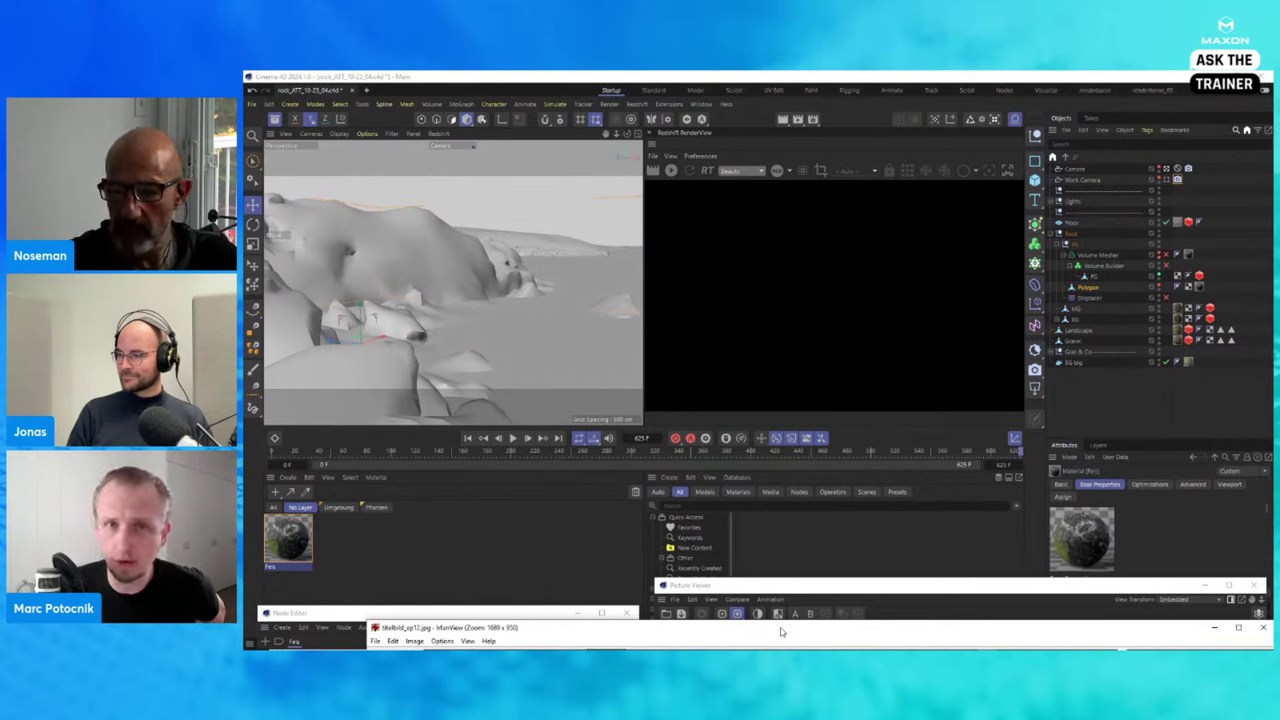
Bring the titelbild_ep12.jpg title image window fully into view and move it back out of the way.
{"action": "left_click_drag", "start_coordinate": [781, 631], "coordinate": [787, 628]}
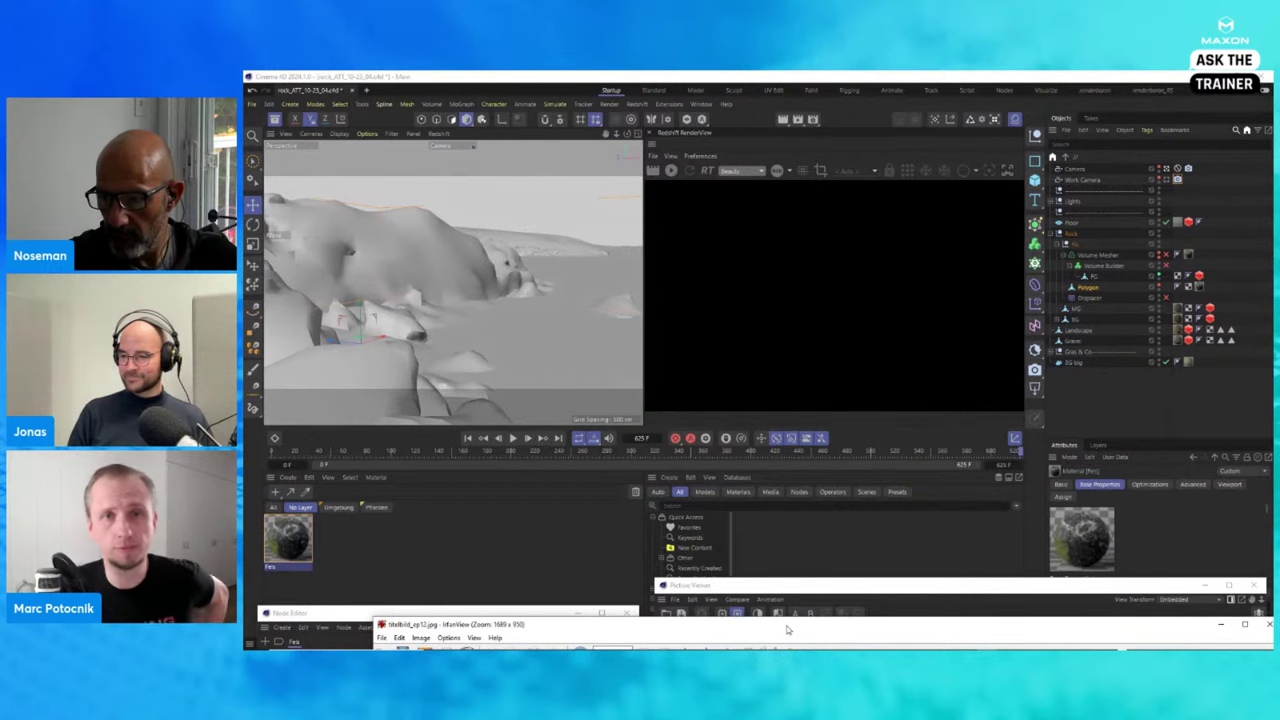
{"action": "left_click_drag", "start_coordinate": [786, 631], "coordinate": [697, 93]}
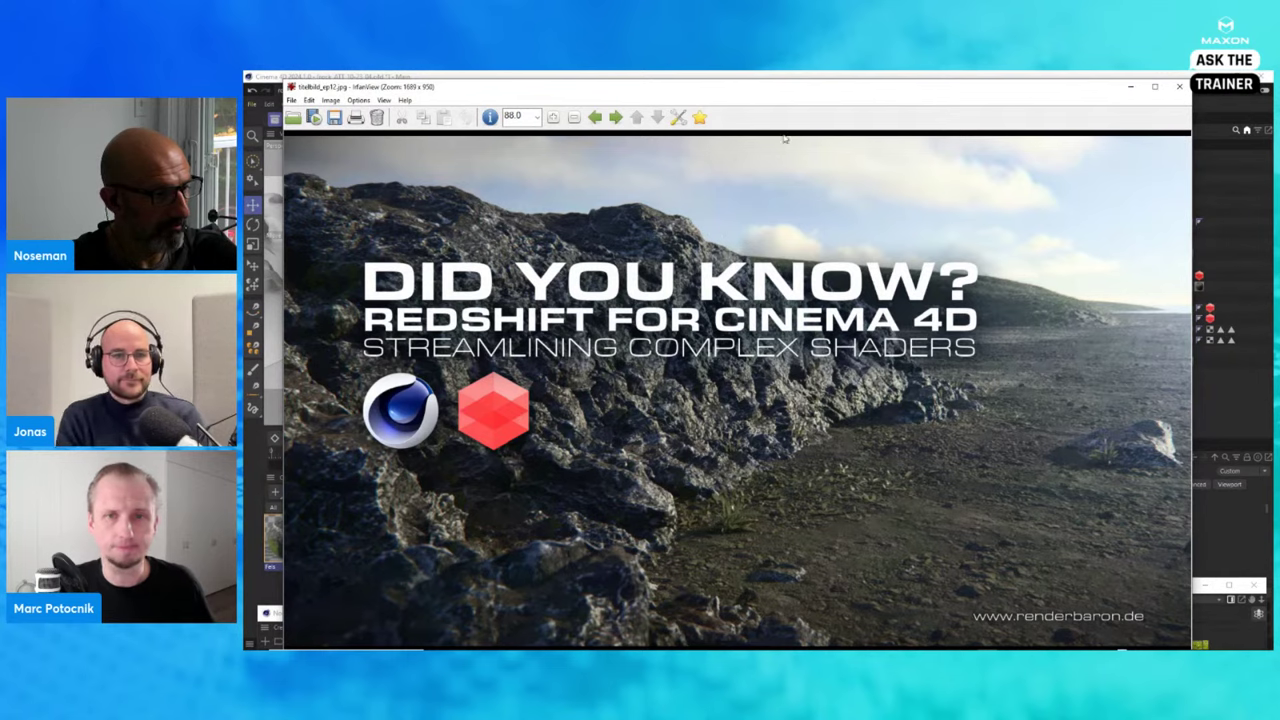
{"action": "left_click_drag", "start_coordinate": [770, 87], "coordinate": [770, 313]}
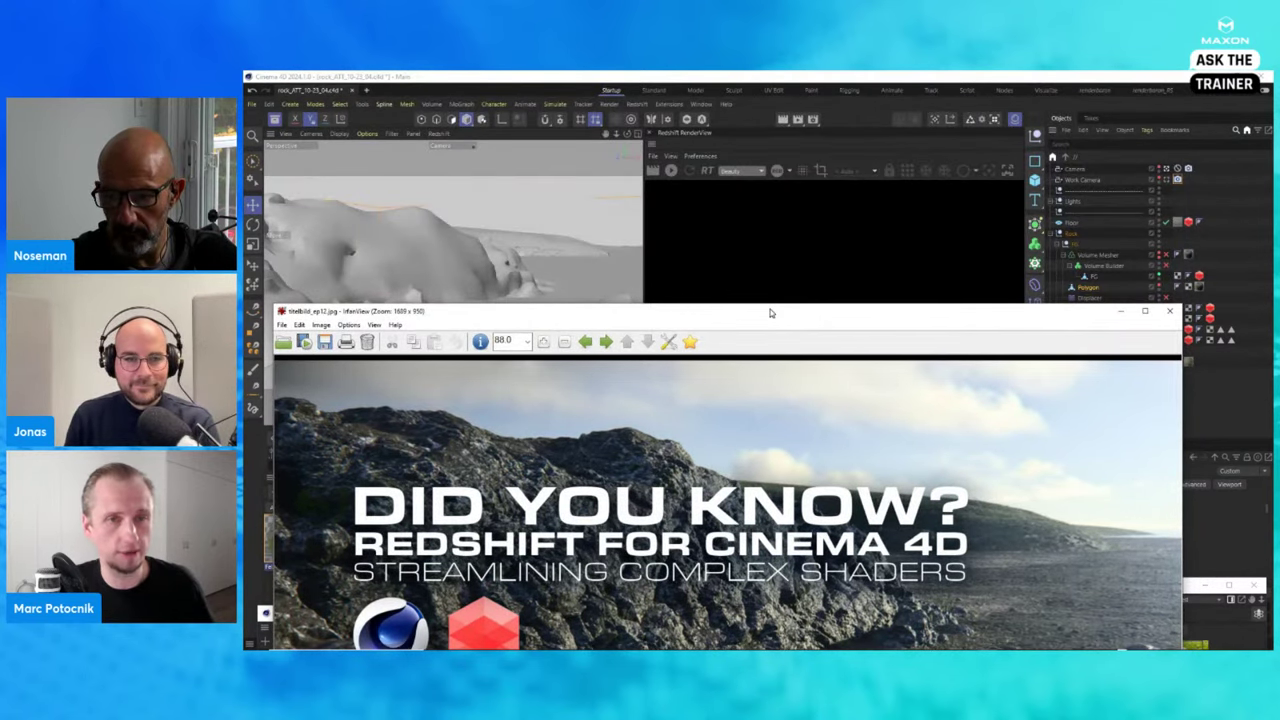
{"action": "left_click_drag", "start_coordinate": [770, 313], "coordinate": [770, 630]}
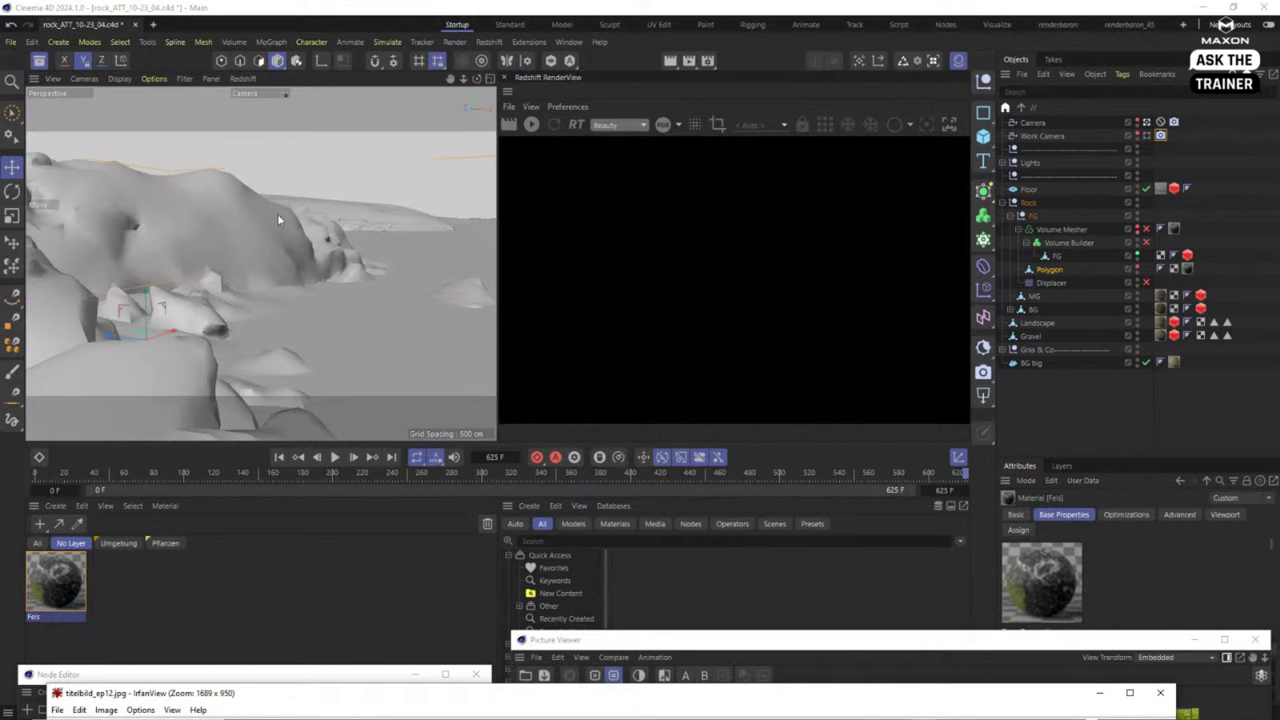
Select the Displacer, then switch to the browser and compare Poly Haven's Coastal Cliff 04 model with and without its texture.
{"action": "left_click", "coordinate": [1050, 290]}
{"action": "left_click", "coordinate": [1050, 284]}
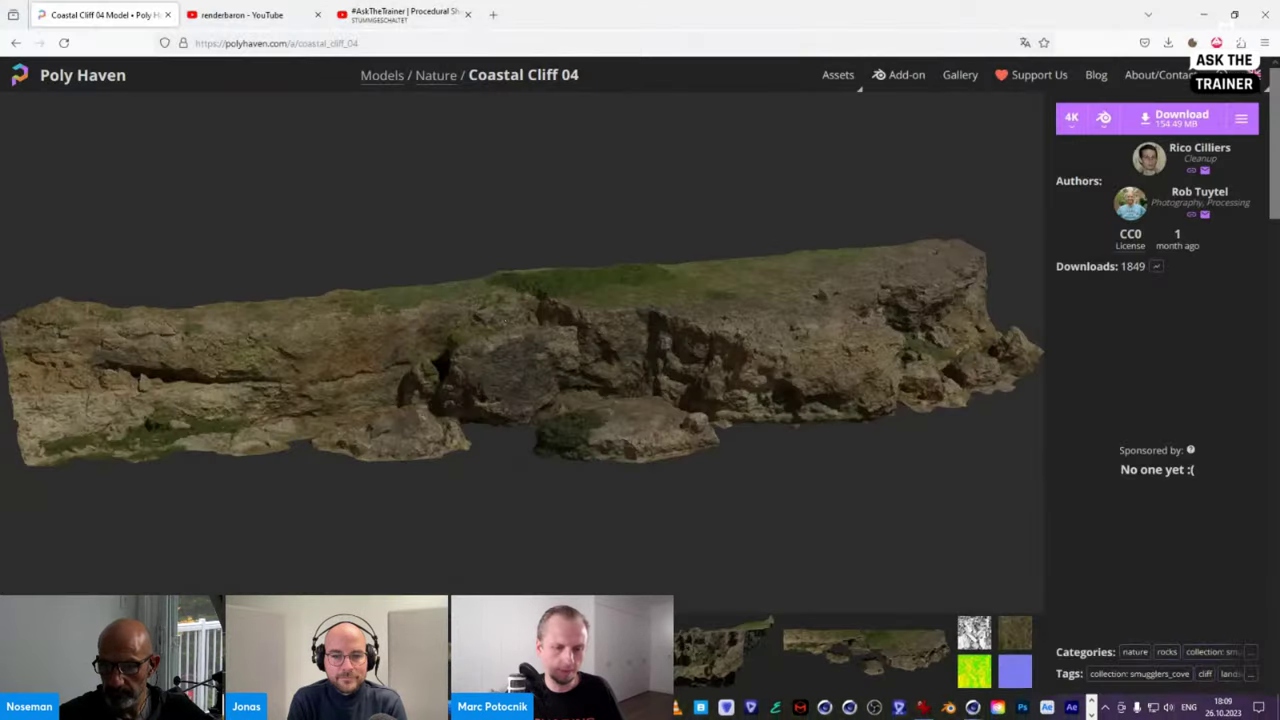
{"action": "left_click", "coordinate": [947, 708]}
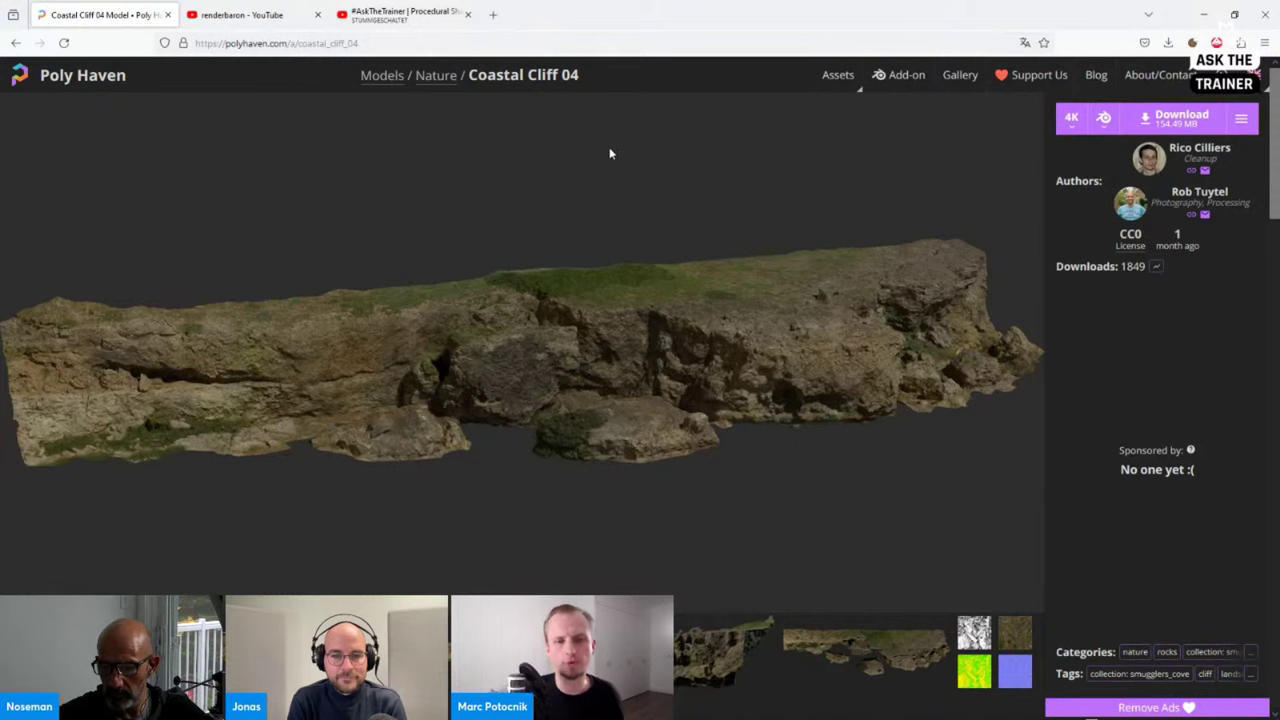
{"action": "left_click", "coordinate": [250, 43]}
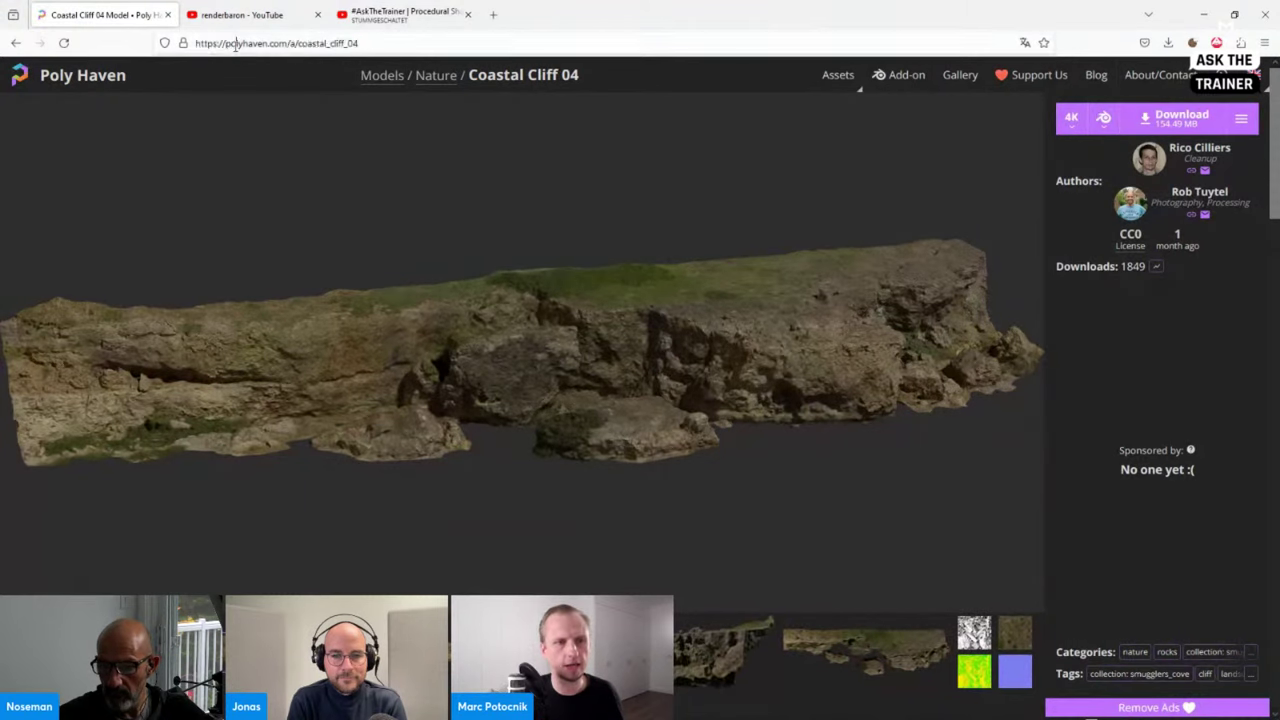
{"action": "left_click", "coordinate": [86, 128]}
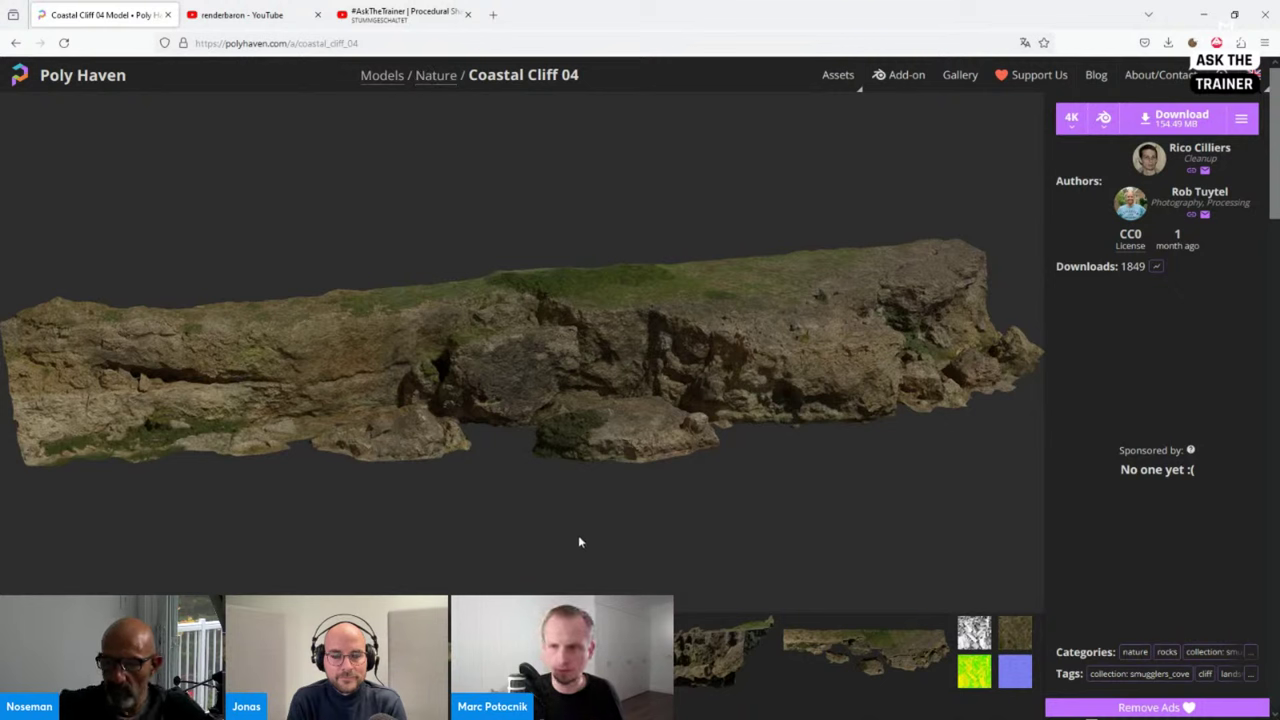
{"action": "key", "text": "c"}
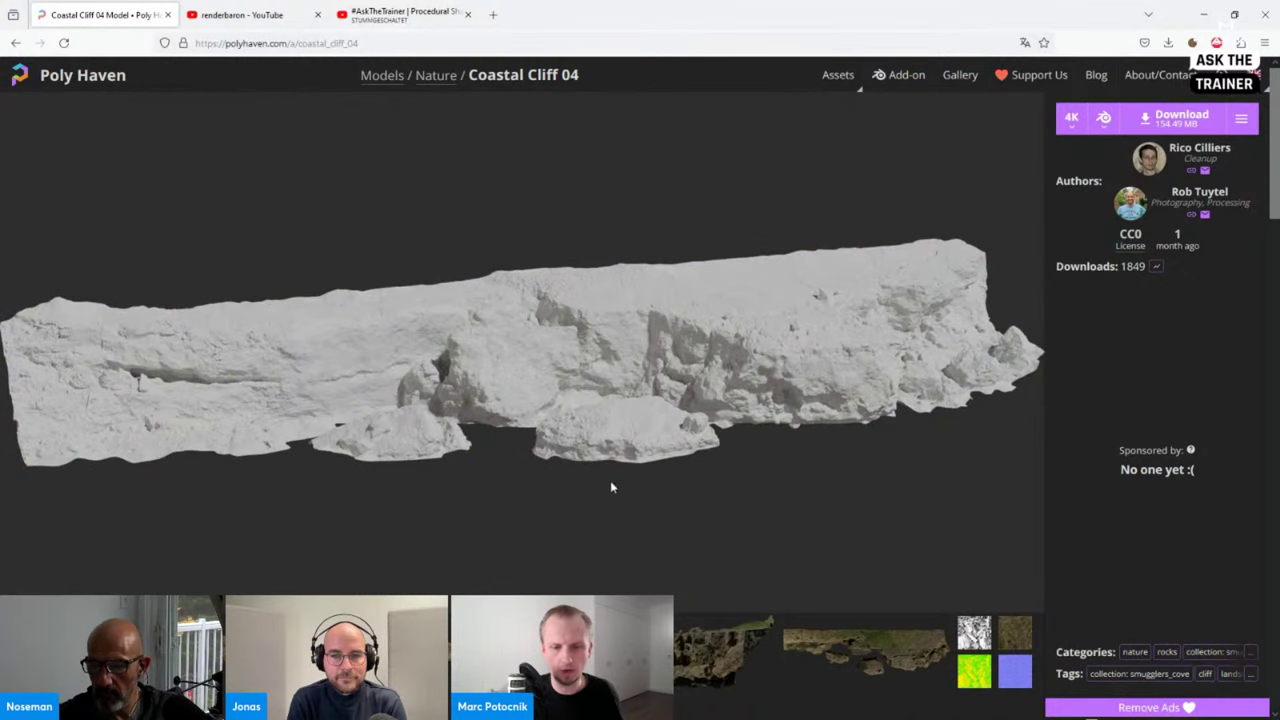
{"action": "key", "text": "c"}
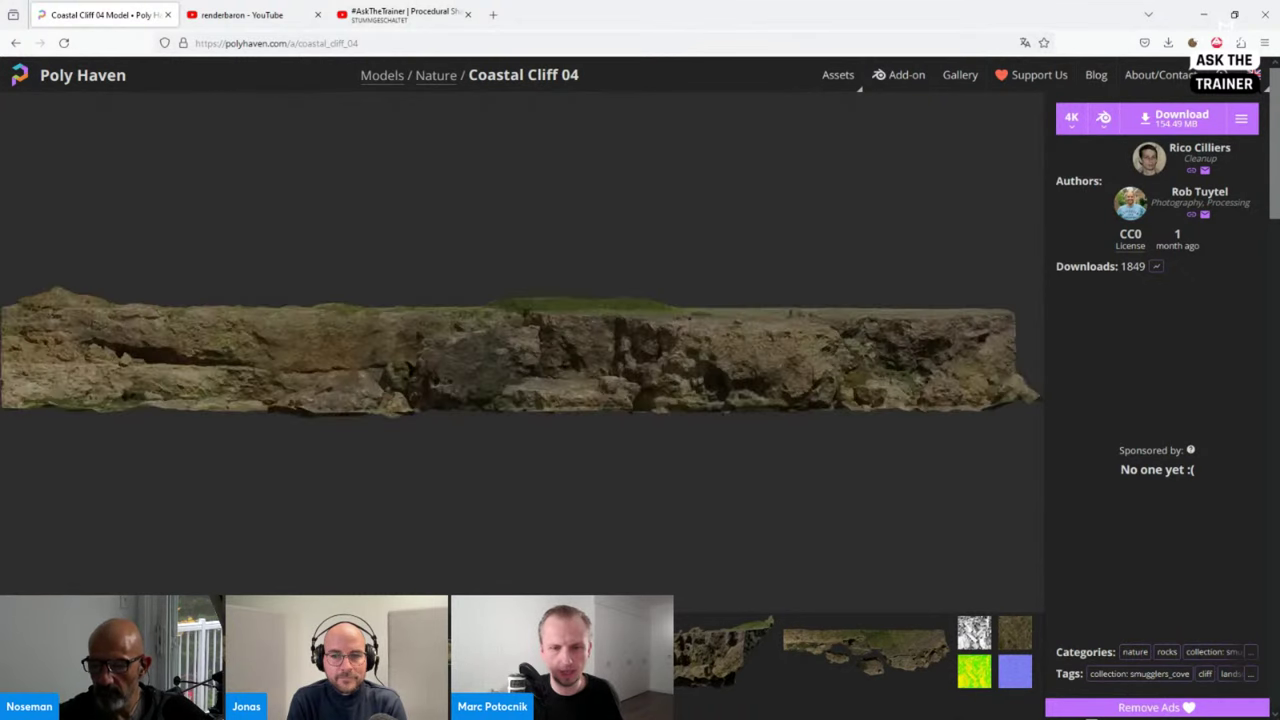
View the normal map texture of Coastal Cliff 04 and return to the untextured model preview.
{"action": "left_click", "coordinate": [688, 664]}
{"action": "left_click", "coordinate": [1022, 670]}
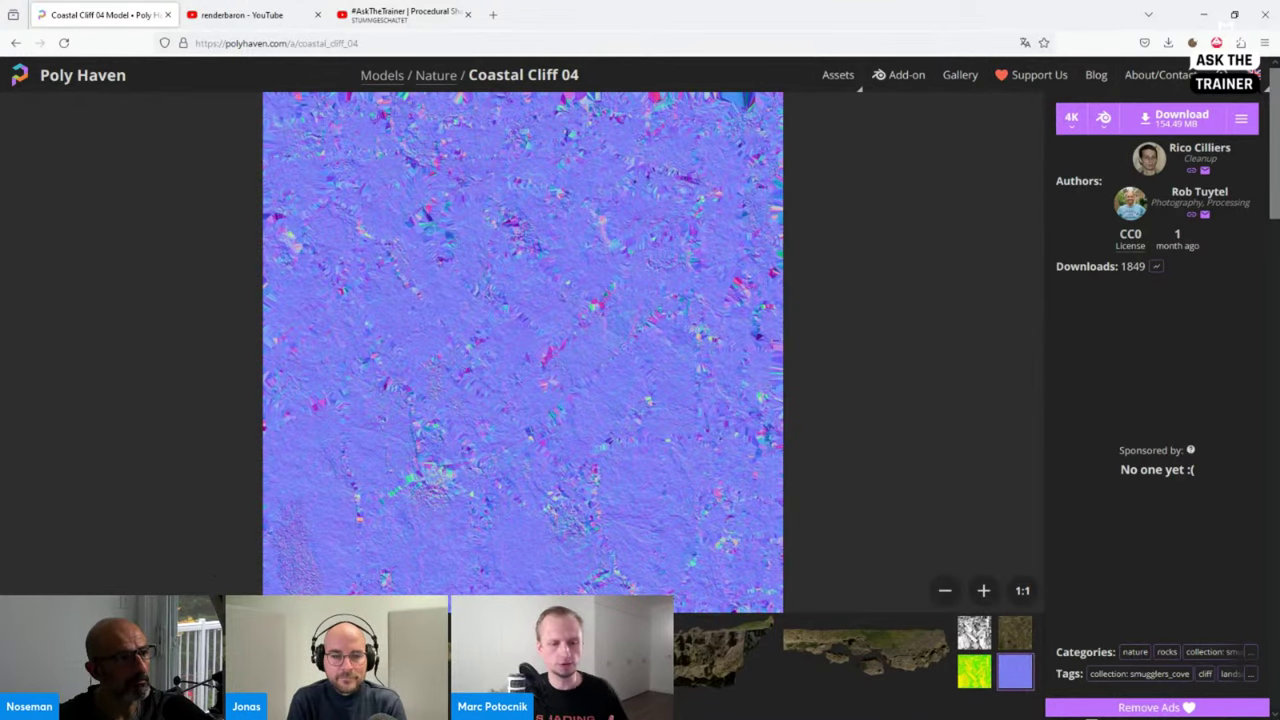
{"action": "key", "text": "c"}
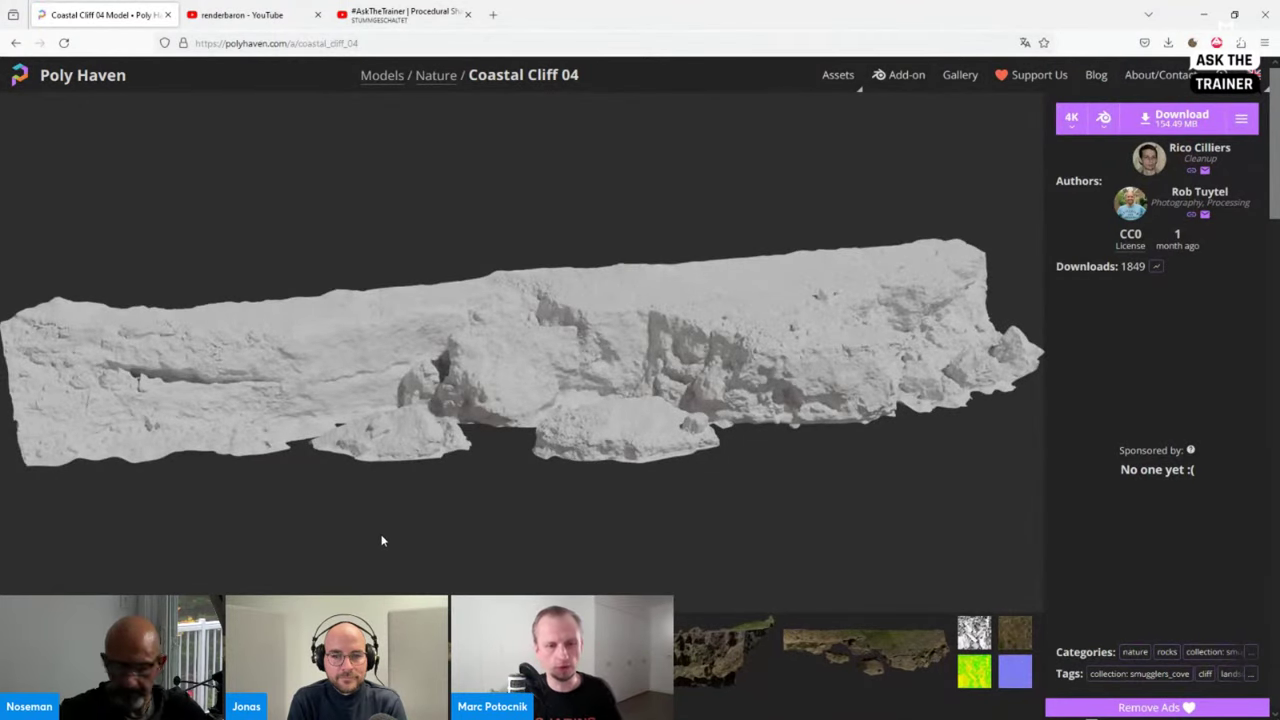
Switch back to Cinema 4D and display the viewport in Quick Shading (Lines).
{"action": "mouse_move", "coordinate": [410, 718]}
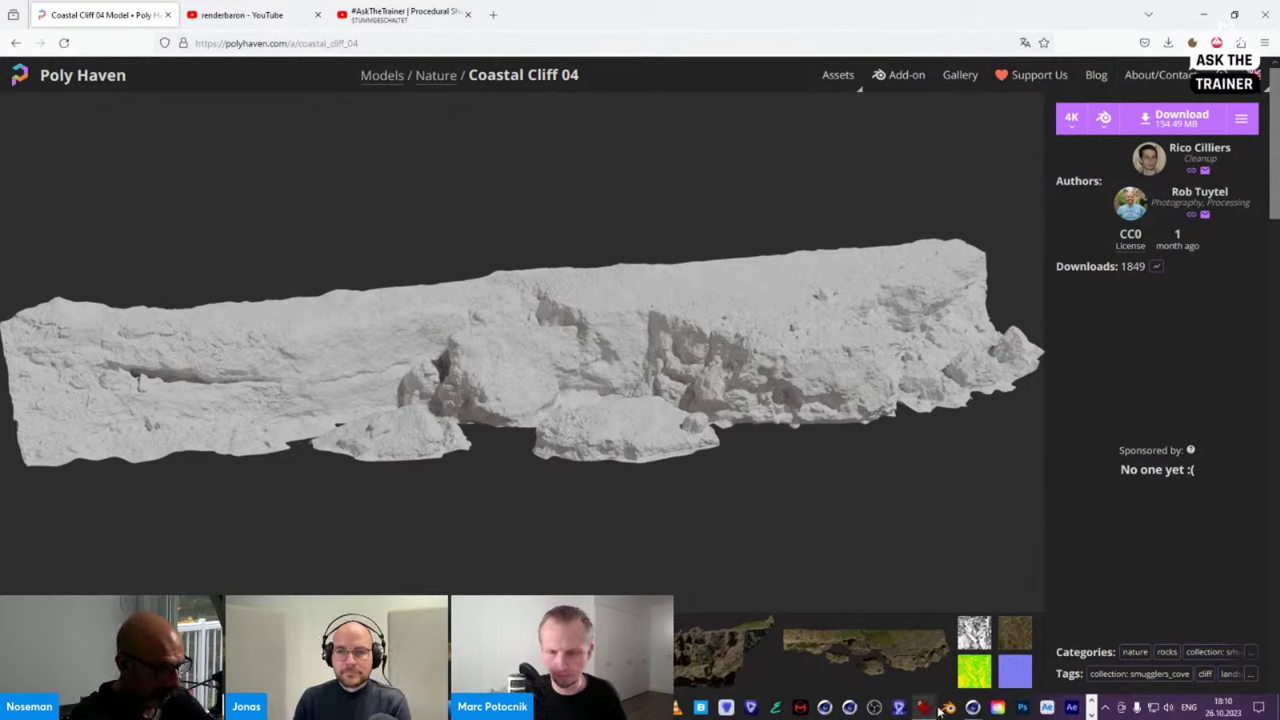
{"action": "mouse_move", "coordinate": [971, 712]}
{"action": "left_click", "coordinate": [800, 645]}
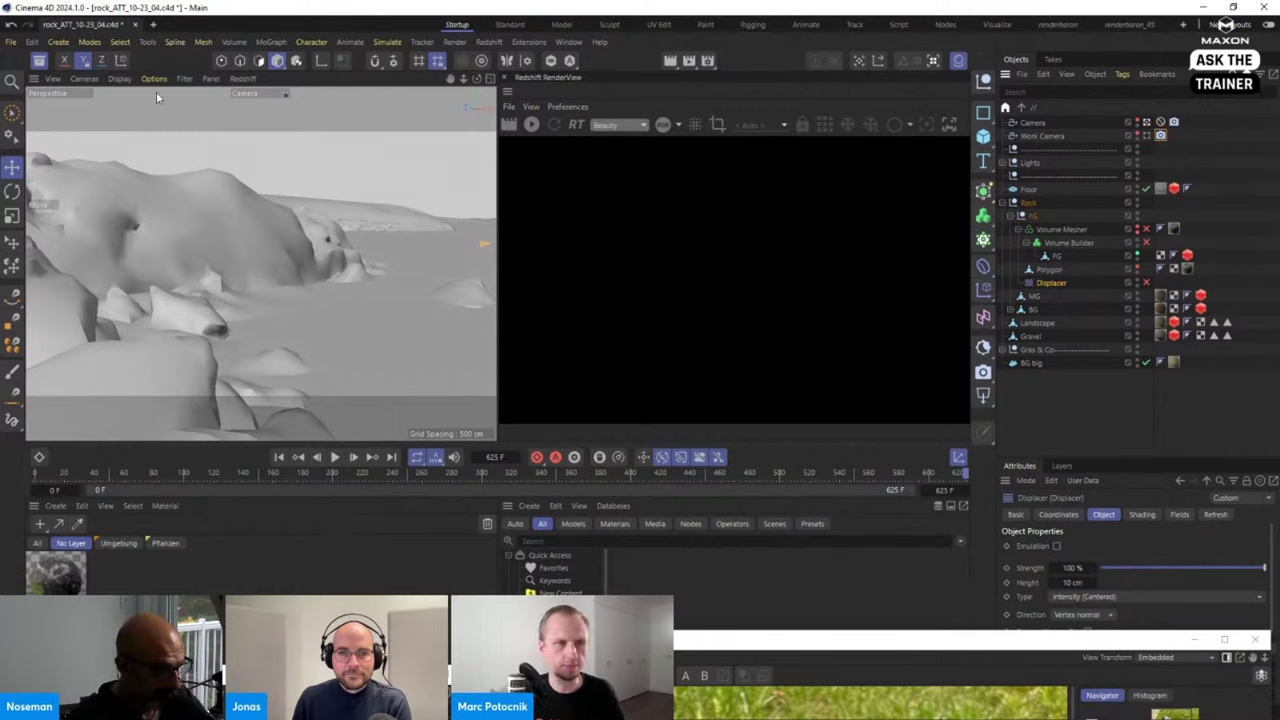
{"action": "left_click", "coordinate": [119, 78]}
{"action": "left_click", "coordinate": [158, 165]}
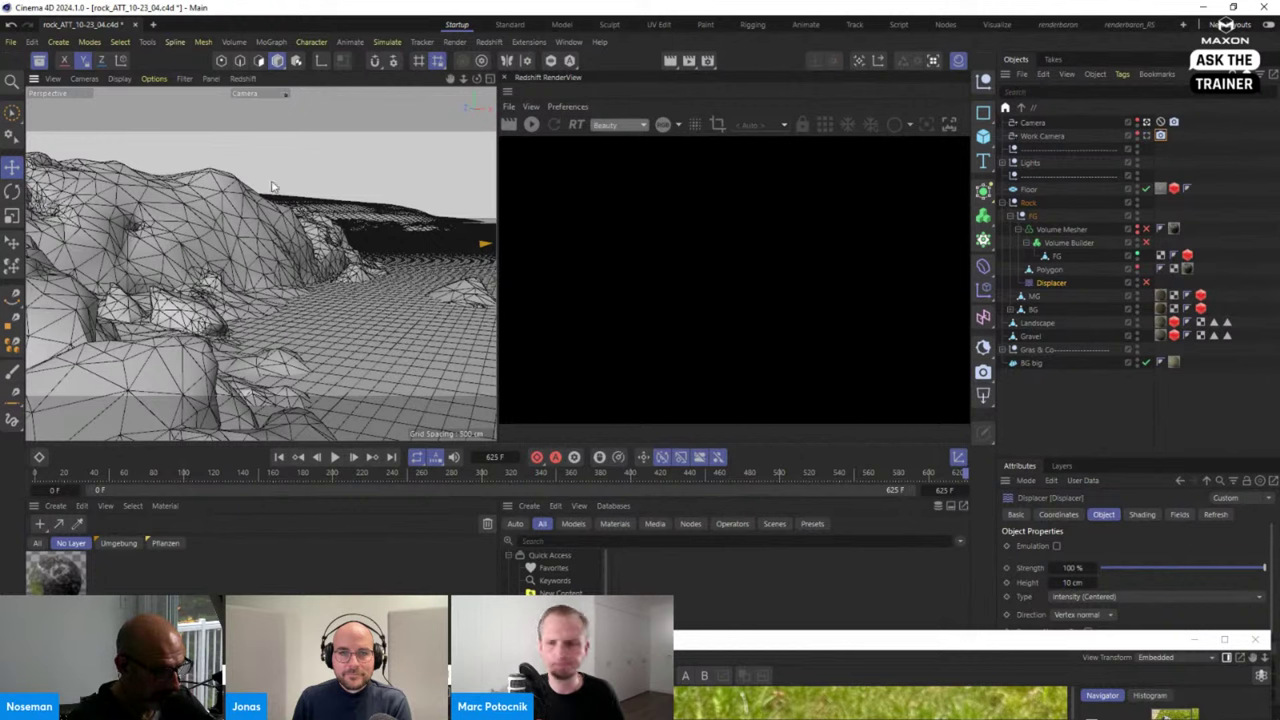
Examine the Volume Builder's volume type and voxel size, and the object settings of the Volume Mesher above it.
{"action": "left_click", "coordinate": [1060, 259]}
{"action": "left_click", "coordinate": [1062, 246]}
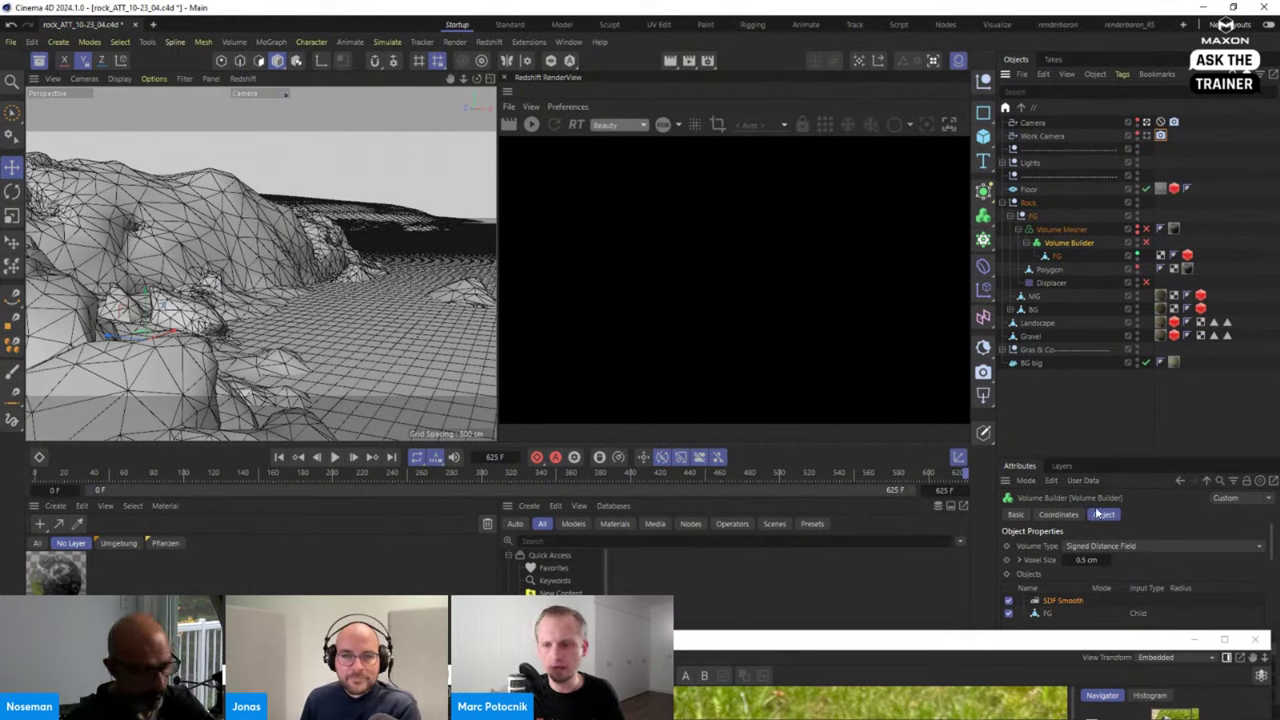
{"action": "left_click", "coordinate": [1107, 547]}
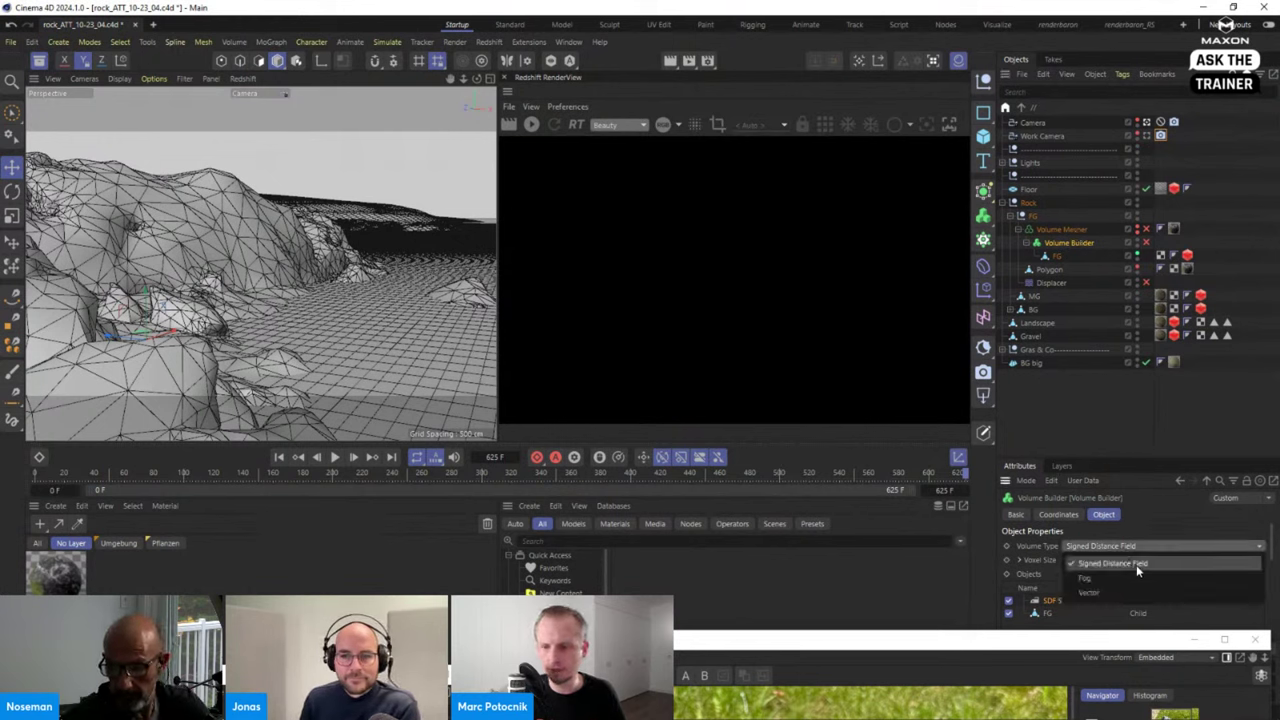
{"action": "left_click", "coordinate": [1136, 565]}
{"action": "left_click", "coordinate": [1040, 562]}
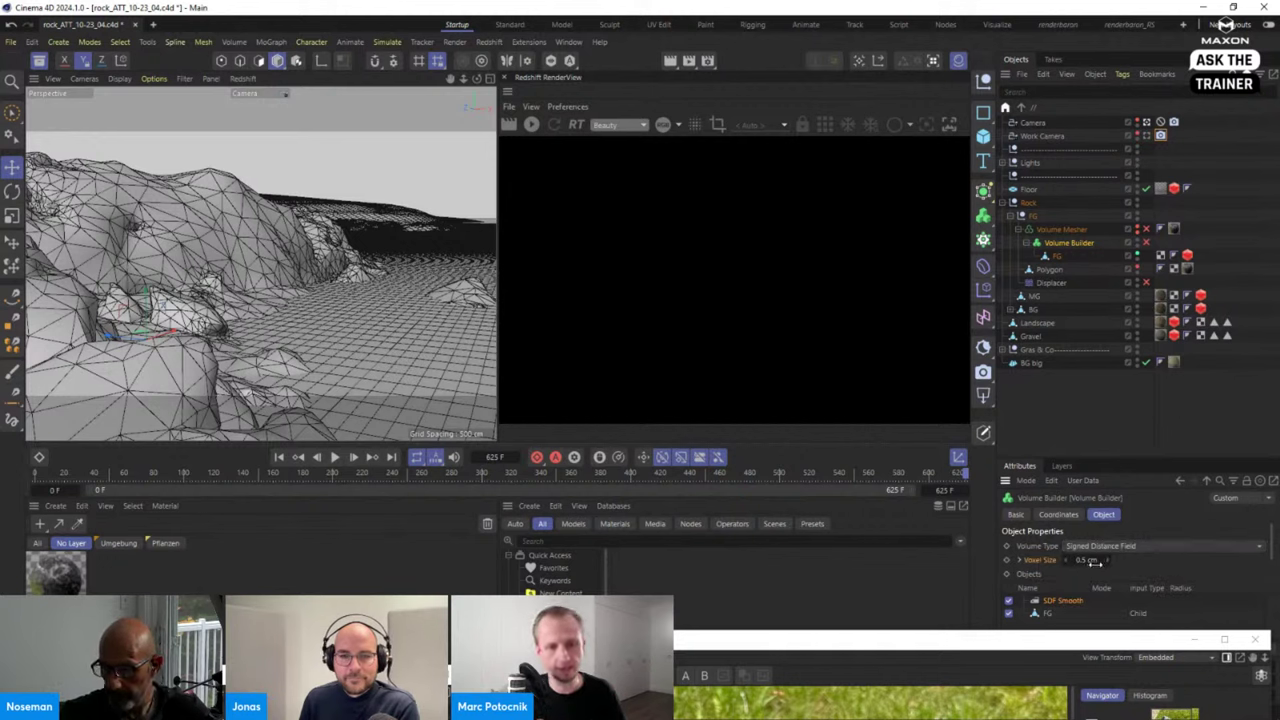
{"action": "left_click", "coordinate": [1066, 230]}
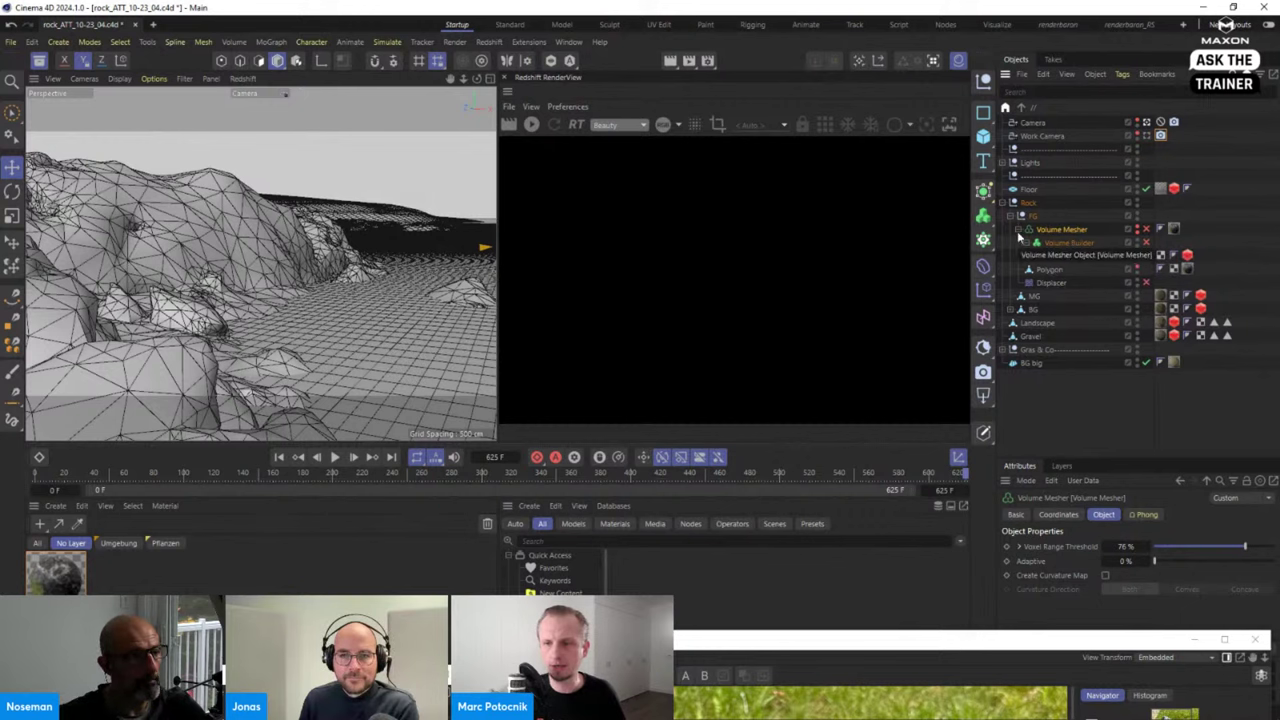
{"action": "key", "text": "ctrl+z"}
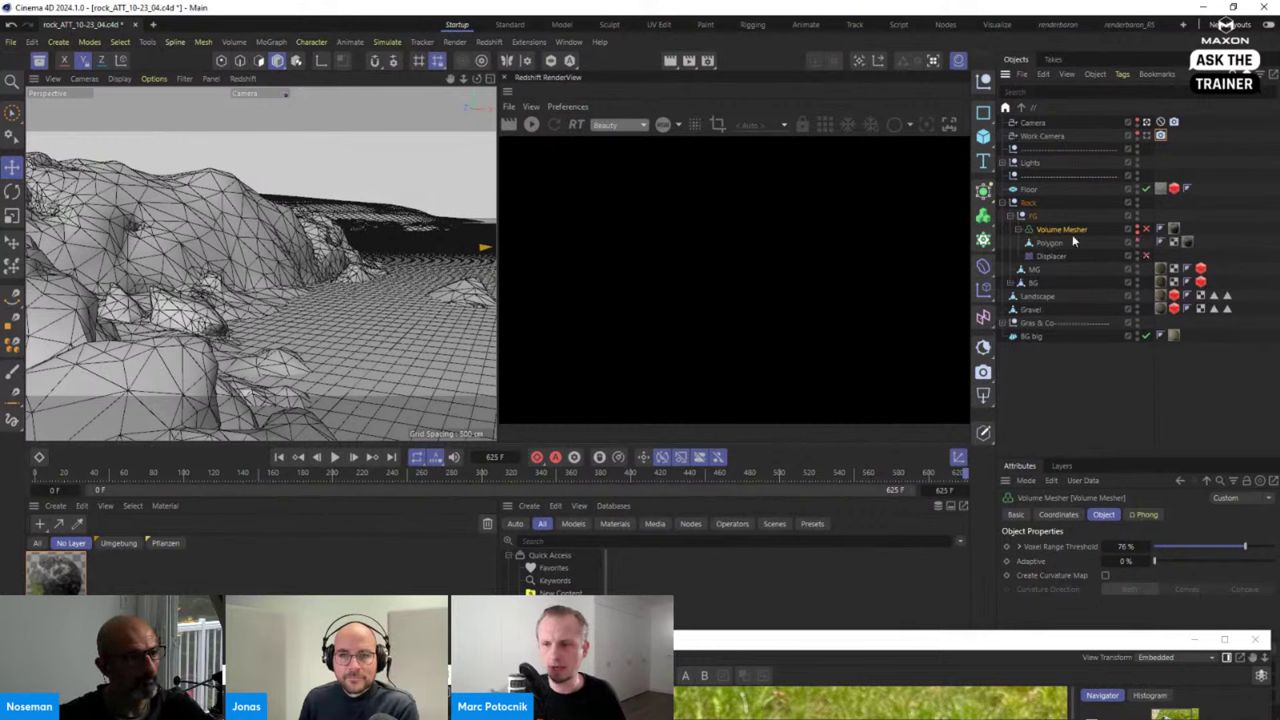
{"action": "key", "text": "ctrl+y"}
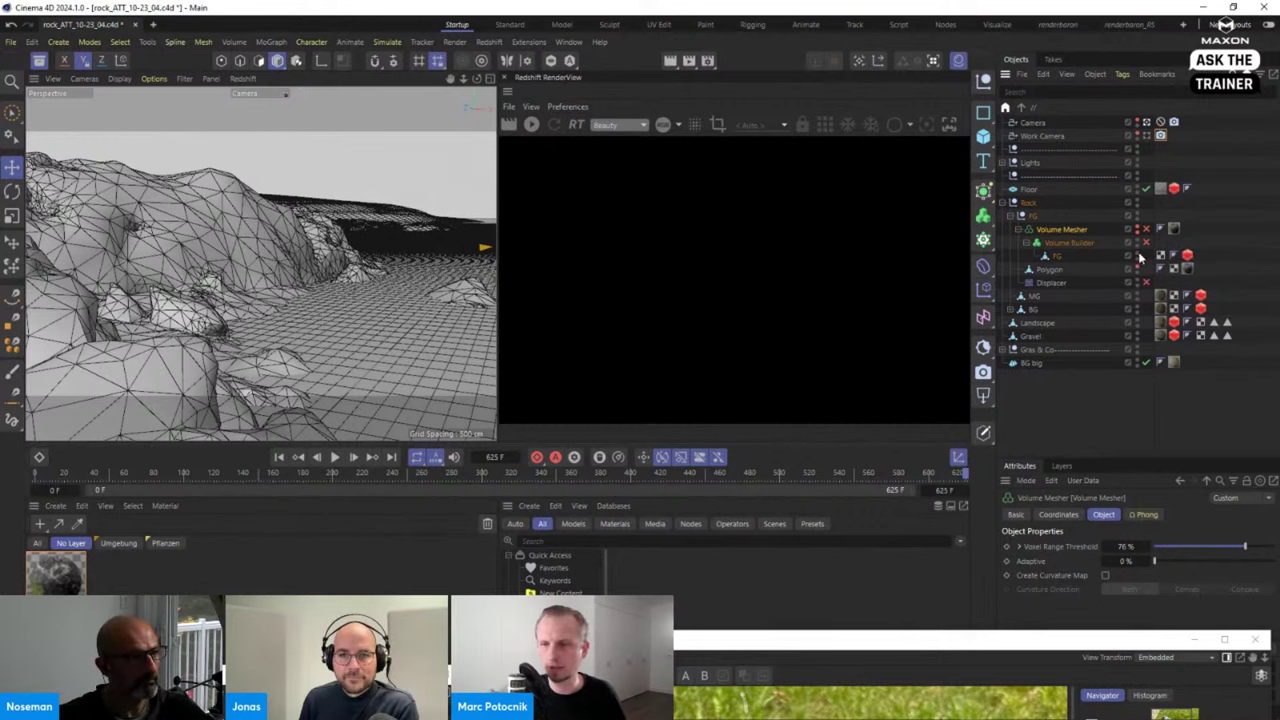
Swap the visible foreground rock from the FG mesh to the Polygon mesh and set the viewport to Quick Shading.
{"action": "left_click", "coordinate": [1137, 256]}
{"action": "left_click", "coordinate": [1066, 272]}
{"action": "left_click", "coordinate": [1137, 269]}
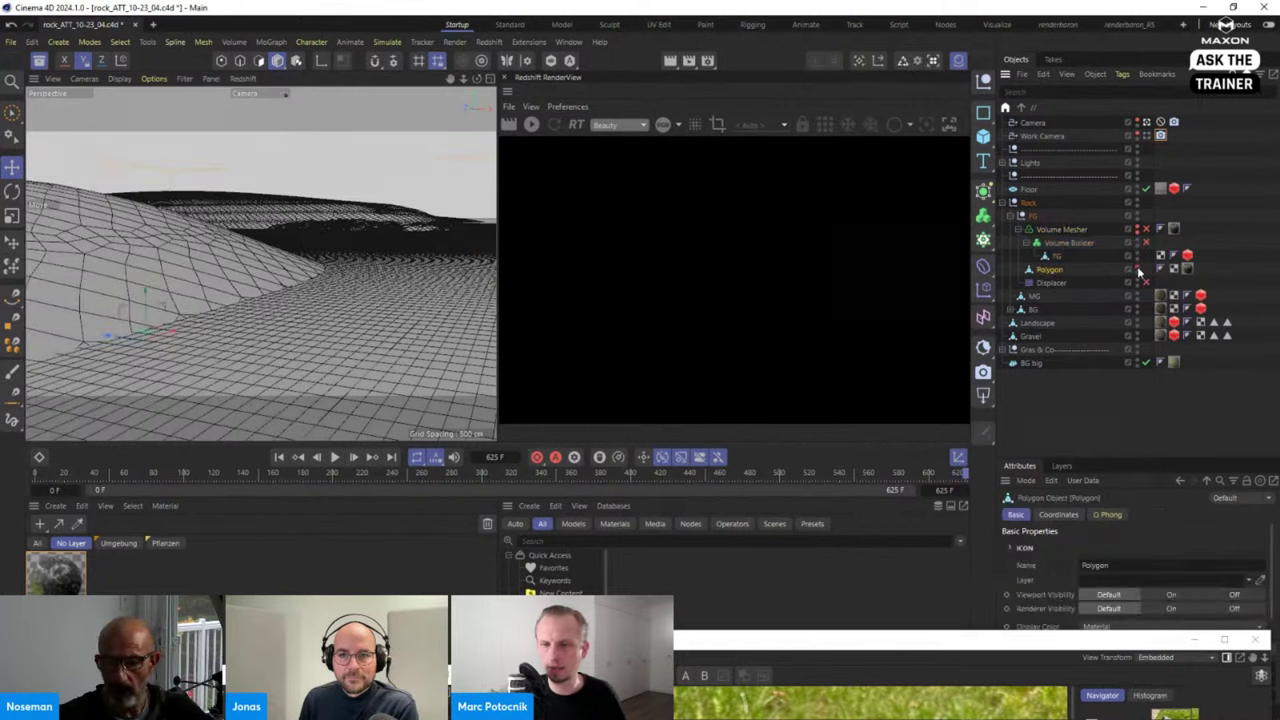
{"action": "left_click", "coordinate": [119, 78]}
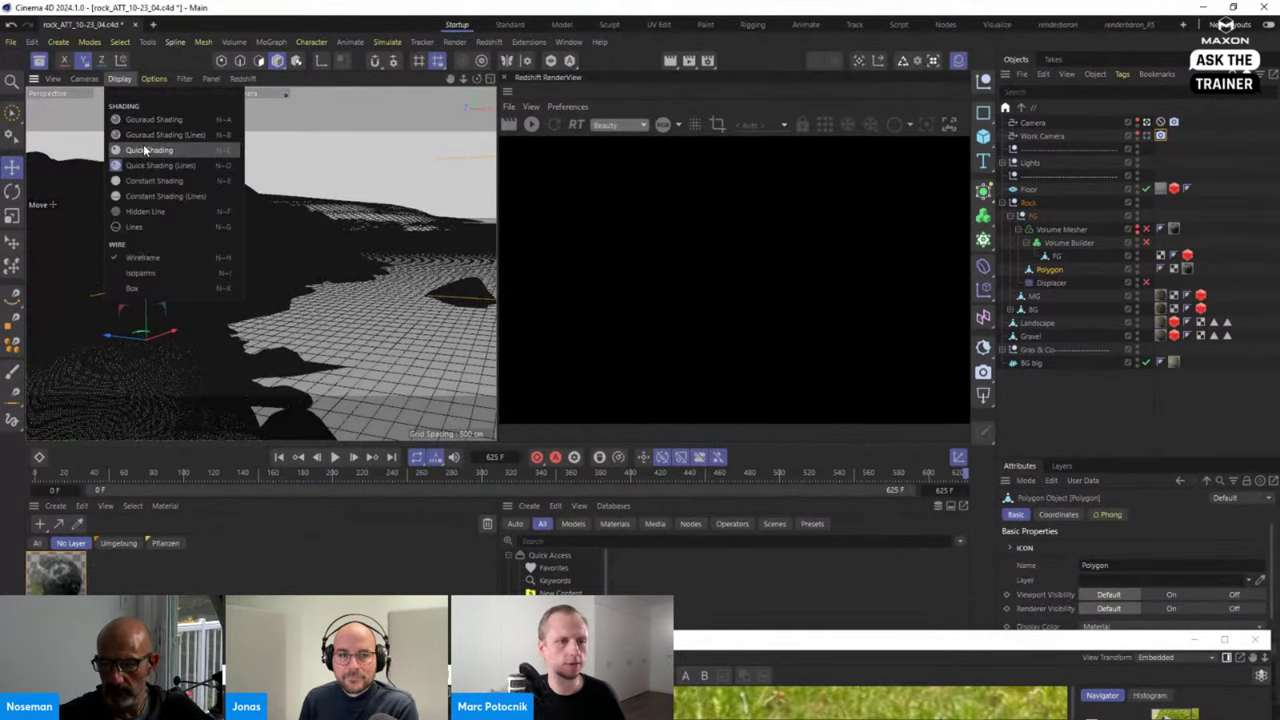
{"action": "left_click", "coordinate": [148, 156]}
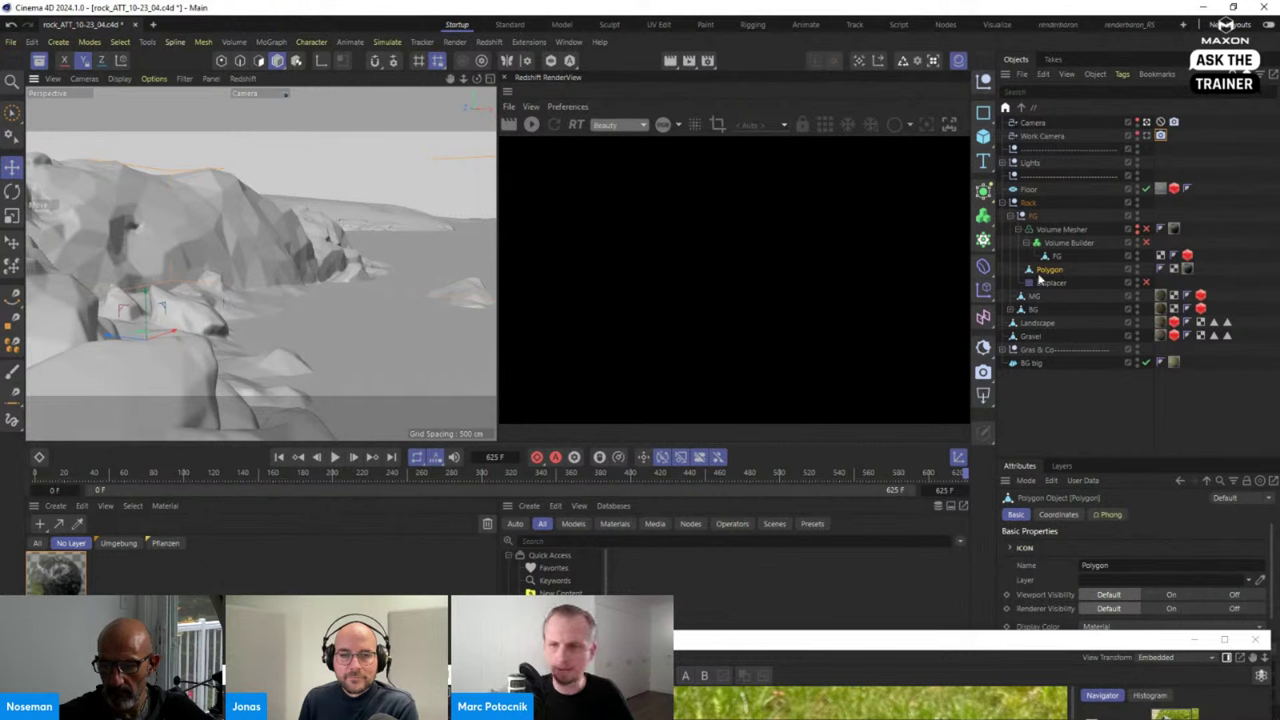
Collapse the Volume Mesher hierarchy and enable the Displacer in the rock's FG group.
{"action": "left_click", "coordinate": [1018, 229]}
{"action": "left_click", "coordinate": [1059, 230]}
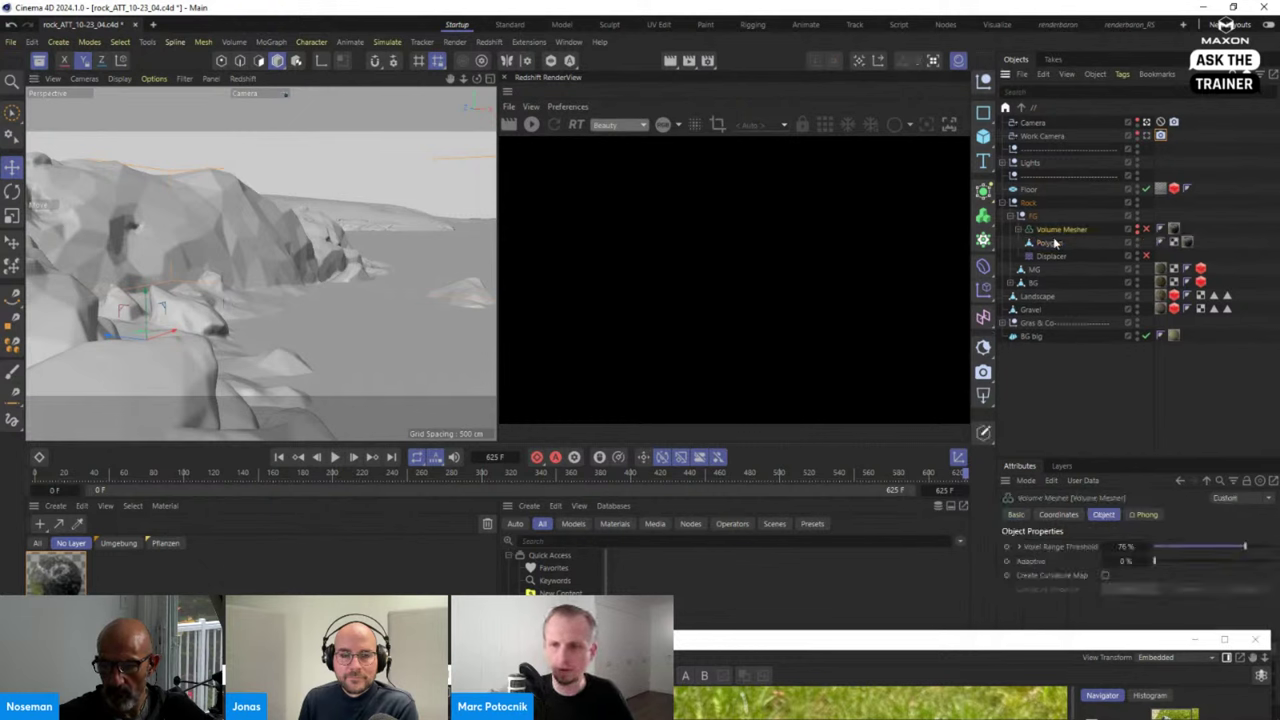
{"action": "left_click", "coordinate": [1049, 244]}
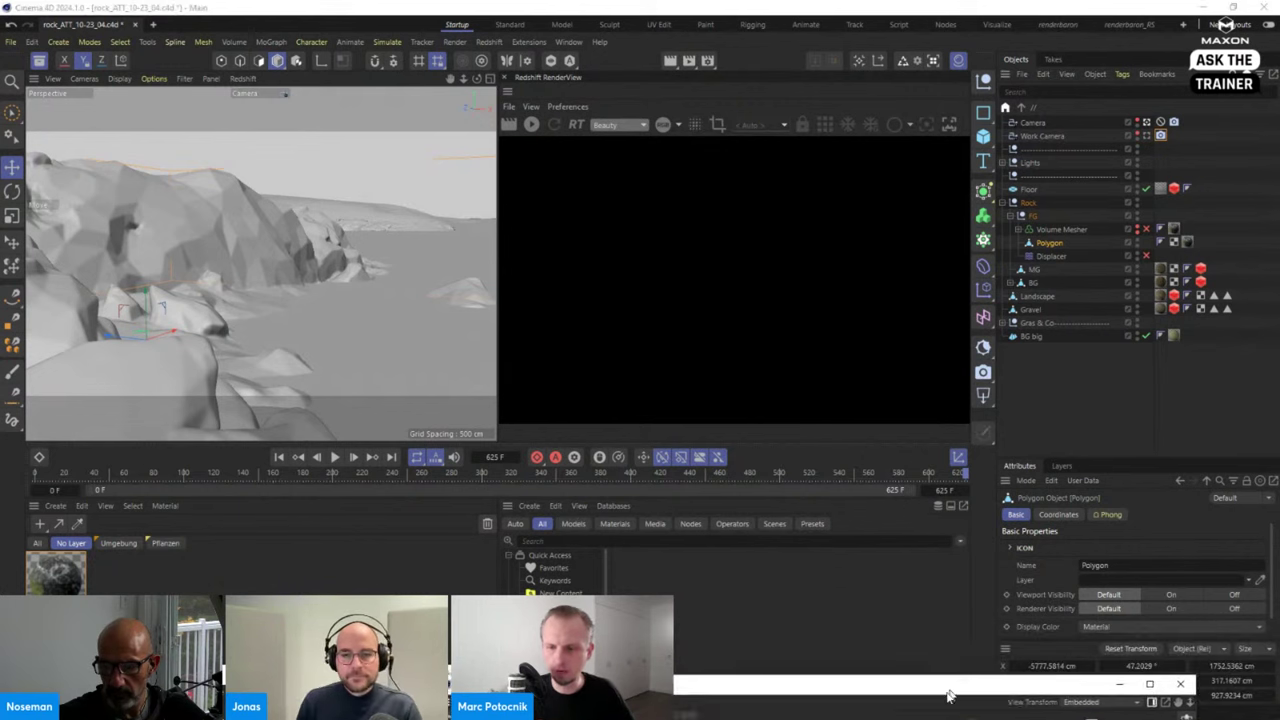
{"action": "left_click", "coordinate": [1051, 256]}
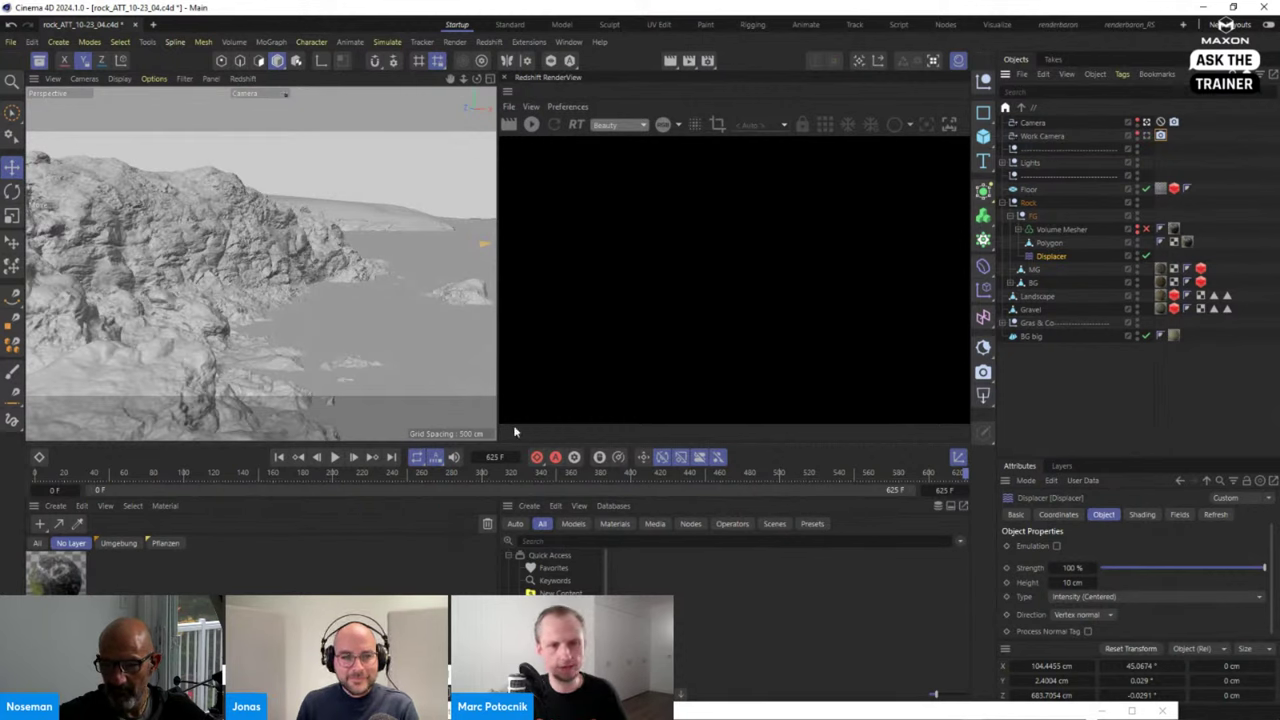
Switch to the renderbaron layout, widen the object and attribute area, and show the Displacer's object properties.
{"action": "left_click", "coordinate": [1058, 25]}
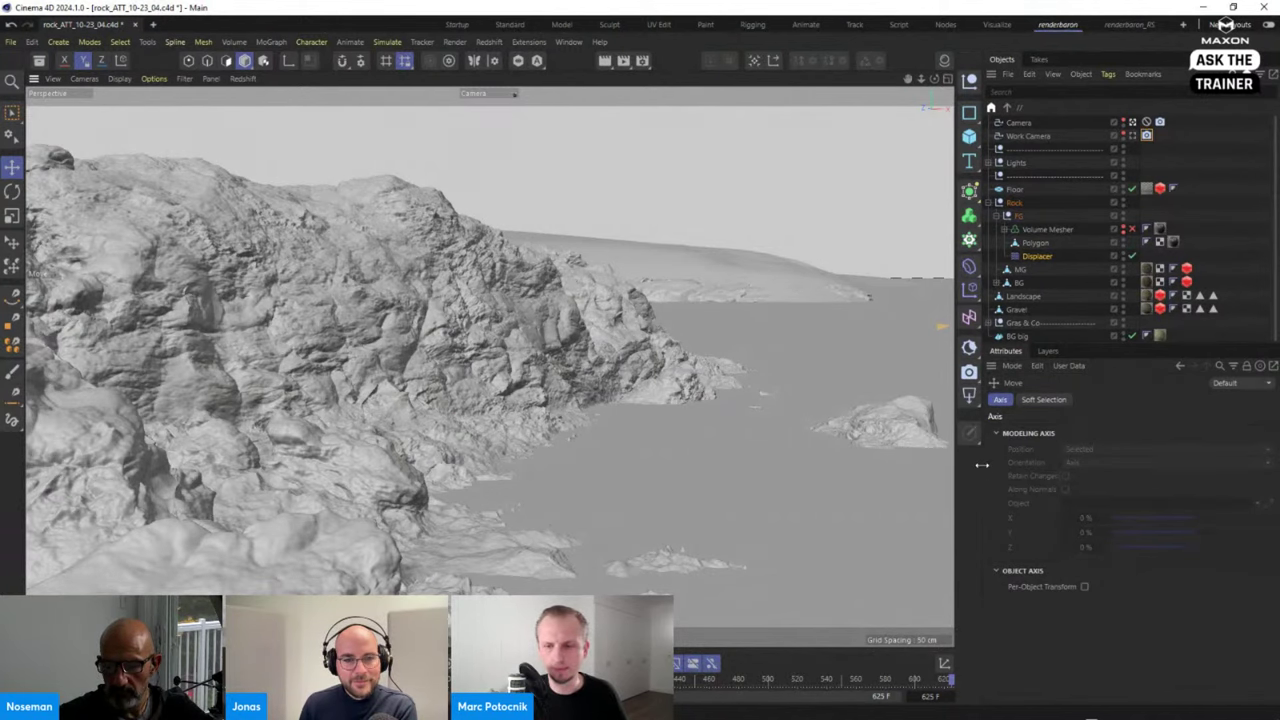
{"action": "left_click_drag", "start_coordinate": [957, 420], "coordinate": [905, 420]}
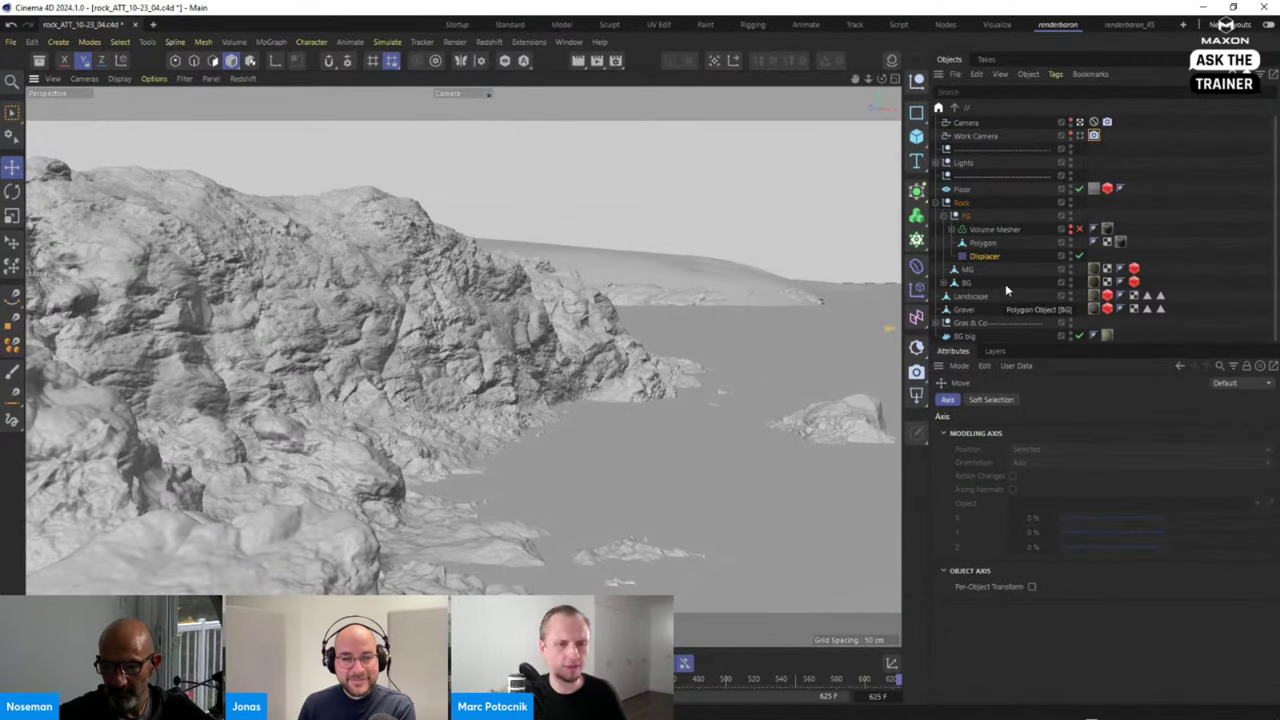
{"action": "left_click", "coordinate": [988, 257]}
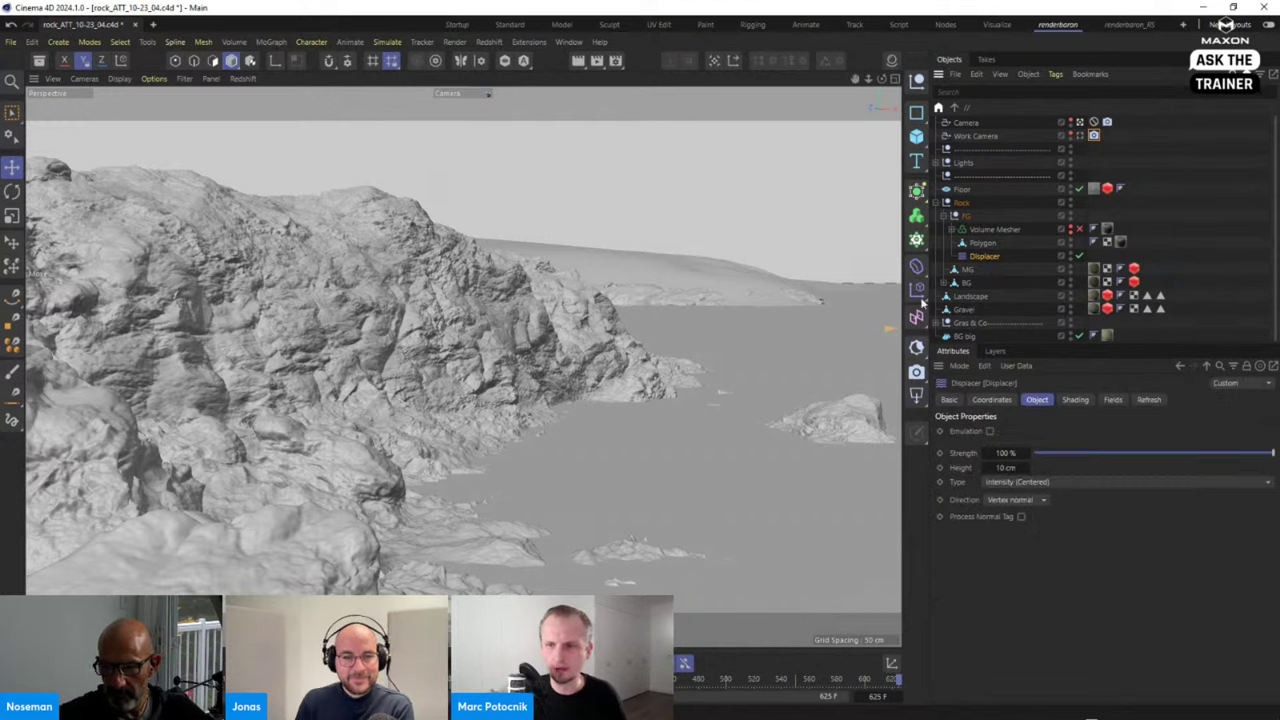
Examine the Displacer entry among the available deformers, plus the existing Displacer's Shading settings and selectable shader types.
{"action": "left_click", "coordinate": [916, 265]}
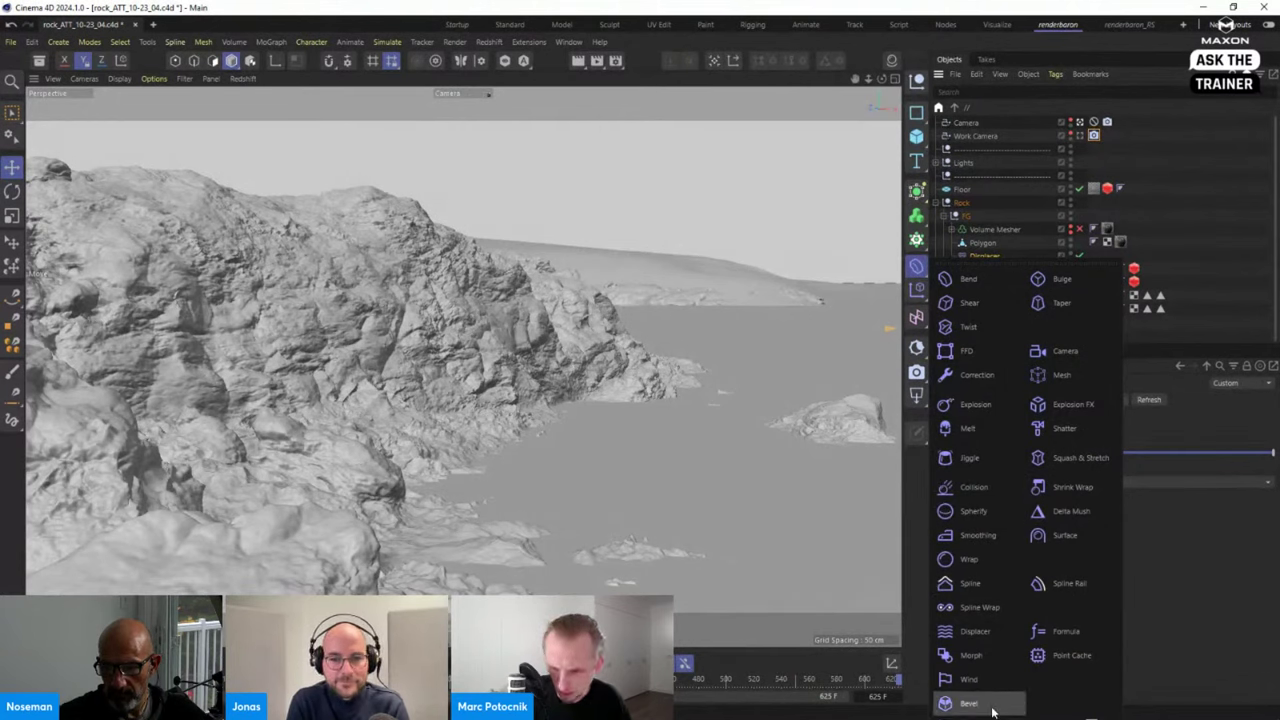
{"action": "left_click", "coordinate": [975, 632]}
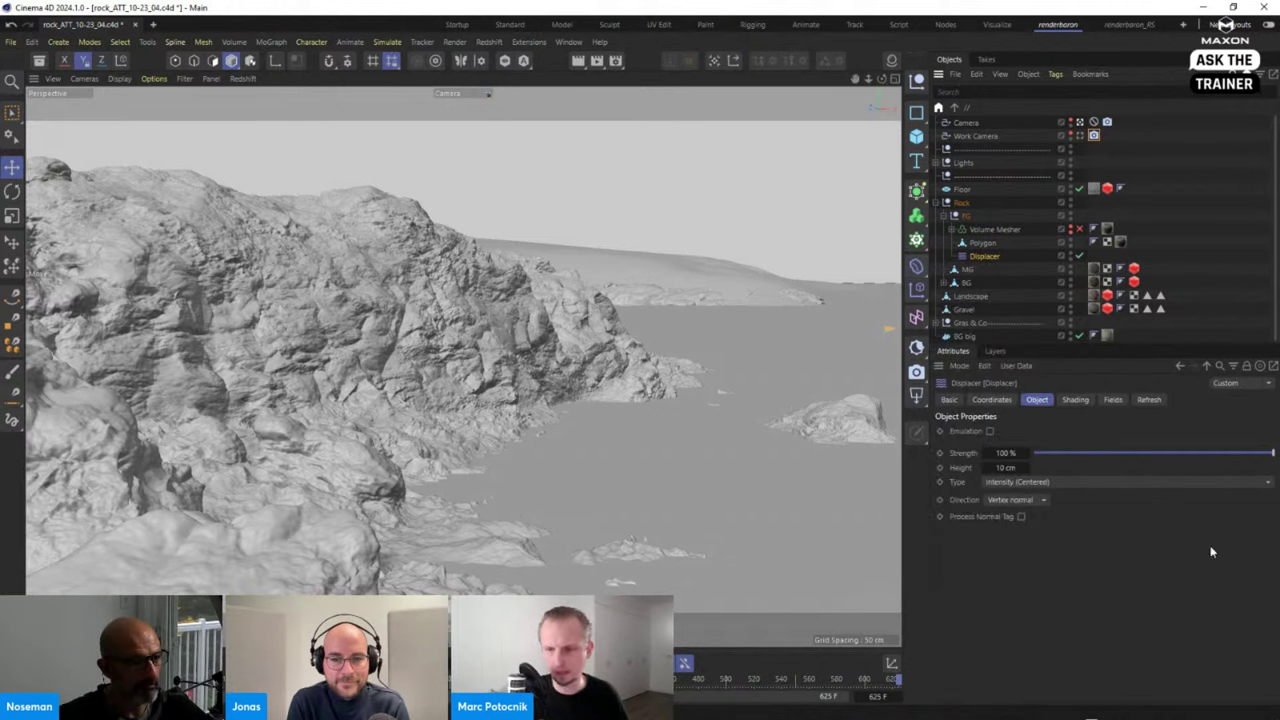
{"action": "left_click", "coordinate": [1076, 400]}
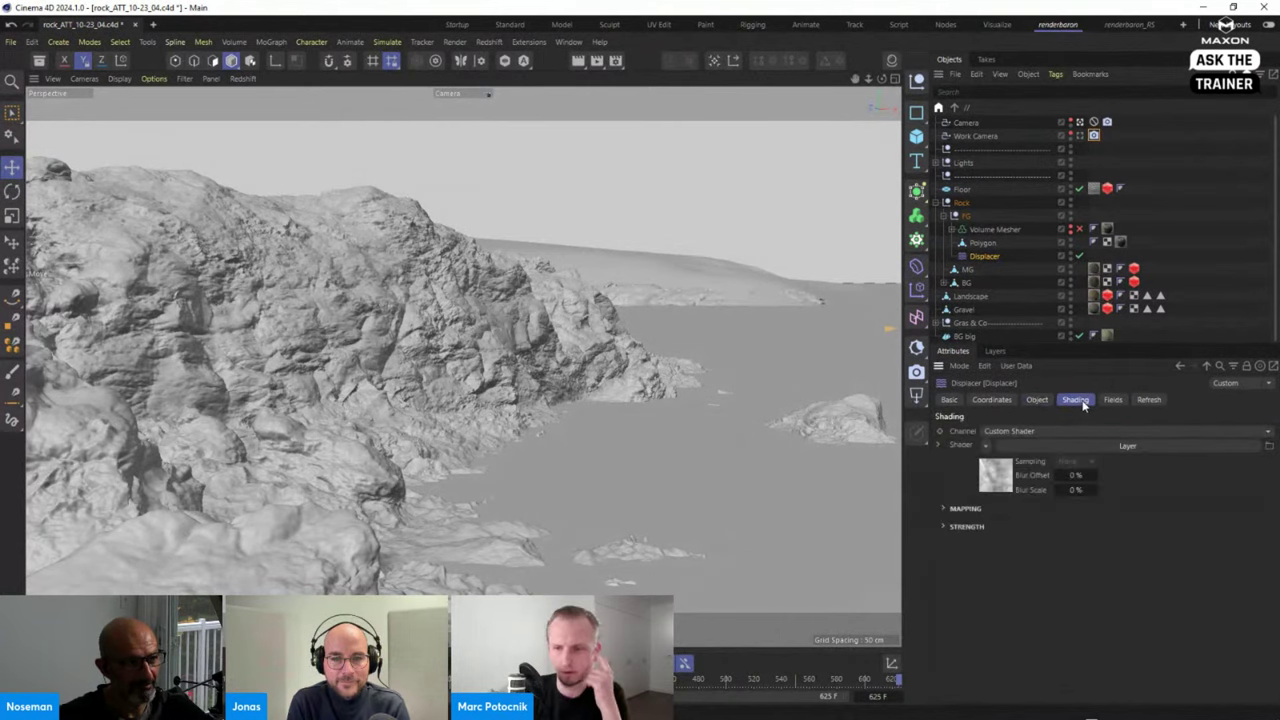
{"action": "left_click", "coordinate": [986, 446]}
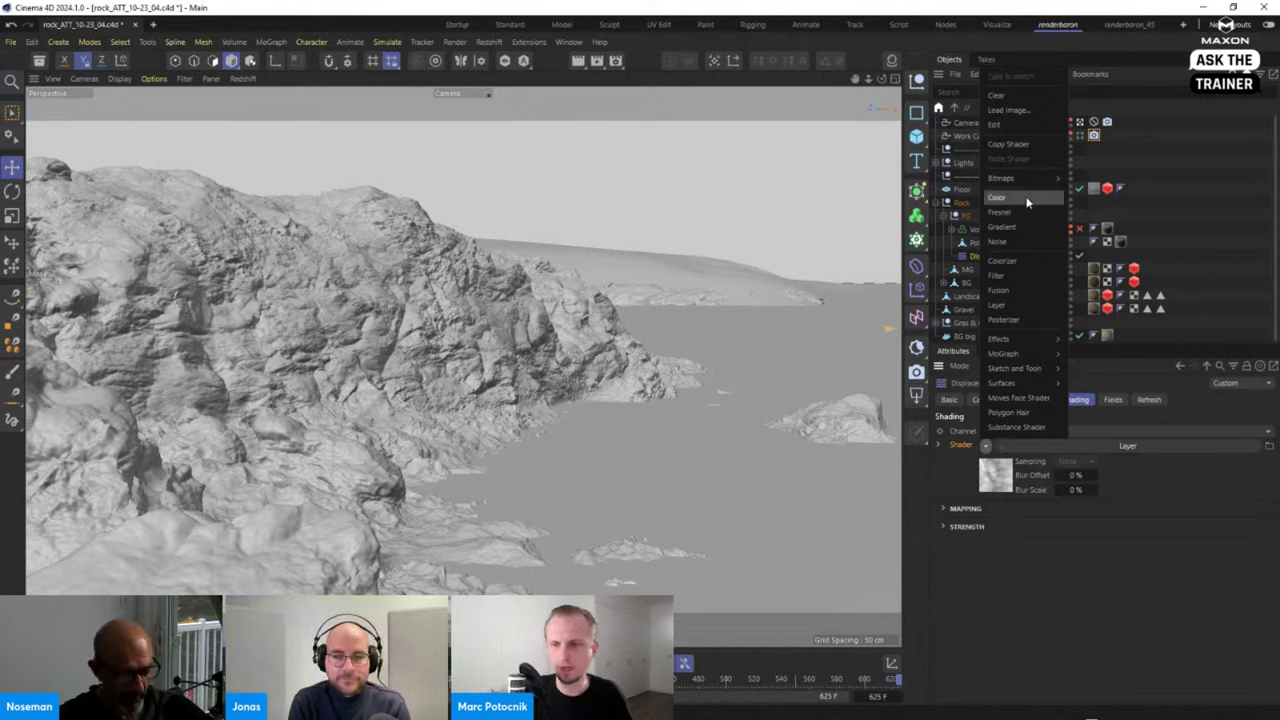
{"action": "left_click", "coordinate": [1172, 607]}
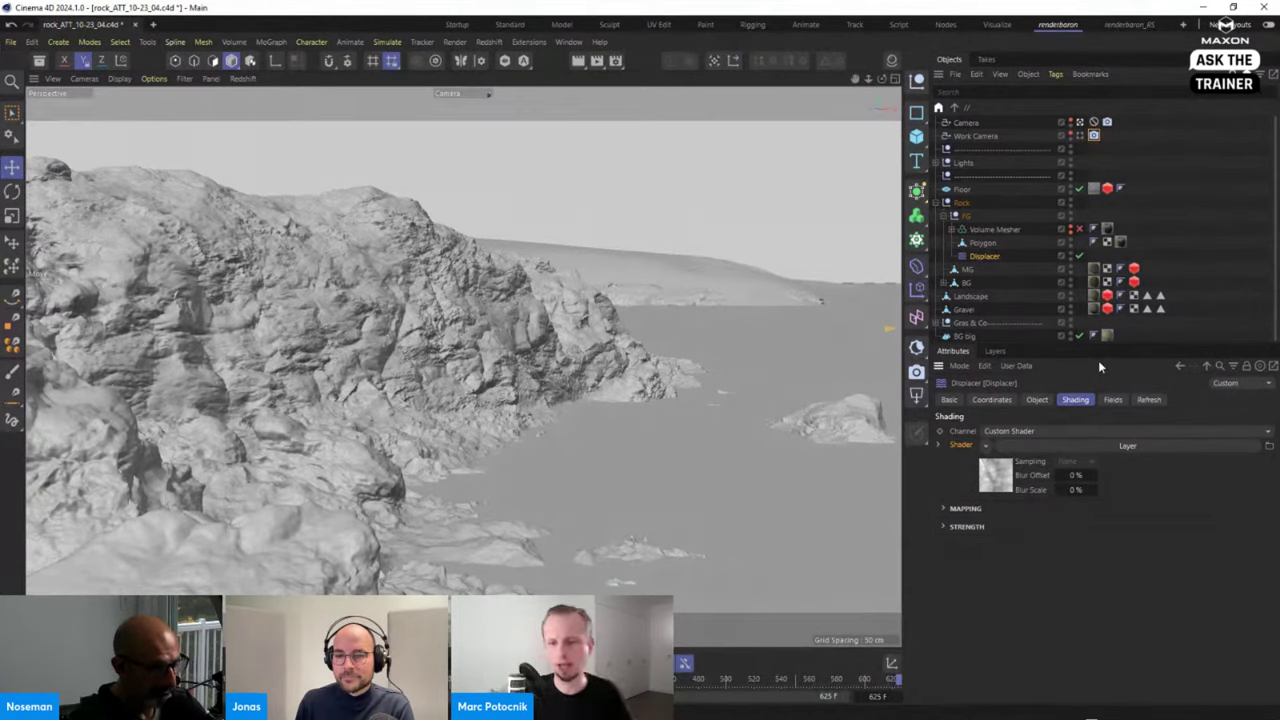
Examine the shader types available for the Displacer, including the Effects group, and open its Layer shader.
{"action": "left_click", "coordinate": [986, 446]}
{"action": "mouse_move", "coordinate": [1000, 339]}
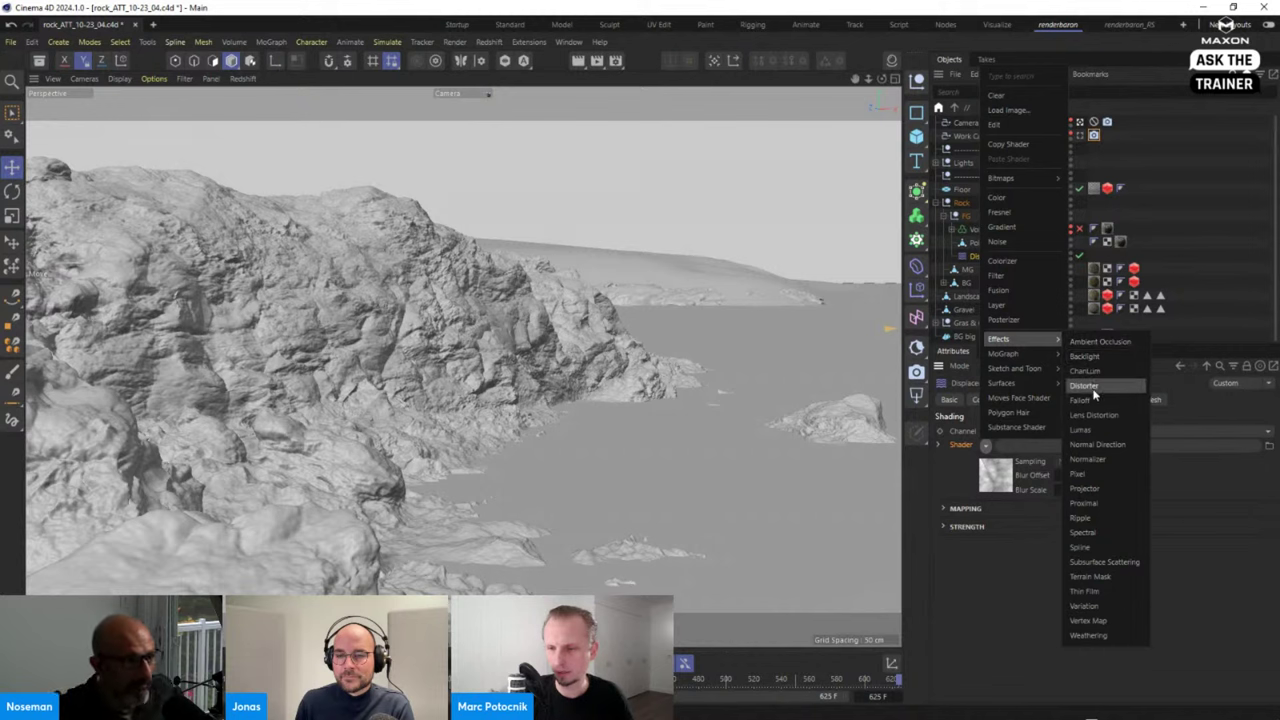
{"action": "left_click", "coordinate": [1046, 307]}
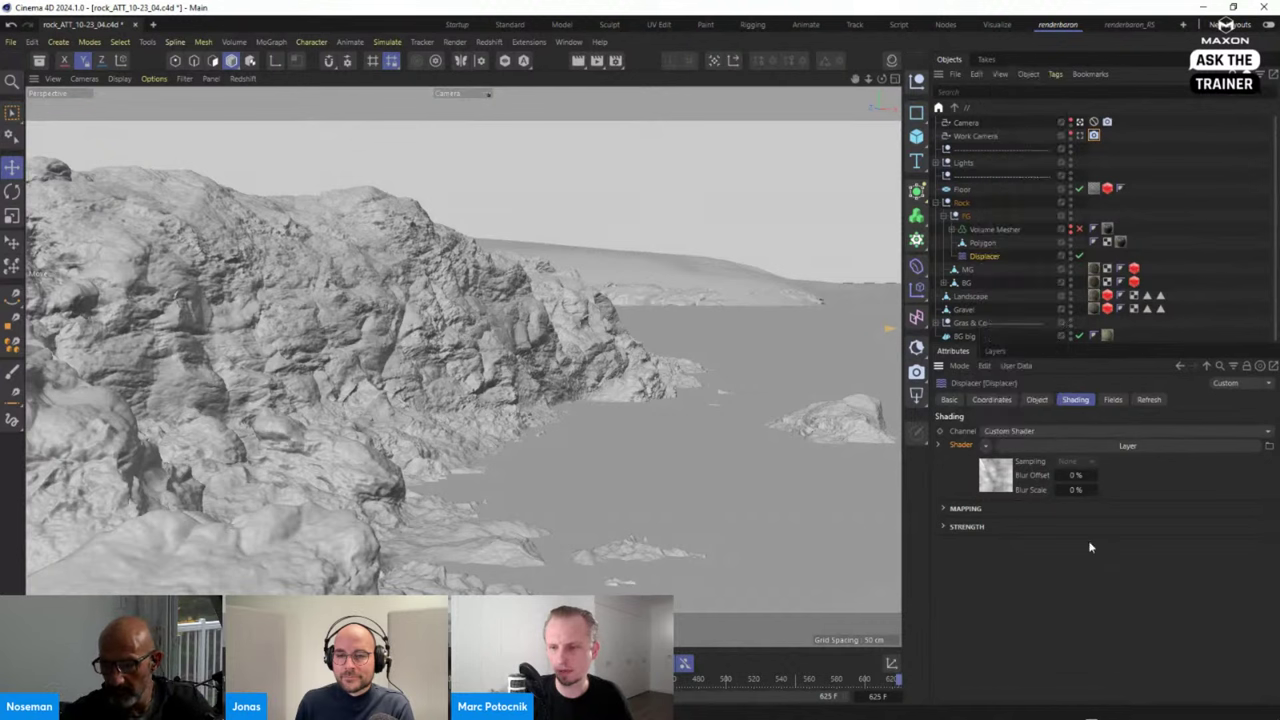
{"action": "left_click", "coordinate": [1005, 476]}
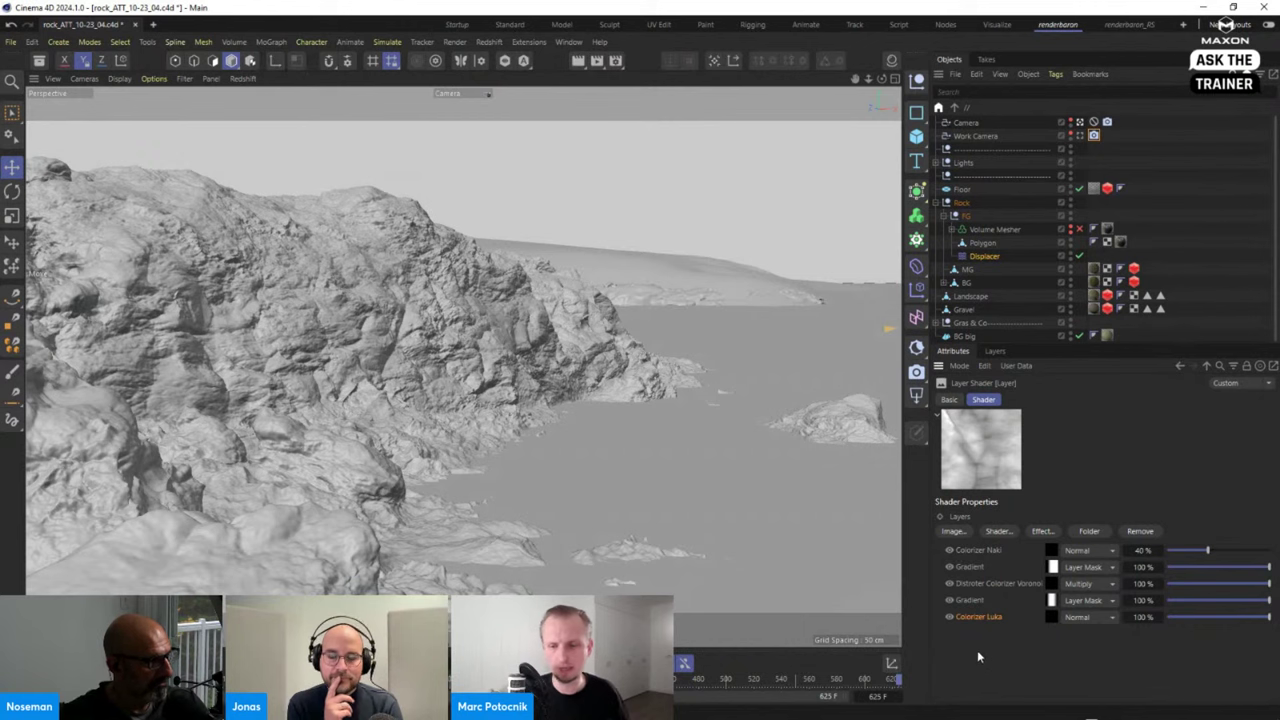
Hide both Gradient masks, the Distorter Colorizer Voronoi layer and the Colorizer Naki layer, isolating Colorizer Luka in the Layer shader.
{"action": "left_click", "coordinate": [949, 599]}
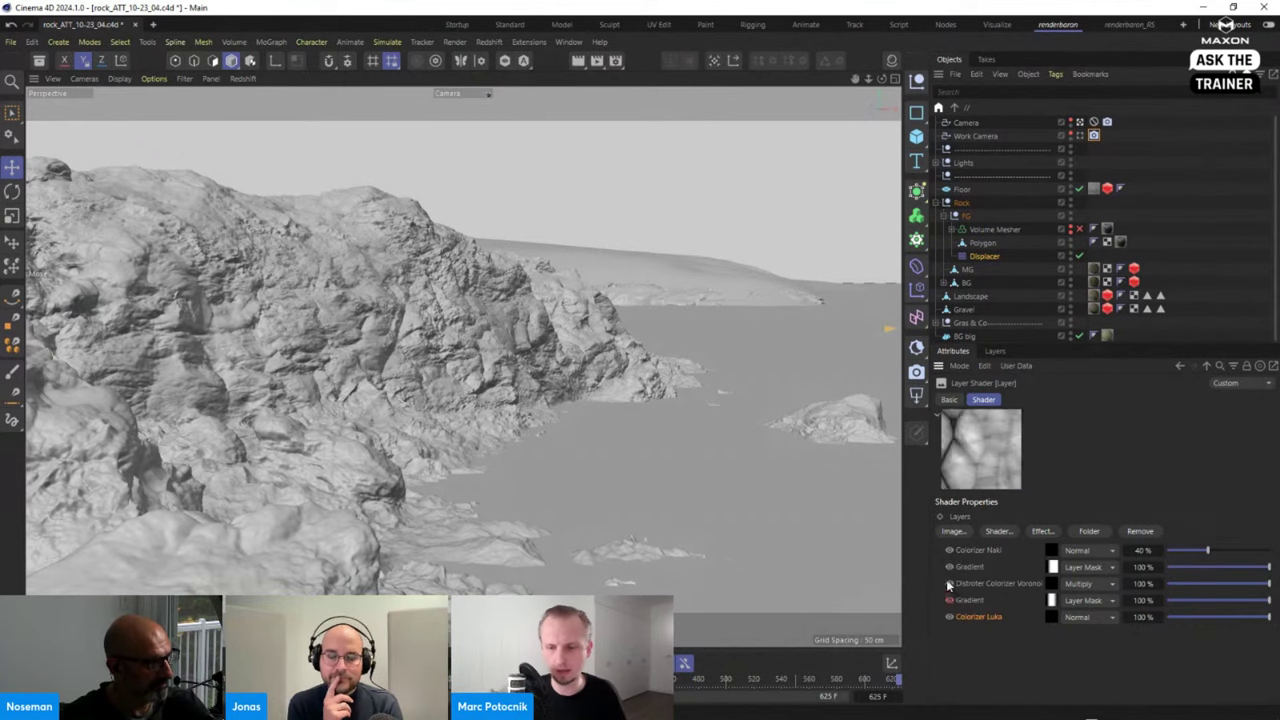
{"action": "left_click", "coordinate": [946, 583]}
{"action": "left_click", "coordinate": [949, 566]}
{"action": "left_click", "coordinate": [948, 550]}
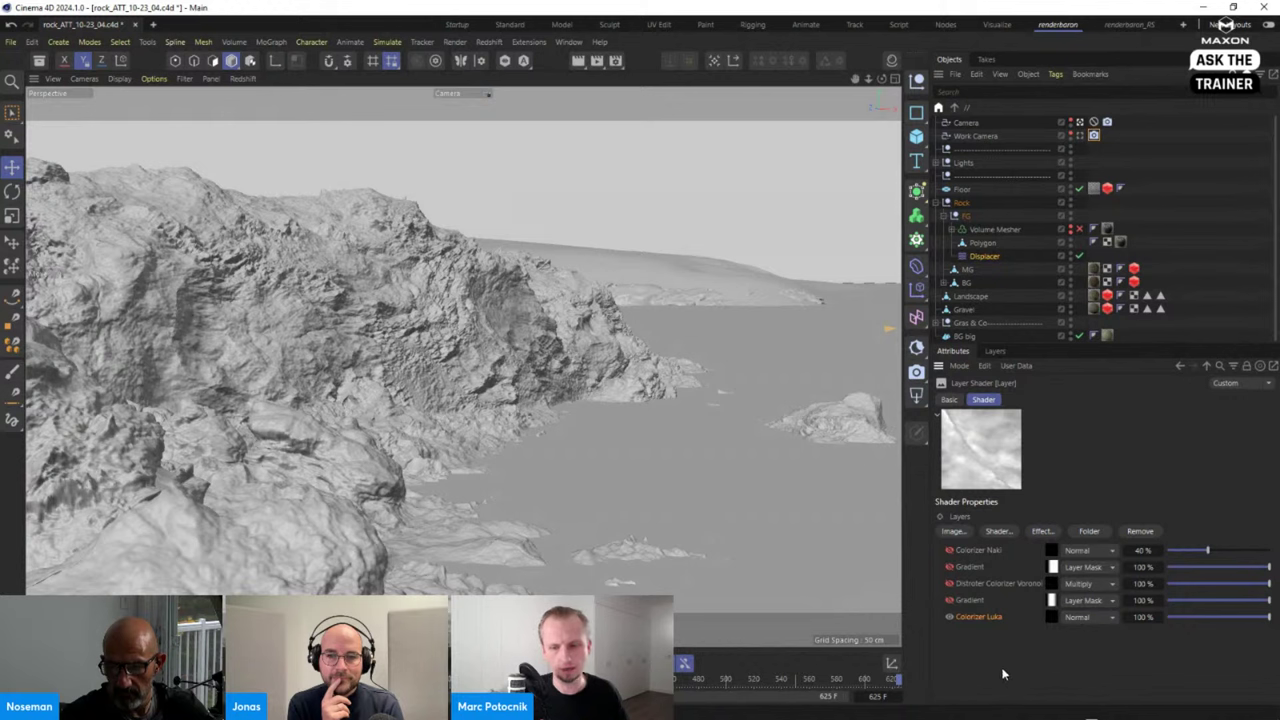
Examine the Noise shader inside the Colorizer Luka layer and the list of available noise types.
{"action": "left_click", "coordinate": [1052, 618]}
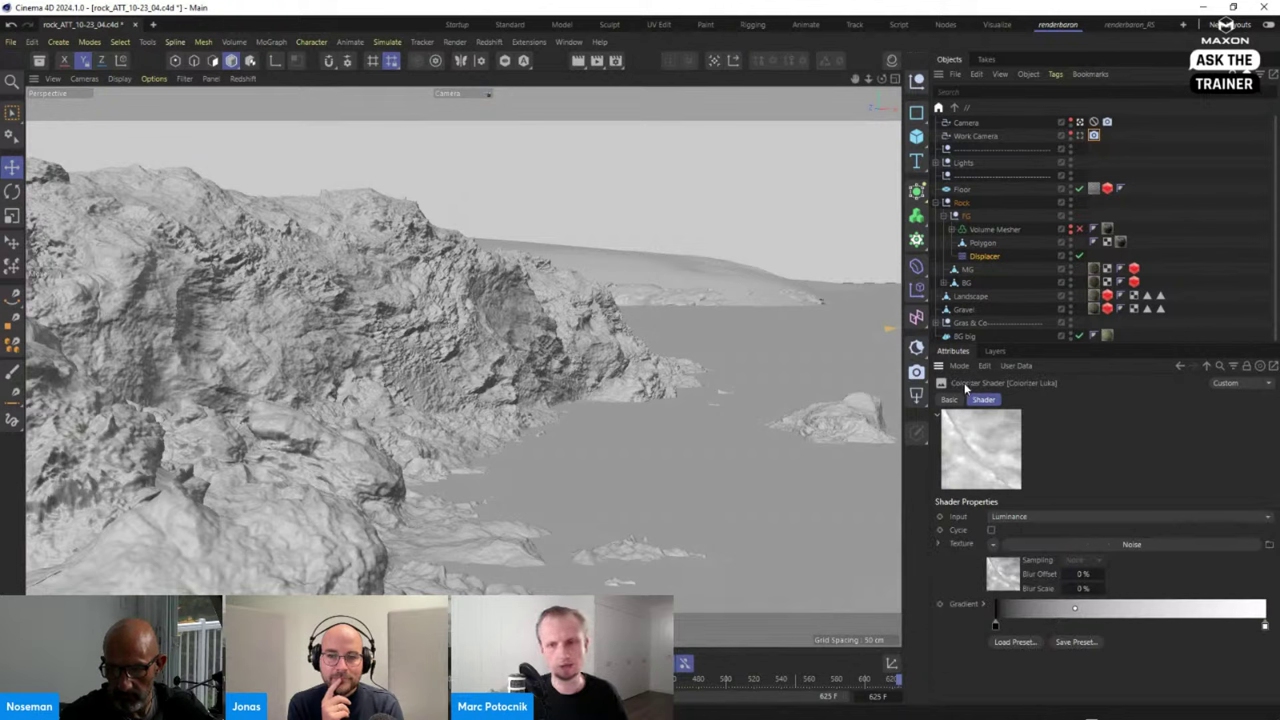
{"action": "left_click", "coordinate": [1008, 574]}
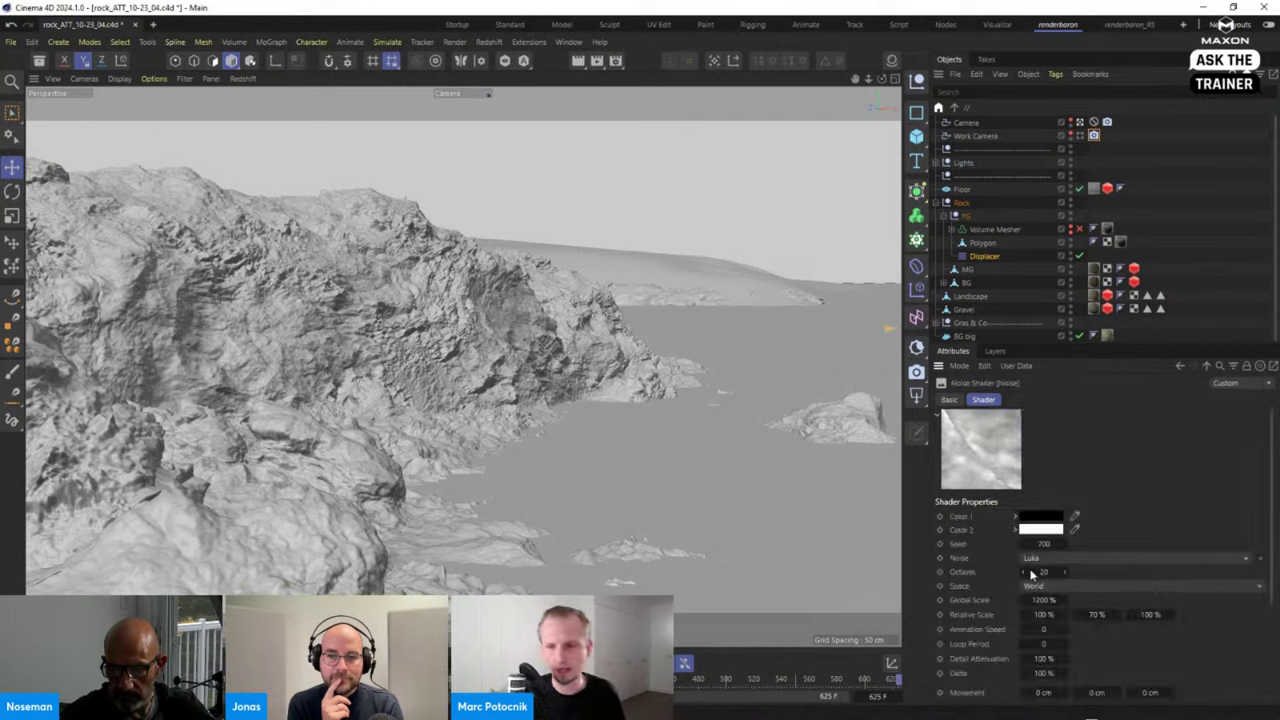
{"action": "left_click", "coordinate": [1079, 557]}
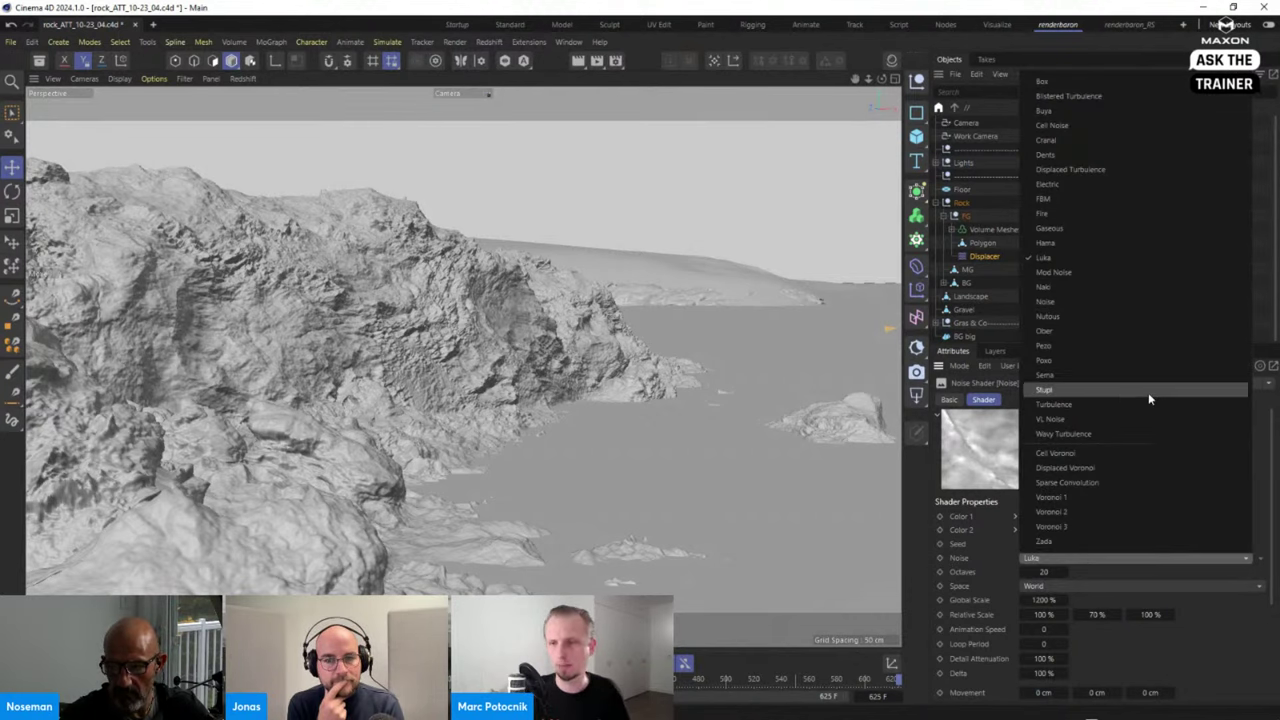
{"action": "left_click", "coordinate": [1264, 466]}
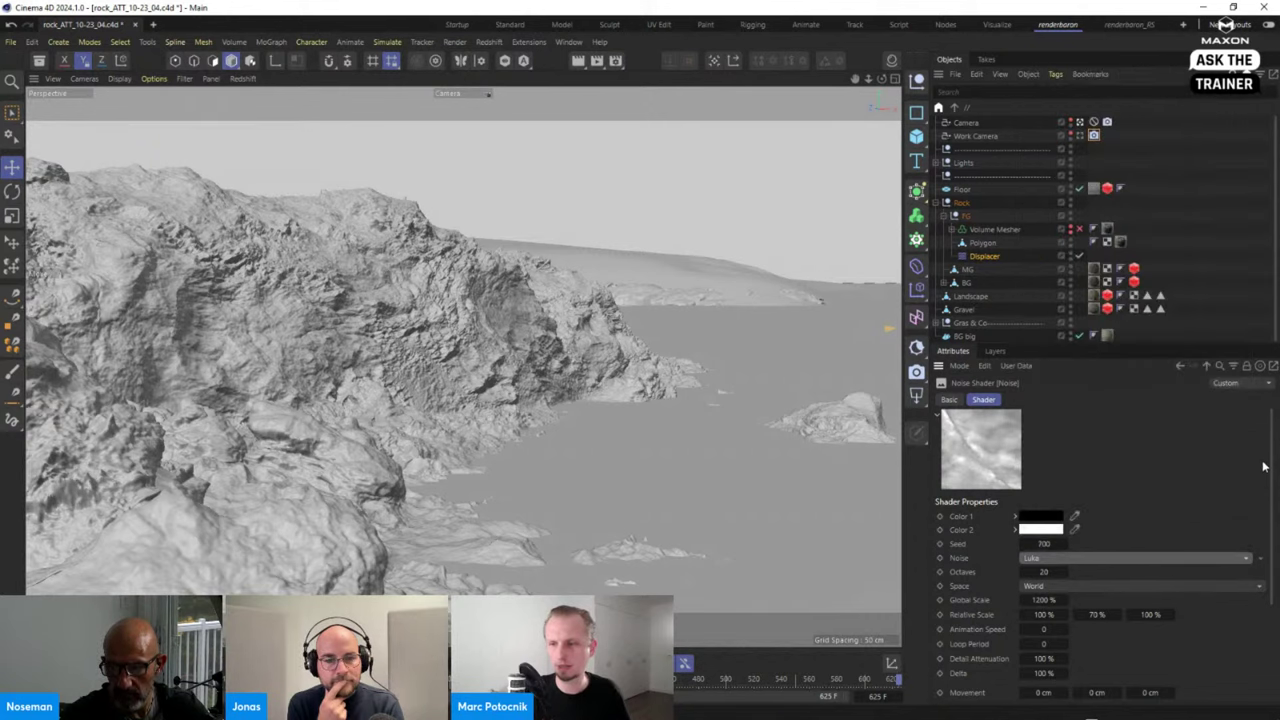
Inspect the Luka Colorizer's selectable texture shaders and its black-to-white gradient.
{"action": "left_click", "coordinate": [1206, 365]}
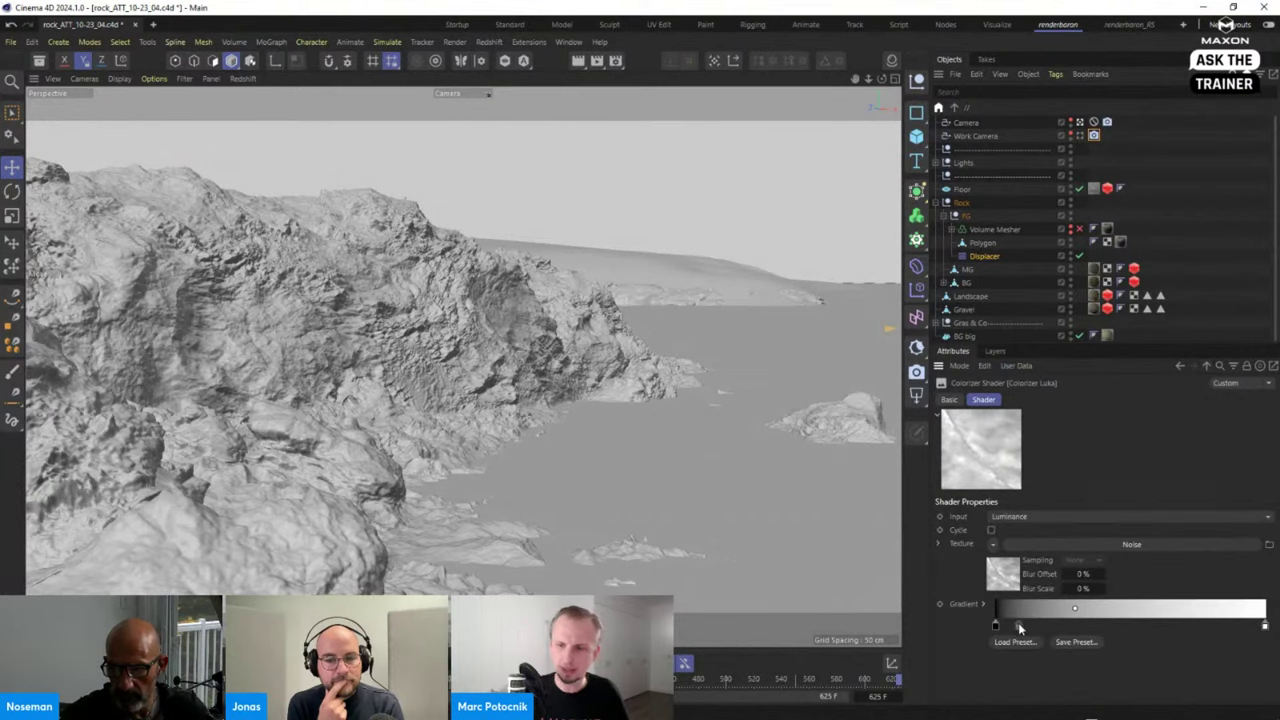
{"action": "left_click", "coordinate": [993, 545]}
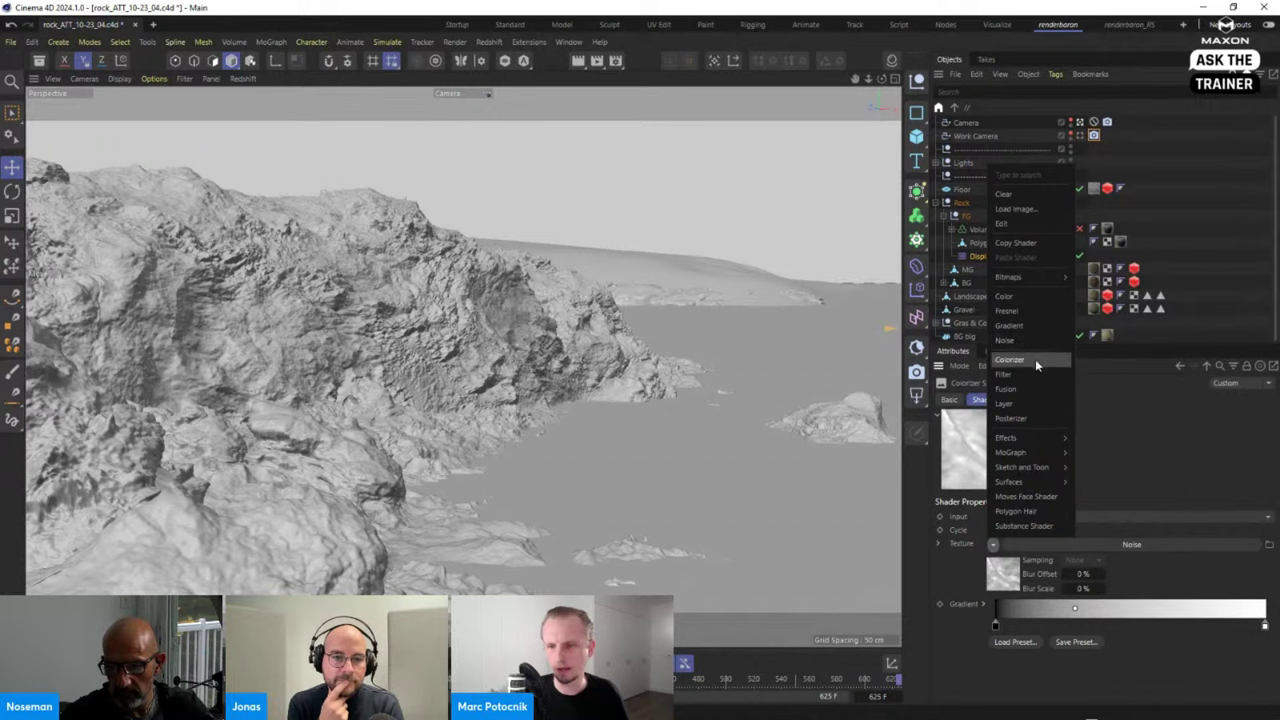
{"action": "left_click", "coordinate": [1124, 401]}
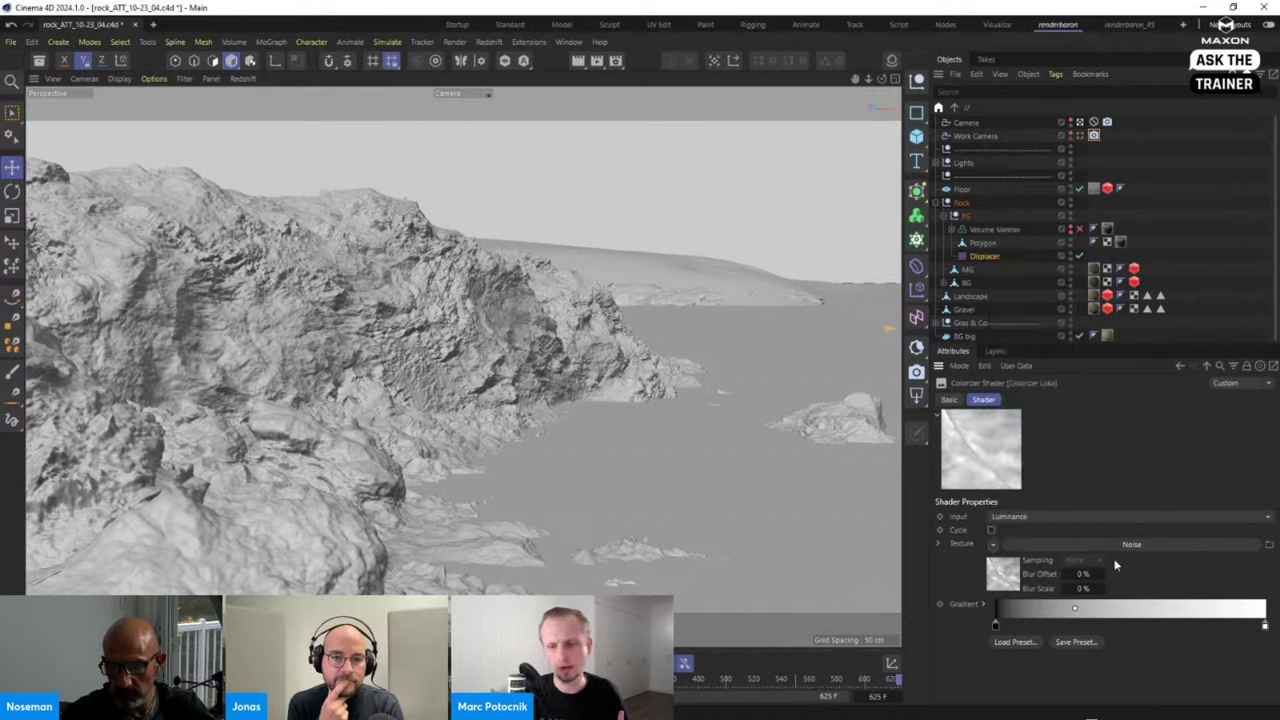
{"action": "left_click", "coordinate": [1059, 622]}
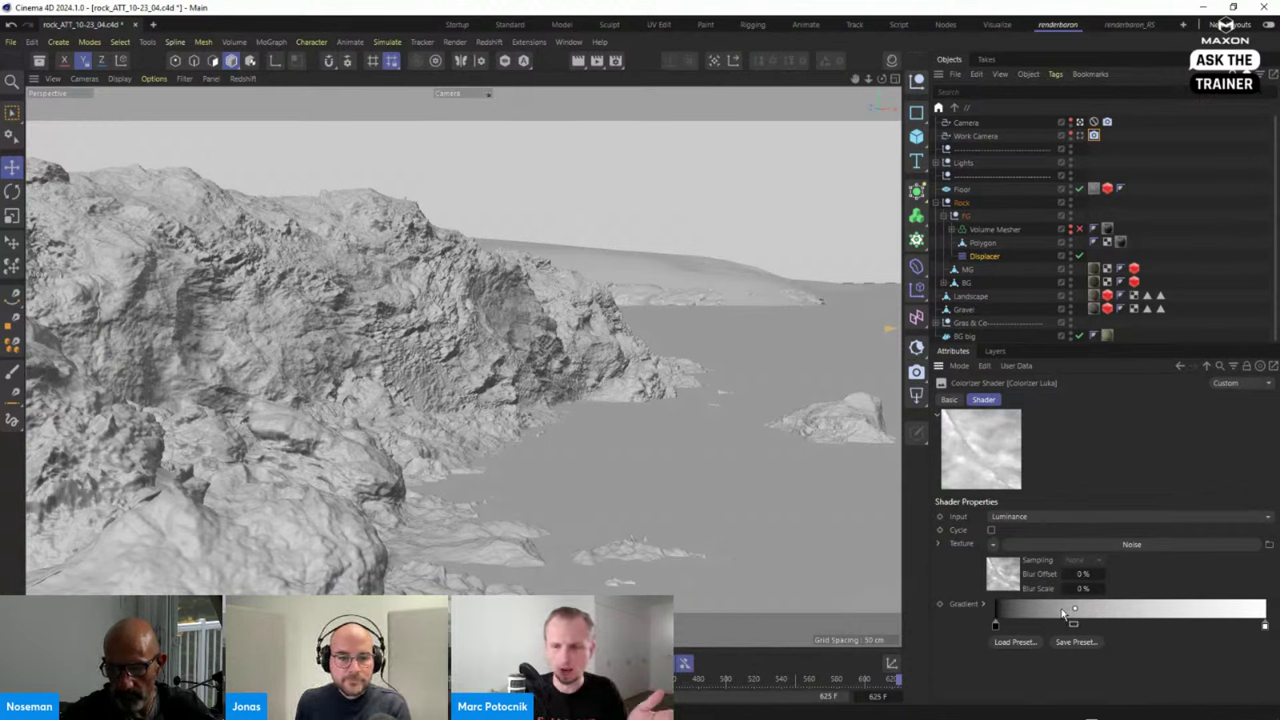
{"action": "left_click_drag", "start_coordinate": [1059, 622], "coordinate": [1025, 648]}
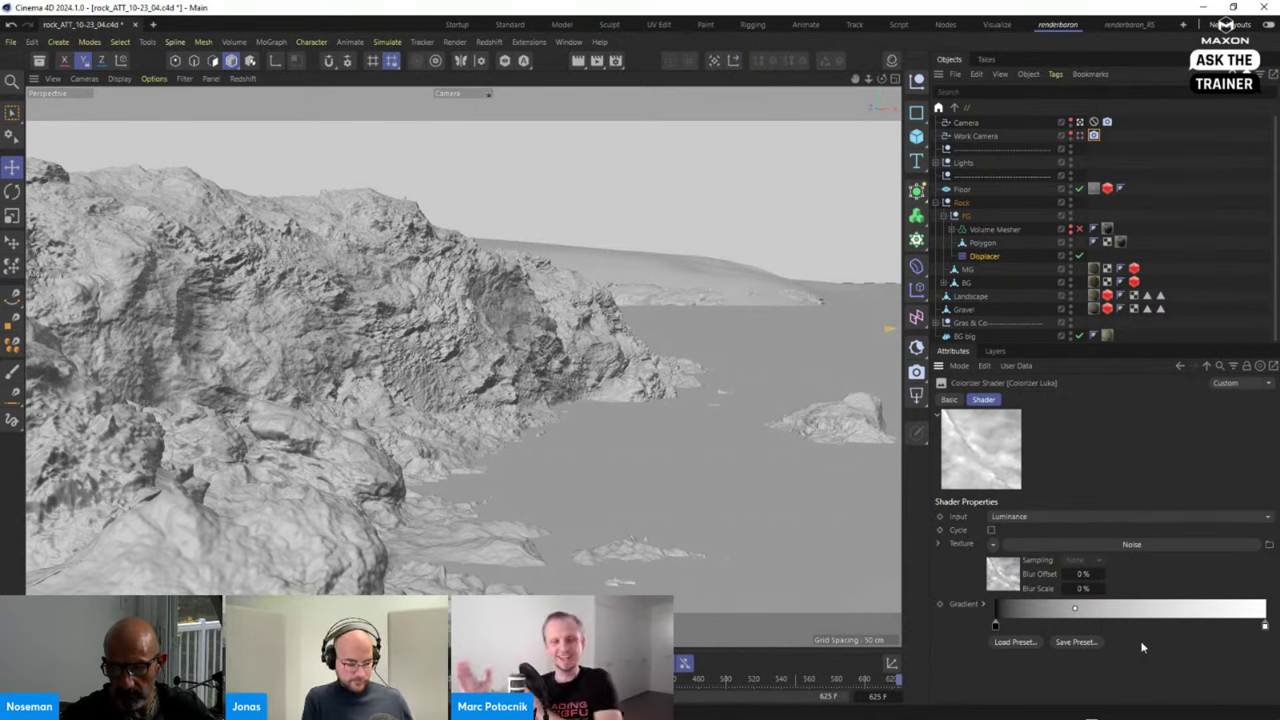
Review the Luka noise's global scale, space, octaves and noise type, and return to the Layer shader's stack.
{"action": "left_click", "coordinate": [1010, 580]}
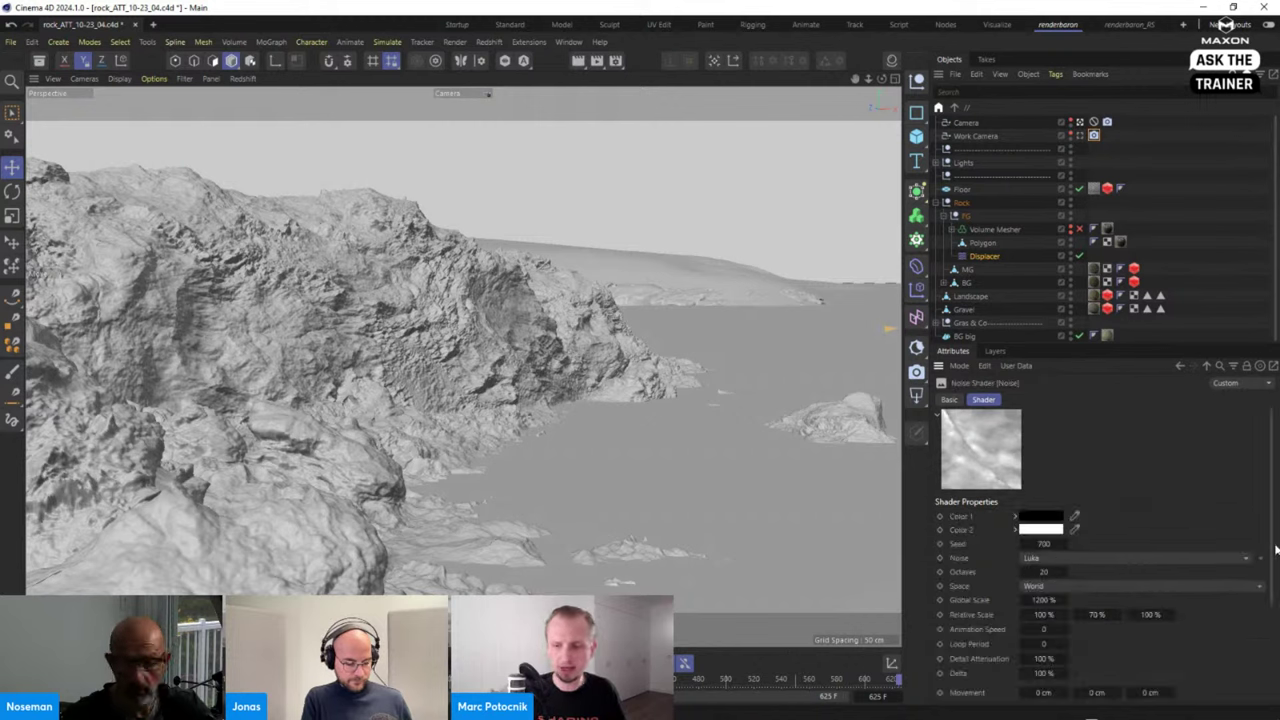
{"action": "left_click_drag", "start_coordinate": [1270, 553], "coordinate": [1272, 583]}
{"action": "scroll", "coordinate": [1200, 570], "scroll_direction": "down", "scroll_amount": 1}
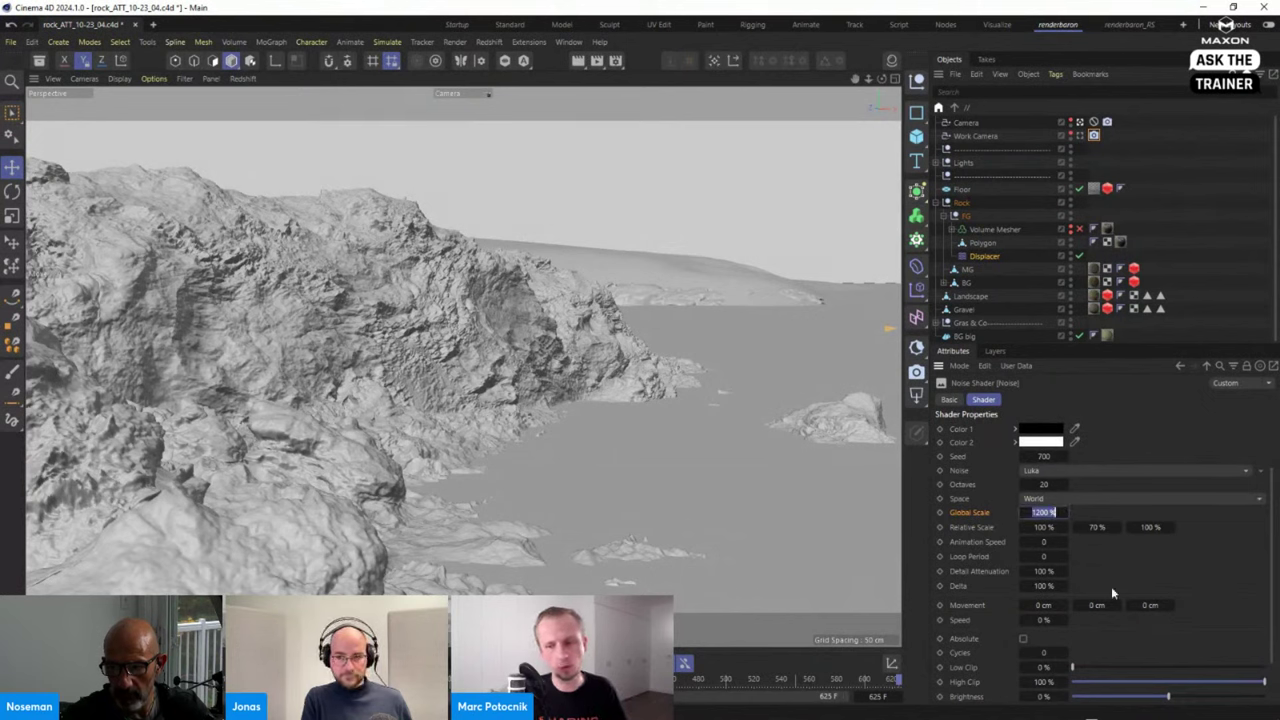
{"action": "left_click", "coordinate": [1053, 500]}
{"action": "left_click", "coordinate": [962, 492]}
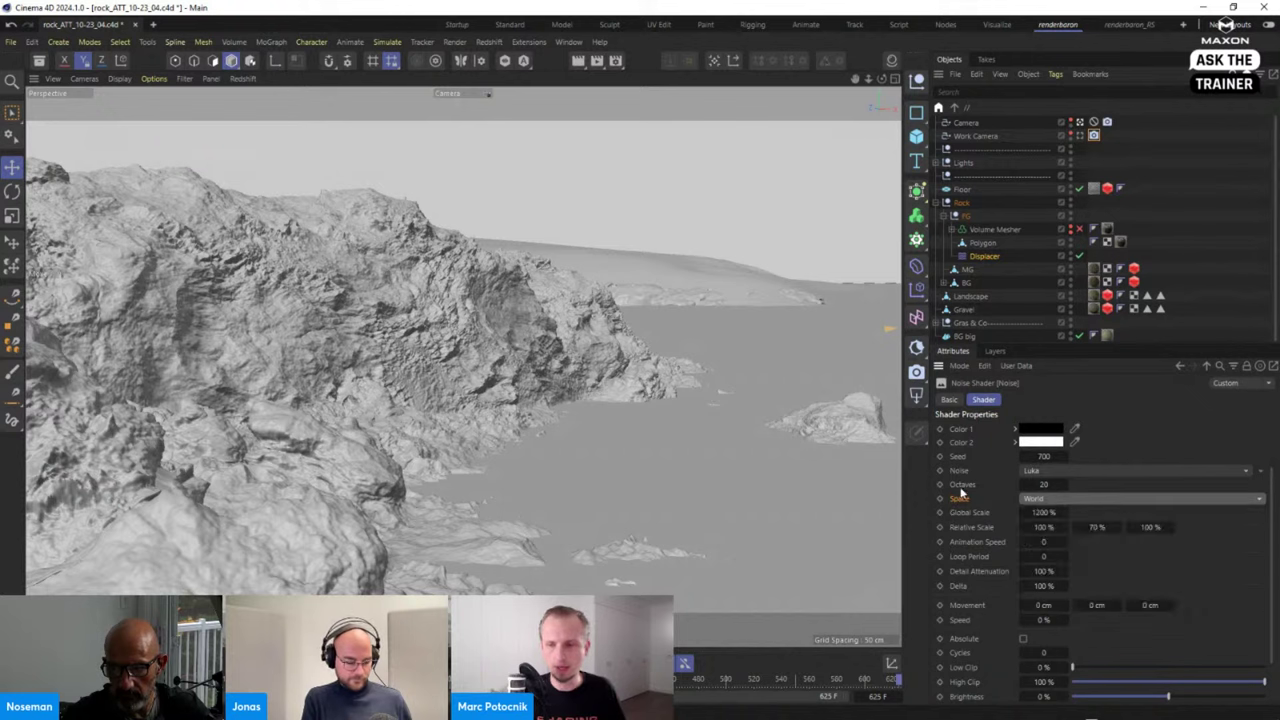
{"action": "left_click", "coordinate": [1045, 471]}
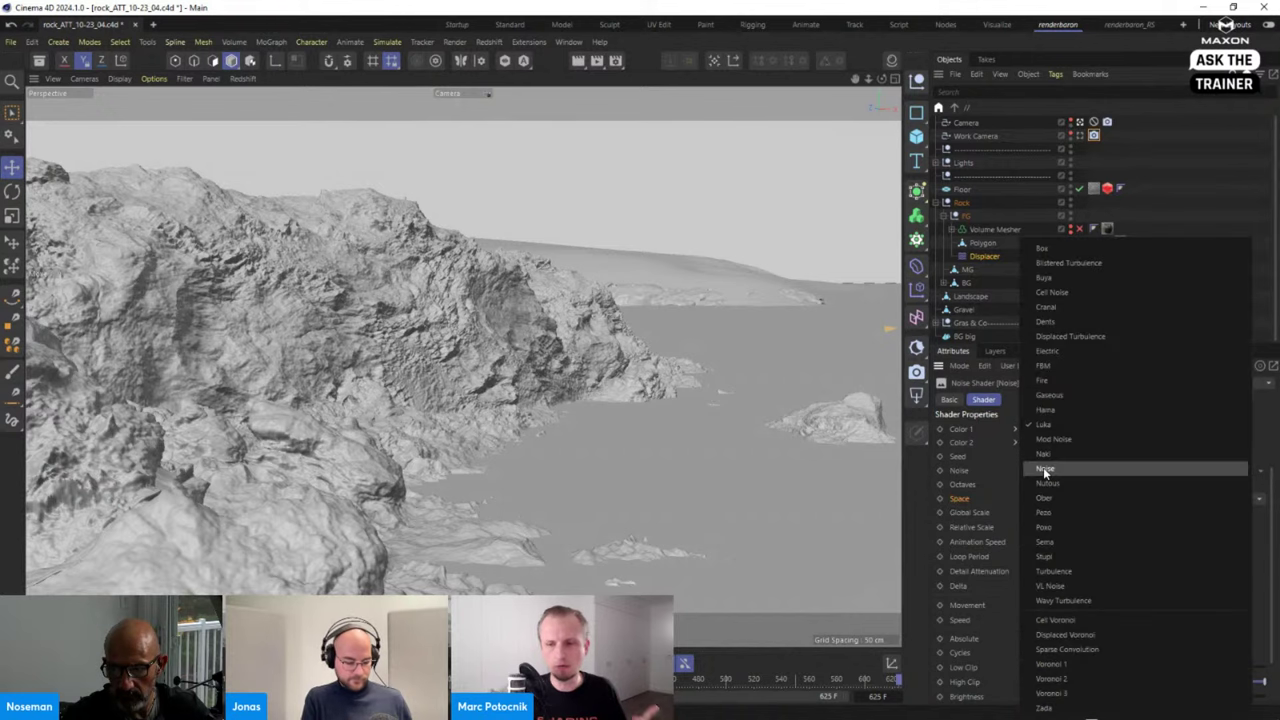
{"action": "left_click", "coordinate": [1079, 423]}
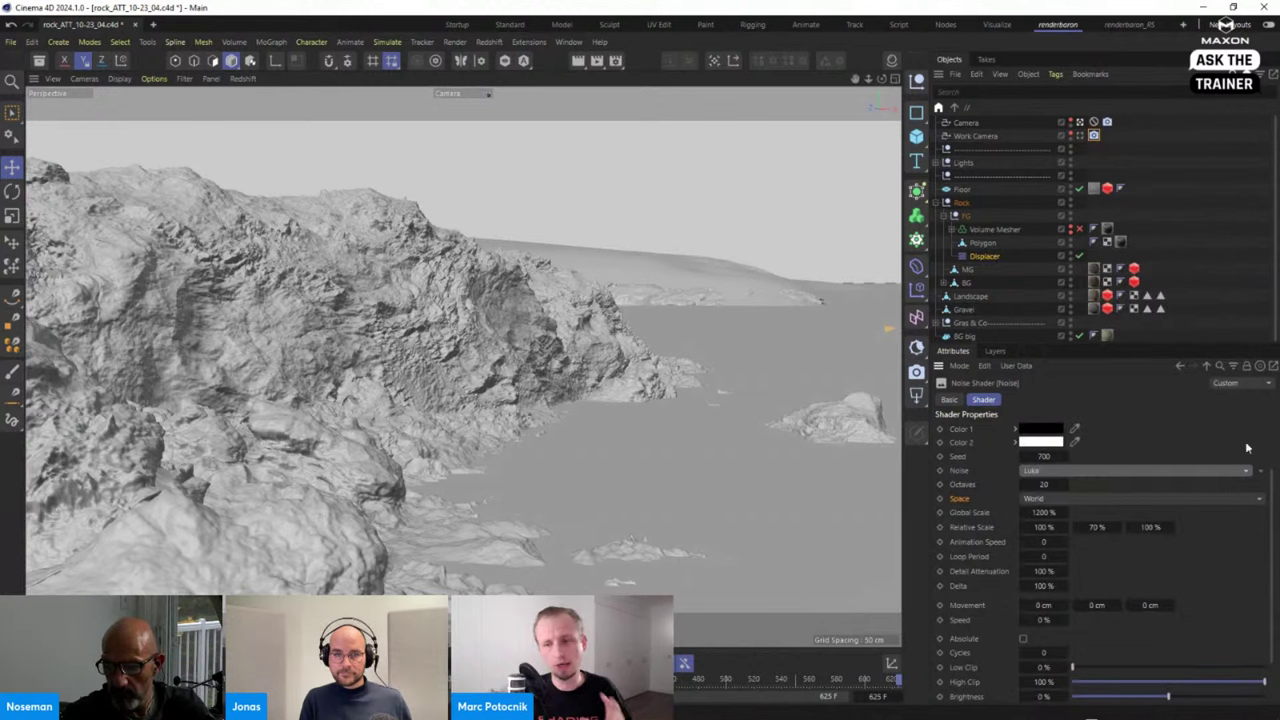
{"action": "left_click", "coordinate": [1207, 368]}
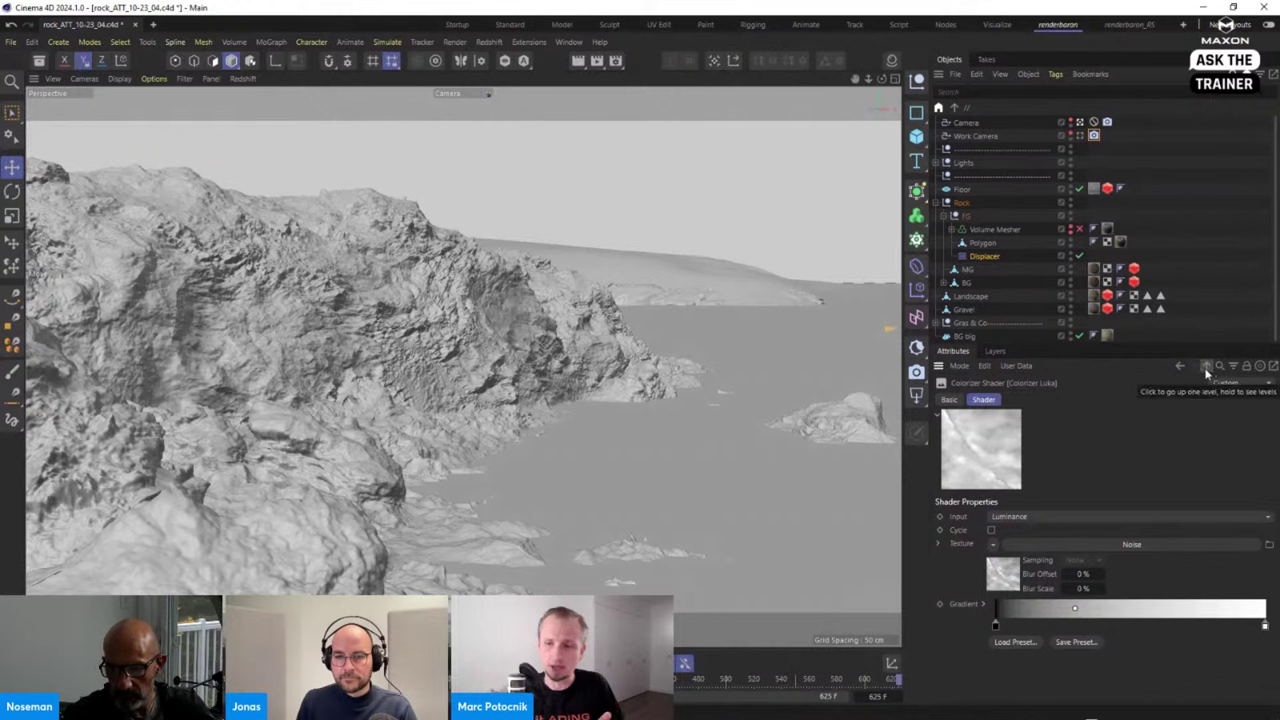
{"action": "left_click", "coordinate": [1207, 368]}
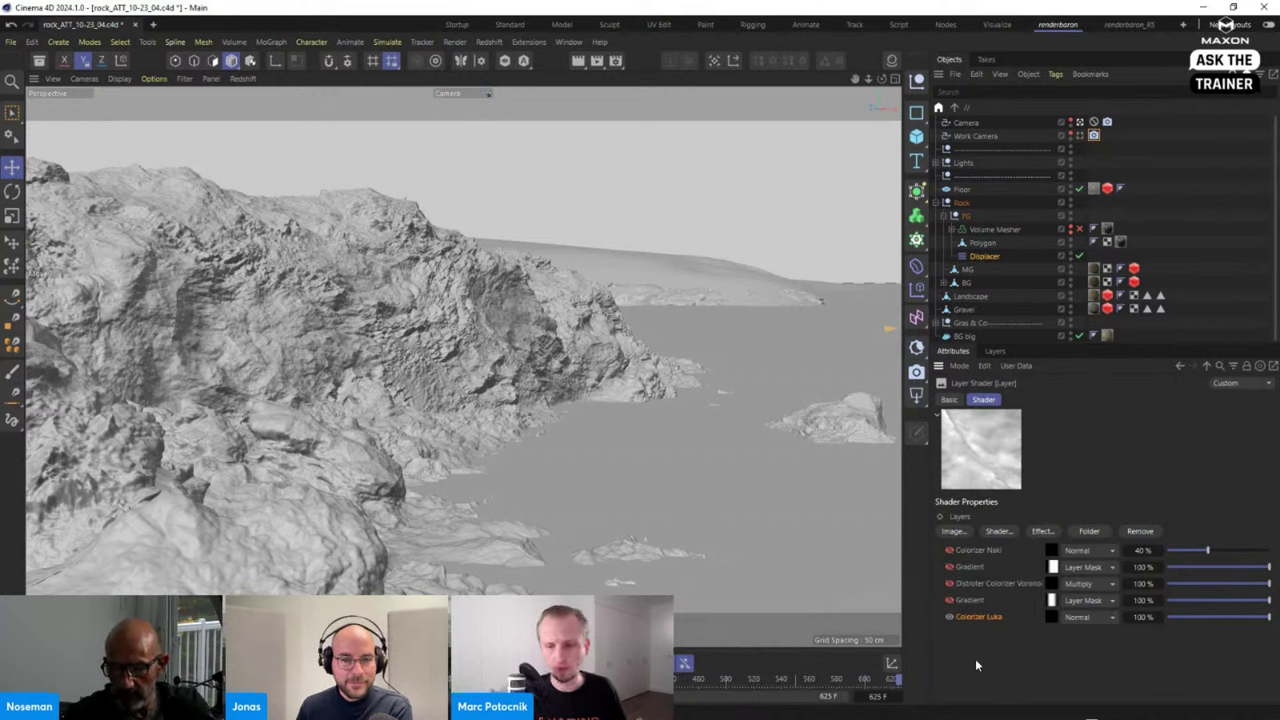
Toggle the Distorter Colorizer Voronoi layer to compare its effect on the rock, leaving it enabled.
{"action": "double_click", "coordinate": [973, 584]}
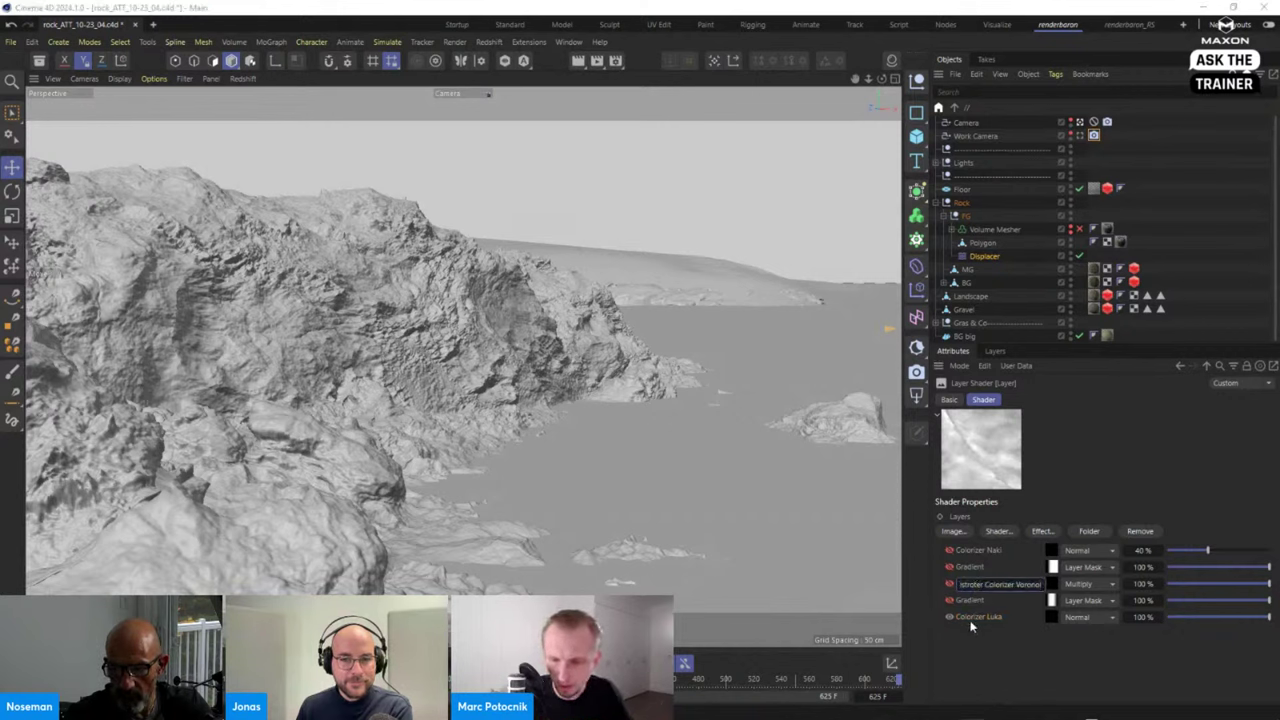
{"action": "key", "text": "Return"}
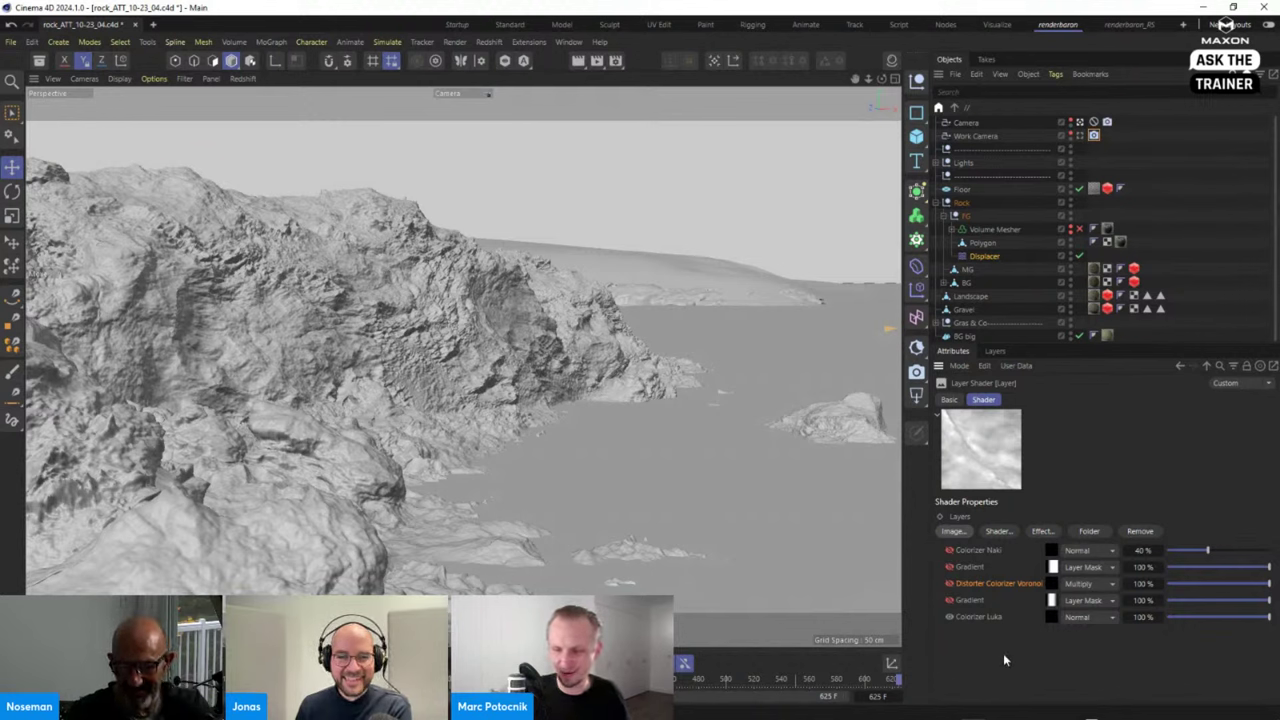
{"action": "left_click", "coordinate": [948, 583]}
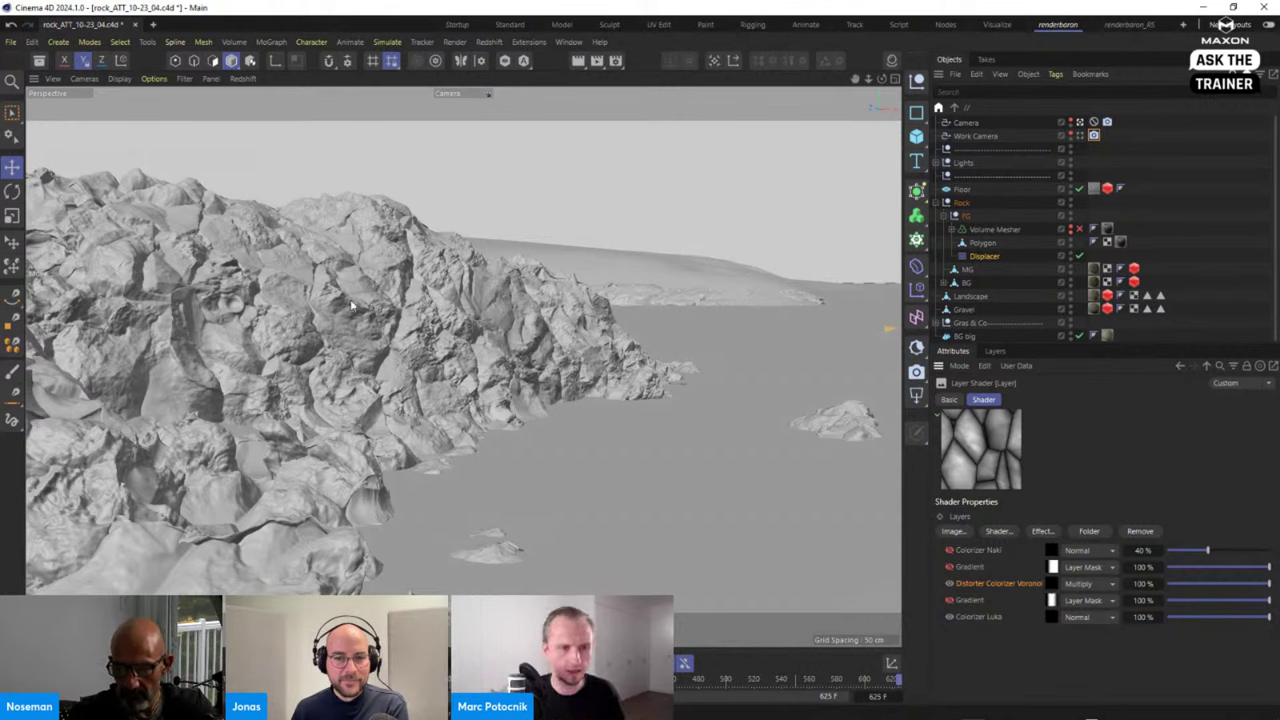
{"action": "left_click", "coordinate": [949, 583]}
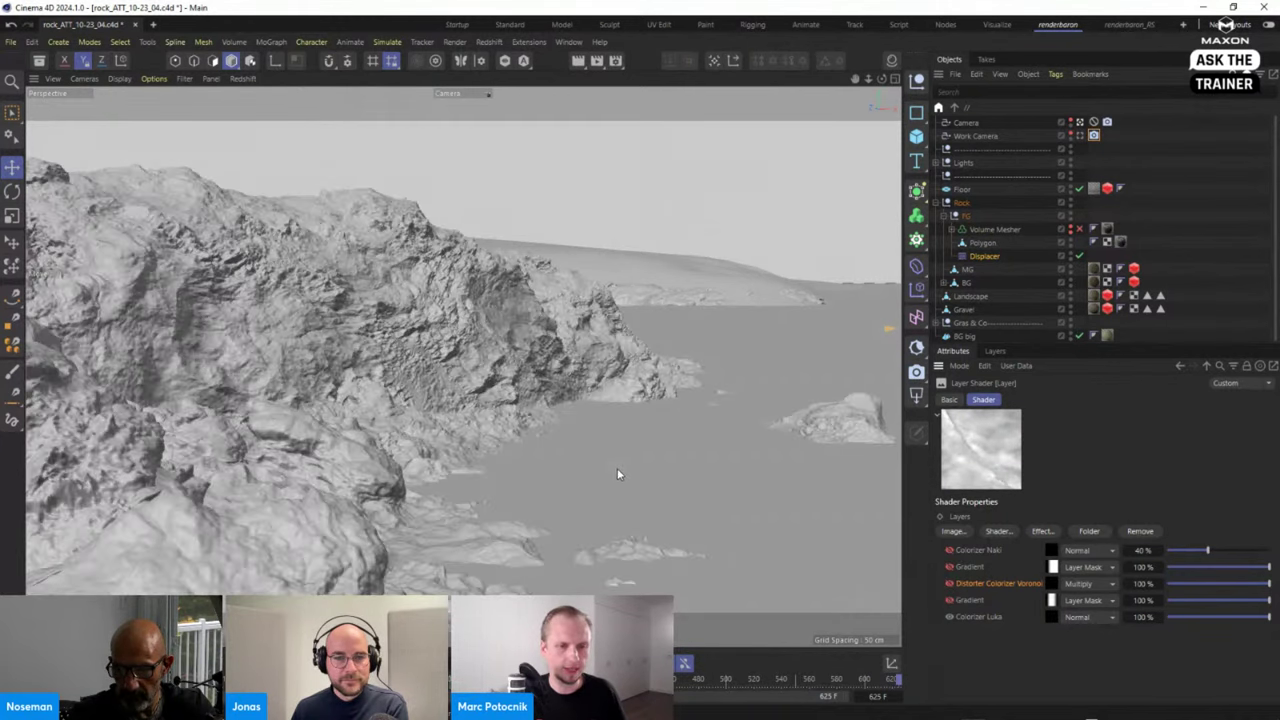
{"action": "left_click", "coordinate": [949, 584]}
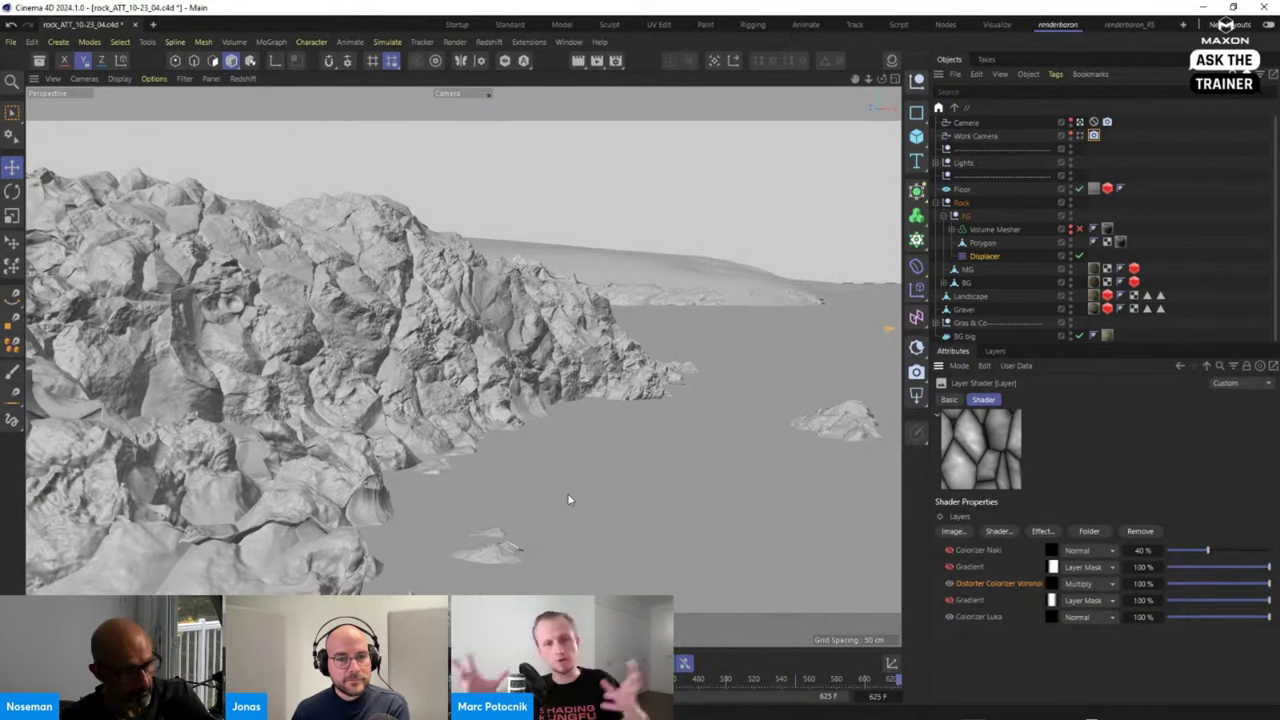
Enlarge the attribute area and inspect the Distorter Colorizer Voronoi shader together with its Colorizer texture.
{"action": "double_click", "coordinate": [1053, 584]}
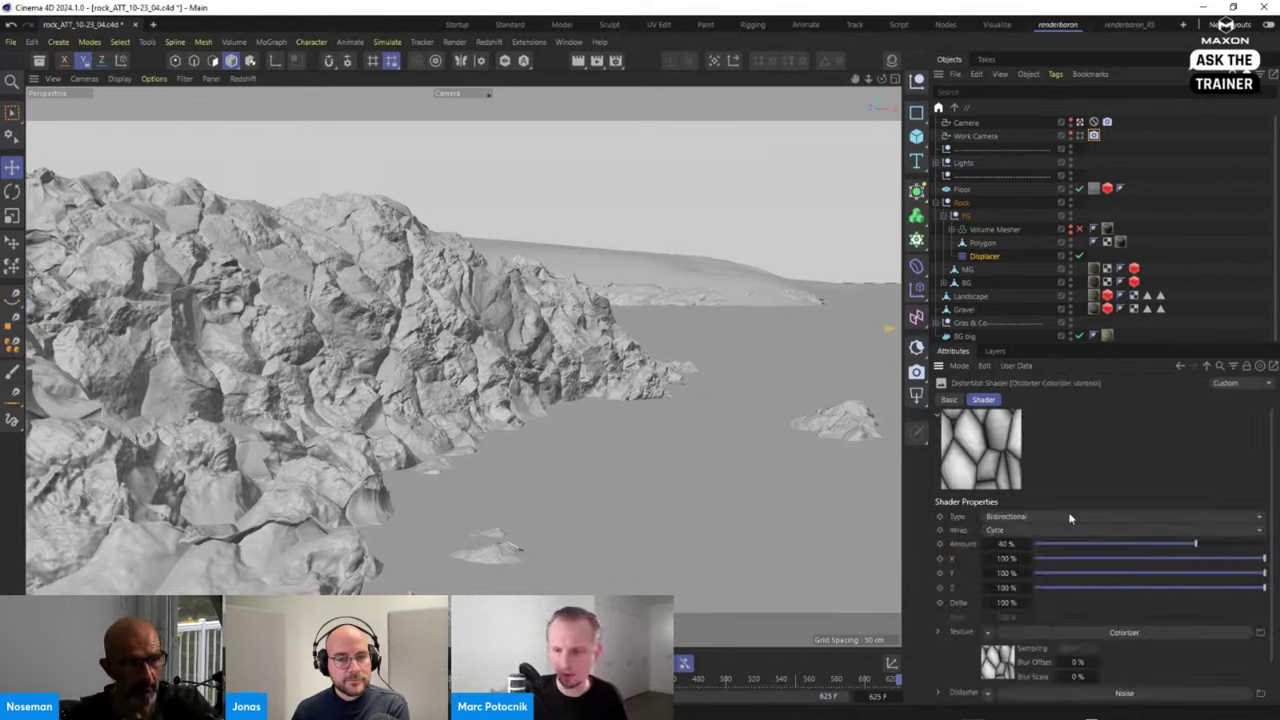
{"action": "left_click_drag", "start_coordinate": [1066, 343], "coordinate": [1070, 237]}
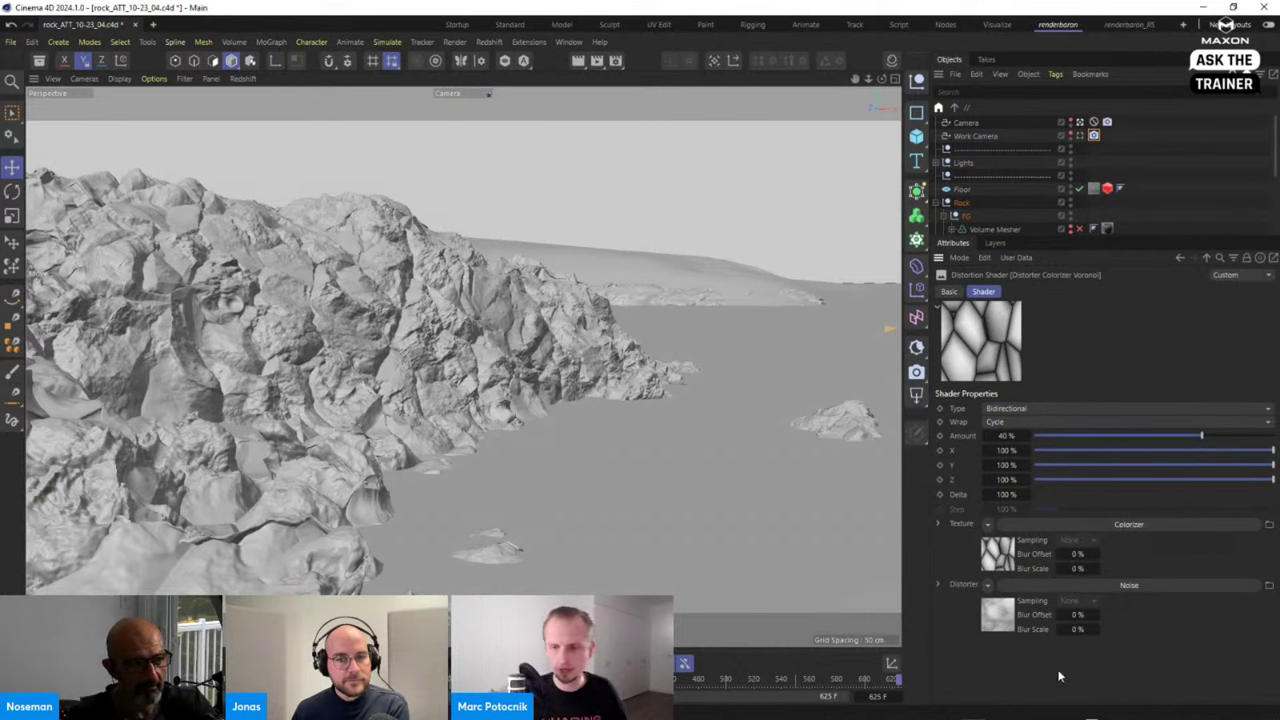
{"action": "left_click", "coordinate": [997, 553]}
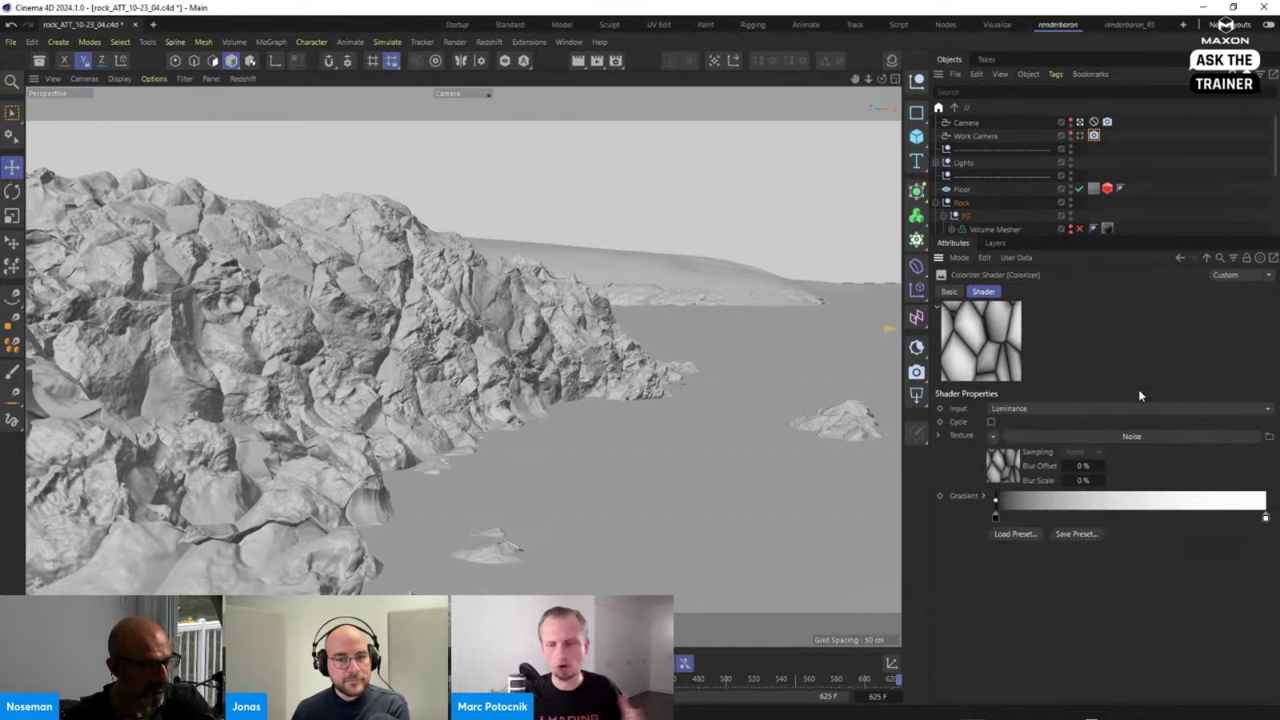
{"action": "left_click", "coordinate": [1207, 259]}
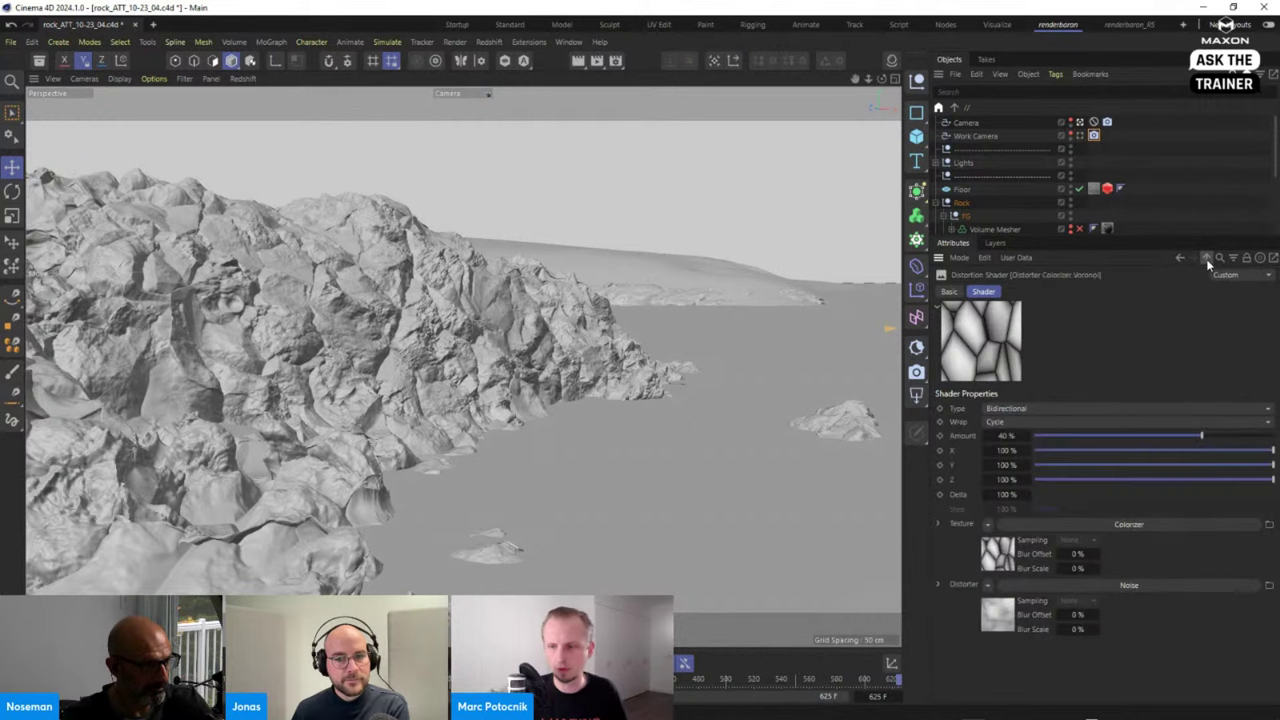
Examine the noise that drives the Voronoi layer's distortion, and return to the Layer shader's stack.
{"action": "left_click", "coordinate": [996, 614]}
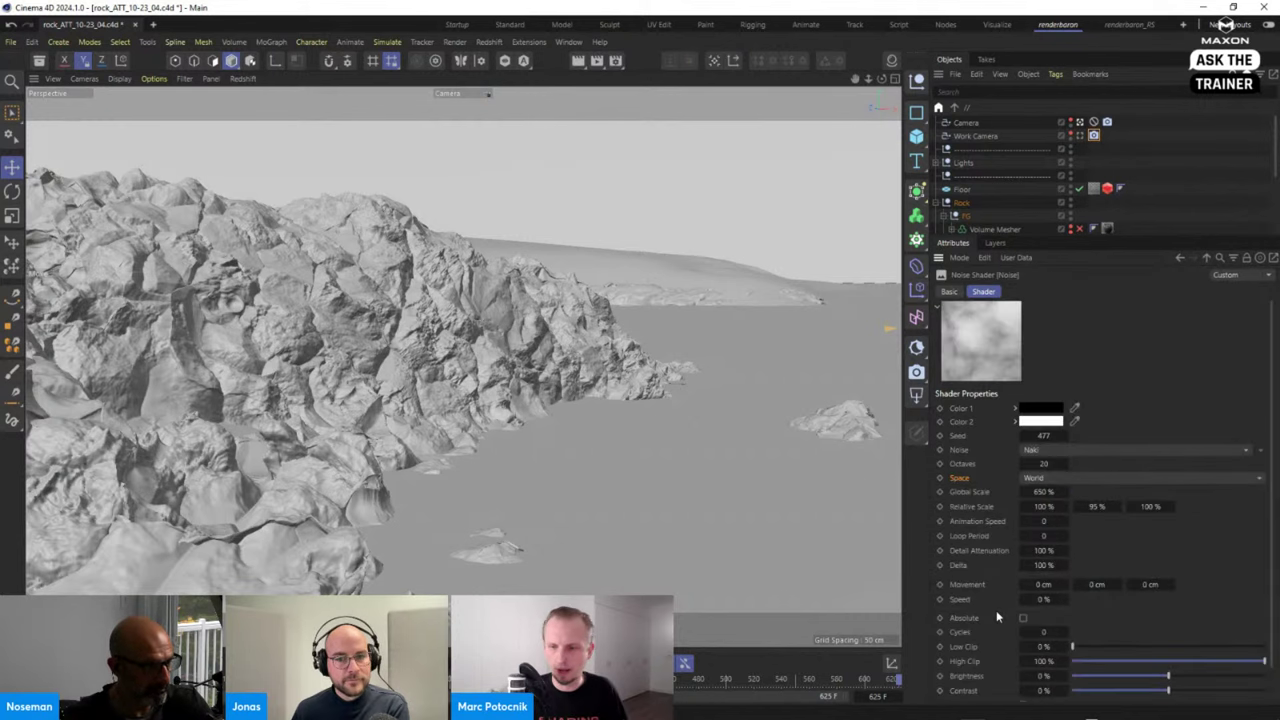
{"action": "left_click", "coordinate": [961, 448]}
{"action": "left_click", "coordinate": [1205, 257]}
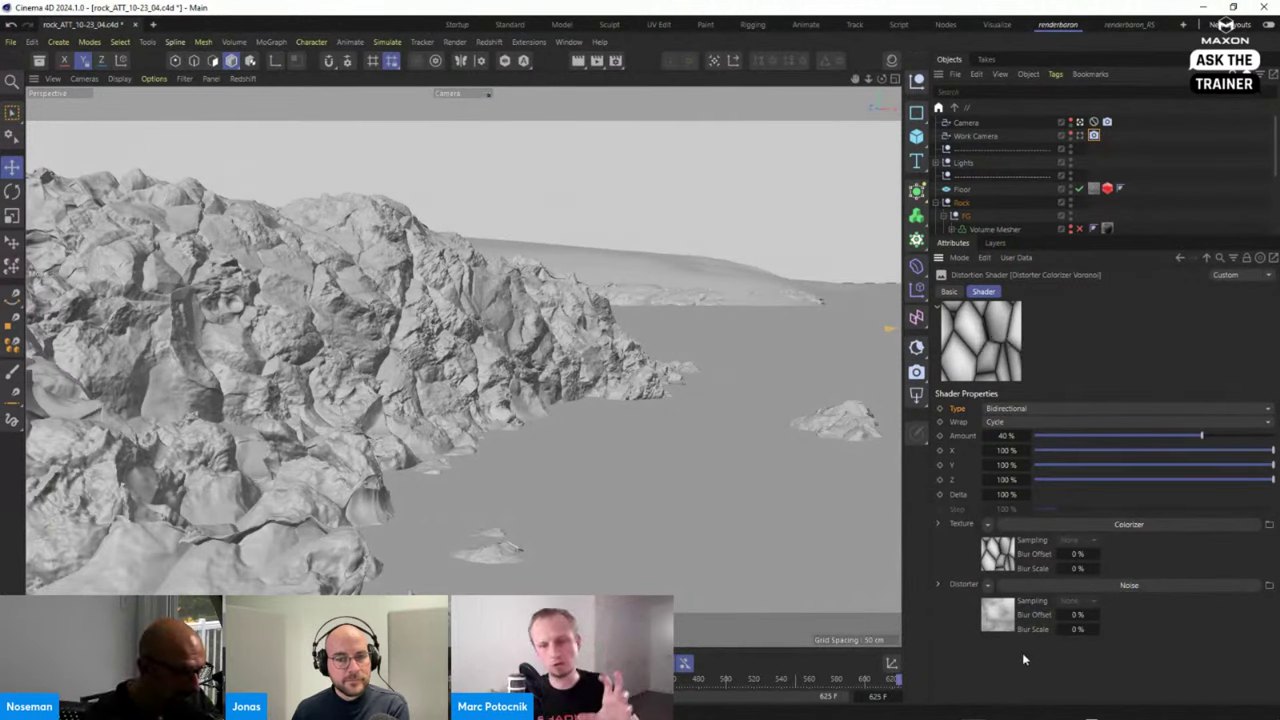
{"action": "left_click", "coordinate": [1001, 622]}
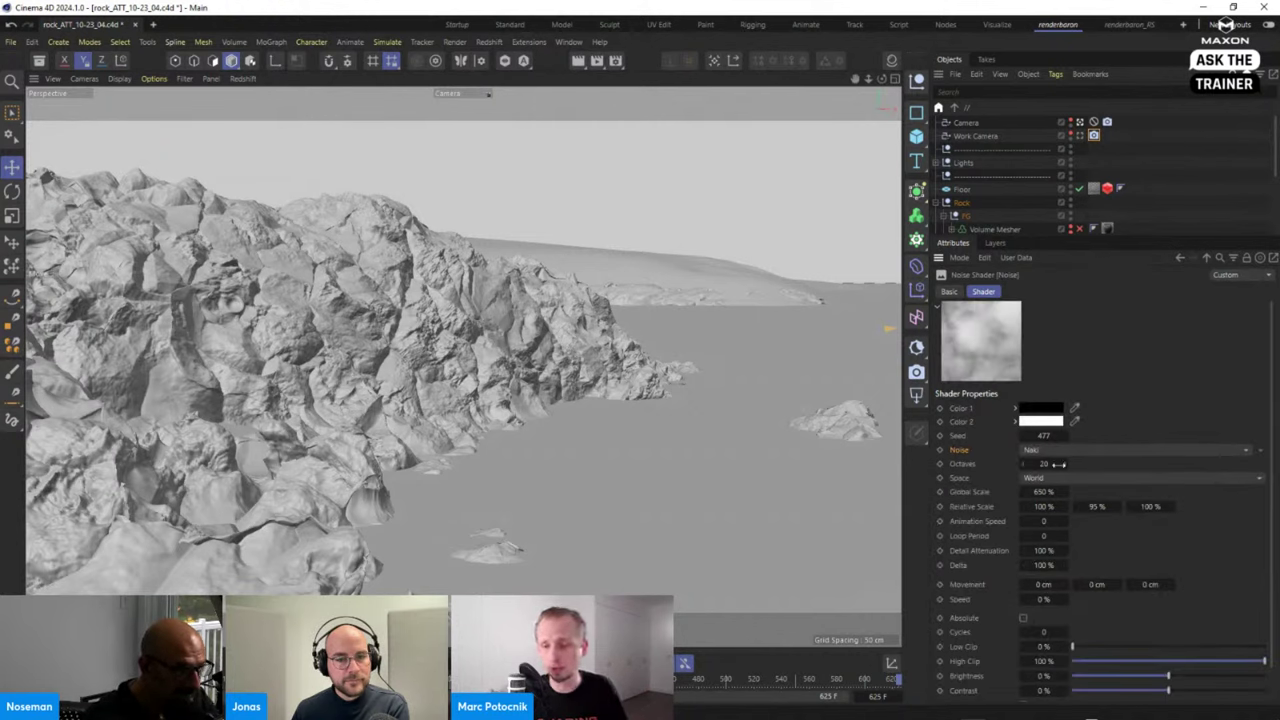
{"action": "left_click", "coordinate": [1206, 259]}
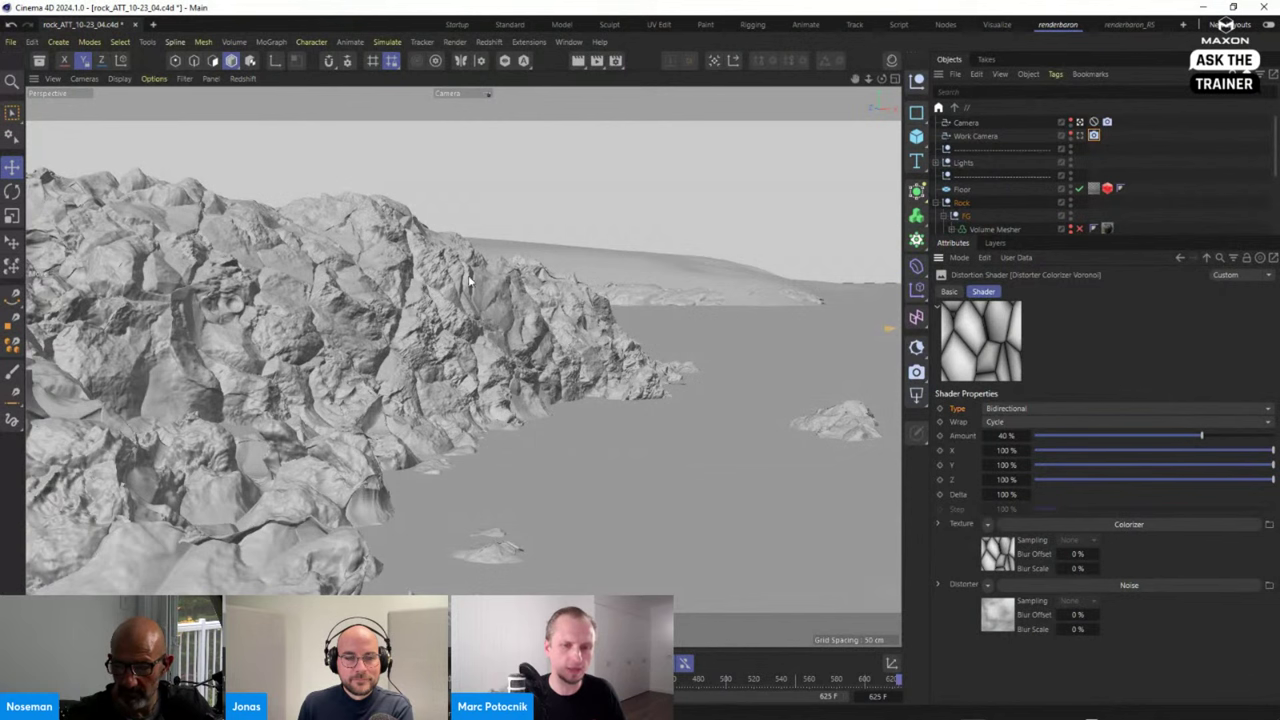
{"action": "left_click", "coordinate": [1205, 257]}
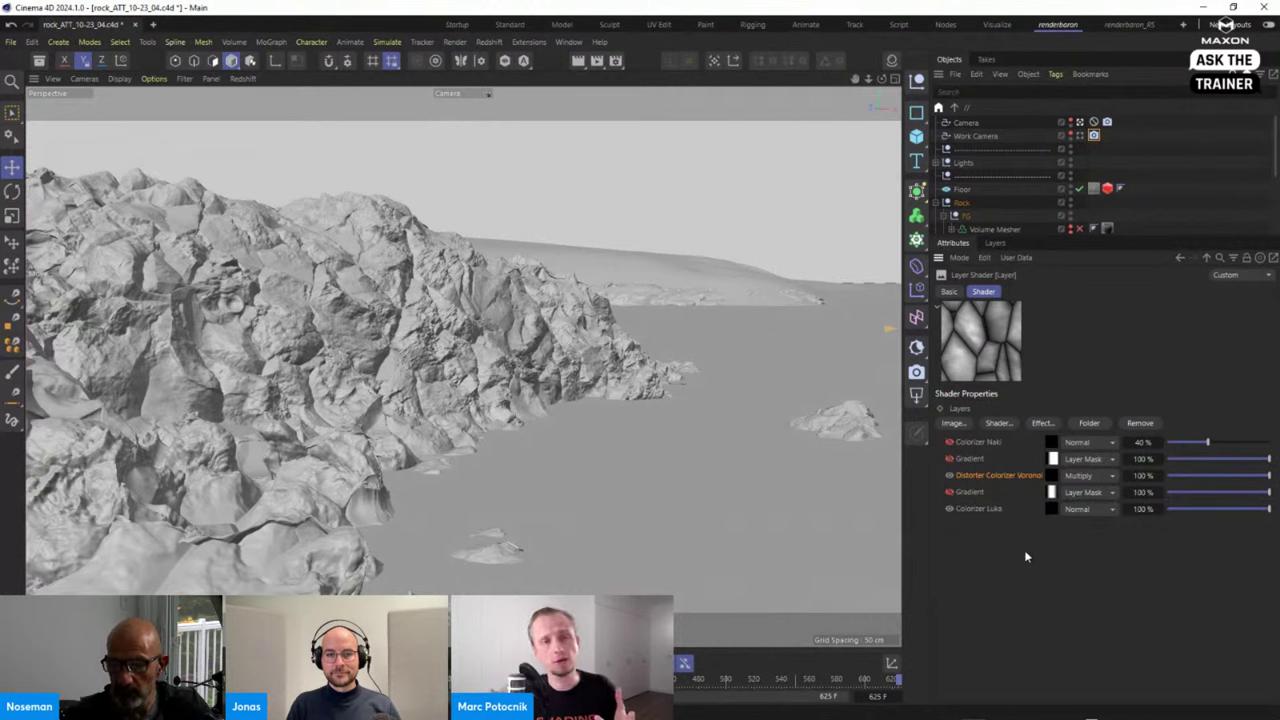
Enable the Gradient mask directly below the distorted Voronoi layer and open its gradient shader.
{"action": "left_click", "coordinate": [948, 492]}
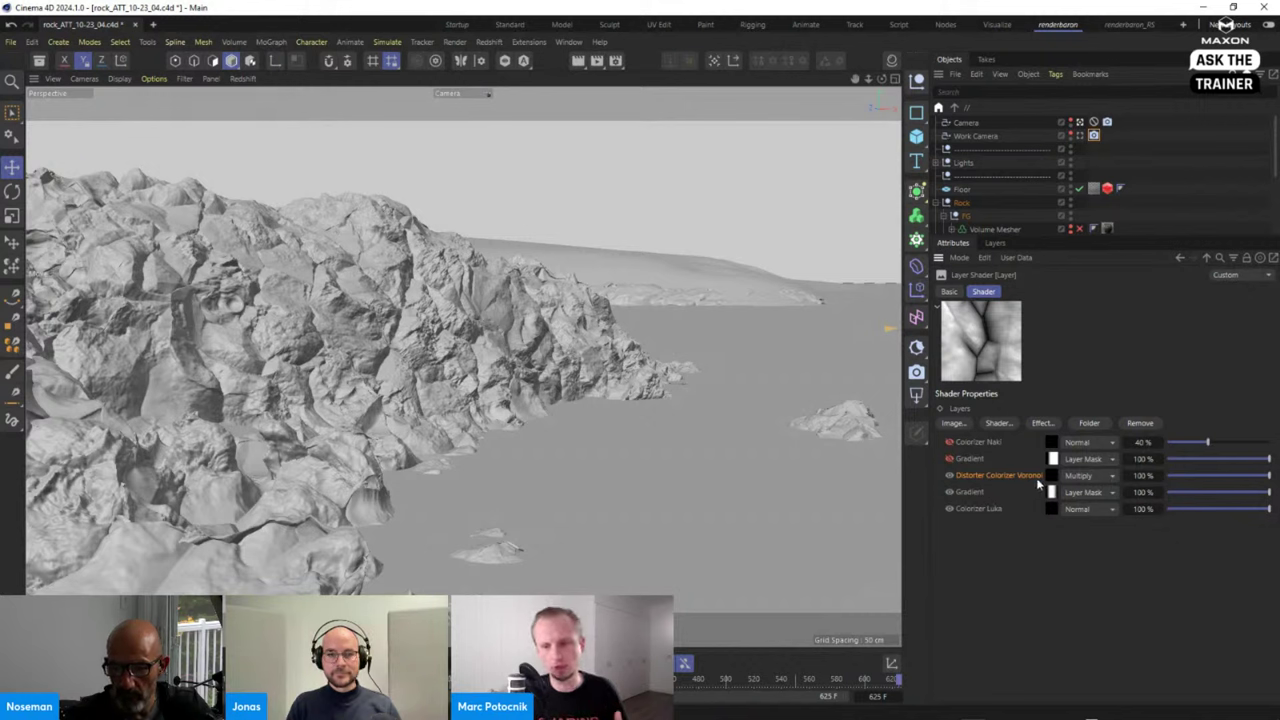
{"action": "left_click", "coordinate": [969, 493]}
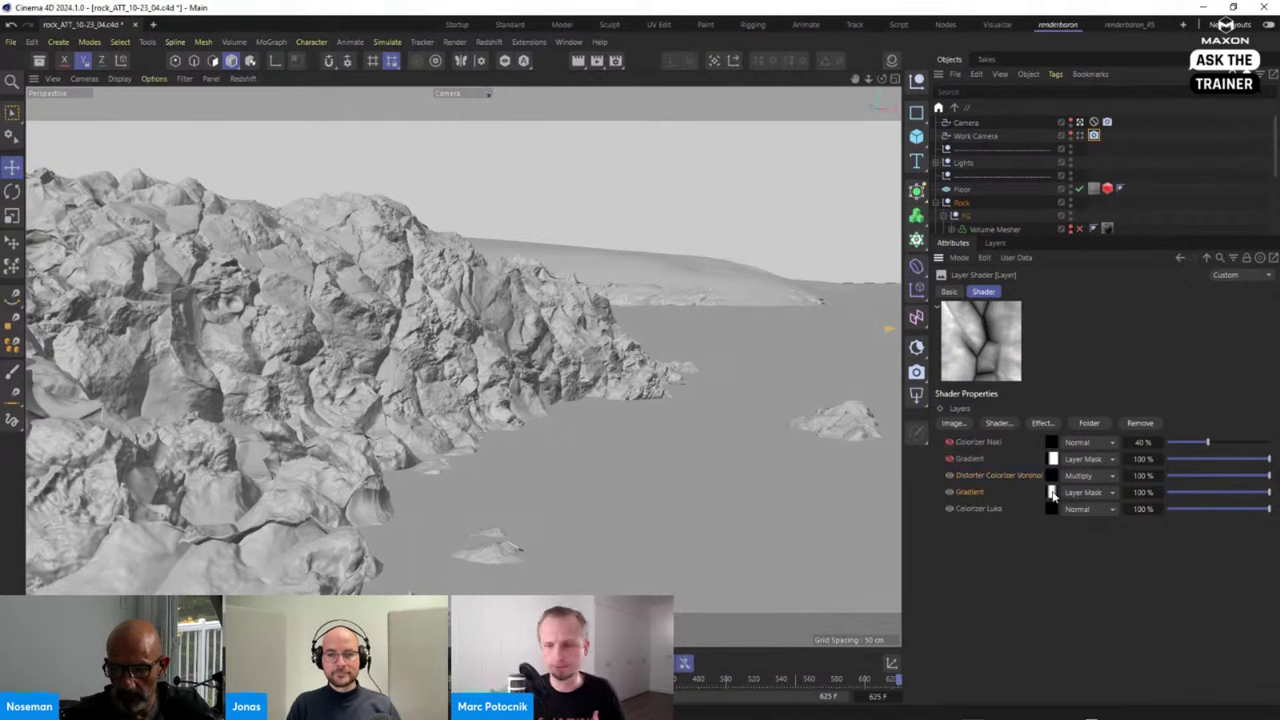
{"action": "left_click", "coordinate": [1052, 493]}
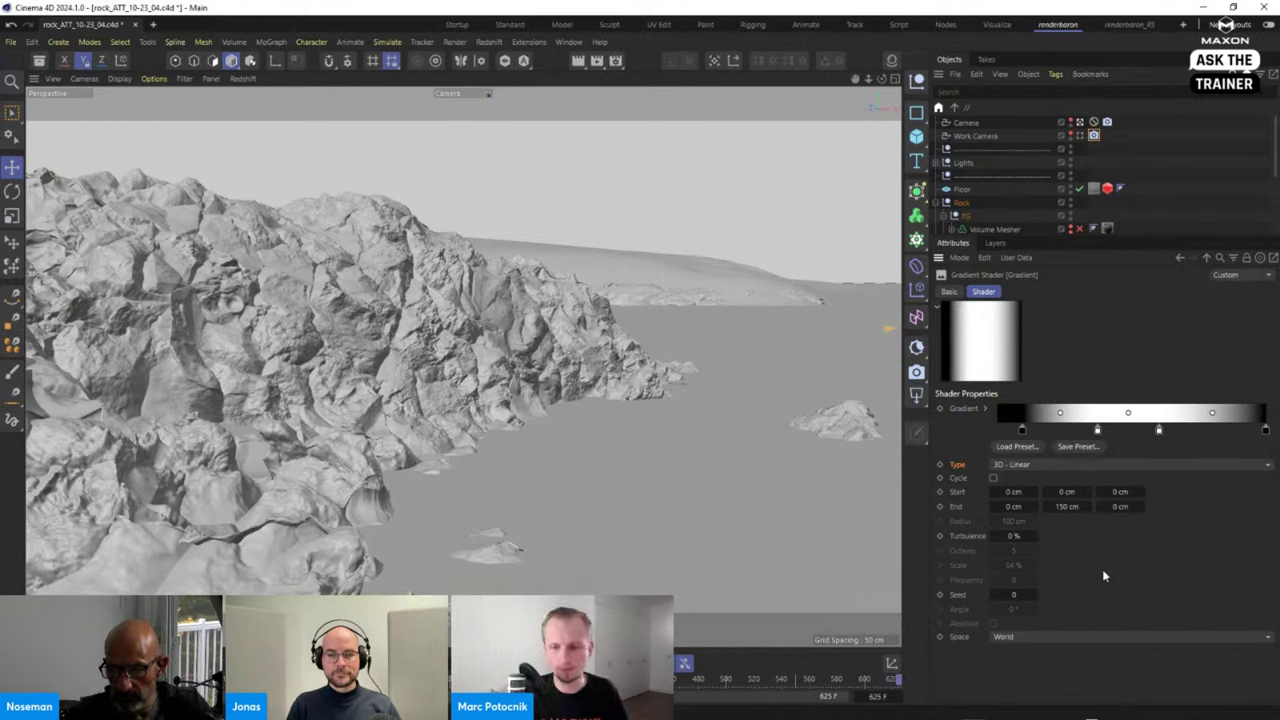
Review the mask gradient's type and its vertical start and end values, and return to the Layer shader's stack.
{"action": "left_click", "coordinate": [1034, 468]}
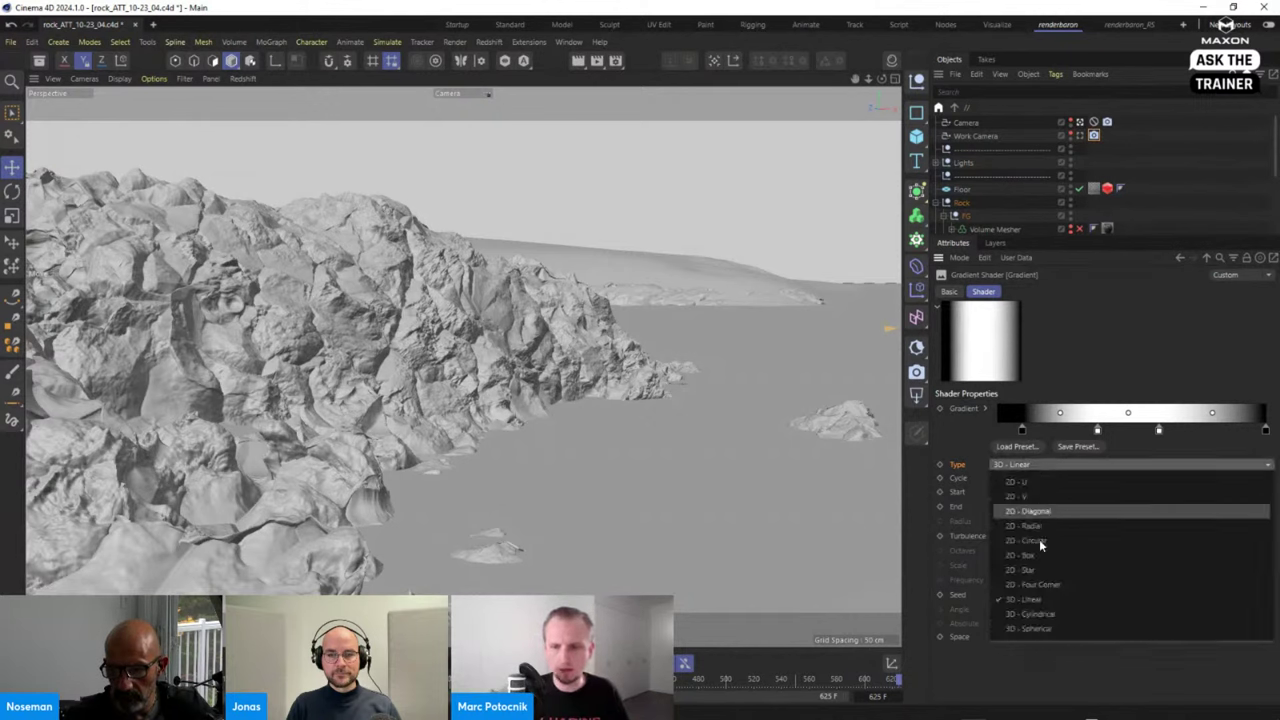
{"action": "left_click", "coordinate": [1002, 604]}
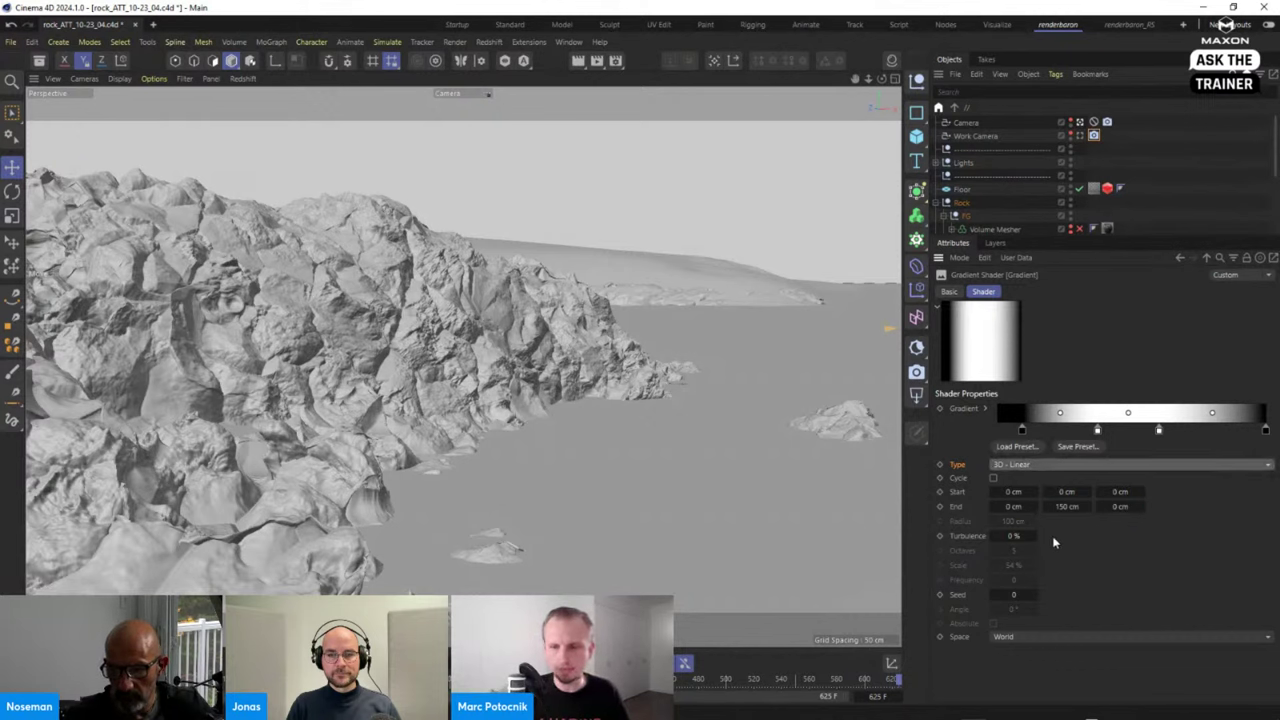
{"action": "mouse_move", "coordinate": [1022, 432]}
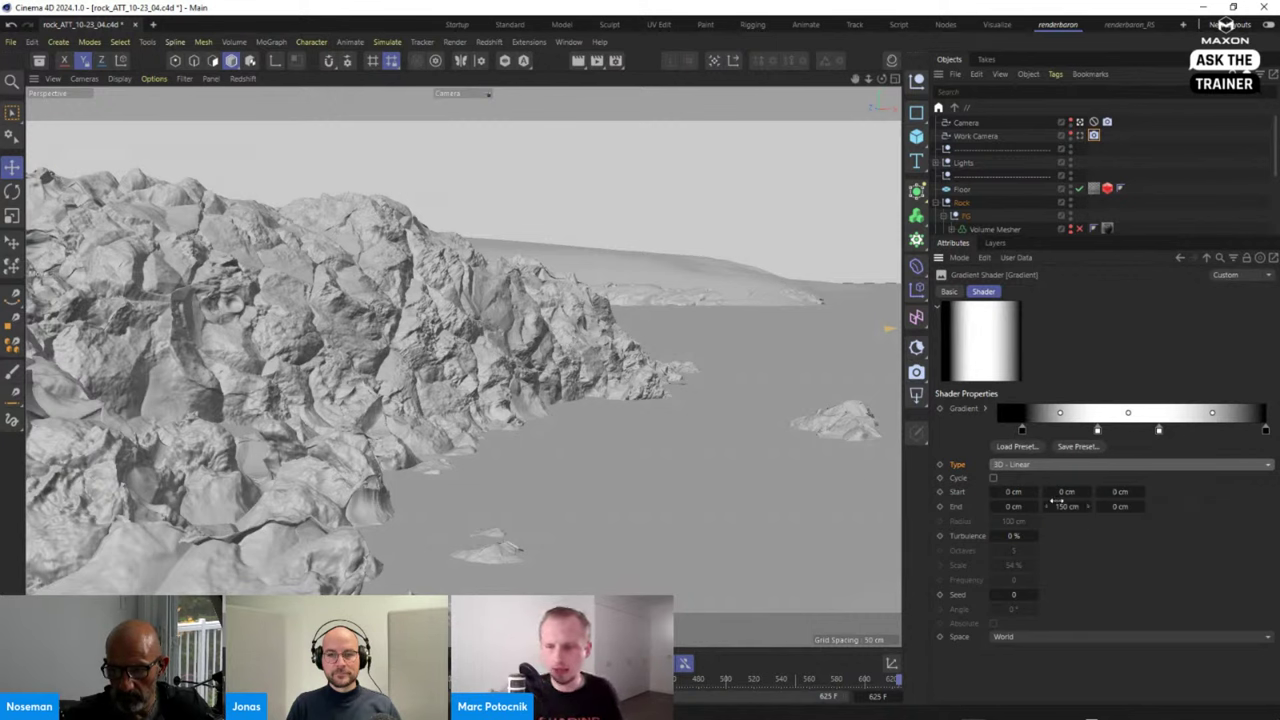
{"action": "left_click", "coordinate": [1062, 491]}
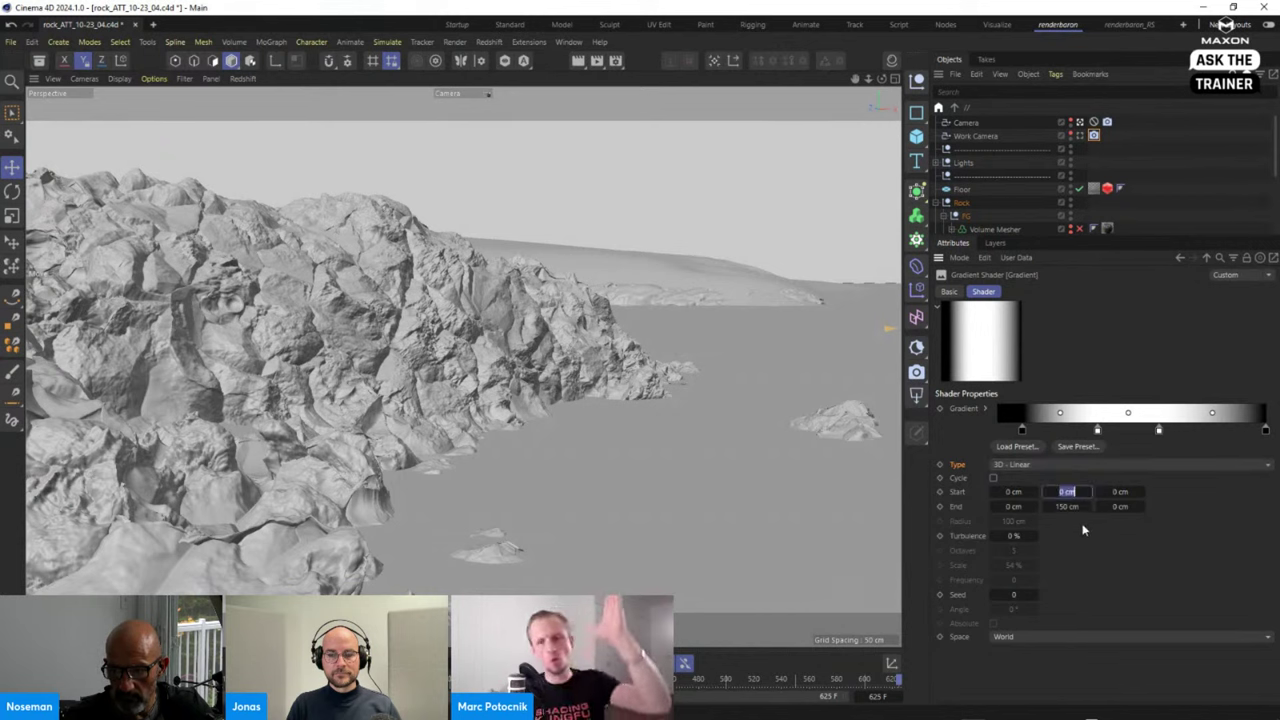
{"action": "left_click", "coordinate": [1068, 506]}
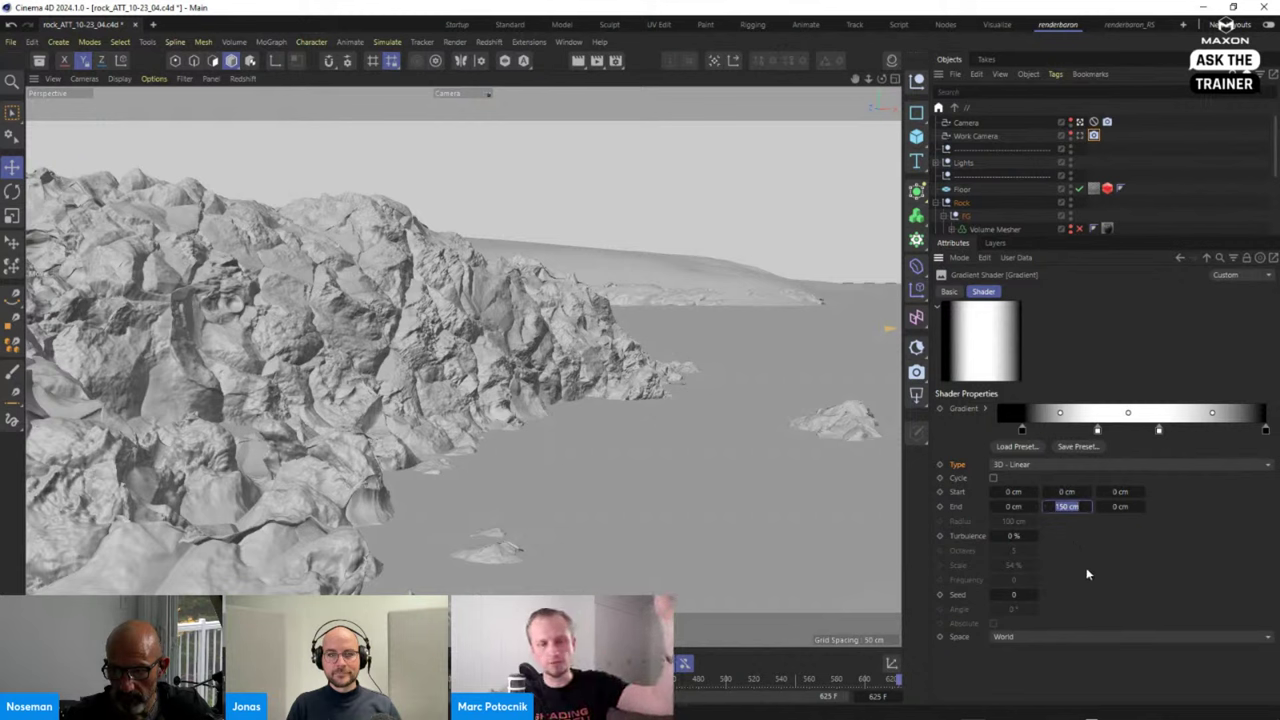
{"action": "left_click", "coordinate": [1207, 258]}
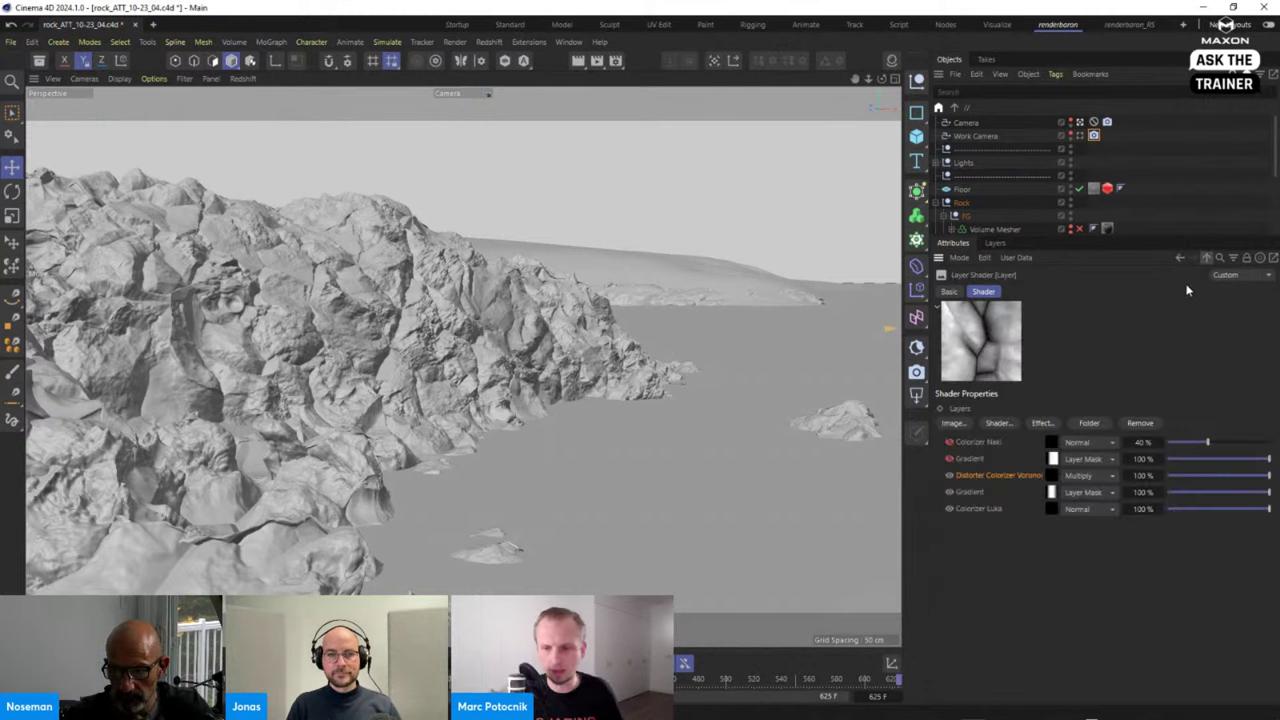
Check the blending mode of the Gradient layer above Colorizer Luka, leaving it as Layer Mask.
{"action": "left_click", "coordinate": [977, 492]}
{"action": "left_click", "coordinate": [1083, 493]}
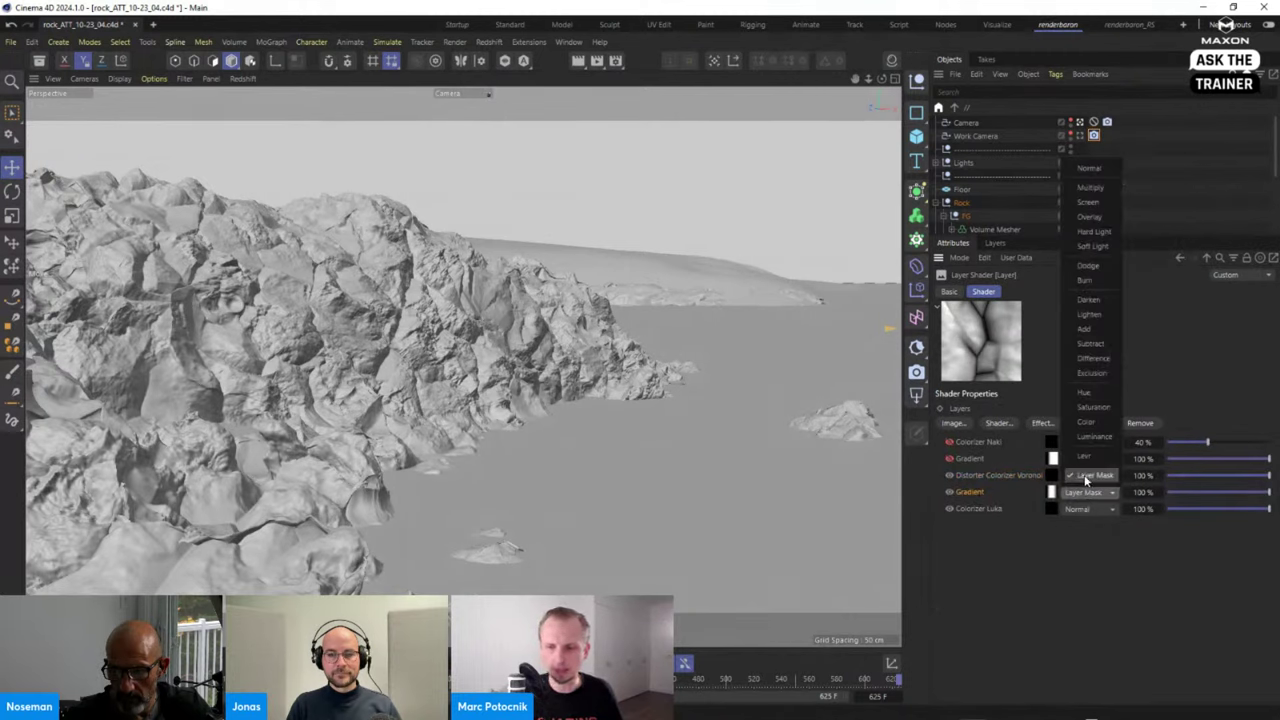
{"action": "left_click", "coordinate": [1005, 530]}
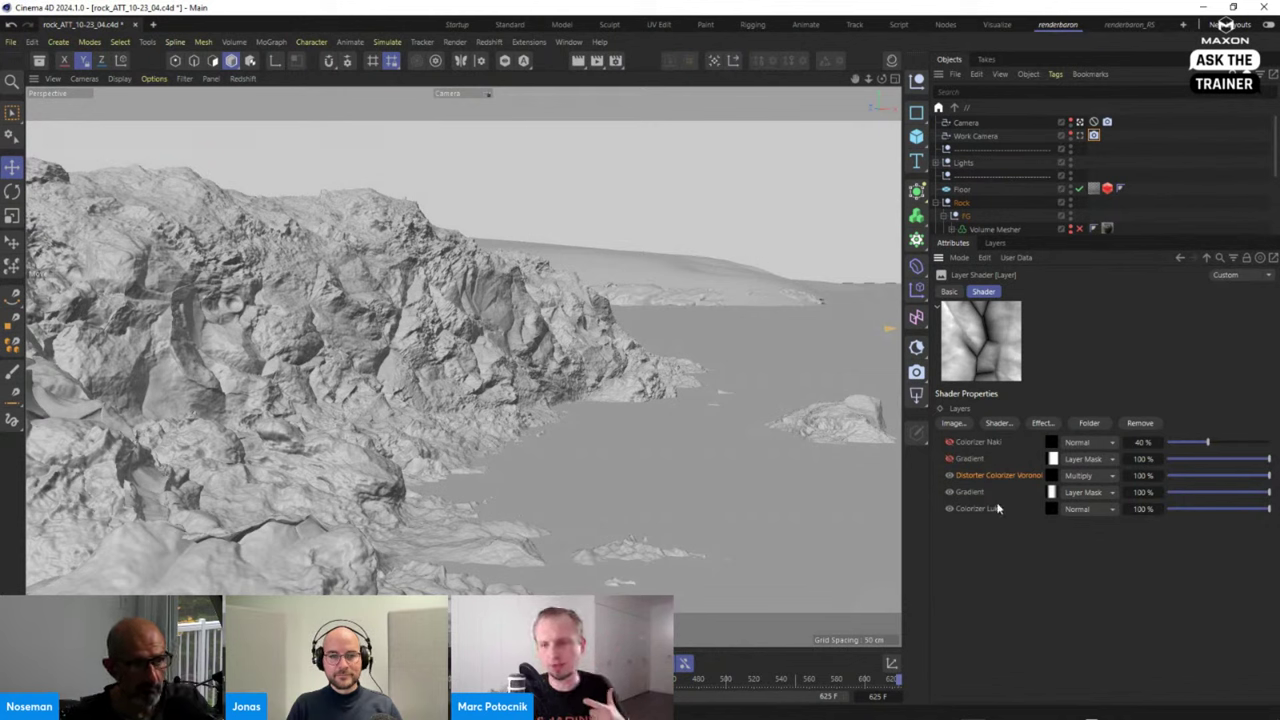
Enable the upper Gradient mask and the Colorizer Naki layer, inspect the Naki colorizer, and return to the layer stack.
{"action": "left_click", "coordinate": [950, 459]}
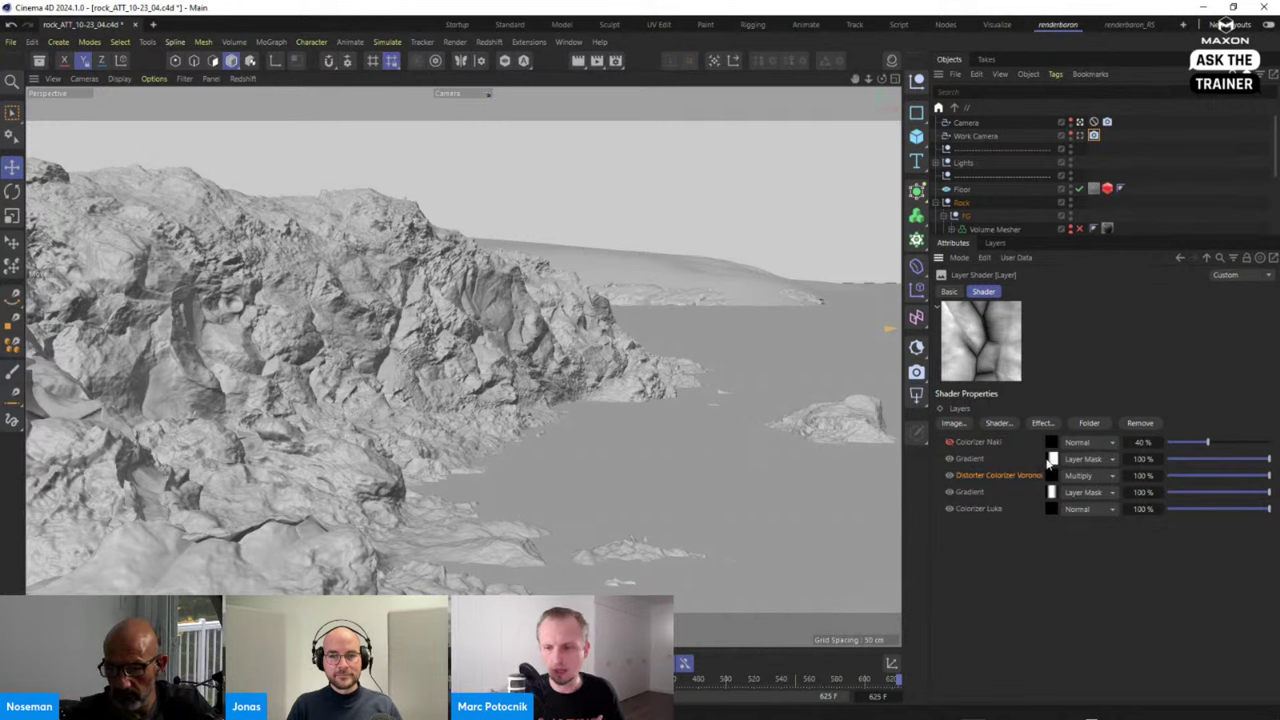
{"action": "left_click", "coordinate": [949, 443]}
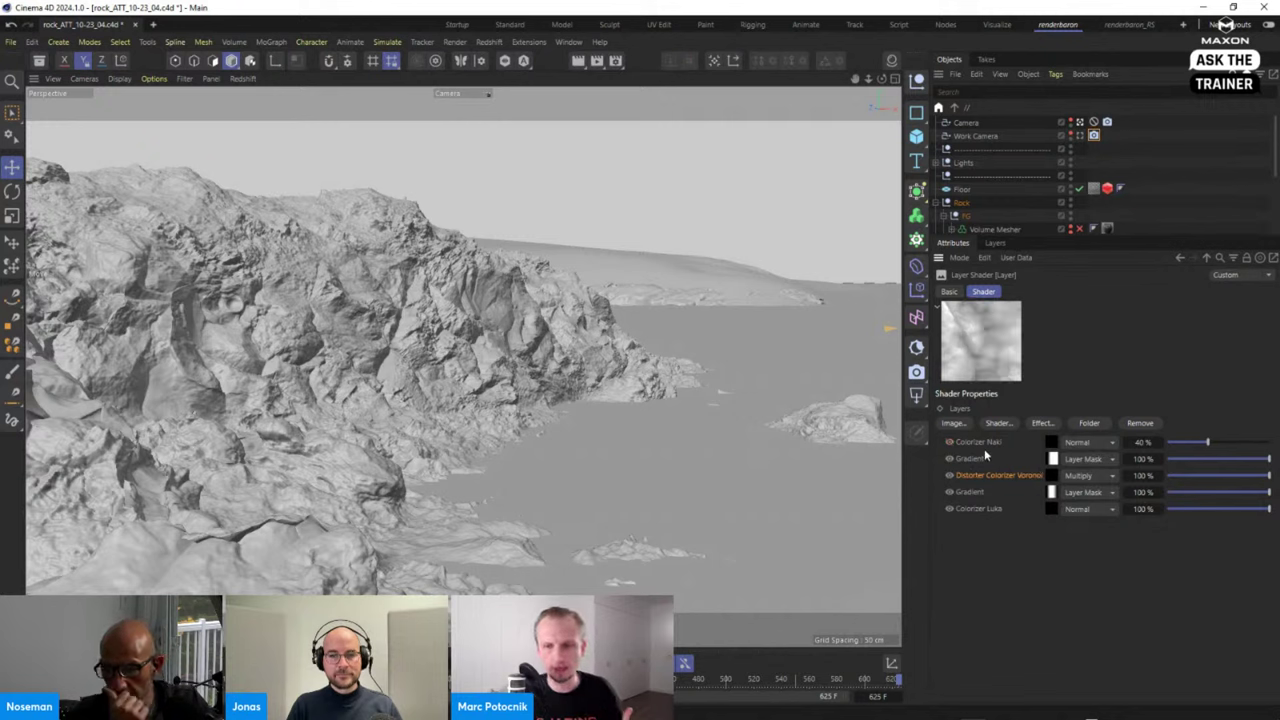
{"action": "left_click", "coordinate": [1051, 443]}
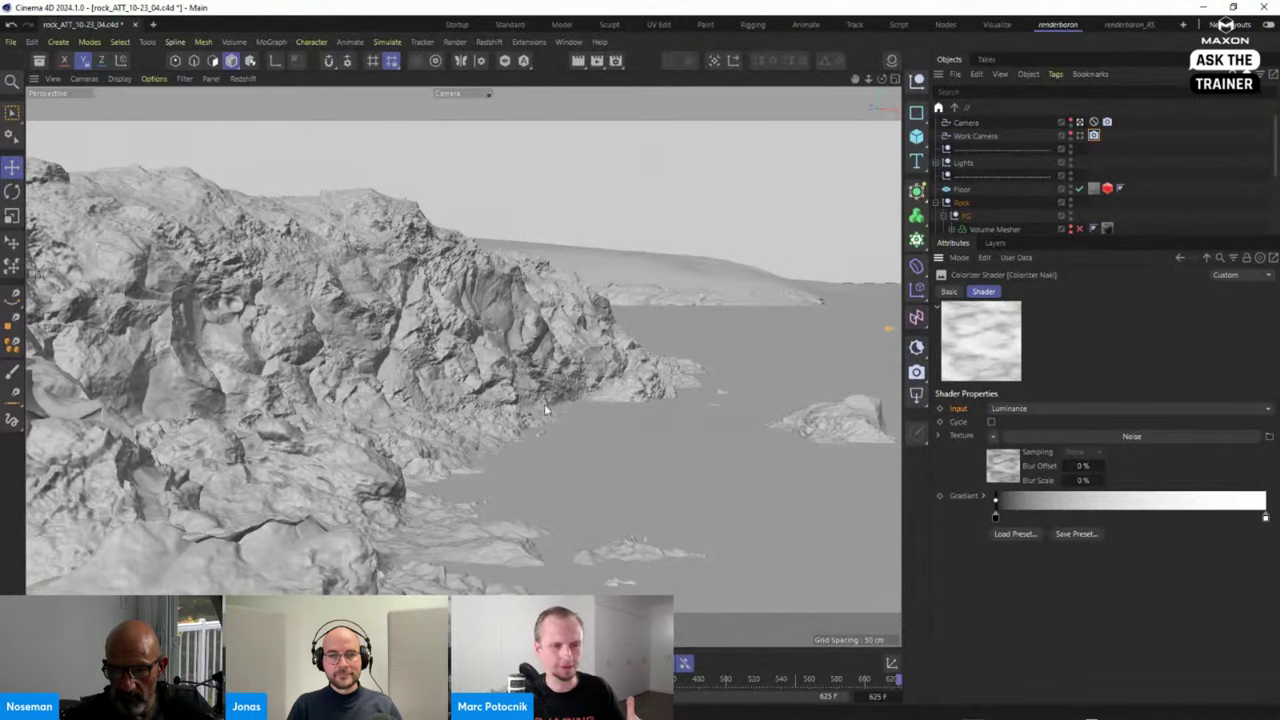
{"action": "left_click", "coordinate": [1206, 257]}
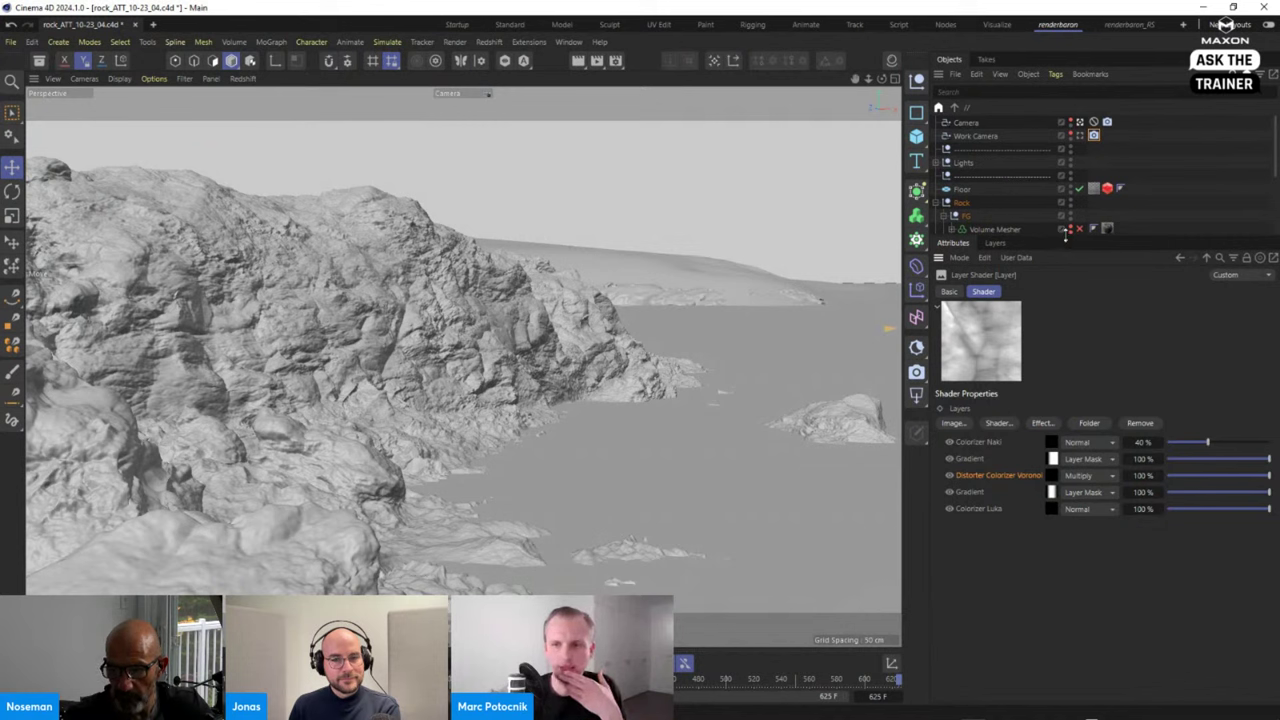
Make the Displacer a child of the FG group's Polygon object and bake that object with Current State to Object.
{"action": "left_click_drag", "start_coordinate": [1066, 236], "coordinate": [1059, 345]}
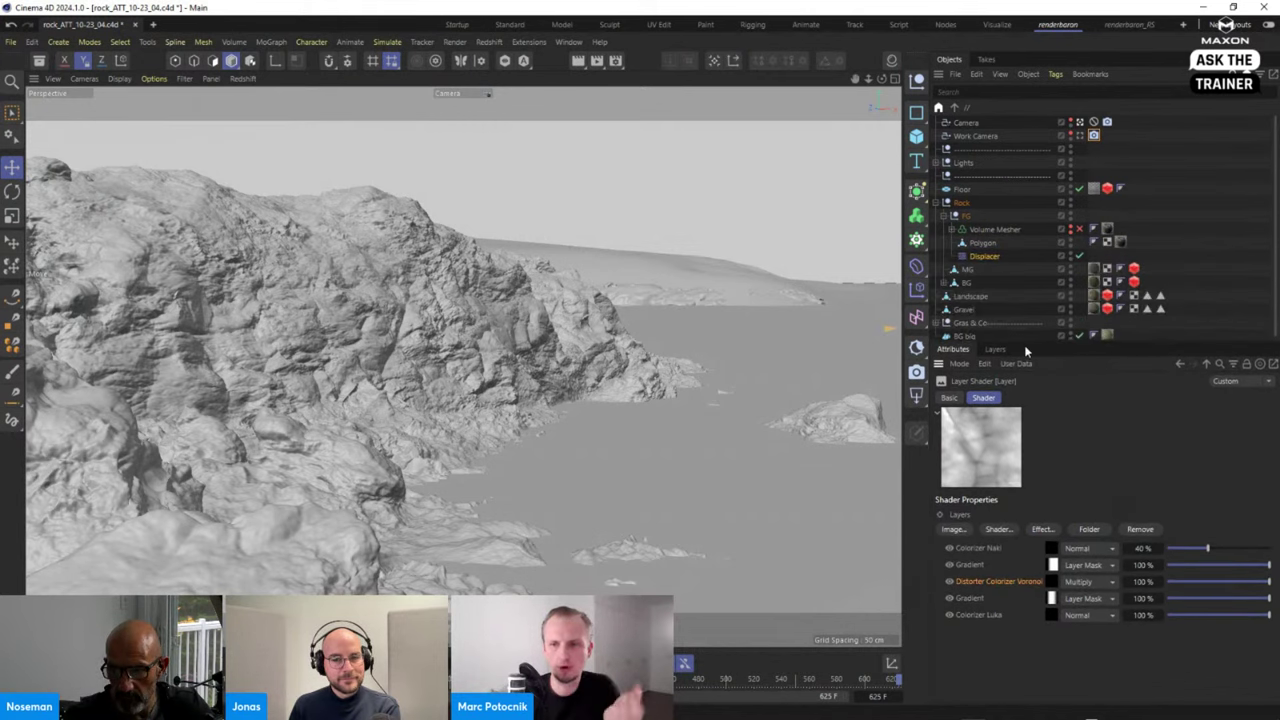
{"action": "left_click_drag", "start_coordinate": [987, 262], "coordinate": [987, 247]}
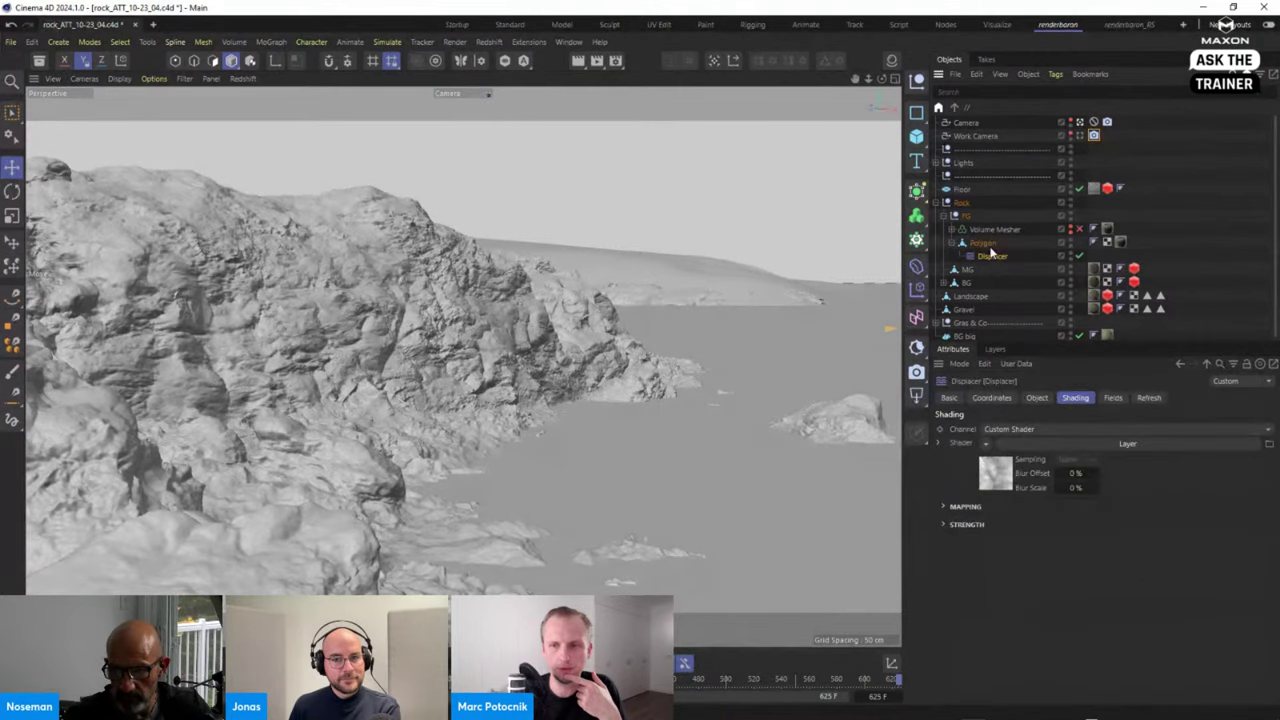
{"action": "left_click", "coordinate": [987, 247]}
{"action": "right_click", "coordinate": [989, 251]}
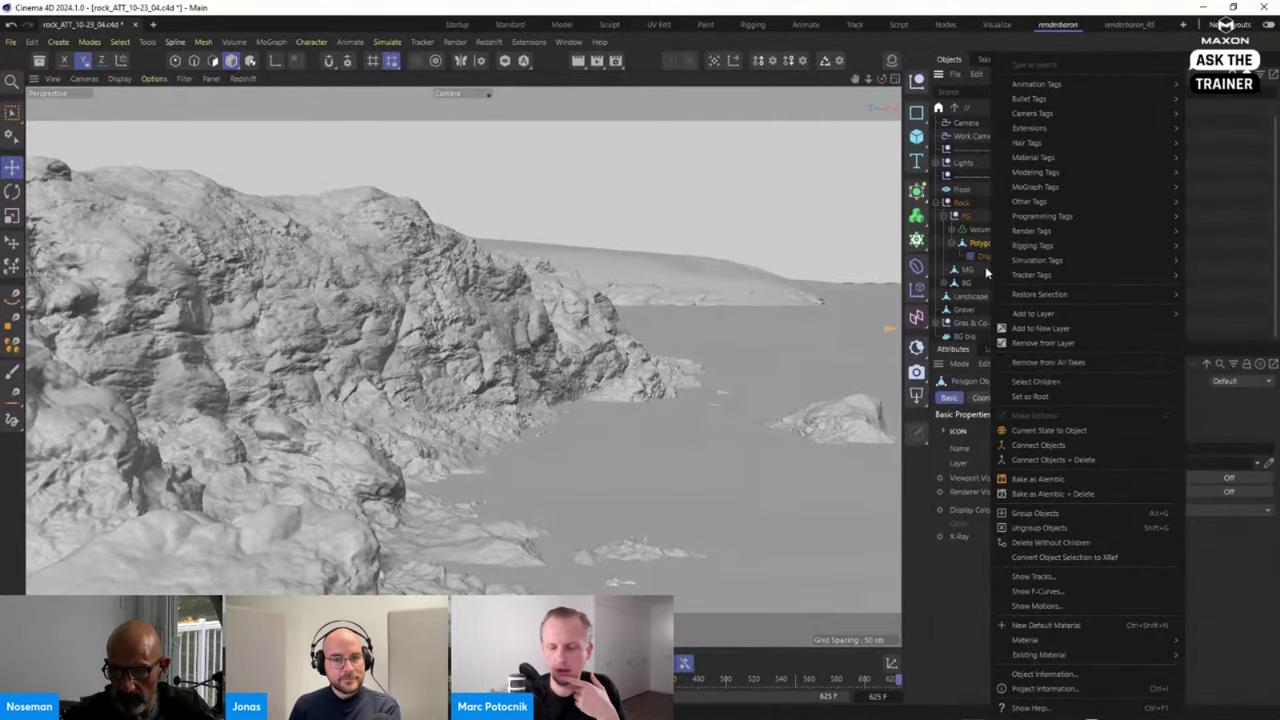
{"action": "left_click", "coordinate": [1094, 437]}
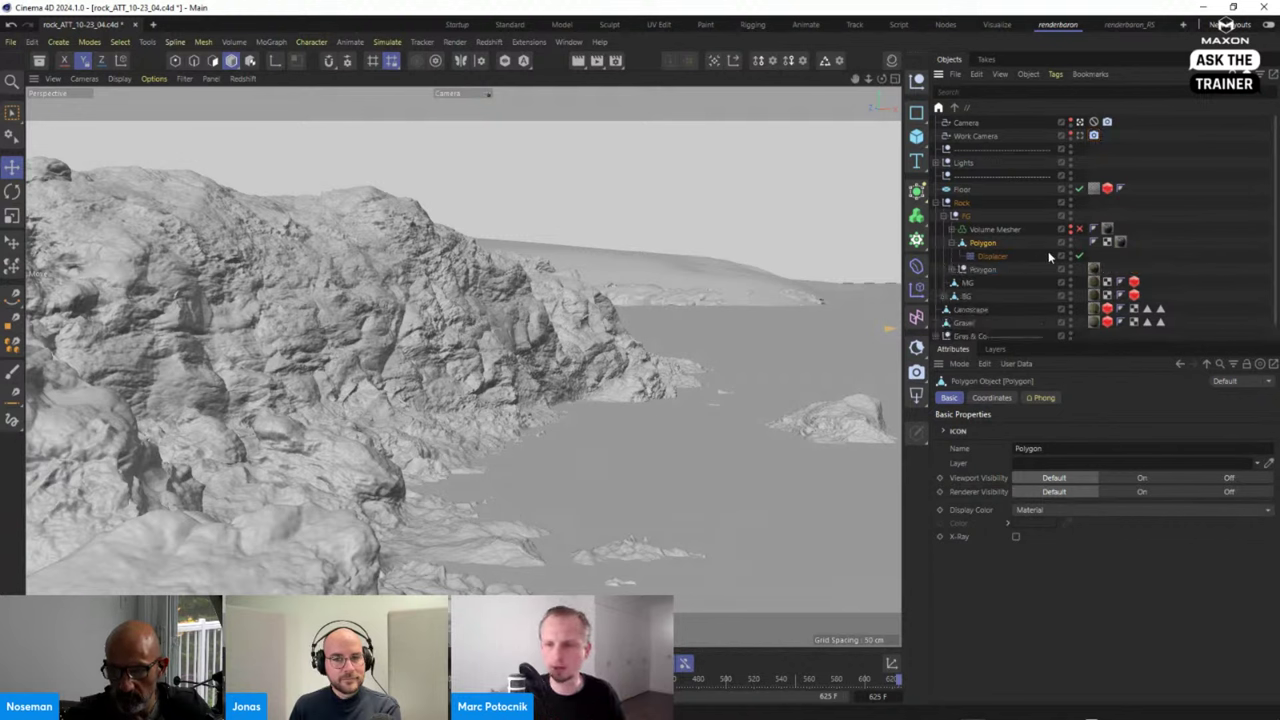
Disable the Displacer and hide the original Polygon object in both viewport and renderer.
{"action": "left_click", "coordinate": [1079, 256]}
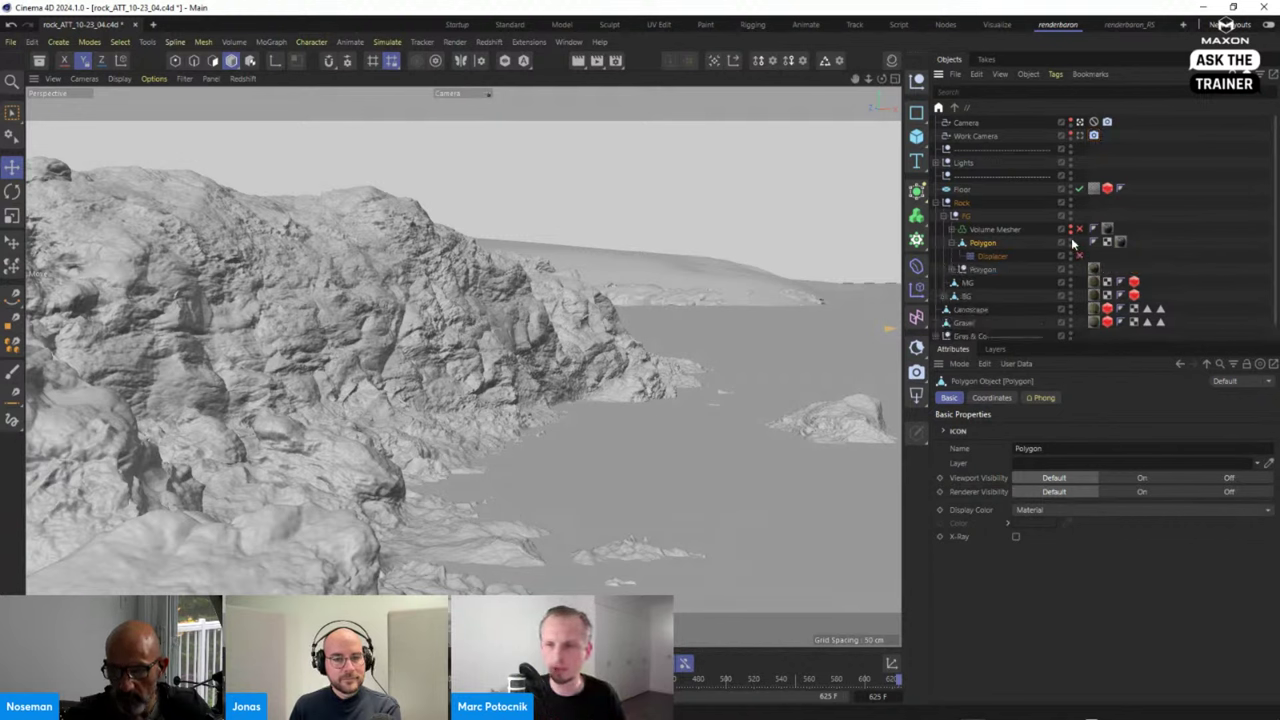
{"action": "left_click", "coordinate": [1071, 245]}
{"action": "left_click", "coordinate": [1071, 245]}
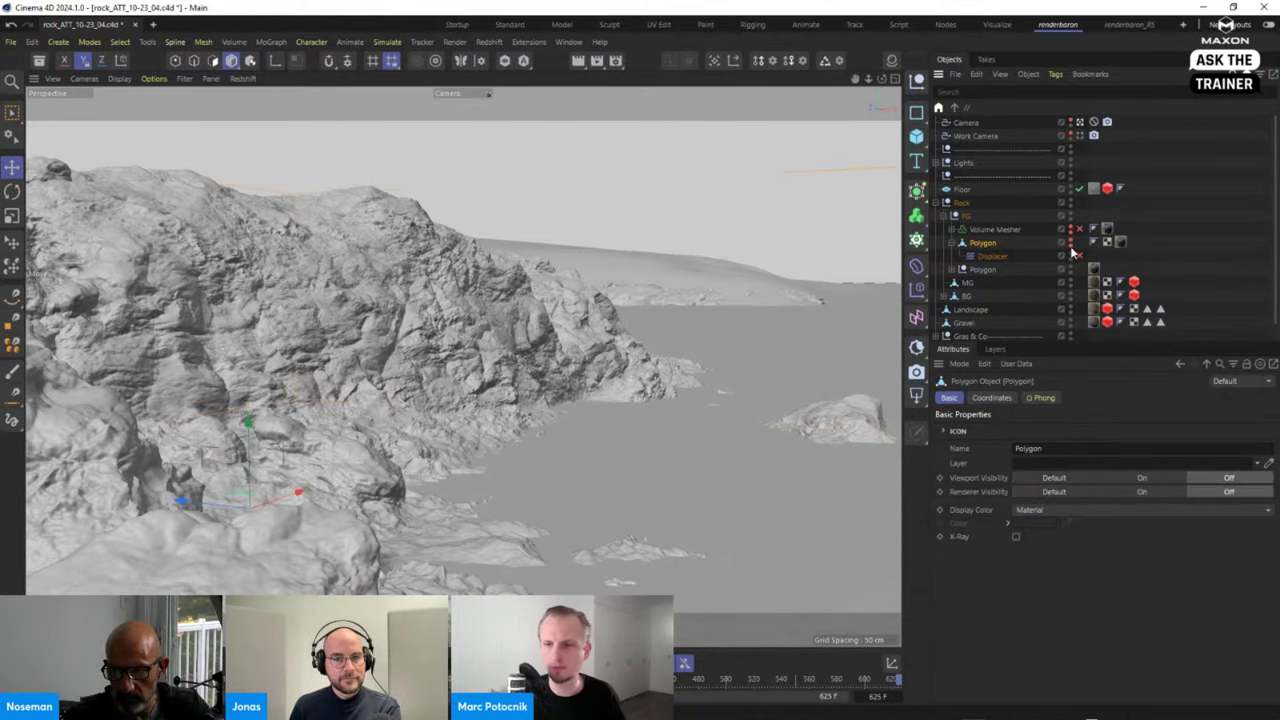
Move the baked Polygon mesh out of its null within the FG group and delete the empty null.
{"action": "left_click", "coordinate": [950, 244]}
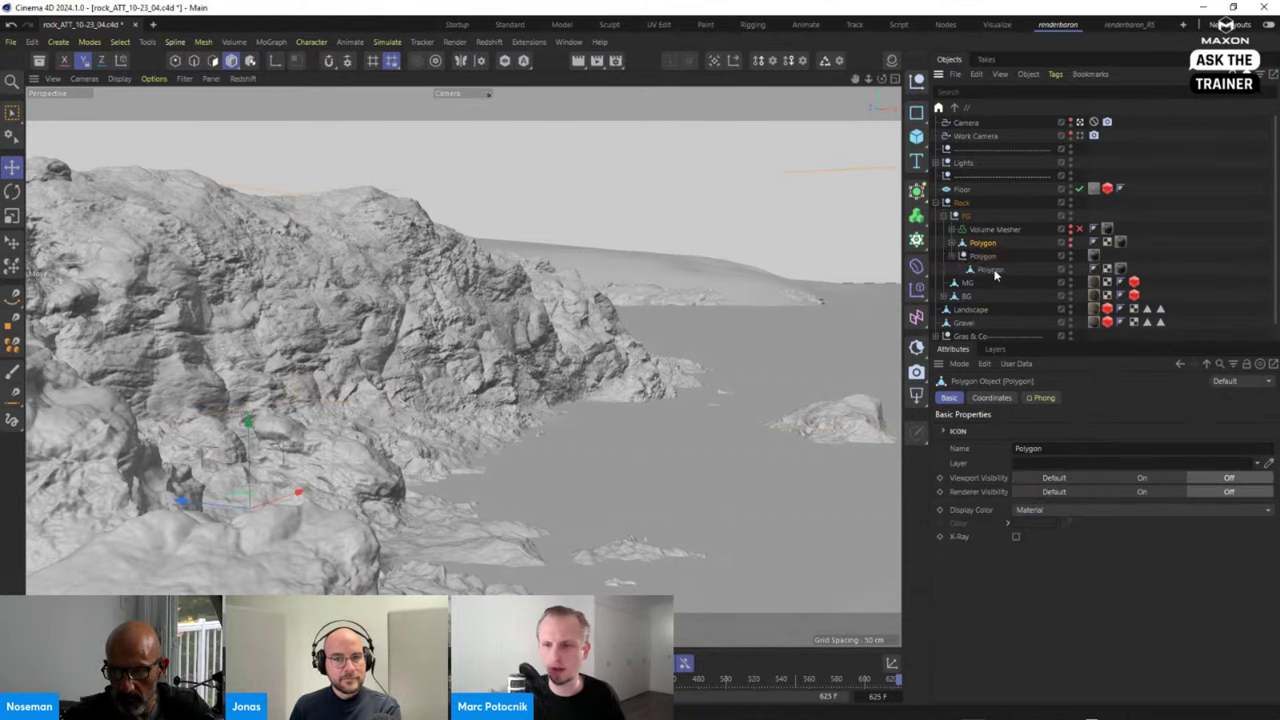
{"action": "left_click", "coordinate": [983, 257]}
{"action": "left_click", "coordinate": [983, 270]}
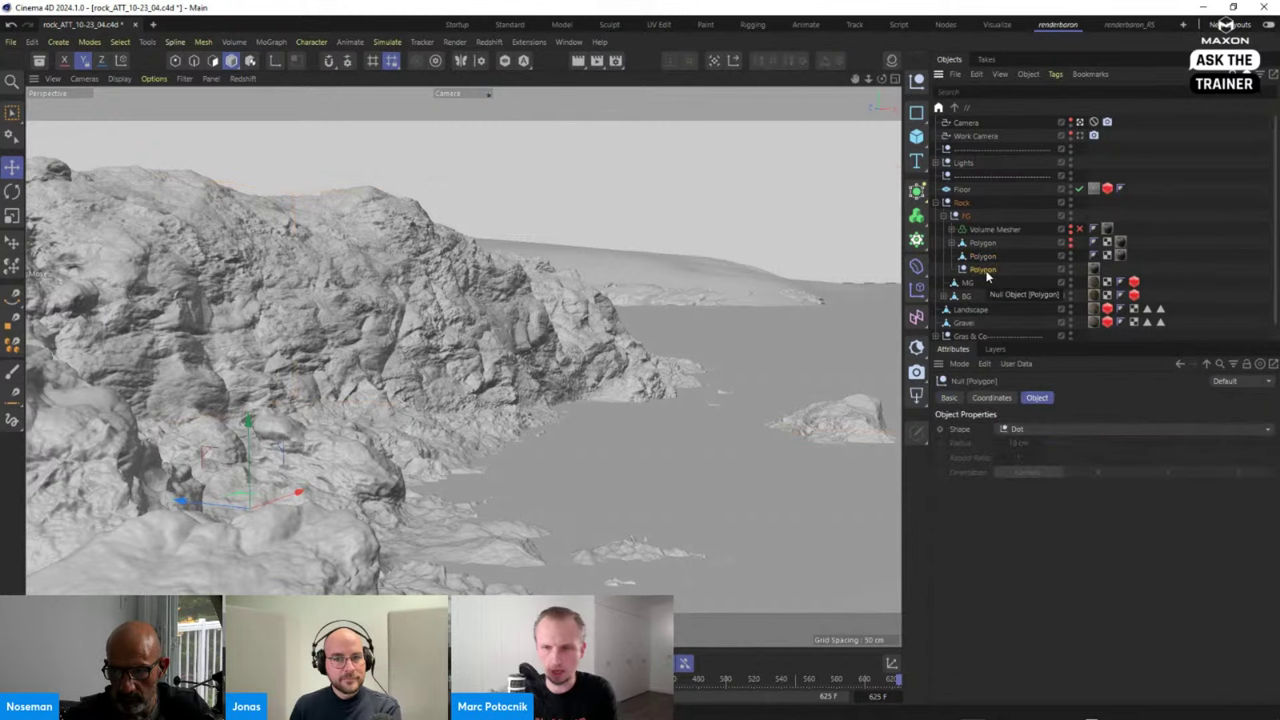
{"action": "key", "text": "Delete"}
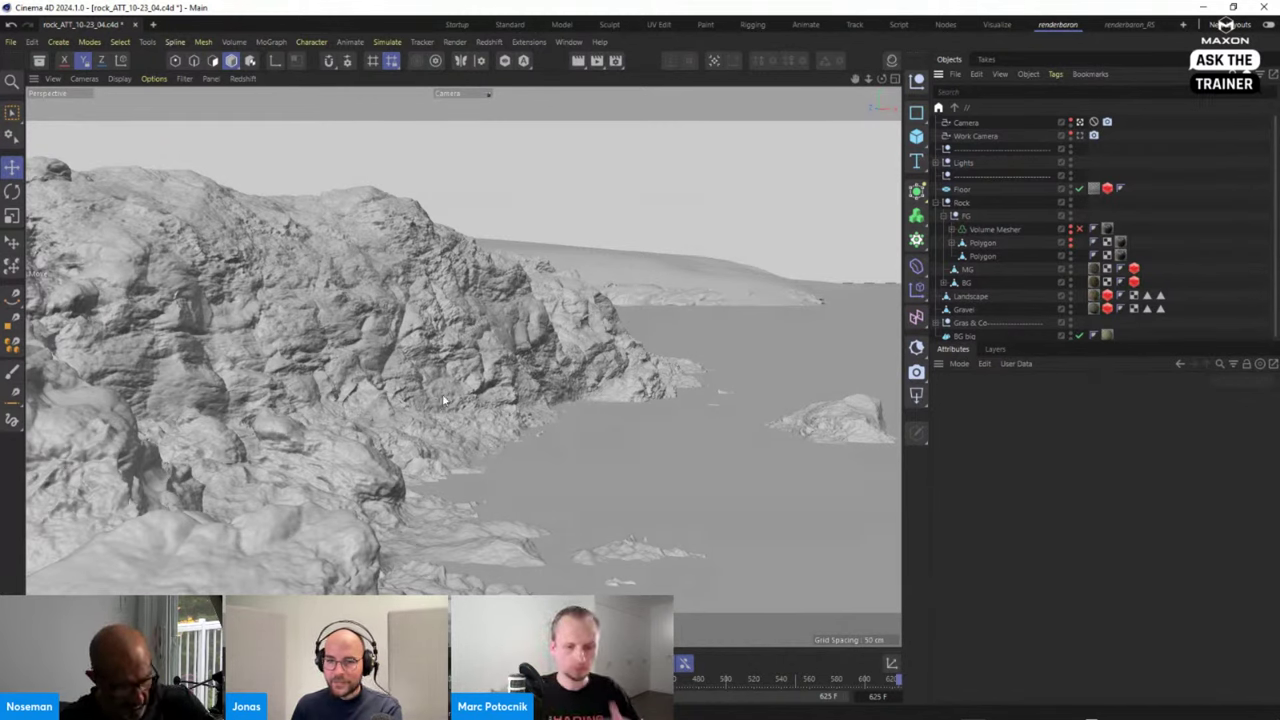
Show the Material Manager and open the Picture Viewer, moving and enlarging its window for the rock reference photo.
{"action": "left_click", "coordinate": [893, 61]}
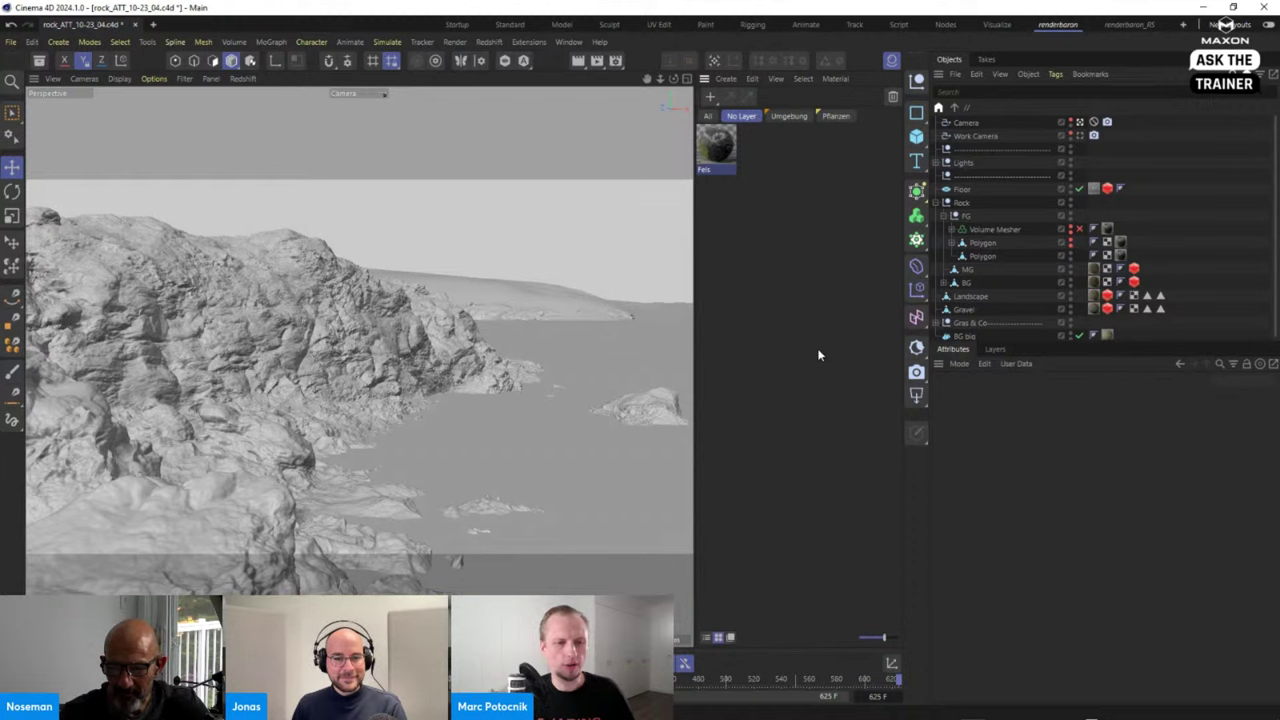
{"action": "mouse_move", "coordinate": [676, 709]}
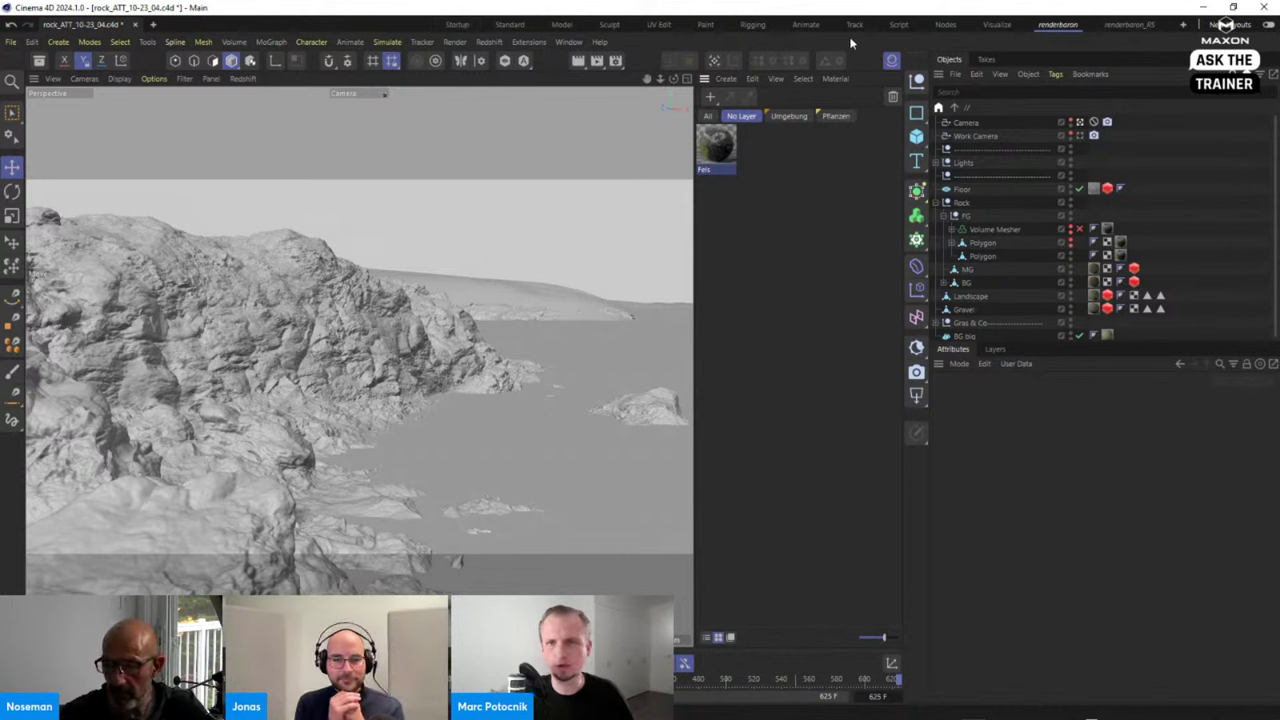
{"action": "left_click", "coordinate": [572, 43]}
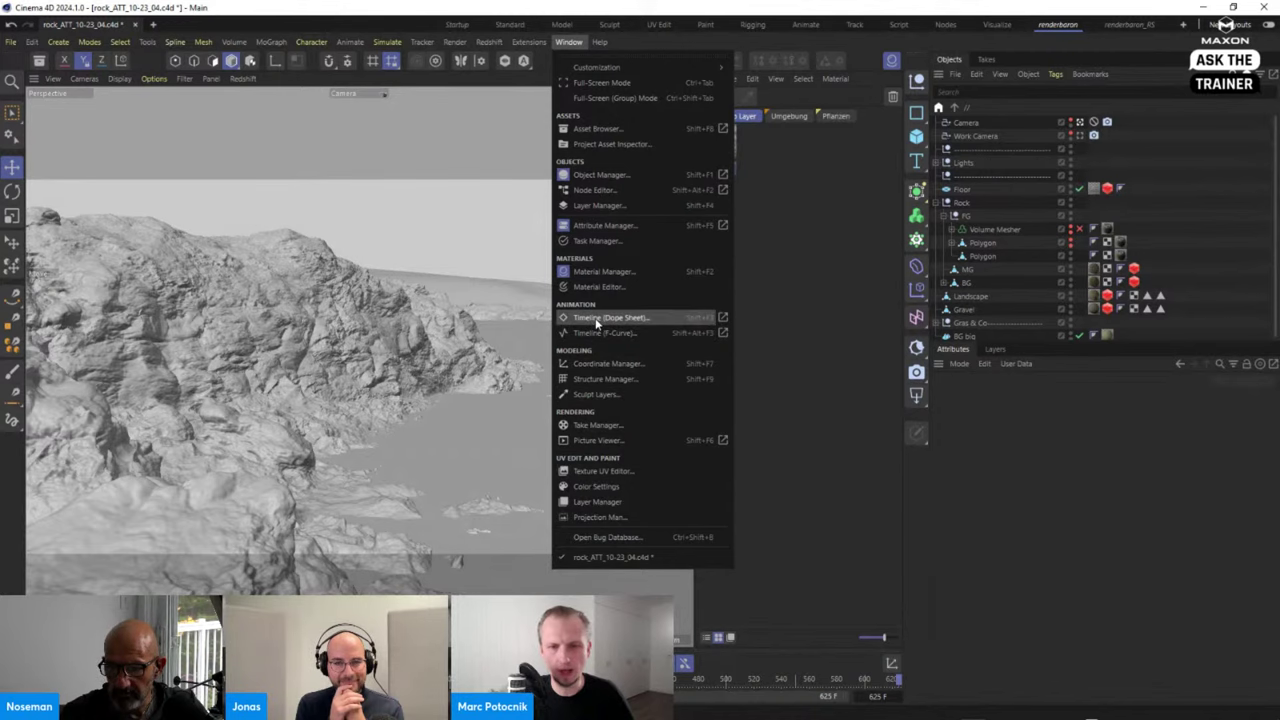
{"action": "left_click", "coordinate": [598, 440]}
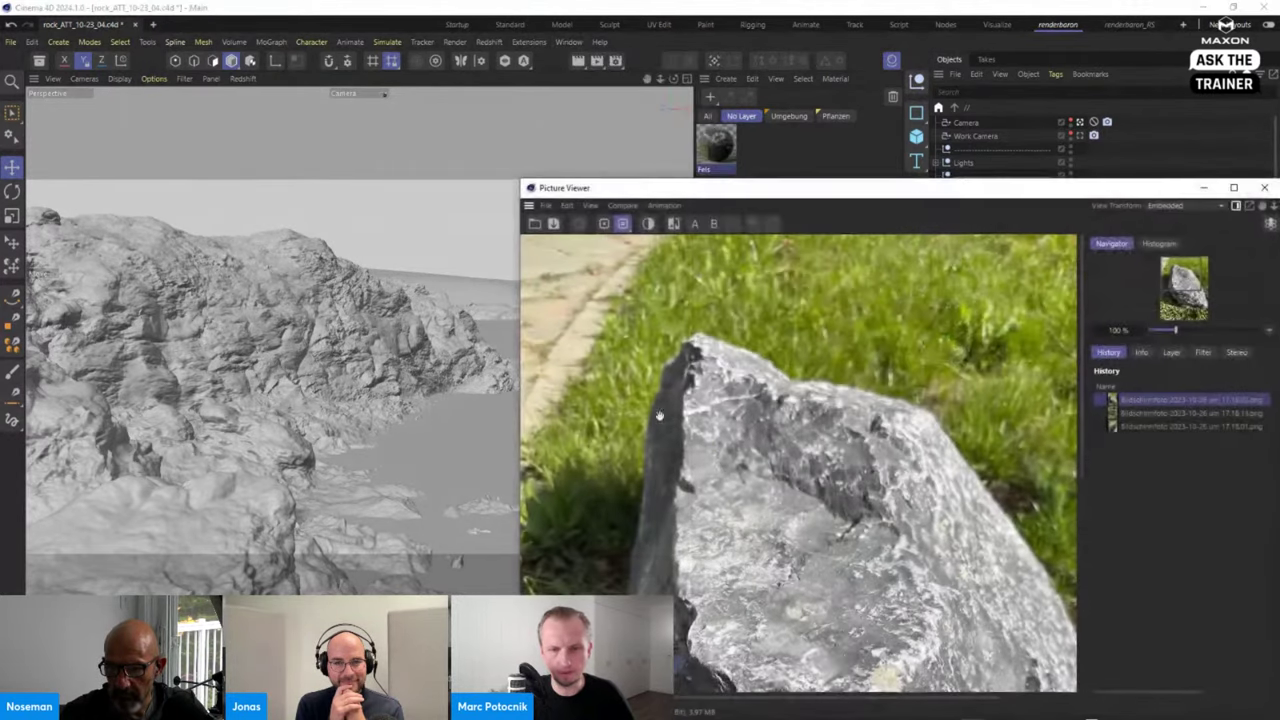
{"action": "left_click_drag", "start_coordinate": [903, 187], "coordinate": [617, 88]}
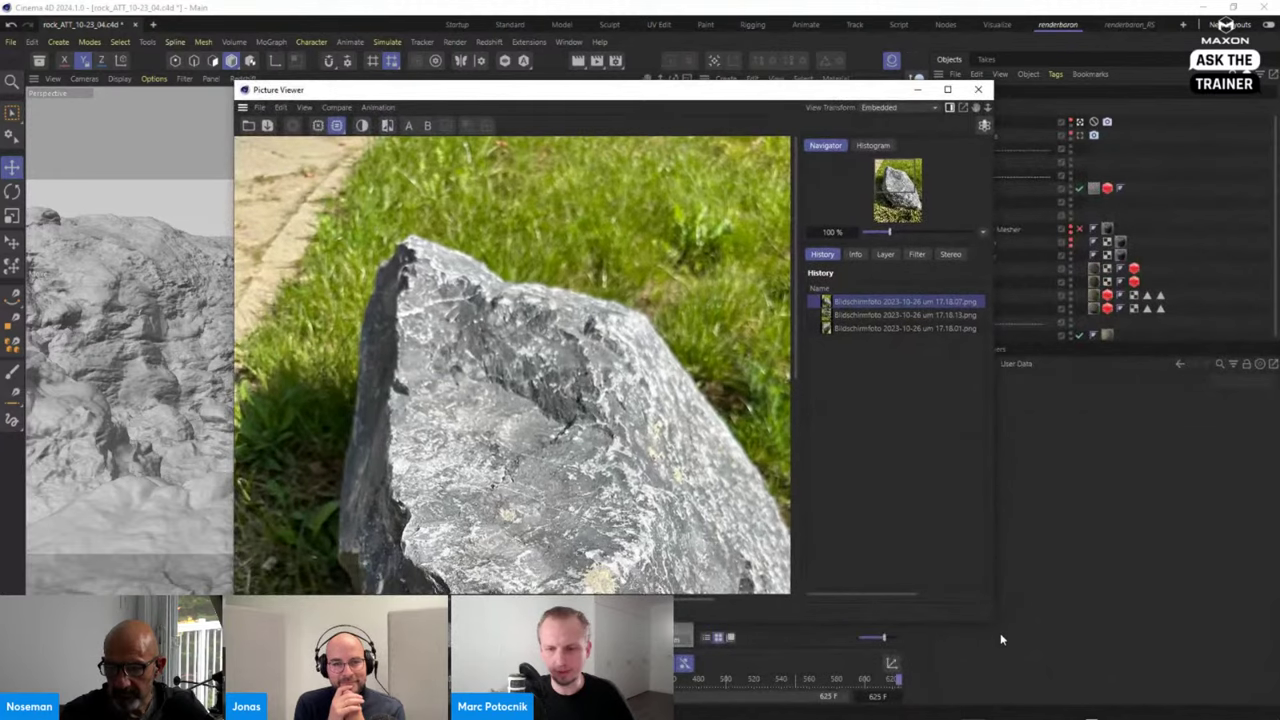
{"action": "left_click_drag", "start_coordinate": [991, 623], "coordinate": [1152, 689]}
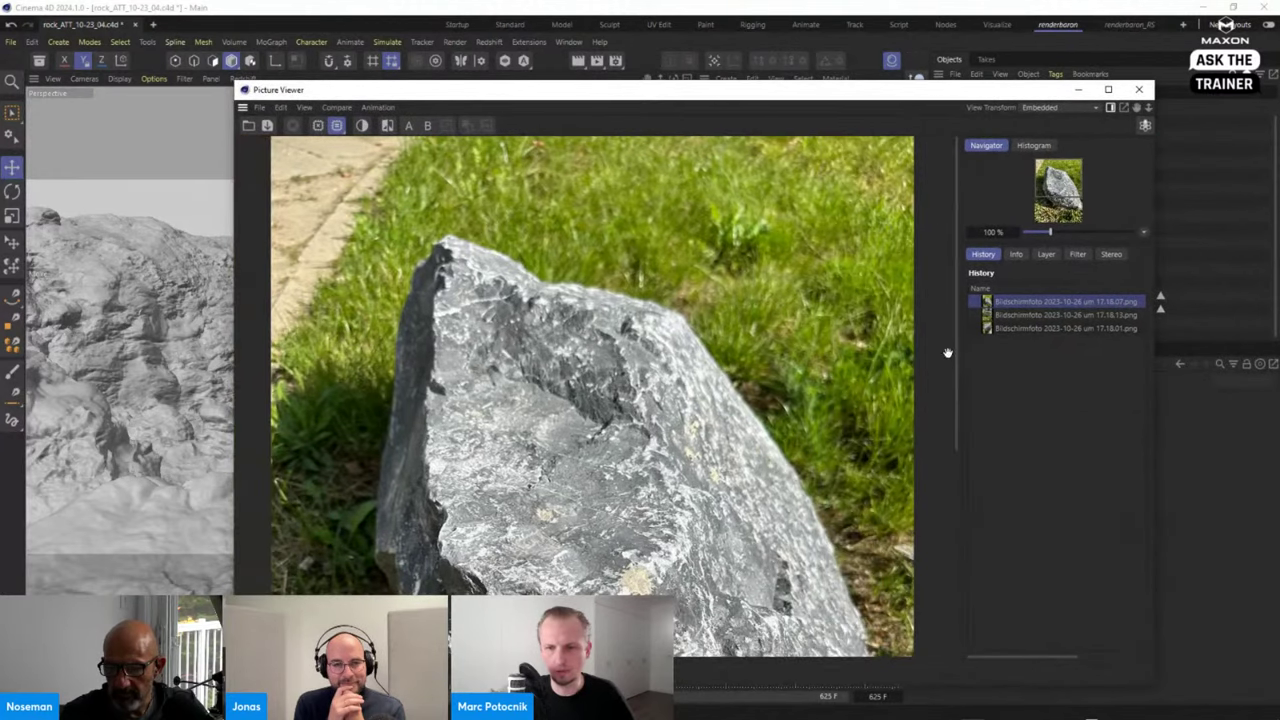
Examine the rock reference photo's surface and layered lower edge in a further enlarged Picture Viewer window.
{"action": "left_click_drag", "start_coordinate": [958, 340], "coordinate": [970, 396]}
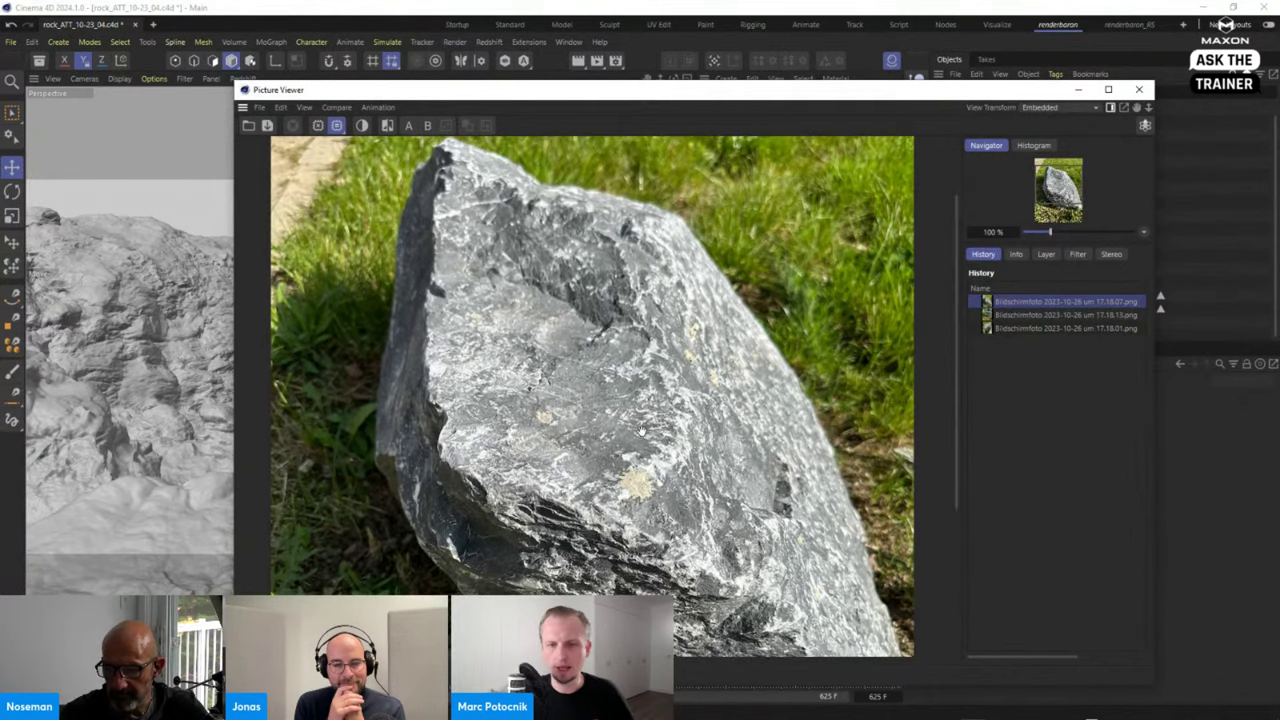
{"action": "left_click_drag", "start_coordinate": [626, 452], "coordinate": [590, 412]}
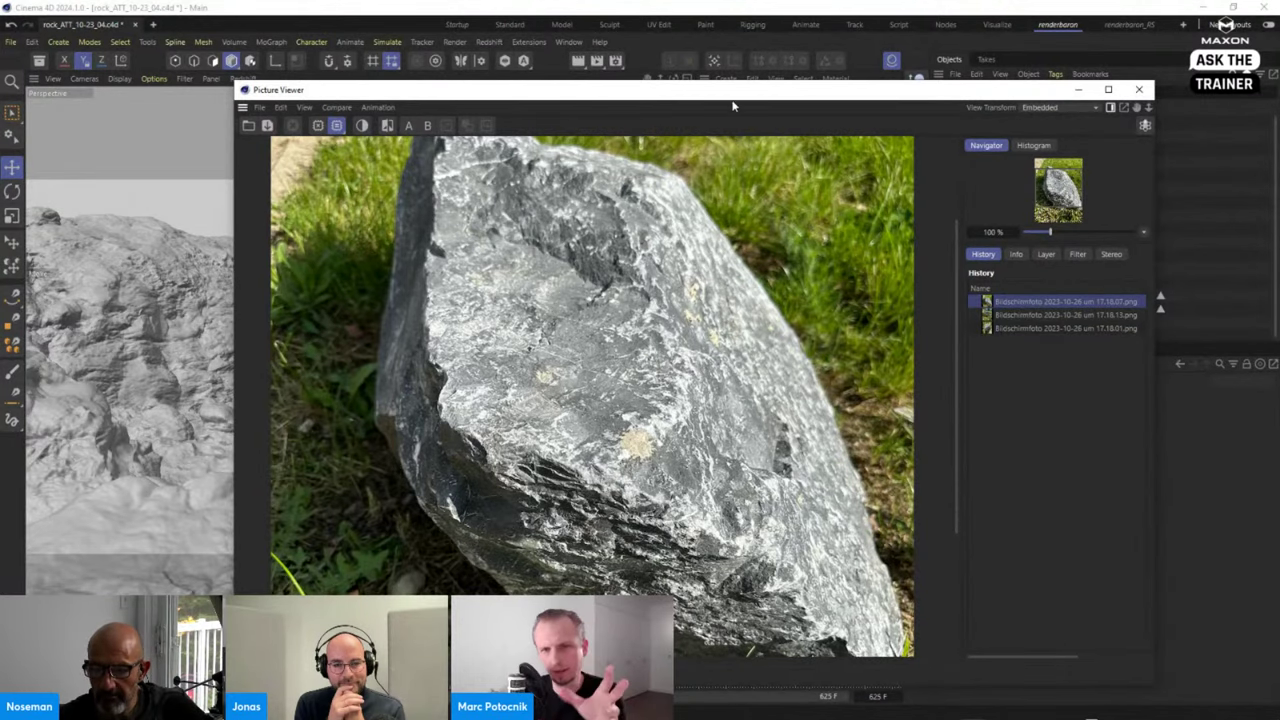
{"action": "left_click_drag", "start_coordinate": [732, 92], "coordinate": [635, 34]}
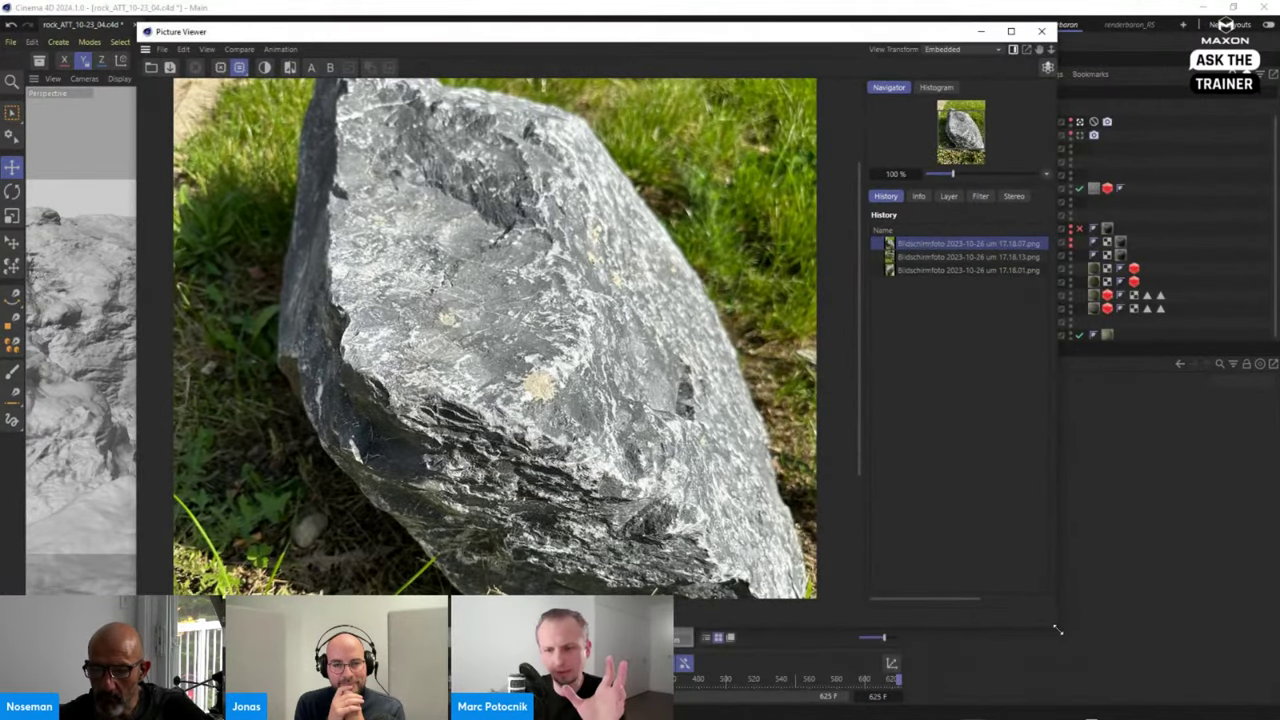
{"action": "left_click_drag", "start_coordinate": [1058, 630], "coordinate": [1204, 698]}
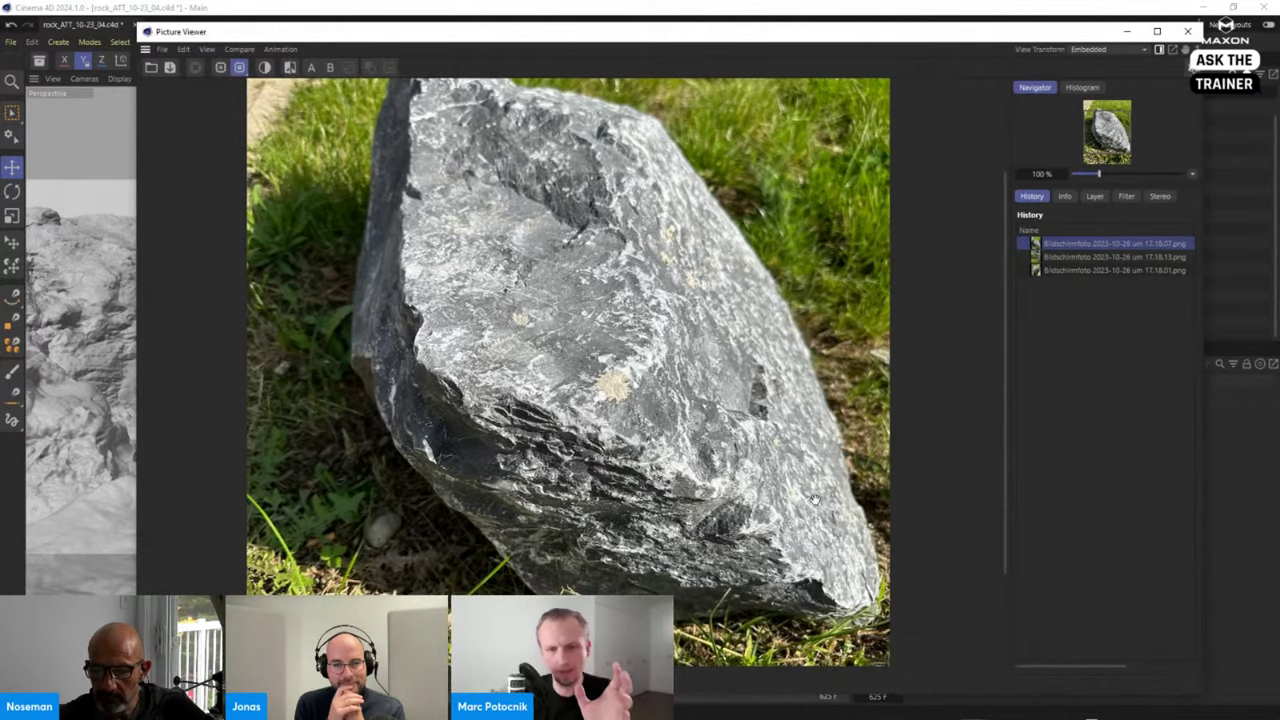
{"action": "left_click_drag", "start_coordinate": [597, 326], "coordinate": [581, 351]}
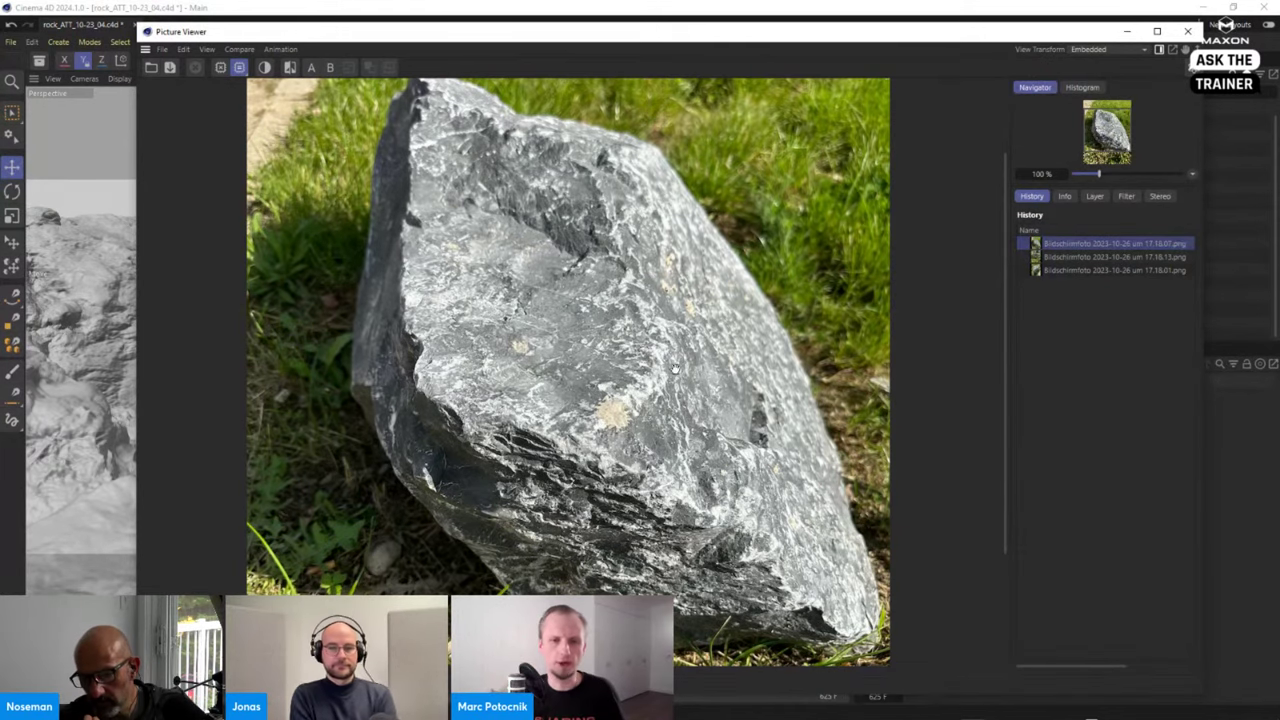
Compare the surface, edge wear and colouring of the rock in all three reference photos.
{"action": "left_click", "coordinate": [1078, 258]}
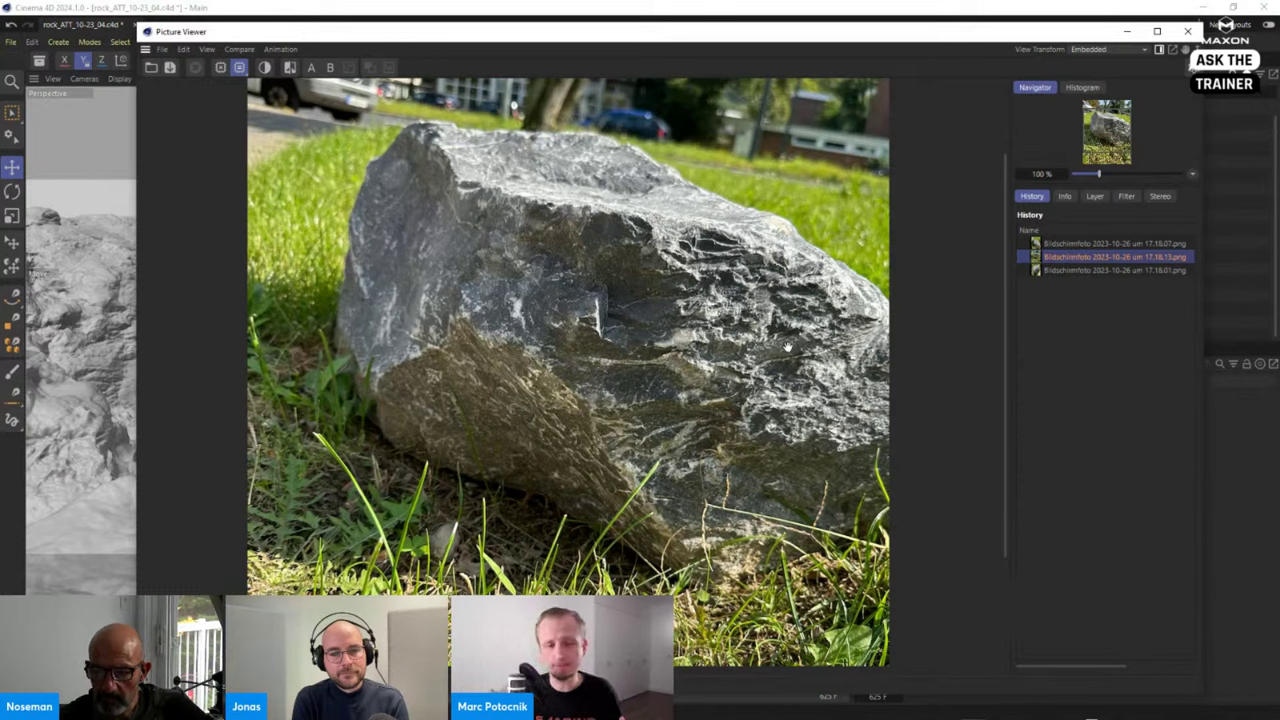
{"action": "left_click", "coordinate": [1096, 272]}
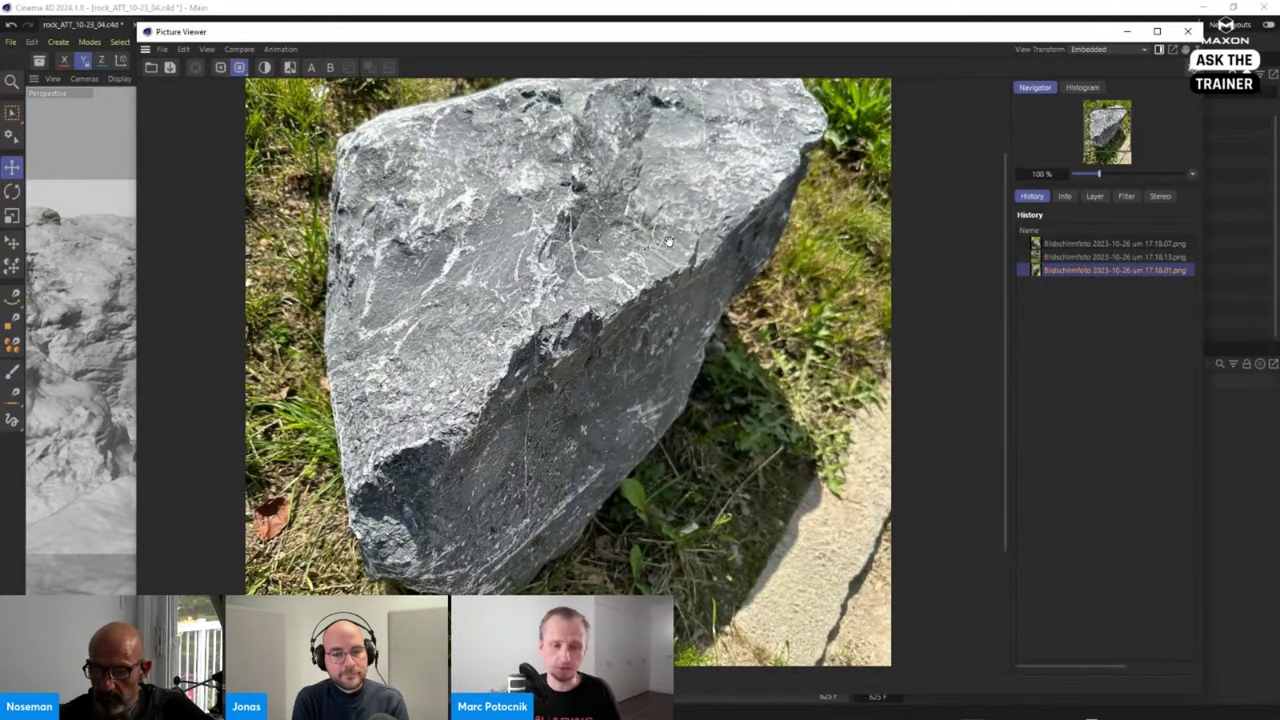
{"action": "left_click_drag", "start_coordinate": [666, 227], "coordinate": [644, 274]}
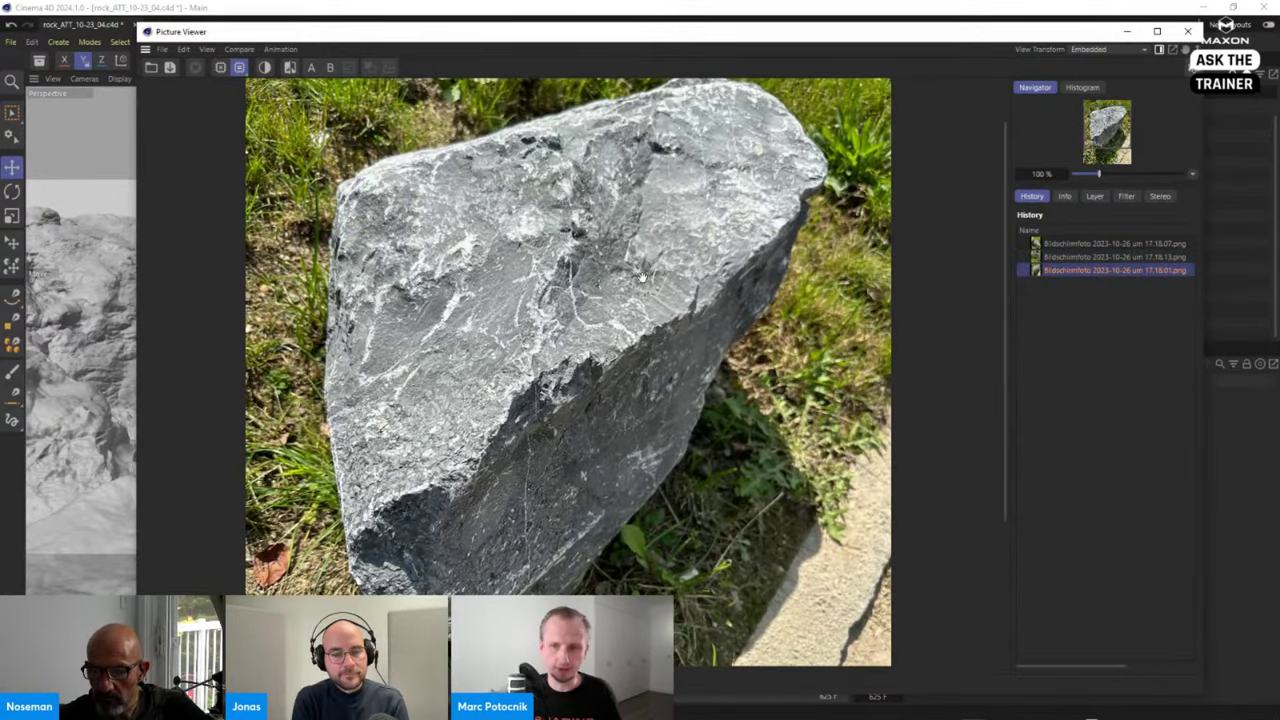
{"action": "left_click", "coordinate": [1070, 258]}
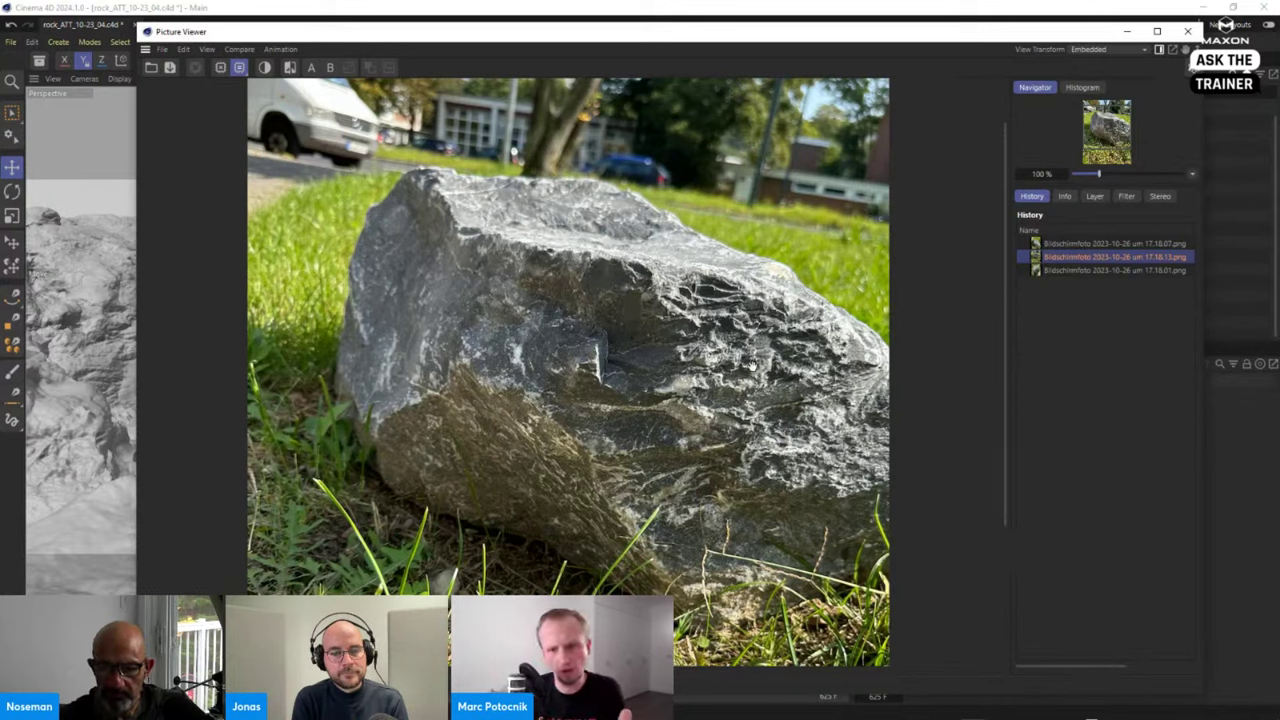
{"action": "left_click", "coordinate": [1064, 243]}
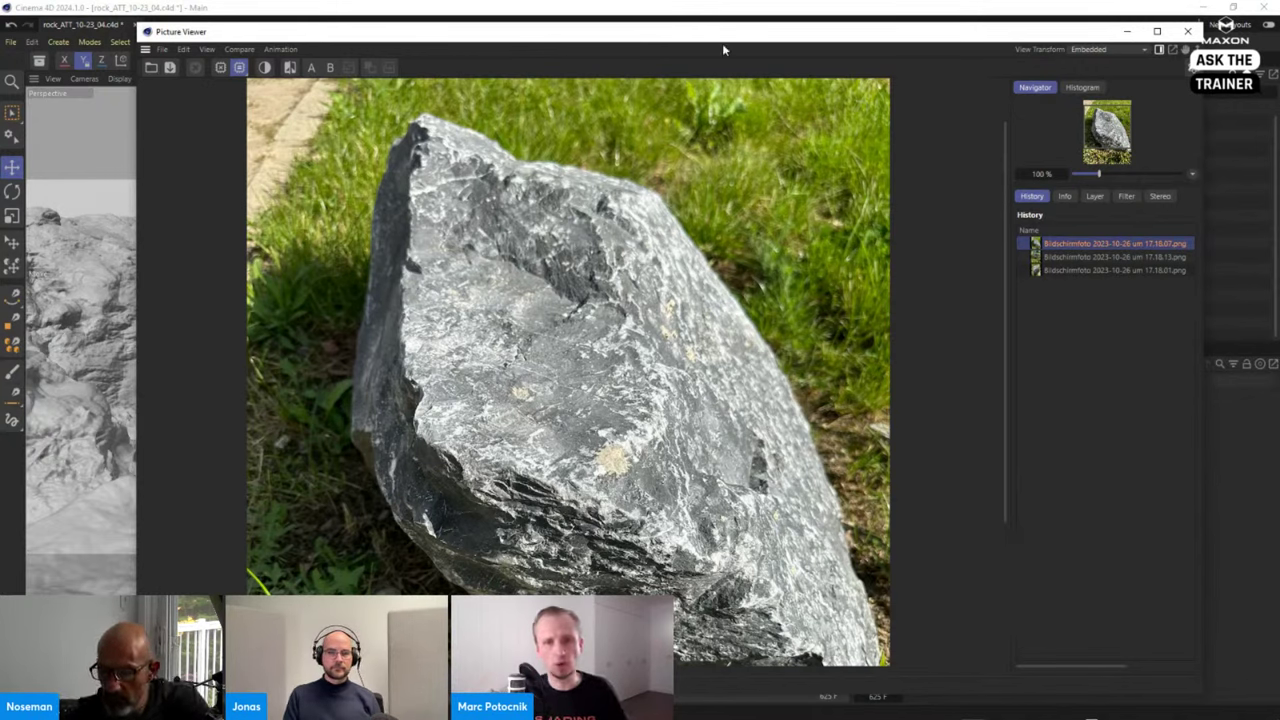
Clear the Picture Viewer out of the way and open the Fels material in an enlarged Node Editor window.
{"action": "left_click_drag", "start_coordinate": [724, 37], "coordinate": [1017, 716]}
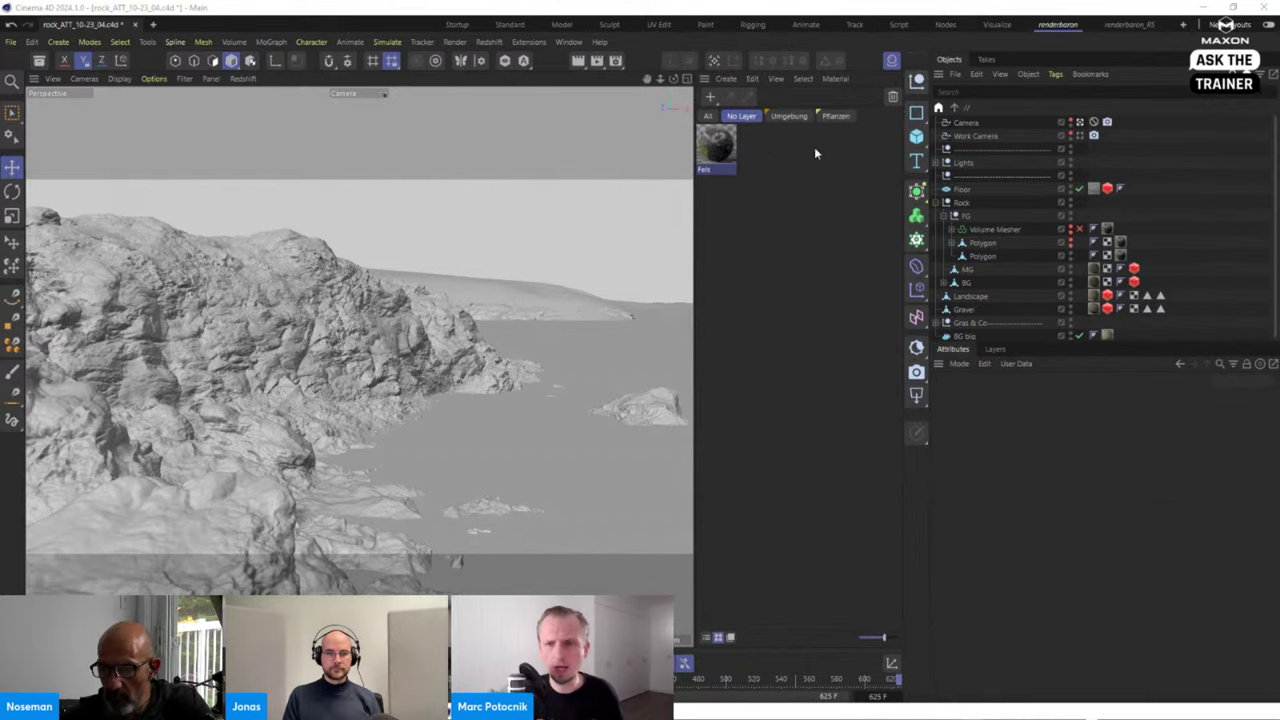
{"action": "double_click", "coordinate": [714, 152]}
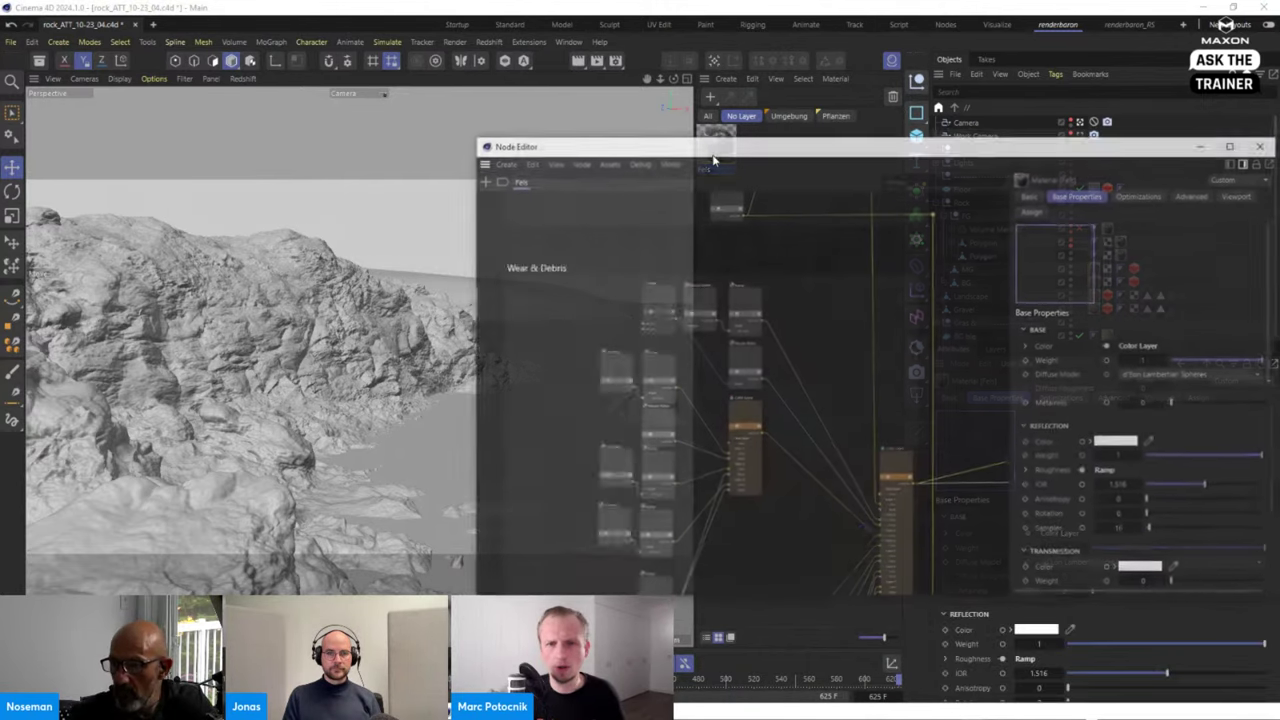
{"action": "left_click_drag", "start_coordinate": [787, 155], "coordinate": [381, 77]}
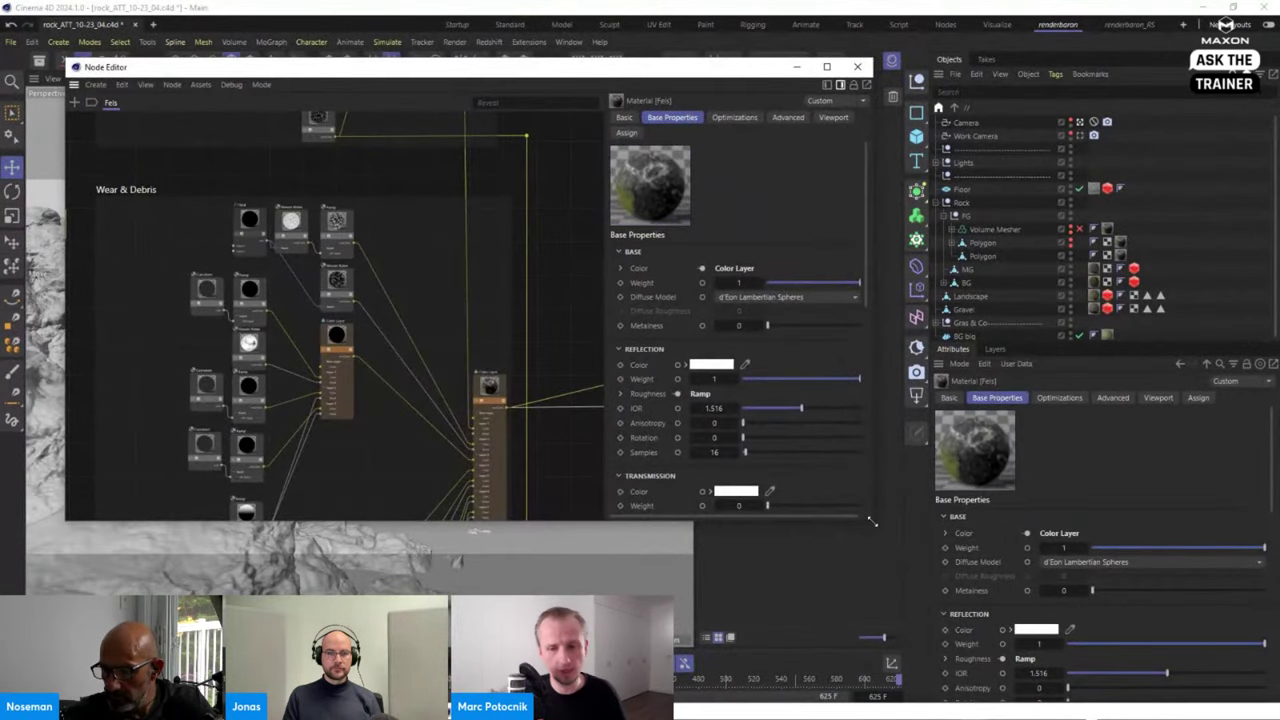
{"action": "left_click_drag", "start_coordinate": [872, 521], "coordinate": [1100, 690]}
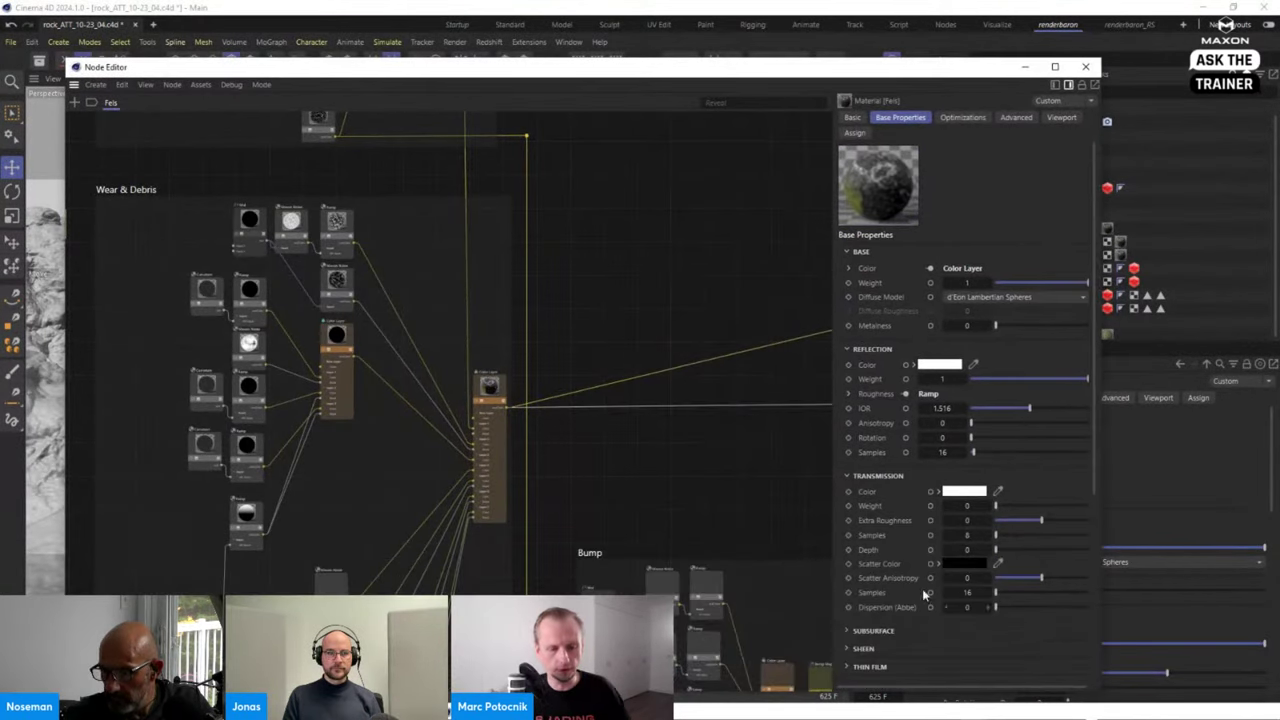
Examine the Fels node graph's color, edge damage, sand, dirt and bump sections through to the RS Standard node.
{"action": "middle_click_drag", "start_coordinate": [437, 268], "coordinate": [660, 690]}
{"action": "middle_click_drag", "start_coordinate": [405, 139], "coordinate": [452, 232]}
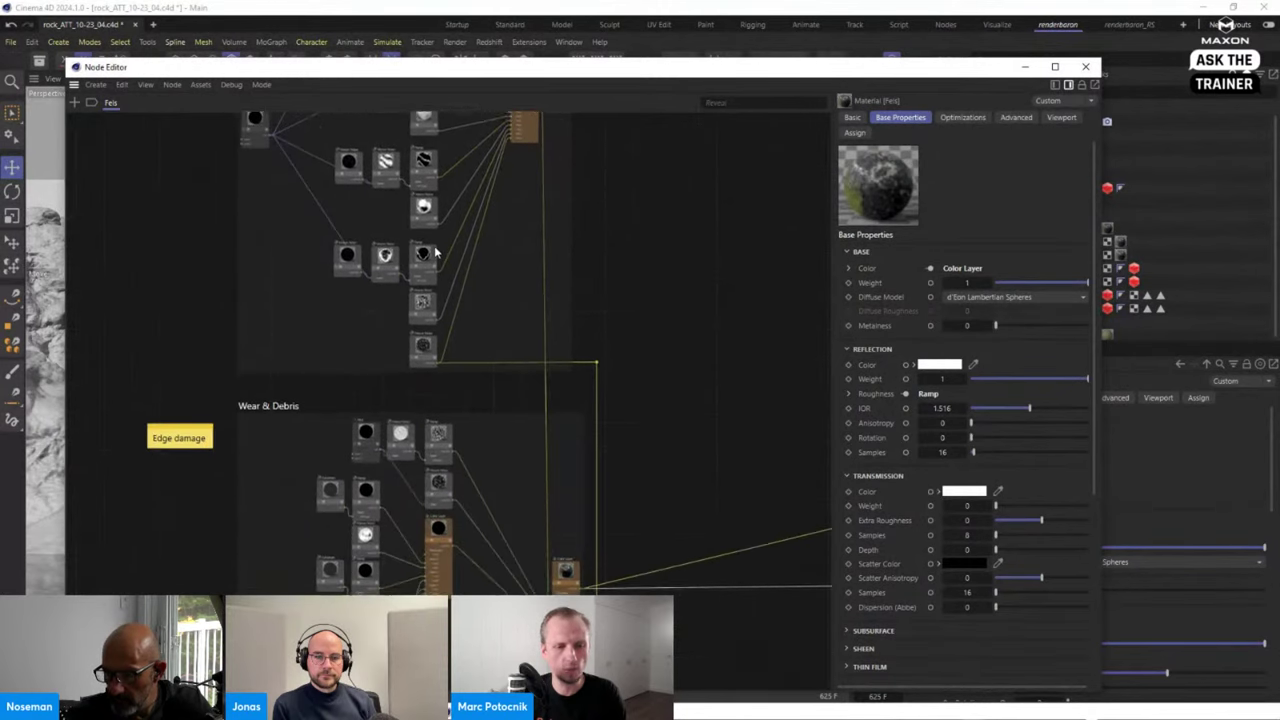
{"action": "middle_click_drag", "start_coordinate": [456, 449], "coordinate": [430, 268]}
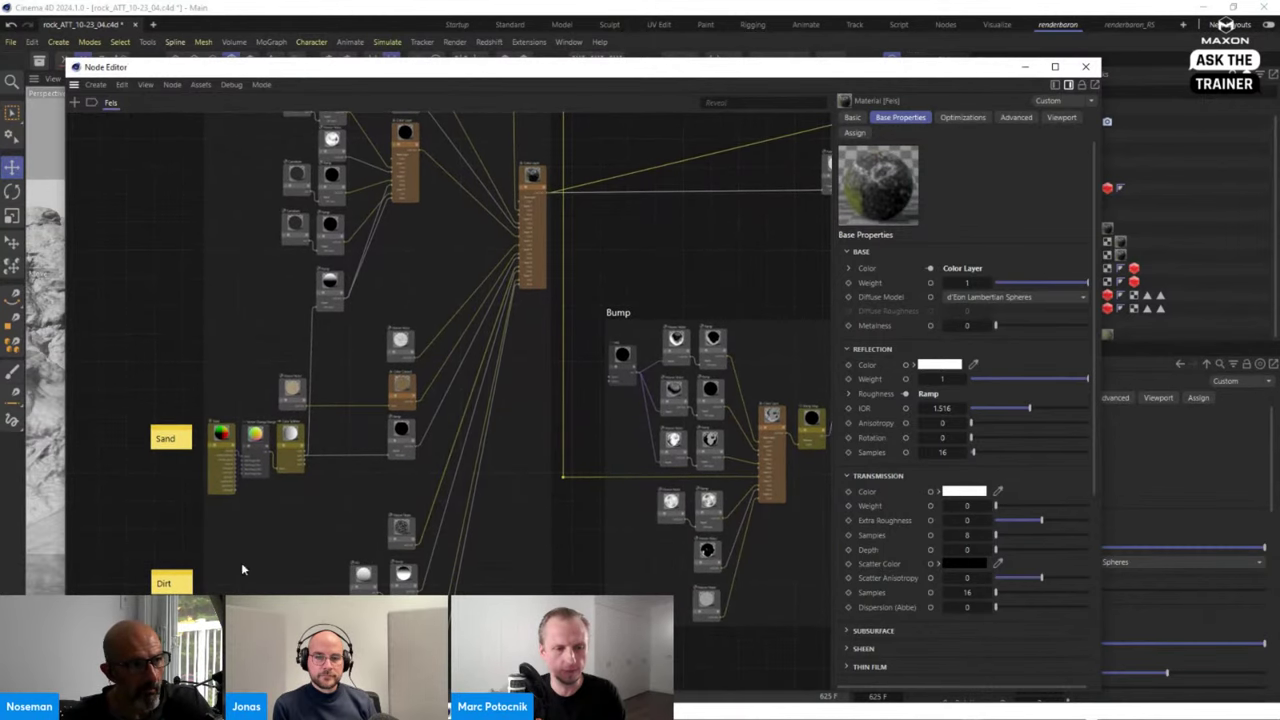
{"action": "middle_click_drag", "start_coordinate": [466, 517], "coordinate": [235, 540]}
{"action": "scroll", "coordinate": [540, 405], "scroll_direction": "up", "scroll_amount": 4}
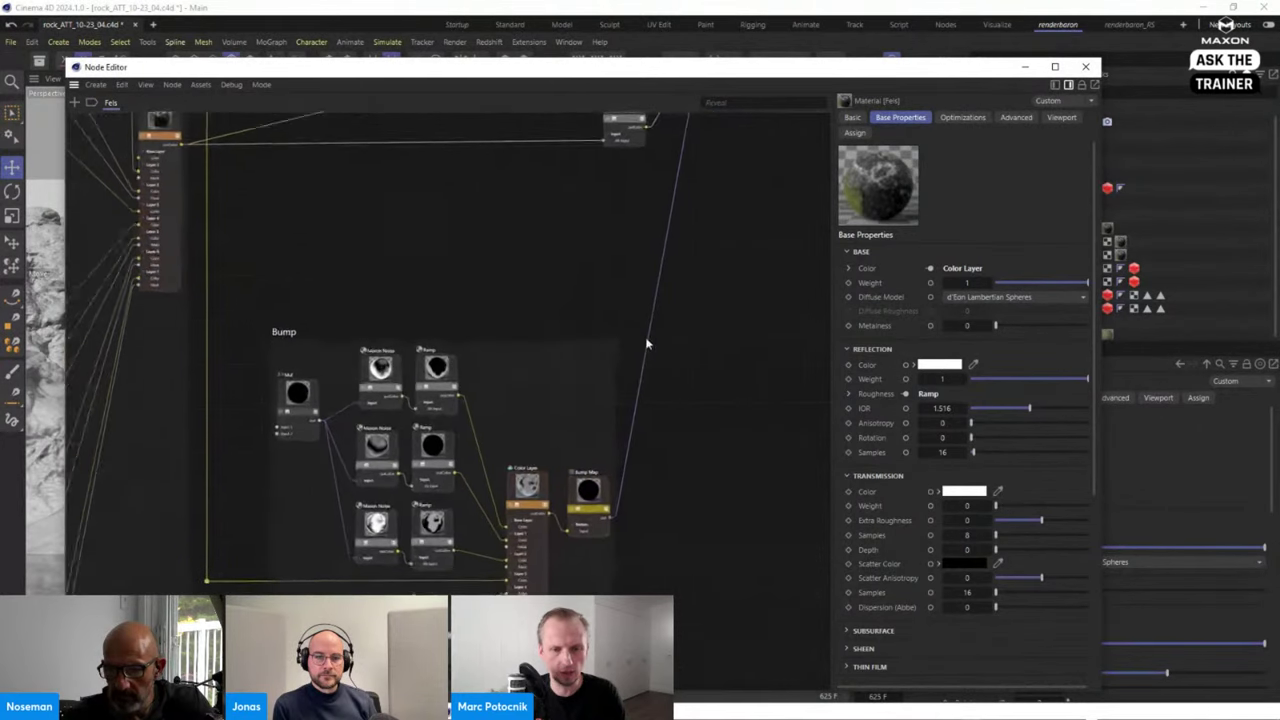
{"action": "scroll", "coordinate": [547, 419], "scroll_direction": "down", "scroll_amount": 3}
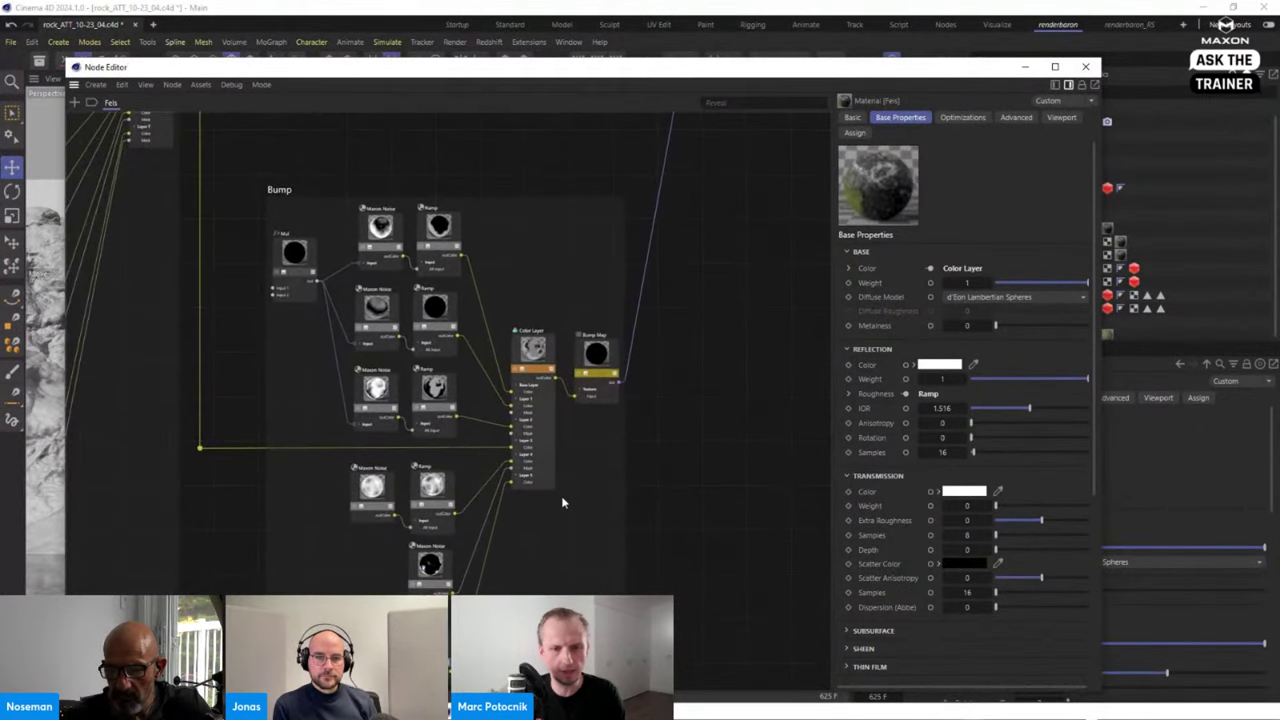
{"action": "middle_click_drag", "start_coordinate": [582, 460], "coordinate": [577, 487]}
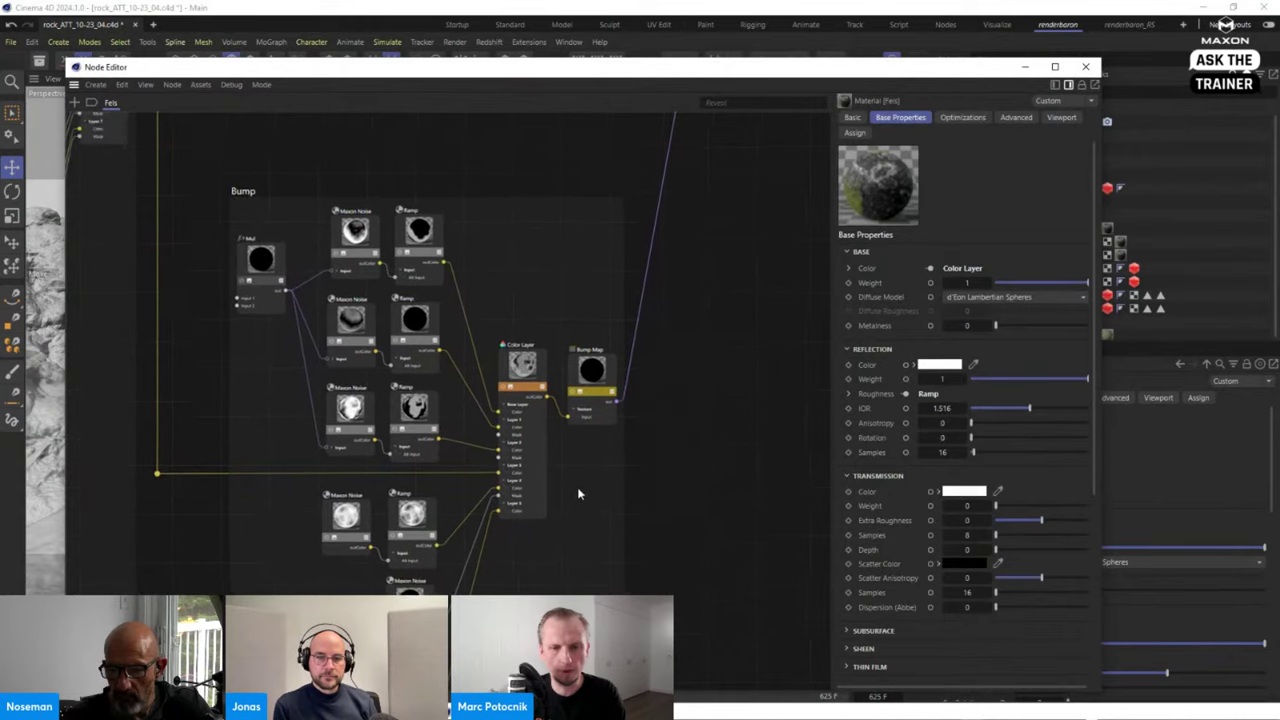
{"action": "scroll", "coordinate": [565, 475], "scroll_direction": "down", "scroll_amount": 2}
{"action": "middle_click_drag", "start_coordinate": [558, 327], "coordinate": [526, 655]}
{"action": "scroll", "coordinate": [588, 417], "scroll_direction": "up", "scroll_amount": 1}
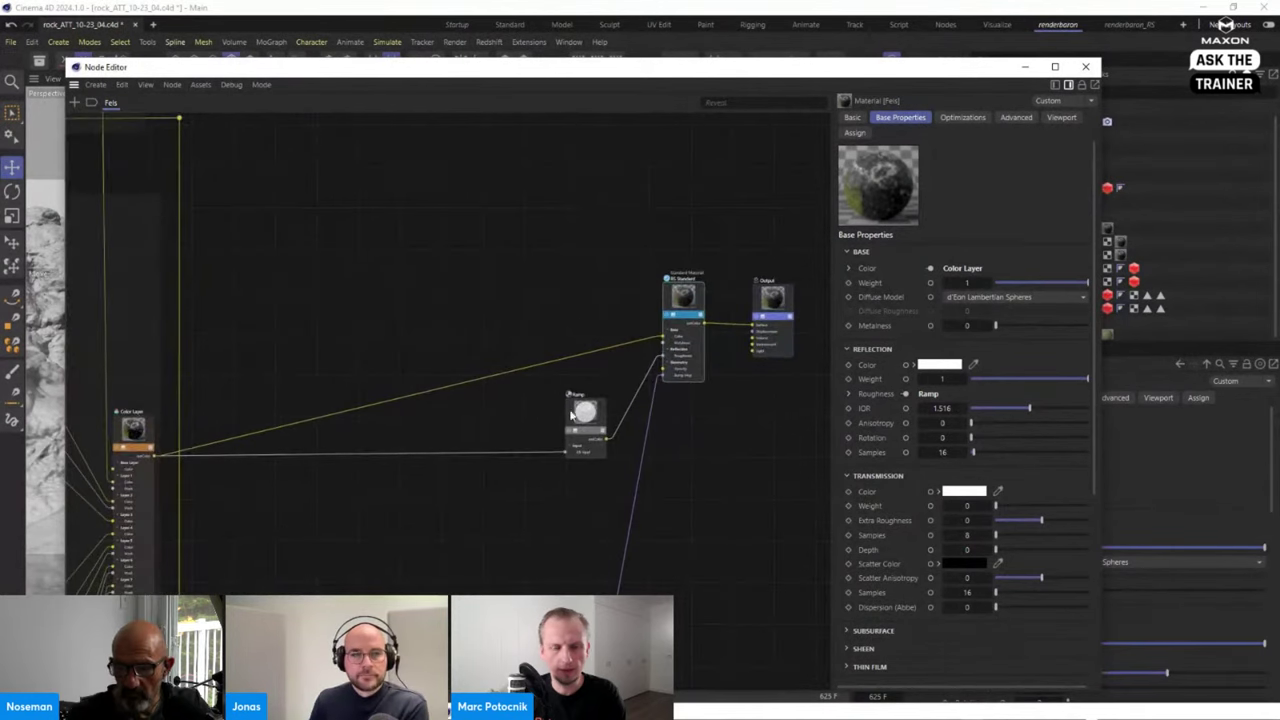
Inspect the roughness Ramp and the RS Standard connections, ending with an overview of the Fels node graph.
{"action": "left_click", "coordinate": [585, 424]}
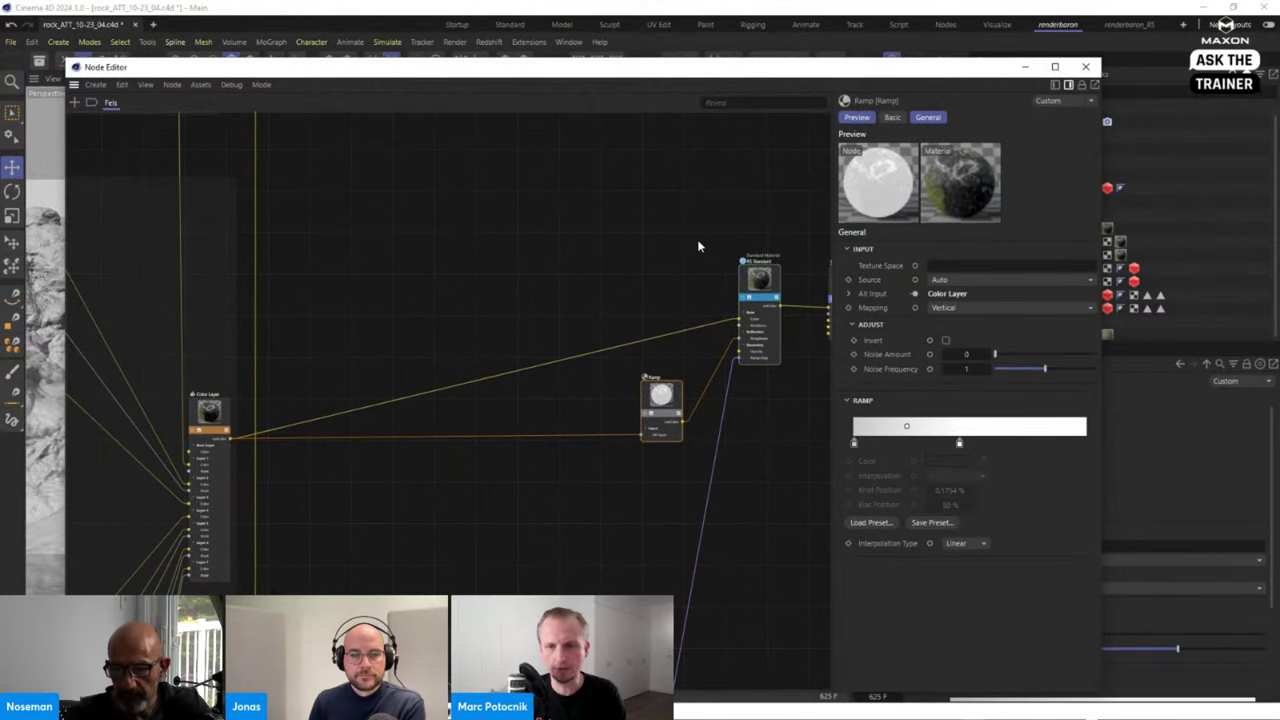
{"action": "middle_click_drag", "start_coordinate": [705, 248], "coordinate": [574, 260]}
{"action": "scroll", "coordinate": [722, 325], "scroll_direction": "up", "scroll_amount": 4}
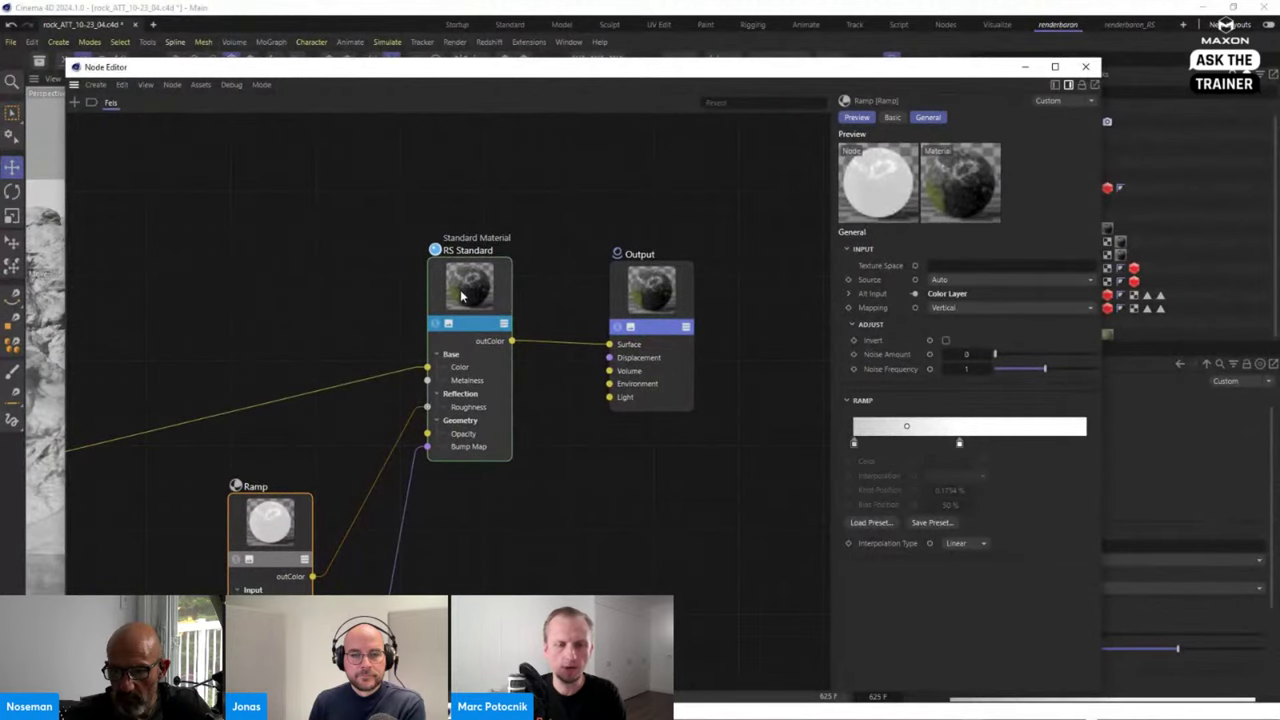
{"action": "scroll", "coordinate": [480, 253], "scroll_direction": "down", "scroll_amount": 8}
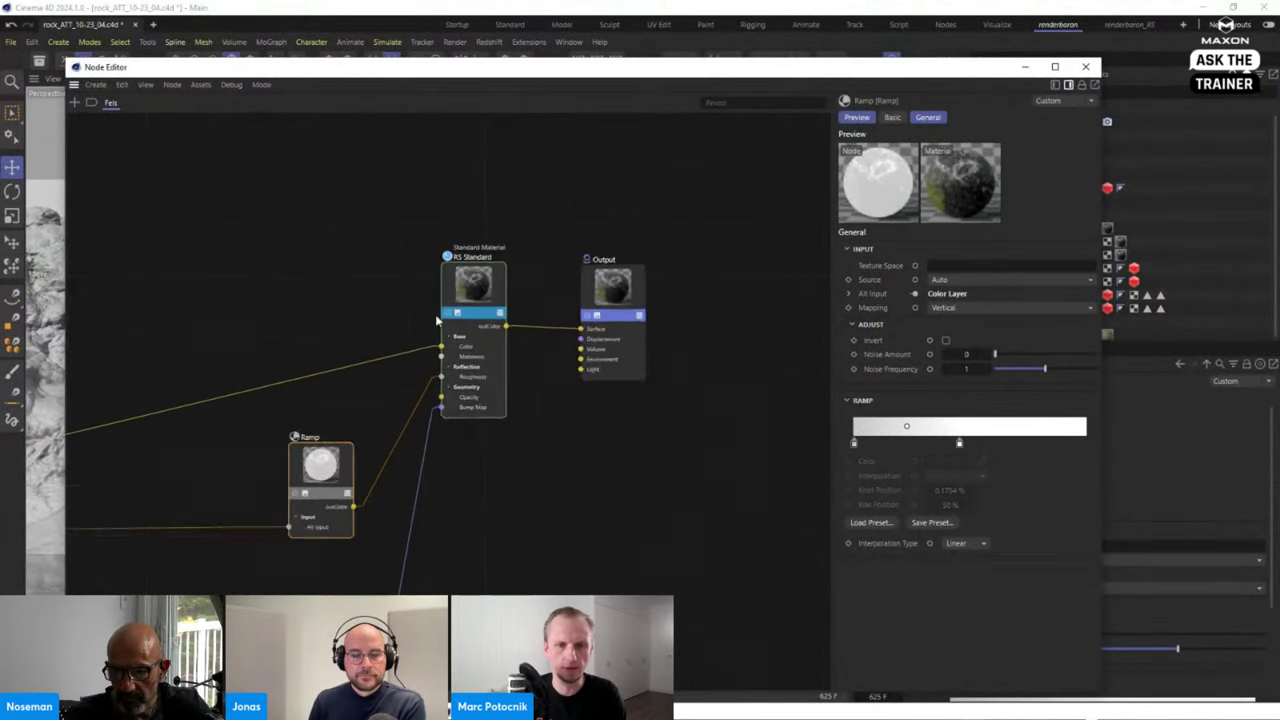
{"action": "scroll", "coordinate": [257, 277], "scroll_direction": "down", "scroll_amount": 3}
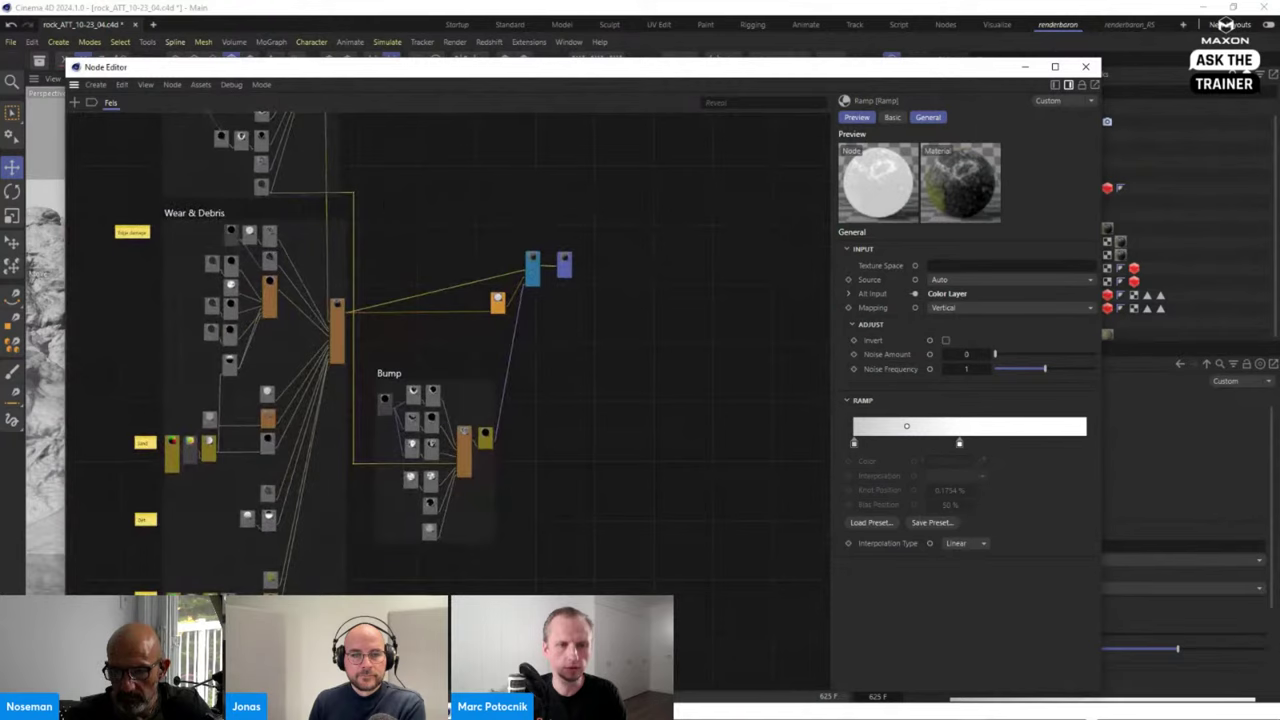
{"action": "scroll", "coordinate": [430, 181], "scroll_direction": "up", "scroll_amount": 2}
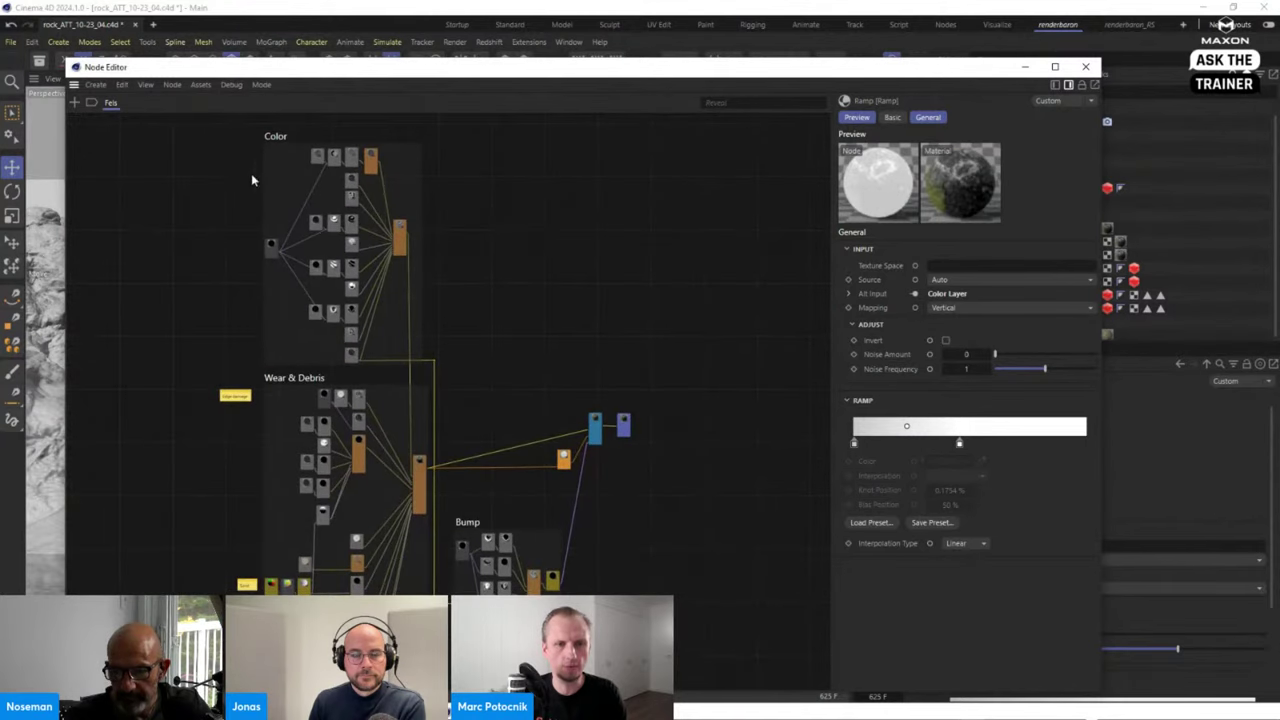
Delete all nodes from the Fels material's graph.
{"action": "left_click", "coordinate": [280, 193]}
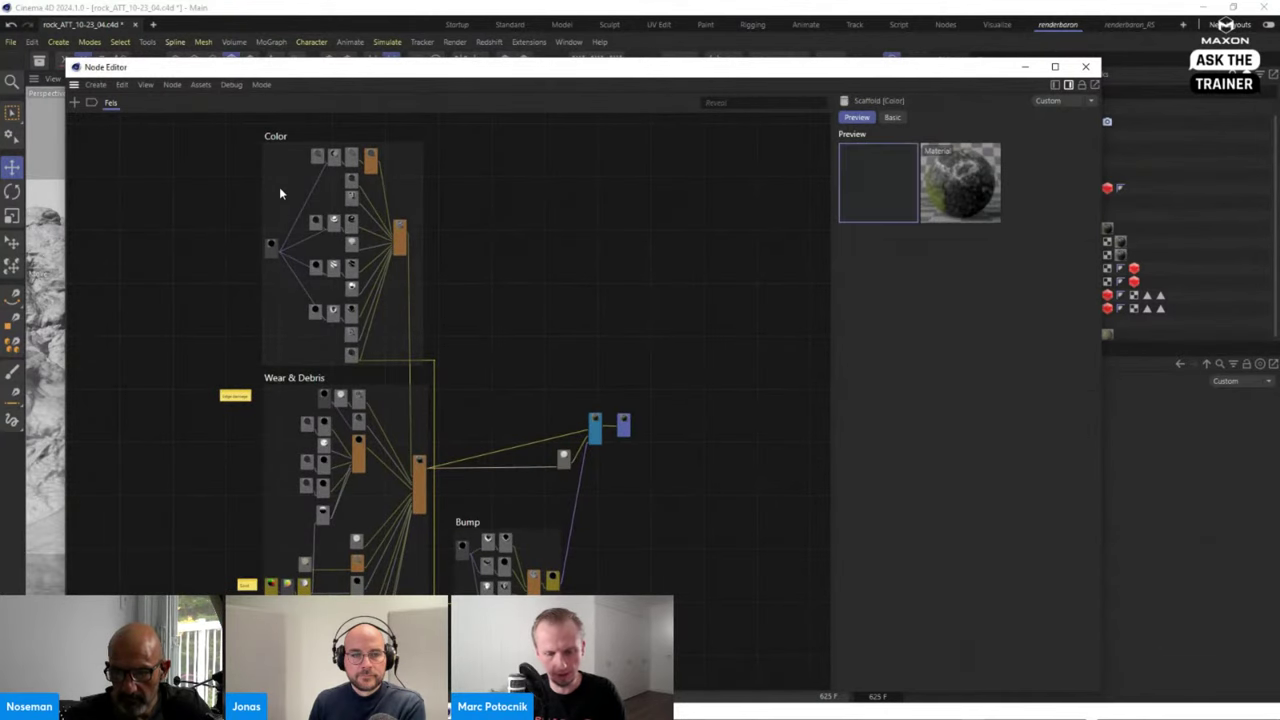
{"action": "key", "text": "ctrl+a"}
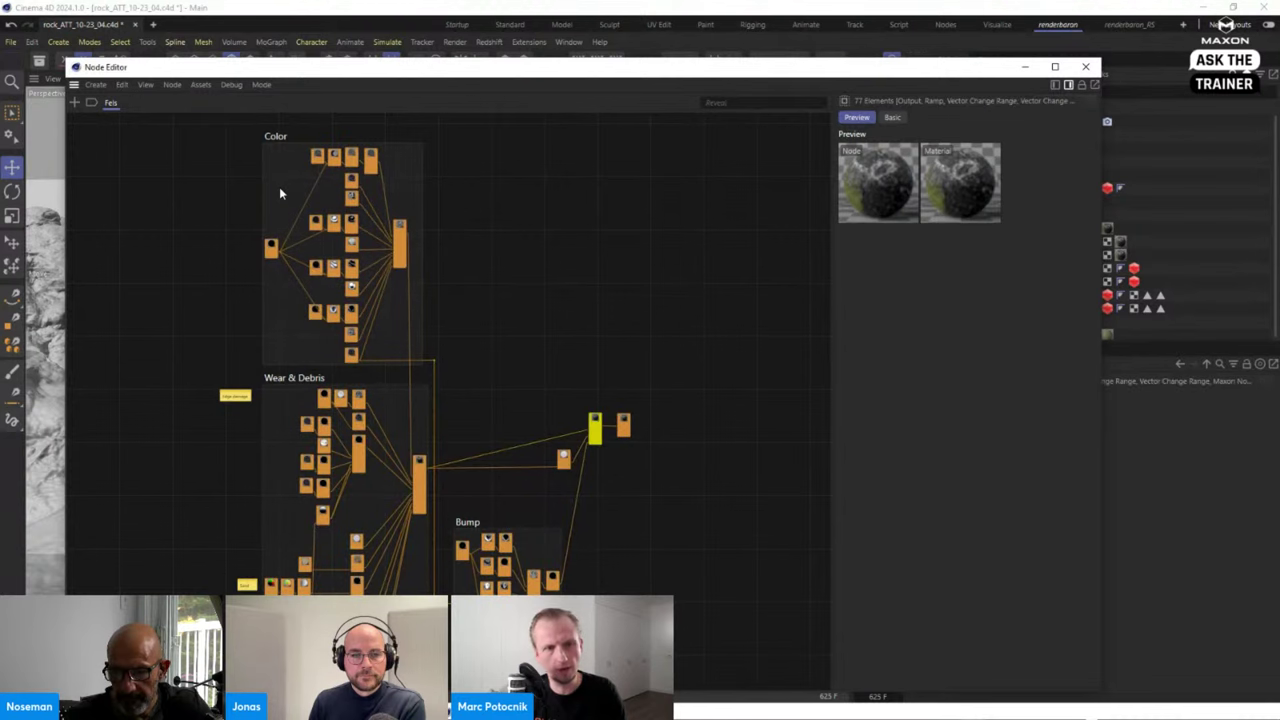
{"action": "key", "text": "Delete"}
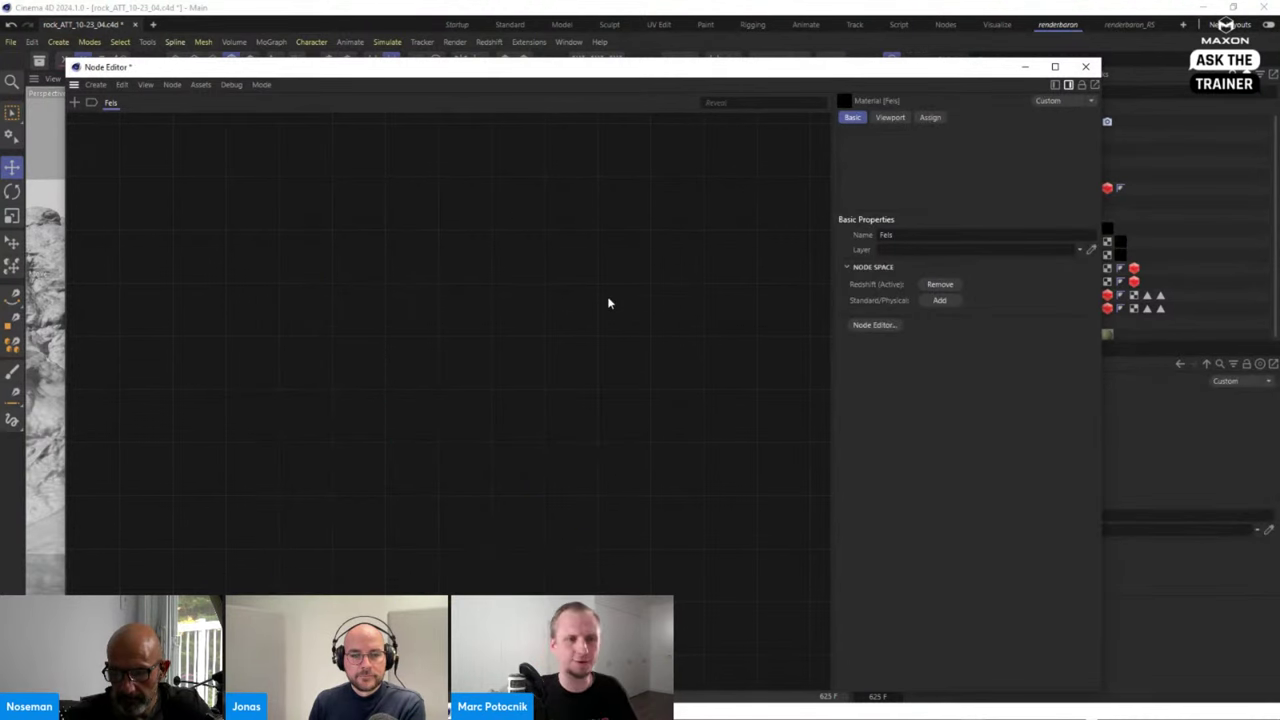
Undo the deletion of the Fels material's nodes, check its preview and close the Node Editor.
{"action": "left_click_drag", "start_coordinate": [452, 70], "coordinate": [503, 641]}
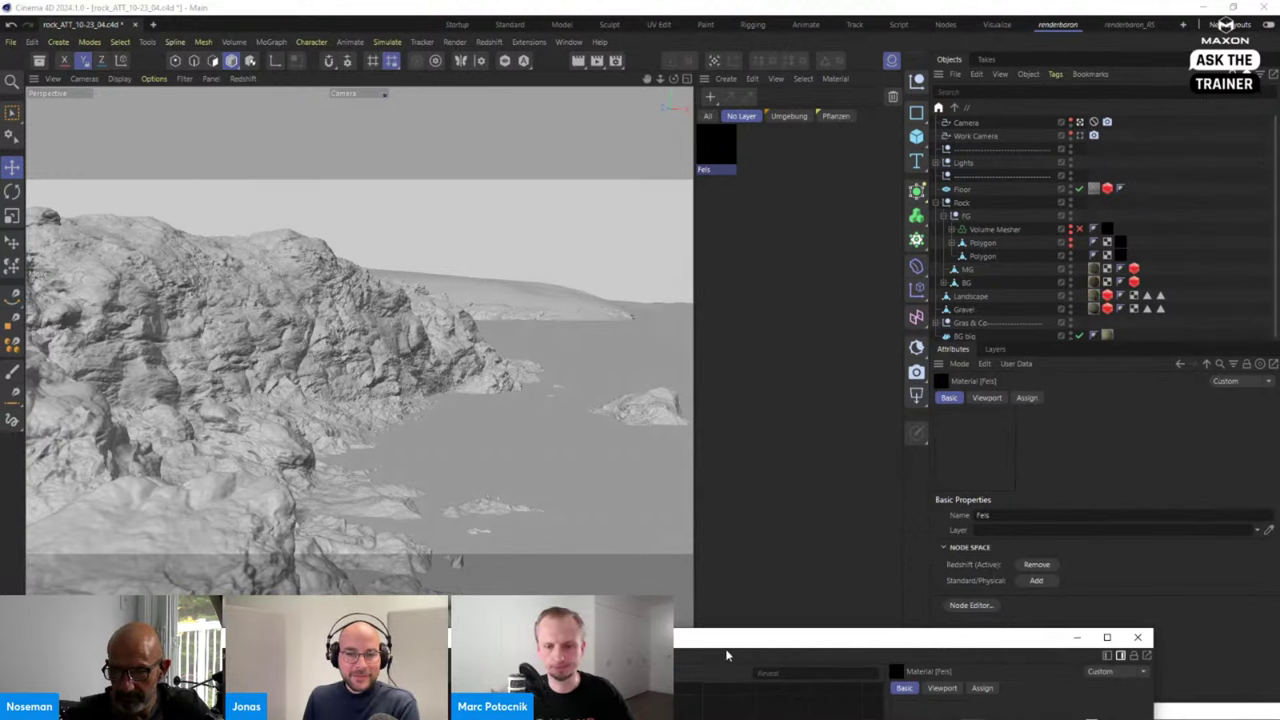
{"action": "left_click_drag", "start_coordinate": [727, 655], "coordinate": [727, 557]}
{"action": "left_click", "coordinate": [726, 144]}
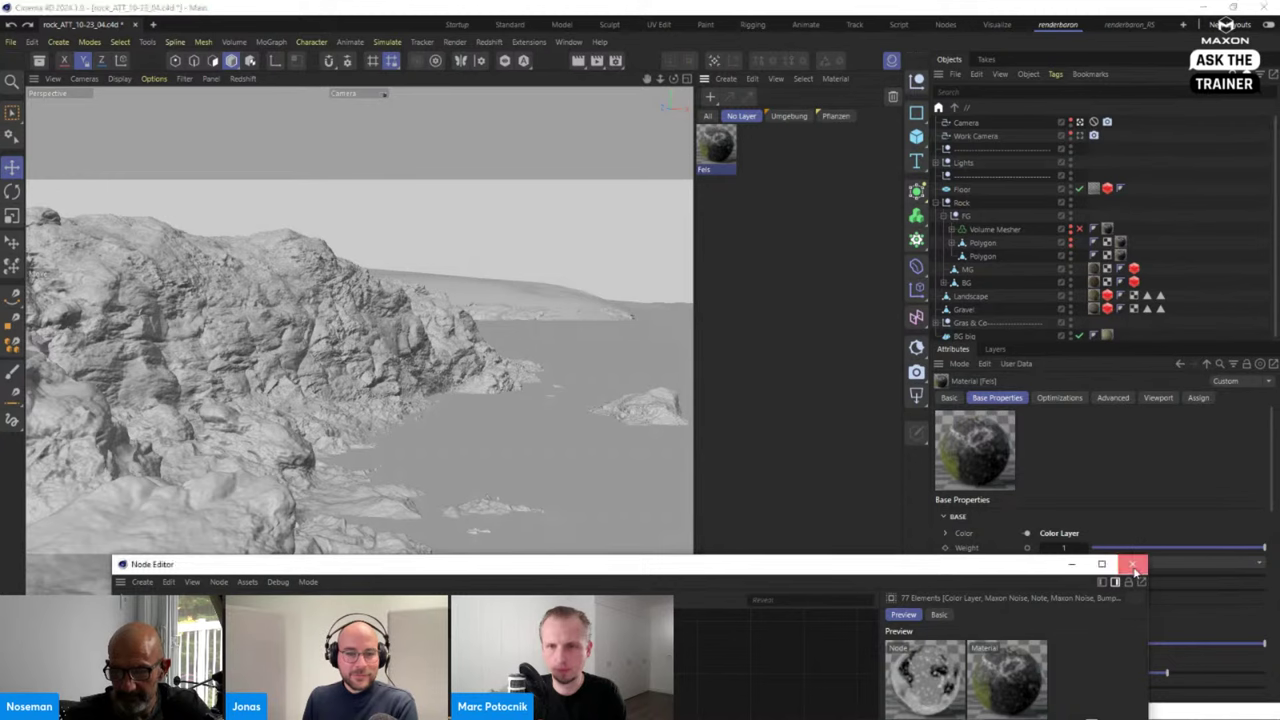
{"action": "left_click", "coordinate": [1131, 564]}
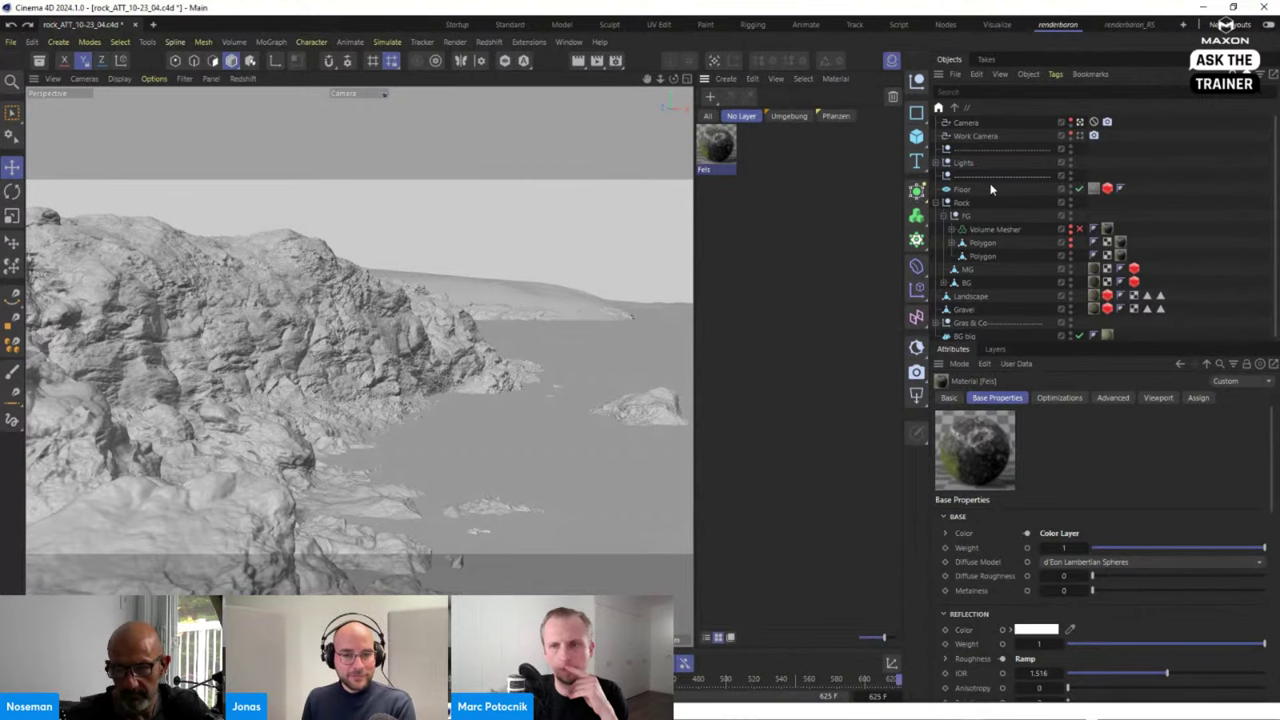
Switch to the renderbaron_RS layout and enlarge the Redshift RenderView area in height and width.
{"action": "left_click", "coordinate": [1127, 25]}
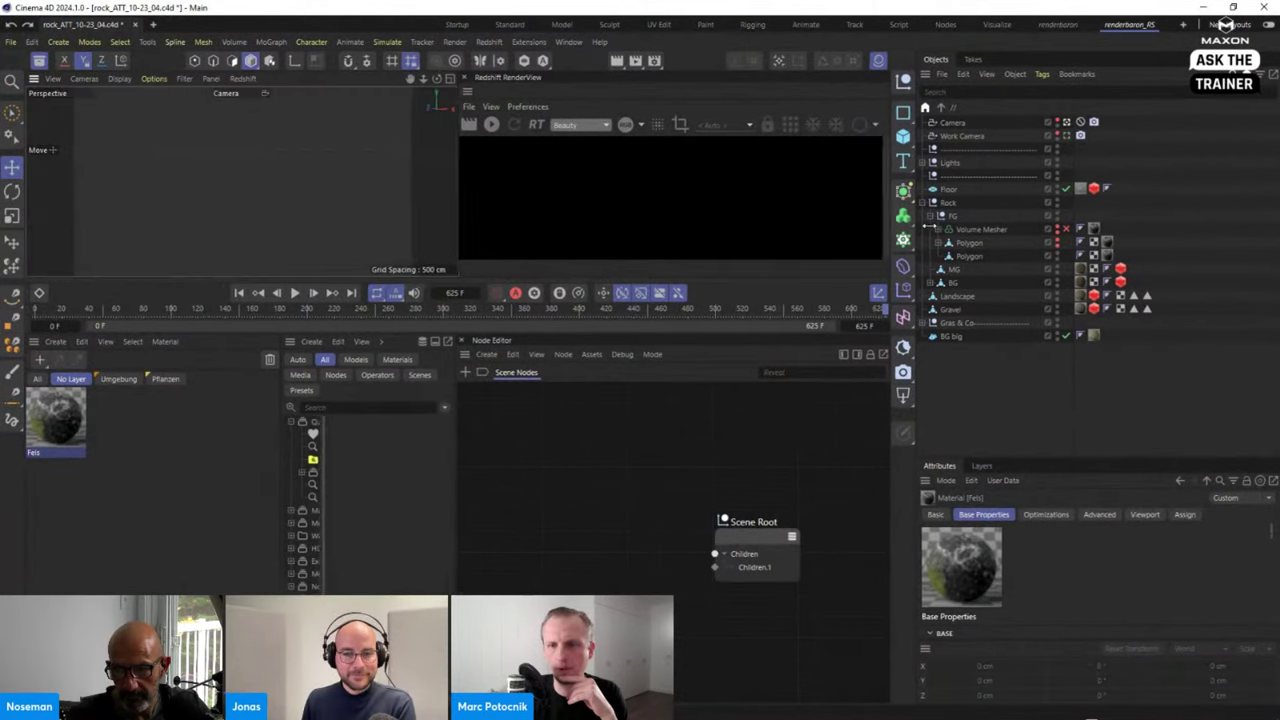
{"action": "left_click_drag", "start_coordinate": [843, 277], "coordinate": [798, 458]}
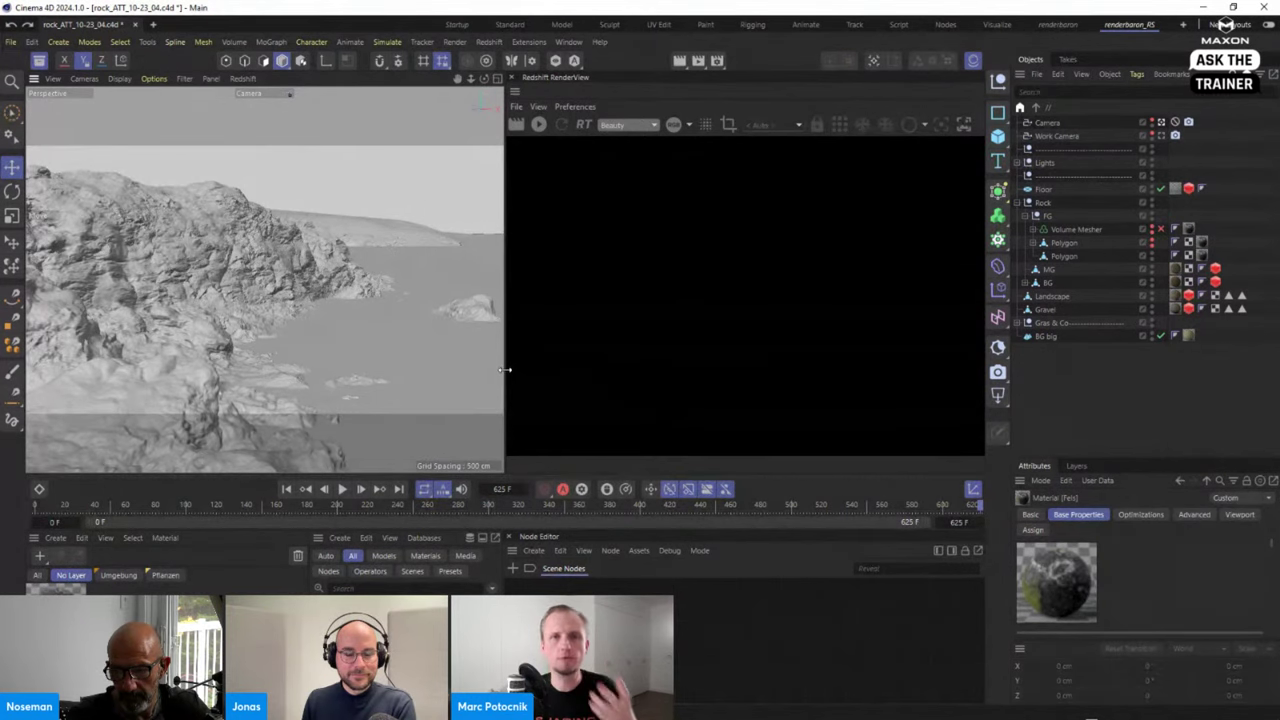
{"action": "left_click_drag", "start_coordinate": [505, 370], "coordinate": [445, 373]}
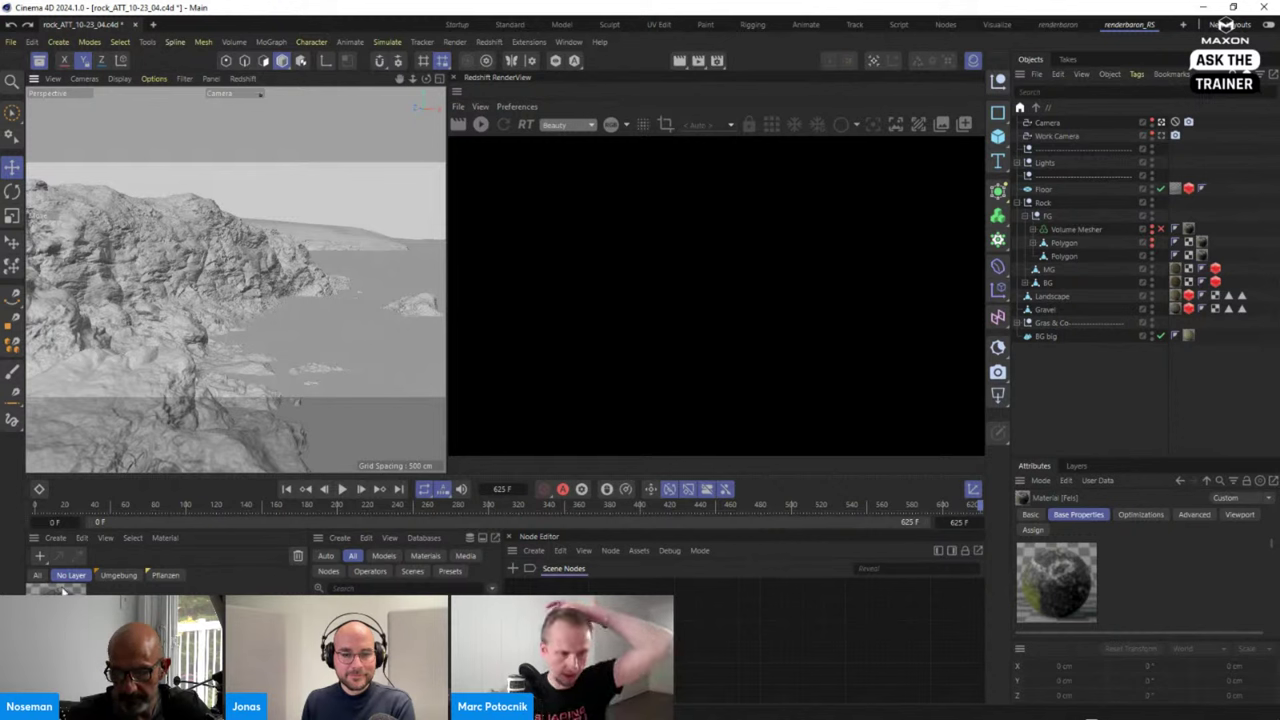
Create a new Redshift material, assign it to the baked Polygon mesh in the FG group and select that mesh.
{"action": "left_click", "coordinate": [40, 556]}
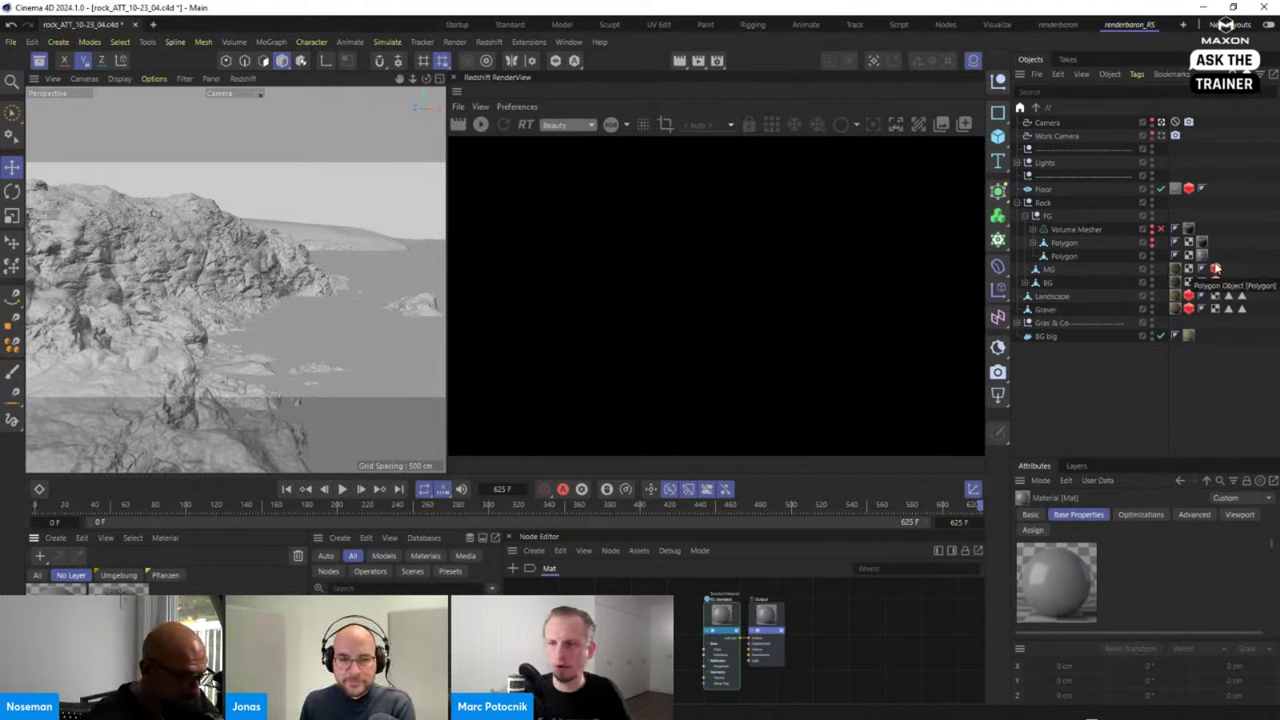
{"action": "left_click", "coordinate": [1060, 257]}
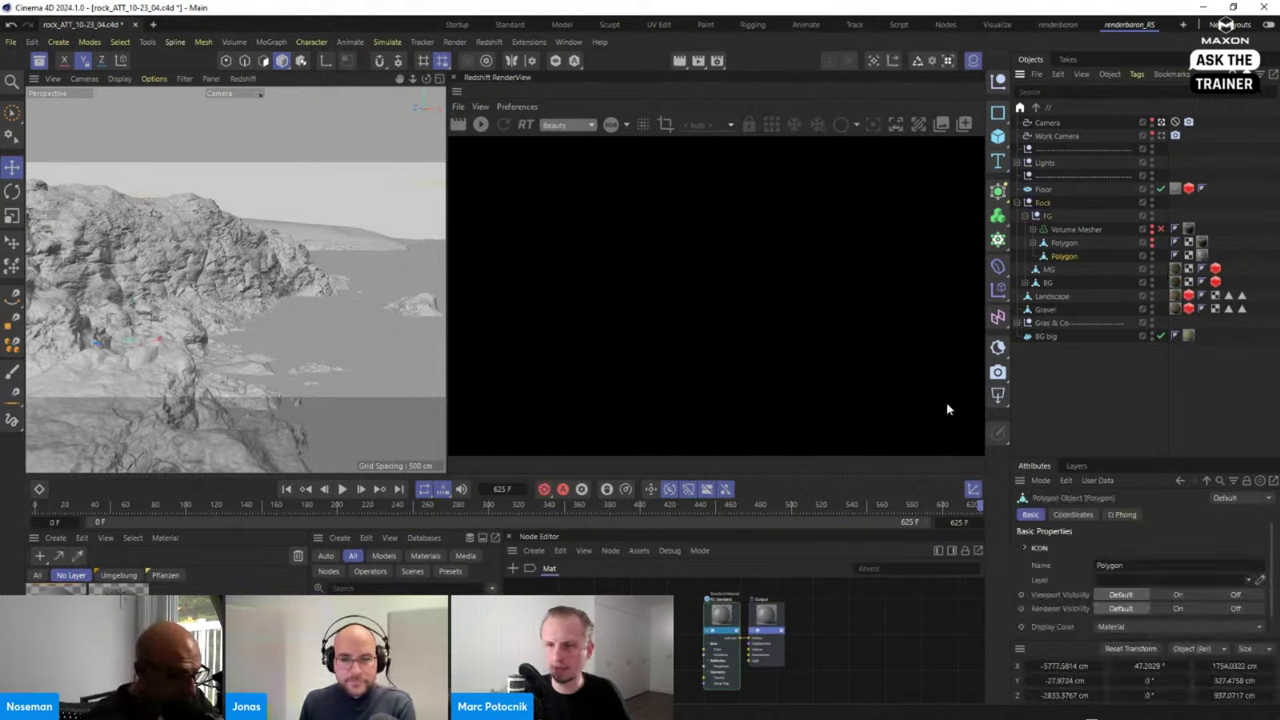
Undock the Node Editor, place it enlarged over the viewport and frame the new material's RS Standard and Output nodes.
{"action": "left_click", "coordinate": [511, 551]}
{"action": "left_click", "coordinate": [566, 433]}
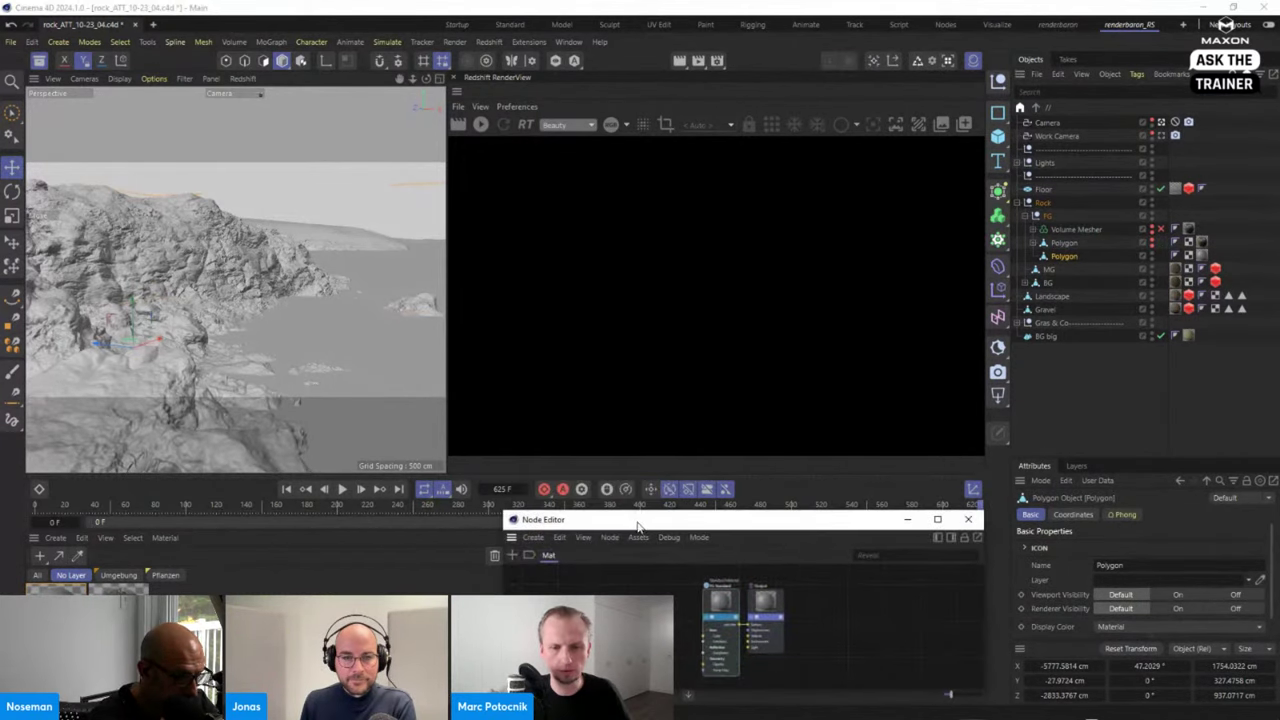
{"action": "left_click_drag", "start_coordinate": [637, 524], "coordinate": [243, 80]}
{"action": "left_click_drag", "start_coordinate": [516, 237], "coordinate": [490, 592]}
{"action": "scroll", "coordinate": [353, 232], "scroll_direction": "up", "scroll_amount": 3}
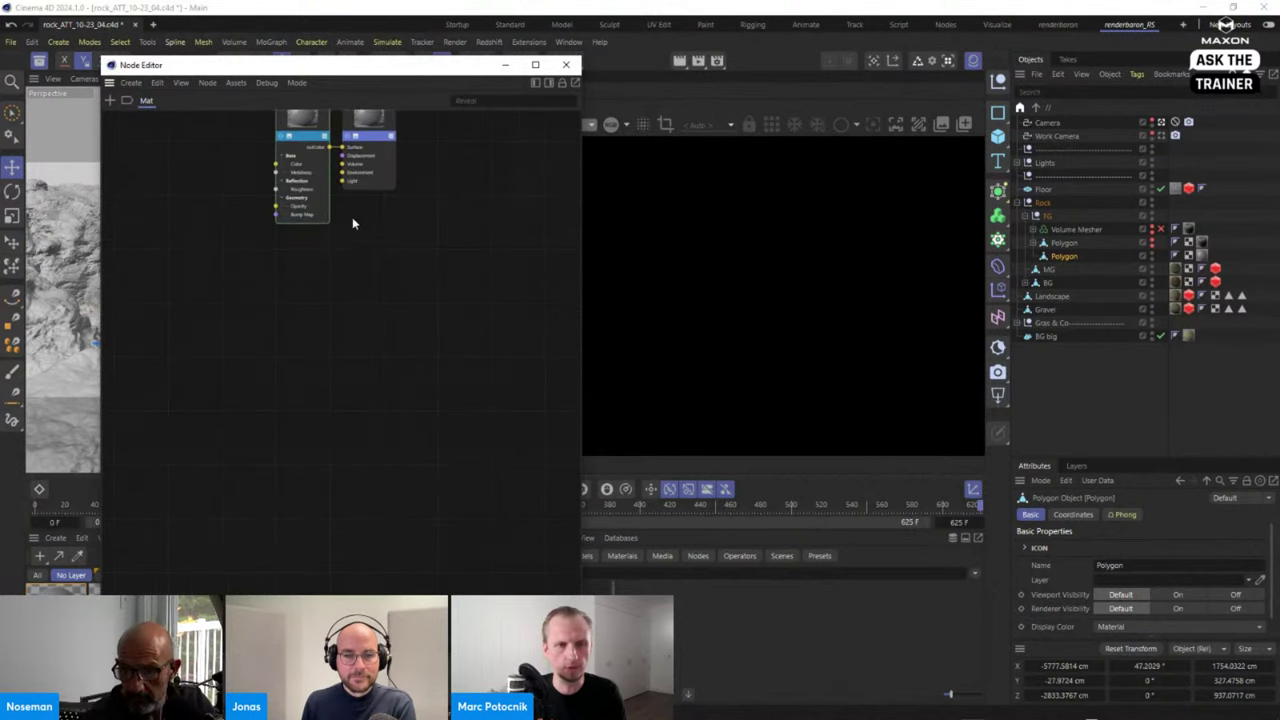
{"action": "middle_click_drag", "start_coordinate": [376, 240], "coordinate": [420, 425]}
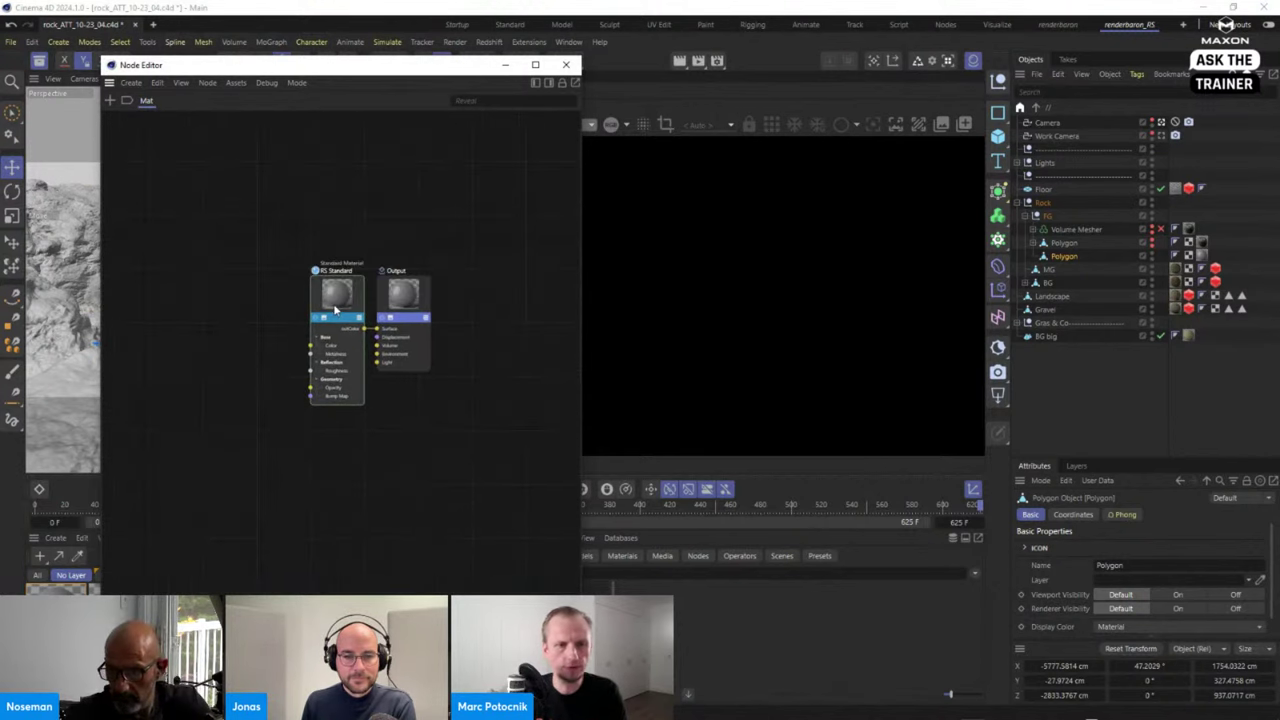
{"action": "scroll", "coordinate": [327, 215], "scroll_direction": "up", "scroll_amount": 3}
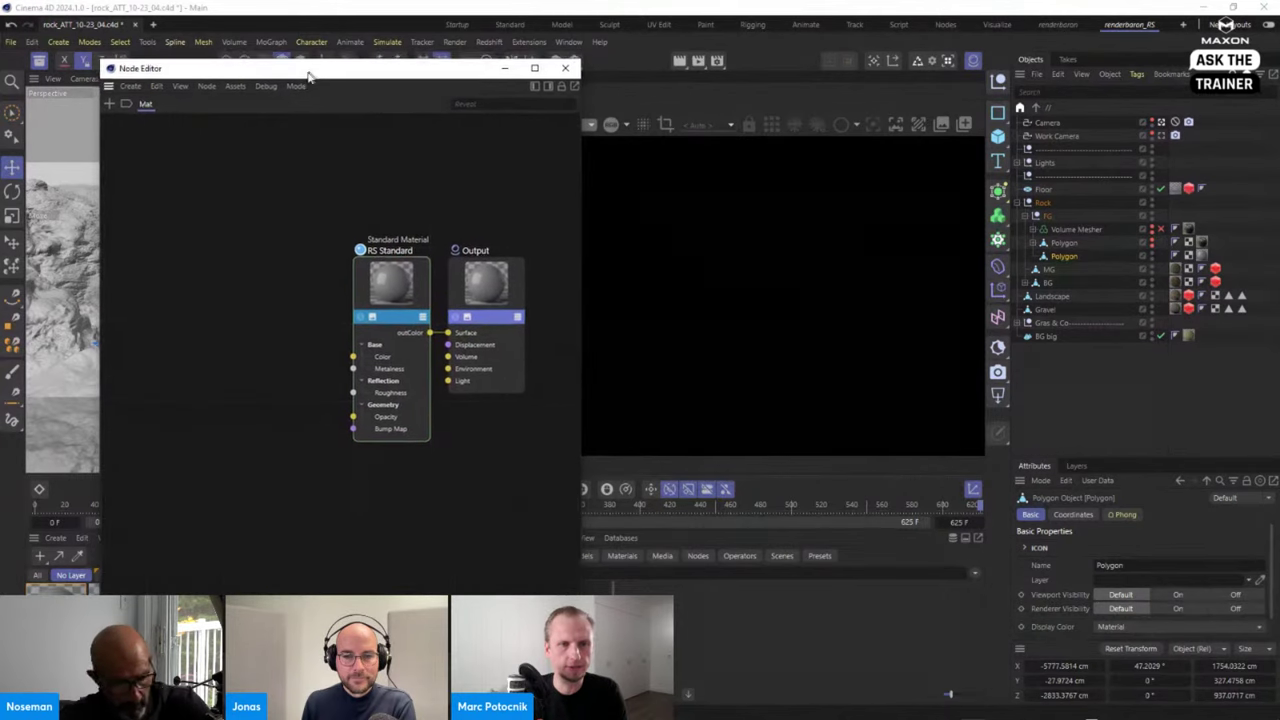
Show the rock reference photo in the Picture Viewer beside the Node Editor and examine the stone's surface structure.
{"action": "left_click_drag", "start_coordinate": [309, 67], "coordinate": [285, 84]}
{"action": "left_click", "coordinate": [569, 42]}
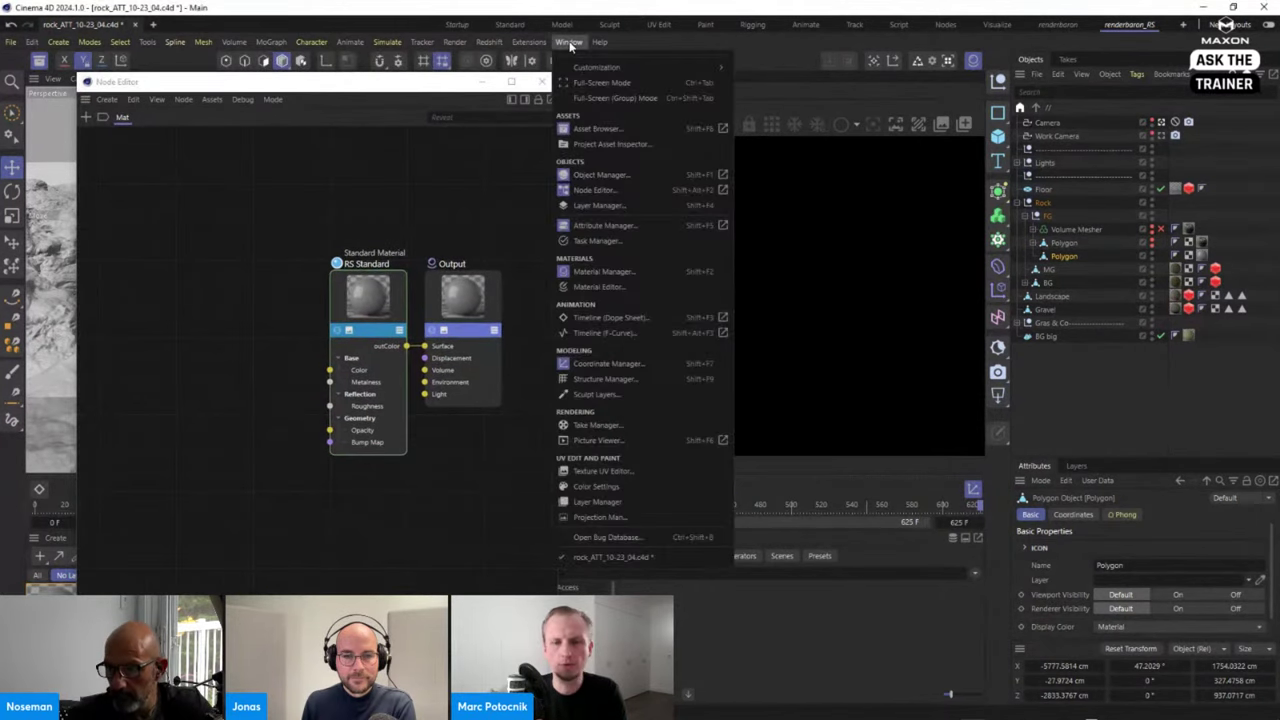
{"action": "left_click", "coordinate": [614, 441]}
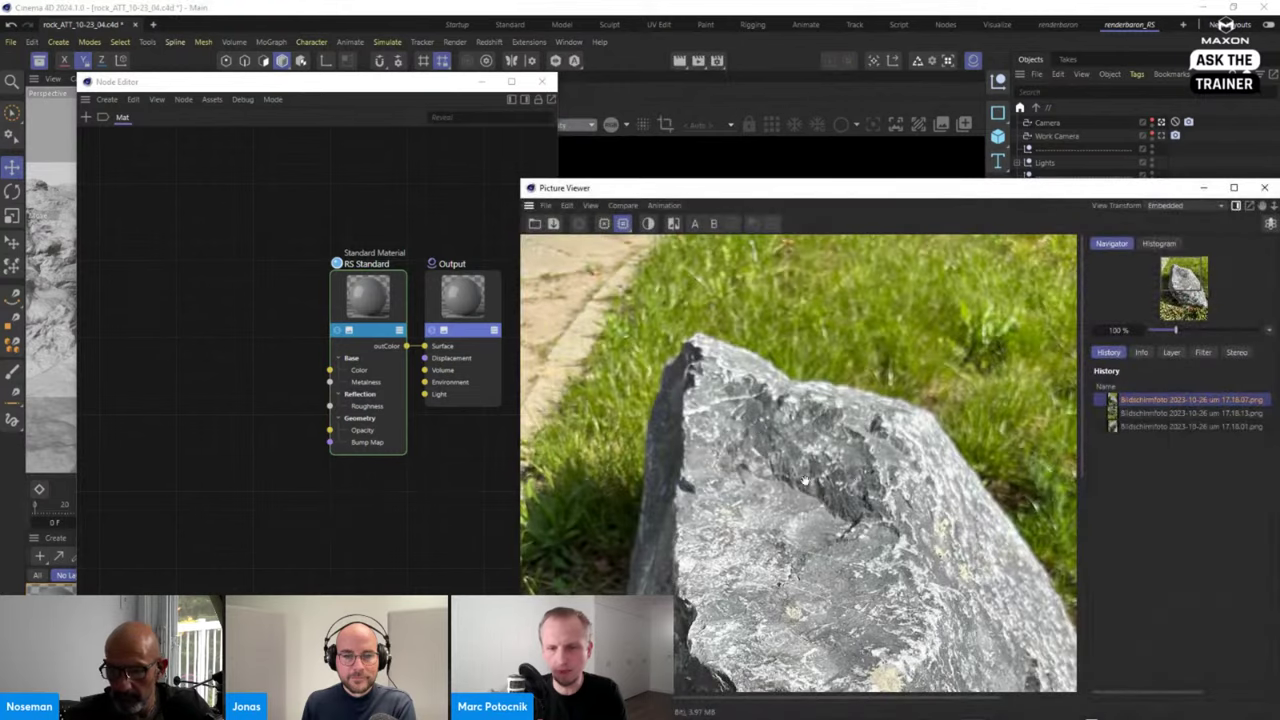
{"action": "left_click_drag", "start_coordinate": [850, 498], "coordinate": [806, 402]}
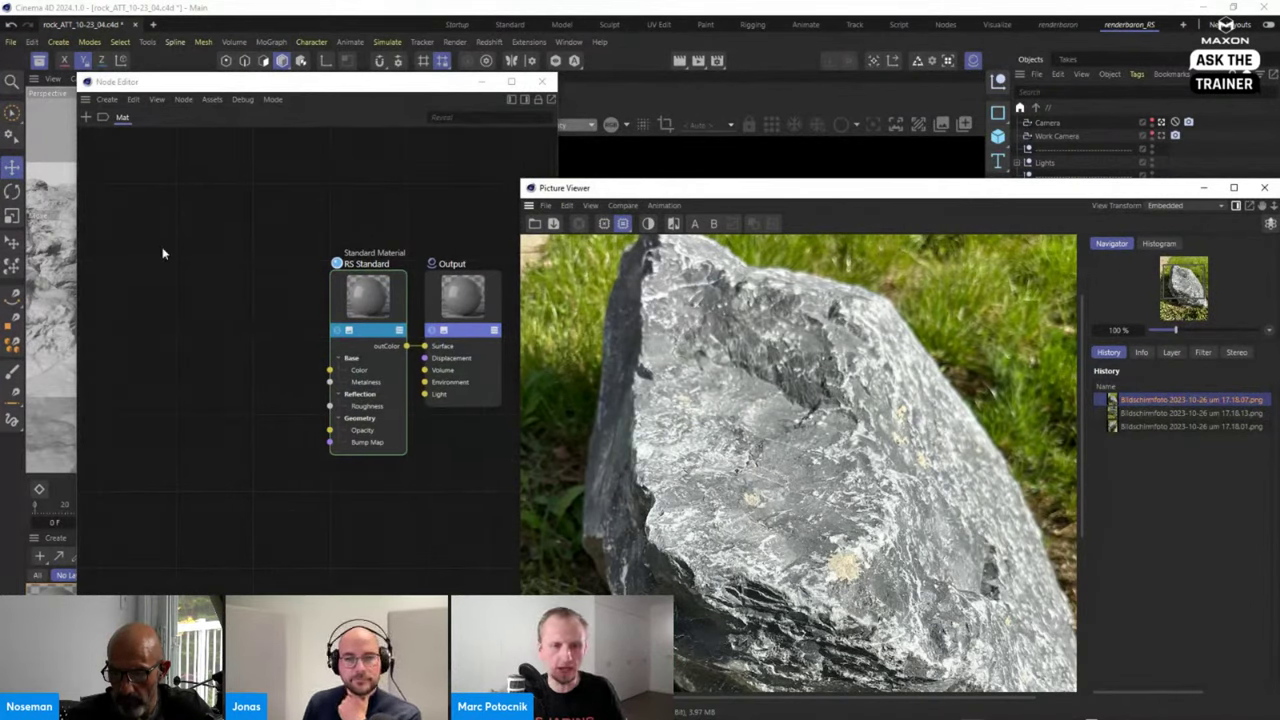
Add a Maxon Noise node and a Ramp node to the new material's graph.
{"action": "left_click", "coordinate": [260, 332]}
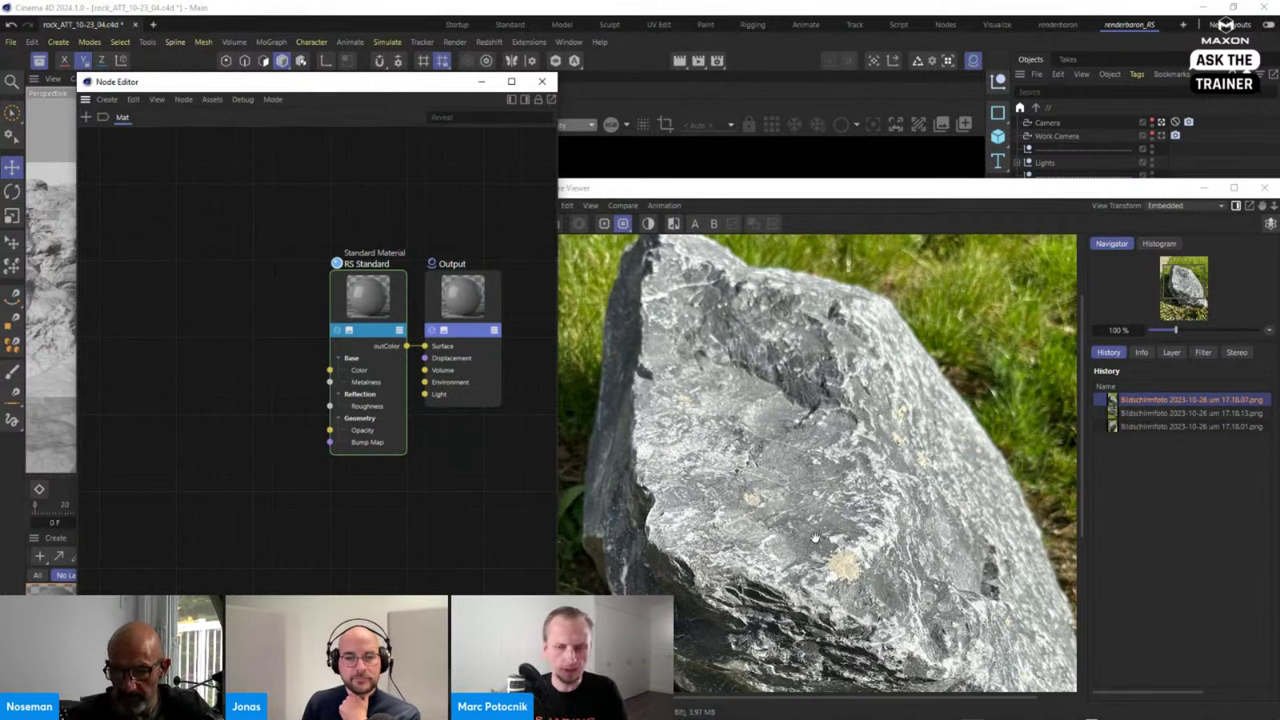
{"action": "double_click", "coordinate": [207, 339]}
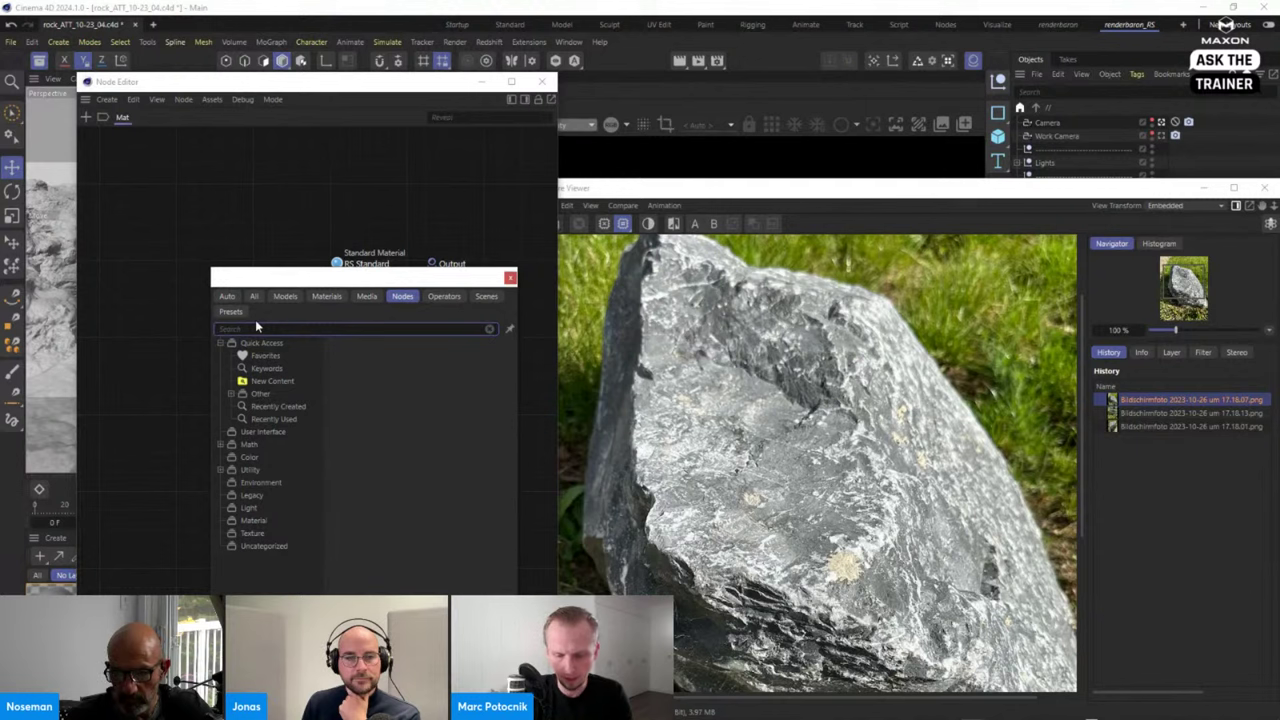
{"action": "type", "text": "maxon"}
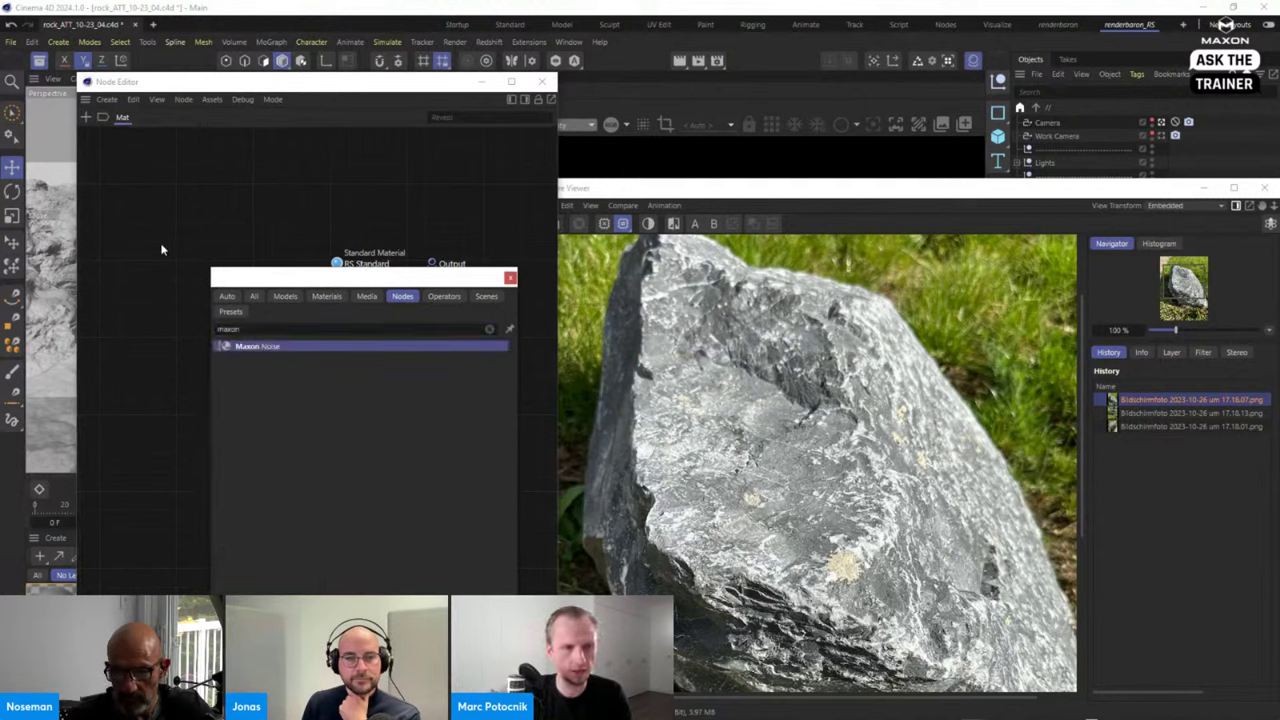
{"action": "key", "text": "Return"}
{"action": "double_click", "coordinate": [242, 263]}
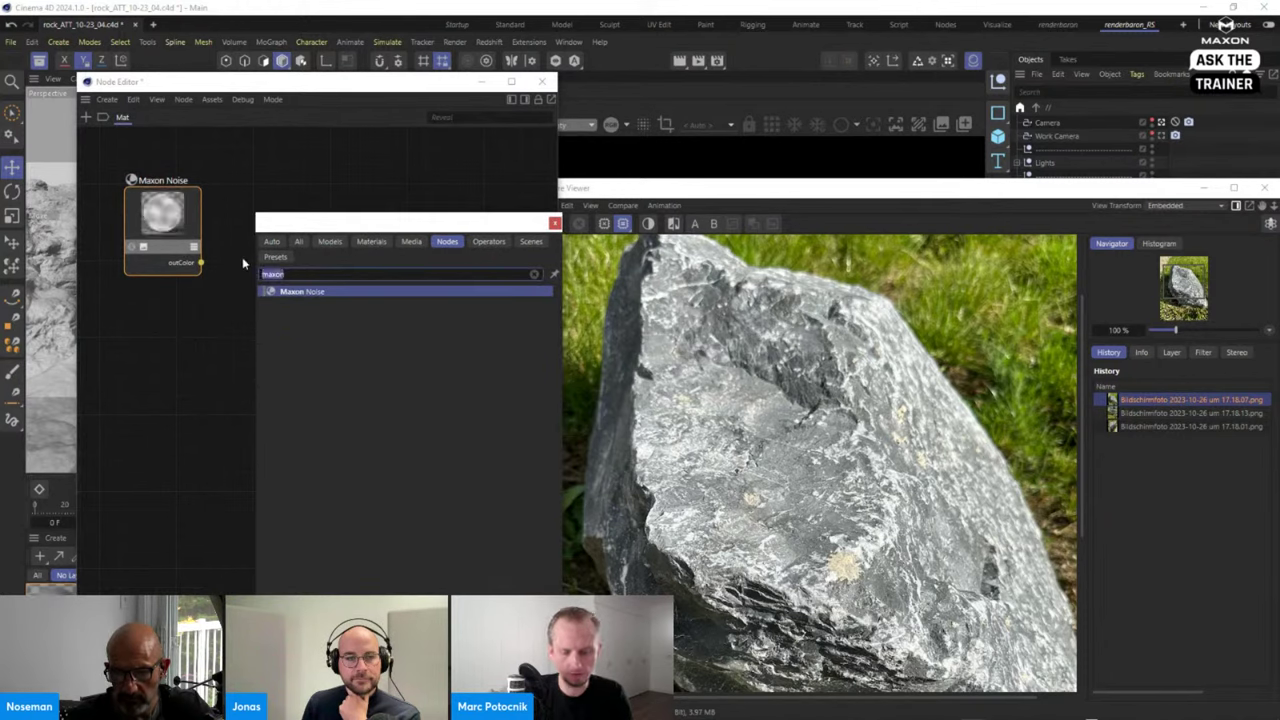
{"action": "type", "text": "ramp"}
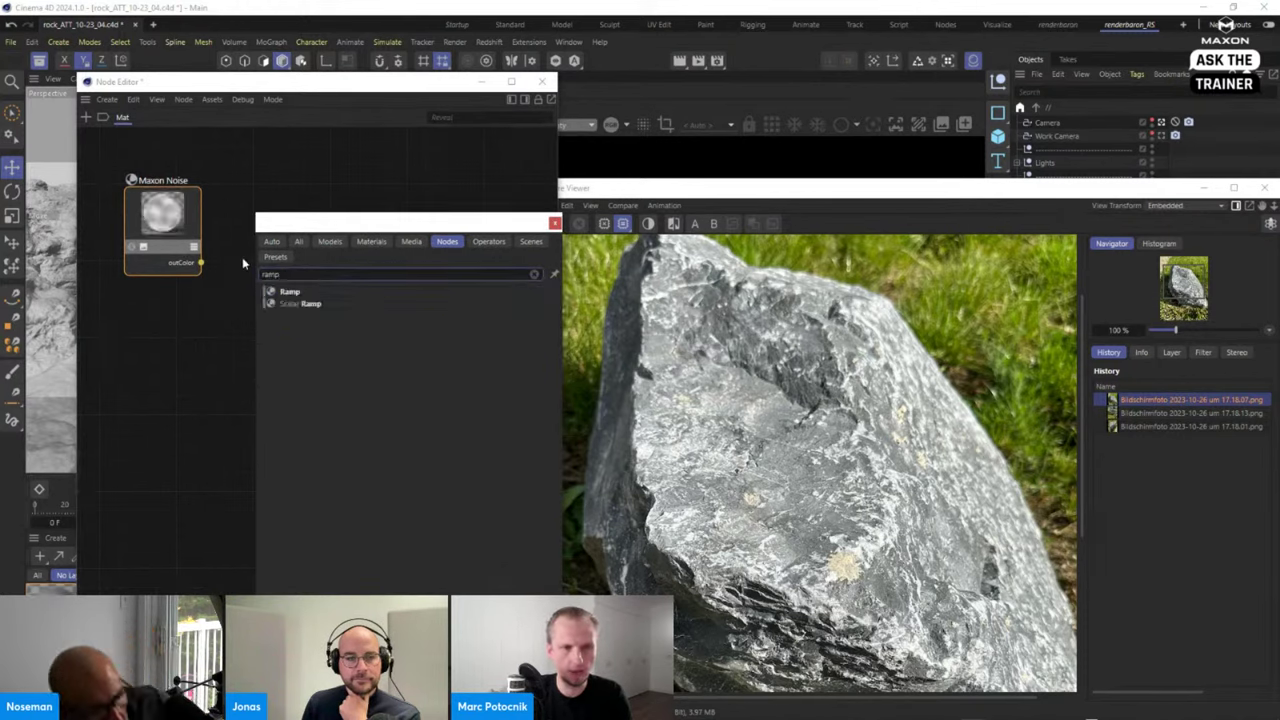
{"action": "left_click_drag", "start_coordinate": [334, 289], "coordinate": [208, 343]}
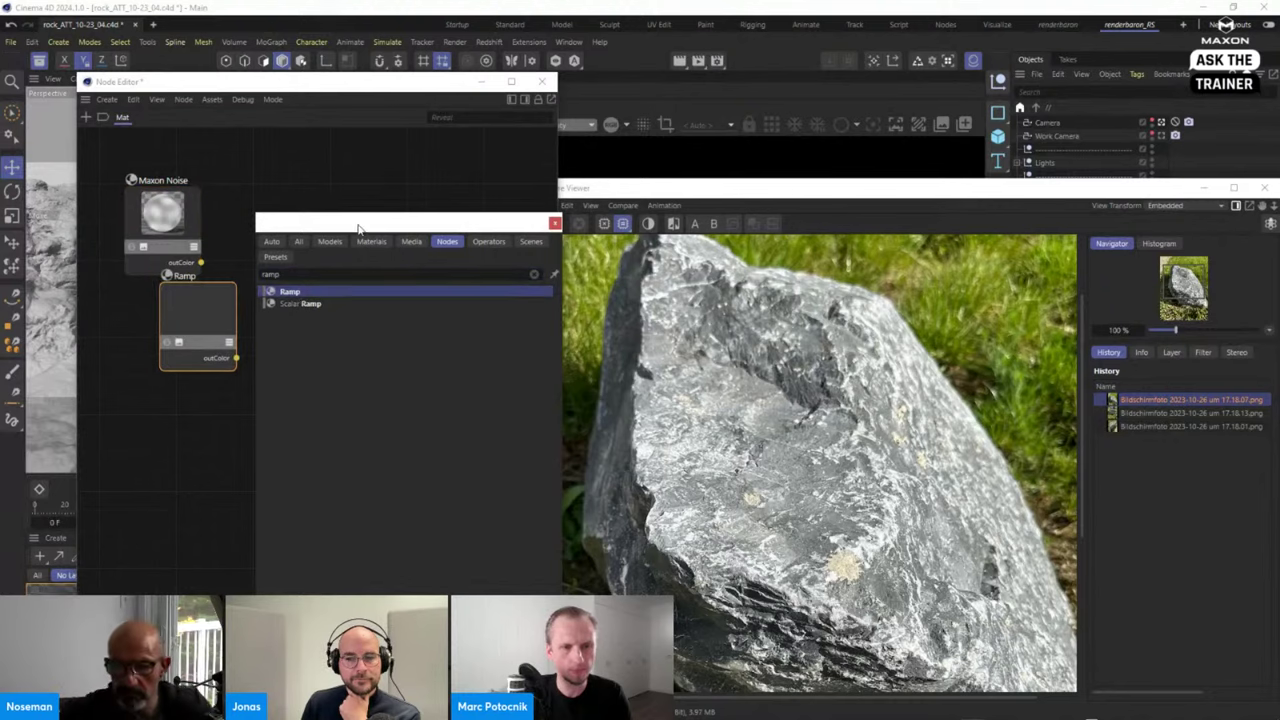
Add a Color Layer node and a float Mul node to the material and frame the whole graph.
{"action": "left_click_drag", "start_coordinate": [358, 228], "coordinate": [466, 238]}
{"action": "key", "text": "ctrl+a"}
{"action": "key", "text": "BackSpace"}
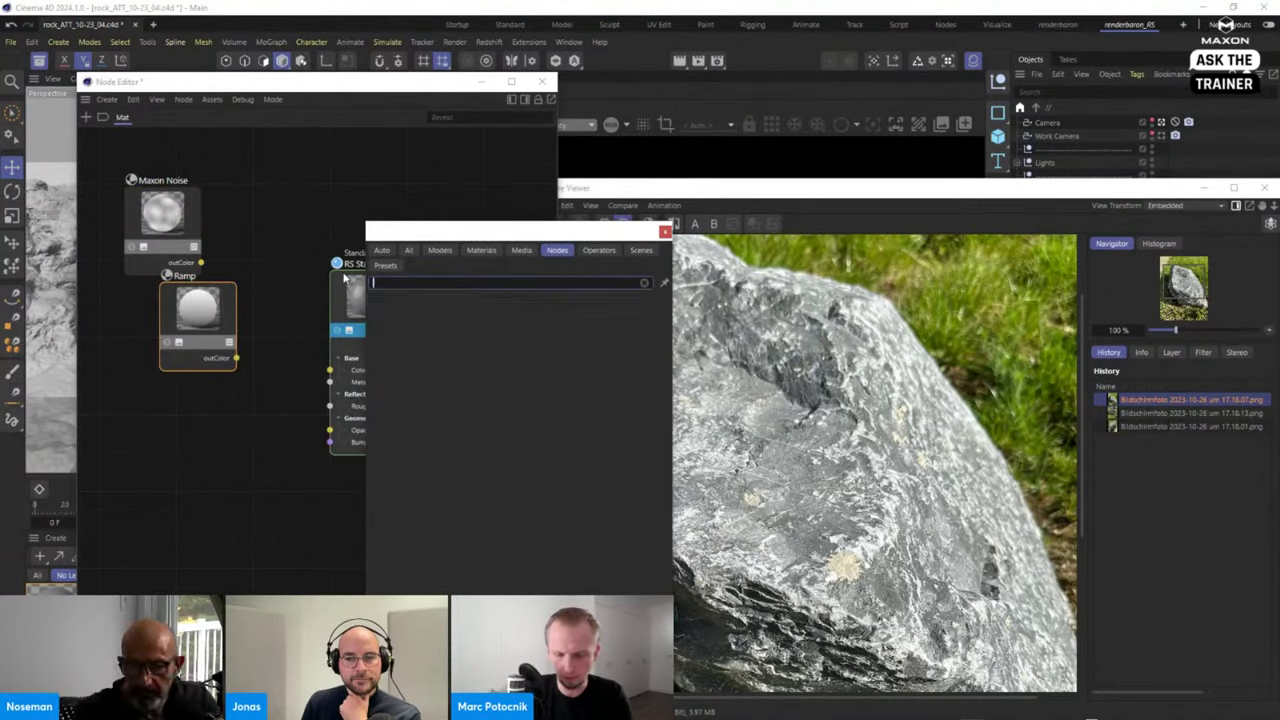
{"action": "type", "text": "layer"}
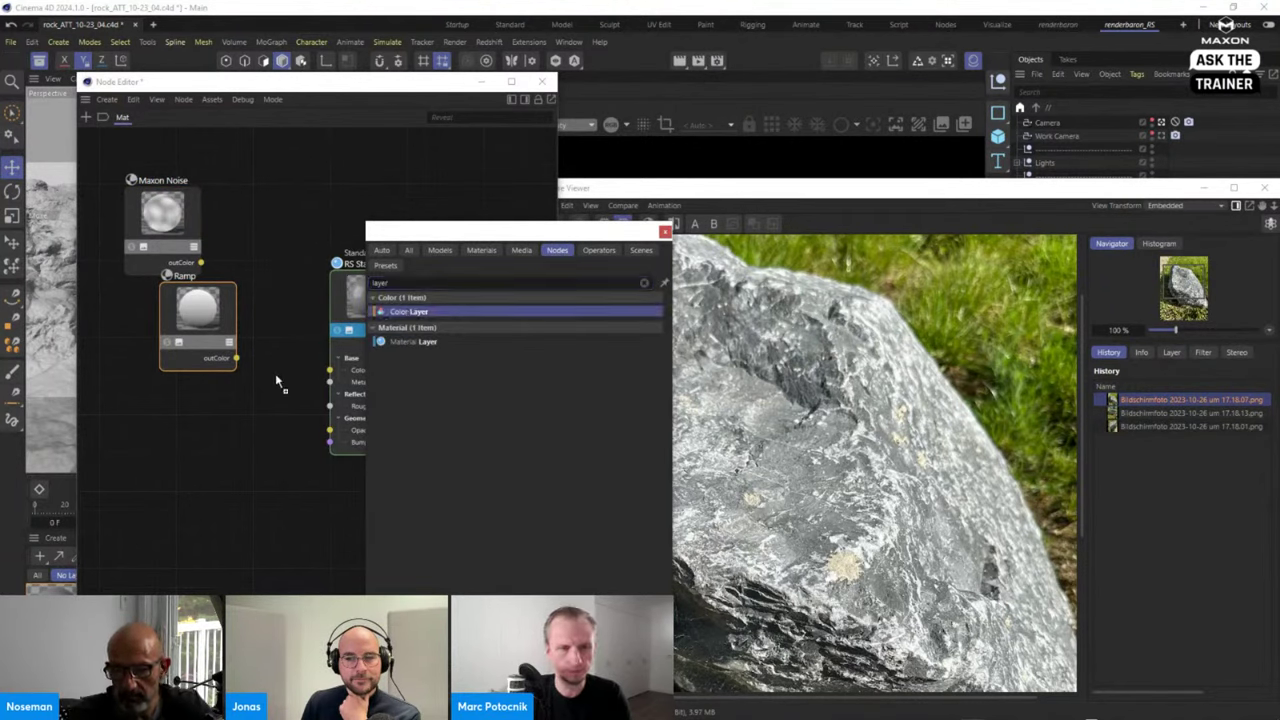
{"action": "key", "text": "Return"}
{"action": "left_click_drag", "start_coordinate": [470, 231], "coordinate": [724, 236]}
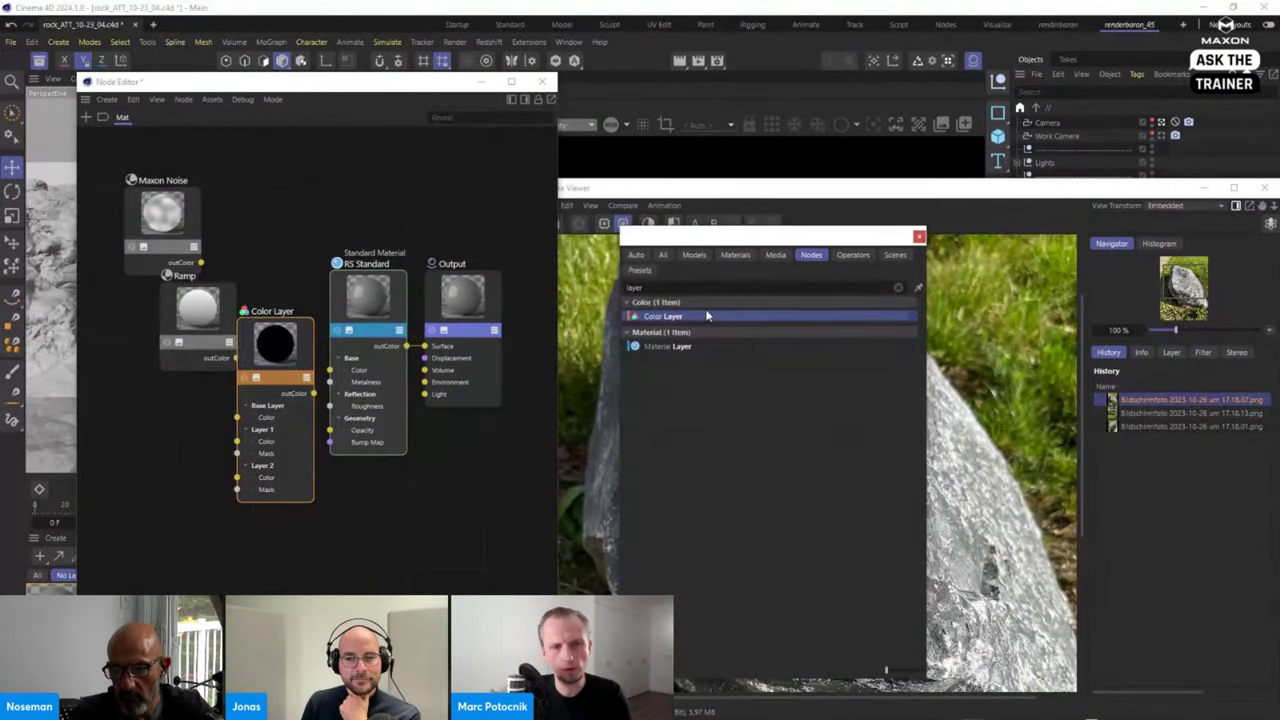
{"action": "double_click", "coordinate": [655, 288]}
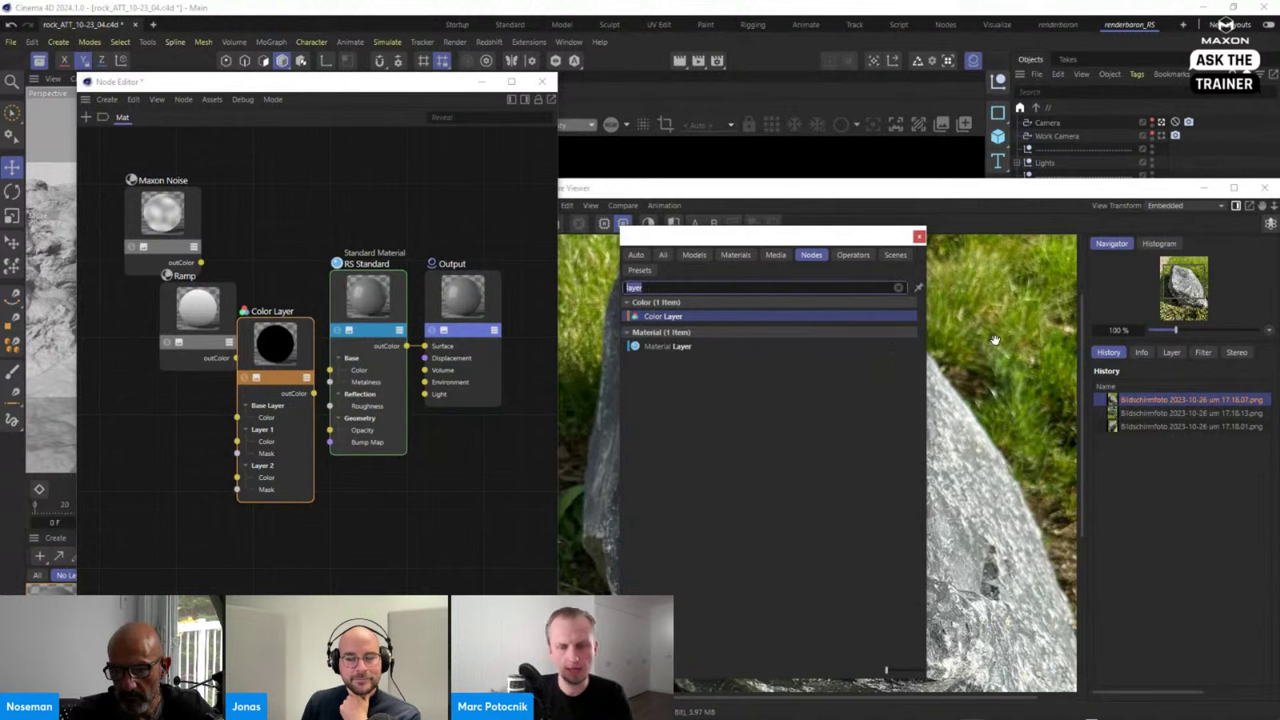
{"action": "type", "text": "mul"}
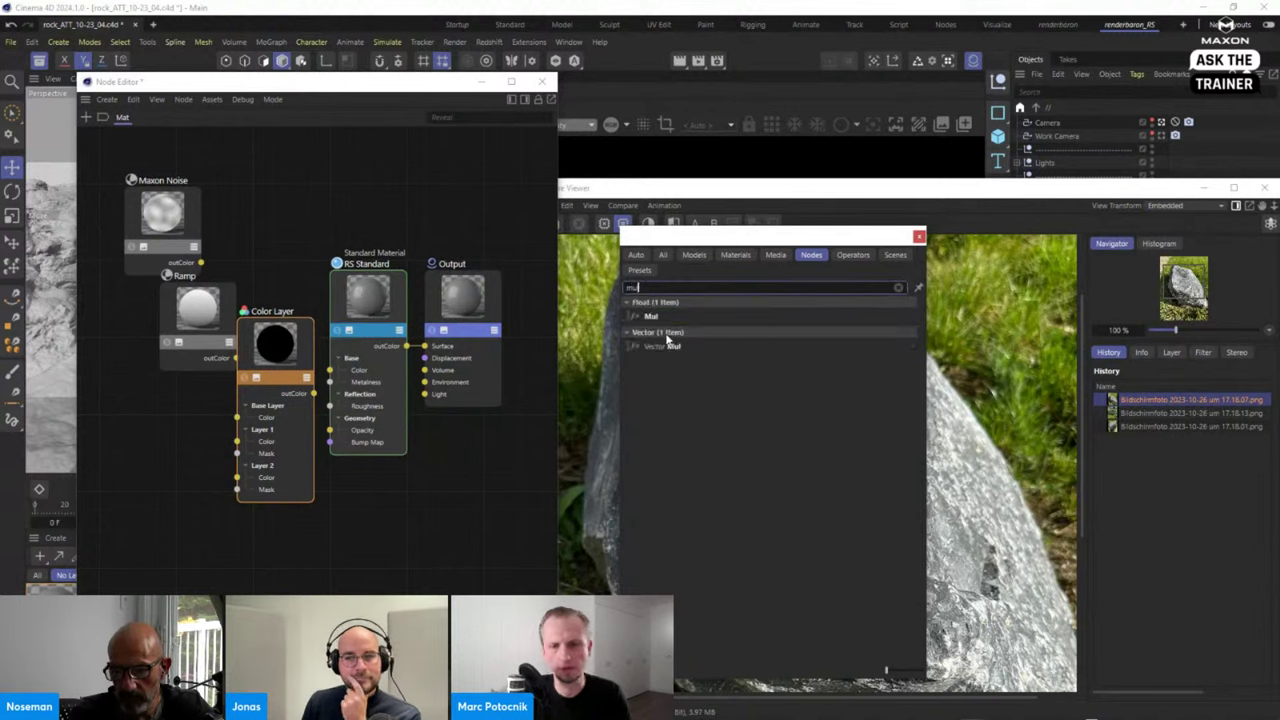
{"action": "left_click_drag", "start_coordinate": [651, 320], "coordinate": [171, 534]}
{"action": "left_click", "coordinate": [436, 545]}
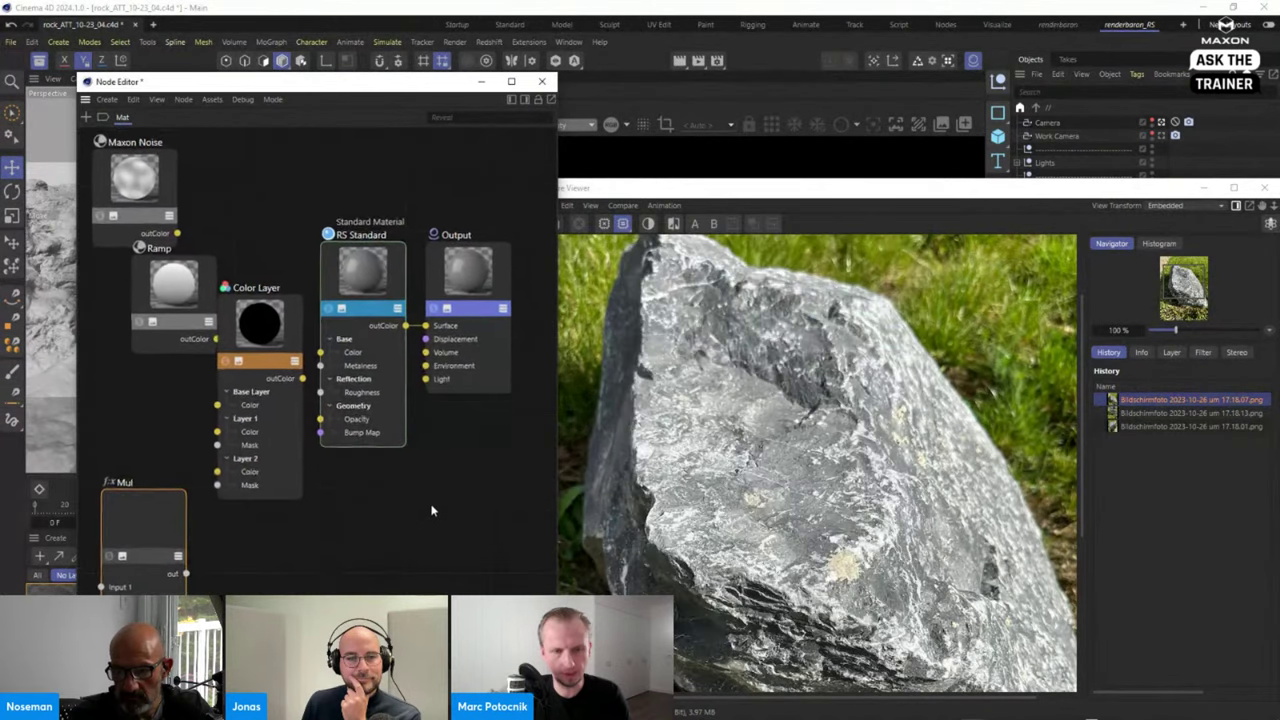
{"action": "key", "text": "h"}
Put the Picture Viewer away, move the Node Editor clear of the RenderView and start the interactive Redshift rendering.
{"action": "left_click", "coordinate": [779, 290]}
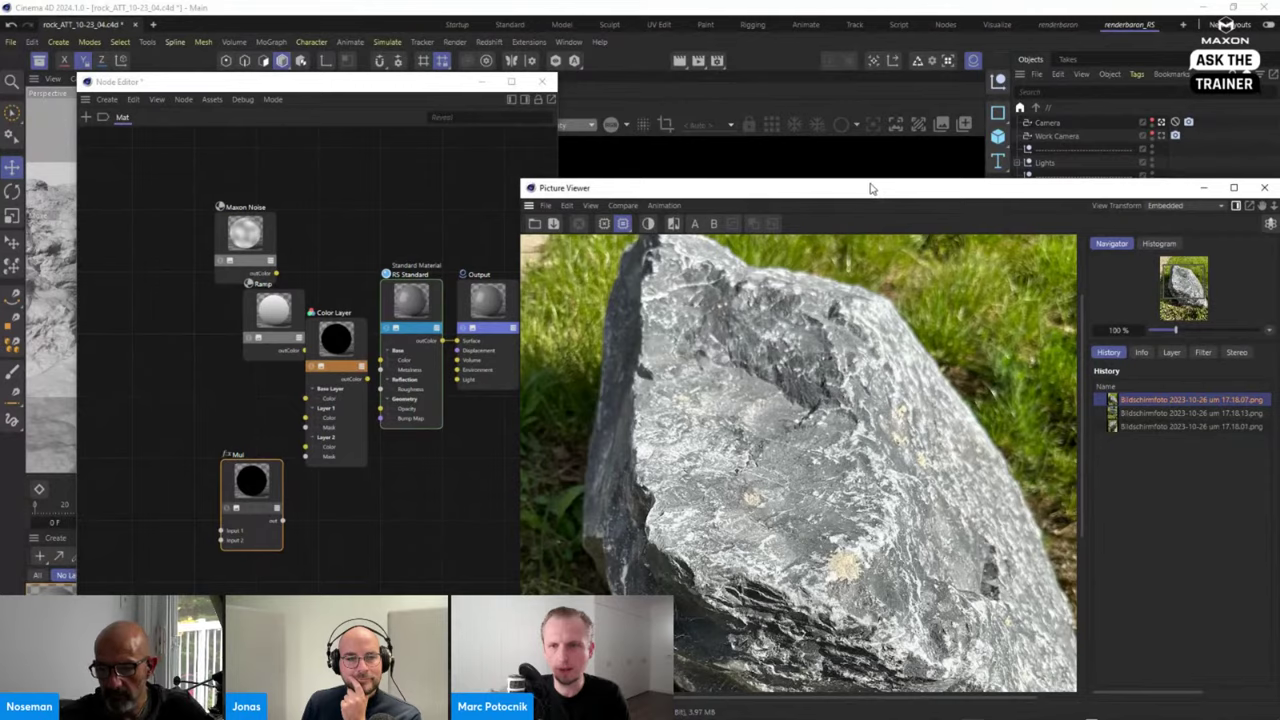
{"action": "left_click", "coordinate": [308, 84]}
{"action": "left_click_drag", "start_coordinate": [308, 84], "coordinate": [340, 189]}
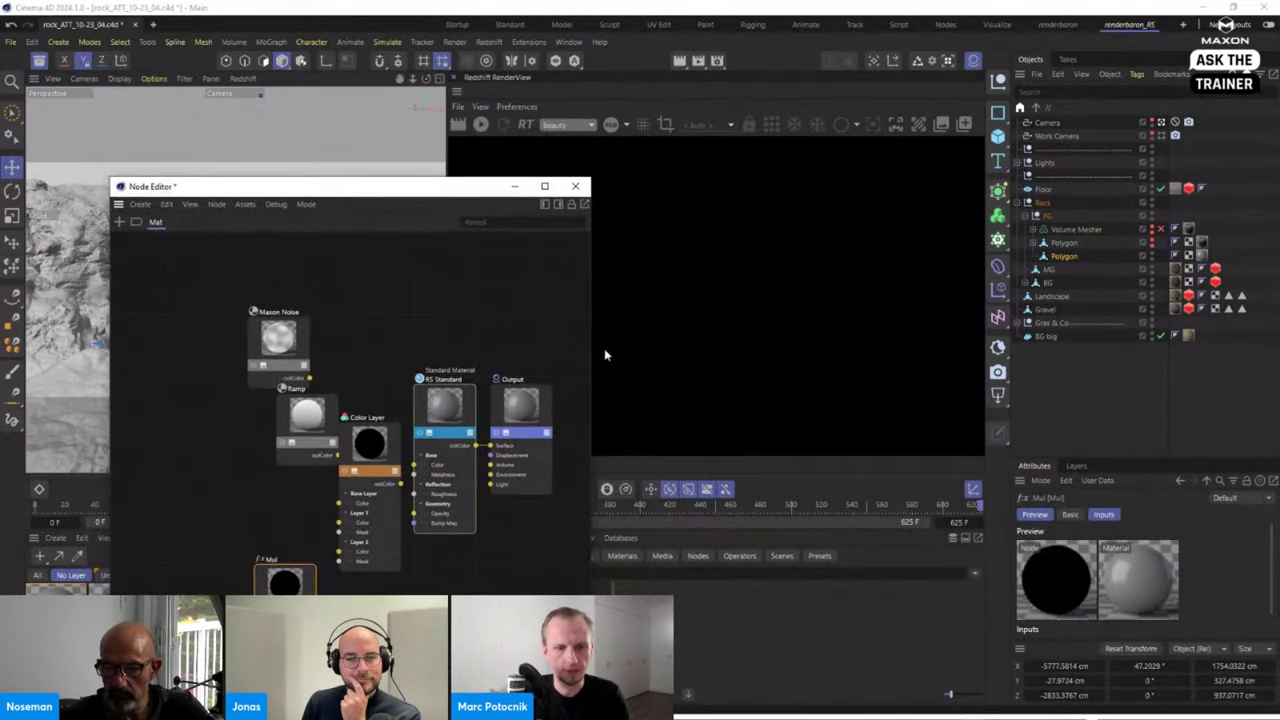
{"action": "left_click_drag", "start_coordinate": [437, 187], "coordinate": [430, 413]}
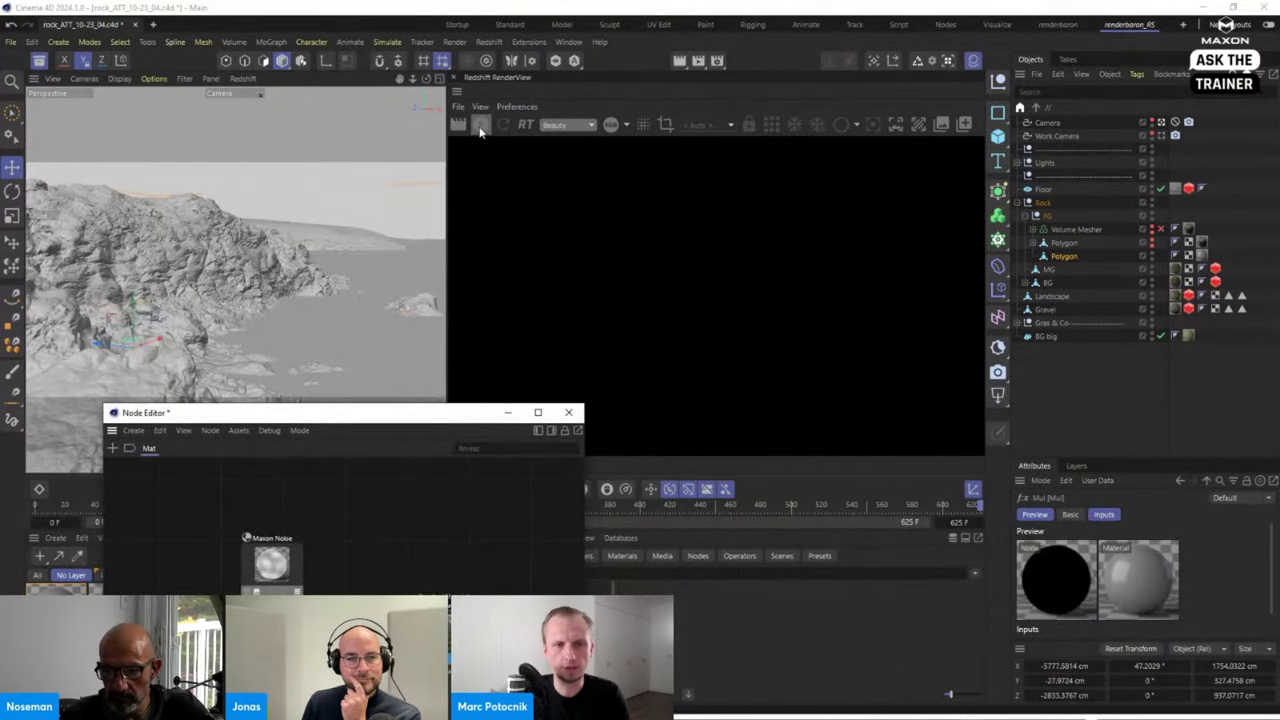
{"action": "left_click", "coordinate": [480, 127]}
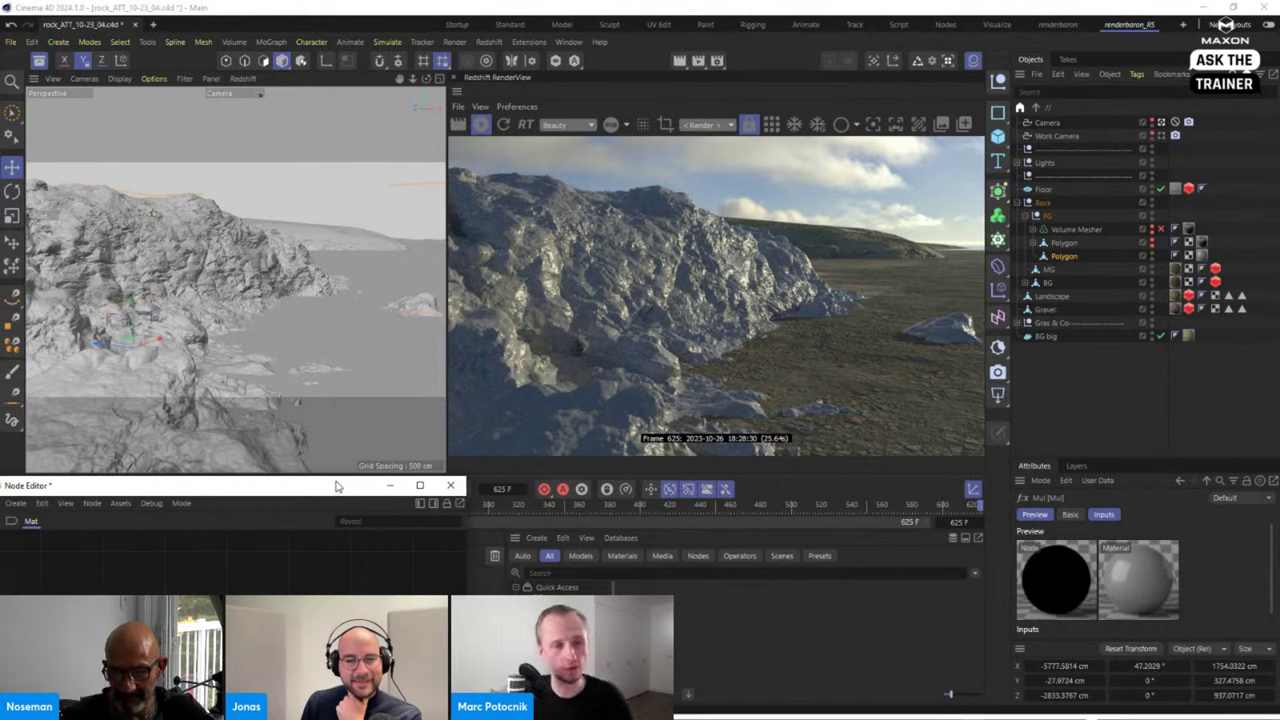
Switch the scene view to the Work Camera, move it closer to the rock and keep the Node Editor clear of the render.
{"action": "left_click_drag", "start_coordinate": [314, 496], "coordinate": [357, 506]}
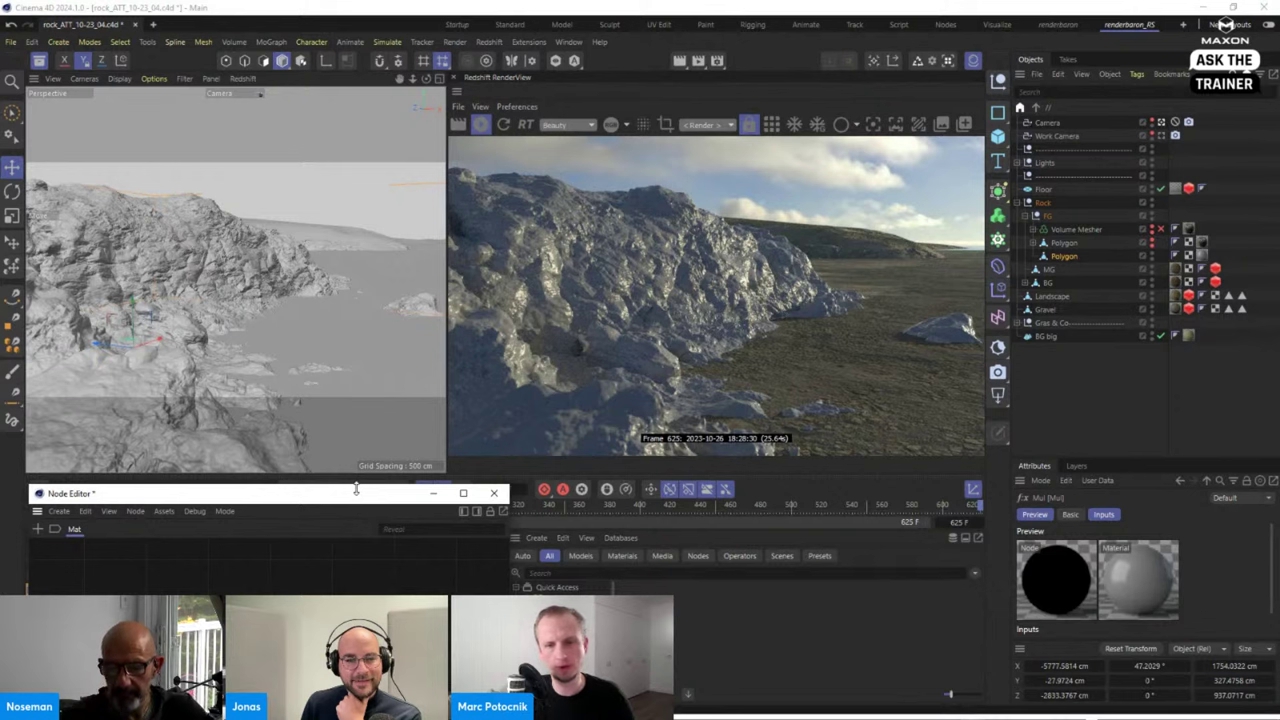
{"action": "left_click_drag", "start_coordinate": [358, 503], "coordinate": [346, 102]}
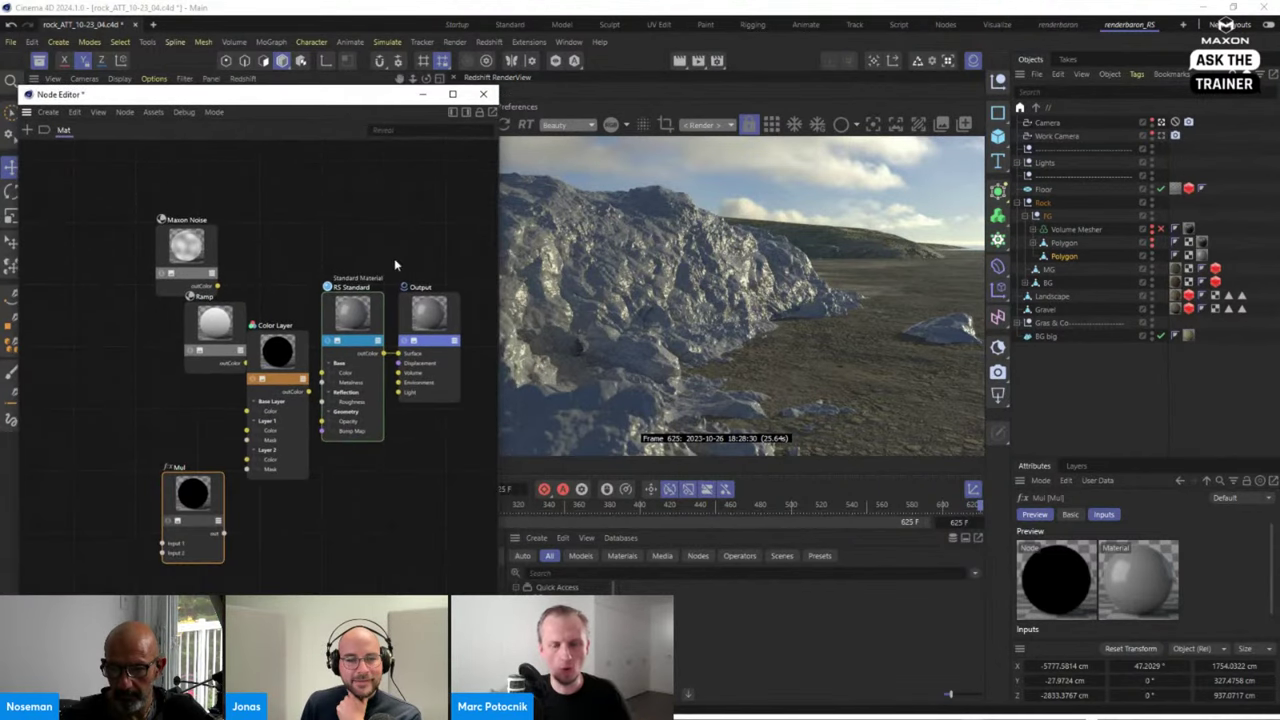
{"action": "left_click", "coordinate": [1163, 145]}
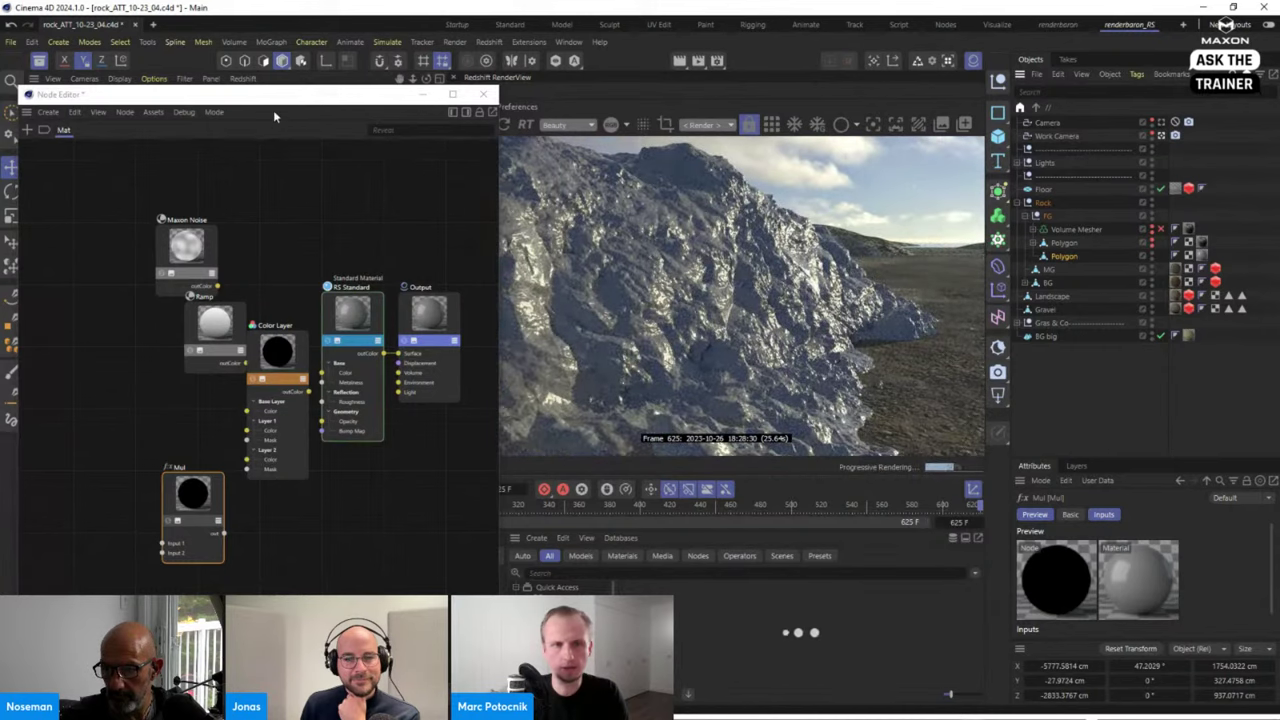
{"action": "left_click_drag", "start_coordinate": [284, 100], "coordinate": [320, 389]}
{"action": "left_click_drag", "start_coordinate": [452, 362], "coordinate": [464, 352], "text": "alt"}
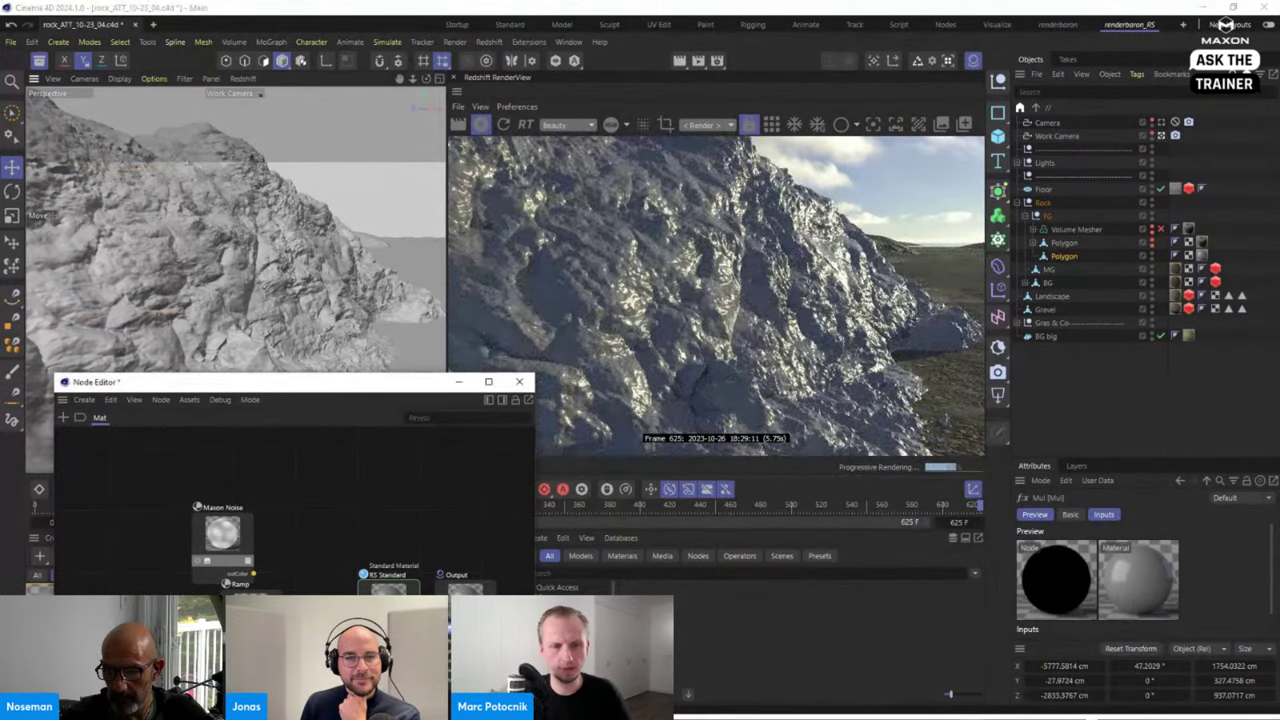
{"action": "left_click_drag", "start_coordinate": [346, 389], "coordinate": [345, 247]}
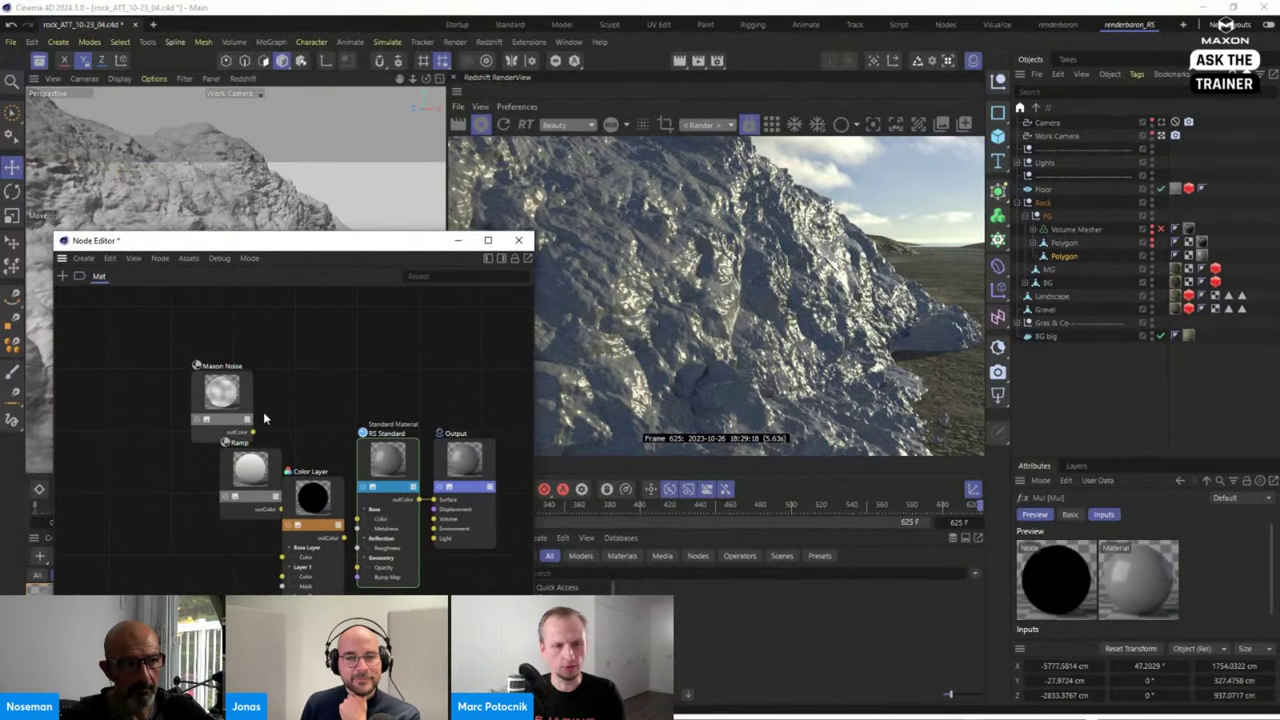
Arrange the nodes with Mul, Maxon Noise and Color Layer in a row before RS Standard and the Ramp above them.
{"action": "left_click_drag", "start_coordinate": [167, 375], "coordinate": [240, 417]}
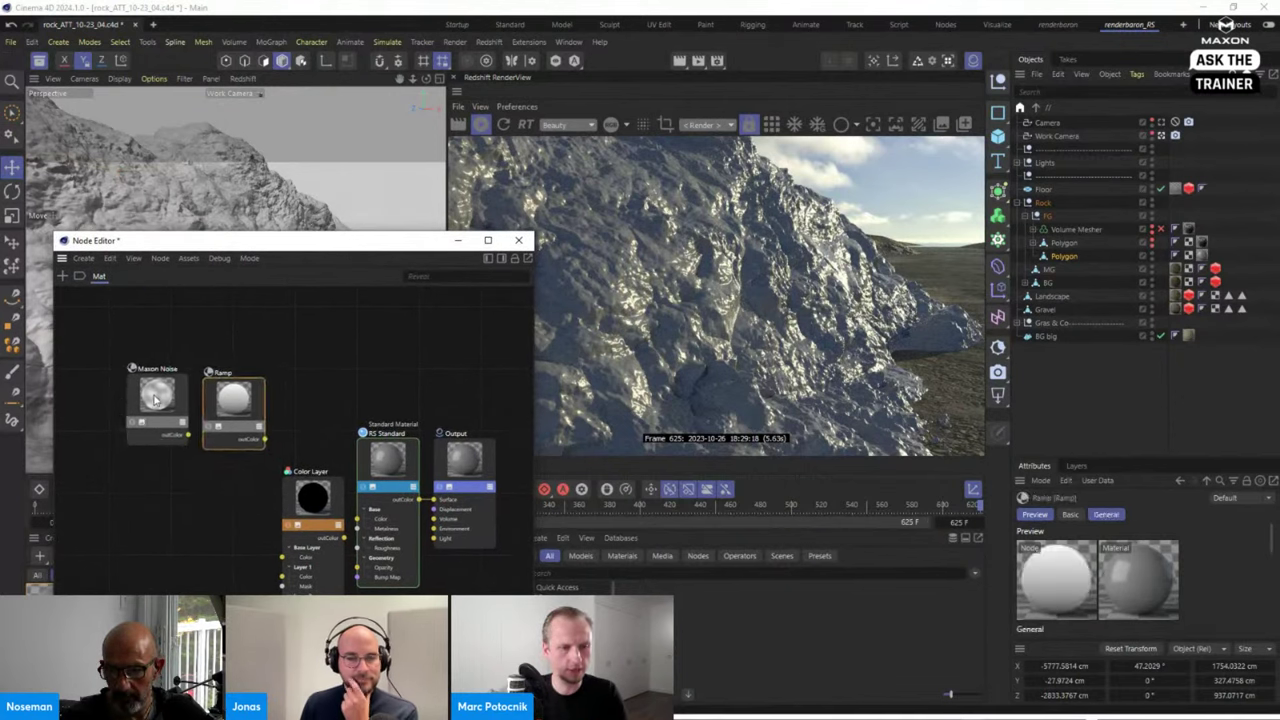
{"action": "left_click_drag", "start_coordinate": [157, 400], "coordinate": [126, 410]}
{"action": "left_click_drag", "start_coordinate": [308, 515], "coordinate": [212, 515]}
{"action": "left_click_drag", "start_coordinate": [233, 410], "coordinate": [325, 338]}
{"action": "left_click_drag", "start_coordinate": [227, 530], "coordinate": [225, 441]}
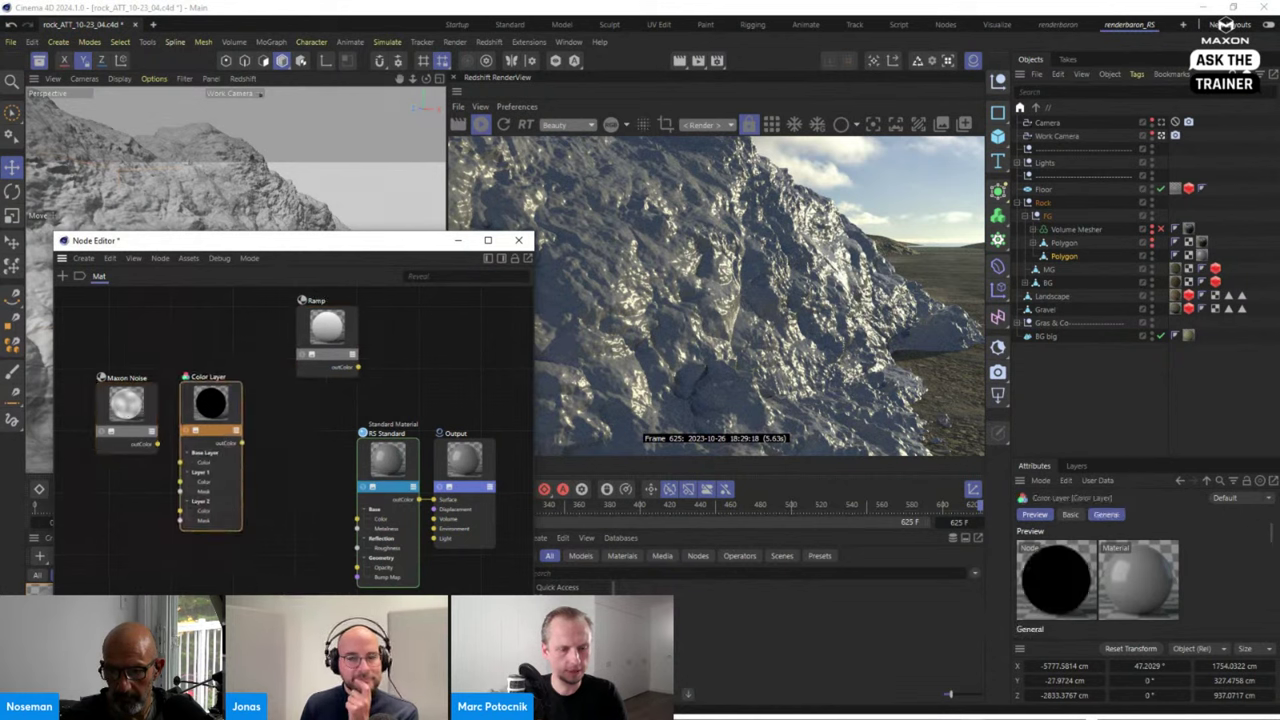
{"action": "left_click", "coordinate": [206, 588]}
{"action": "key", "text": "Return"}
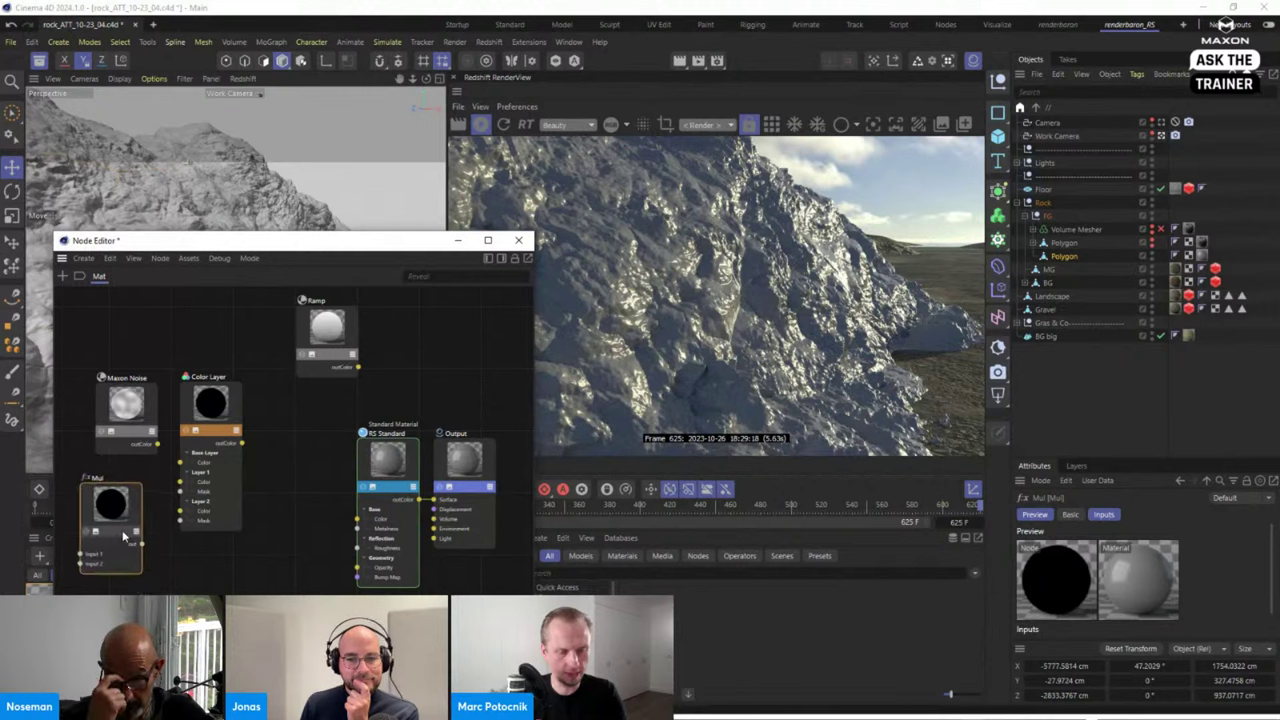
{"action": "middle_click_drag", "start_coordinate": [204, 547], "coordinate": [304, 543]}
{"action": "left_click_drag", "start_coordinate": [216, 512], "coordinate": [132, 417]}
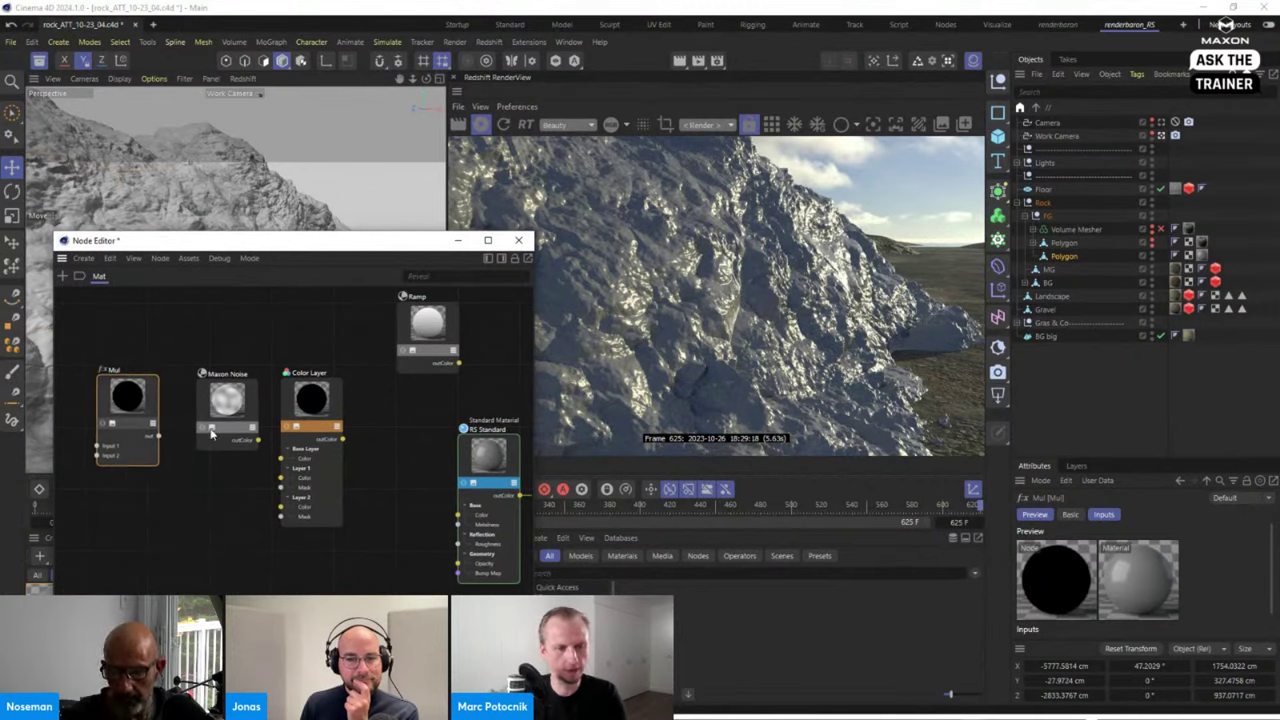
{"action": "key", "text": "h"}
{"action": "left_click_drag", "start_coordinate": [374, 370], "coordinate": [324, 336]}
Feed Maxon Noise through the Color Layer's base layer into RS Standard's Color, and disable the Color Layer's Layer 1 and Layer 2.
{"action": "left_click", "coordinate": [265, 428]}
{"action": "left_click_drag", "start_coordinate": [291, 461], "coordinate": [397, 530]}
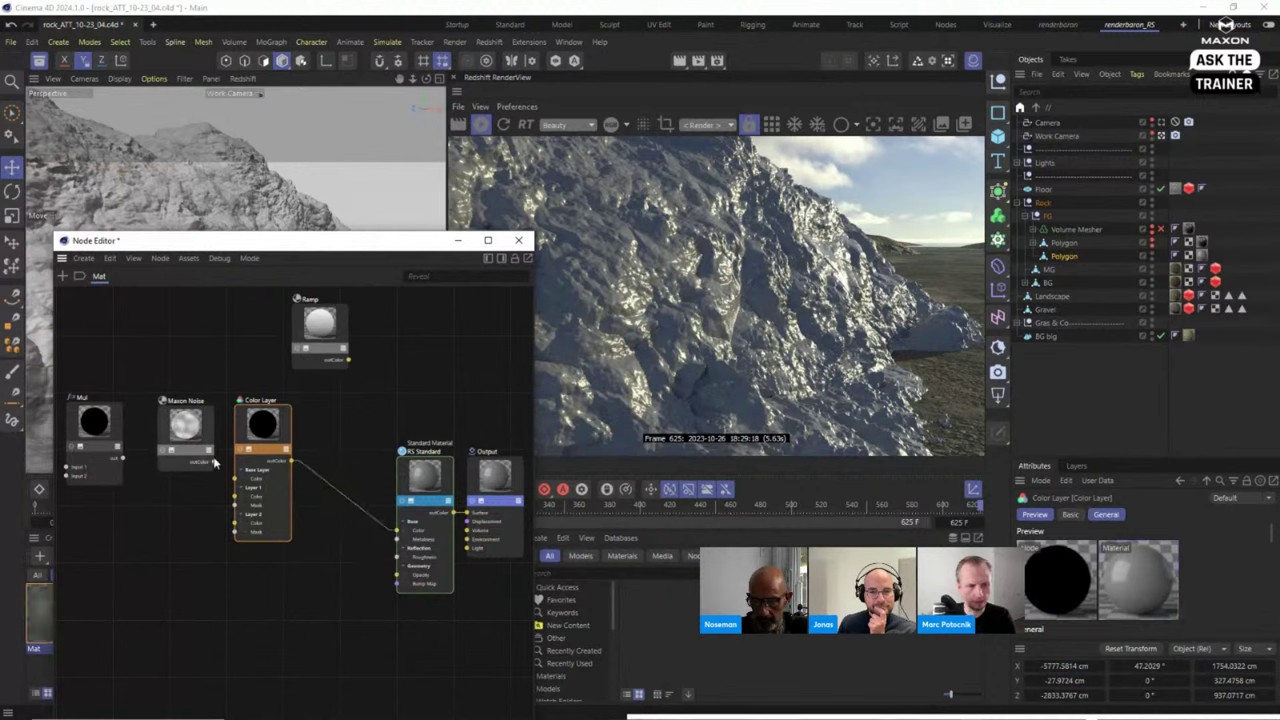
{"action": "left_click_drag", "start_coordinate": [212, 462], "coordinate": [233, 486]}
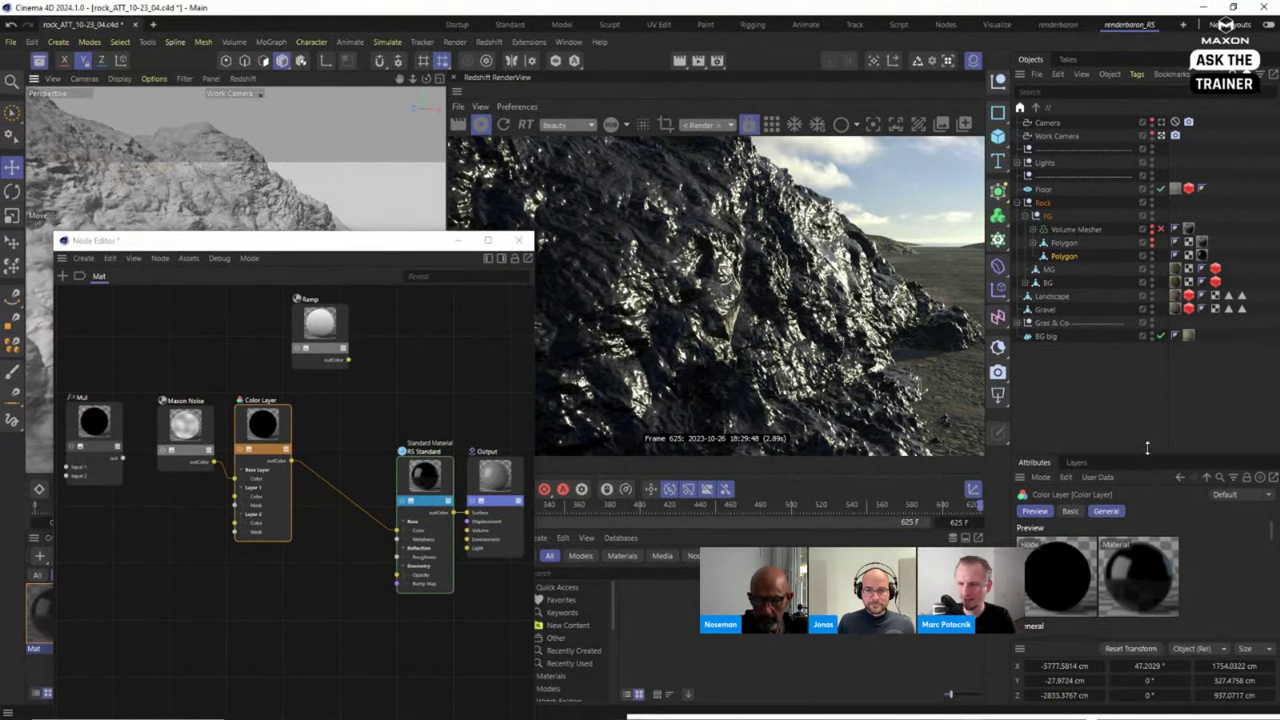
{"action": "left_click_drag", "start_coordinate": [1150, 458], "coordinate": [1150, 292]}
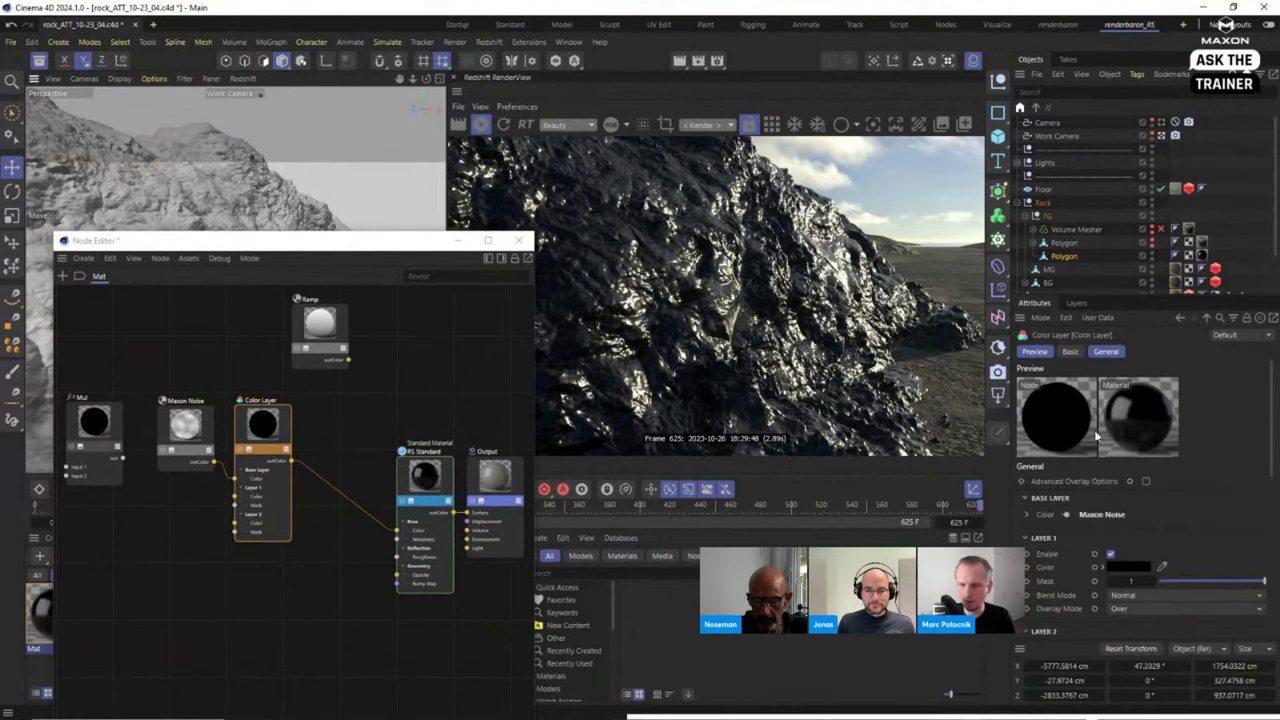
{"action": "left_click", "coordinate": [1110, 555]}
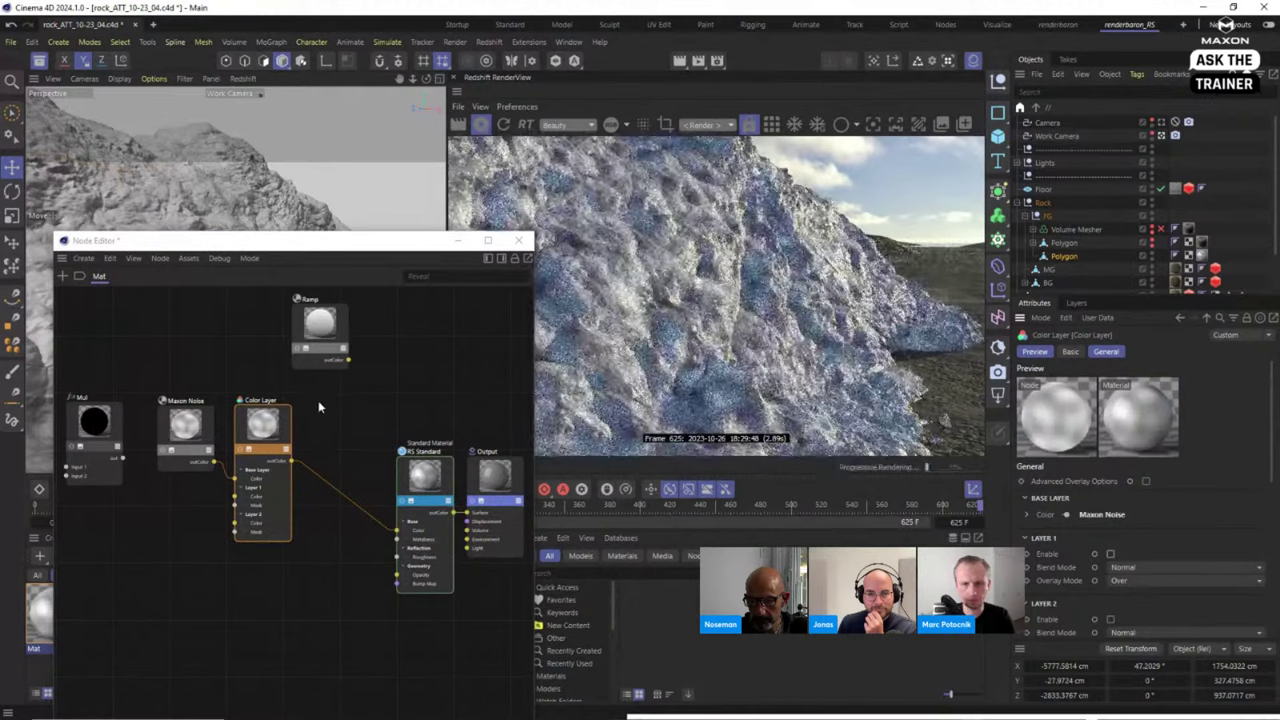
Pull the Work Camera back slightly from the rock and solo the Maxon Noise node in the render.
{"action": "left_click_drag", "start_coordinate": [377, 248], "coordinate": [402, 405]}
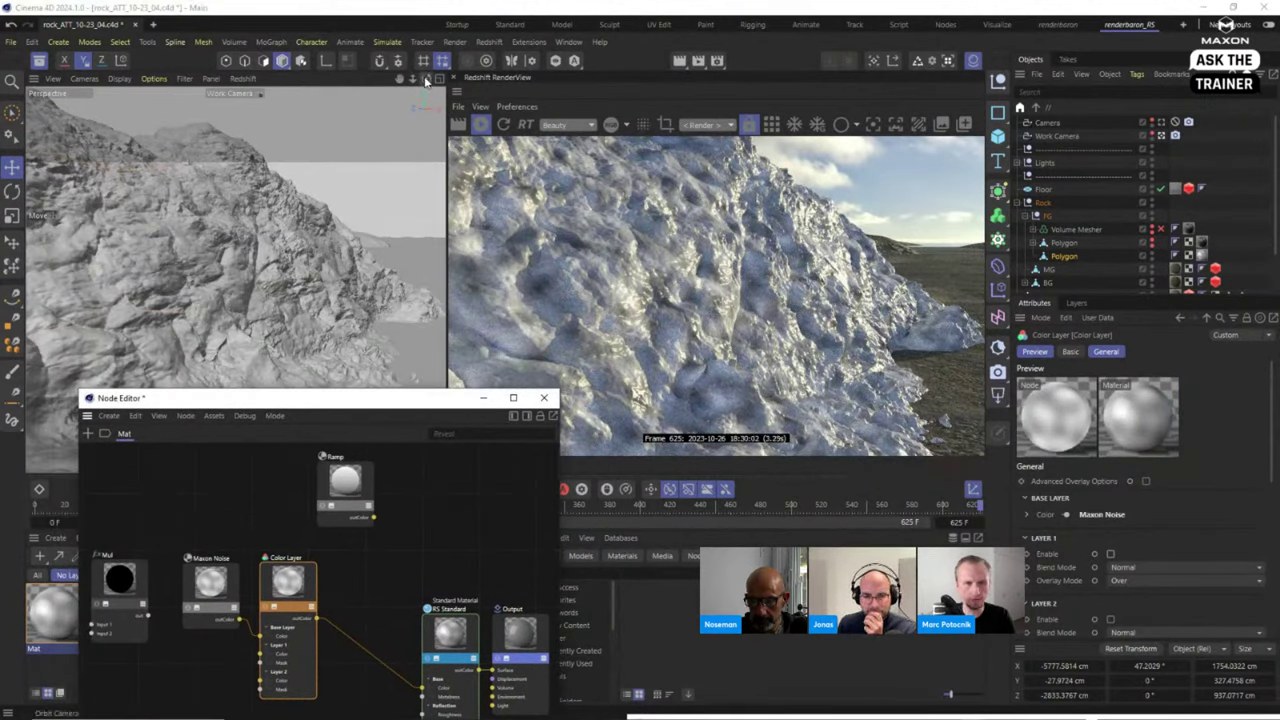
{"action": "left_click_drag", "start_coordinate": [413, 78], "coordinate": [371, 290]}
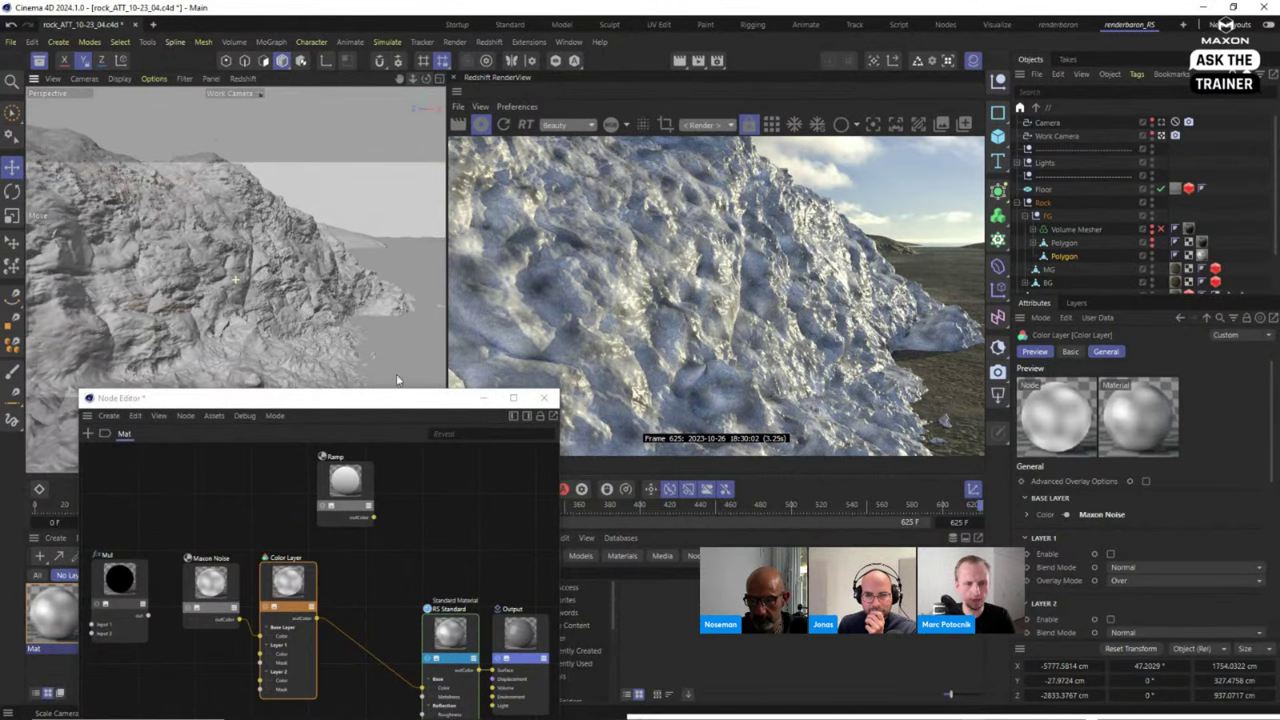
{"action": "left_click_drag", "start_coordinate": [363, 397], "coordinate": [228, 317]}
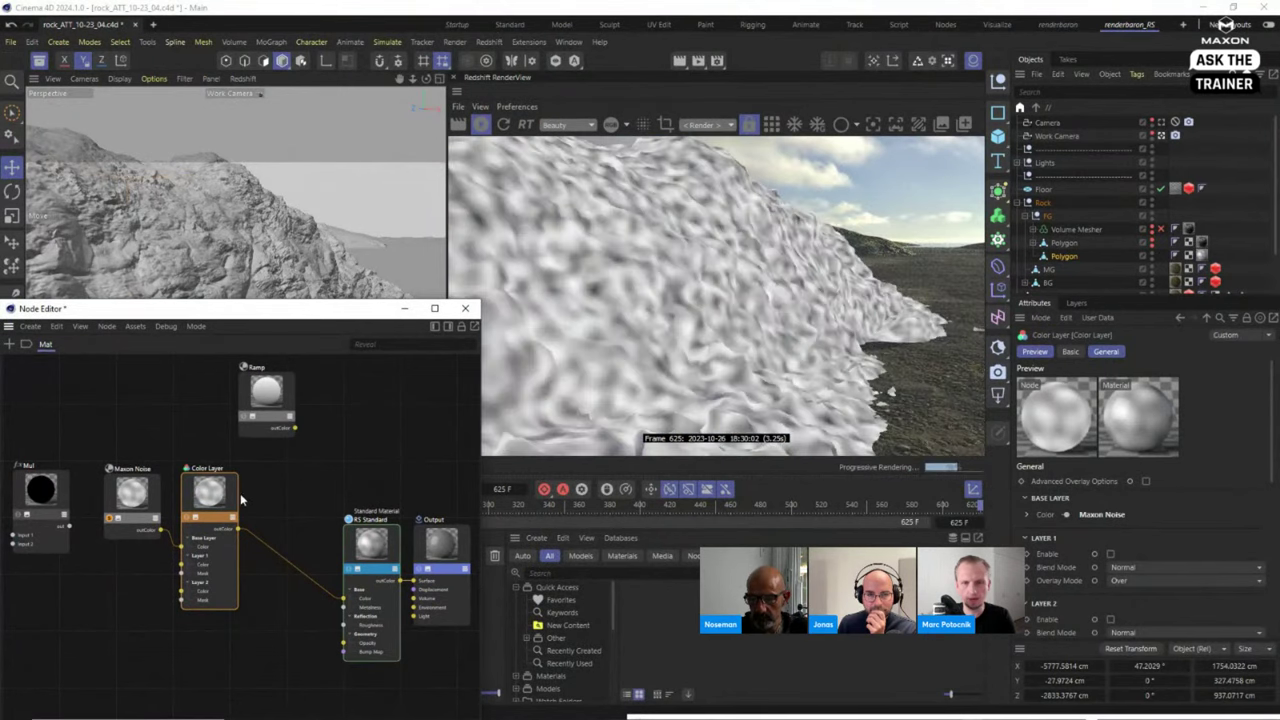
Set the Maxon Noise node's noise type to Displaced Voronoi.
{"action": "scroll", "coordinate": [240, 465], "scroll_direction": "down", "scroll_amount": 3}
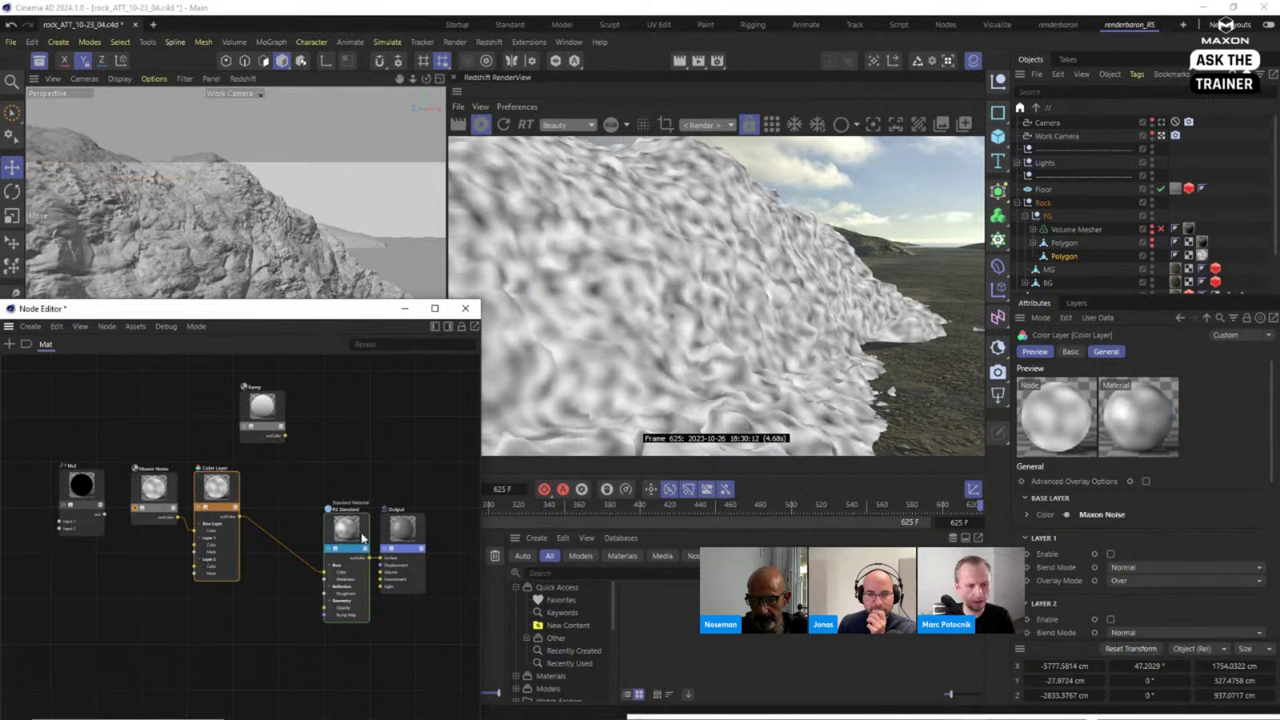
{"action": "left_click_drag", "start_coordinate": [141, 483], "coordinate": [136, 482]}
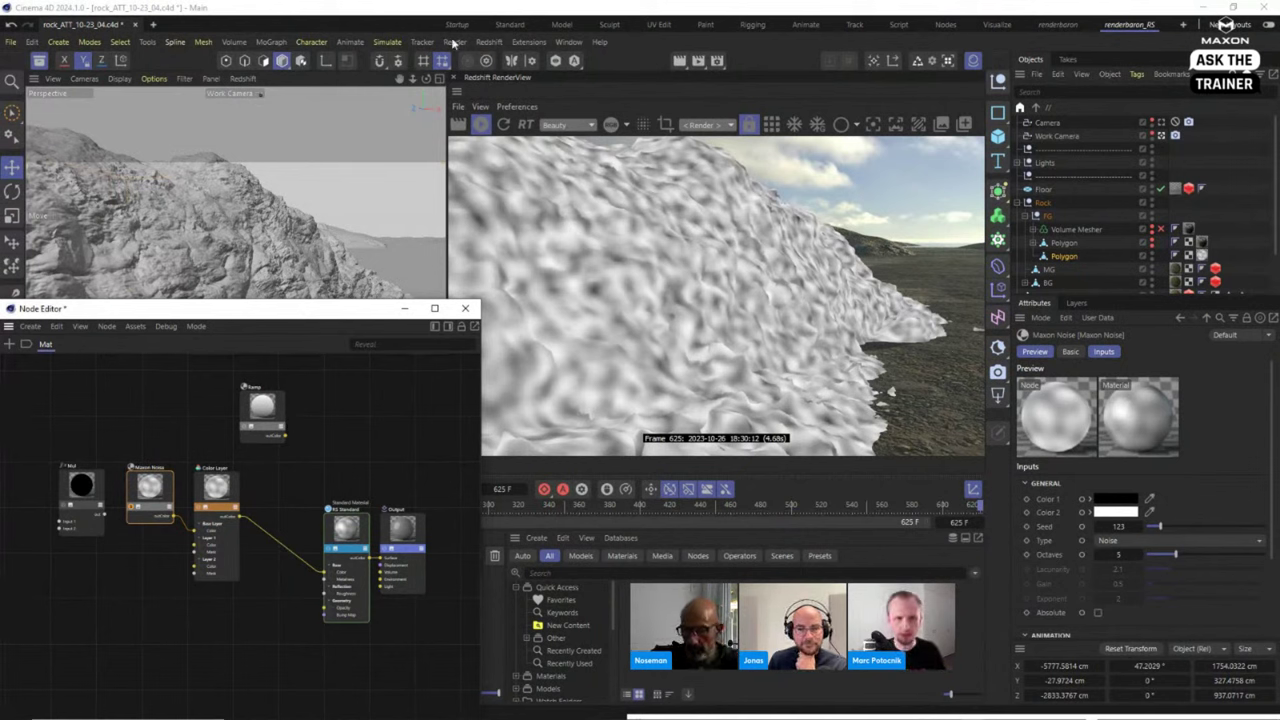
{"action": "left_click_drag", "start_coordinate": [330, 220], "coordinate": [355, 397], "text": "alt"}
{"action": "left_click", "coordinate": [348, 326]}
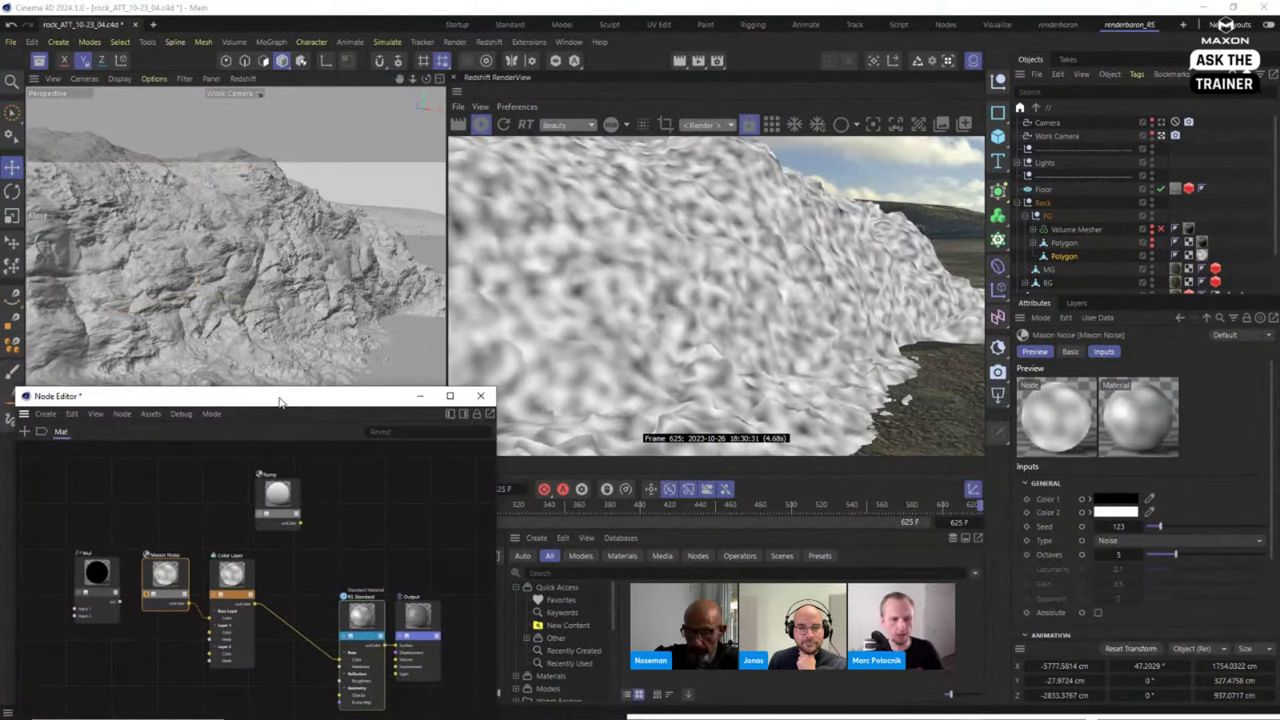
{"action": "left_click_drag", "start_coordinate": [280, 401], "coordinate": [280, 371]}
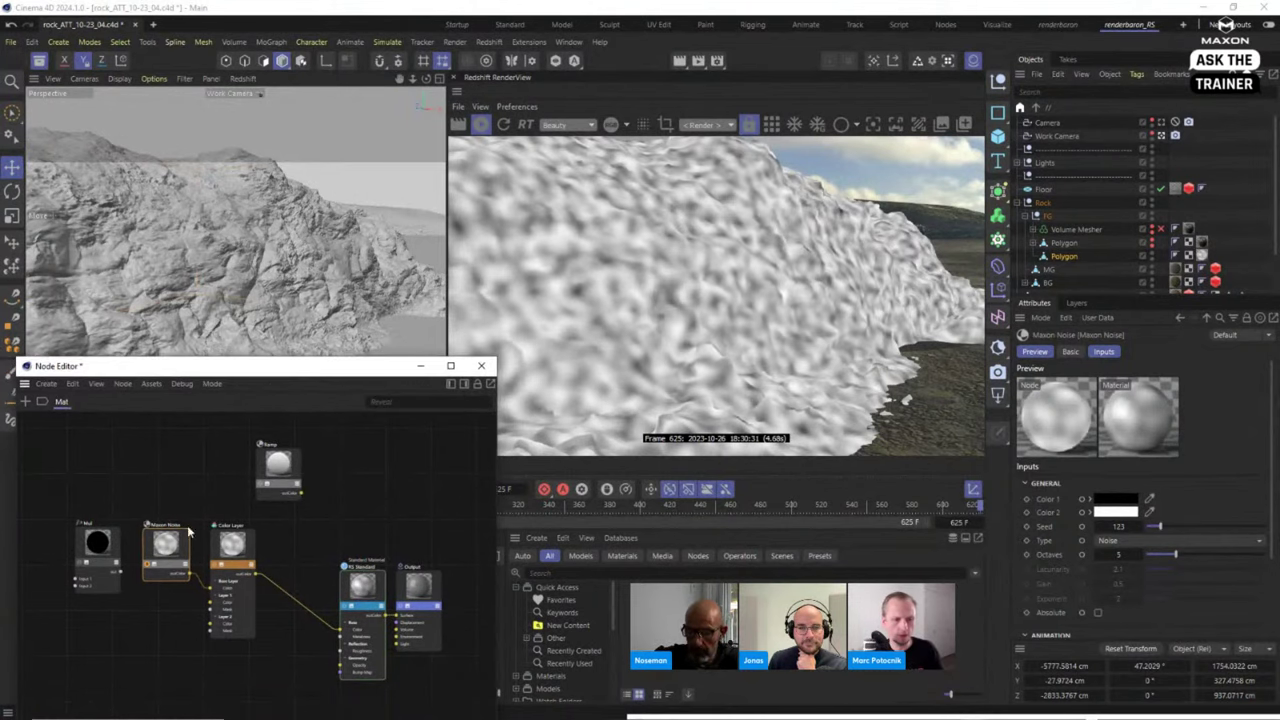
{"action": "left_click", "coordinate": [1140, 541]}
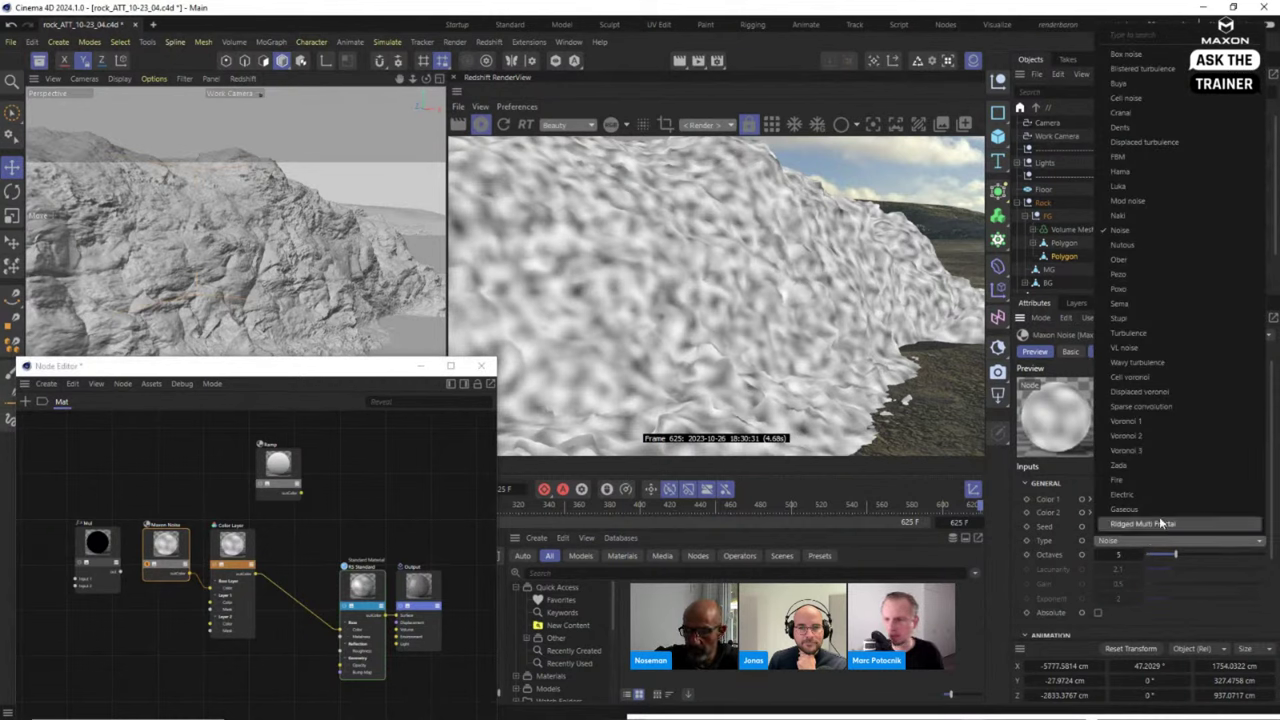
{"action": "left_click", "coordinate": [1146, 393]}
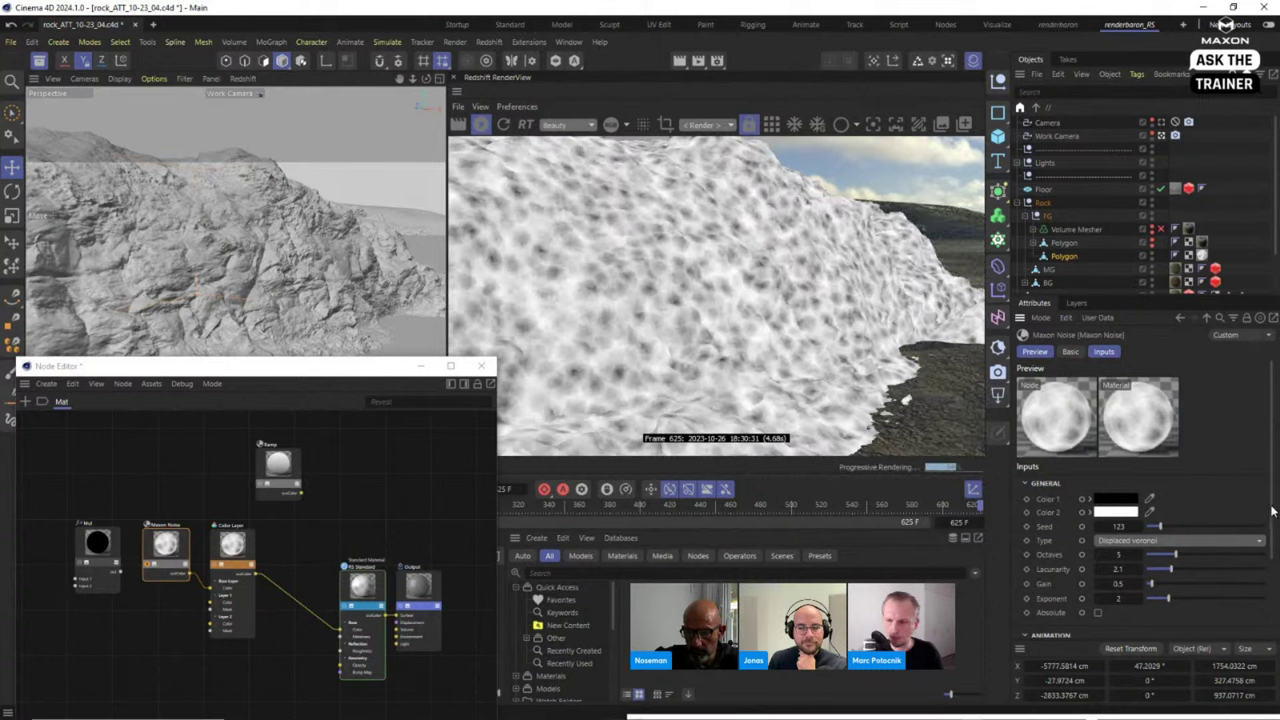
Expand the Maxon Noise's input settings and set the noise source to World.
{"action": "scroll", "coordinate": [1272, 511], "scroll_direction": "down", "scroll_amount": 3}
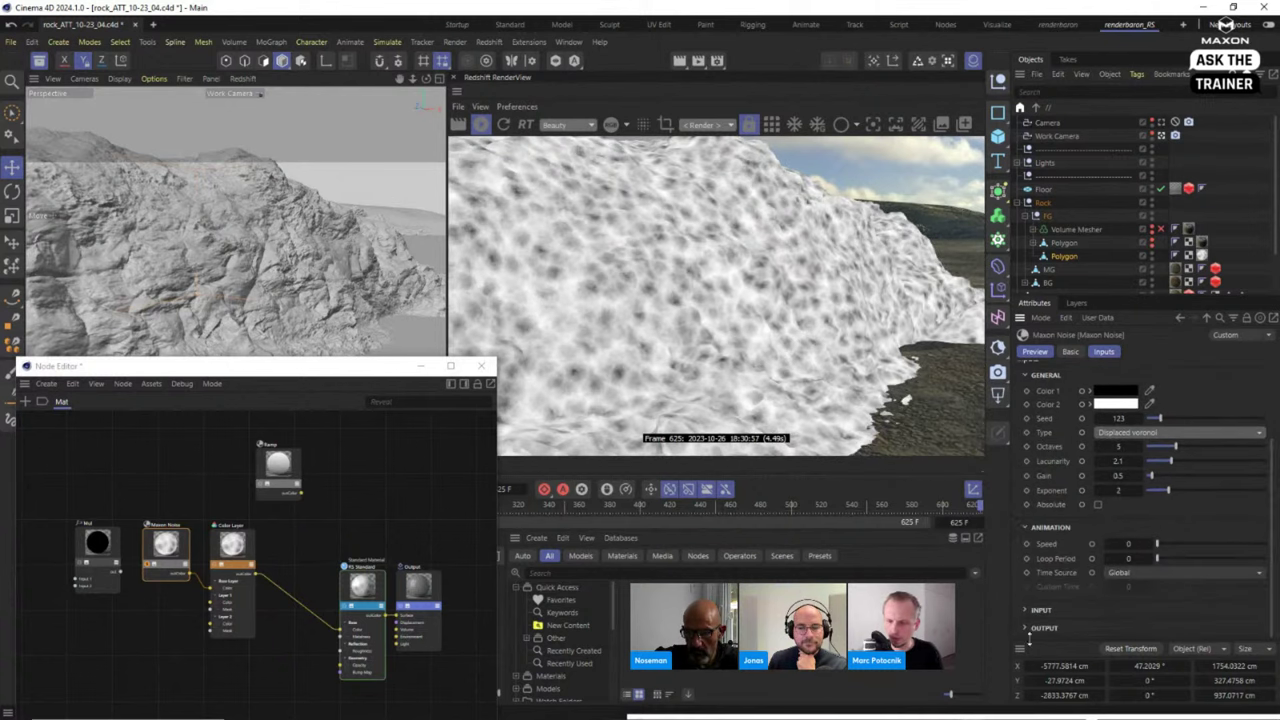
{"action": "left_click", "coordinate": [1027, 609]}
{"action": "scroll", "coordinate": [1273, 551], "scroll_direction": "down", "scroll_amount": 1}
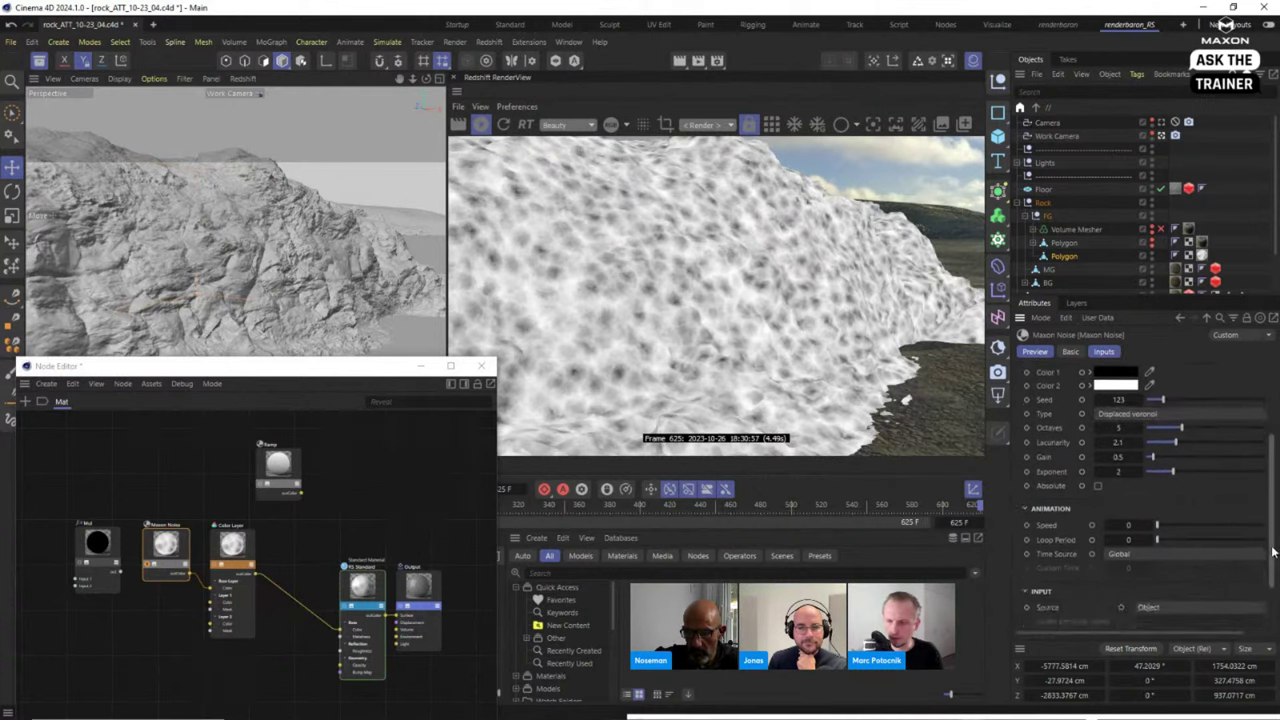
{"action": "scroll", "coordinate": [1273, 551], "scroll_direction": "down", "scroll_amount": 2}
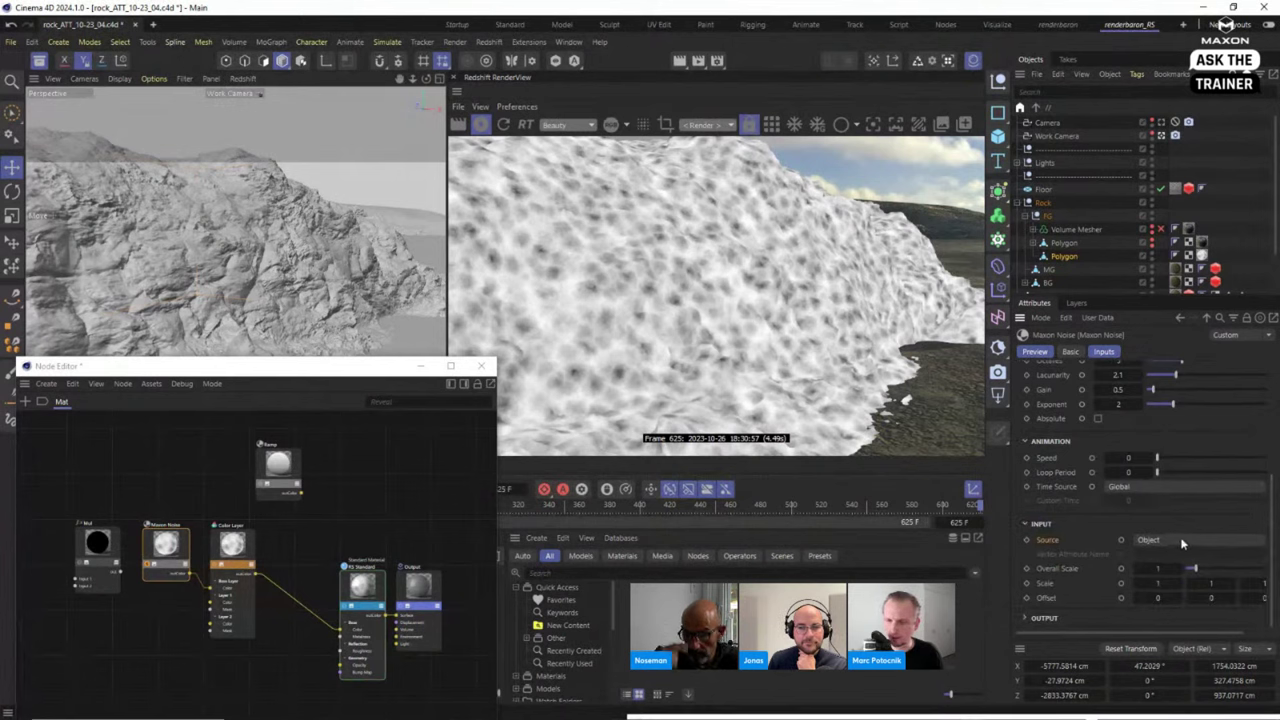
{"action": "left_click", "coordinate": [1147, 540]}
{"action": "left_click", "coordinate": [1165, 586]}
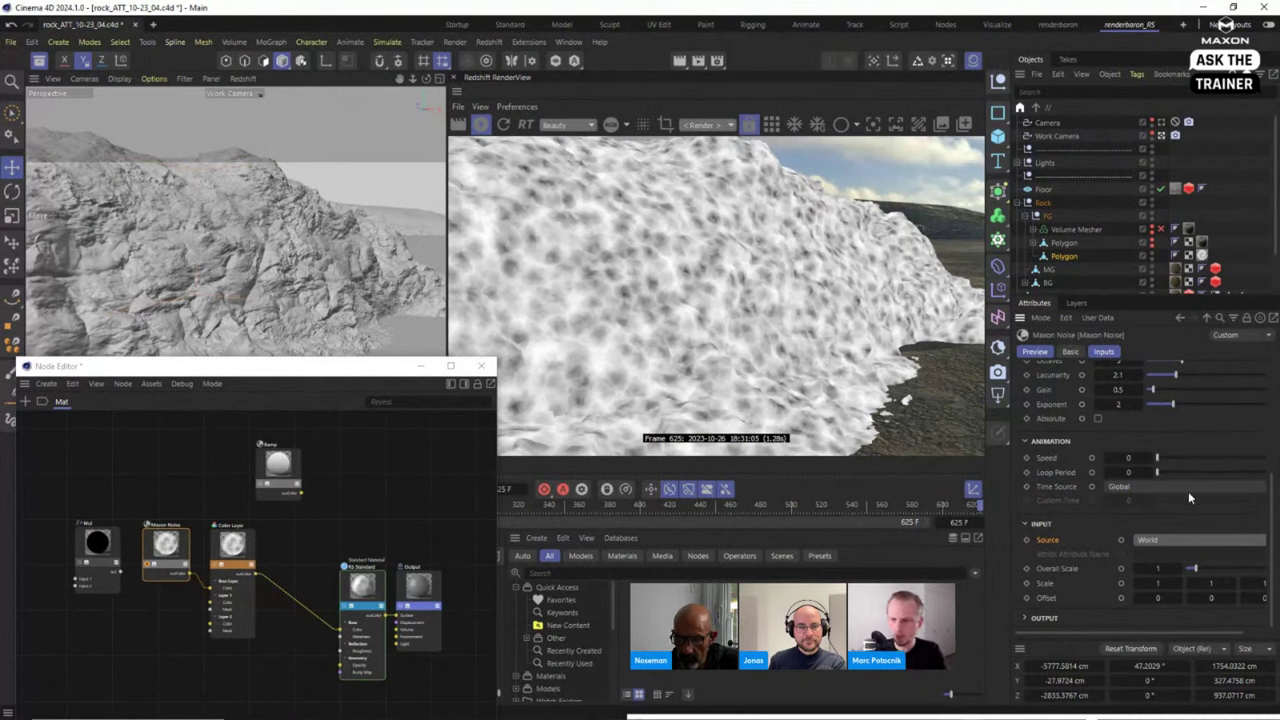
Try Overall Scale values of 500, 50 and 10 on the Maxon Noise.
{"action": "scroll", "coordinate": [1276, 540], "scroll_direction": "up", "scroll_amount": 3}
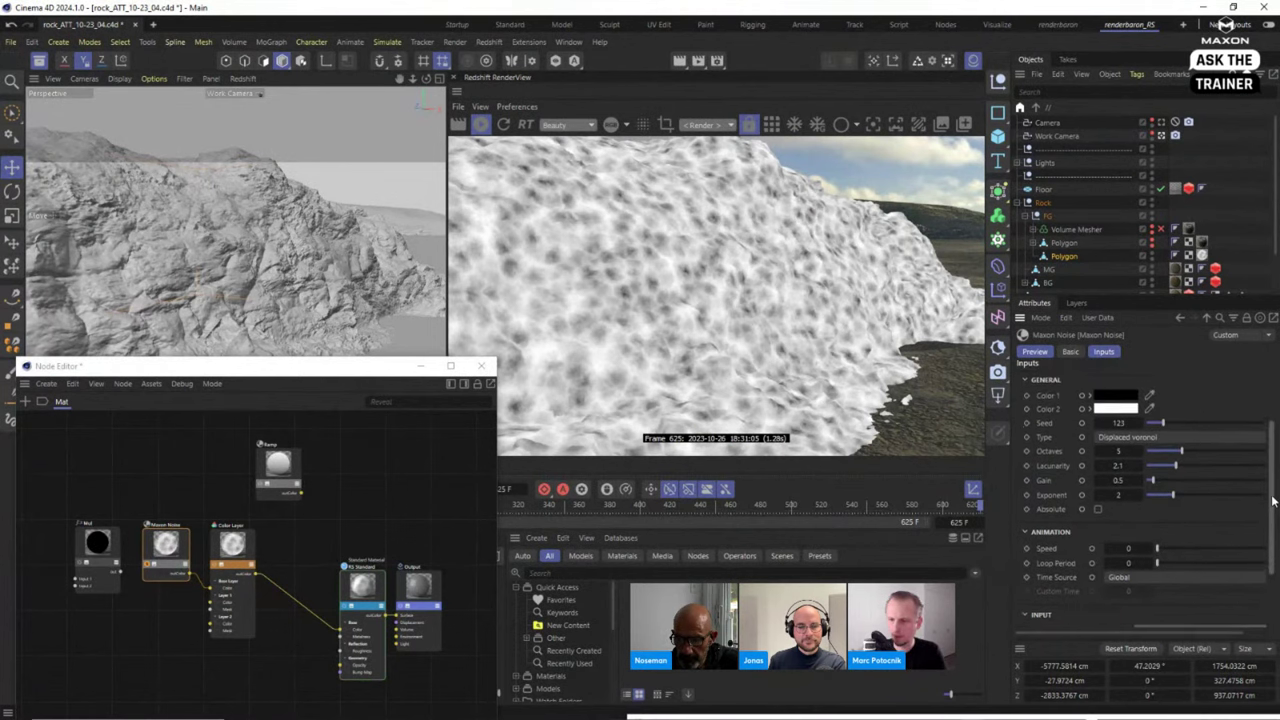
{"action": "scroll", "coordinate": [1276, 520], "scroll_direction": "down", "scroll_amount": 2}
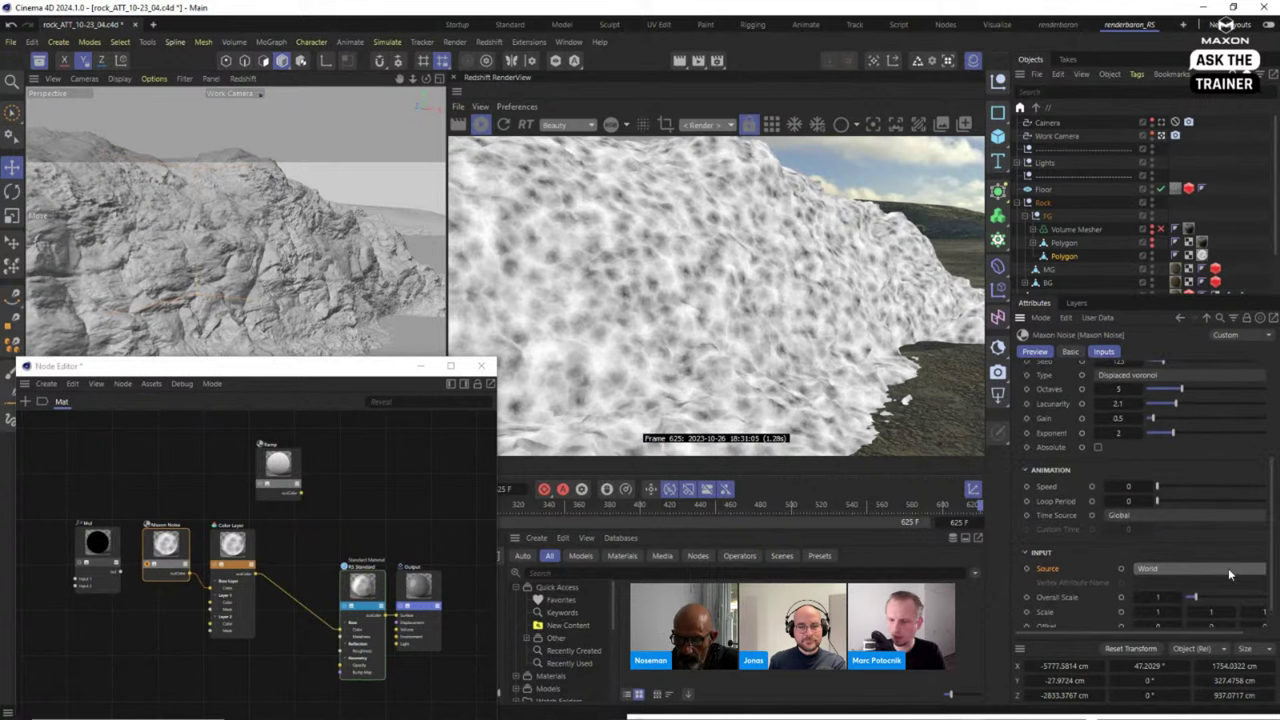
{"action": "left_click", "coordinate": [1162, 597]}
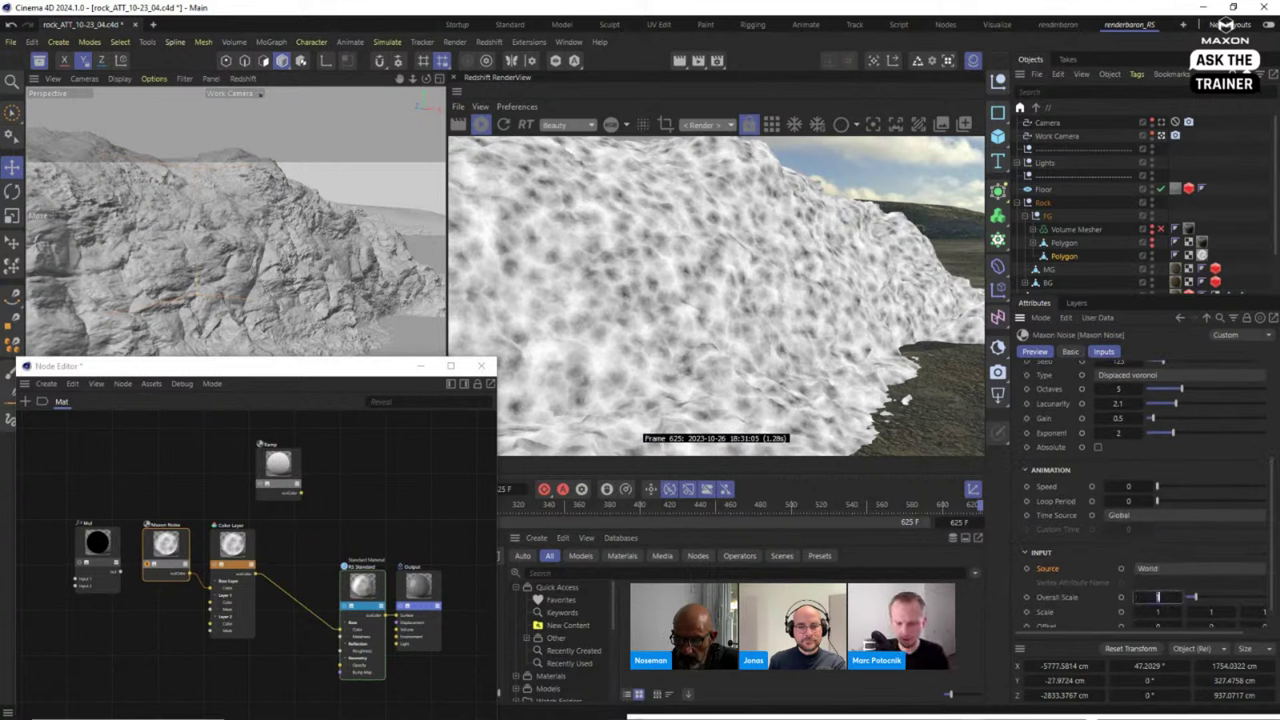
{"action": "key", "text": "BackSpace"}
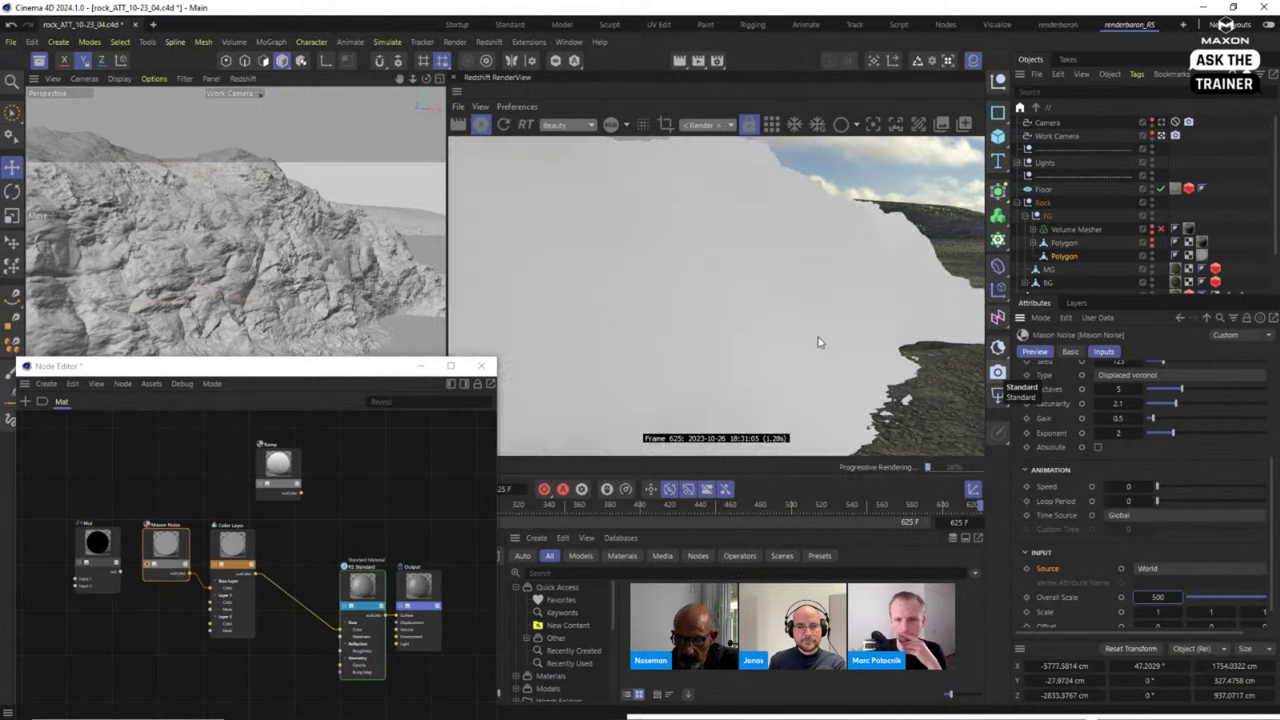
{"action": "left_click", "coordinate": [1165, 598]}
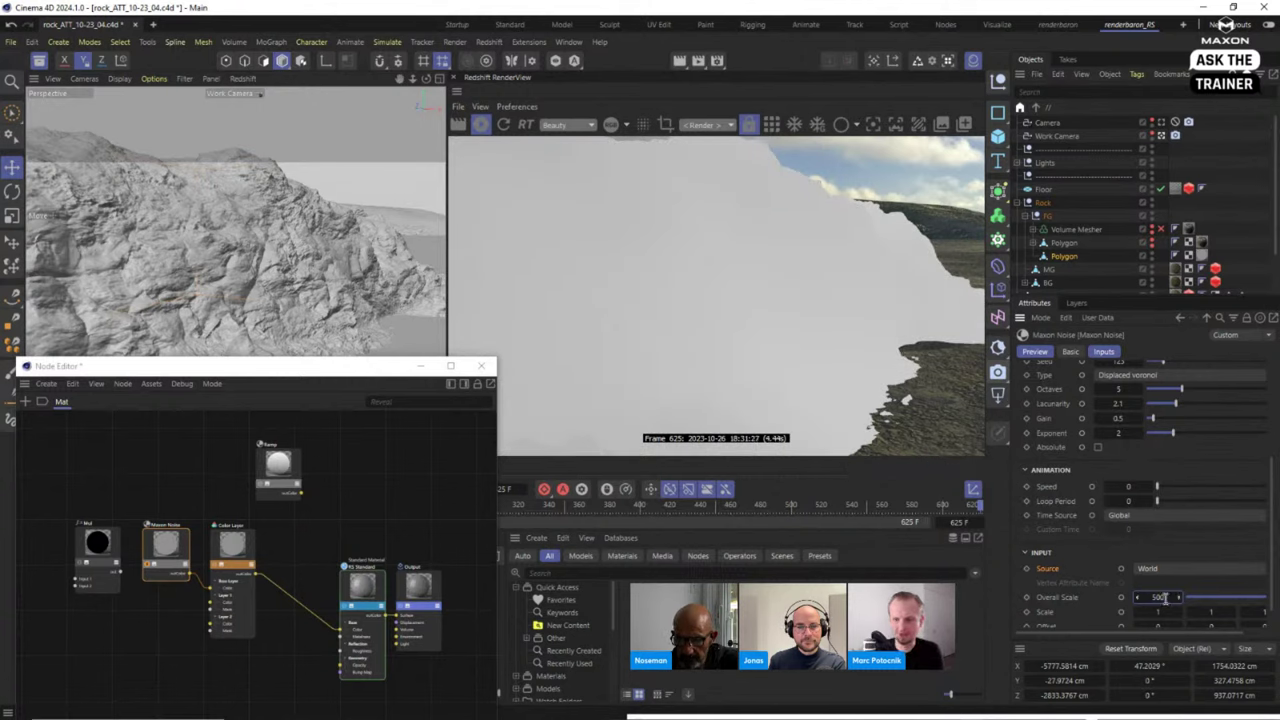
{"action": "type", "text": "50"}
{"action": "key", "text": "Return"}
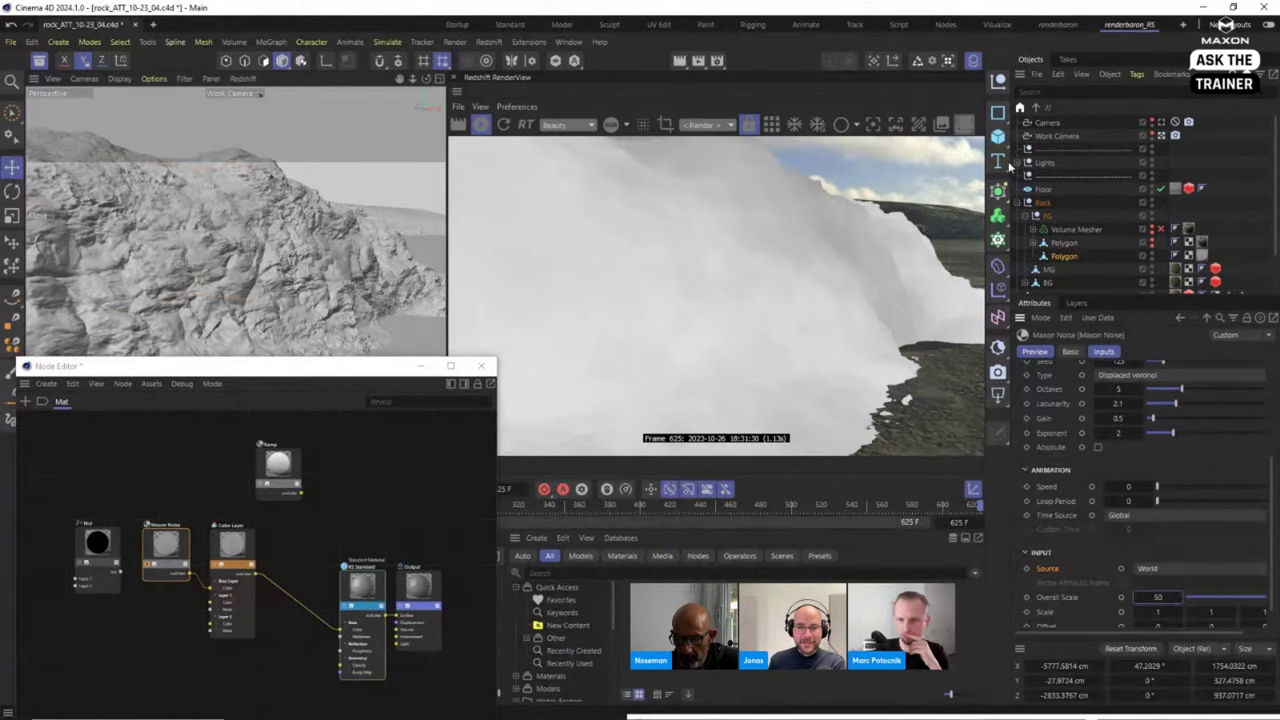
{"action": "double_click", "coordinate": [1160, 597]}
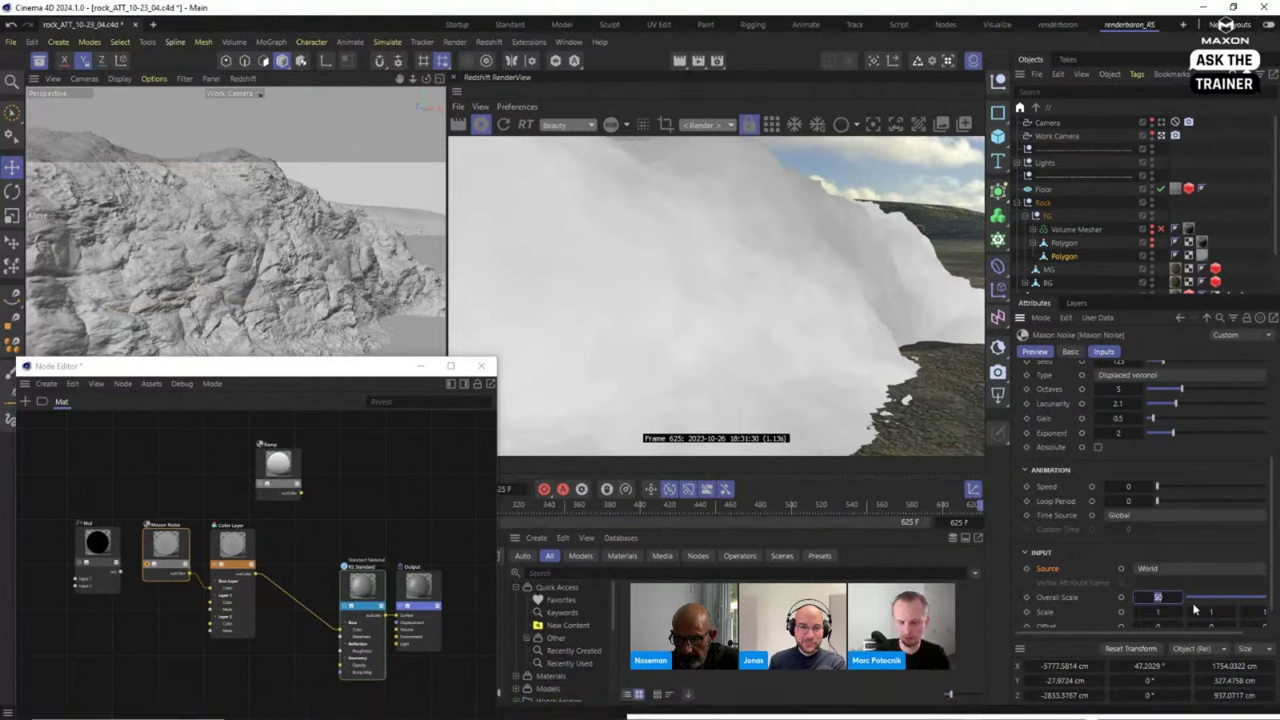
{"action": "type", "text": "10"}
{"action": "key", "text": "Return"}
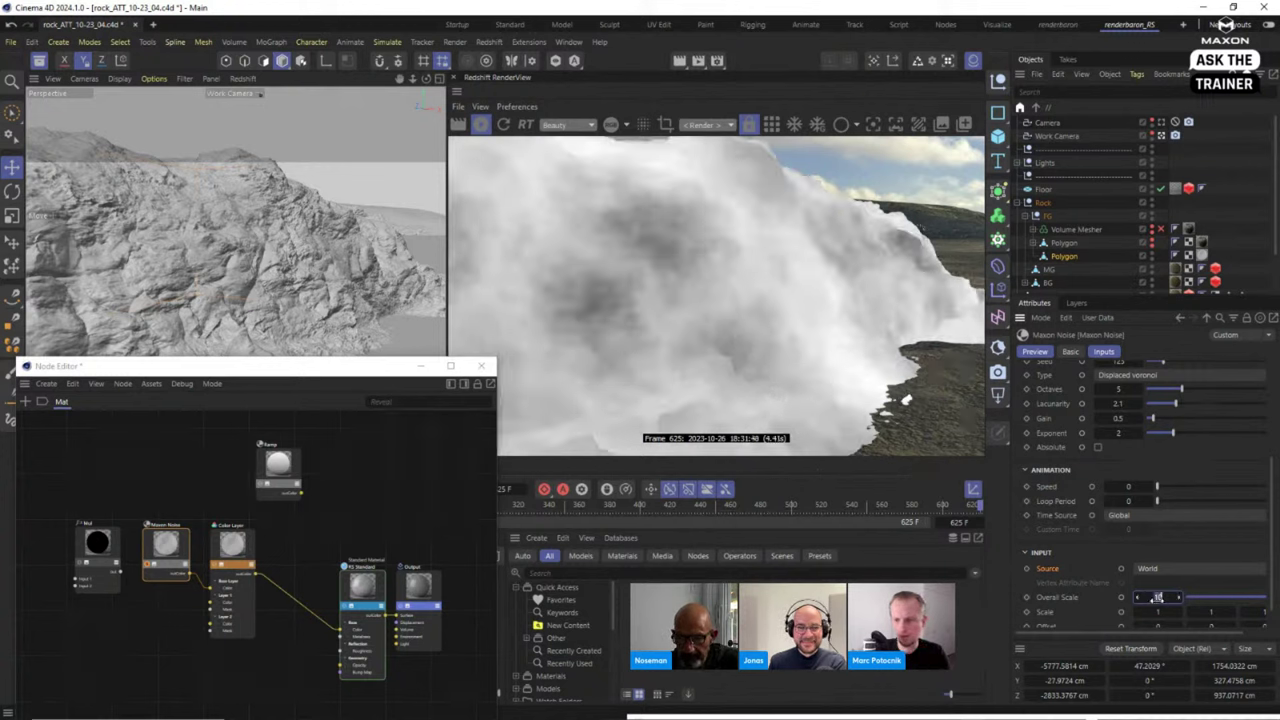
Set the Maxon Noise's Overall Scale to 3 and end its solo preview so the full material renders.
{"action": "type", "text": "3"}
{"action": "key", "text": "Return"}
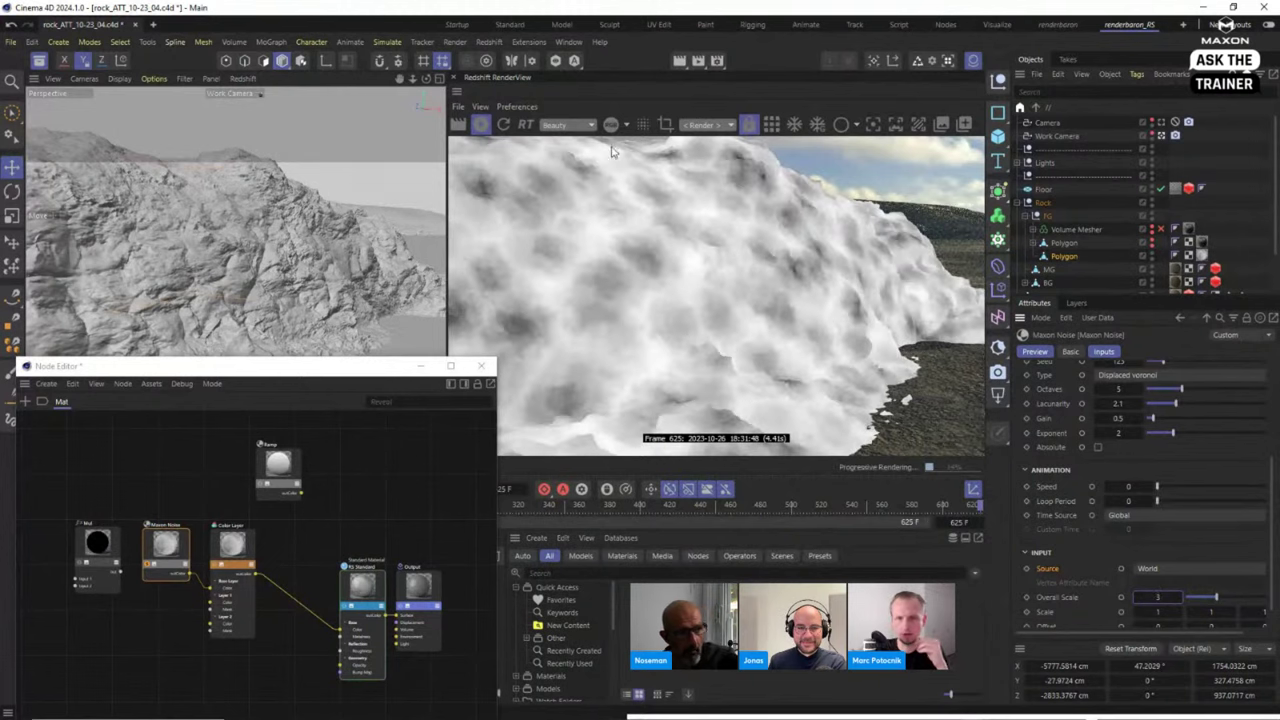
{"action": "left_click_drag", "start_coordinate": [413, 78], "coordinate": [401, 471]}
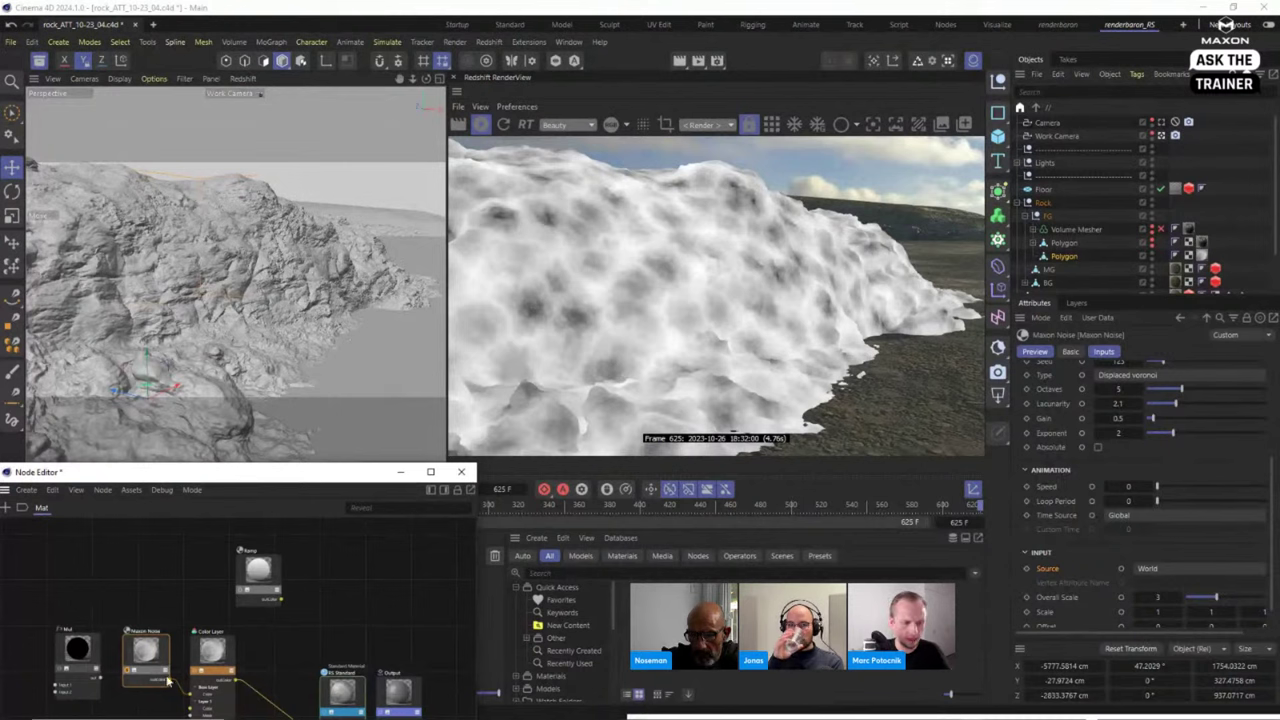
{"action": "left_click", "coordinate": [130, 676]}
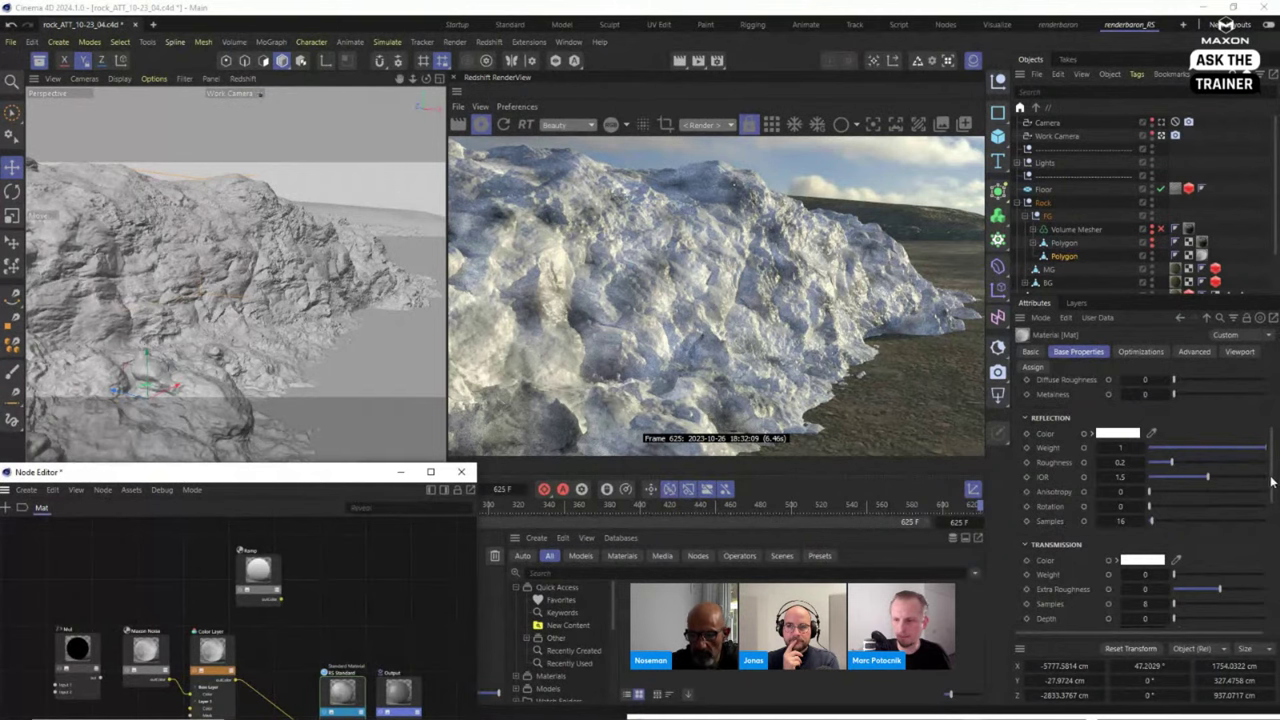
Change the Maxon Noise's Color 1 to a very dark gray with RGB 11, 11, 11.
{"action": "scroll", "coordinate": [1272, 482], "scroll_direction": "up", "scroll_amount": 5}
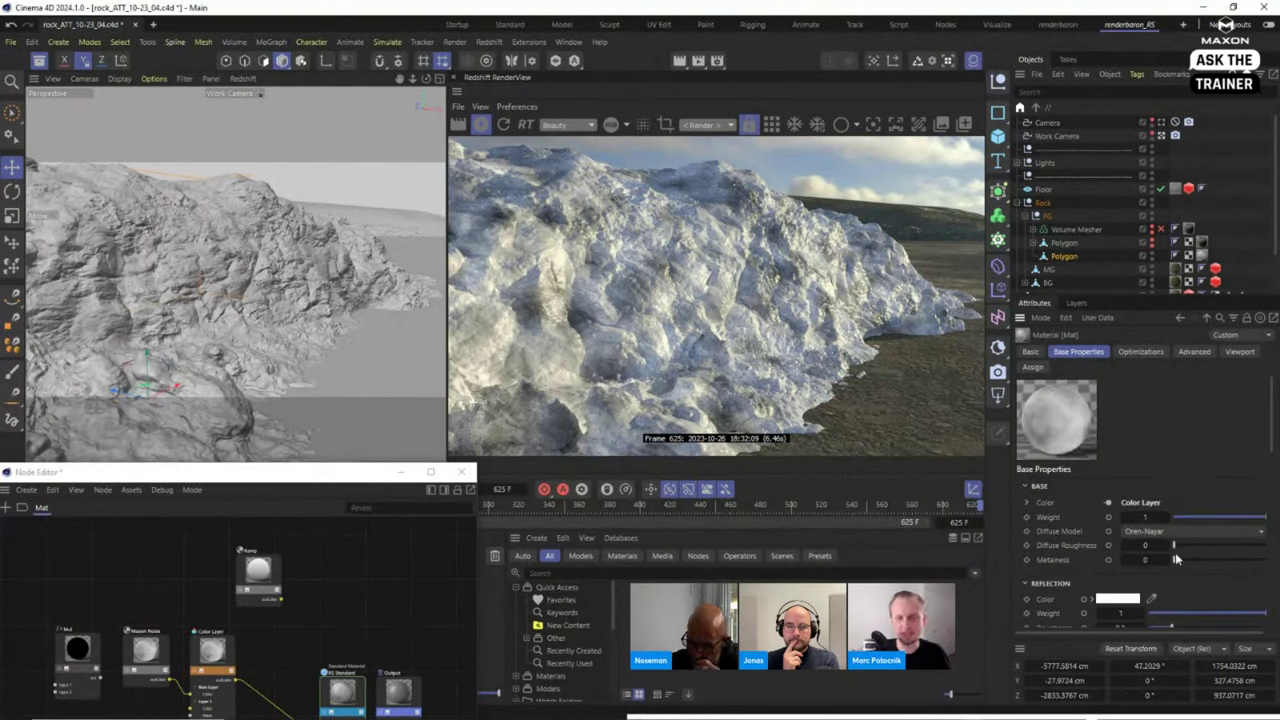
{"action": "scroll", "coordinate": [1272, 440], "scroll_direction": "down", "scroll_amount": 3}
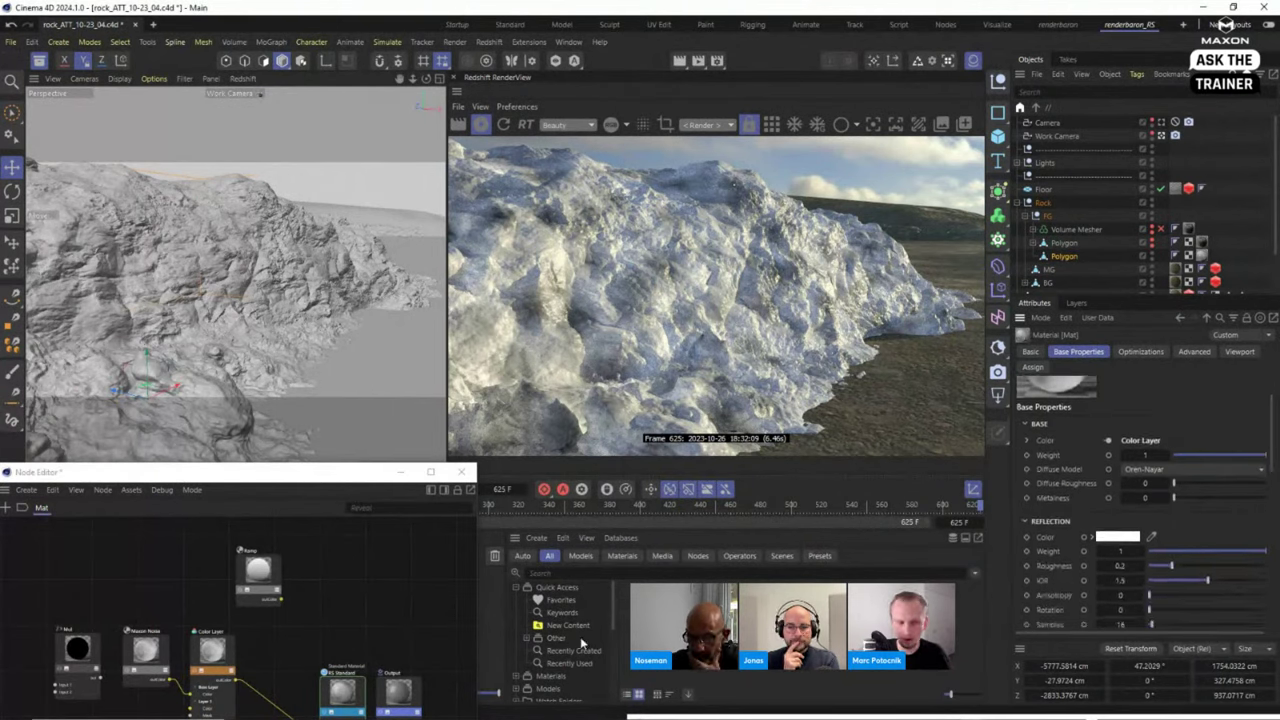
{"action": "left_click", "coordinate": [160, 660]}
{"action": "left_click", "coordinate": [1128, 440]}
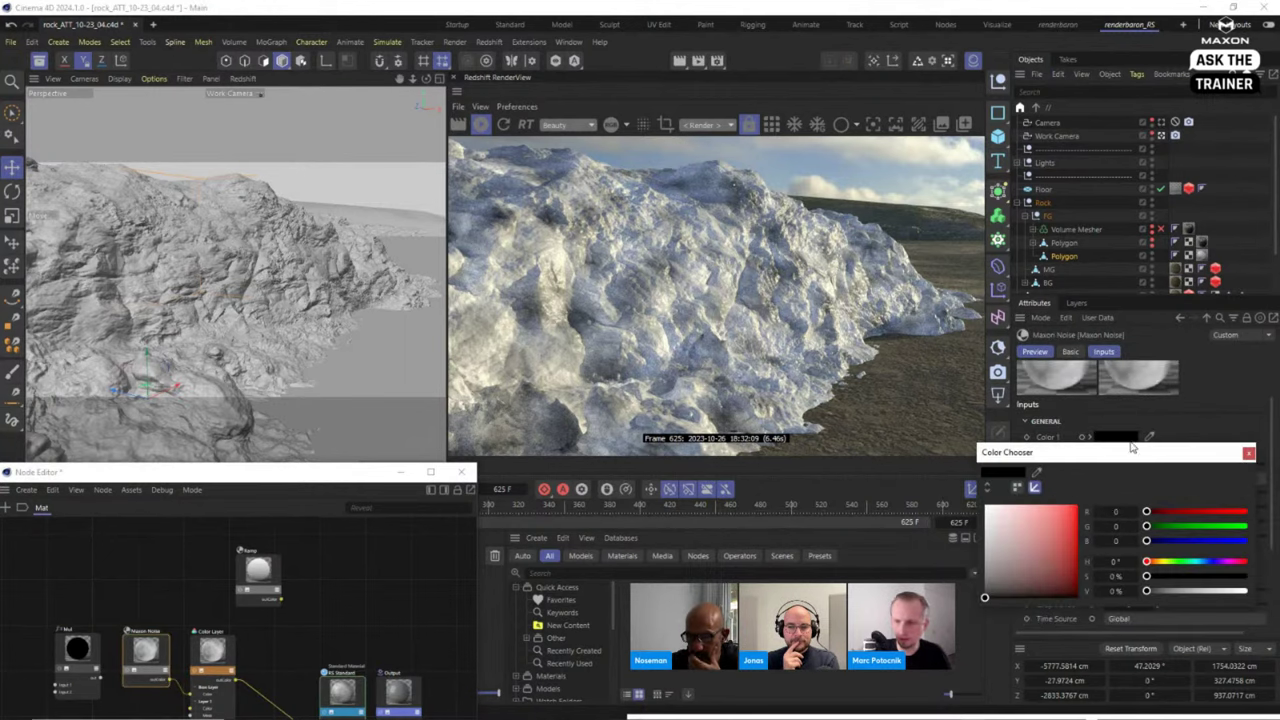
{"action": "left_click_drag", "start_coordinate": [986, 594], "coordinate": [985, 593]}
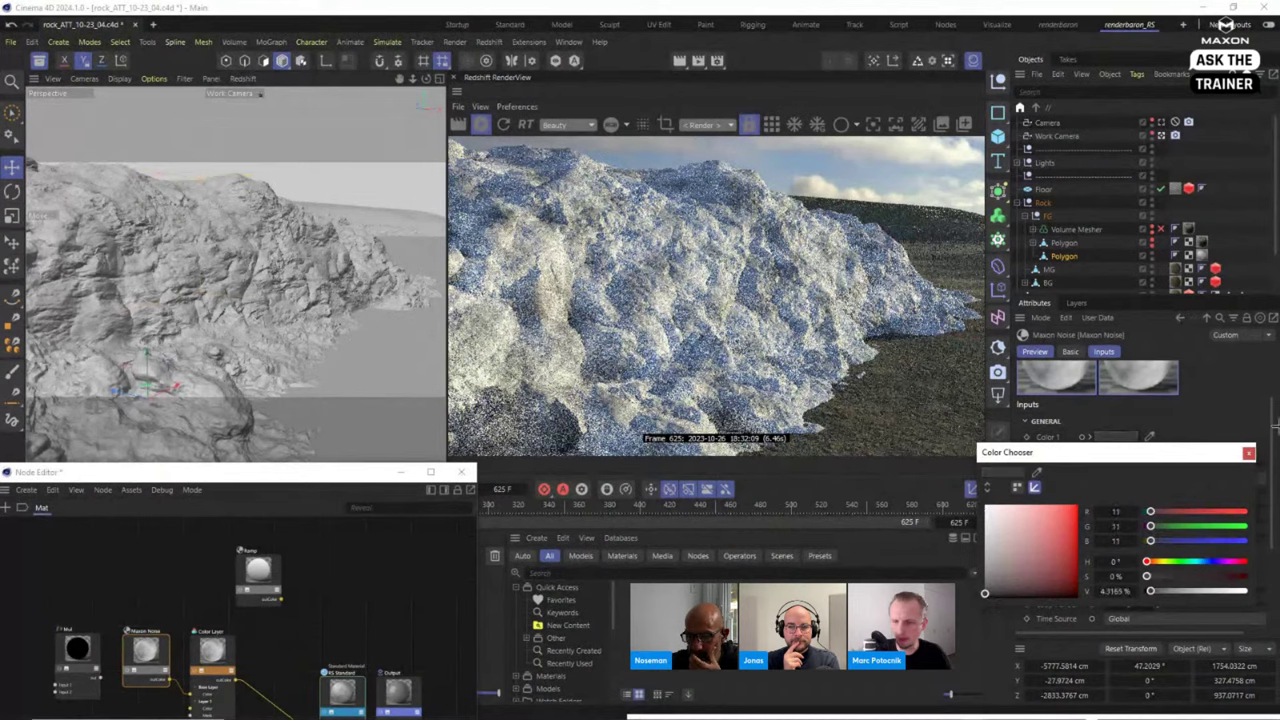
{"action": "left_click", "coordinate": [1249, 455]}
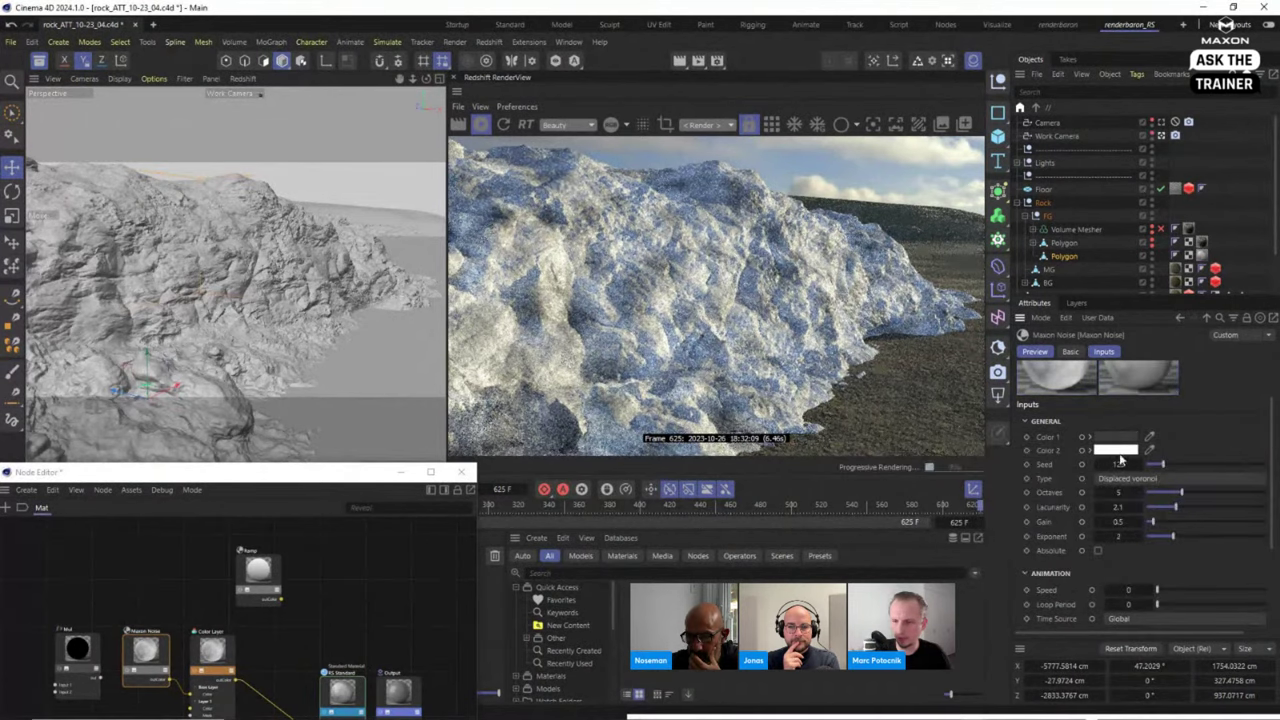
Darken the Maxon Noise's Color 2 to a gray with RGB 57, 57, 57.
{"action": "left_click", "coordinate": [1118, 450]}
{"action": "left_click_drag", "start_coordinate": [986, 582], "coordinate": [985, 588]}
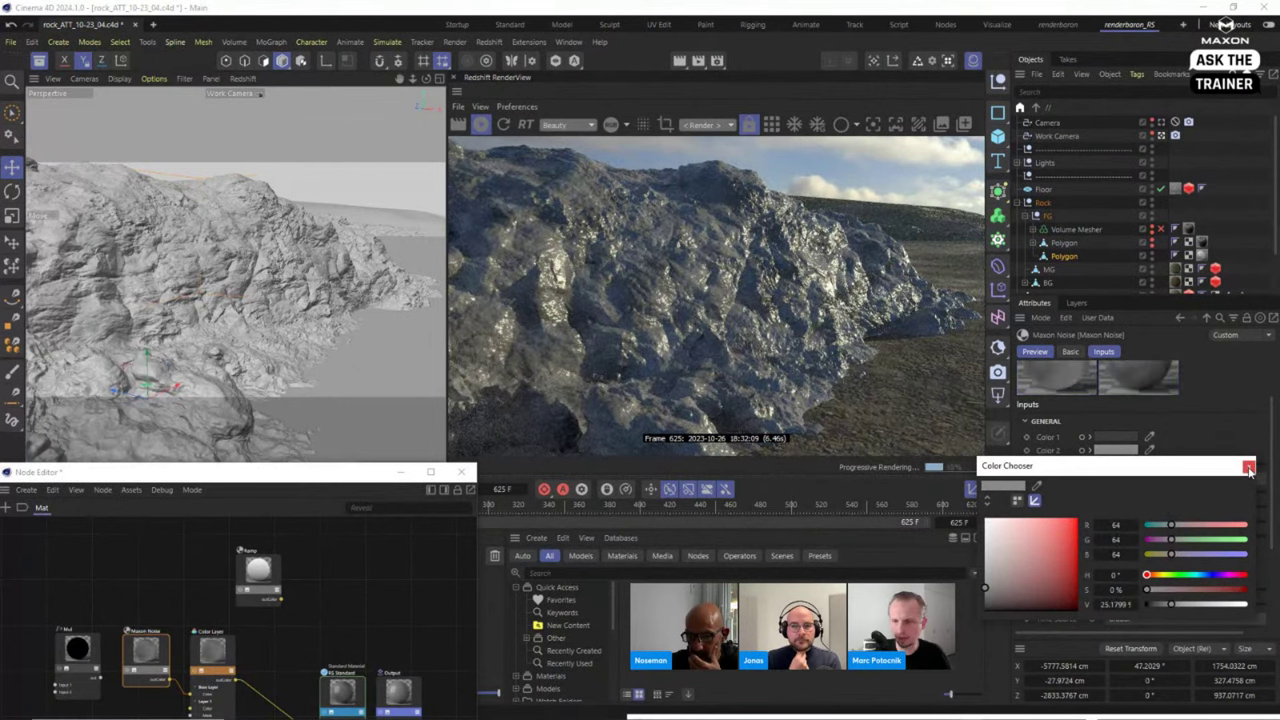
{"action": "left_click", "coordinate": [984, 590]}
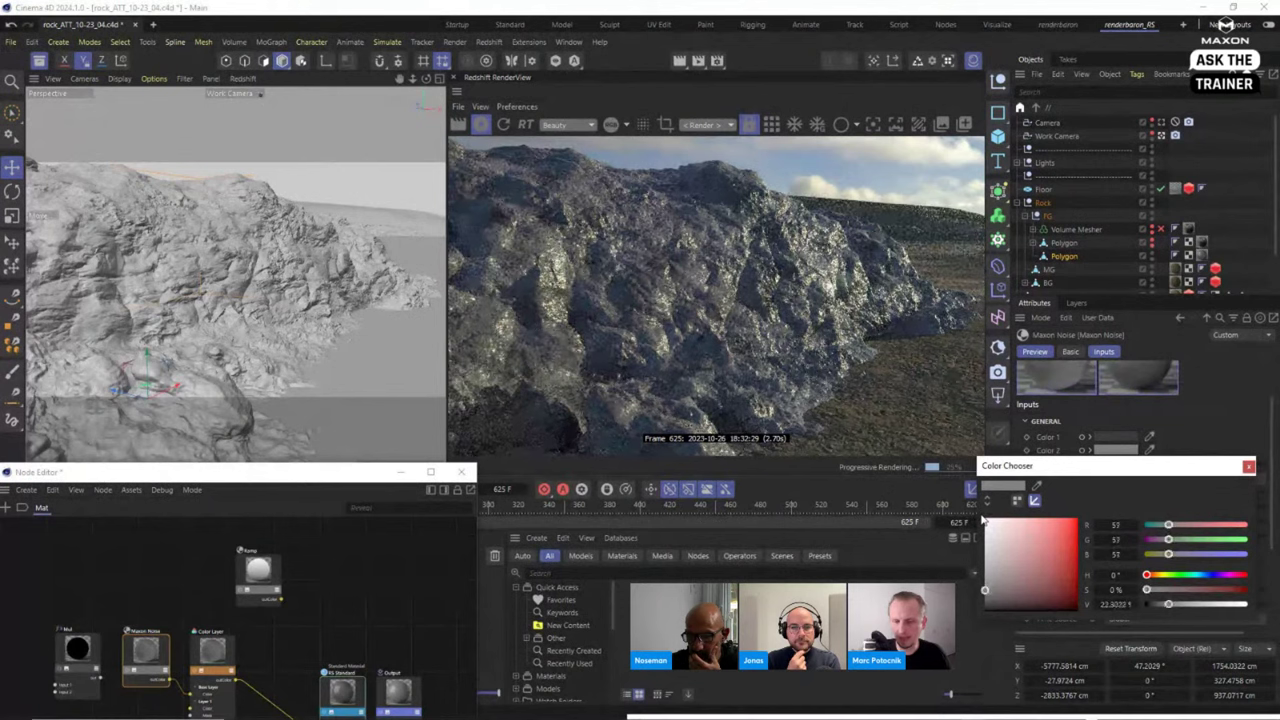
{"action": "left_click", "coordinate": [1248, 466]}
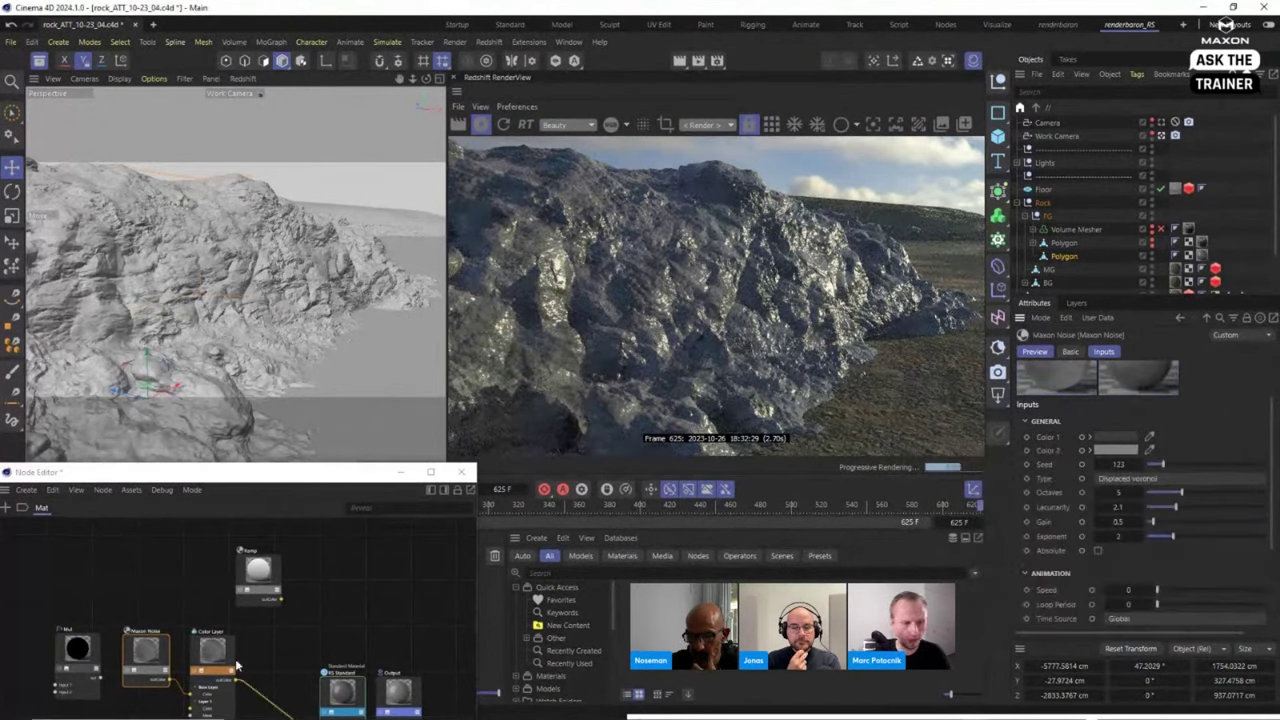
Set the reflection weight of the RS Standard material to 0.
{"action": "left_click_drag", "start_coordinate": [362, 464], "coordinate": [362, 339]}
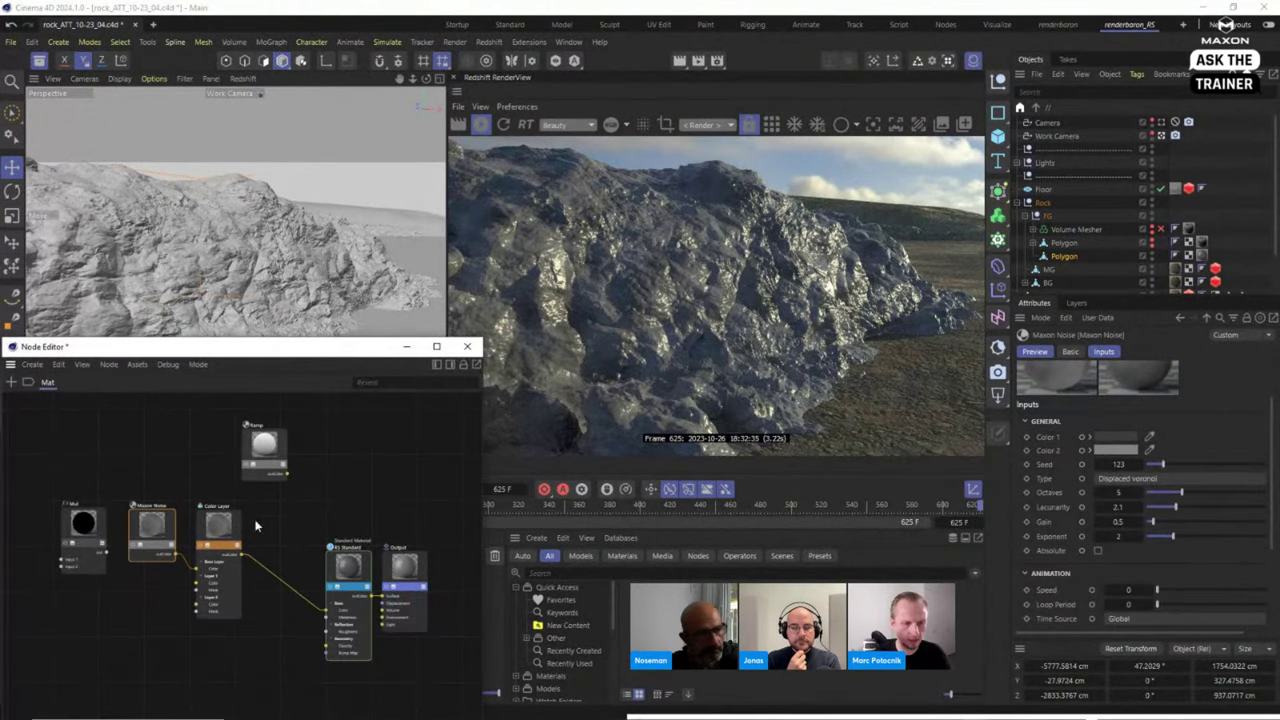
{"action": "left_click", "coordinate": [338, 578]}
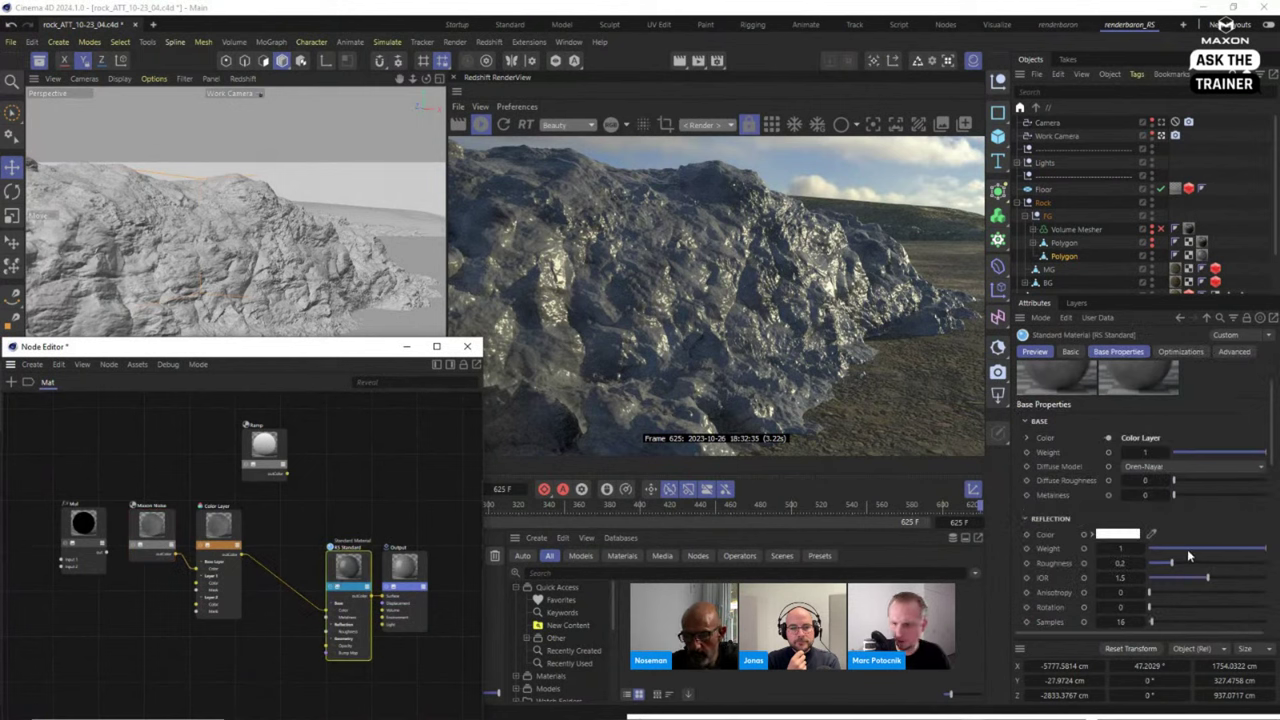
{"action": "left_click_drag", "start_coordinate": [1187, 551], "coordinate": [1140, 551]}
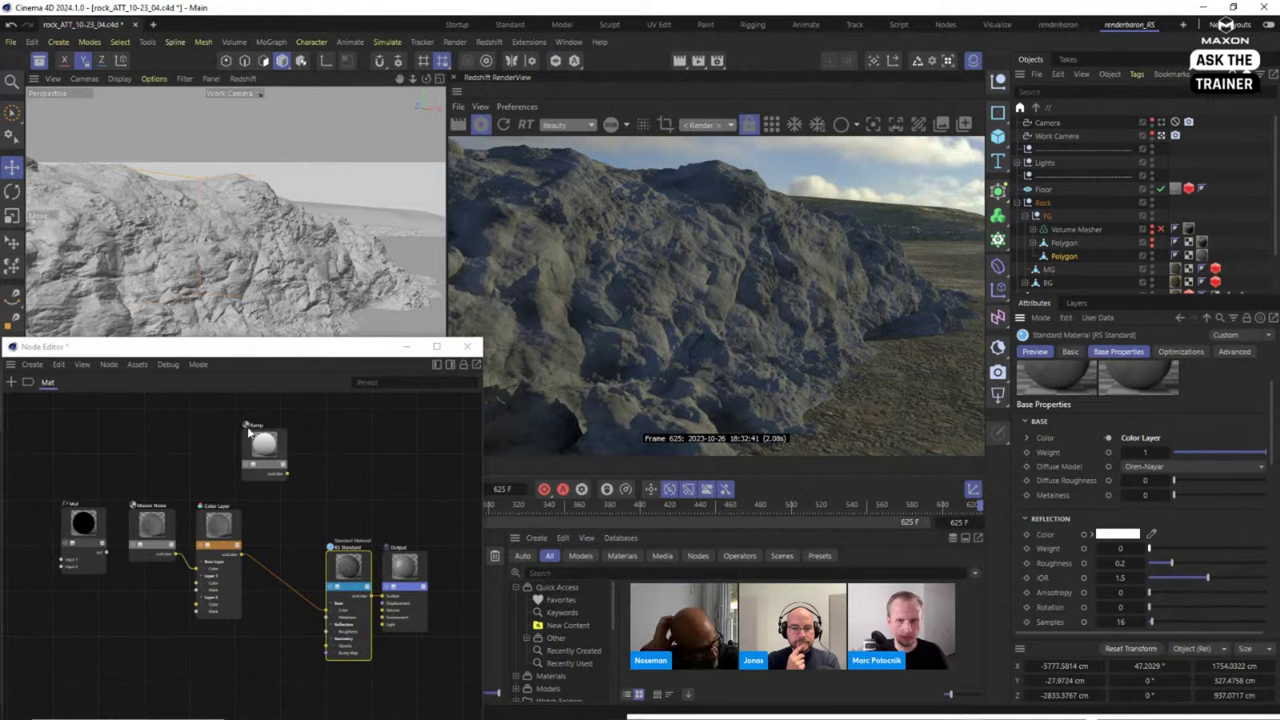
Examine the surface markings of the gray rock in the Picture Viewer's reference photo, enlarged to 175%.
{"action": "left_click_drag", "start_coordinate": [243, 349], "coordinate": [266, 313]}
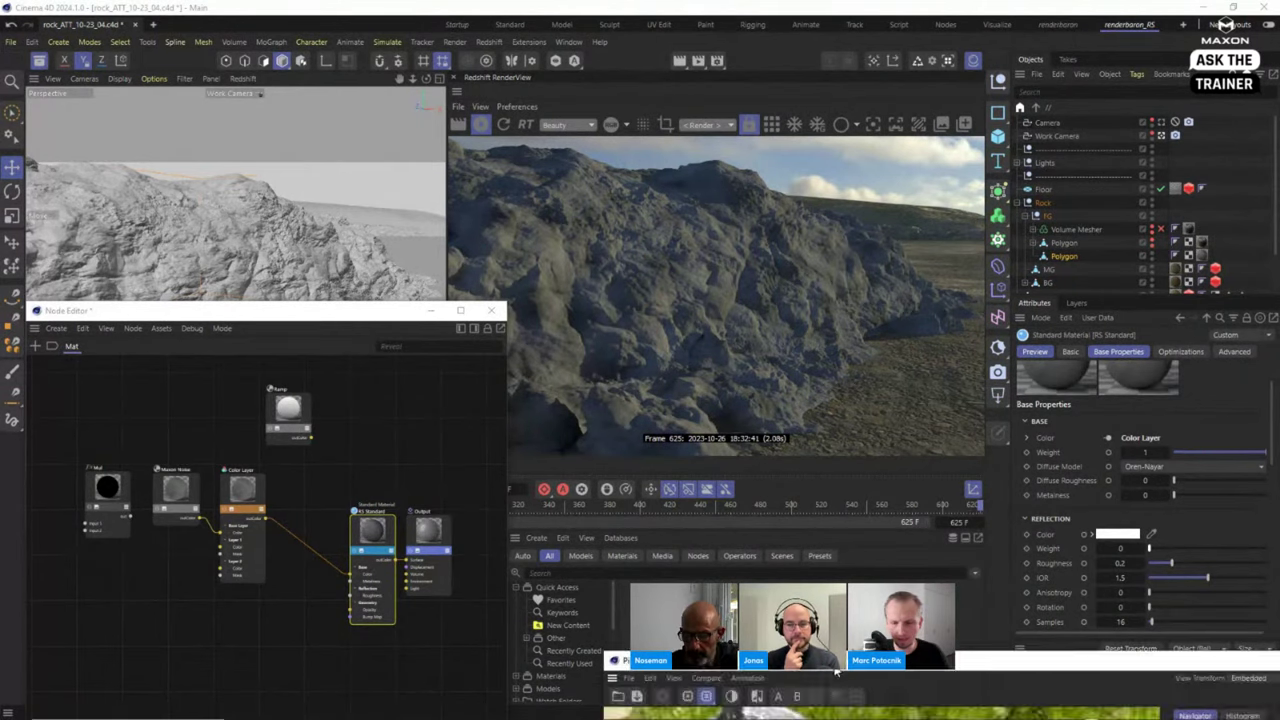
{"action": "left_click", "coordinate": [740, 680]}
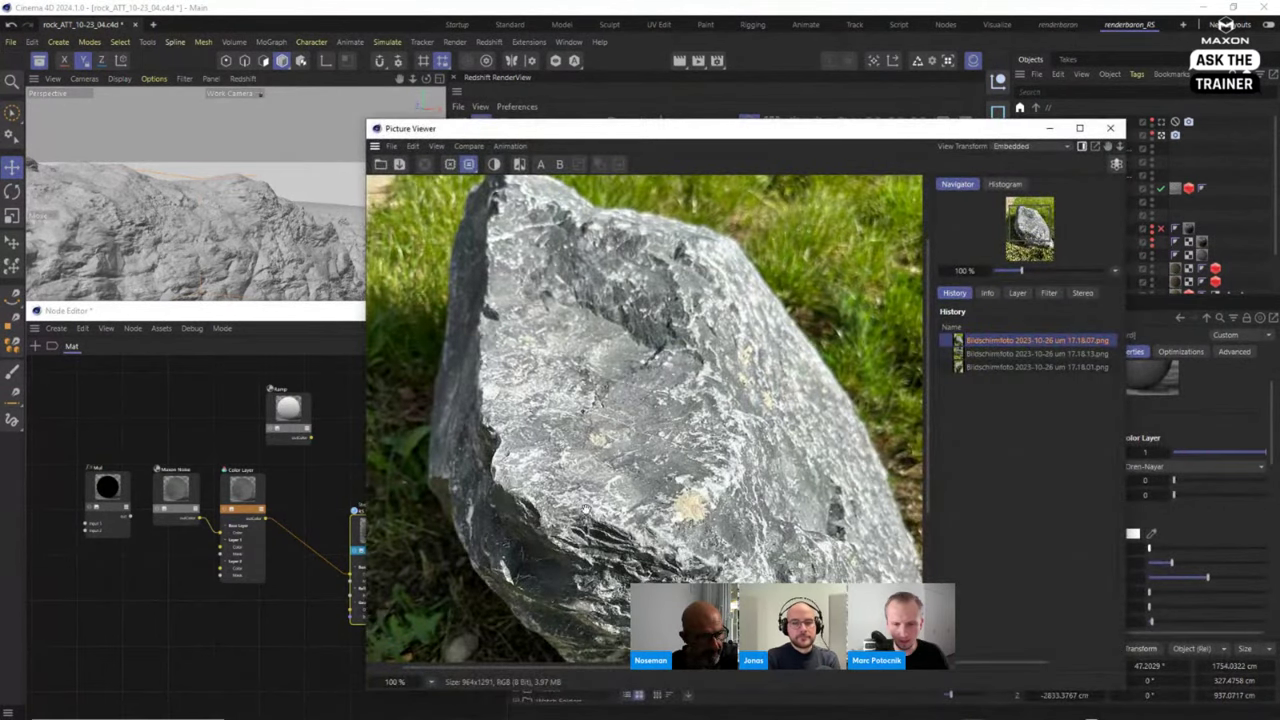
{"action": "scroll", "coordinate": [626, 443], "scroll_direction": "up", "scroll_amount": 3}
{"action": "scroll", "coordinate": [626, 443], "scroll_direction": "up", "scroll_amount": 2}
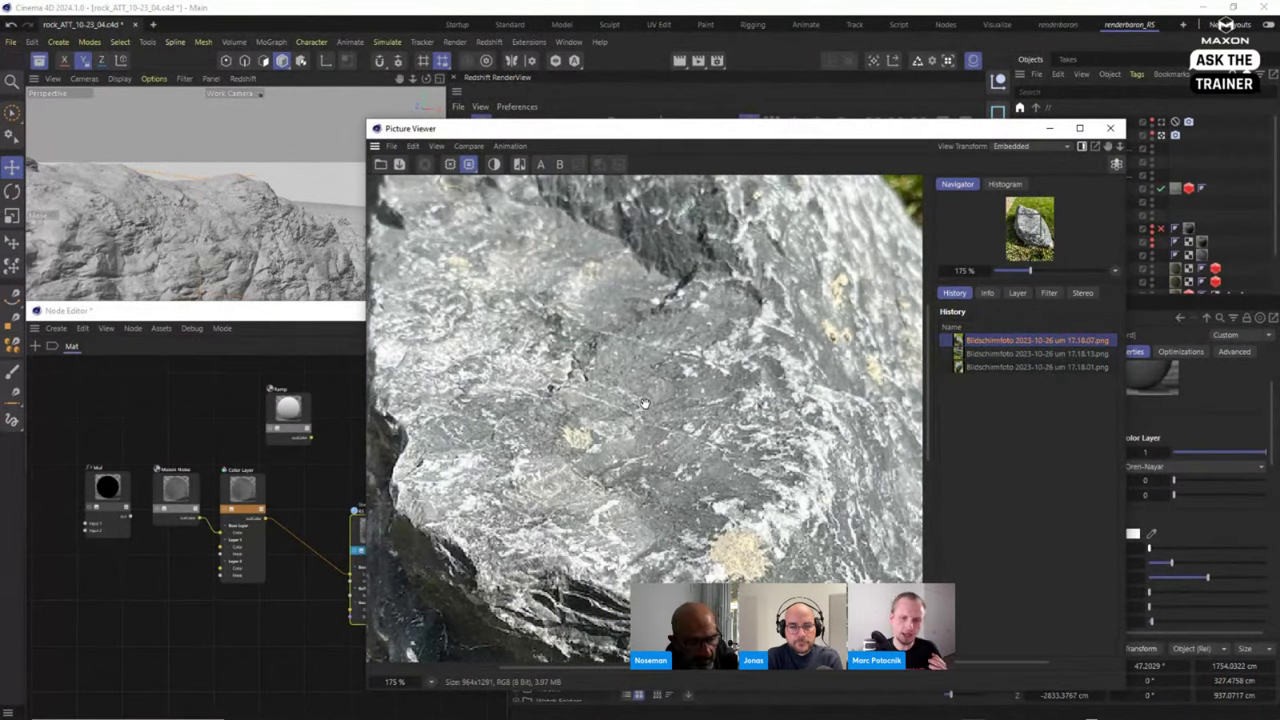
Add a second Maxon Noise node to the material and place it directly below the existing Maxon Noise.
{"action": "left_click_drag", "start_coordinate": [700, 128], "coordinate": [805, 597]}
{"action": "left_click", "coordinate": [147, 612]}
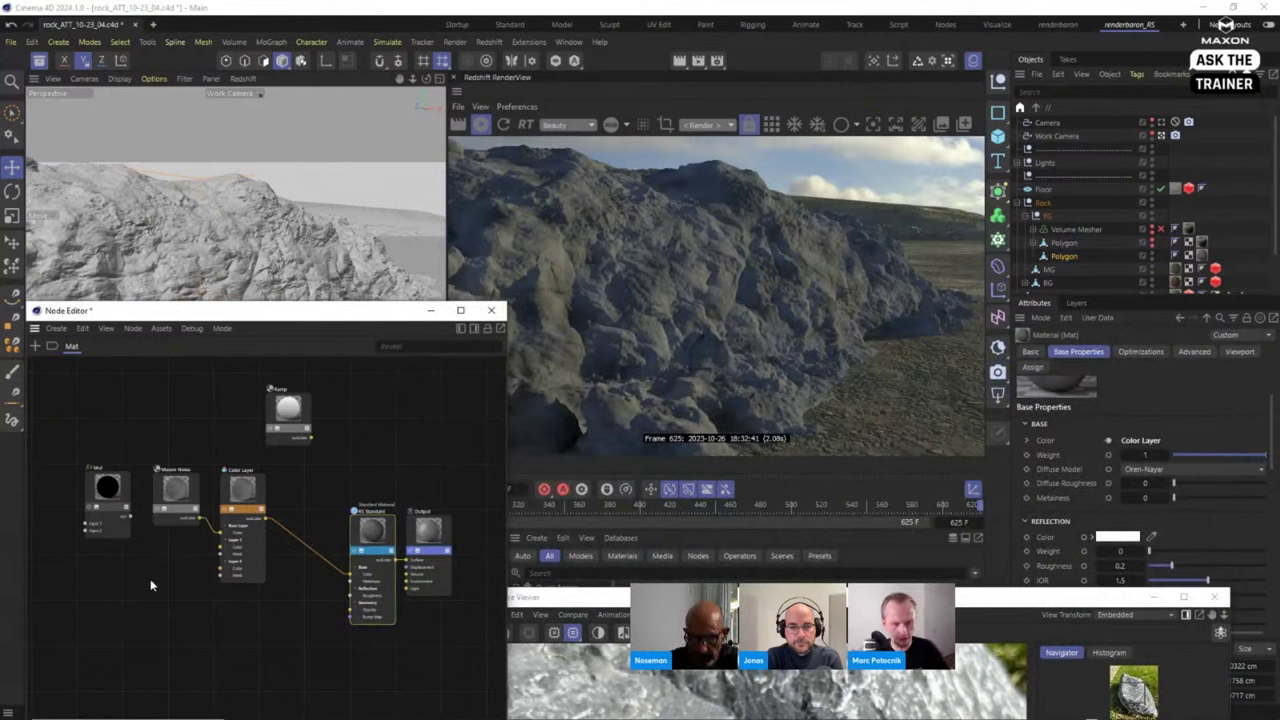
{"action": "double_click", "coordinate": [150, 585]}
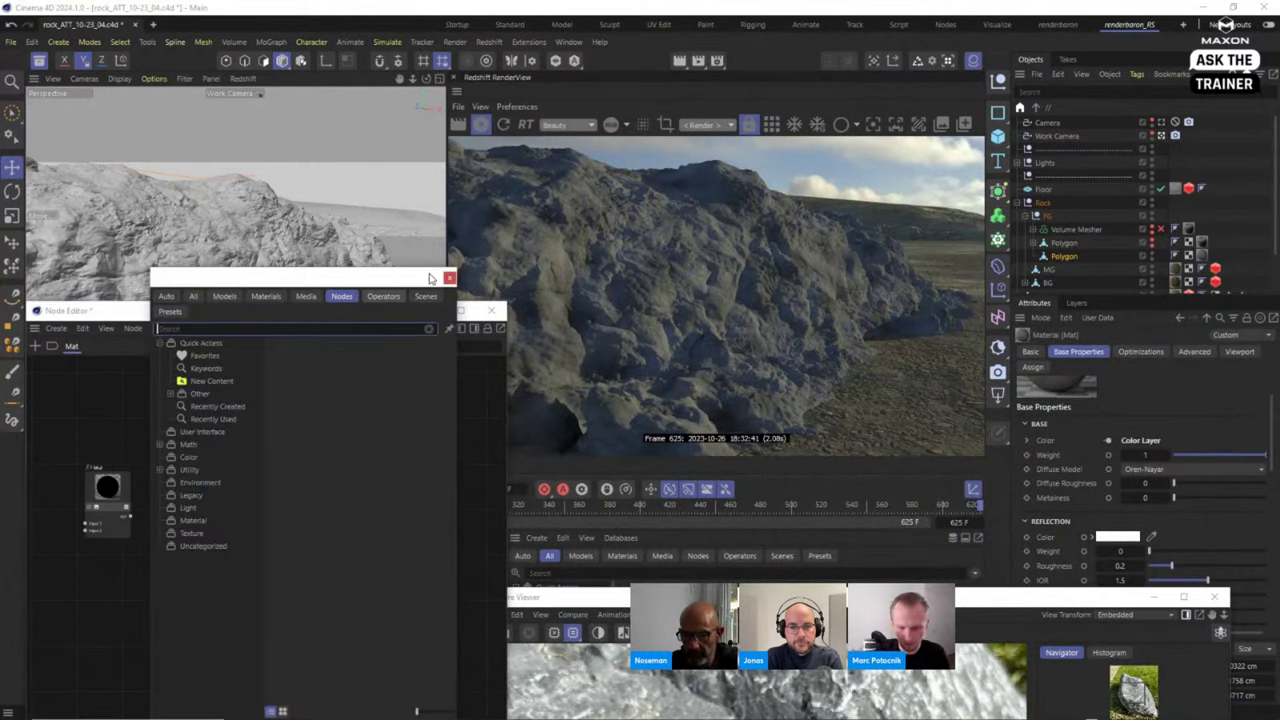
{"action": "type", "text": "max"}
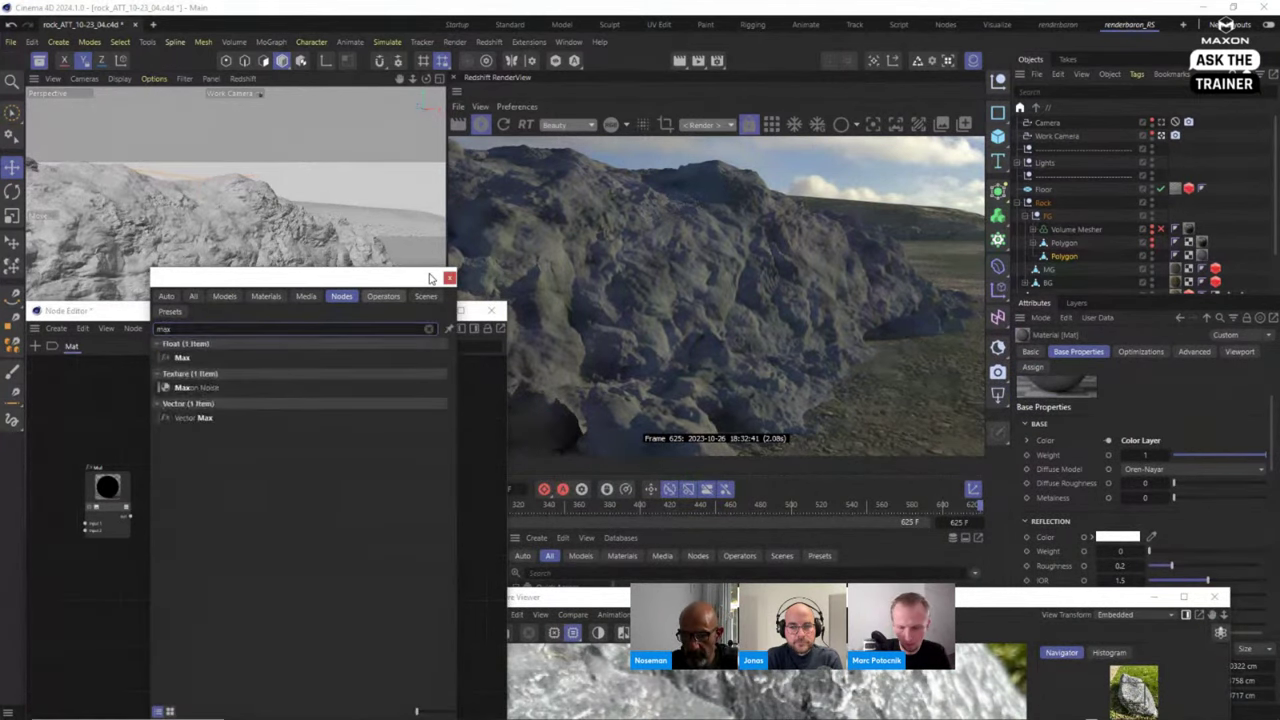
{"action": "type", "text": "on"}
{"action": "double_click", "coordinate": [196, 347]}
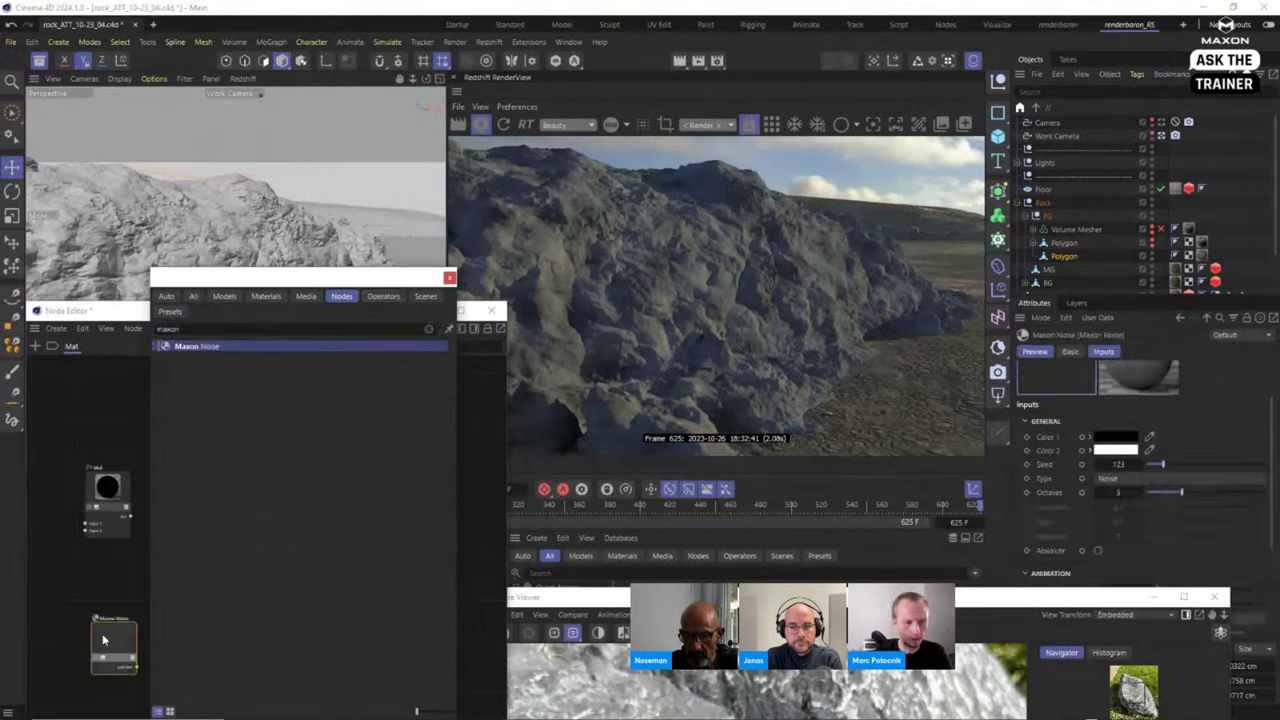
{"action": "left_click", "coordinate": [449, 277]}
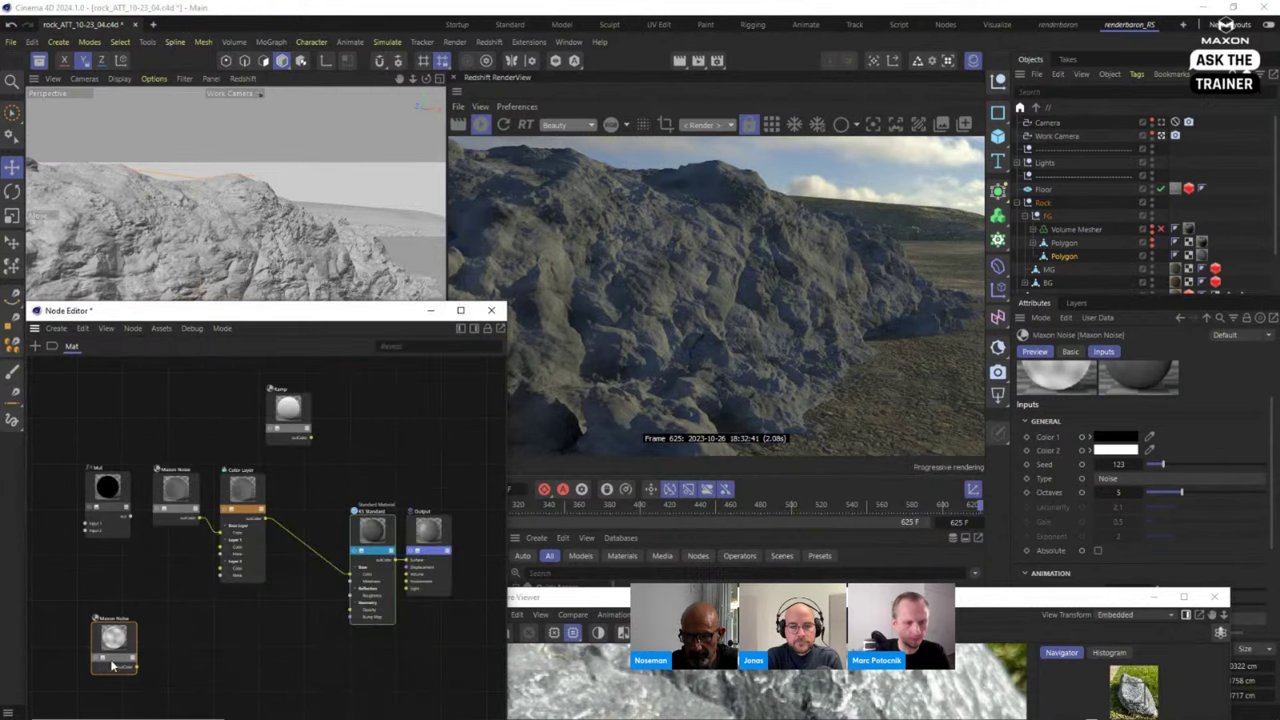
{"action": "left_click_drag", "start_coordinate": [112, 656], "coordinate": [176, 572]}
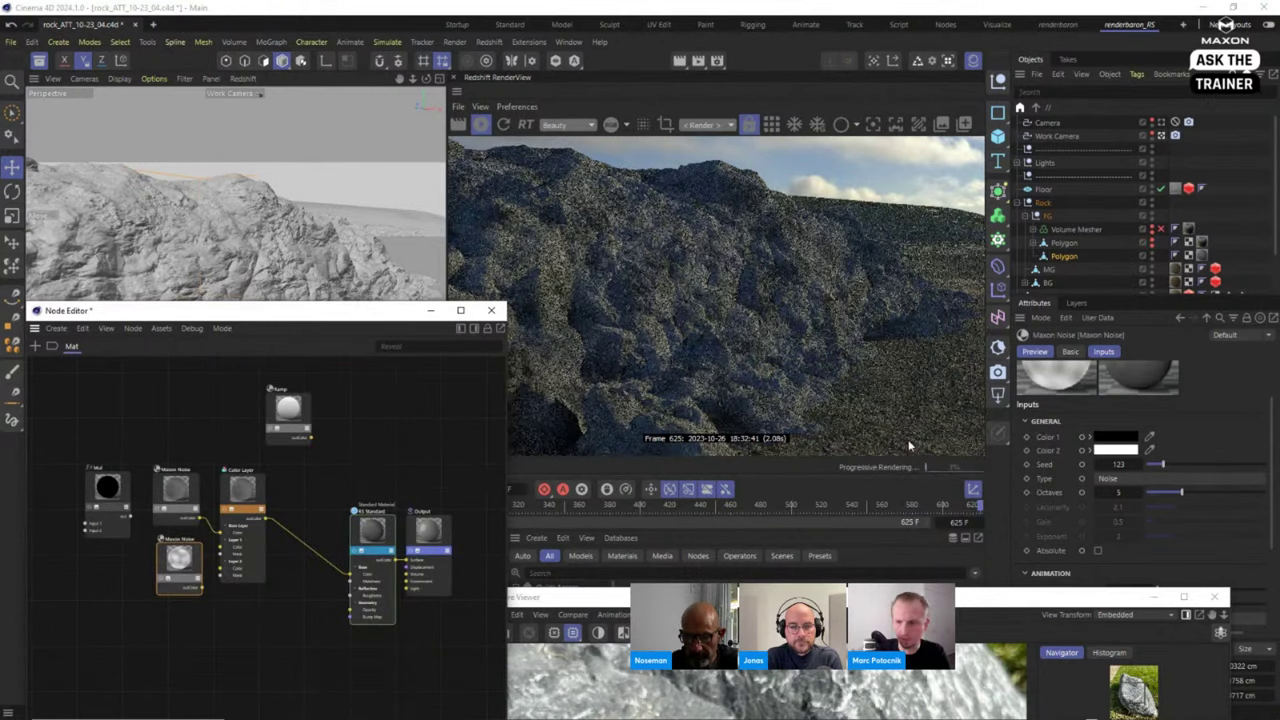
Try the Voronoi 3 noise type on the new Maxon Noise, and settle on Displaced voronoi.
{"action": "left_click", "coordinate": [1155, 597]}
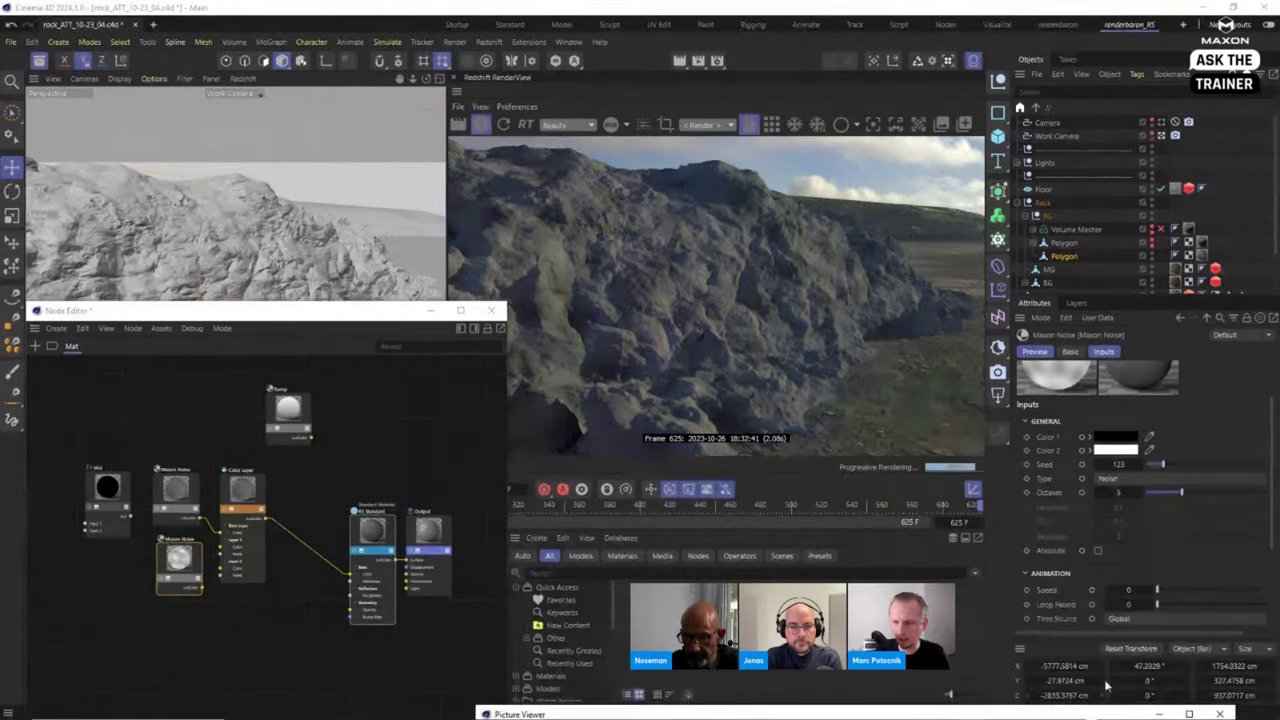
{"action": "left_click", "coordinate": [1127, 476]}
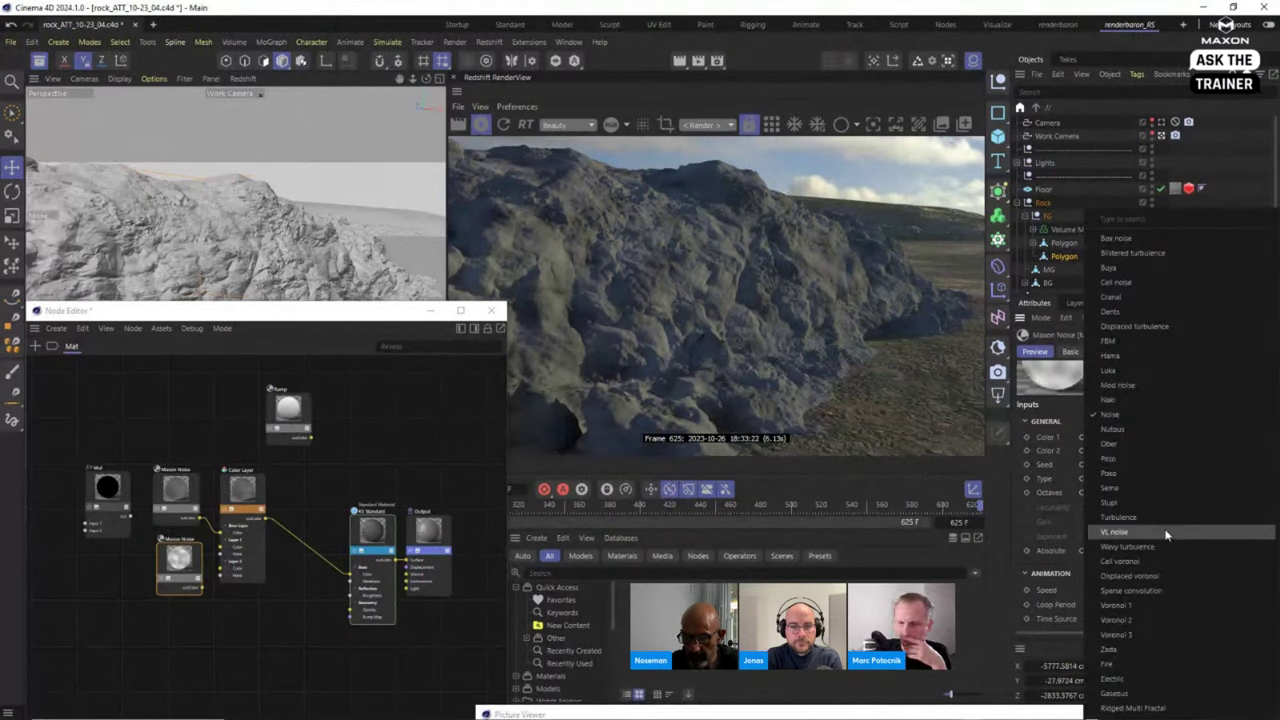
{"action": "left_click", "coordinate": [1159, 636]}
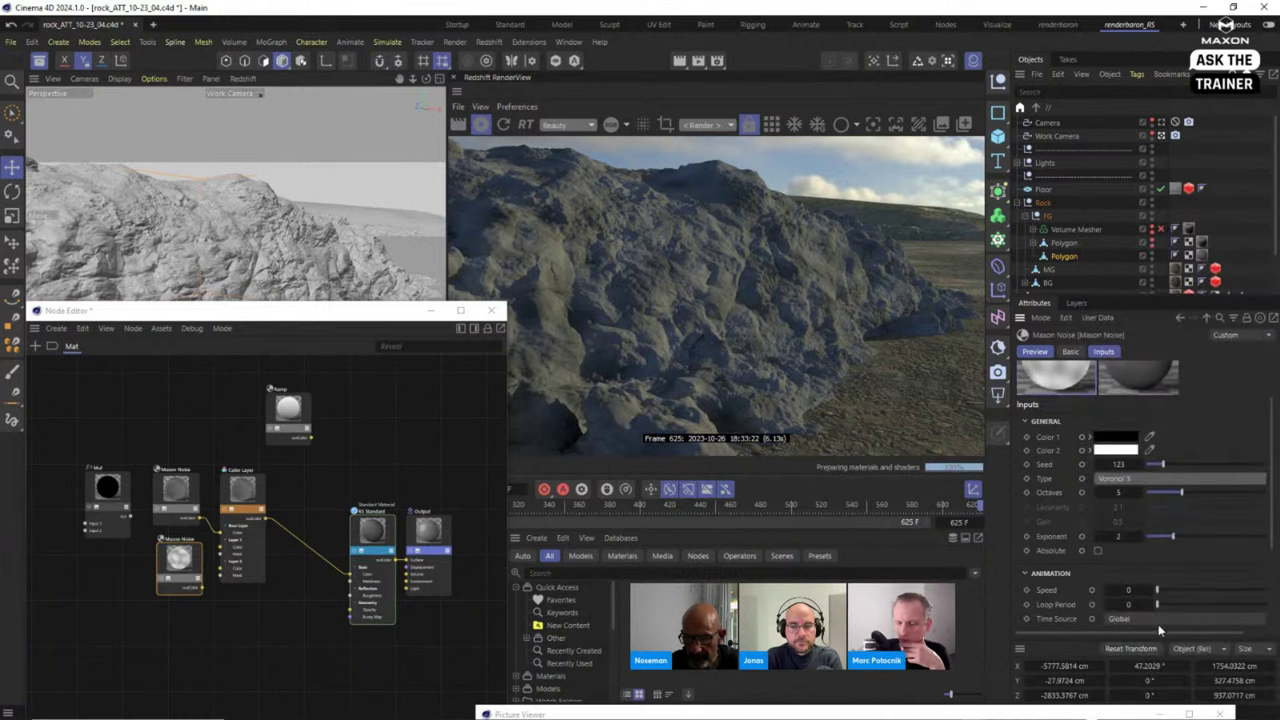
{"action": "left_click", "coordinate": [1131, 481]}
{"action": "left_click", "coordinate": [1146, 575]}
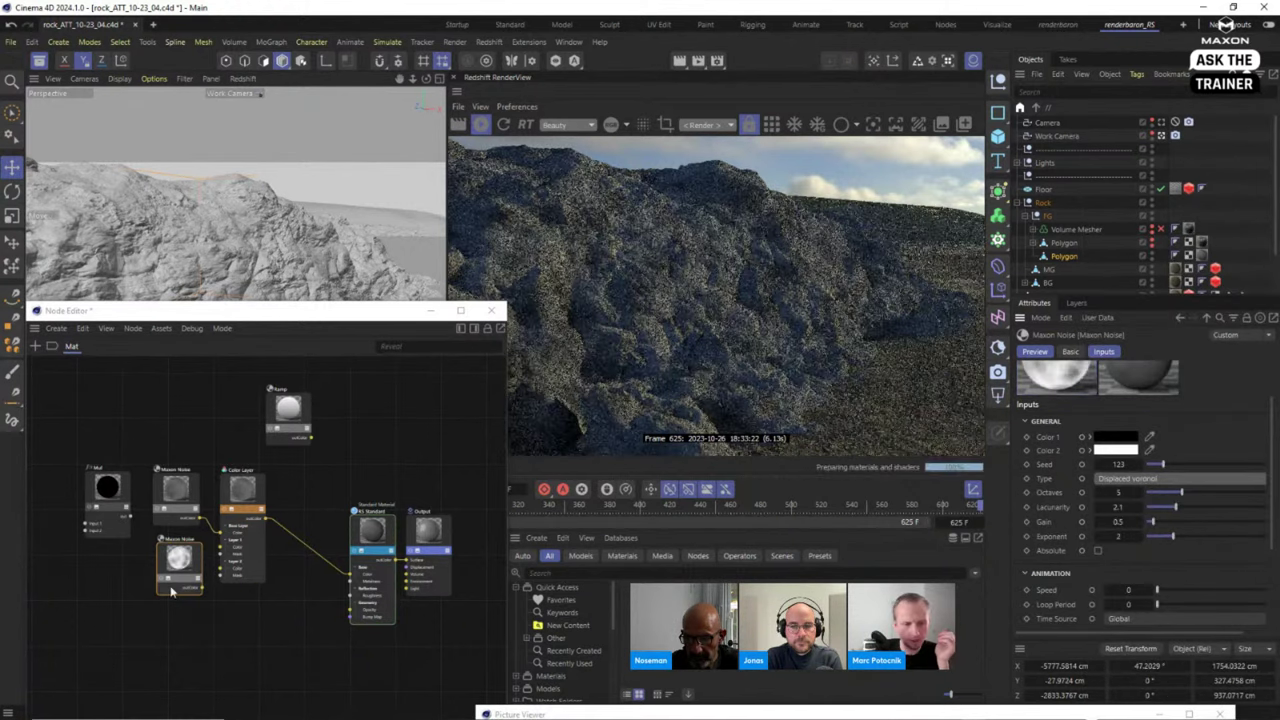
Solo the new Maxon Noise in the render, set its overall scale to 0.4 and its input source to World.
{"action": "left_click", "coordinate": [160, 585]}
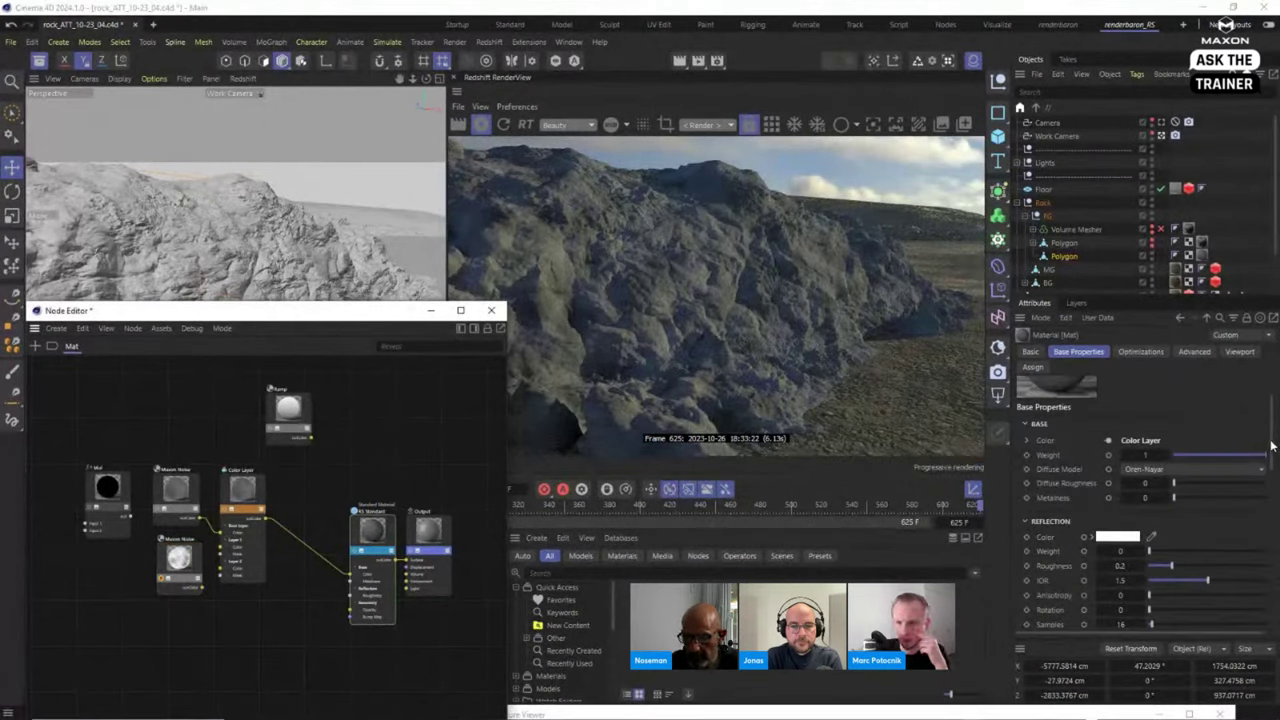
{"action": "left_click_drag", "start_coordinate": [1272, 445], "coordinate": [1276, 561]}
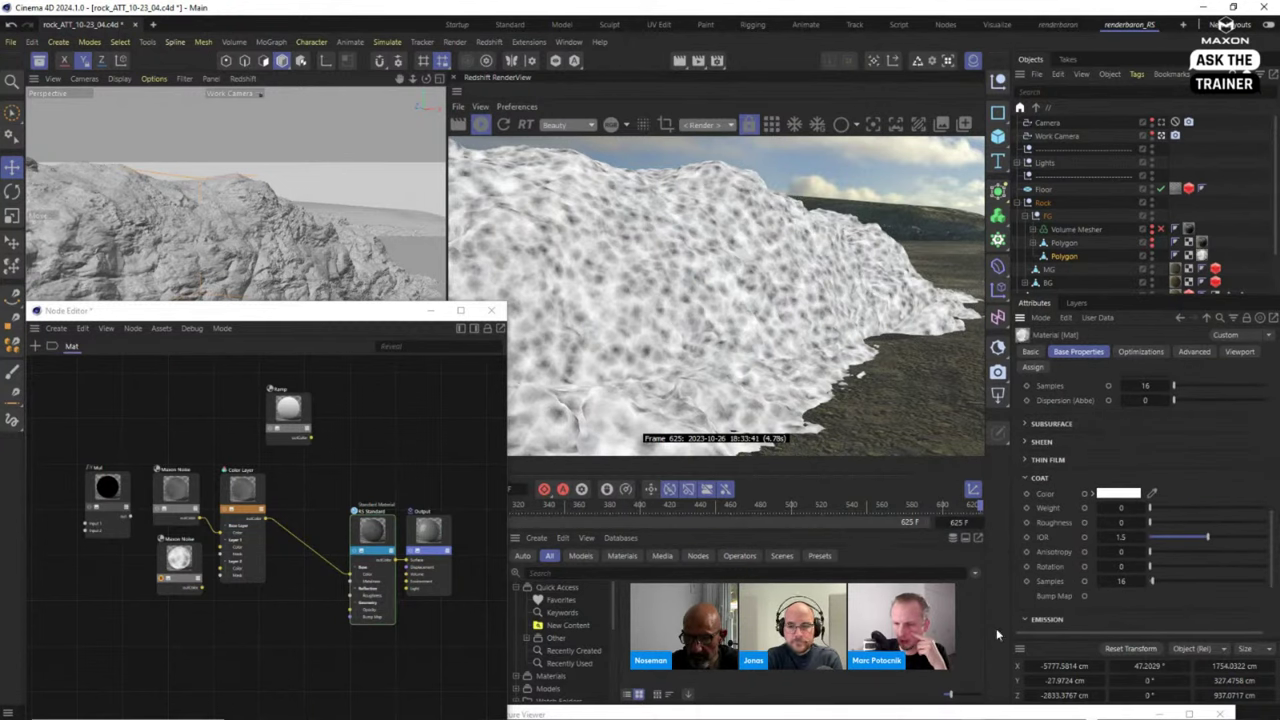
{"action": "left_click", "coordinate": [184, 578]}
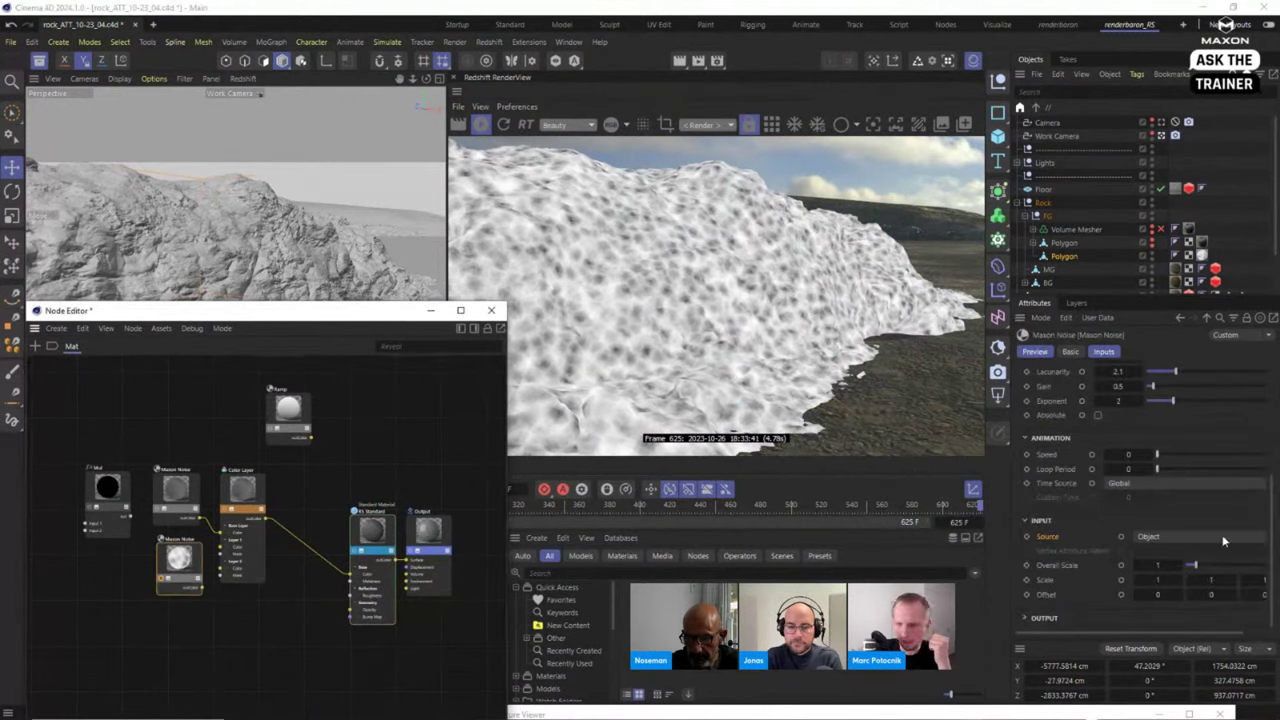
{"action": "left_click", "coordinate": [1158, 566]}
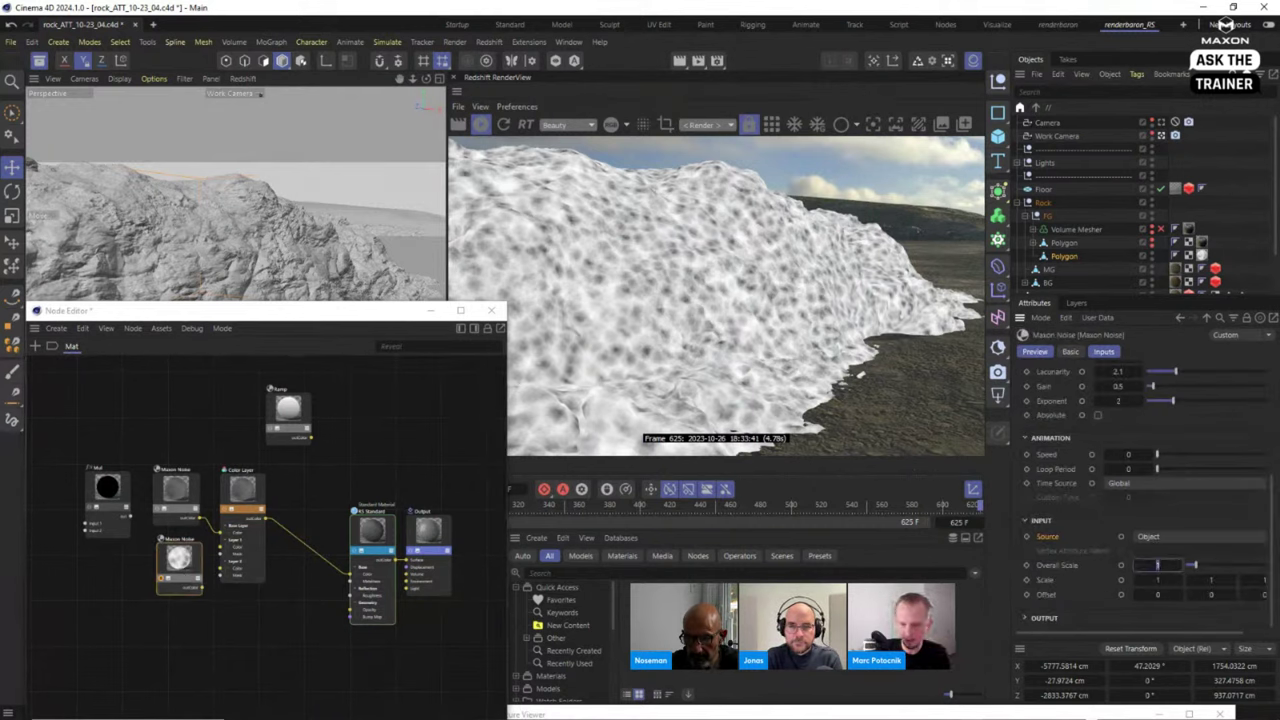
{"action": "type", "text": "0.4"}
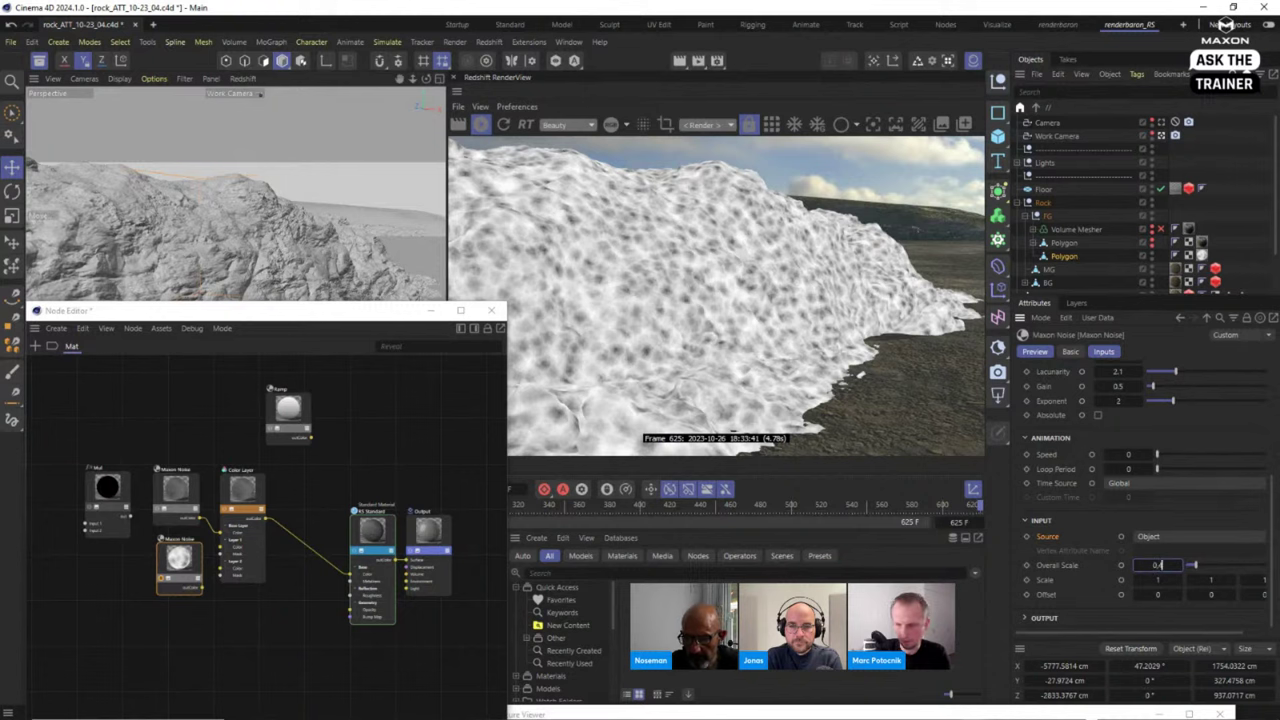
{"action": "key", "text": "Return"}
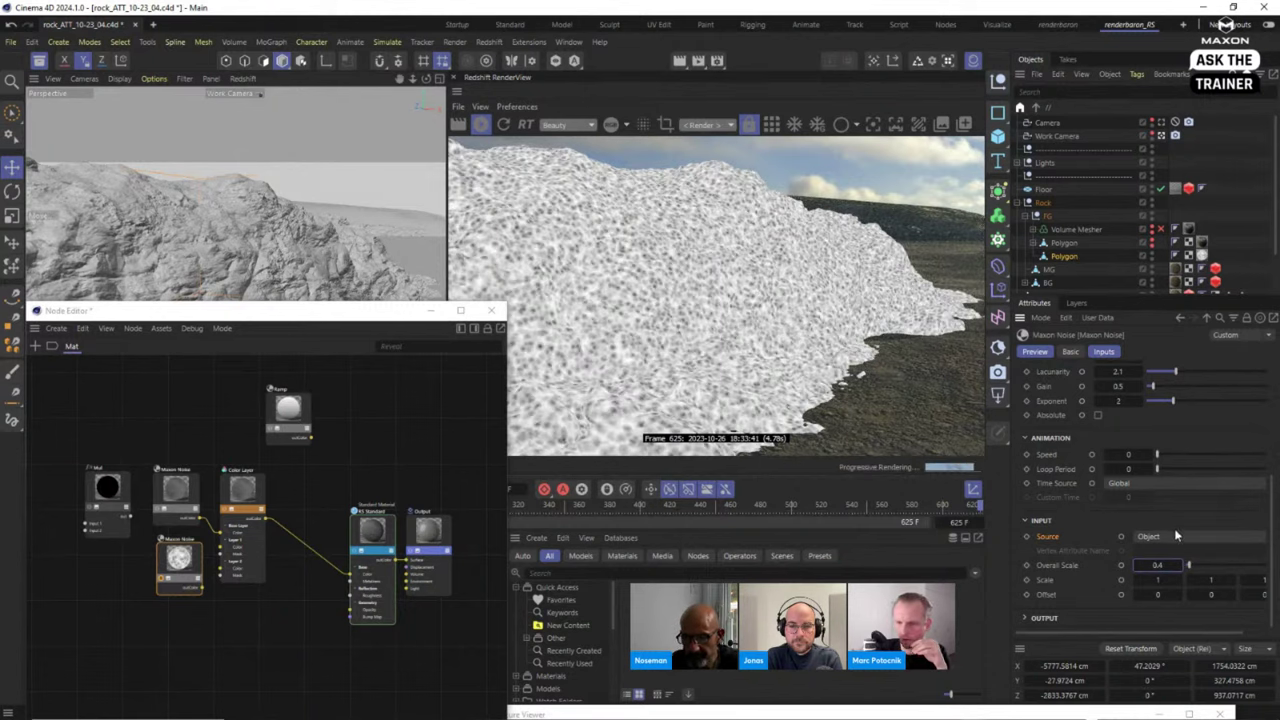
{"action": "left_click", "coordinate": [1176, 536]}
{"action": "left_click", "coordinate": [1176, 578]}
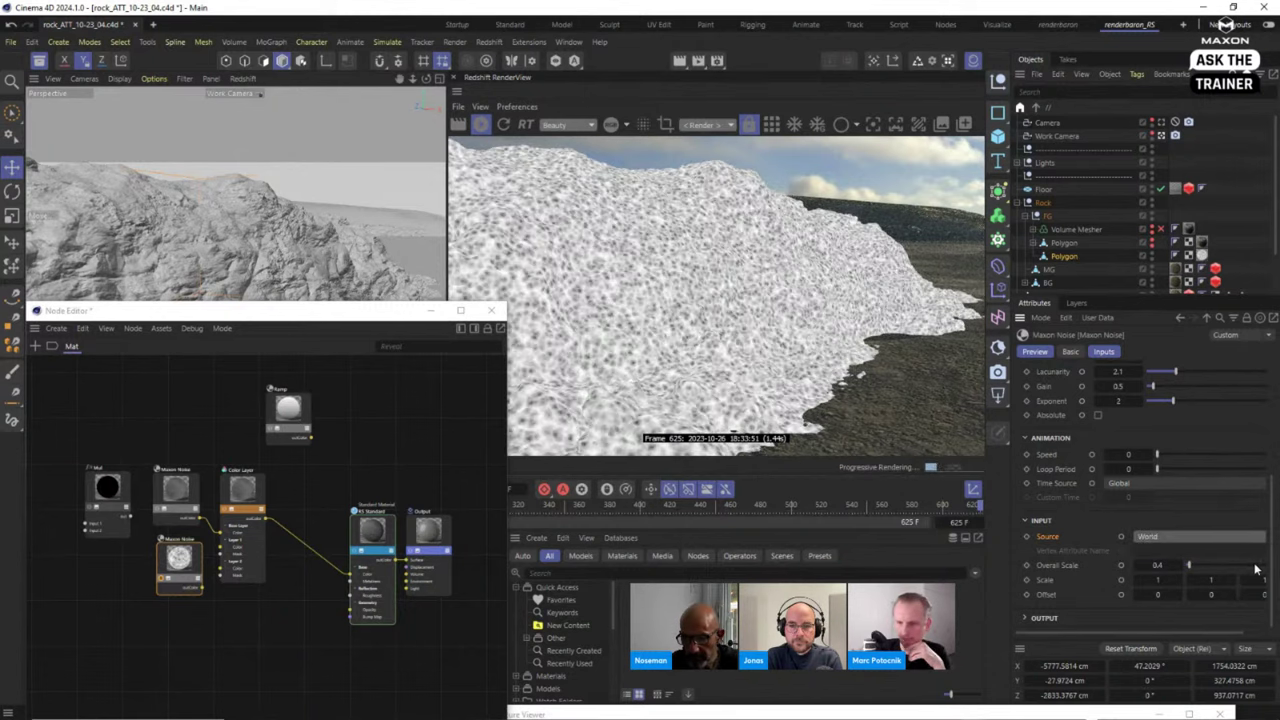
Set the new noise's Low Clip to 0.47 and High Clip to 0.143, and reduce its overall scale to 0.2.
{"action": "scroll", "coordinate": [1262, 520], "scroll_direction": "up", "scroll_amount": 3}
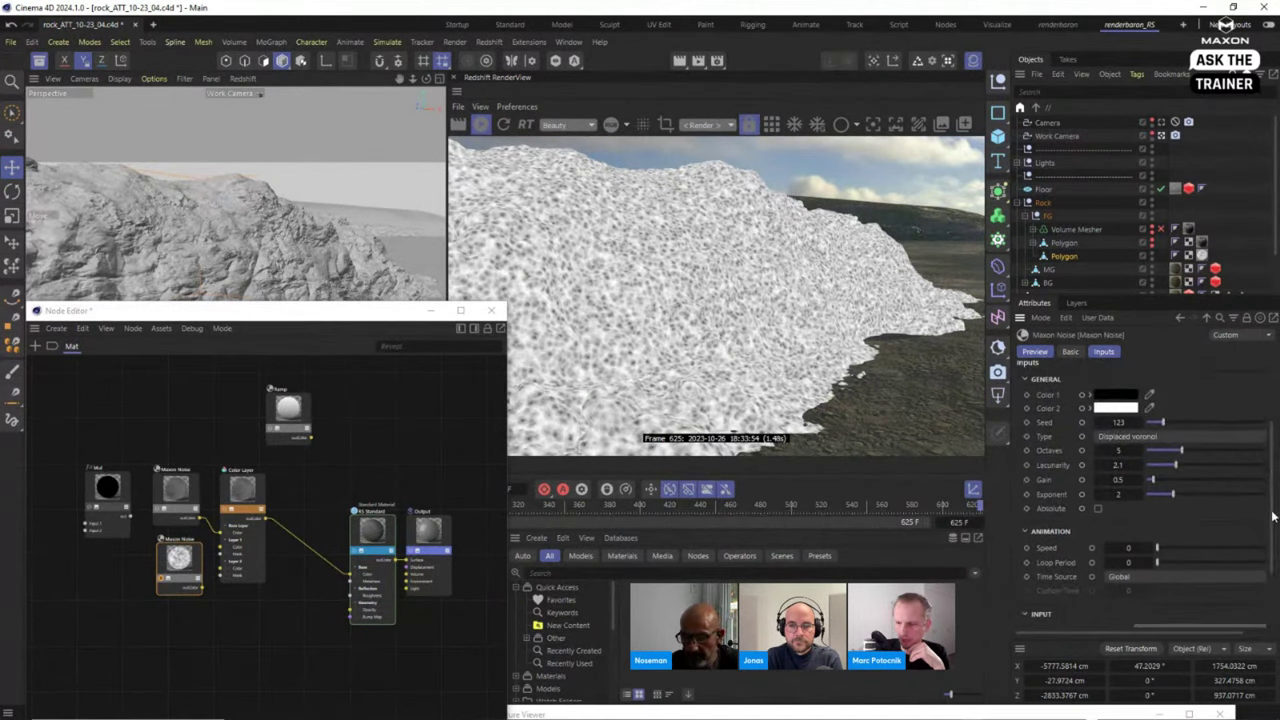
{"action": "scroll", "coordinate": [1273, 516], "scroll_direction": "down", "scroll_amount": 3}
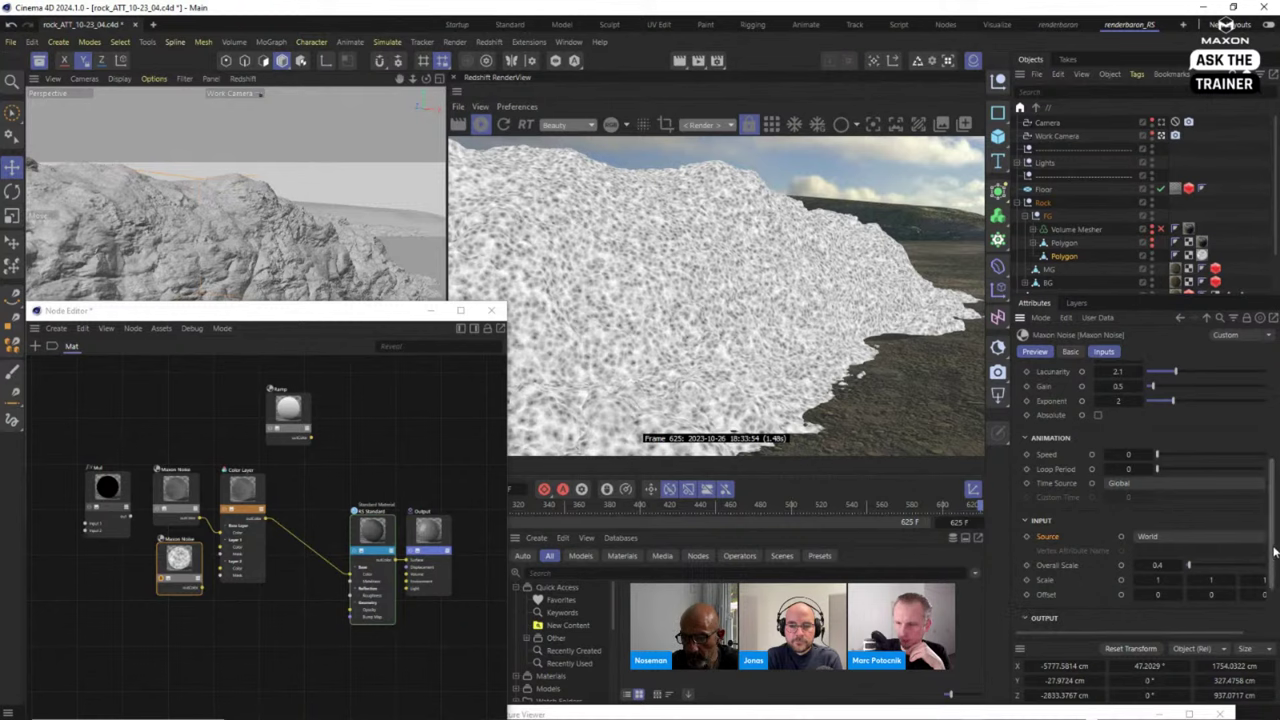
{"action": "scroll", "coordinate": [1273, 550], "scroll_direction": "down", "scroll_amount": 2}
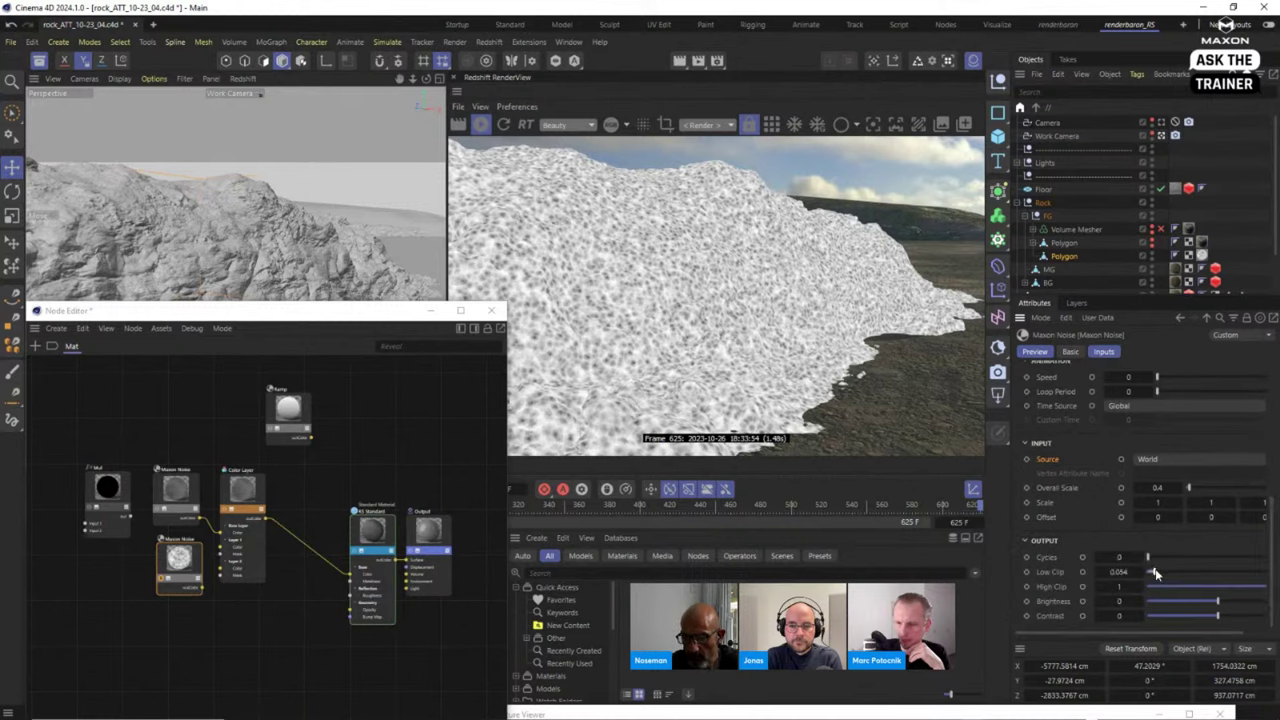
{"action": "left_click_drag", "start_coordinate": [1155, 573], "coordinate": [1183, 588]}
{"action": "left_click_drag", "start_coordinate": [1262, 574], "coordinate": [1168, 592]}
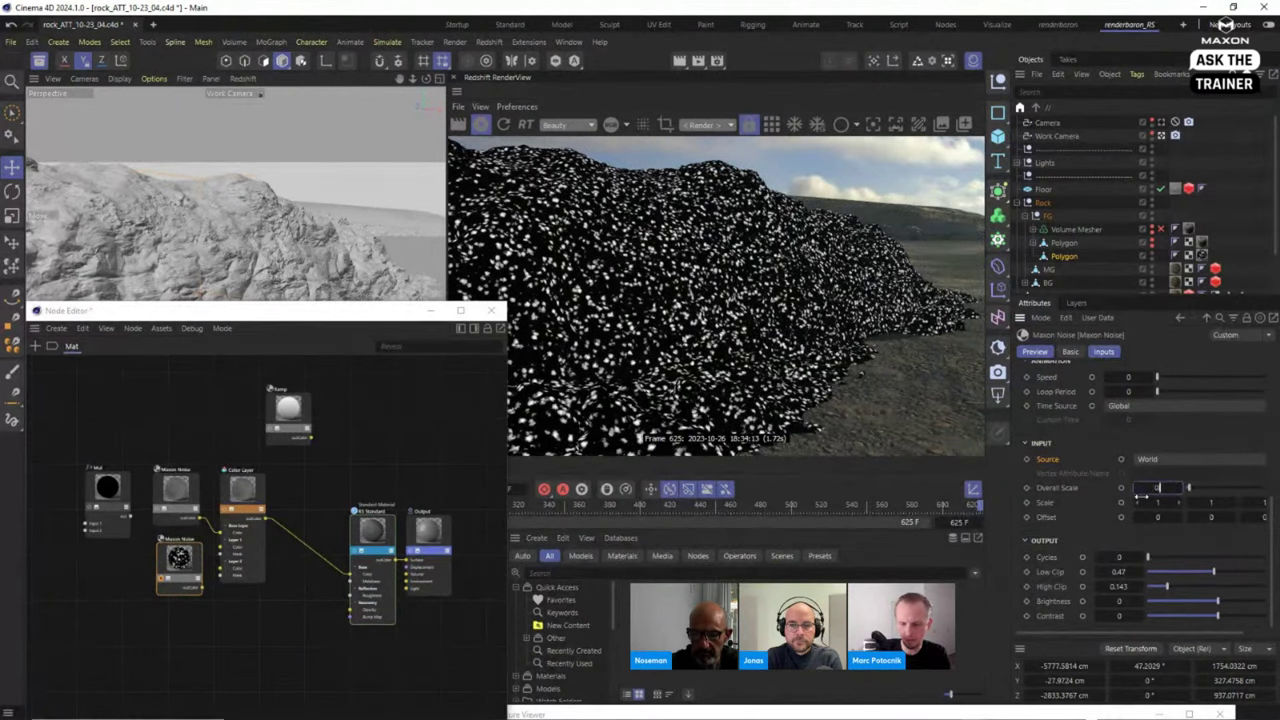
{"action": "left_click_drag", "start_coordinate": [1140, 497], "coordinate": [1141, 502]}
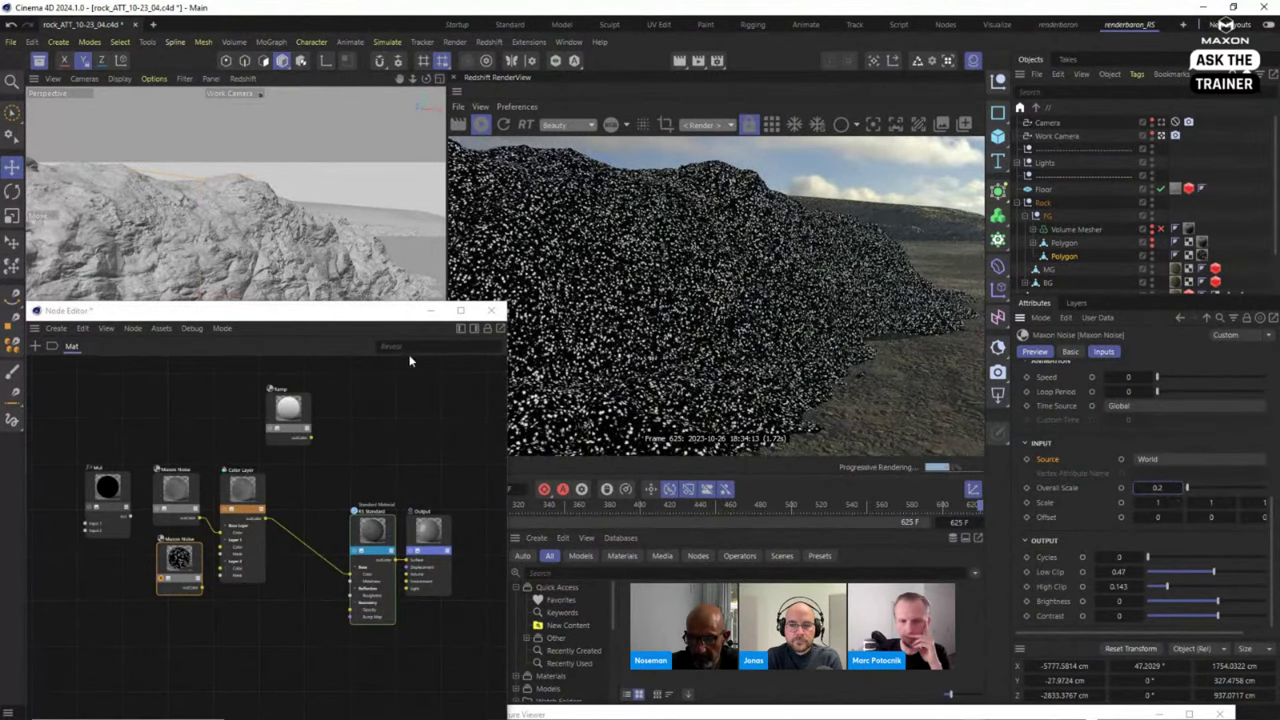
Connect the speckled Maxon Noise's color output to the Layer 1 color input of the Color Layer.
{"action": "left_click_drag", "start_coordinate": [367, 317], "coordinate": [300, 215]}
{"action": "scroll", "coordinate": [276, 464], "scroll_direction": "up", "scroll_amount": 4}
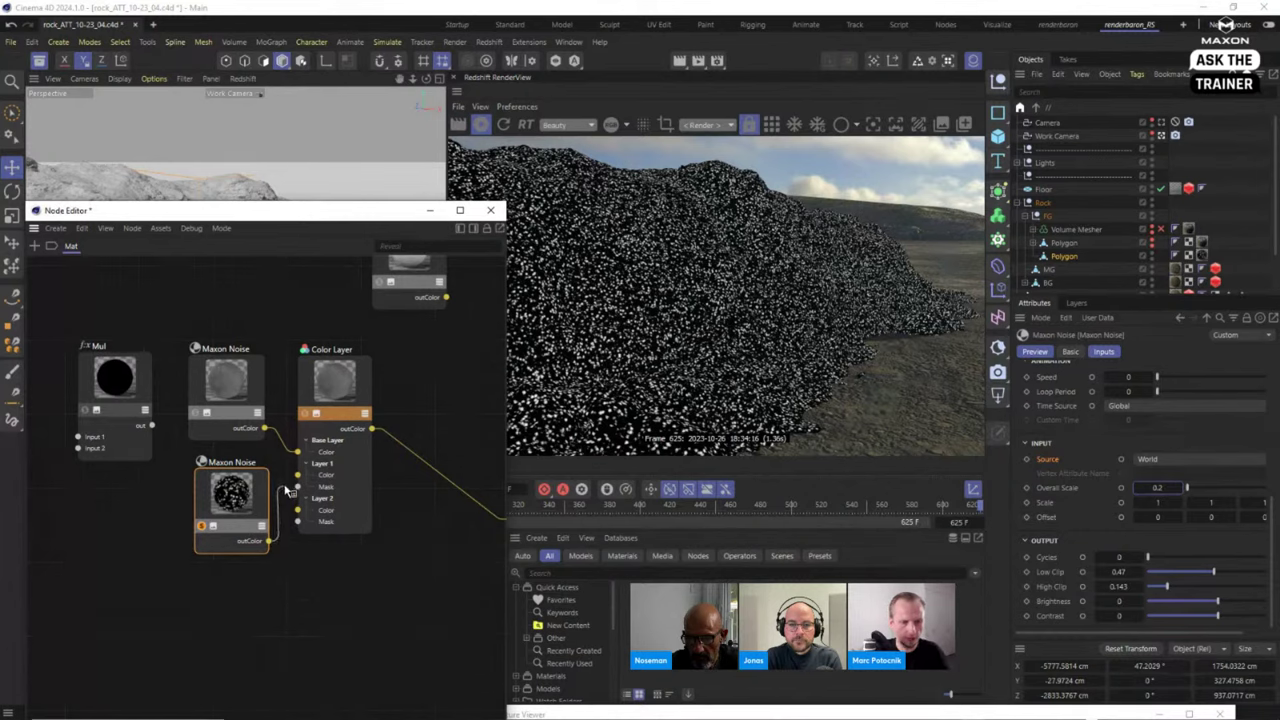
{"action": "left_click_drag", "start_coordinate": [296, 480], "coordinate": [224, 480]}
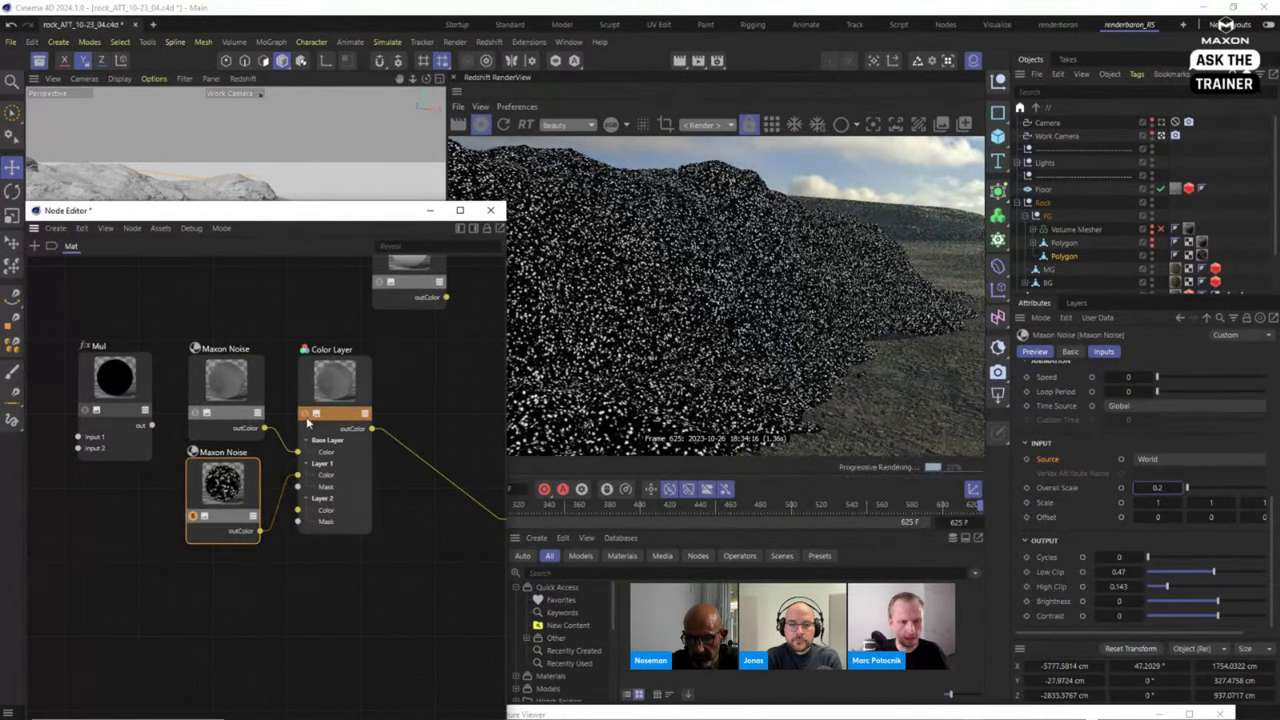
Solo the Color Layer in the render and enable its Layer 1 with the Screen blend mode.
{"action": "left_click", "coordinate": [353, 484]}
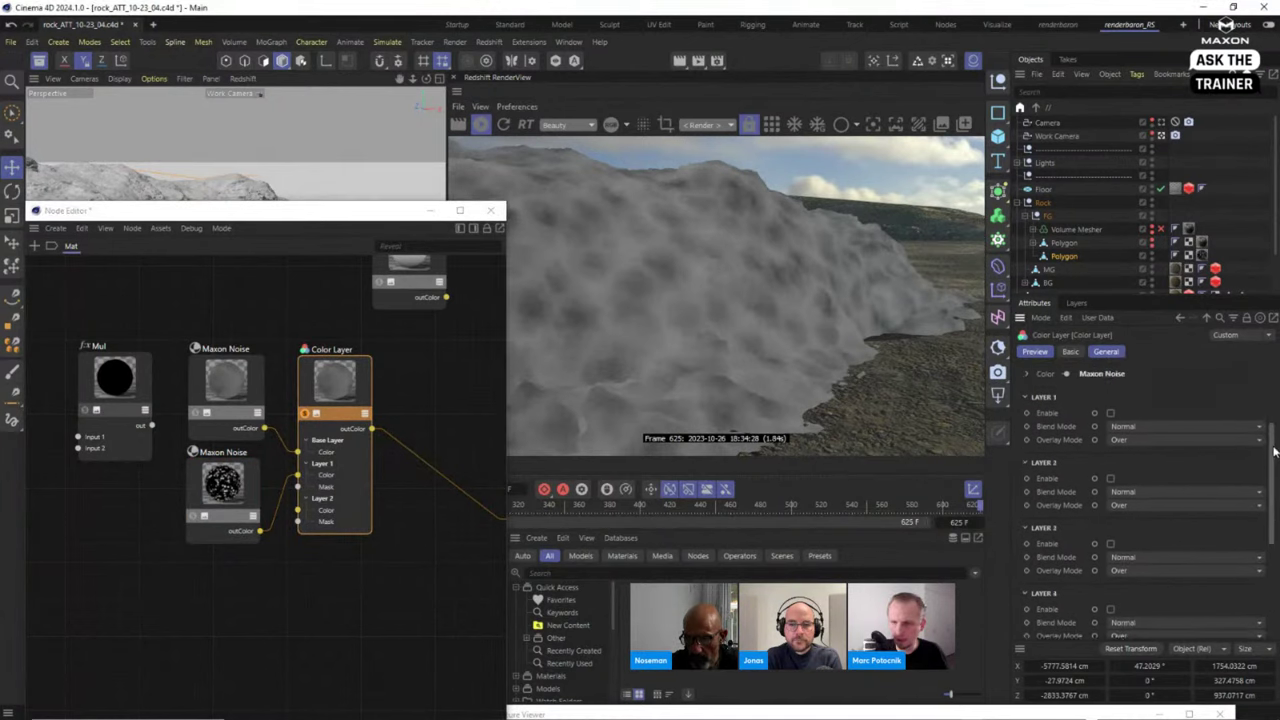
{"action": "scroll", "coordinate": [1170, 490], "scroll_direction": "up", "scroll_amount": 6}
{"action": "left_click", "coordinate": [1110, 519]}
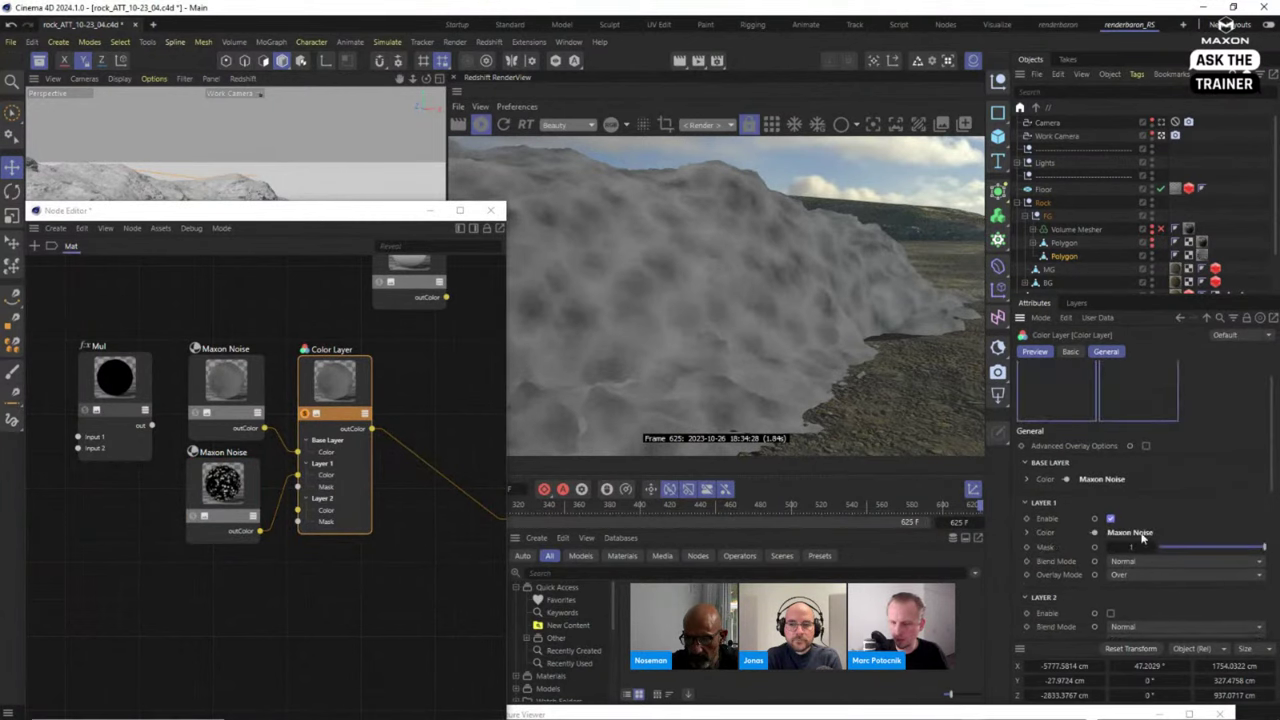
{"action": "left_click", "coordinate": [1150, 559]}
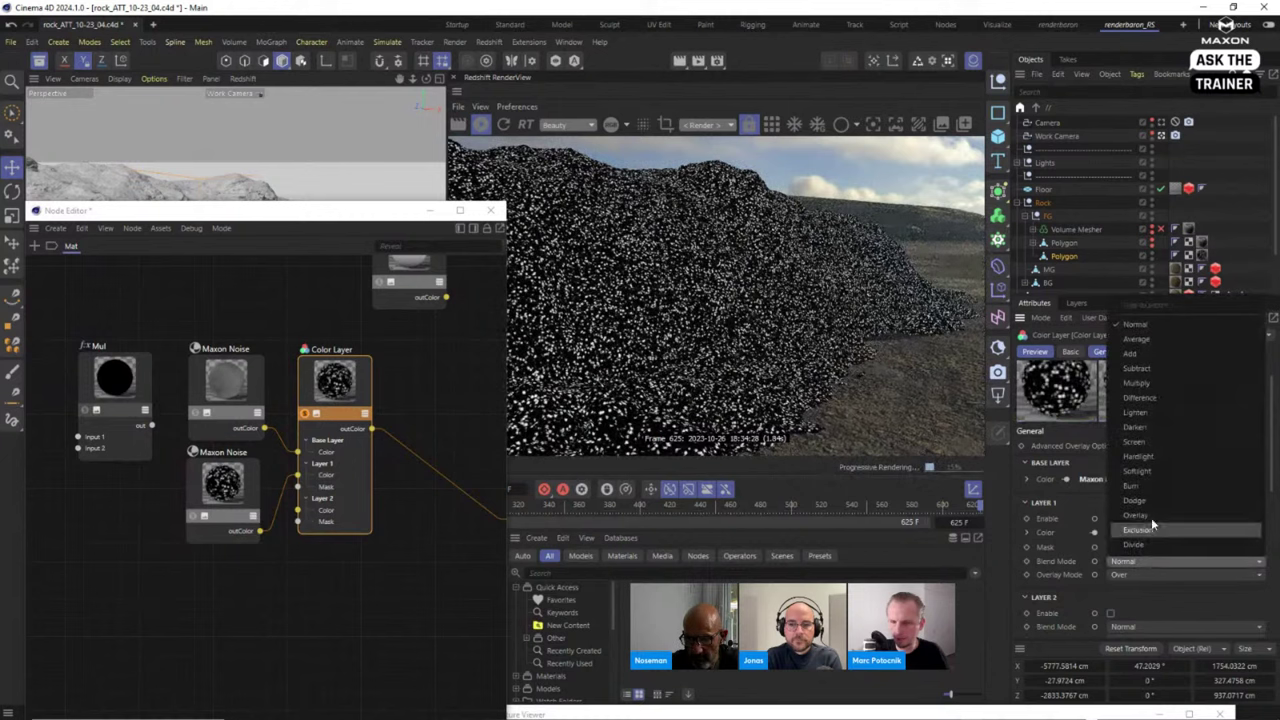
{"action": "left_click", "coordinate": [1140, 442]}
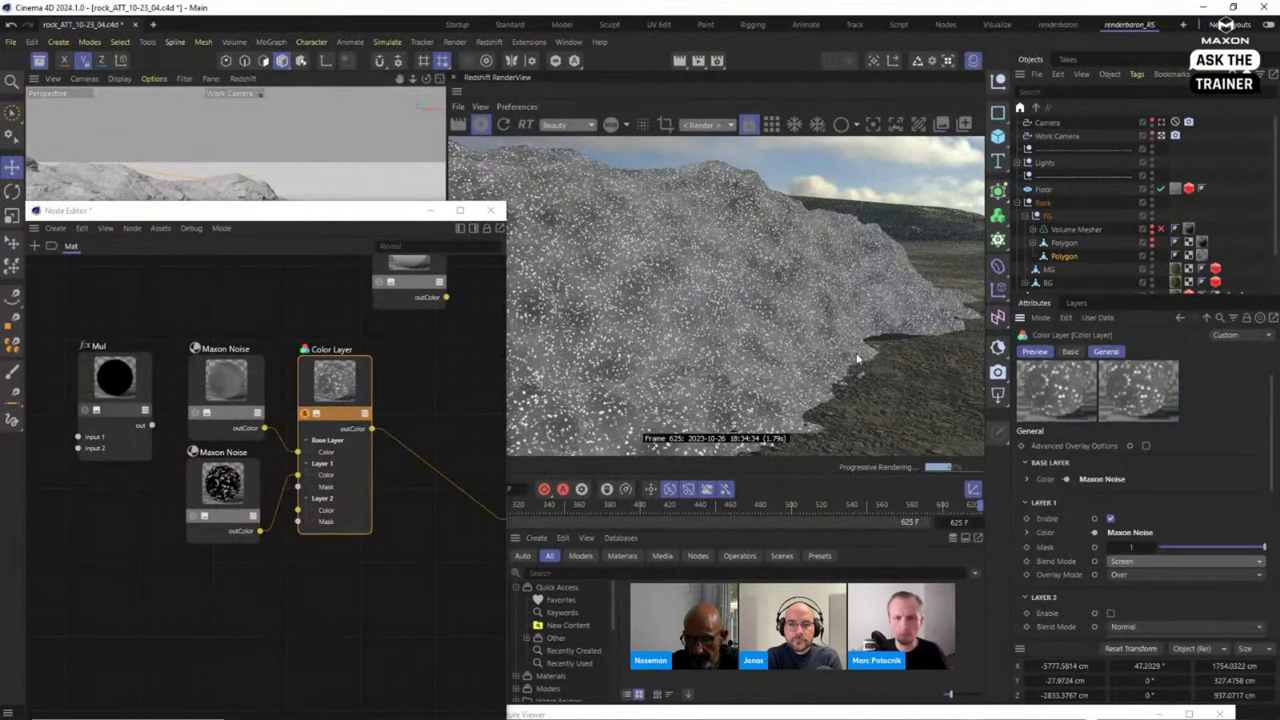
Uncover more of the render and align the speckled Maxon Noise node beneath the base Maxon Noise.
{"action": "left_click_drag", "start_coordinate": [333, 216], "coordinate": [240, 238]}
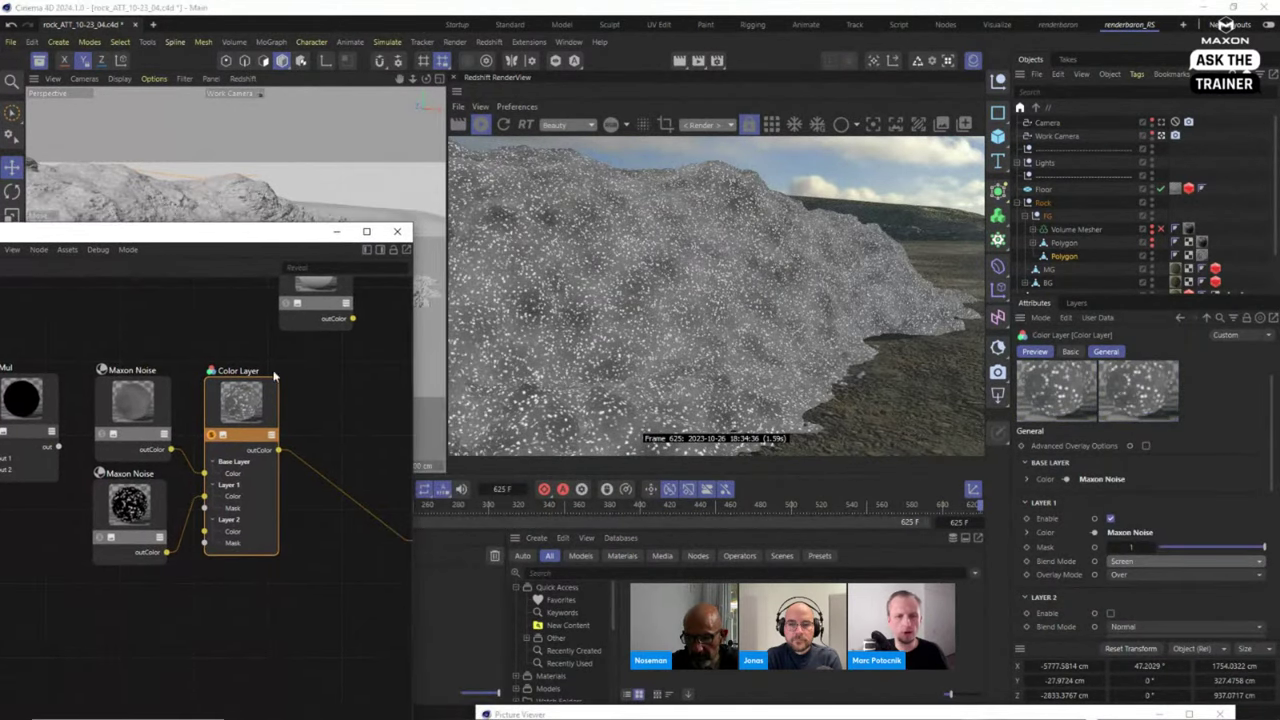
{"action": "left_click", "coordinate": [143, 438]}
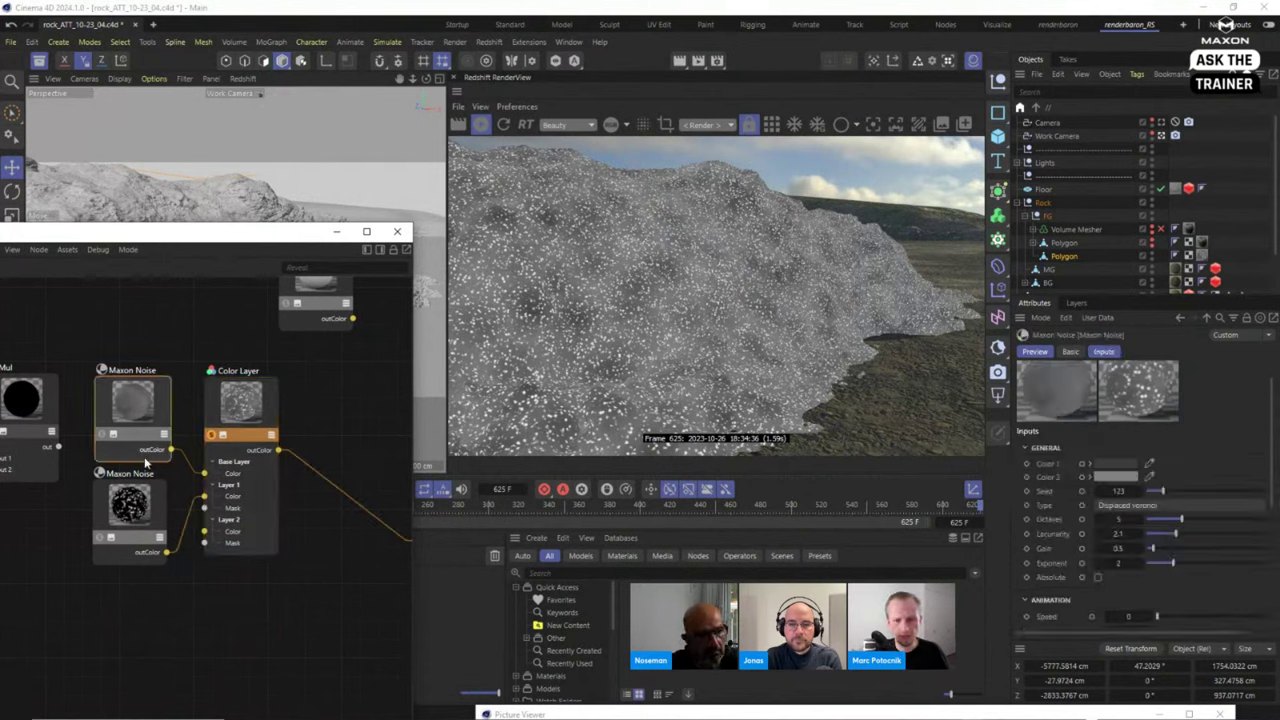
{"action": "left_click", "coordinate": [142, 511]}
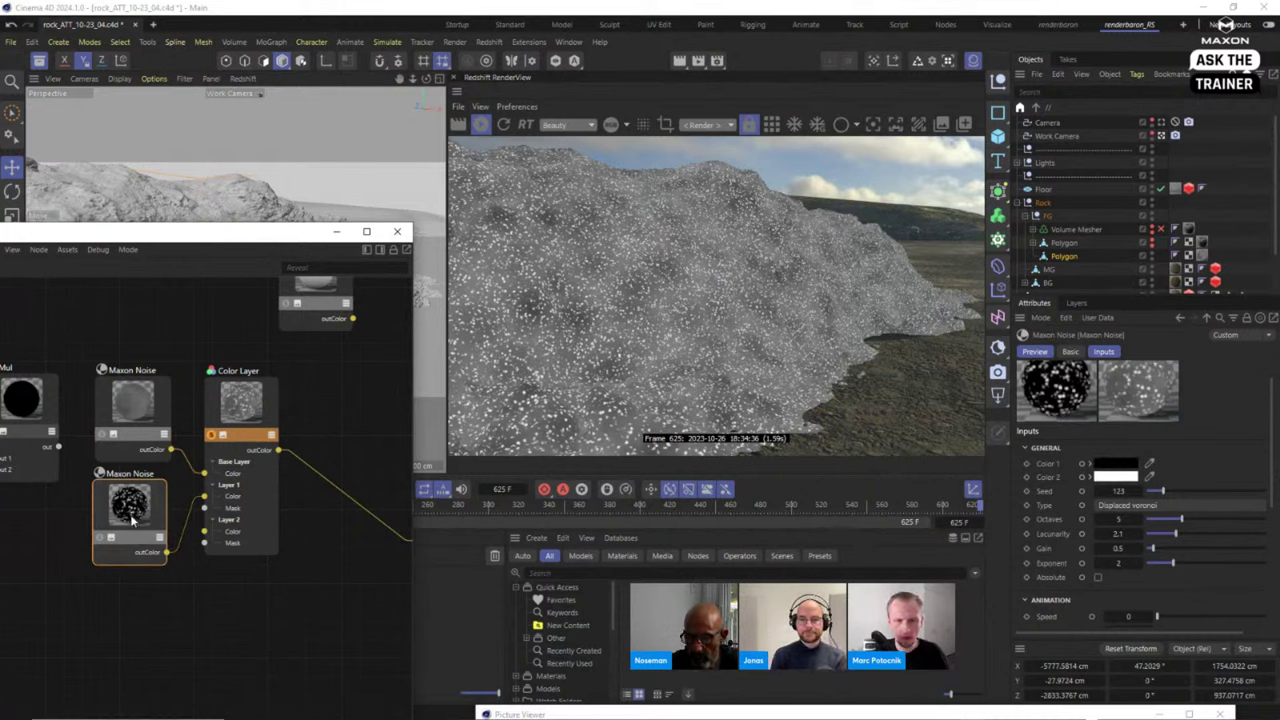
{"action": "left_click_drag", "start_coordinate": [131, 518], "coordinate": [138, 520]}
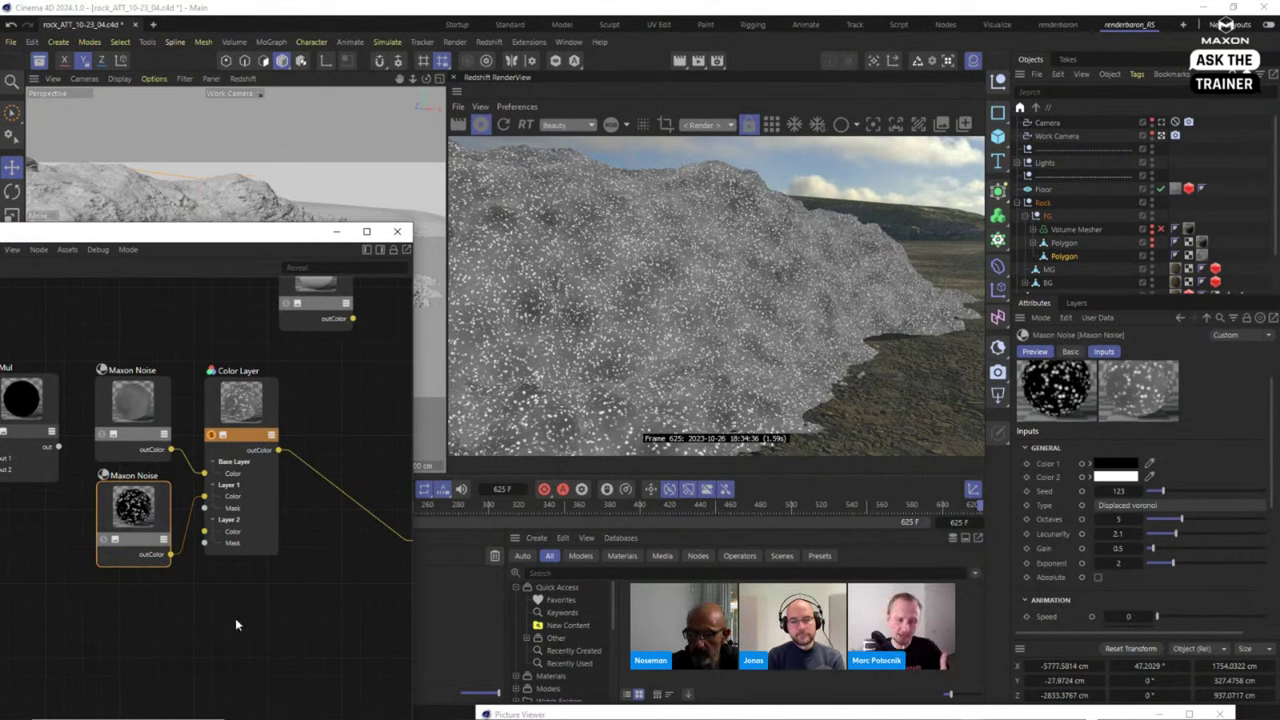
Add a third Maxon Noise beneath the speckled one, solo it in the render, and set its type to Turbulence.
{"action": "left_click", "coordinate": [173, 632]}
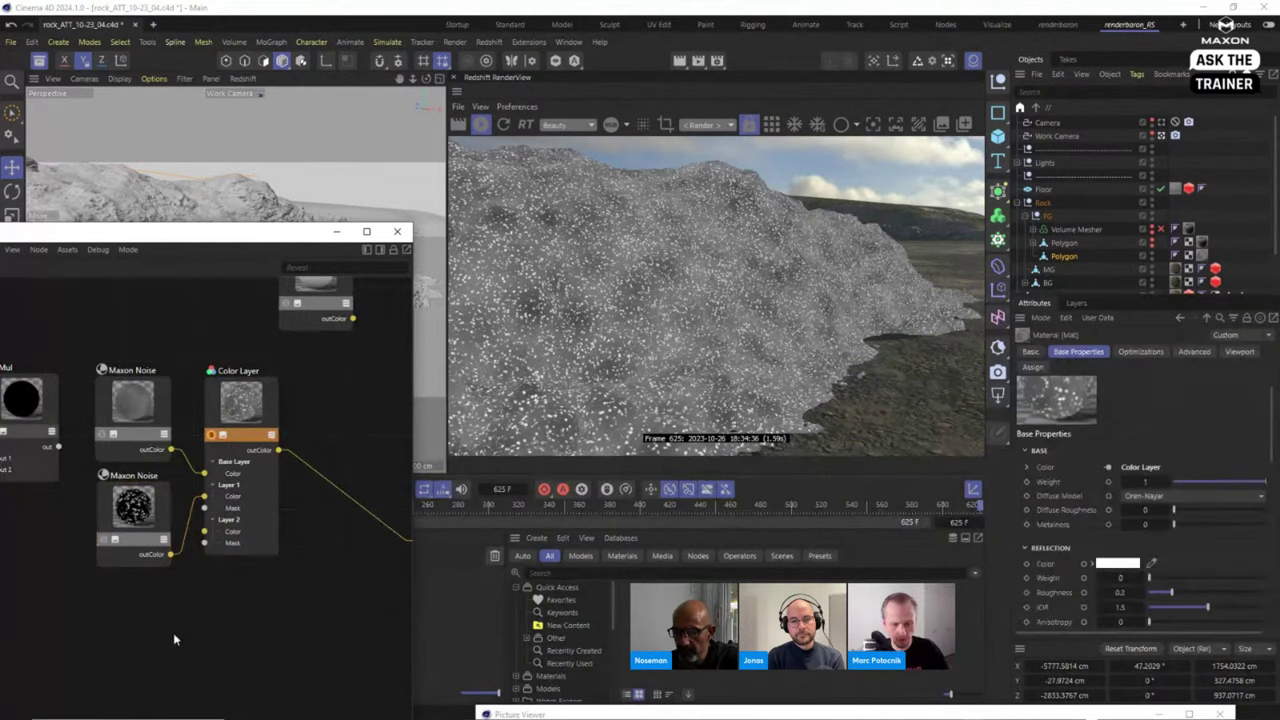
{"action": "double_click", "coordinate": [267, 610]}
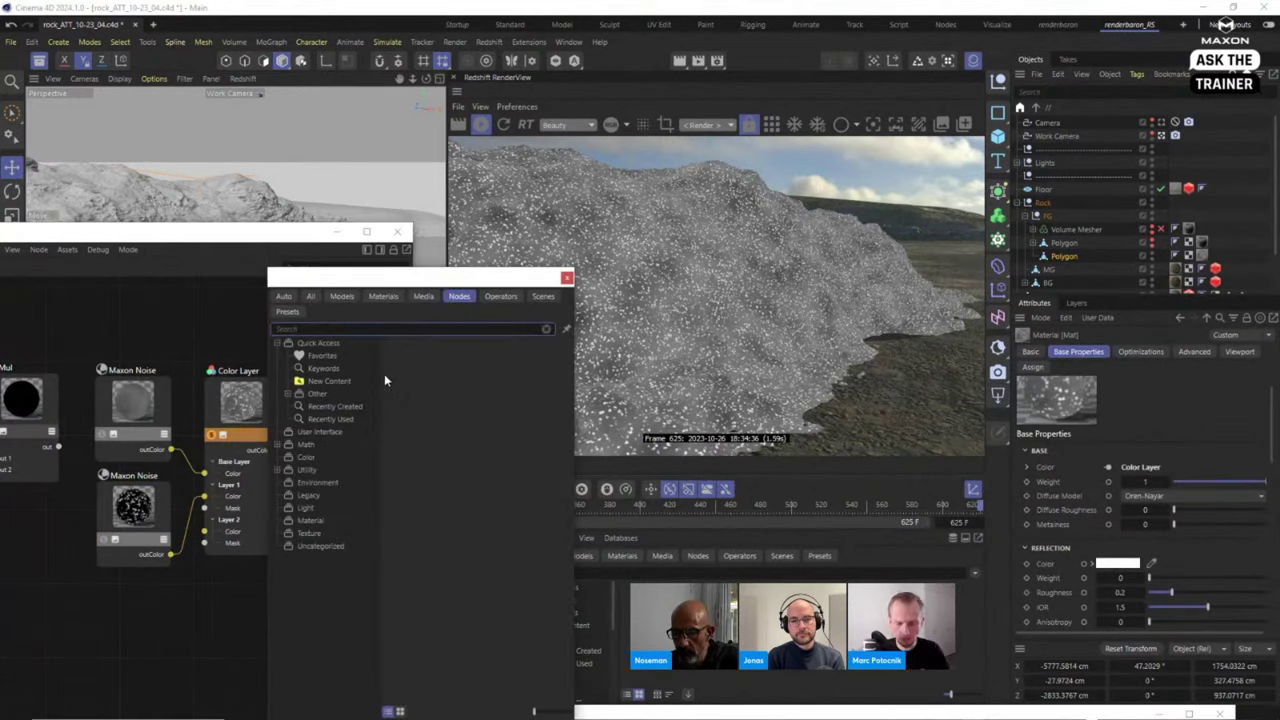
{"action": "type", "text": "maxon"}
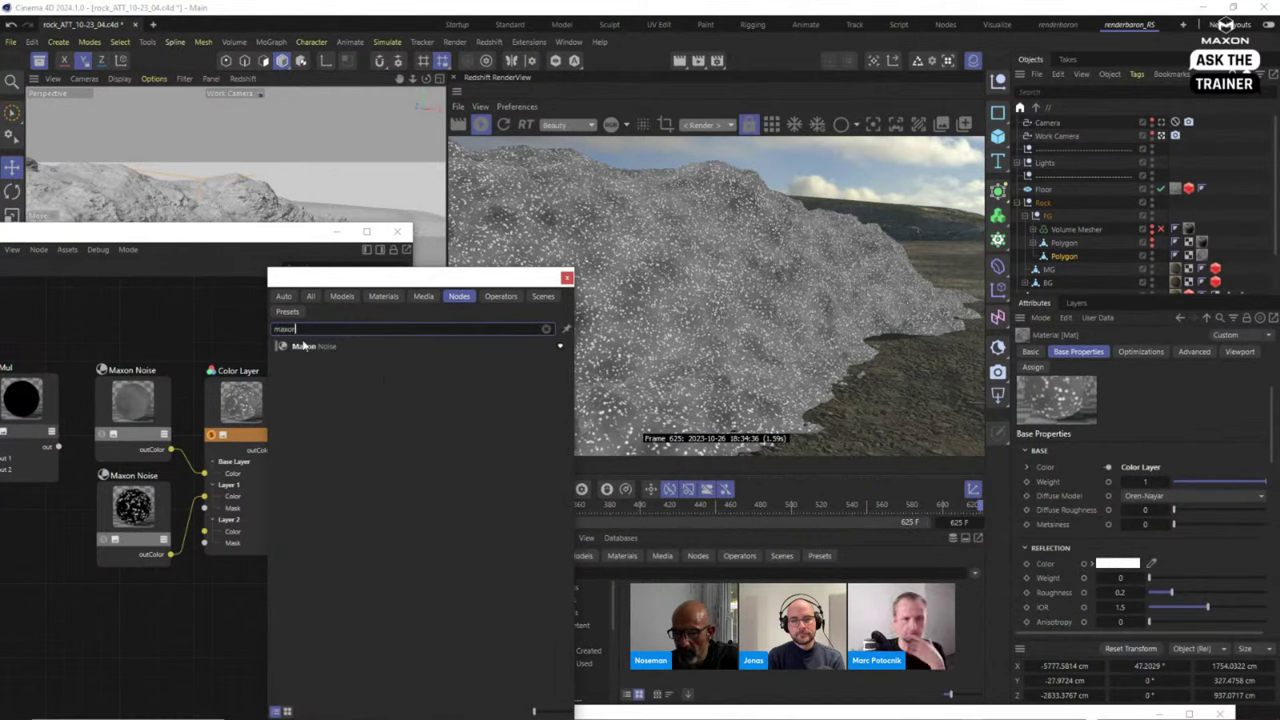
{"action": "left_click_drag", "start_coordinate": [331, 350], "coordinate": [140, 600]}
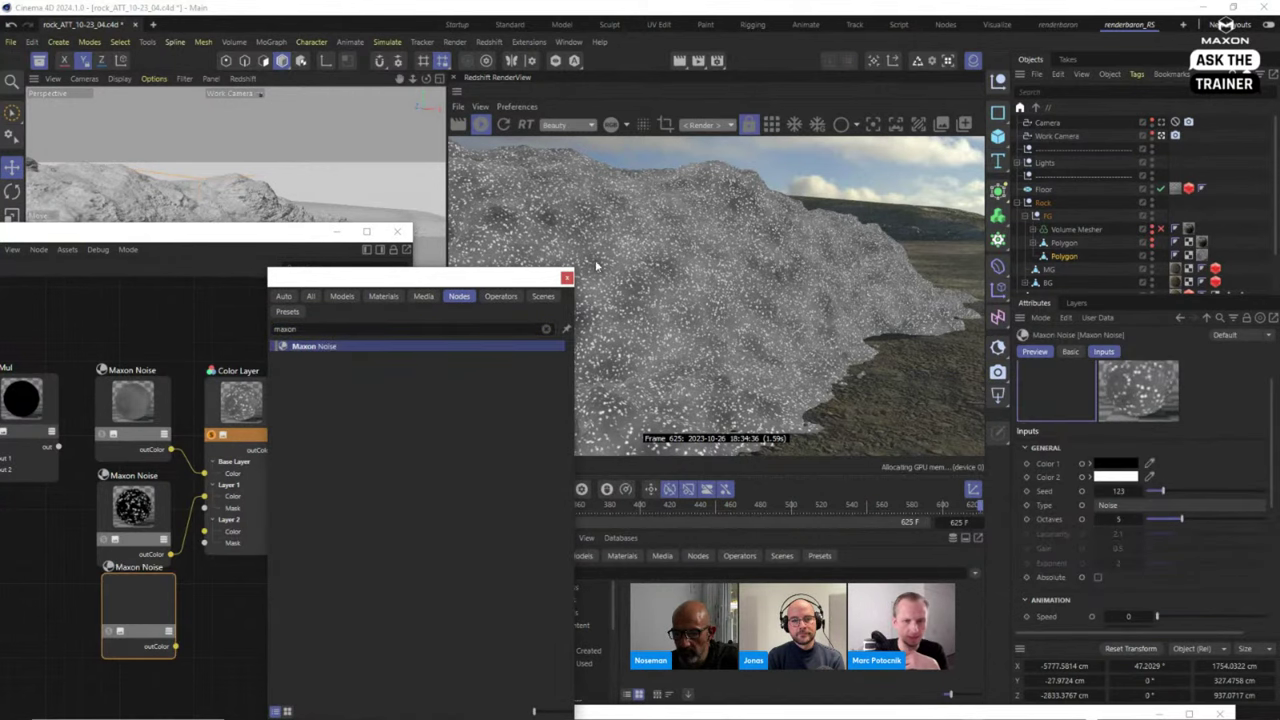
{"action": "left_click", "coordinate": [566, 279]}
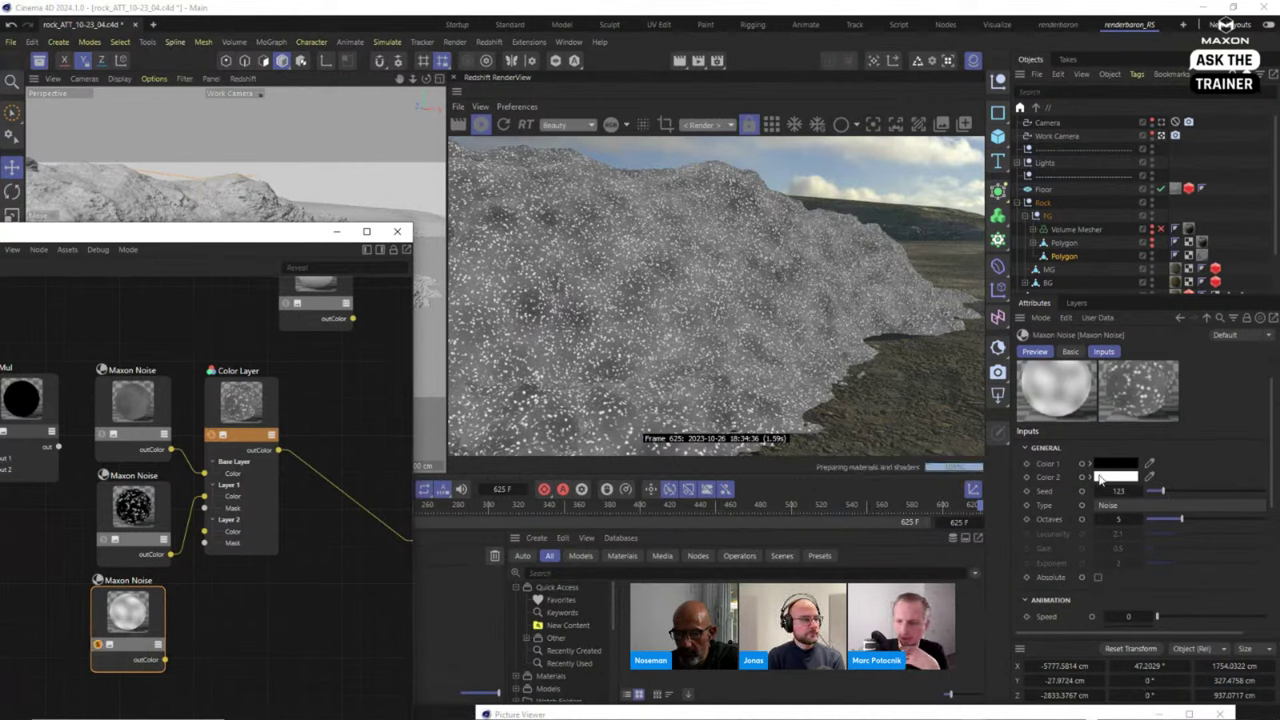
{"action": "left_click", "coordinate": [1128, 505]}
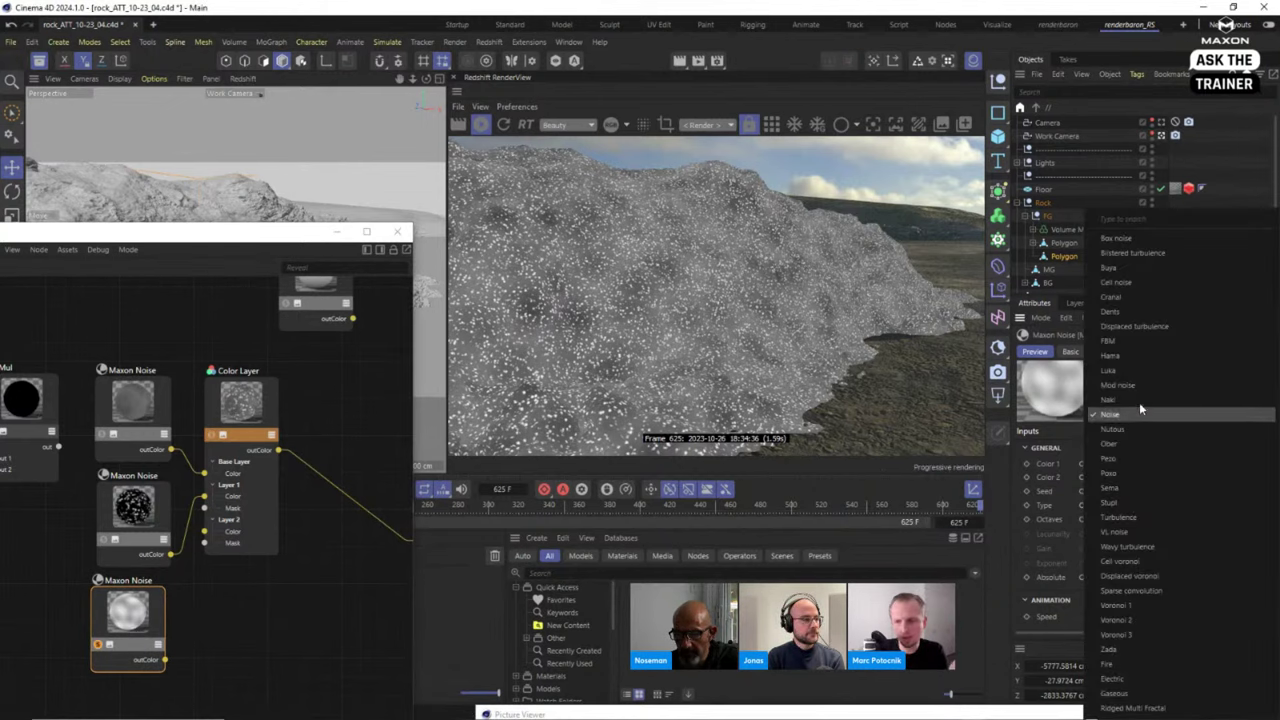
{"action": "left_click", "coordinate": [1139, 513]}
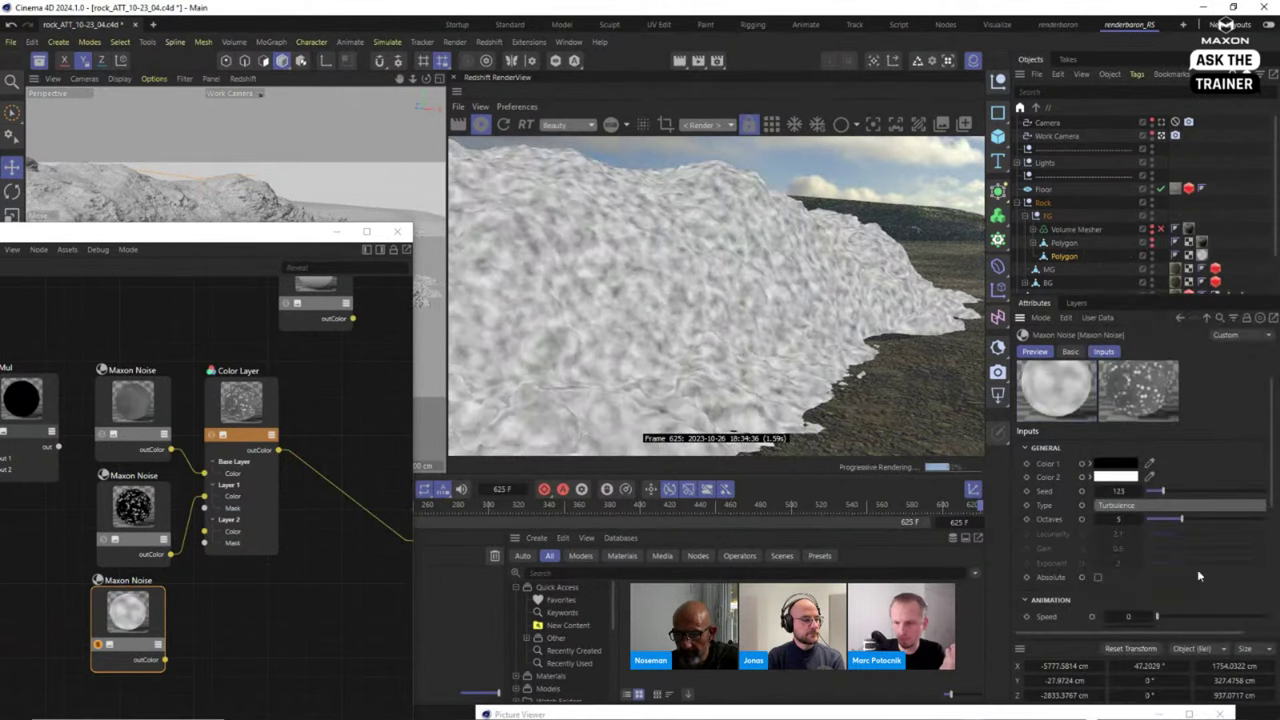
Set the Turbulence noise's Low Clip to 0.493 and High Clip to 0.848 for a high-contrast patchy mask.
{"action": "scroll", "coordinate": [1265, 541], "scroll_direction": "down", "scroll_amount": 5}
{"action": "scroll", "coordinate": [1265, 541], "scroll_direction": "down", "scroll_amount": 2}
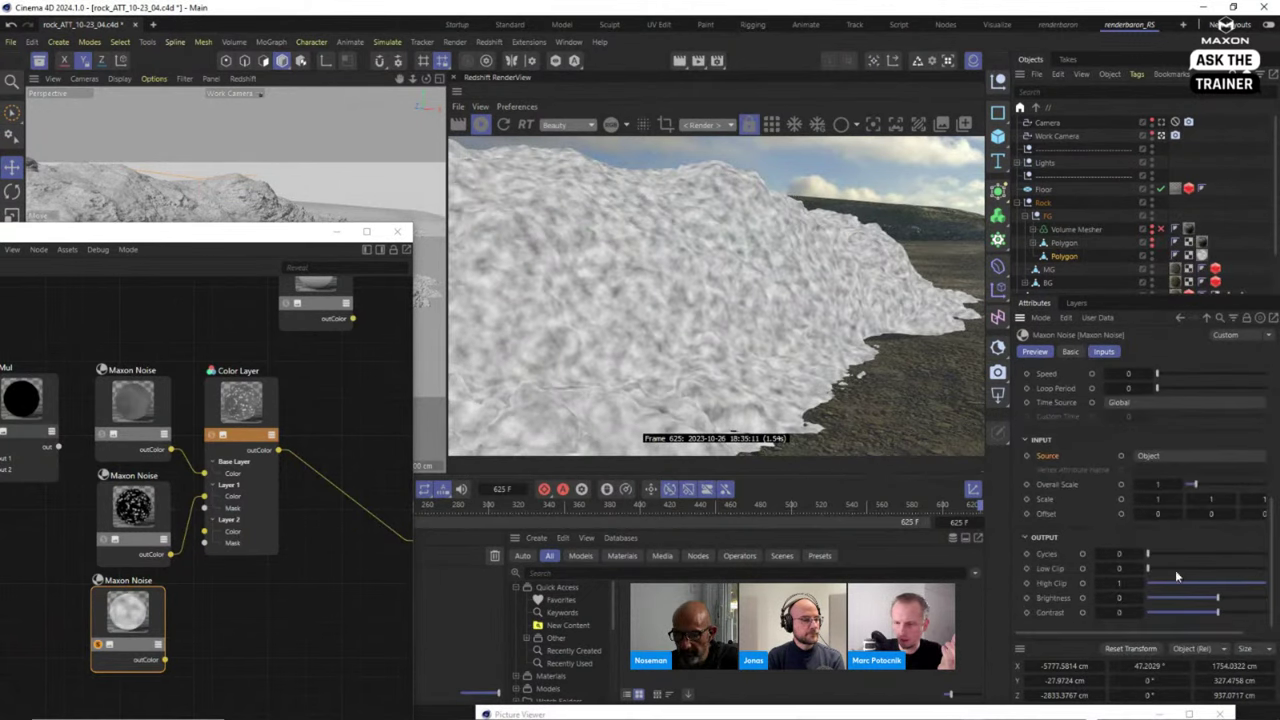
{"action": "left_click_drag", "start_coordinate": [1175, 570], "coordinate": [1219, 587]}
{"action": "left_click", "coordinate": [1224, 585]}
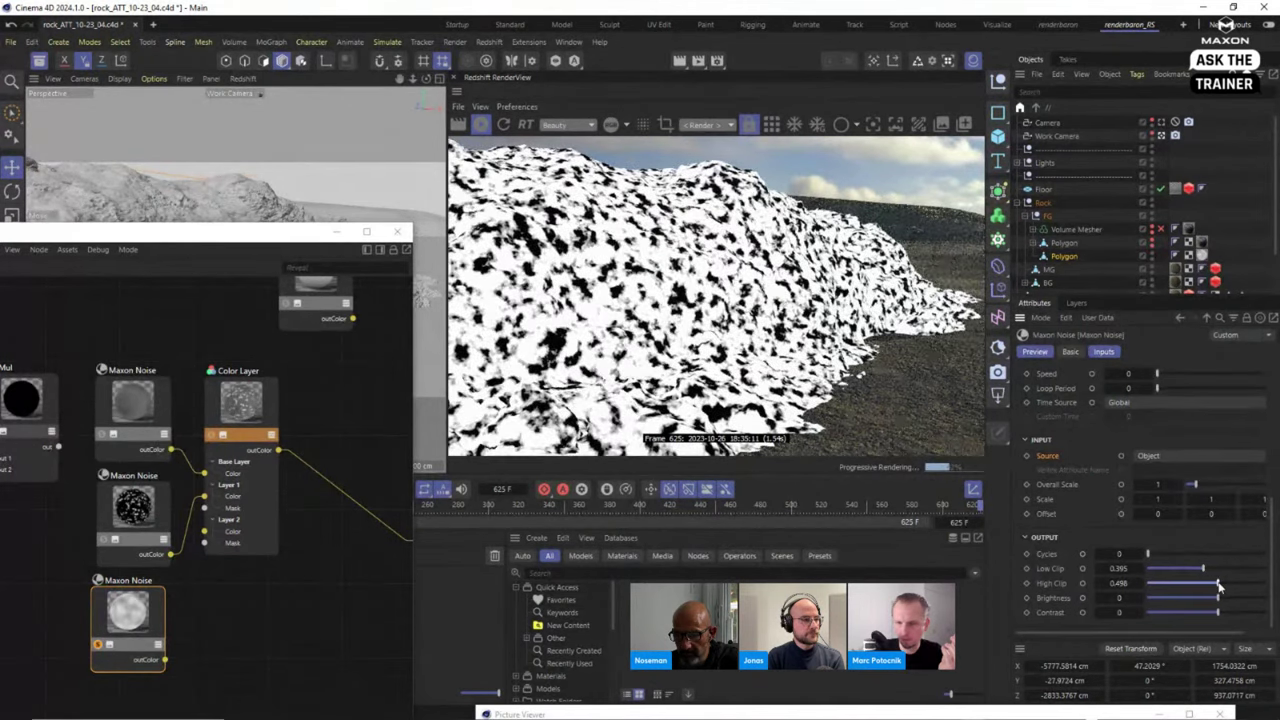
{"action": "left_click", "coordinate": [1252, 586]}
{"action": "left_click", "coordinate": [1217, 569]}
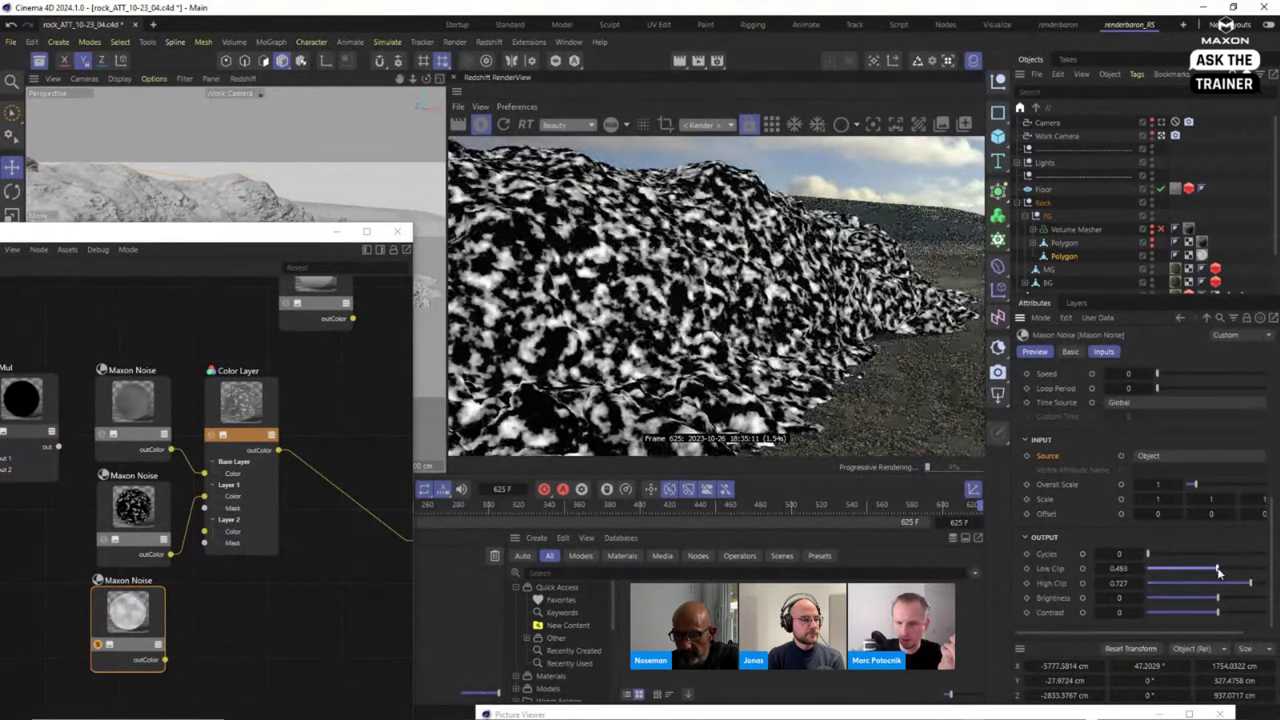
{"action": "left_click", "coordinate": [1245, 586]}
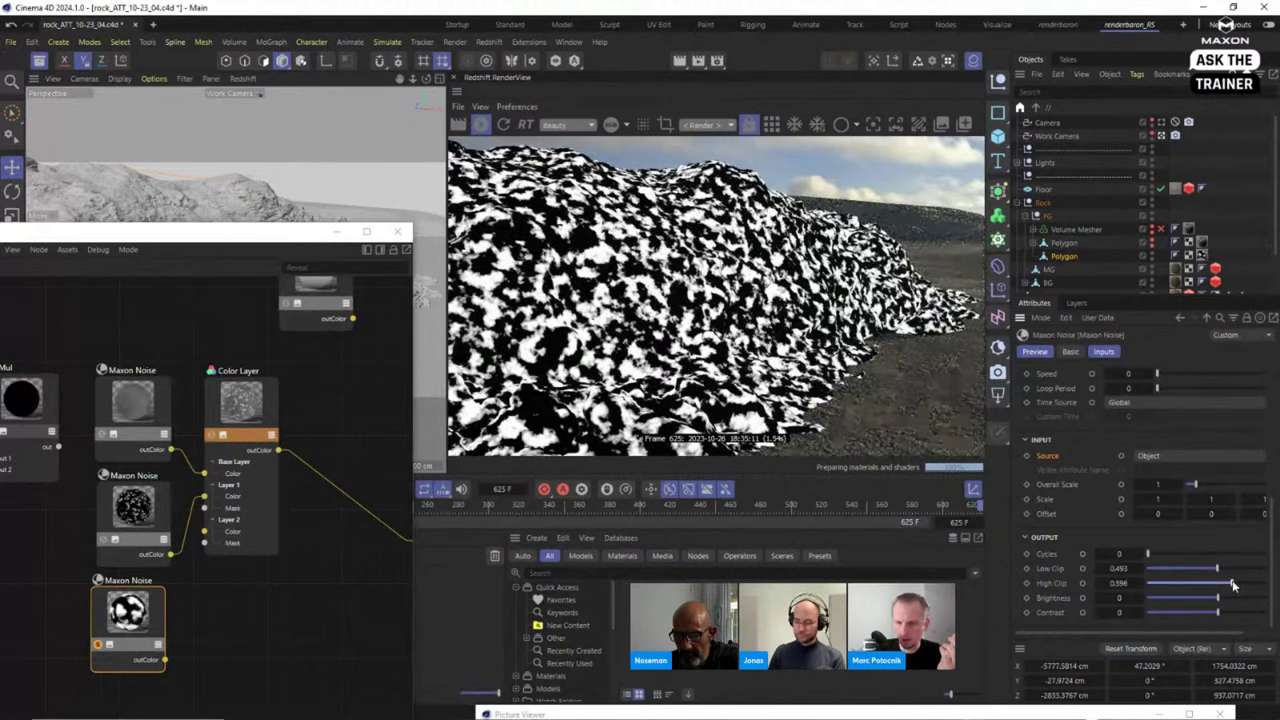
{"action": "left_click_drag", "start_coordinate": [1245, 586], "coordinate": [1269, 588]}
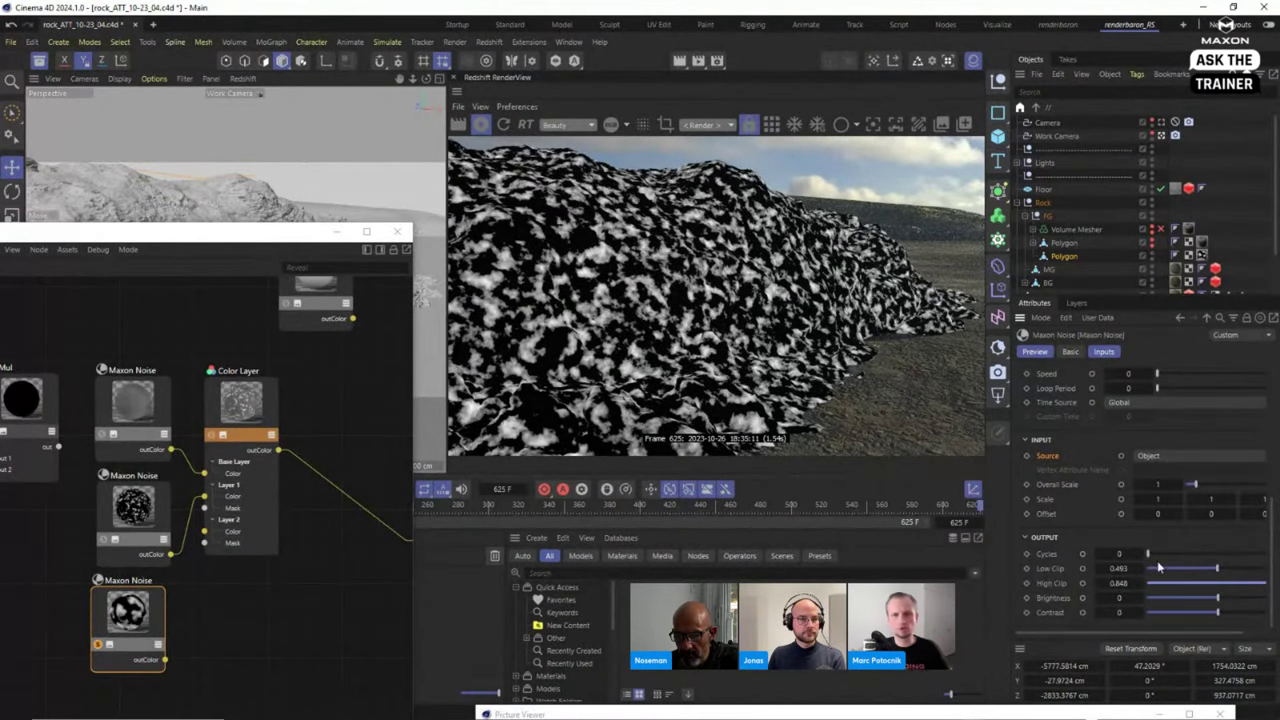
Mask Layer 1 of the soloed Color Layer with the Turbulence noise, and set that noise's Low Clip to 0.418 and Brightness to -0.06.
{"action": "left_click_drag", "start_coordinate": [128, 606], "coordinate": [134, 607]}
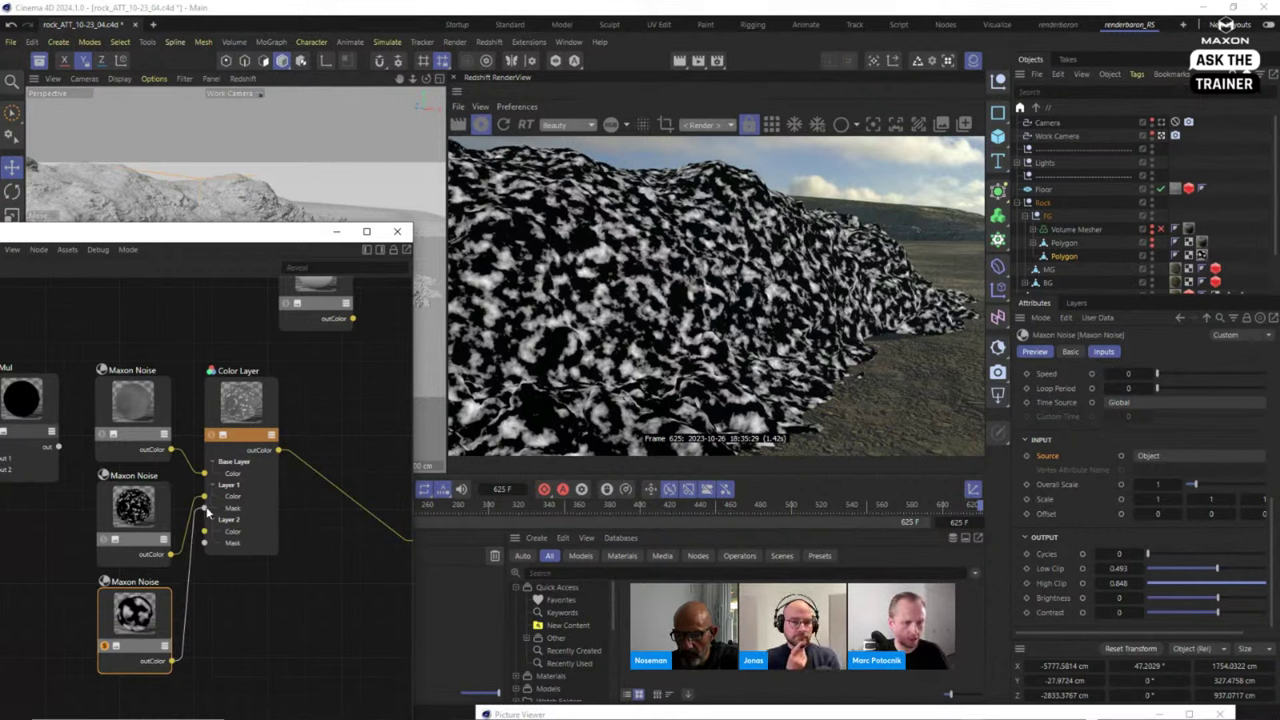
{"action": "left_click", "coordinate": [255, 500]}
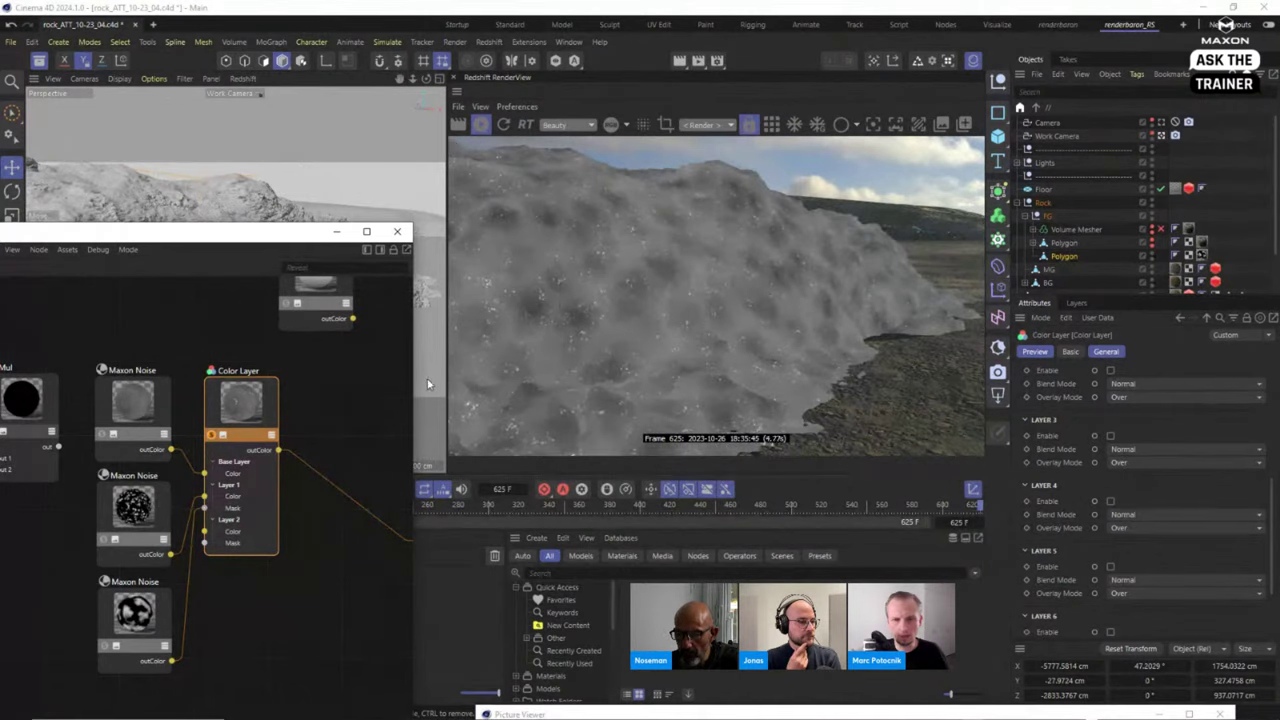
{"action": "left_click", "coordinate": [146, 627]}
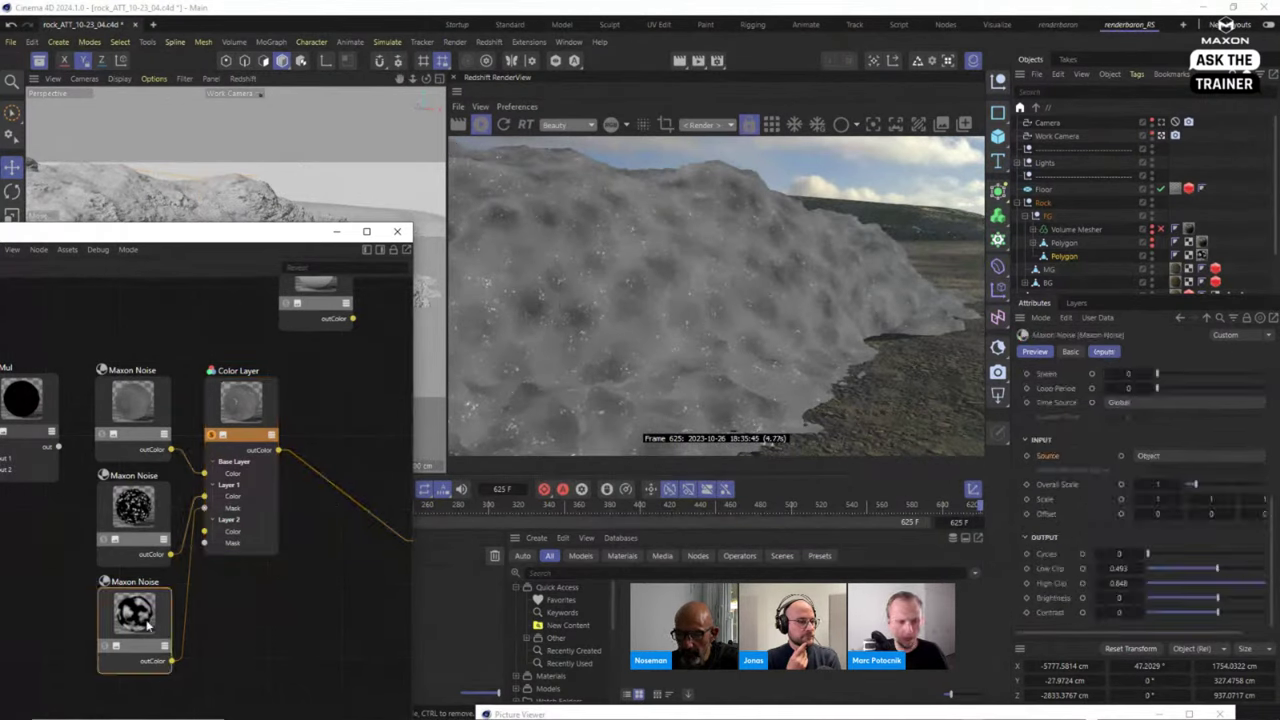
{"action": "left_click_drag", "start_coordinate": [1215, 567], "coordinate": [1215, 598]}
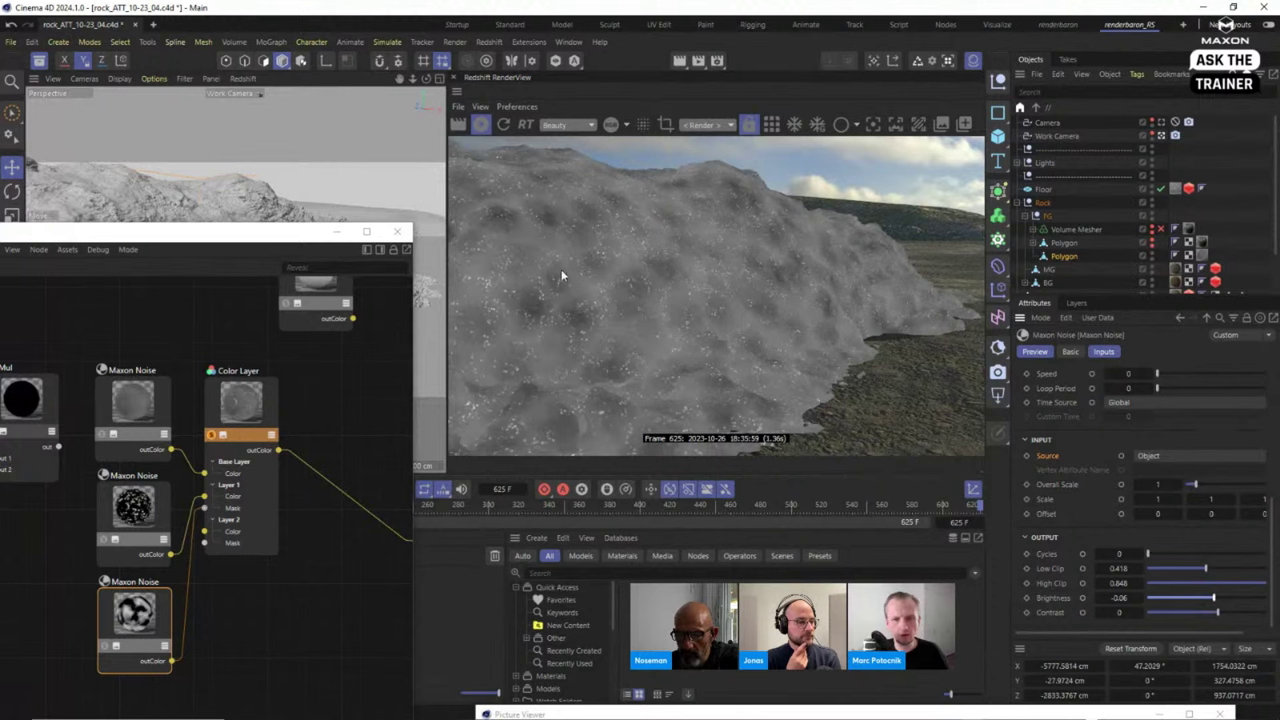
Compare the rock render with the first two reference rock photos in the Picture Viewer, examining their surface patterns.
{"action": "left_click", "coordinate": [151, 420]}
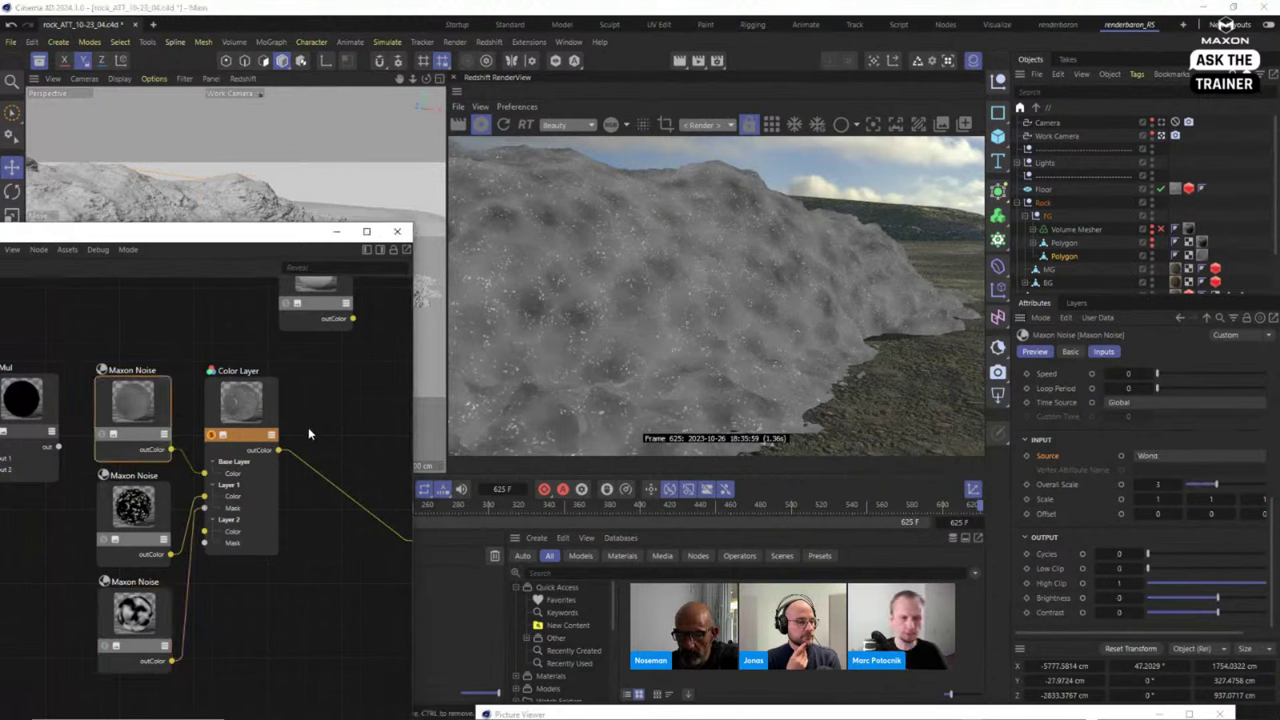
{"action": "scroll", "coordinate": [328, 393], "scroll_direction": "down", "scroll_amount": 3}
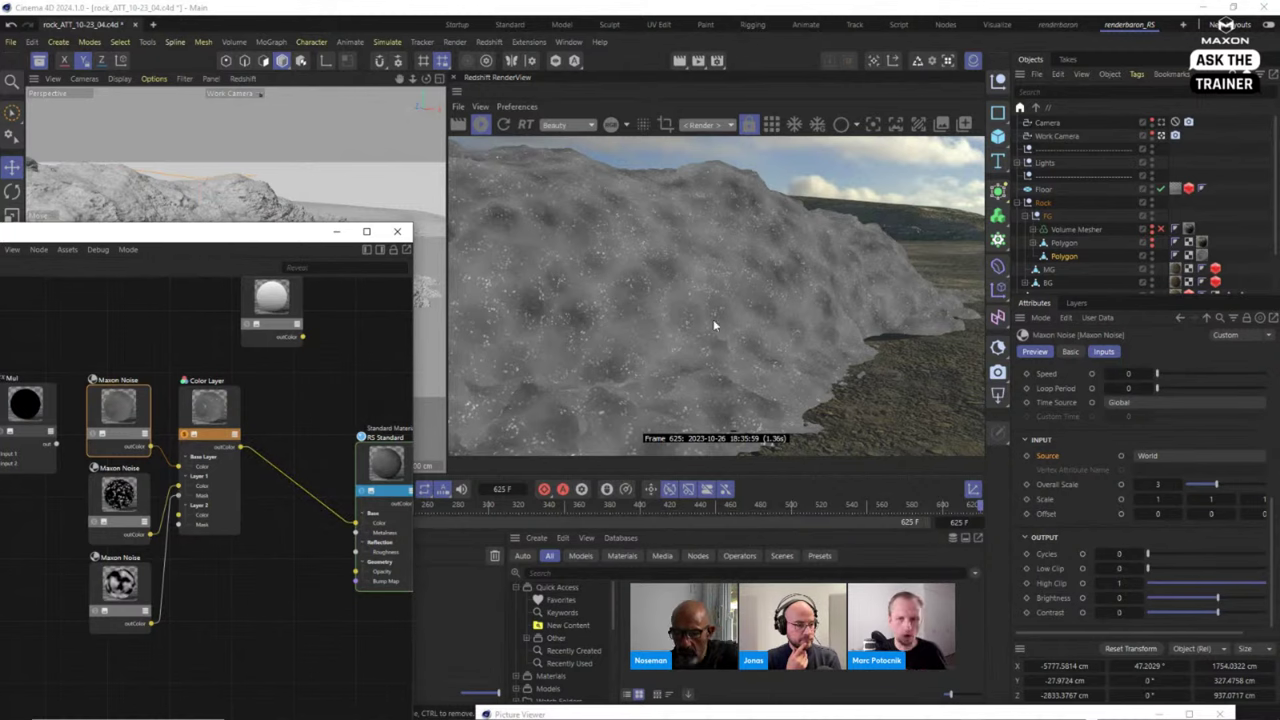
{"action": "left_click", "coordinate": [765, 705]}
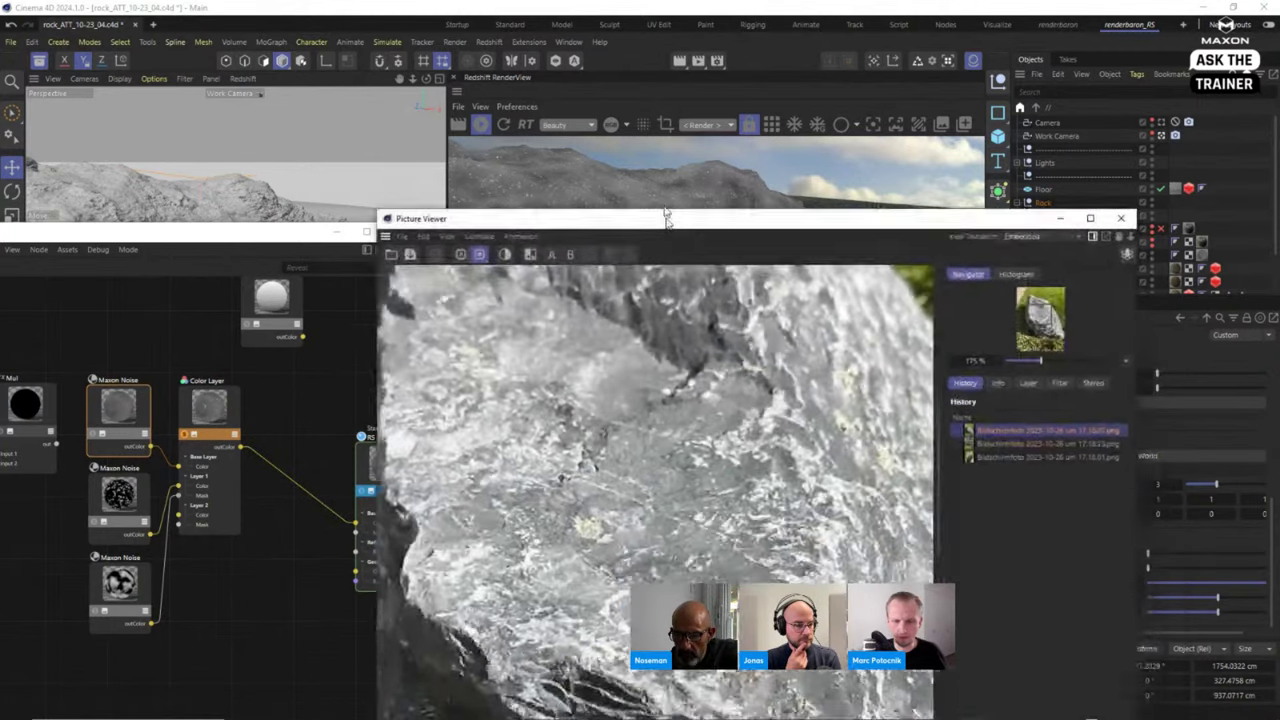
{"action": "left_click_drag", "start_coordinate": [666, 218], "coordinate": [643, 94]}
{"action": "scroll", "coordinate": [651, 350], "scroll_direction": "down", "scroll_amount": 2}
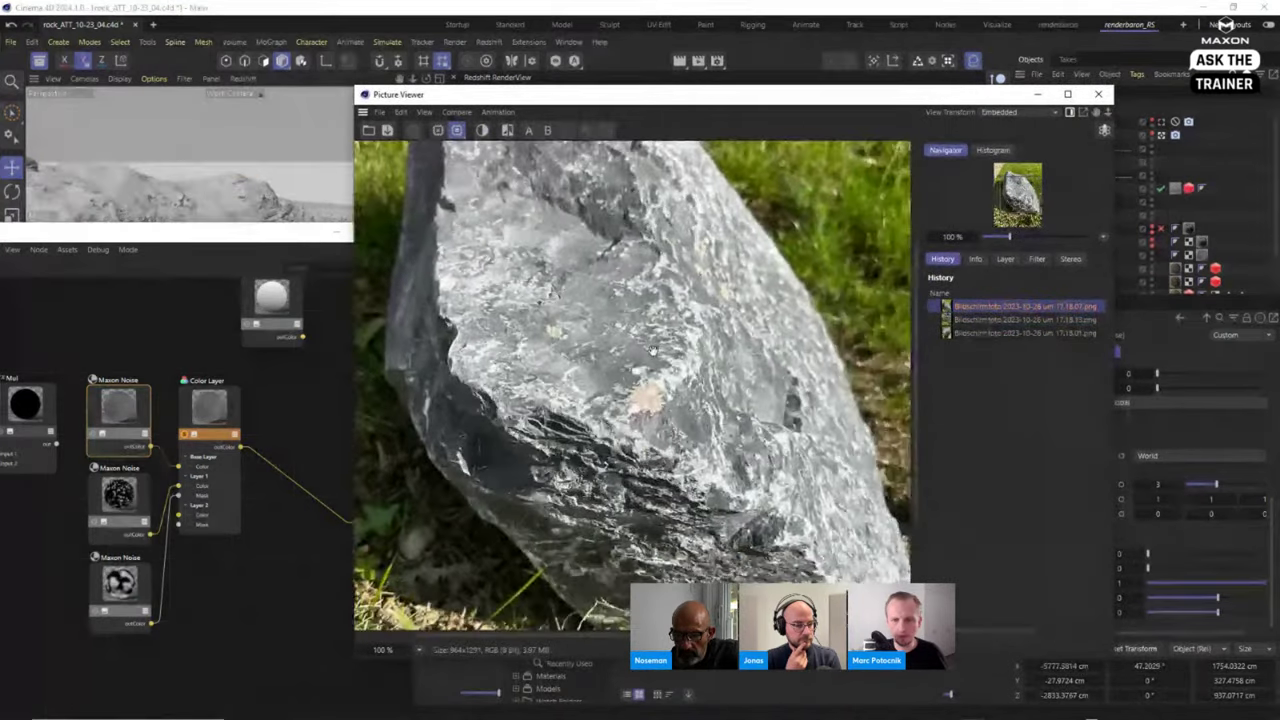
{"action": "left_click", "coordinate": [1006, 320]}
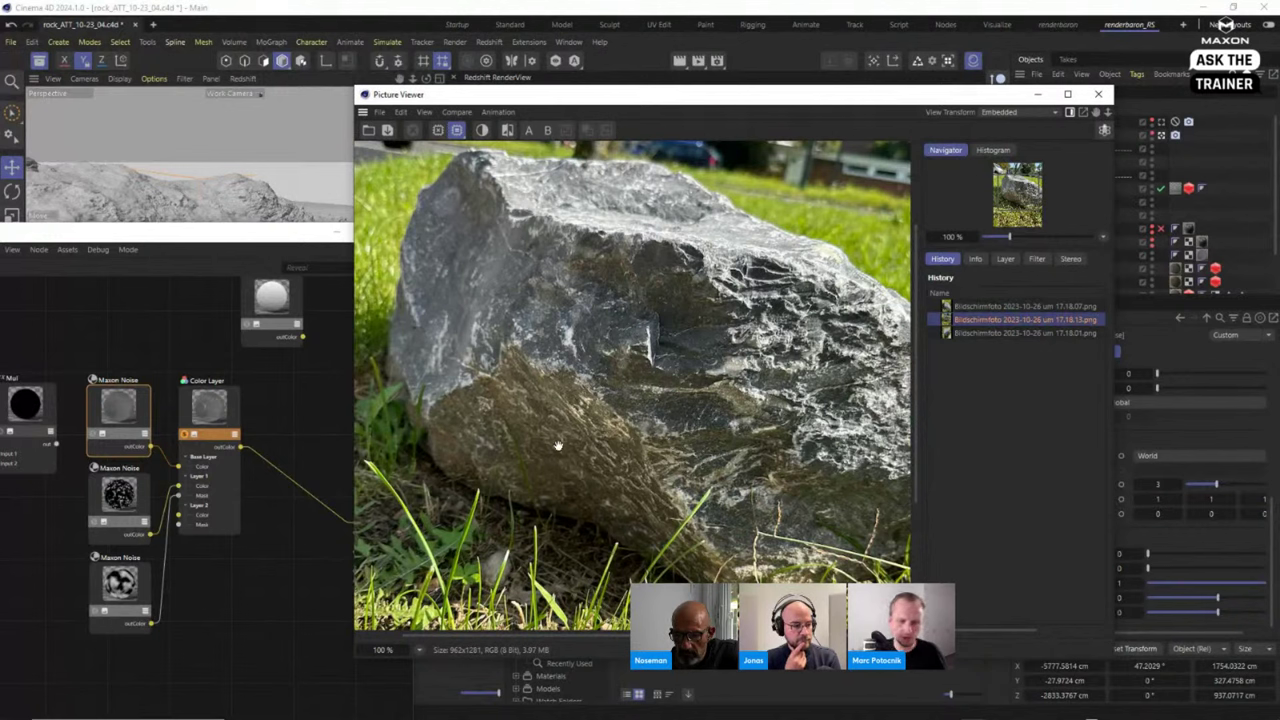
{"action": "scroll", "coordinate": [675, 372], "scroll_direction": "up", "scroll_amount": 3}
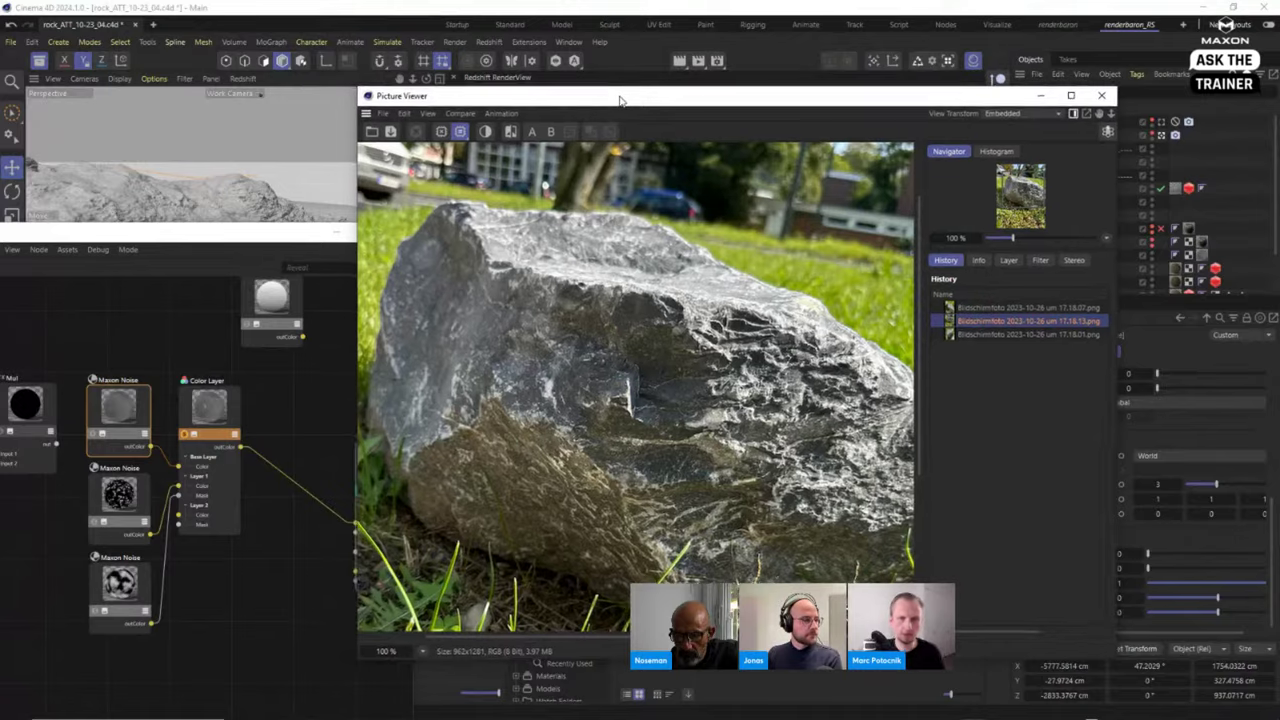
{"action": "left_click_drag", "start_coordinate": [620, 94], "coordinate": [762, 552]}
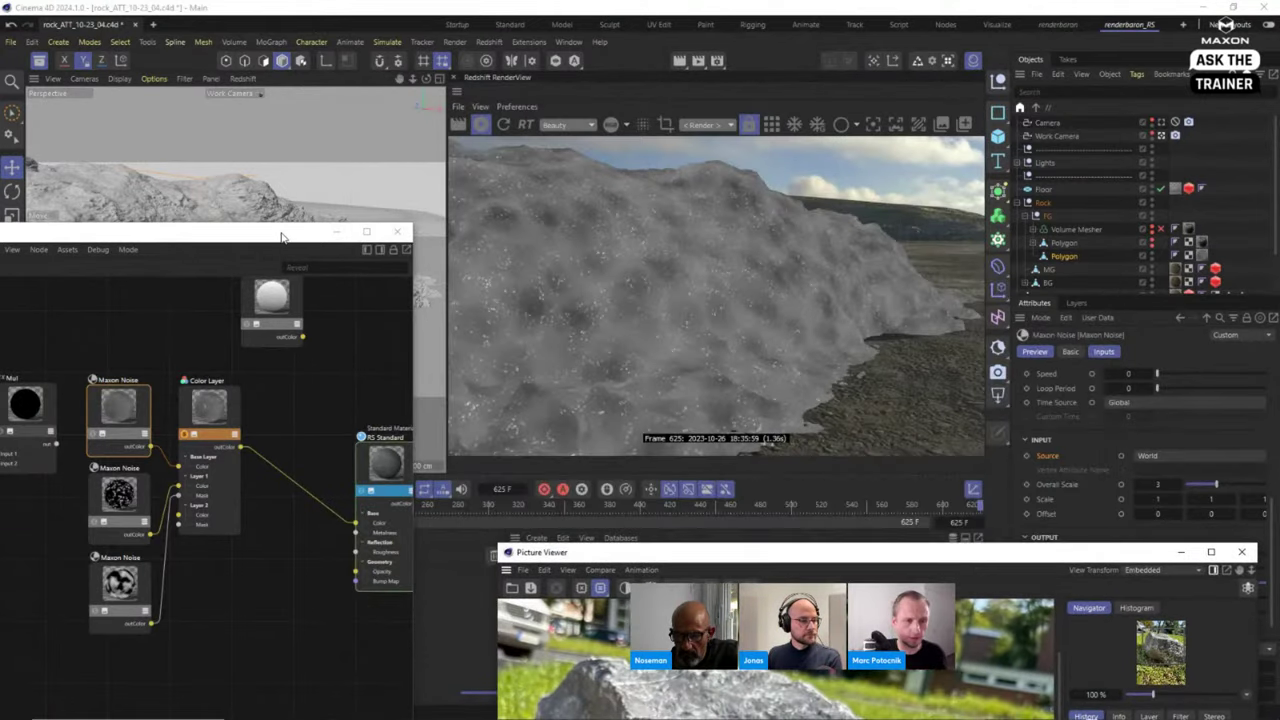
Bring the whole node graph into view and add a fourth Maxon Noise beneath the Turbulence mask noise.
{"action": "left_click_drag", "start_coordinate": [281, 237], "coordinate": [639, 104]}
{"action": "left_click", "coordinate": [483, 548]}
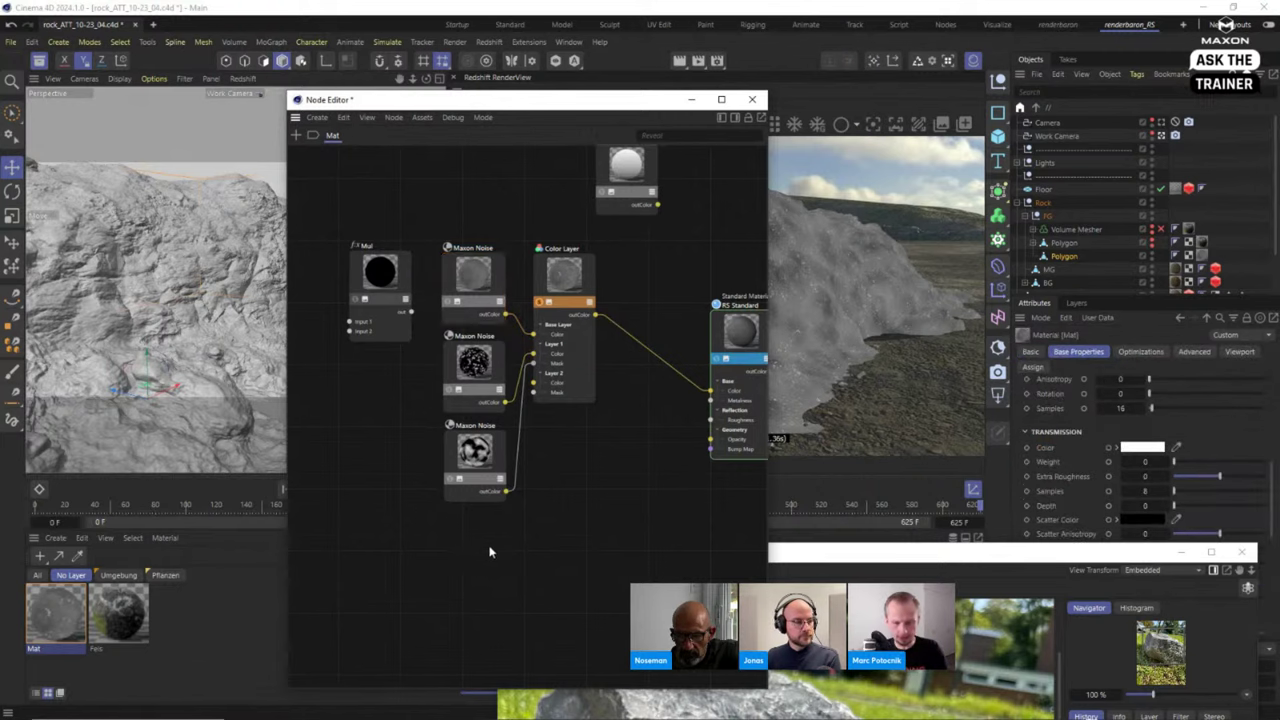
{"action": "double_click", "coordinate": [653, 515]}
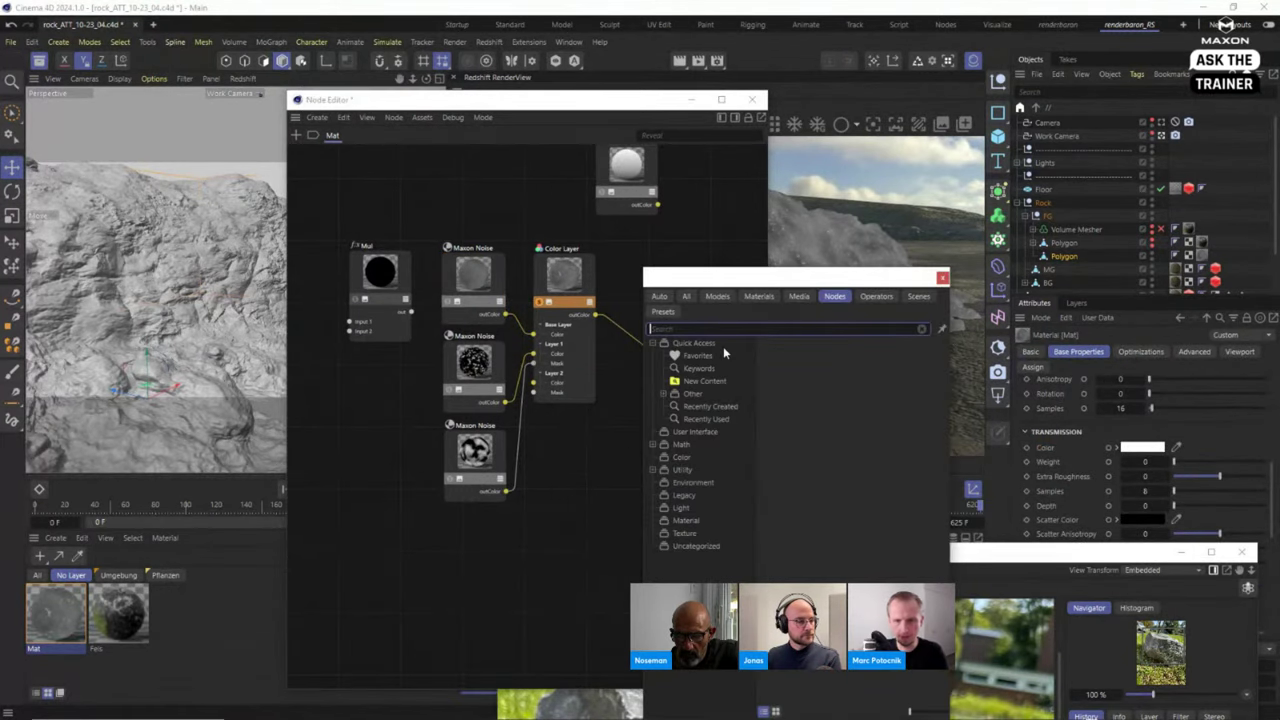
{"action": "type", "text": "maxon"}
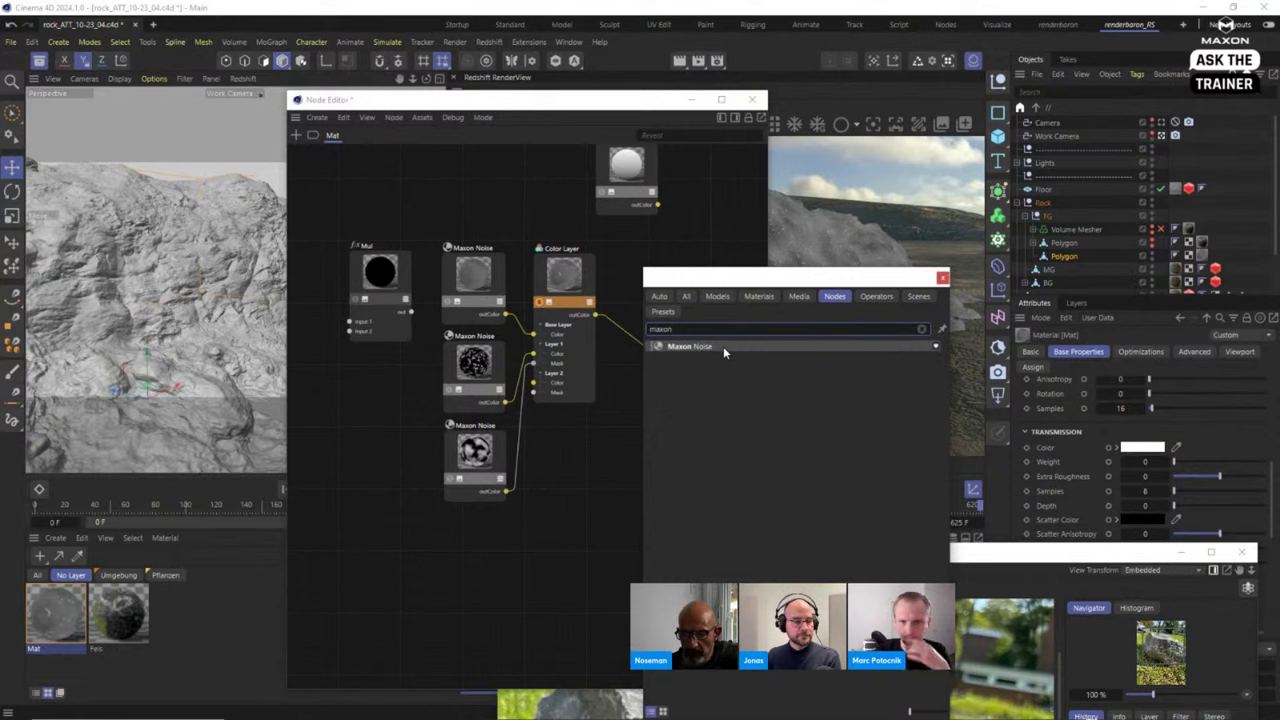
{"action": "left_click_drag", "start_coordinate": [661, 347], "coordinate": [484, 550]}
{"action": "left_click", "coordinate": [941, 279]}
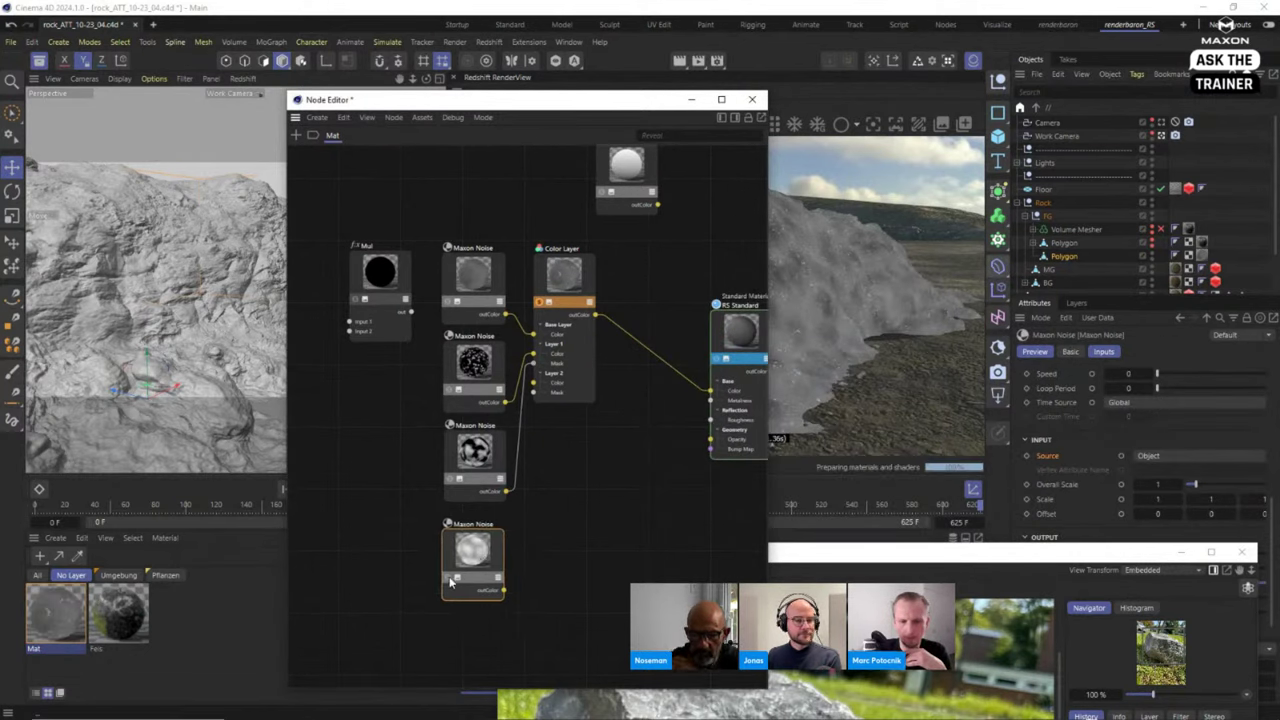
Uncover the render of the soloed fourth Maxon Noise and set the noise's type to Turbulence.
{"action": "left_click_drag", "start_coordinate": [538, 111], "coordinate": [229, 125]}
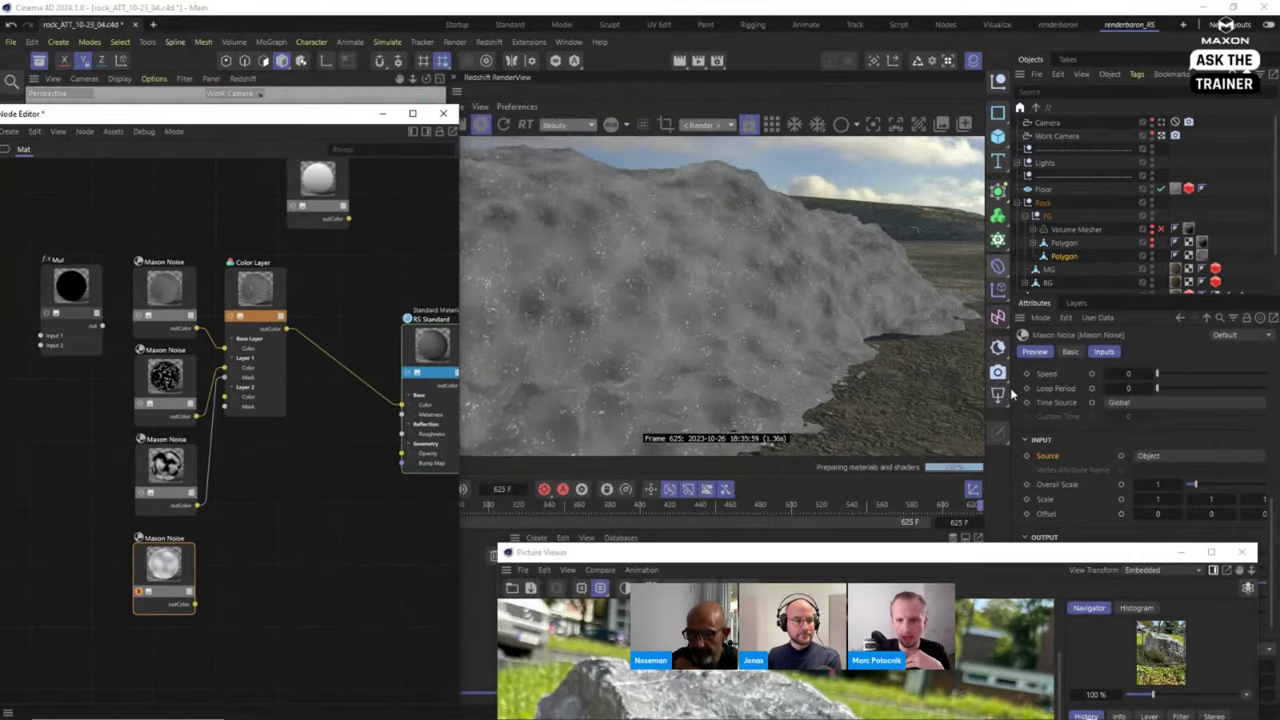
{"action": "left_click_drag", "start_coordinate": [1059, 557], "coordinate": [989, 718]}
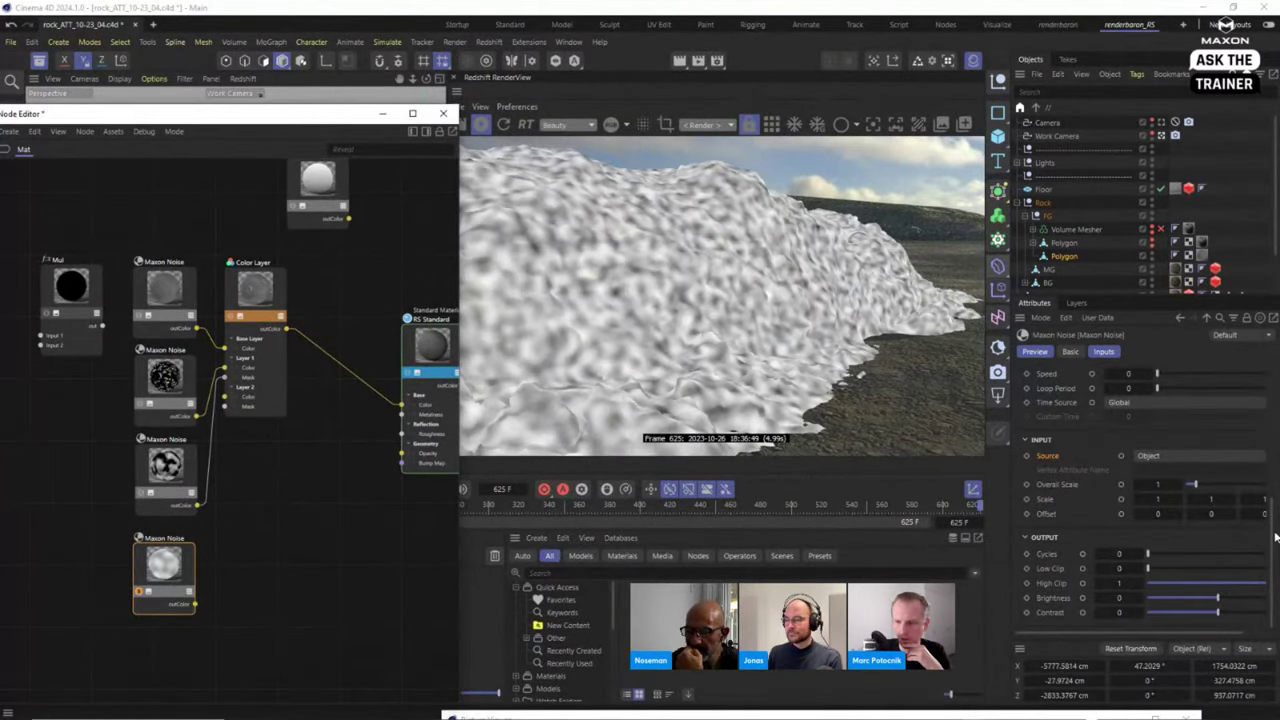
{"action": "left_click_drag", "start_coordinate": [1274, 538], "coordinate": [1276, 466]}
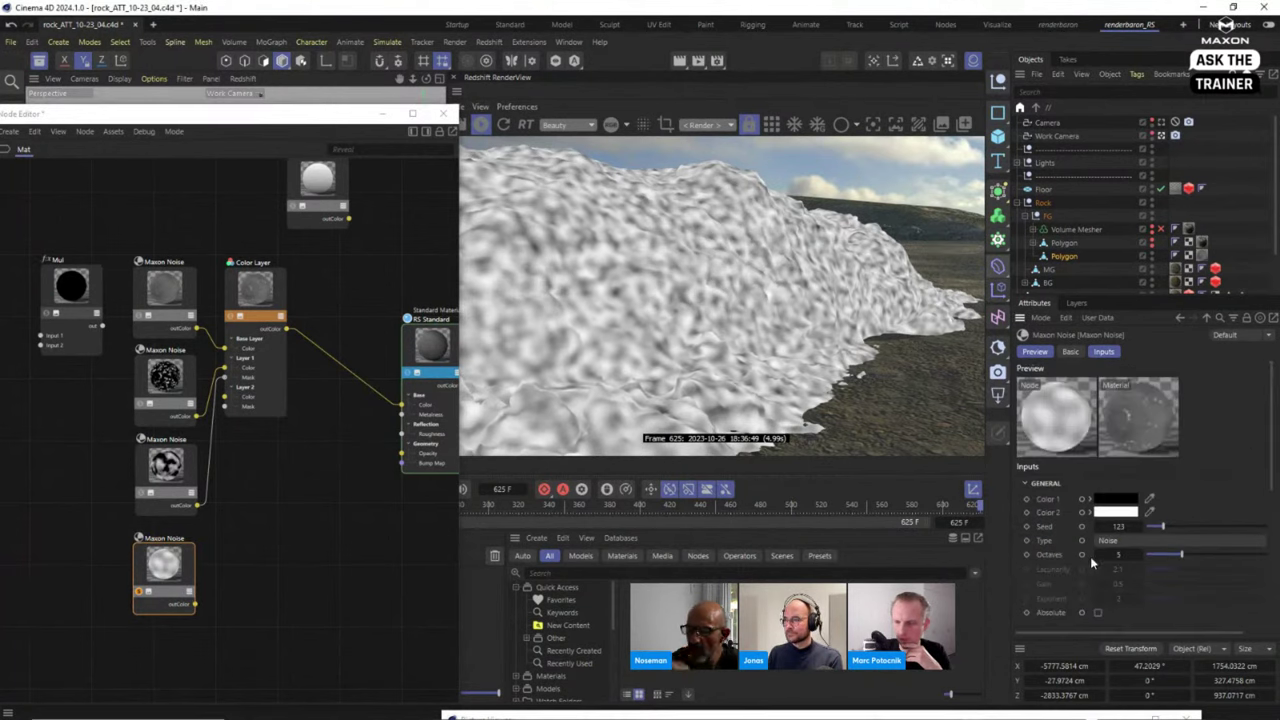
{"action": "left_click", "coordinate": [1127, 540]}
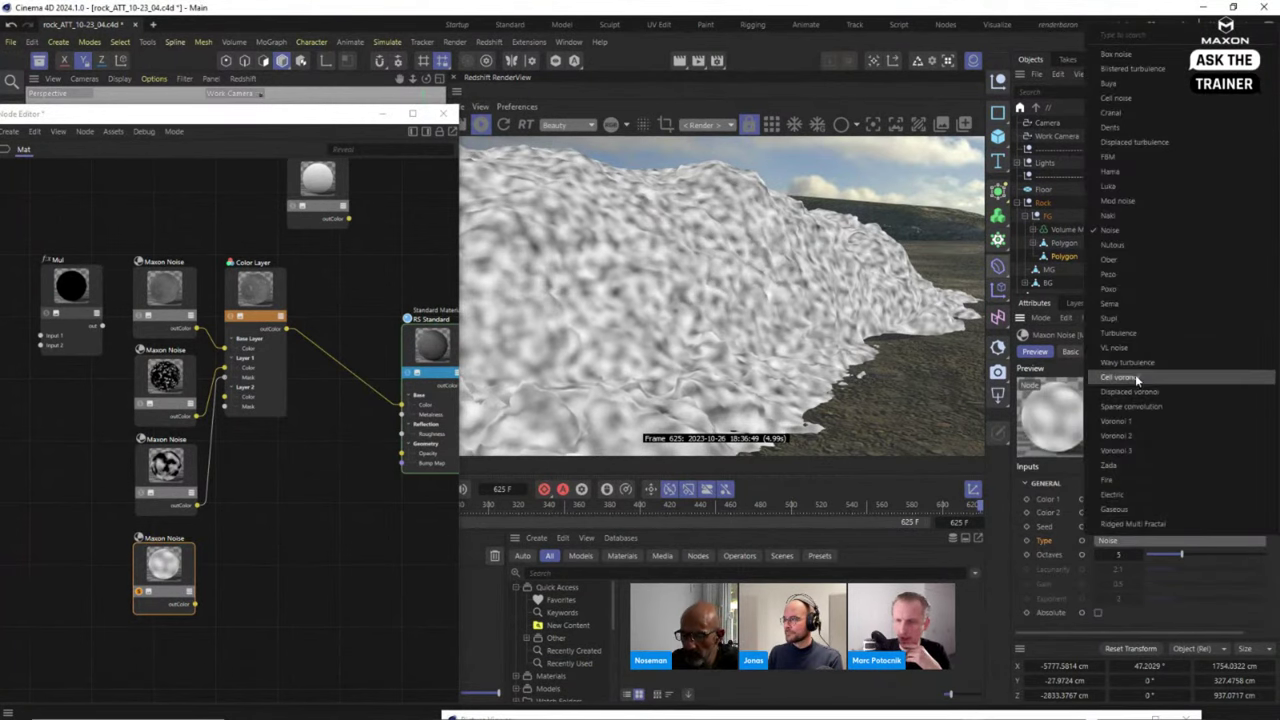
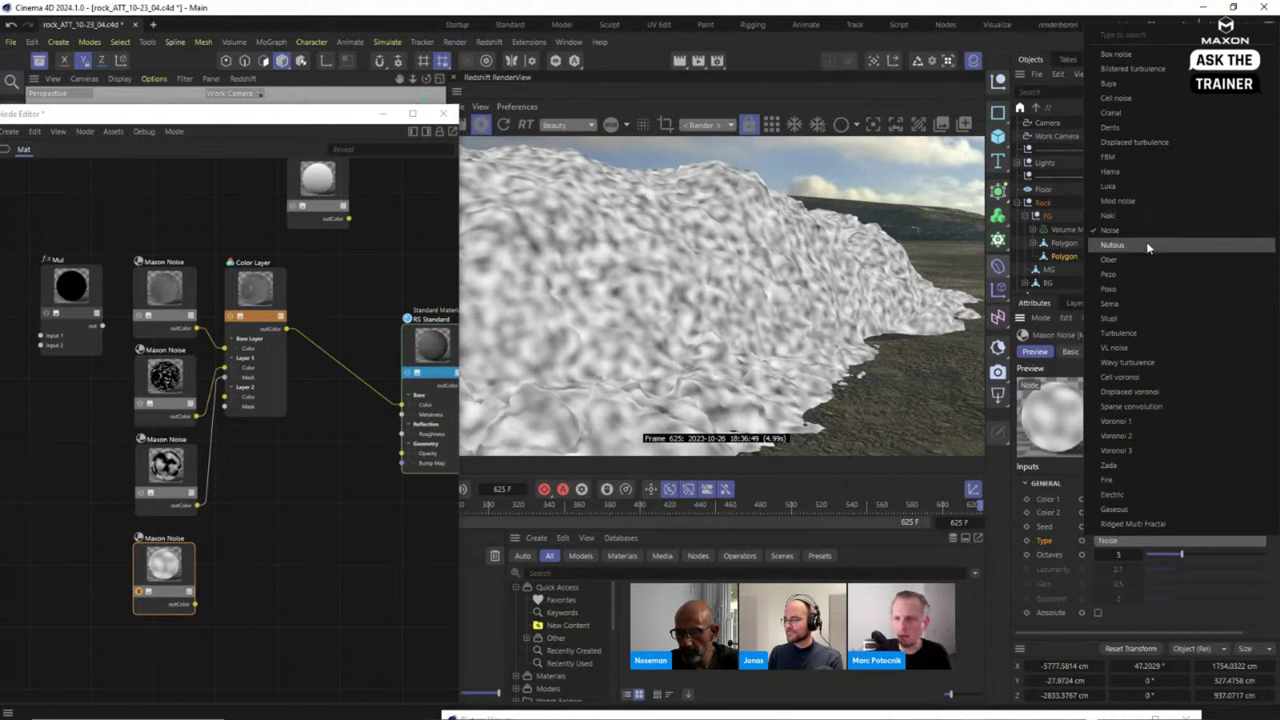
{"action": "left_click", "coordinate": [1153, 333]}
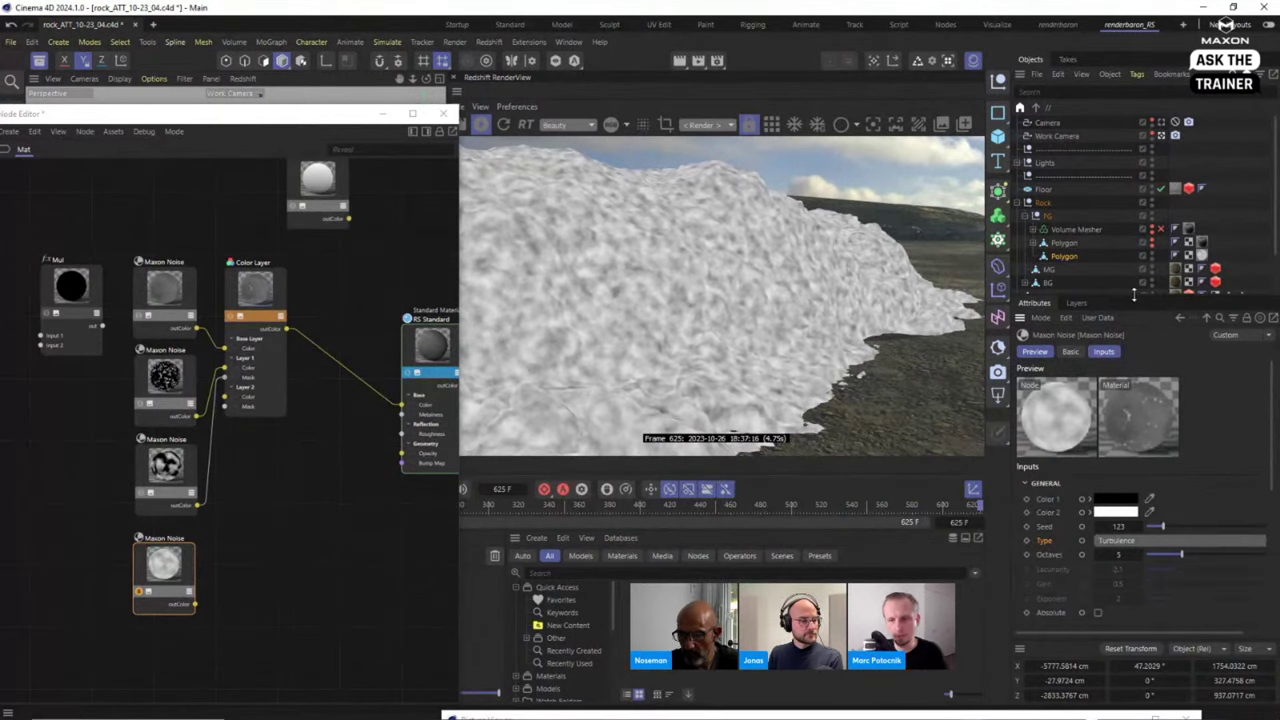
Enlarge the Attributes area and set the fourth Maxon Noise's Source to World.
{"action": "left_click_drag", "start_coordinate": [1134, 293], "coordinate": [1150, 190]}
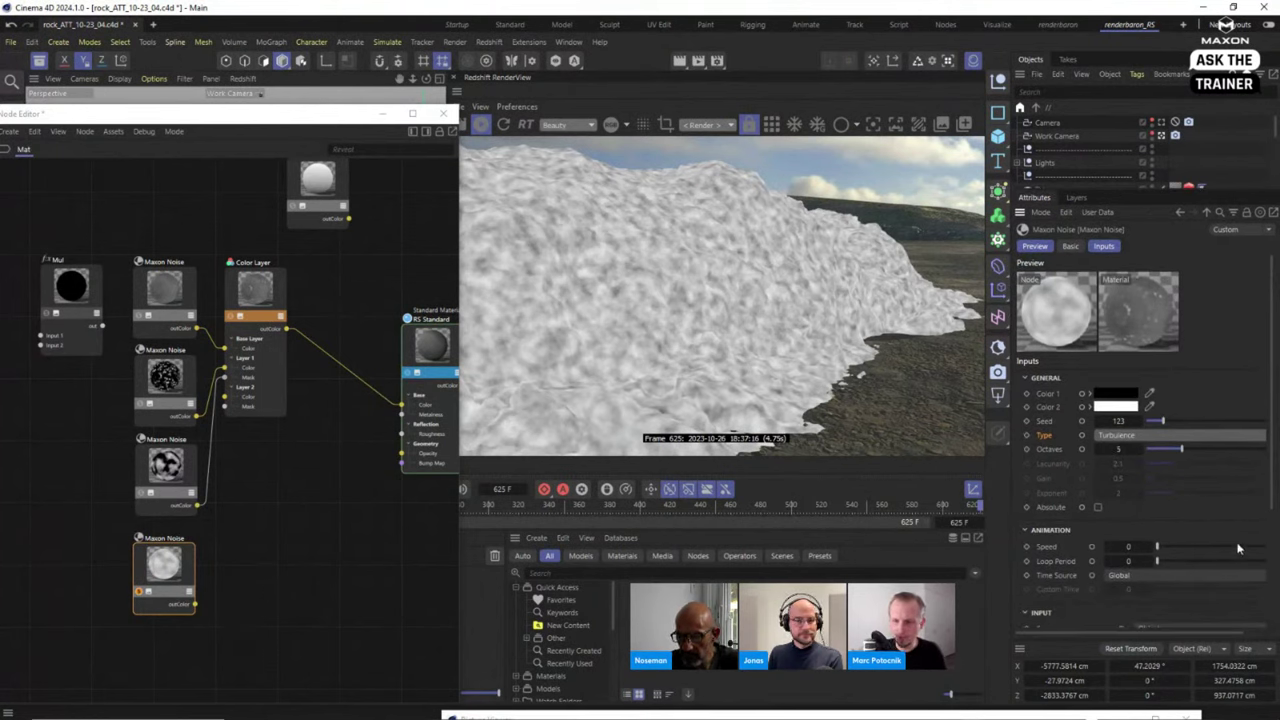
{"action": "scroll", "coordinate": [1272, 568], "scroll_direction": "down", "scroll_amount": 3}
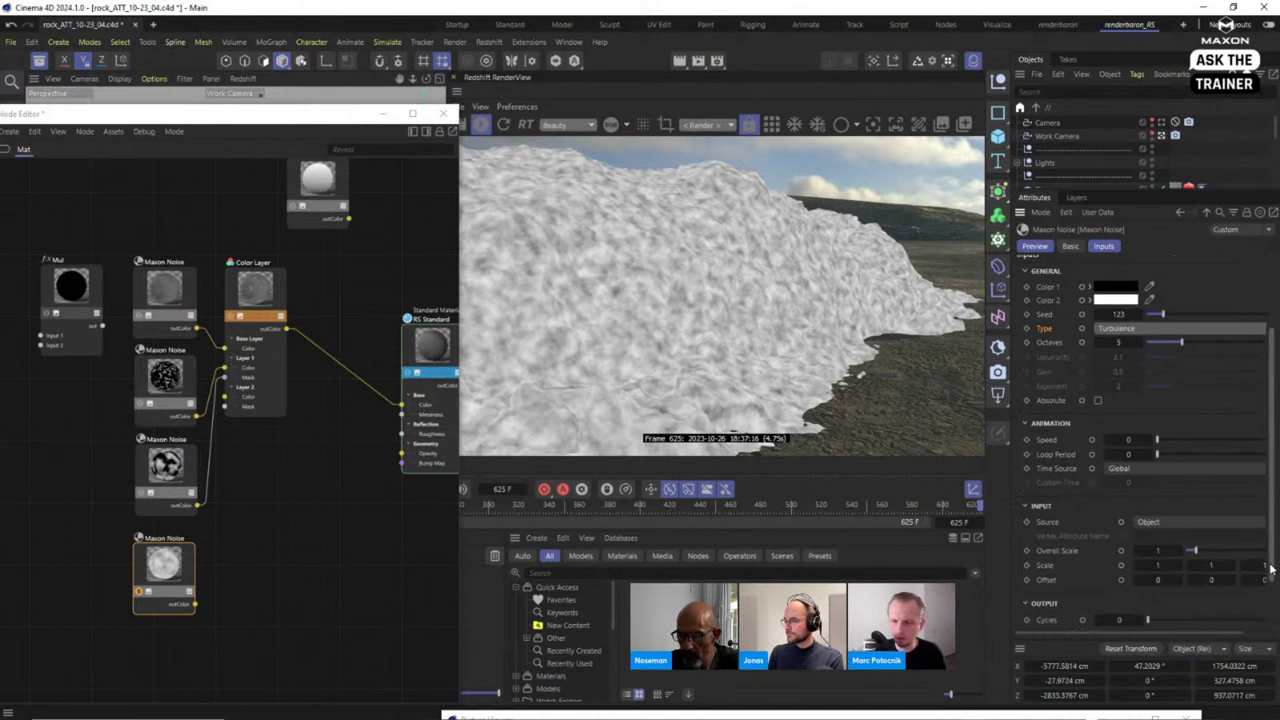
{"action": "left_click", "coordinate": [1150, 522]}
{"action": "left_click", "coordinate": [1160, 549]}
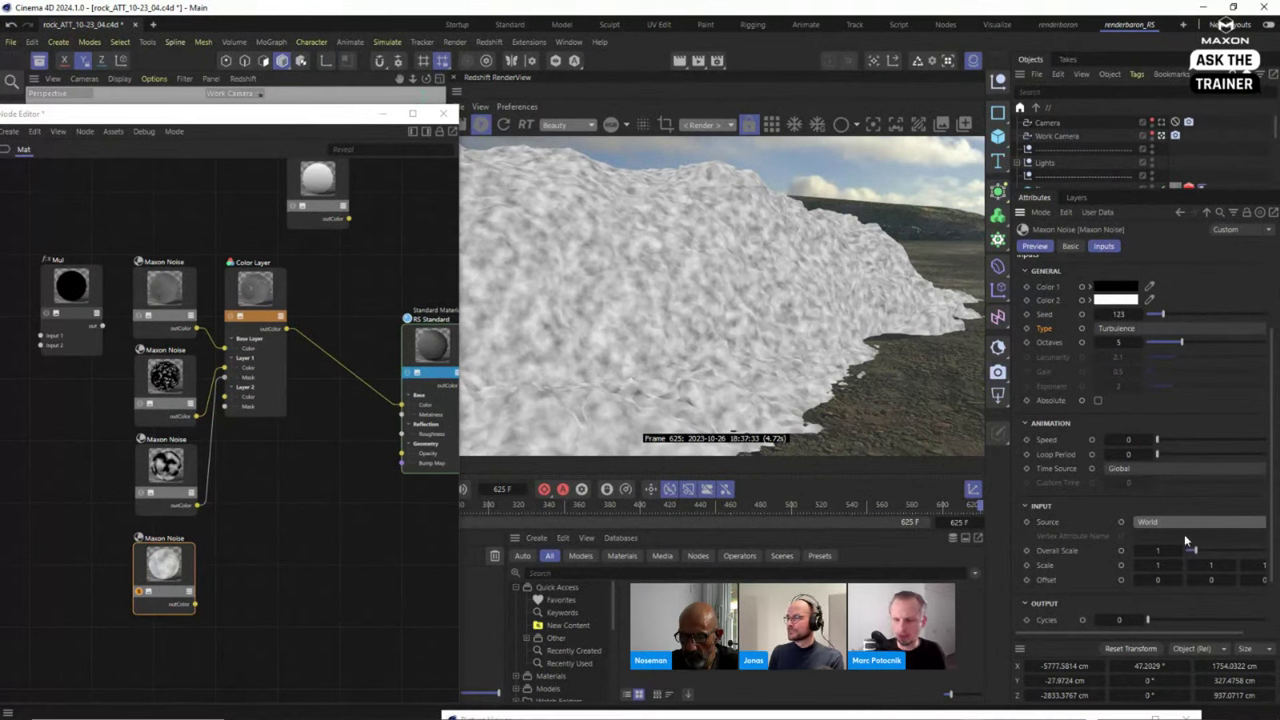
Test Overall Scale values of 40 and 10 on the fourth noise and settle on 6.
{"action": "left_click", "coordinate": [1157, 551]}
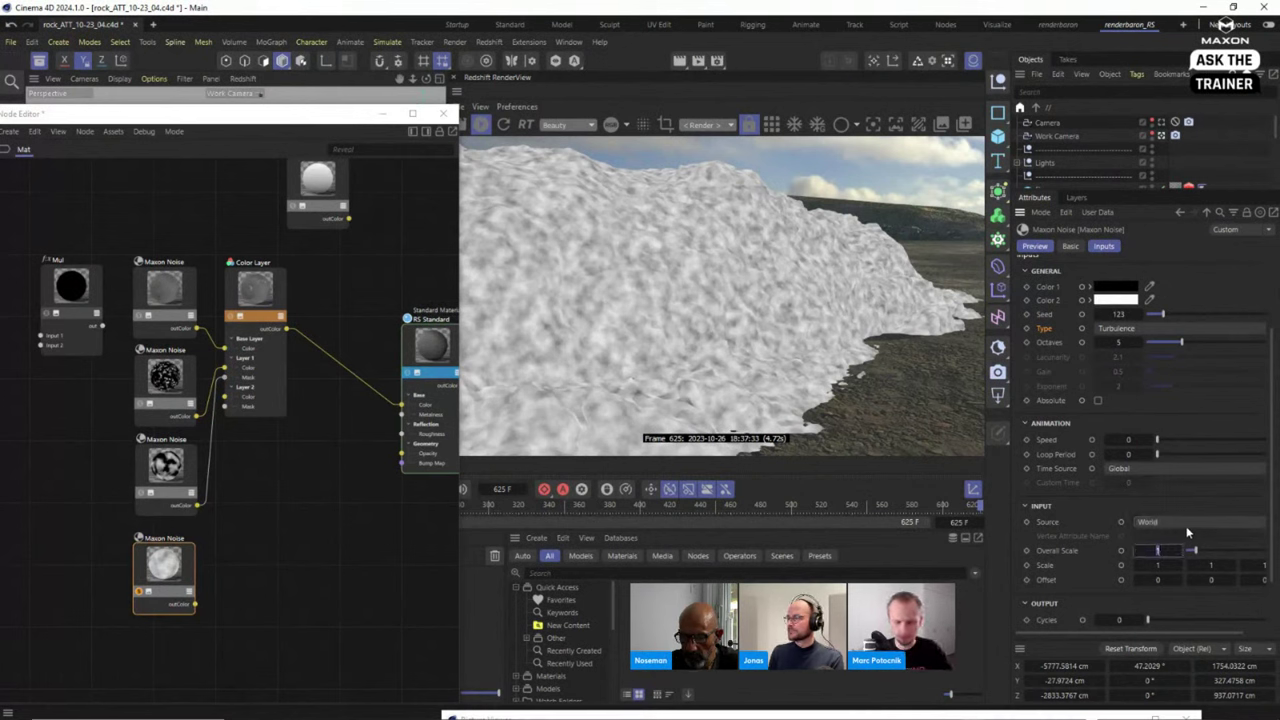
{"action": "type", "text": "40"}
{"action": "key", "text": "Return"}
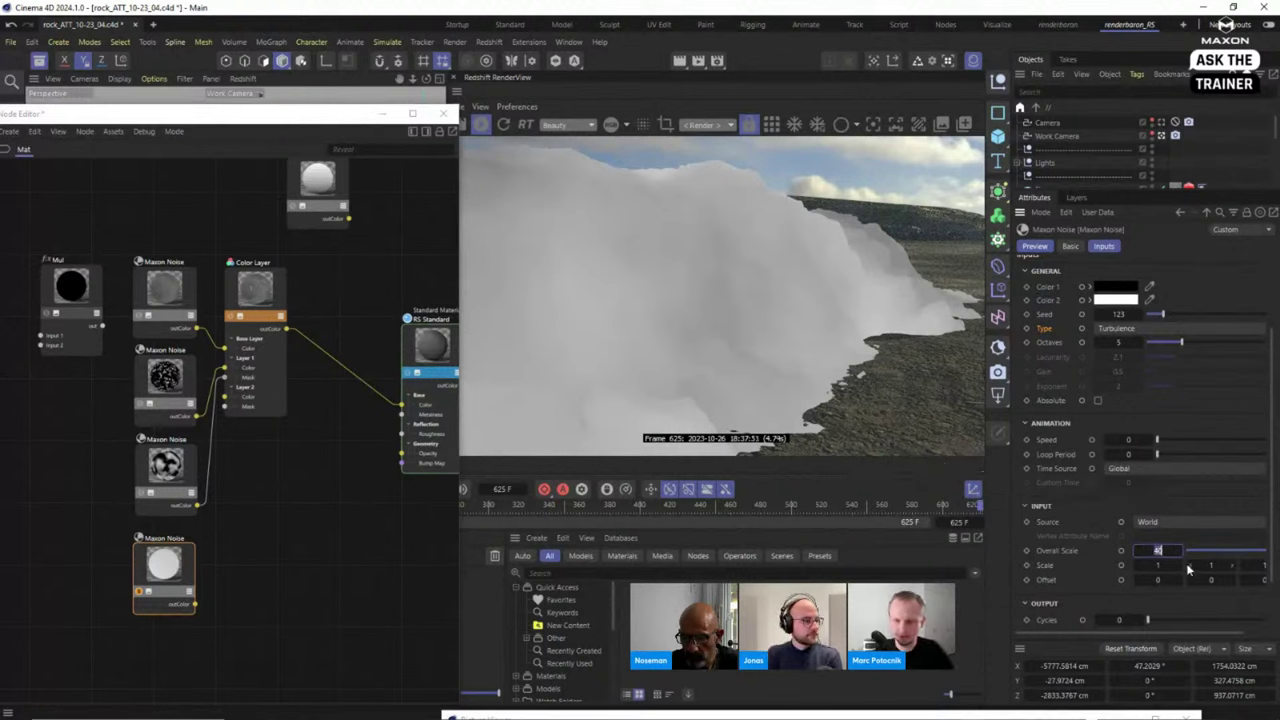
{"action": "type", "text": "10"}
{"action": "key", "text": "Return"}
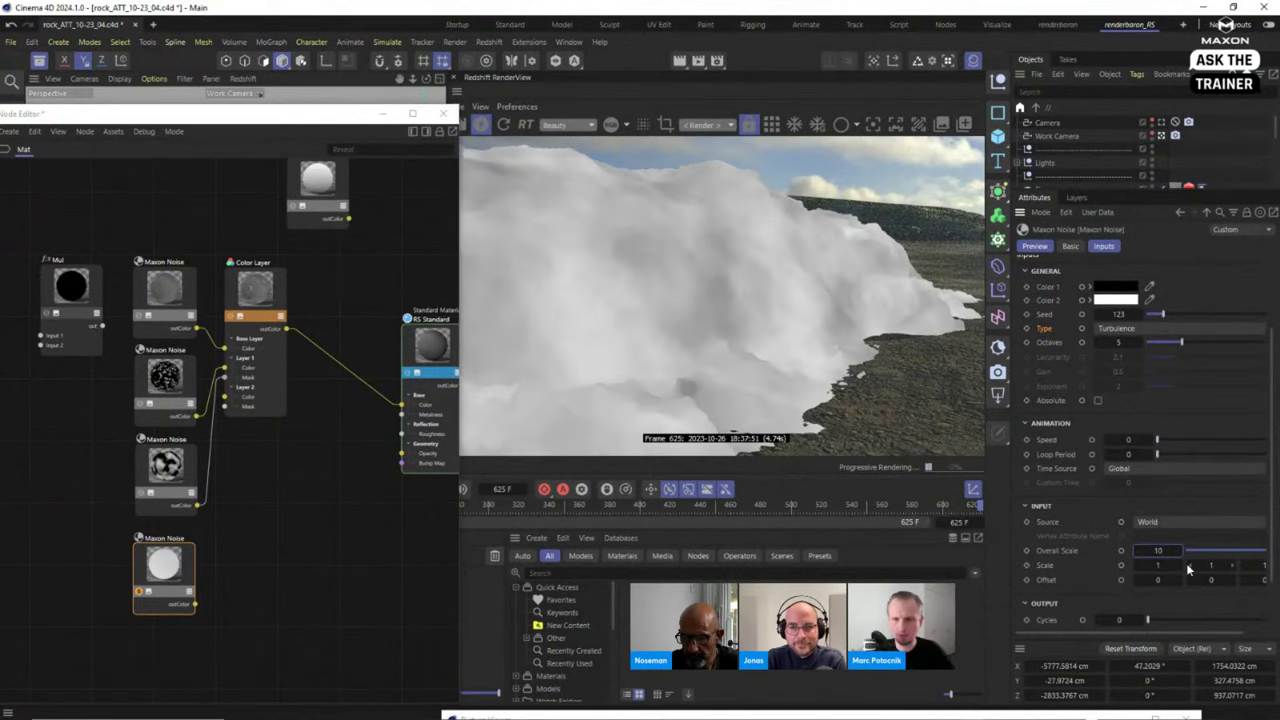
{"action": "left_click", "coordinate": [1154, 550]}
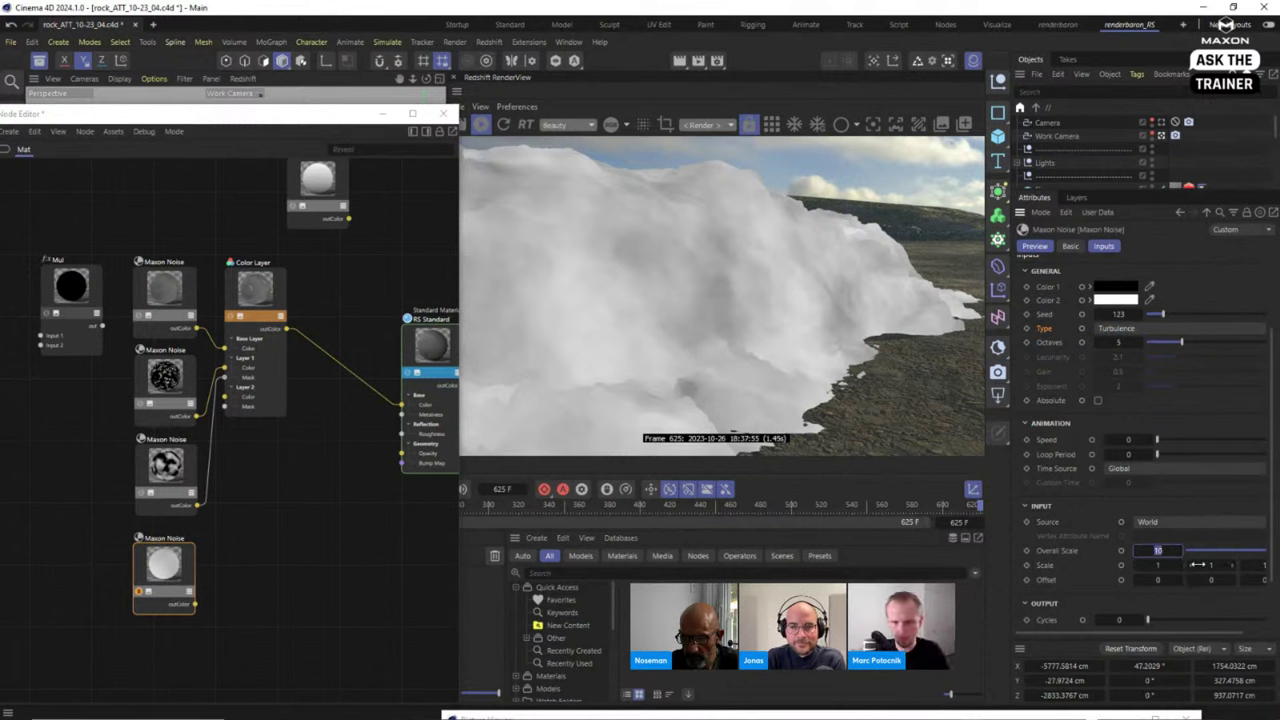
{"action": "type", "text": "6"}
{"action": "key", "text": "Return"}
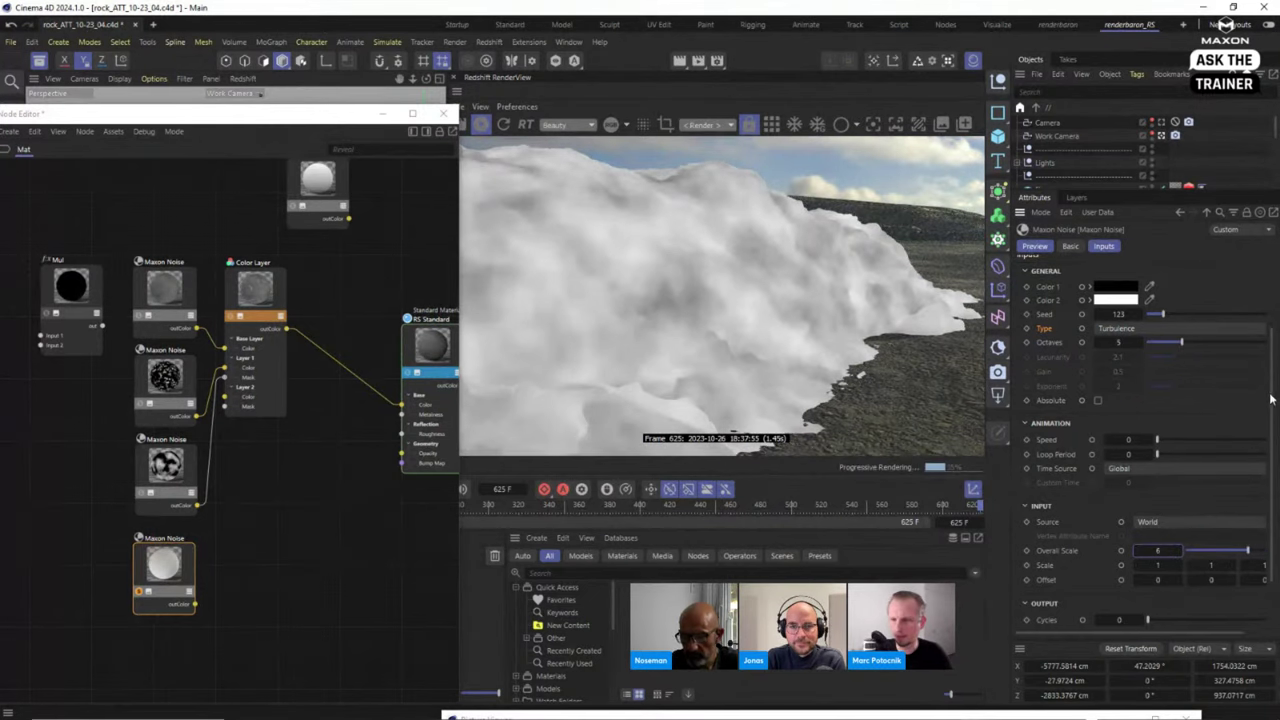
Test Low Clip 0.343 and High Clip 0.727 on the noise, and settle on Cycles 6.47, Low Clip 0 and High Clip 0.923.
{"action": "scroll", "coordinate": [1271, 398], "scroll_direction": "down", "scroll_amount": 2}
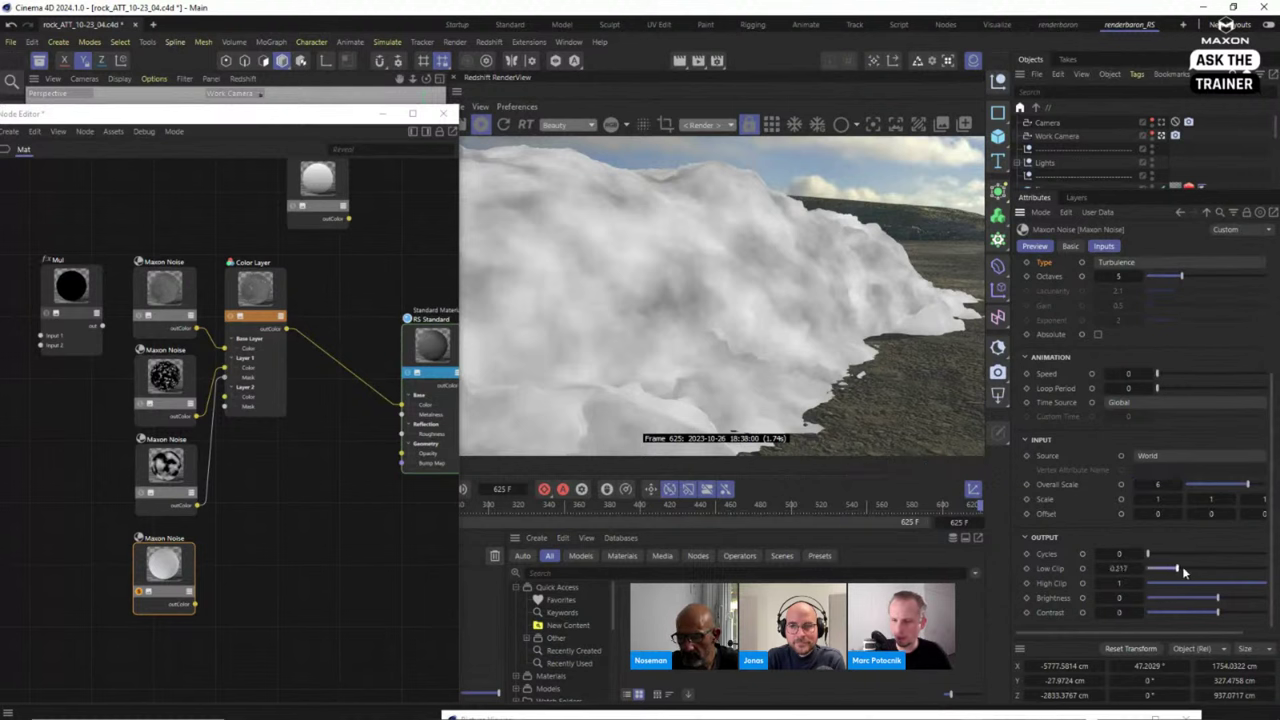
{"action": "left_click_drag", "start_coordinate": [1182, 566], "coordinate": [1249, 586]}
{"action": "left_click", "coordinate": [1215, 583]}
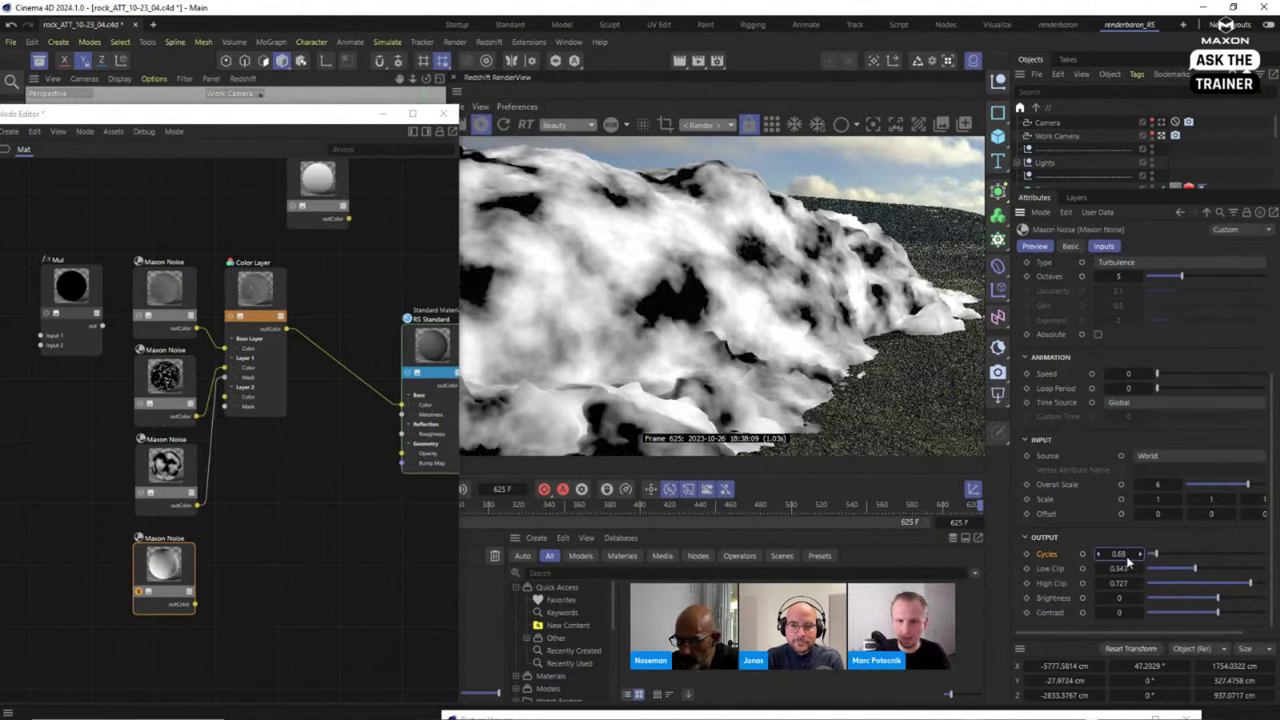
{"action": "left_click_drag", "start_coordinate": [1127, 560], "coordinate": [1132, 571]}
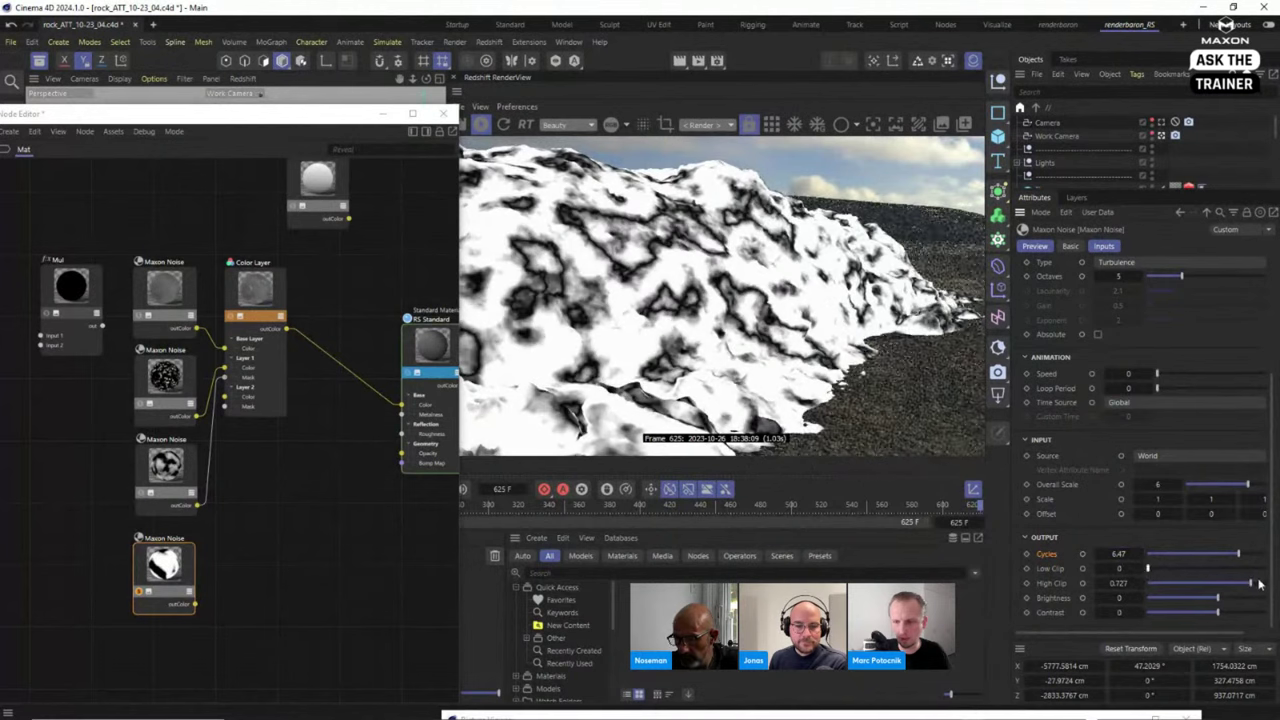
{"action": "left_click_drag", "start_coordinate": [1249, 583], "coordinate": [1272, 588]}
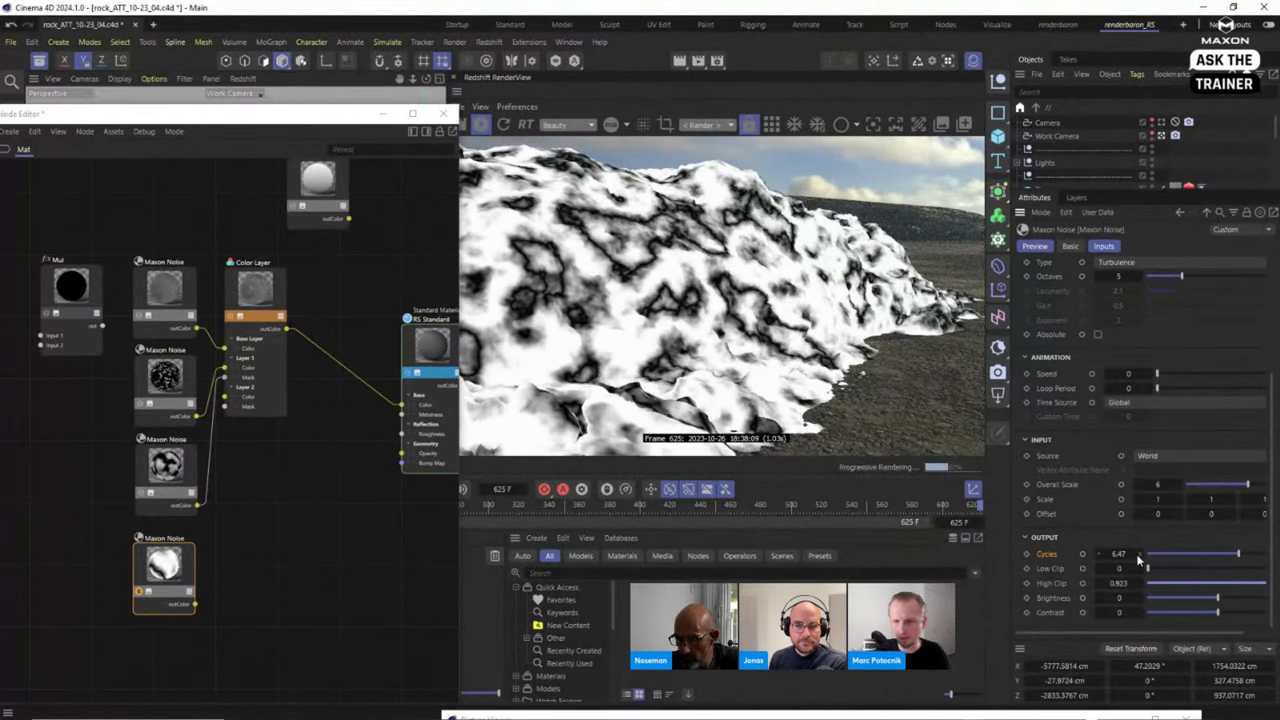
Compare the noise pattern with higher Cycles and with 0, and settle on Cycles 3.57.
{"action": "left_click_drag", "start_coordinate": [1115, 554], "coordinate": [1121, 556]}
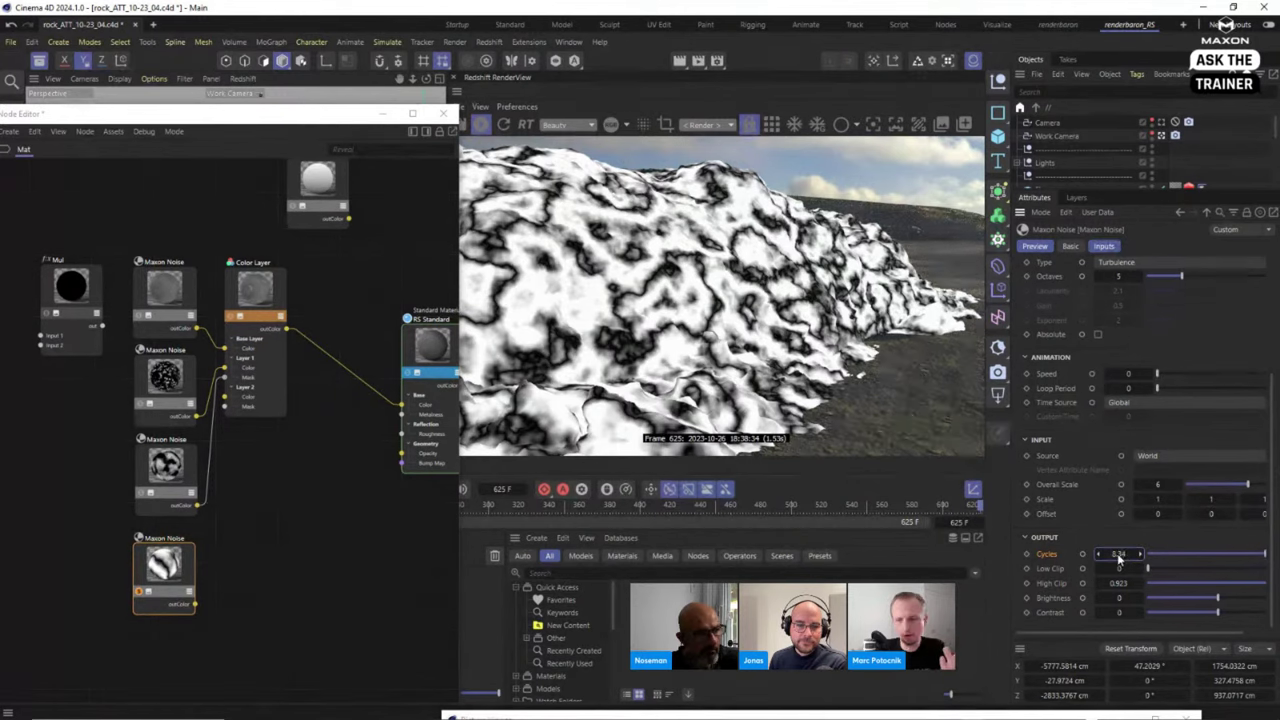
{"action": "double_click", "coordinate": [1117, 553]}
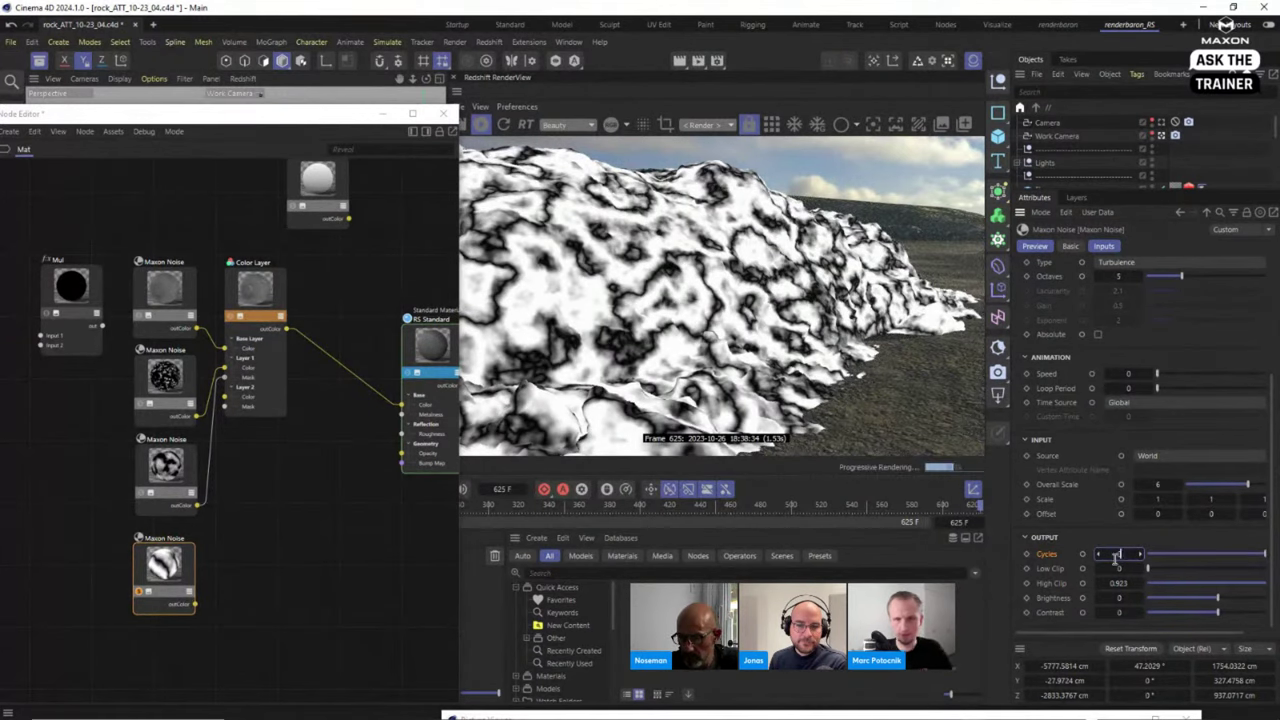
{"action": "type", "text": "0"}
{"action": "key", "text": "Return"}
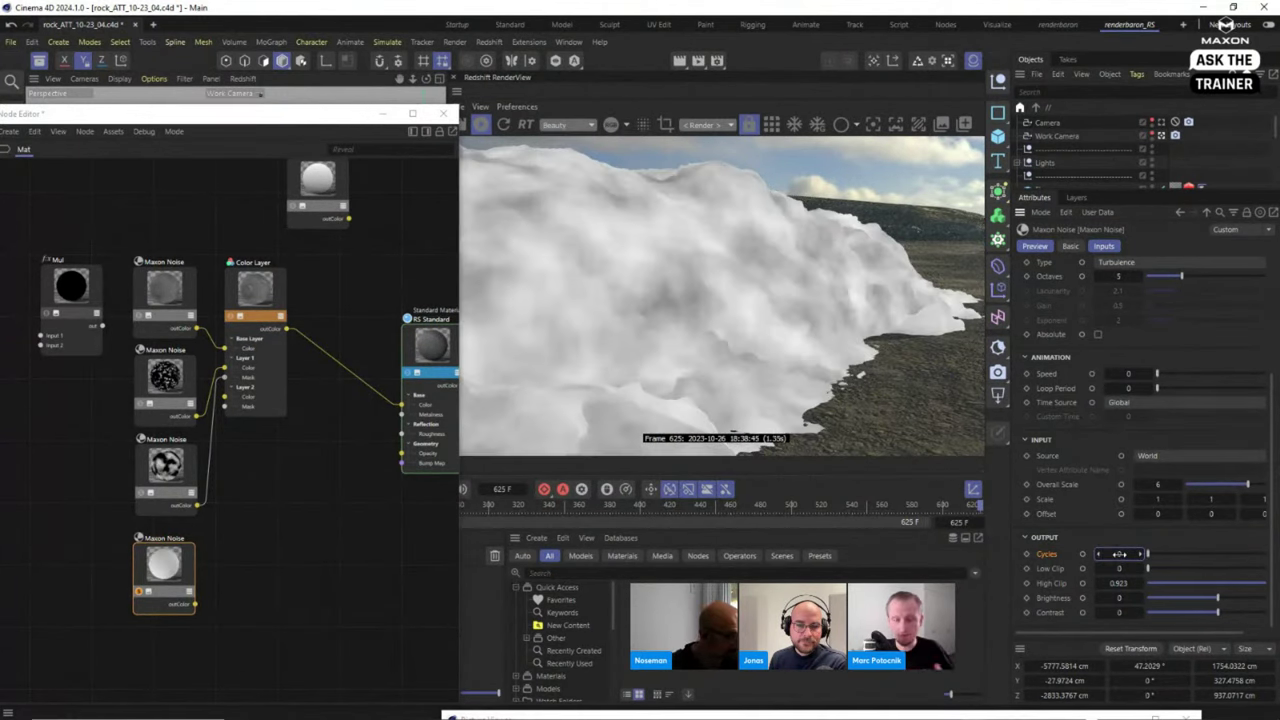
{"action": "mouse_move", "coordinate": [1119, 554]}
{"action": "left_mouse_down"}
{"action": "mouse_move", "coordinate": [1131, 563]}
{"action": "mouse_move", "coordinate": [1112, 554]}
{"action": "left_mouse_up"}
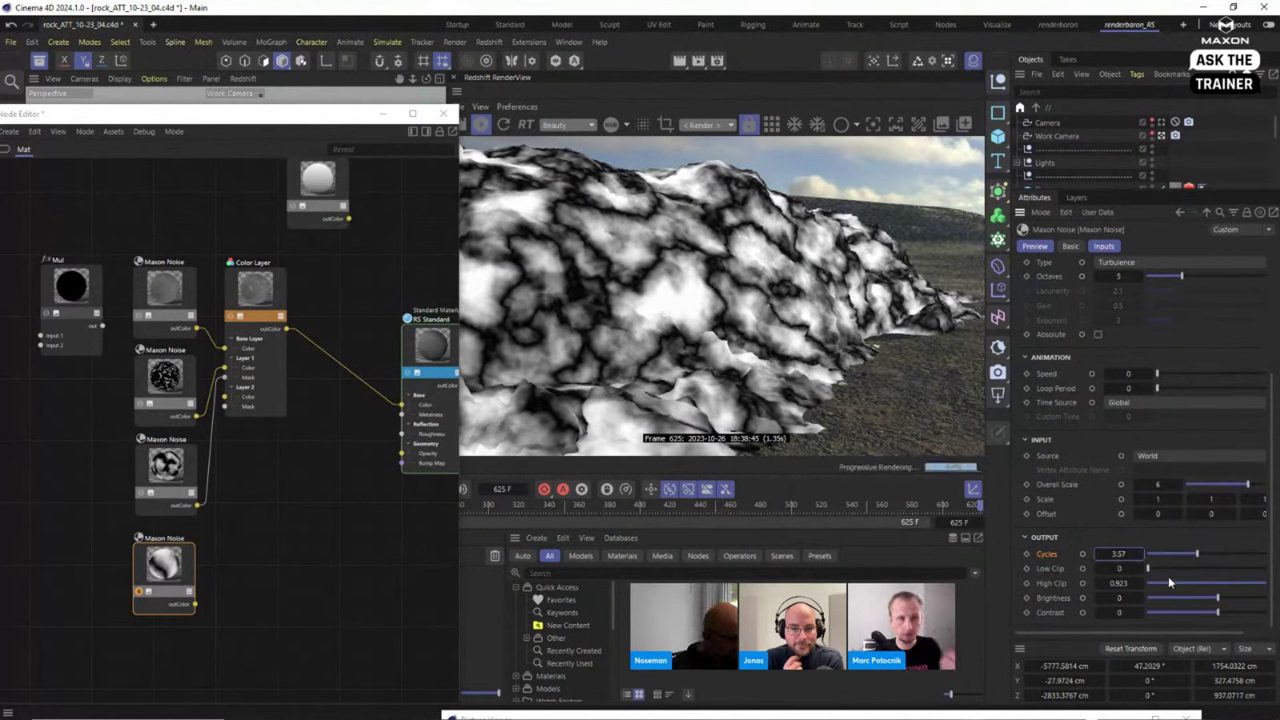
Try inverting the noise by raising Low Clip above High Clip, and reset Low Clip to 0 and High Clip to 1.
{"action": "left_click_drag", "start_coordinate": [1148, 568], "coordinate": [1130, 590]}
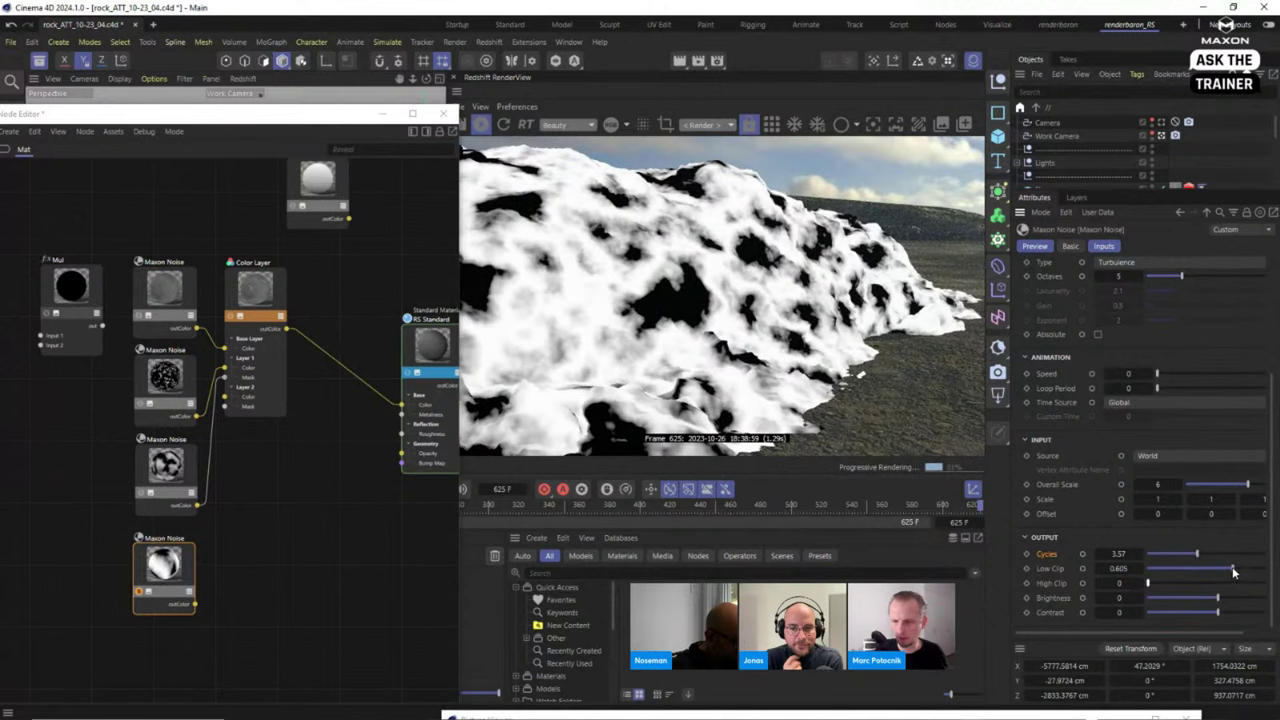
{"action": "left_click_drag", "start_coordinate": [1148, 590], "coordinate": [1262, 584]}
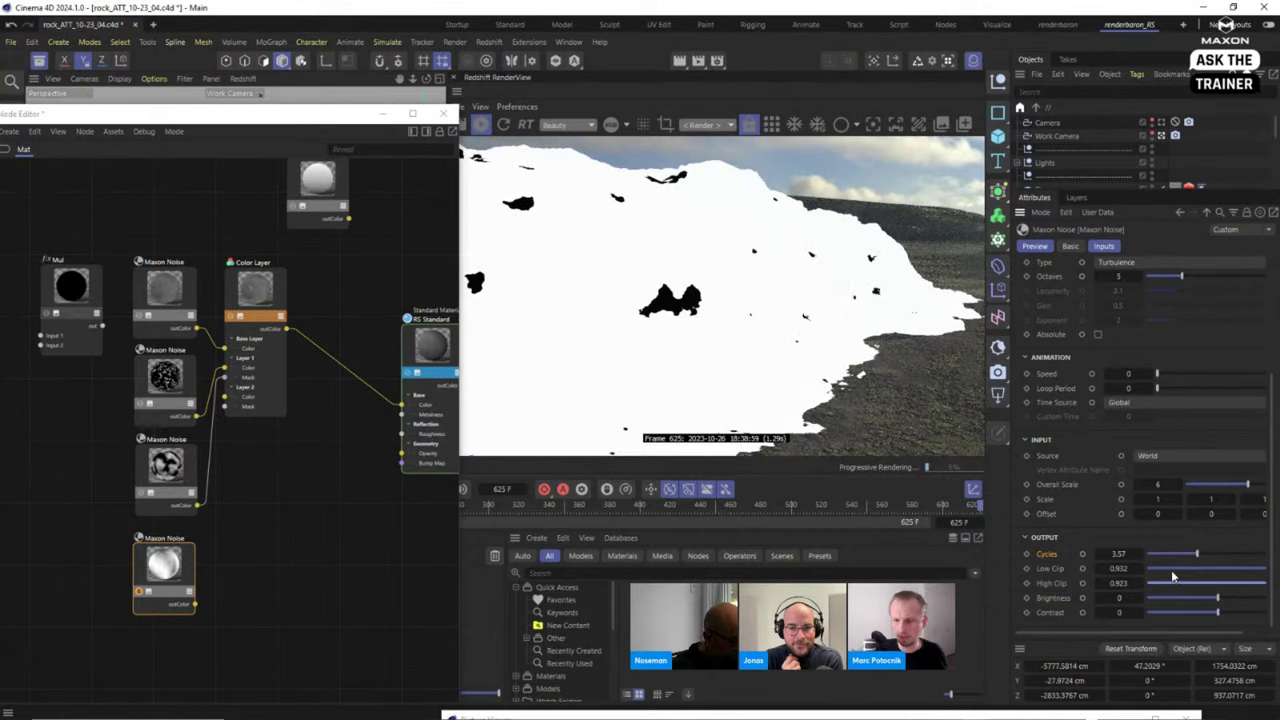
{"action": "left_click_drag", "start_coordinate": [1171, 570], "coordinate": [1140, 569]}
{"action": "type", "text": "1"}
{"action": "key", "text": "Return"}
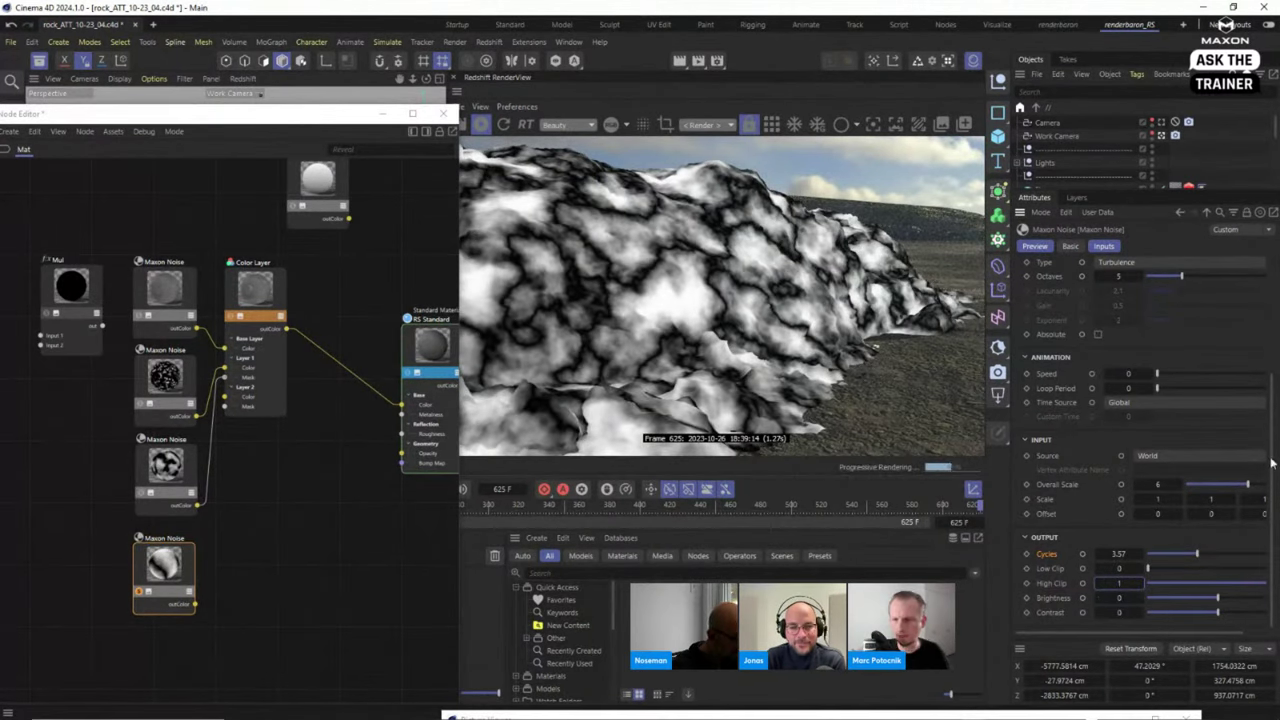
Swap the fourth noise's colors, making Color 1 white and Color 2 black.
{"action": "scroll", "coordinate": [1040, 400], "scroll_direction": "up", "scroll_amount": 3}
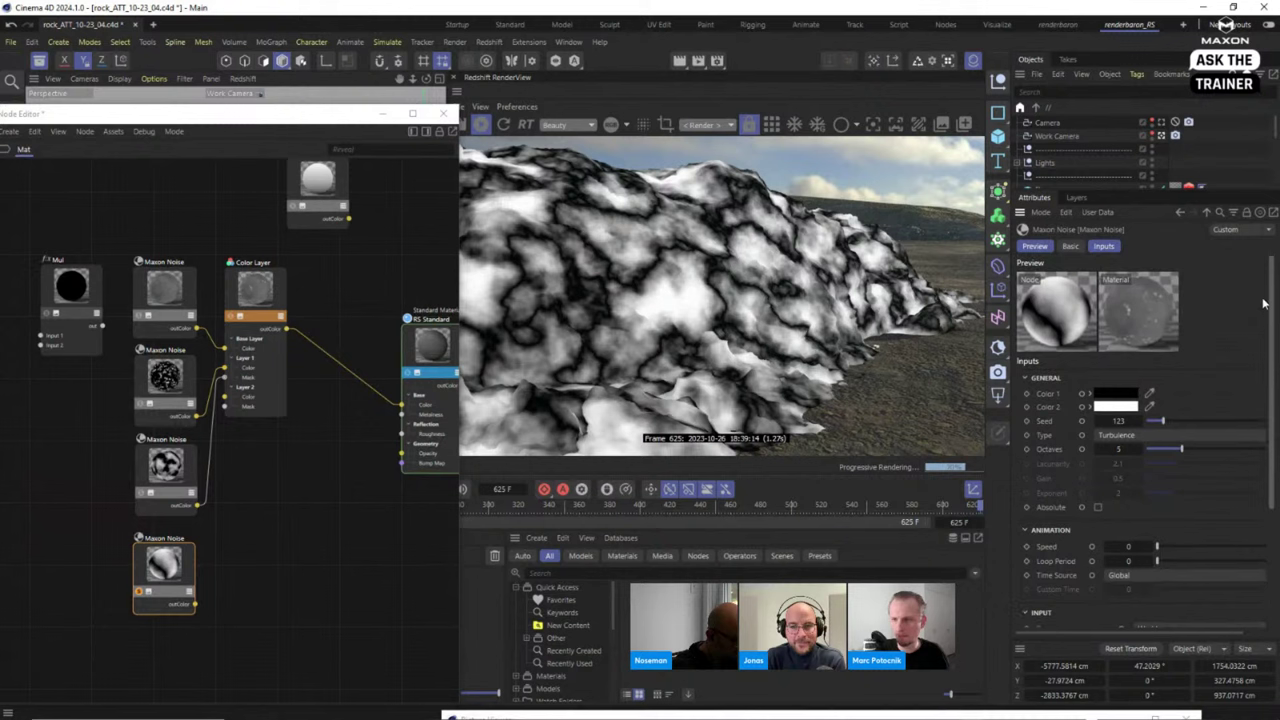
{"action": "left_click", "coordinate": [1116, 394]}
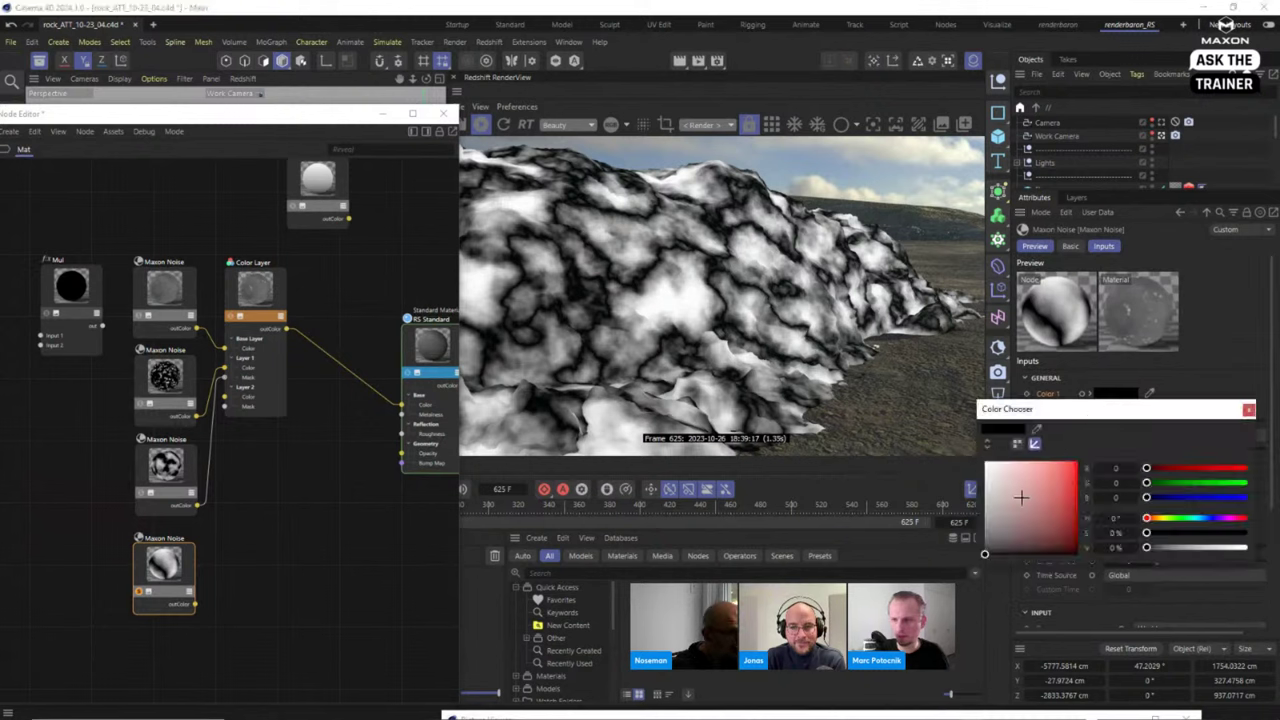
{"action": "left_click", "coordinate": [986, 463]}
{"action": "left_click", "coordinate": [1248, 409]}
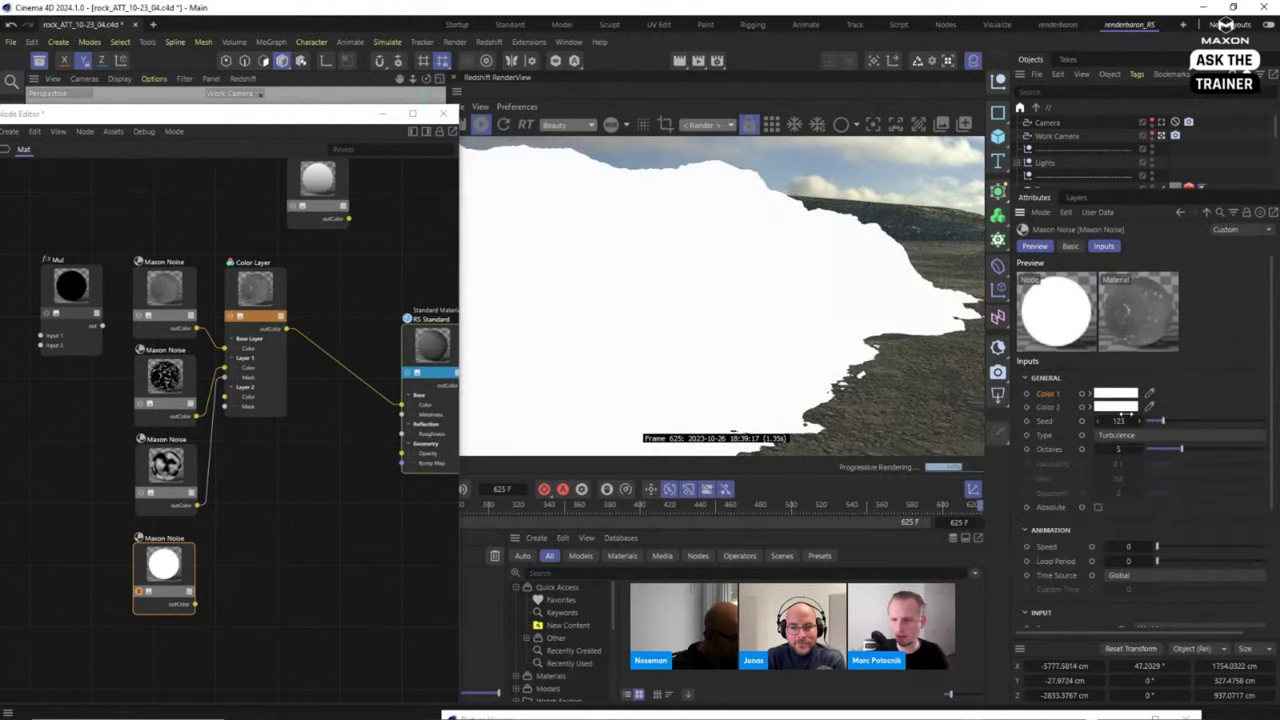
{"action": "left_click", "coordinate": [1116, 407]}
{"action": "left_click", "coordinate": [1029, 554]}
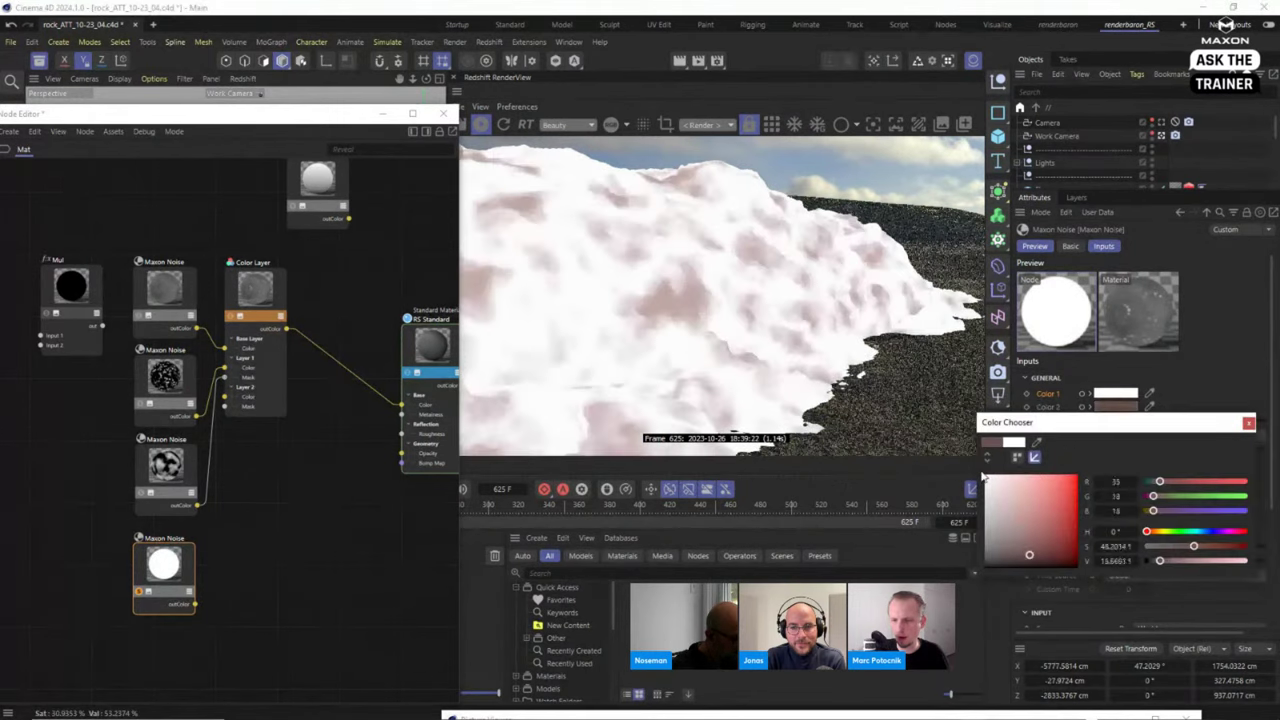
{"action": "left_click", "coordinate": [1248, 422]}
Undo the color swap and the clip changes on the fourth noise, back to Low Clip 0 and High Clip 0.923.
{"action": "scroll", "coordinate": [1270, 487], "scroll_direction": "down", "scroll_amount": 3}
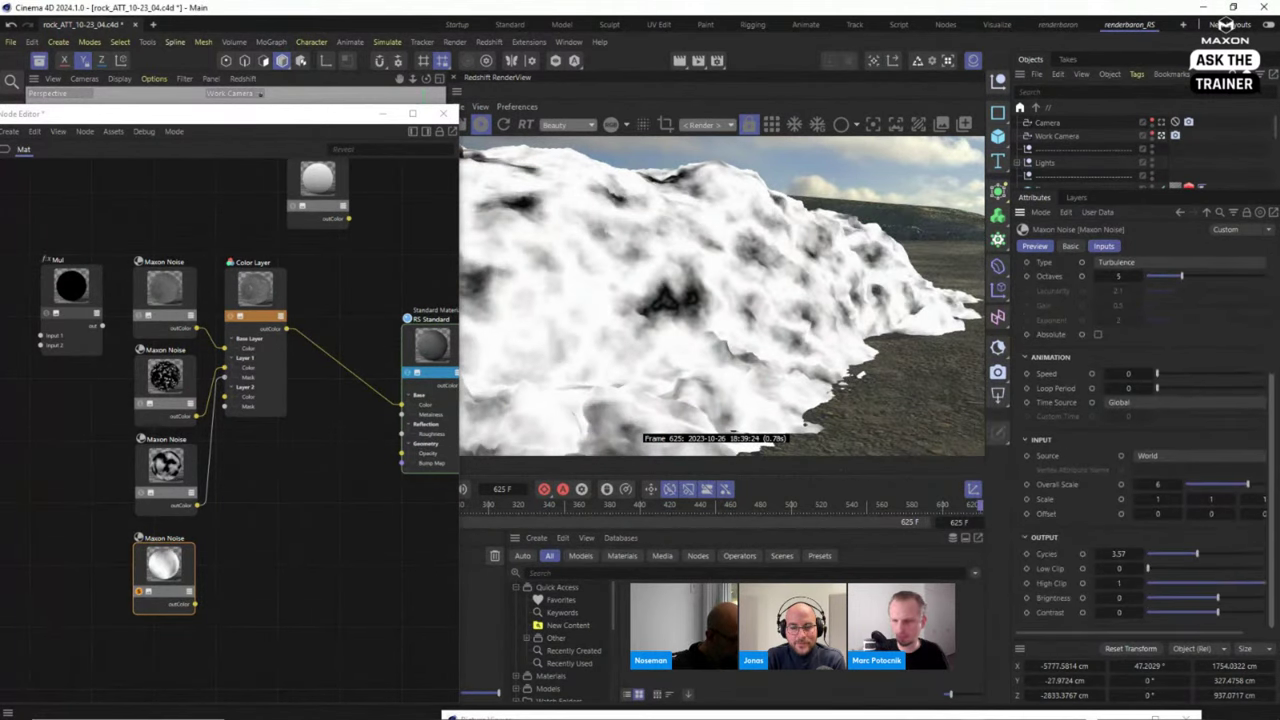
{"action": "left_click_drag", "start_coordinate": [1193, 553], "coordinate": [1227, 566]}
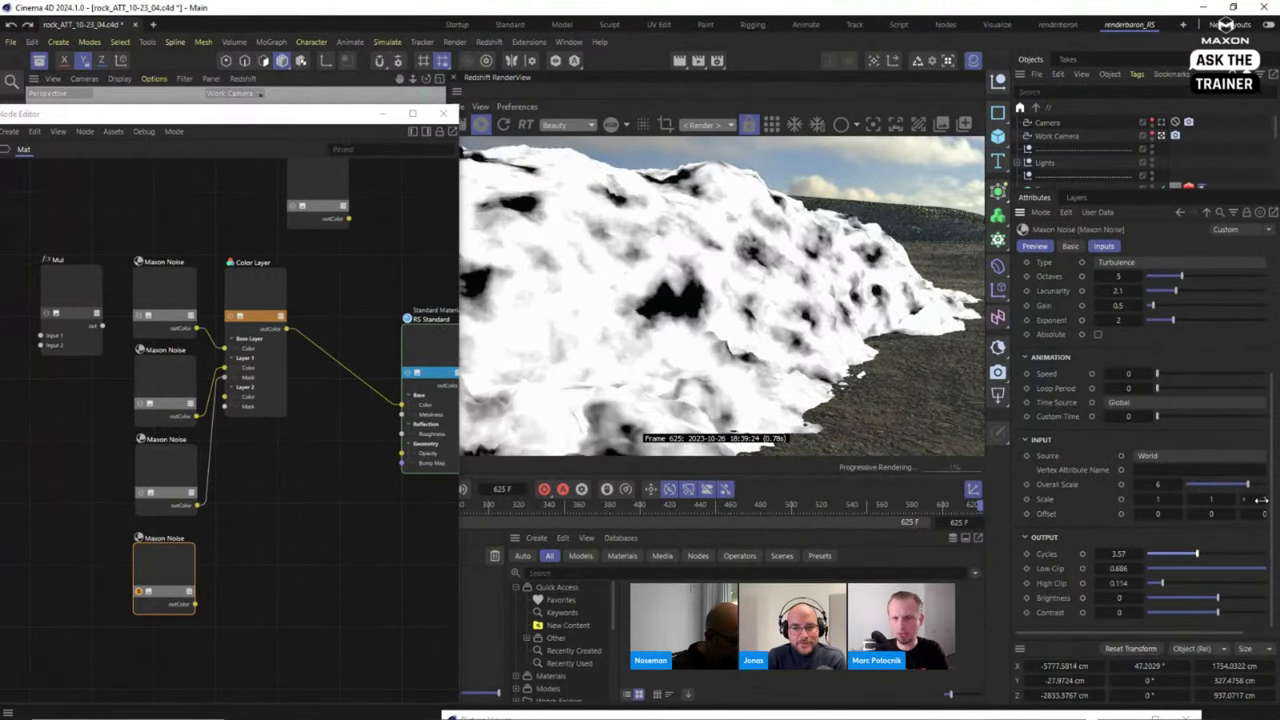
{"action": "left_click_drag", "start_coordinate": [1240, 568], "coordinate": [1147, 568]}
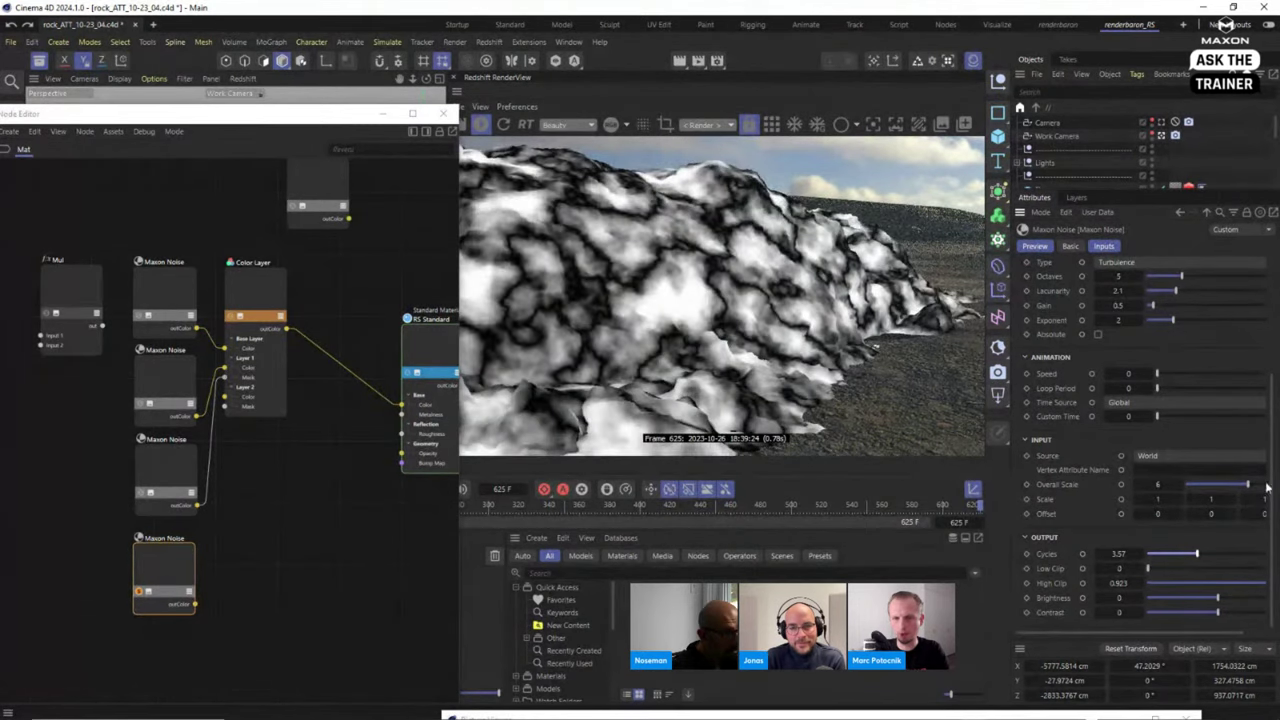
Search the node library for a ramp and add a Ramp node beside the fourth Maxon Noise.
{"action": "left_click", "coordinate": [259, 560]}
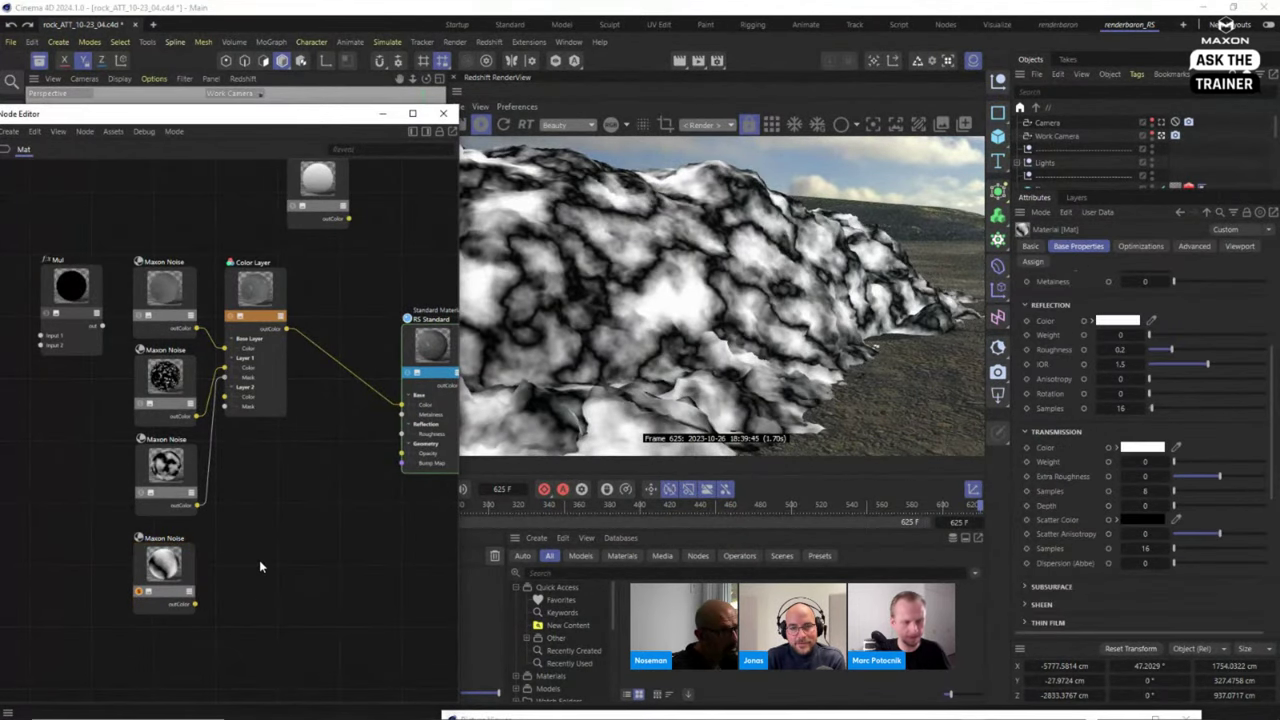
{"action": "double_click", "coordinate": [259, 560]}
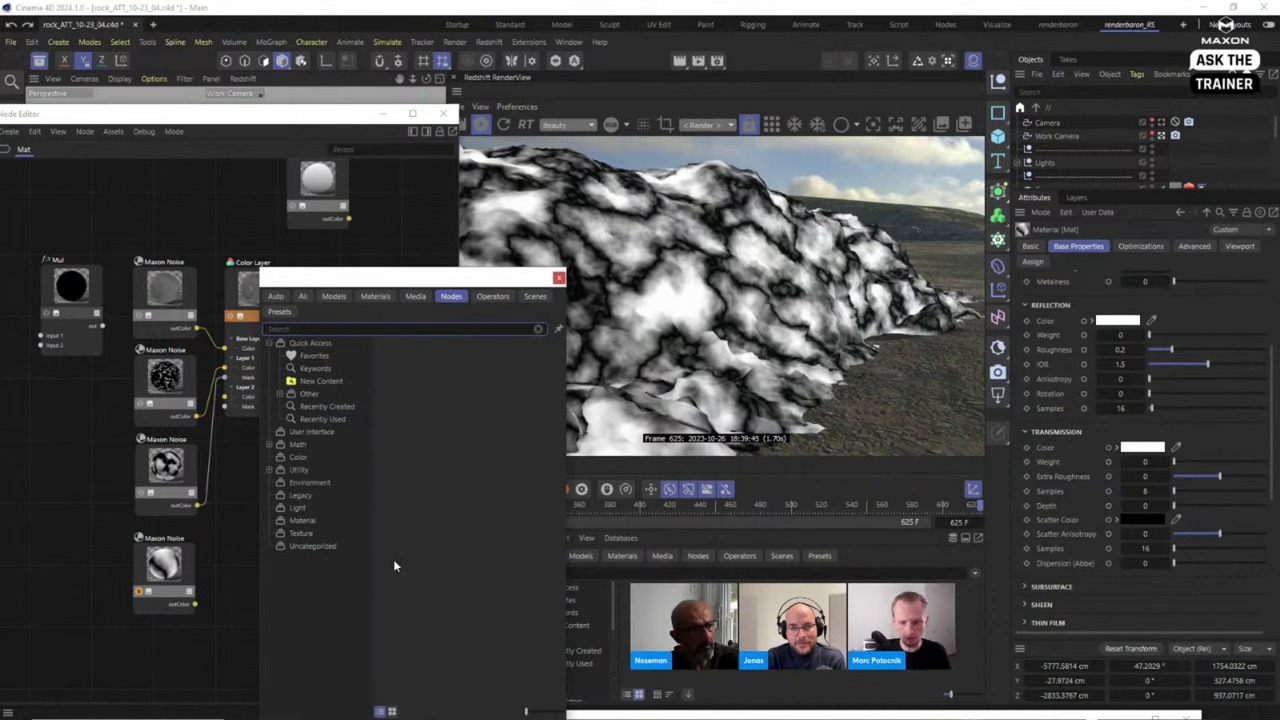
{"action": "type", "text": "ramp"}
{"action": "key", "text": "Down"}
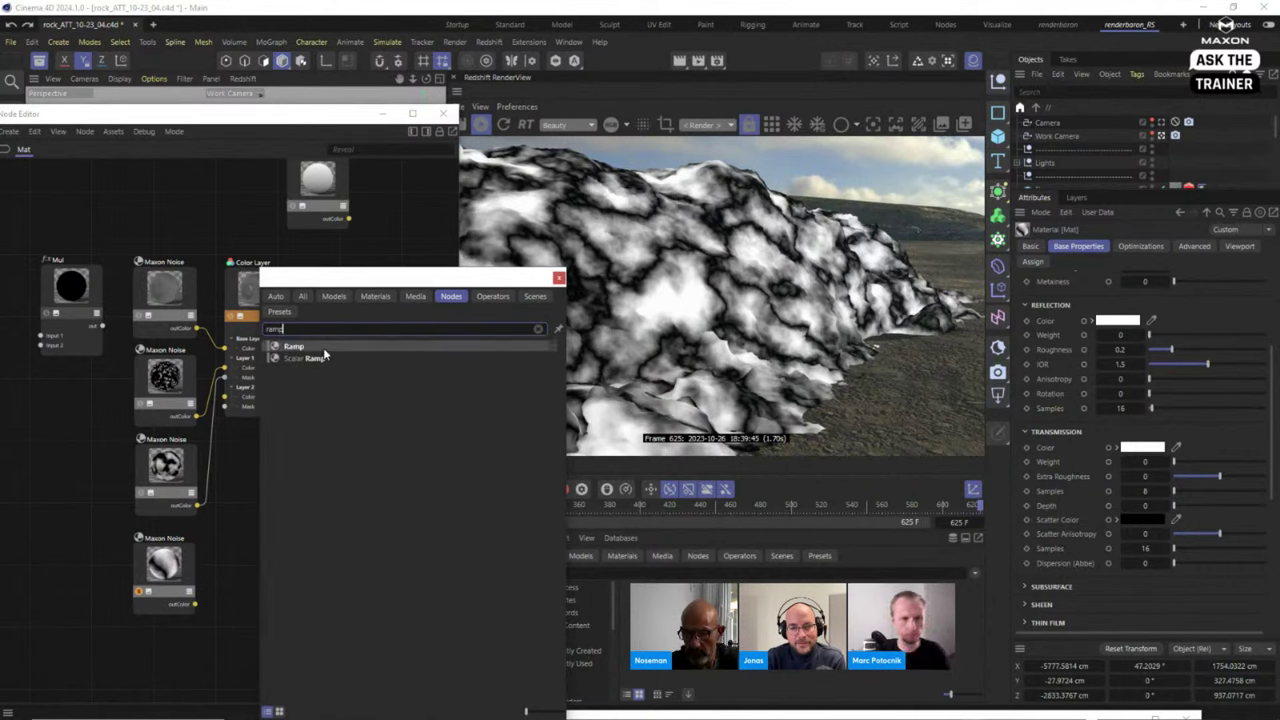
{"action": "key", "text": "Return"}
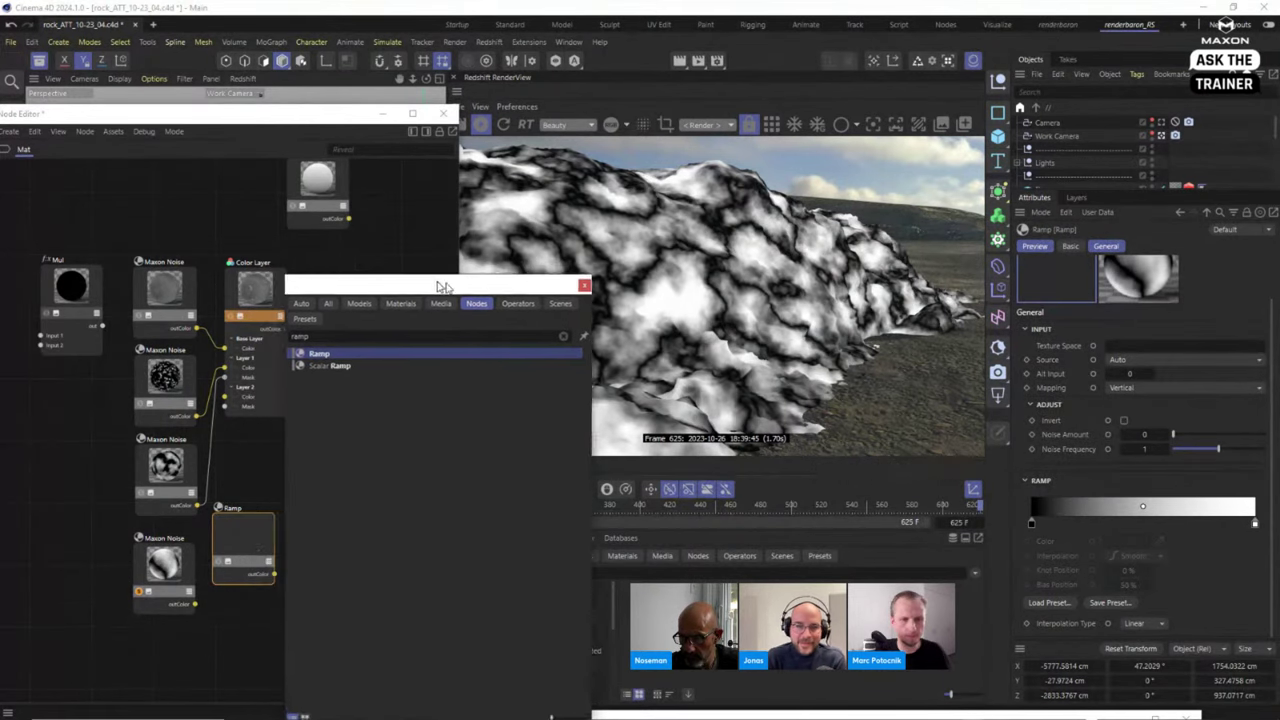
{"action": "left_click_drag", "start_coordinate": [249, 558], "coordinate": [246, 577]}
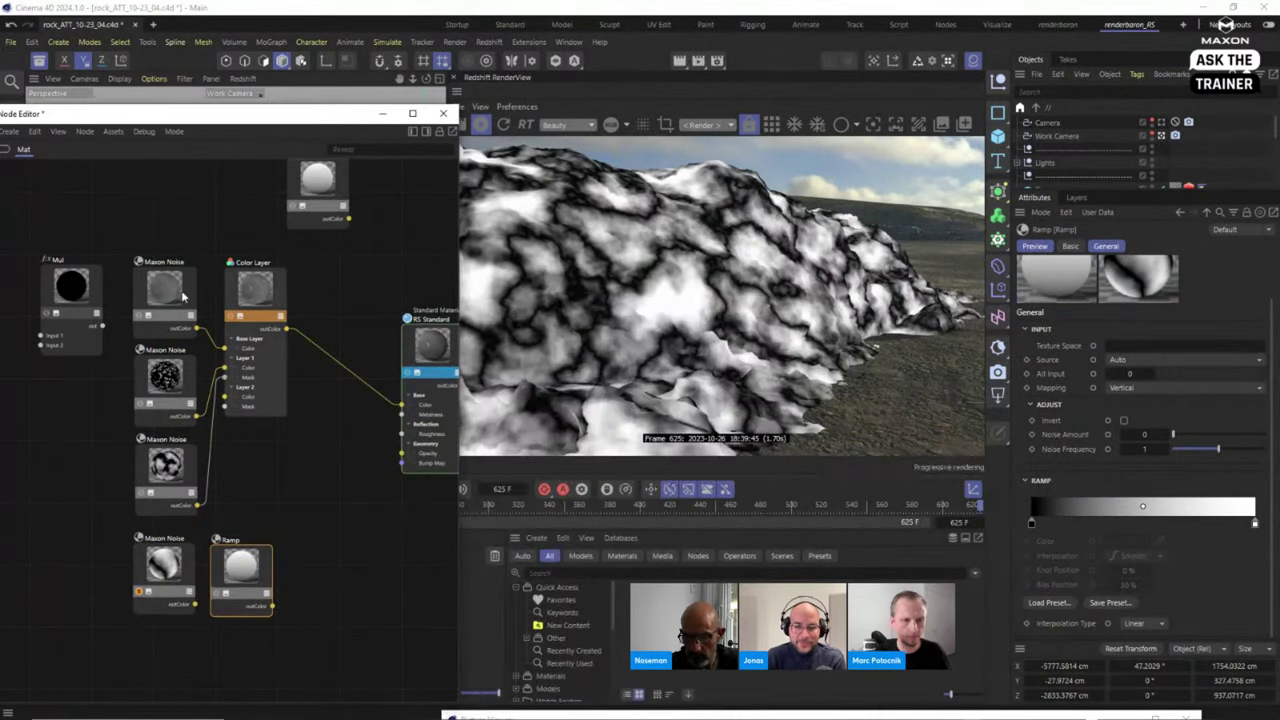
Spread out the graph by moving the Mul and Maxon Noise nodes away from the Color Layer, keeping the Ramp beside the fourth noise.
{"action": "left_click_drag", "start_coordinate": [27, 239], "coordinate": [190, 596]}
{"action": "left_click_drag", "start_coordinate": [165, 375], "coordinate": [130, 374]}
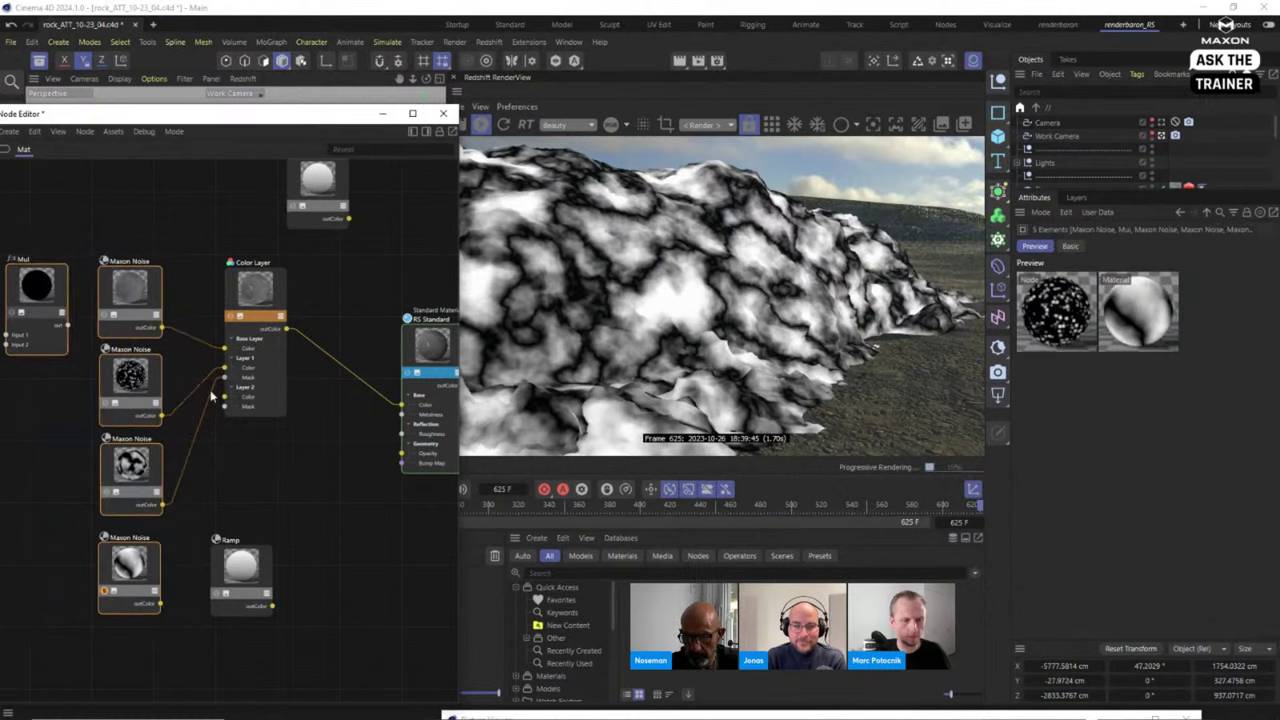
{"action": "left_click_drag", "start_coordinate": [259, 300], "coordinate": [295, 300]}
{"action": "left_click_drag", "start_coordinate": [241, 585], "coordinate": [205, 585]}
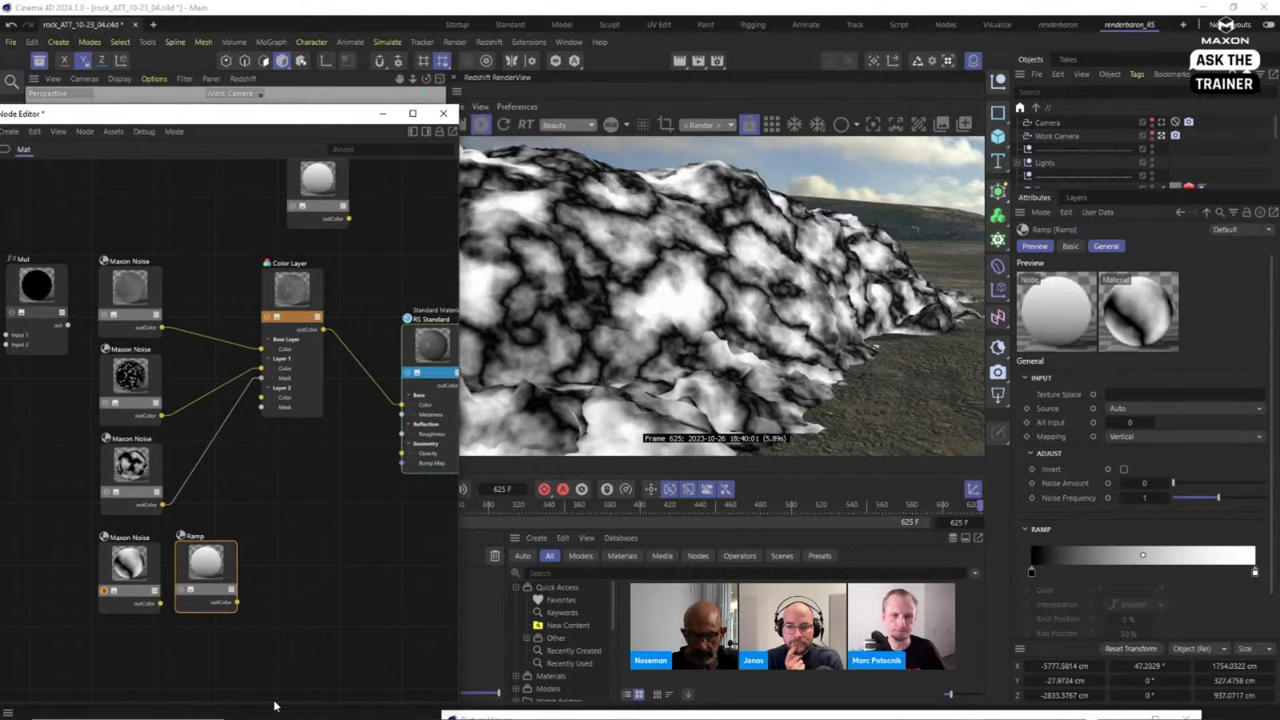
Bring the whole Node Editor window into view and review the fourth noise's color, input and output settings.
{"action": "left_click_drag", "start_coordinate": [245, 115], "coordinate": [288, 101]}
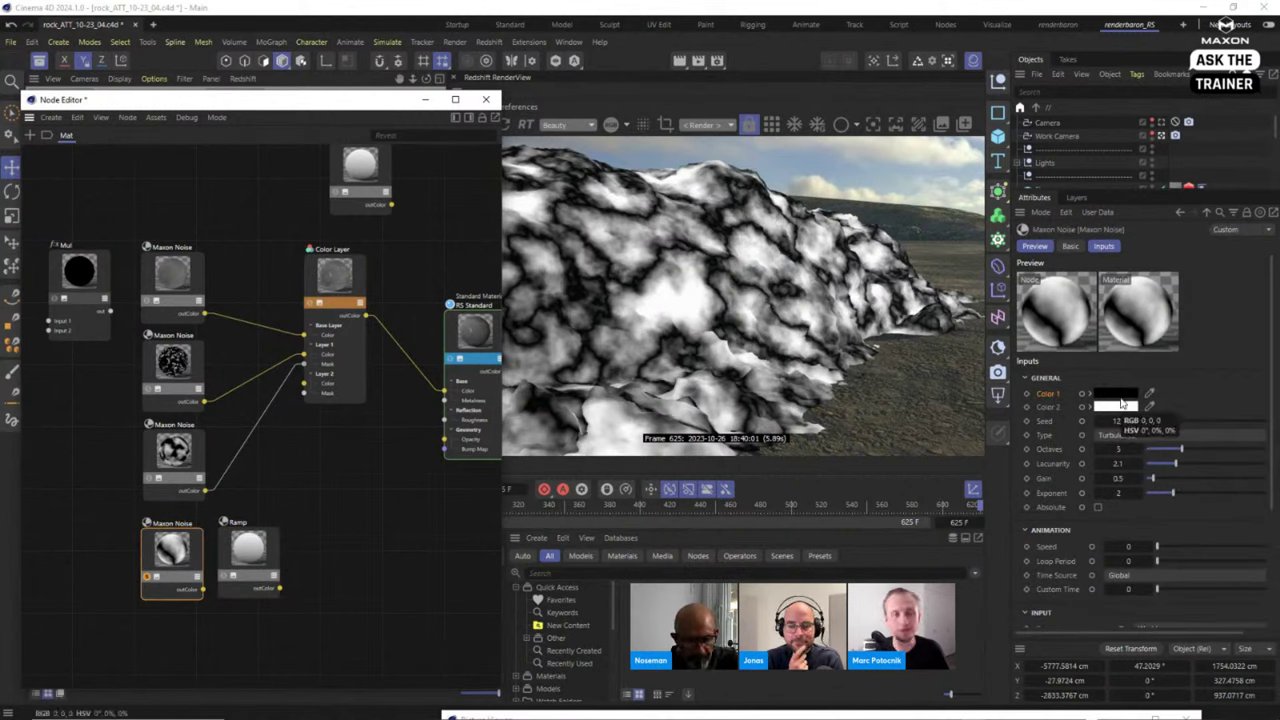
{"action": "scroll", "coordinate": [1272, 508], "scroll_direction": "down", "scroll_amount": 5}
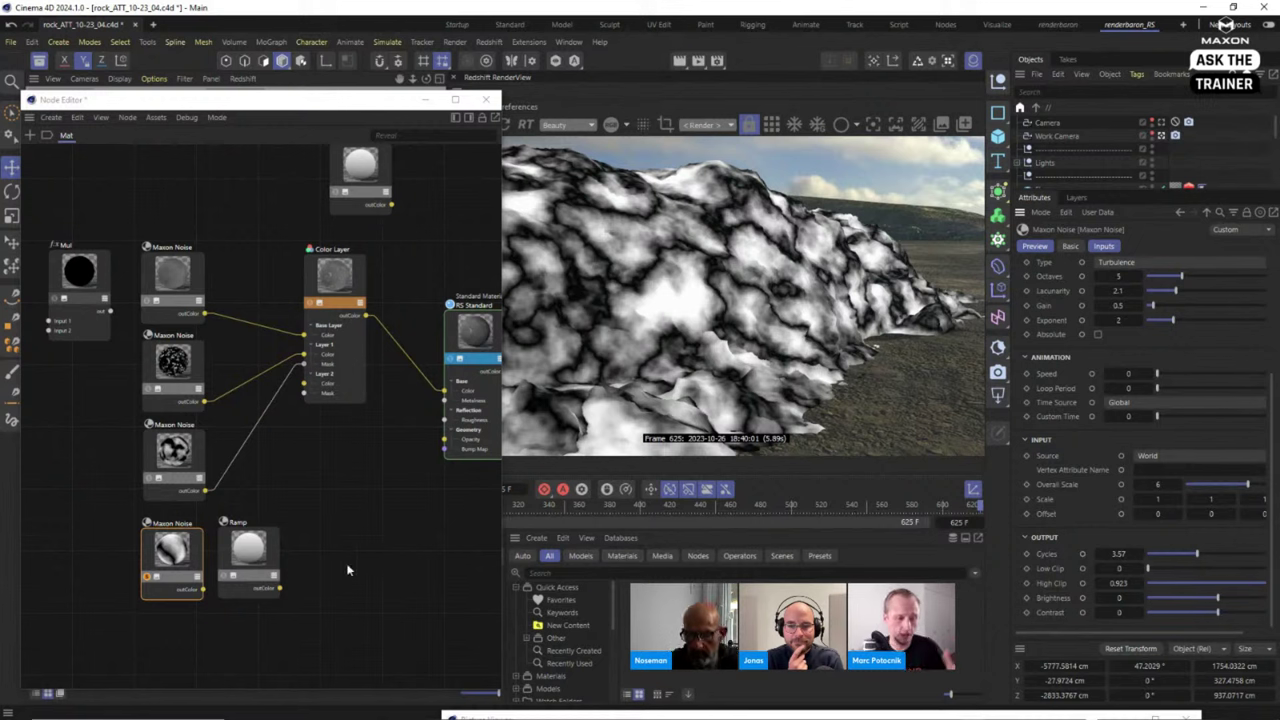
Add an Alt Input port to the Ramp, feed the fourth Maxon Noise into it and preview the Ramp.
{"action": "left_click", "coordinate": [212, 606]}
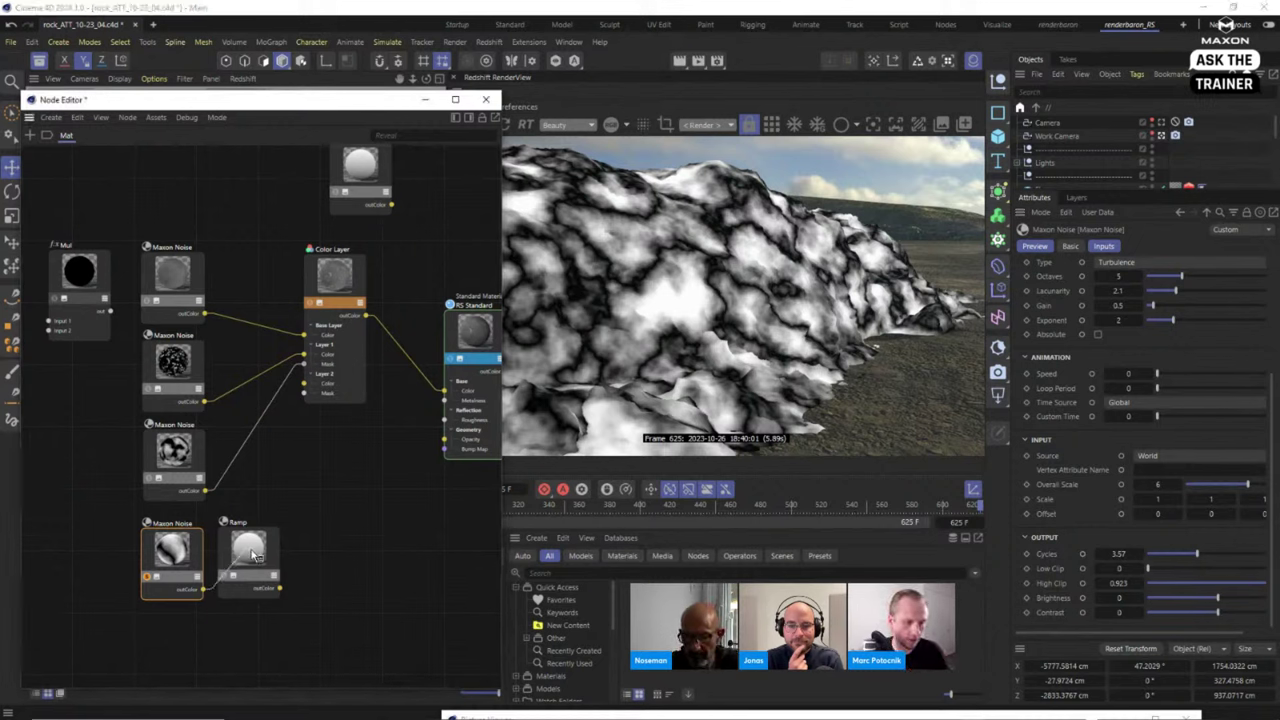
{"action": "right_click", "coordinate": [252, 556]}
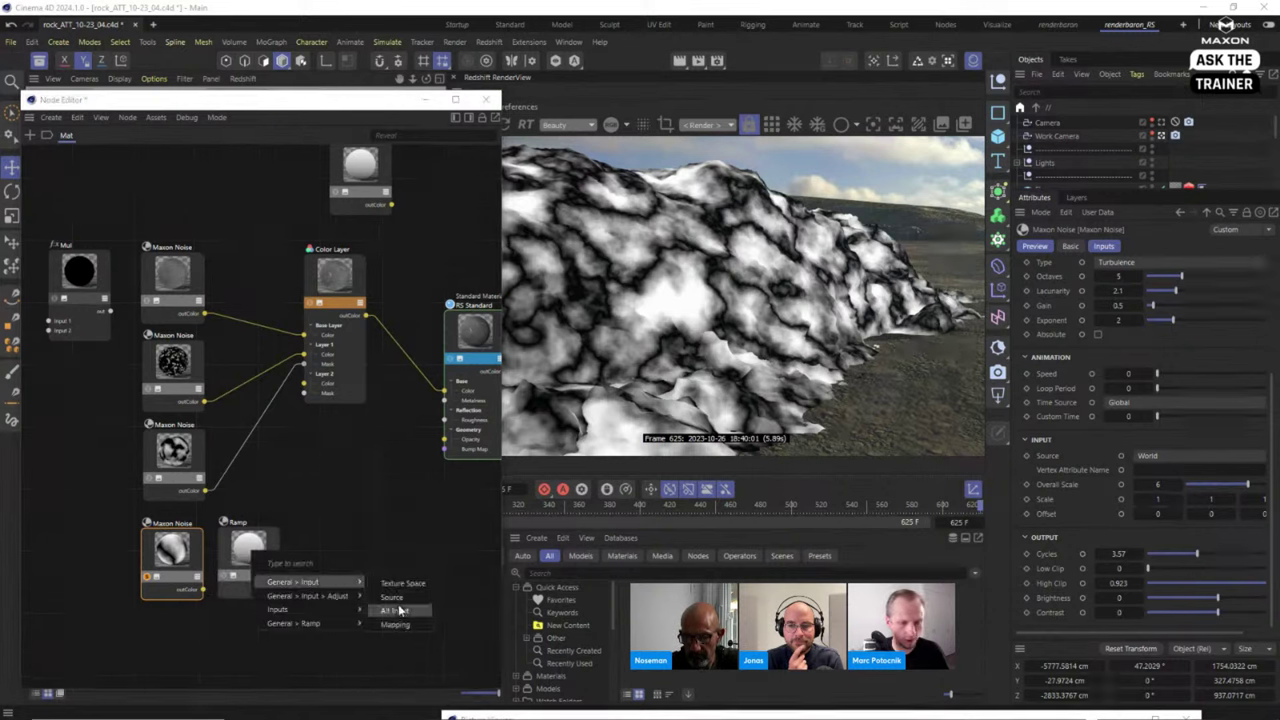
{"action": "left_click", "coordinate": [400, 610]}
{"action": "left_click_drag", "start_coordinate": [204, 589], "coordinate": [223, 577]}
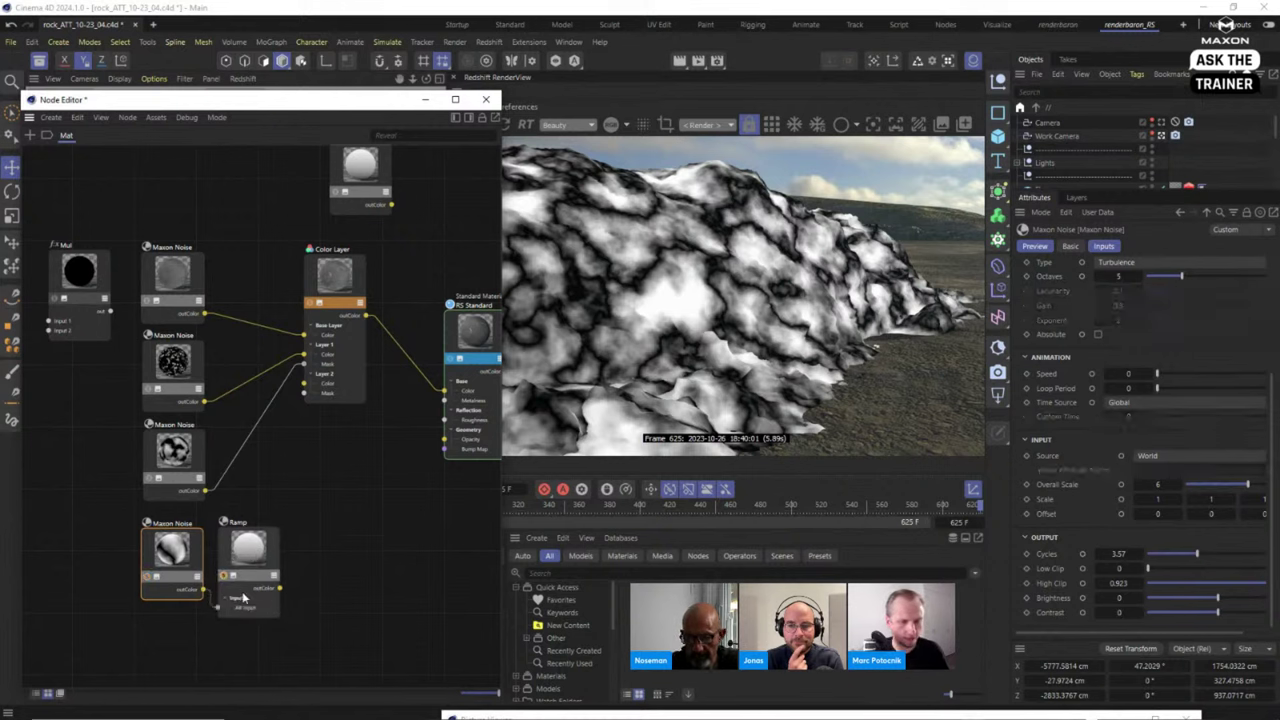
Invert the Ramp's gradient so it runs from white to black.
{"action": "left_click", "coordinate": [248, 545]}
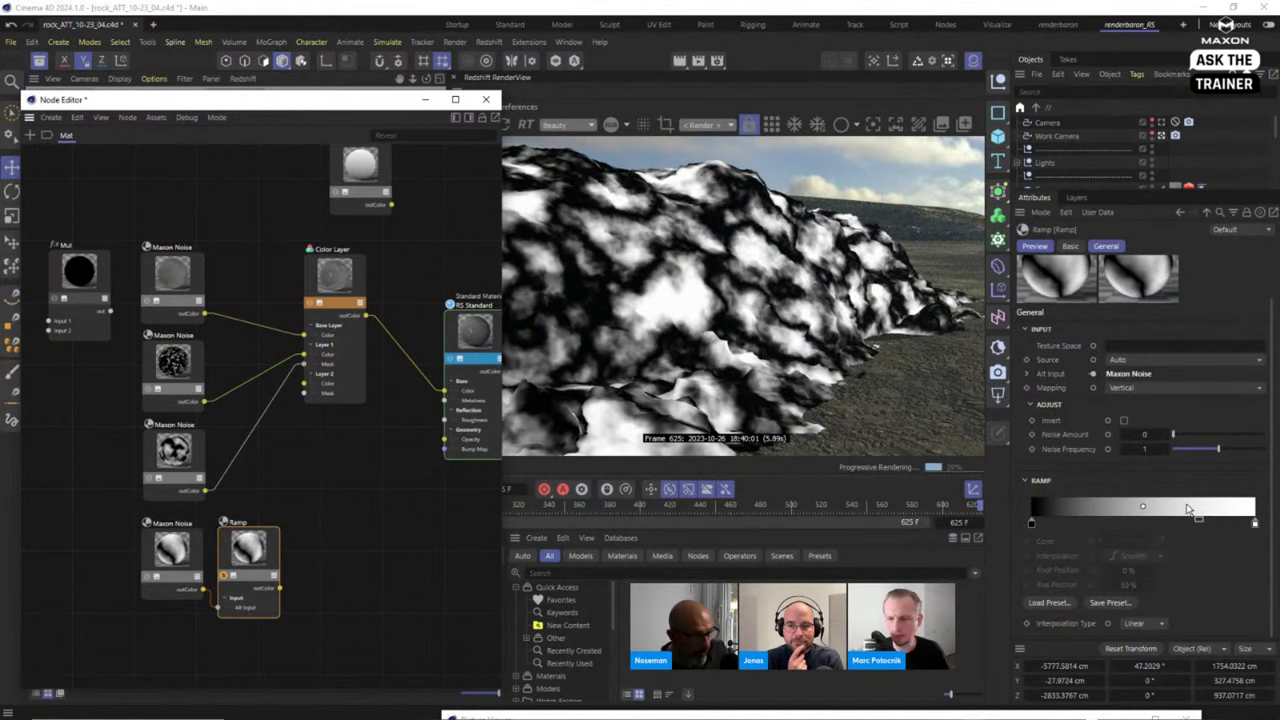
{"action": "right_click", "coordinate": [1185, 507]}
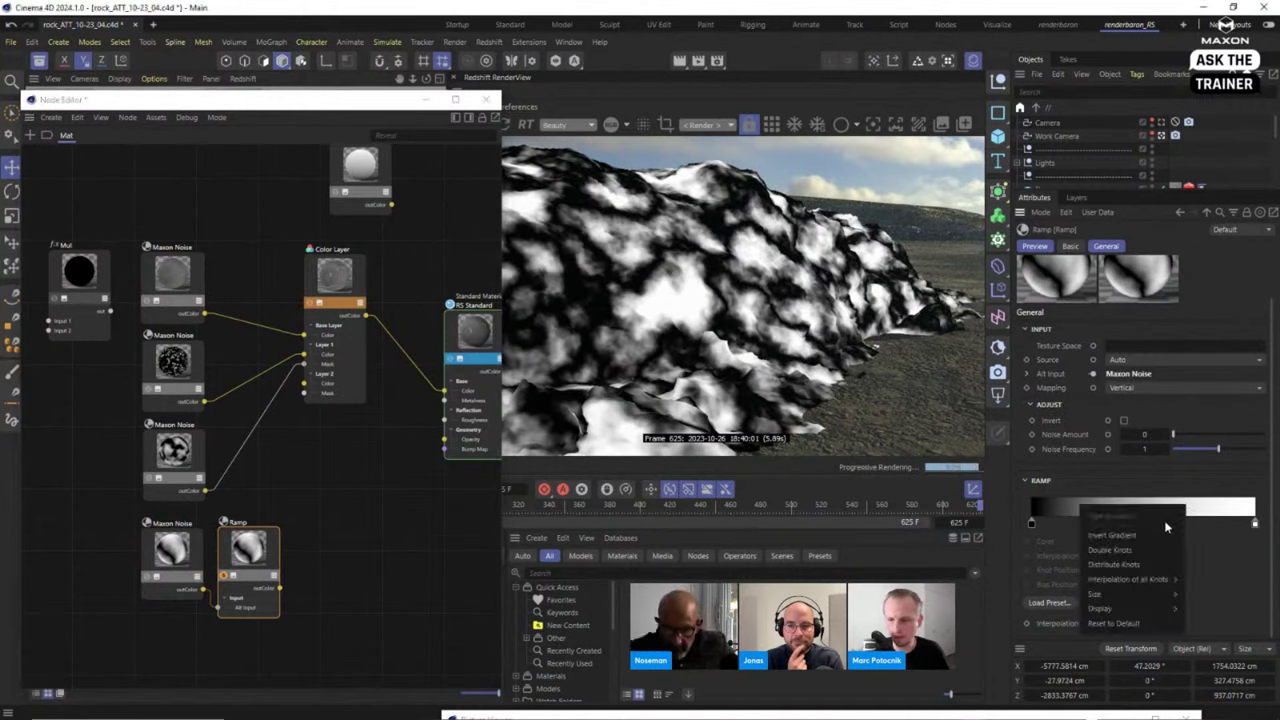
{"action": "left_click", "coordinate": [1150, 535]}
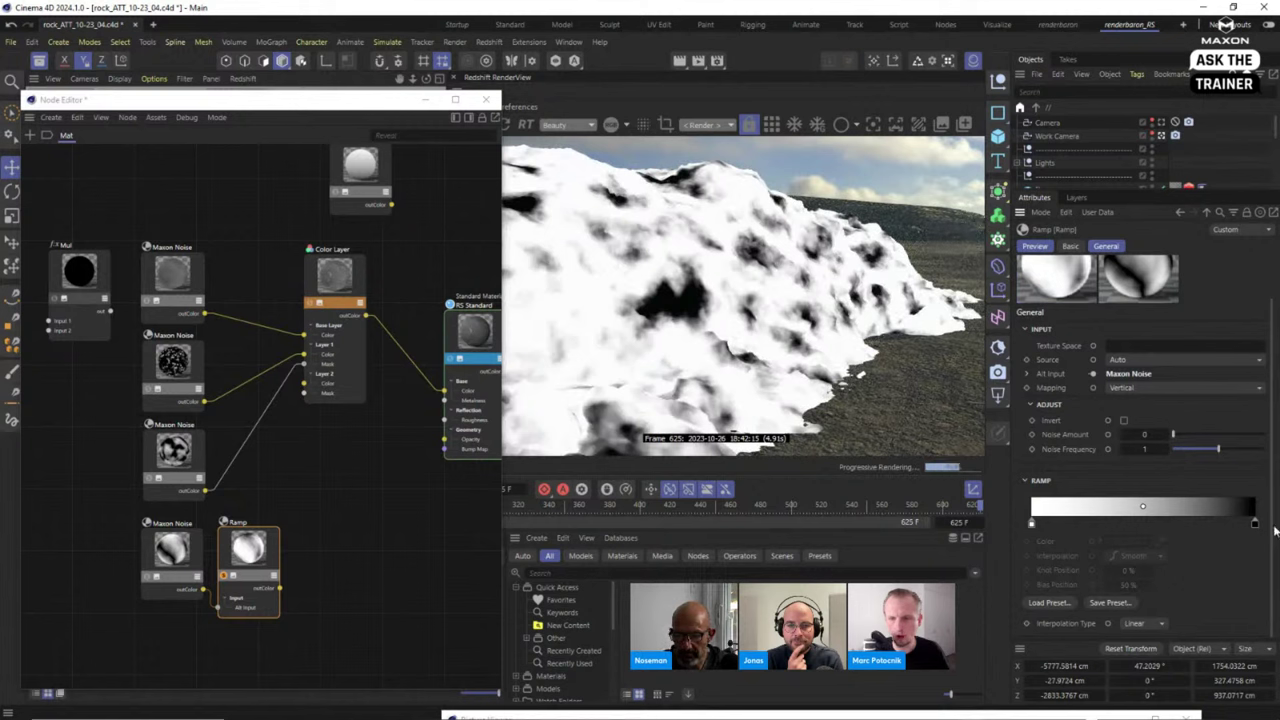
Set the interpolation of both the white and the black gradient knots to Cubic Bias.
{"action": "left_click", "coordinate": [1032, 524]}
{"action": "right_click", "coordinate": [1033, 526]}
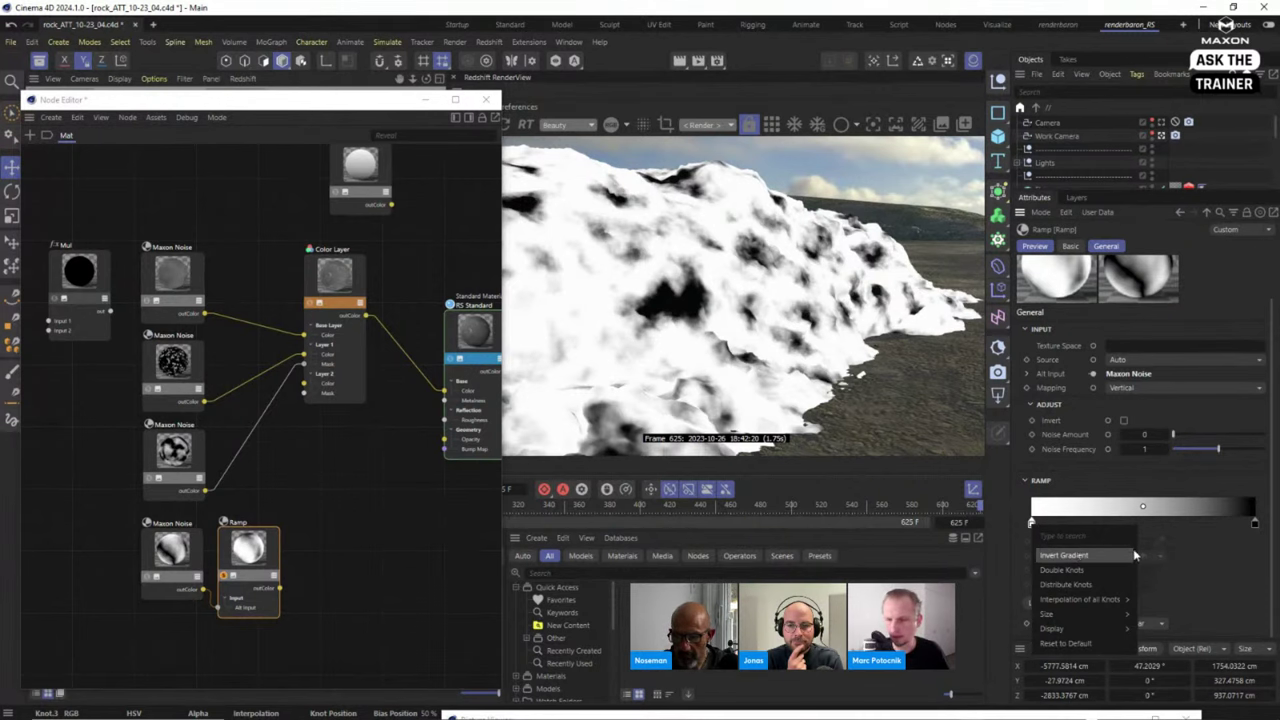
{"action": "left_click", "coordinate": [1055, 528]}
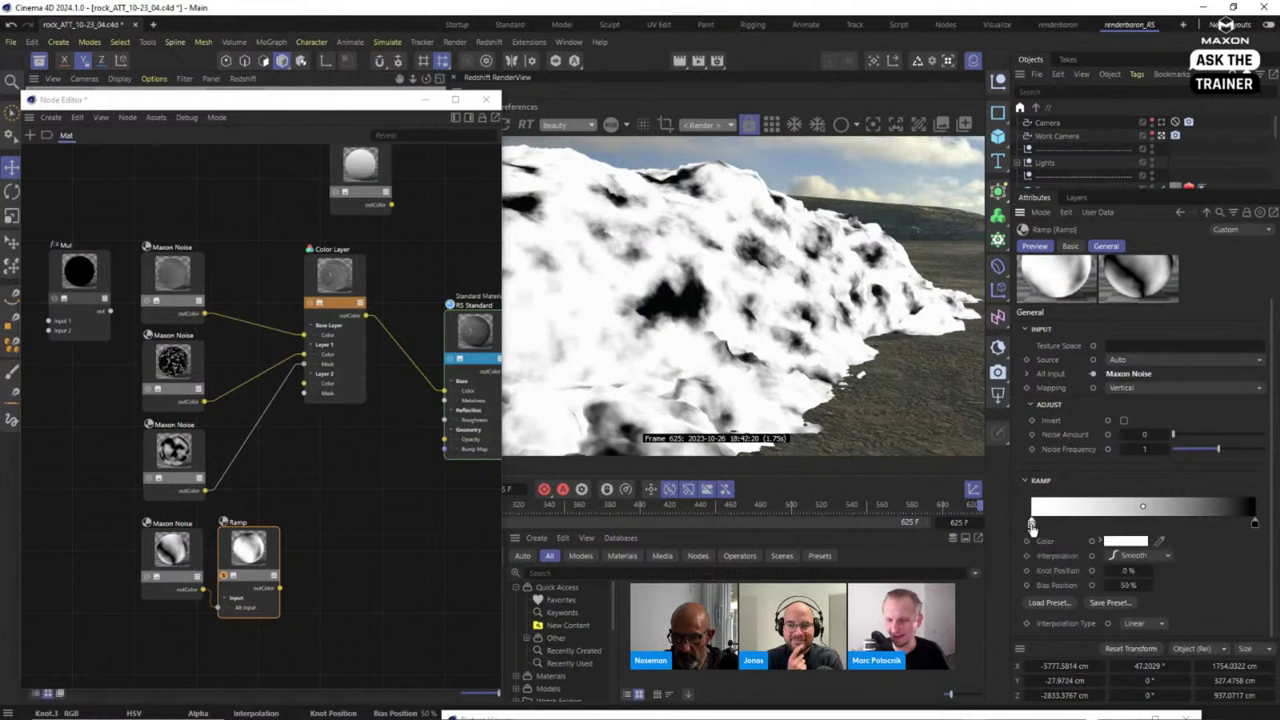
{"action": "left_click", "coordinate": [1033, 525]}
{"action": "left_click", "coordinate": [1147, 558]}
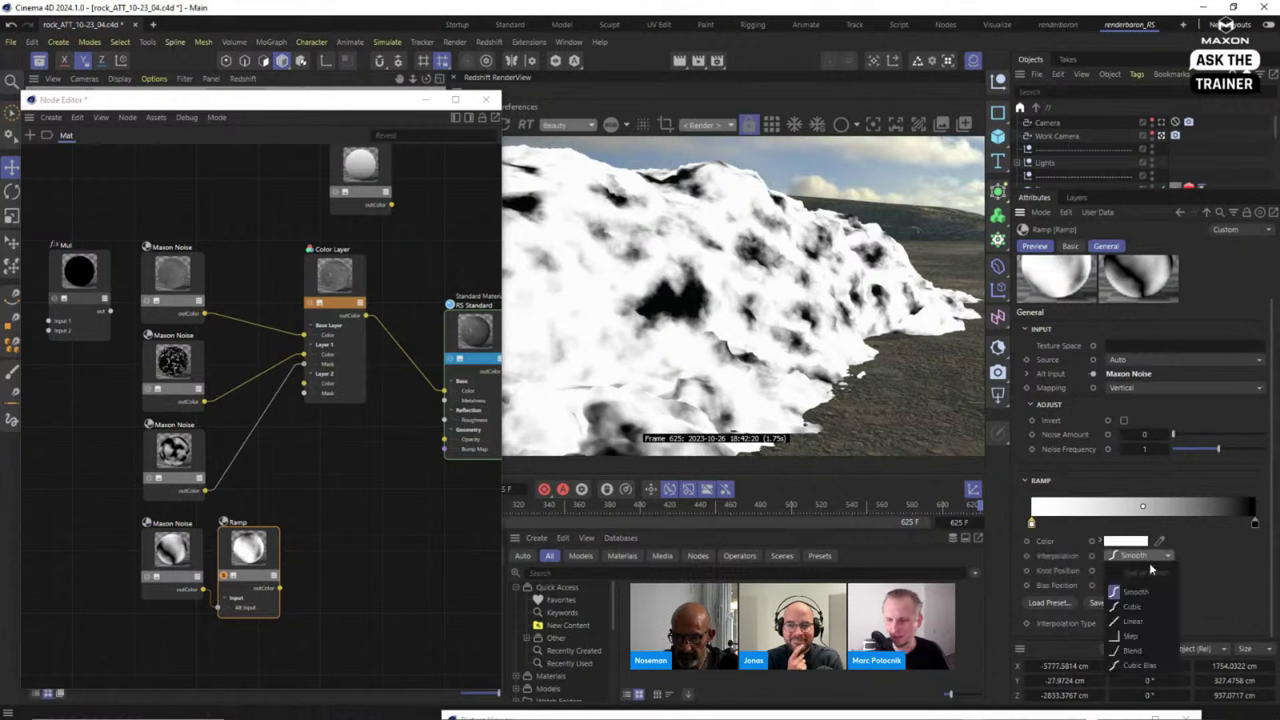
{"action": "left_click", "coordinate": [1140, 666]}
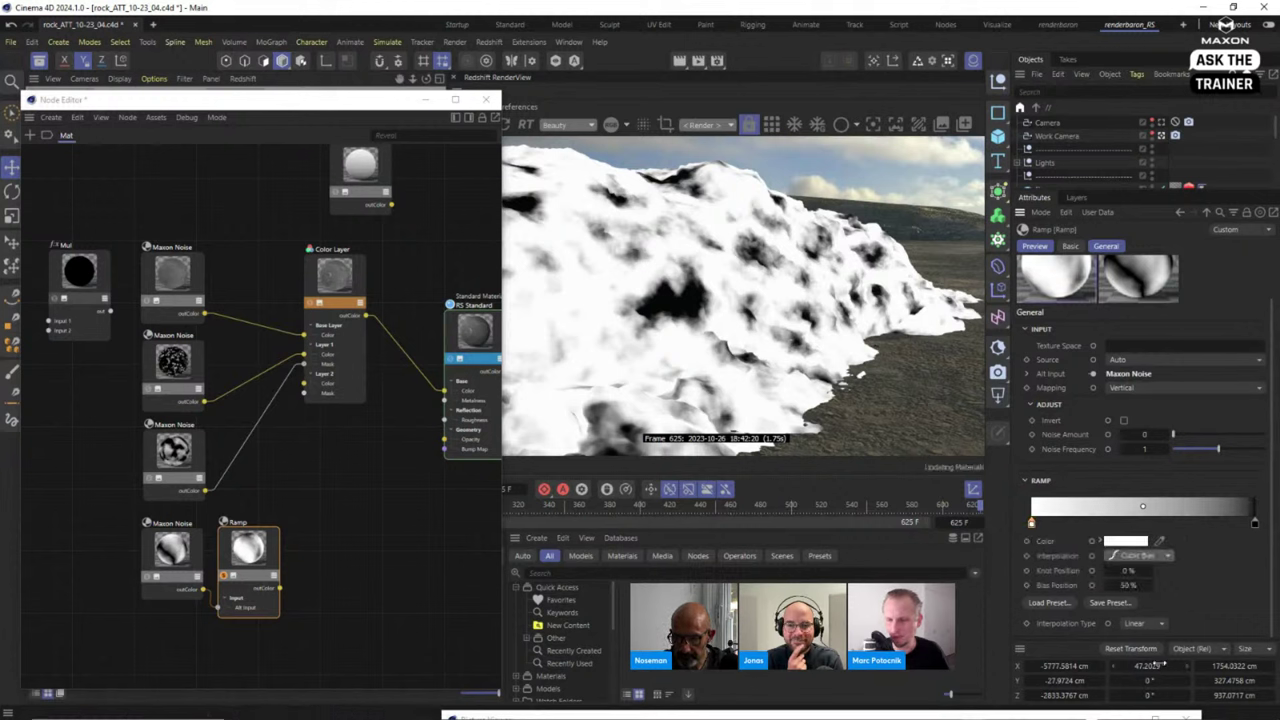
{"action": "left_click", "coordinate": [1255, 524]}
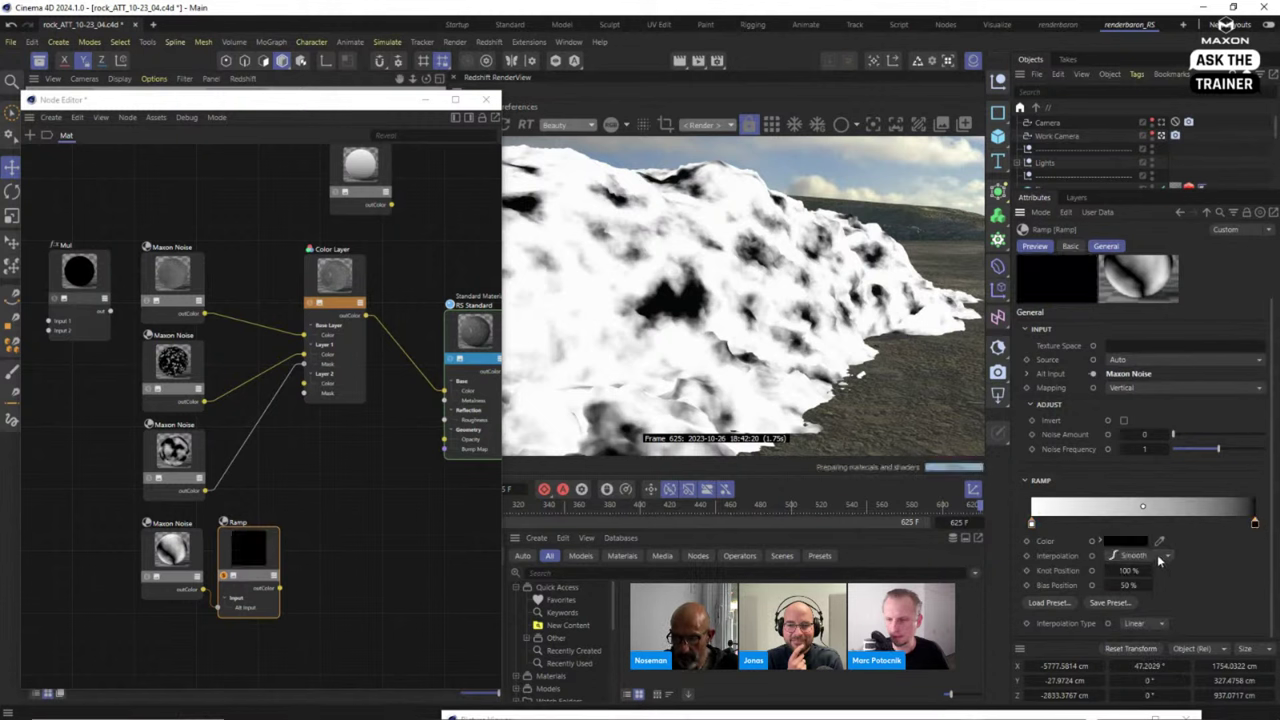
{"action": "left_click", "coordinate": [1157, 558]}
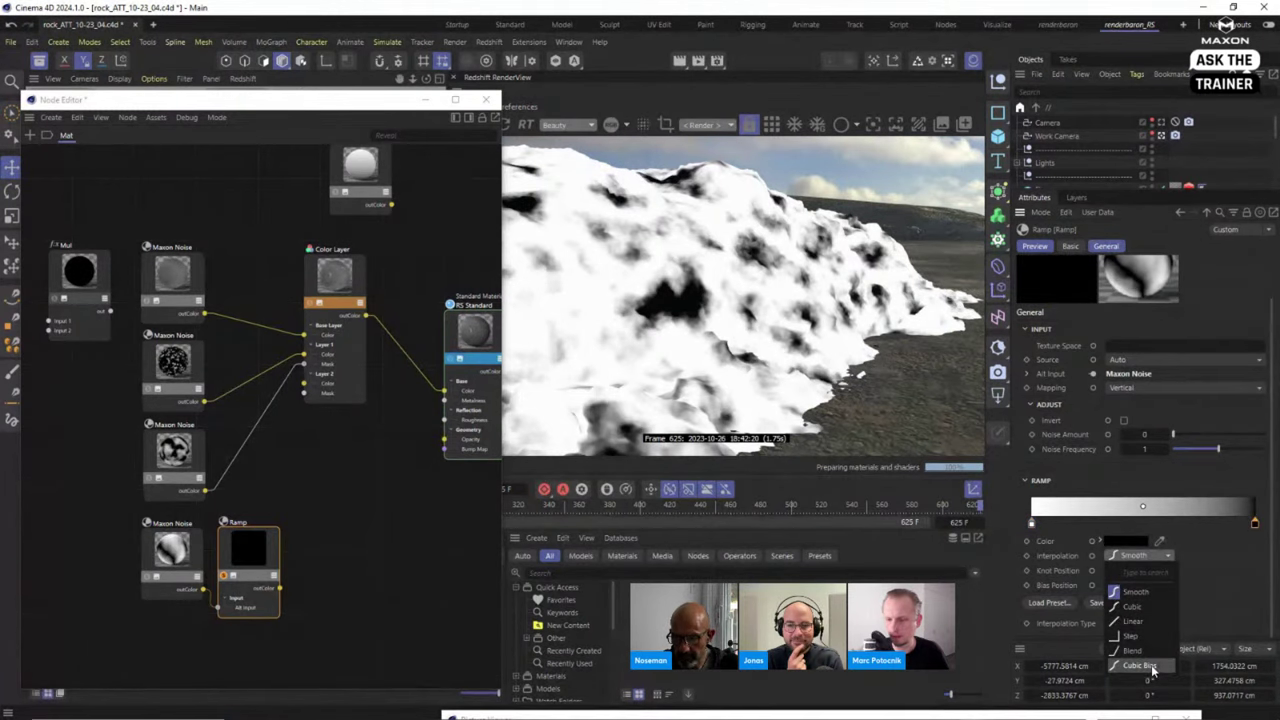
{"action": "left_click", "coordinate": [1140, 666]}
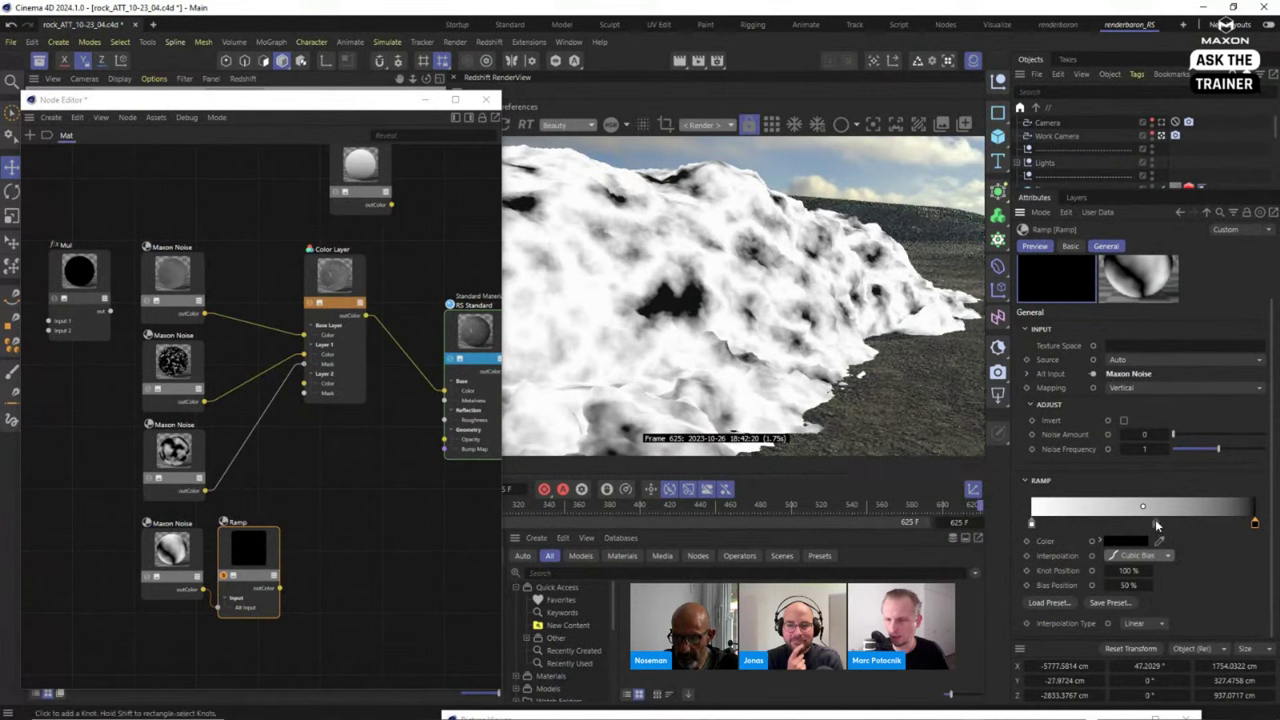
Set the gradient's bias to 0% and move the black knot to about 27.8%, comparing the soloed noise with the Ramp.
{"action": "left_click_drag", "start_coordinate": [1143, 507], "coordinate": [1104, 515]}
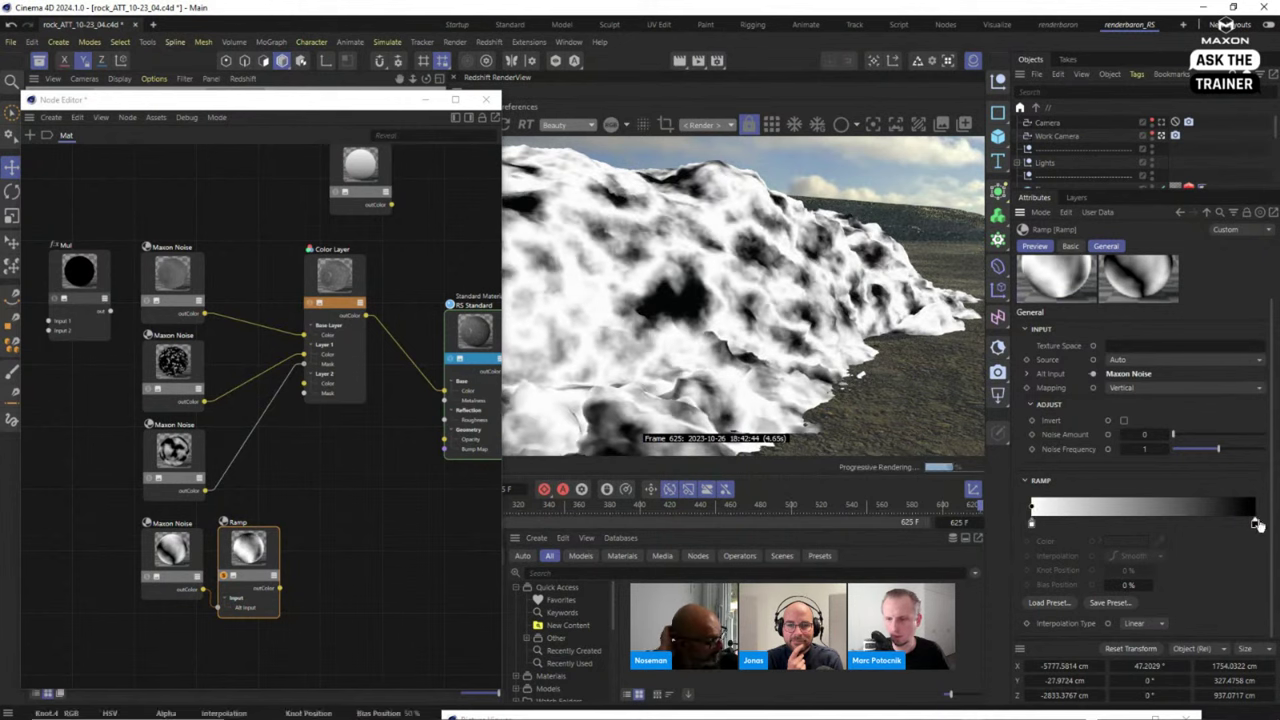
{"action": "left_click_drag", "start_coordinate": [1257, 524], "coordinate": [1093, 526]}
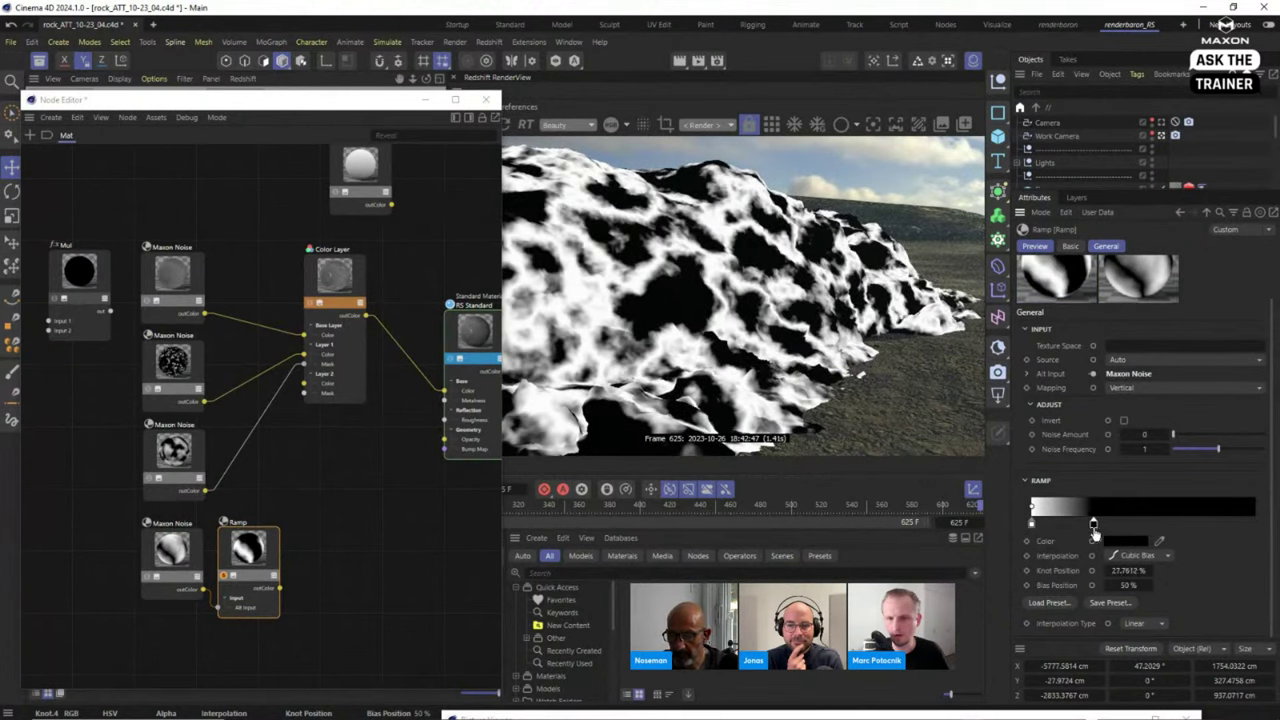
{"action": "left_click", "coordinate": [148, 582]}
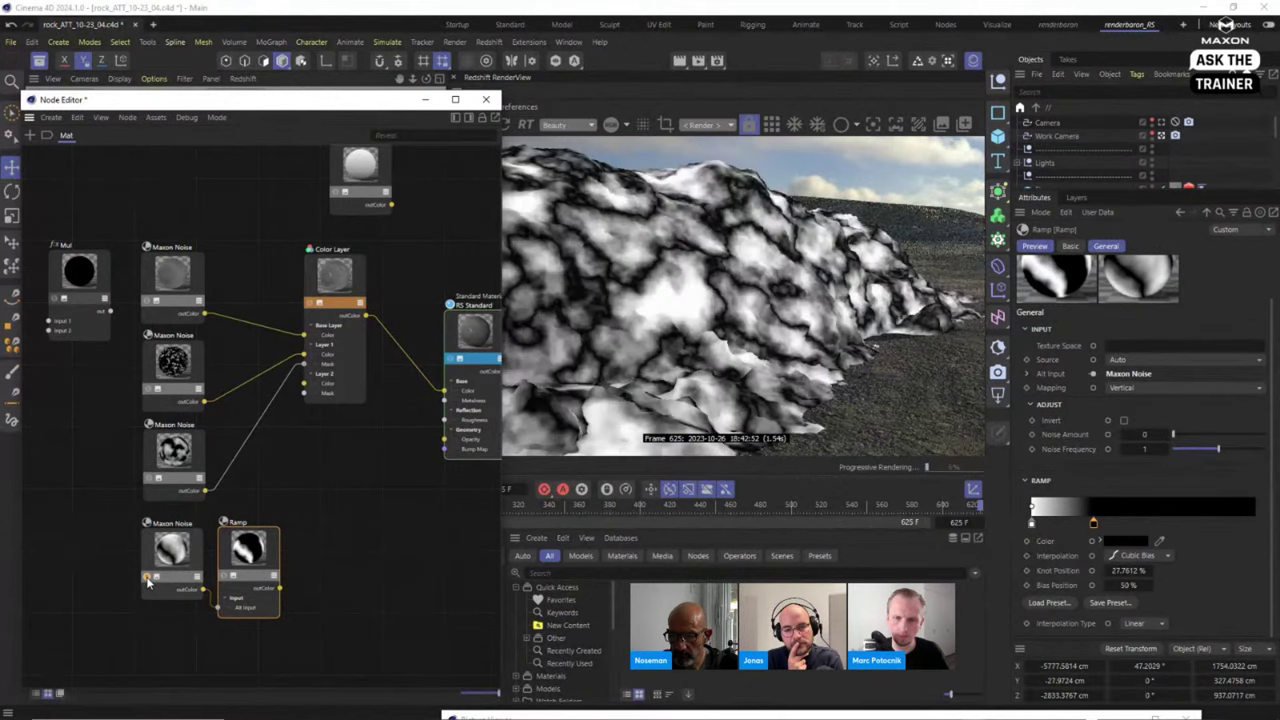
{"action": "left_click", "coordinate": [224, 575]}
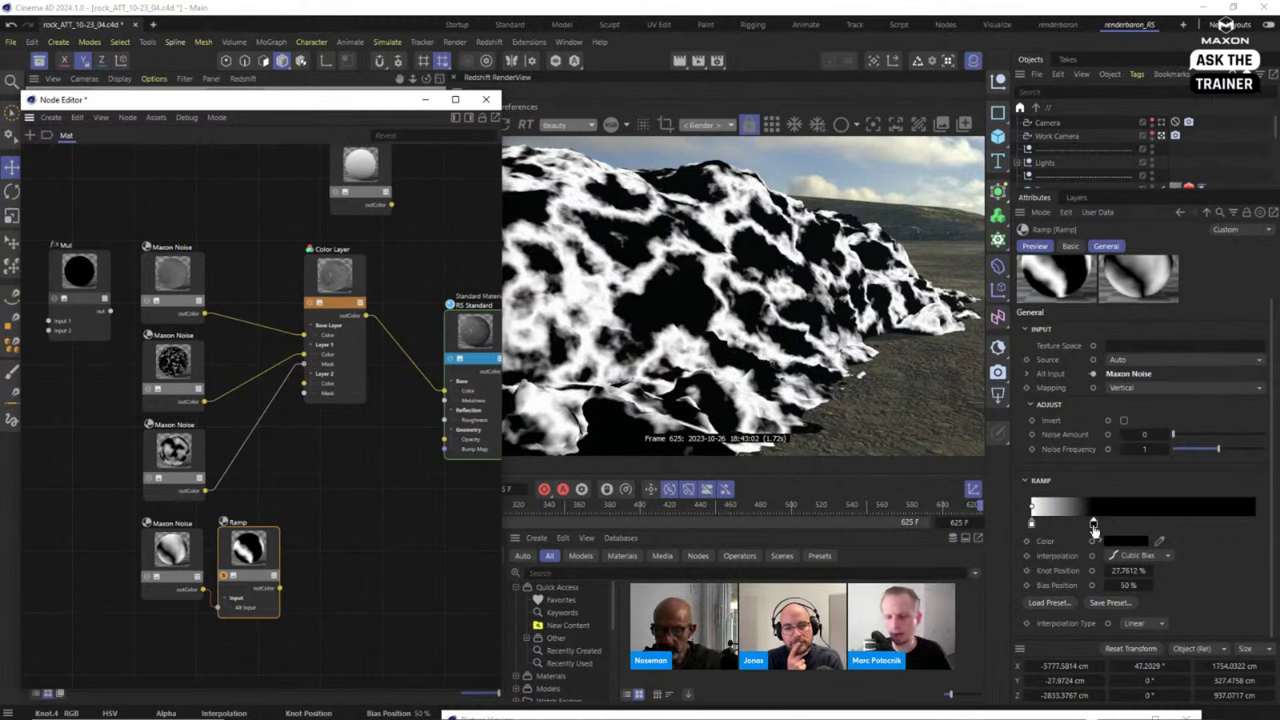
Try the bias between the white and black knots at 100% and about 48%, then return it to 0%.
{"action": "left_click", "coordinate": [1032, 523]}
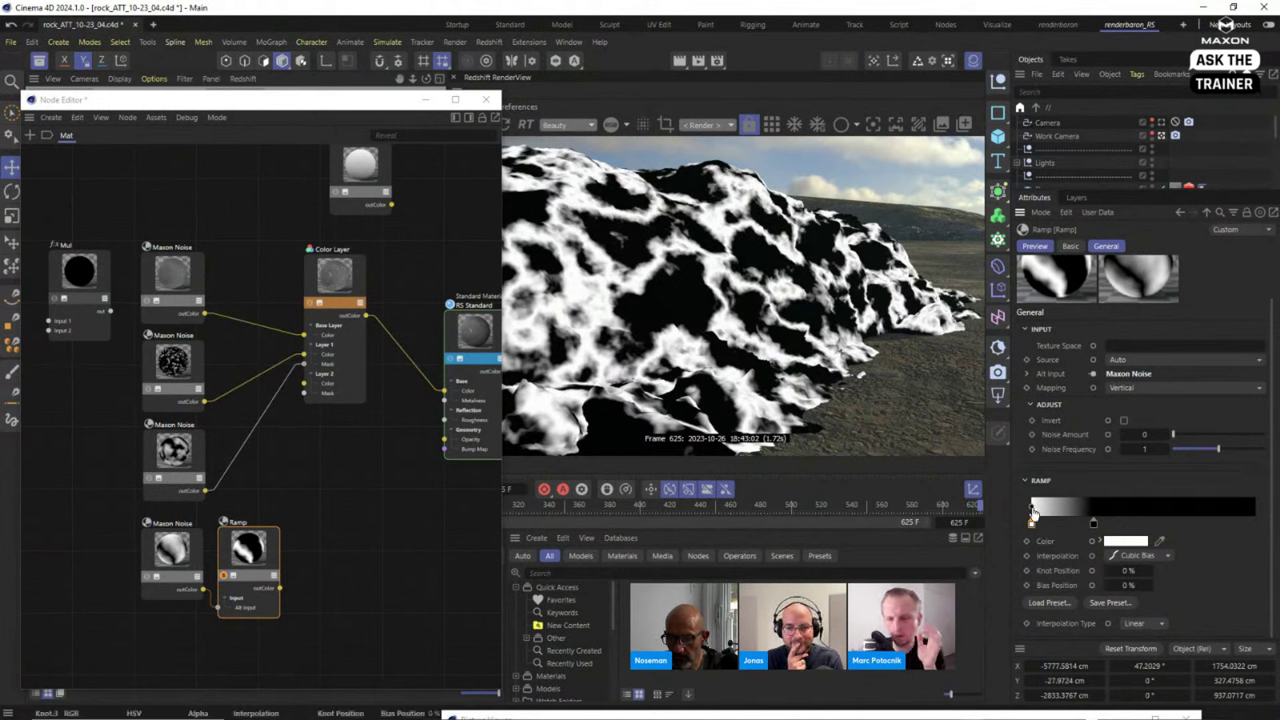
{"action": "mouse_move", "coordinate": [1033, 514]}
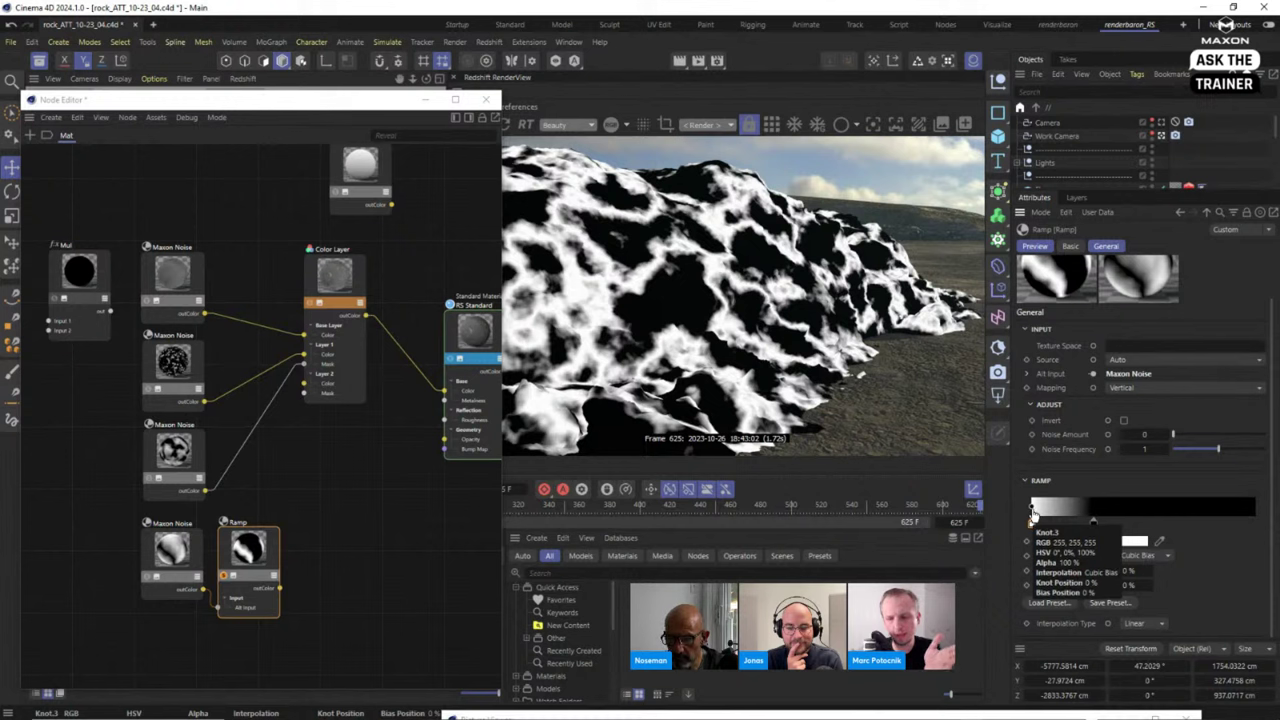
{"action": "left_click_drag", "start_coordinate": [1033, 514], "coordinate": [1100, 516]}
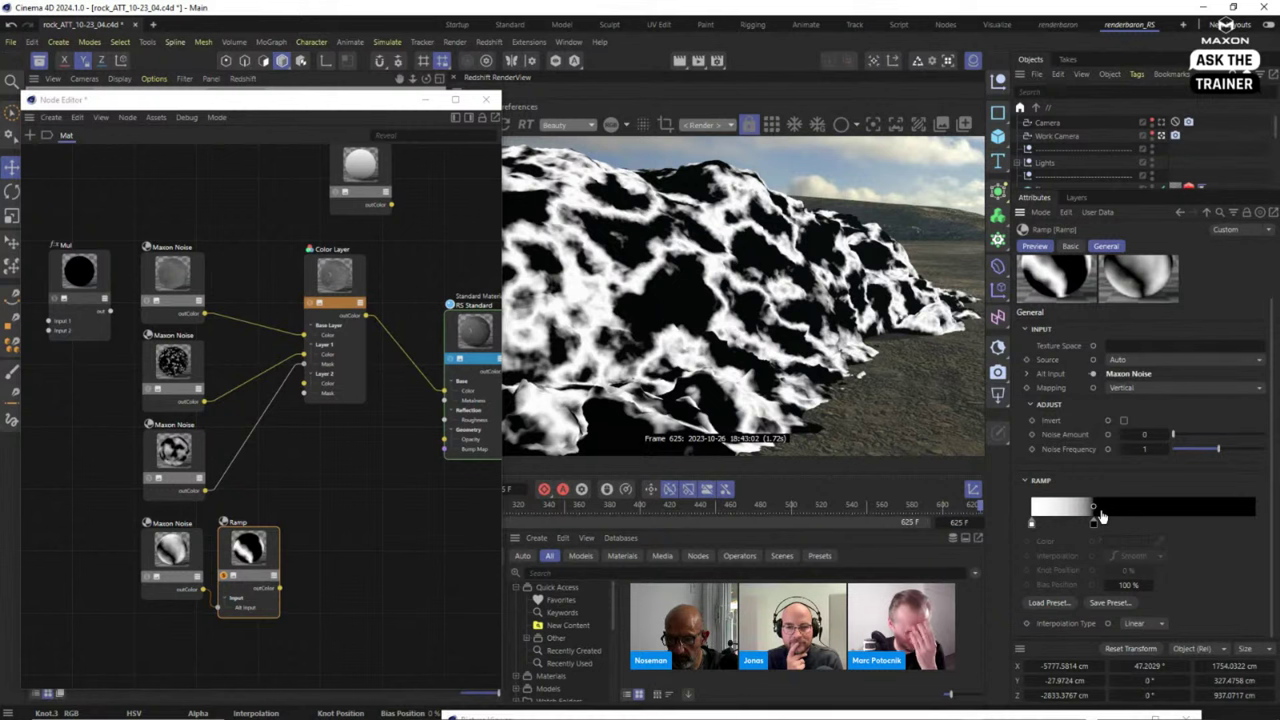
{"action": "left_click_drag", "start_coordinate": [1103, 515], "coordinate": [1061, 507]}
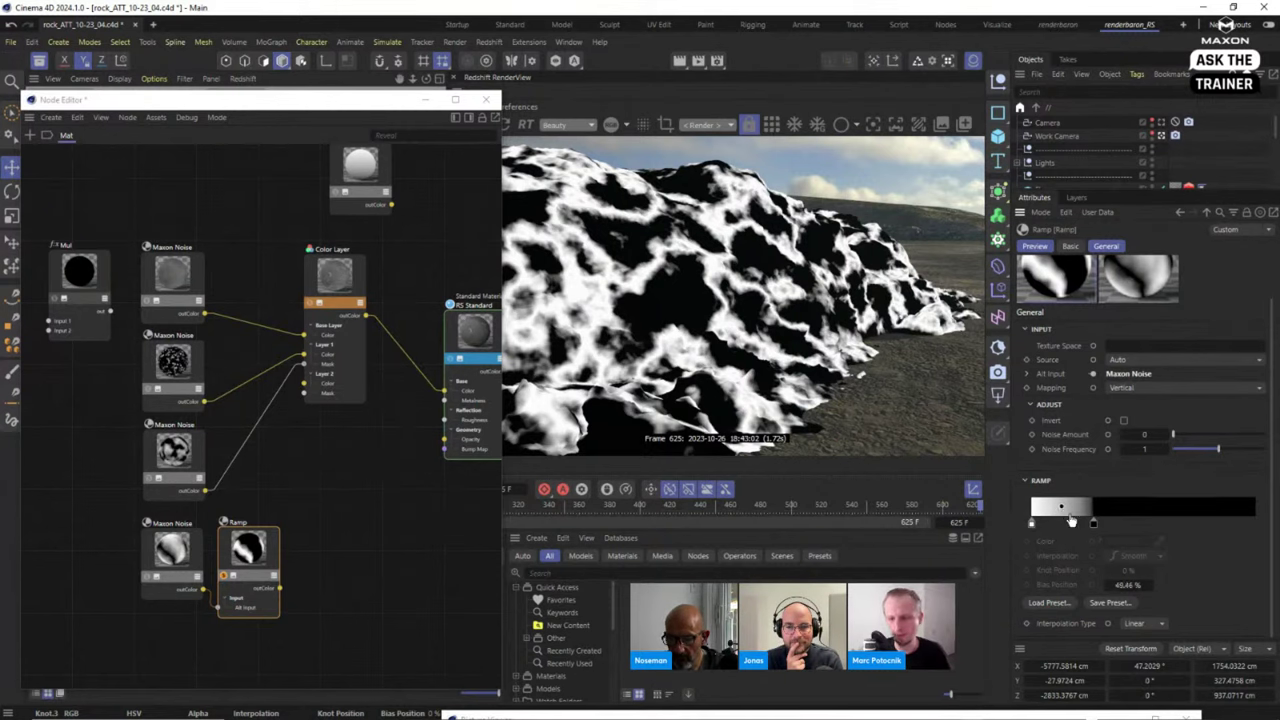
{"action": "left_click", "coordinate": [1093, 523]}
{"action": "left_click", "coordinate": [1138, 555]}
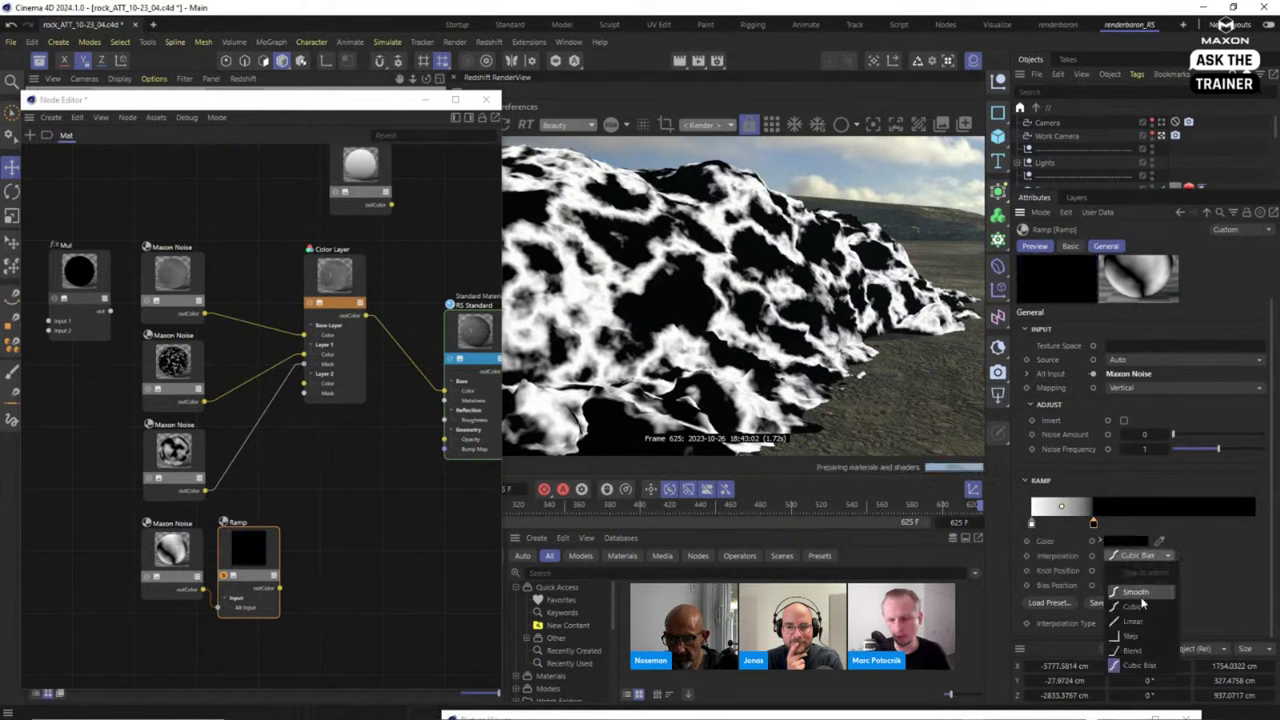
{"action": "key", "text": "Escape"}
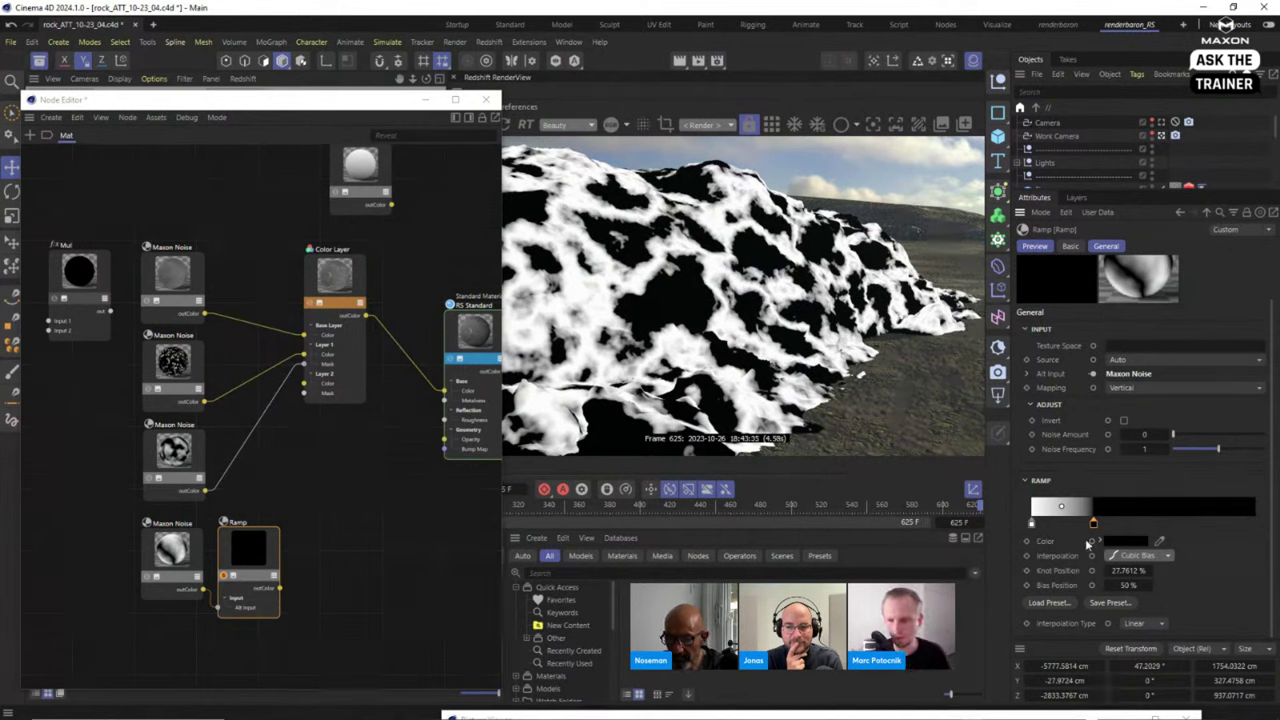
{"action": "left_click", "coordinate": [1146, 556]}
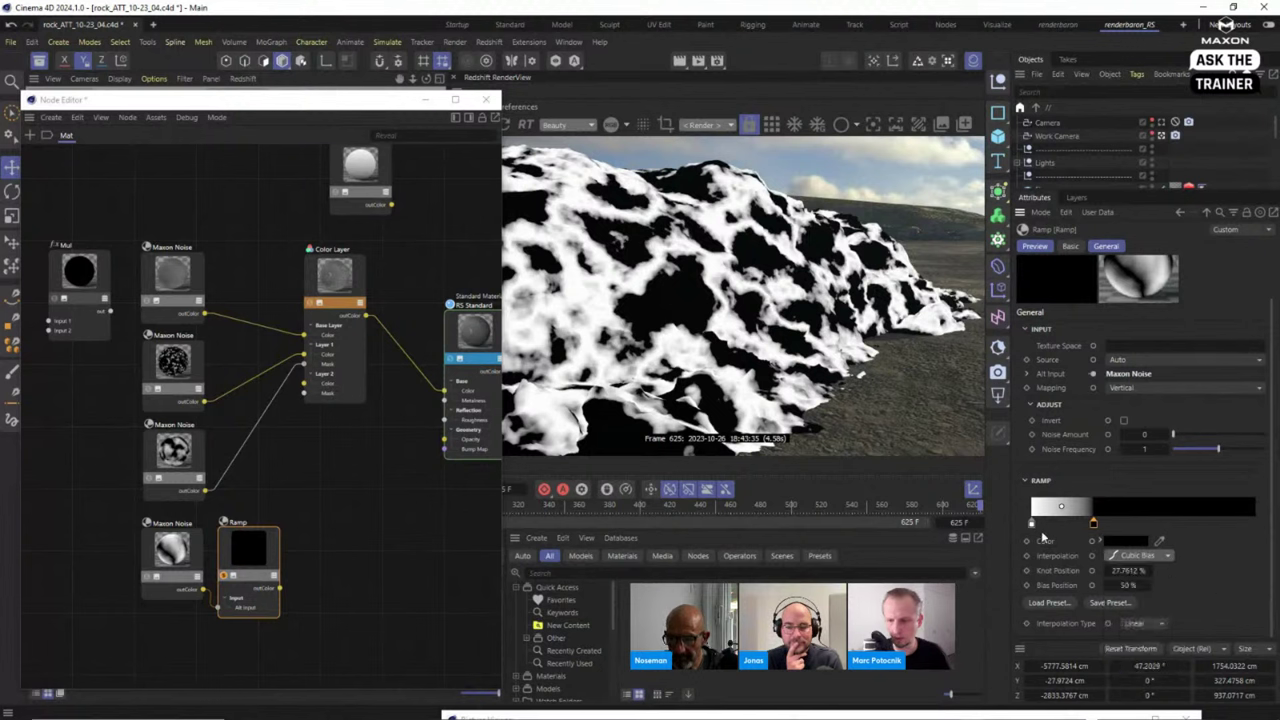
{"action": "left_click_drag", "start_coordinate": [1061, 507], "coordinate": [1019, 515]}
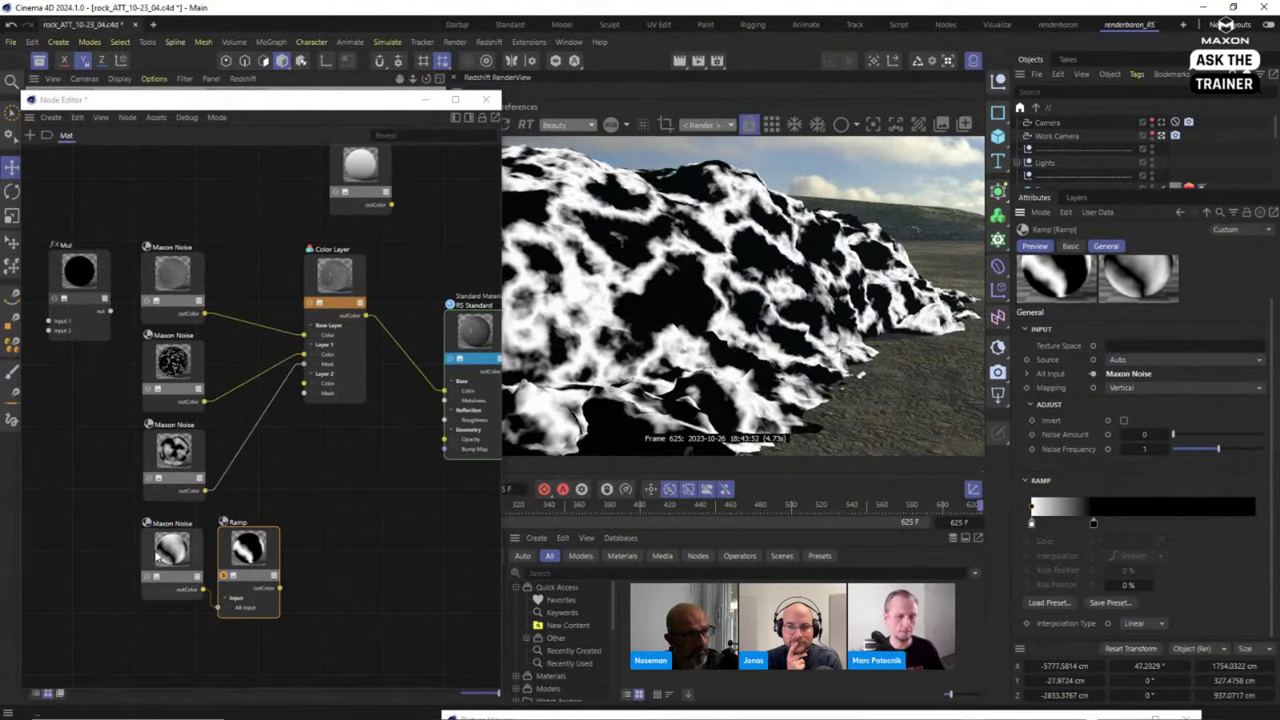
End the Ramp's solo preview and connect its output to the Color Layer's Layer 2 Color.
{"action": "left_click_drag", "start_coordinate": [159, 556], "coordinate": [157, 549]}
{"action": "left_click", "coordinate": [245, 560]}
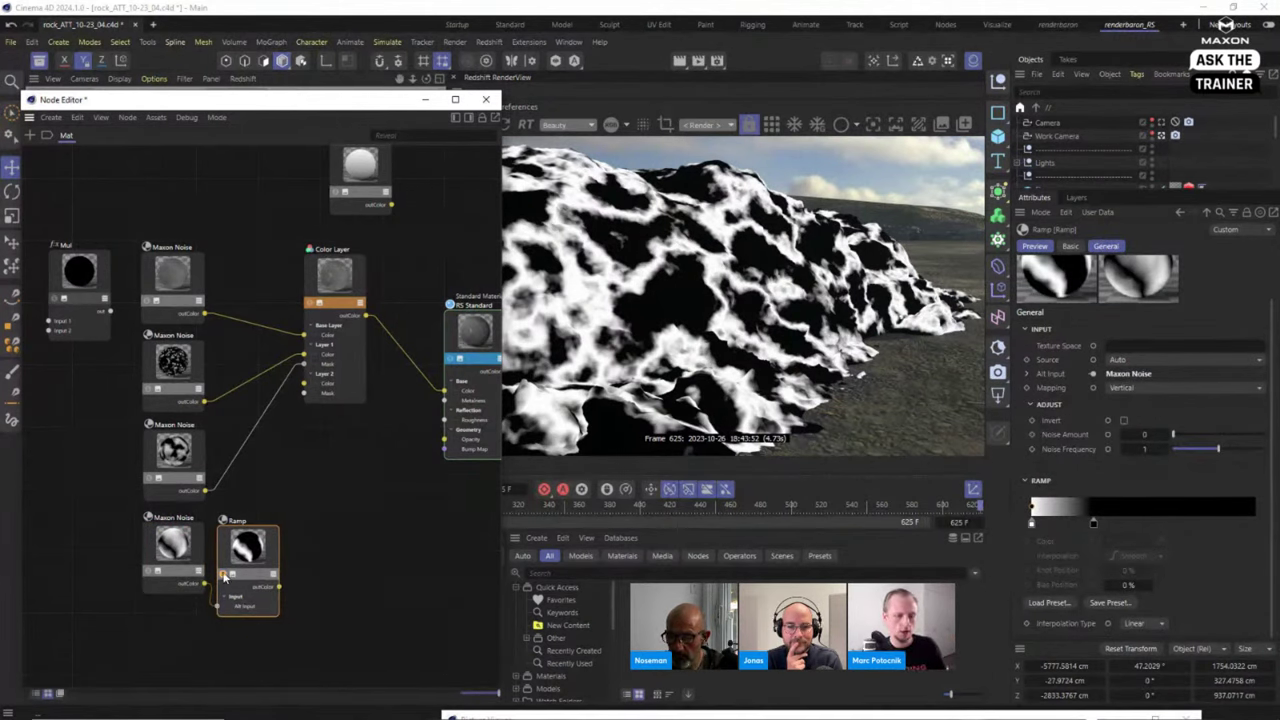
{"action": "left_click_drag", "start_coordinate": [342, 531], "coordinate": [304, 392]}
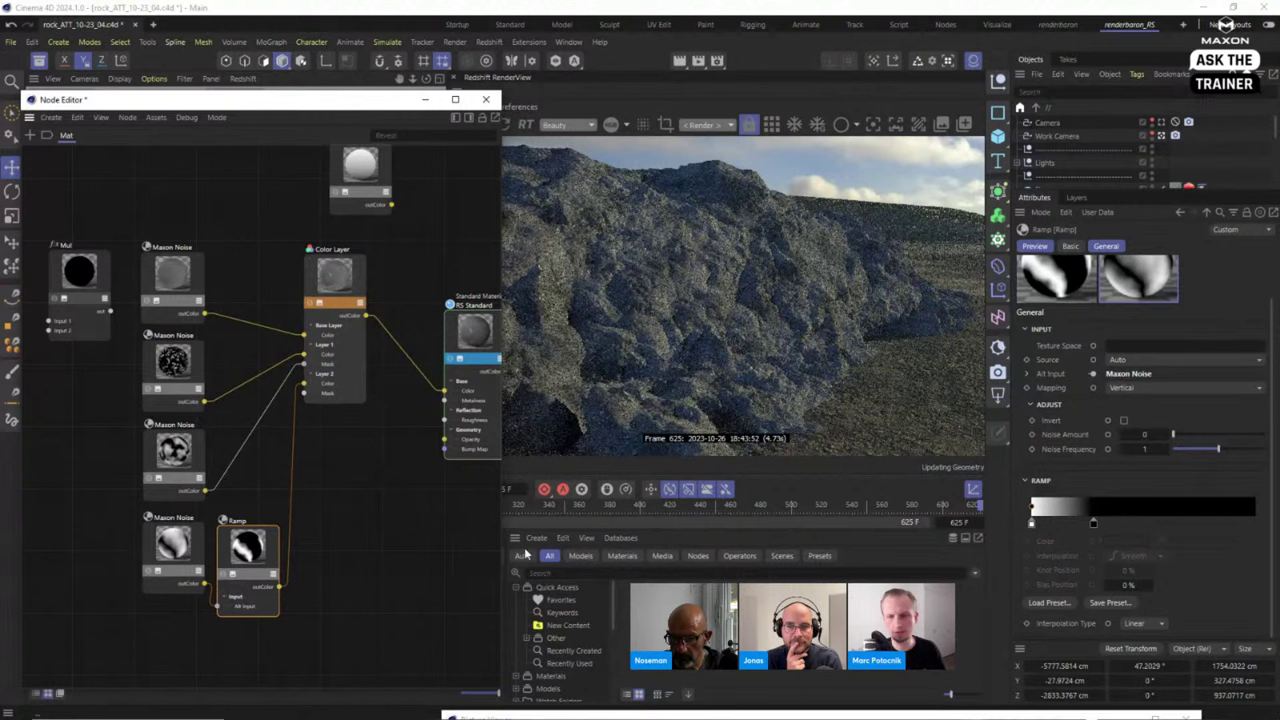
Enable Layer 2 of the Color Layer and set its blend mode to Screen.
{"action": "left_click", "coordinate": [368, 400]}
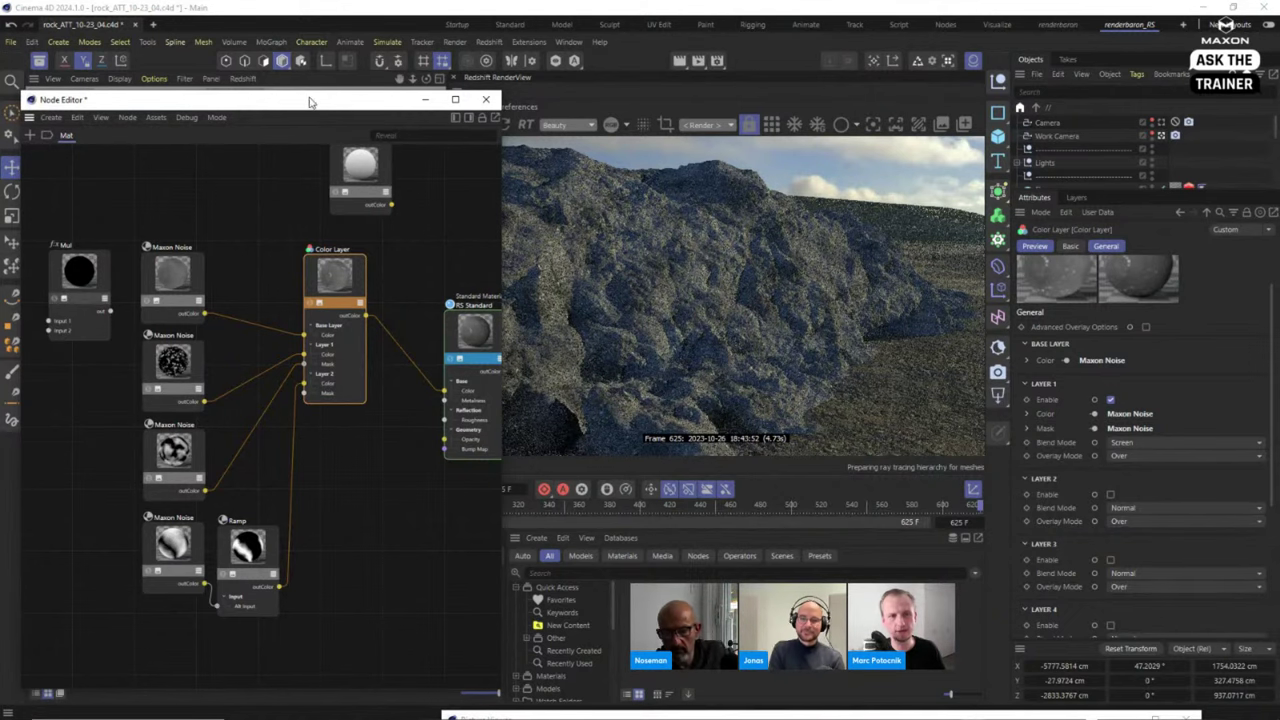
{"action": "left_click_drag", "start_coordinate": [317, 103], "coordinate": [268, 105]}
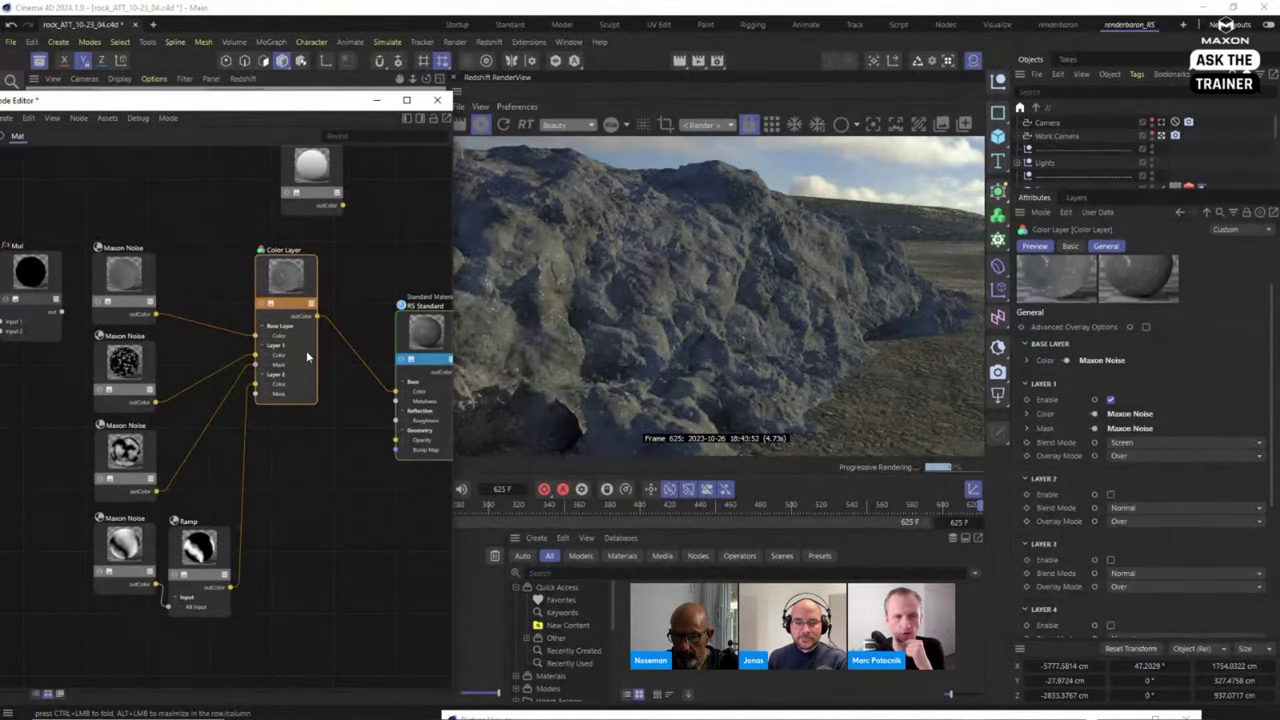
{"action": "left_click", "coordinate": [1110, 494]}
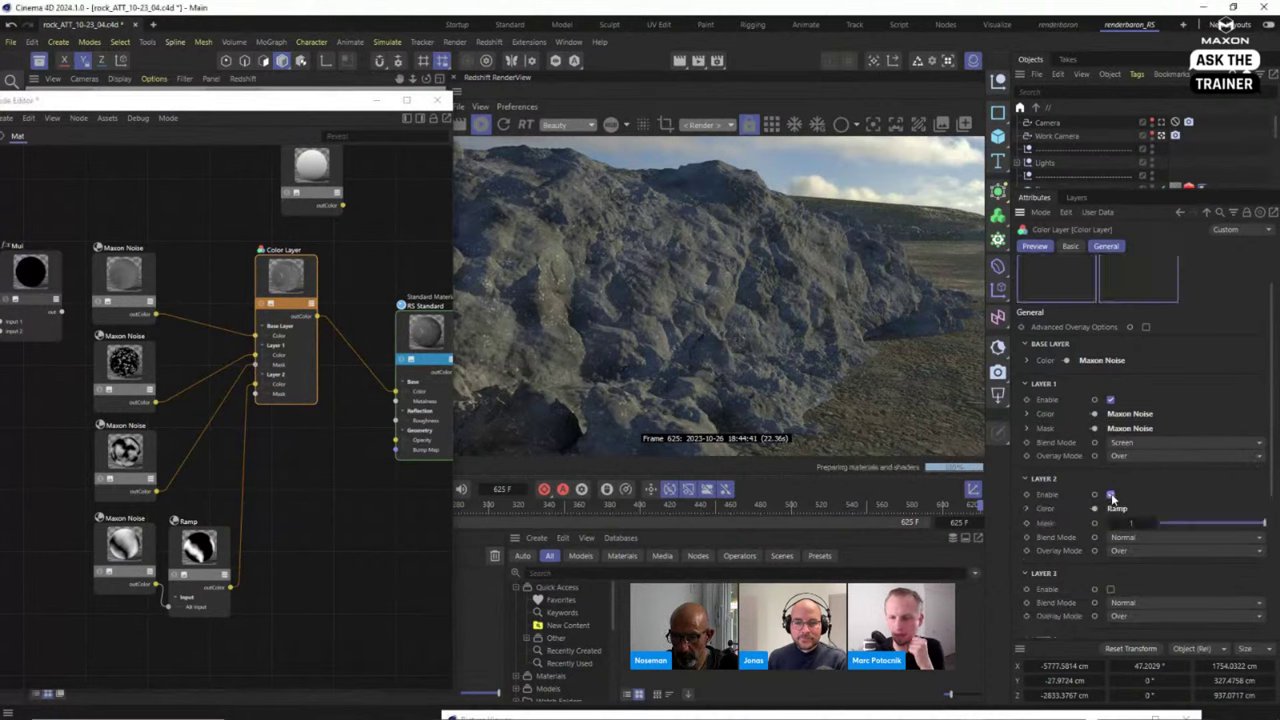
{"action": "left_click", "coordinate": [1143, 538]}
{"action": "left_click", "coordinate": [1159, 416]}
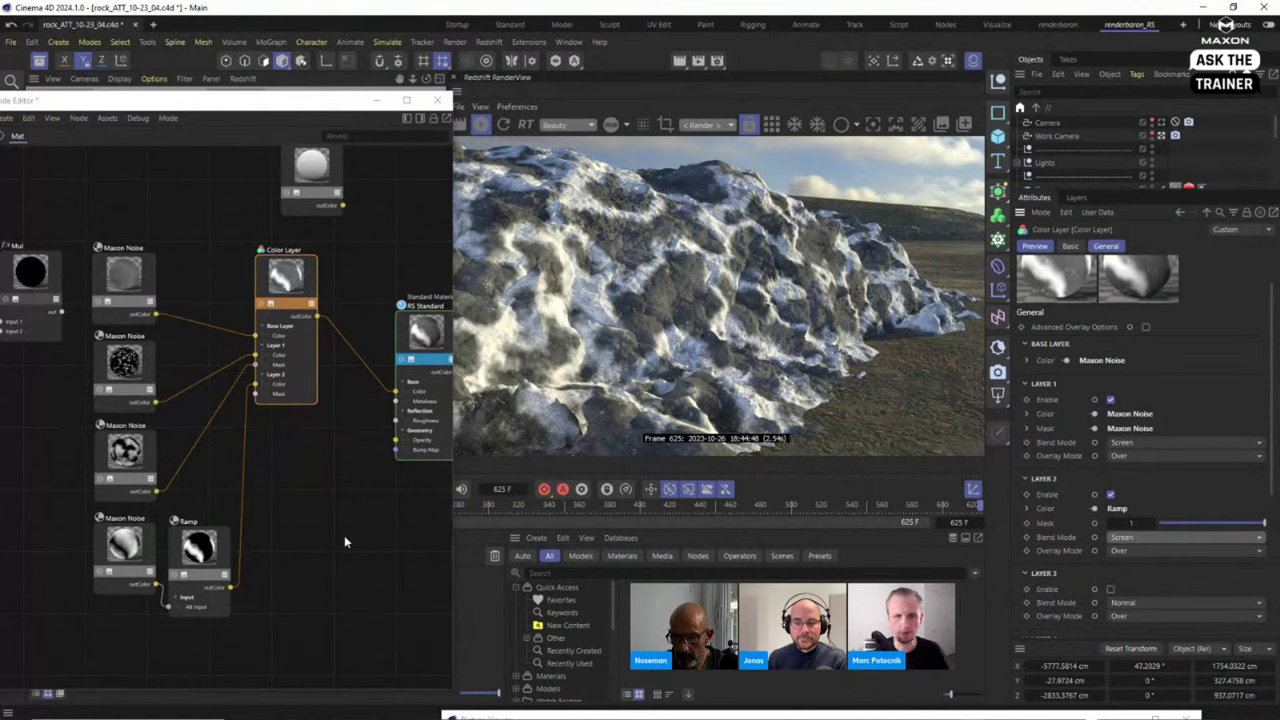
Set the Overall Scale of the fourth Maxon Noise to 4.
{"action": "left_click", "coordinate": [127, 547]}
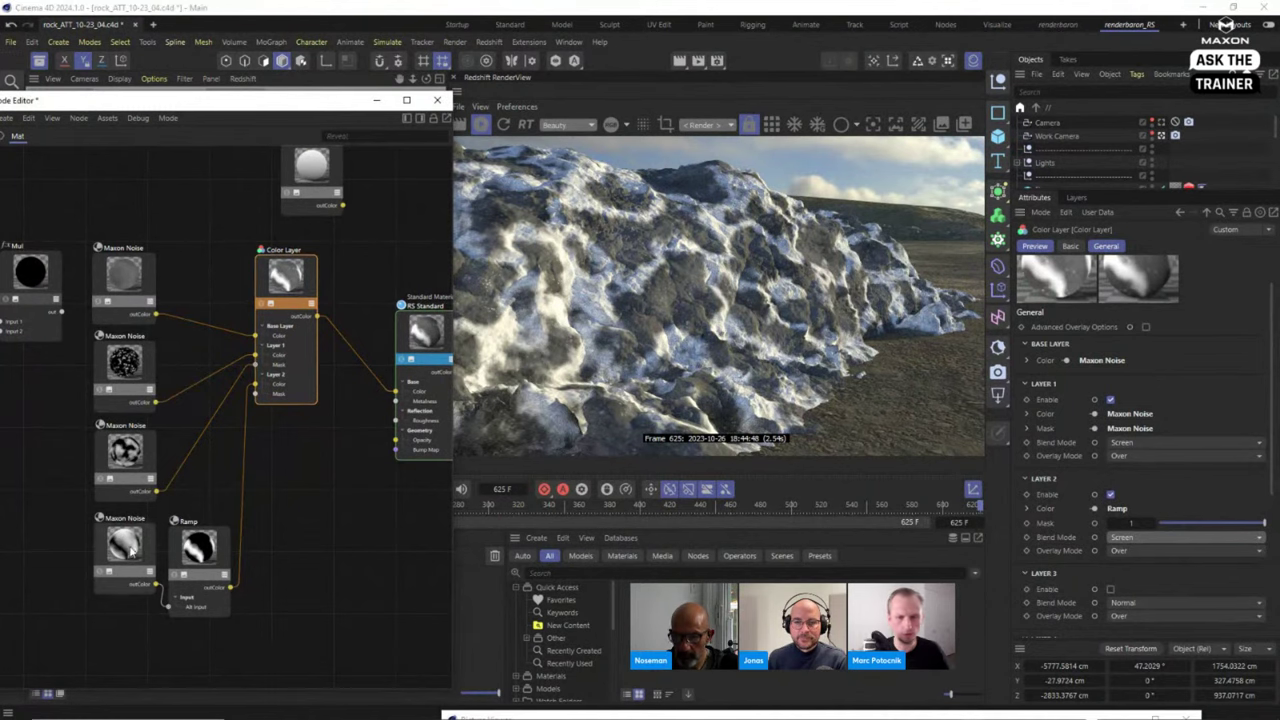
{"action": "scroll", "coordinate": [1272, 441], "scroll_direction": "down", "scroll_amount": 2}
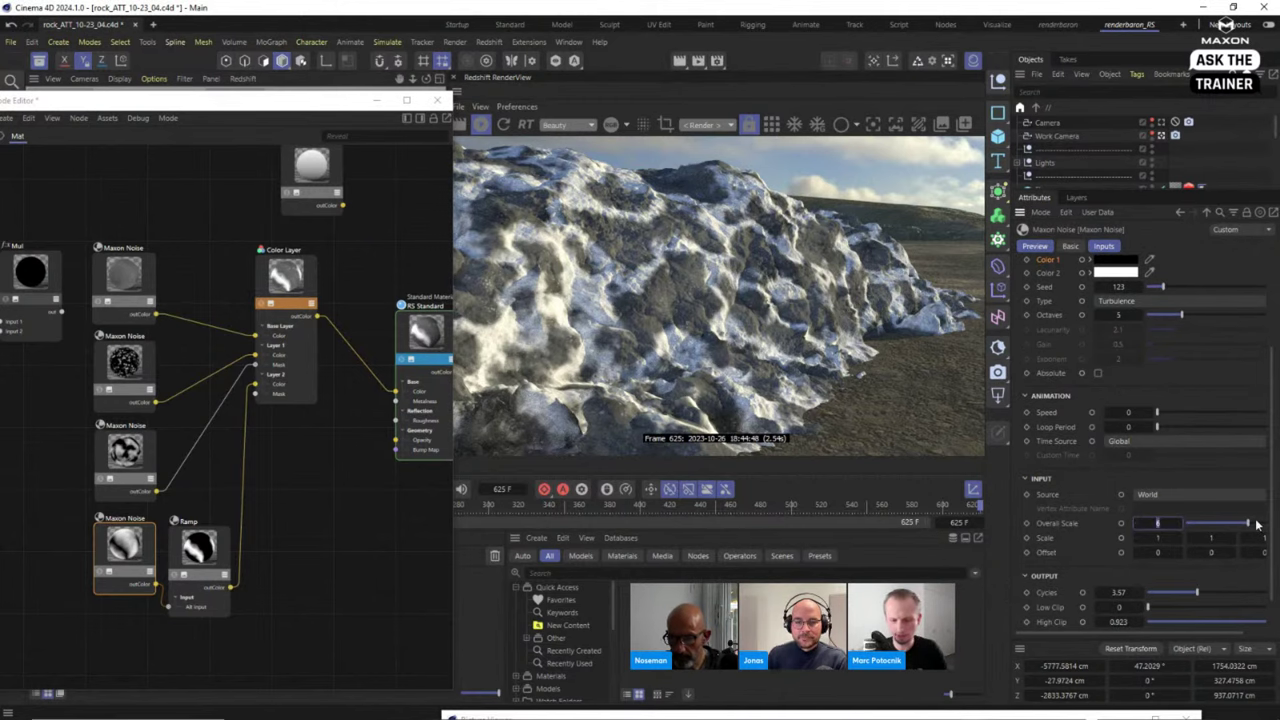
{"action": "type", "text": "4"}
{"action": "key", "text": "Return"}
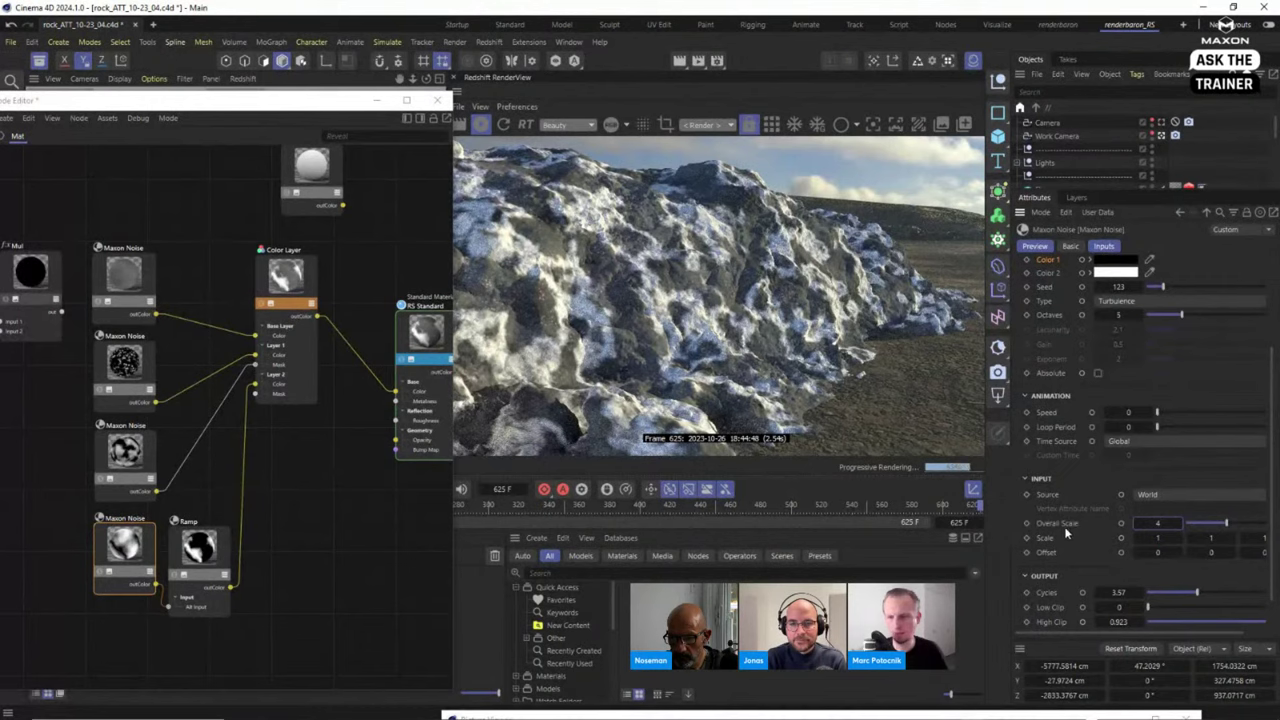
Move the Ramp's black knot to about 12.84%, closer to the white knot.
{"action": "left_click", "coordinate": [198, 546]}
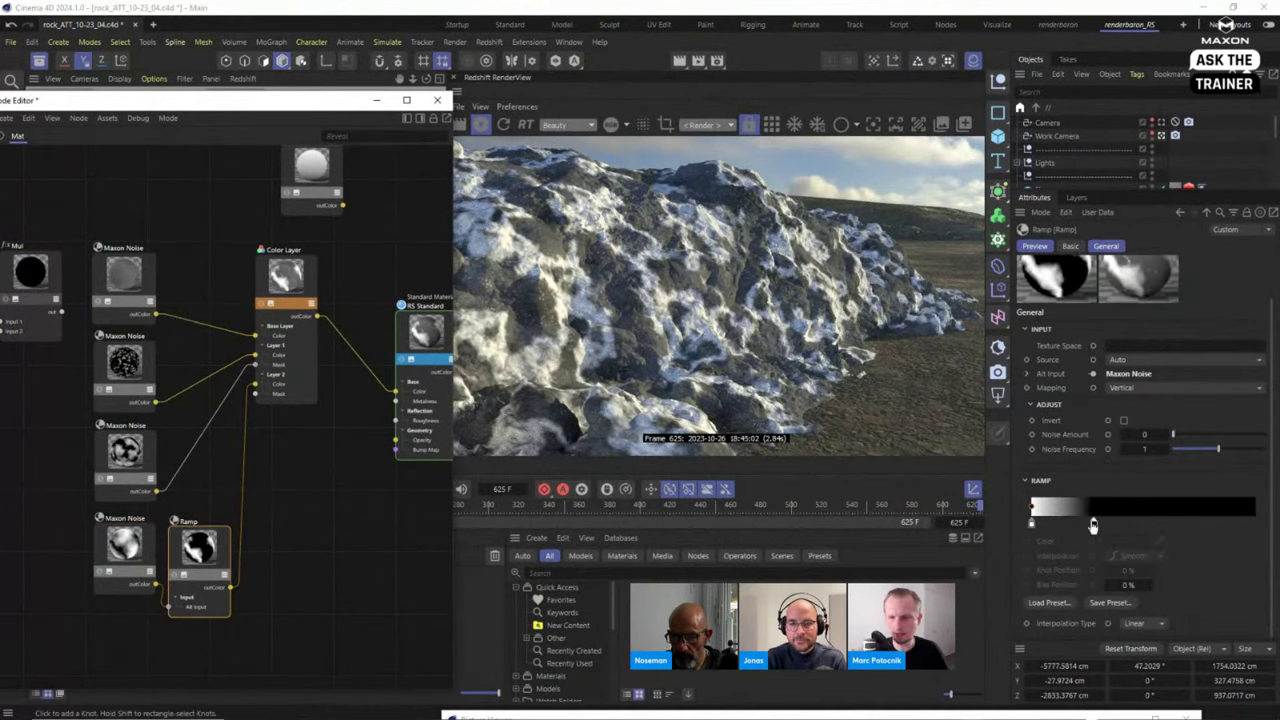
{"action": "left_click_drag", "start_coordinate": [1093, 522], "coordinate": [1060, 527]}
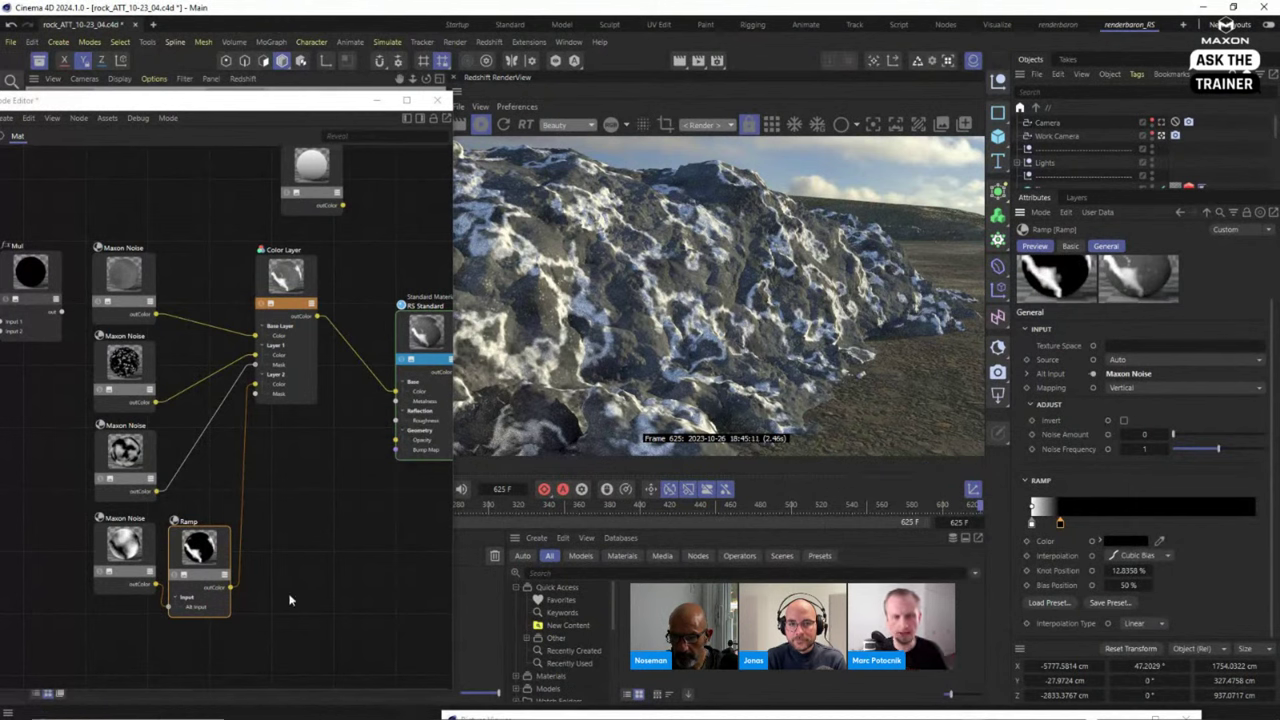
{"action": "left_click", "coordinate": [200, 560]}
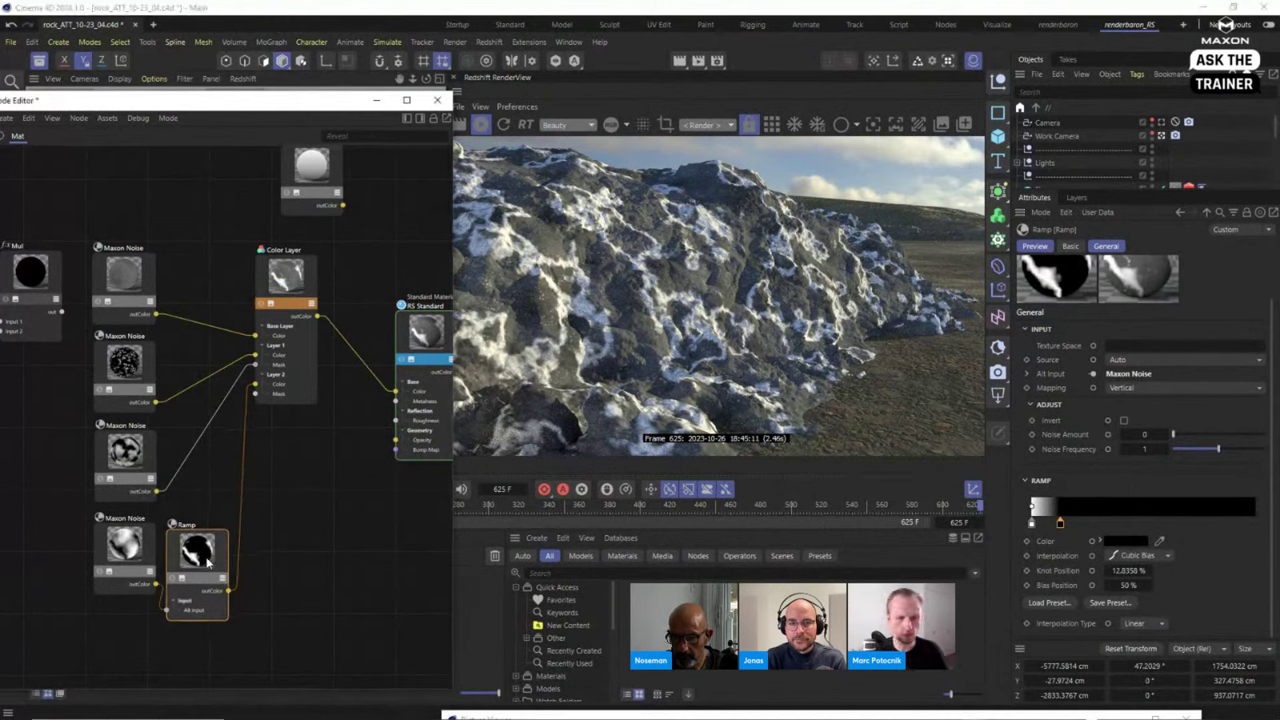
Duplicate the third Maxon Noise, which masks Layer 1, and place the copy below the Ramp's noise.
{"action": "left_click", "coordinate": [120, 472]}
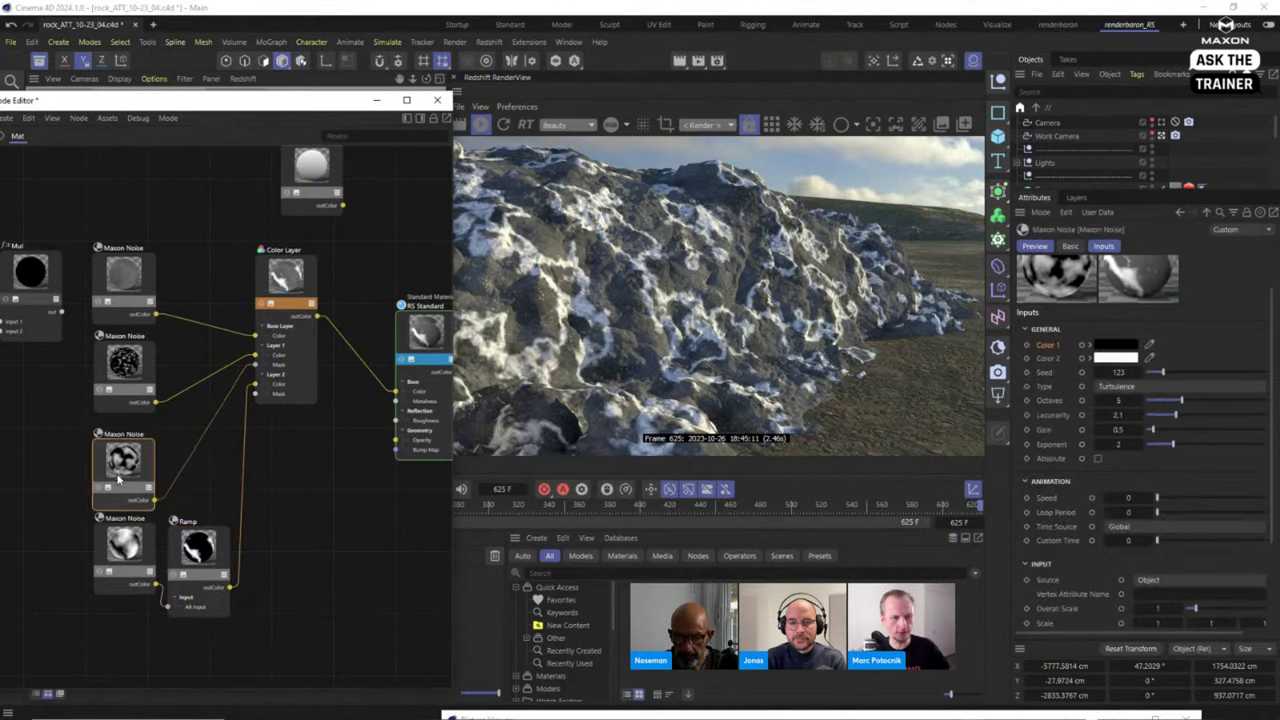
{"action": "left_click_drag", "start_coordinate": [118, 477], "coordinate": [118, 459]}
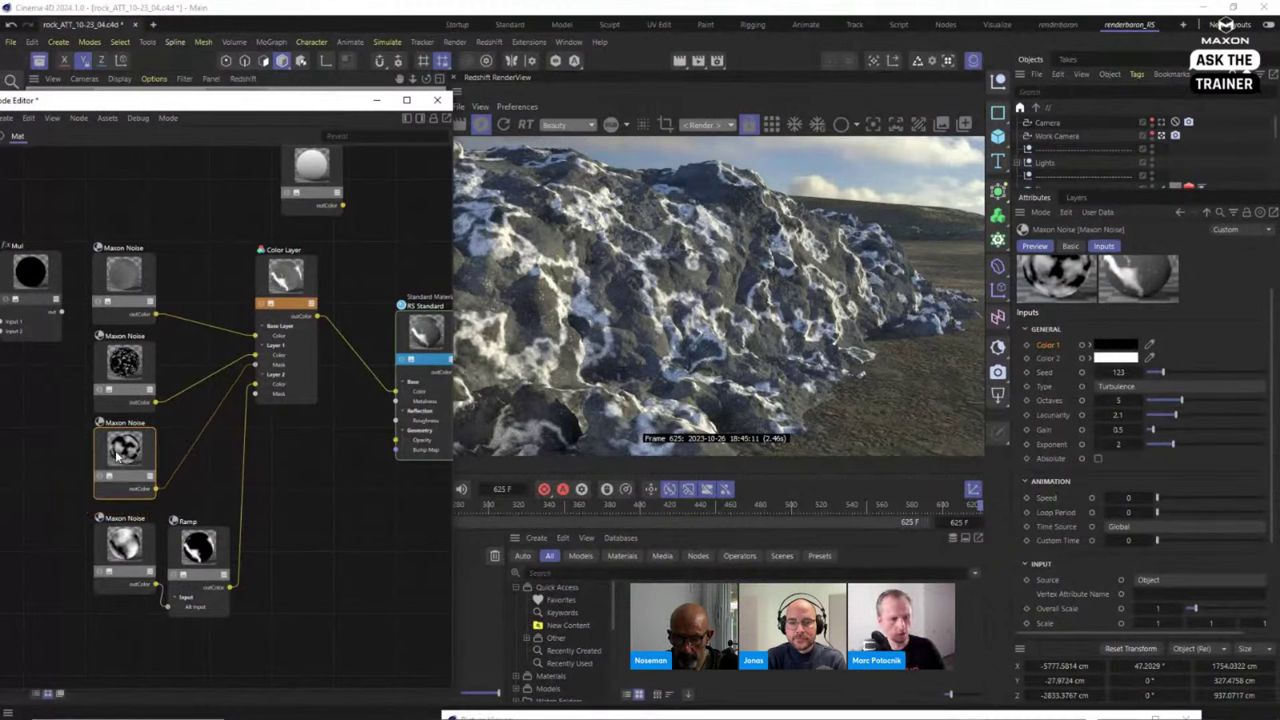
{"action": "left_click_drag", "start_coordinate": [116, 455], "coordinate": [113, 655], "text": "ctrl"}
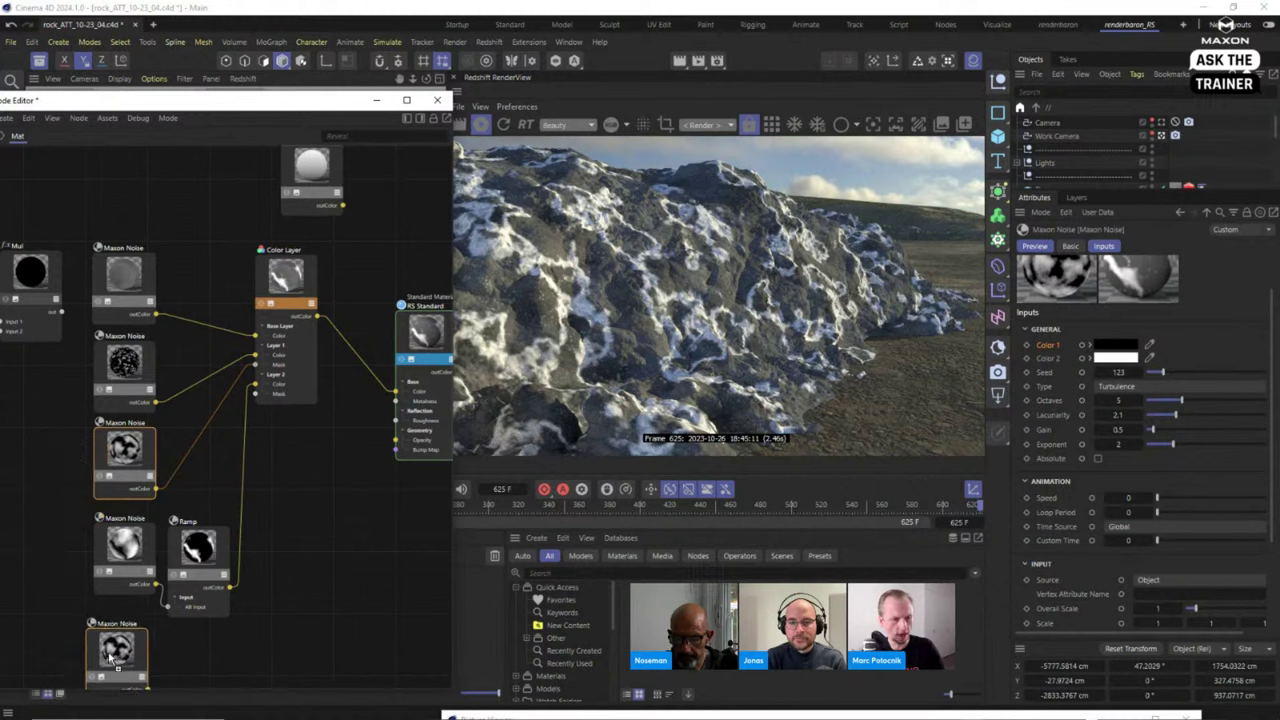
{"action": "middle_click_drag", "start_coordinate": [293, 635], "coordinate": [300, 512]}
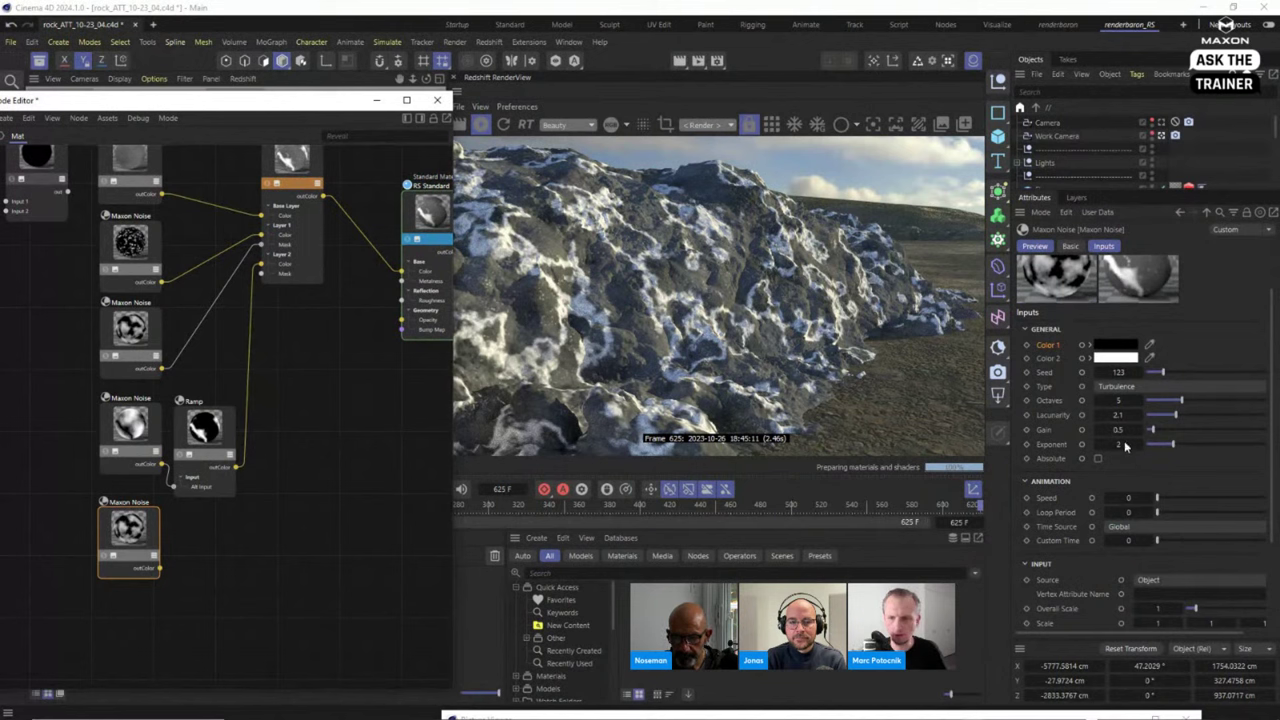
Set the duplicated Maxon Noise's seed to 127 and connect its output to the Color Layer's Layer 2 Mask.
{"action": "left_click", "coordinate": [1141, 373]}
{"action": "left_click", "coordinate": [1141, 373]}
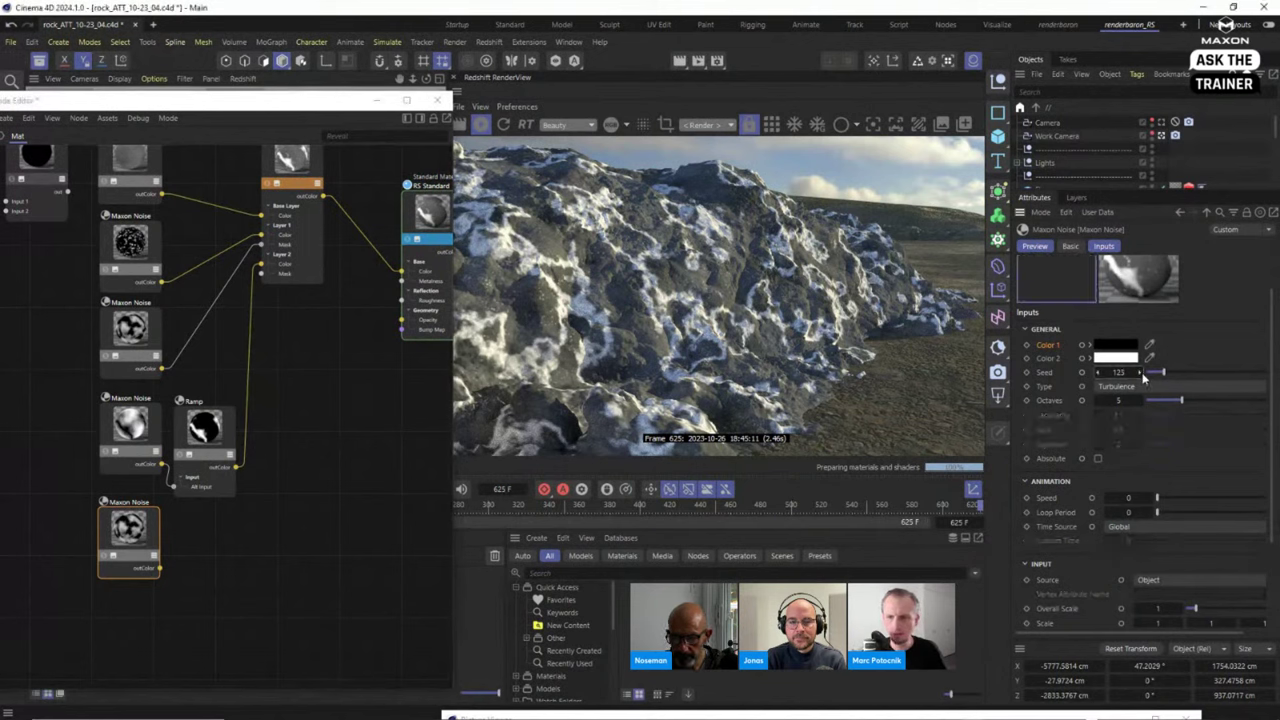
{"action": "left_click", "coordinate": [1141, 373]}
{"action": "left_click_drag", "start_coordinate": [160, 567], "coordinate": [263, 271]}
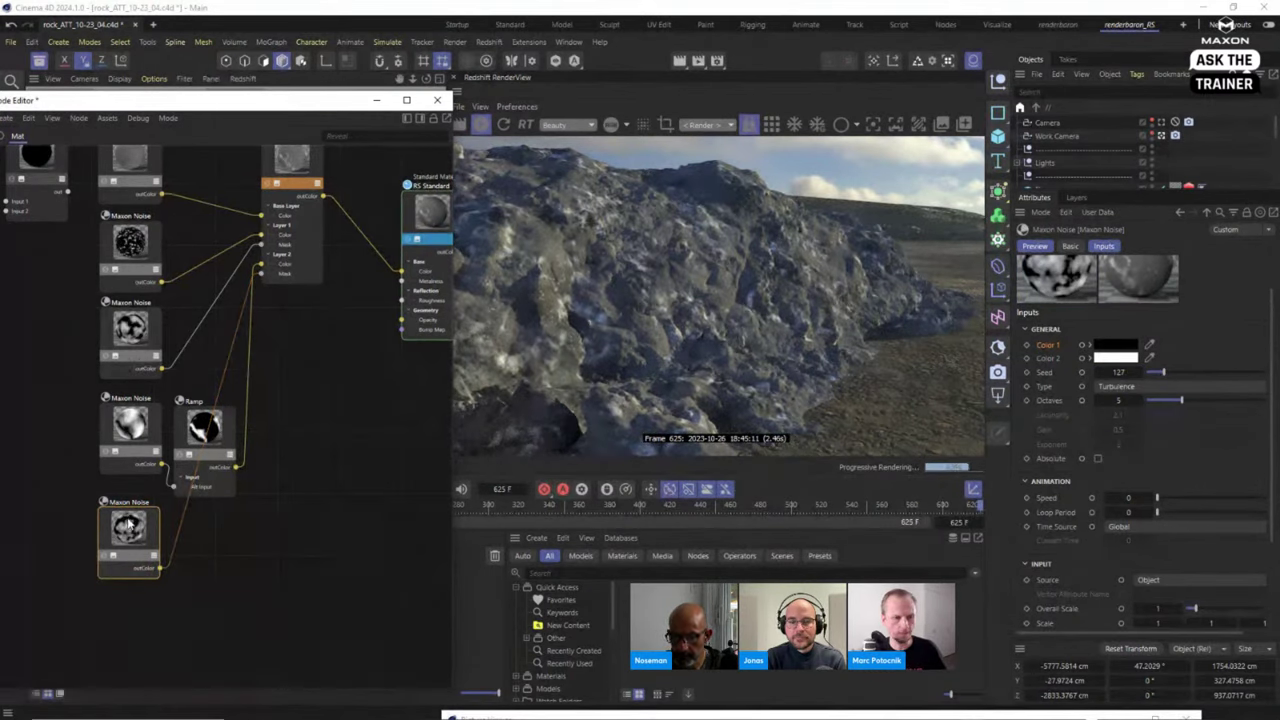
Set the Layer 2 mask noise's Low Clip to about 0.175 and its Brightness to about -0.342.
{"action": "left_click_drag", "start_coordinate": [1270, 457], "coordinate": [1268, 568]}
{"action": "mouse_move", "coordinate": [1185, 571]}
{"action": "left_mouse_down"}
{"action": "mouse_move", "coordinate": [1210, 598]}
{"action": "mouse_move", "coordinate": [1167, 569]}
{"action": "left_mouse_up"}
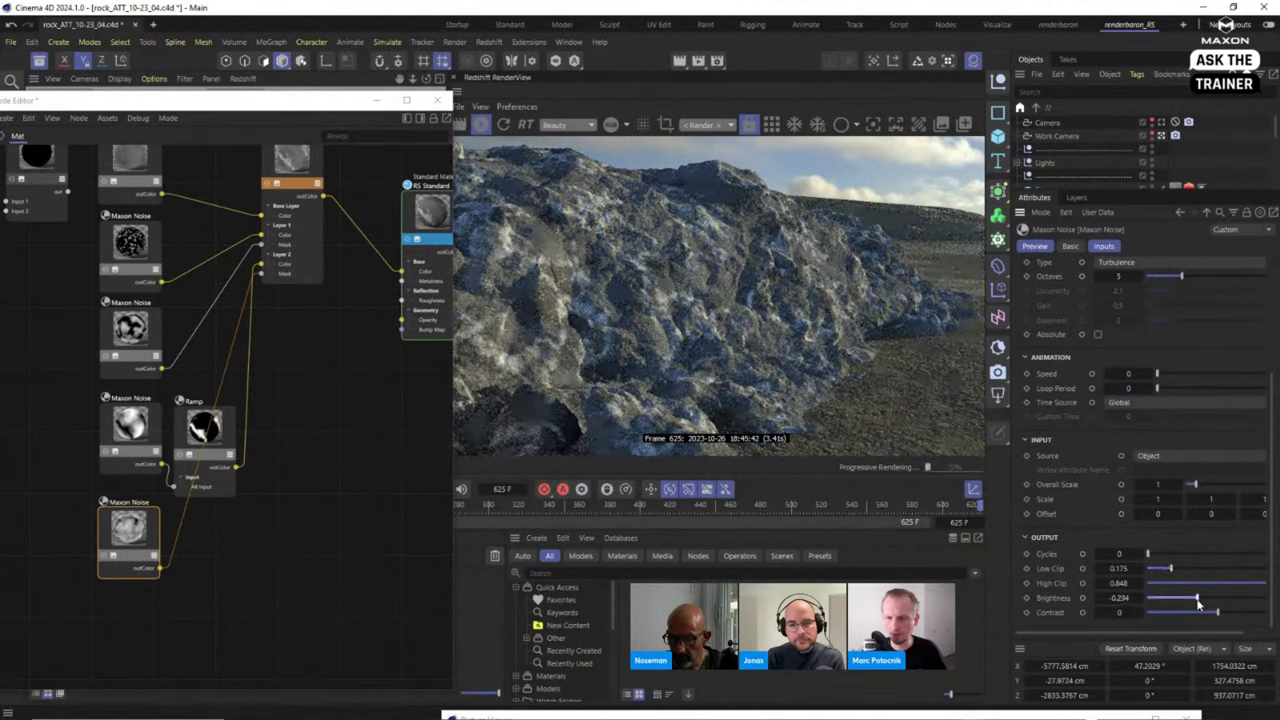
{"action": "left_click_drag", "start_coordinate": [1199, 598], "coordinate": [1193, 598]}
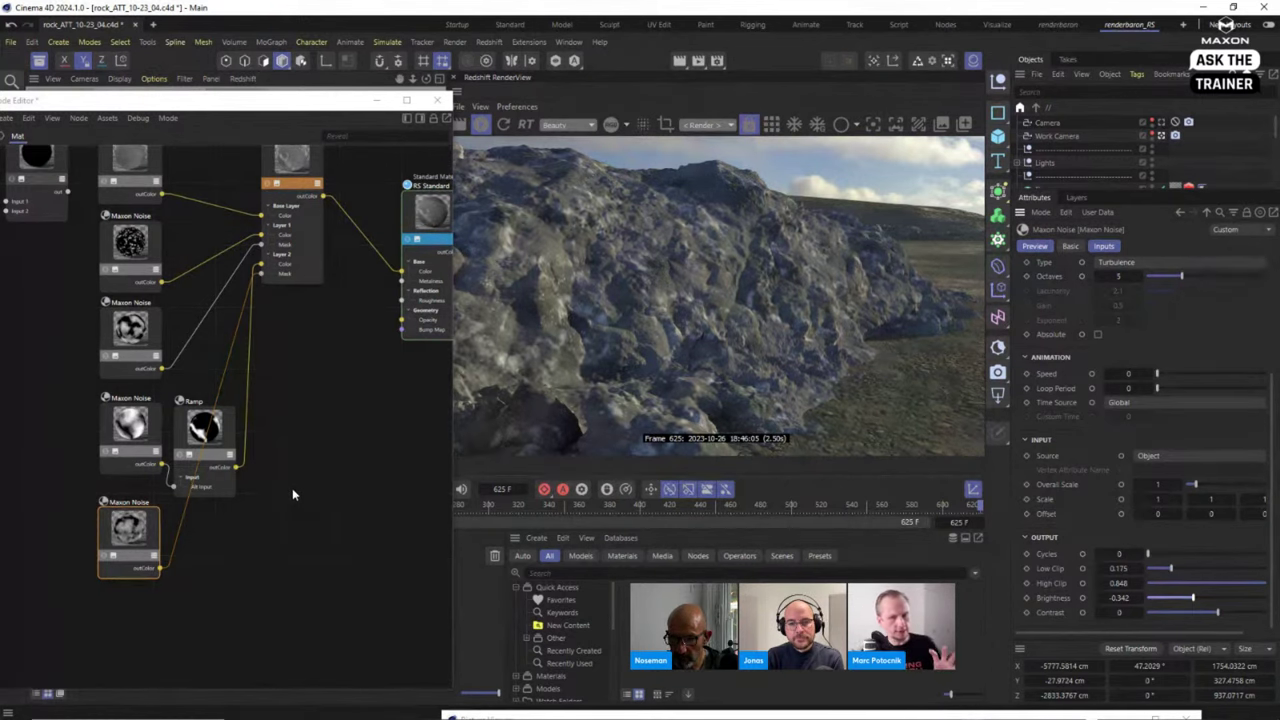
Duplicate the Ramp, its Maxon Noise and the Layer 2 mask noise together below the originals.
{"action": "left_click", "coordinate": [312, 464]}
{"action": "key", "text": "h"}
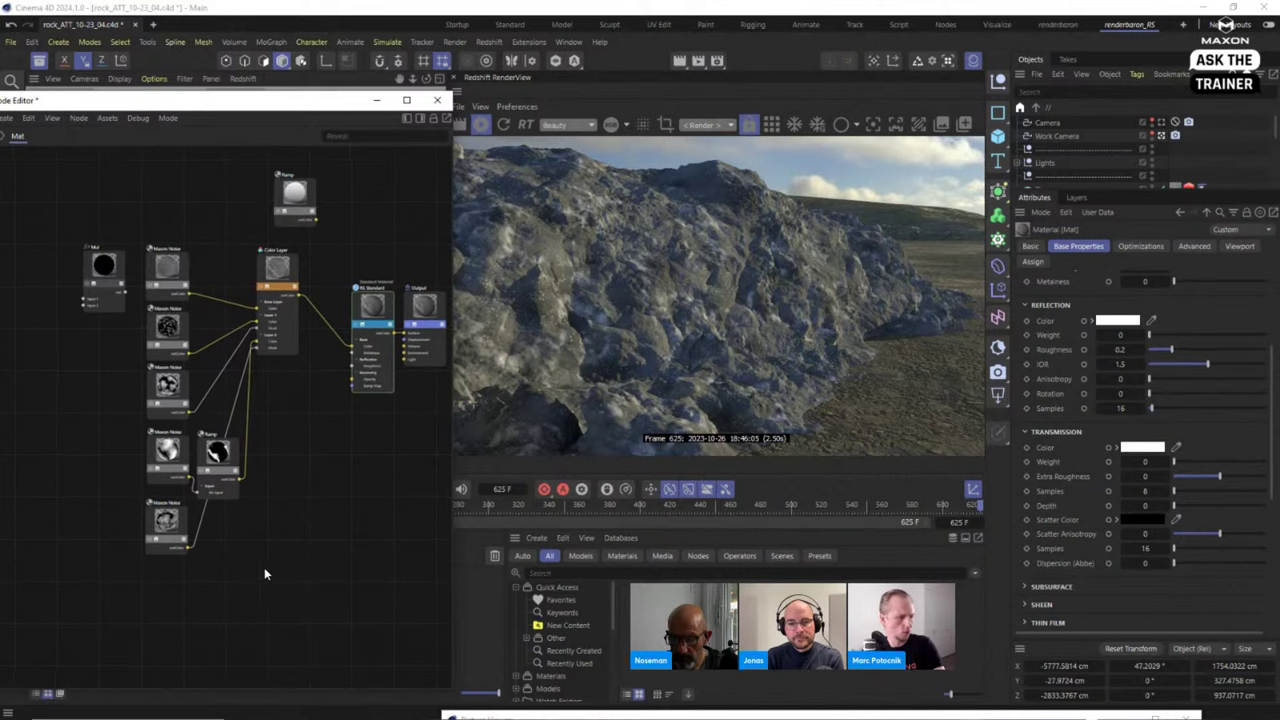
{"action": "scroll", "coordinate": [264, 567], "scroll_direction": "down", "scroll_amount": 2}
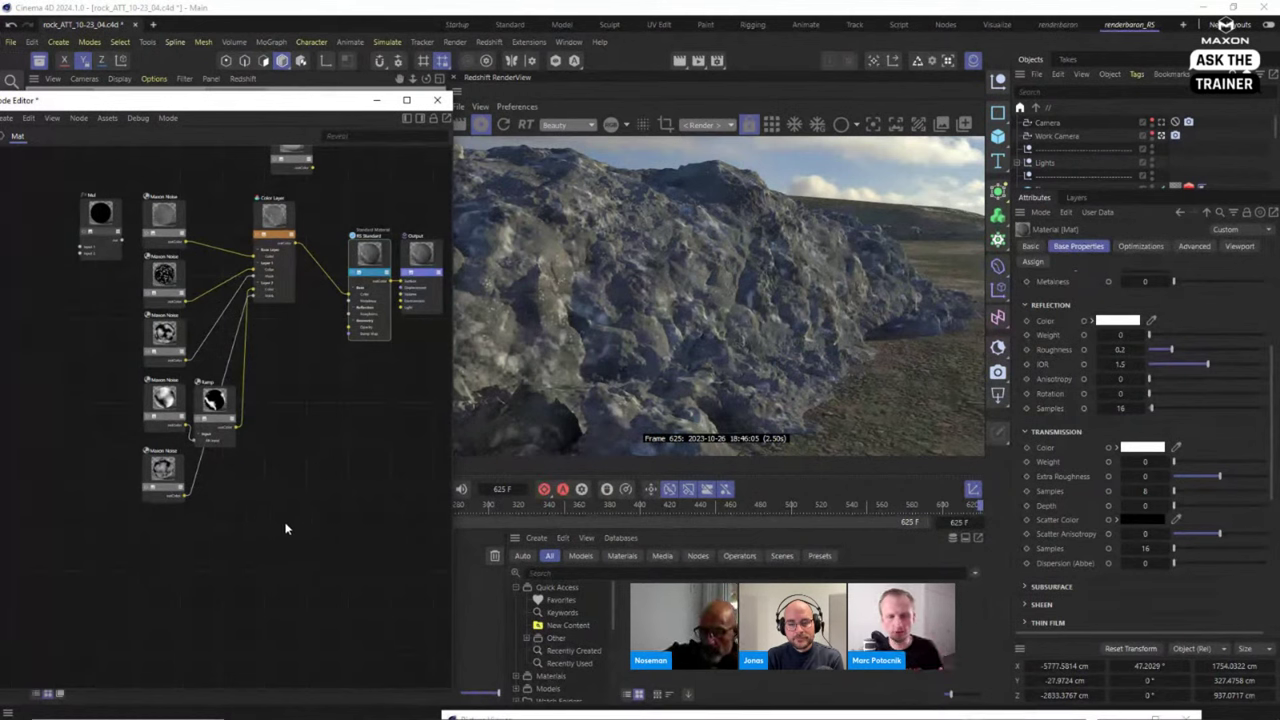
{"action": "left_click_drag", "start_coordinate": [106, 412], "coordinate": [266, 548]}
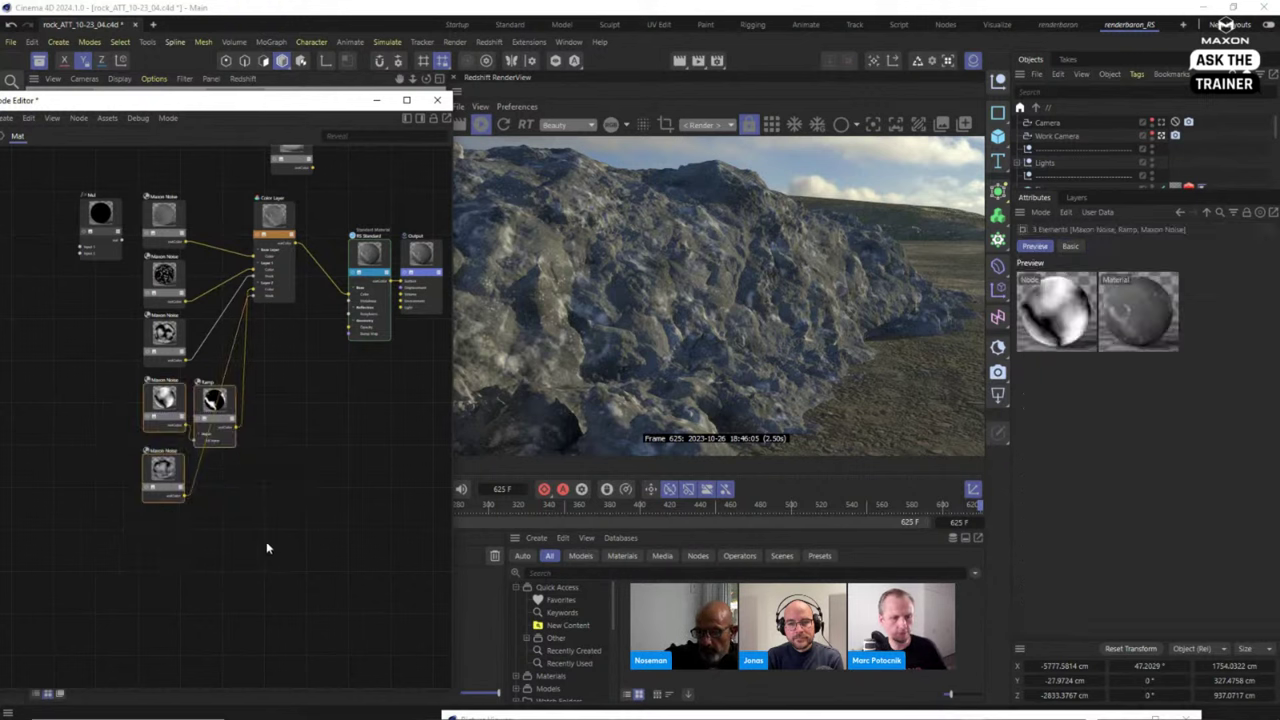
{"action": "left_click_drag", "start_coordinate": [226, 444], "coordinate": [305, 296], "text": "ctrl"}
Feed the duplicated Ramp into the Color Layer's Layer 3 Color and enable that layer with the Screen blend mode.
{"action": "mouse_move", "coordinate": [368, 420]}
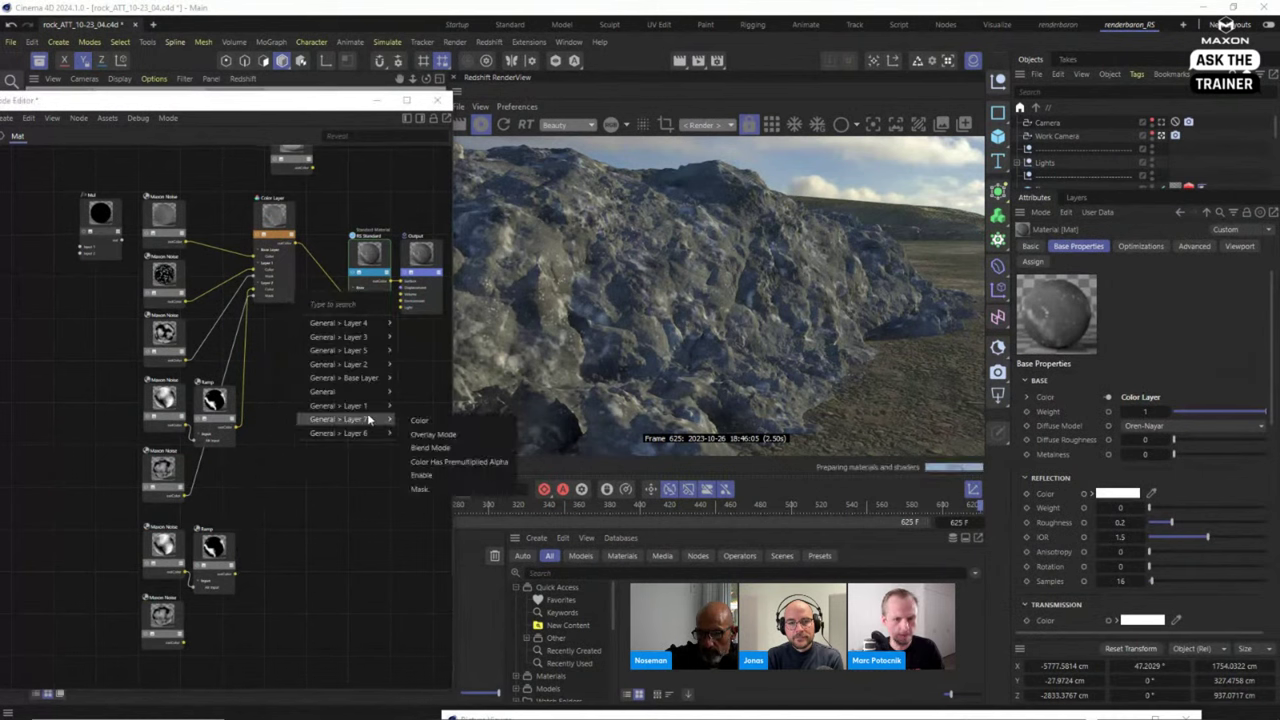
{"action": "left_click", "coordinate": [428, 361]}
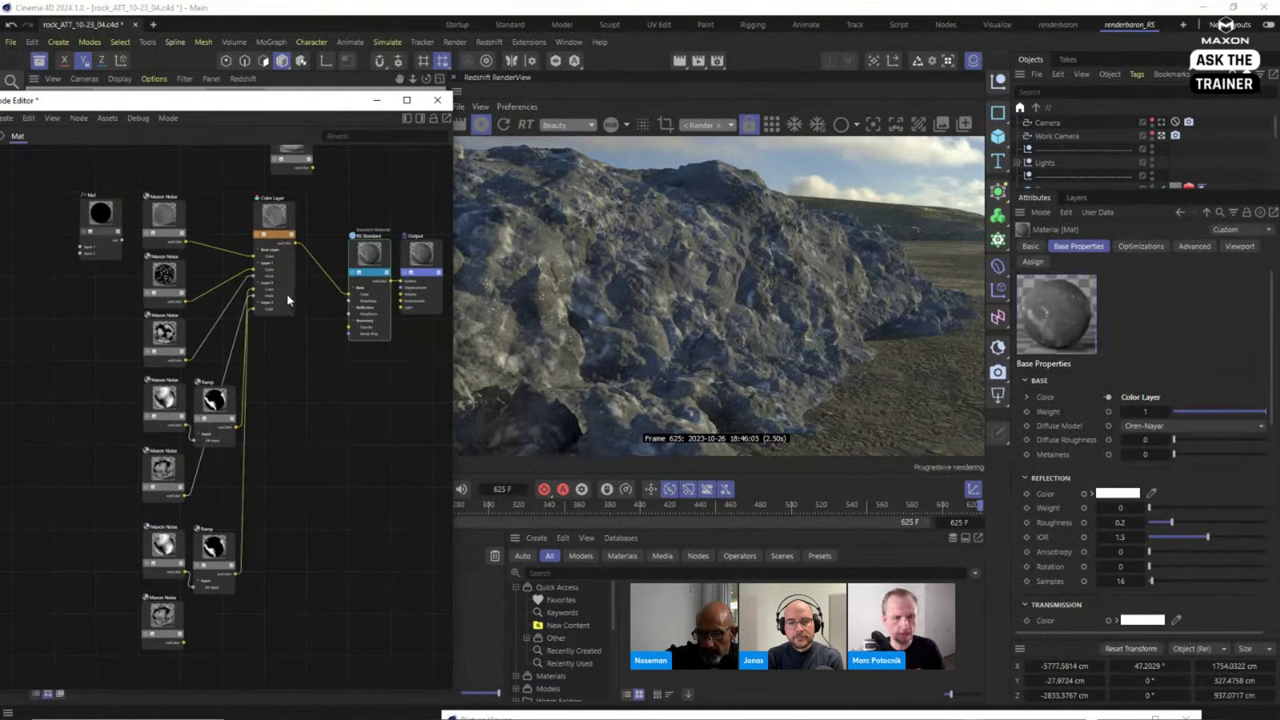
{"action": "left_click", "coordinate": [288, 300]}
{"action": "left_click_drag", "start_coordinate": [1272, 456], "coordinate": [1272, 526]}
{"action": "left_click", "coordinate": [1146, 557]}
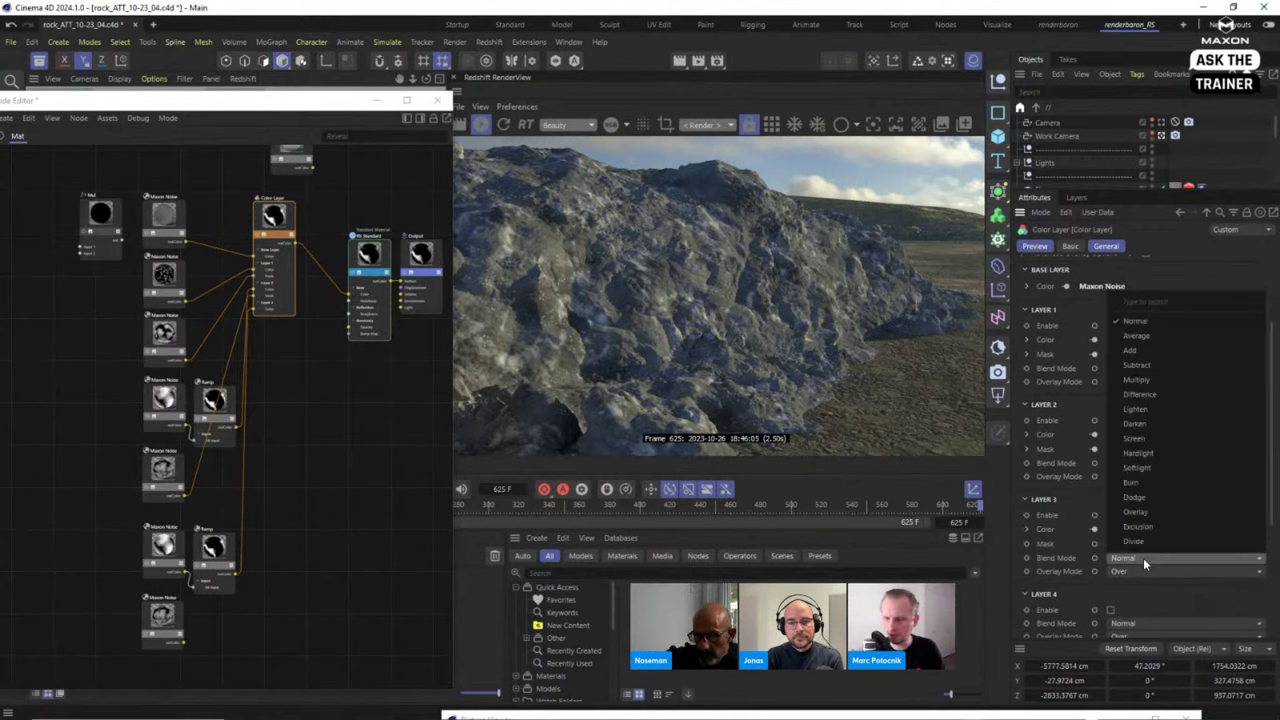
{"action": "left_click", "coordinate": [1140, 446]}
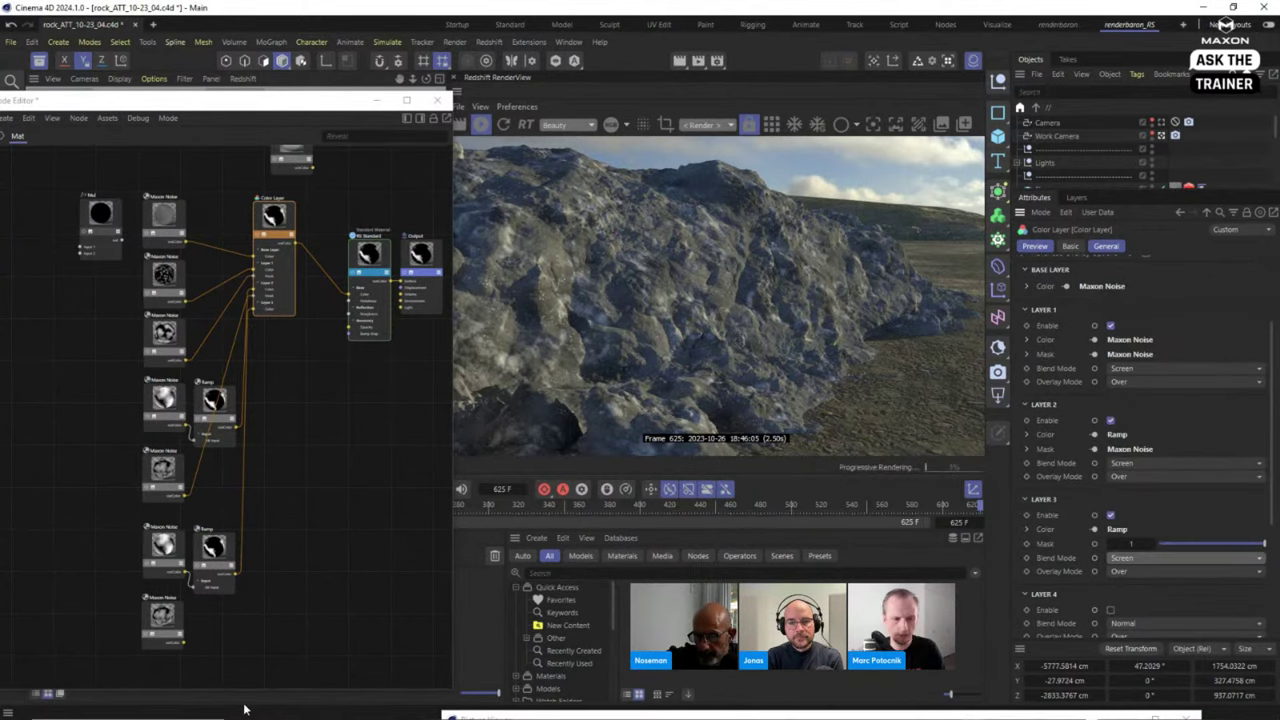
Connect the duplicated mask noise's output to the Color Layer's Layer 3 Mask.
{"action": "left_click", "coordinate": [184, 645]}
{"action": "left_click_drag", "start_coordinate": [184, 645], "coordinate": [288, 300]}
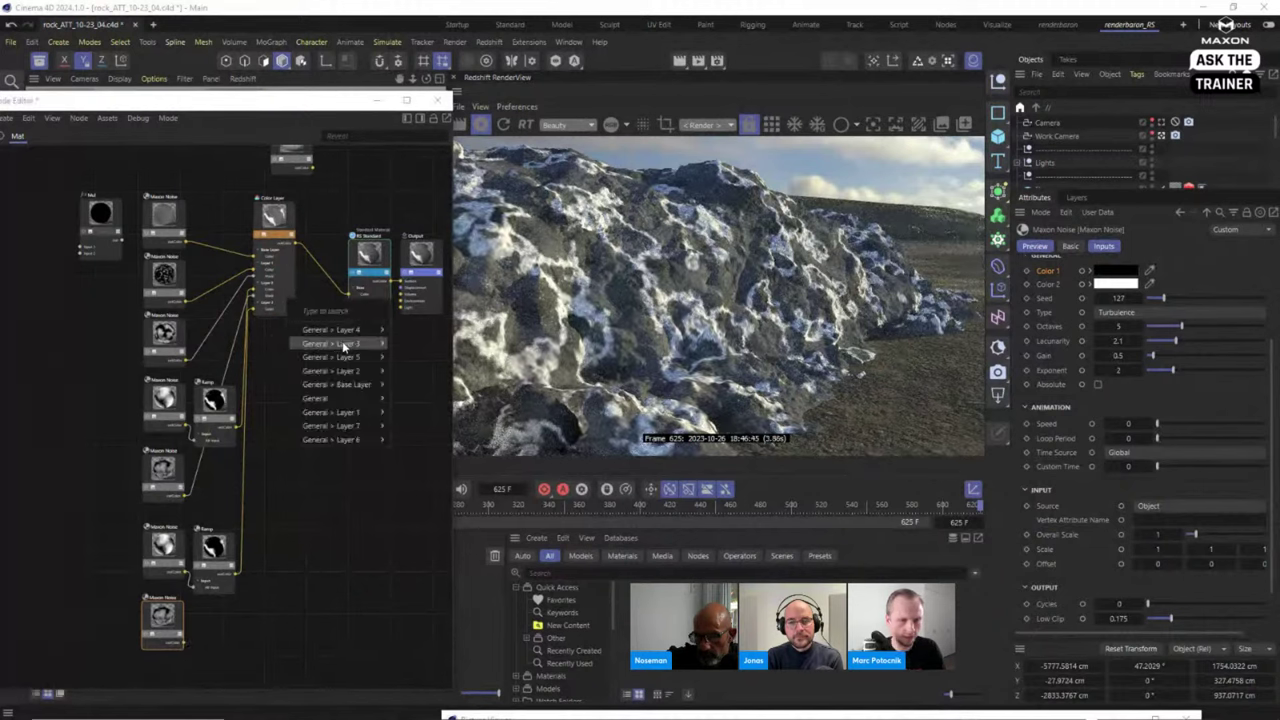
{"action": "mouse_move", "coordinate": [345, 343]}
{"action": "left_click", "coordinate": [428, 386]}
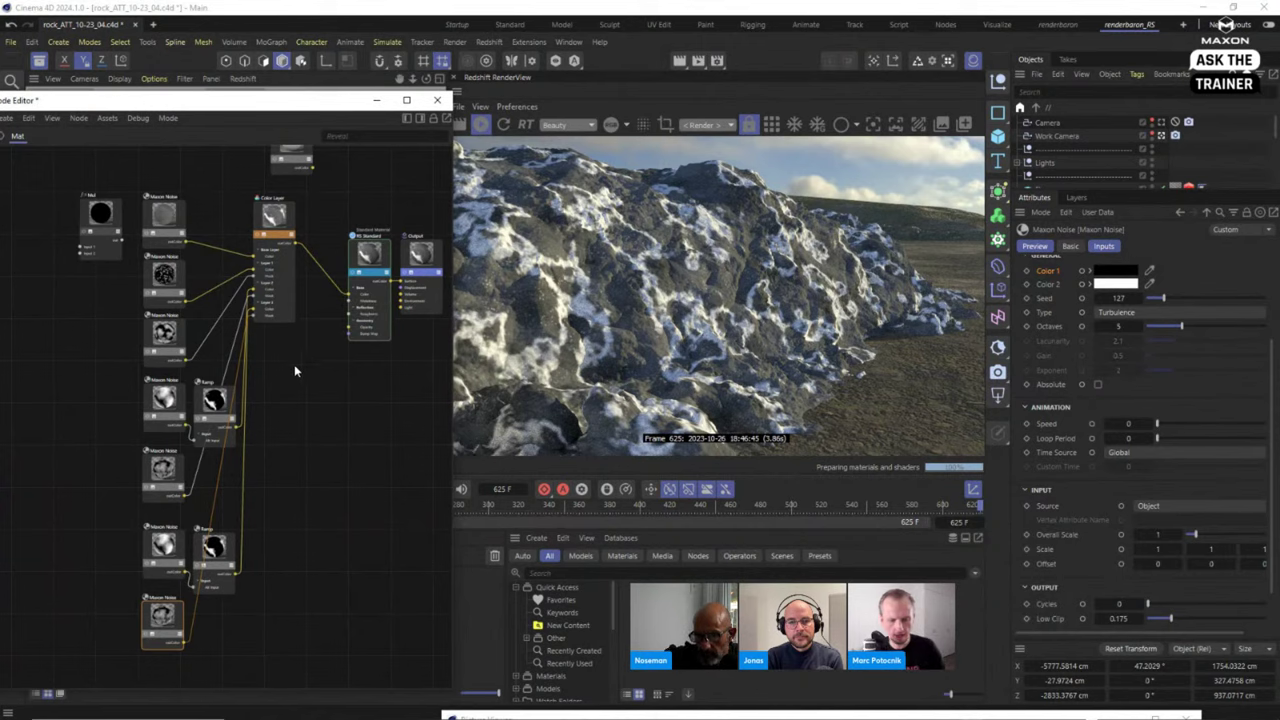
Set the Overall Scale of the Maxon Noise feeding the duplicated Ramp to 2.
{"action": "scroll", "coordinate": [294, 364], "scroll_direction": "up", "scroll_amount": 4}
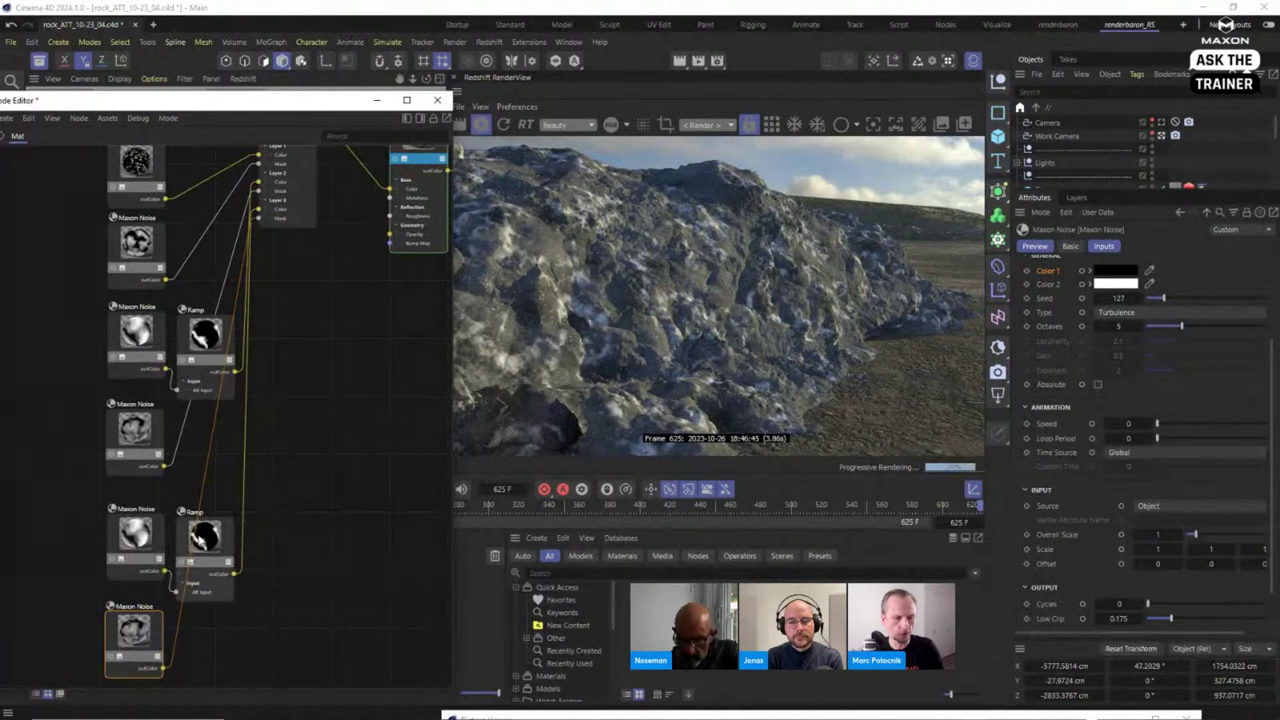
{"action": "left_click", "coordinate": [139, 538]}
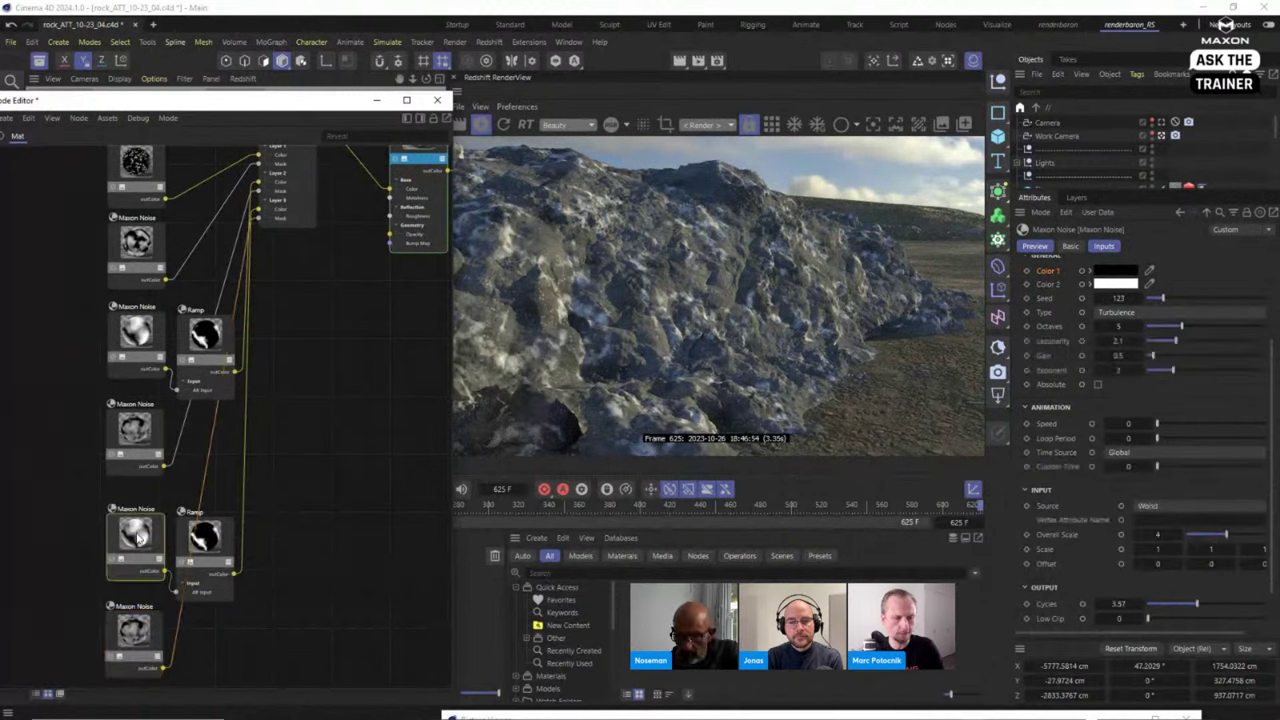
{"action": "left_click", "coordinate": [1160, 534]}
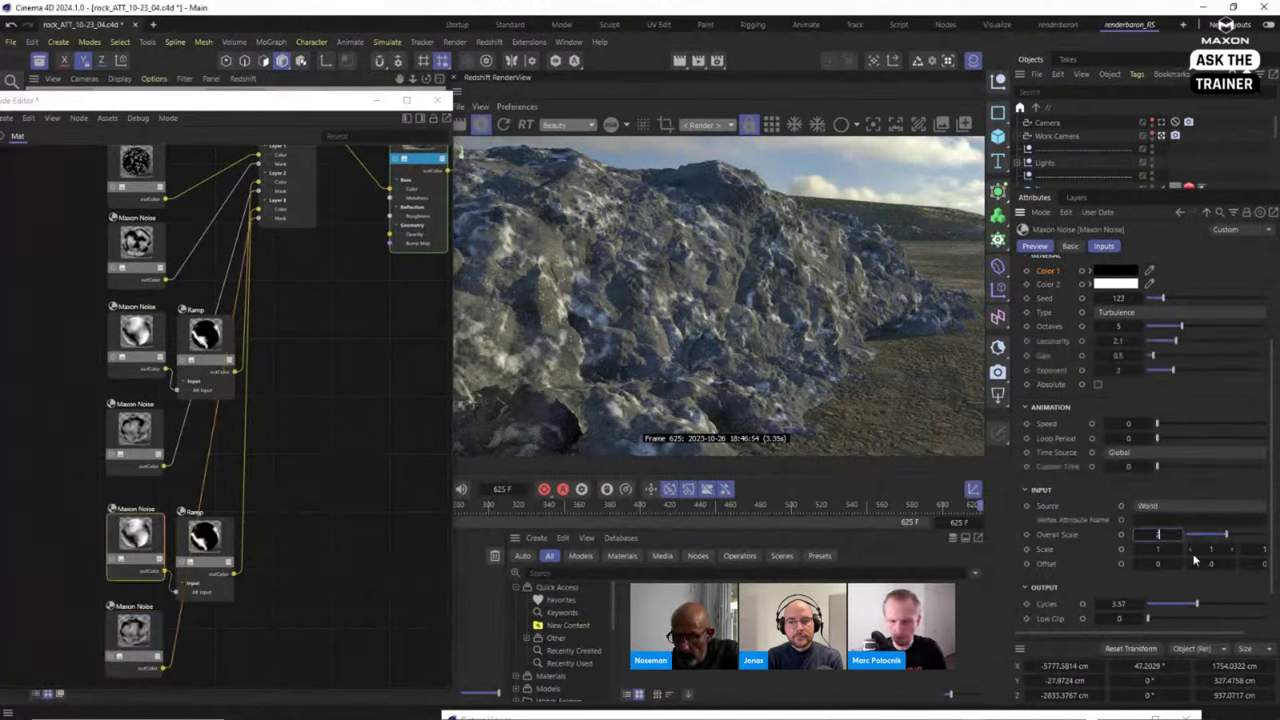
{"action": "type", "text": "2"}
{"action": "key", "text": "Return"}
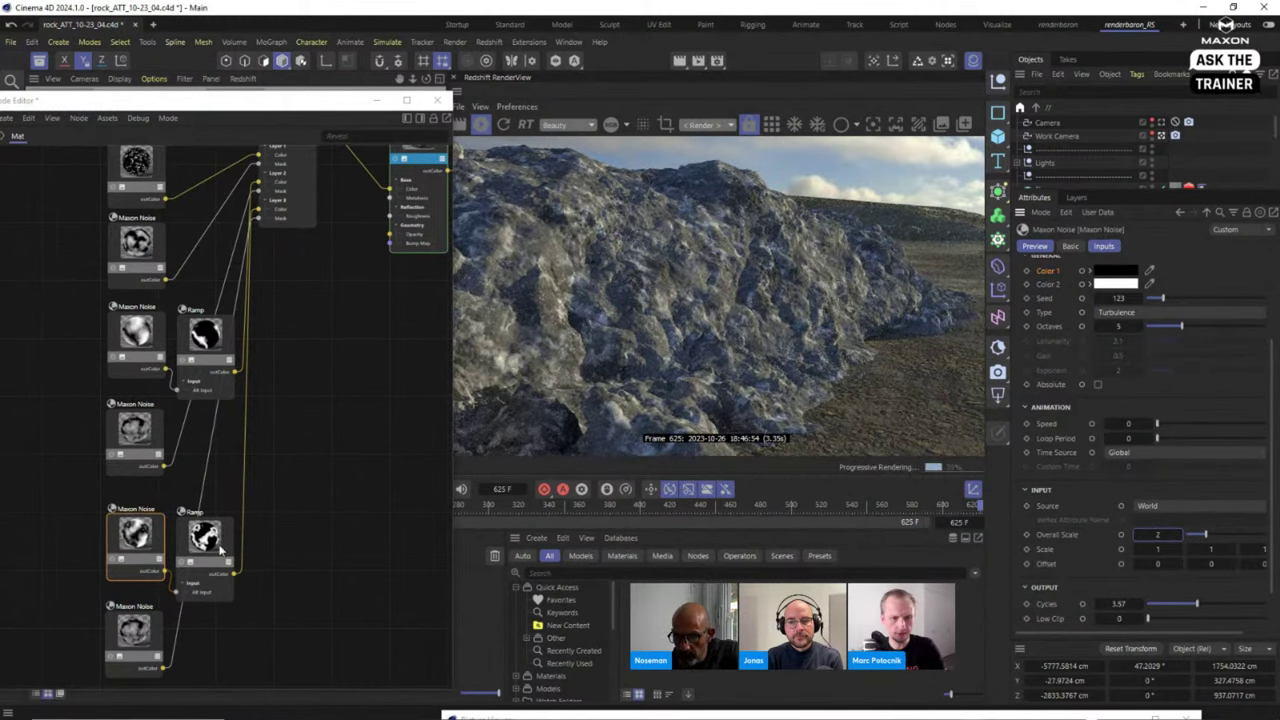
Set the seed of the noise feeding the duplicated Ramp to 127.
{"action": "left_click", "coordinate": [150, 543]}
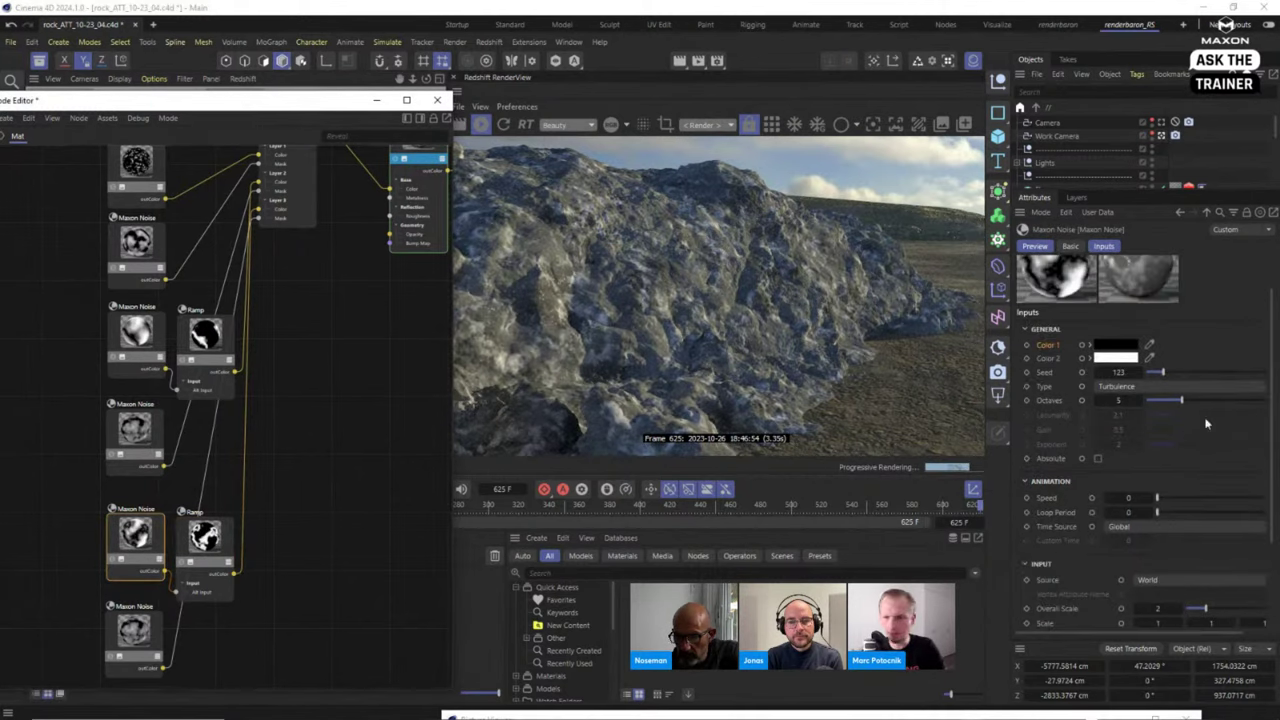
{"action": "left_click", "coordinate": [1140, 373]}
{"action": "left_click", "coordinate": [1140, 373]}
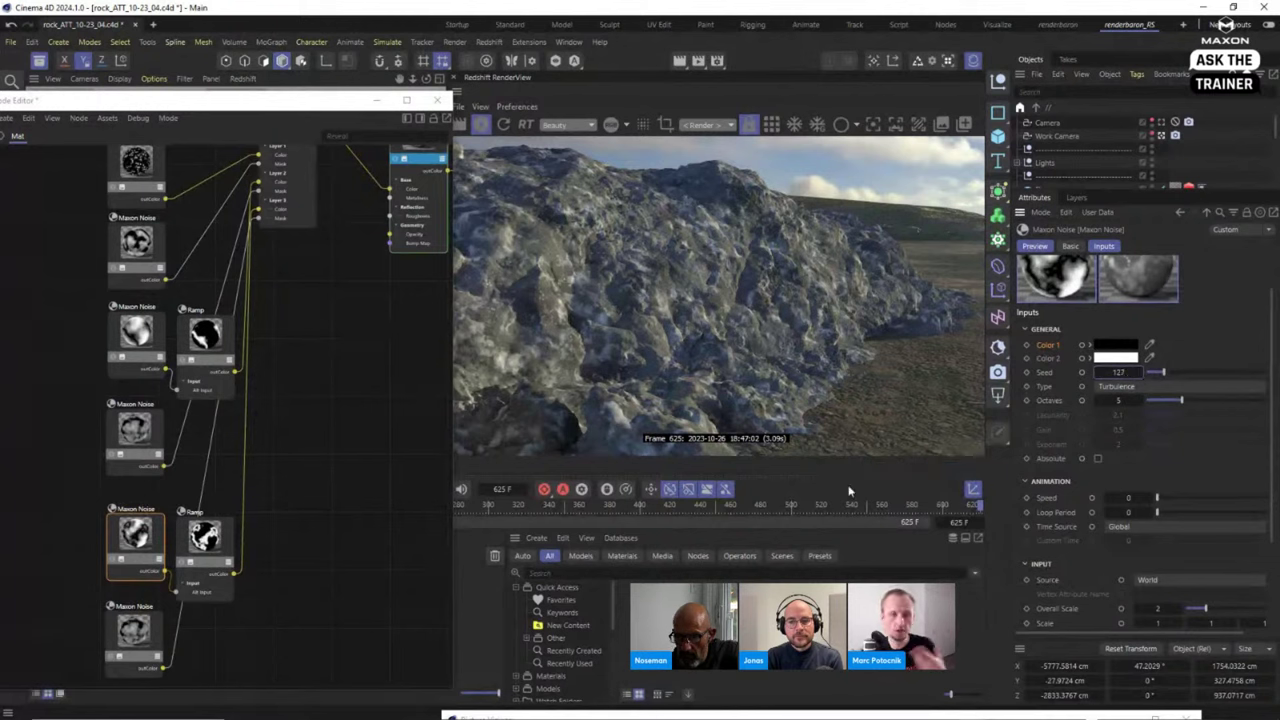
Move the duplicated Ramp's black knot to about 7.76%.
{"action": "left_click", "coordinate": [198, 550]}
{"action": "left_click_drag", "start_coordinate": [1060, 522], "coordinate": [1049, 524]}
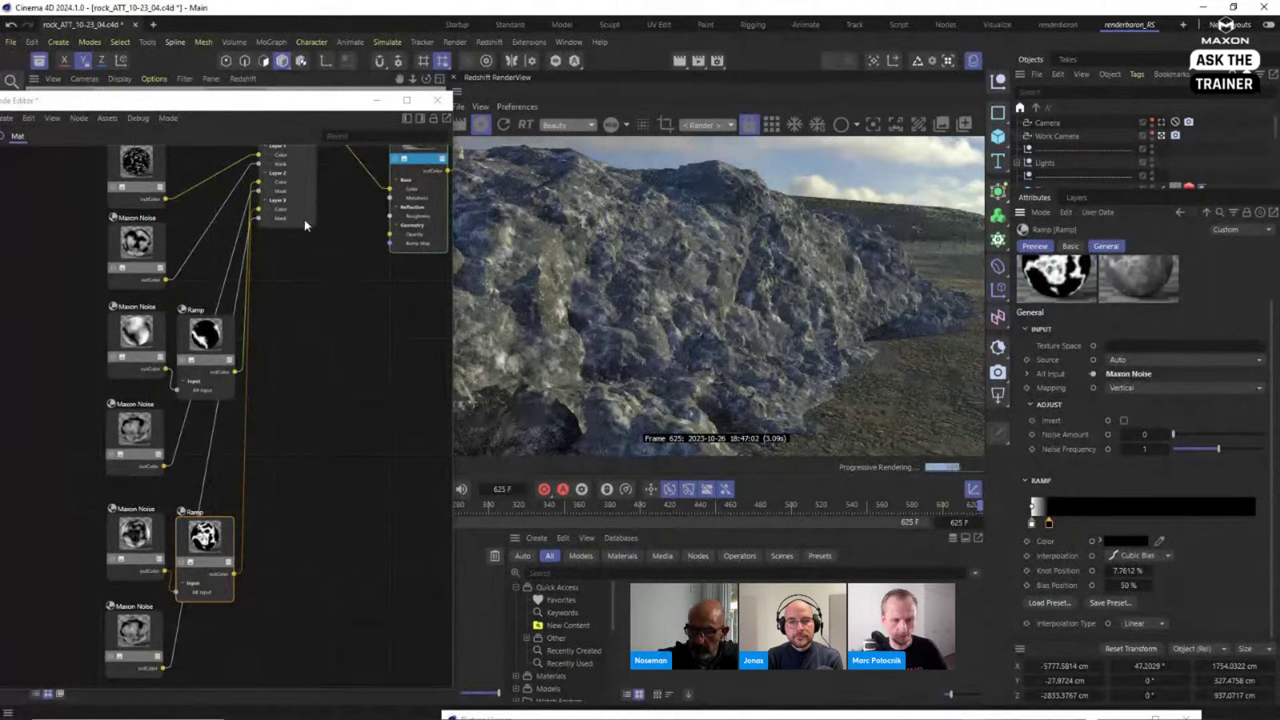
Reposition the Color Layer node lower in the graph, level with the middle of its input nodes.
{"action": "scroll", "coordinate": [322, 309], "scroll_direction": "down", "scroll_amount": 2}
{"action": "scroll", "coordinate": [300, 312], "scroll_direction": "up", "scroll_amount": 2}
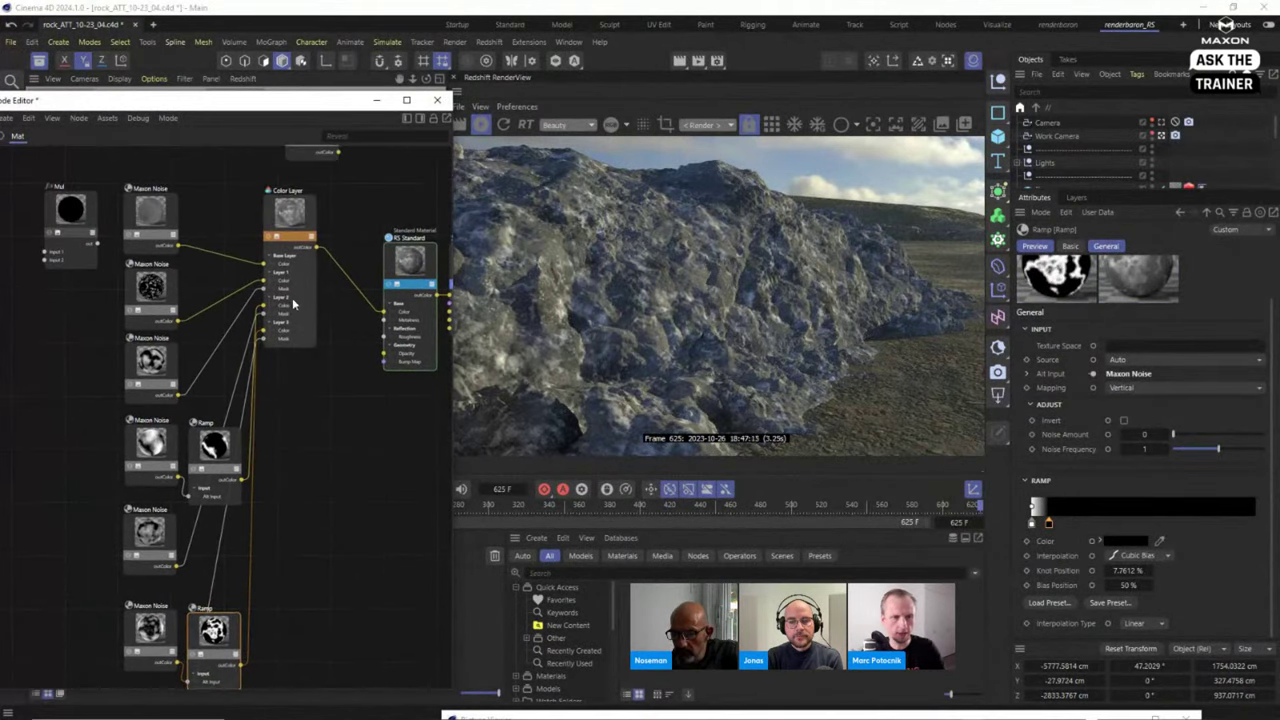
{"action": "left_click_drag", "start_coordinate": [292, 298], "coordinate": [335, 444]}
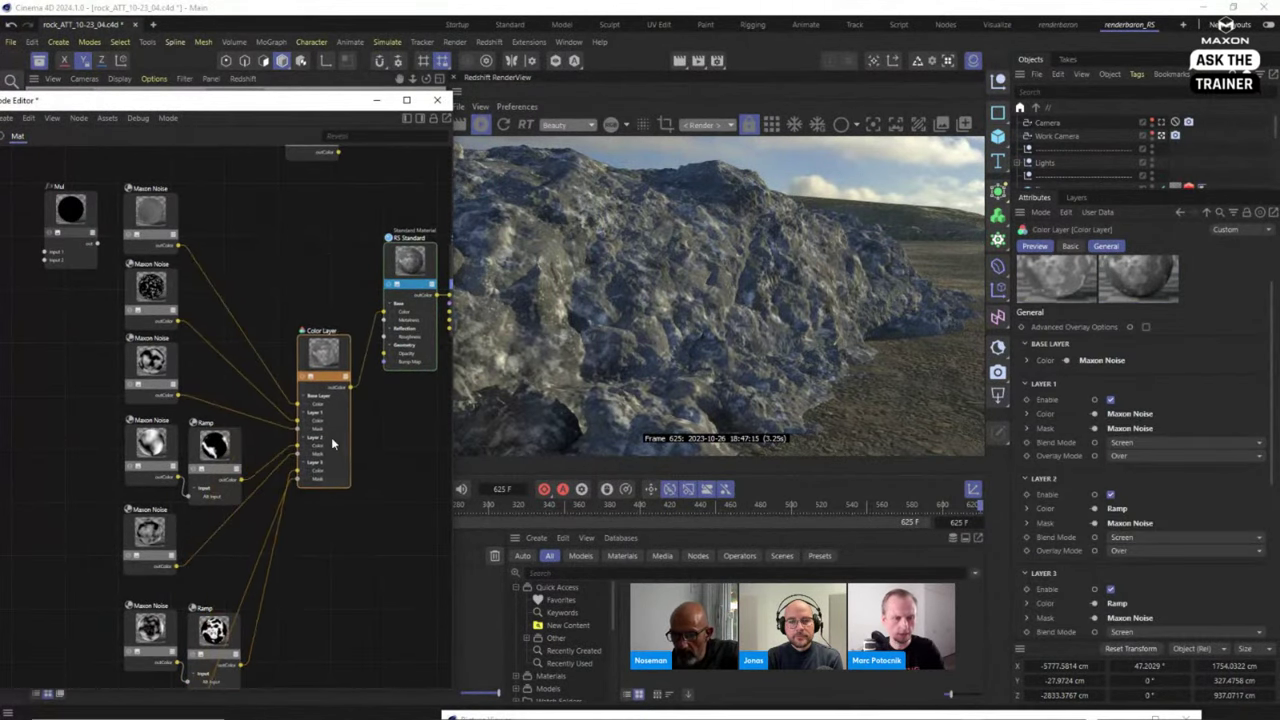
Solo-preview the original Ramp, the duplicated Ramp and the Color Layer in turn to compare their patterns on the rock.
{"action": "scroll", "coordinate": [335, 444], "scroll_direction": "up", "scroll_amount": 2}
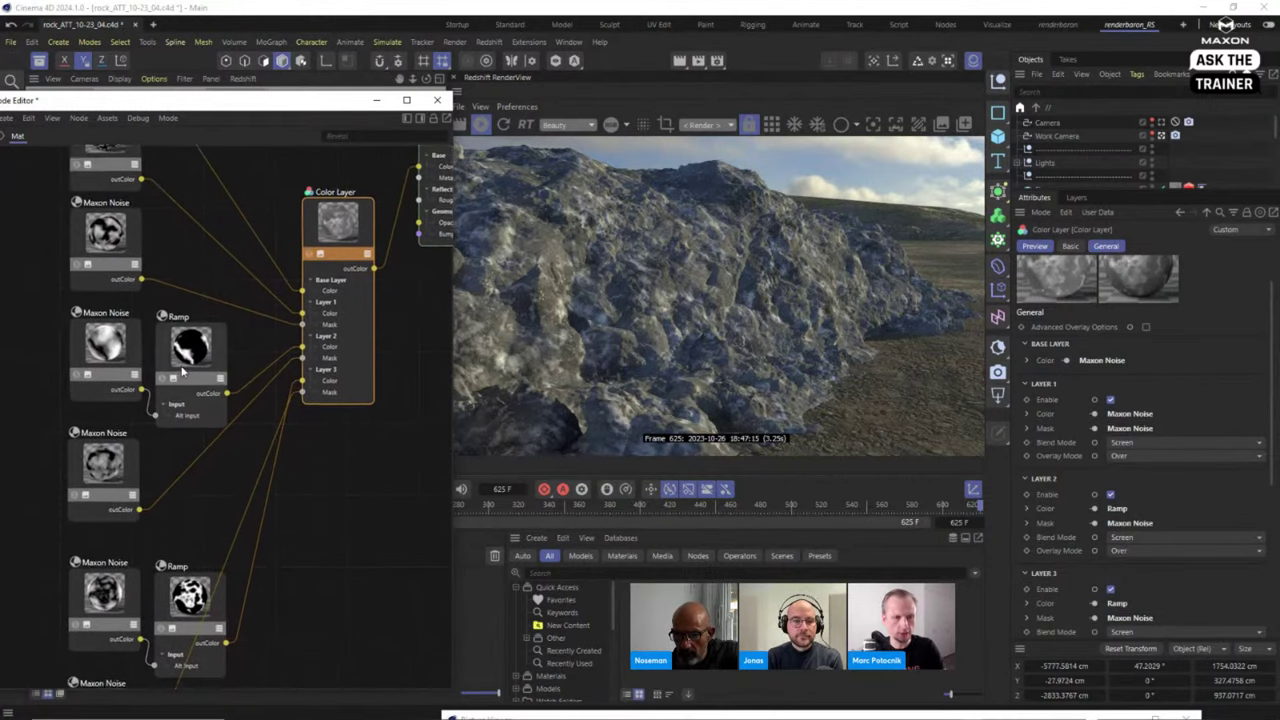
{"action": "scroll", "coordinate": [130, 370], "scroll_direction": "down", "scroll_amount": 2}
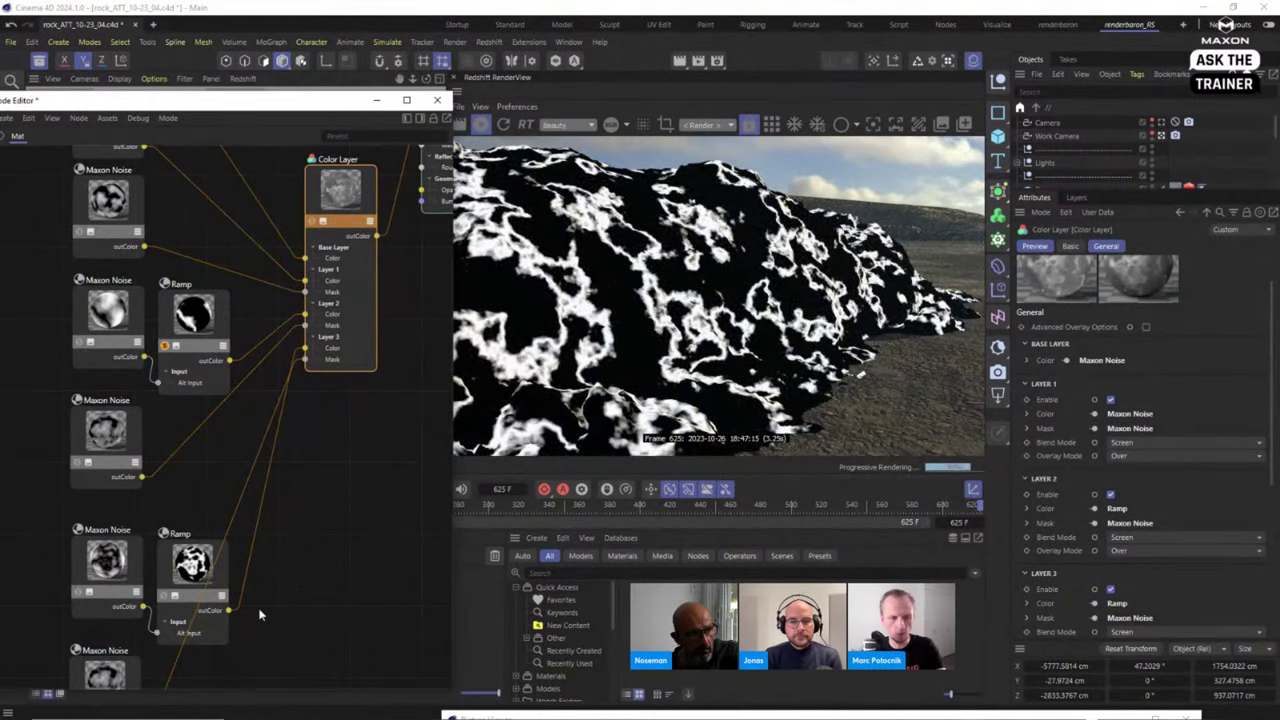
{"action": "left_click", "coordinate": [164, 596]}
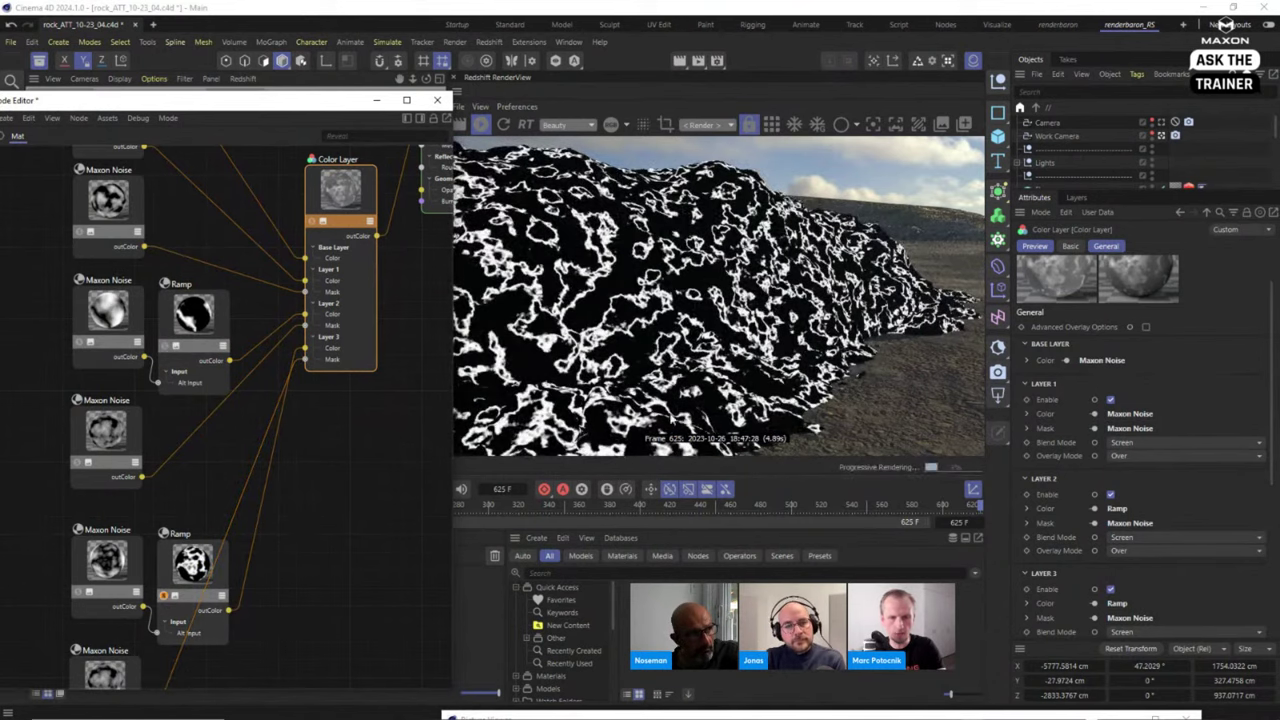
{"action": "scroll", "coordinate": [336, 544], "scroll_direction": "down", "scroll_amount": 2}
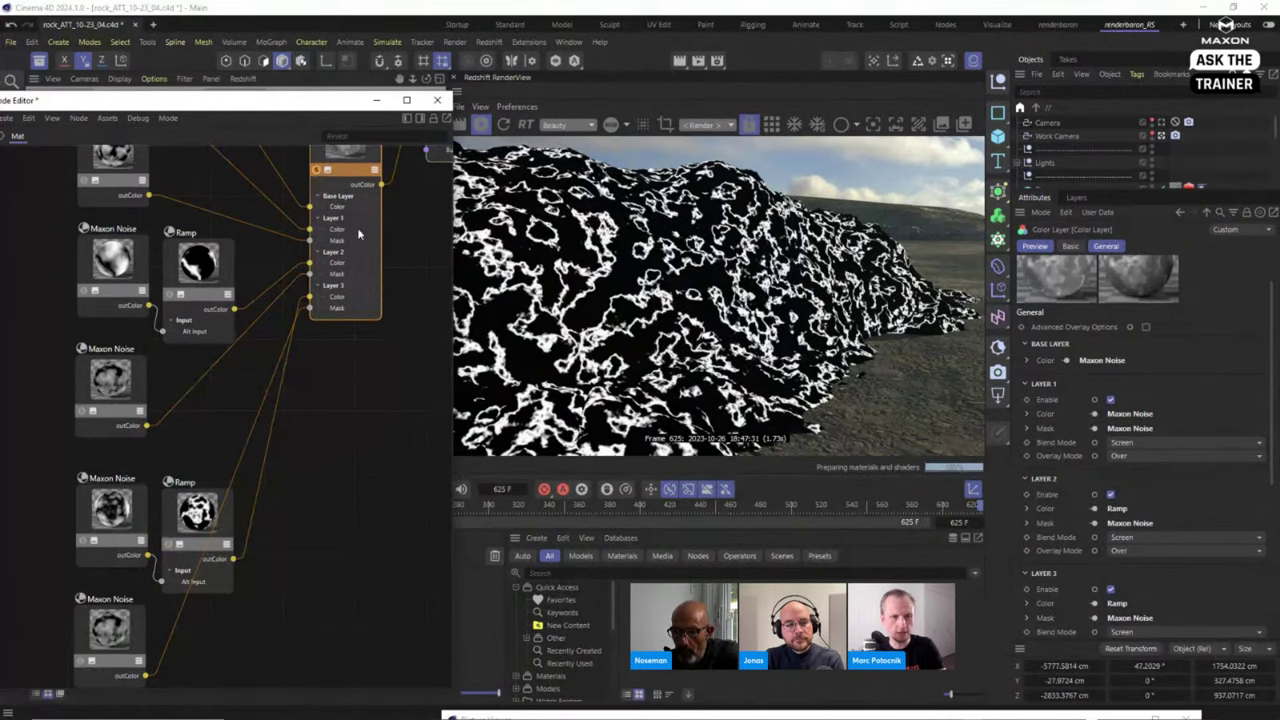
{"action": "scroll", "coordinate": [357, 227], "scroll_direction": "down", "scroll_amount": 2}
{"action": "middle_click_drag", "start_coordinate": [355, 262], "coordinate": [341, 364]}
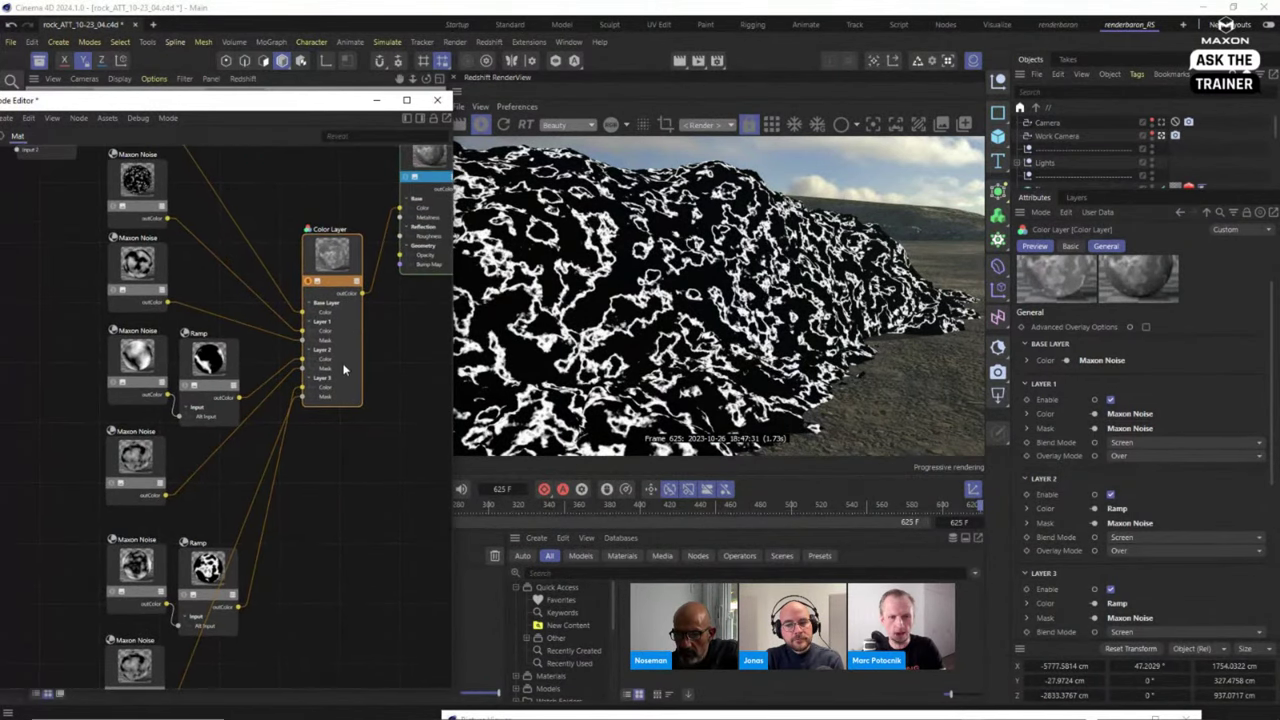
{"action": "left_click", "coordinate": [1056, 537]}
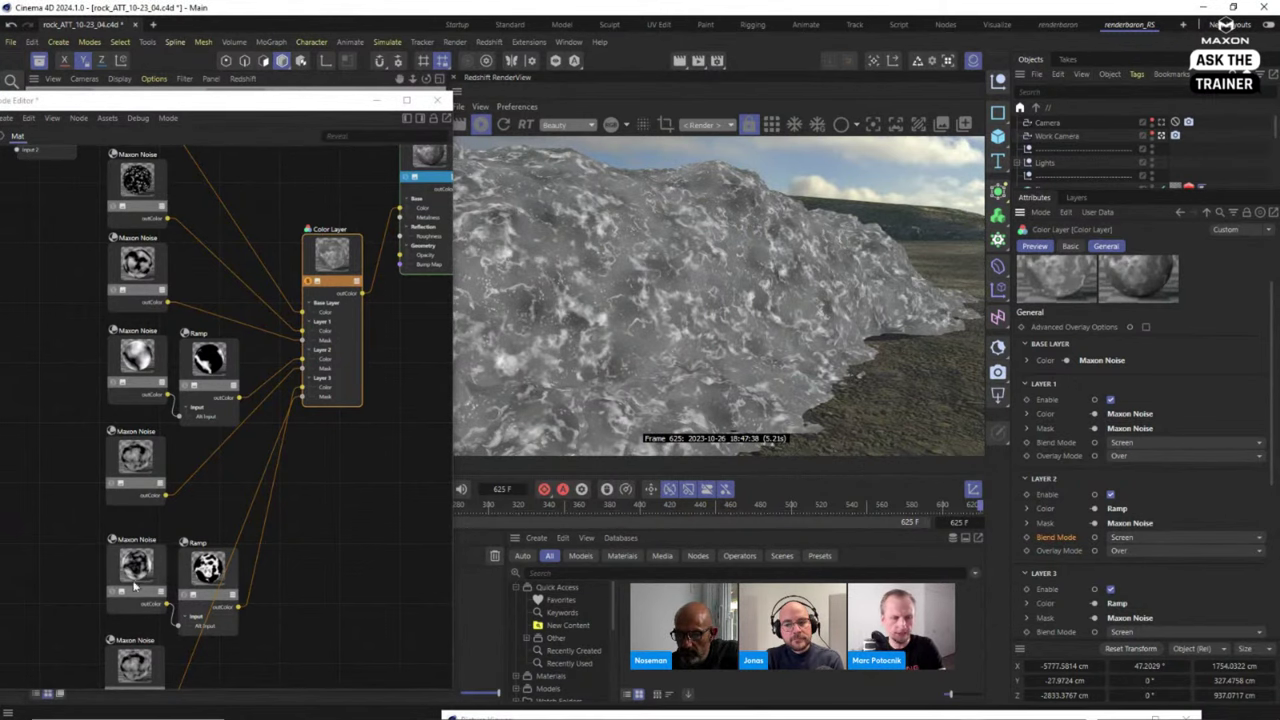
Set Cycles to 4.49 and Overall Scale to 2.212 on the Maxon Noise feeding the duplicated Ramp.
{"action": "middle_click_drag", "start_coordinate": [140, 572], "coordinate": [117, 530]}
{"action": "left_click", "coordinate": [117, 530]}
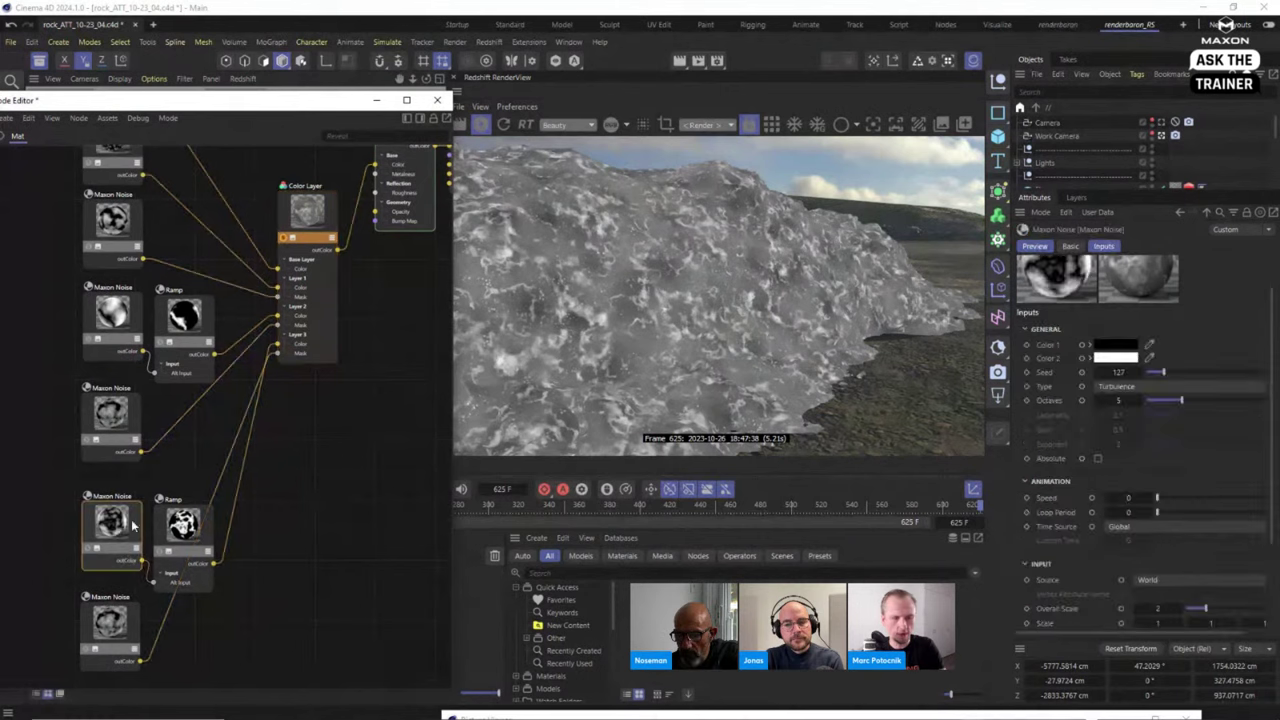
{"action": "scroll", "coordinate": [1270, 486], "scroll_direction": "down", "scroll_amount": 5}
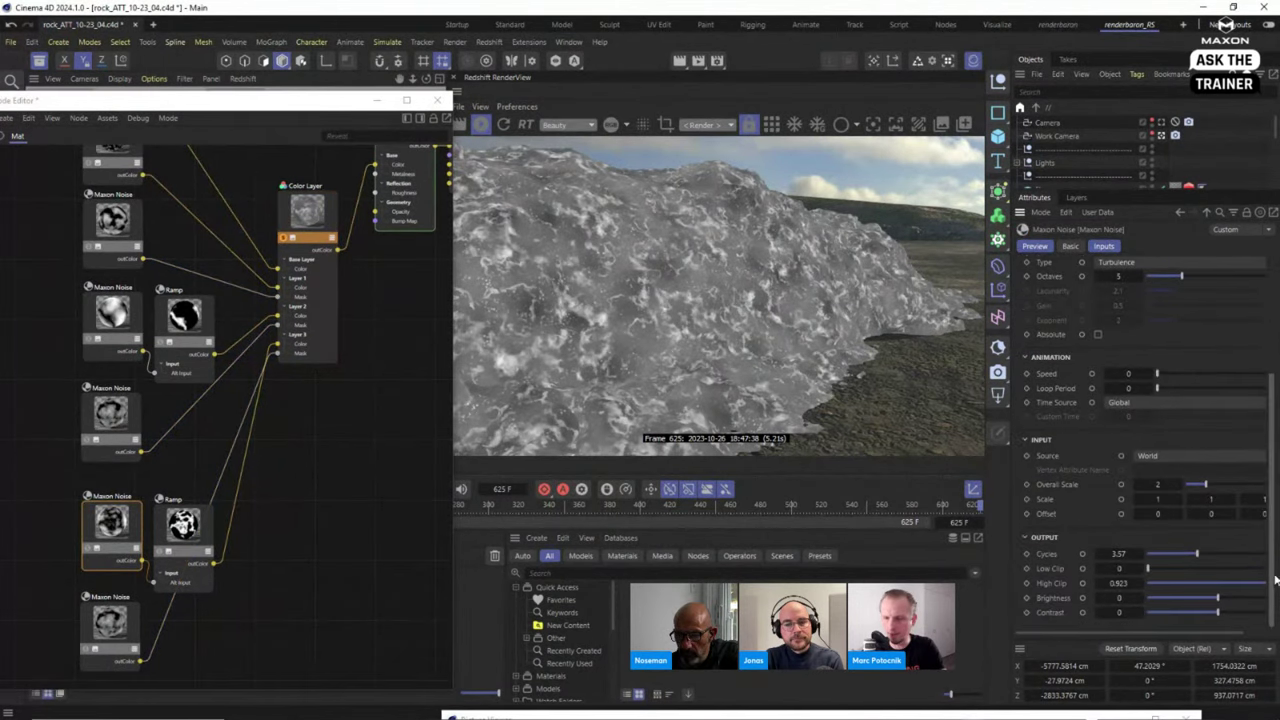
{"action": "left_click_drag", "start_coordinate": [1197, 554], "coordinate": [1206, 554]}
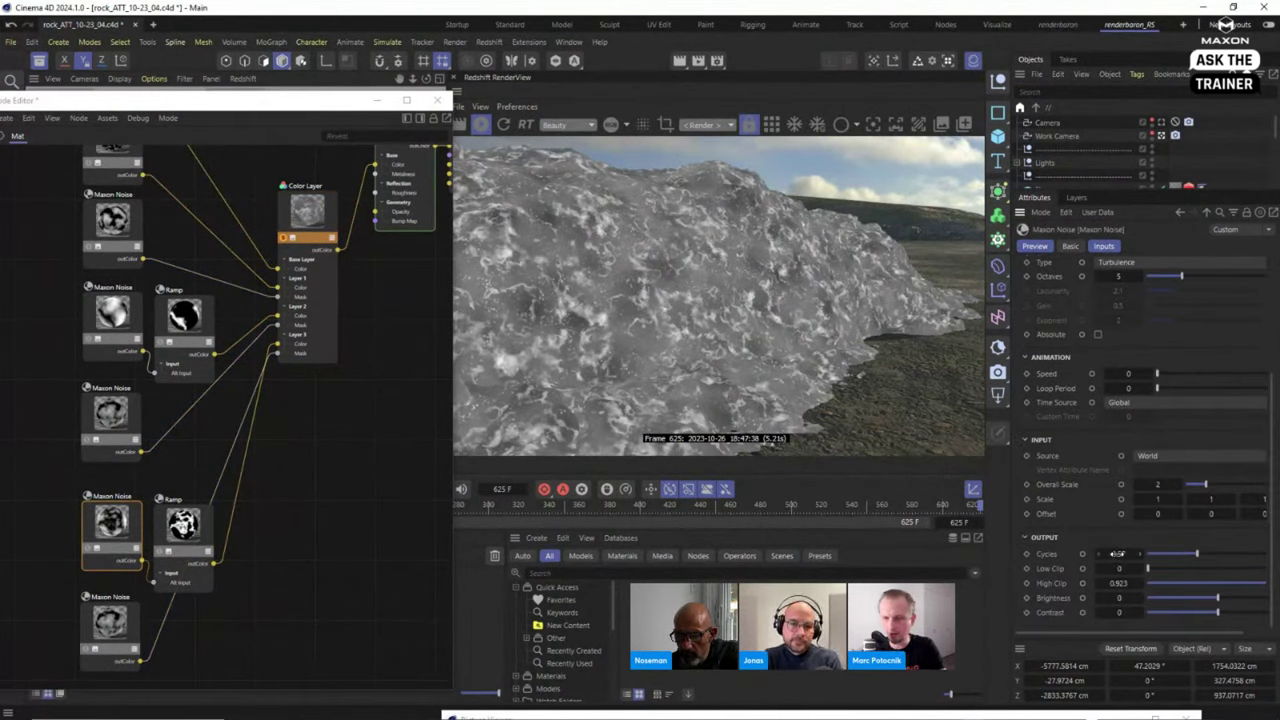
{"action": "left_click_drag", "start_coordinate": [1118, 558], "coordinate": [1117, 560]}
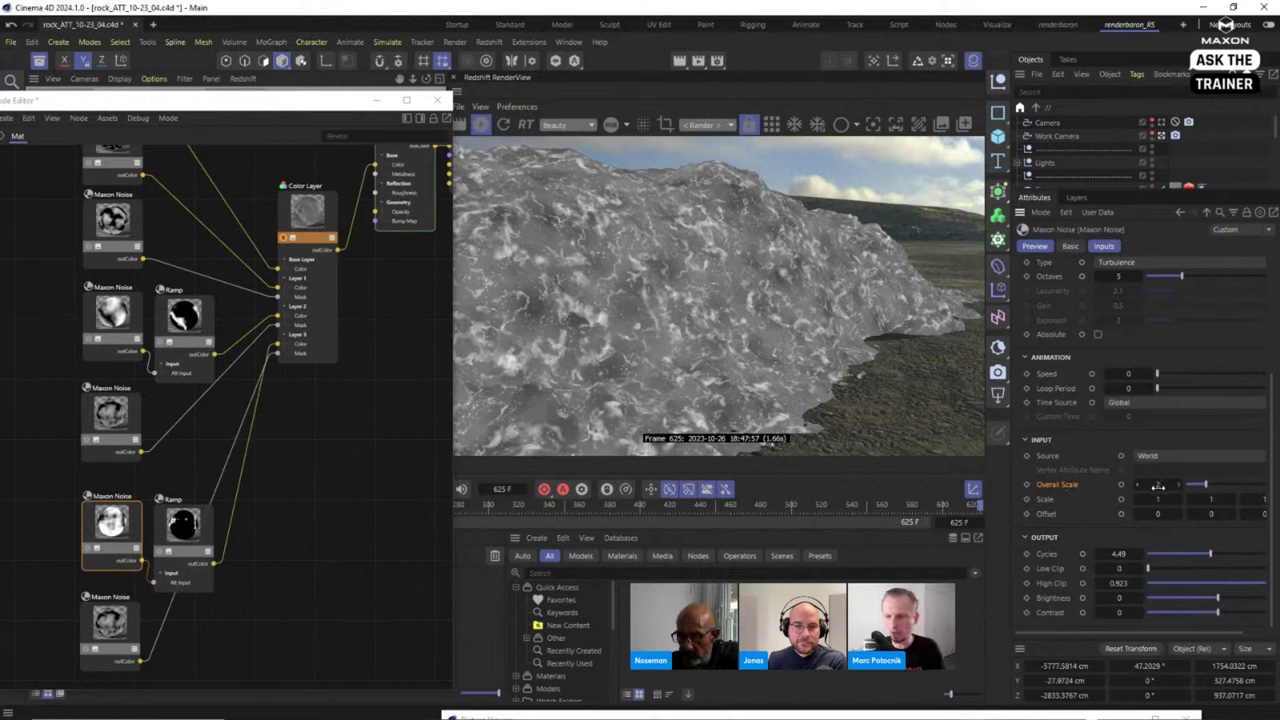
{"action": "left_click_drag", "start_coordinate": [1163, 494], "coordinate": [1152, 494]}
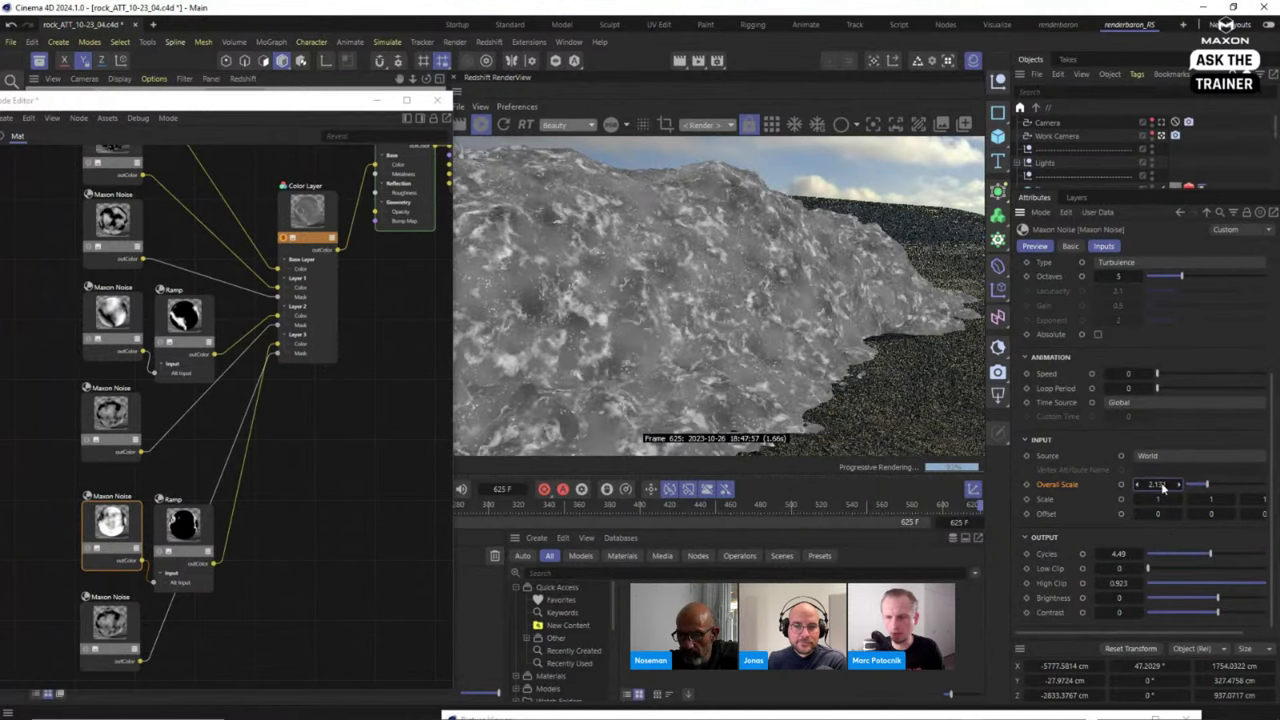
{"action": "left_click_drag", "start_coordinate": [1162, 486], "coordinate": [1163, 486]}
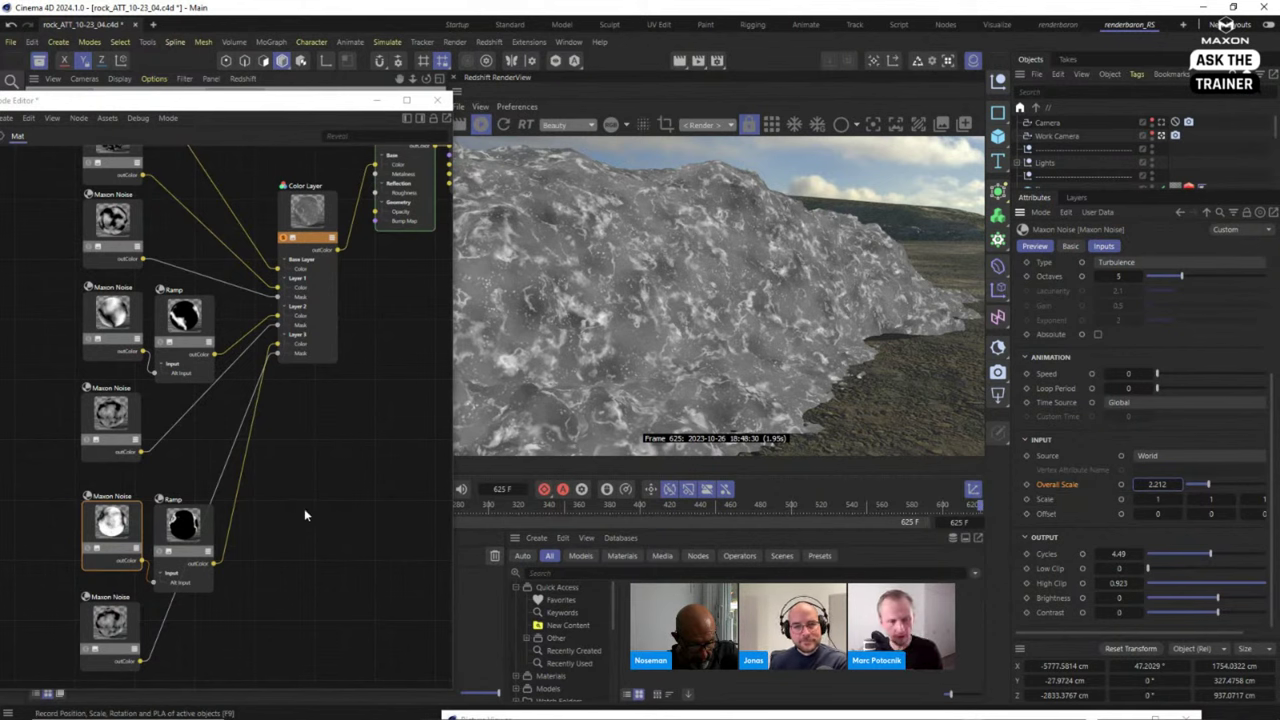
Duplicate the Displaced Voronoi Maxon Noise below the other noises and open the list of Color Layer inputs for connecting it.
{"action": "scroll", "coordinate": [304, 510], "scroll_direction": "down", "scroll_amount": 4}
{"action": "scroll", "coordinate": [300, 530], "scroll_direction": "down", "scroll_amount": 2}
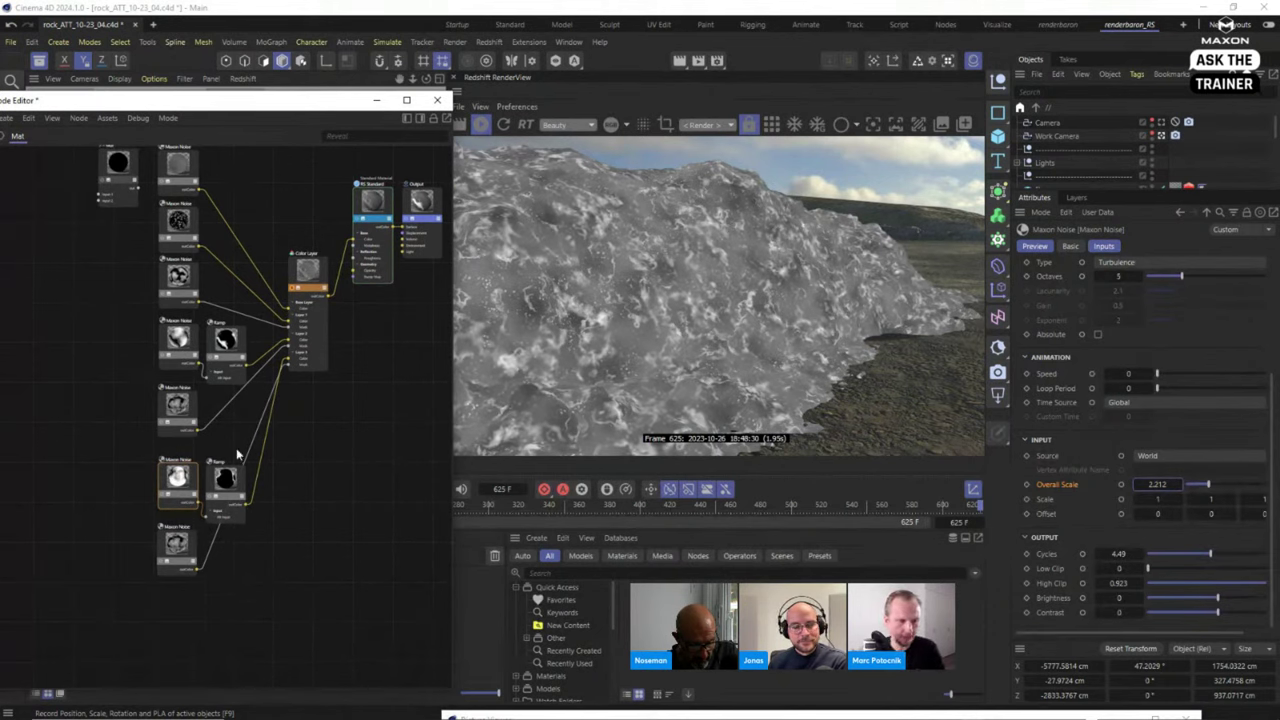
{"action": "left_click", "coordinate": [178, 226]}
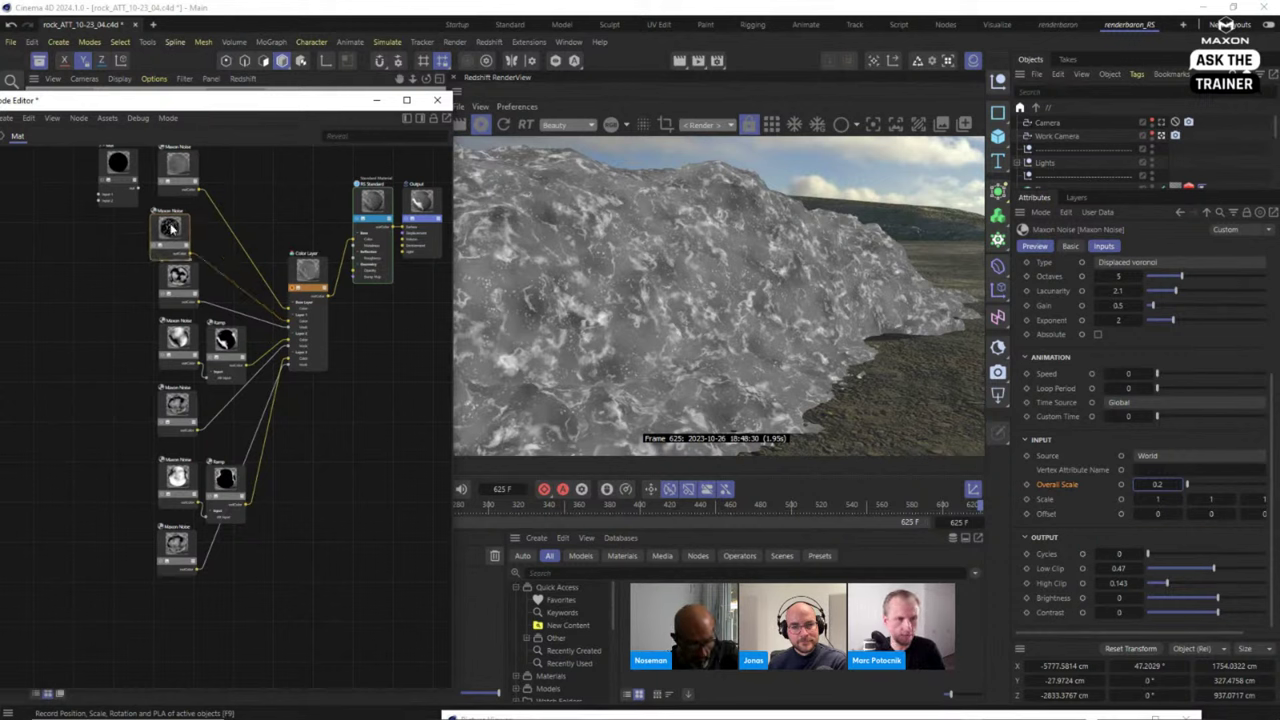
{"action": "left_click_drag", "start_coordinate": [178, 237], "coordinate": [326, 358], "text": "ctrl"}
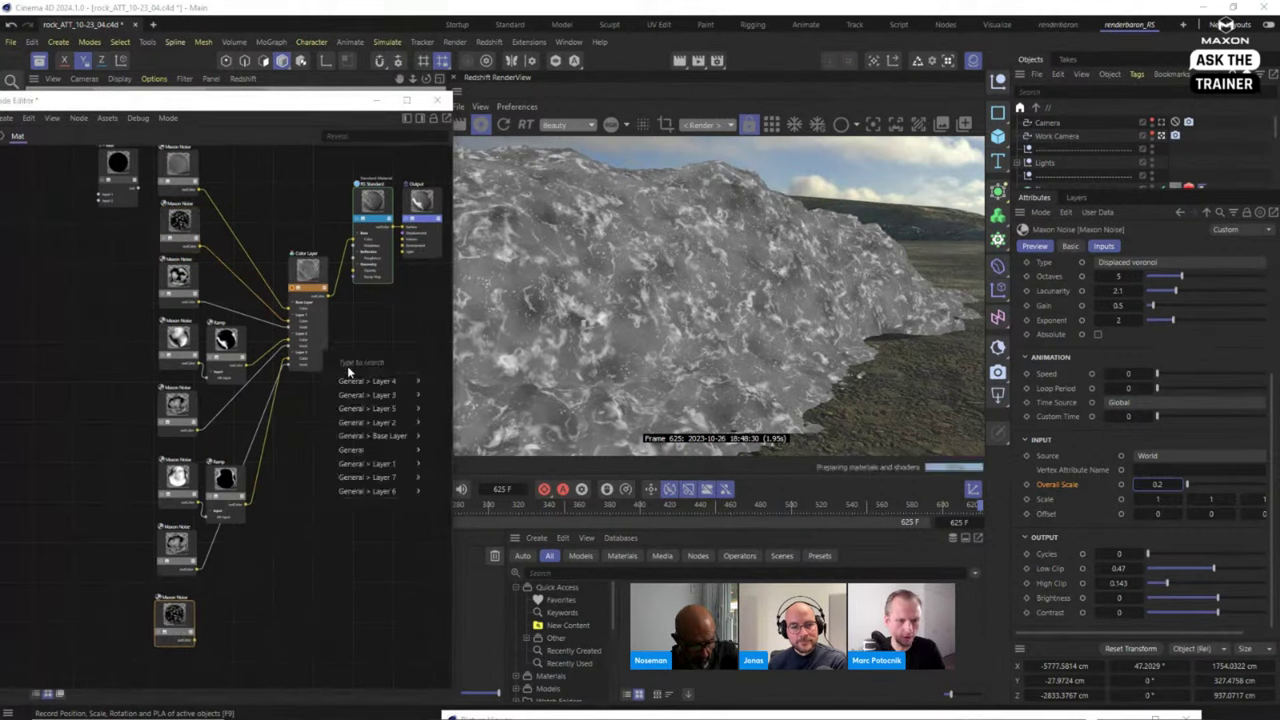
Feed the lowest Maxon Noise into the Color Layer's Layer 4 color and enable that layer with the Screen blend mode.
{"action": "mouse_move", "coordinate": [403, 397]}
{"action": "left_click", "coordinate": [455, 421]}
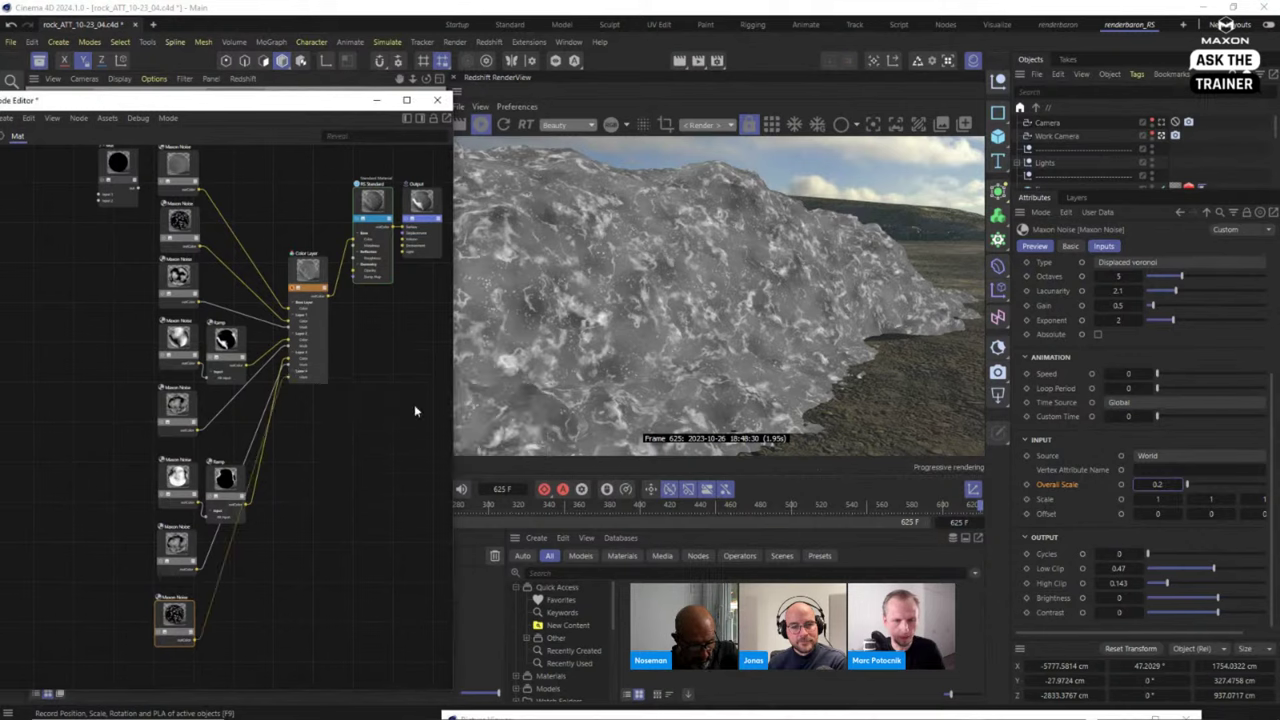
{"action": "left_click", "coordinate": [322, 374]}
{"action": "scroll", "coordinate": [322, 374], "scroll_direction": "up", "scroll_amount": 5}
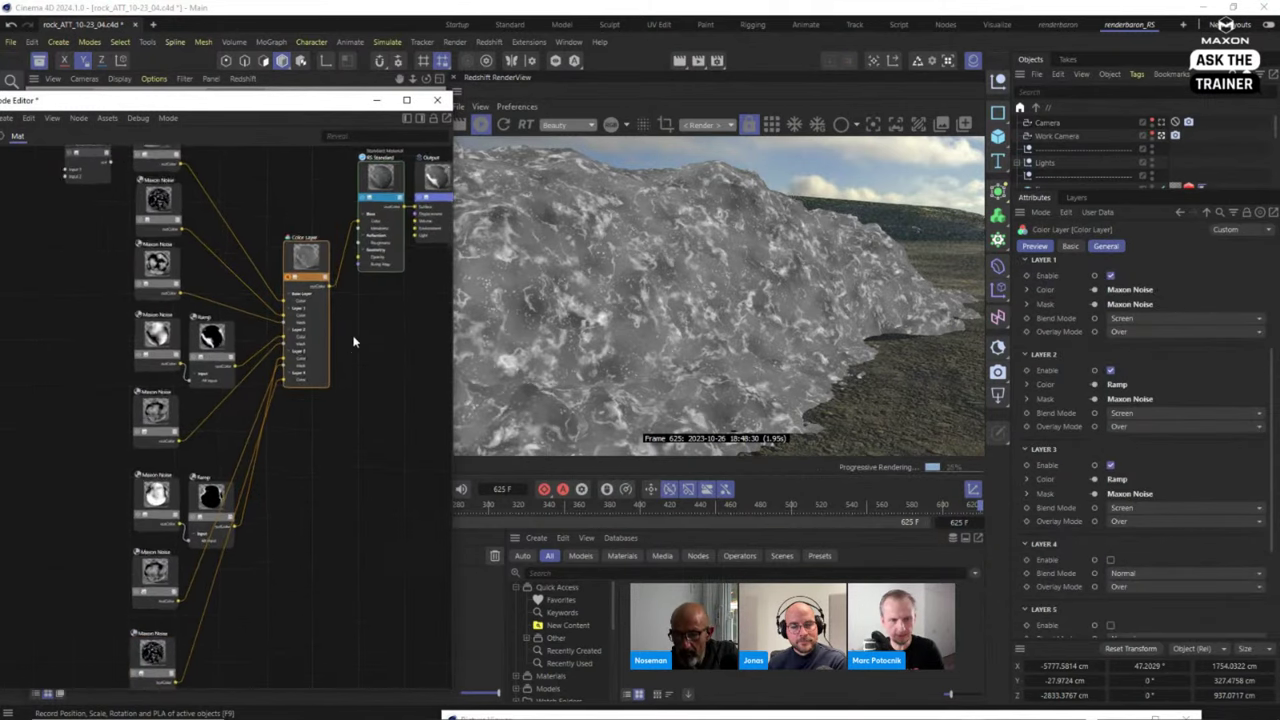
{"action": "scroll", "coordinate": [1161, 511], "scroll_direction": "down", "scroll_amount": 3}
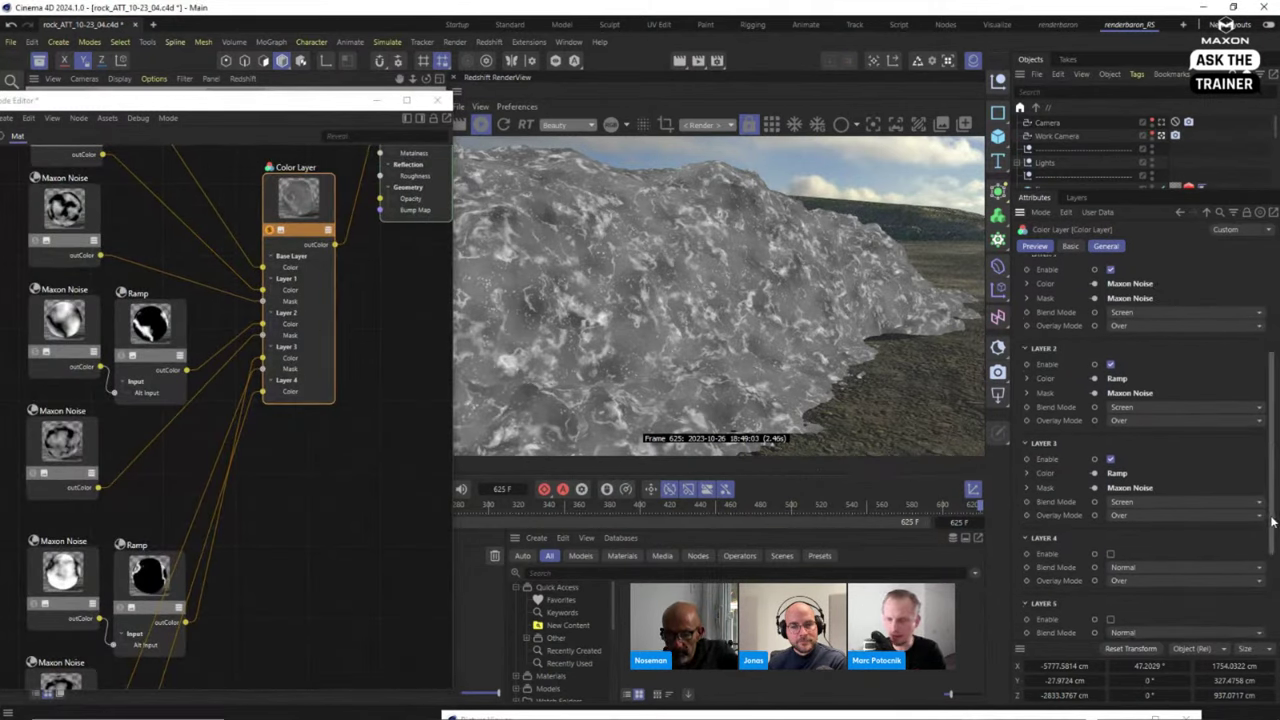
{"action": "left_click", "coordinate": [1110, 484]}
{"action": "left_click", "coordinate": [1138, 526]}
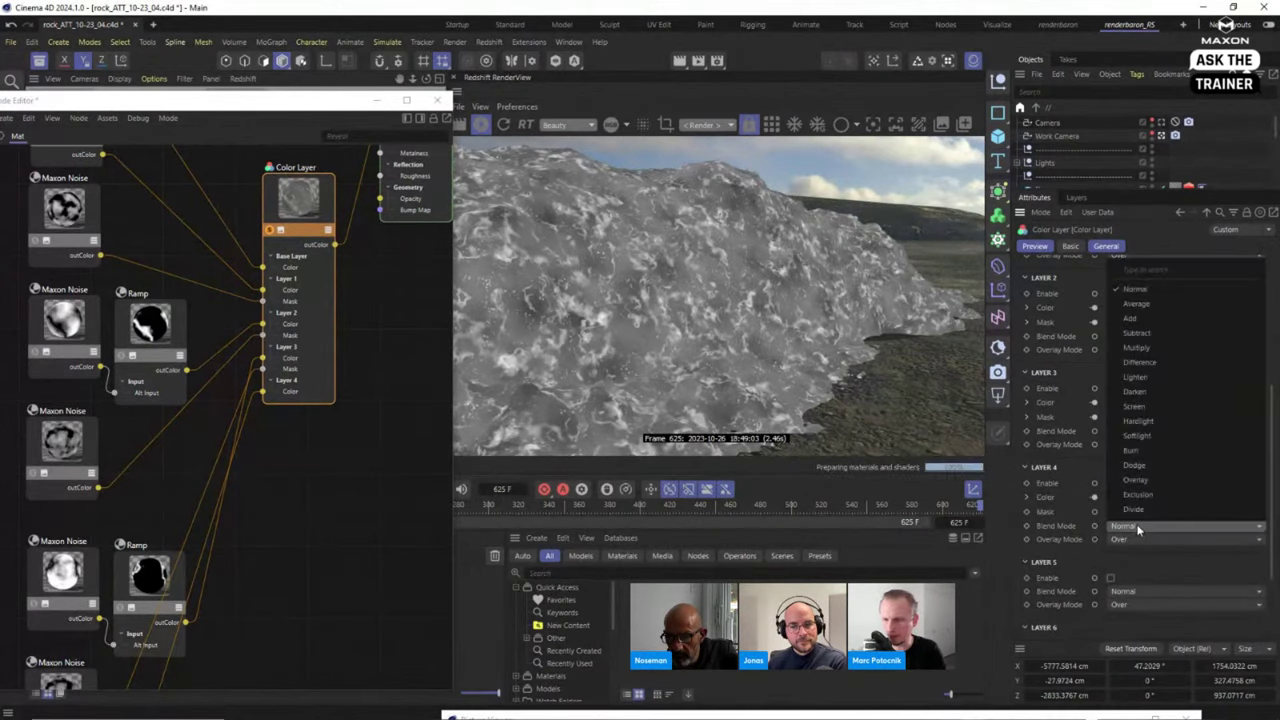
{"action": "left_click", "coordinate": [1150, 405]}
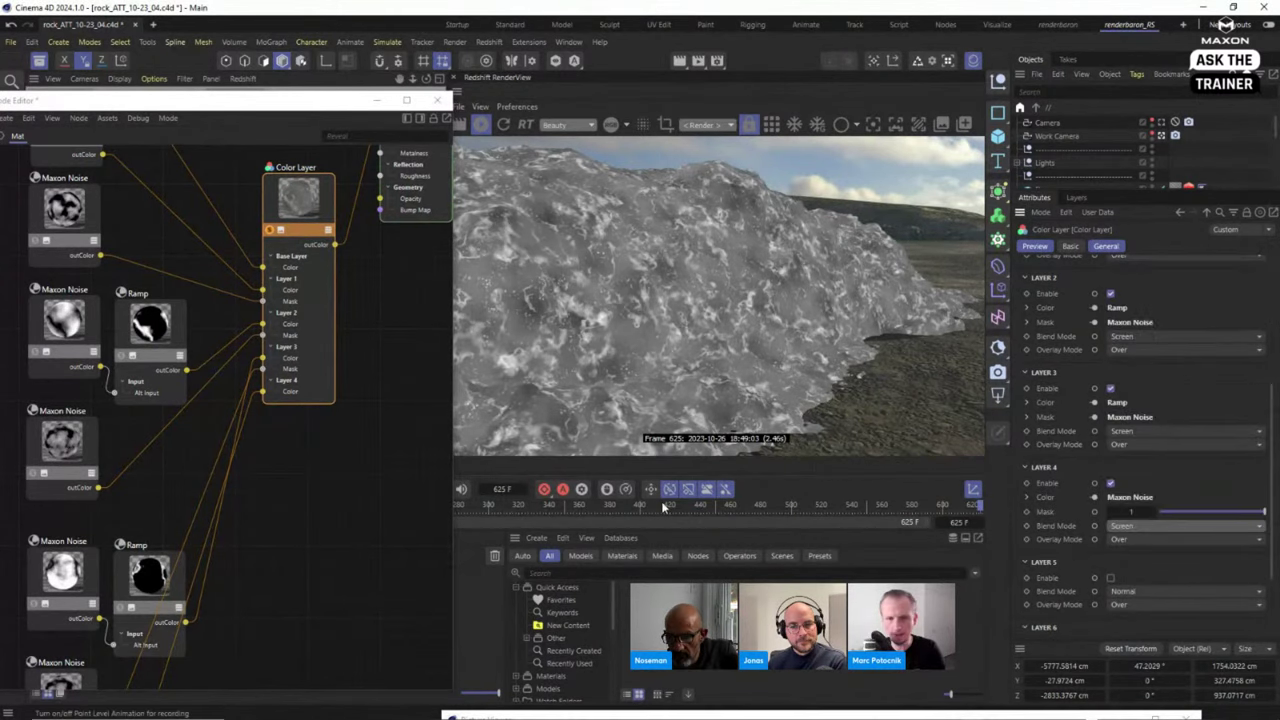
Set the Layer 4 Maxon Noise's Overall Scale to 0.1 and its Seed to 241.
{"action": "left_click", "coordinate": [275, 658]}
{"action": "middle_click_drag", "start_coordinate": [273, 624], "coordinate": [290, 515]}
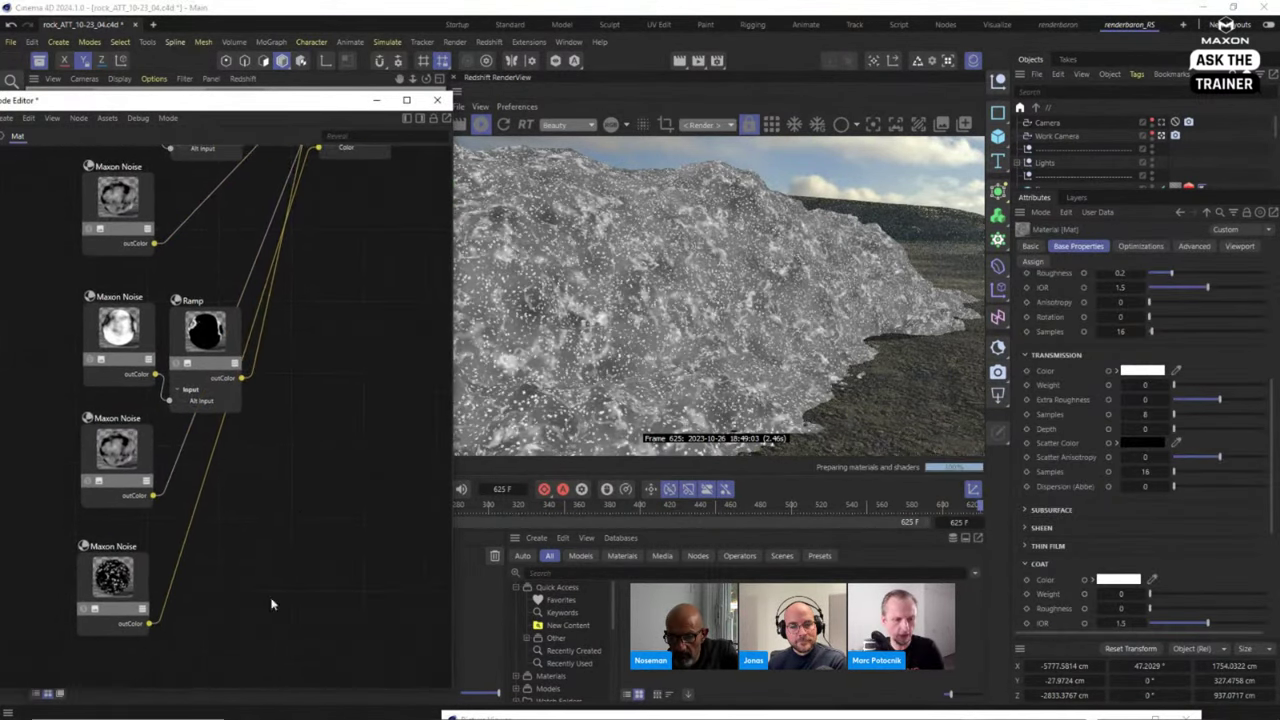
{"action": "left_click", "coordinate": [138, 577]}
{"action": "left_click", "coordinate": [1173, 483]}
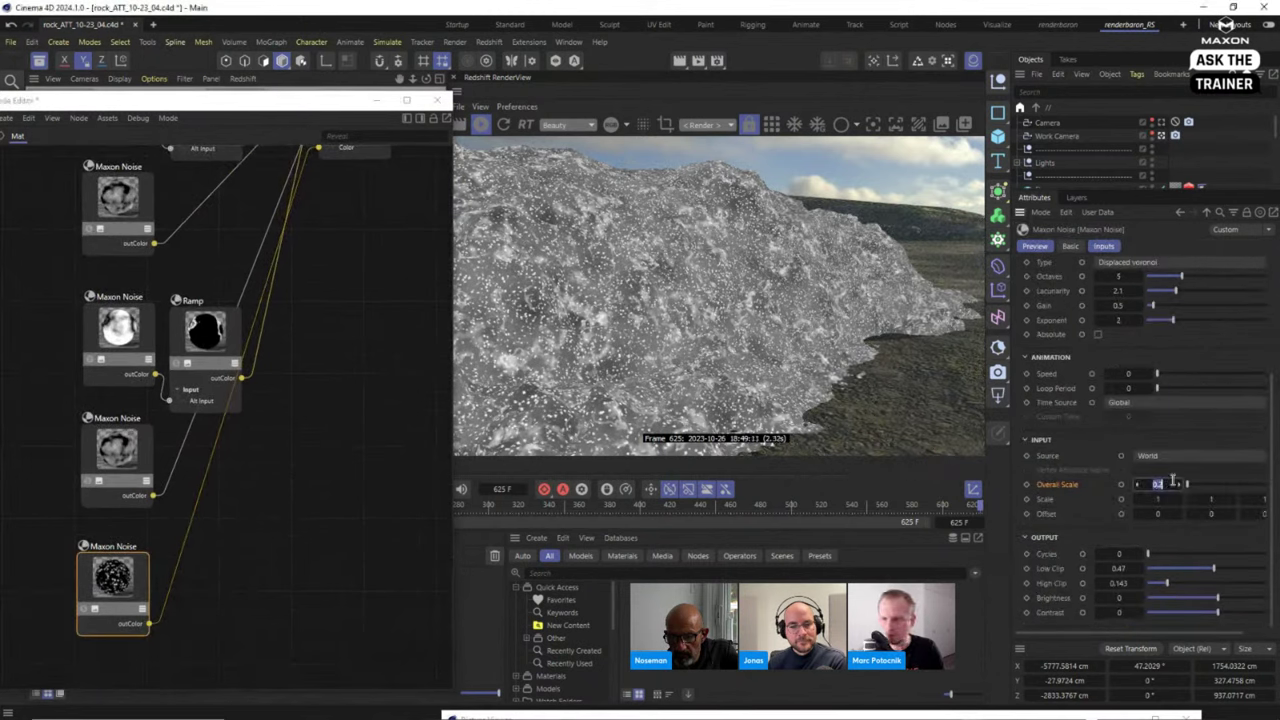
{"action": "type", "text": "0.1"}
{"action": "key", "text": "Return"}
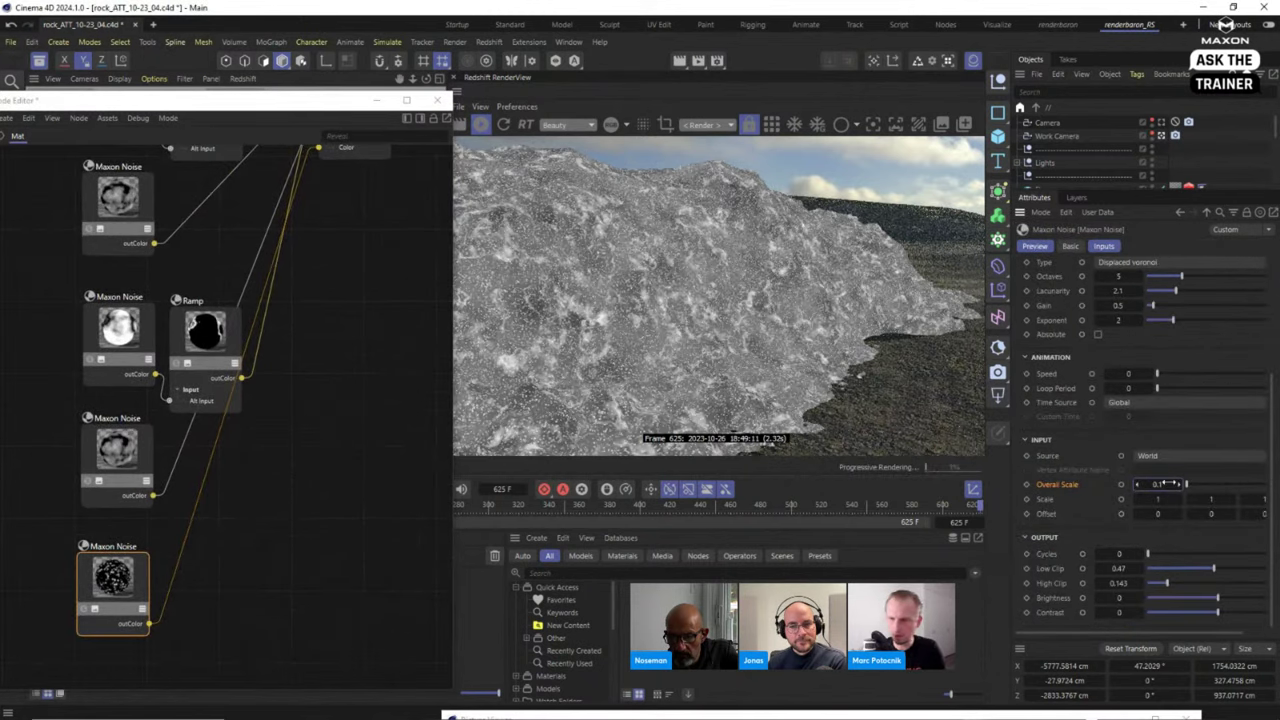
{"action": "scroll", "coordinate": [1173, 320], "scroll_direction": "up", "scroll_amount": 3}
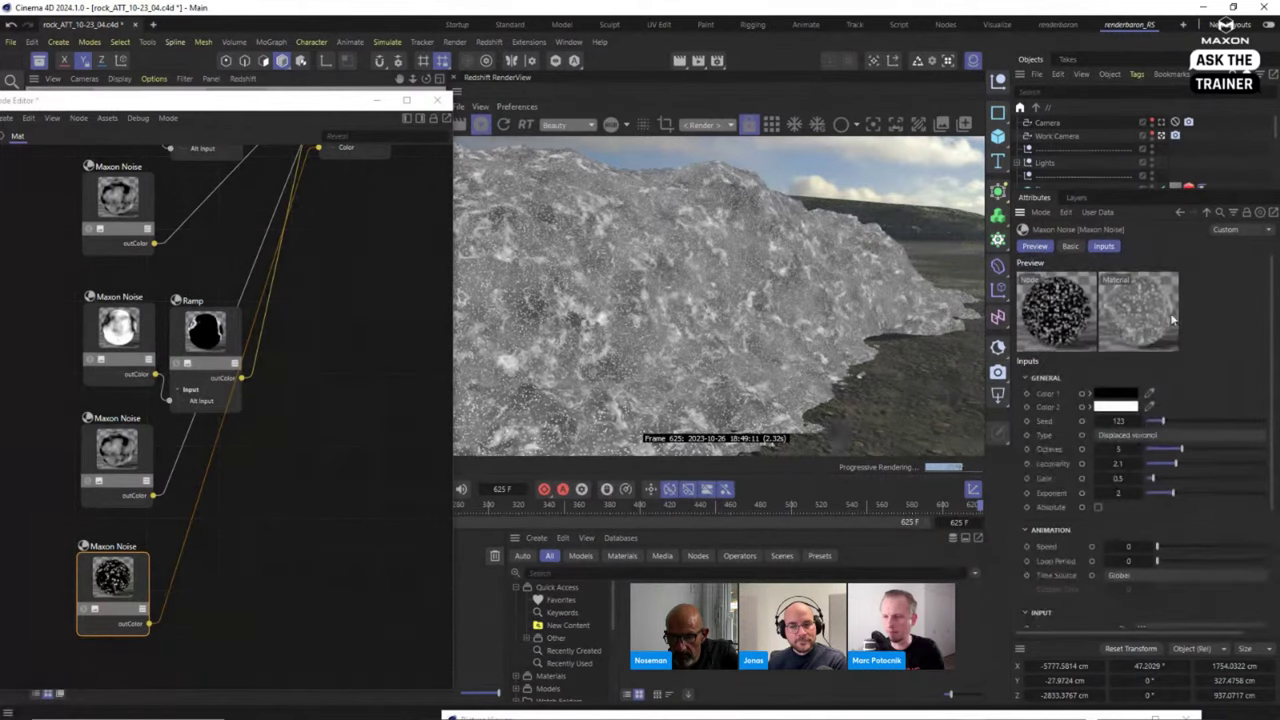
{"action": "left_click", "coordinate": [1139, 421]}
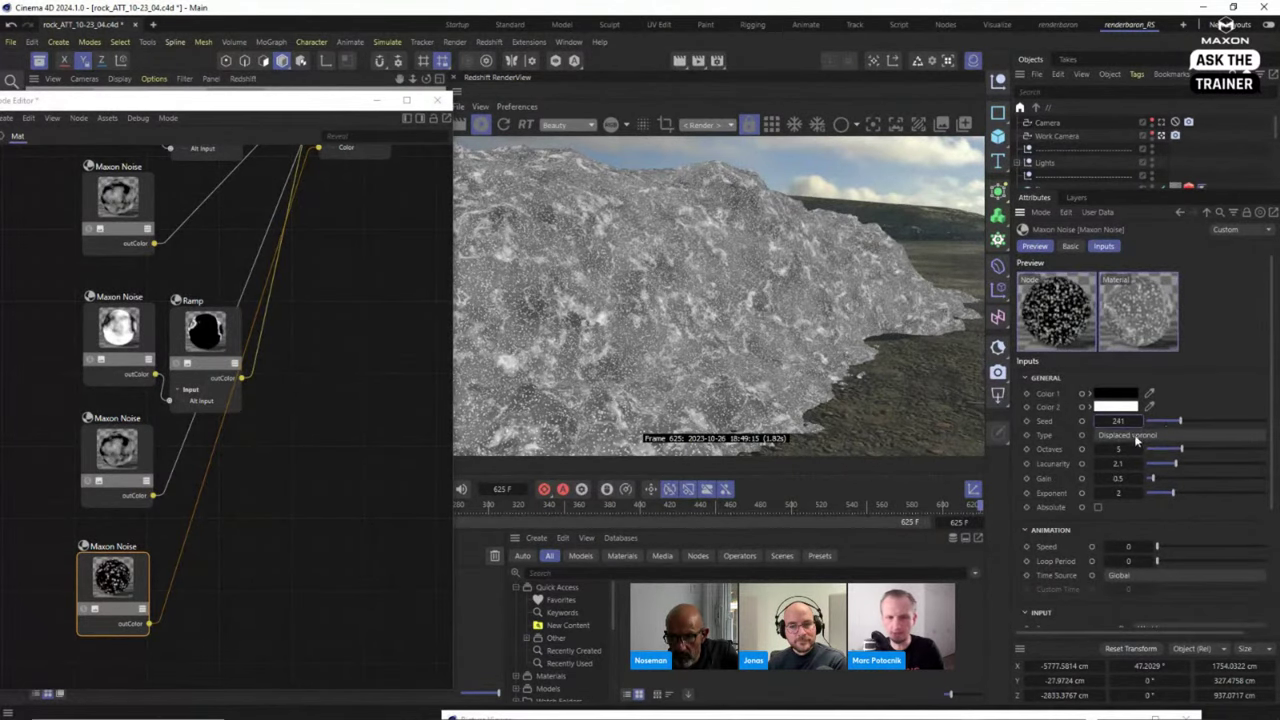
Lower the Layer 4 mask value of the Color Layer to about 0.334.
{"action": "scroll", "coordinate": [346, 305], "scroll_direction": "up", "scroll_amount": 2}
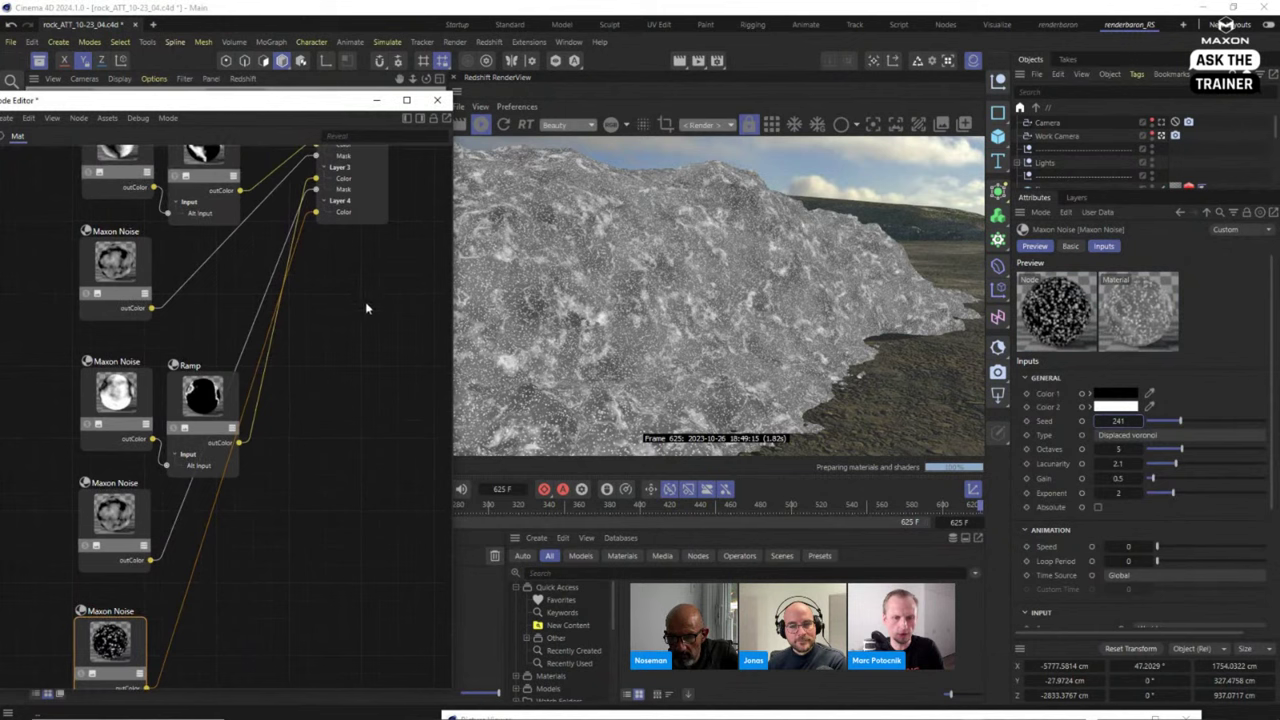
{"action": "left_click", "coordinate": [376, 213]}
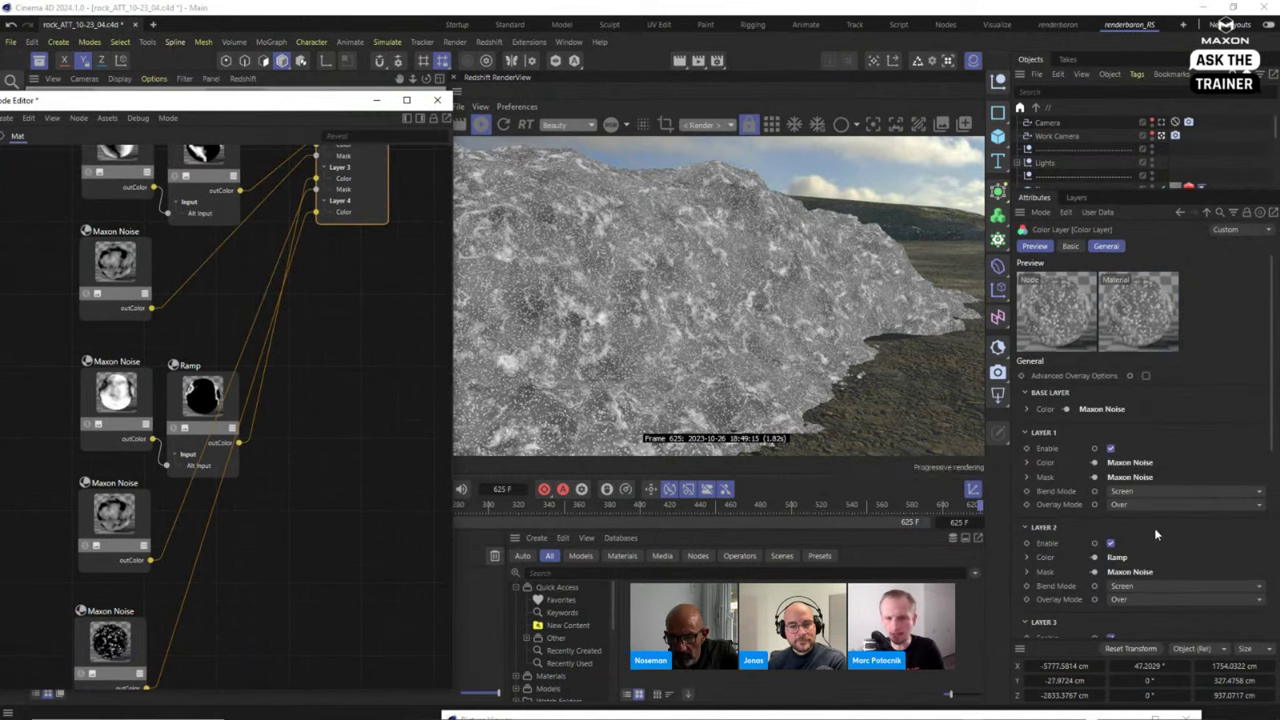
{"action": "scroll", "coordinate": [1270, 435], "scroll_direction": "down", "scroll_amount": 5}
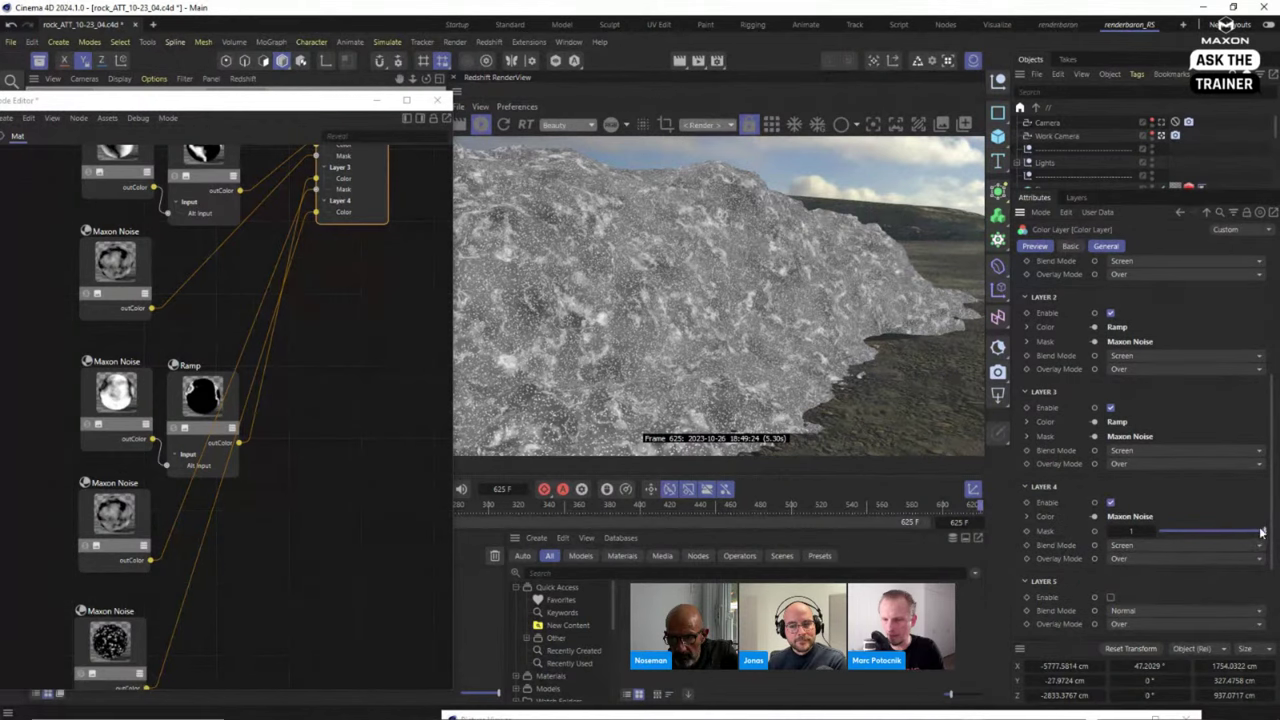
{"action": "left_click_drag", "start_coordinate": [1262, 533], "coordinate": [1257, 534]}
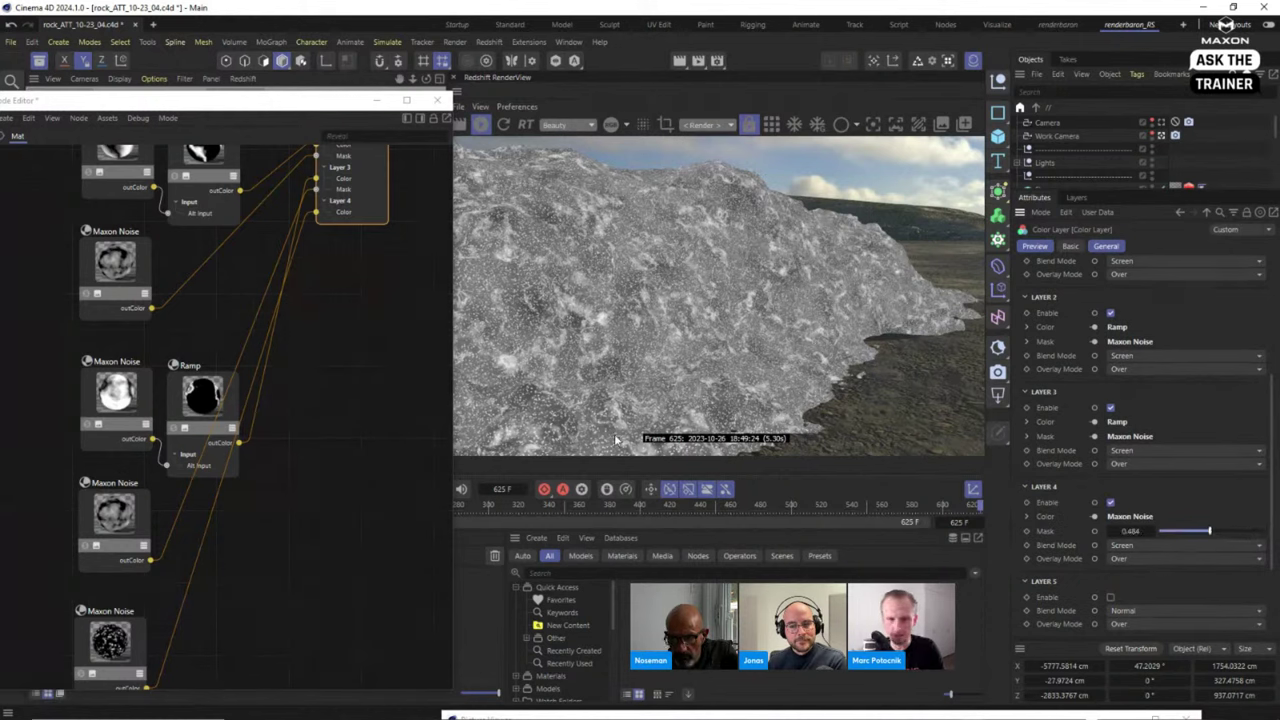
{"action": "left_click_drag", "start_coordinate": [1209, 531], "coordinate": [1193, 534]}
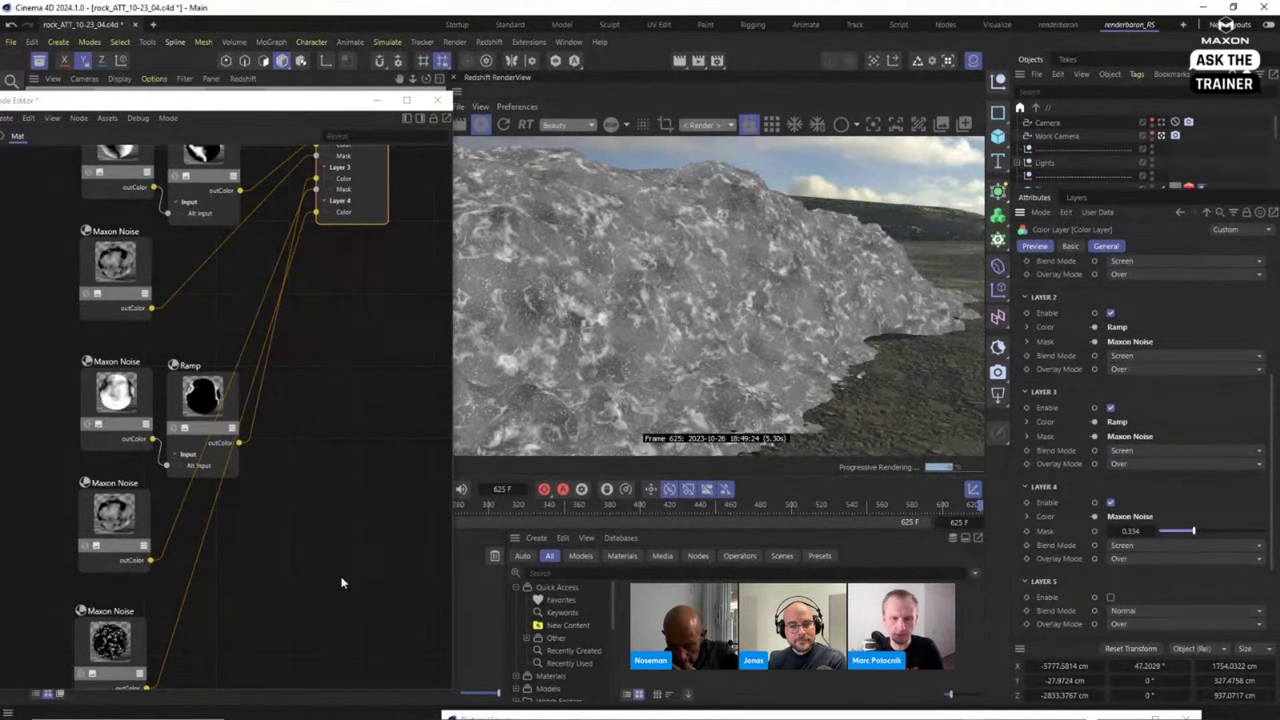
Examine the fine surface patterns in the rock reference photo in the Picture Viewer, moving its window aside when finished.
{"action": "left_click_drag", "start_coordinate": [126, 640], "coordinate": [122, 628]}
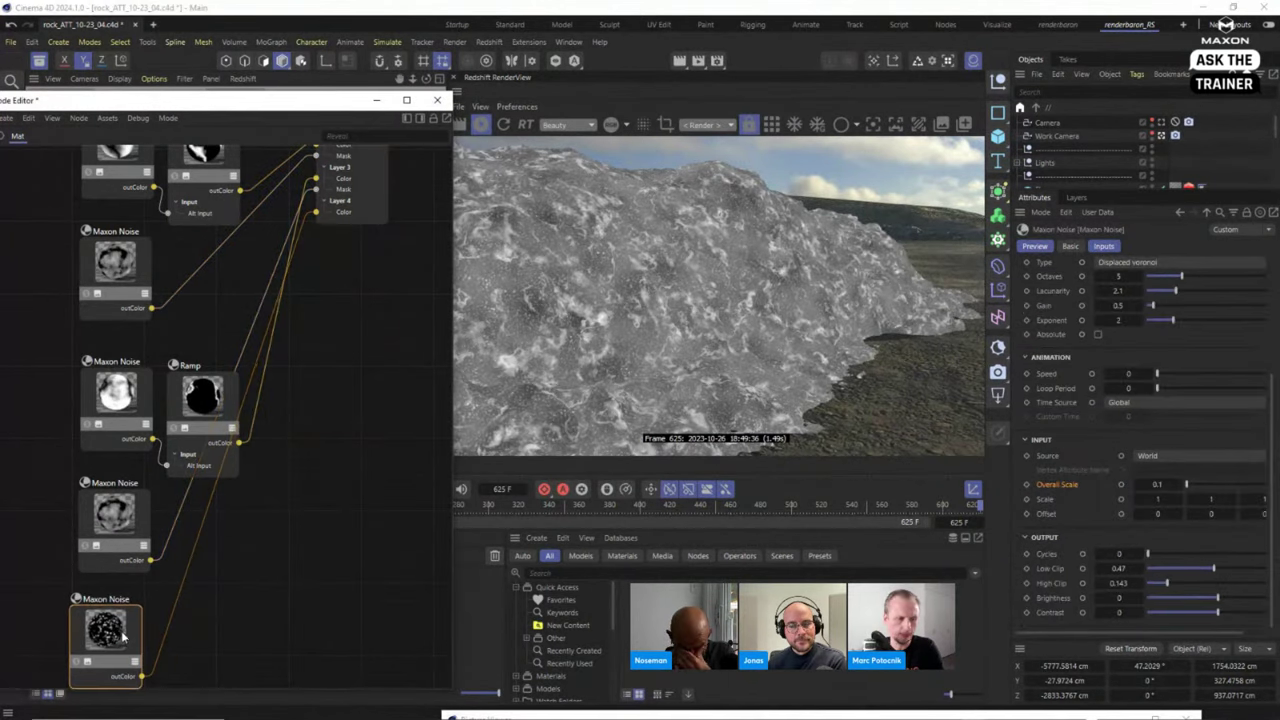
{"action": "scroll", "coordinate": [298, 455], "scroll_direction": "down", "scroll_amount": 1}
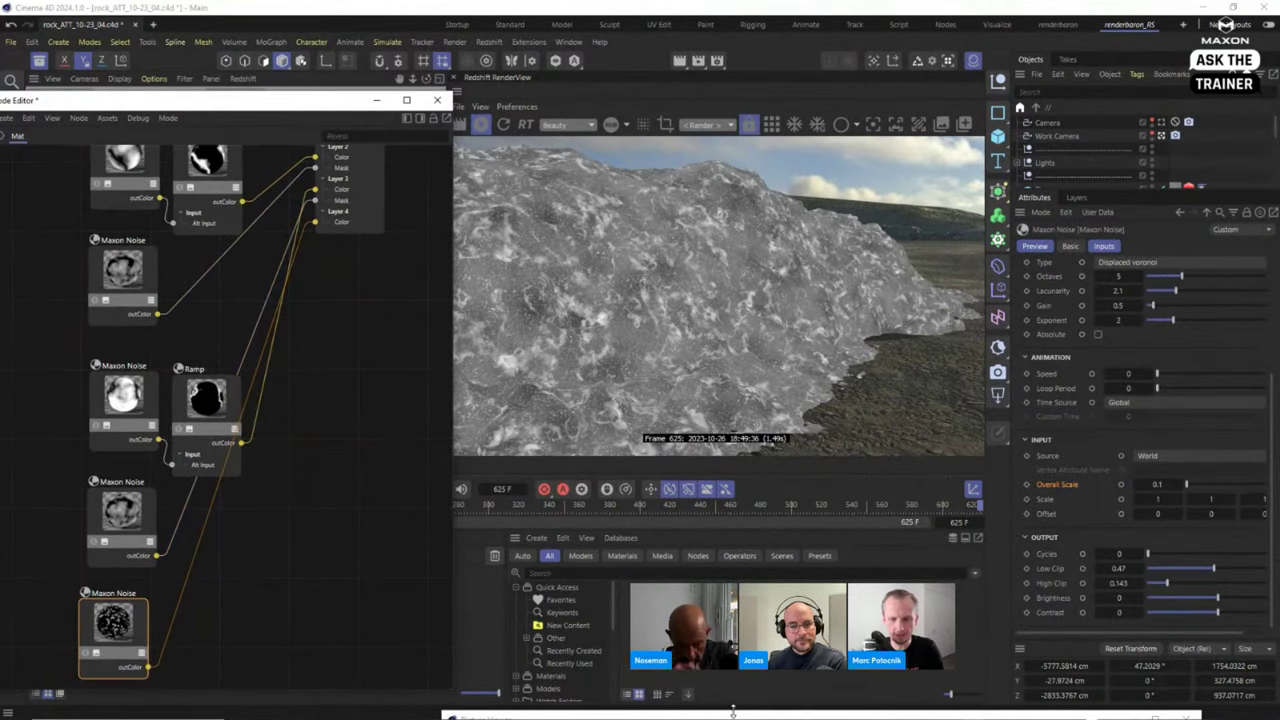
{"action": "left_click_drag", "start_coordinate": [737, 717], "coordinate": [1052, 89]}
{"action": "scroll", "coordinate": [1037, 328], "scroll_direction": "up", "scroll_amount": 2}
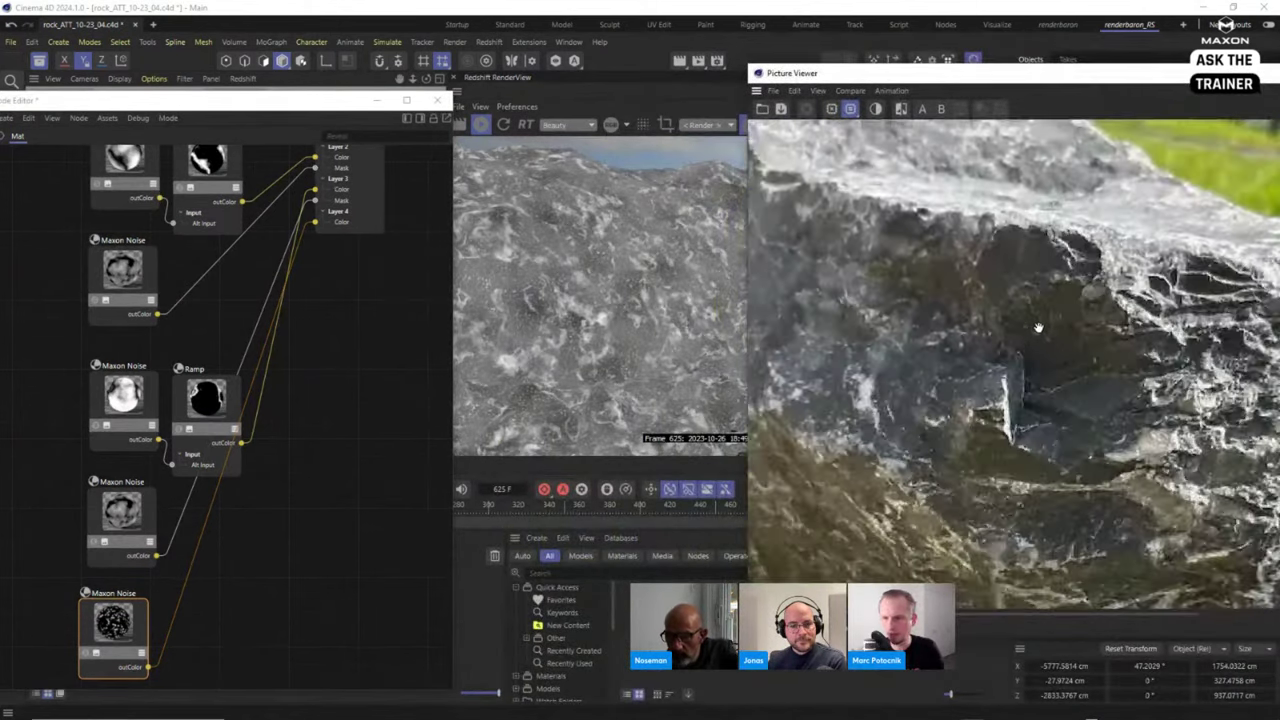
{"action": "scroll", "coordinate": [1014, 291], "scroll_direction": "up", "scroll_amount": 2}
{"action": "scroll", "coordinate": [1040, 300], "scroll_direction": "down", "scroll_amount": 4}
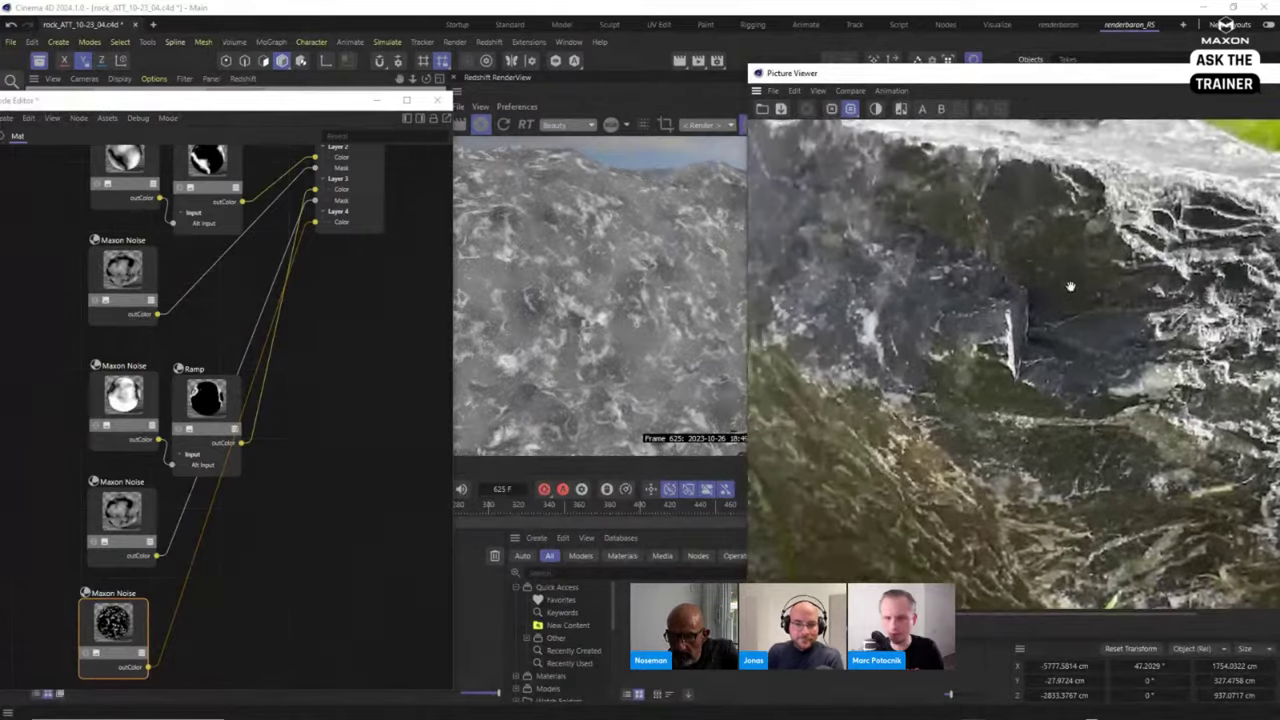
{"action": "left_click_drag", "start_coordinate": [1039, 315], "coordinate": [1046, 323]}
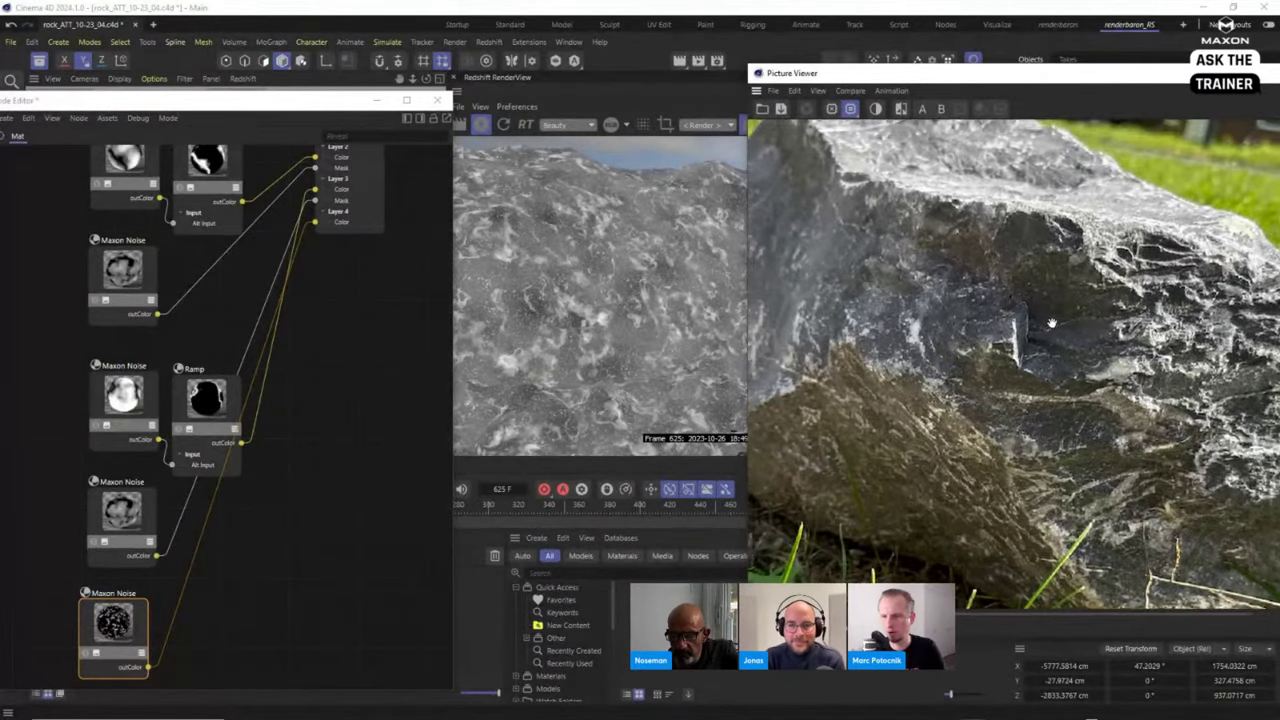
{"action": "left_click", "coordinate": [252, 619]}
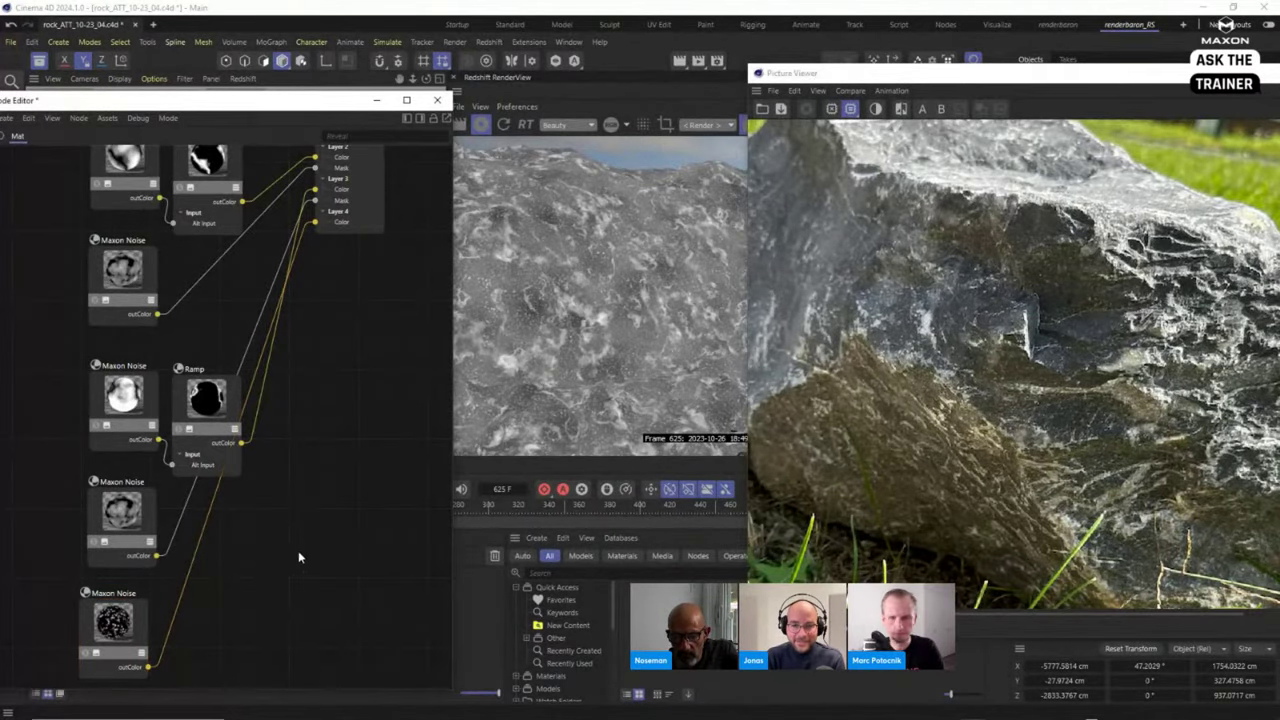
{"action": "scroll", "coordinate": [298, 557], "scroll_direction": "down", "scroll_amount": 3}
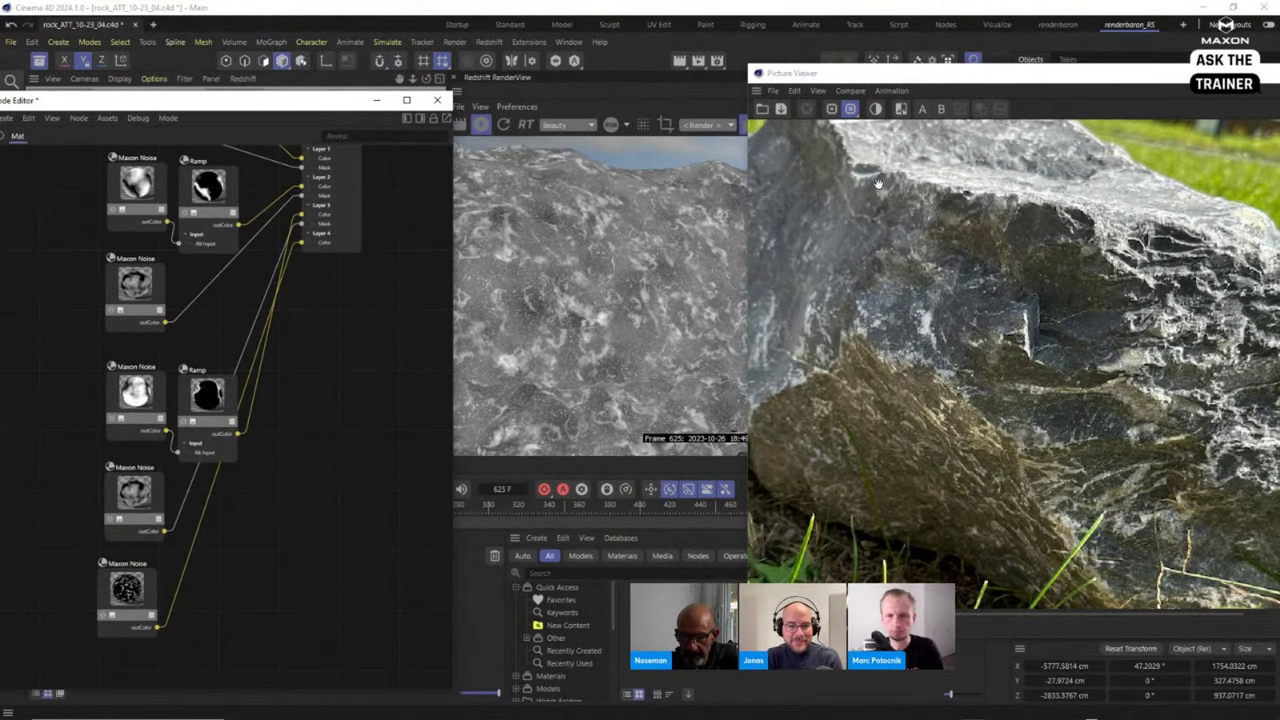
{"action": "left_click_drag", "start_coordinate": [920, 75], "coordinate": [780, 176]}
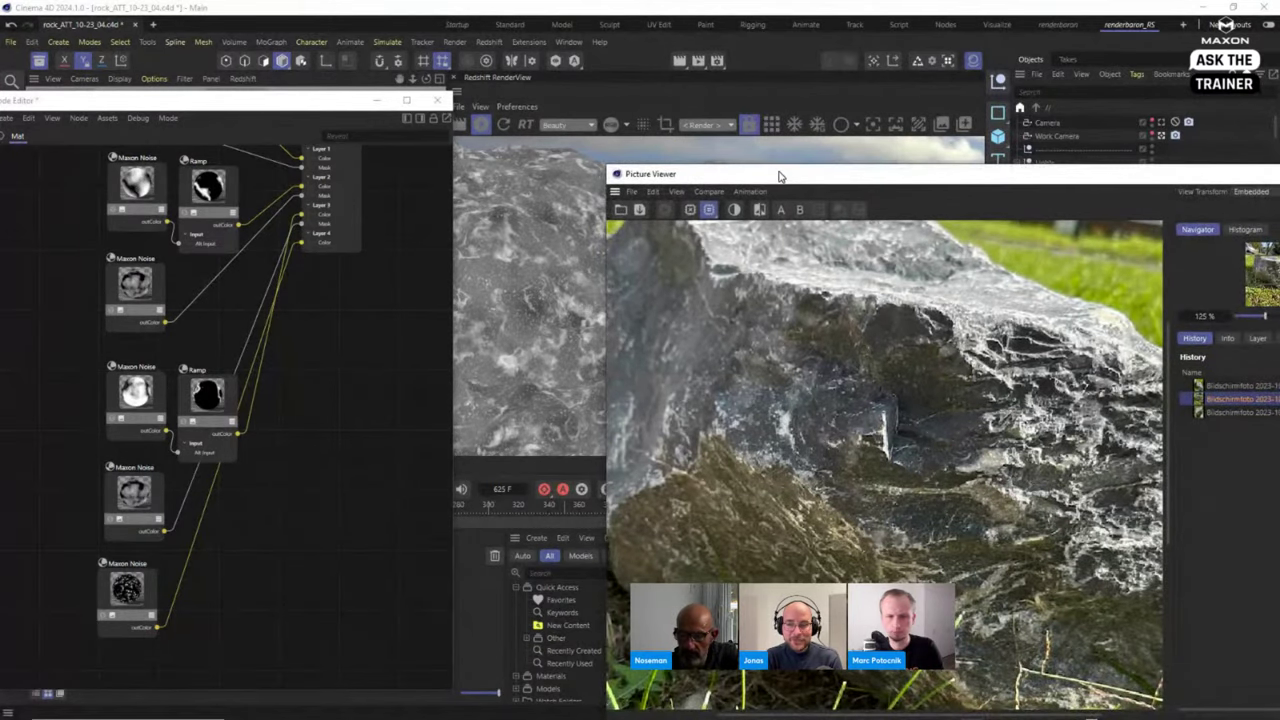
{"action": "left_click_drag", "start_coordinate": [780, 176], "coordinate": [629, 539]}
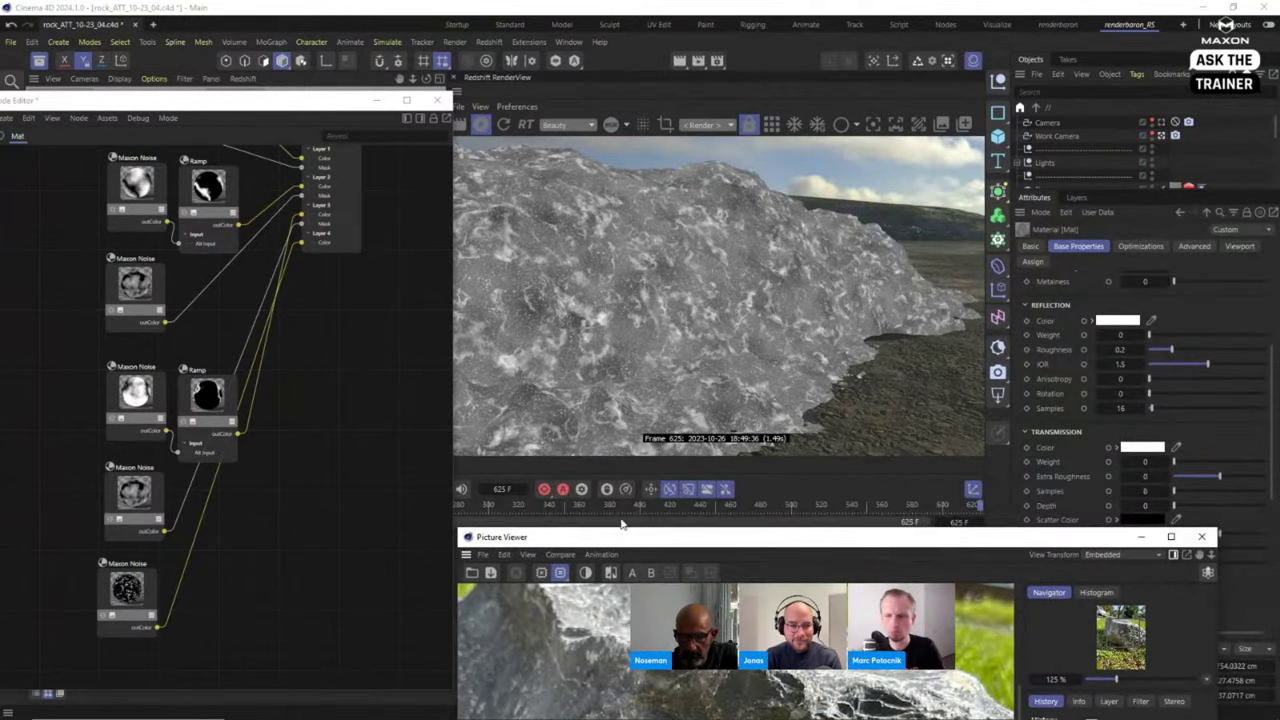
Compare the current rock photo with the first reference image in the Picture Viewer history, moving the viewer away when finished.
{"action": "scroll", "coordinate": [341, 441], "scroll_direction": "down", "scroll_amount": 2}
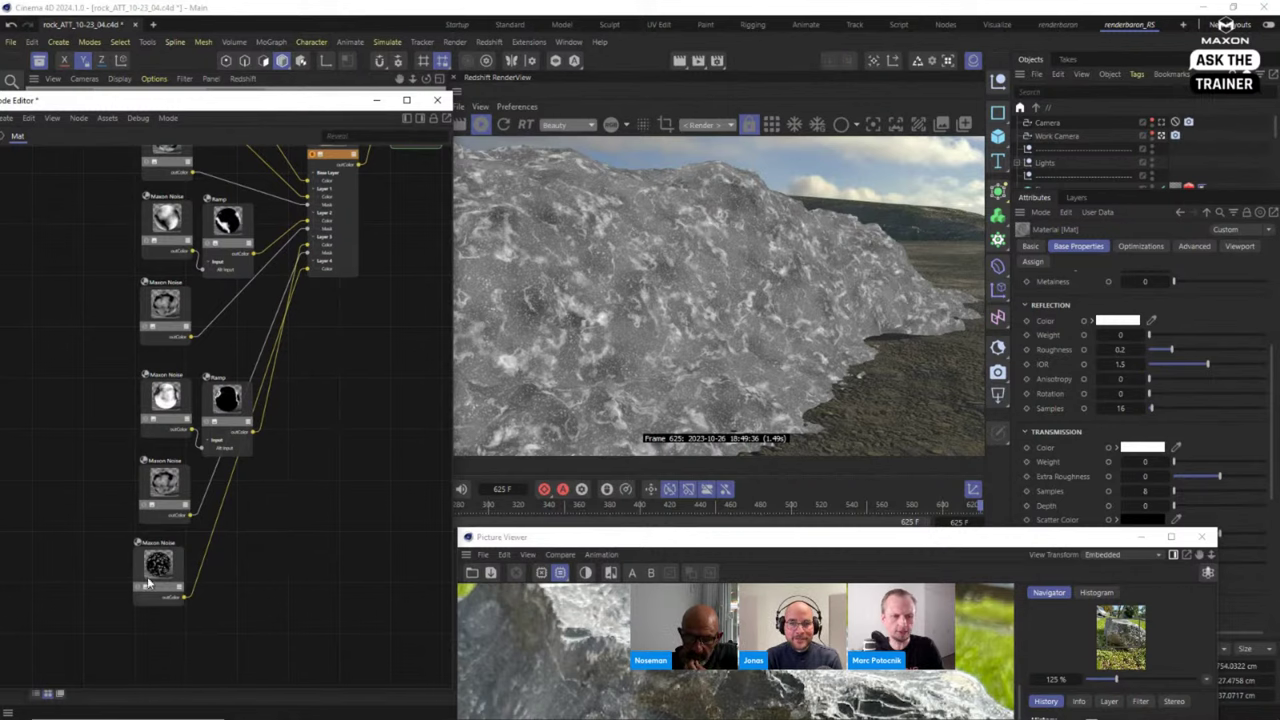
{"action": "left_click_drag", "start_coordinate": [148, 582], "coordinate": [171, 580]}
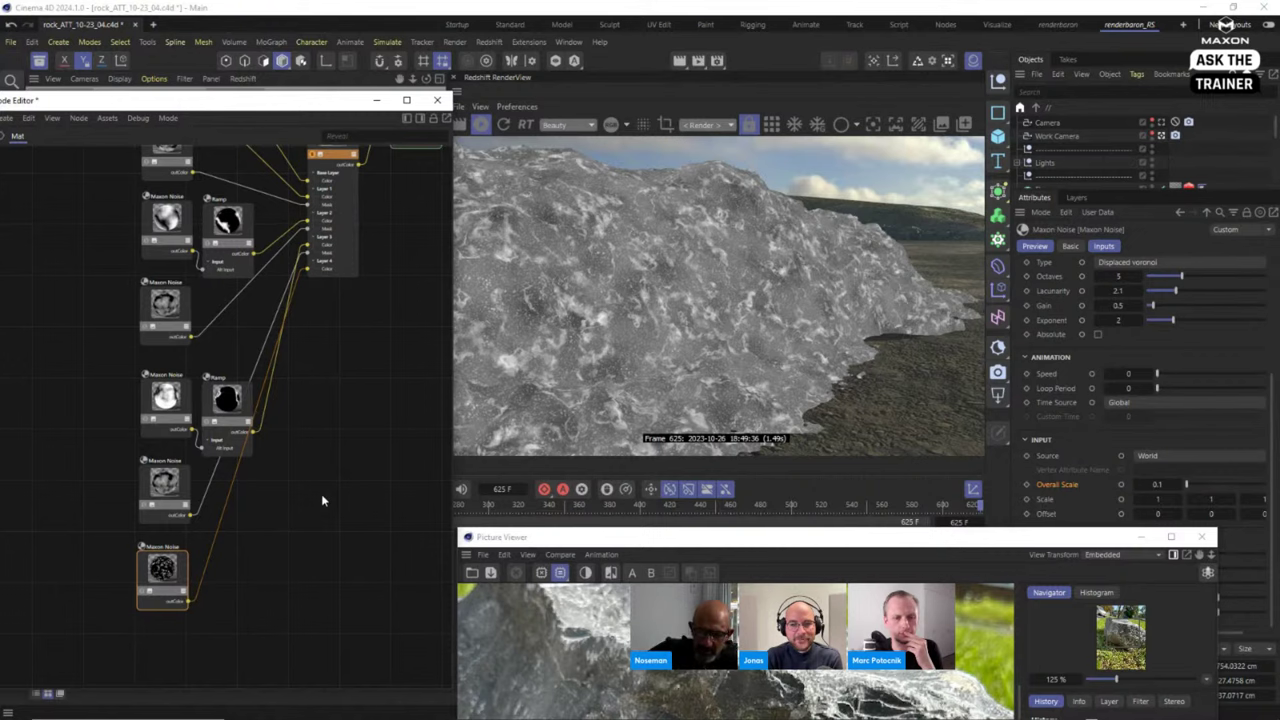
{"action": "left_click_drag", "start_coordinate": [743, 543], "coordinate": [754, 122]}
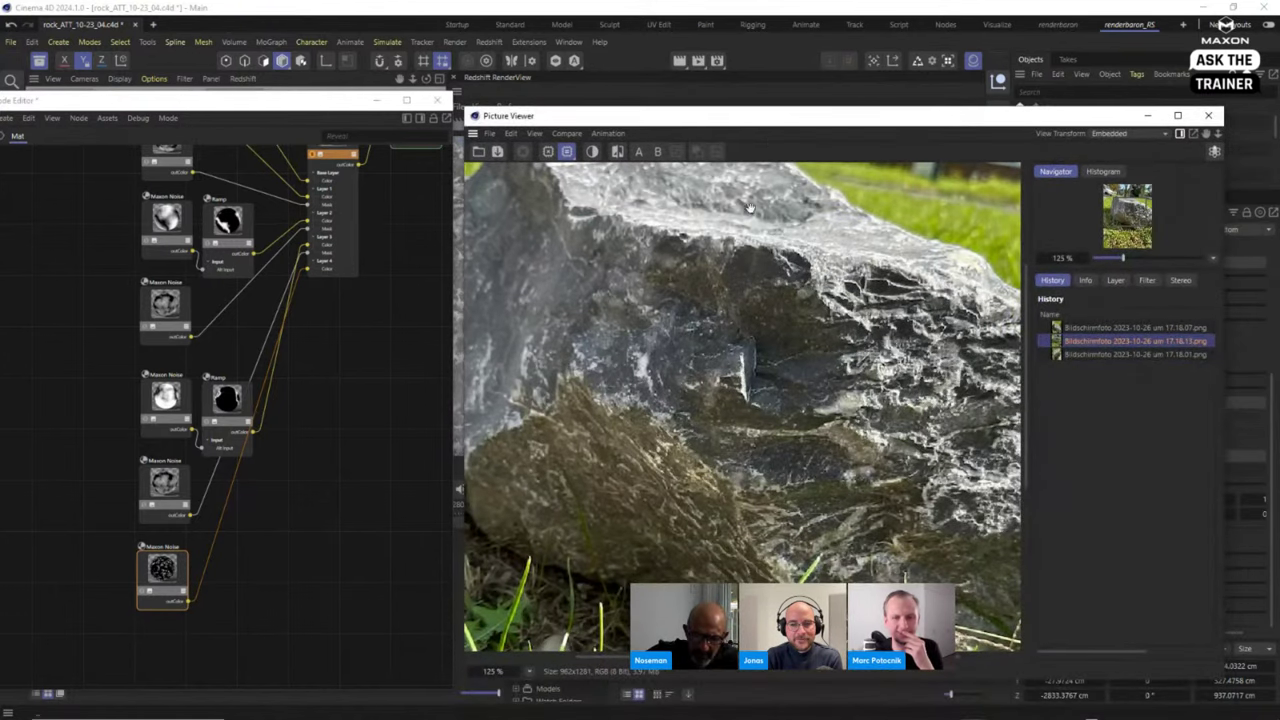
{"action": "left_click_drag", "start_coordinate": [744, 427], "coordinate": [789, 430]}
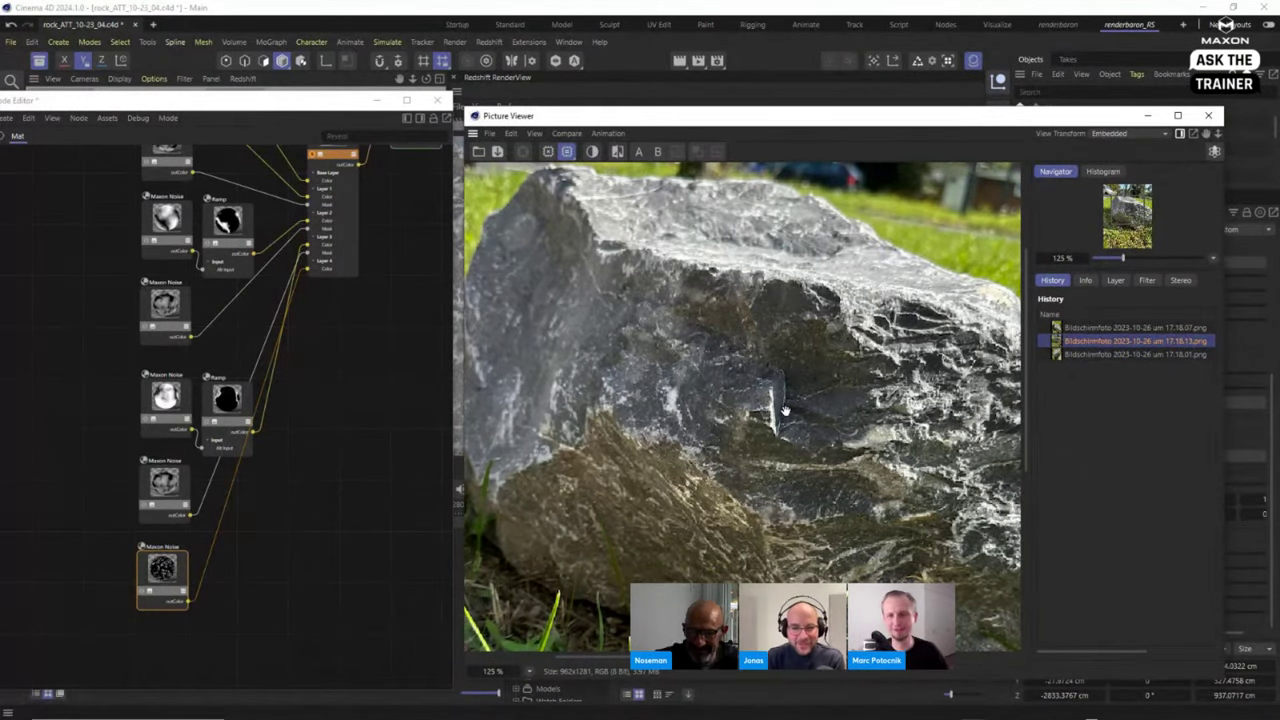
{"action": "left_click", "coordinate": [1108, 327]}
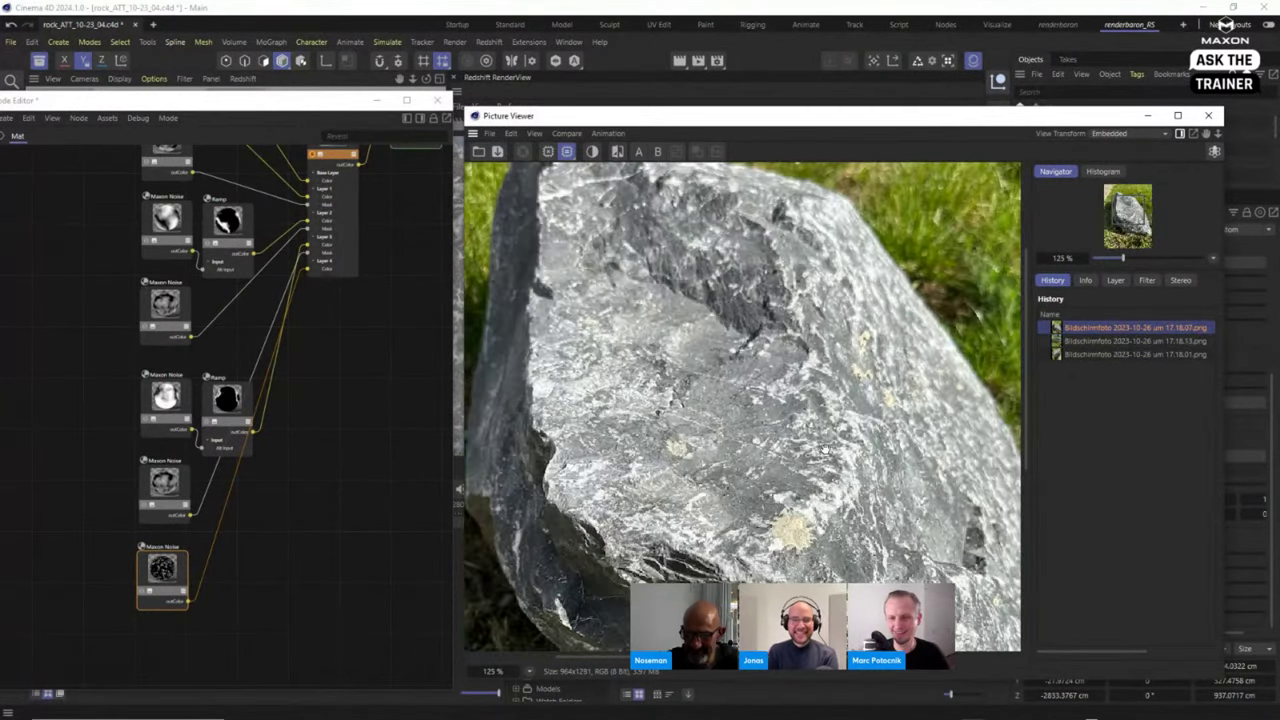
{"action": "scroll", "coordinate": [818, 398], "scroll_direction": "down", "scroll_amount": 3}
{"action": "scroll", "coordinate": [818, 398], "scroll_direction": "up", "scroll_amount": 2}
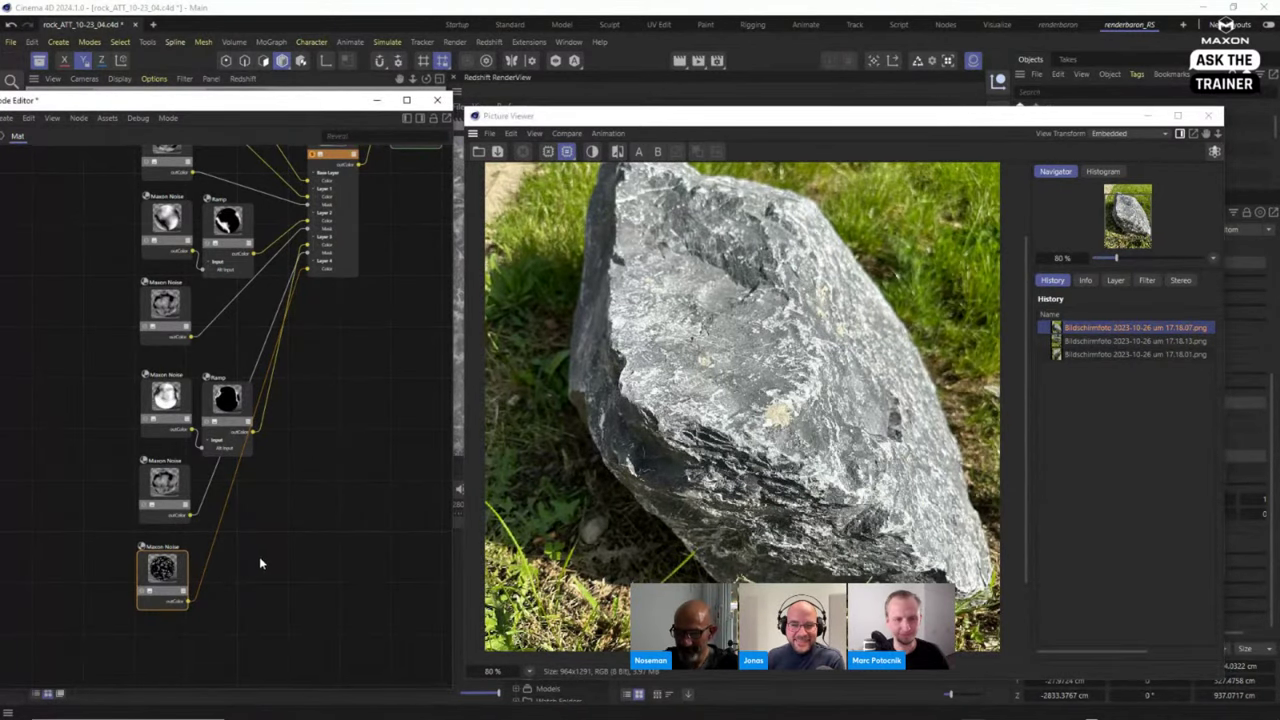
{"action": "left_click_drag", "start_coordinate": [662, 120], "coordinate": [676, 150]}
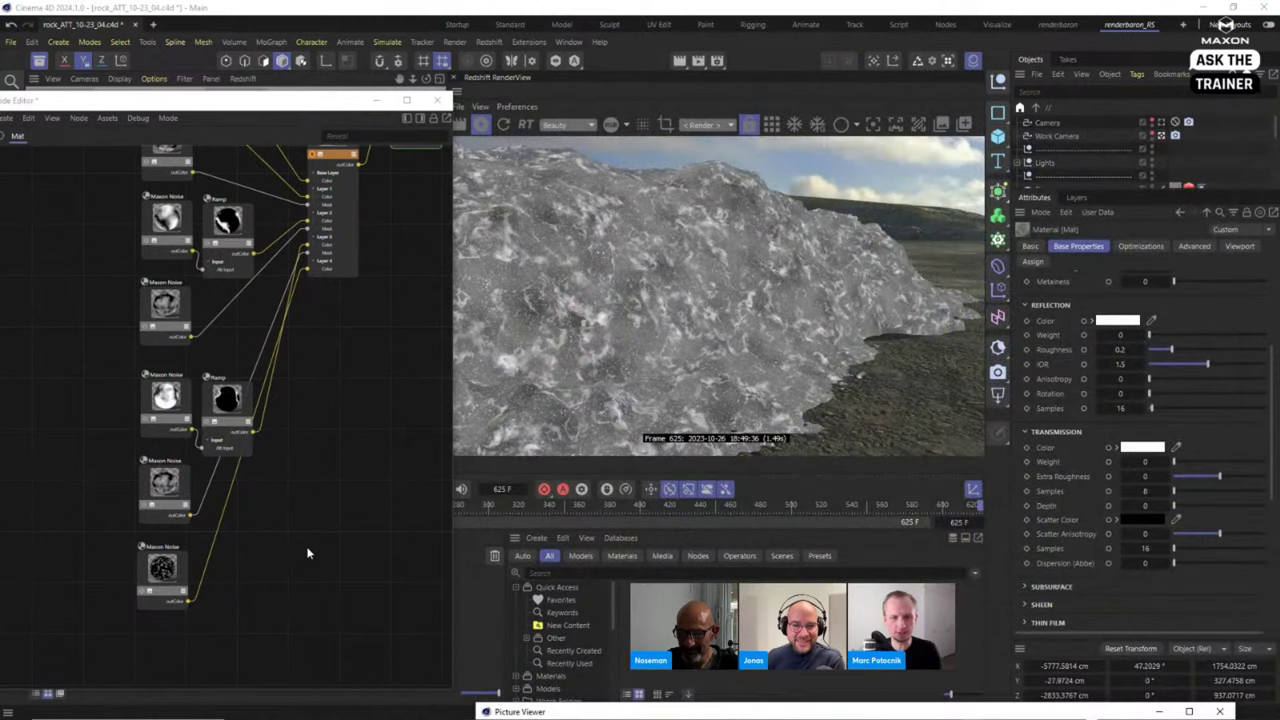
Try to use the Turbulence Maxon Noise that masks Layer 3 as the Color Layer's Layer 4 mask too.
{"action": "left_click", "coordinate": [194, 607]}
{"action": "scroll", "coordinate": [194, 607], "scroll_direction": "up", "scroll_amount": 2}
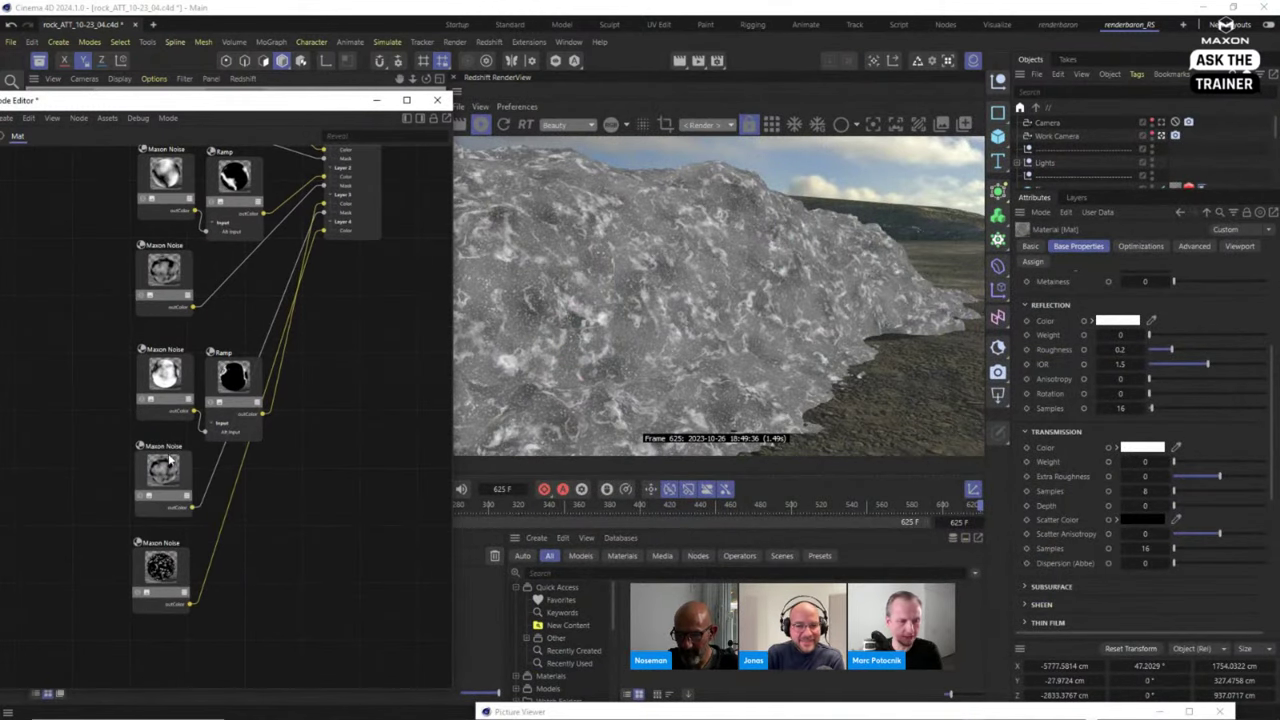
{"action": "scroll", "coordinate": [280, 500], "scroll_direction": "down", "scroll_amount": 3}
{"action": "left_click_drag", "start_coordinate": [165, 500], "coordinate": [342, 293]}
{"action": "mouse_move", "coordinate": [395, 316]}
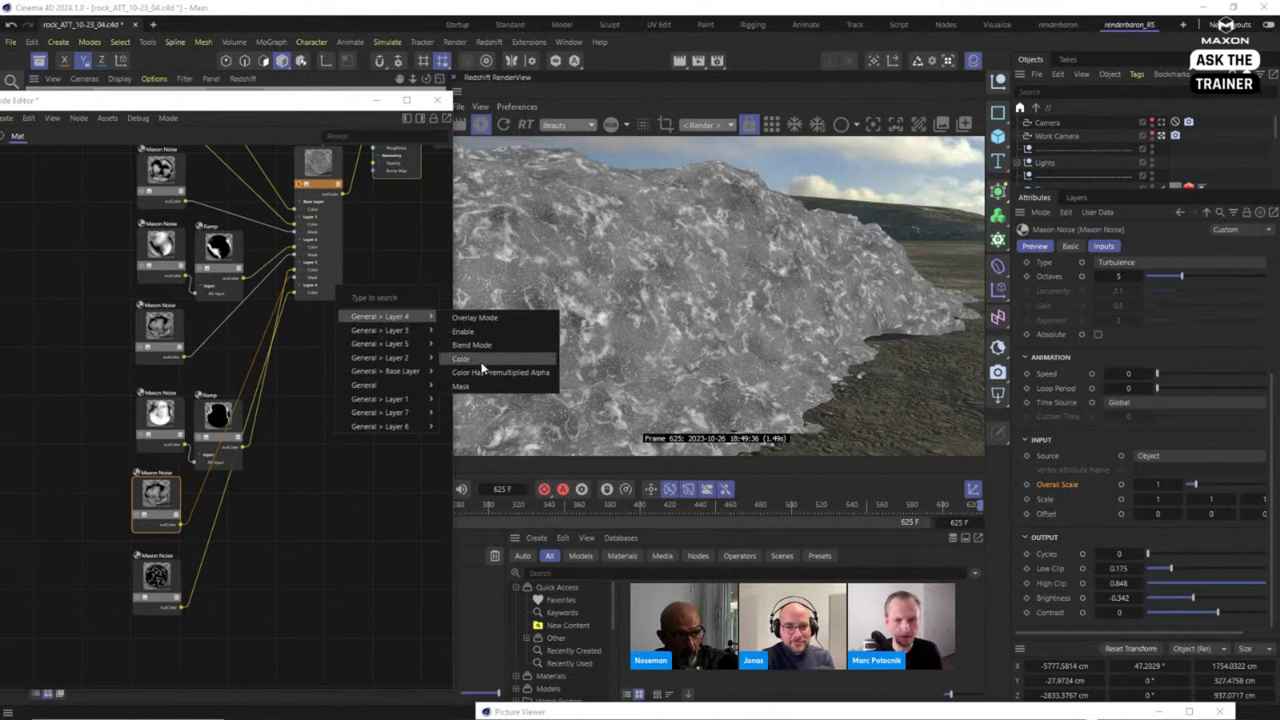
{"action": "left_click", "coordinate": [477, 388]}
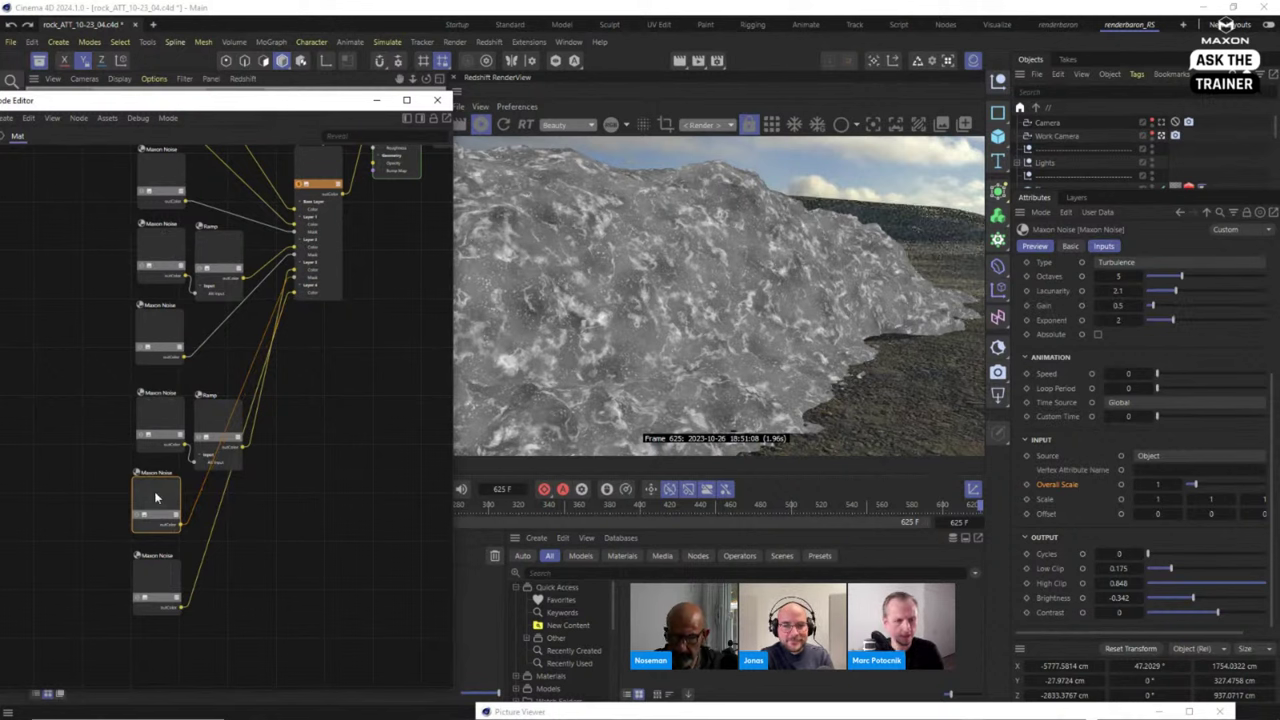
Mask the Color Layer's Layer 4 with a copy of the Turbulence Maxon Noise set to Low Clip 0.082 and Brightness -0.228.
{"action": "left_click_drag", "start_coordinate": [155, 500], "coordinate": [155, 655], "text": "ctrl"}
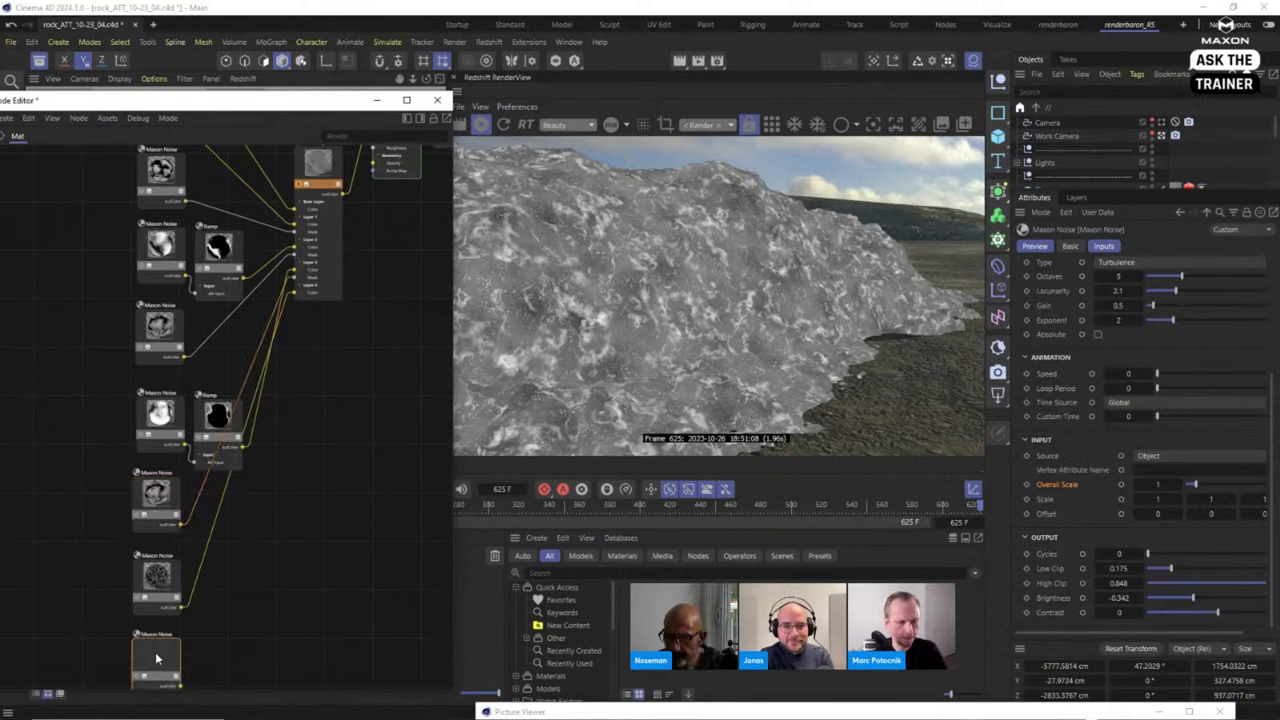
{"action": "left_click_drag", "start_coordinate": [1169, 574], "coordinate": [1205, 600]}
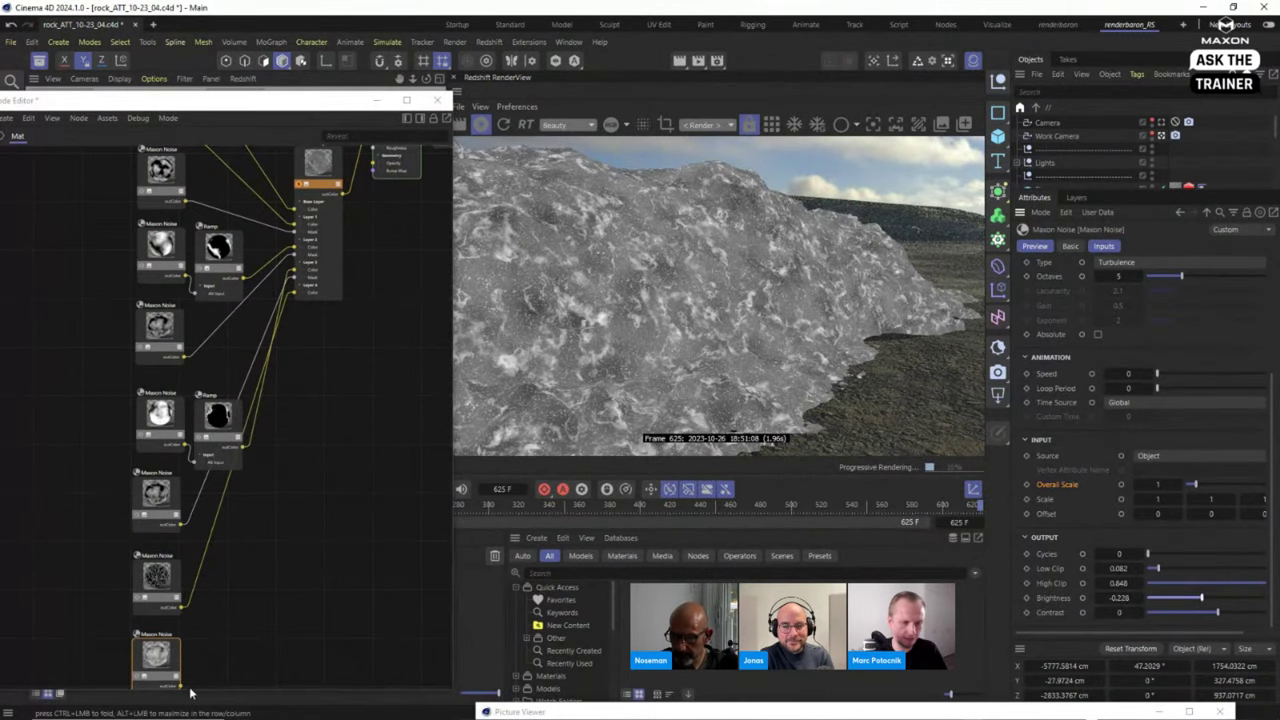
{"action": "left_click_drag", "start_coordinate": [182, 684], "coordinate": [340, 290]}
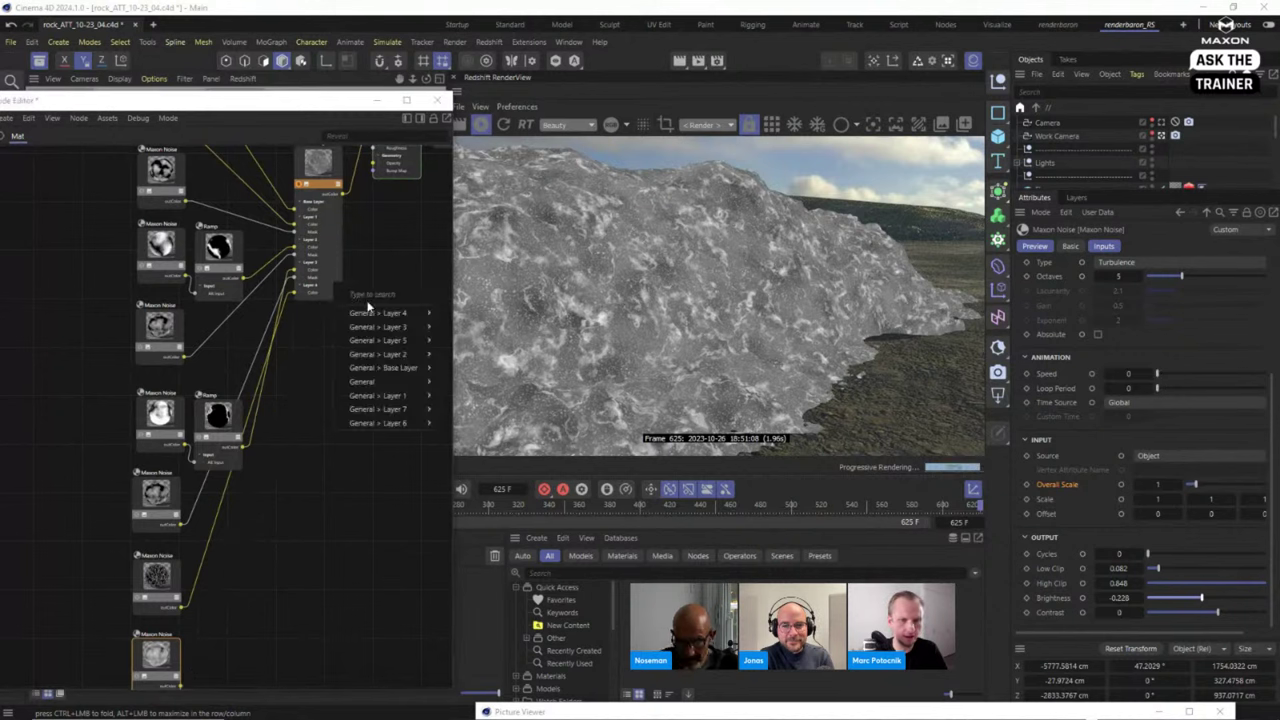
{"action": "mouse_move", "coordinate": [420, 317]}
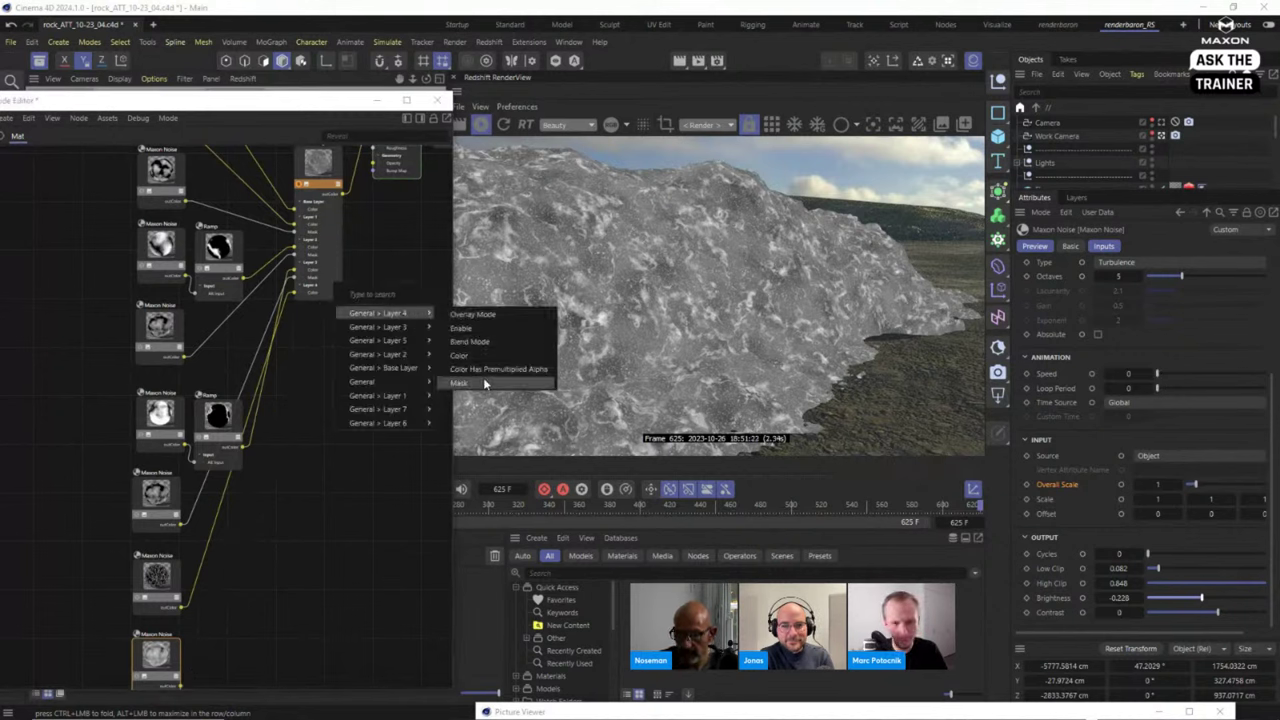
{"action": "left_click", "coordinate": [460, 382]}
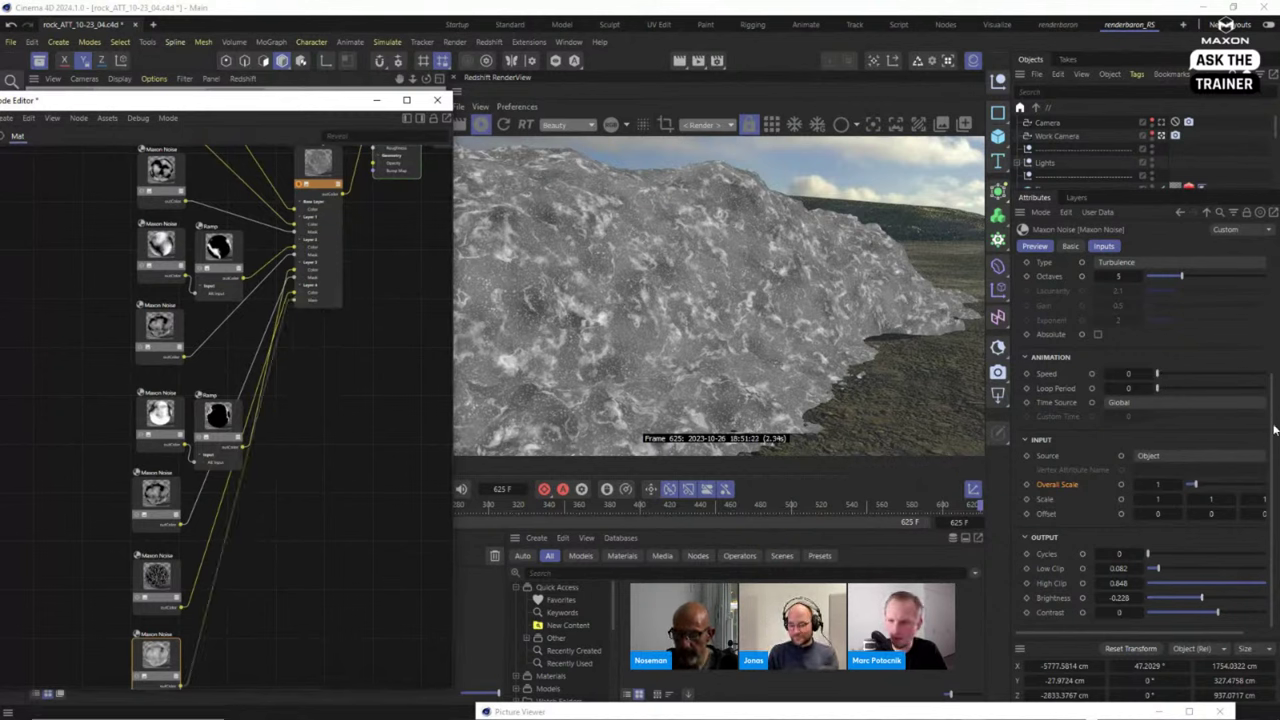
Set the seed of the Maxon Noise masking Layer 4 to 162 and save the scene file.
{"action": "left_click", "coordinate": [140, 648]}
{"action": "left_click_drag", "start_coordinate": [1097, 428], "coordinate": [1130, 428]}
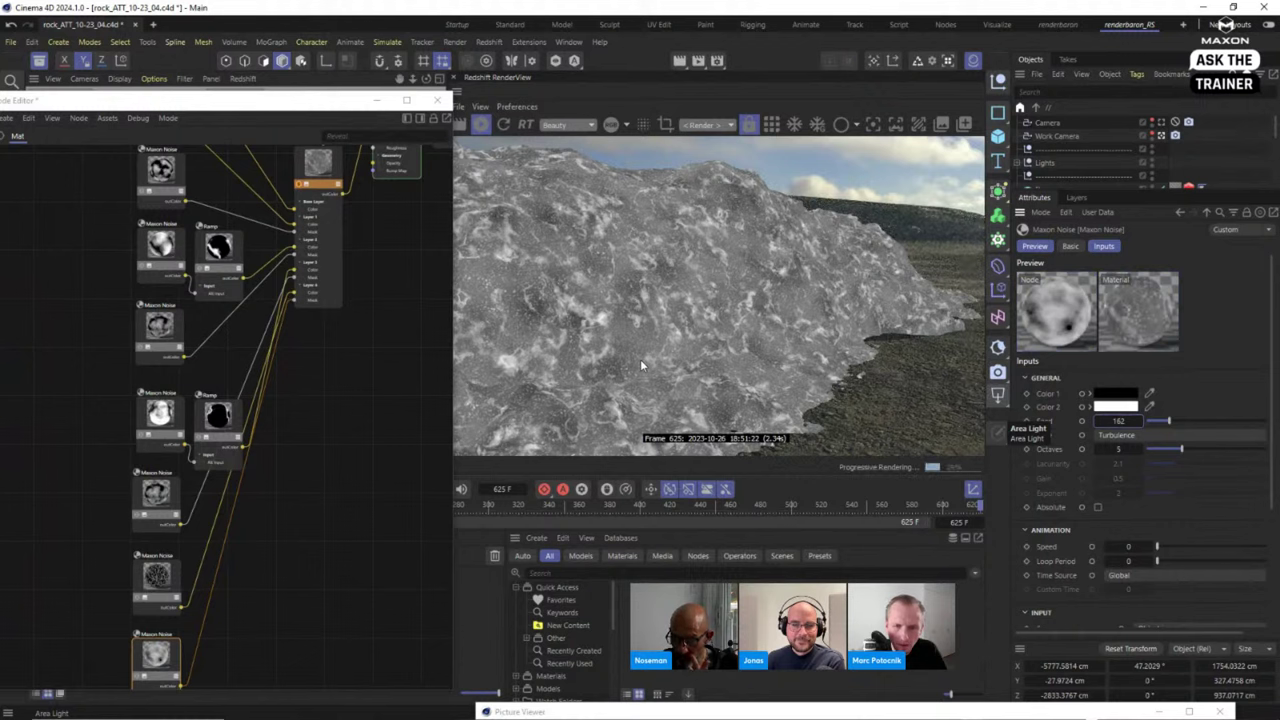
{"action": "left_click_drag", "start_coordinate": [248, 117], "coordinate": [264, 128]}
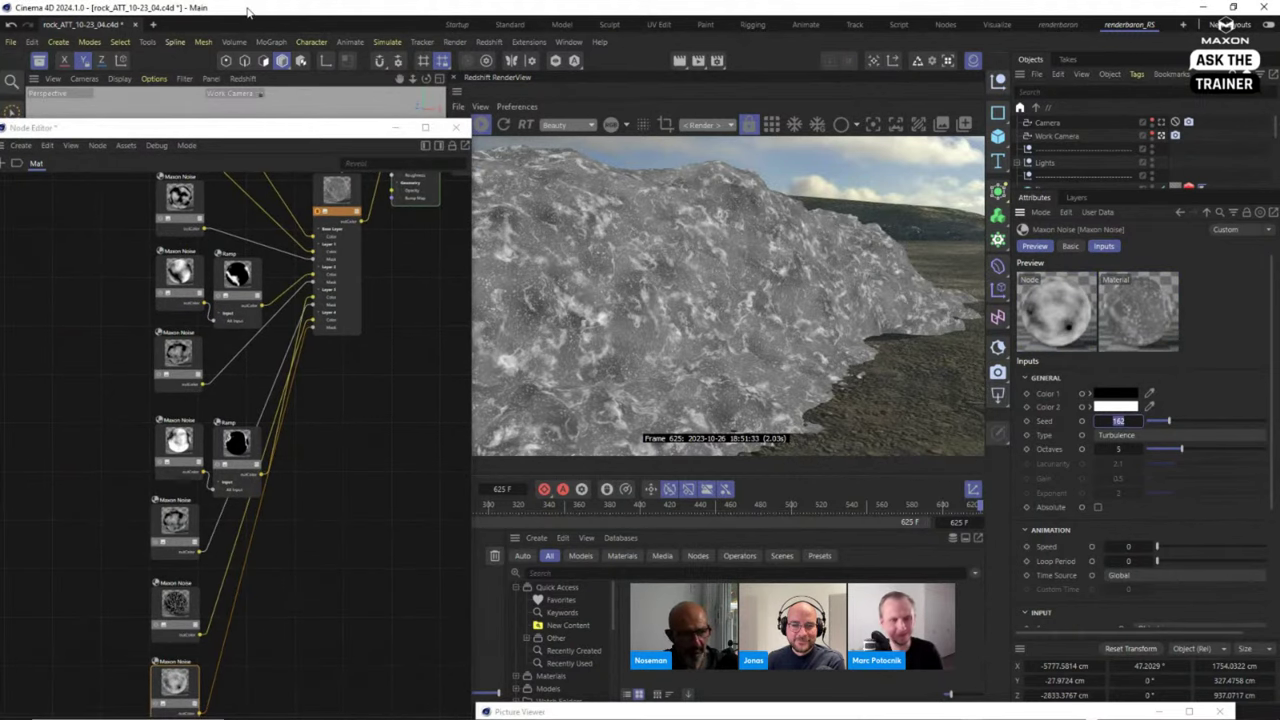
{"action": "left_click", "coordinate": [248, 10]}
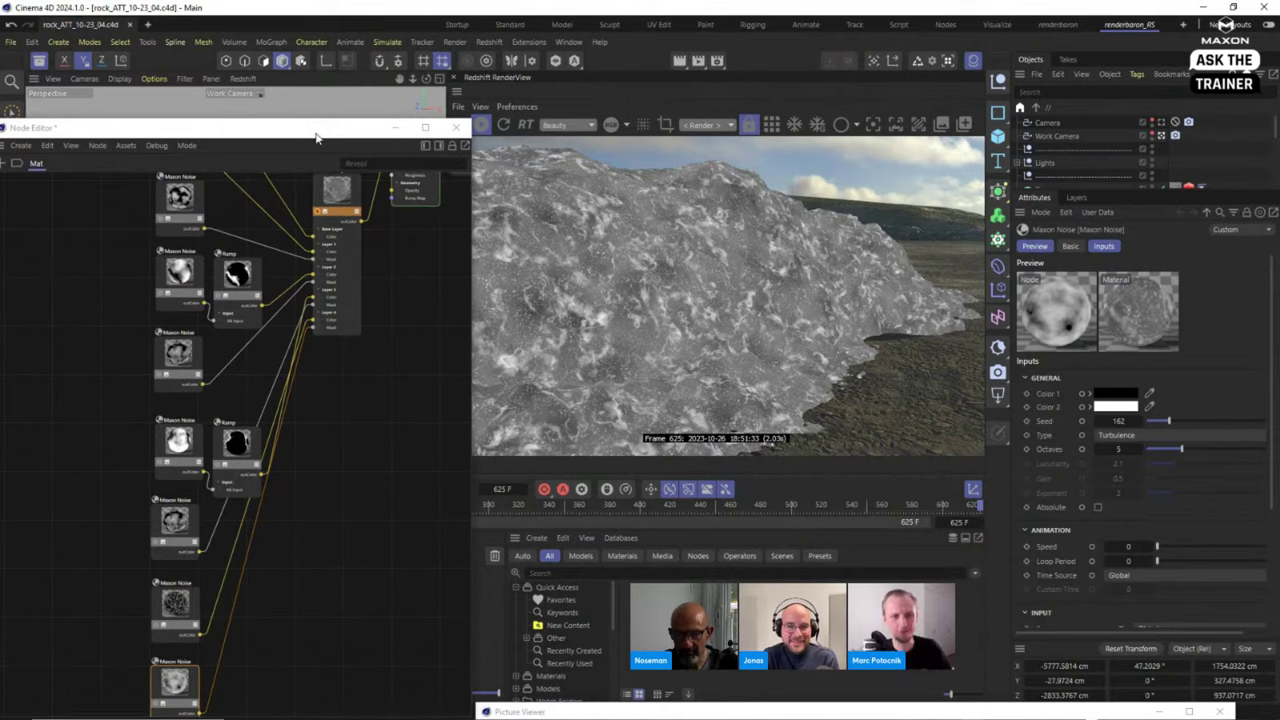
Move the RS Standard and Output nodes farther from the Color Layer to make room in the node graph.
{"action": "left_click_drag", "start_coordinate": [317, 134], "coordinate": [329, 74]}
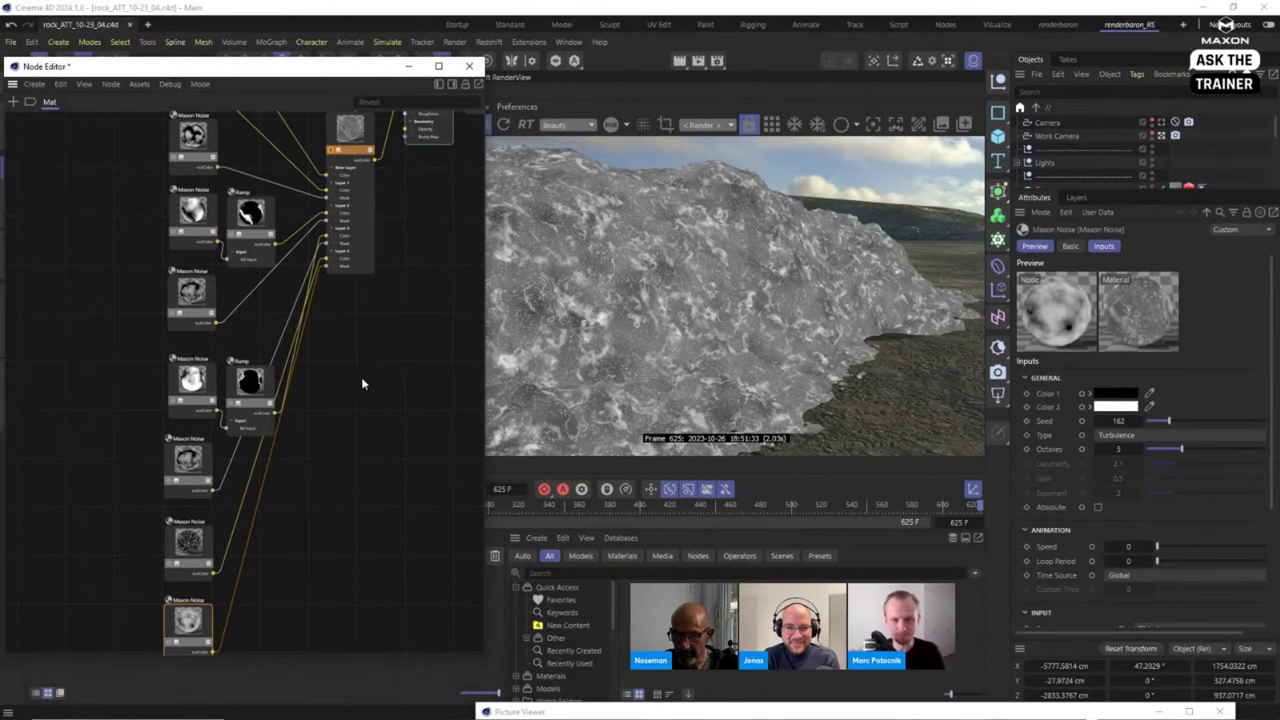
{"action": "key", "text": "h"}
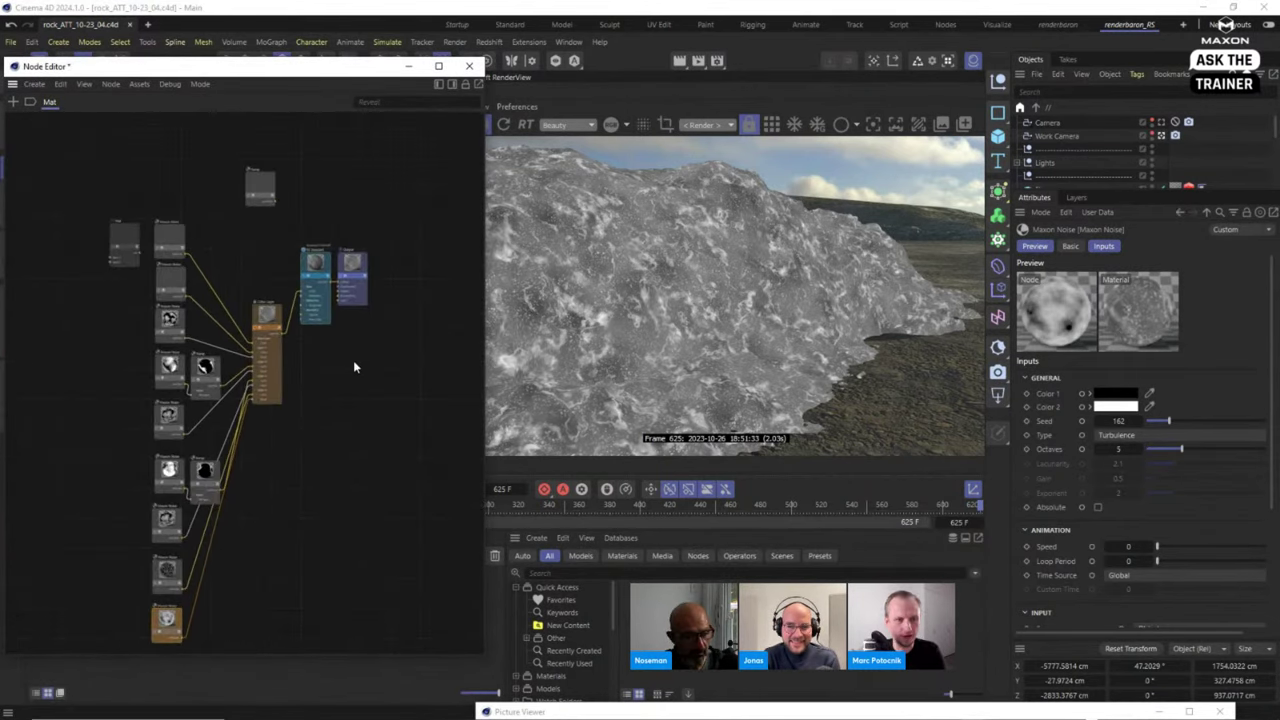
{"action": "left_click", "coordinate": [390, 300]}
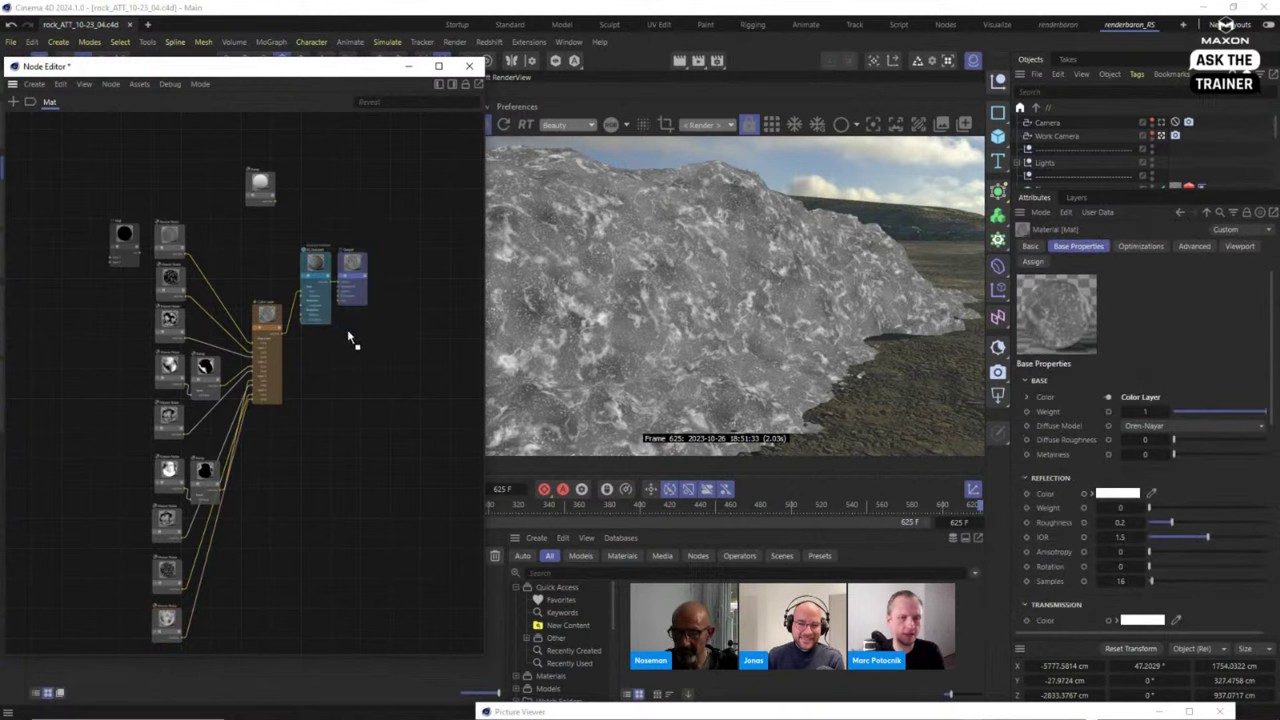
{"action": "left_click_drag", "start_coordinate": [426, 248], "coordinate": [300, 356]}
{"action": "left_click_drag", "start_coordinate": [318, 290], "coordinate": [351, 340]}
{"action": "scroll", "coordinate": [287, 312], "scroll_direction": "up", "scroll_amount": 2}
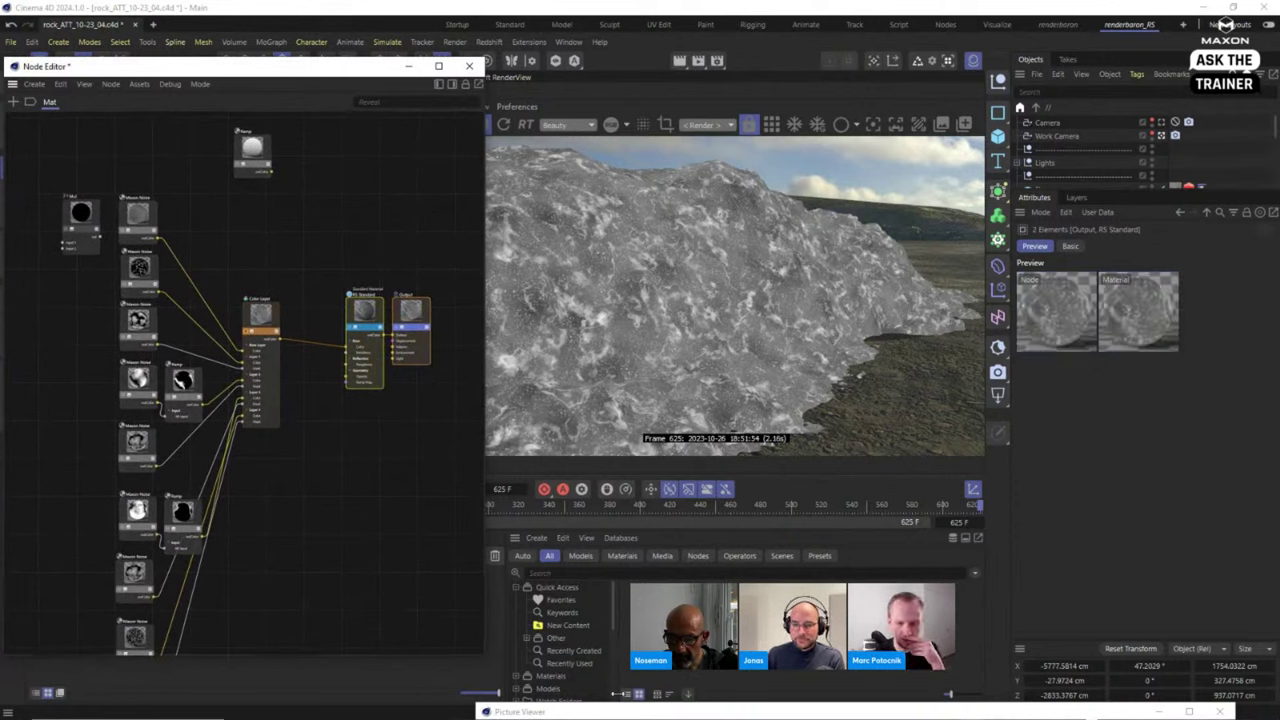
Examine the second rock reference photo in the Picture Viewer history, moving the viewer aside when finished.
{"action": "left_click", "coordinate": [632, 711]}
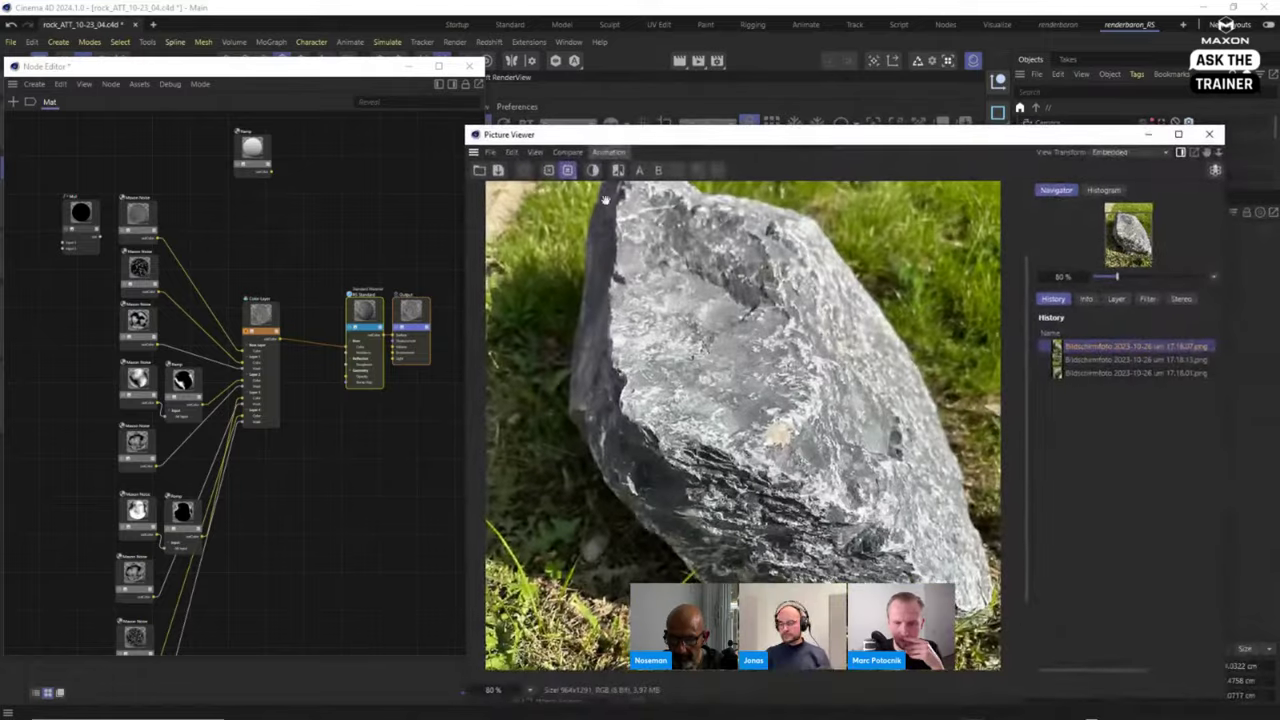
{"action": "left_click", "coordinate": [1082, 360]}
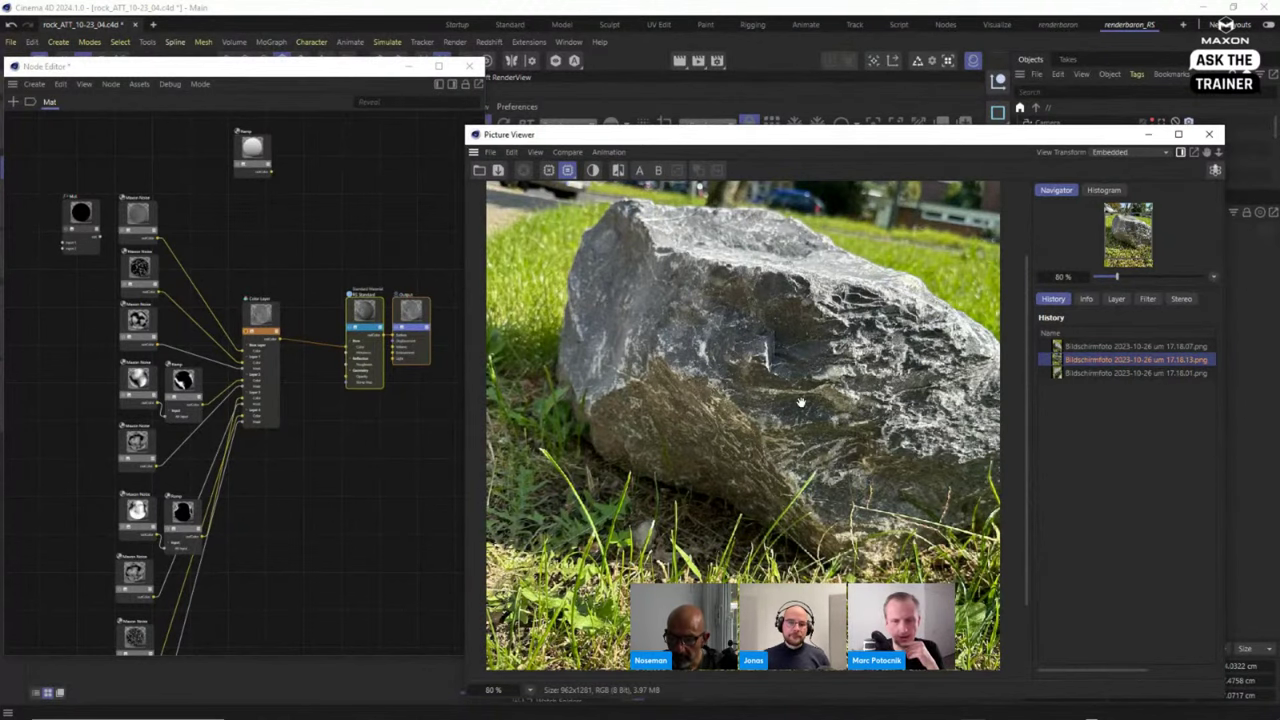
{"action": "left_click", "coordinate": [300, 498]}
{"action": "scroll", "coordinate": [281, 506], "scroll_direction": "down", "scroll_amount": 1}
{"action": "scroll", "coordinate": [315, 506], "scroll_direction": "down", "scroll_amount": 3}
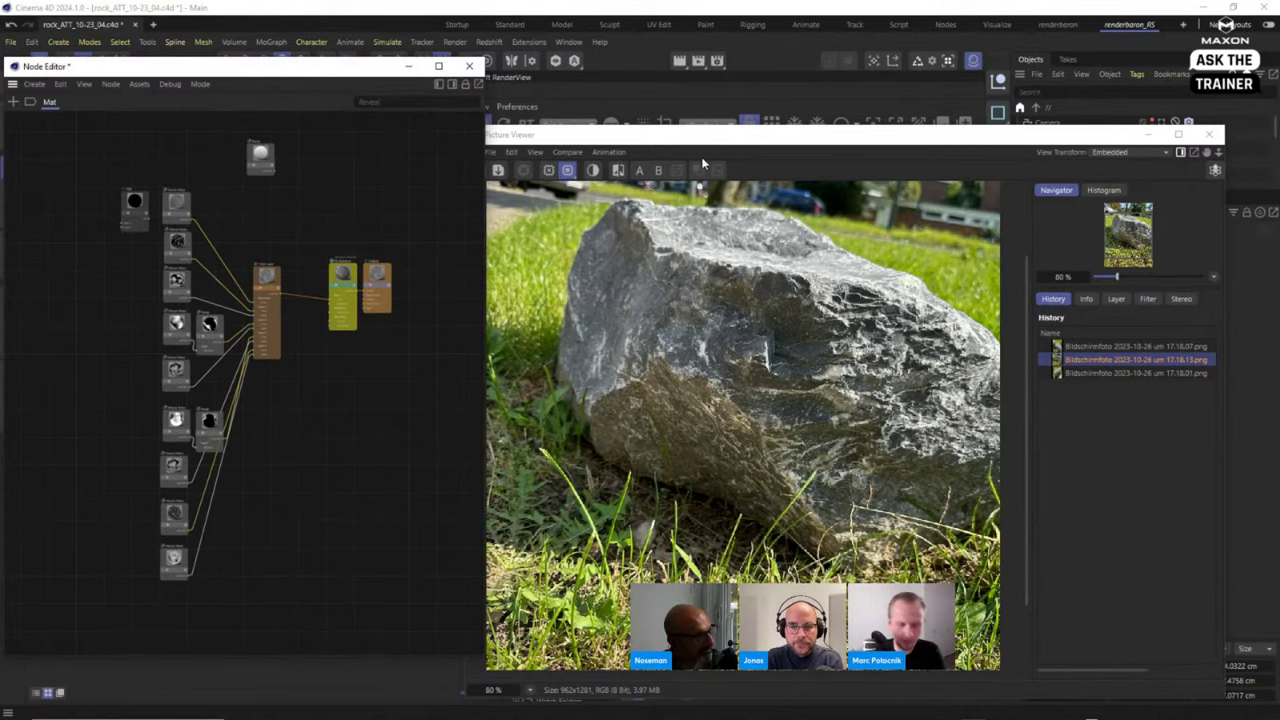
{"action": "left_click_drag", "start_coordinate": [712, 151], "coordinate": [827, 719]}
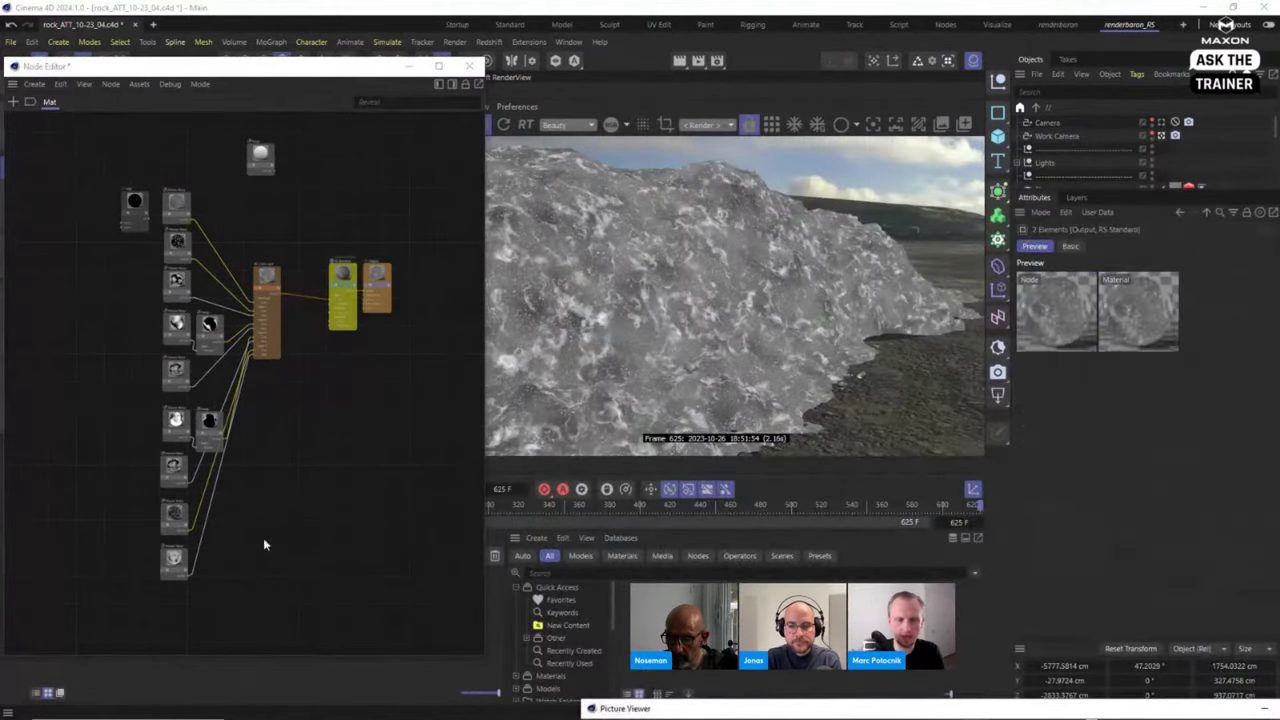
Search the node assets for "curvature" and add a Curvature node to an empty area of the material graph.
{"action": "left_click", "coordinate": [248, 527]}
{"action": "double_click", "coordinate": [248, 527]}
{"action": "type", "text": "t"}
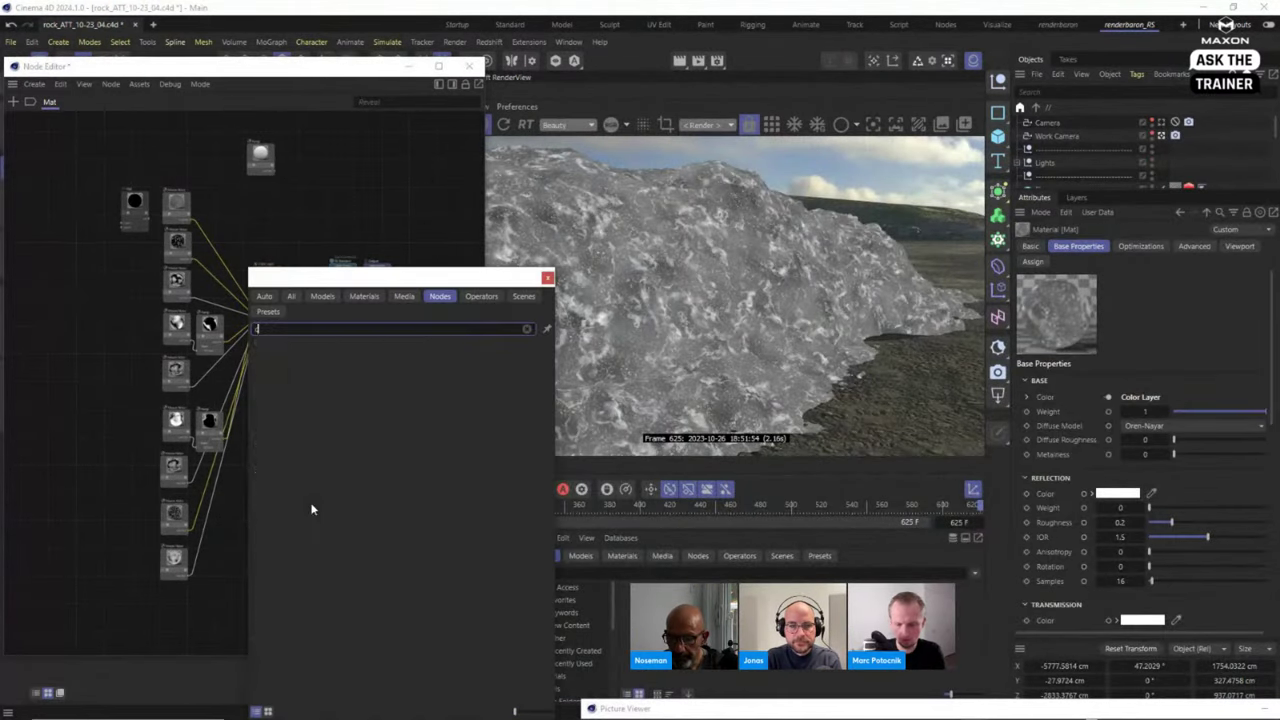
{"action": "type", "text": "urvature"}
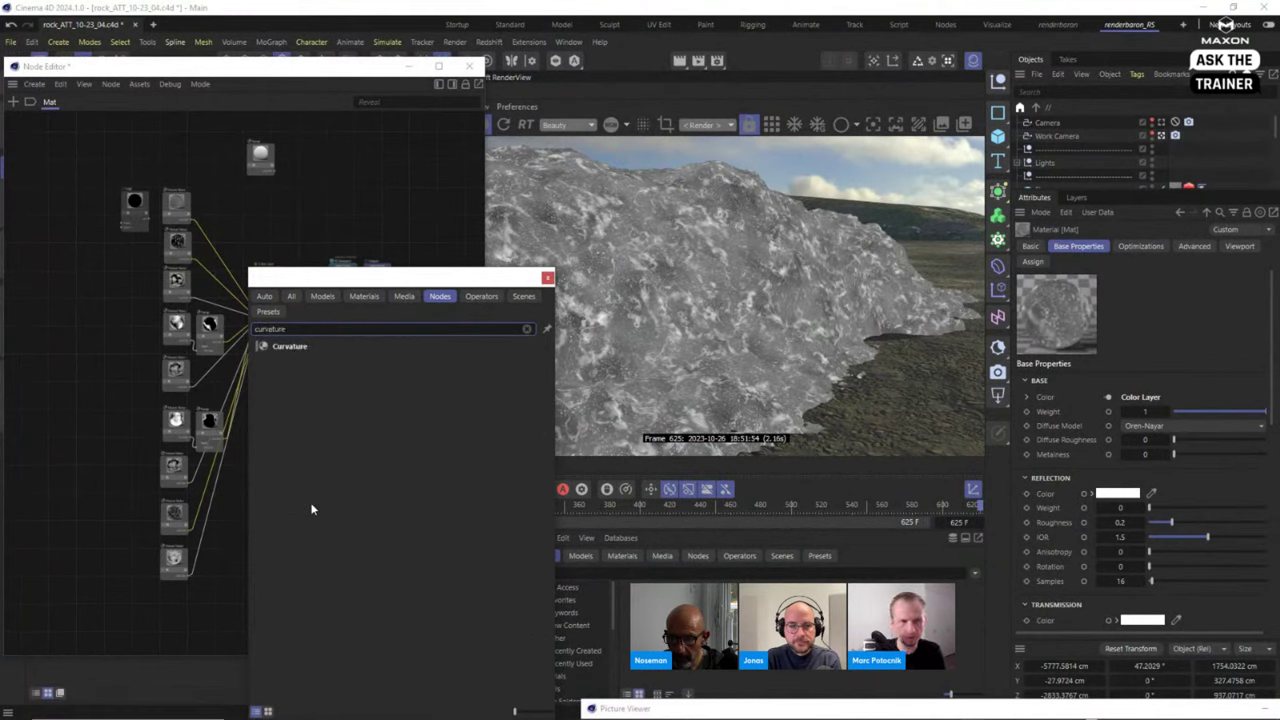
{"action": "left_click_drag", "start_coordinate": [378, 272], "coordinate": [745, 221]}
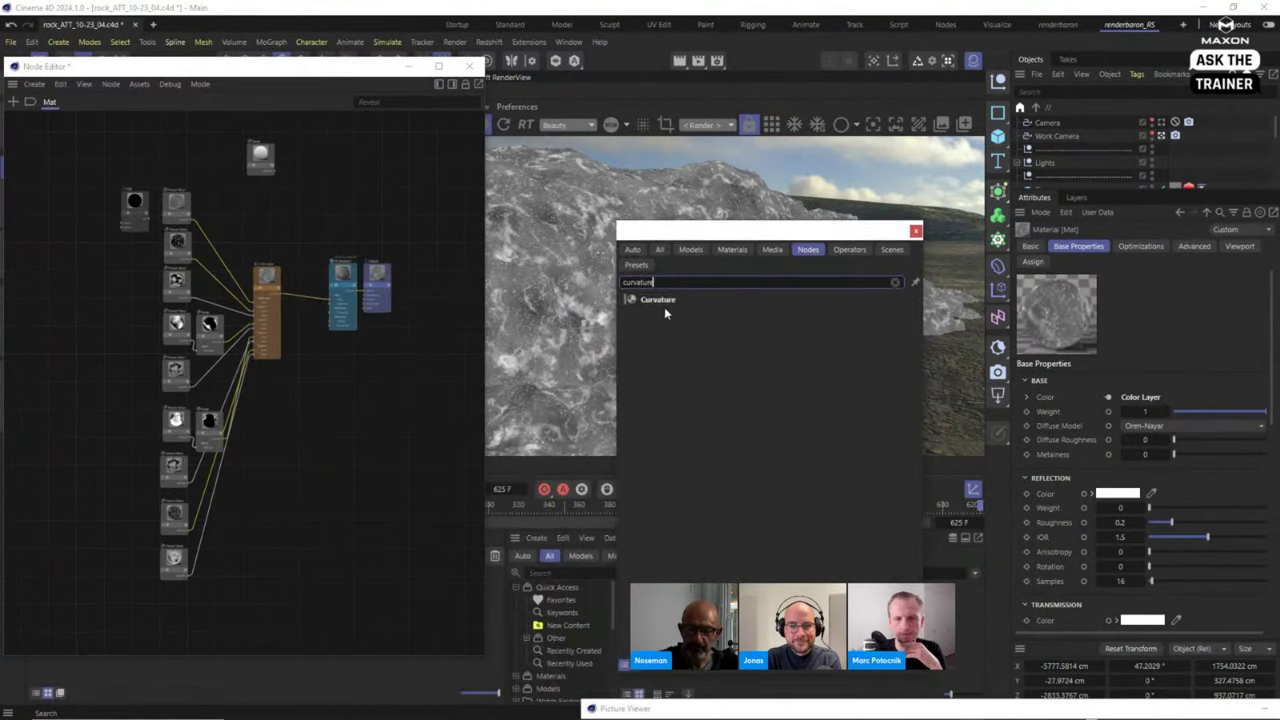
{"action": "left_click_drag", "start_coordinate": [660, 300], "coordinate": [352, 530]}
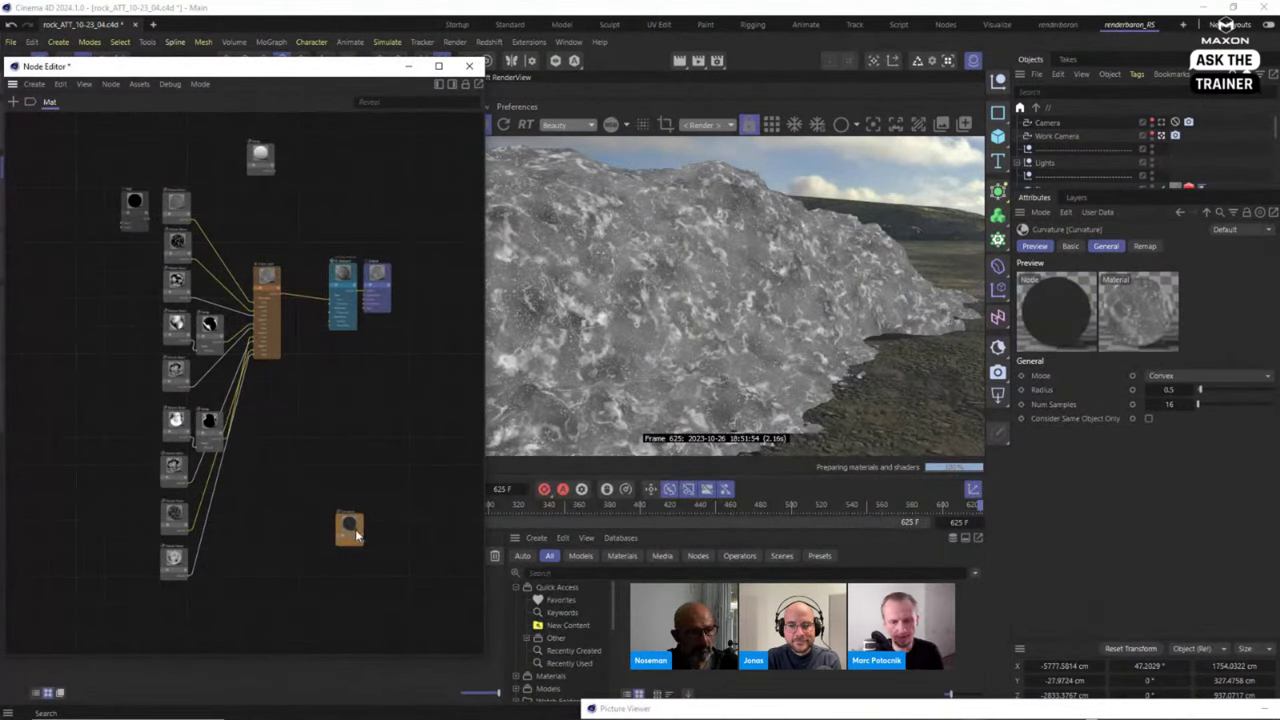
{"action": "scroll", "coordinate": [355, 529], "scroll_direction": "up", "scroll_amount": 10}
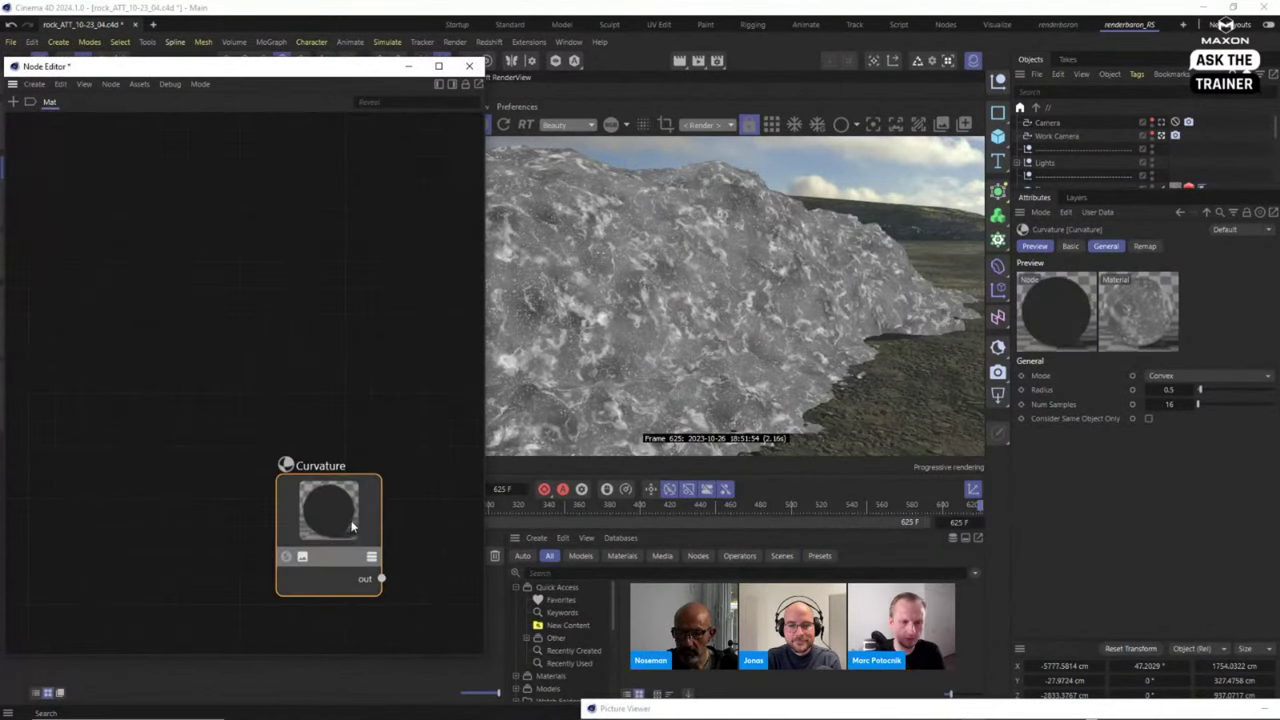
{"action": "middle_click_drag", "start_coordinate": [352, 527], "coordinate": [319, 401]}
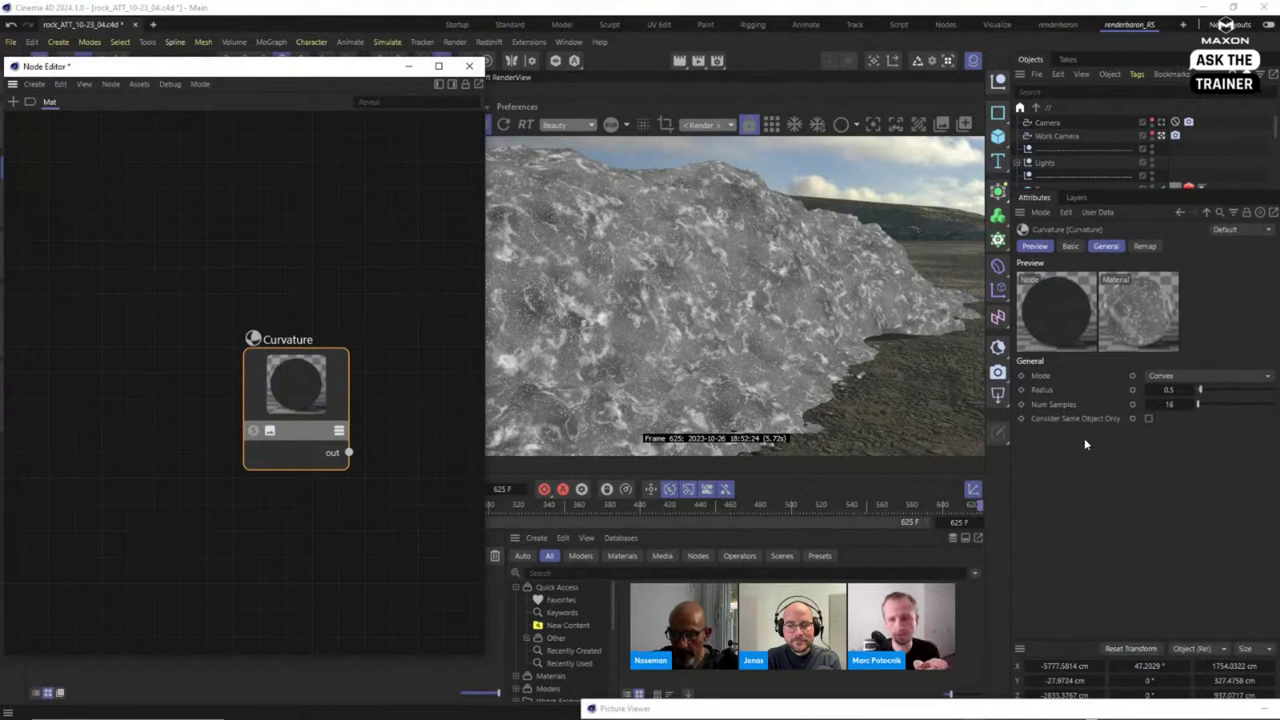
Place the Curvature node directly beneath the lowest Maxon Noise node in the column.
{"action": "left_click", "coordinate": [1045, 376]}
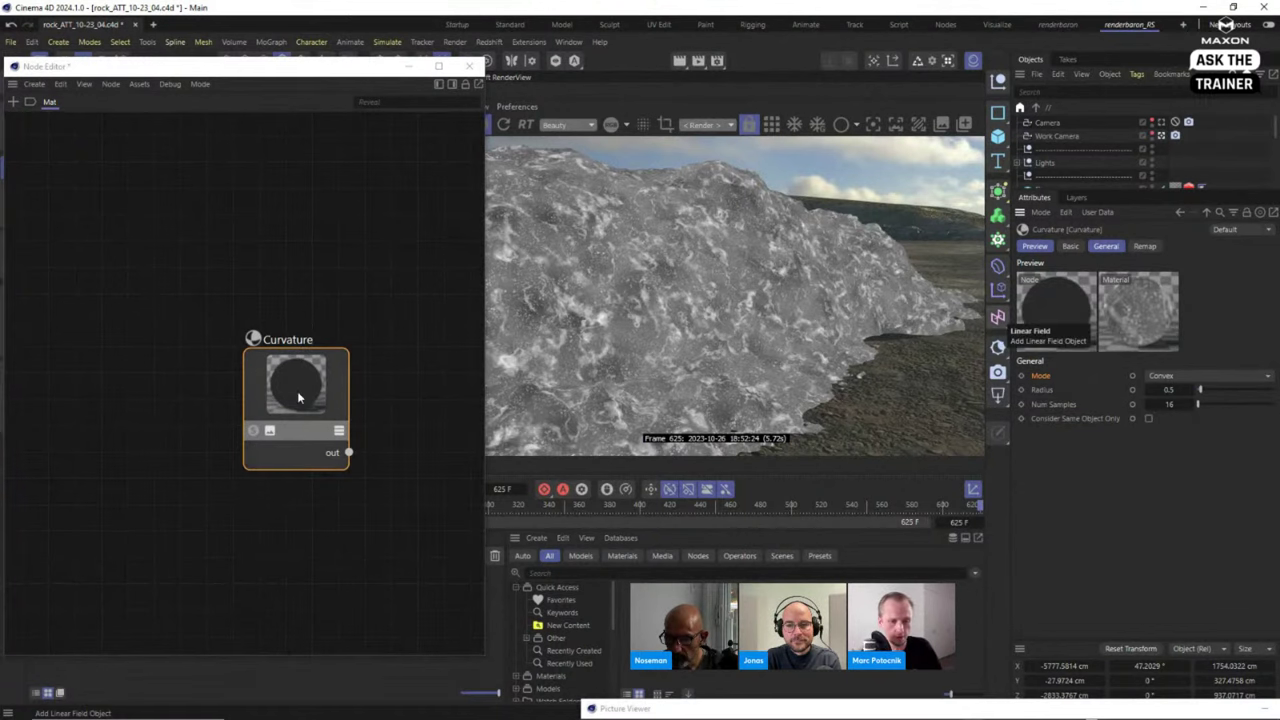
{"action": "scroll", "coordinate": [298, 398], "scroll_direction": "down", "scroll_amount": 4}
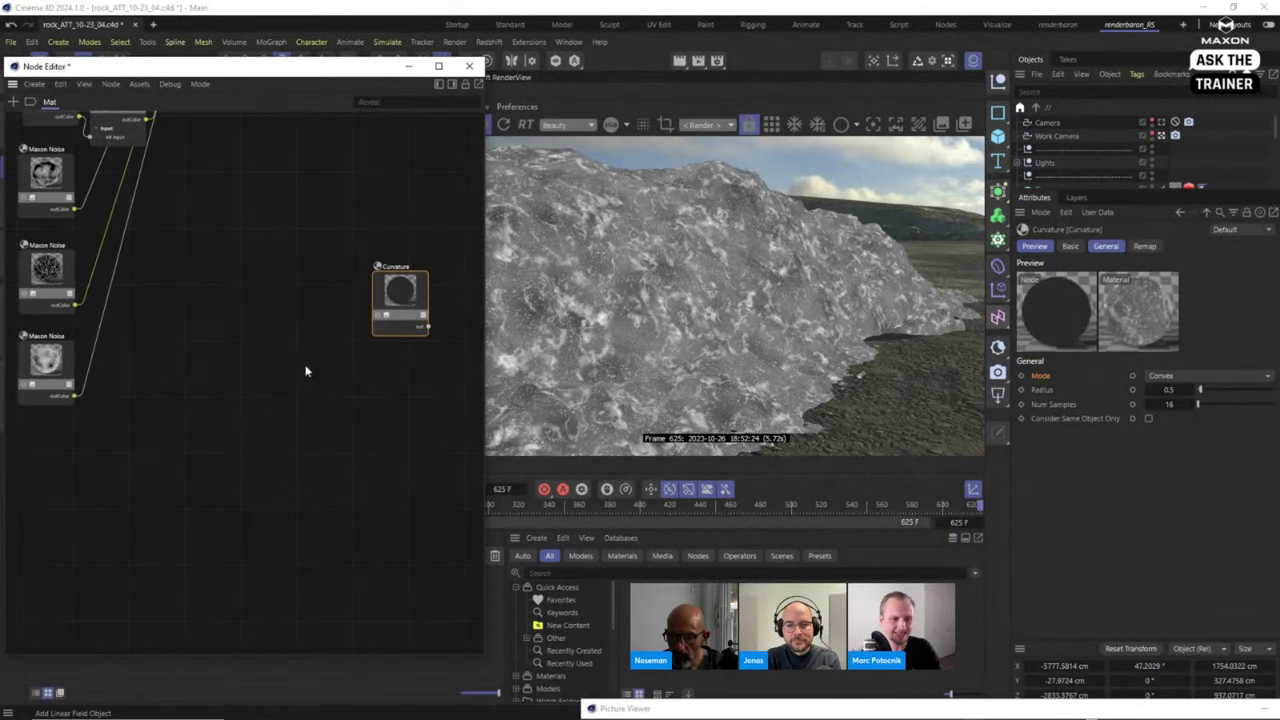
{"action": "left_click_drag", "start_coordinate": [400, 290], "coordinate": [240, 452]}
{"action": "scroll", "coordinate": [260, 415], "scroll_direction": "down", "scroll_amount": 3}
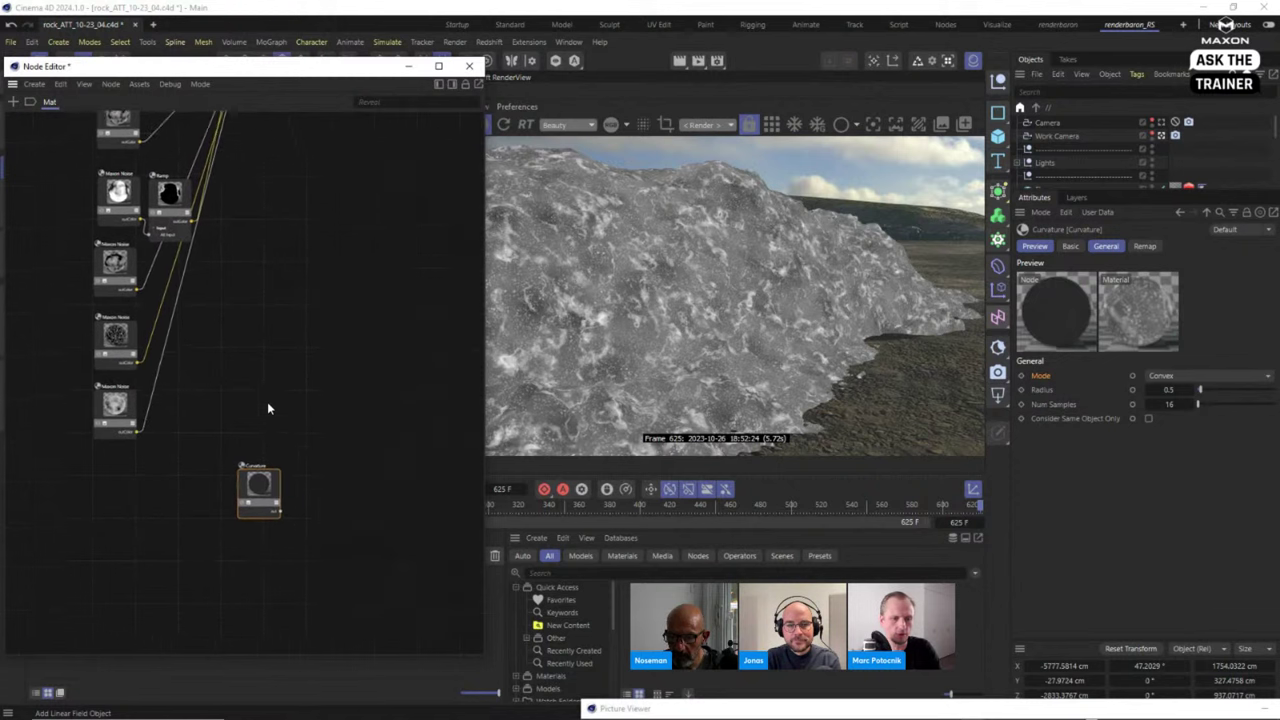
{"action": "left_click_drag", "start_coordinate": [265, 503], "coordinate": [121, 510]}
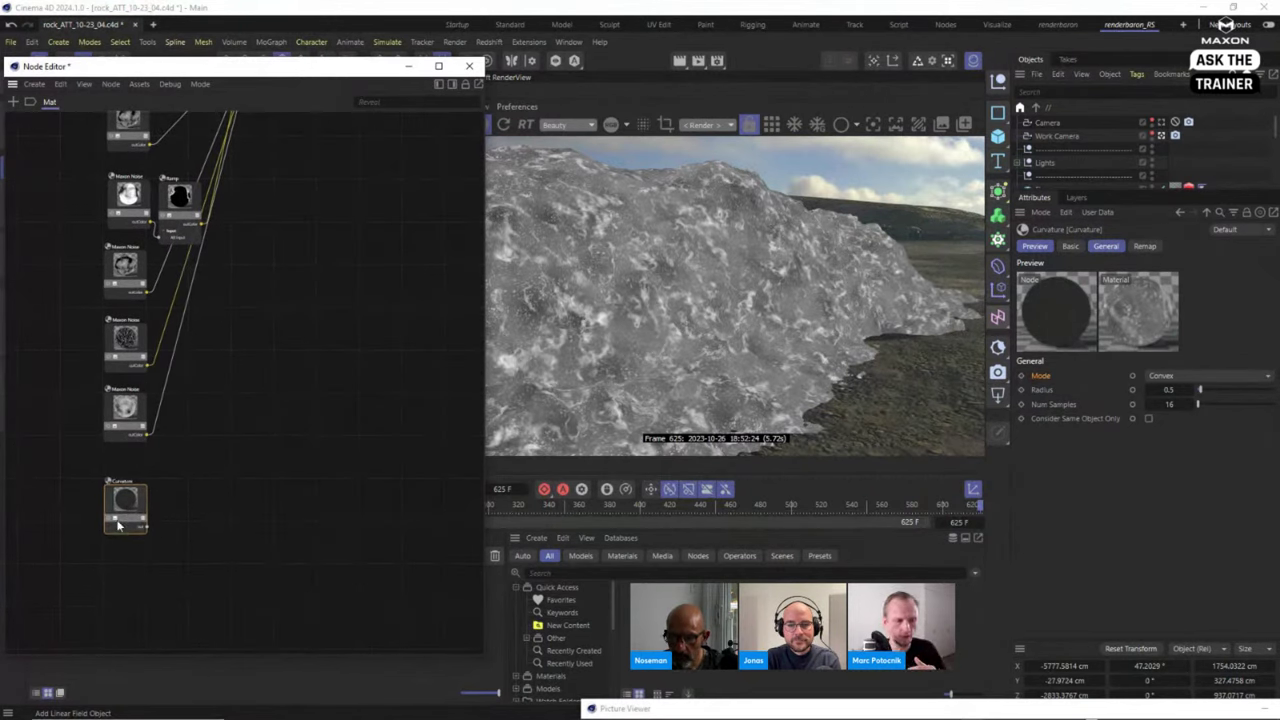
Solo the Curvature node in the render and bring the work camera closer to the rock surface.
{"action": "left_click", "coordinate": [104, 524]}
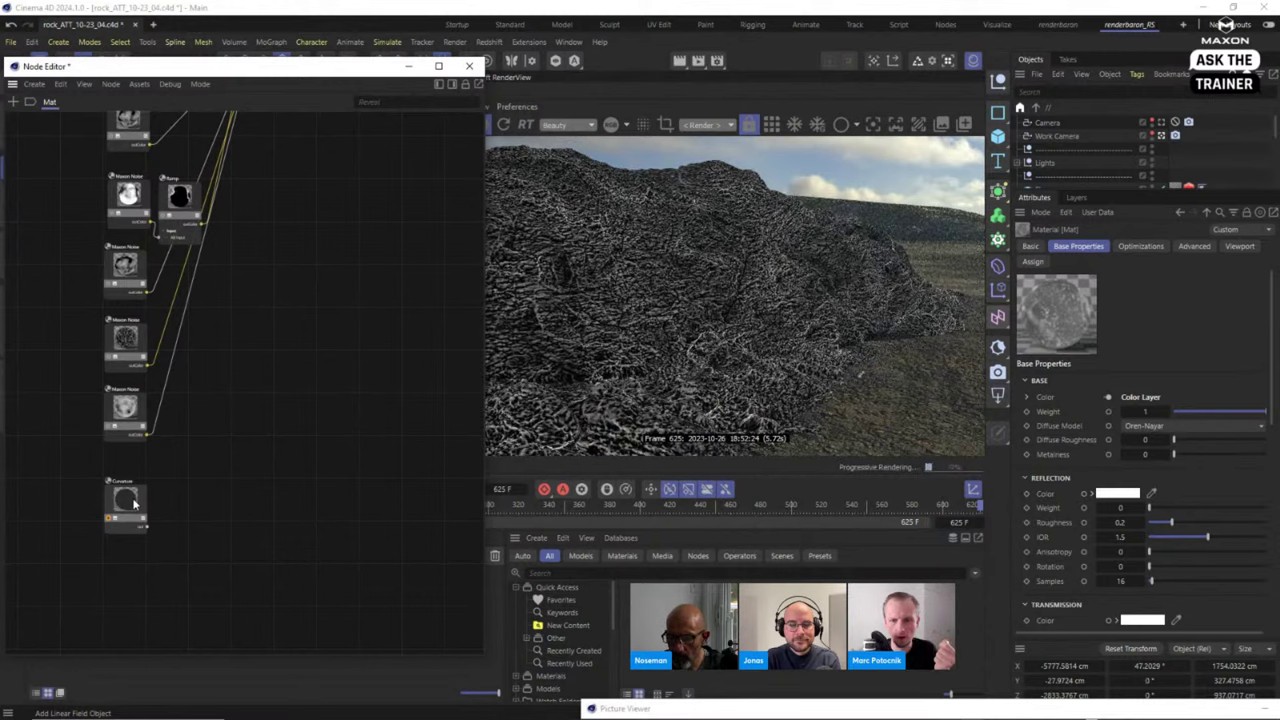
{"action": "left_click_drag", "start_coordinate": [340, 66], "coordinate": [789, 446]}
{"action": "left_click_drag", "start_coordinate": [417, 78], "coordinate": [478, 353]}
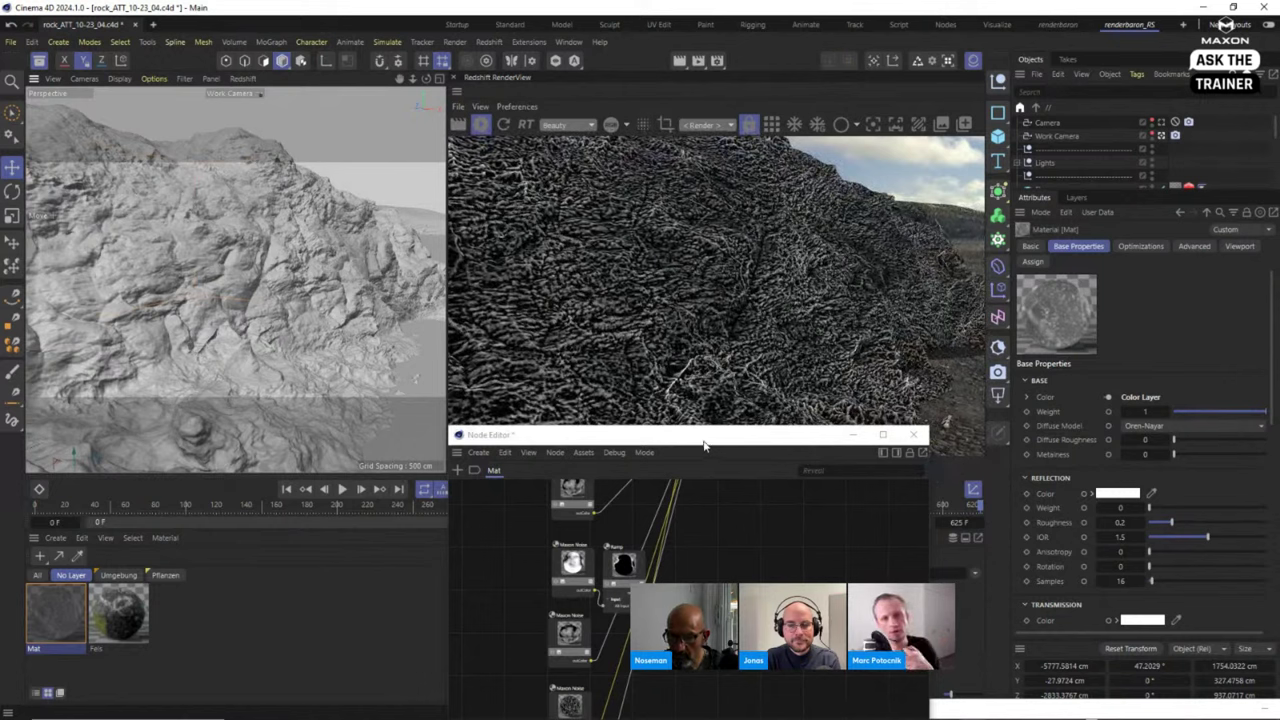
{"action": "left_click_drag", "start_coordinate": [704, 446], "coordinate": [255, 114]}
Enable Consider Same Object Only on the Curvature node and set its Radius to 0.1.
{"action": "left_click", "coordinate": [111, 556]}
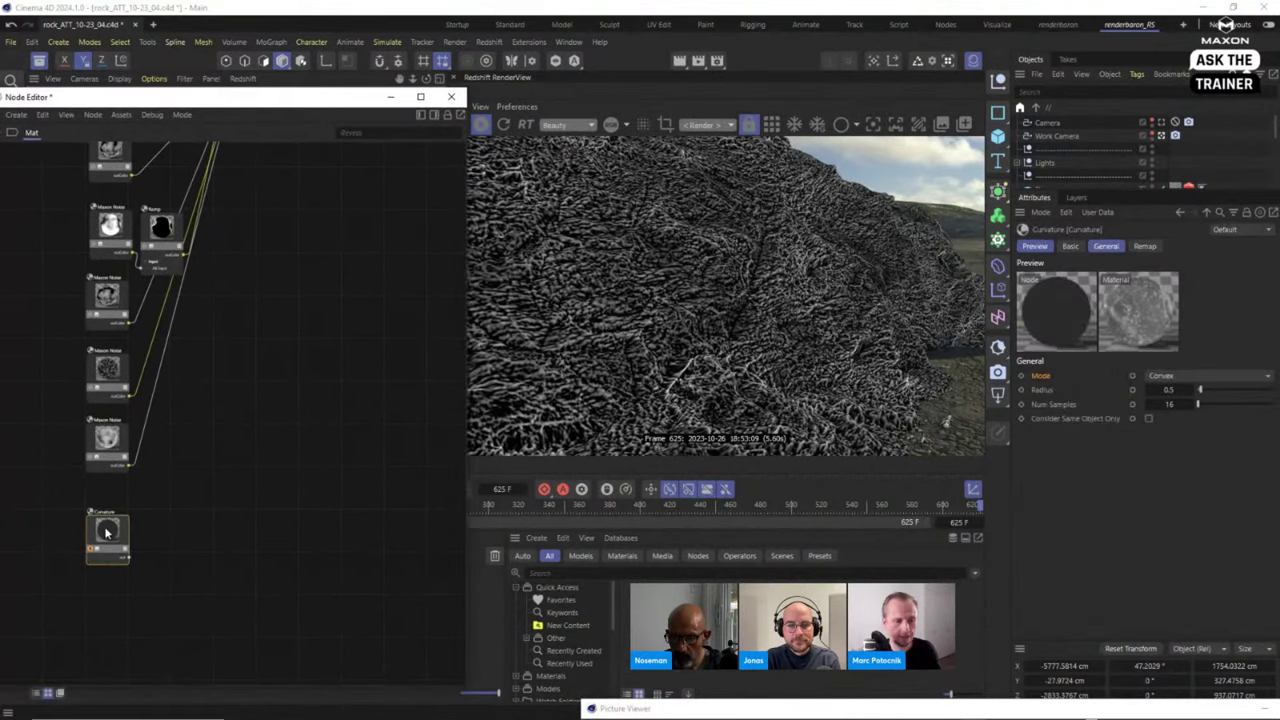
{"action": "left_click", "coordinate": [1041, 392]}
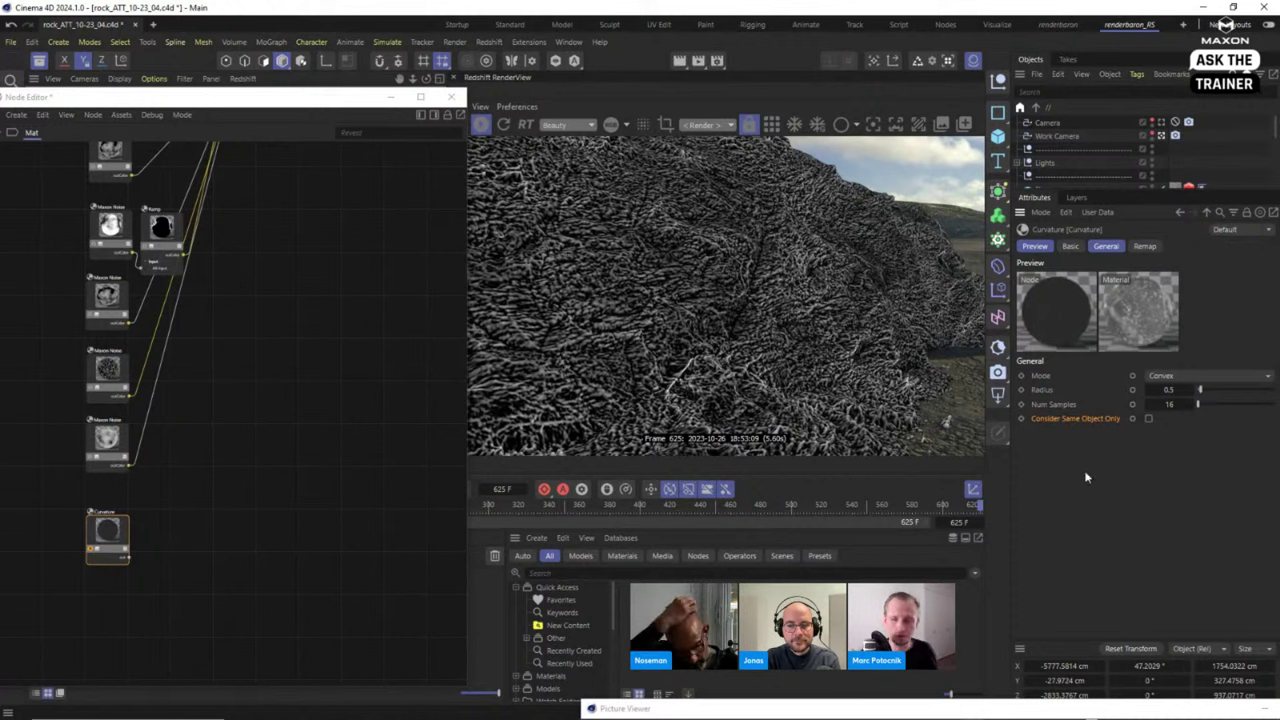
{"action": "left_click", "coordinate": [1149, 420]}
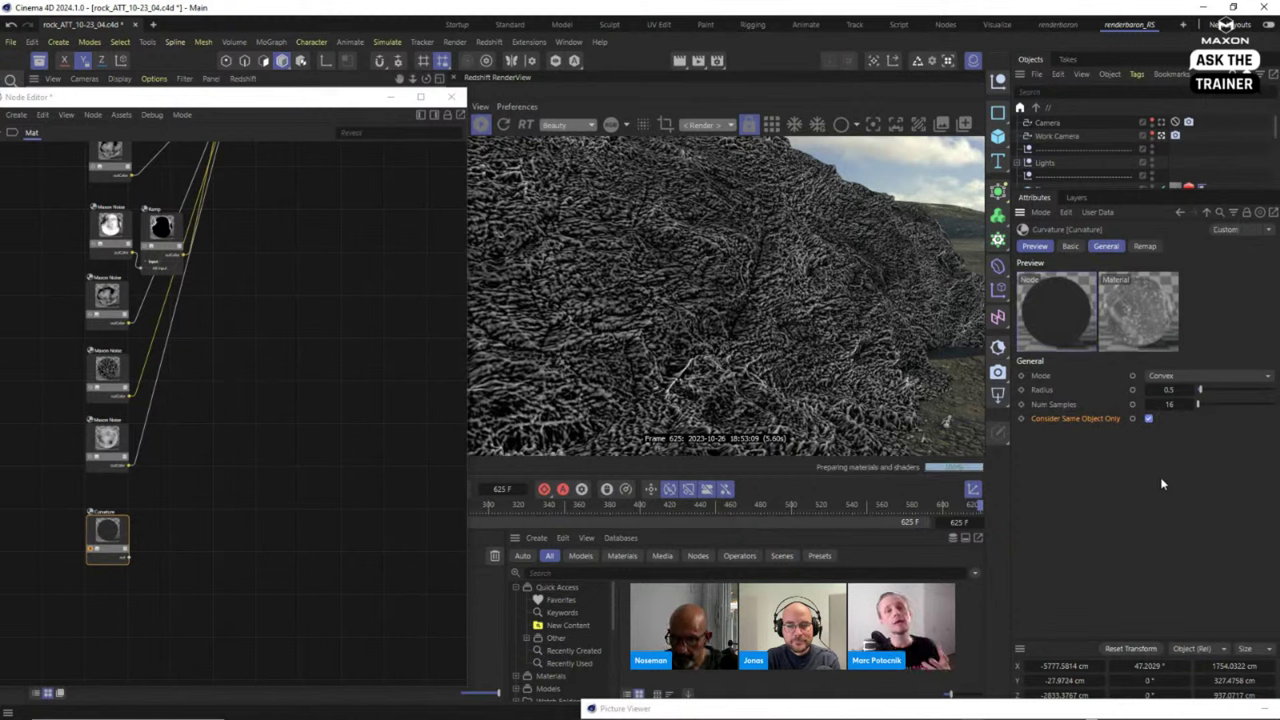
{"action": "left_click", "coordinate": [1168, 389]}
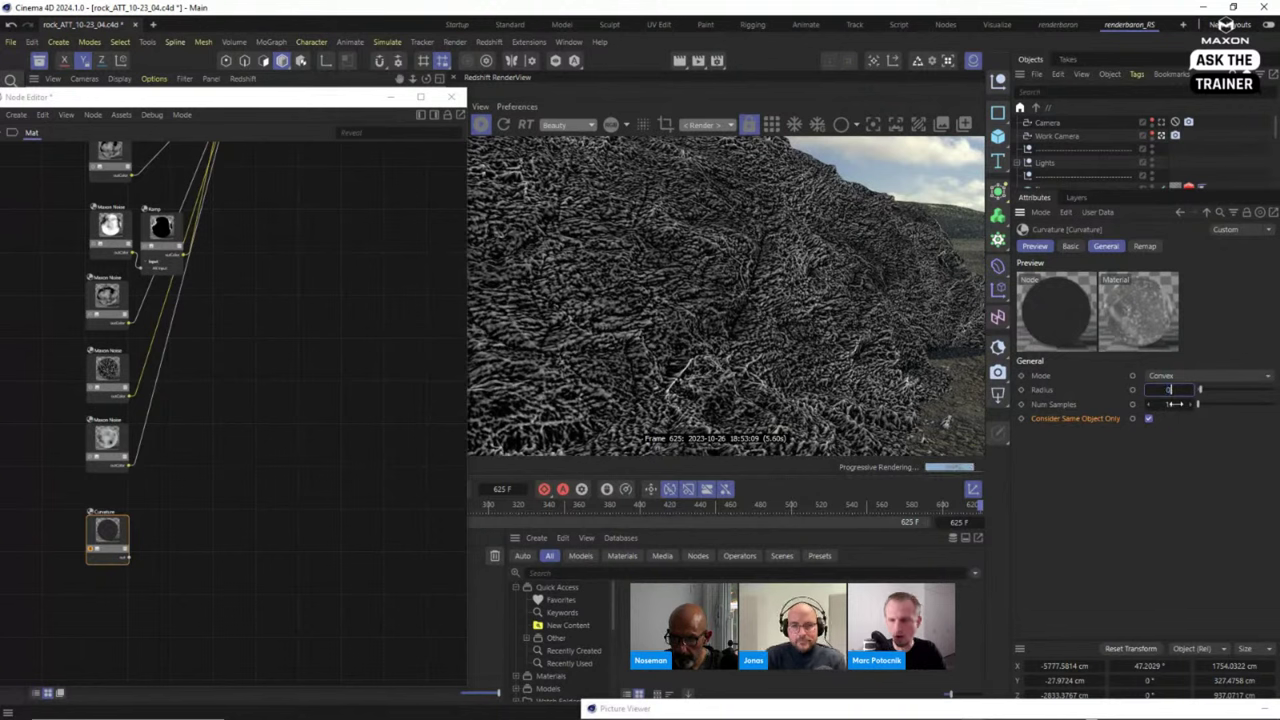
{"action": "type", "text": "0.1"}
{"action": "key", "text": "Return"}
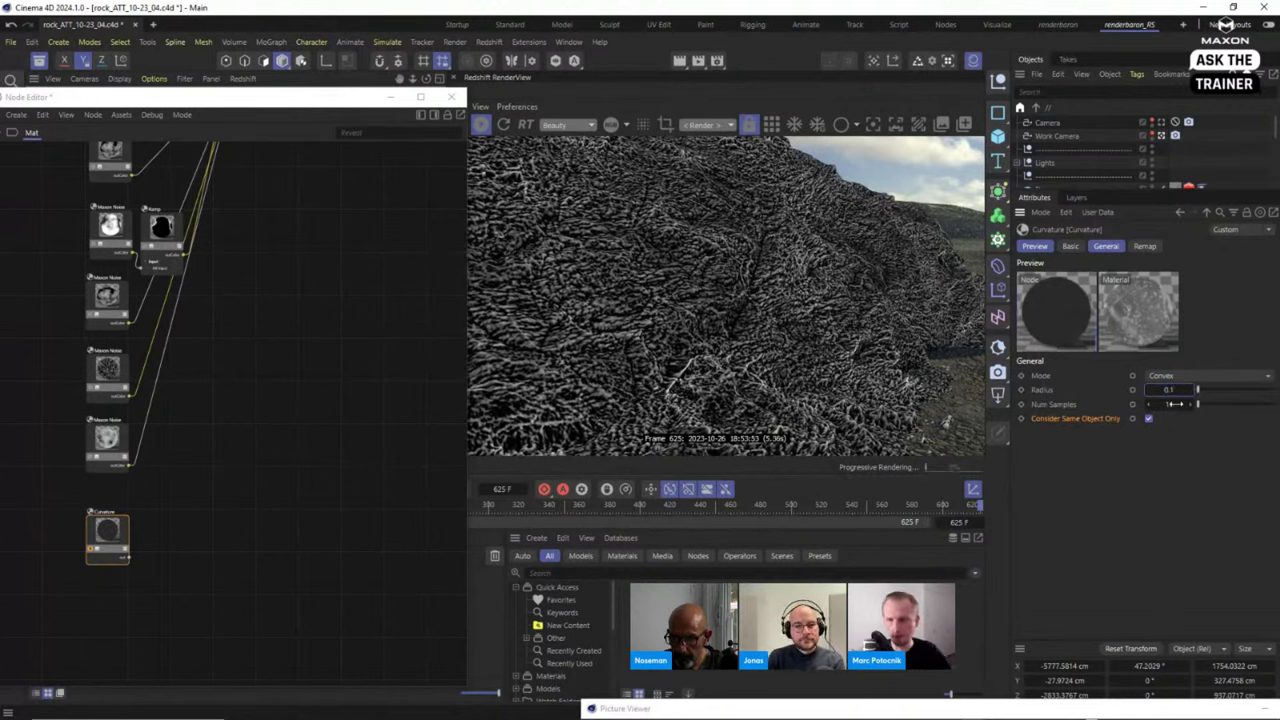
Set the Curvature node's Radius to 0.05.
{"action": "left_click", "coordinate": [1046, 391]}
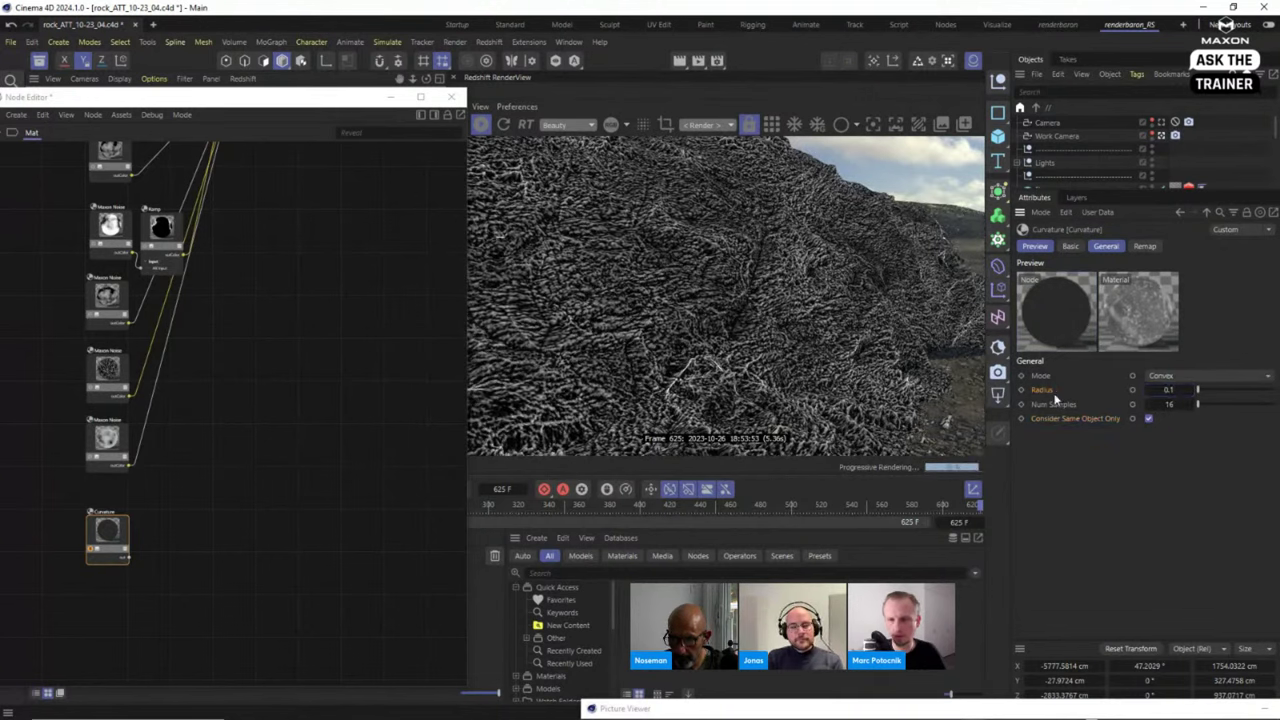
{"action": "left_click", "coordinate": [1164, 389]}
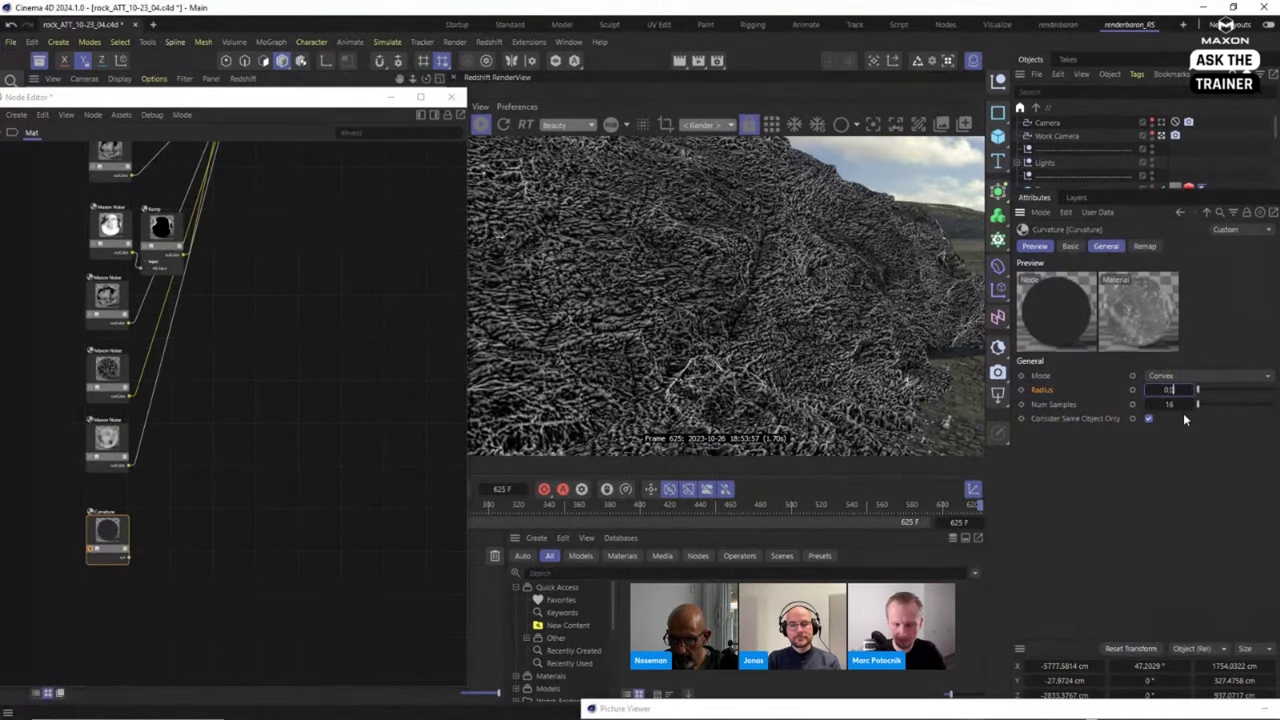
{"action": "type", "text": "0.05"}
{"action": "key", "text": "Return"}
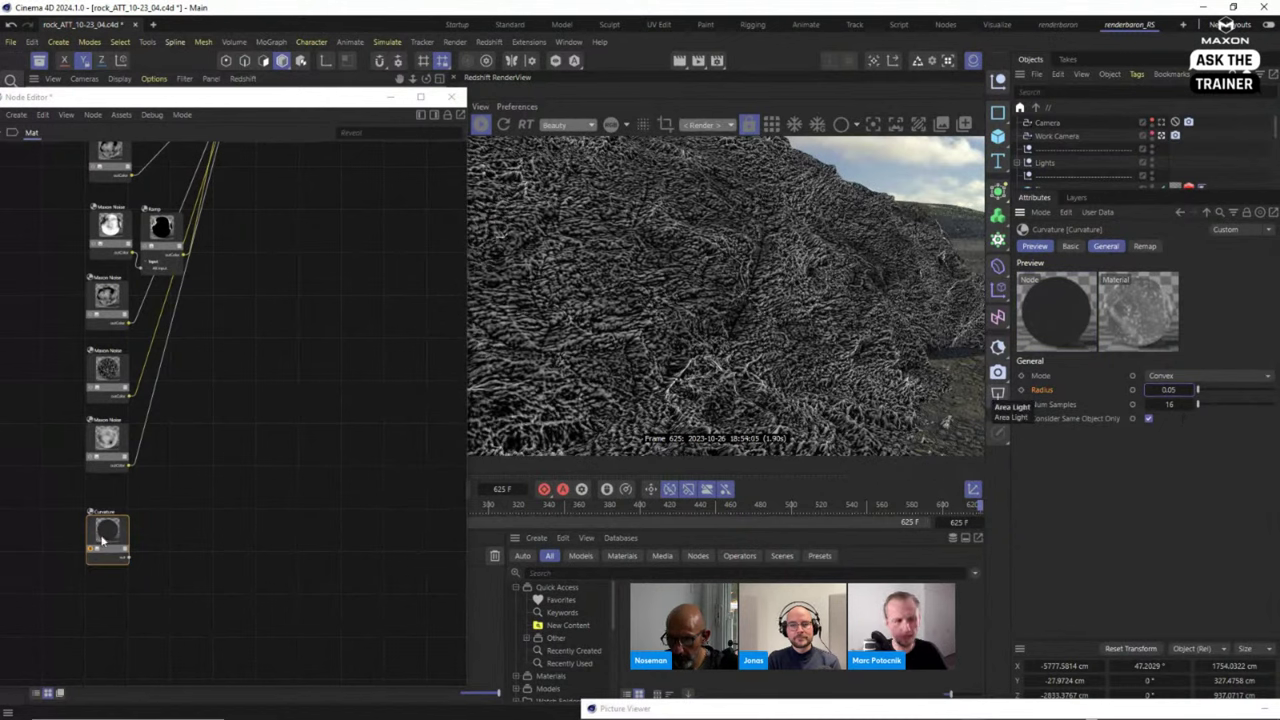
Nudge the Curvature node slightly up toward the noise column and add a Ramp node in the empty space beside it.
{"action": "left_click", "coordinate": [110, 534]}
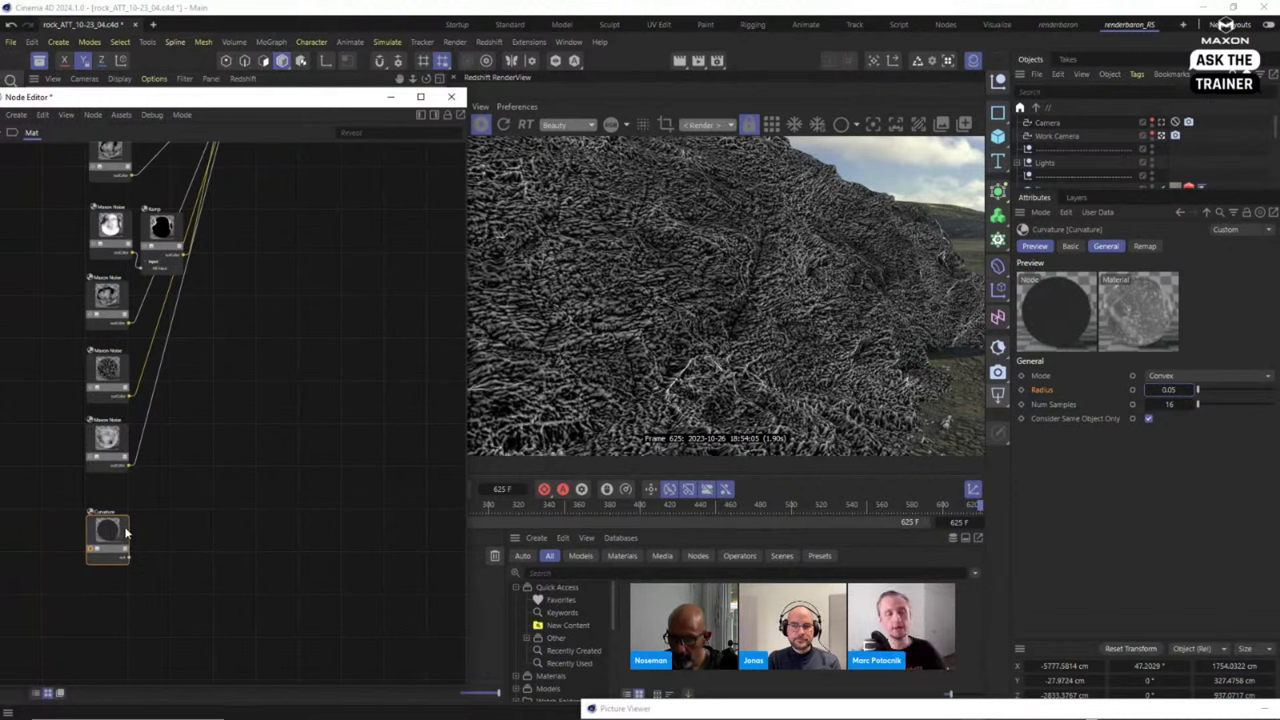
{"action": "left_click_drag", "start_coordinate": [113, 537], "coordinate": [115, 523]}
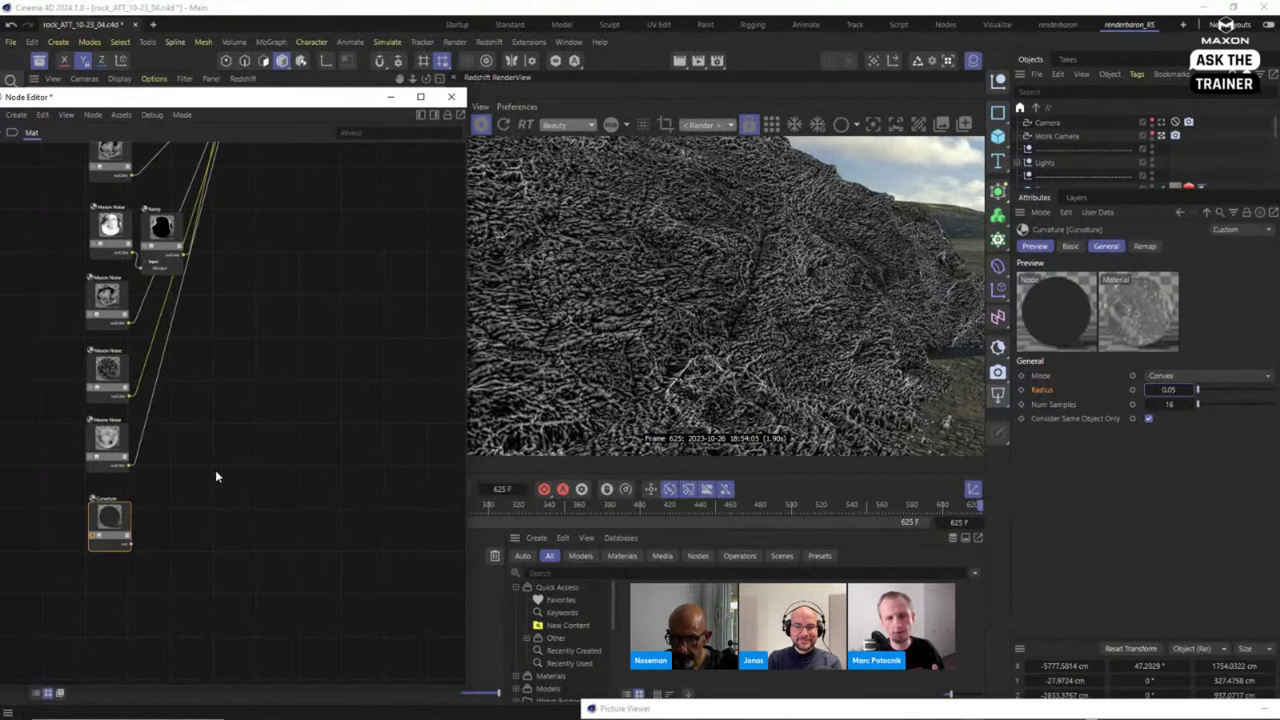
{"action": "double_click", "coordinate": [205, 526]}
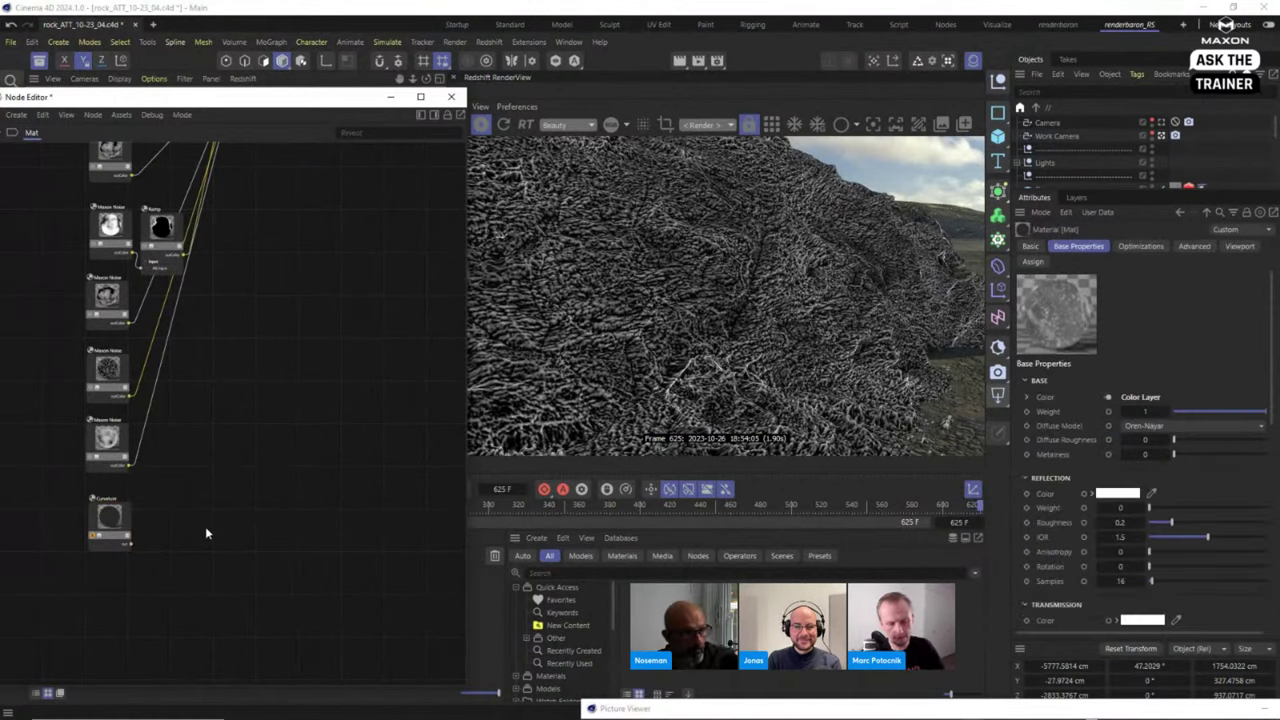
{"action": "type", "text": "ramp"}
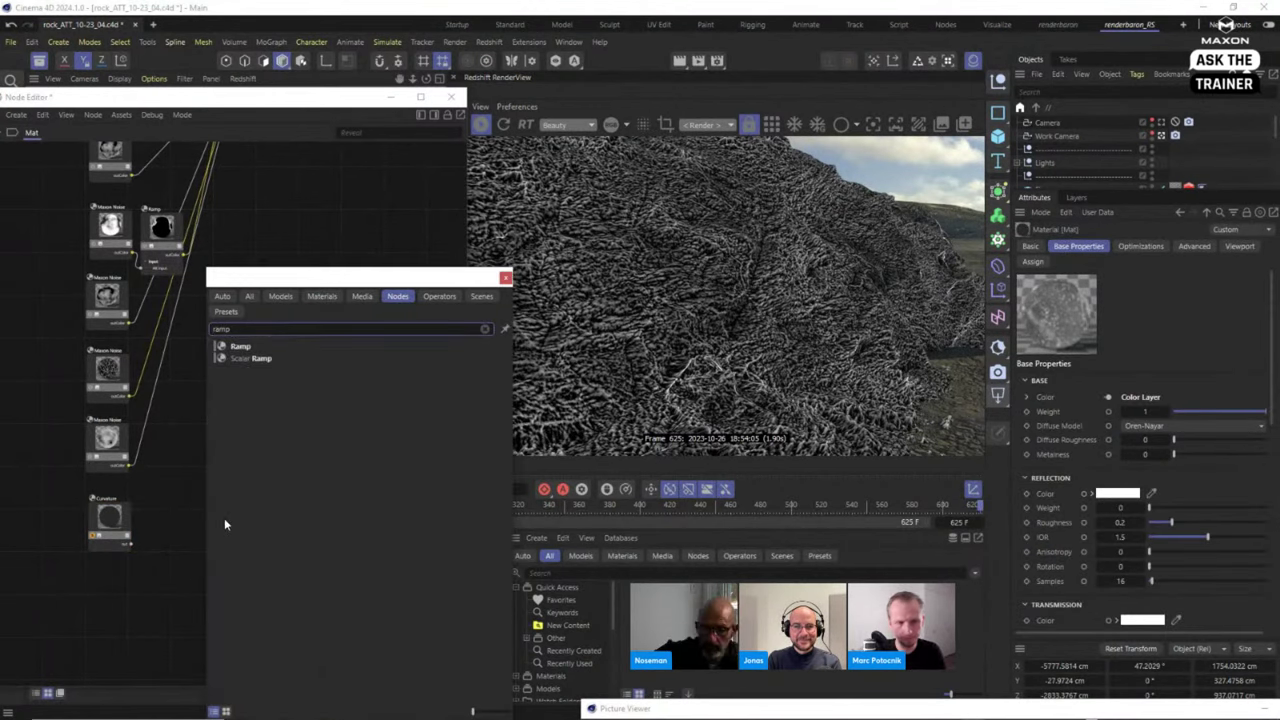
{"action": "key", "text": "Return"}
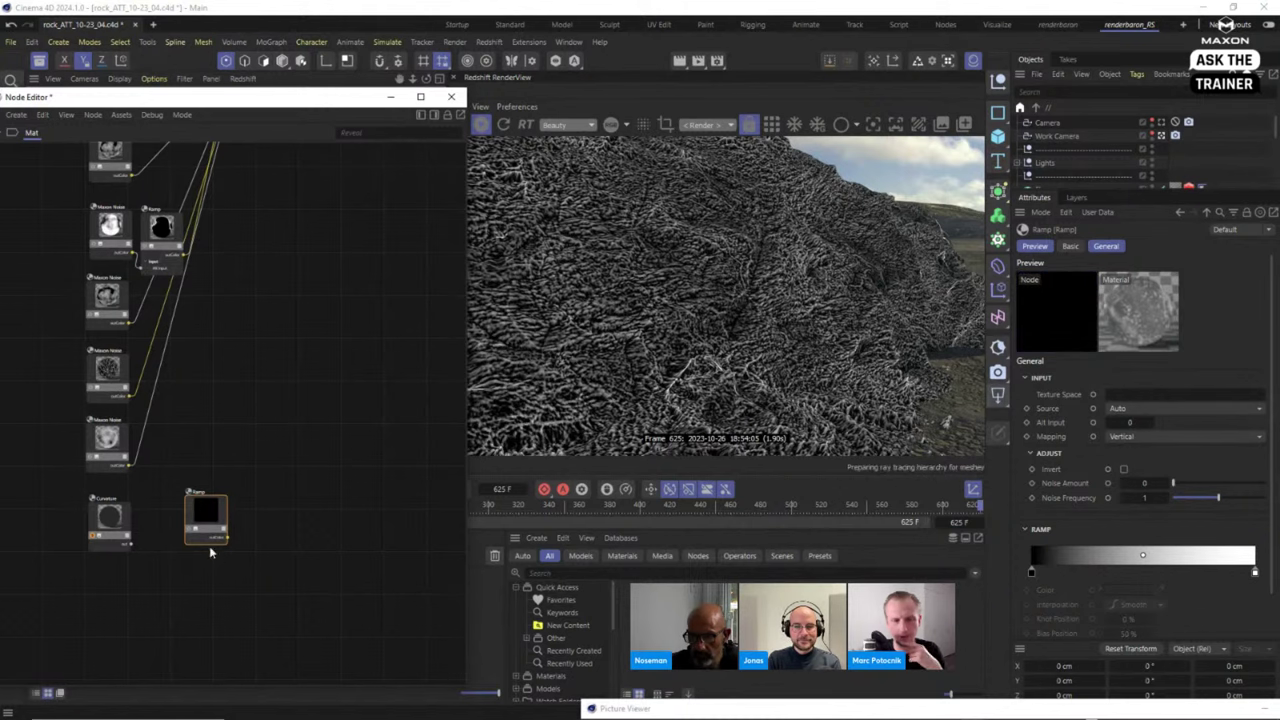
Place the Ramp close beside the Curvature node, connect Curvature's output to its Alt Input, and solo the Ramp in the render.
{"action": "left_click_drag", "start_coordinate": [209, 528], "coordinate": [176, 512]}
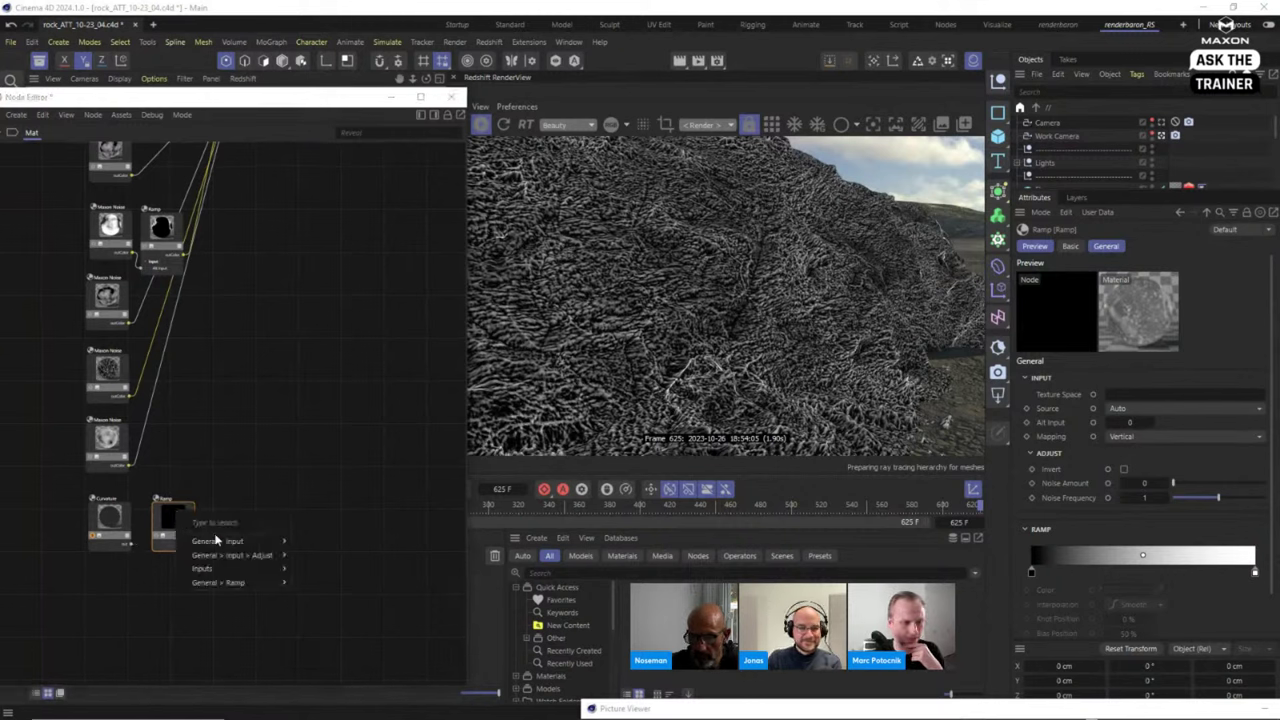
{"action": "mouse_move", "coordinate": [215, 540]}
{"action": "left_click", "coordinate": [325, 569]}
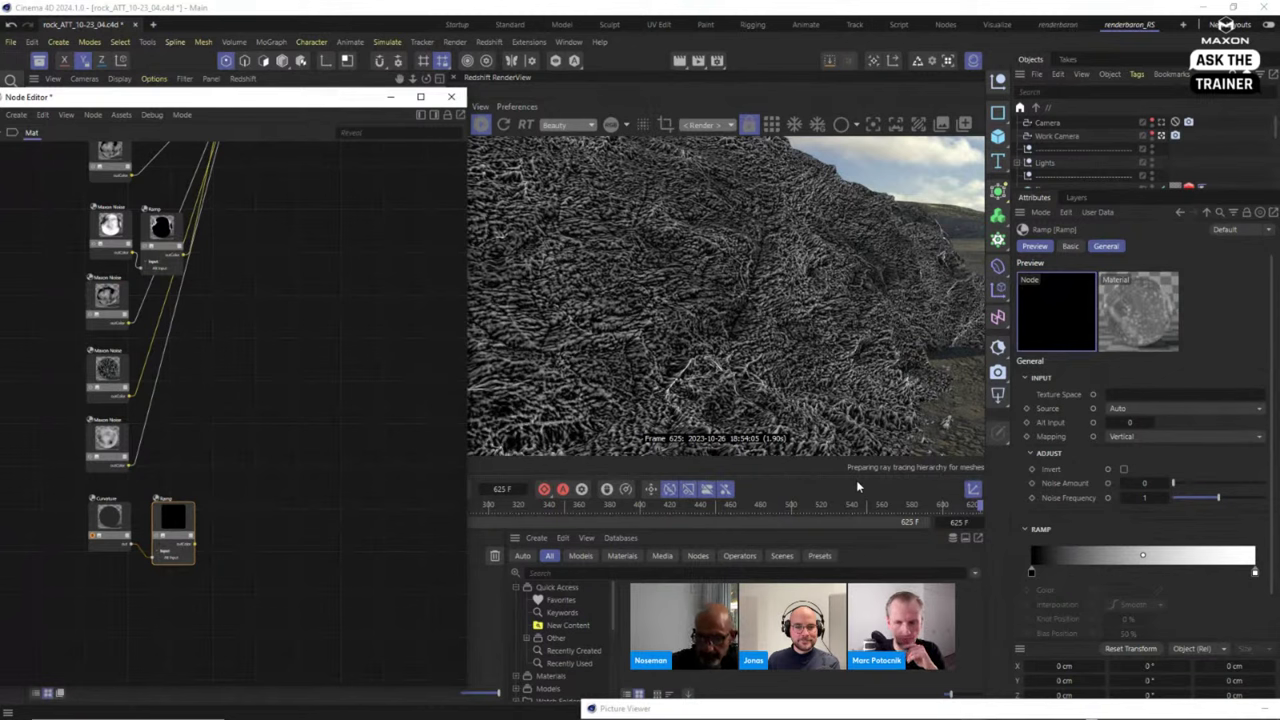
{"action": "key", "text": "ctrl+shift+a"}
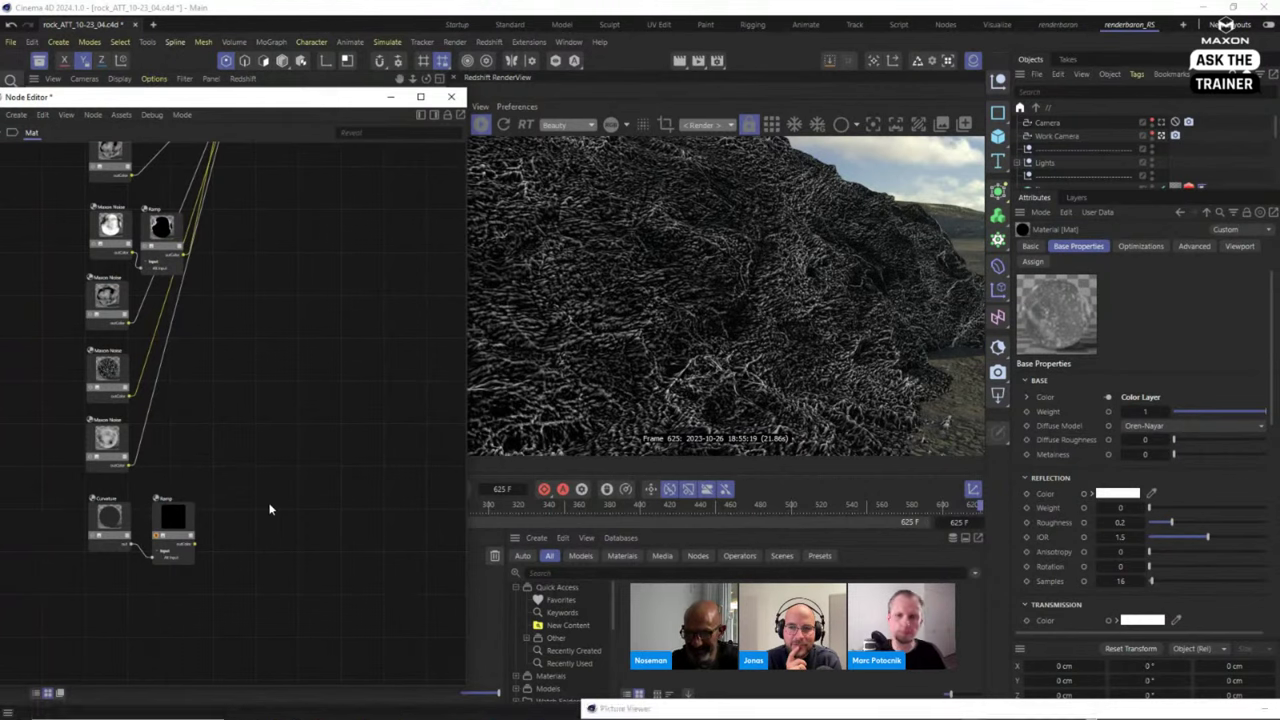
Sharpen the Ramp's black-to-white transition by moving the black and white knots close together near the middle of the gradient.
{"action": "left_click", "coordinate": [185, 538]}
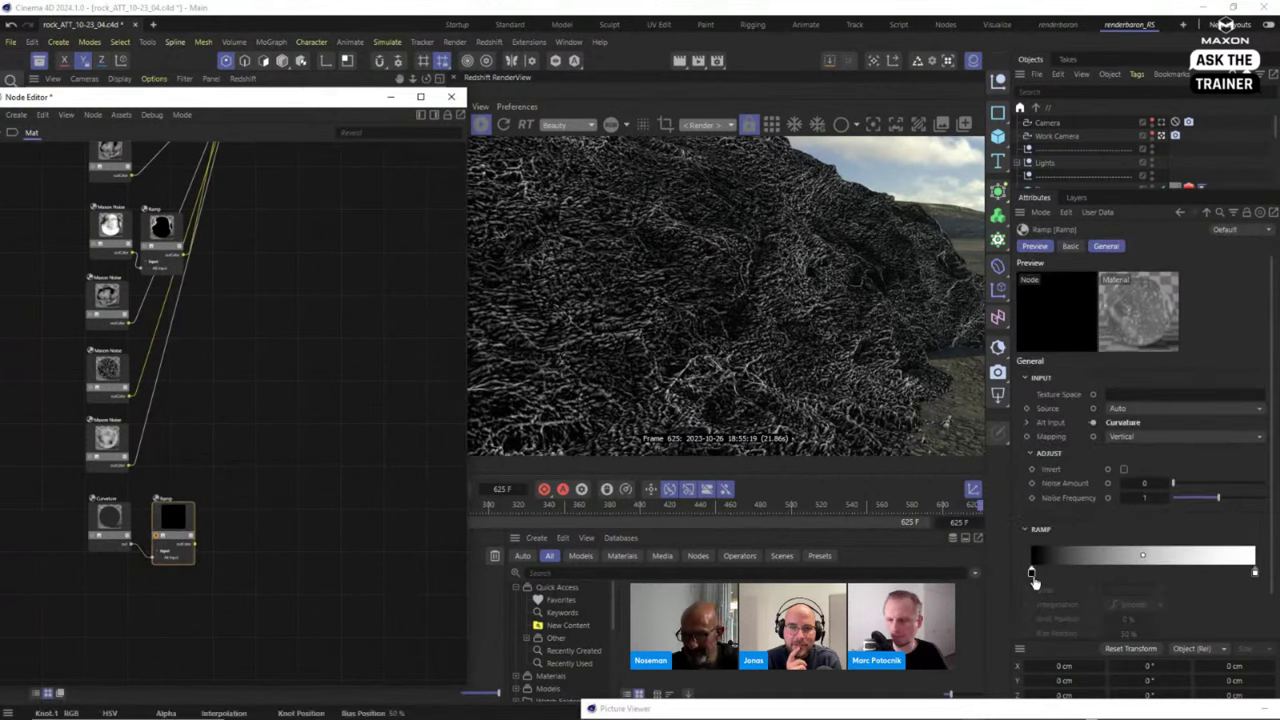
{"action": "left_click", "coordinate": [1036, 576]}
{"action": "left_click_drag", "start_coordinate": [1037, 577], "coordinate": [1126, 577]}
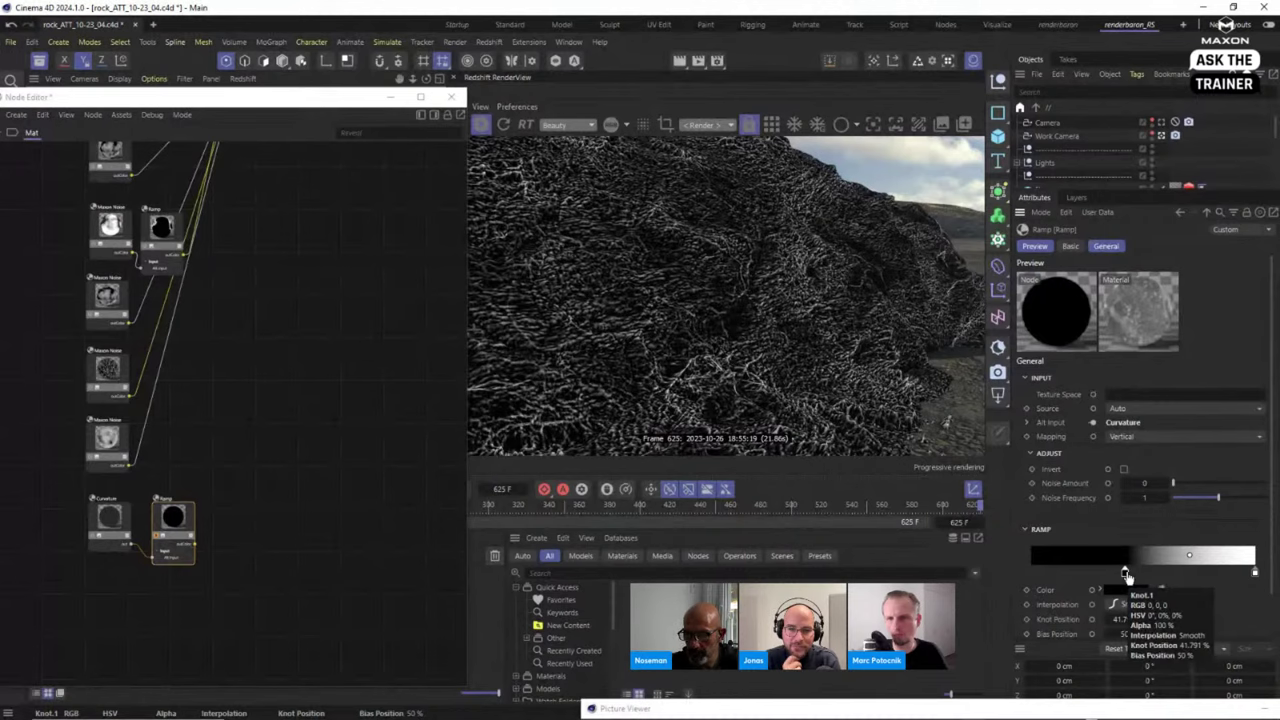
{"action": "left_click_drag", "start_coordinate": [1126, 575], "coordinate": [1105, 573]}
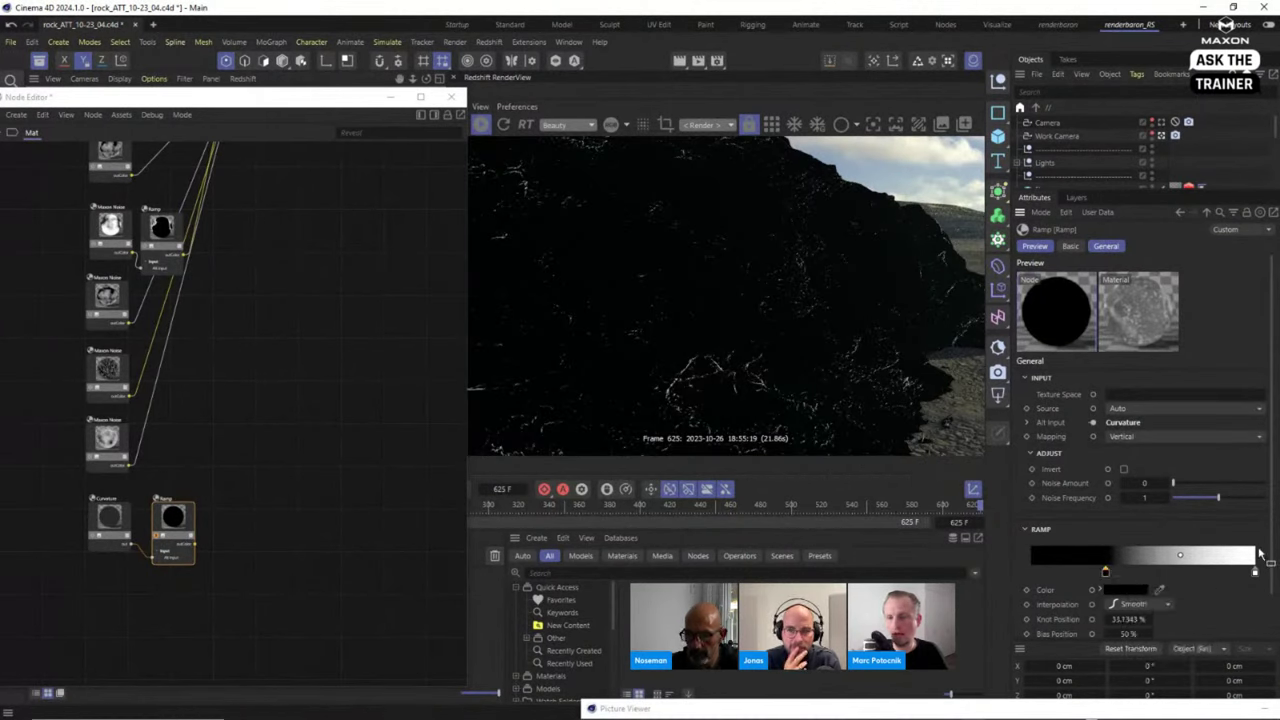
{"action": "left_click_drag", "start_coordinate": [1135, 190], "coordinate": [1120, 304]}
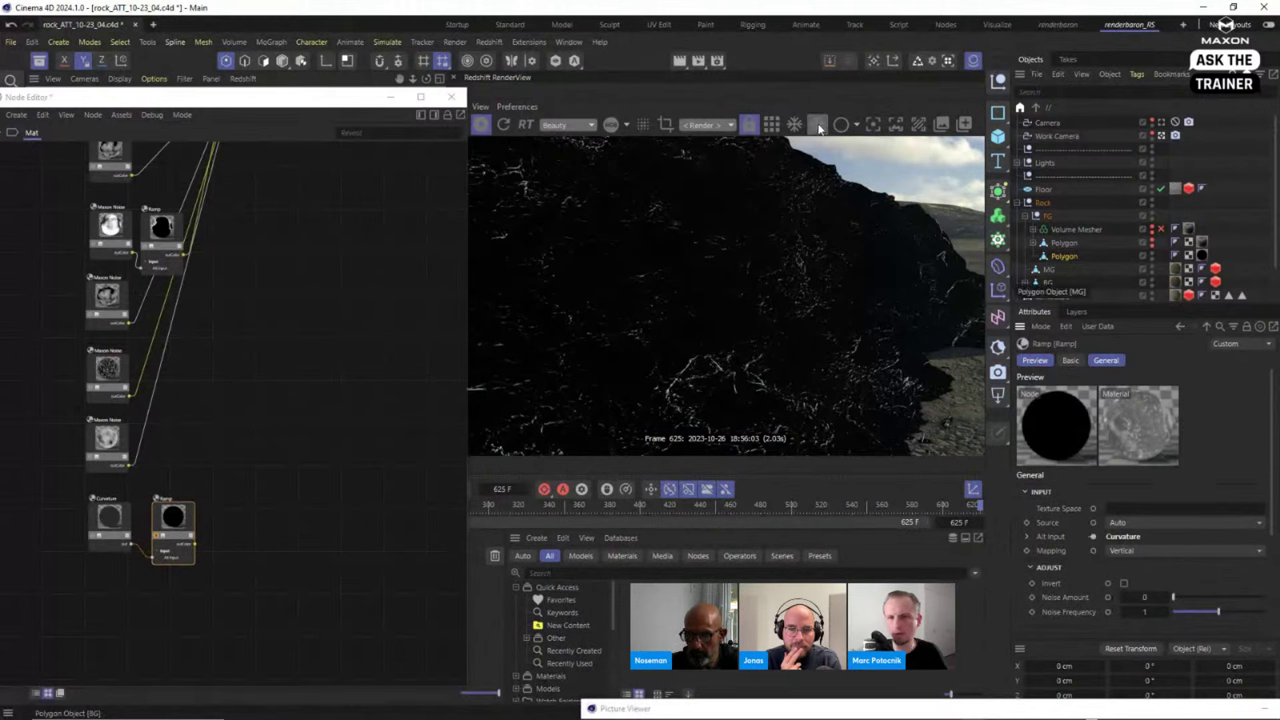
{"action": "scroll", "coordinate": [1275, 515], "scroll_direction": "down", "scroll_amount": 4}
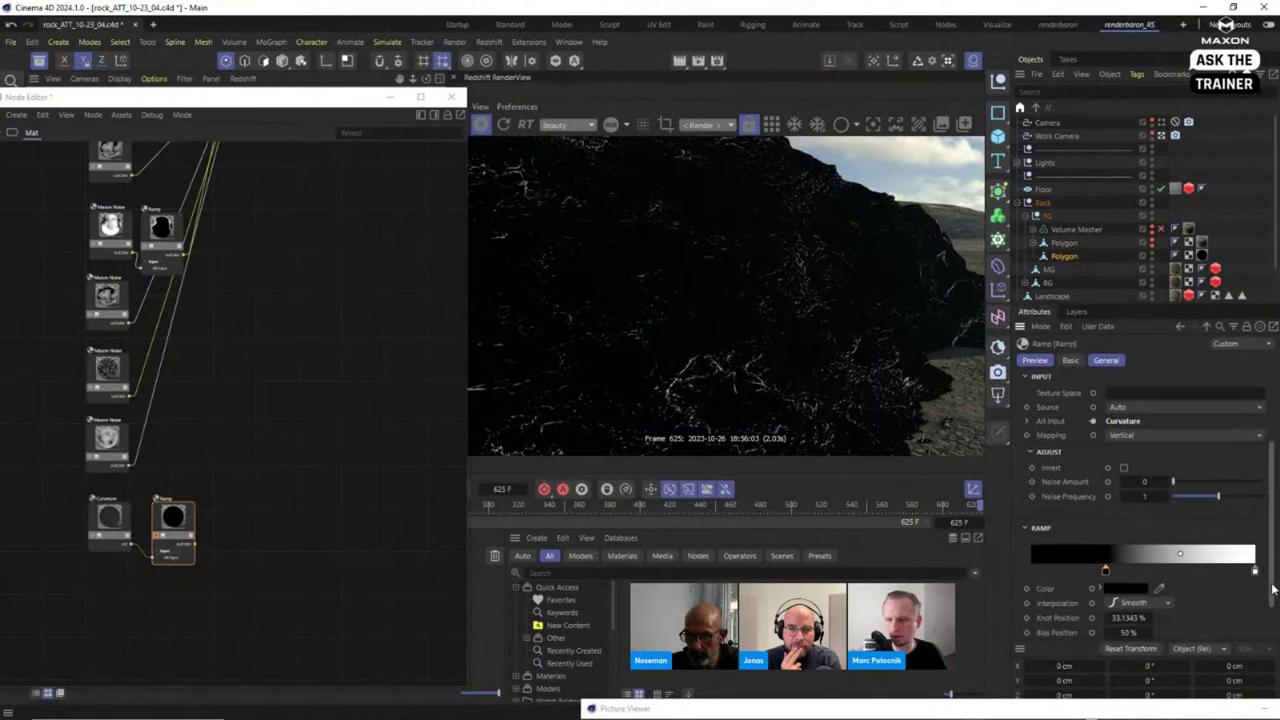
{"action": "left_click_drag", "start_coordinate": [1253, 573], "coordinate": [1134, 572]}
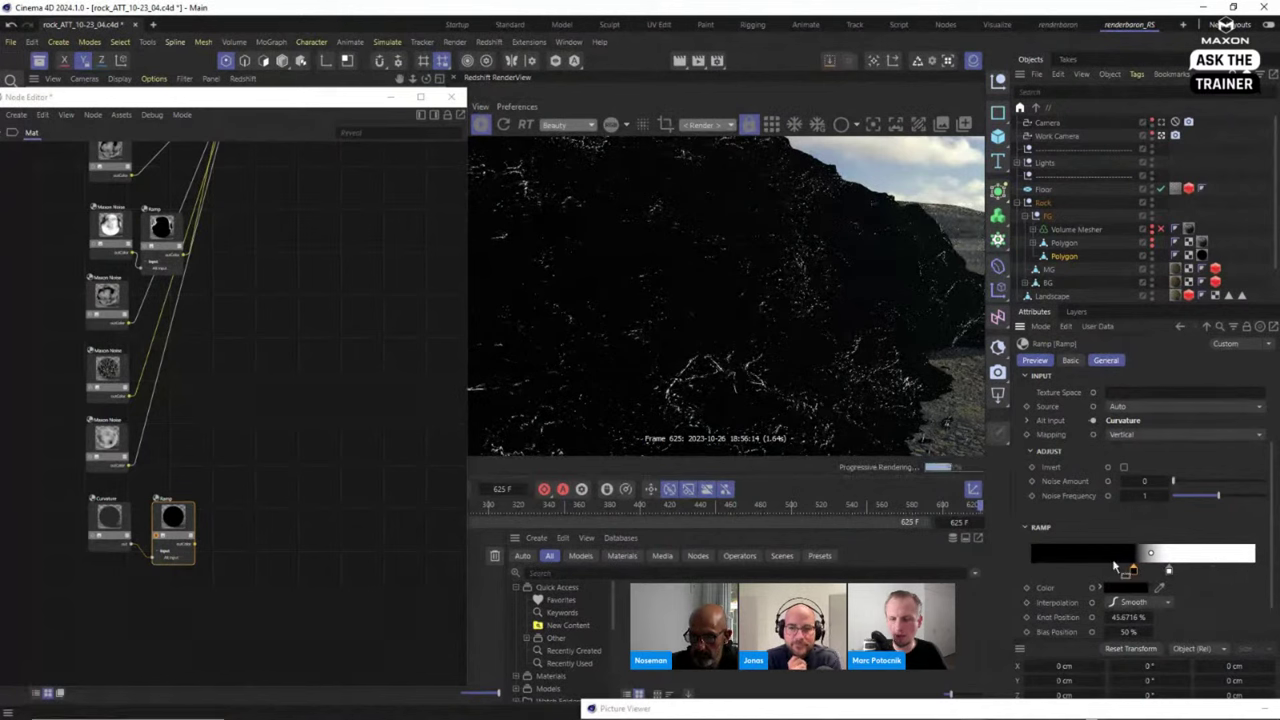
{"action": "left_click_drag", "start_coordinate": [1200, 590], "coordinate": [1143, 575], "text": "shift"}
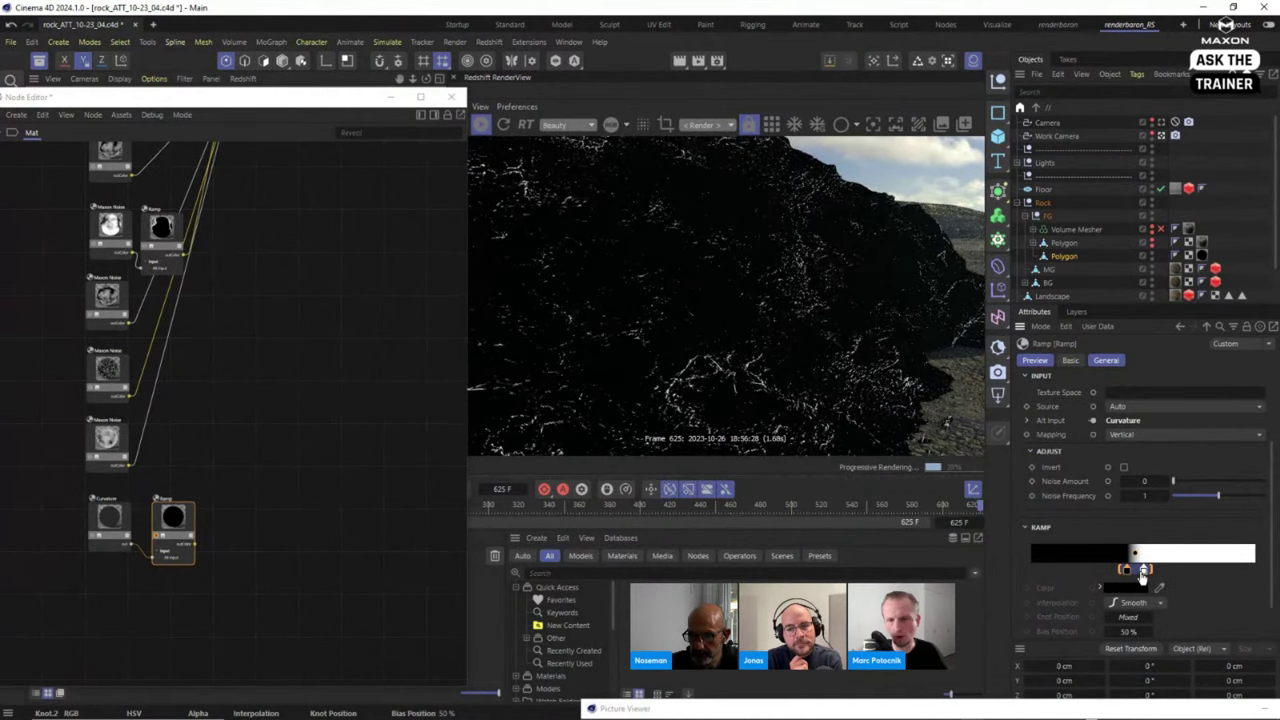
Set the Radius of the Curvature node feeding the Ramp to 0.2.
{"action": "left_click", "coordinate": [95, 536]}
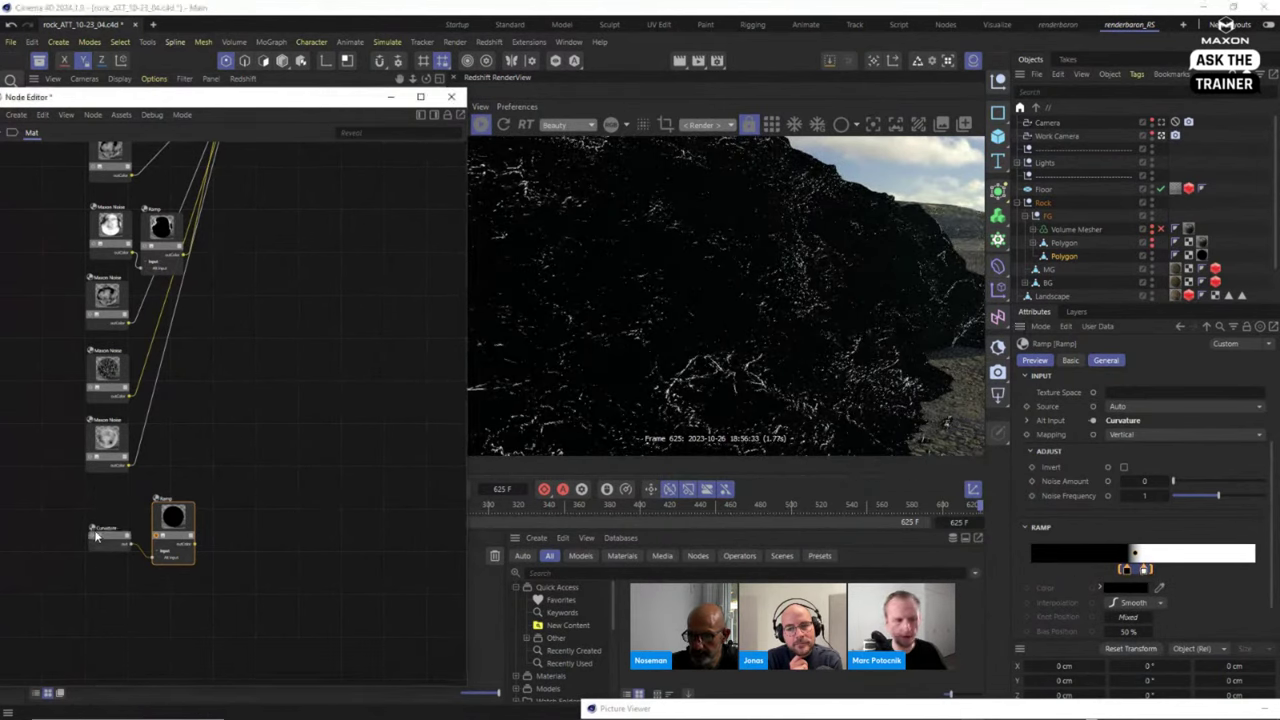
{"action": "left_click", "coordinate": [97, 536]}
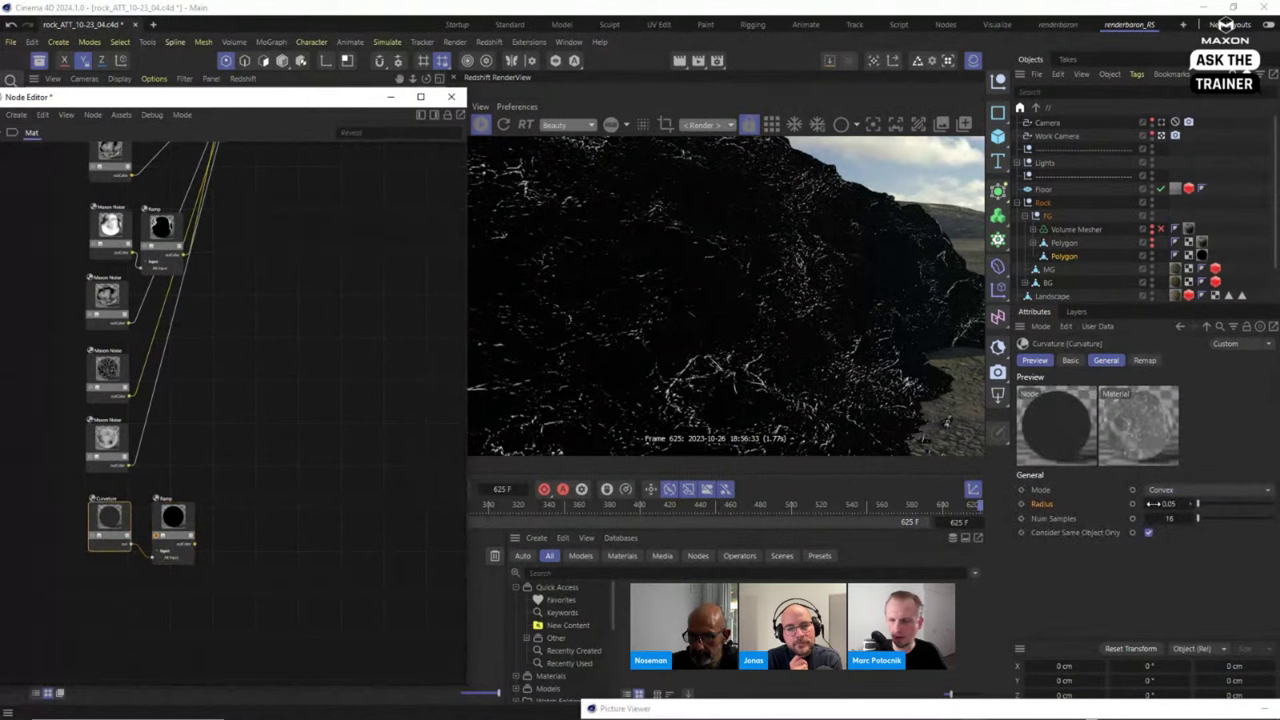
{"action": "left_click", "coordinate": [1155, 504]}
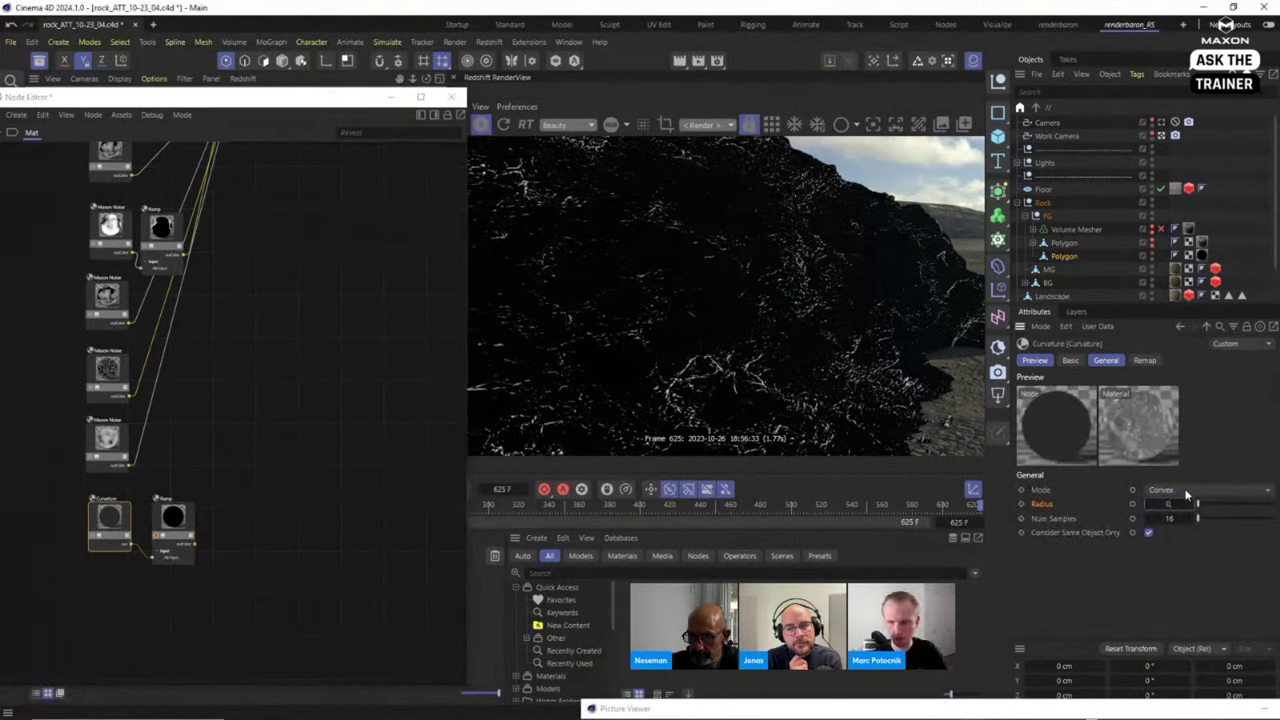
{"action": "type", "text": "0.2"}
{"action": "key", "text": "Return"}
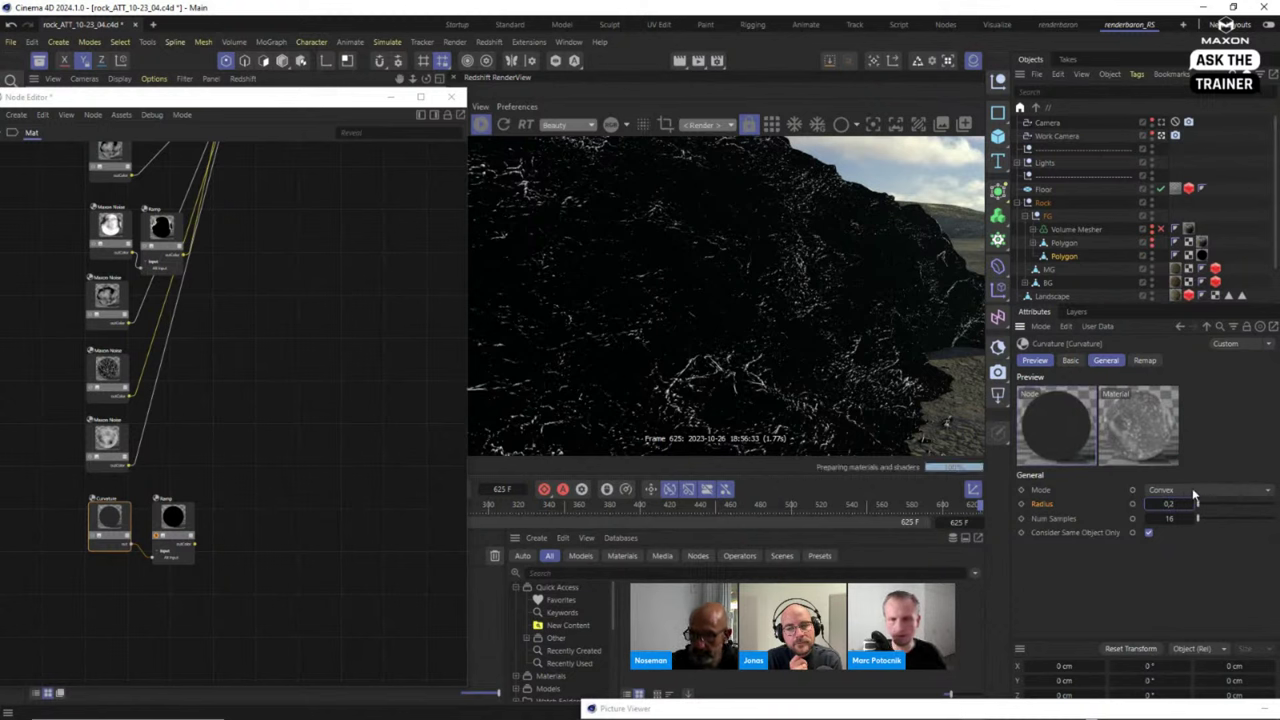
Shift both Ramp knots together, trying a wider mask first, until the black-to-white transition sits just past the gradient's middle.
{"action": "left_click", "coordinate": [167, 515]}
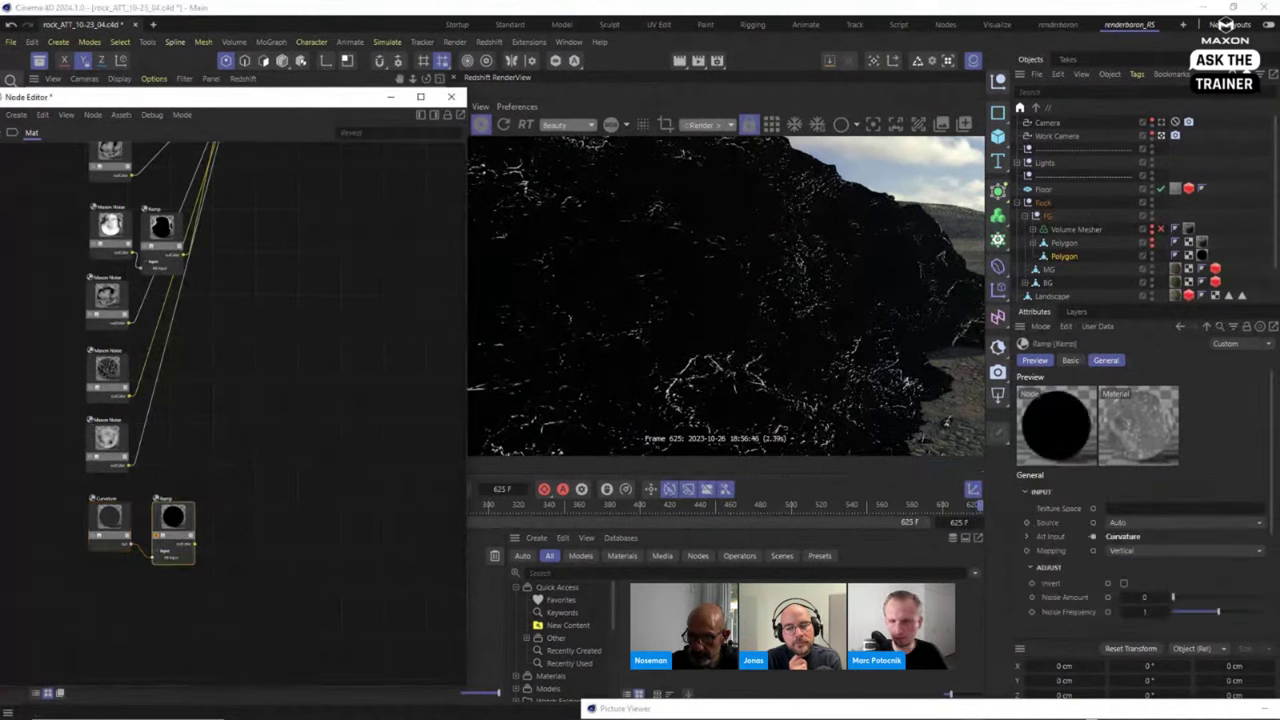
{"action": "scroll", "coordinate": [1140, 500], "scroll_direction": "down", "scroll_amount": 3}
{"action": "mouse_move", "coordinate": [1142, 548]}
{"action": "left_mouse_down"}
{"action": "mouse_move", "coordinate": [1170, 546]}
{"action": "mouse_move", "coordinate": [1086, 543]}
{"action": "mouse_move", "coordinate": [1101, 540]}
{"action": "left_mouse_up"}
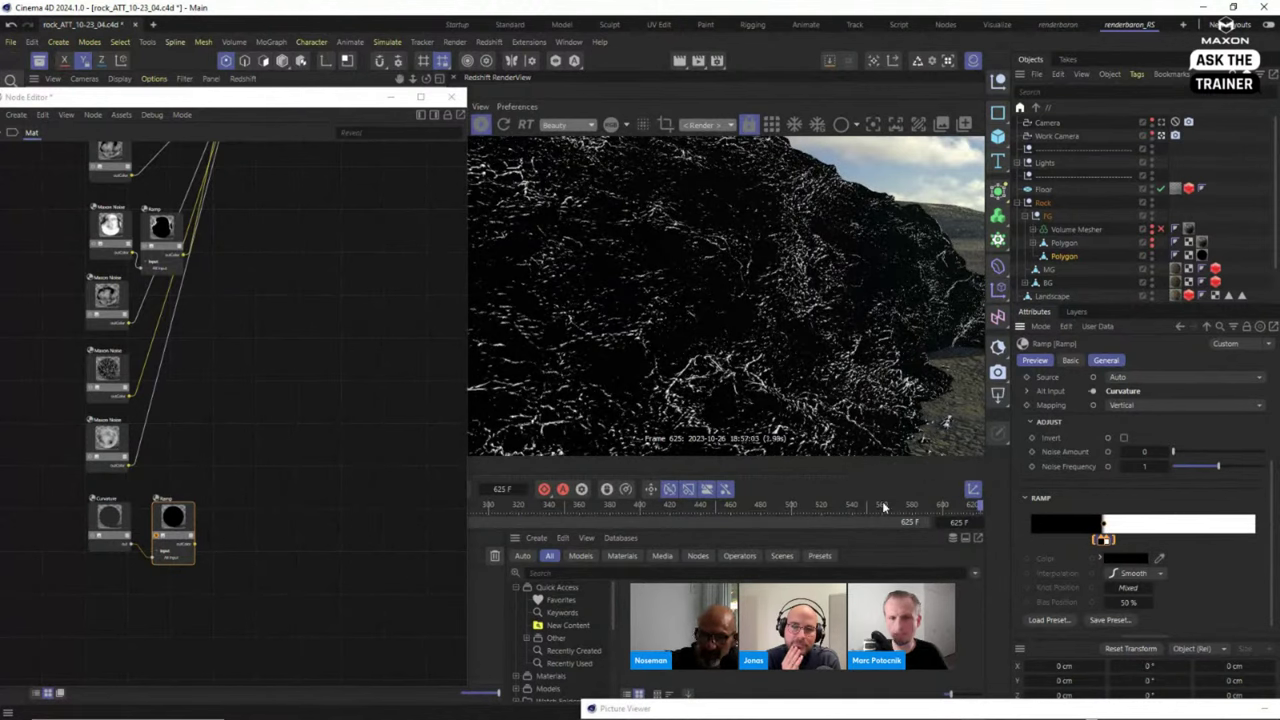
{"action": "left_click_drag", "start_coordinate": [1105, 547], "coordinate": [1138, 548]}
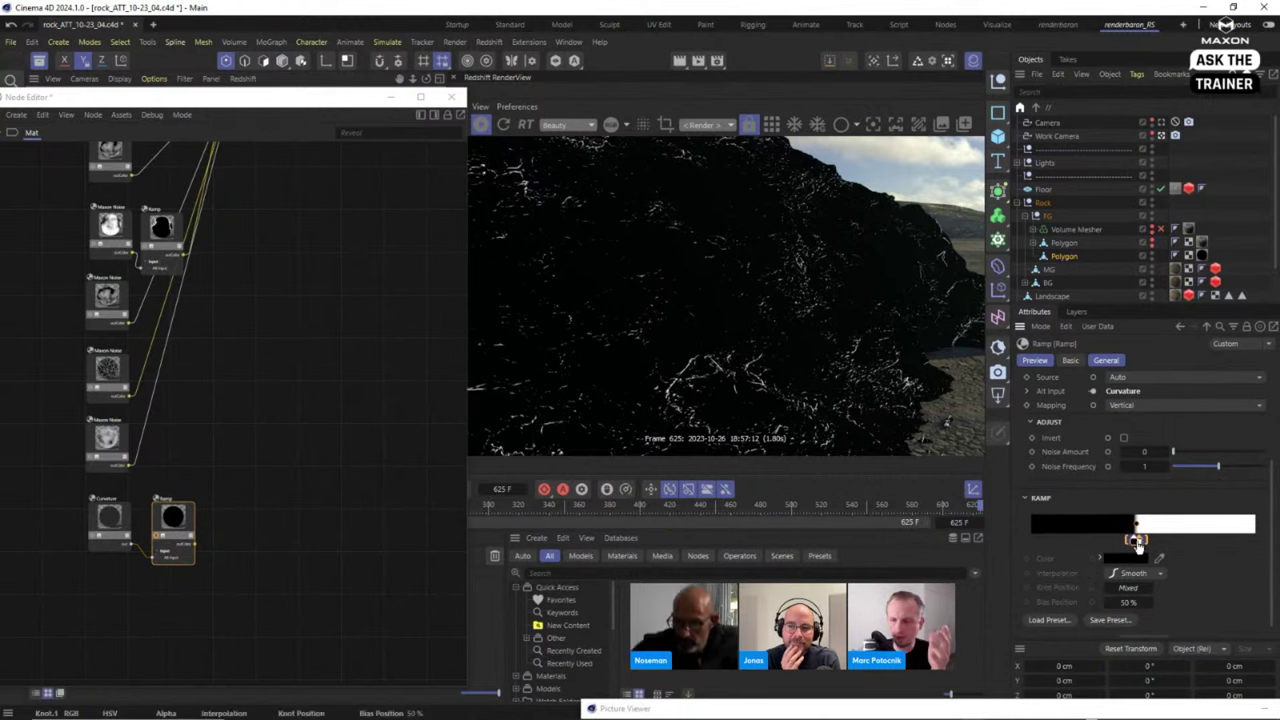
{"action": "left_click_drag", "start_coordinate": [1137, 541], "coordinate": [1146, 541]}
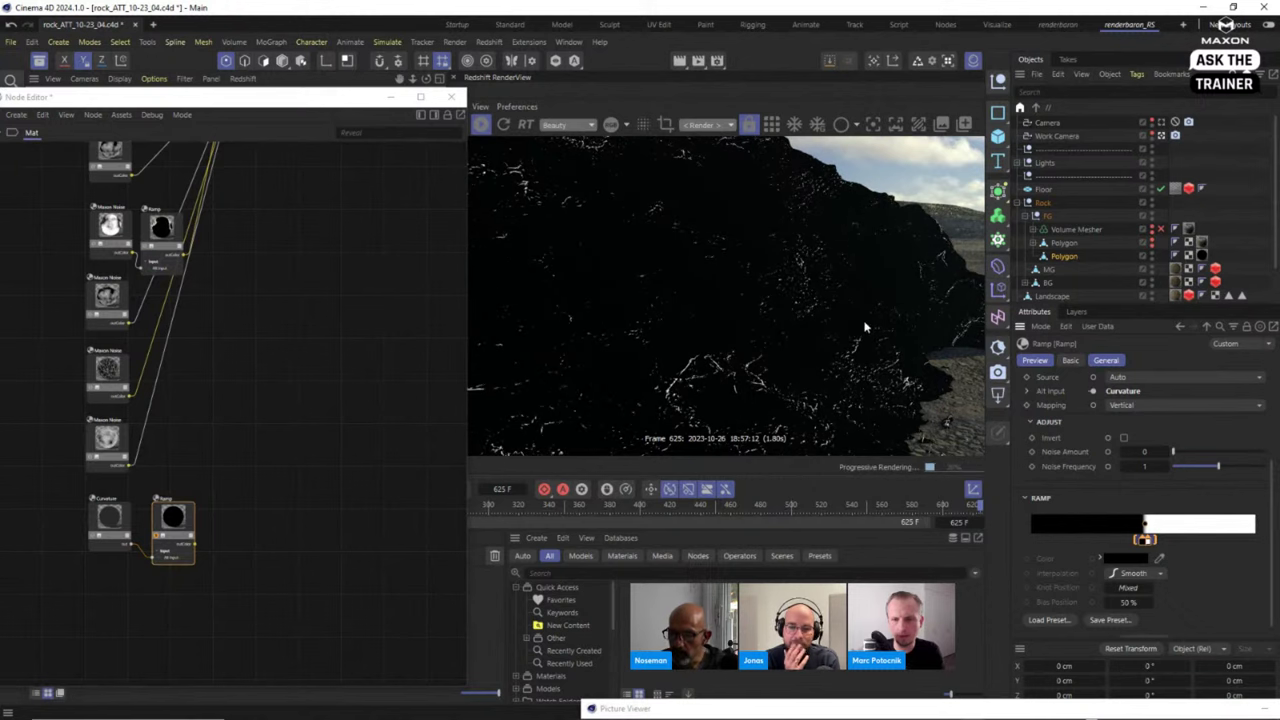
Duplicate the Ramp node fed by the Curvature node, placing the copy directly beneath the original.
{"action": "left_click", "coordinate": [178, 522]}
{"action": "key", "text": "ctrl+c"}
{"action": "key", "text": "ctrl+v"}
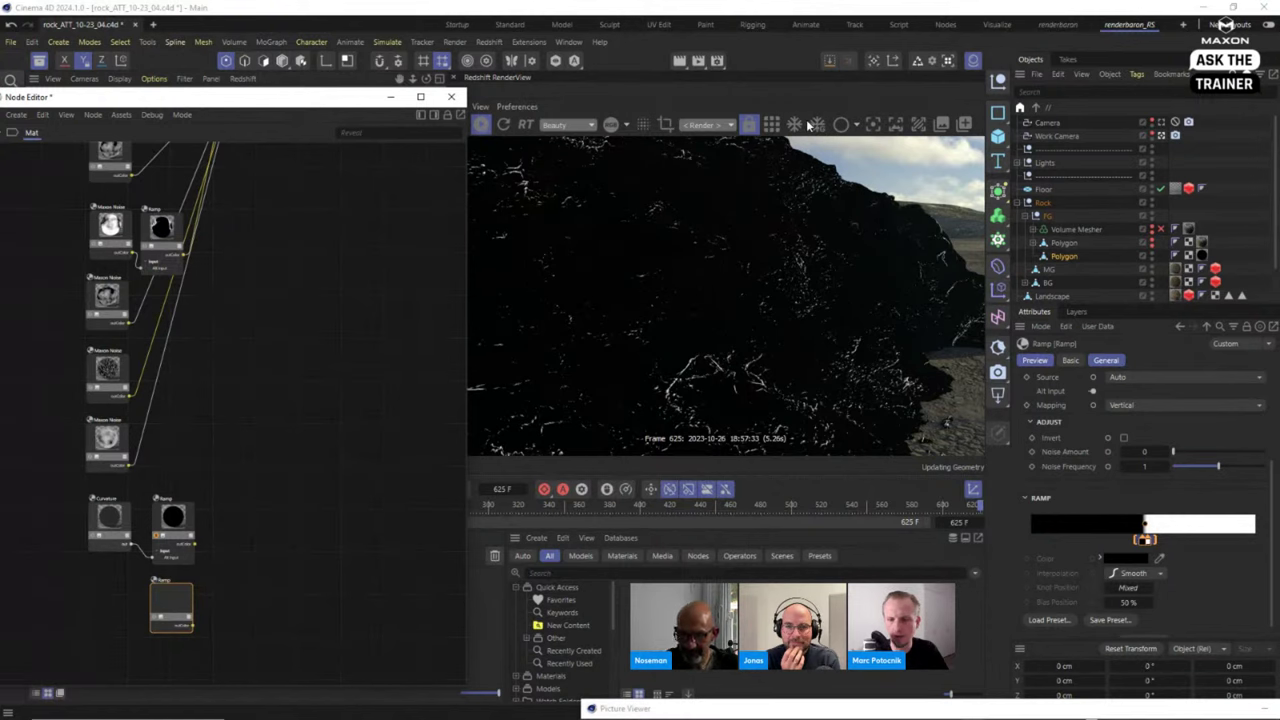
{"action": "left_click", "coordinate": [110, 515]}
{"action": "middle_click_drag", "start_coordinate": [250, 420], "coordinate": [182, 488]}
{"action": "left_click_drag", "start_coordinate": [128, 610], "coordinate": [236, 505]}
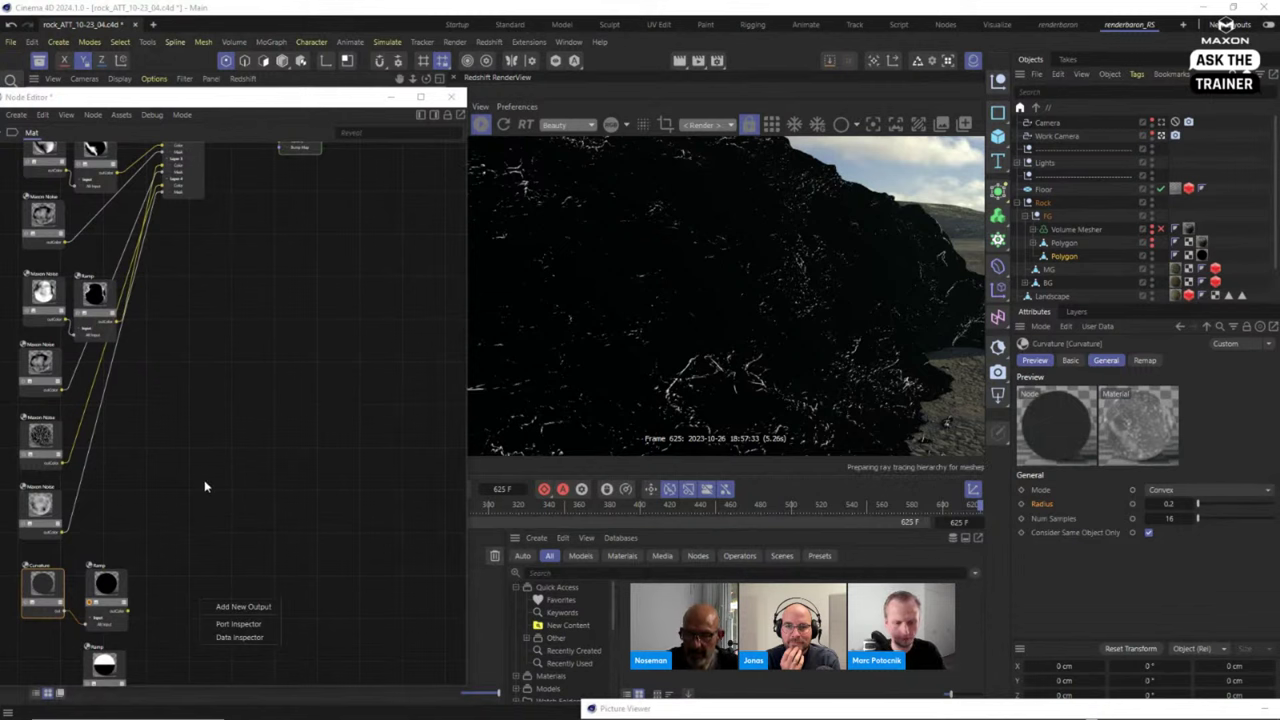
{"action": "left_click", "coordinate": [234, 494]}
{"action": "middle_click_drag", "start_coordinate": [234, 494], "coordinate": [314, 406]}
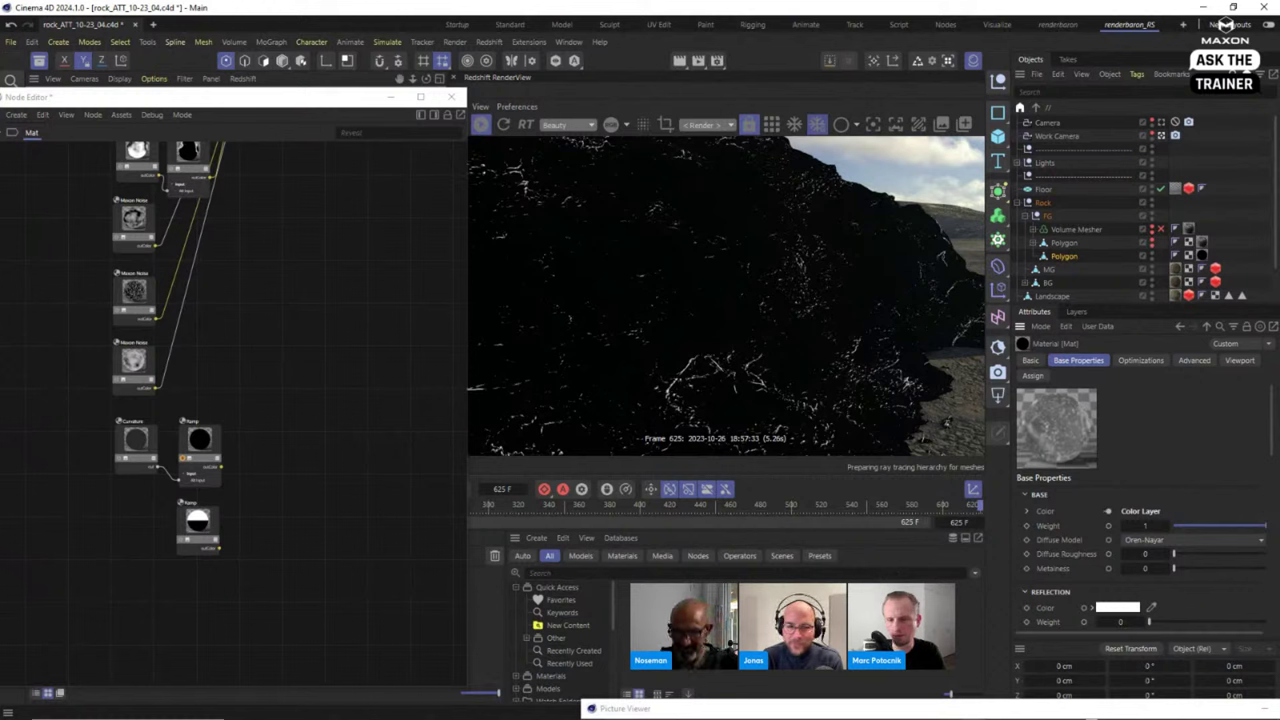
Connect the Curvature node's output to the duplicated Ramp's Alt Input and solo that lower Ramp in the render.
{"action": "left_click", "coordinate": [136, 438]}
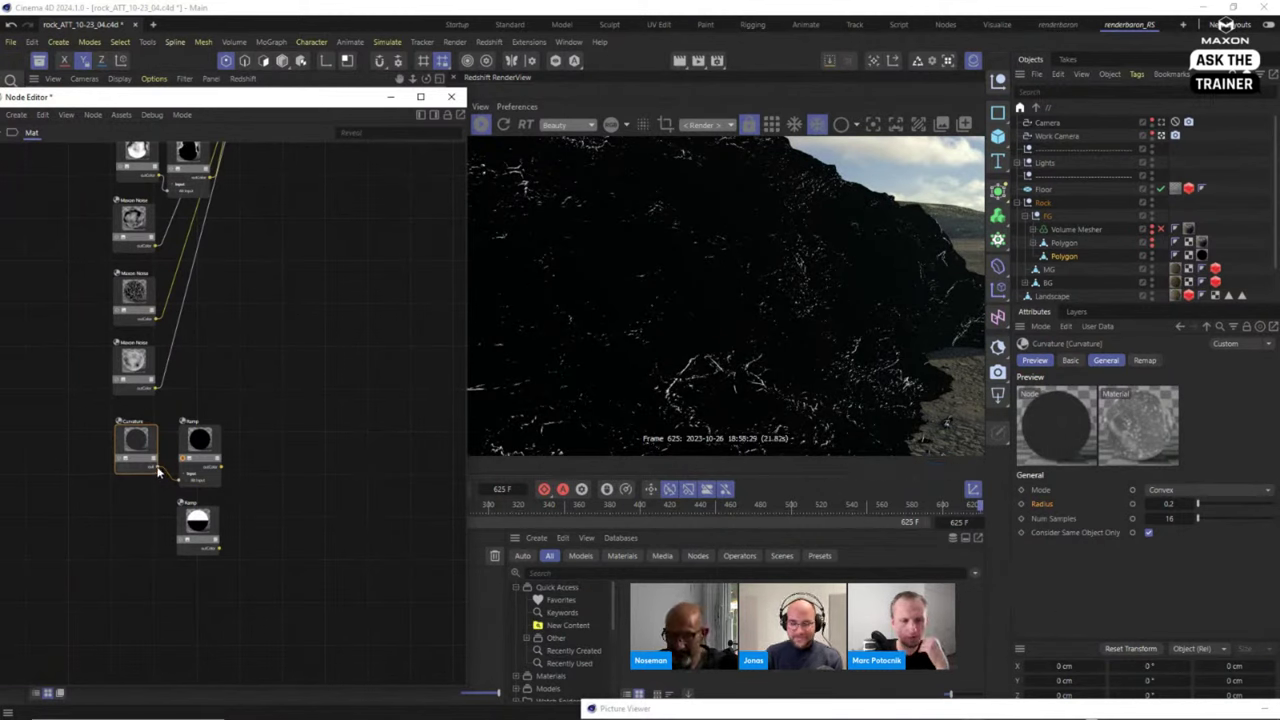
{"action": "left_click_drag", "start_coordinate": [157, 472], "coordinate": [205, 540]}
{"action": "mouse_move", "coordinate": [290, 559]}
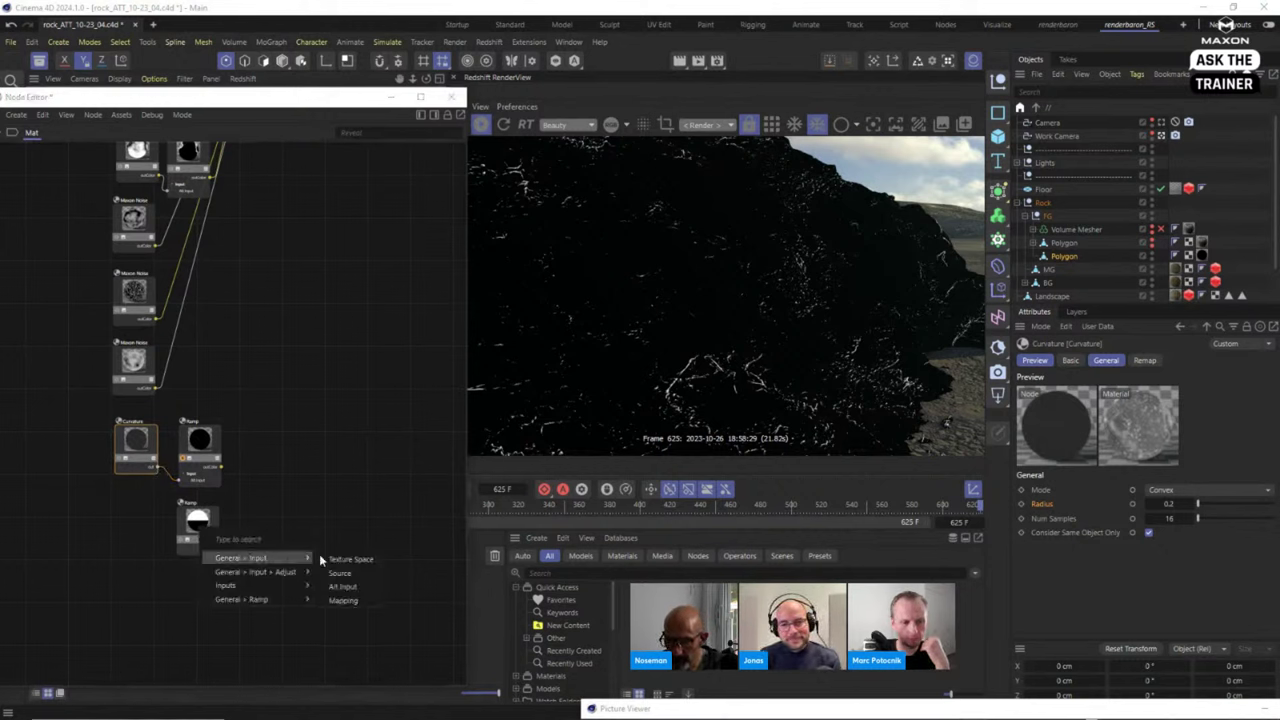
{"action": "left_click", "coordinate": [345, 588]}
{"action": "left_click", "coordinate": [197, 522]}
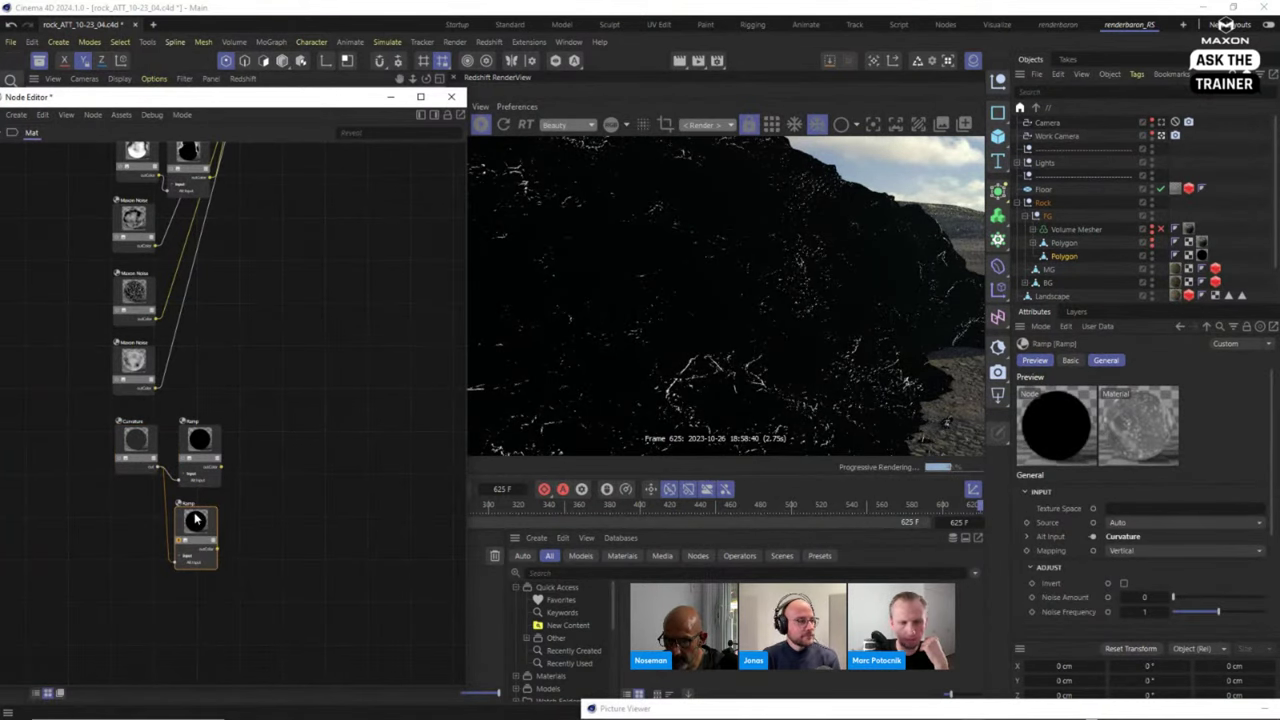
Shift both knots of the lower Ramp together toward the black end, to roughly a quarter of the gradient.
{"action": "scroll", "coordinate": [1150, 460], "scroll_direction": "down", "scroll_amount": 4}
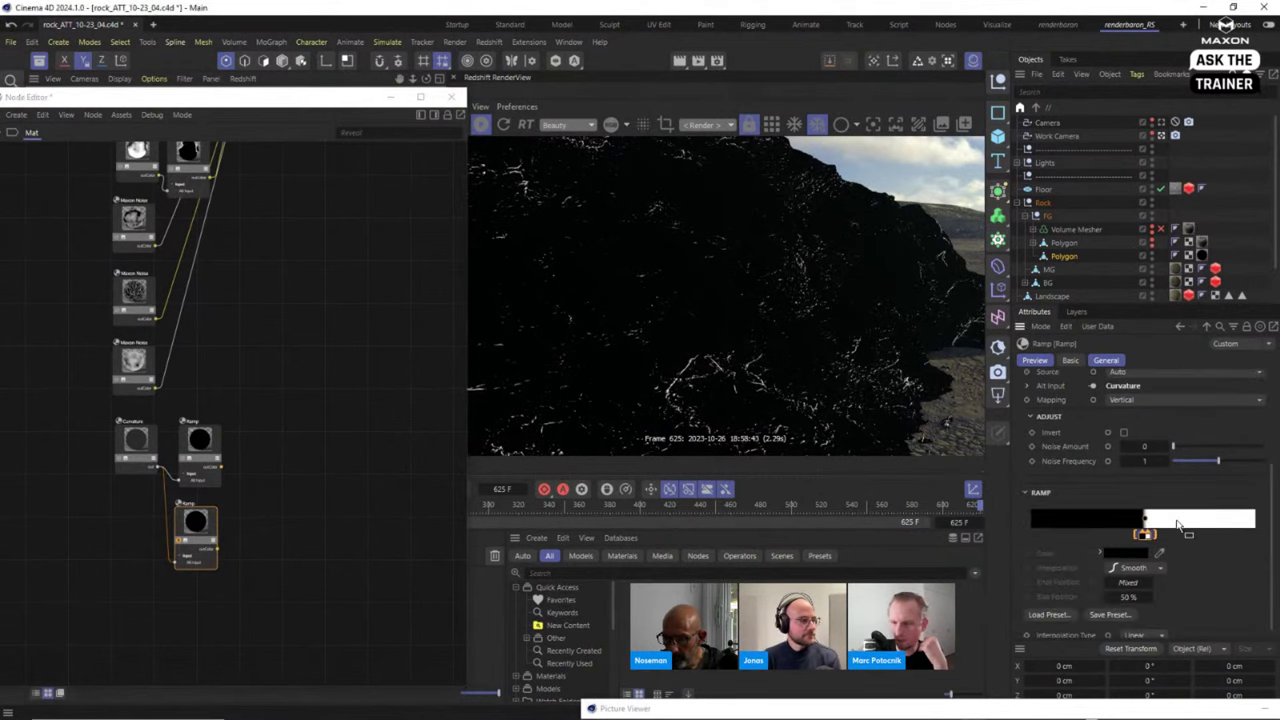
{"action": "left_click_drag", "start_coordinate": [1147, 536], "coordinate": [1097, 537]}
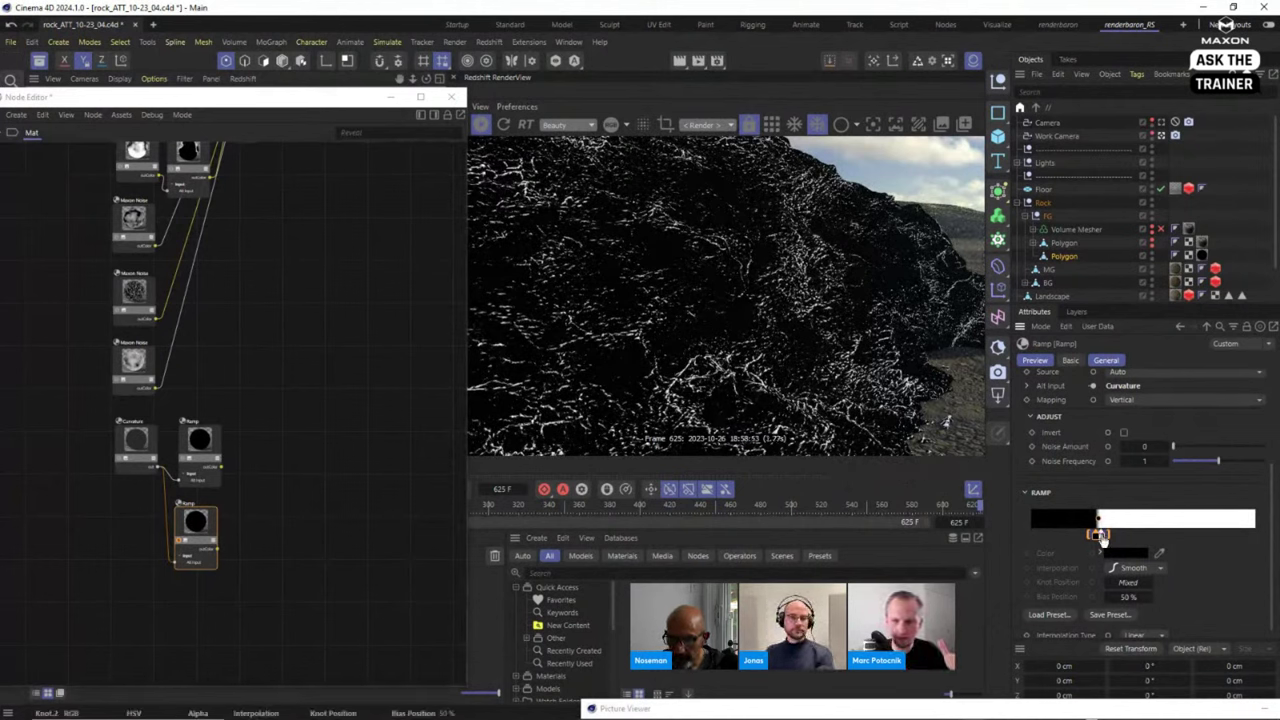
{"action": "left_click_drag", "start_coordinate": [1097, 533], "coordinate": [1092, 533]}
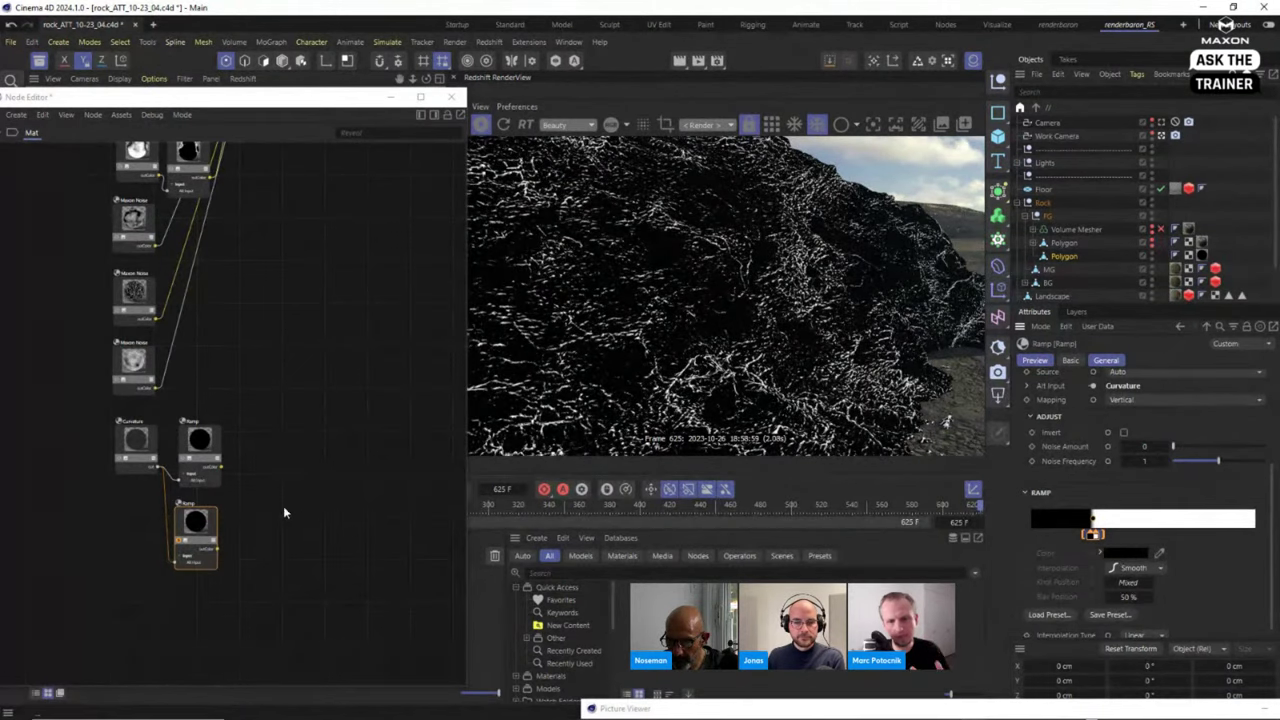
Solo the upper Curvature Ramp in the render and examine the main Color Layer node's layers for unused slots up to Layer 7.
{"action": "left_click", "coordinate": [193, 448]}
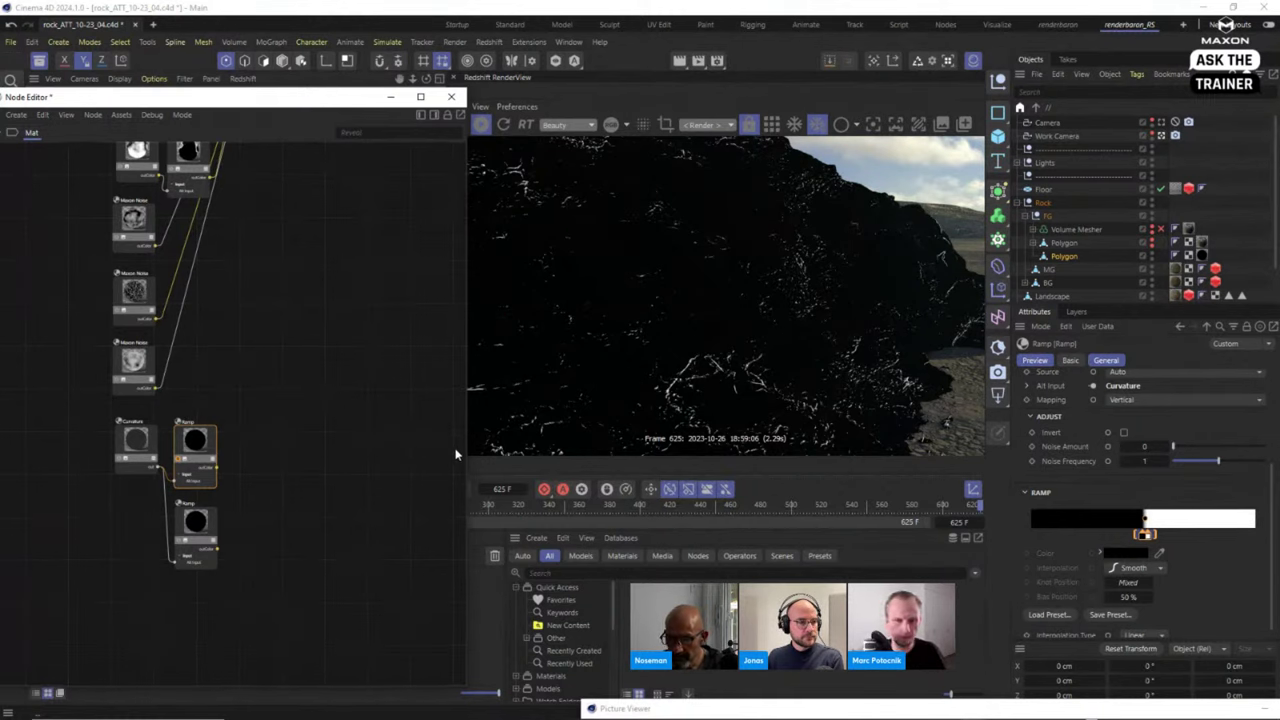
{"action": "scroll", "coordinate": [331, 297], "scroll_direction": "down", "scroll_amount": 4}
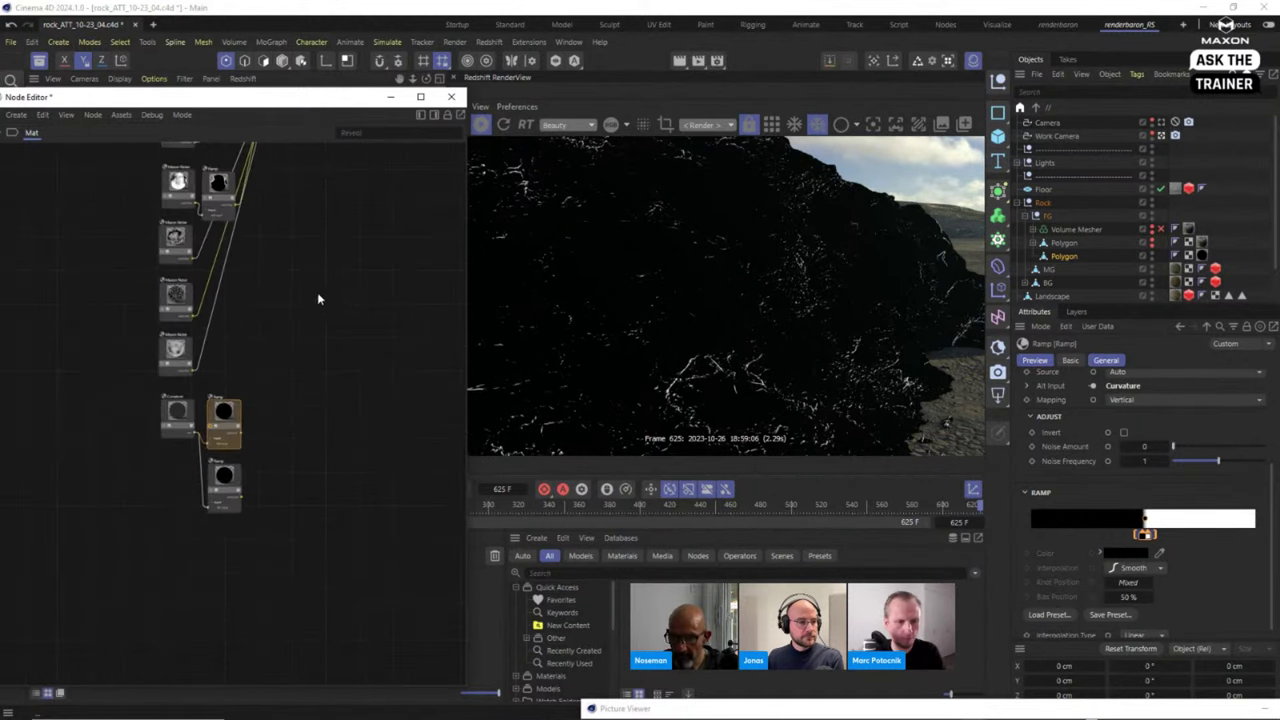
{"action": "scroll", "coordinate": [268, 214], "scroll_direction": "up", "scroll_amount": 1}
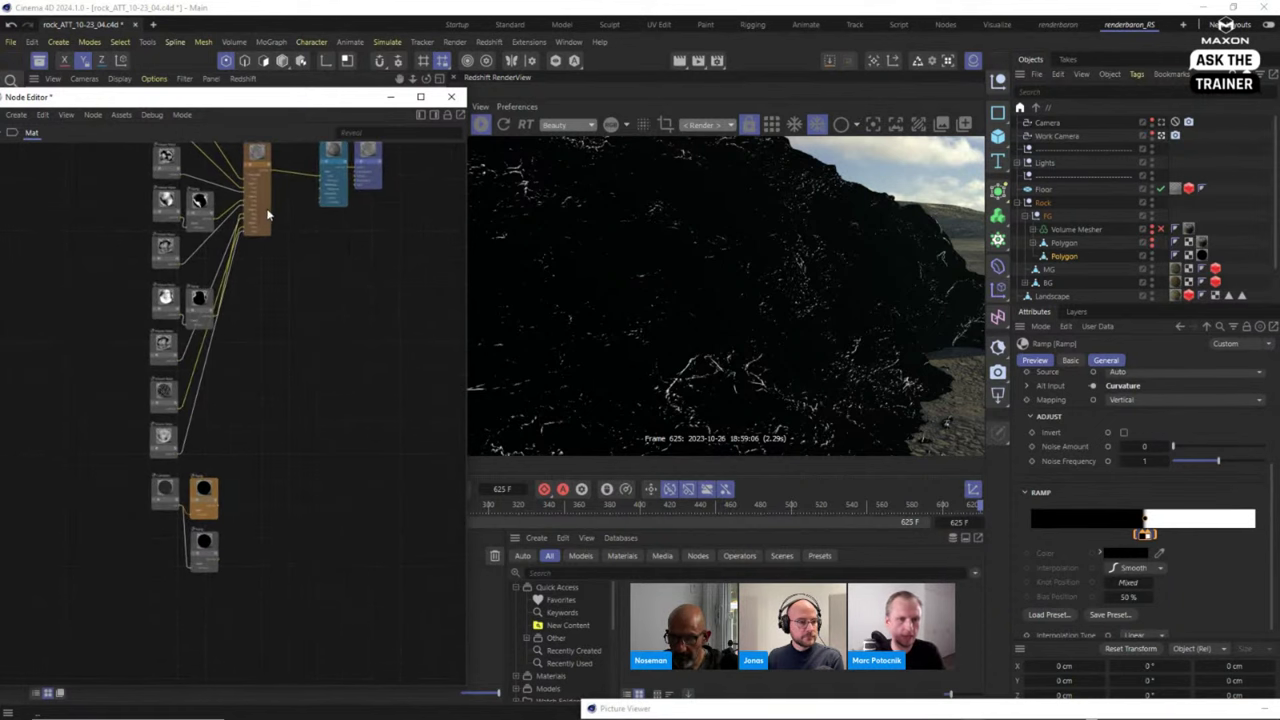
{"action": "left_click", "coordinate": [265, 213]}
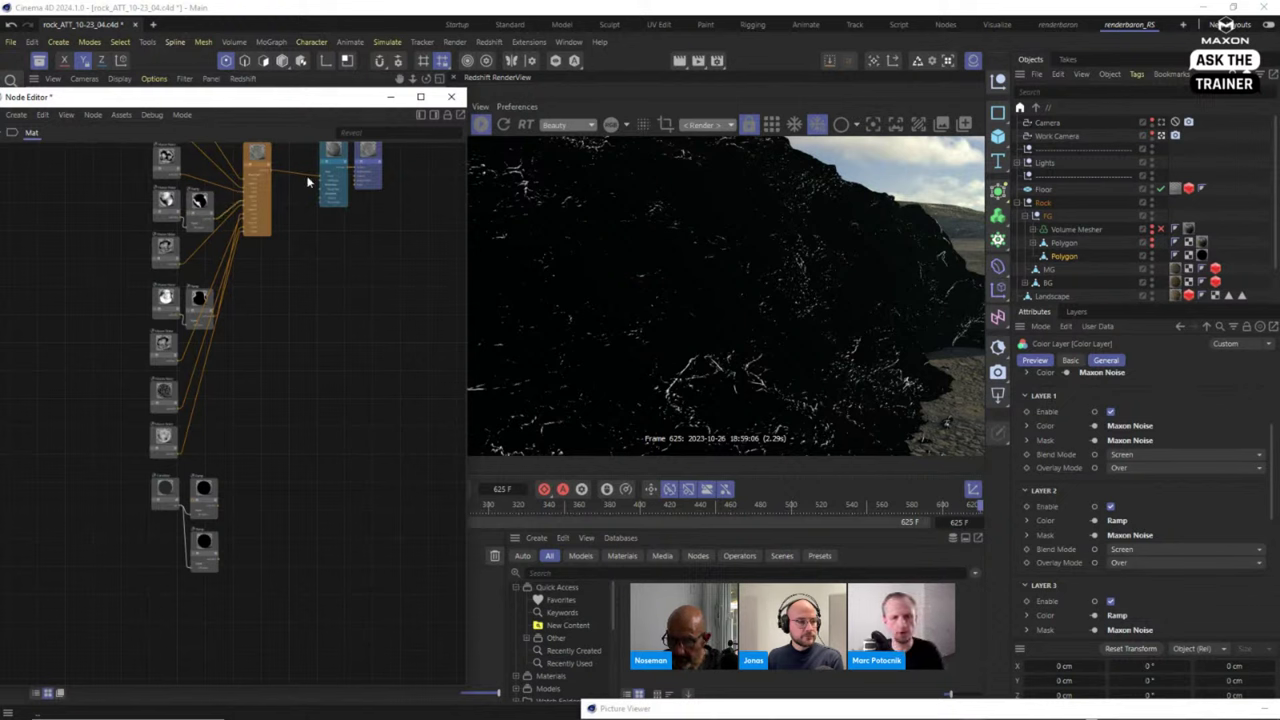
{"action": "left_click", "coordinate": [300, 487]}
{"action": "left_click", "coordinate": [267, 226]}
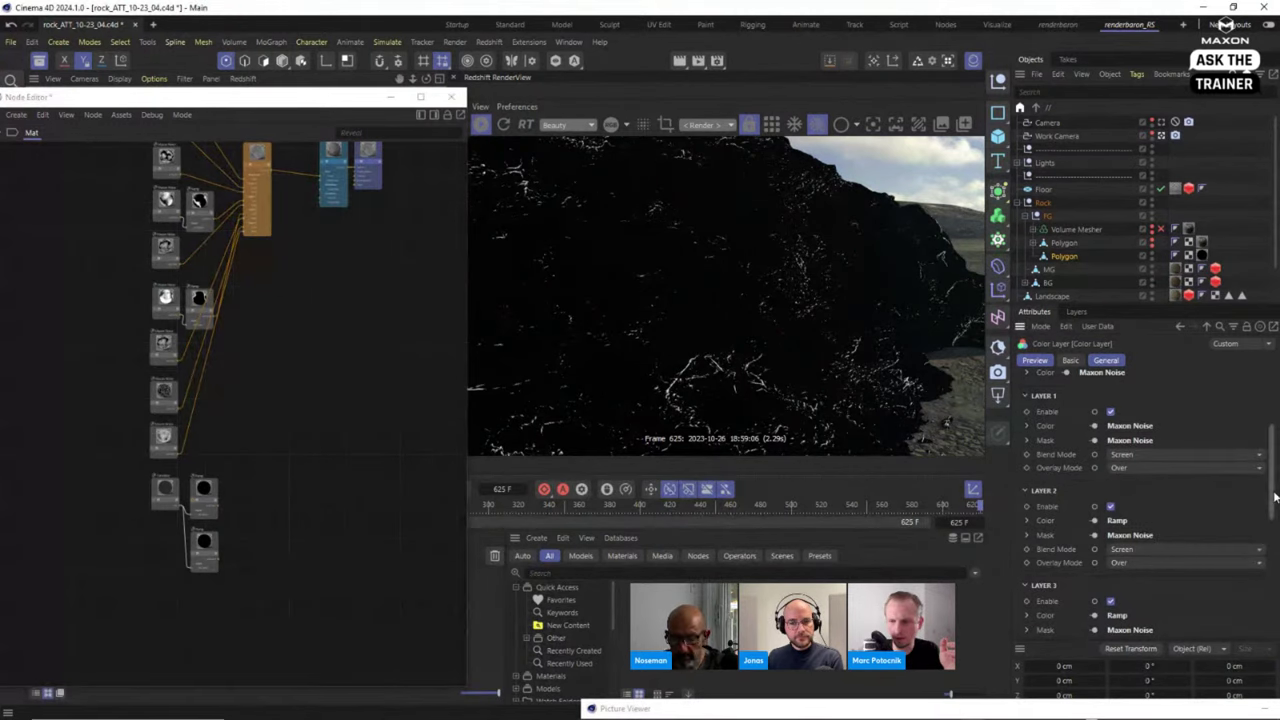
{"action": "scroll", "coordinate": [1274, 497], "scroll_direction": "down", "scroll_amount": 6}
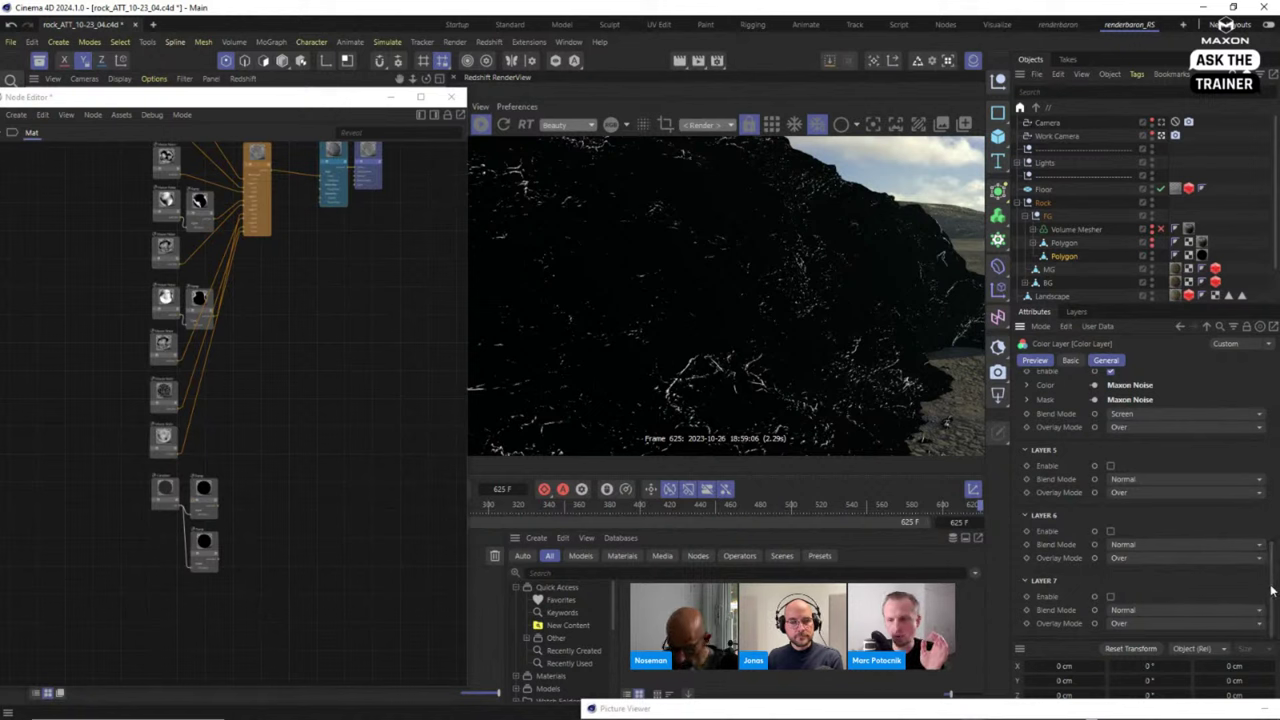
{"action": "left_click_drag", "start_coordinate": [1272, 590], "coordinate": [1268, 428]}
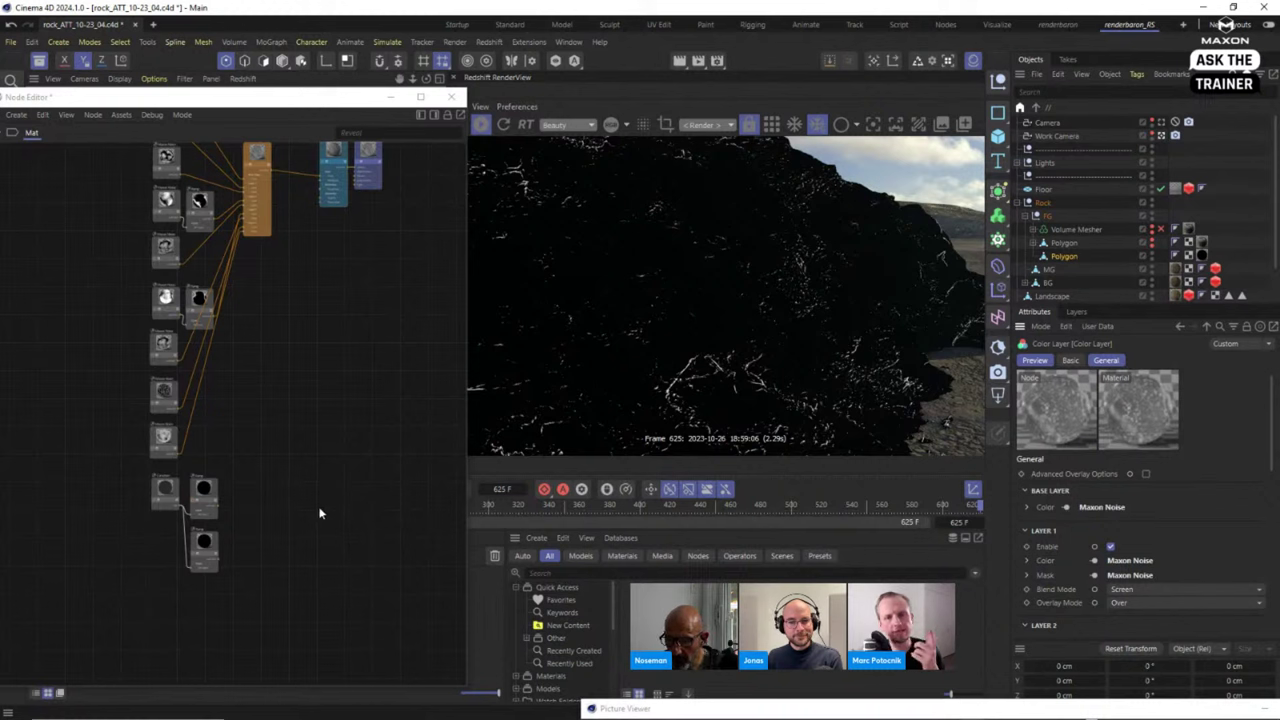
{"action": "left_click", "coordinate": [345, 471]}
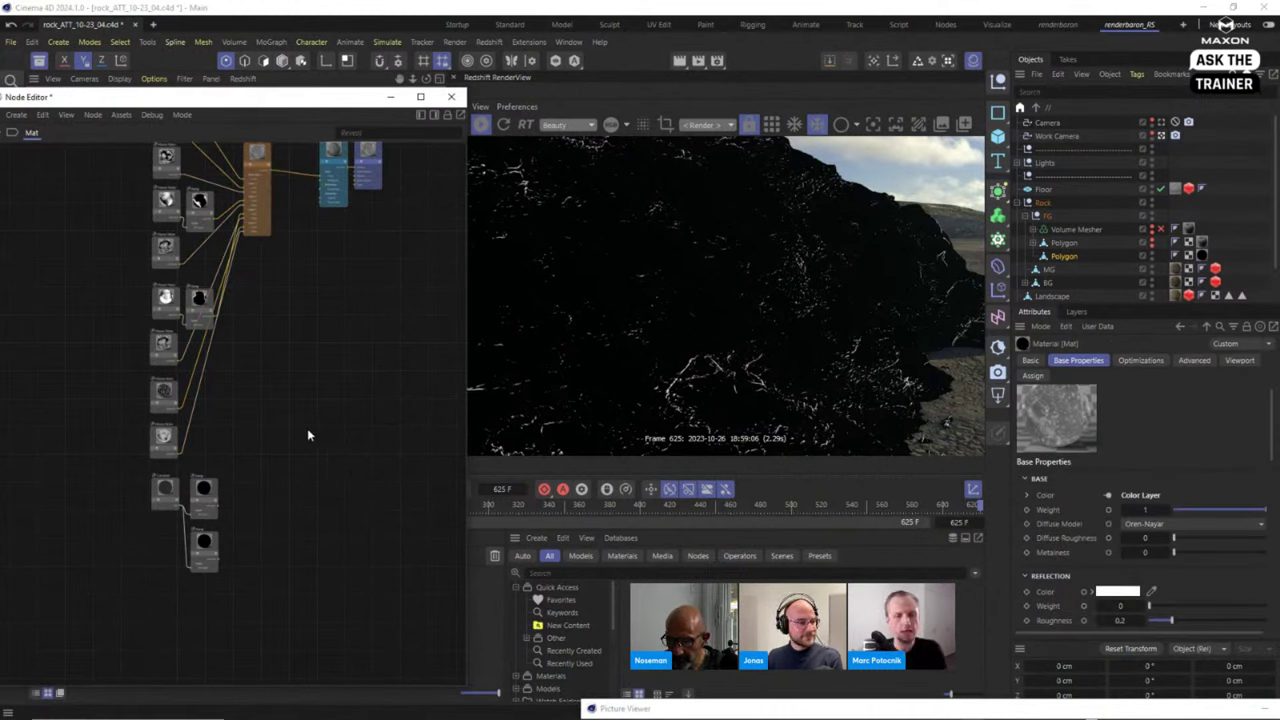
Add a second Color Layer node and place it beside the two Curvature-driven Ramps.
{"action": "right_click", "coordinate": [317, 444]}
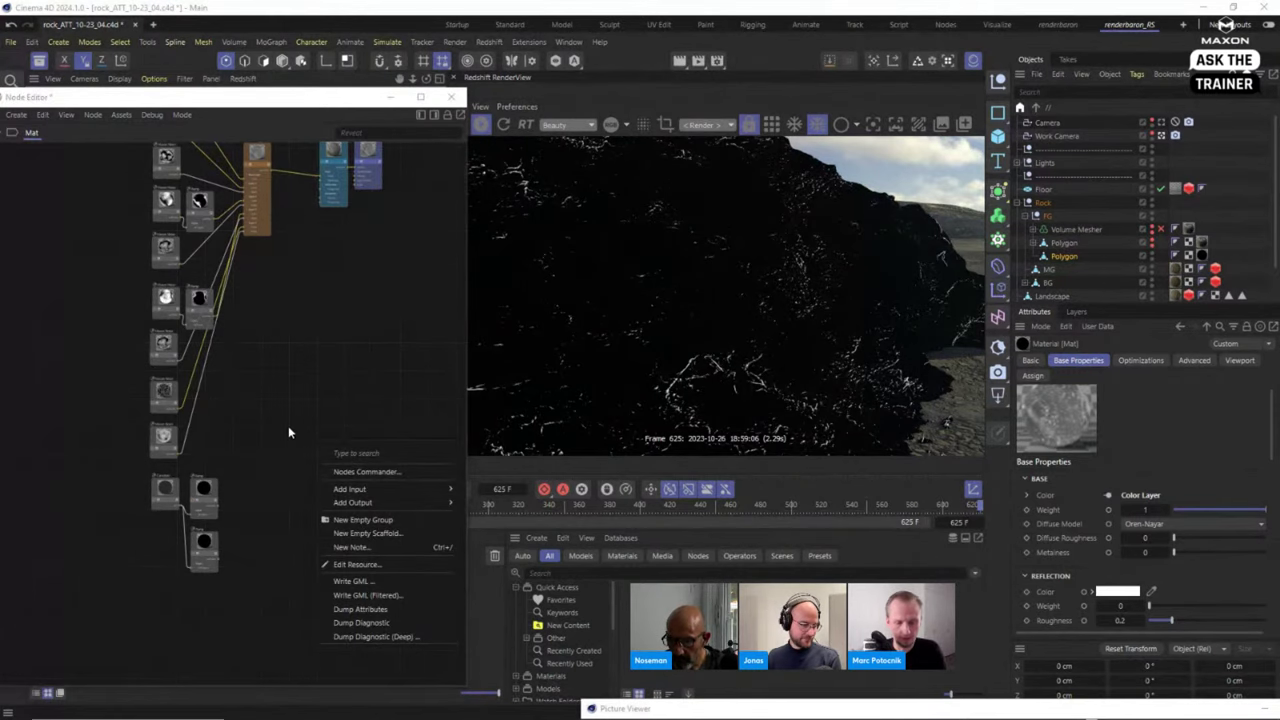
{"action": "left_click", "coordinate": [286, 412]}
{"action": "double_click", "coordinate": [285, 410]}
{"action": "type", "text": "lay"}
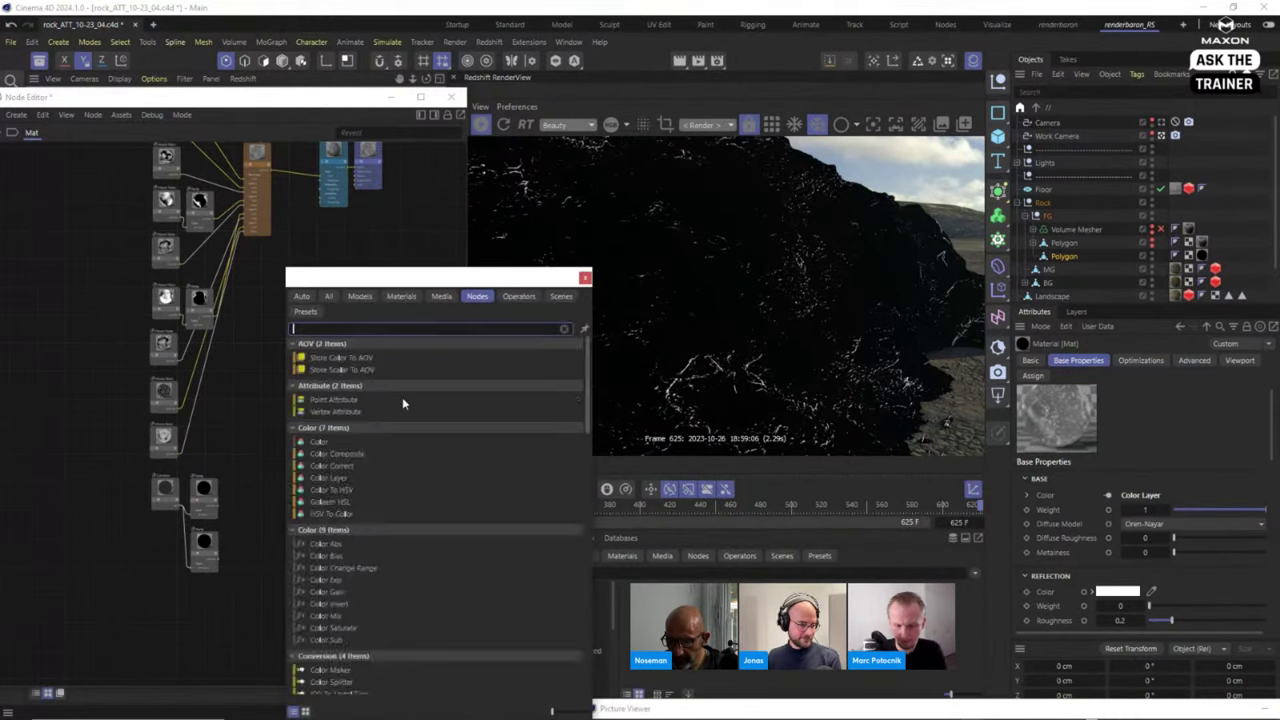
{"action": "key", "text": "Return"}
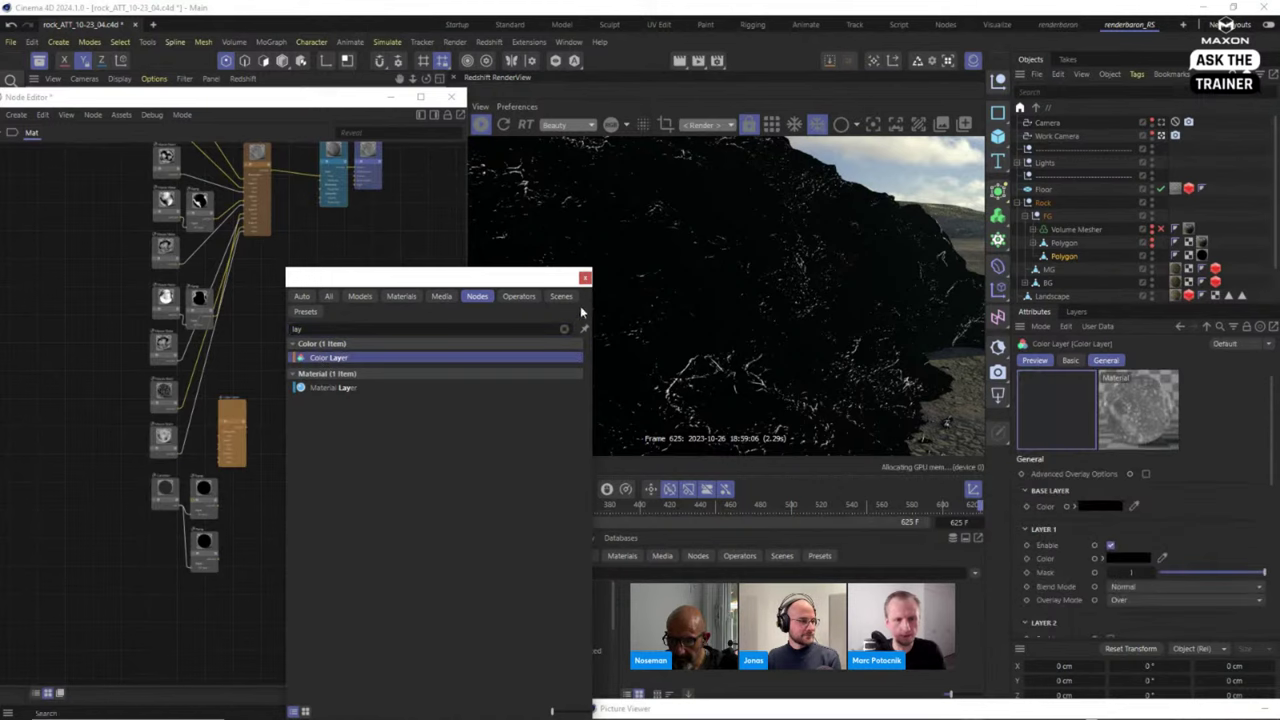
{"action": "left_click_drag", "start_coordinate": [232, 428], "coordinate": [257, 496]}
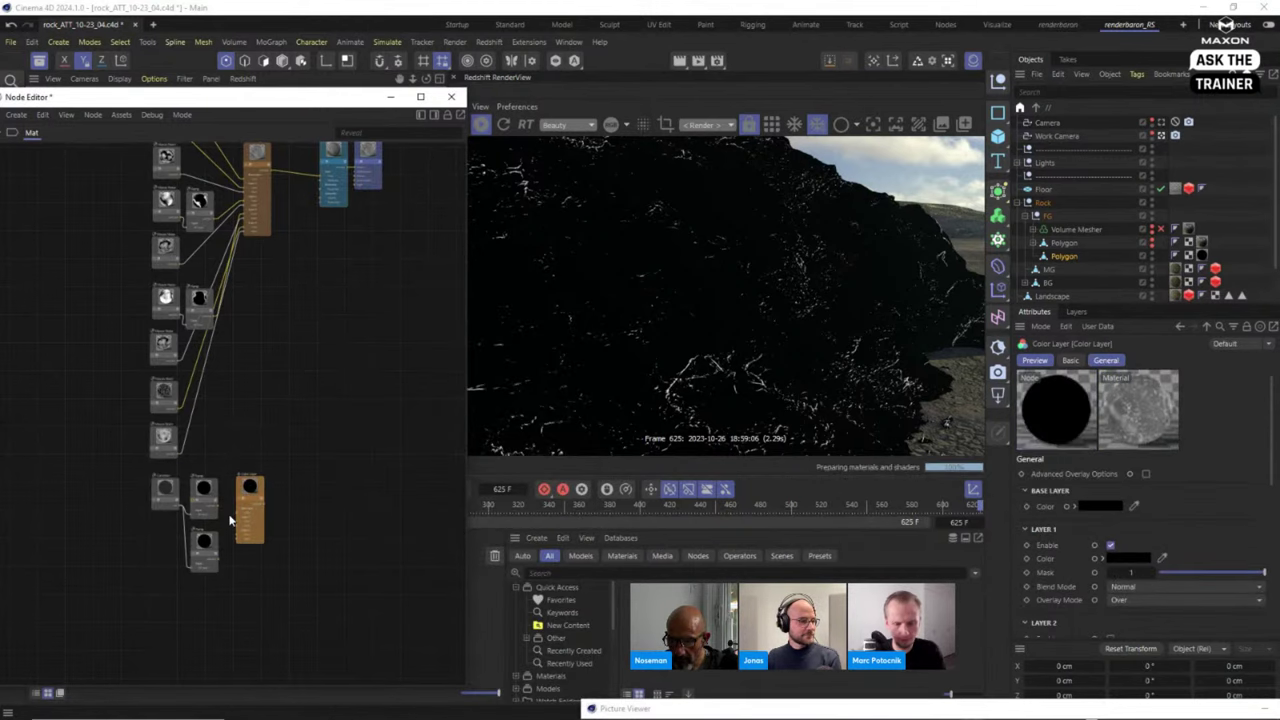
Connect the upper Ramp to the new Color Layer's Layer 1 Color and the lower Ramp to Layer 2 Color, soloing that Color Layer.
{"action": "middle_click_drag", "start_coordinate": [257, 496], "coordinate": [288, 456]}
{"action": "scroll", "coordinate": [292, 484], "scroll_direction": "up", "scroll_amount": 5}
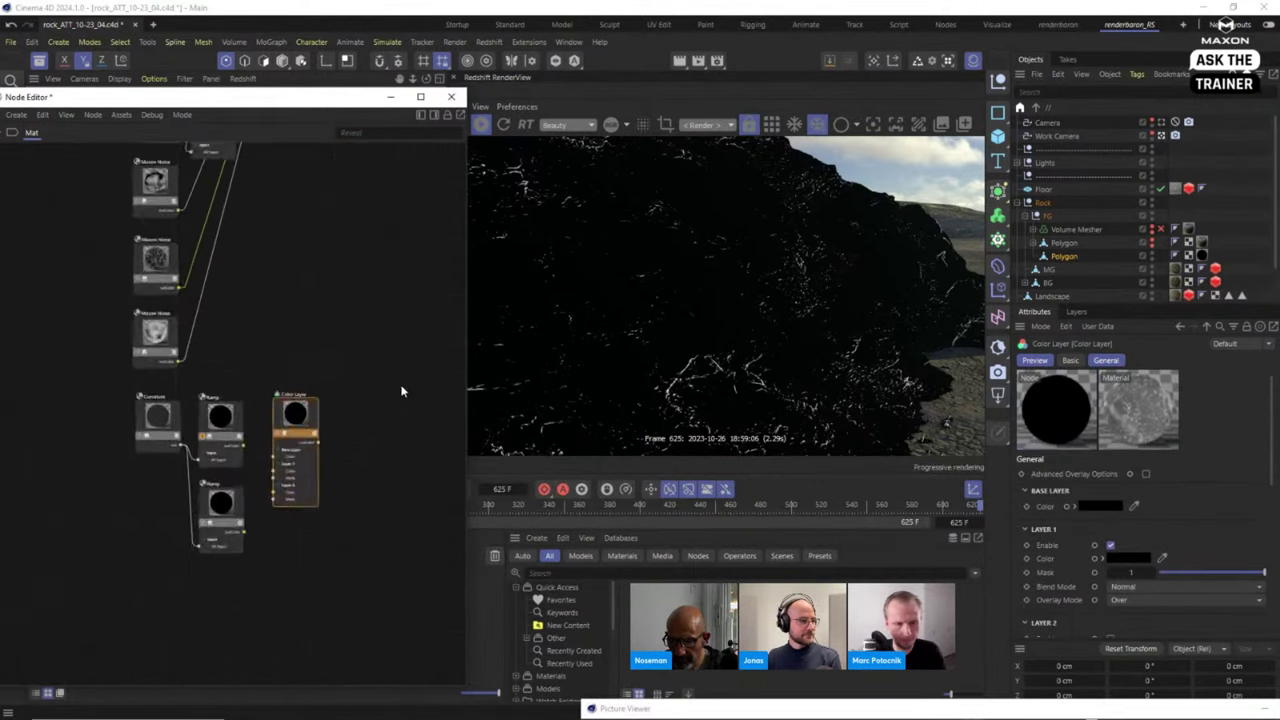
{"action": "left_click_drag", "start_coordinate": [213, 427], "coordinate": [261, 466]}
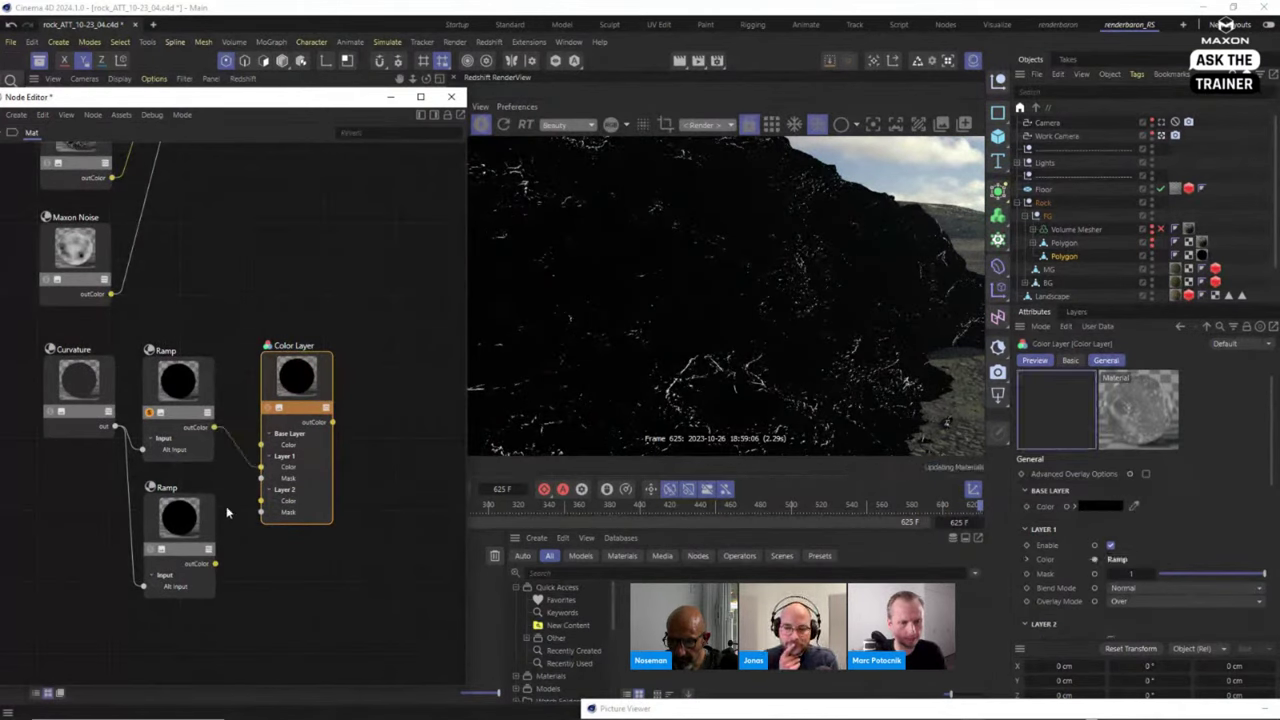
{"action": "left_click_drag", "start_coordinate": [214, 564], "coordinate": [261, 500]}
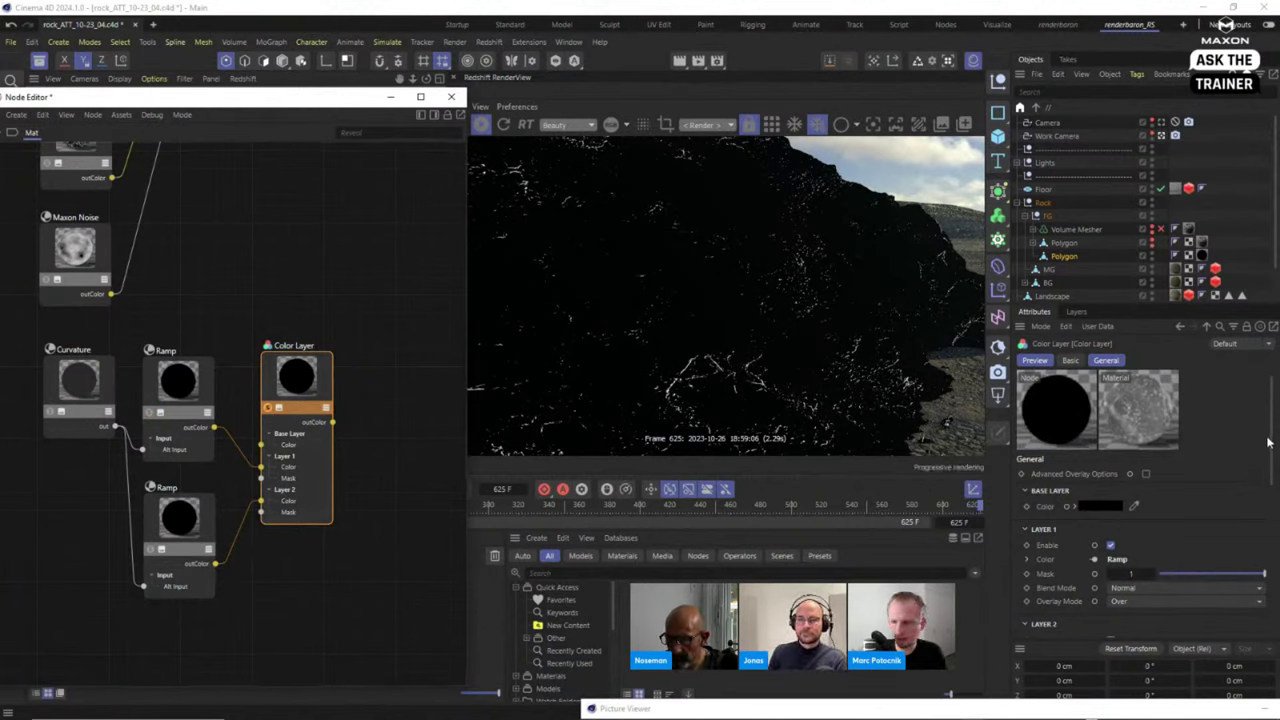
Enable Layer 2 of the new Color Layer with Screen blend mode and lower its Mask to 0.172.
{"action": "scroll", "coordinate": [1200, 450], "scroll_direction": "down", "scroll_amount": 4}
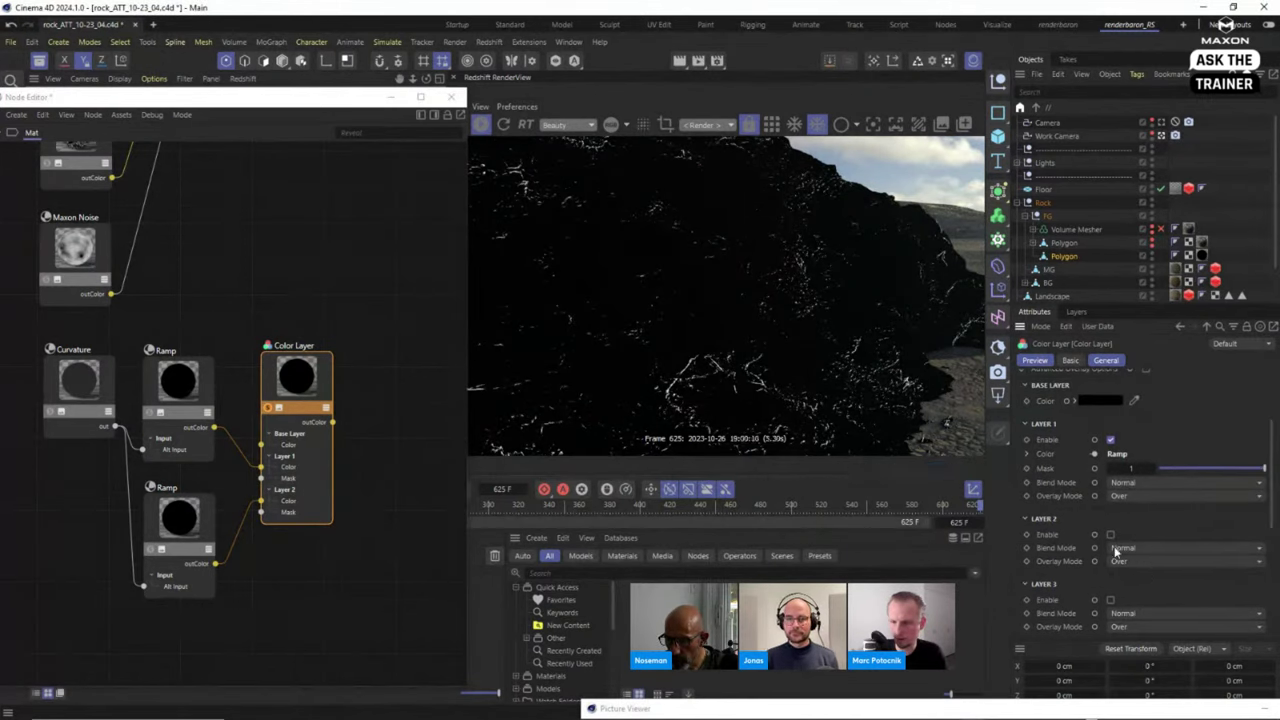
{"action": "left_click", "coordinate": [1111, 535]}
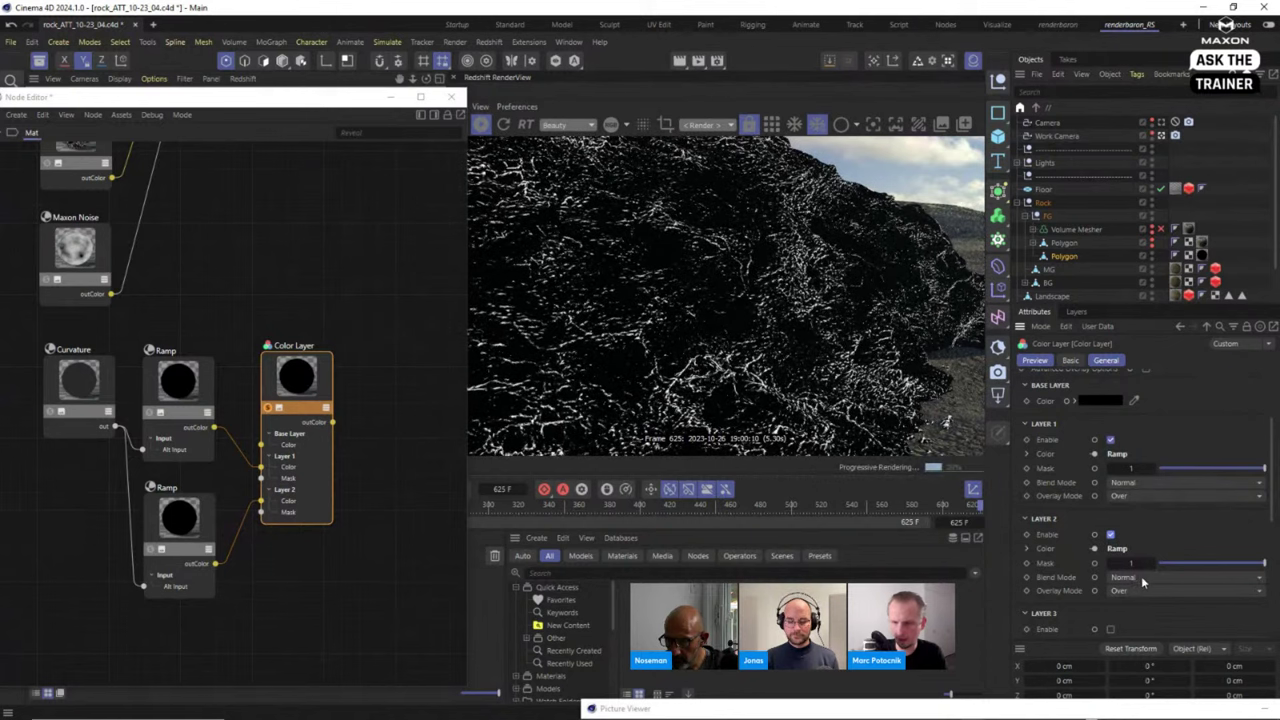
{"action": "left_click", "coordinate": [1130, 577]}
{"action": "left_click", "coordinate": [1157, 459]}
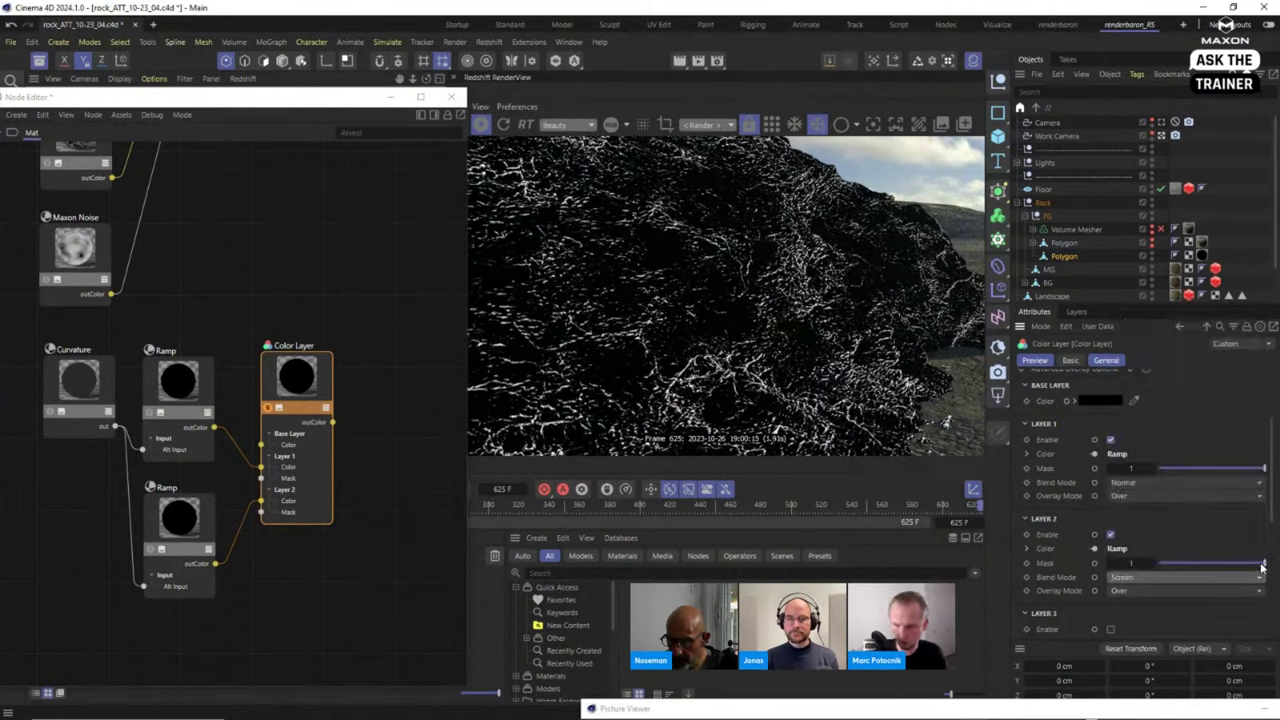
{"action": "left_click_drag", "start_coordinate": [1263, 564], "coordinate": [1211, 567]}
{"action": "left_click_drag", "start_coordinate": [1210, 566], "coordinate": [1176, 566]}
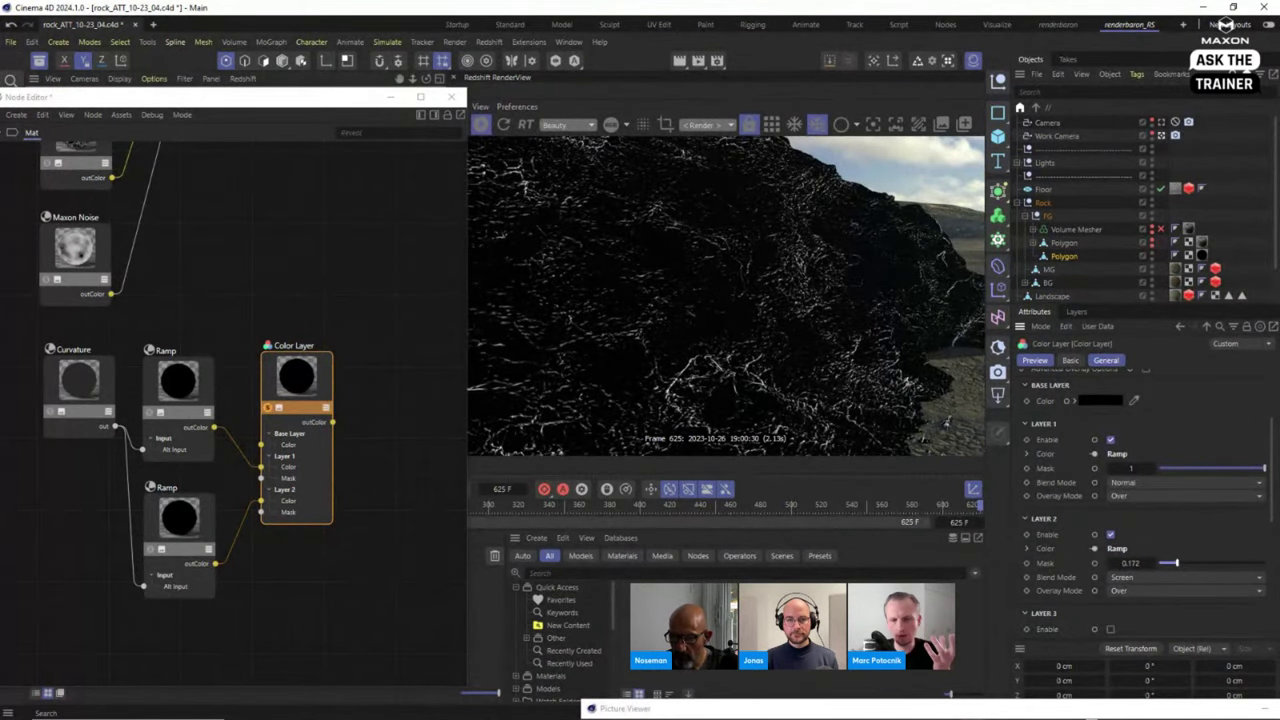
Compare the gradients of the upper and lower Ramps and the Color Layer combining them.
{"action": "mouse_move", "coordinate": [179, 358]}
{"action": "left_mouse_down"}
{"action": "mouse_move", "coordinate": [199, 352]}
{"action": "mouse_move", "coordinate": [180, 369]}
{"action": "left_mouse_up"}
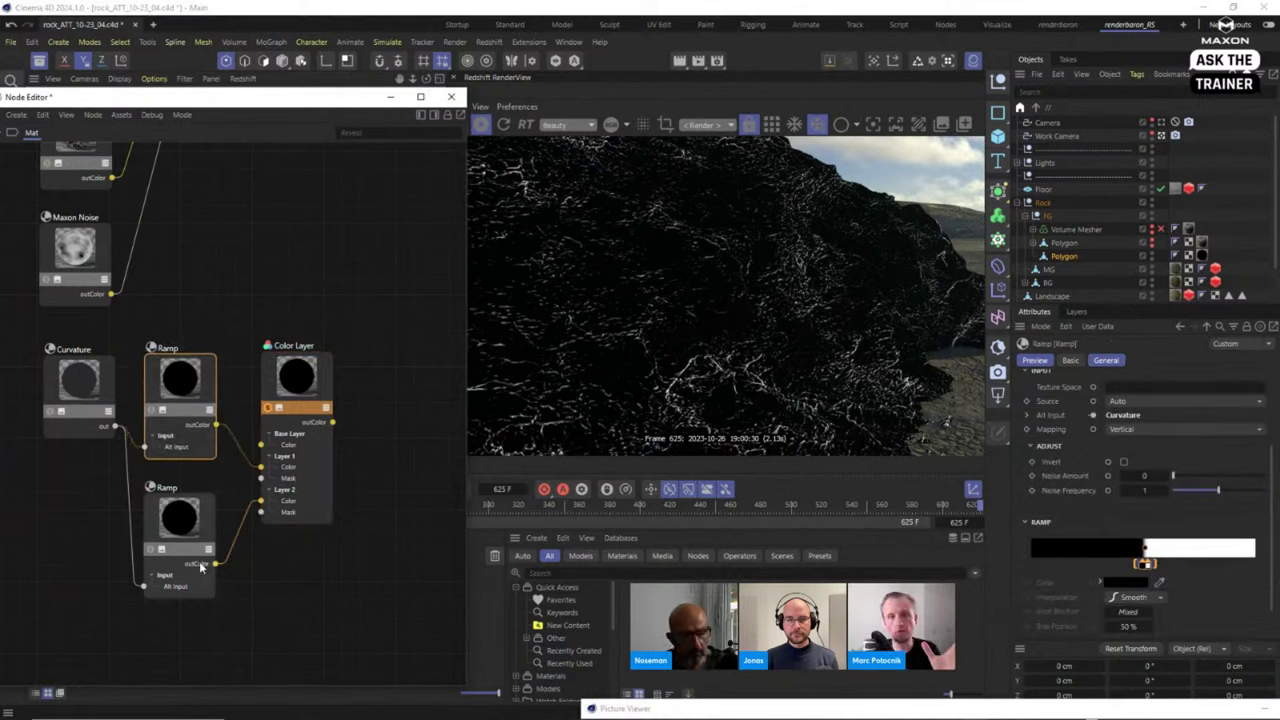
{"action": "left_click_drag", "start_coordinate": [190, 538], "coordinate": [185, 534]}
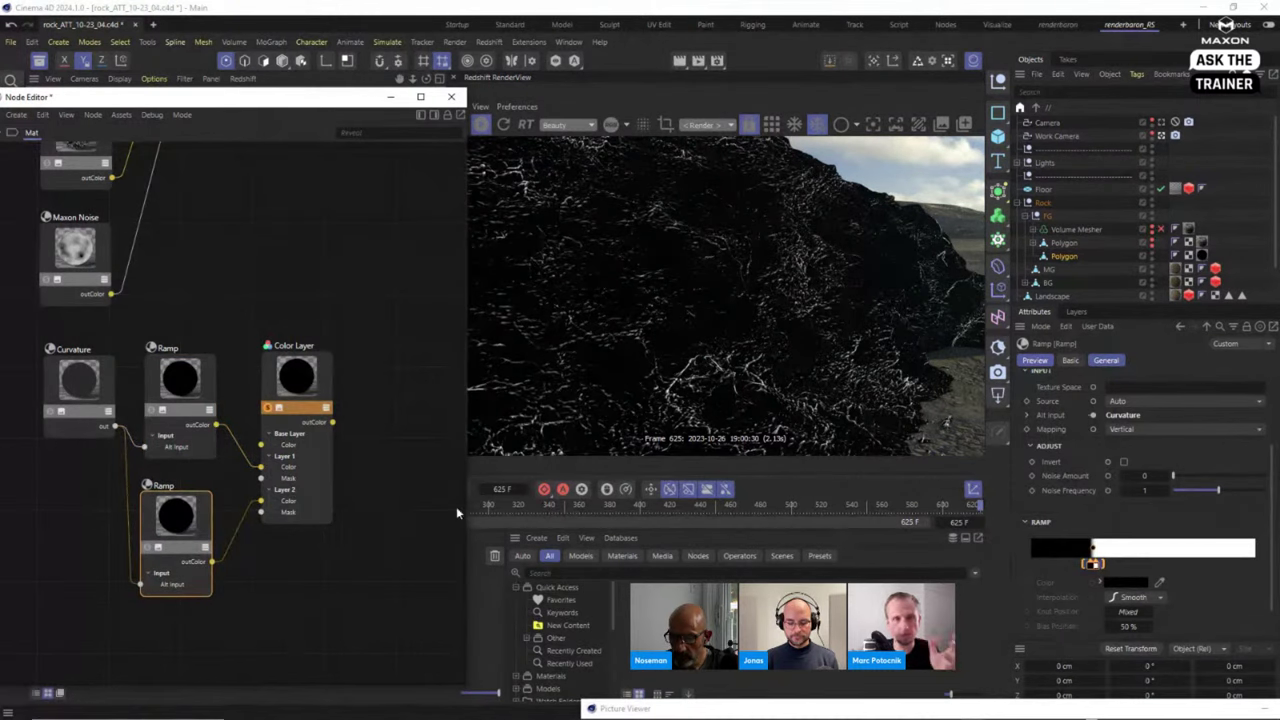
{"action": "left_click_drag", "start_coordinate": [307, 395], "coordinate": [303, 398]}
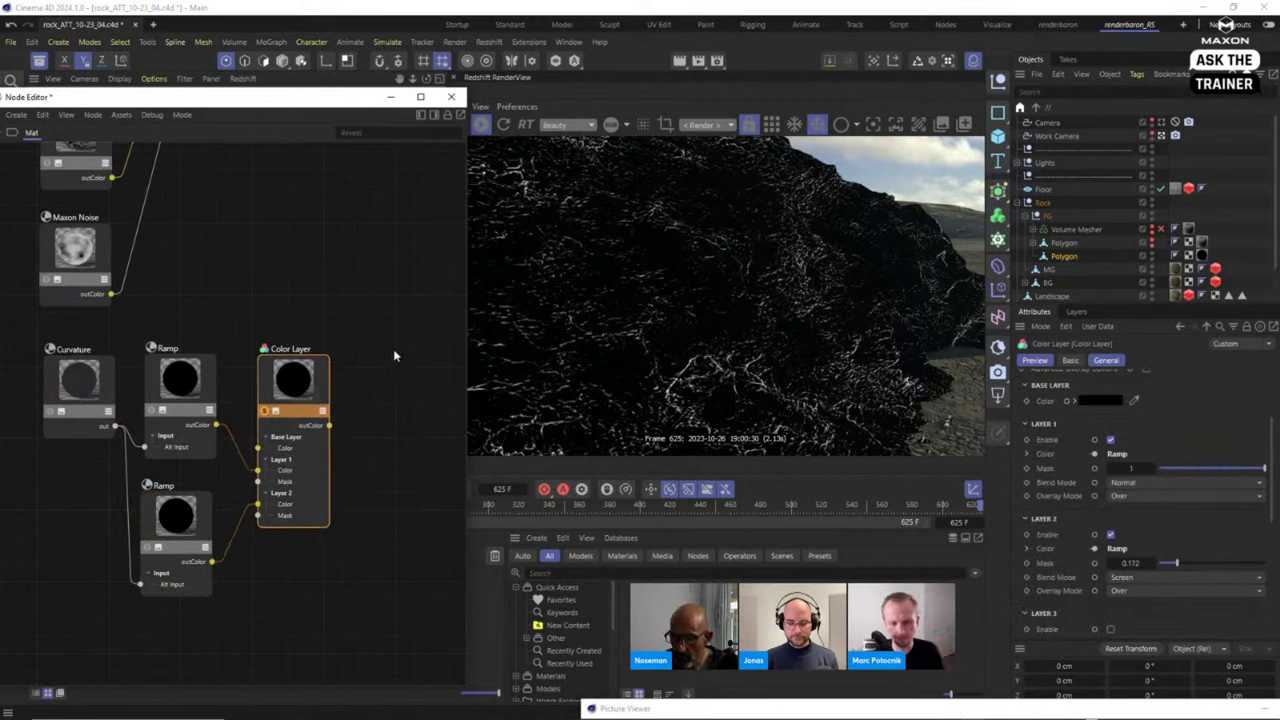
Move the Curvature node, both Ramps and their Color Layer together beneath the column of Maxon Noise nodes.
{"action": "scroll", "coordinate": [390, 335], "scroll_direction": "down", "scroll_amount": 4}
{"action": "middle_click_drag", "start_coordinate": [386, 324], "coordinate": [314, 443]}
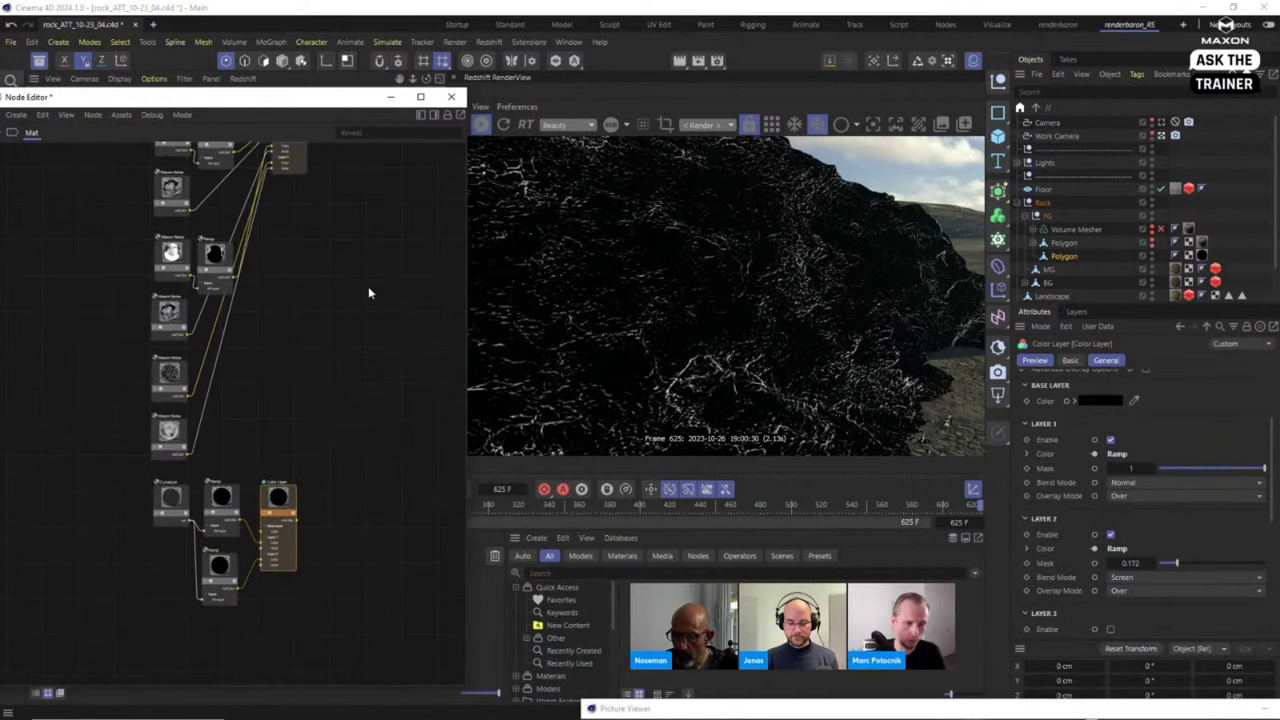
{"action": "middle_click_drag", "start_coordinate": [369, 289], "coordinate": [271, 457]}
{"action": "scroll", "coordinate": [302, 577], "scroll_direction": "down", "scroll_amount": 2}
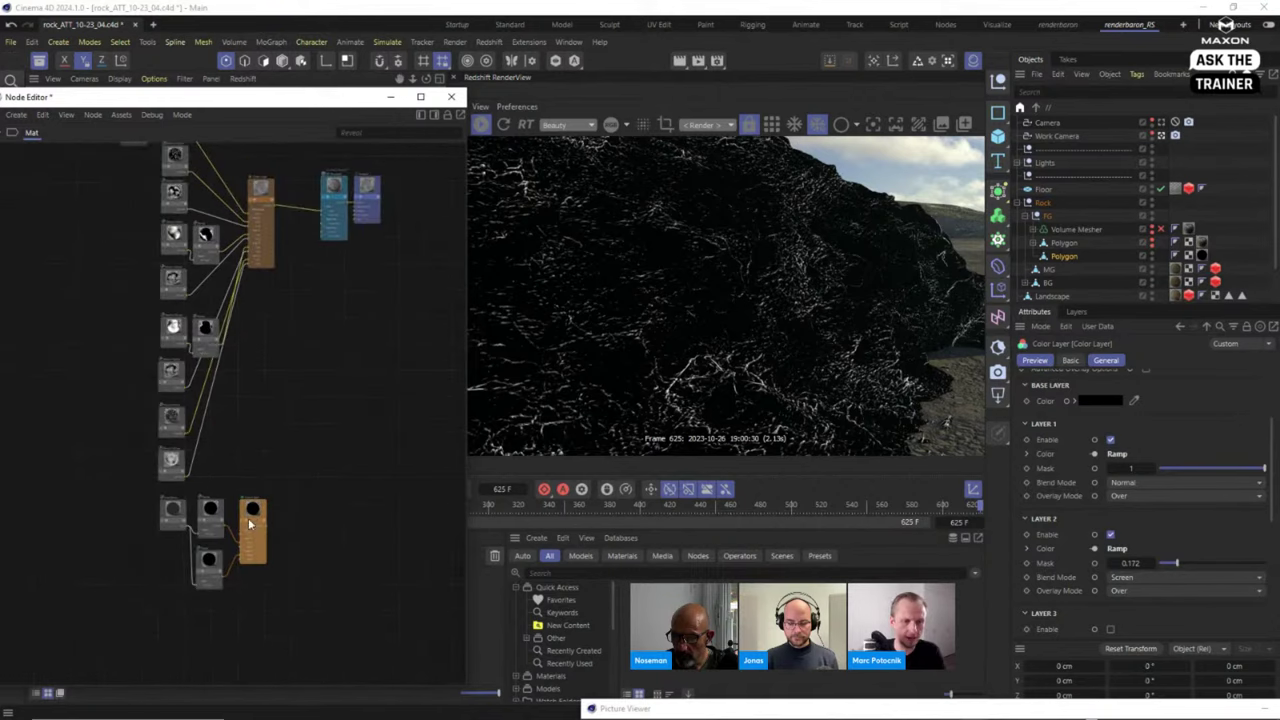
{"action": "left_click_drag", "start_coordinate": [108, 494], "coordinate": [277, 600]}
{"action": "left_click_drag", "start_coordinate": [254, 511], "coordinate": [172, 517]}
Shift the main Color Layer node away from the noise nodes and connect the Curvature Color Layer's output to its Layer 5 Color.
{"action": "scroll", "coordinate": [266, 403], "scroll_direction": "up", "scroll_amount": 2}
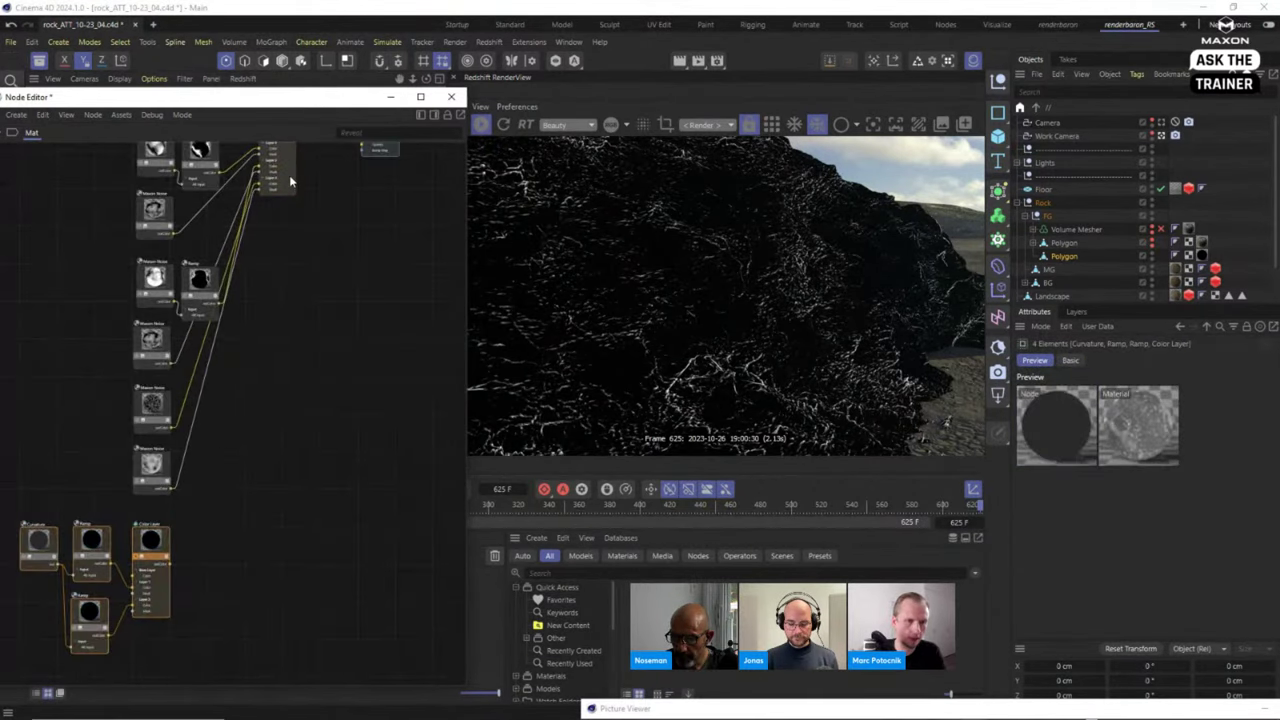
{"action": "left_click_drag", "start_coordinate": [290, 181], "coordinate": [302, 257]}
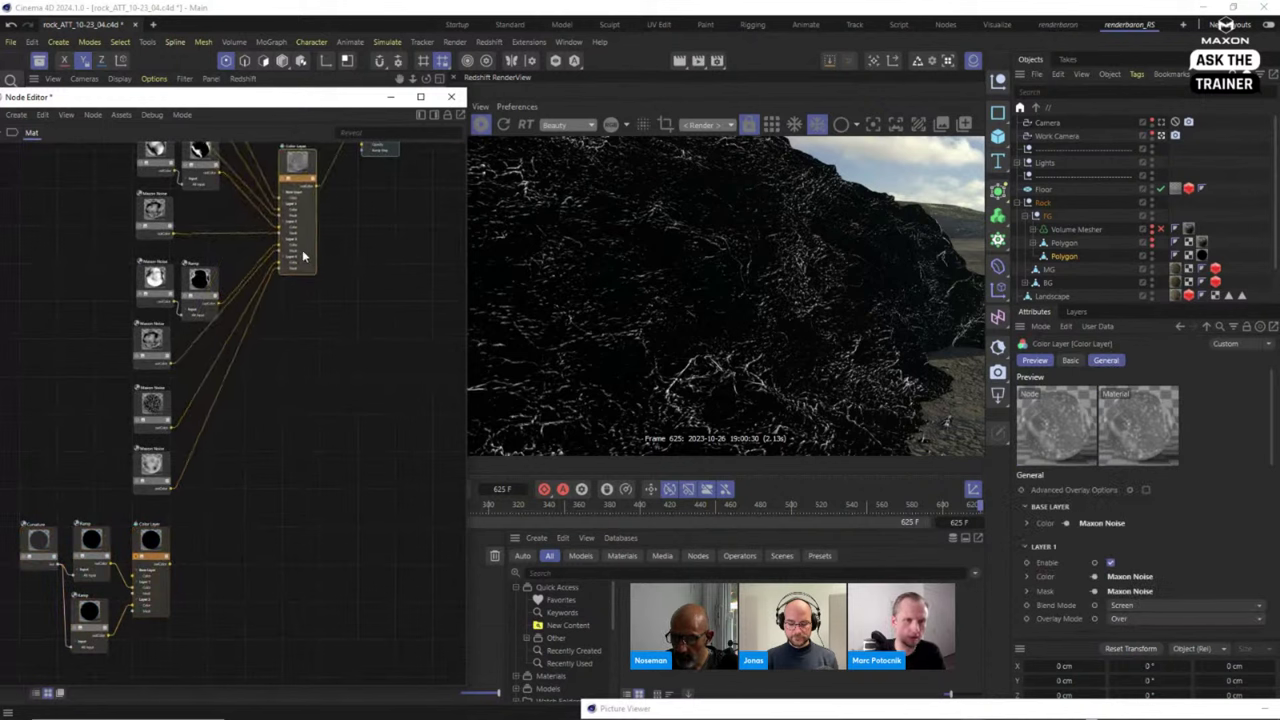
{"action": "left_click_drag", "start_coordinate": [171, 569], "coordinate": [313, 228]}
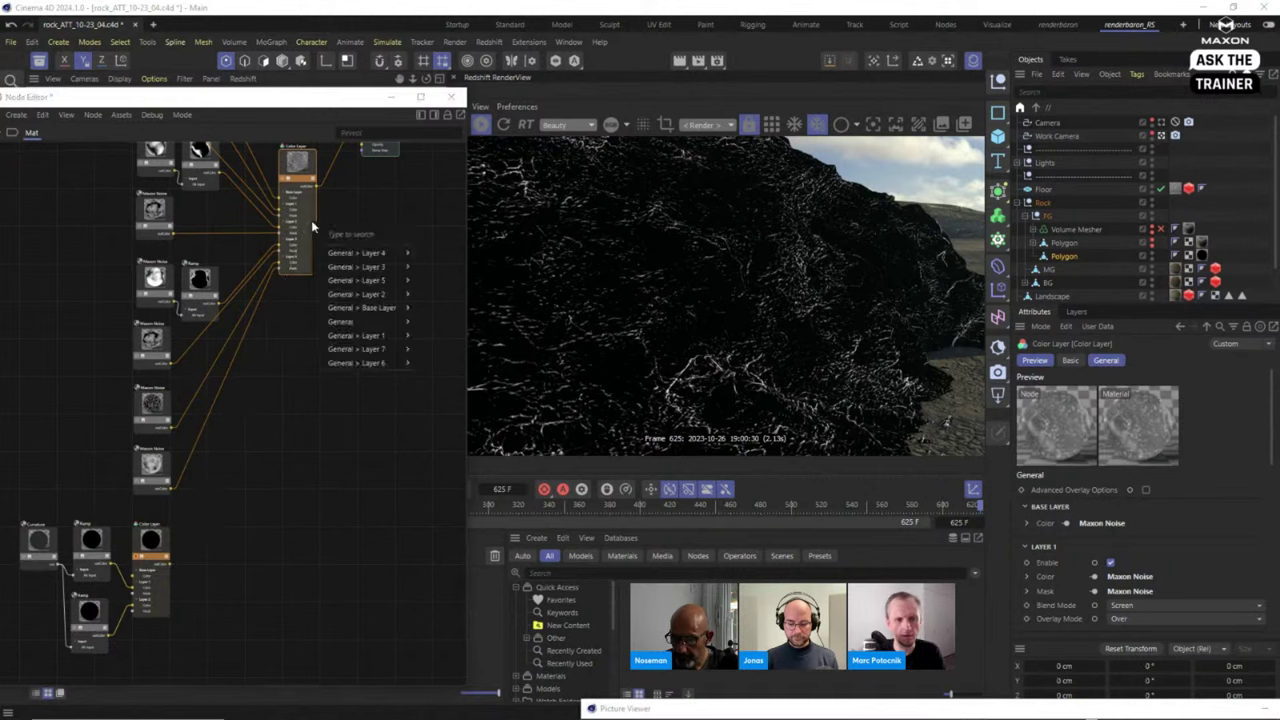
{"action": "mouse_move", "coordinate": [386, 284]}
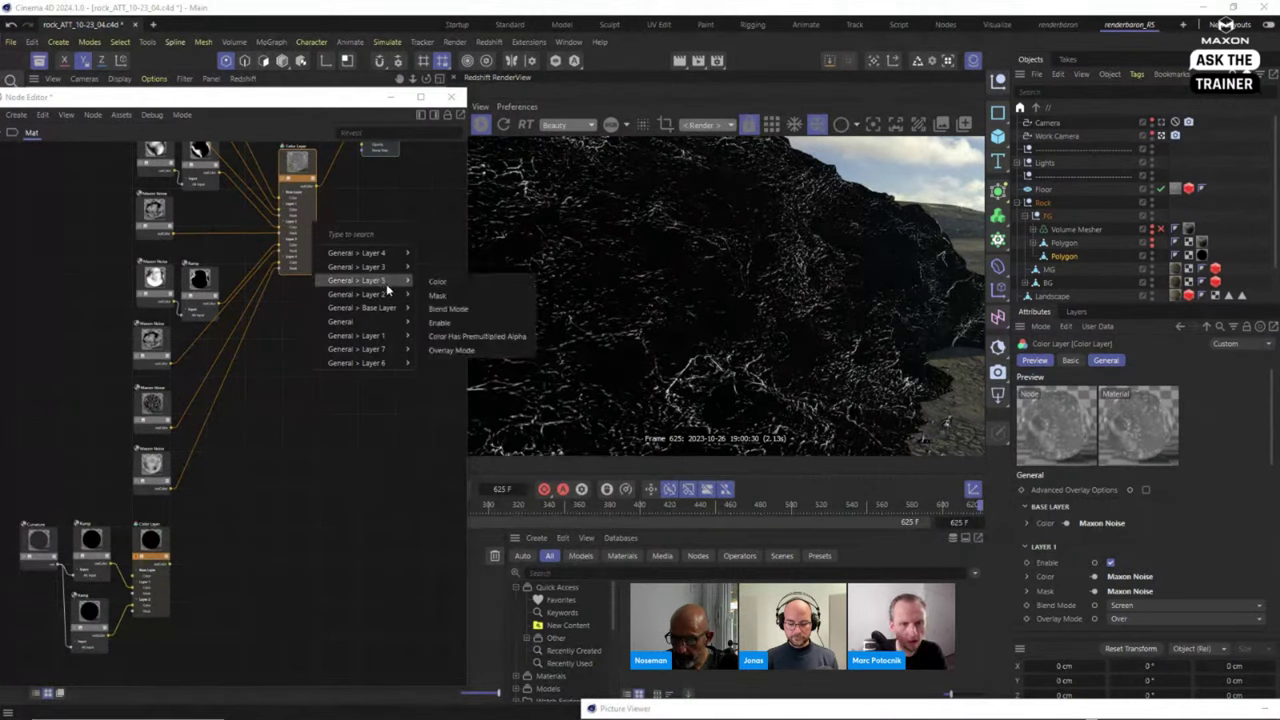
{"action": "left_click", "coordinate": [438, 284]}
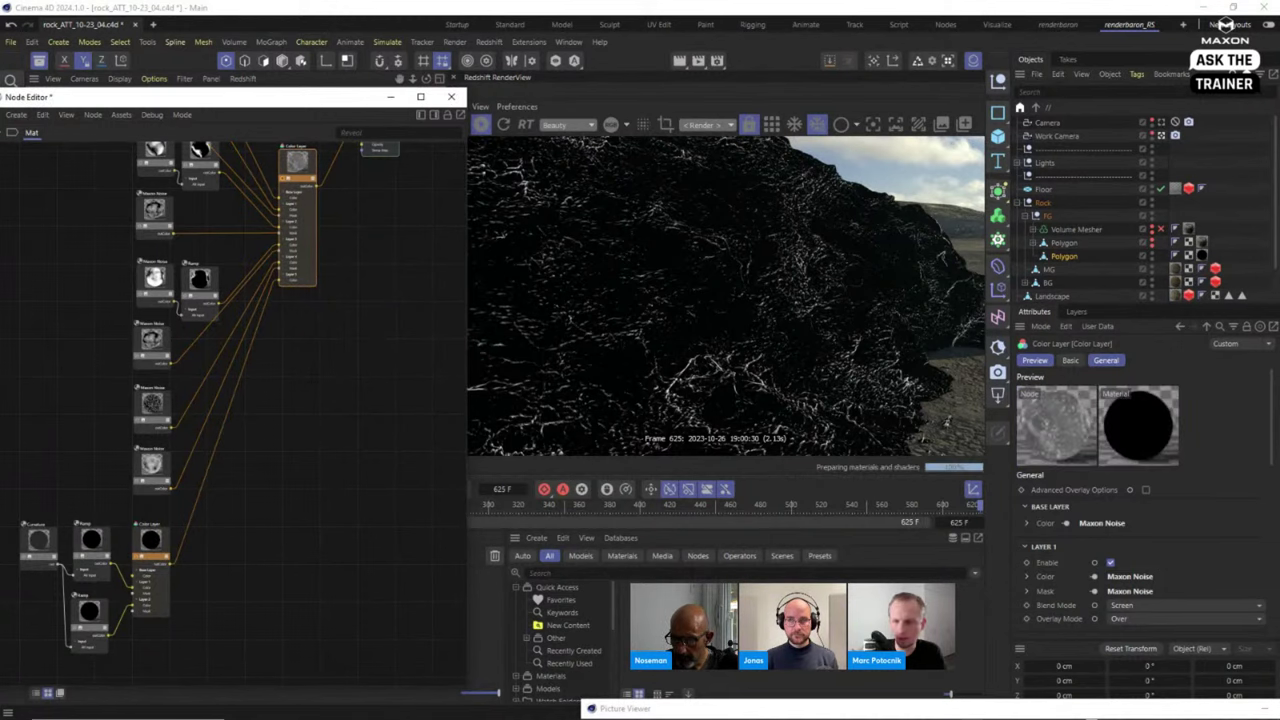
Enable Layer 5 in the main Color Layer and set its Blend Mode to Screen.
{"action": "left_click_drag", "start_coordinate": [1273, 430], "coordinate": [1274, 566]}
{"action": "left_click", "coordinate": [1110, 532]}
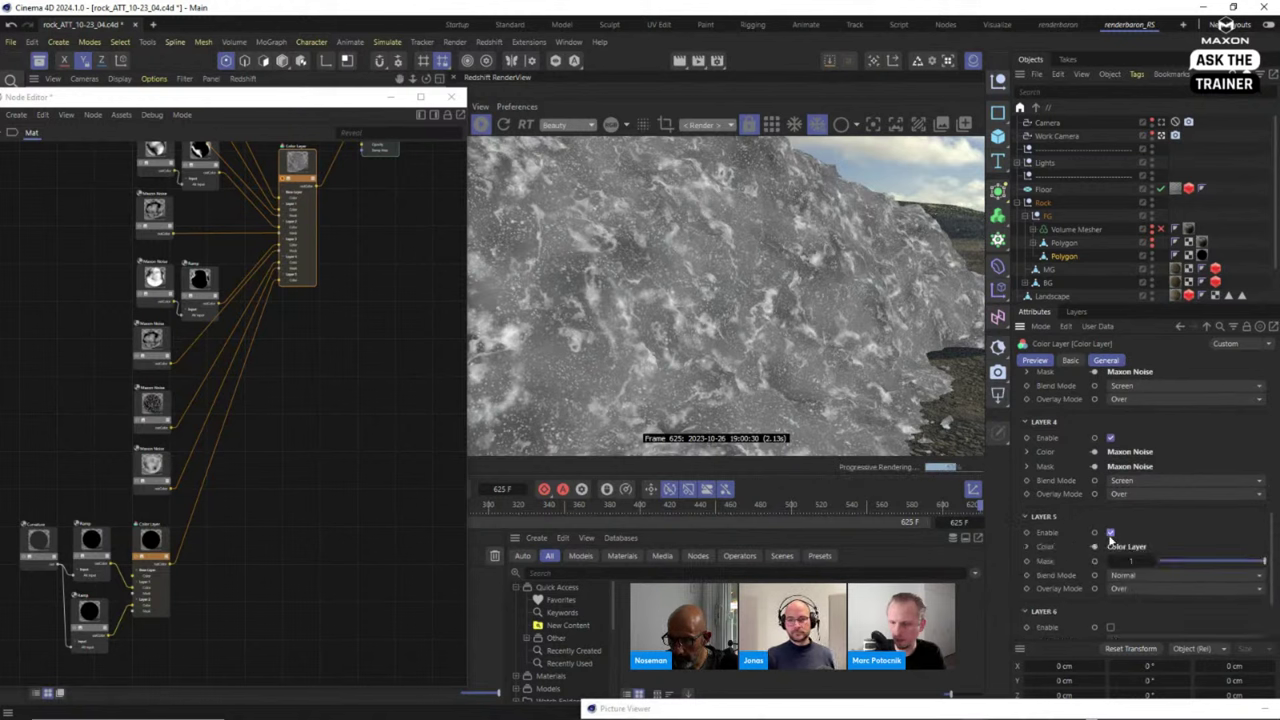
{"action": "left_click", "coordinate": [1152, 572]}
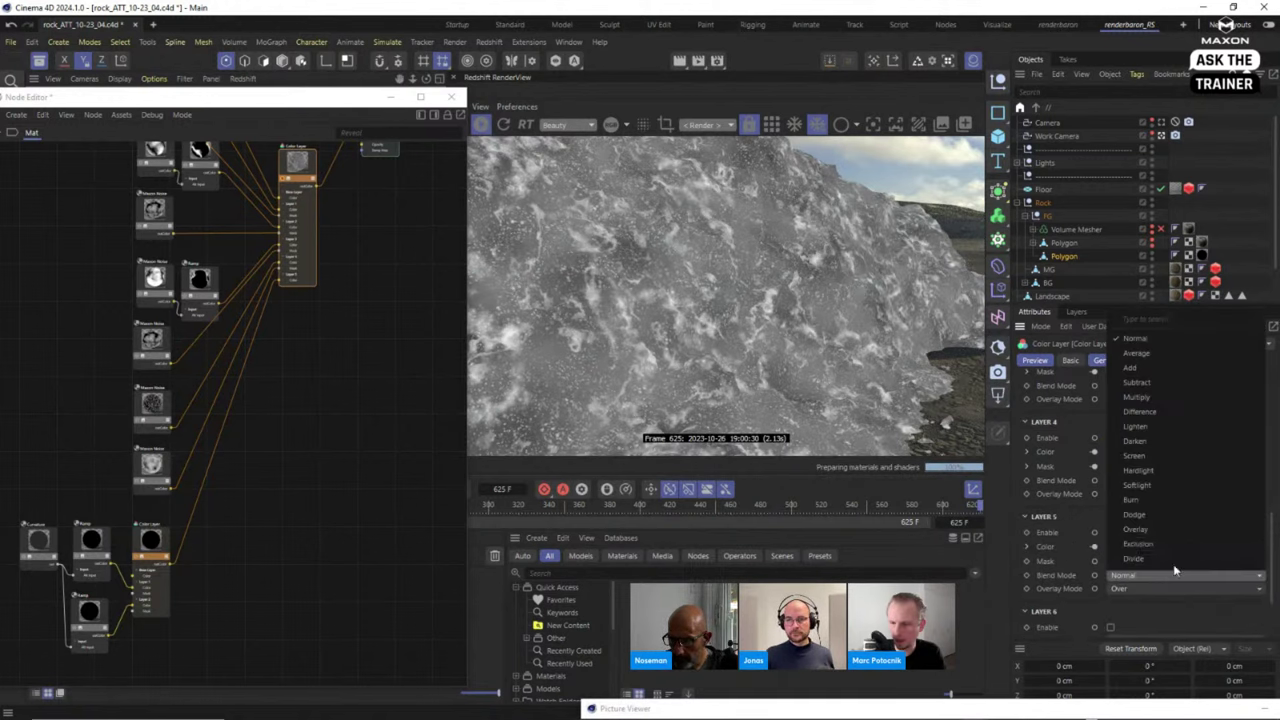
{"action": "left_click", "coordinate": [1183, 465]}
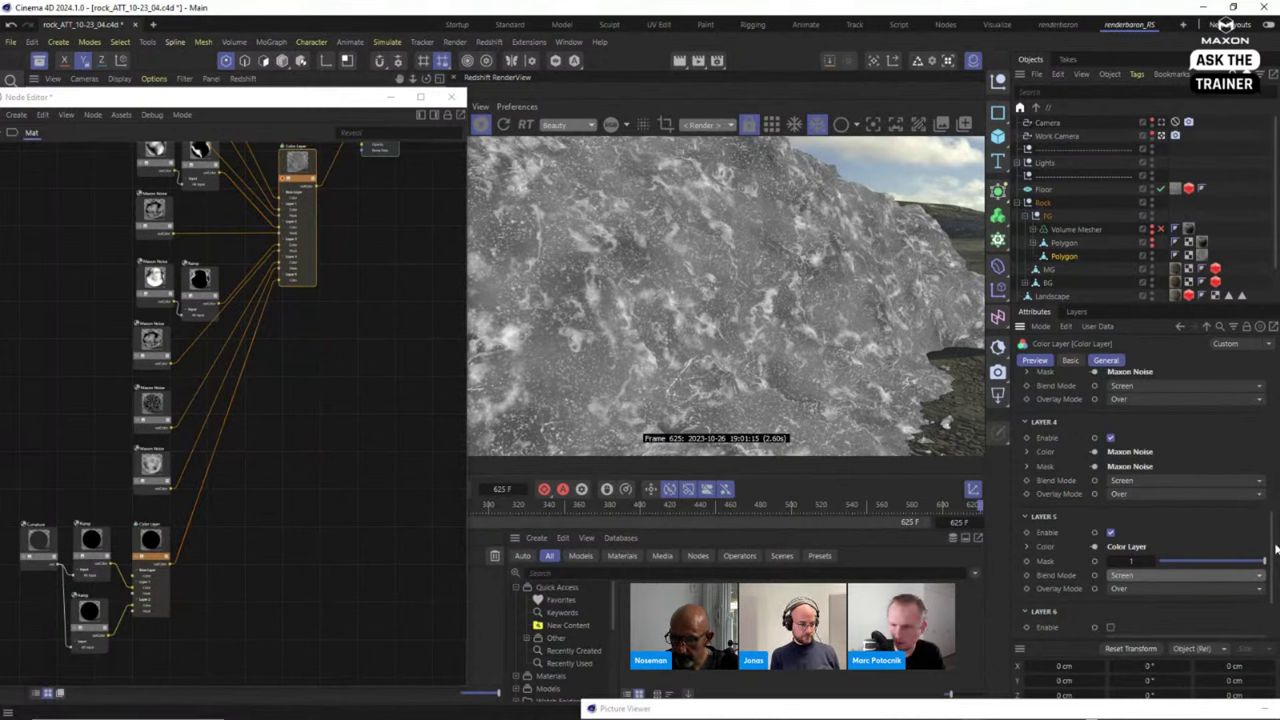
Preview the Curvature Color Layer alone in the render and shift the upper Ramp's black-to-white transition closer to the start of its gradient.
{"action": "left_click", "coordinate": [33, 545]}
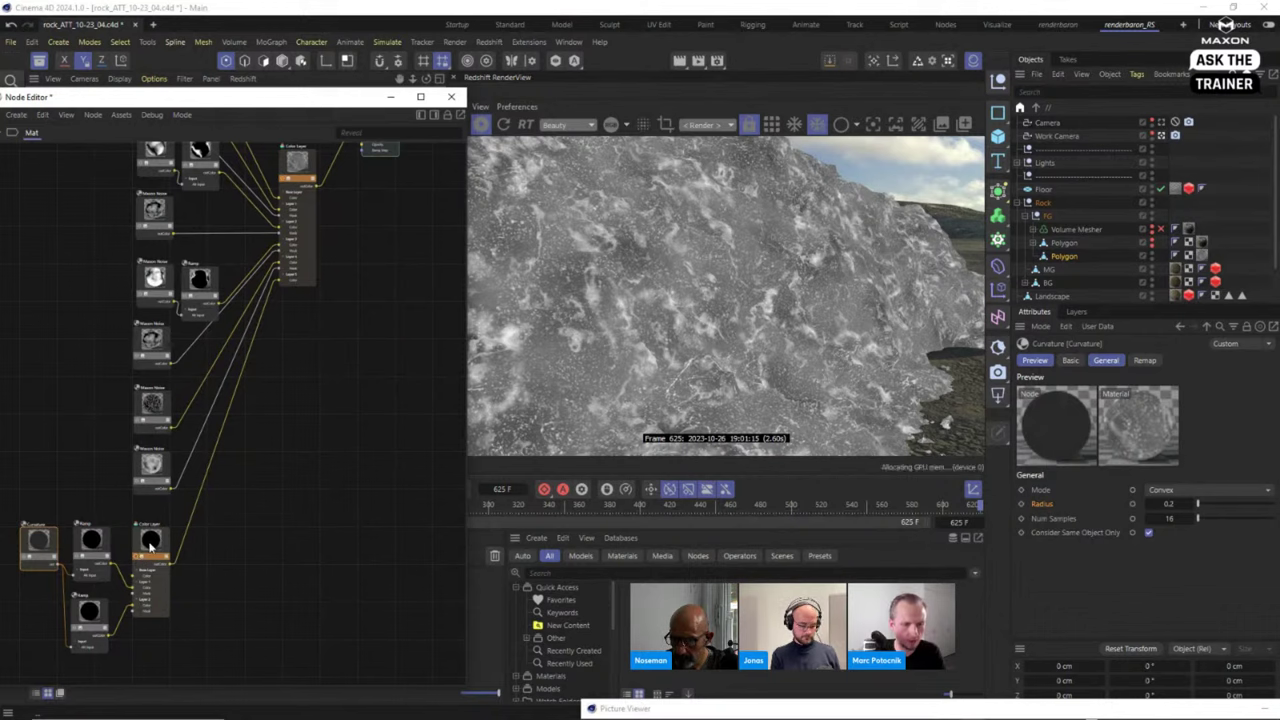
{"action": "left_click", "coordinate": [150, 548]}
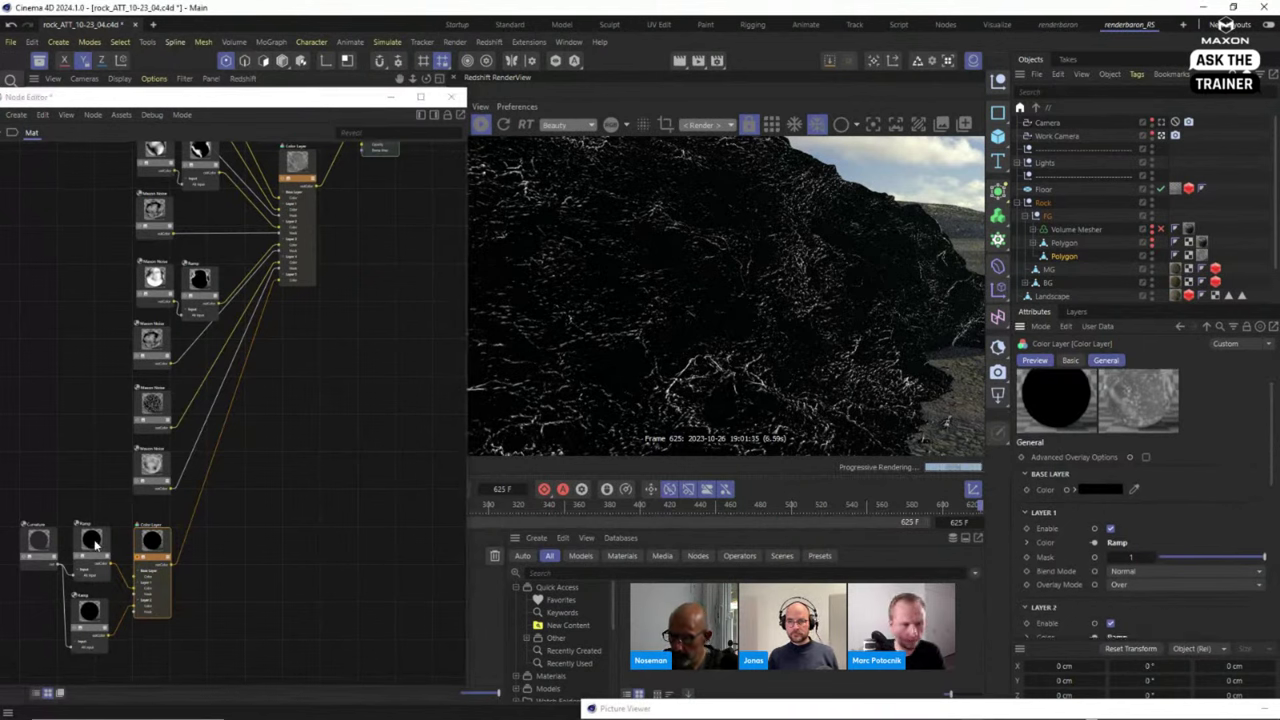
{"action": "left_click", "coordinate": [90, 612]}
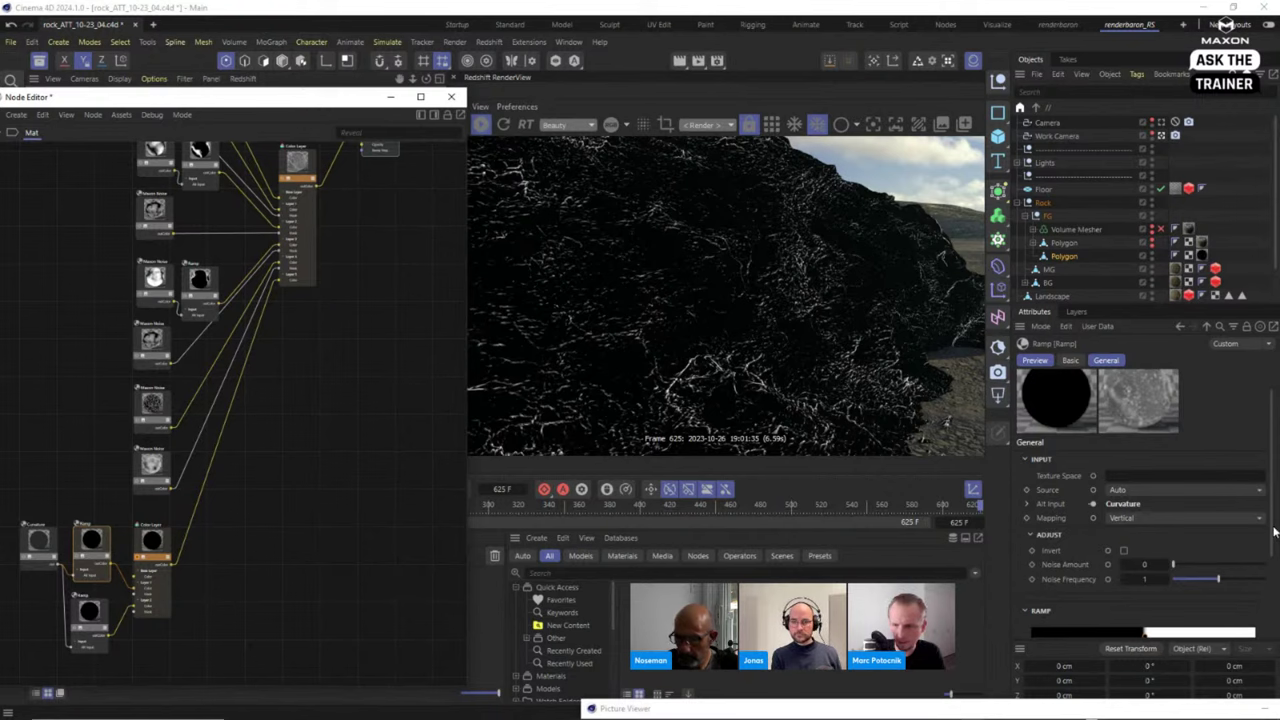
{"action": "scroll", "coordinate": [1150, 575], "scroll_direction": "down", "scroll_amount": 2}
{"action": "left_click", "coordinate": [1145, 566]}
{"action": "left_click_drag", "start_coordinate": [1145, 566], "coordinate": [1118, 568]}
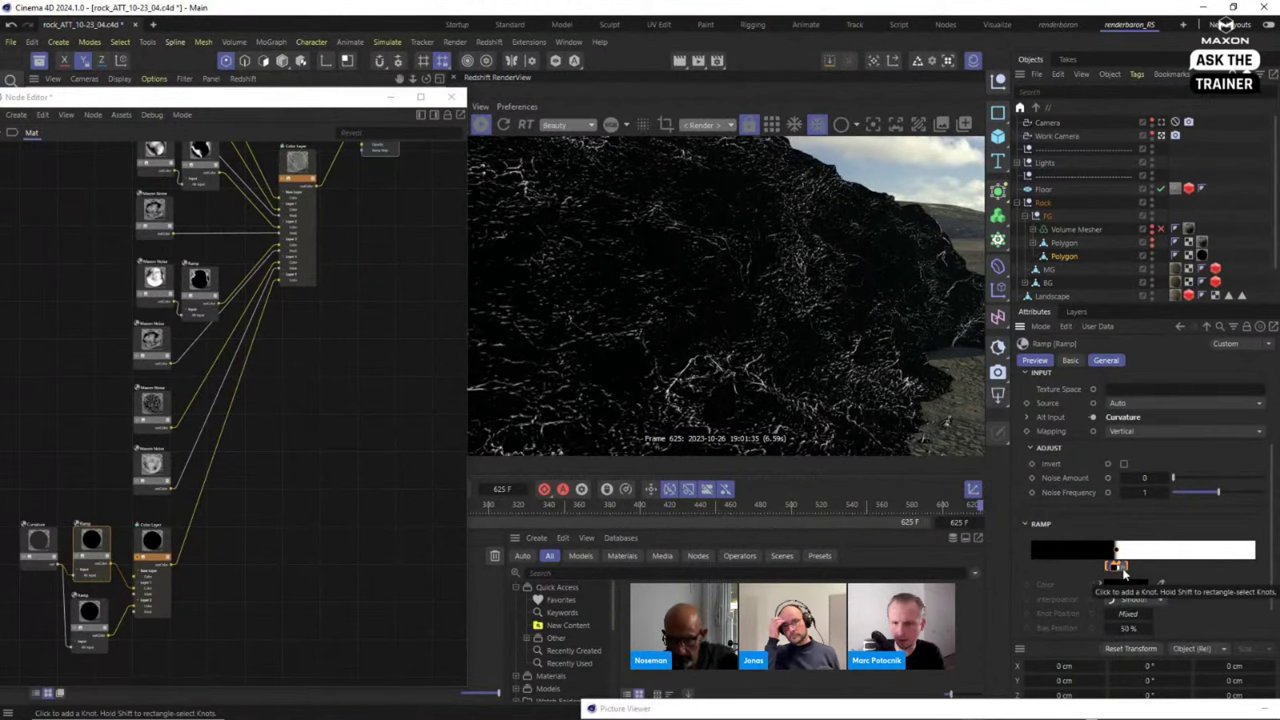
{"action": "left_click_drag", "start_coordinate": [1116, 567], "coordinate": [1093, 567]}
Raise the Layer 2 Mask of the Curvature Color Layer to 0.341.
{"action": "left_click", "coordinate": [88, 616]}
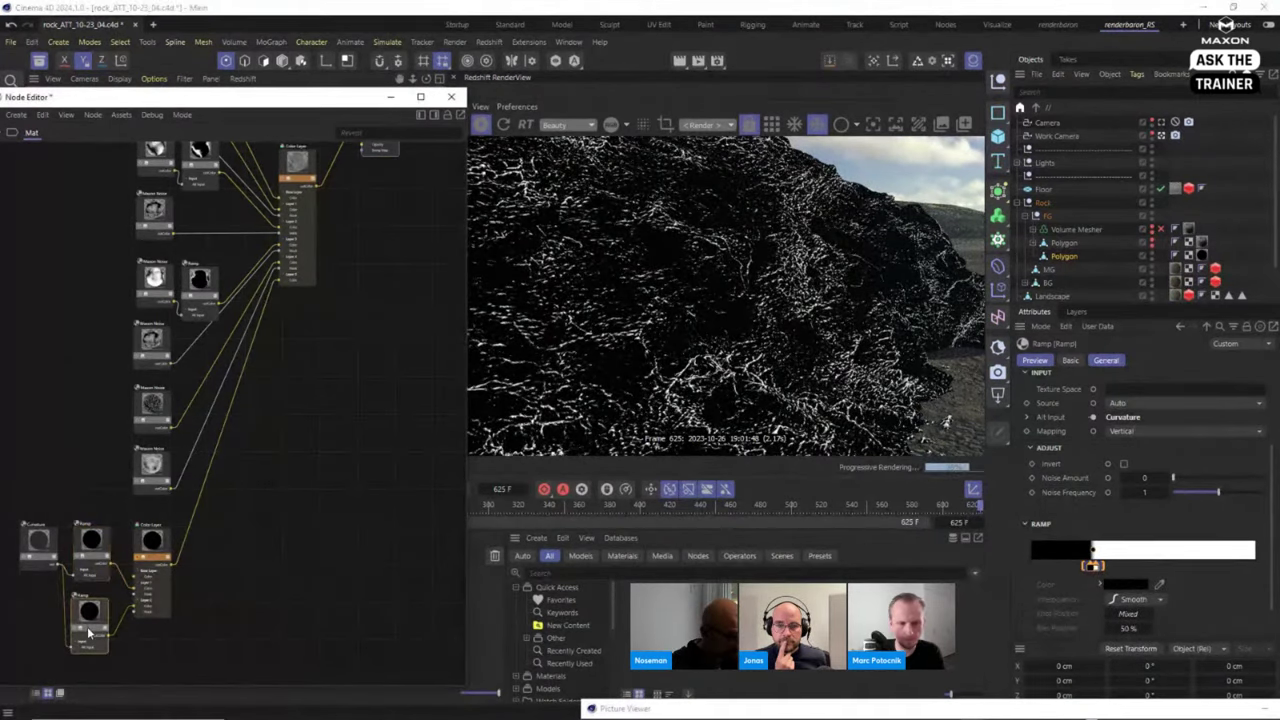
{"action": "left_click", "coordinate": [153, 602]}
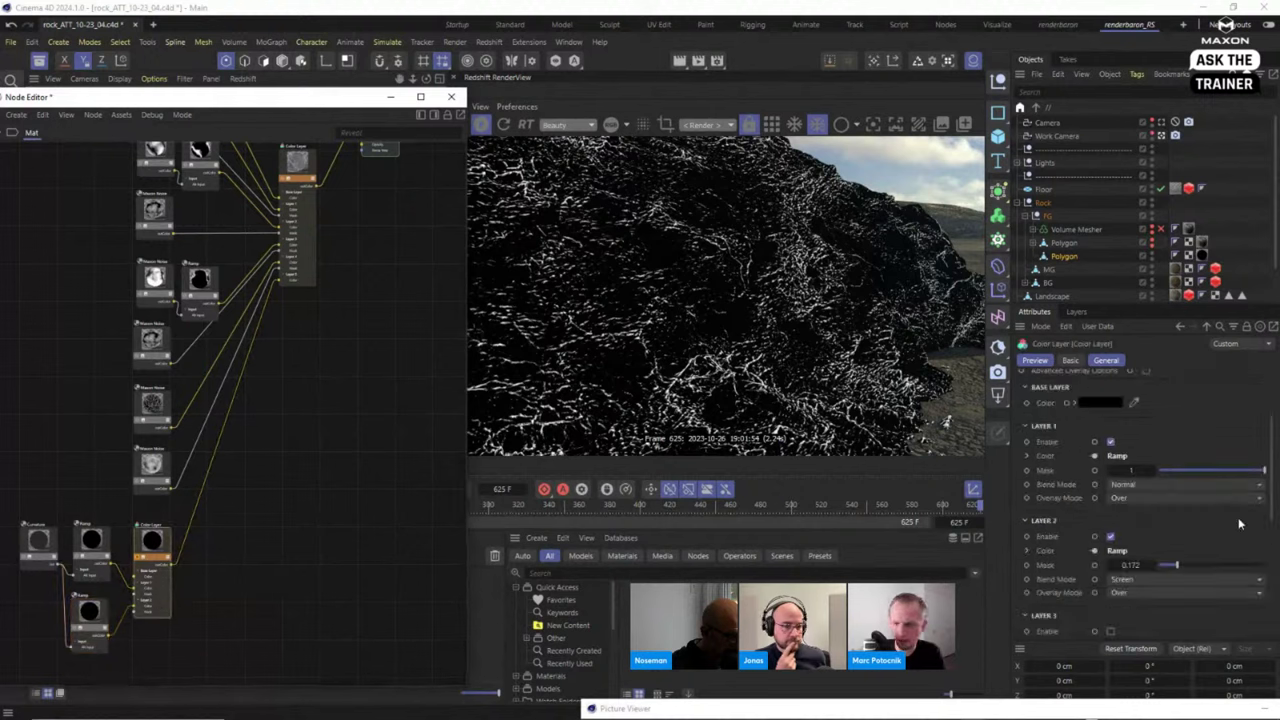
{"action": "left_click_drag", "start_coordinate": [1188, 569], "coordinate": [1197, 569]}
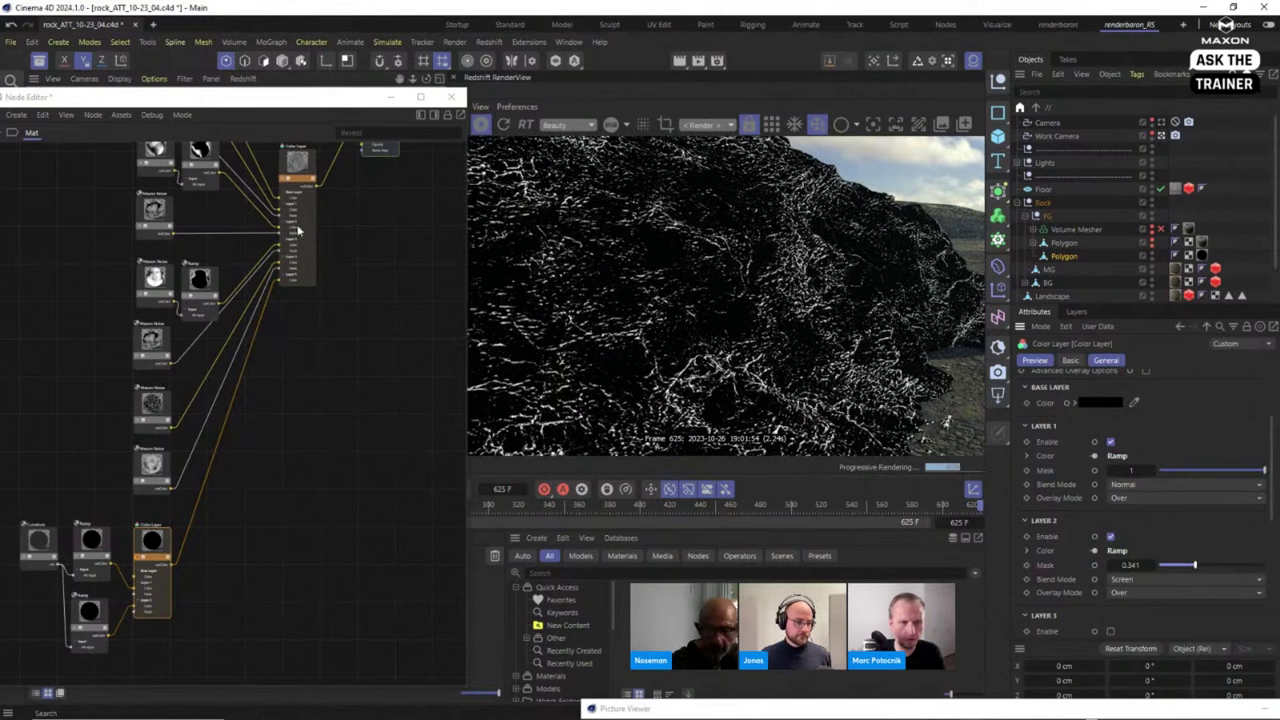
Return the render preview to the complete rock material and save the scene.
{"action": "left_click", "coordinate": [303, 164]}
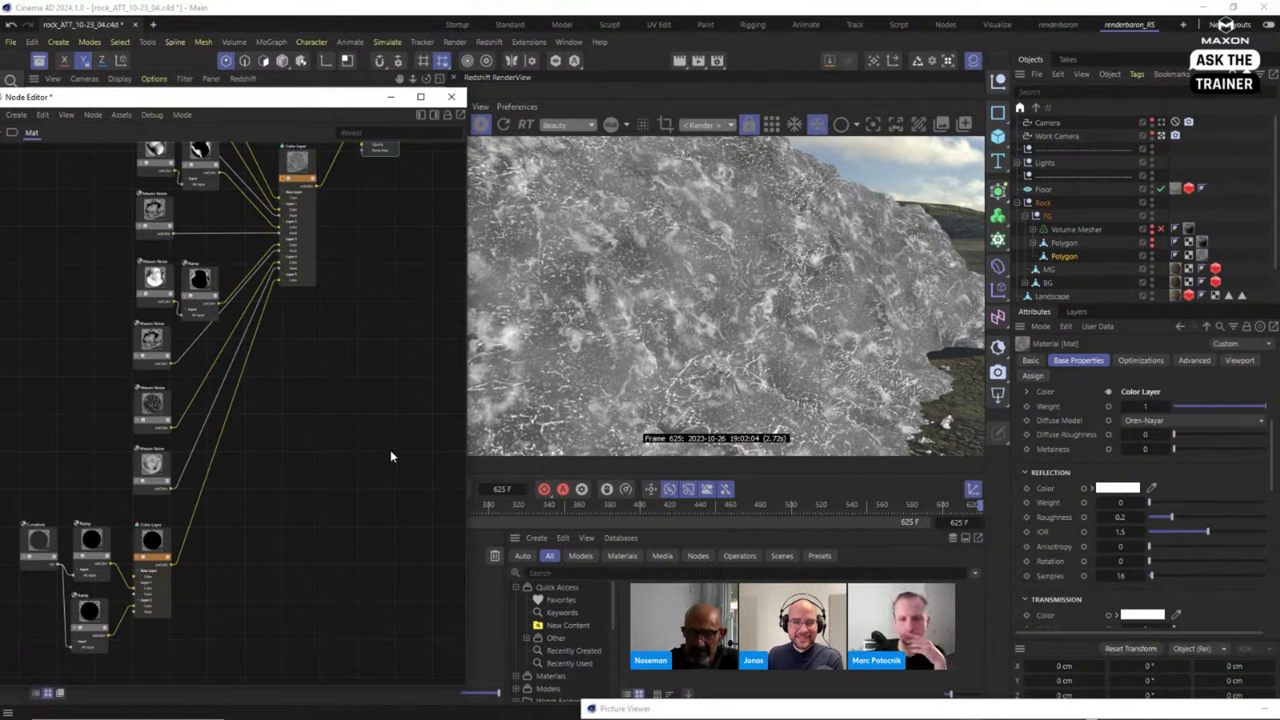
{"action": "left_click", "coordinate": [295, 8]}
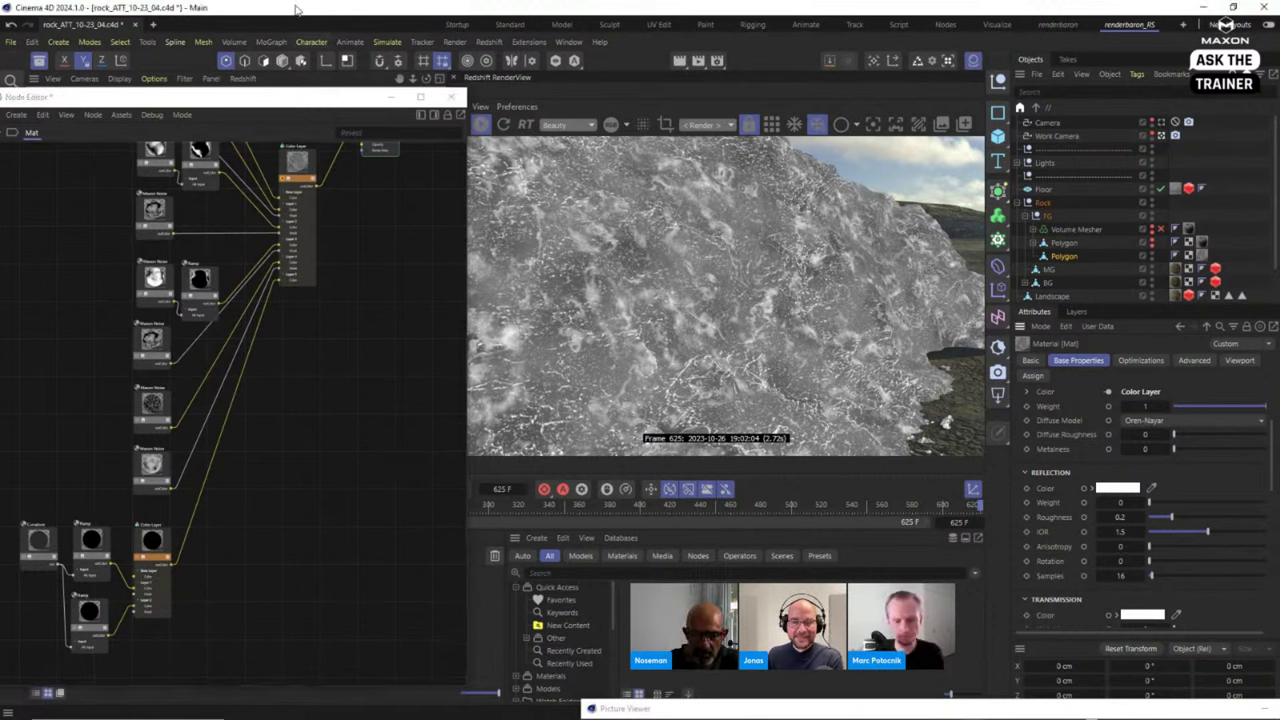
{"action": "key", "text": "ctrl+s"}
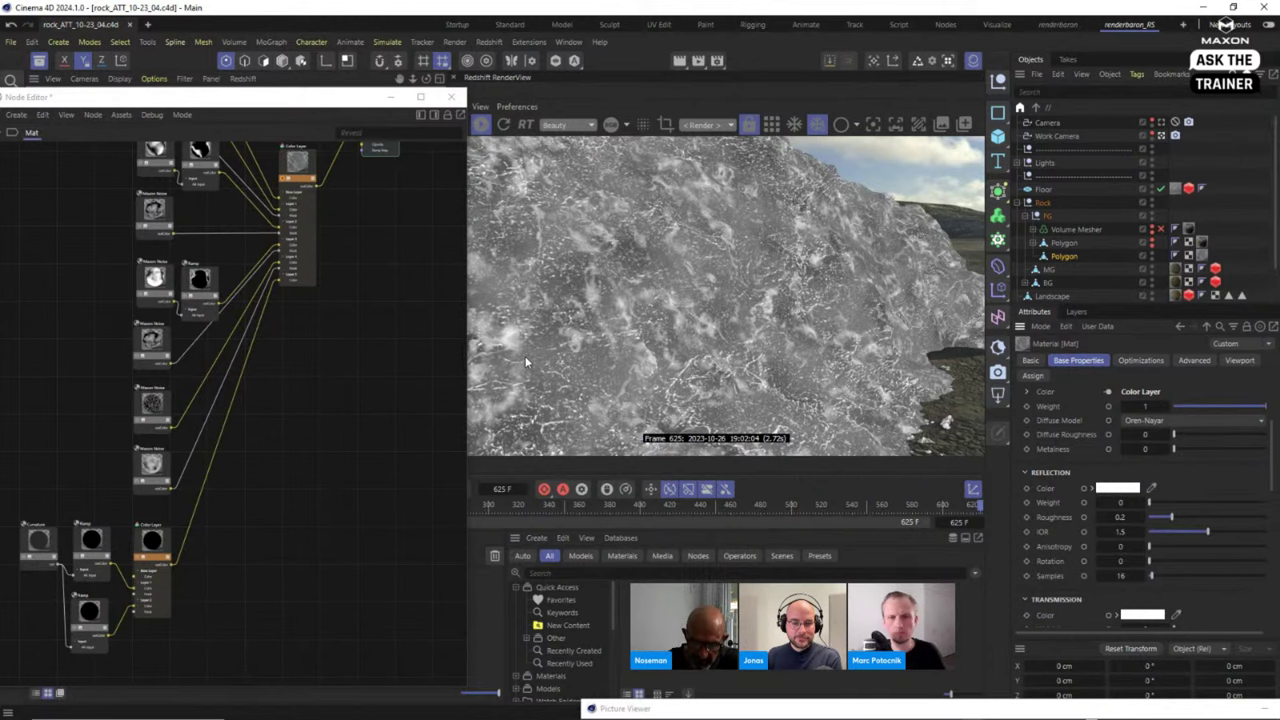
Compare the rendered rock's edge detail and surface with the reference photo Bildschirmfoto 2023-10-26 um 17.18.13.png in the Picture Viewer.
{"action": "left_click_drag", "start_coordinate": [778, 713], "coordinate": [699, 138]}
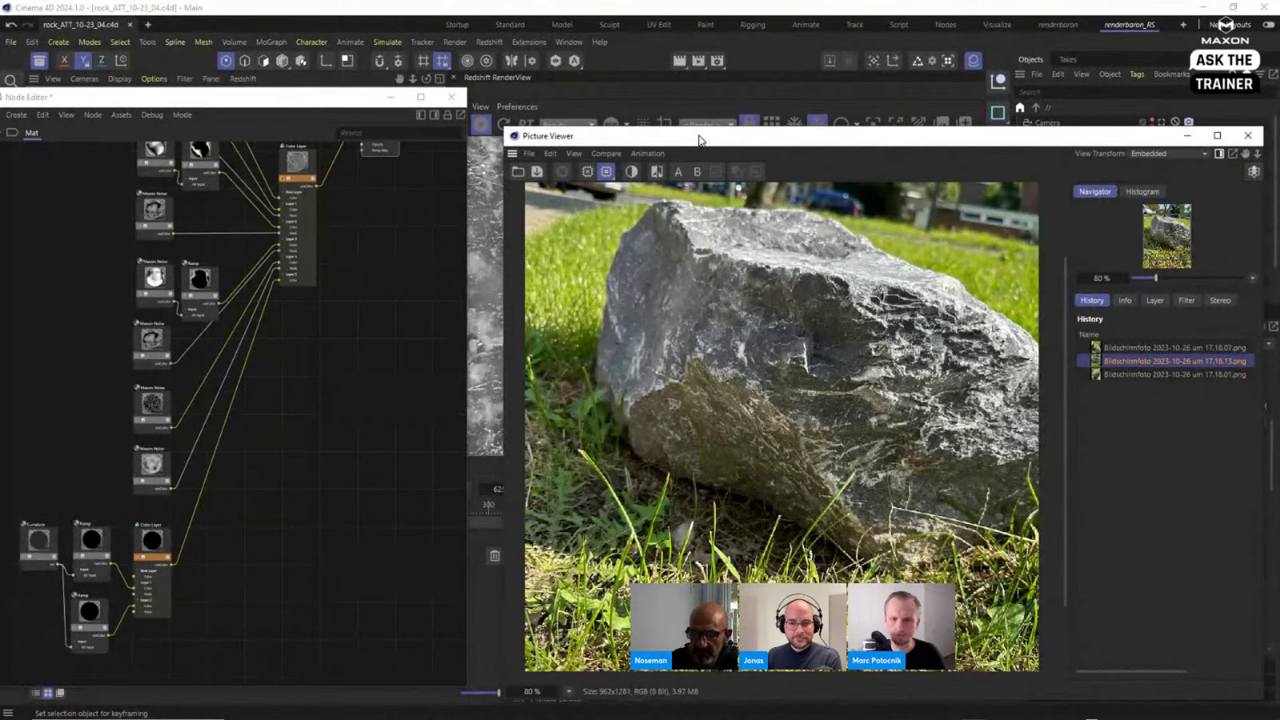
{"action": "left_click_drag", "start_coordinate": [699, 138], "coordinate": [726, 489]}
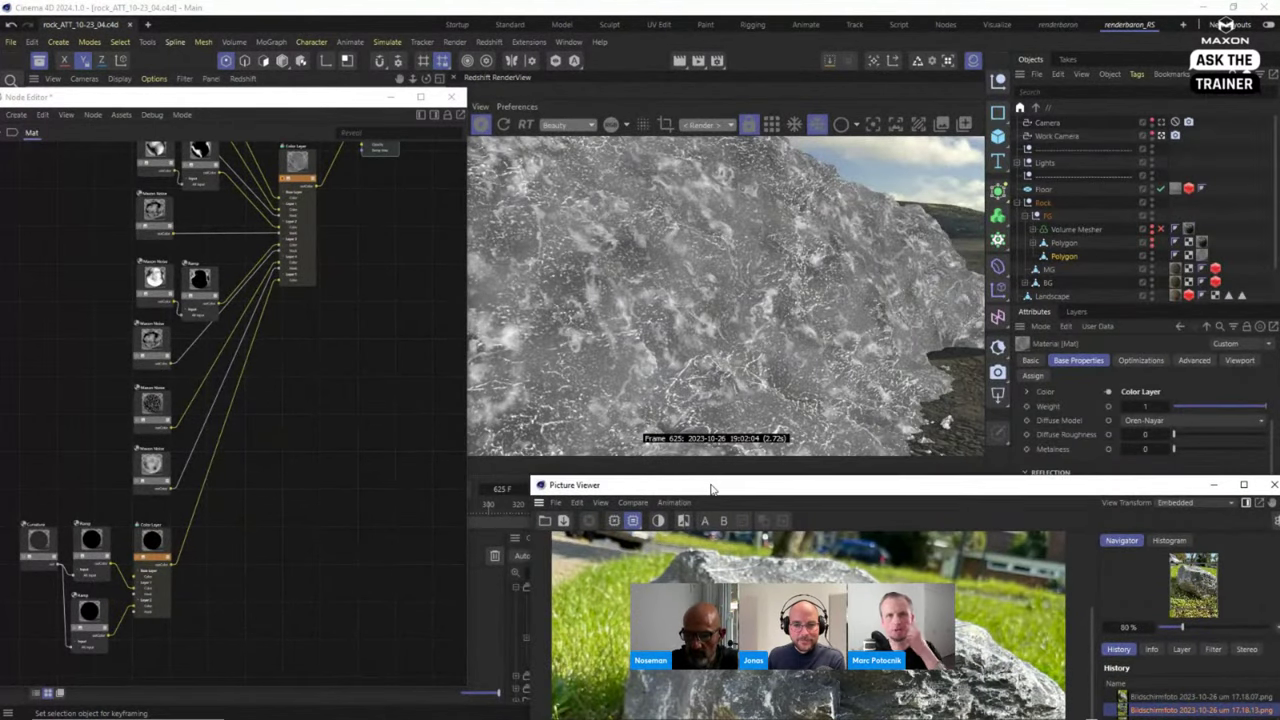
{"action": "left_click_drag", "start_coordinate": [711, 481], "coordinate": [661, 41]}
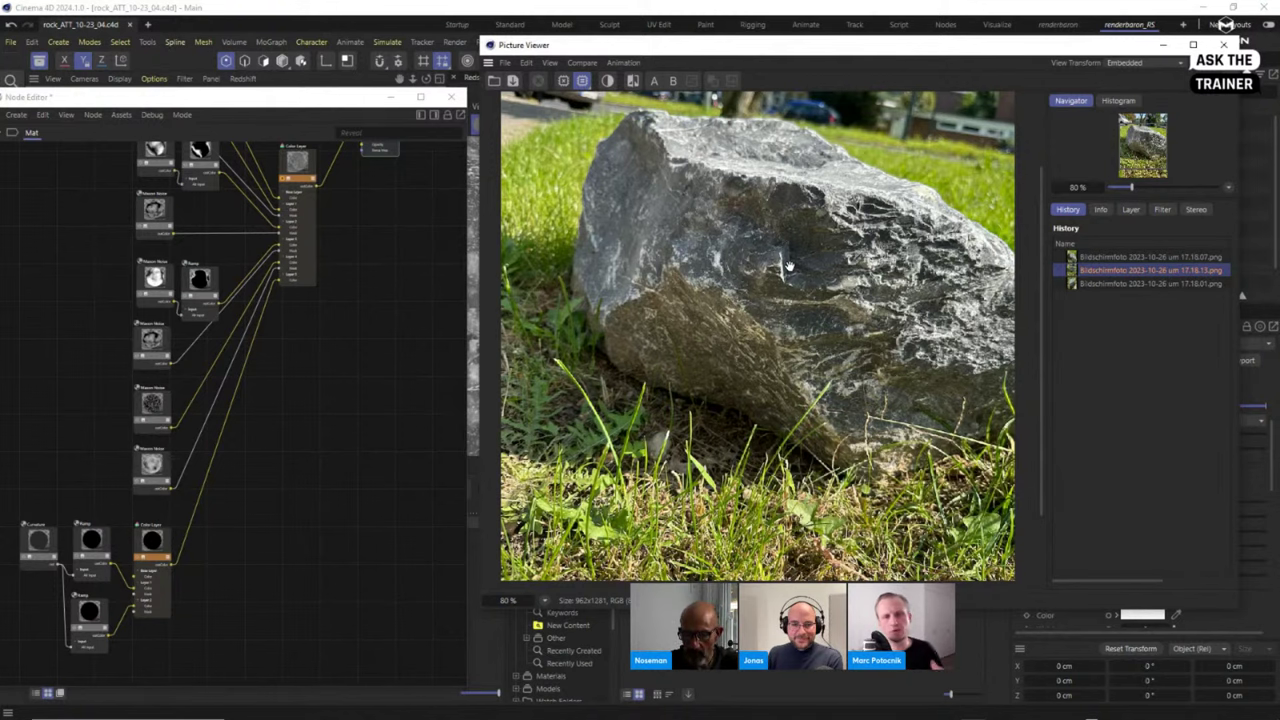
{"action": "left_click_drag", "start_coordinate": [799, 52], "coordinate": [813, 476]}
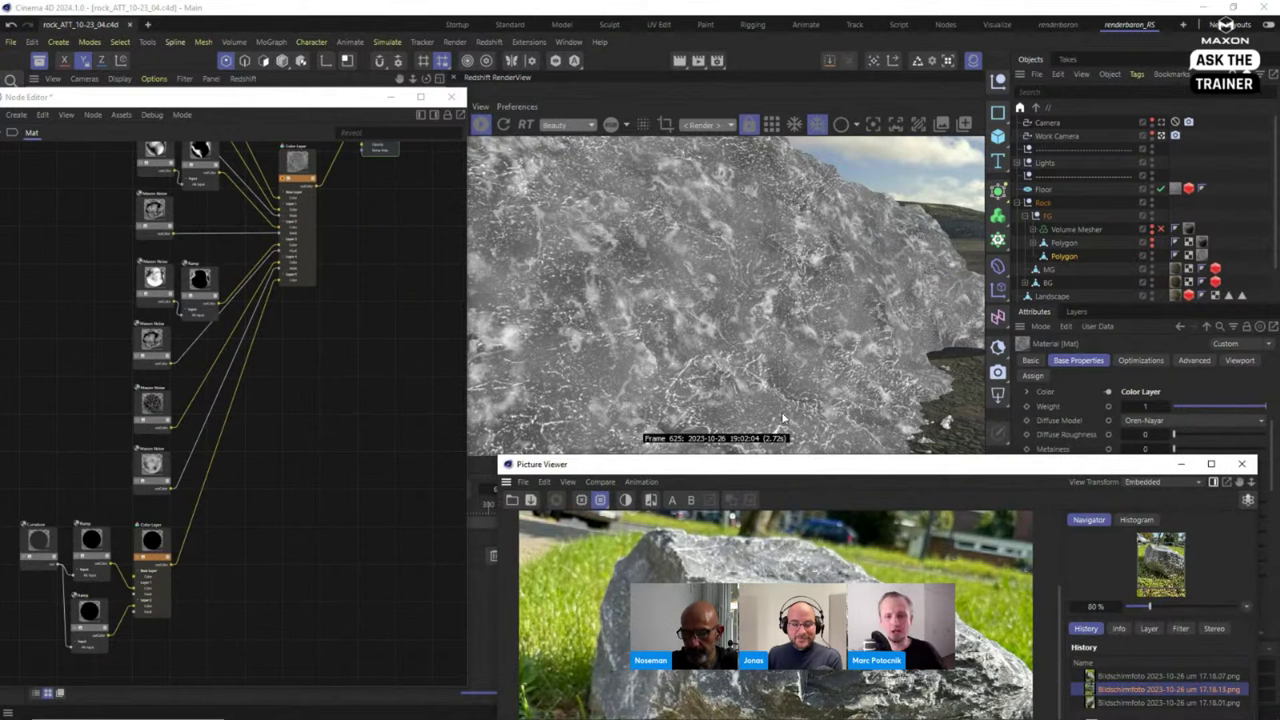
{"action": "left_click_drag", "start_coordinate": [806, 467], "coordinate": [779, 536]}
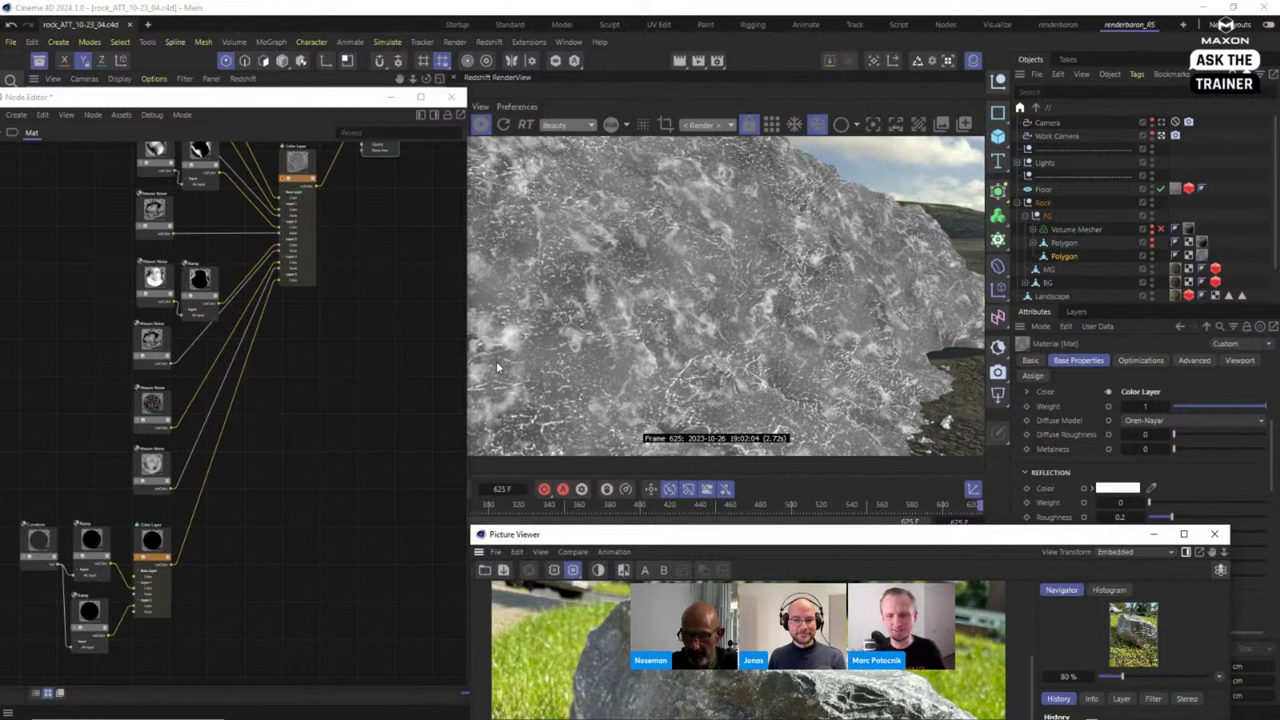
{"action": "left_click_drag", "start_coordinate": [672, 536], "coordinate": [672, 490]}
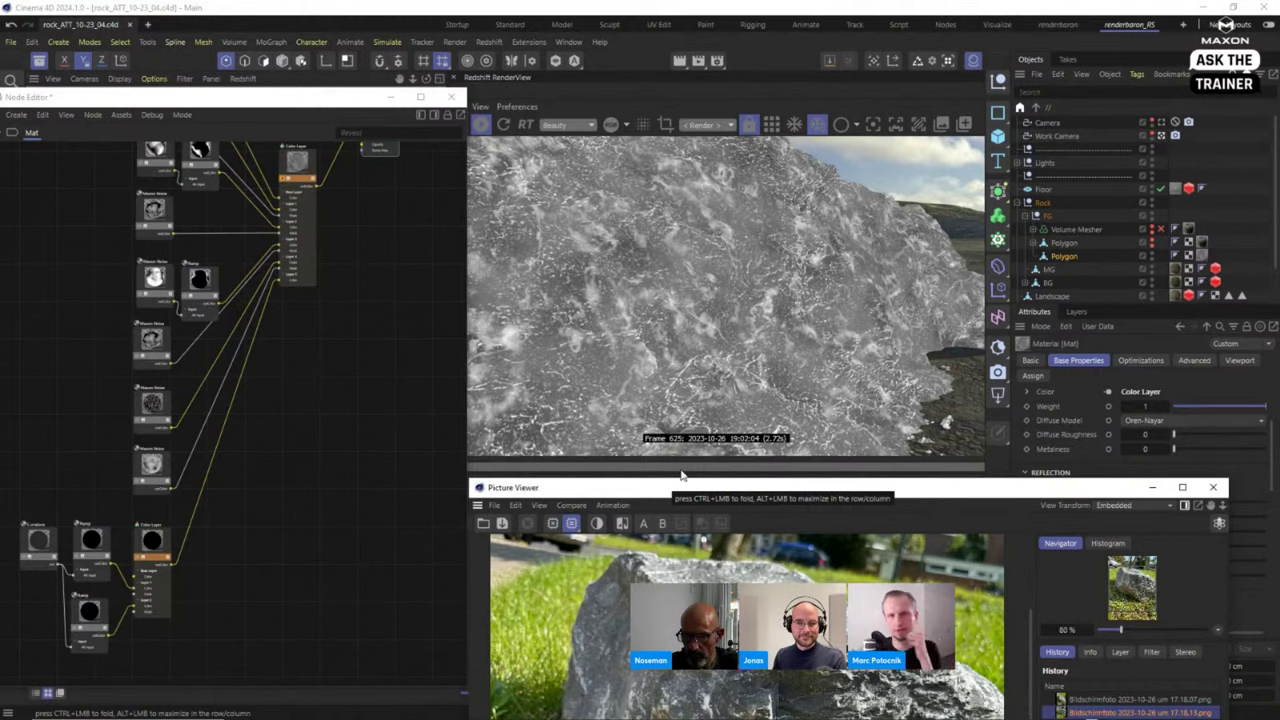
{"action": "left_click_drag", "start_coordinate": [713, 490], "coordinate": [709, 155]}
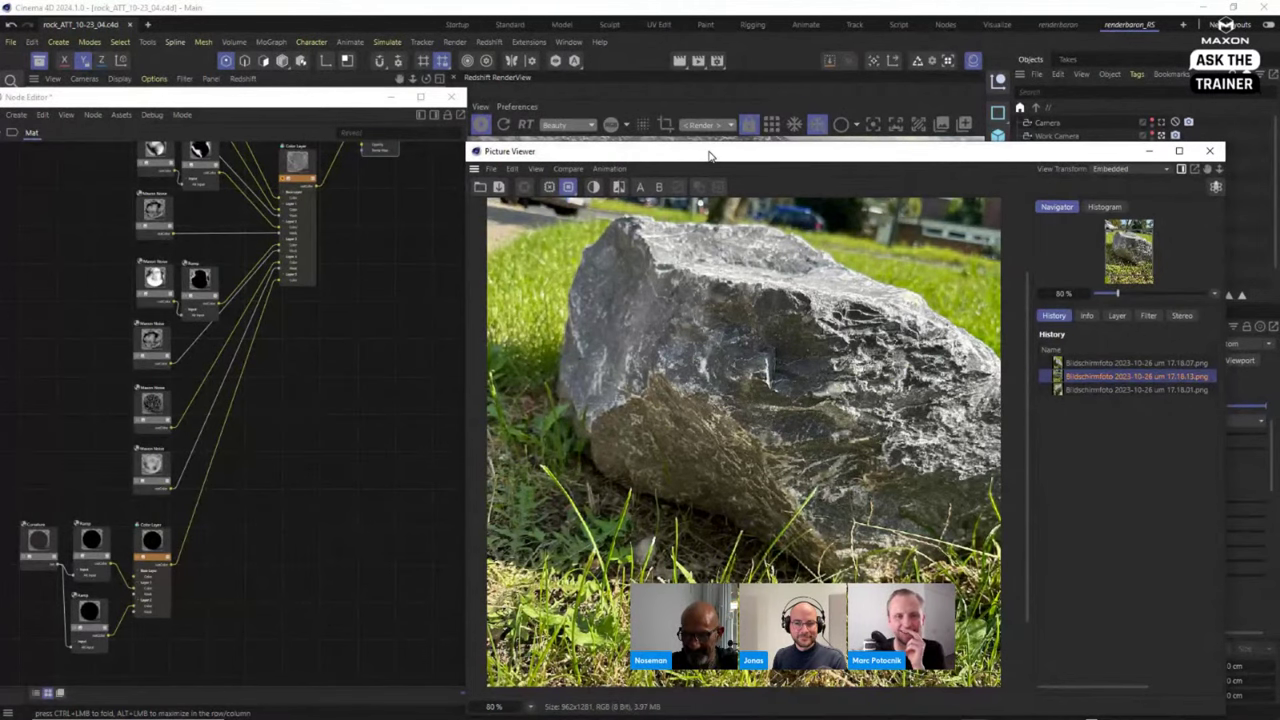
{"action": "left_click_drag", "start_coordinate": [709, 155], "coordinate": [712, 149]}
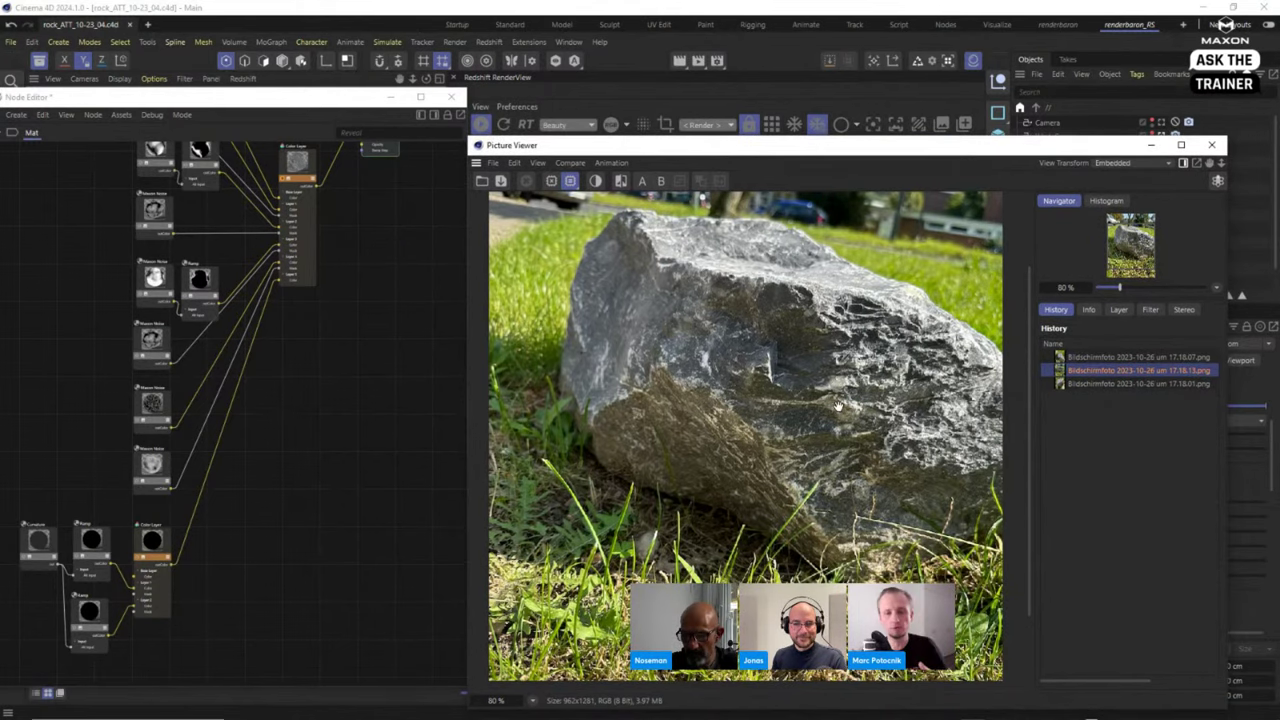
{"action": "scroll", "coordinate": [788, 407], "scroll_direction": "up", "scroll_amount": 2}
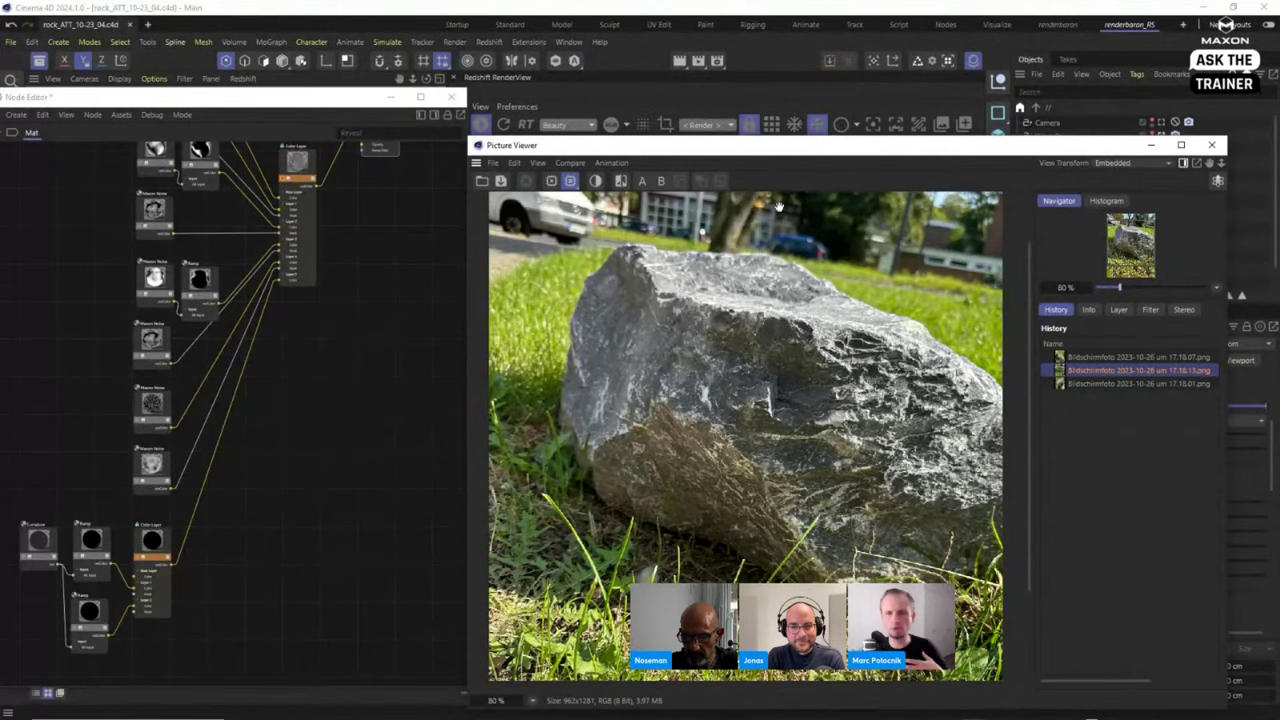
{"action": "left_click_drag", "start_coordinate": [784, 152], "coordinate": [776, 538]}
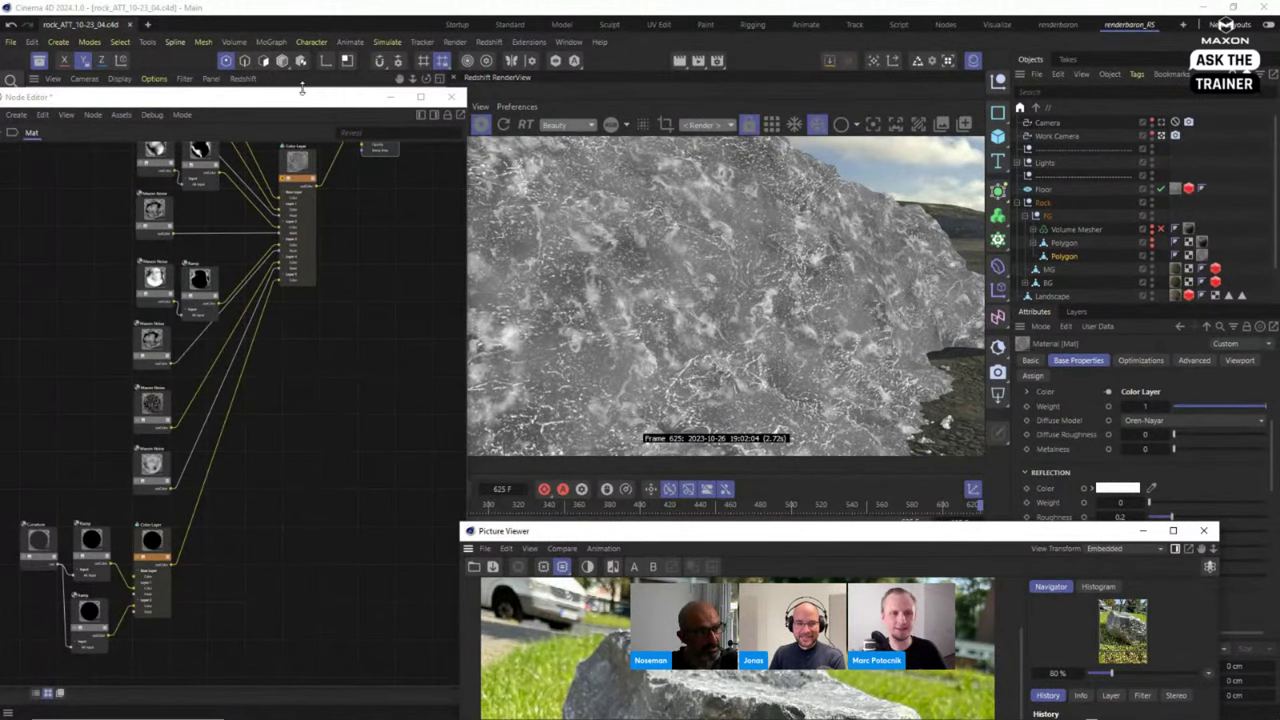
Reposition the Node Editor and examine the reference photo Bildschirmfoto 2023-10-26 um 17.18.07.png against the render.
{"action": "left_click_drag", "start_coordinate": [302, 90], "coordinate": [327, 66]}
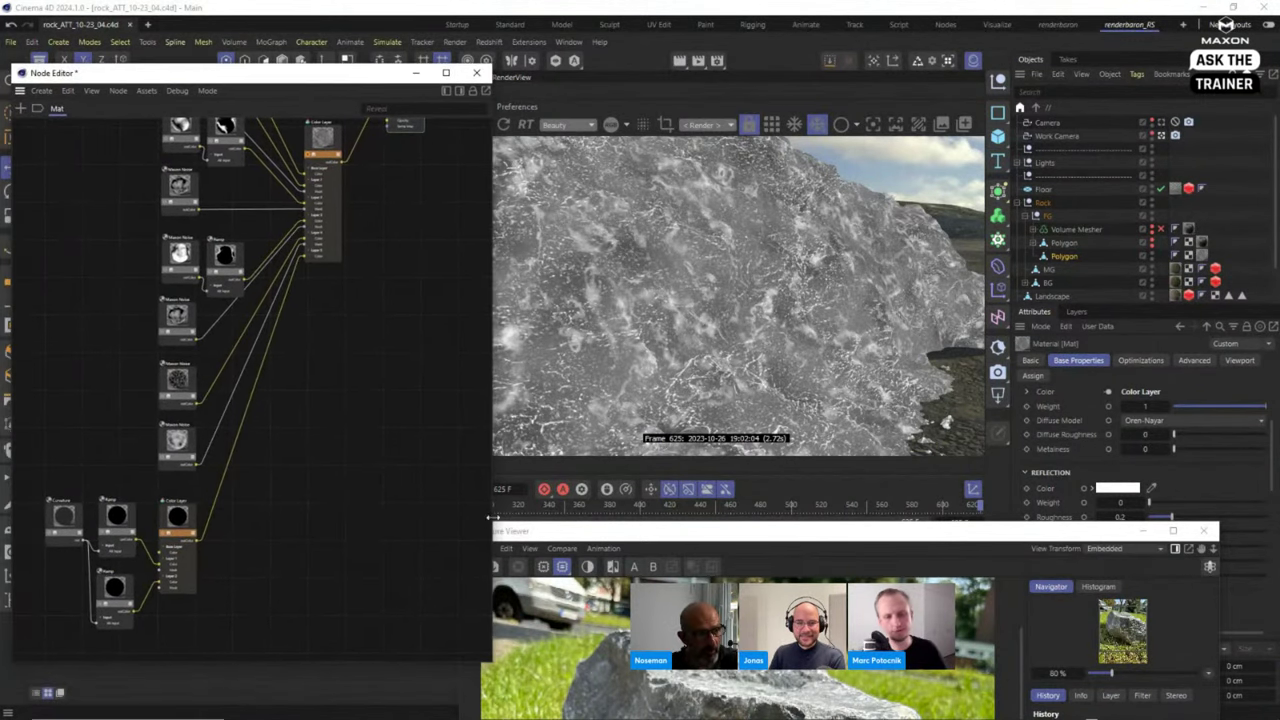
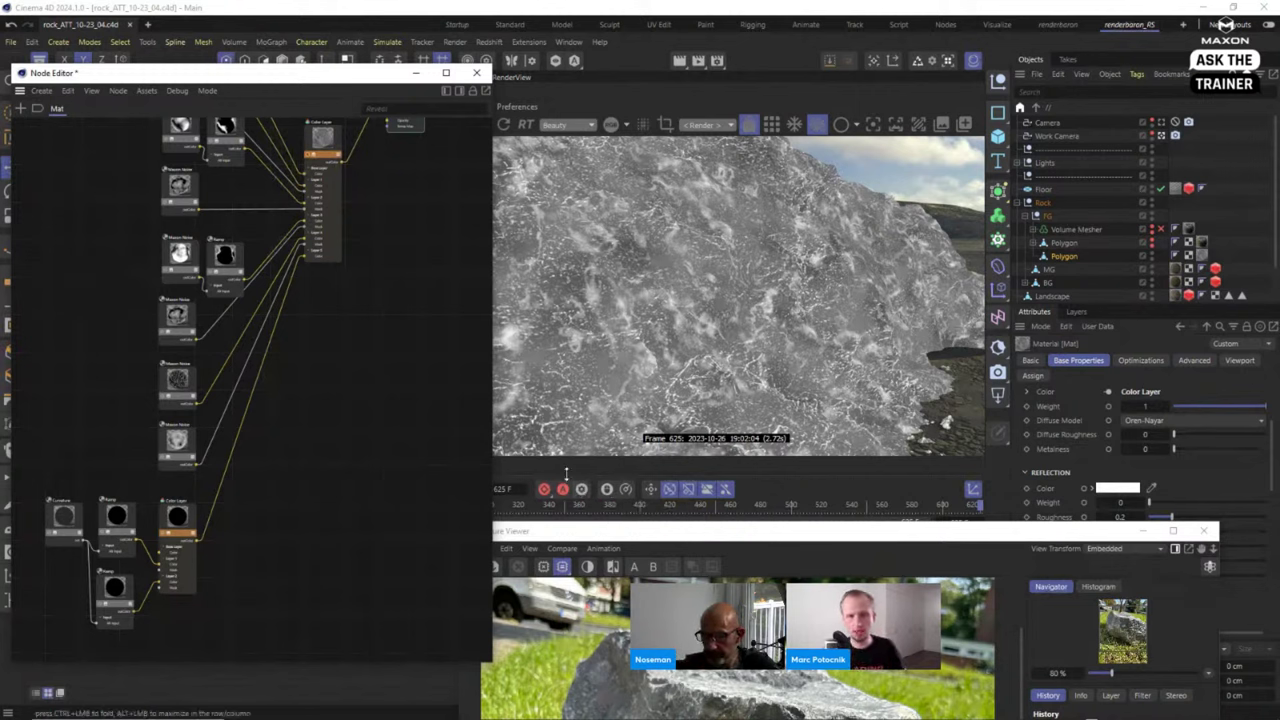
{"action": "left_click_drag", "start_coordinate": [836, 530], "coordinate": [769, 118]}
{"action": "left_click", "coordinate": [1010, 331]}
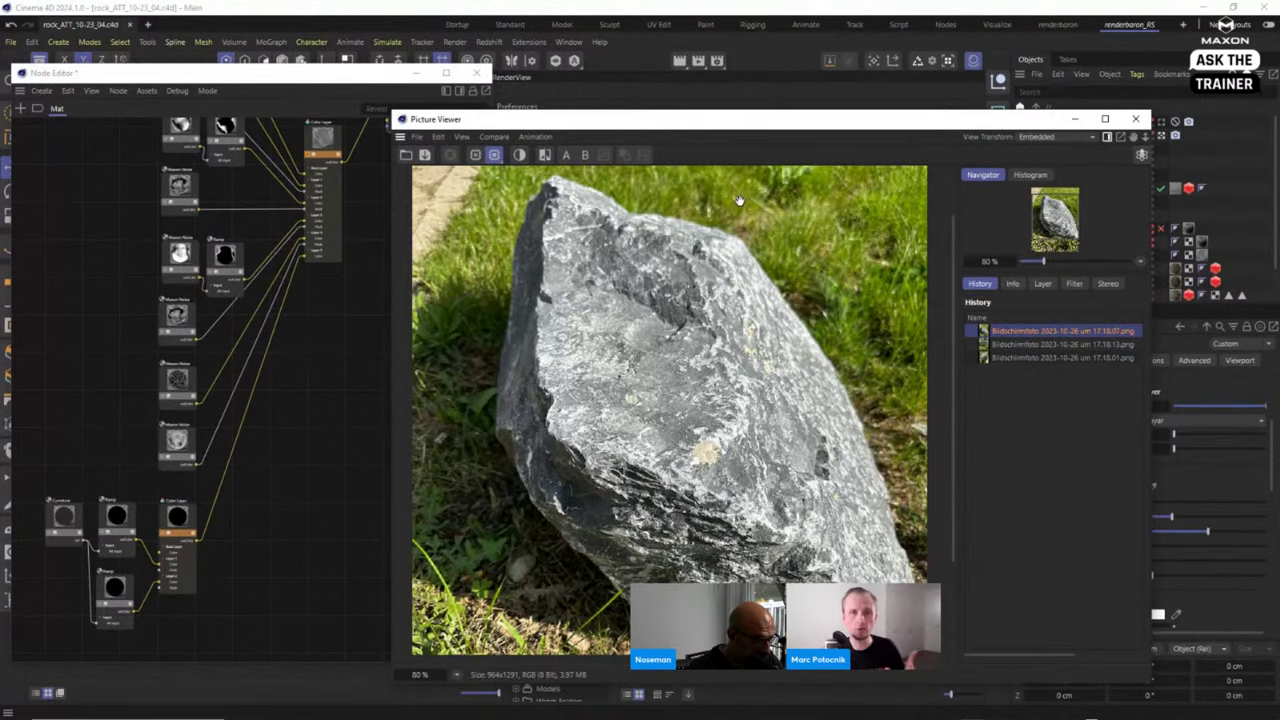
{"action": "left_click_drag", "start_coordinate": [705, 124], "coordinate": [920, 600]}
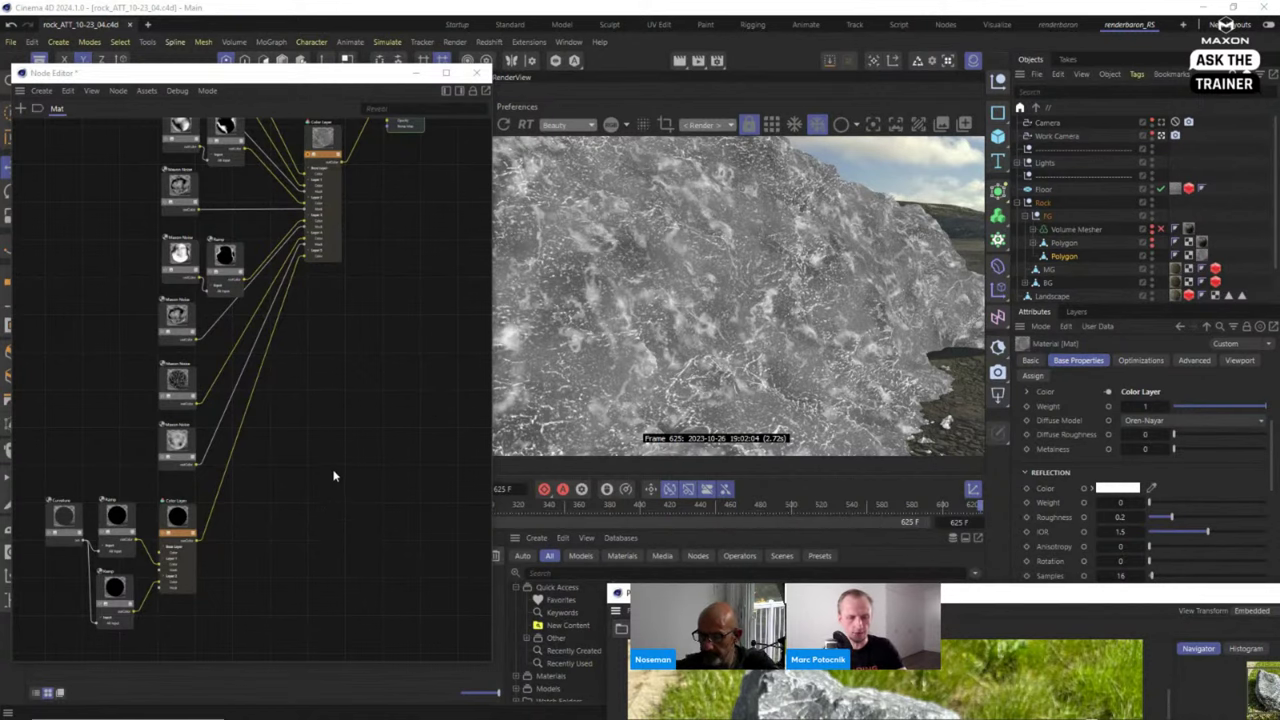
Add a State node in the empty graph area beneath the Curvature group and place it below the lower Ramp.
{"action": "scroll", "coordinate": [334, 476], "scroll_direction": "down", "scroll_amount": 4}
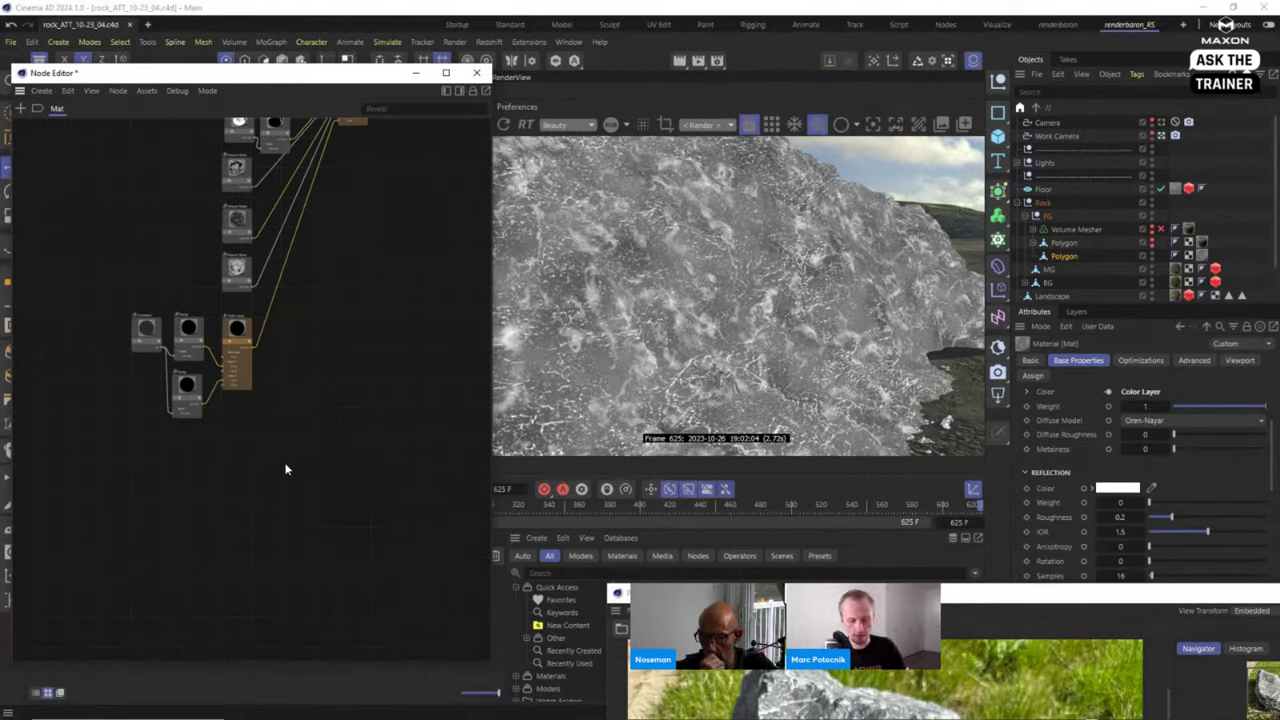
{"action": "key", "text": "Tab"}
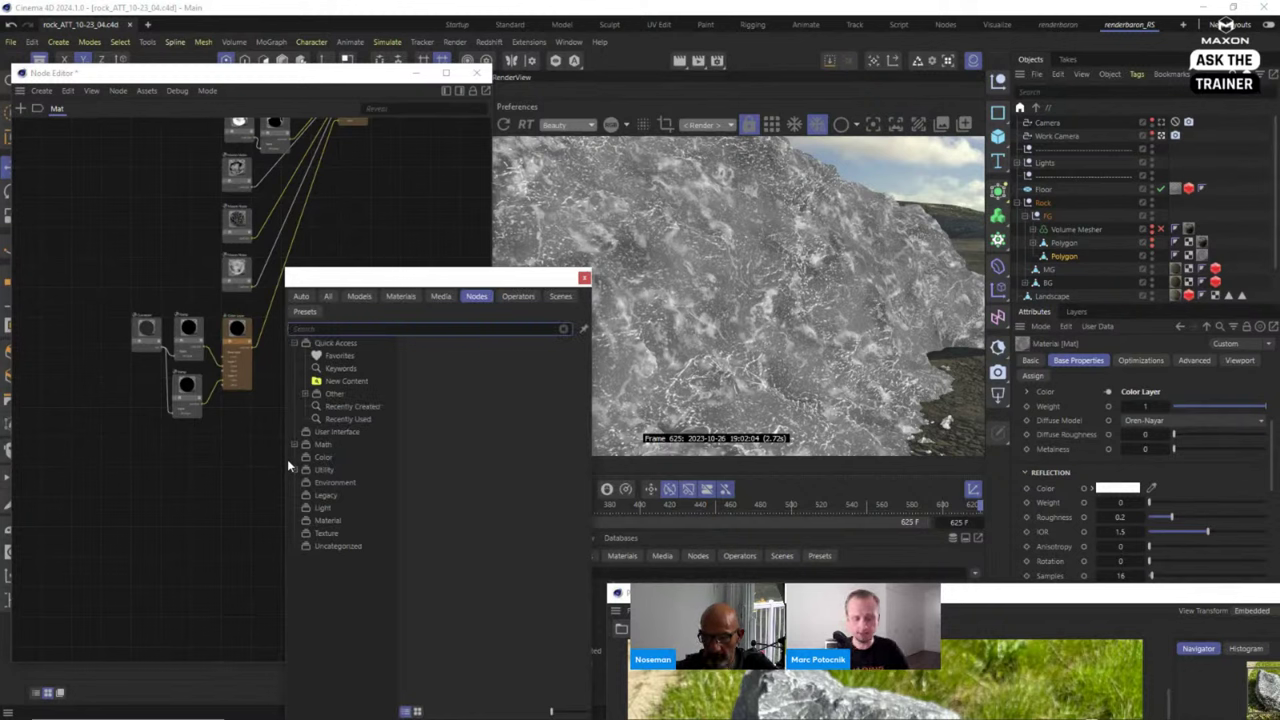
{"action": "type", "text": "state"}
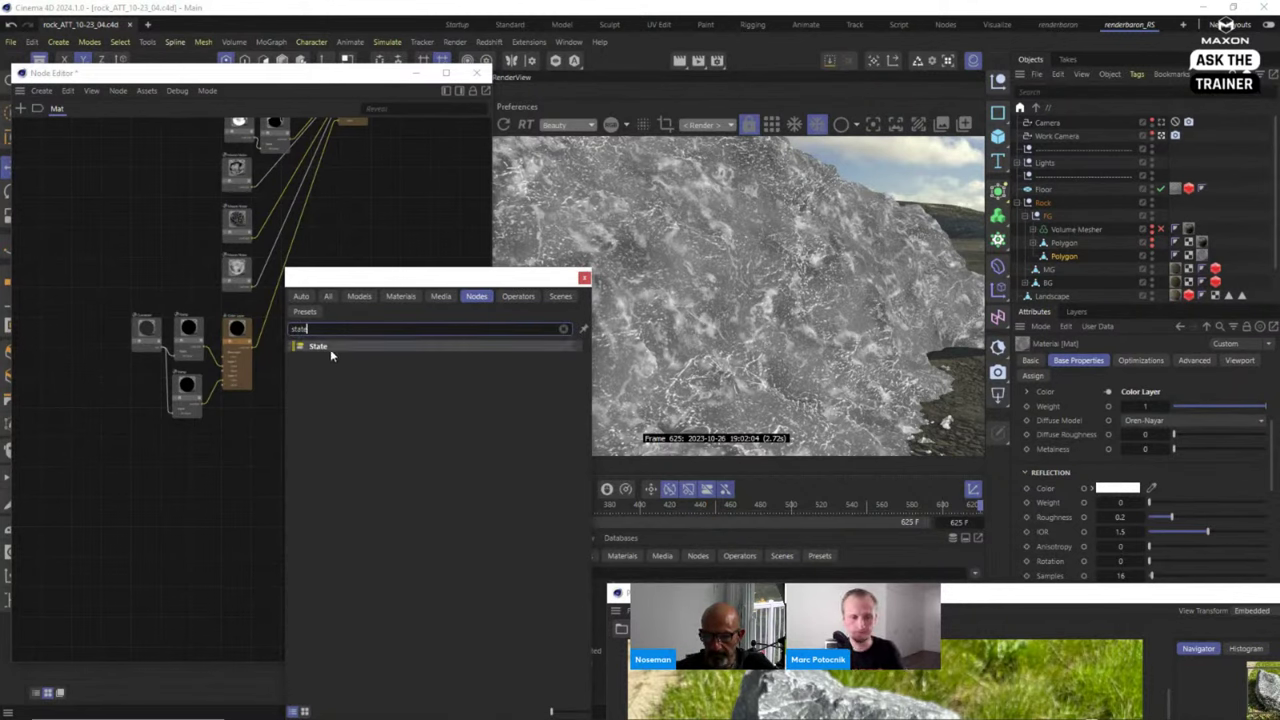
{"action": "left_click_drag", "start_coordinate": [330, 349], "coordinate": [237, 520]}
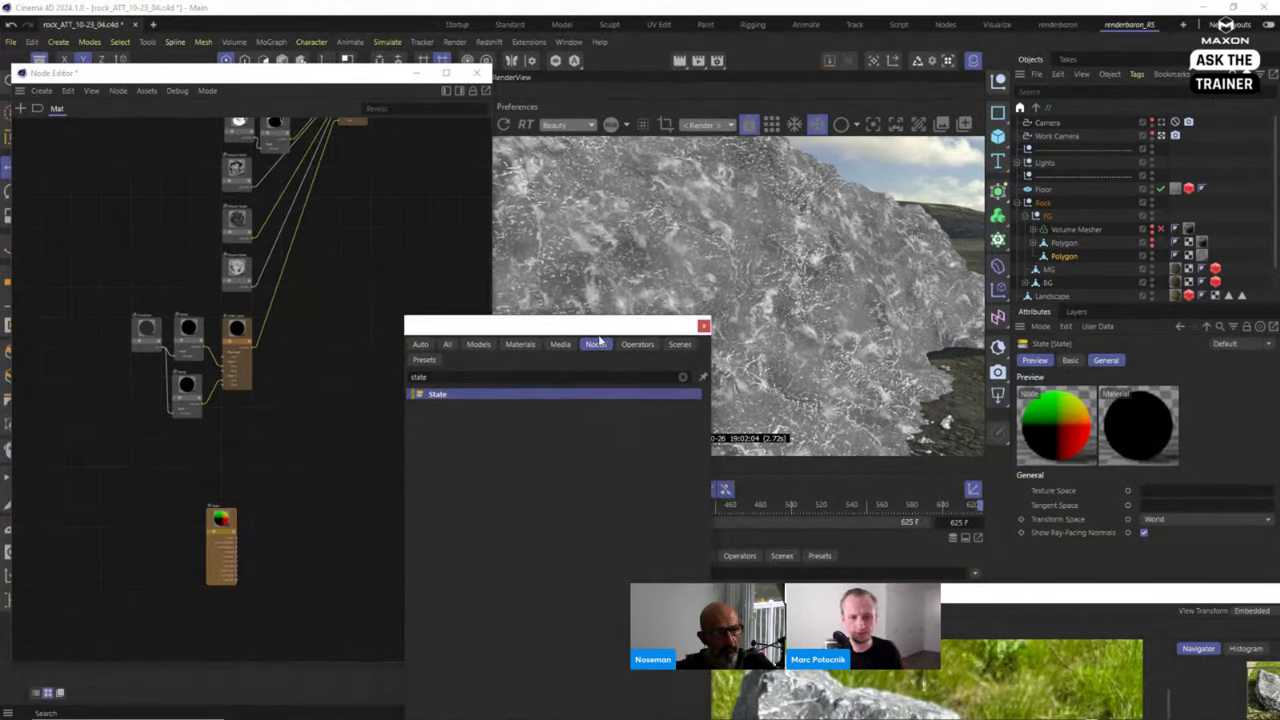
{"action": "left_click", "coordinate": [223, 544]}
{"action": "scroll", "coordinate": [223, 540], "scroll_direction": "up", "scroll_amount": 8}
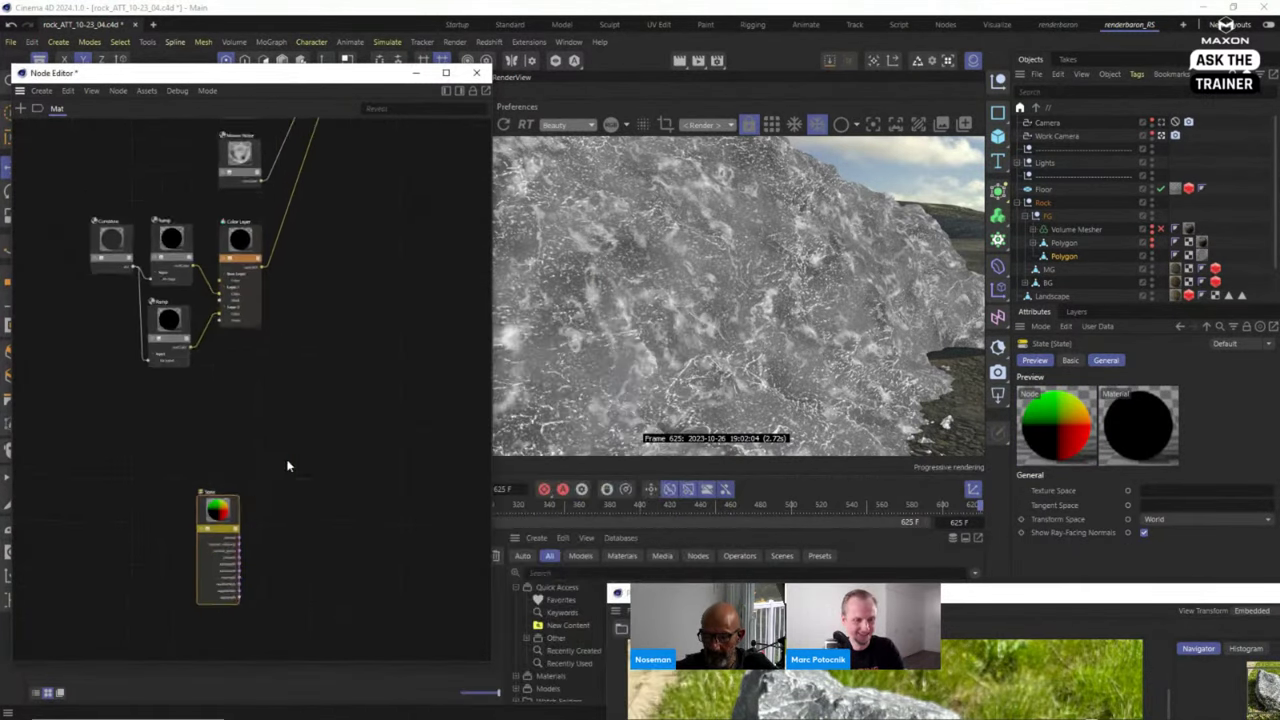
{"action": "left_click_drag", "start_coordinate": [222, 515], "coordinate": [197, 381]}
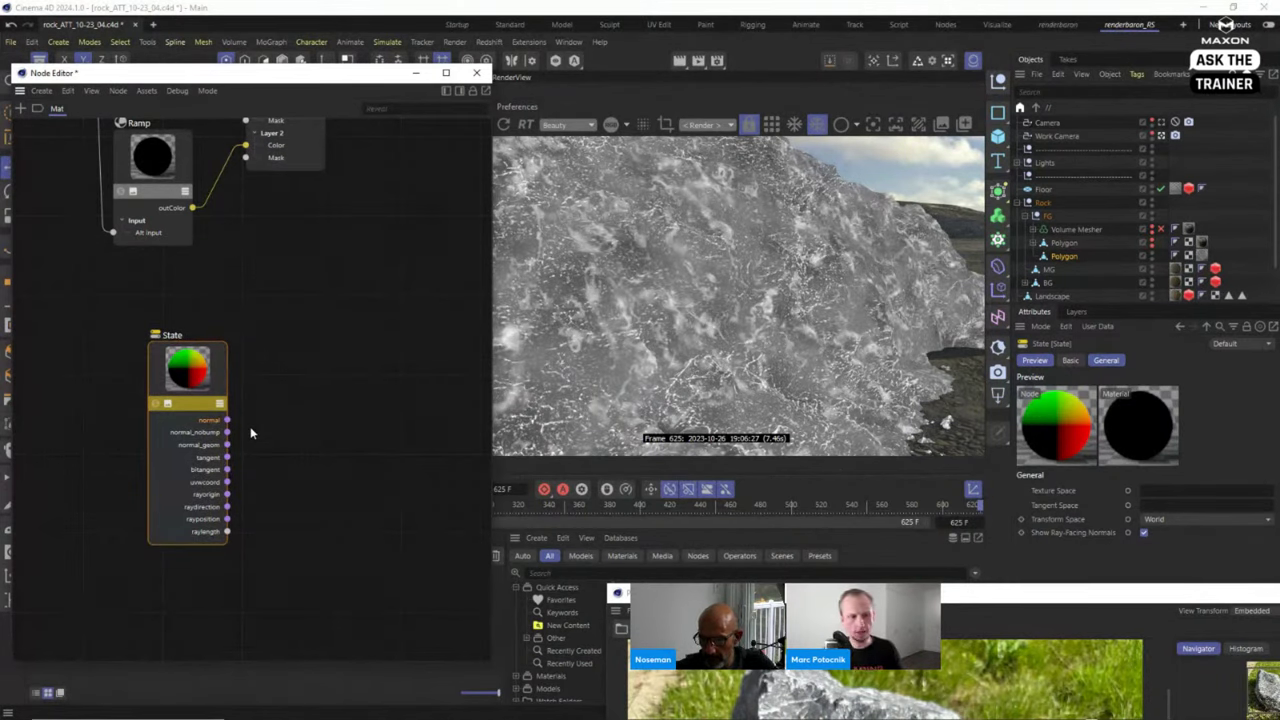
Preview the State node alone in the render with Transform Space kept at World, and align the node under the lower Ramp.
{"action": "left_click", "coordinate": [155, 403]}
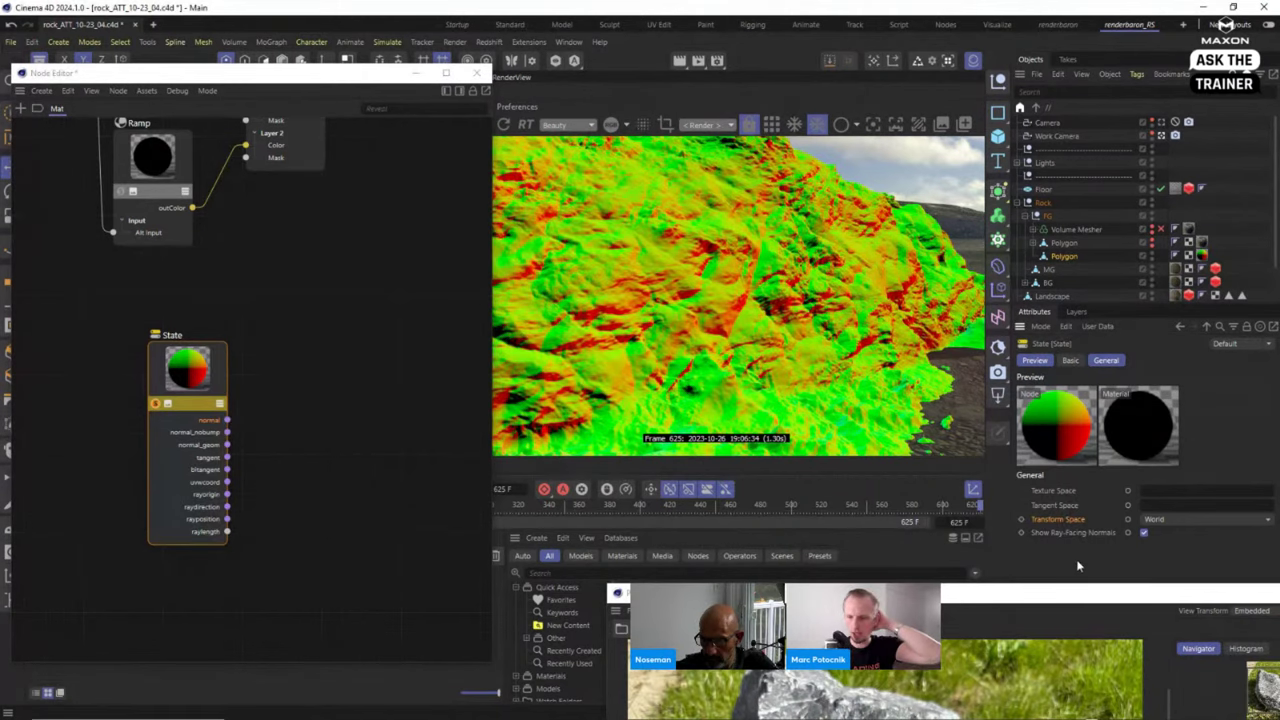
{"action": "left_click_drag", "start_coordinate": [1086, 594], "coordinate": [1080, 705]}
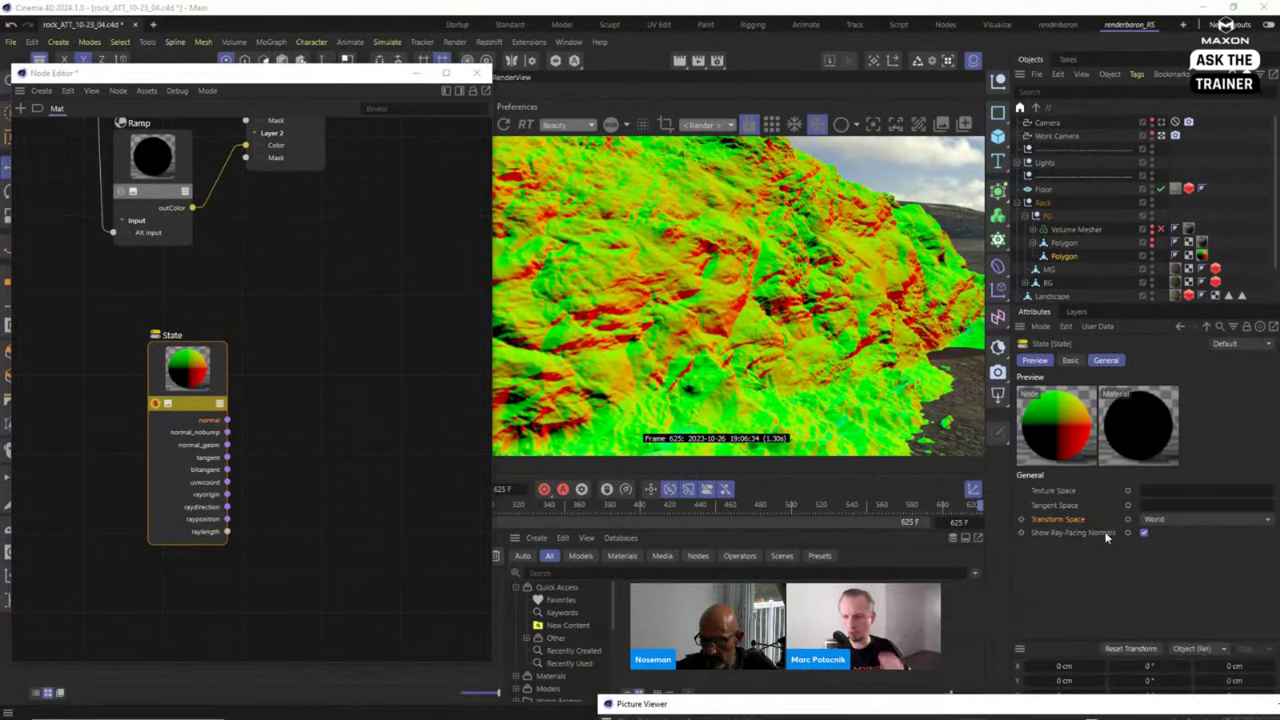
{"action": "left_click", "coordinate": [1215, 519]}
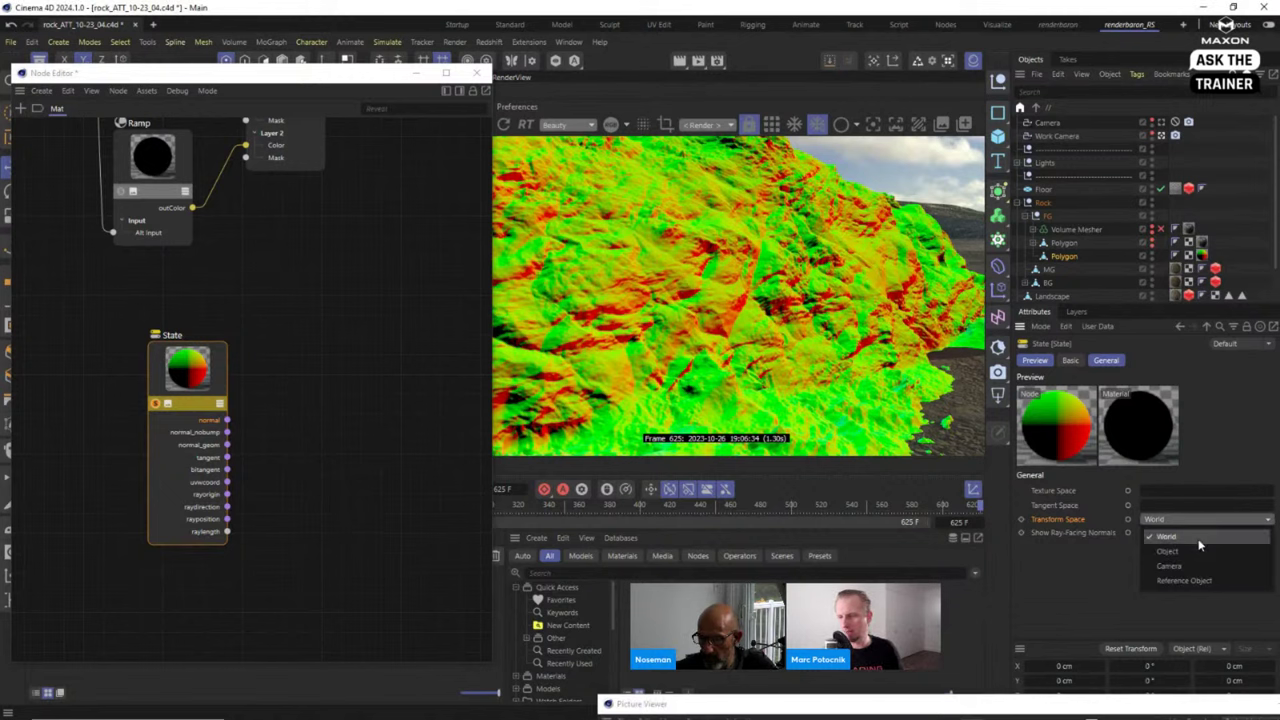
{"action": "left_click", "coordinate": [1088, 588]}
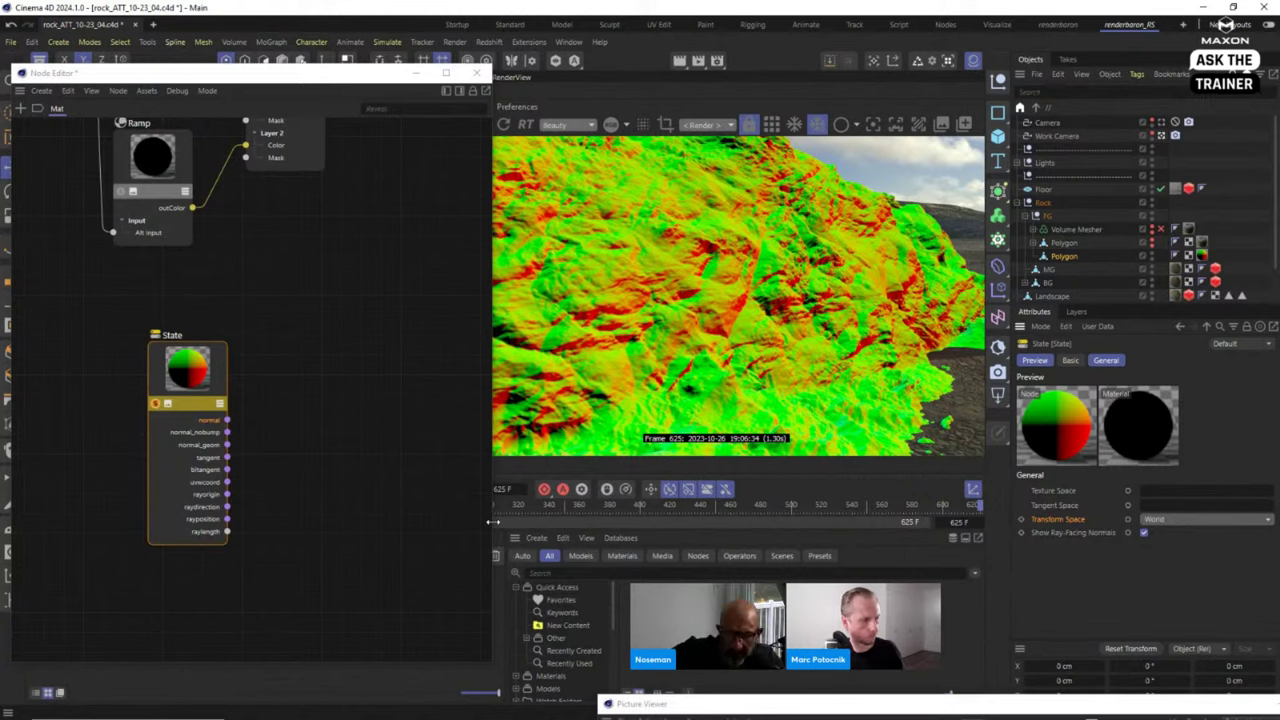
{"action": "left_click_drag", "start_coordinate": [181, 381], "coordinate": [155, 357]}
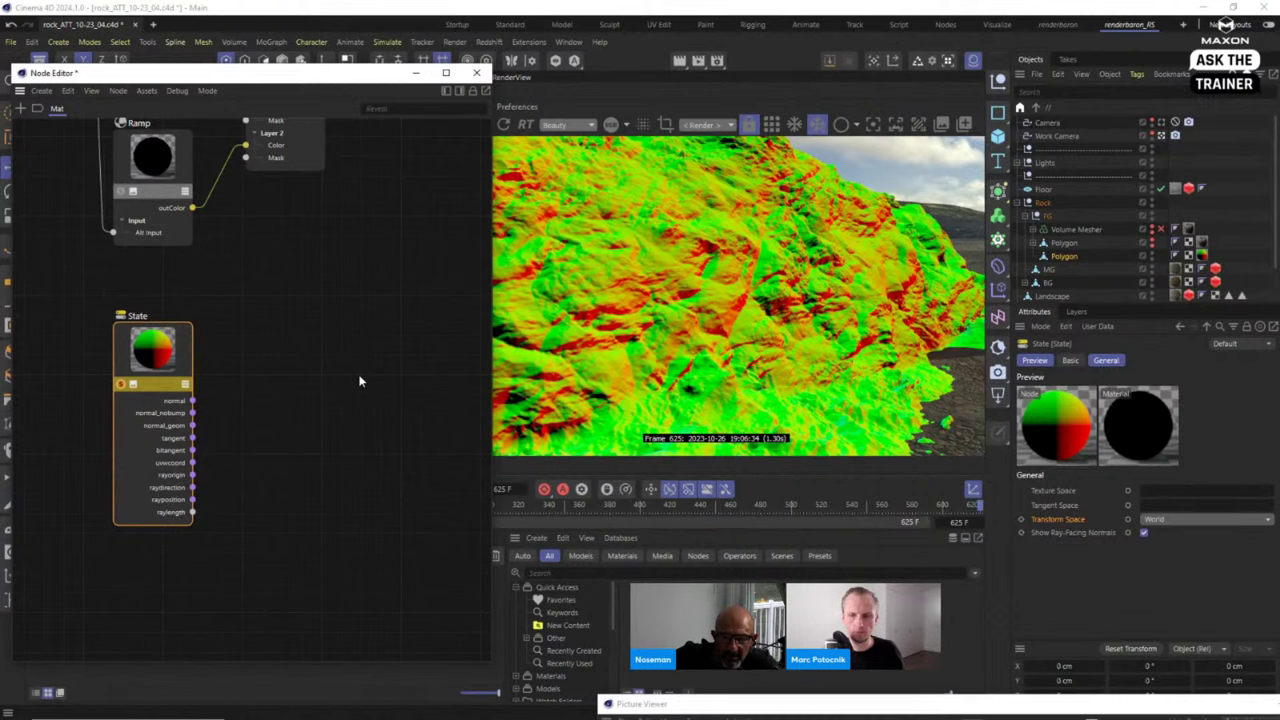
Reposition the Node Editor so more of the viewport and render shows, and move the State node closer beneath the lower Ramp.
{"action": "left_click_drag", "start_coordinate": [313, 80], "coordinate": [320, 258]}
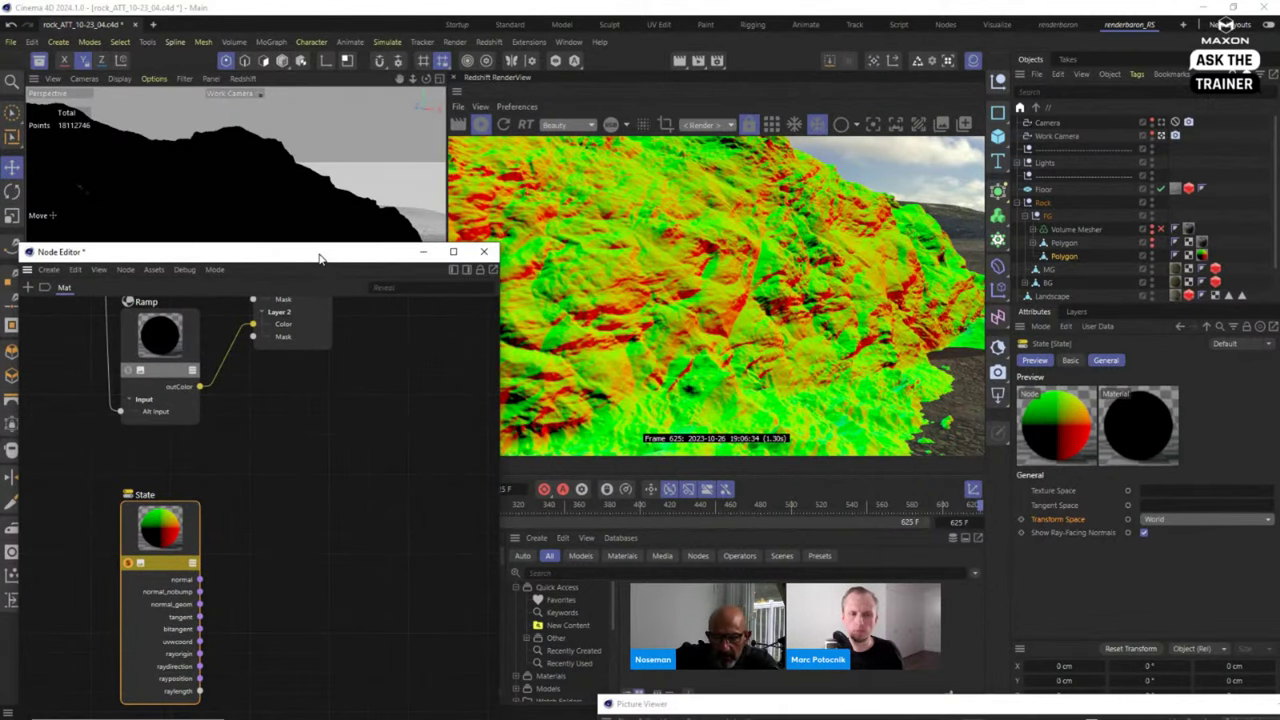
{"action": "left_click_drag", "start_coordinate": [320, 258], "coordinate": [332, 233]}
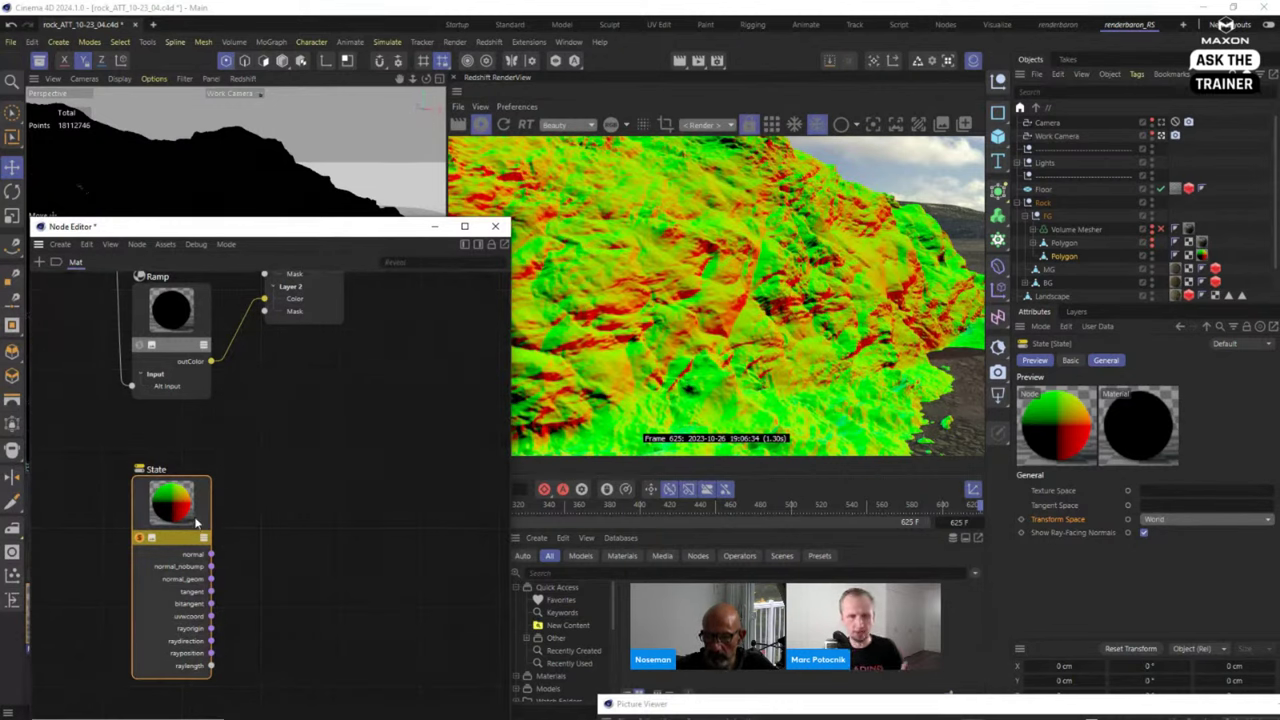
{"action": "left_click_drag", "start_coordinate": [176, 519], "coordinate": [166, 484]}
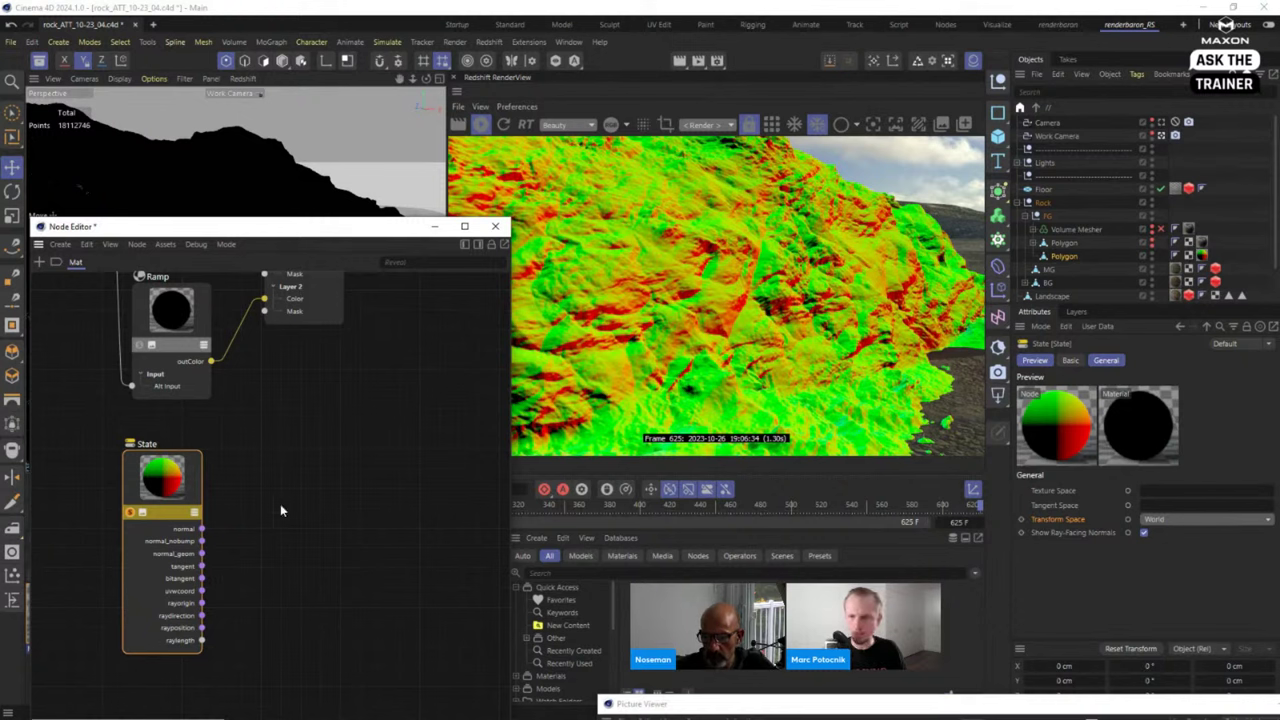
{"action": "left_click_drag", "start_coordinate": [175, 482], "coordinate": [180, 480]}
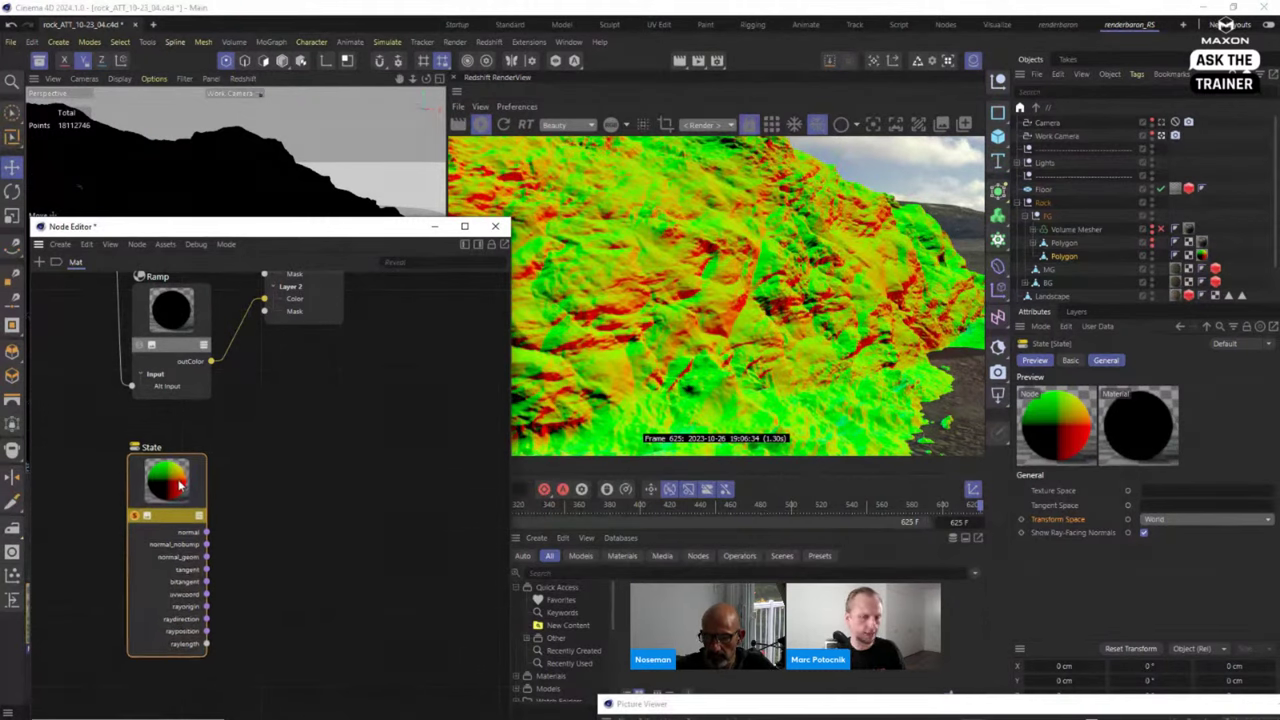
{"action": "scroll", "coordinate": [245, 525], "scroll_direction": "down", "scroll_amount": 1}
{"action": "scroll", "coordinate": [250, 515], "scroll_direction": "down", "scroll_amount": 1}
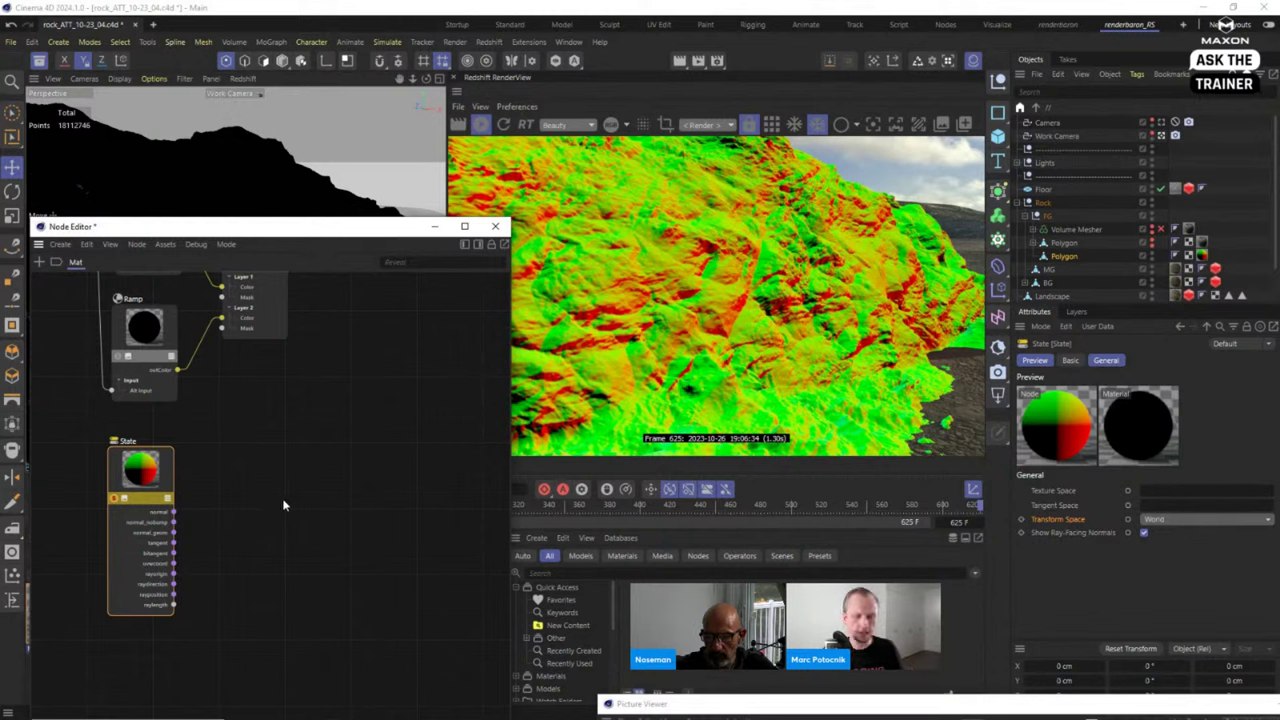
Add a Vector Change Range node beside the State node and connect the State's normal output to its Input.
{"action": "left_click", "coordinate": [279, 505]}
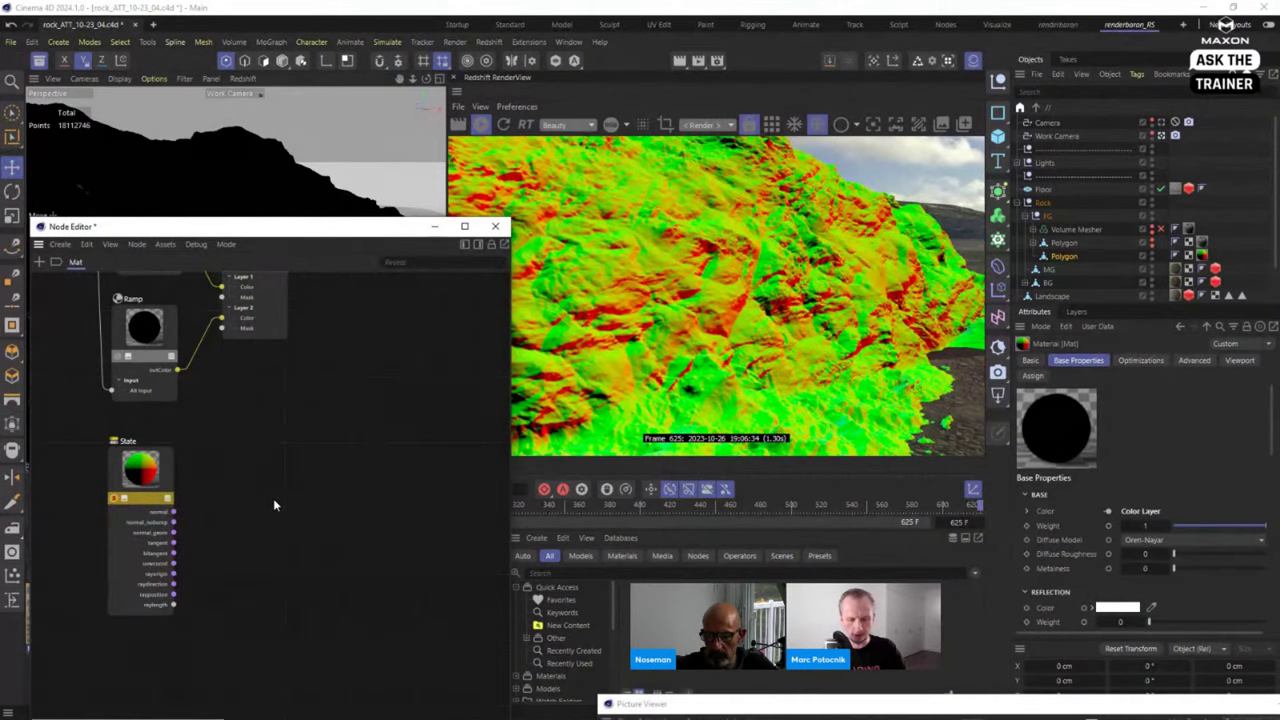
{"action": "double_click", "coordinate": [275, 505]}
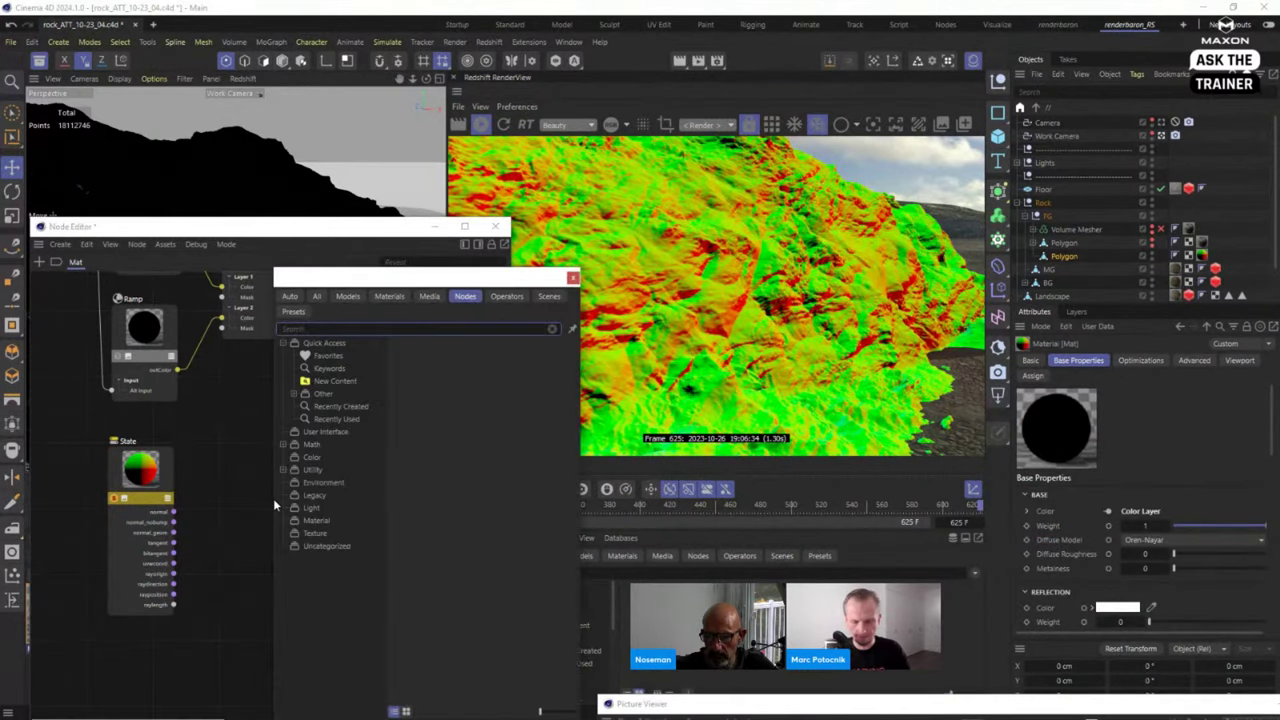
{"action": "type", "text": "vectopr"}
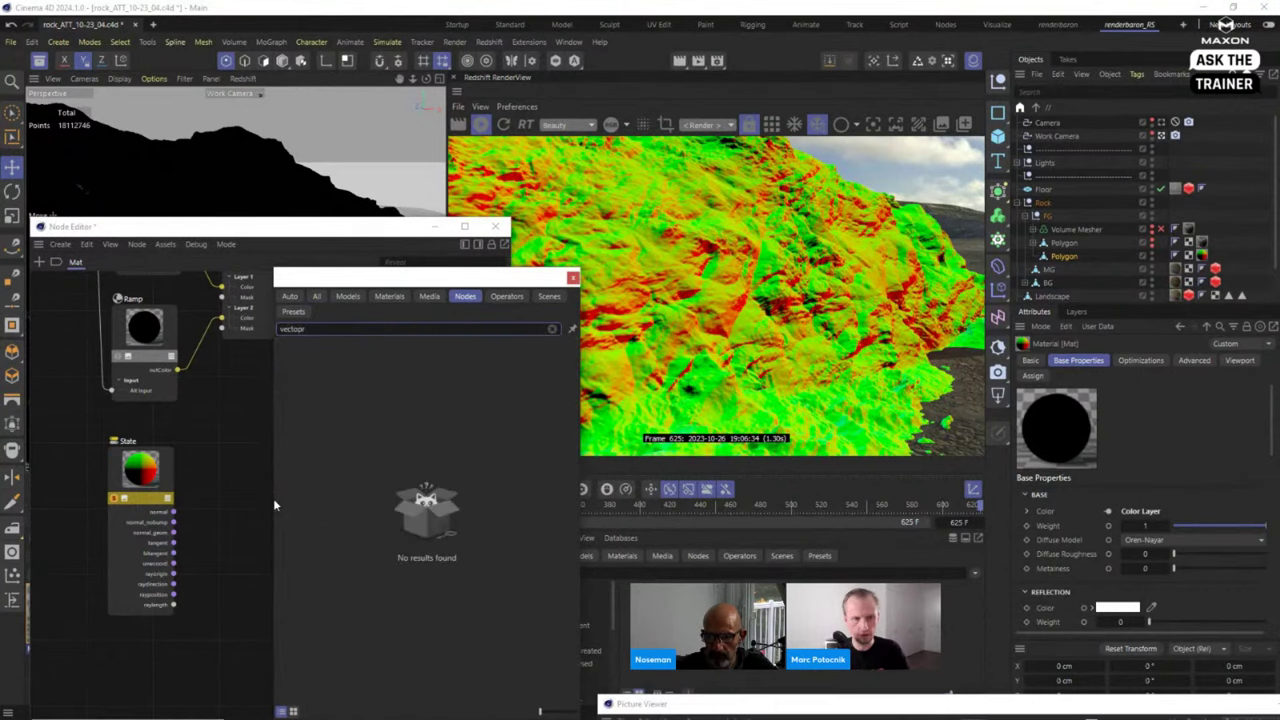
{"action": "key", "text": "BackSpace"}
{"action": "key", "text": "BackSpace"}
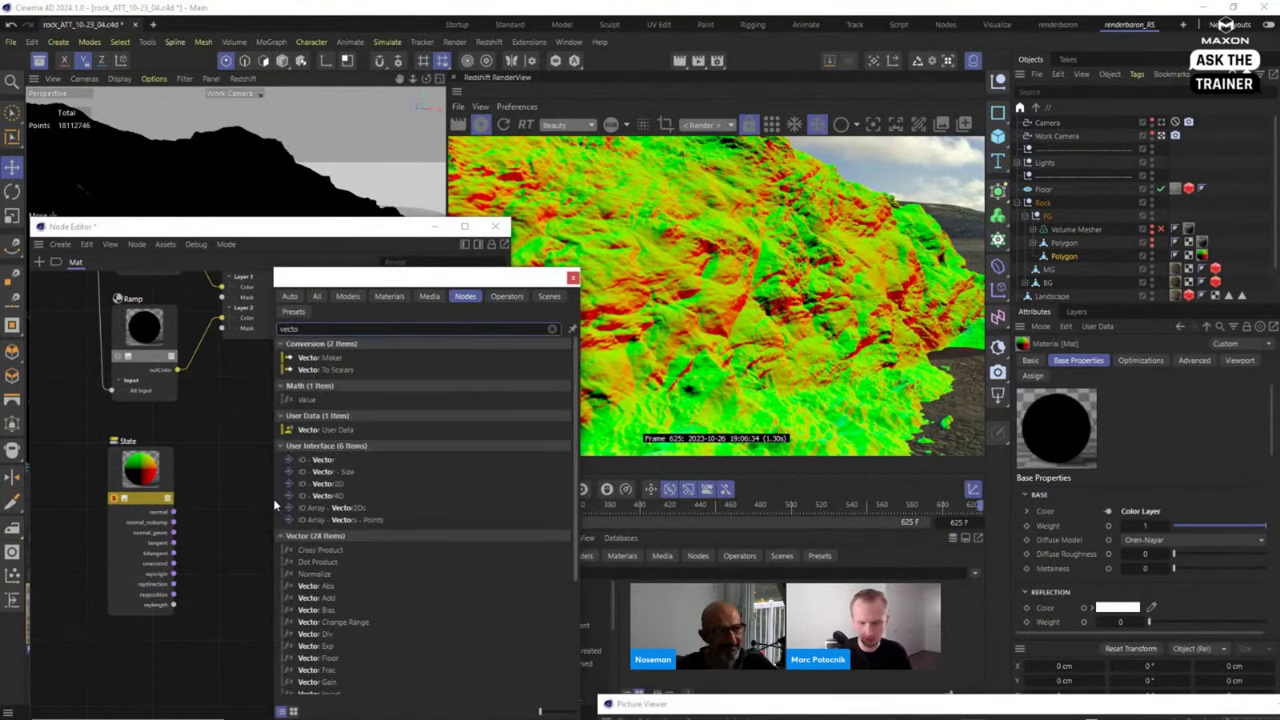
{"action": "type", "text": "r char"}
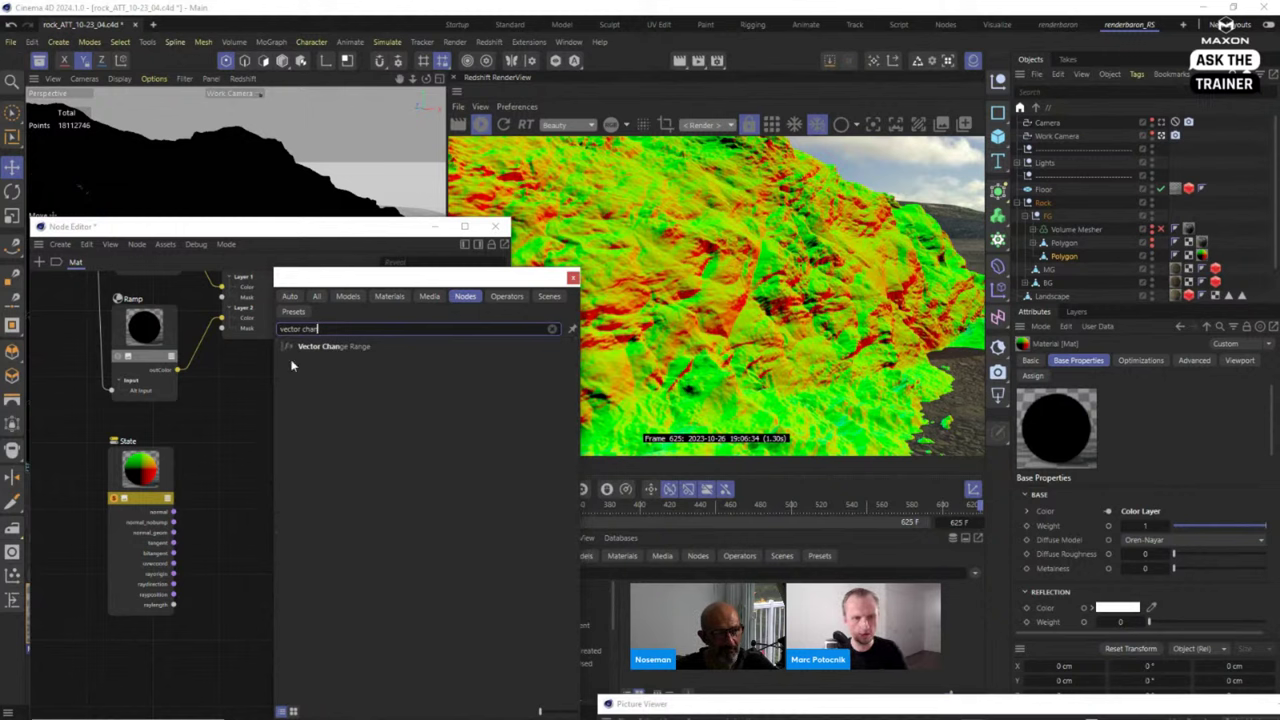
{"action": "key", "text": "Return"}
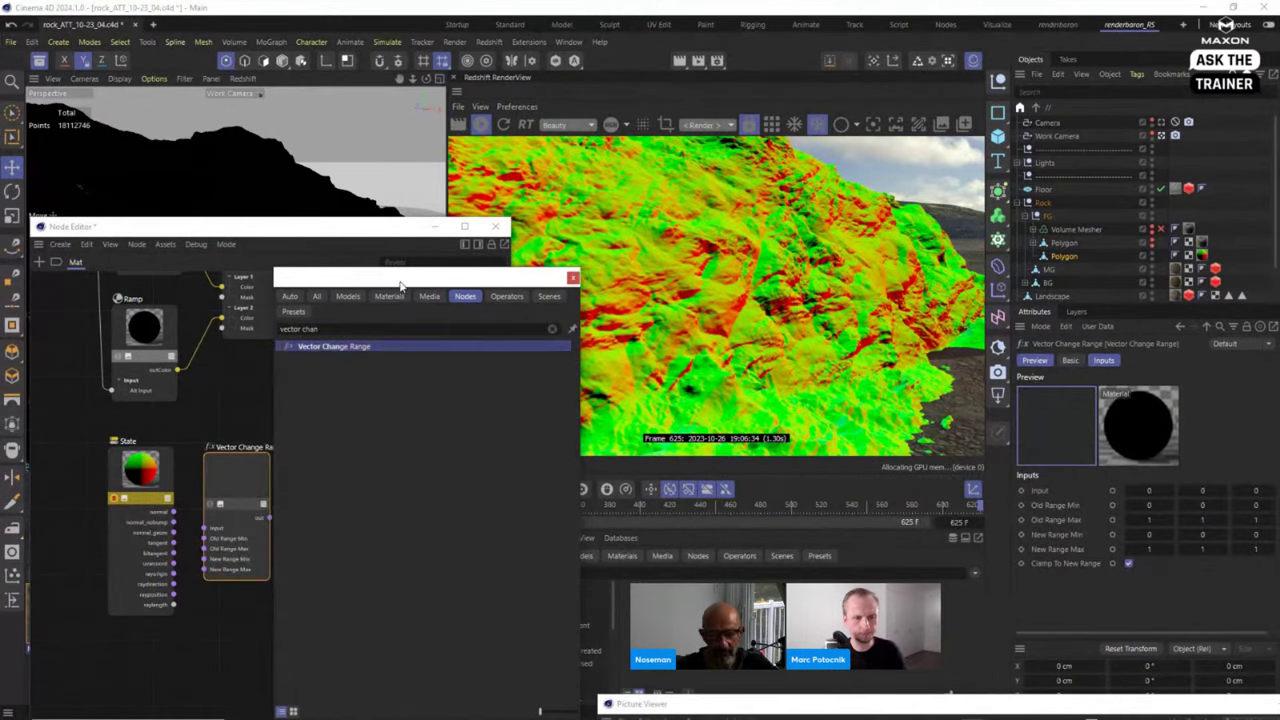
{"action": "left_click_drag", "start_coordinate": [400, 285], "coordinate": [443, 583]}
{"action": "left_click_drag", "start_coordinate": [219, 519], "coordinate": [211, 510]}
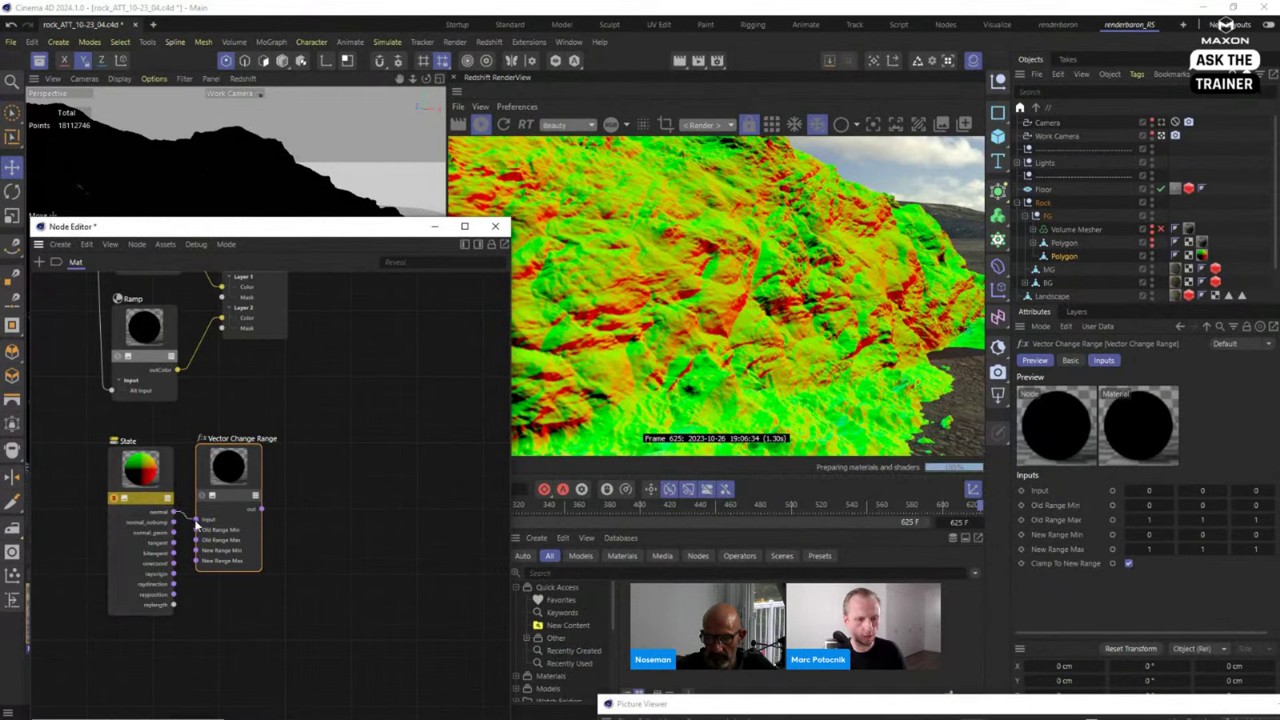
{"action": "left_click_drag", "start_coordinate": [203, 527], "coordinate": [190, 503]}
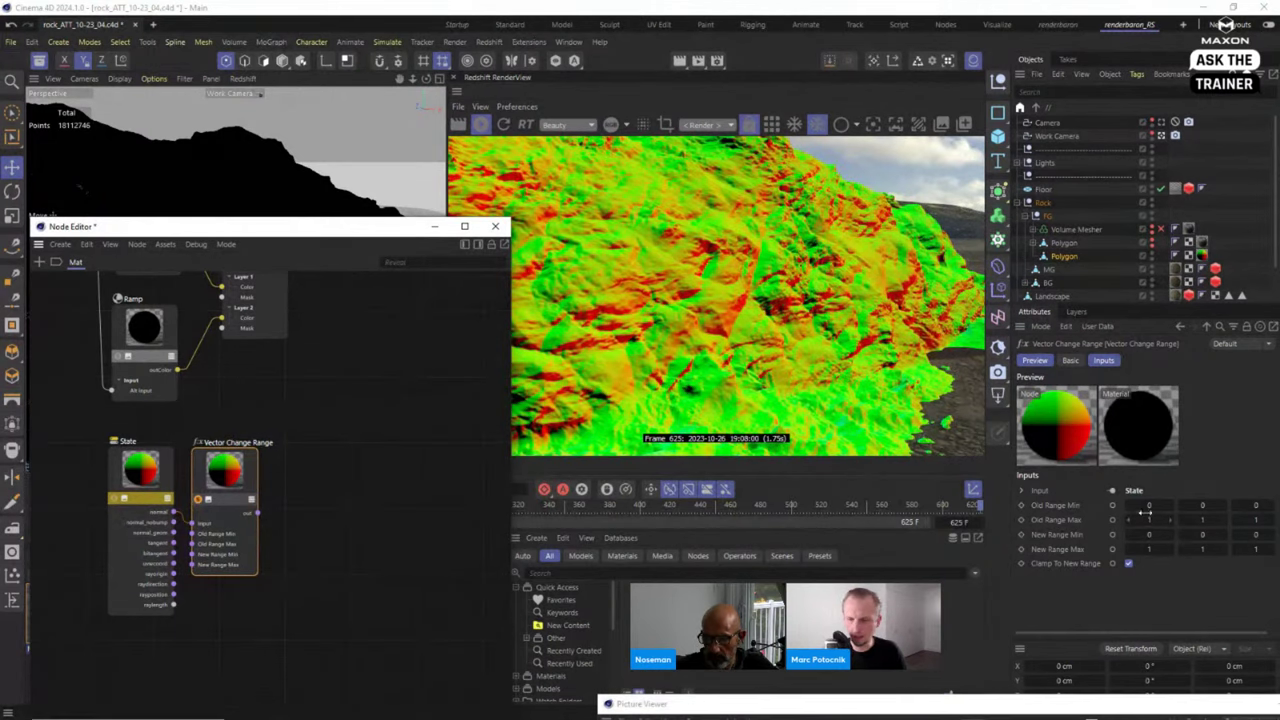
Set the Vector Change Range node's Old Range Min to -1, -1, -1, keeping Clamp To New Range enabled.
{"action": "left_click", "coordinate": [1071, 507]}
{"action": "left_click", "coordinate": [1128, 562]}
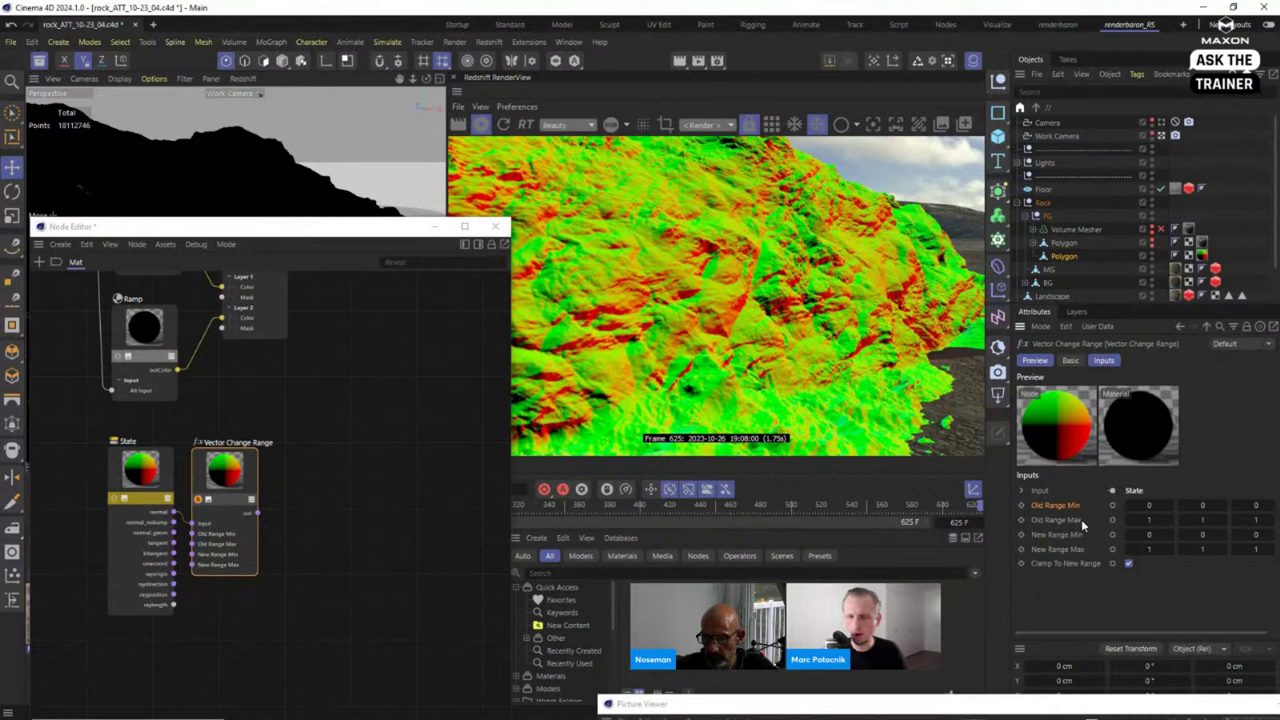
{"action": "left_click", "coordinate": [1146, 507]}
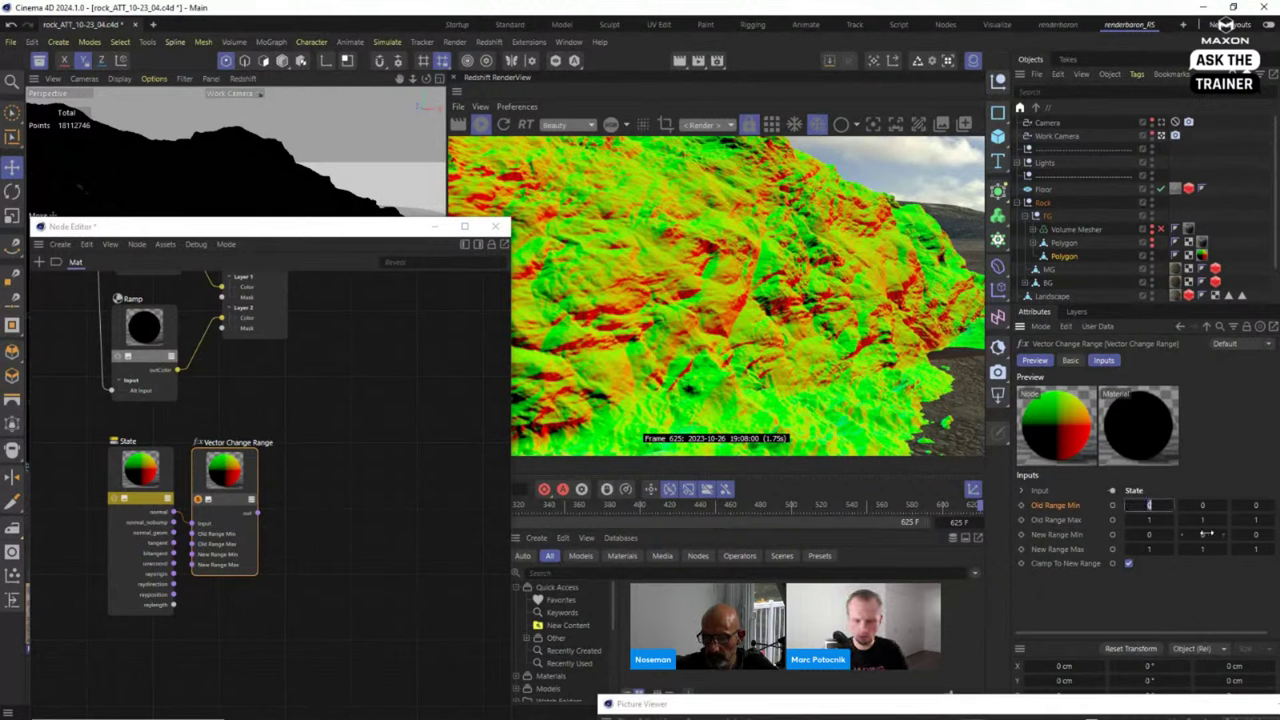
{"action": "type", "text": "-1"}
{"action": "key", "text": "Return"}
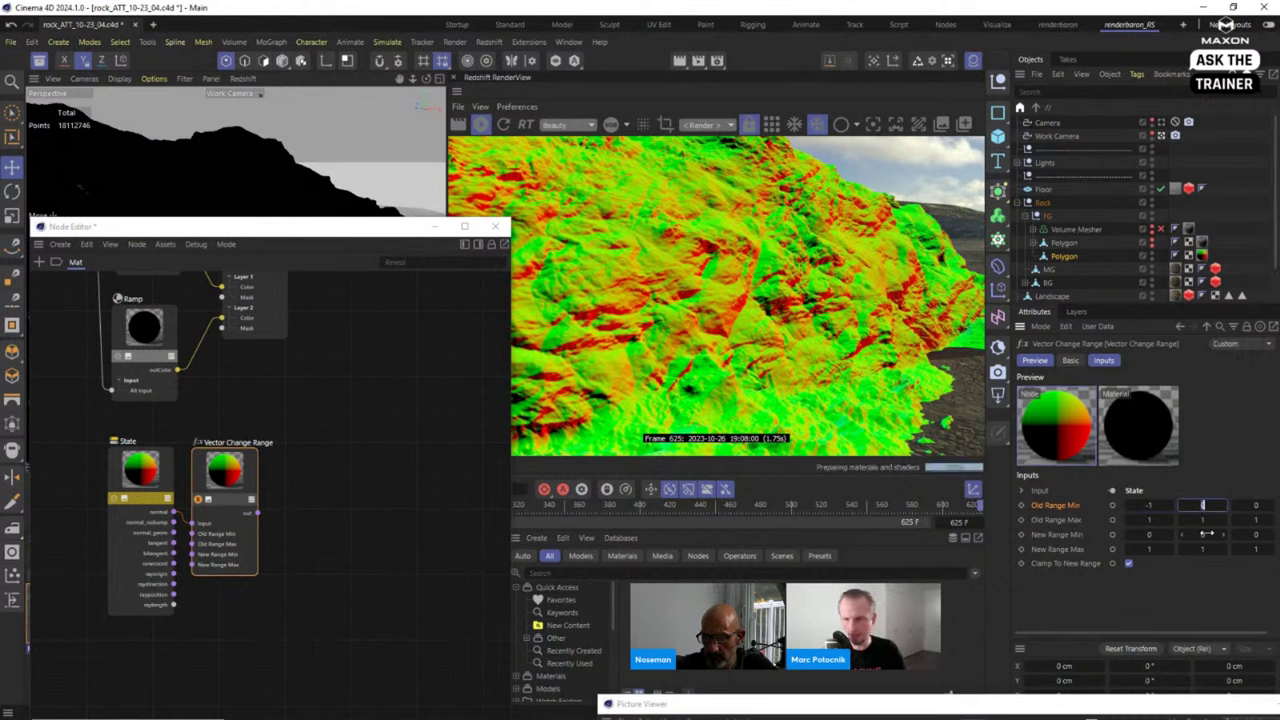
{"action": "type", "text": "-1"}
{"action": "key", "text": "Tab"}
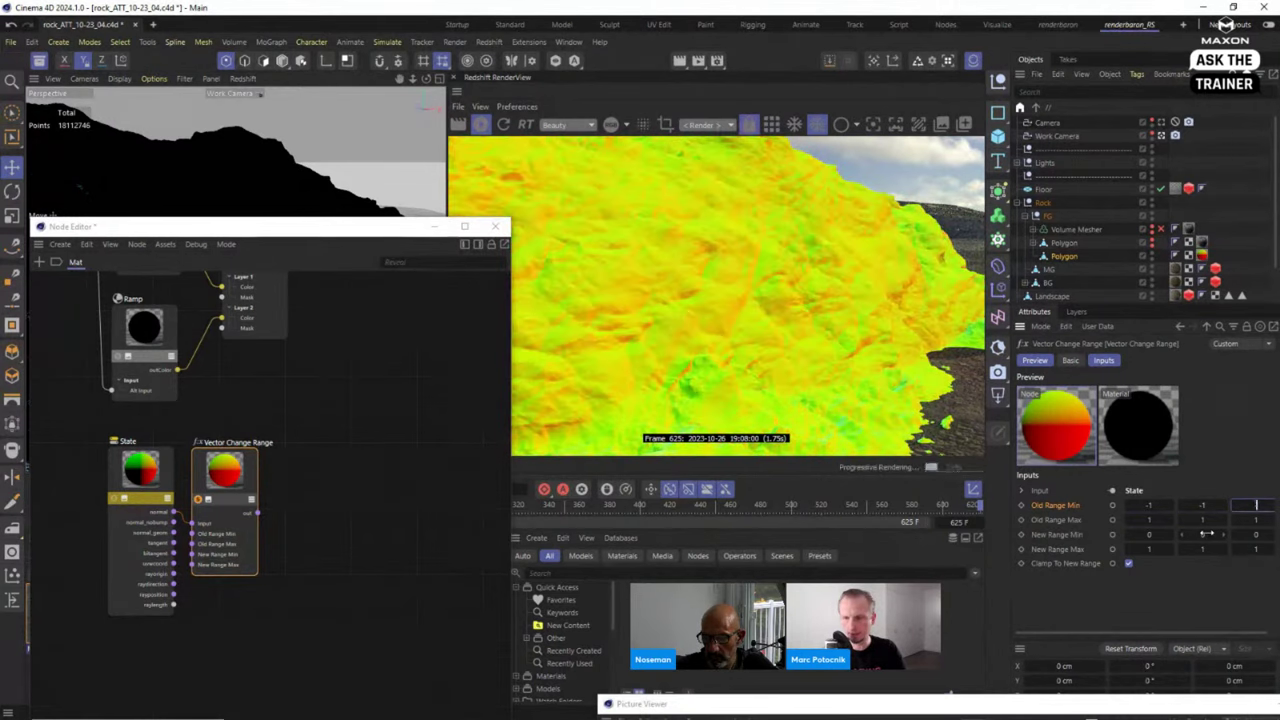
{"action": "type", "text": "-1"}
{"action": "key", "text": "Return"}
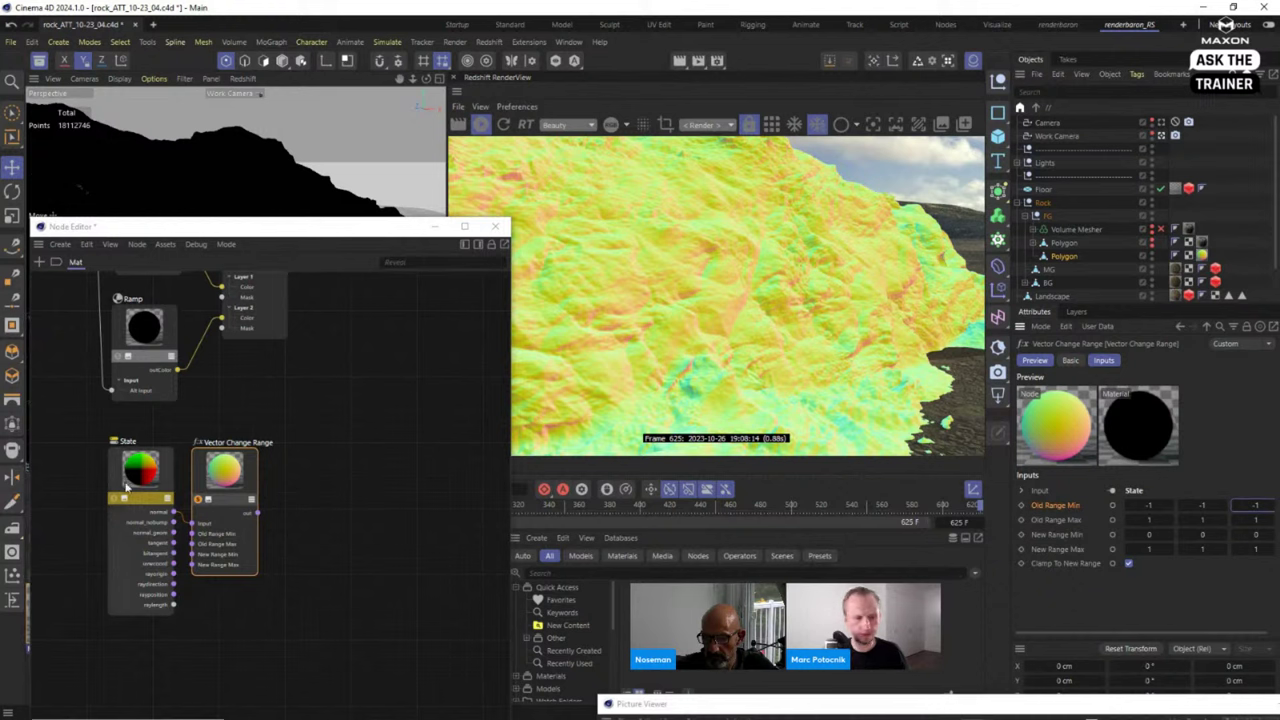
Tidy the State and Vector Change Range nodes so they sit side by side in one row.
{"action": "mouse_move", "coordinate": [228, 476]}
{"action": "left_mouse_down"}
{"action": "mouse_move", "coordinate": [262, 475]}
{"action": "mouse_move", "coordinate": [229, 478]}
{"action": "left_mouse_up"}
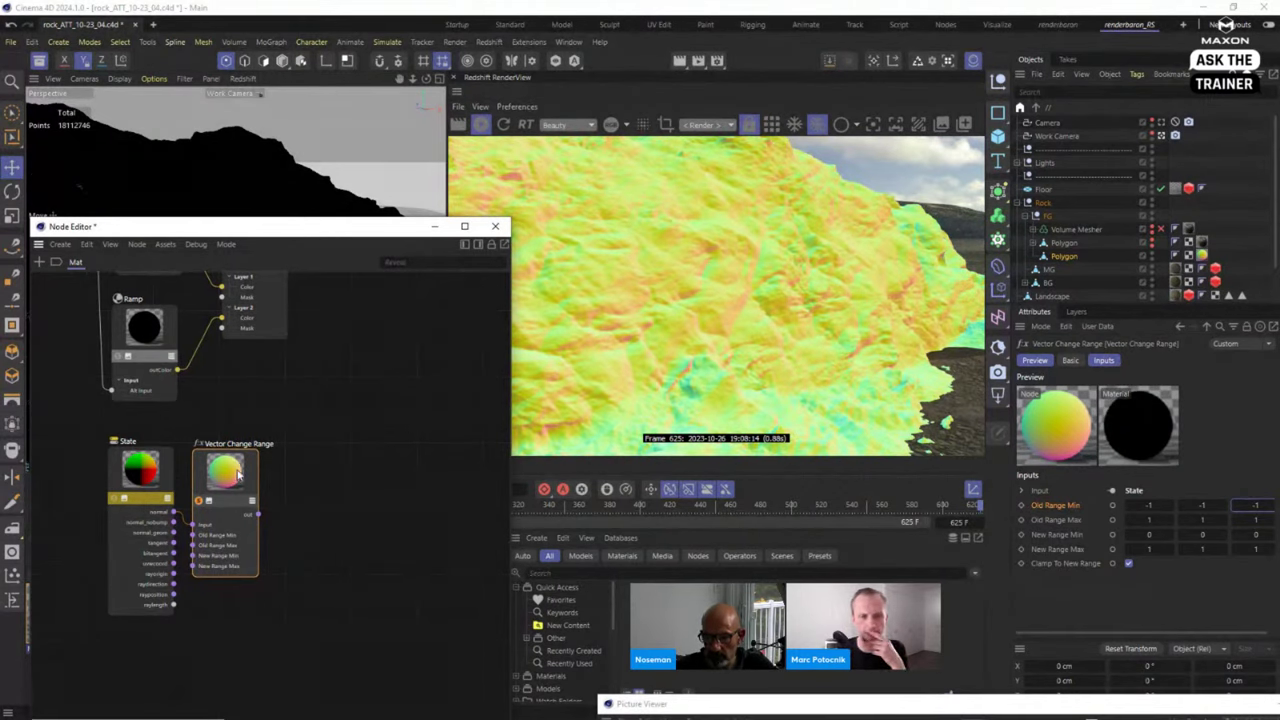
{"action": "left_click_drag", "start_coordinate": [238, 475], "coordinate": [156, 479]}
{"action": "mouse_move", "coordinate": [229, 474]}
{"action": "left_mouse_down"}
{"action": "mouse_move", "coordinate": [233, 487]}
{"action": "mouse_move", "coordinate": [222, 481]}
{"action": "left_mouse_up"}
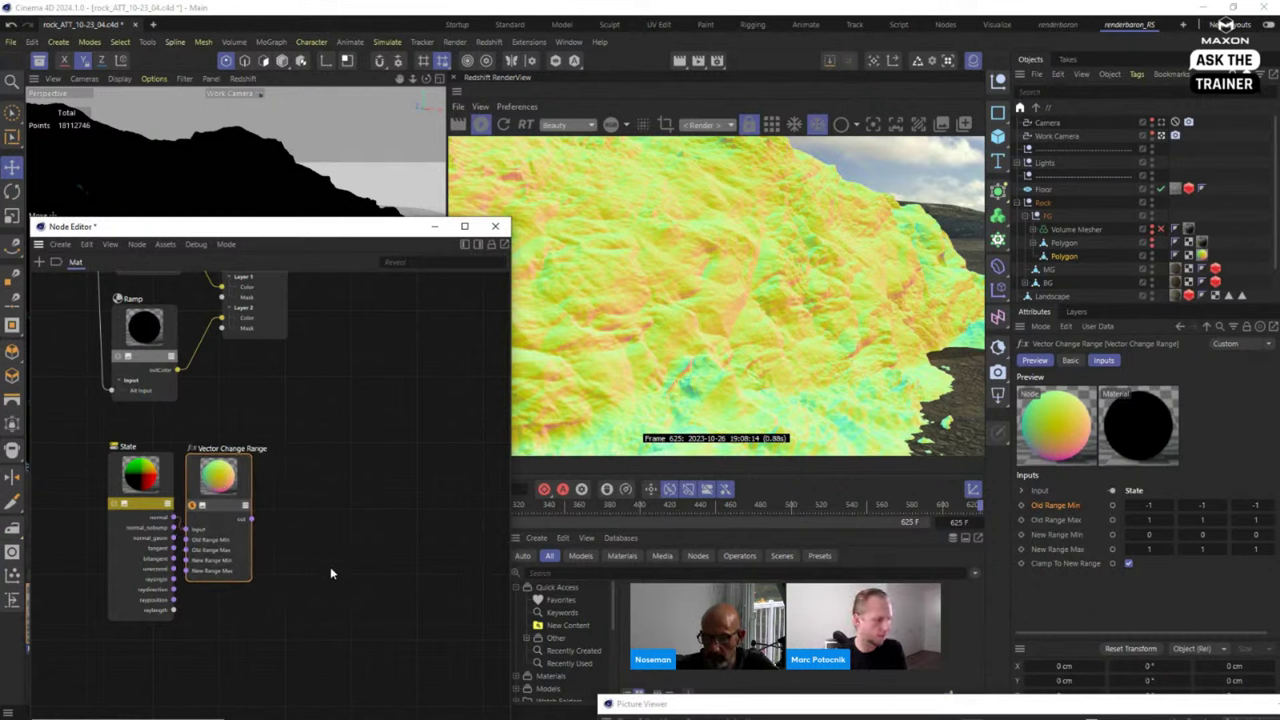
Add a Color Splitter node and place it in line after the Vector Change Range node.
{"action": "left_click", "coordinate": [335, 560]}
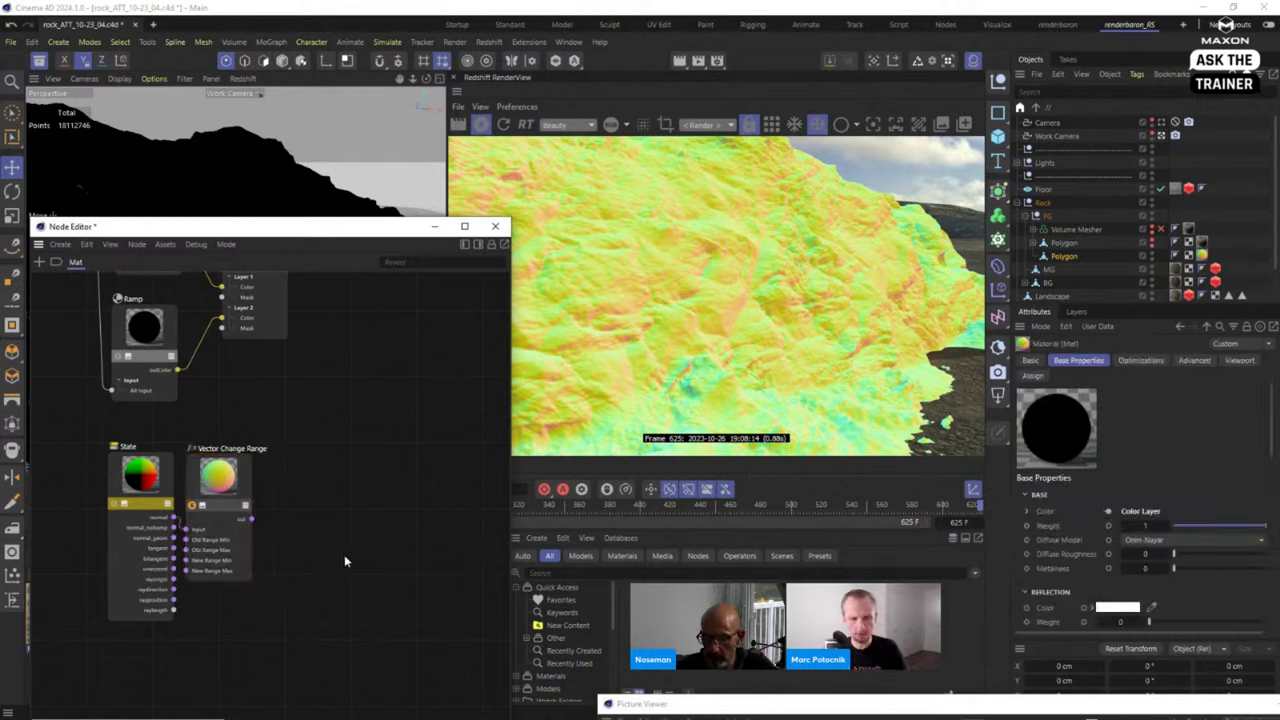
{"action": "double_click", "coordinate": [344, 561]}
{"action": "type", "text": "co"}
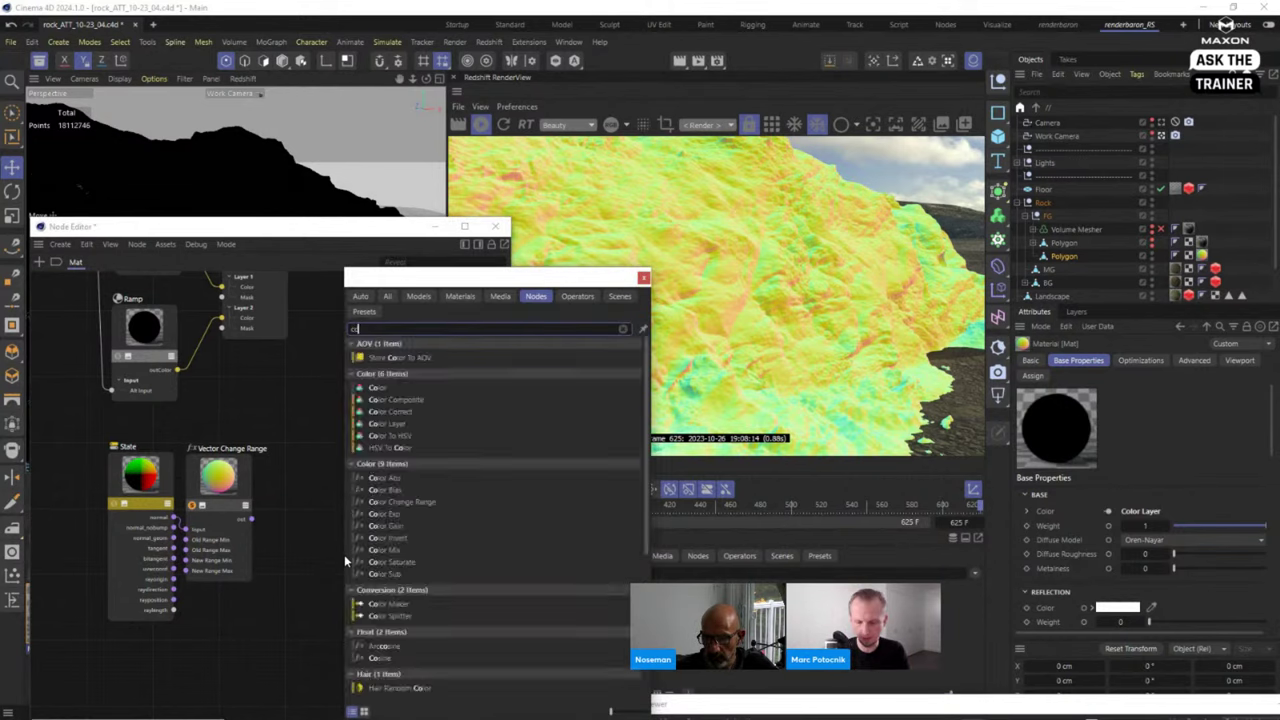
{"action": "type", "text": "lor"}
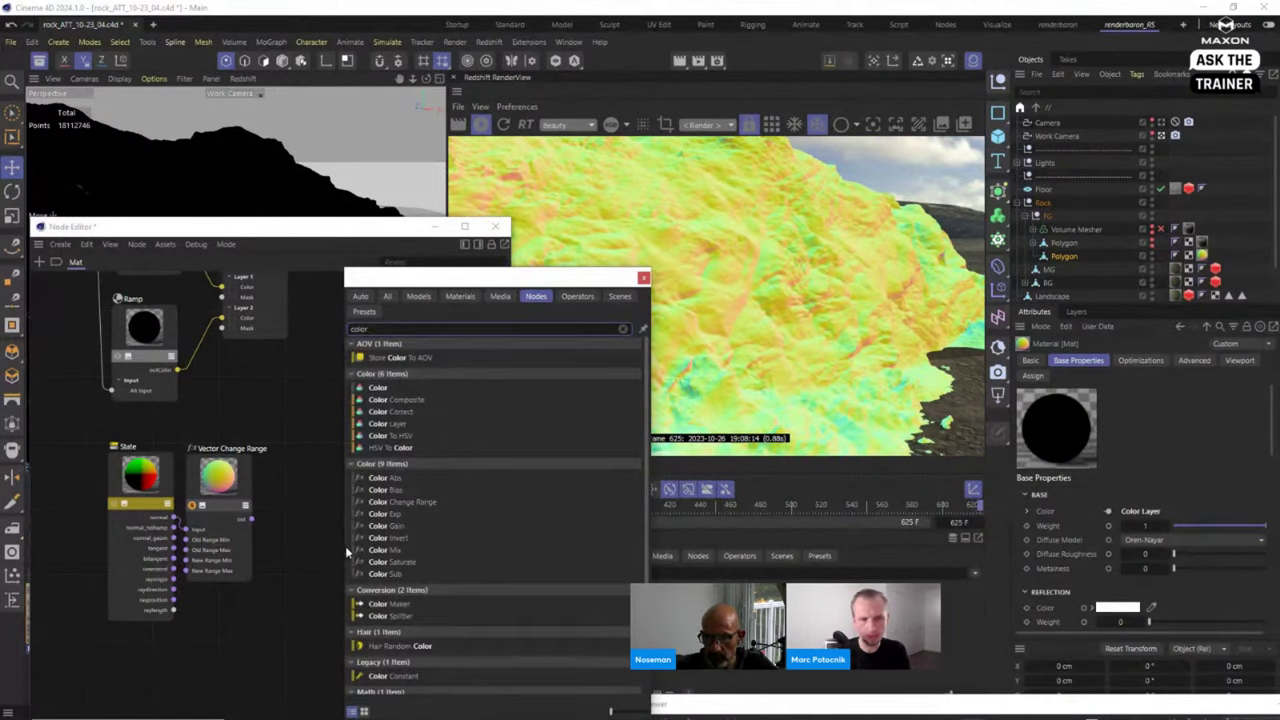
{"action": "type", "text": " spl"}
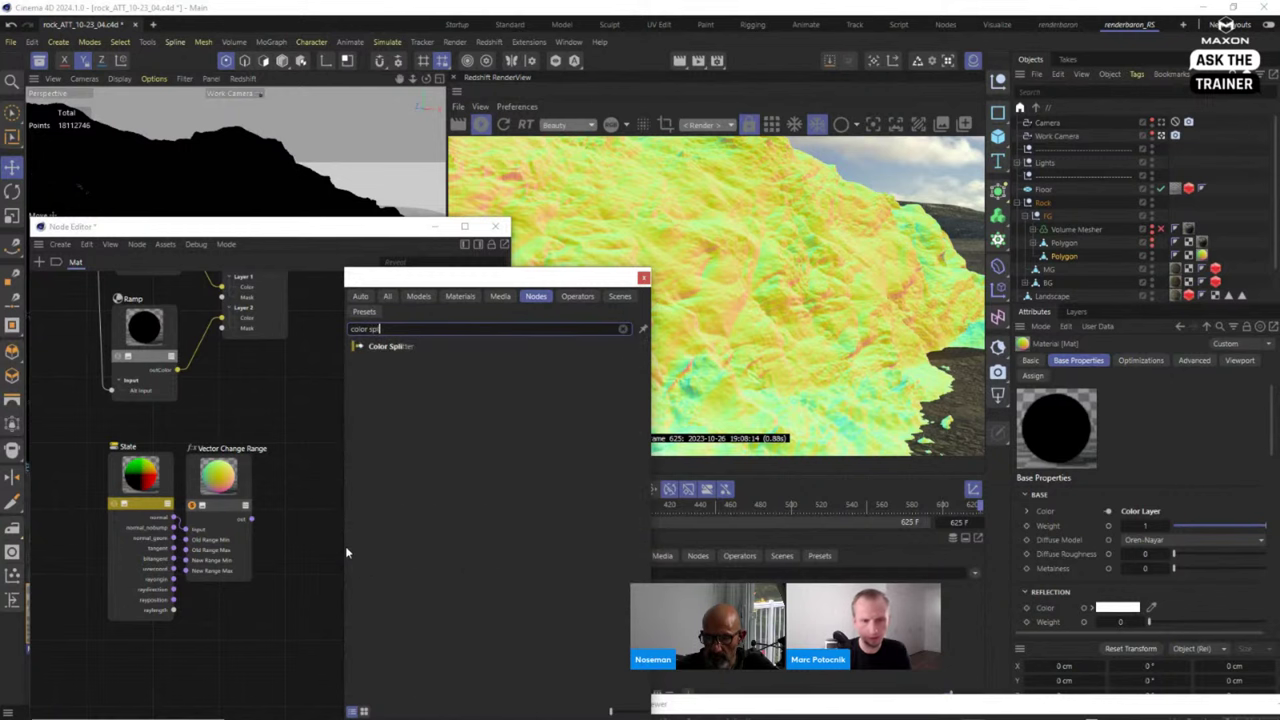
{"action": "double_click", "coordinate": [388, 347]}
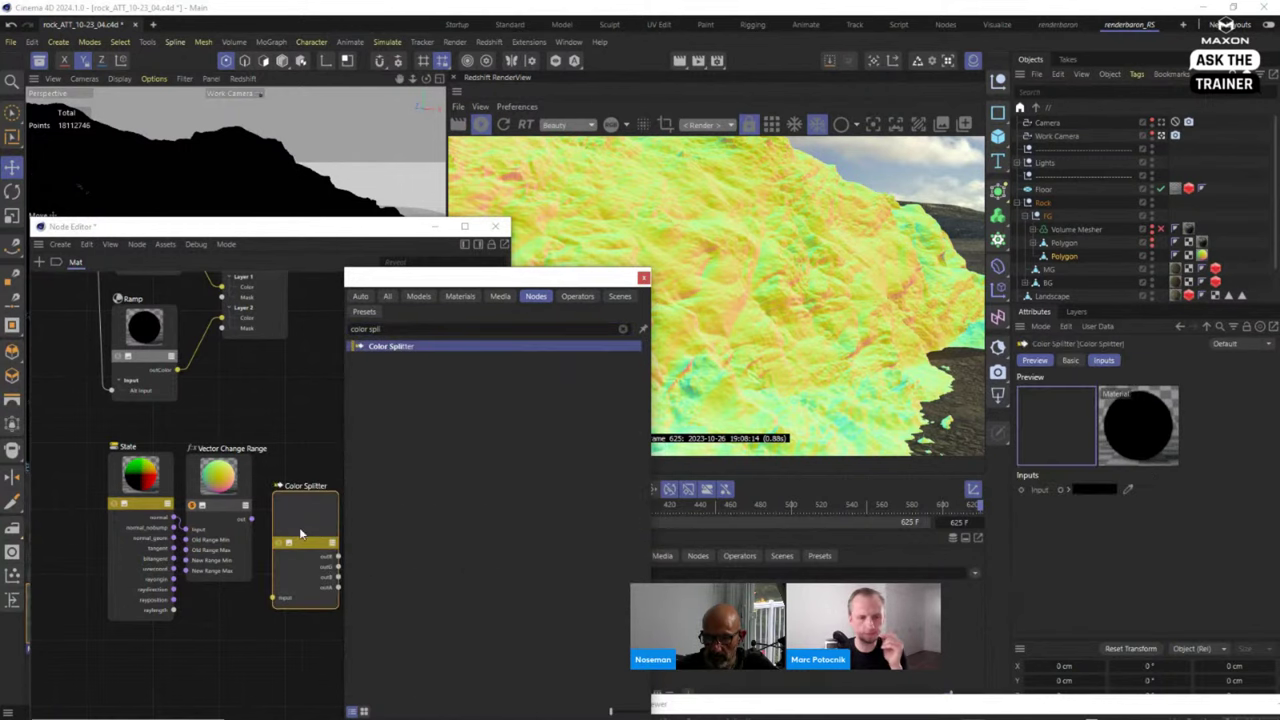
{"action": "left_click_drag", "start_coordinate": [463, 281], "coordinate": [619, 643]}
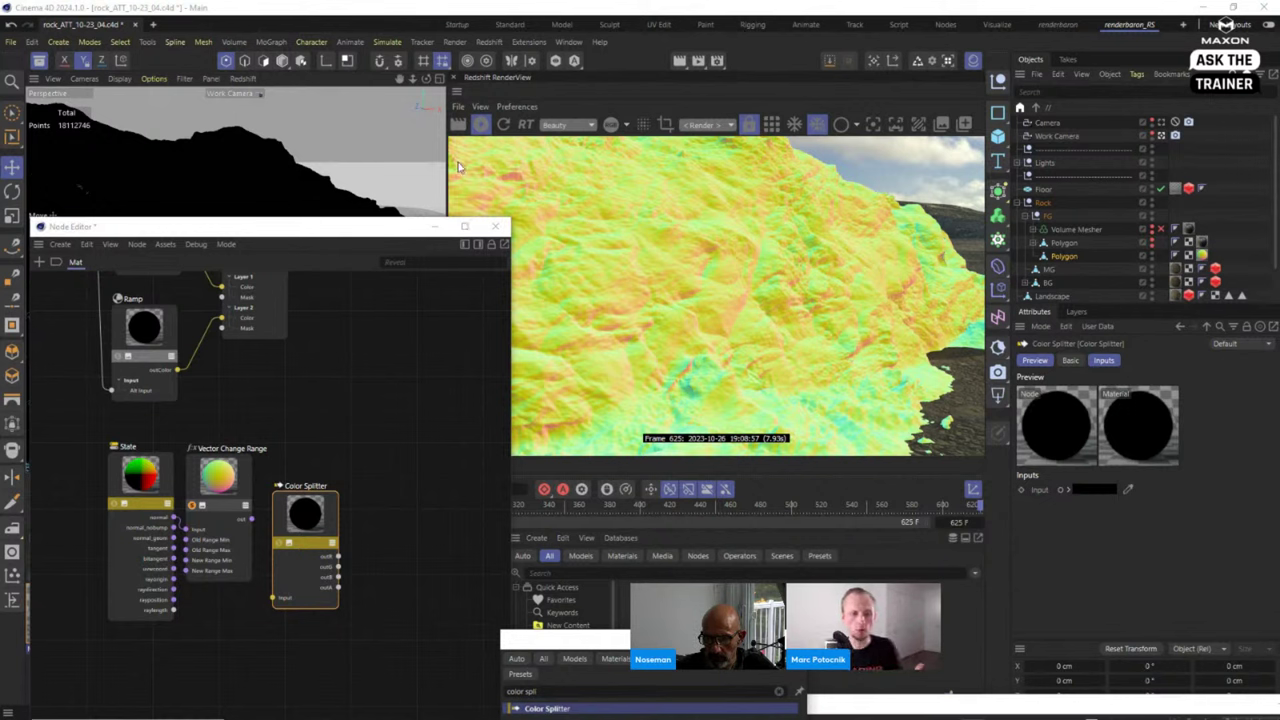
{"action": "left_click_drag", "start_coordinate": [303, 513], "coordinate": [235, 476]}
{"action": "left_click_drag", "start_coordinate": [318, 471], "coordinate": [316, 466]}
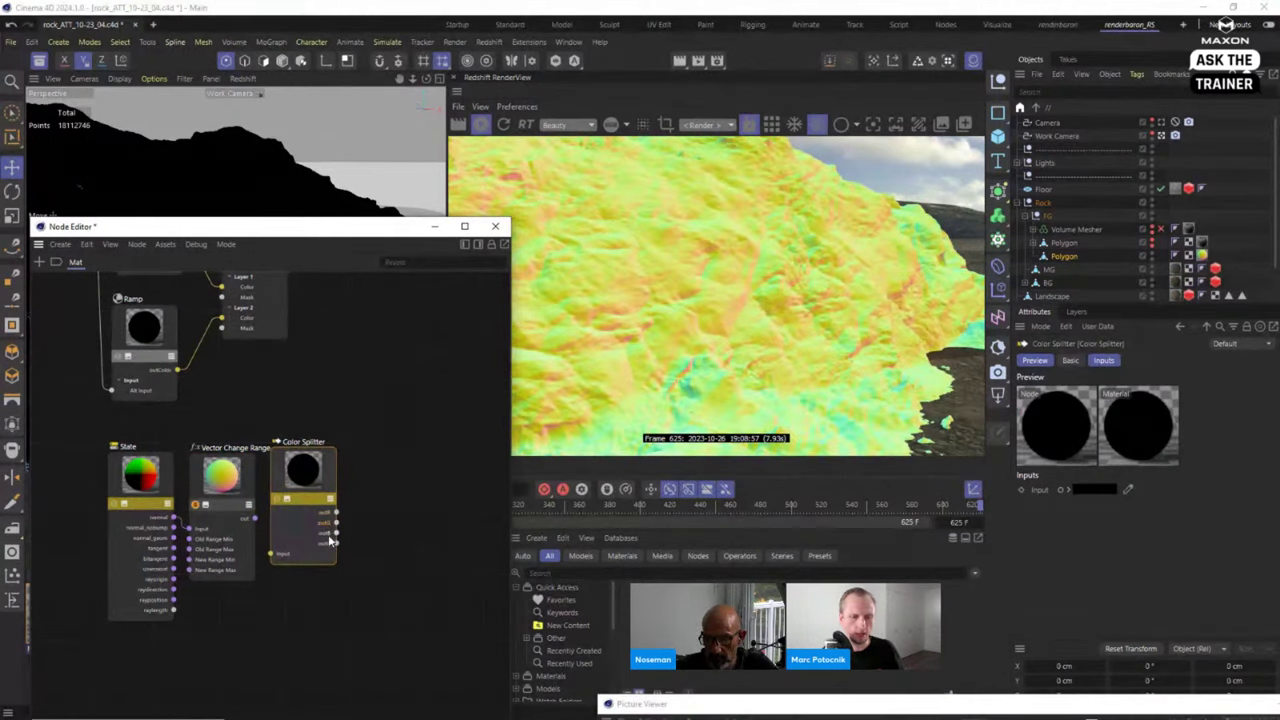
{"action": "left_click_drag", "start_coordinate": [306, 491], "coordinate": [308, 481]}
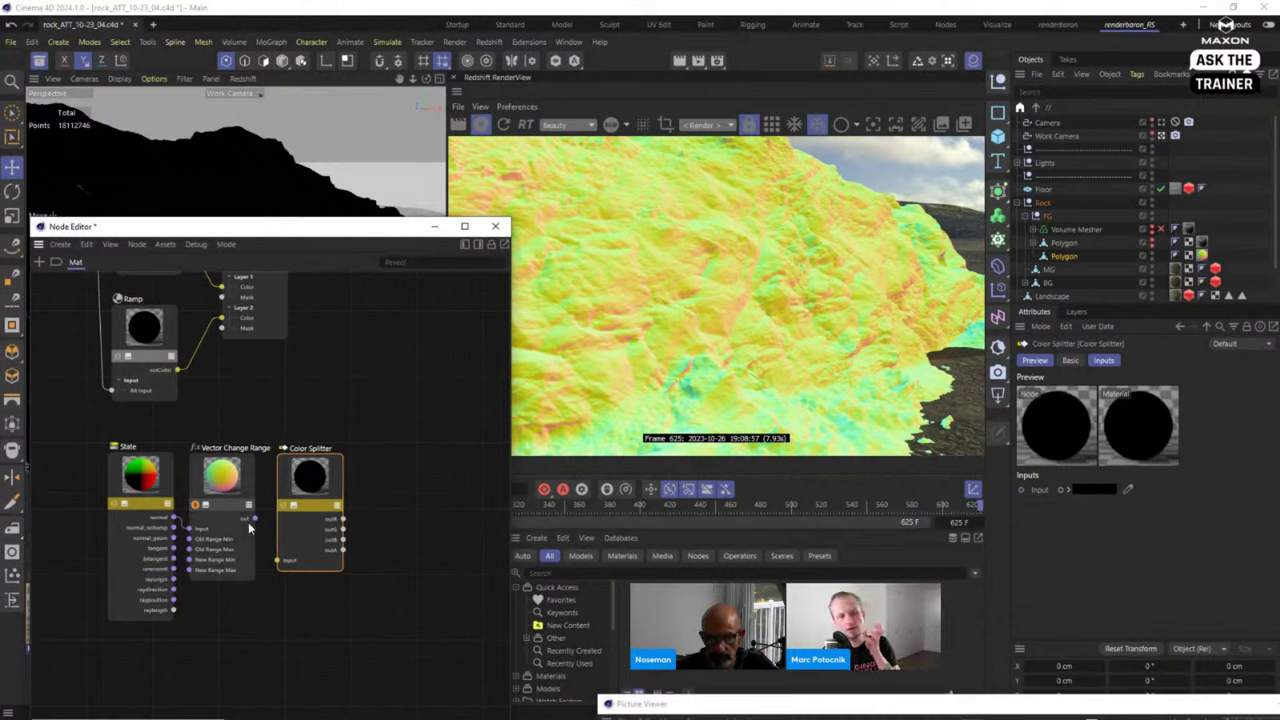
Connect the Vector Change Range output to the Color Splitter's input and align the three nodes in one row.
{"action": "left_click", "coordinate": [122, 462]}
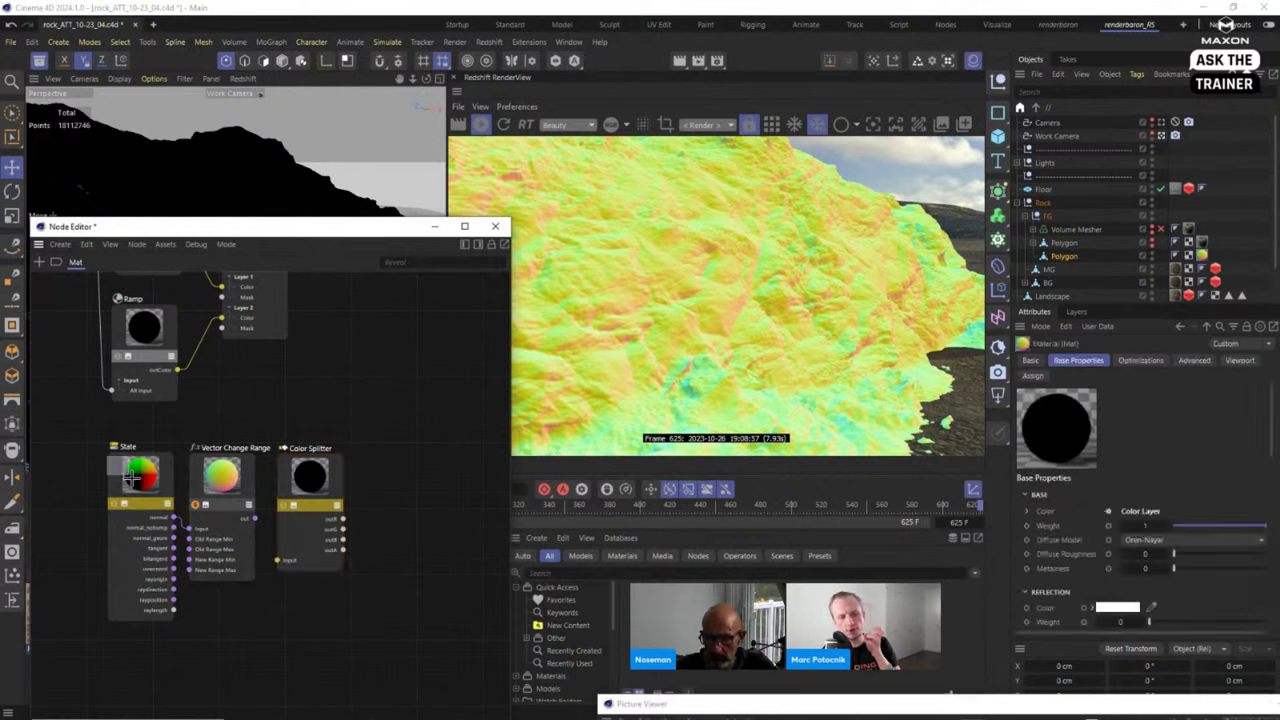
{"action": "left_click", "coordinate": [226, 480], "text": "shift"}
{"action": "left_click_drag", "start_coordinate": [232, 483], "coordinate": [232, 487]}
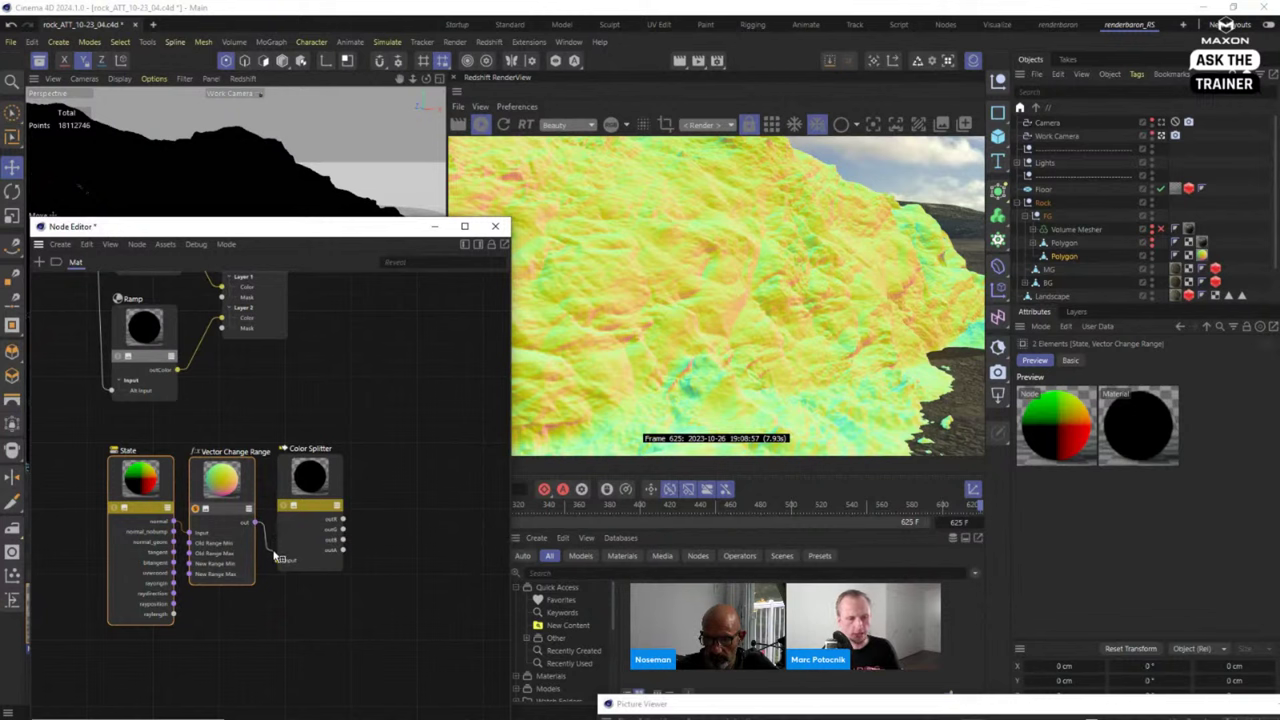
{"action": "mouse_move", "coordinate": [321, 474]}
{"action": "left_mouse_down"}
{"action": "mouse_move", "coordinate": [315, 483]}
{"action": "mouse_move", "coordinate": [322, 473]}
{"action": "left_mouse_up"}
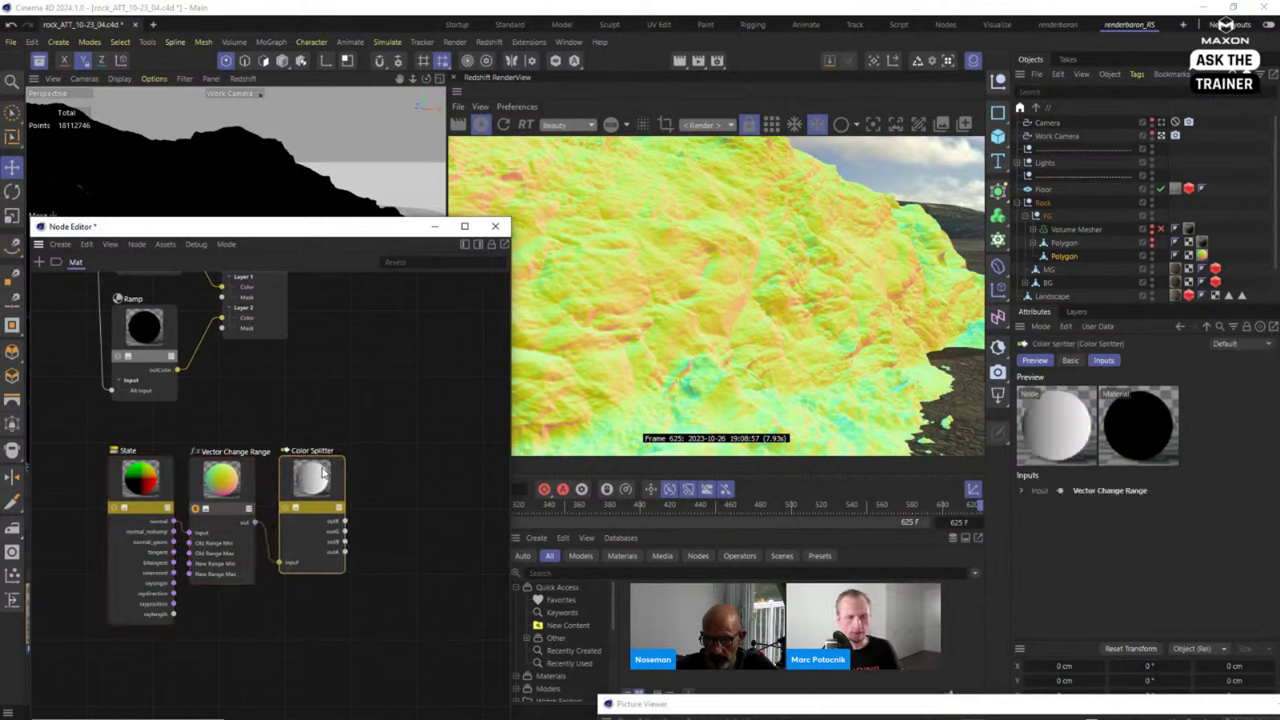
Add a Ramp node in line after the Color Splitter node.
{"action": "double_click", "coordinate": [416, 492]}
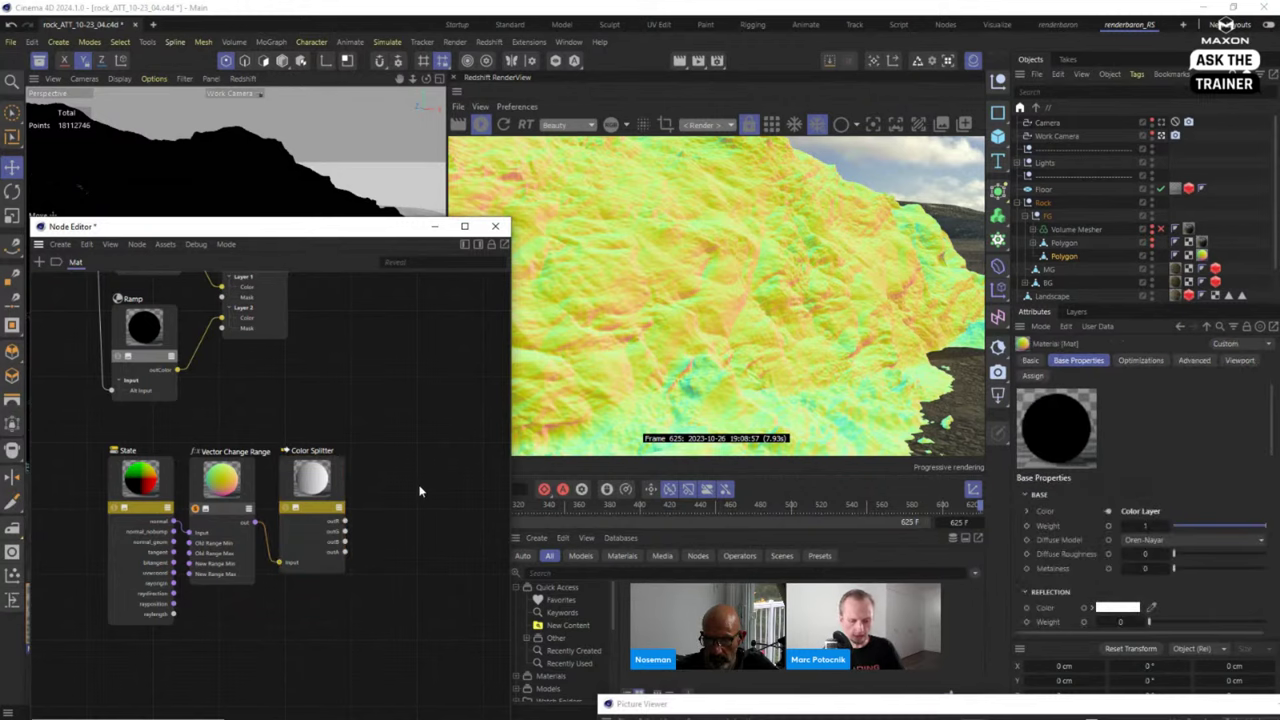
{"action": "type", "text": "ramp"}
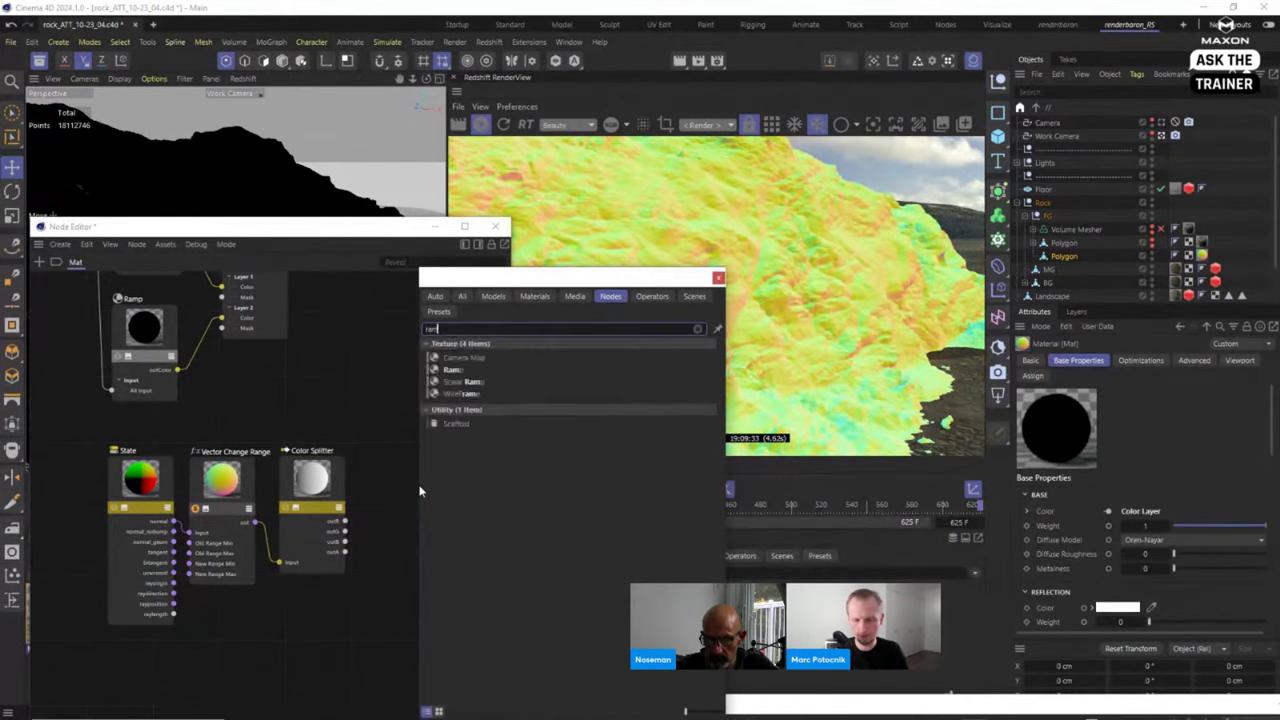
{"action": "double_click", "coordinate": [452, 347]}
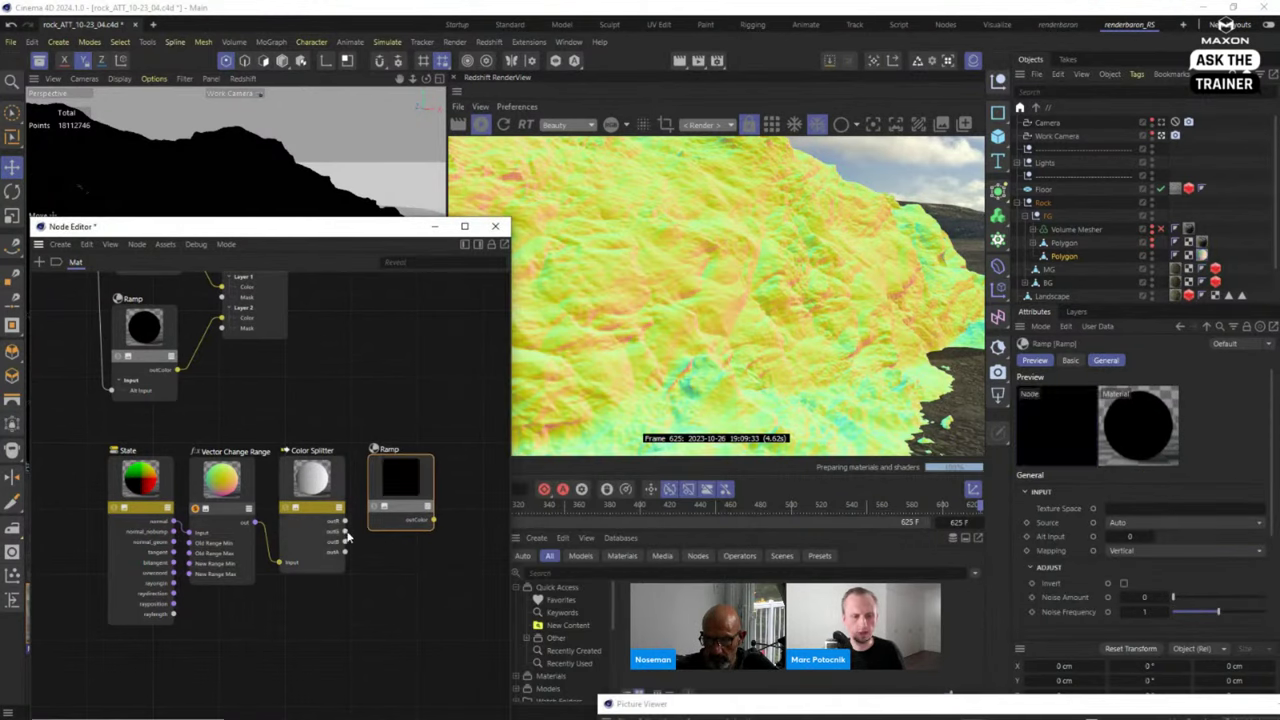
Connect the Color Splitter's outG output to the new Ramp's Alt Input.
{"action": "left_click_drag", "start_coordinate": [345, 524], "coordinate": [400, 482]}
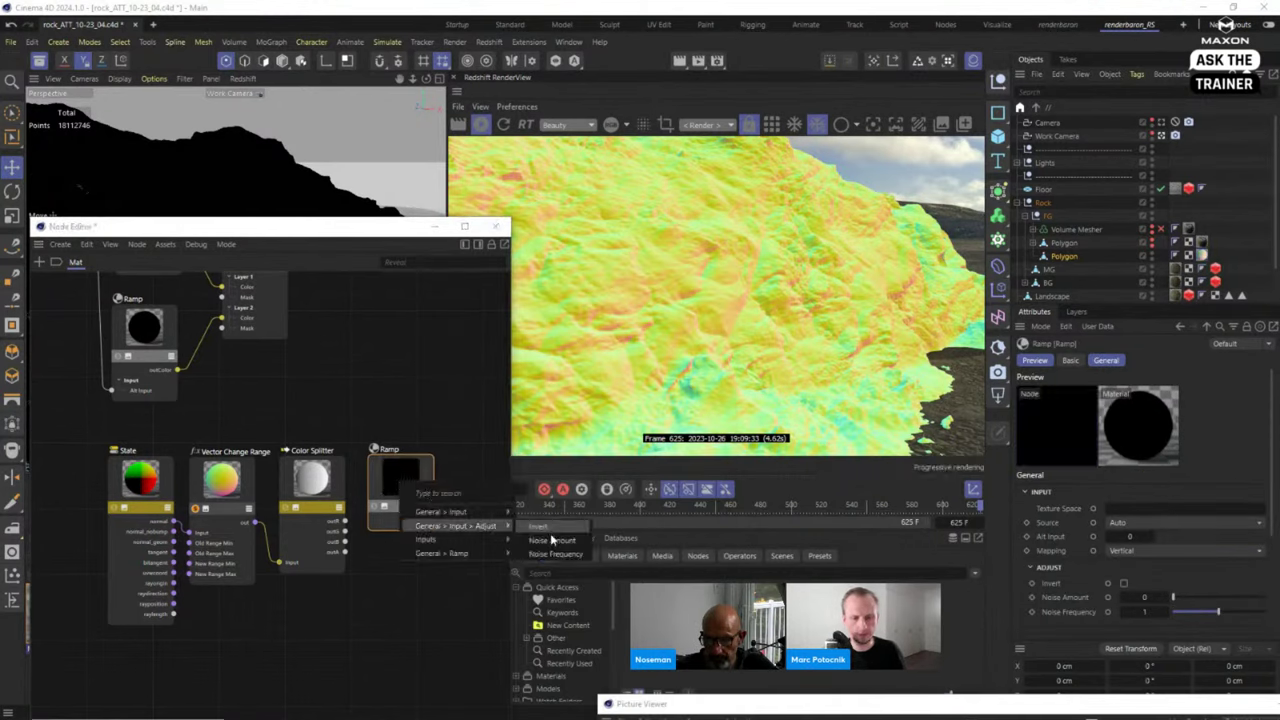
{"action": "mouse_move", "coordinate": [456, 512]}
{"action": "left_click", "coordinate": [540, 541]}
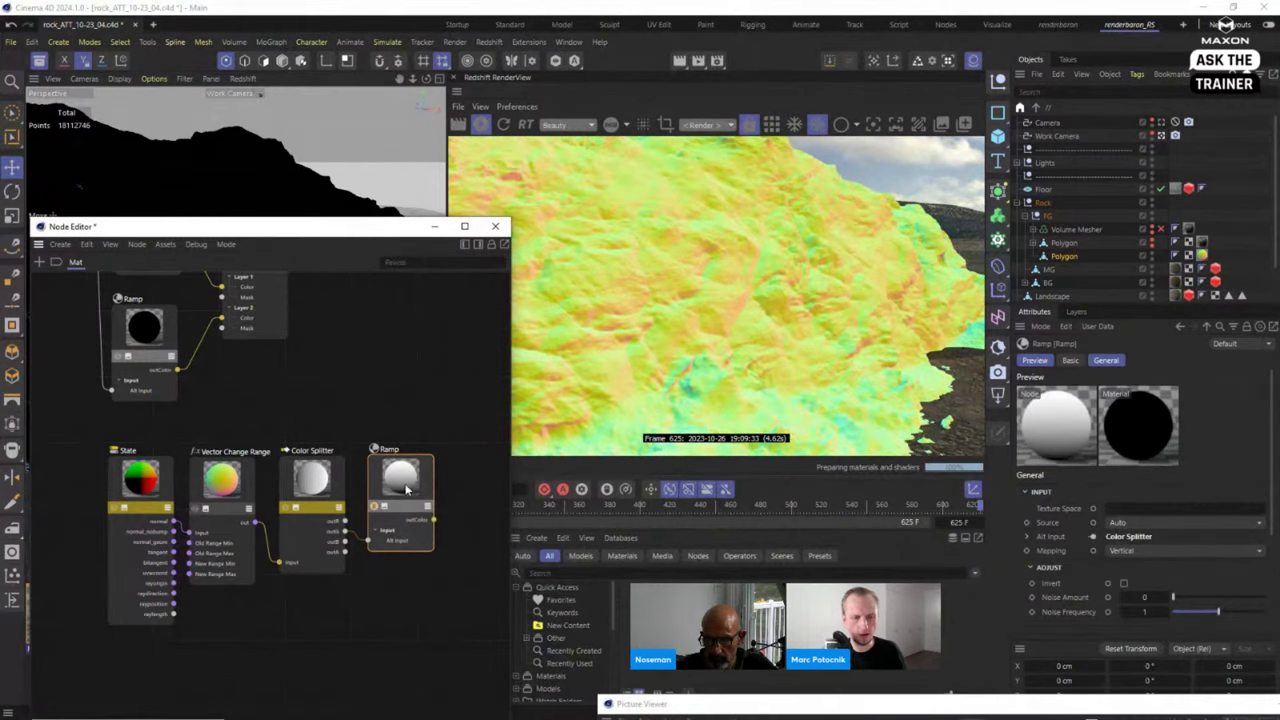
Move the new Ramp's black knot to about 84% so only the brightest values form the mask.
{"action": "left_click_drag", "start_coordinate": [405, 489], "coordinate": [402, 492]}
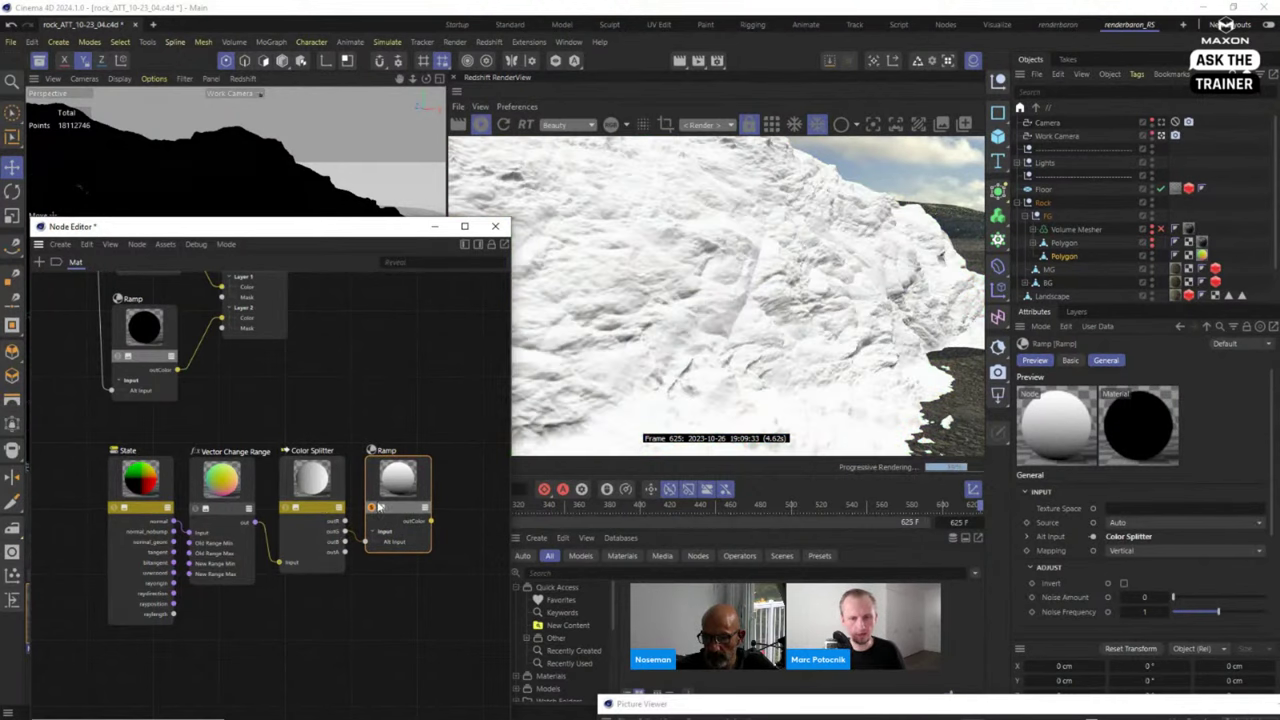
{"action": "scroll", "coordinate": [1262, 555], "scroll_direction": "down", "scroll_amount": 5}
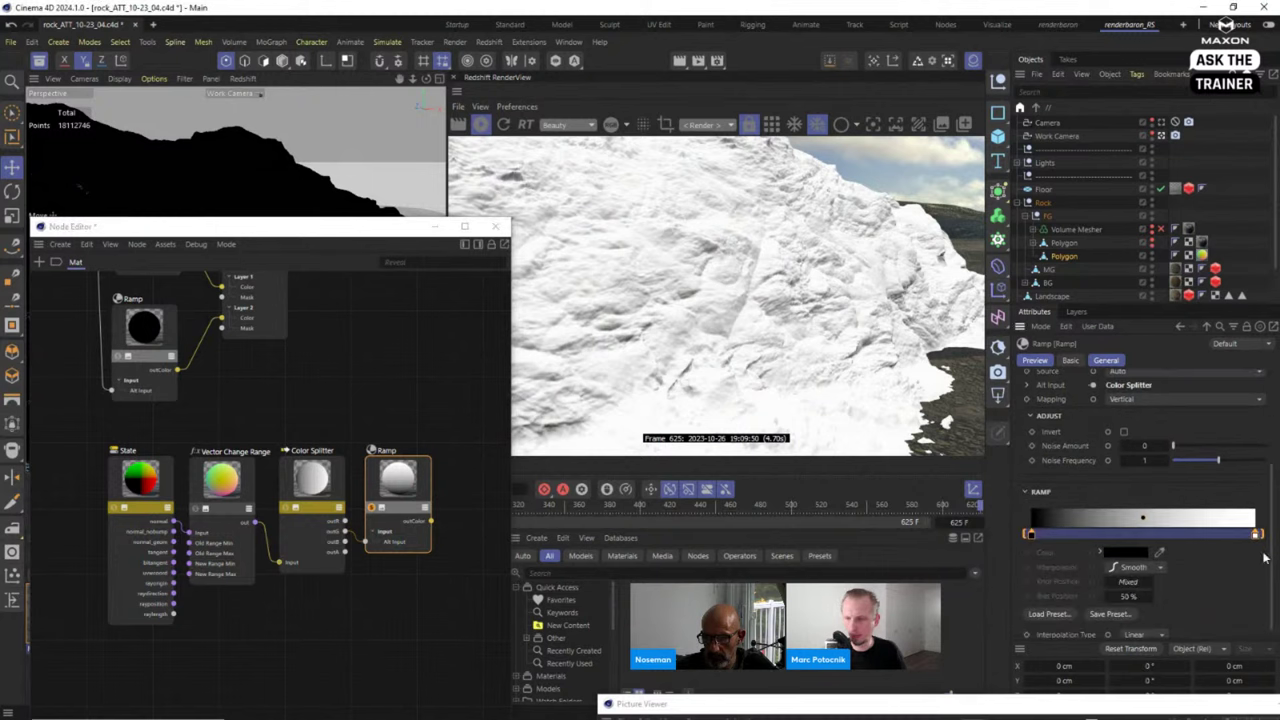
{"action": "left_click_drag", "start_coordinate": [1030, 534], "coordinate": [1220, 542]}
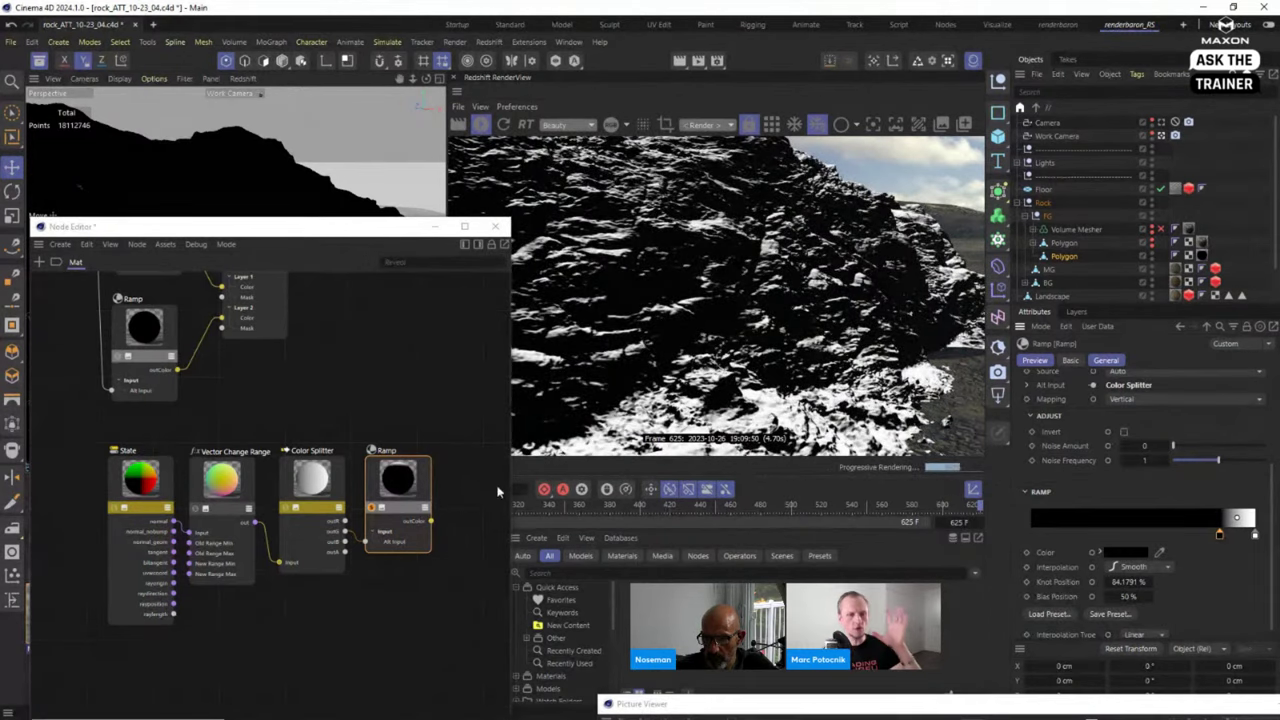
Review the State, Vector Change Range, Color Splitter and Ramp nodes in turn, checking the first Old Range Min value.
{"action": "left_click", "coordinate": [131, 484]}
{"action": "left_click_drag", "start_coordinate": [131, 484], "coordinate": [128, 500]}
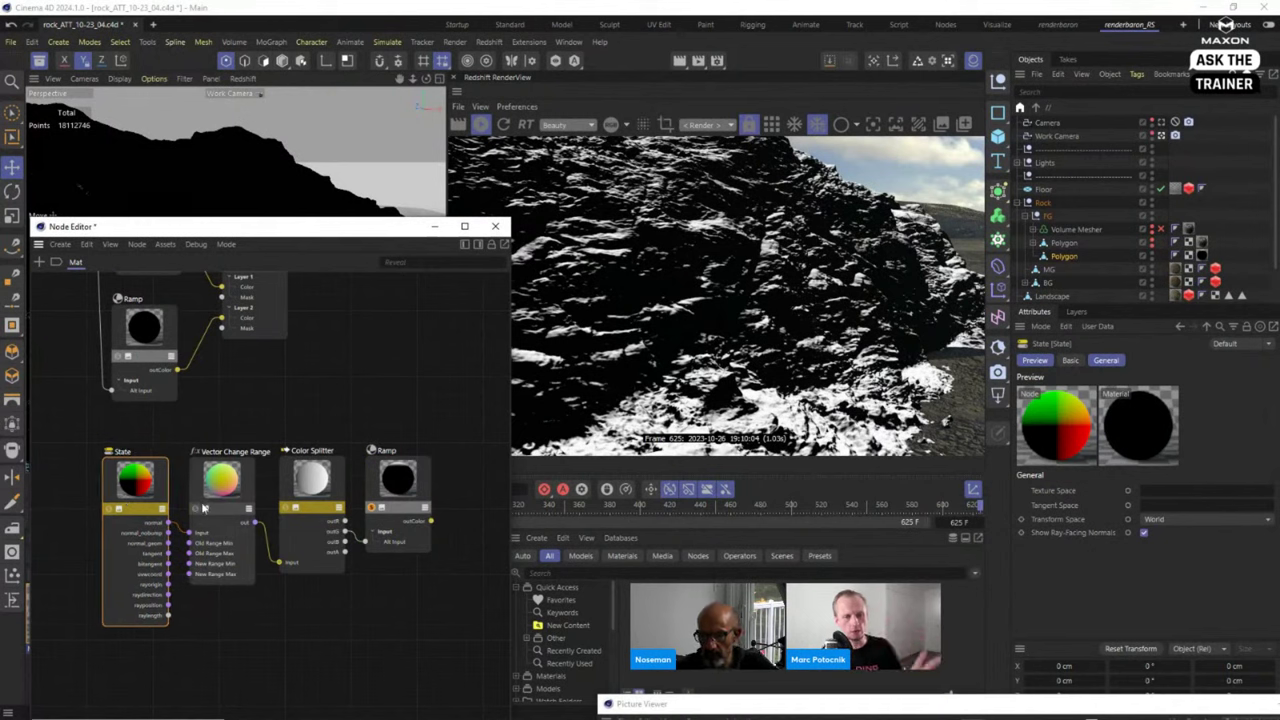
{"action": "left_click", "coordinate": [224, 477]}
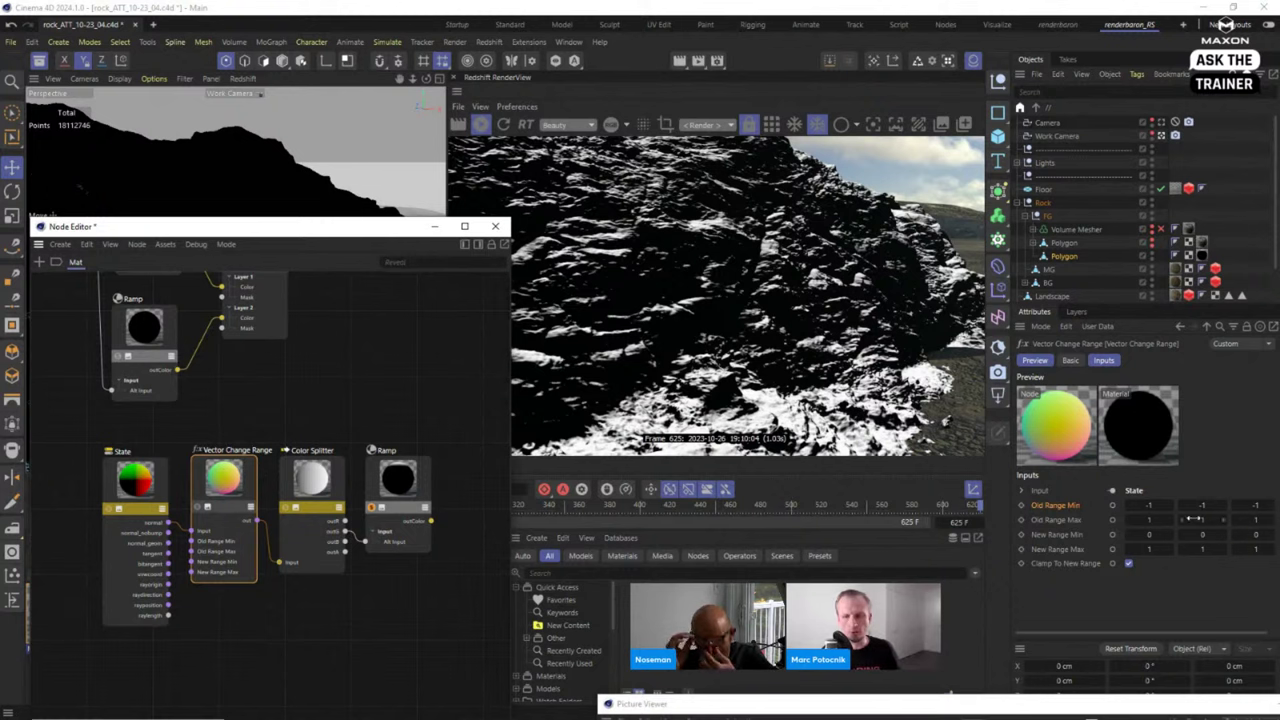
{"action": "left_click", "coordinate": [1148, 505]}
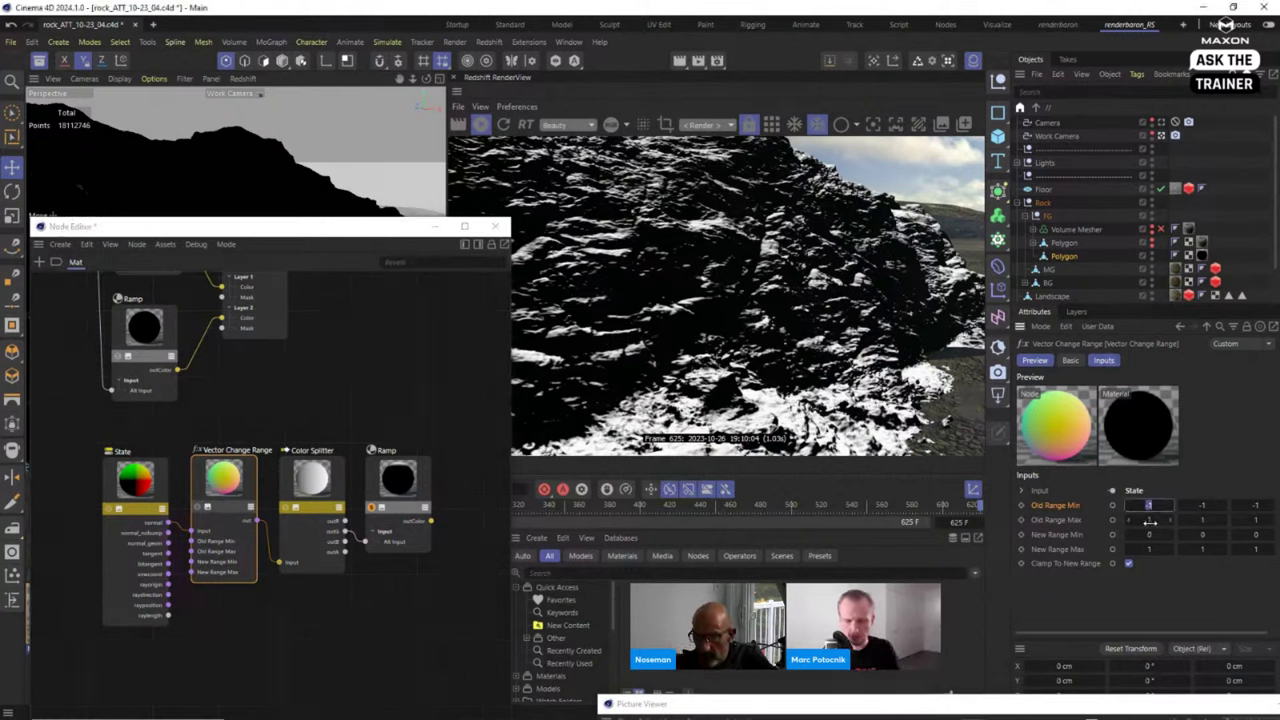
{"action": "key", "text": "Return"}
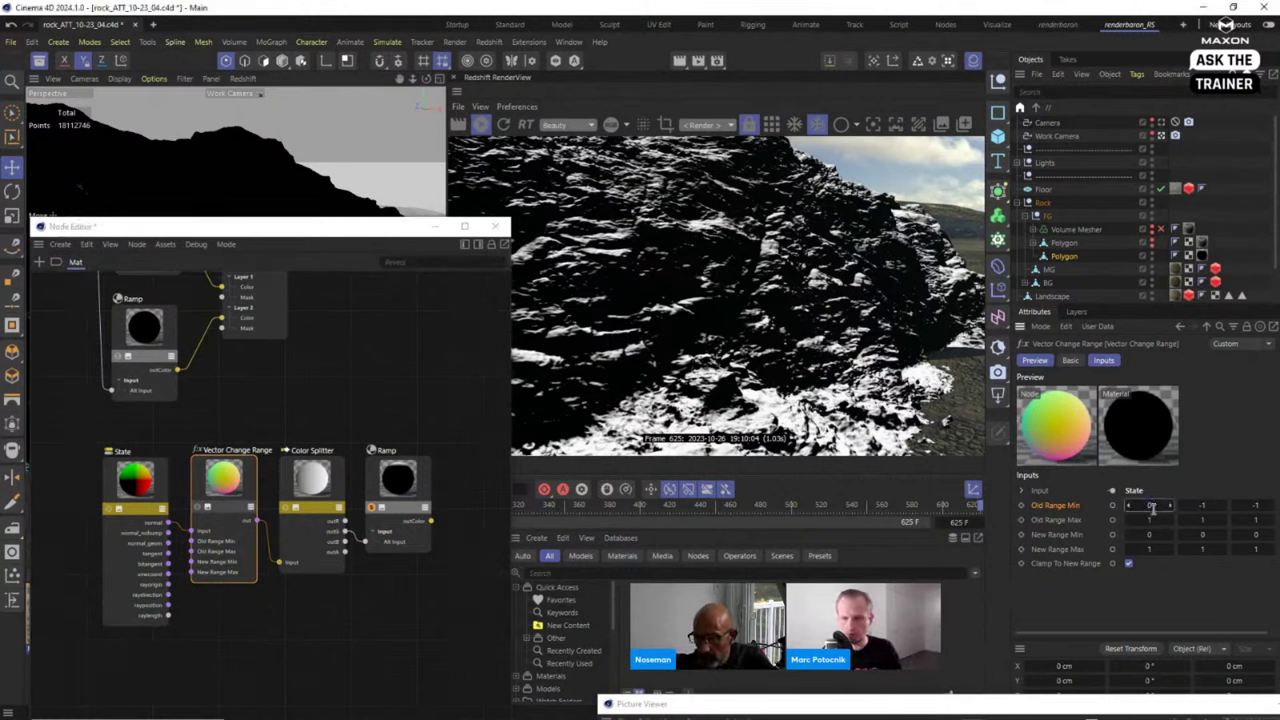
{"action": "left_click_drag", "start_coordinate": [1126, 506], "coordinate": [1132, 507]}
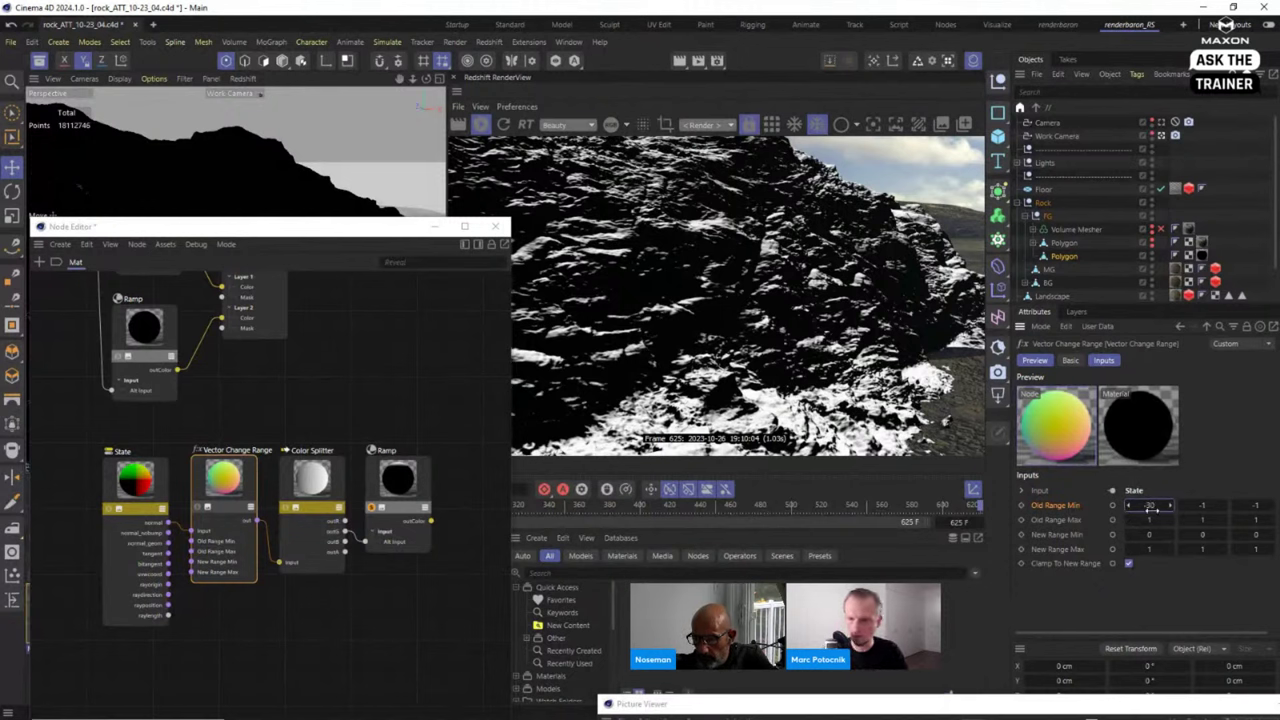
{"action": "left_click", "coordinate": [1155, 506]}
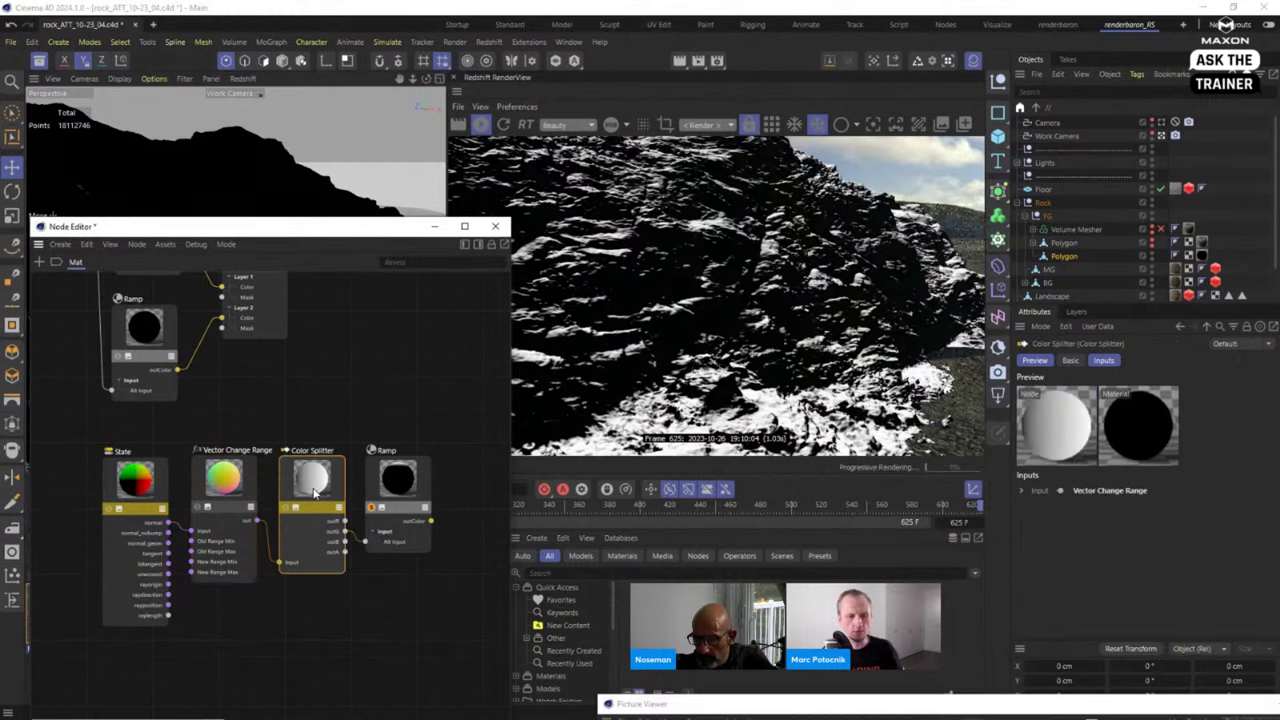
{"action": "left_click_drag", "start_coordinate": [313, 487], "coordinate": [315, 492]}
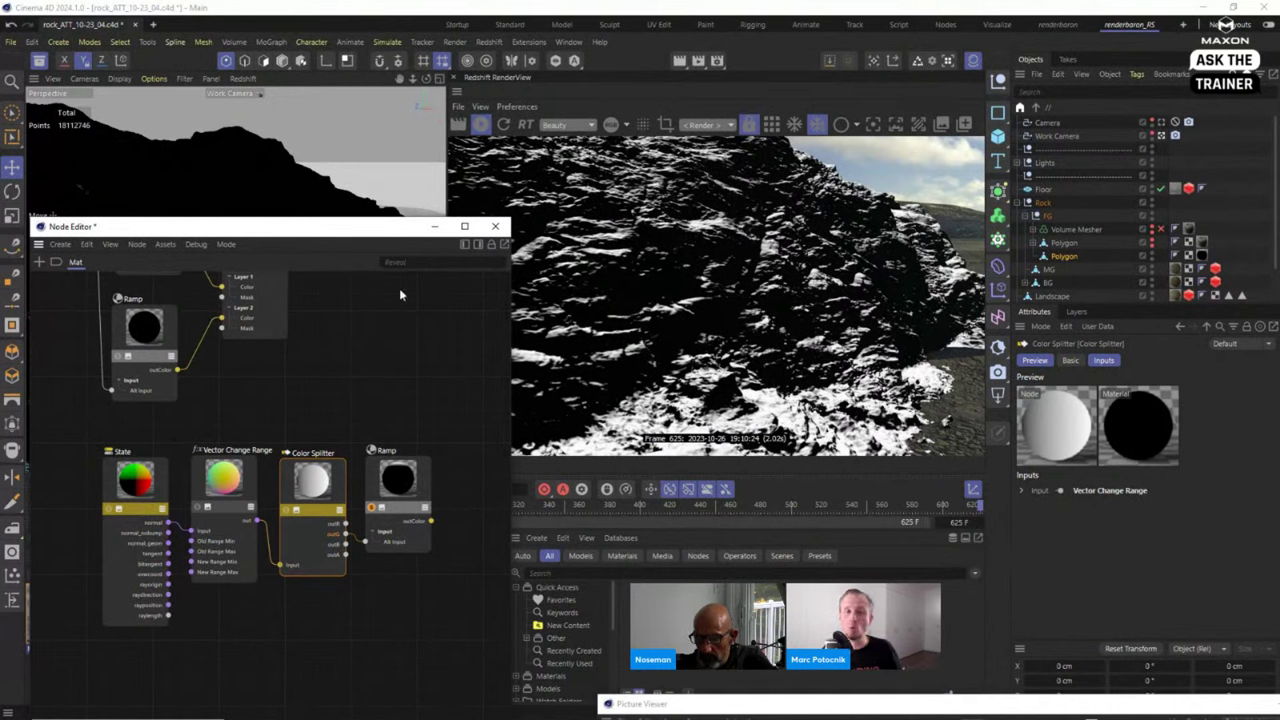
{"action": "left_click", "coordinate": [418, 494]}
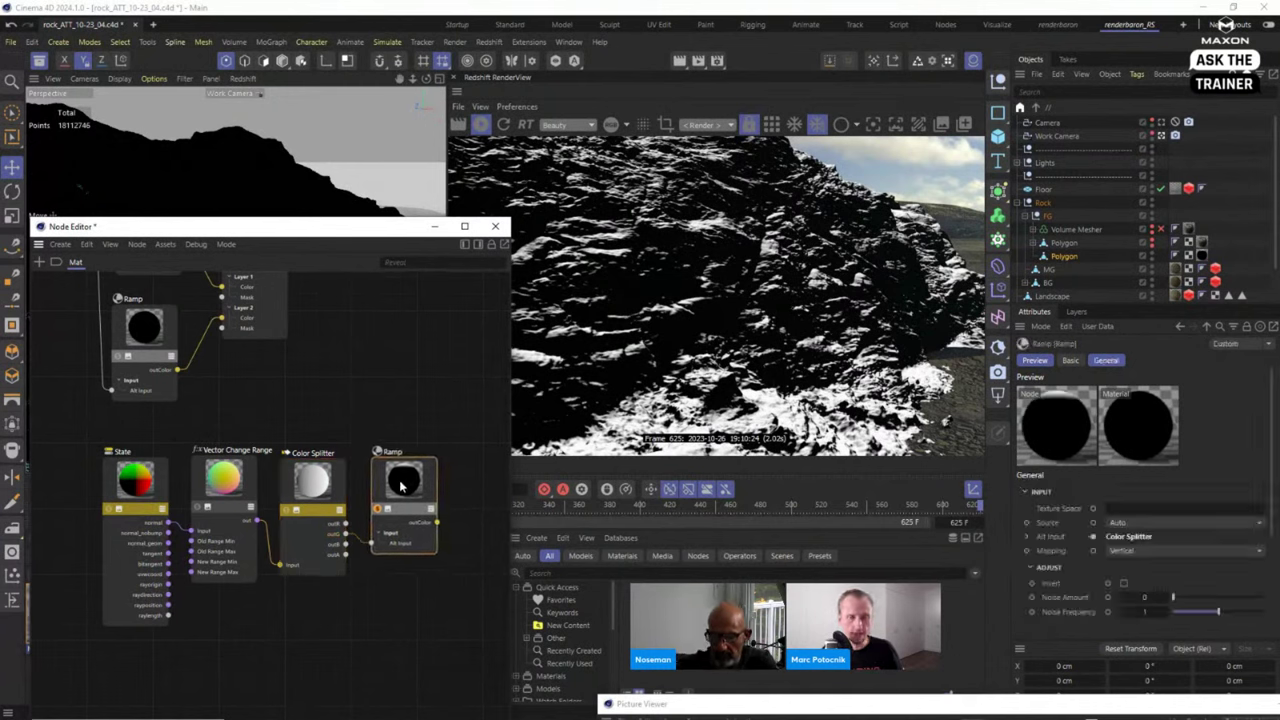
{"action": "left_click_drag", "start_coordinate": [400, 487], "coordinate": [395, 488]}
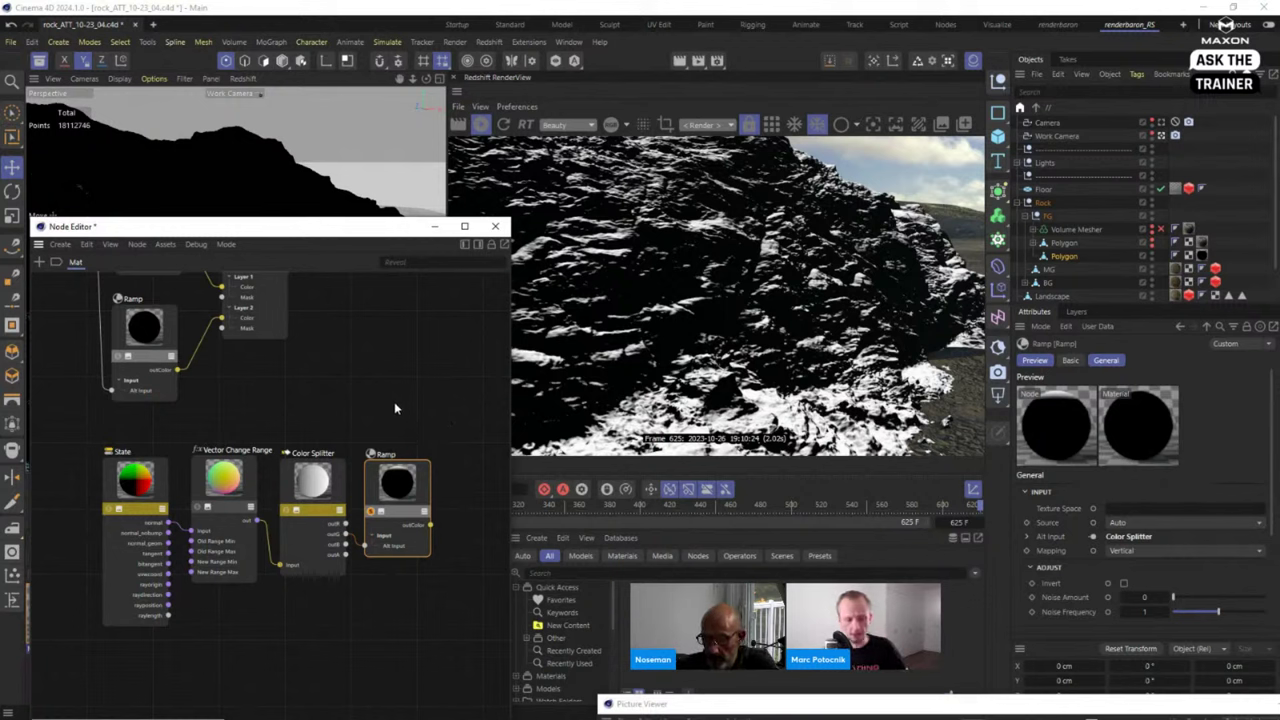
Move the State, Vector Change Range, Color Splitter and Ramp chain further below the Curvature nodes as a group.
{"action": "scroll", "coordinate": [403, 391], "scroll_direction": "down", "scroll_amount": 3}
{"action": "left_click_drag", "start_coordinate": [132, 434], "coordinate": [425, 502]}
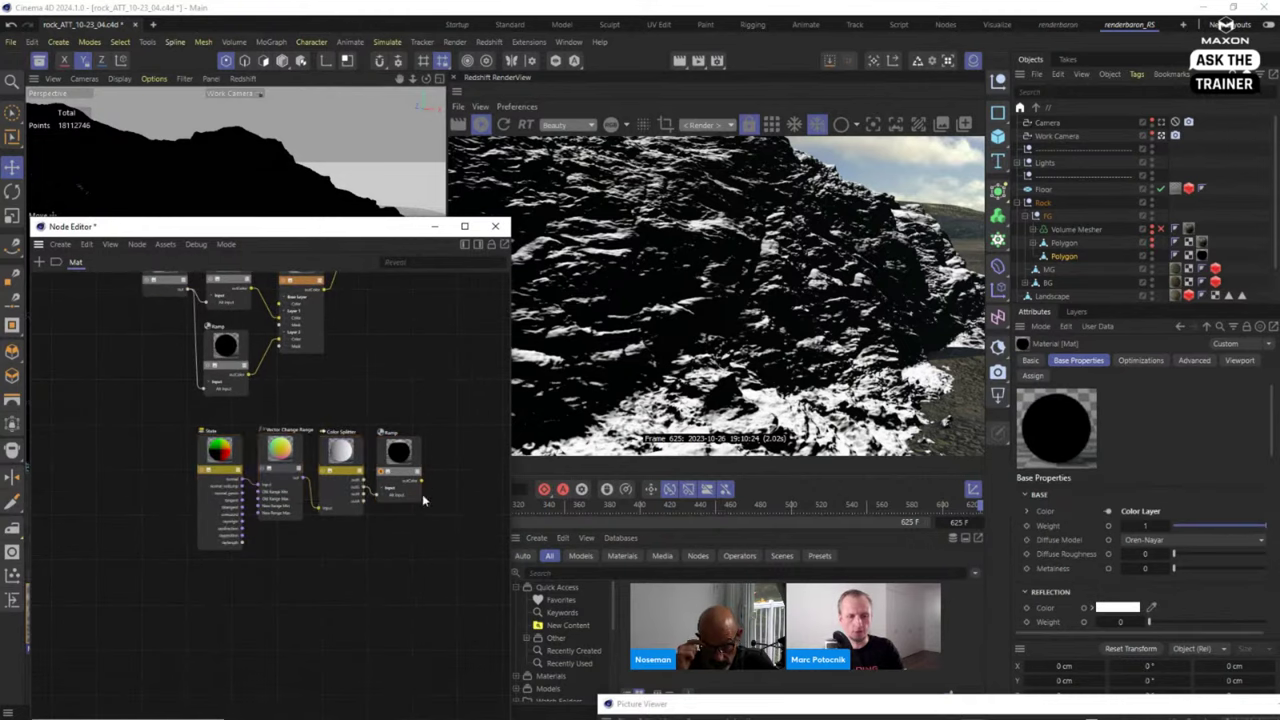
{"action": "left_click_drag", "start_coordinate": [403, 457], "coordinate": [315, 512]}
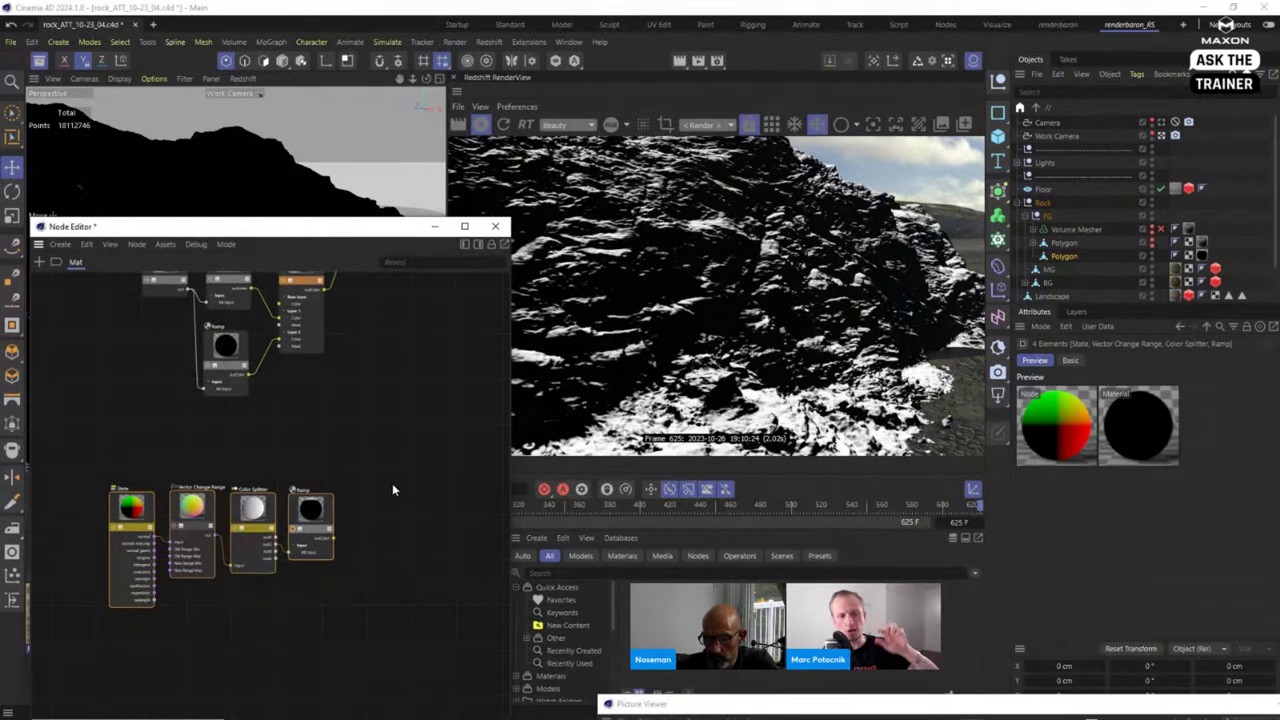
{"action": "left_click_drag", "start_coordinate": [48, 437], "coordinate": [355, 594]}
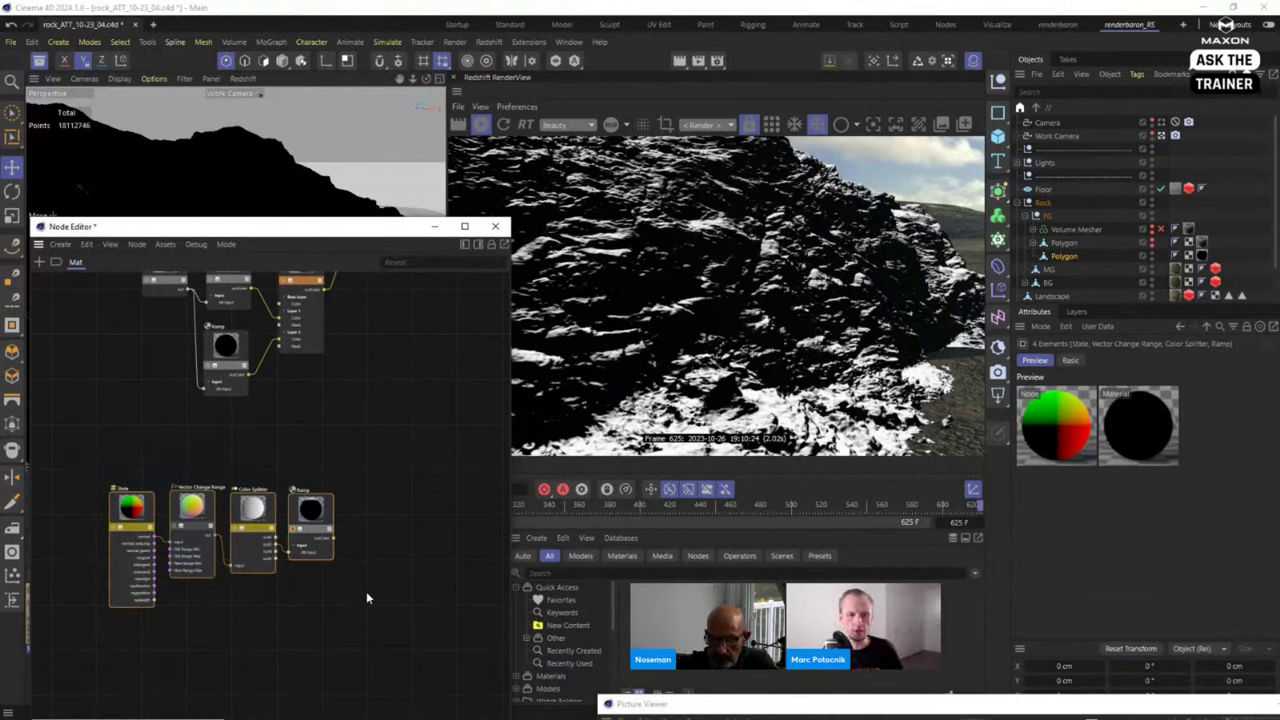
{"action": "left_click", "coordinate": [320, 511]}
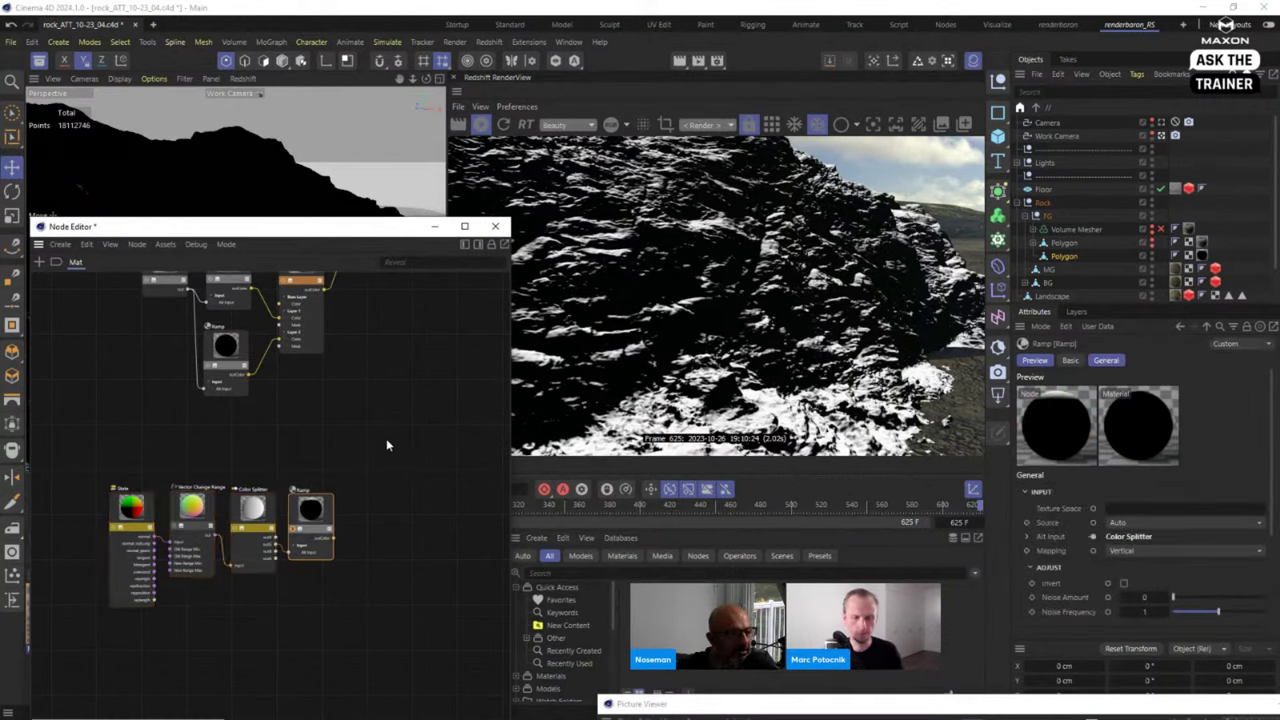
Examine the node graph from the Maxon Noise and Curvature branches down to the State normal mask chain.
{"action": "scroll", "coordinate": [388, 445], "scroll_direction": "down", "scroll_amount": 5}
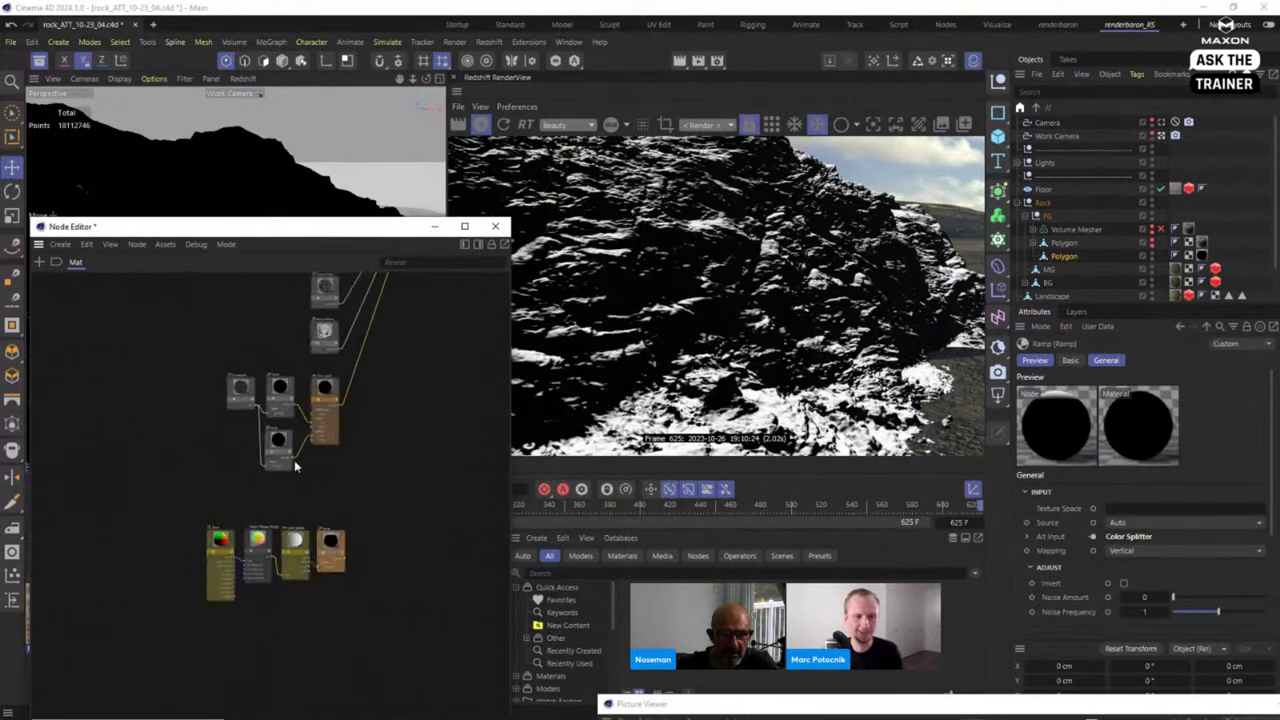
{"action": "scroll", "coordinate": [353, 431], "scroll_direction": "up", "scroll_amount": 6}
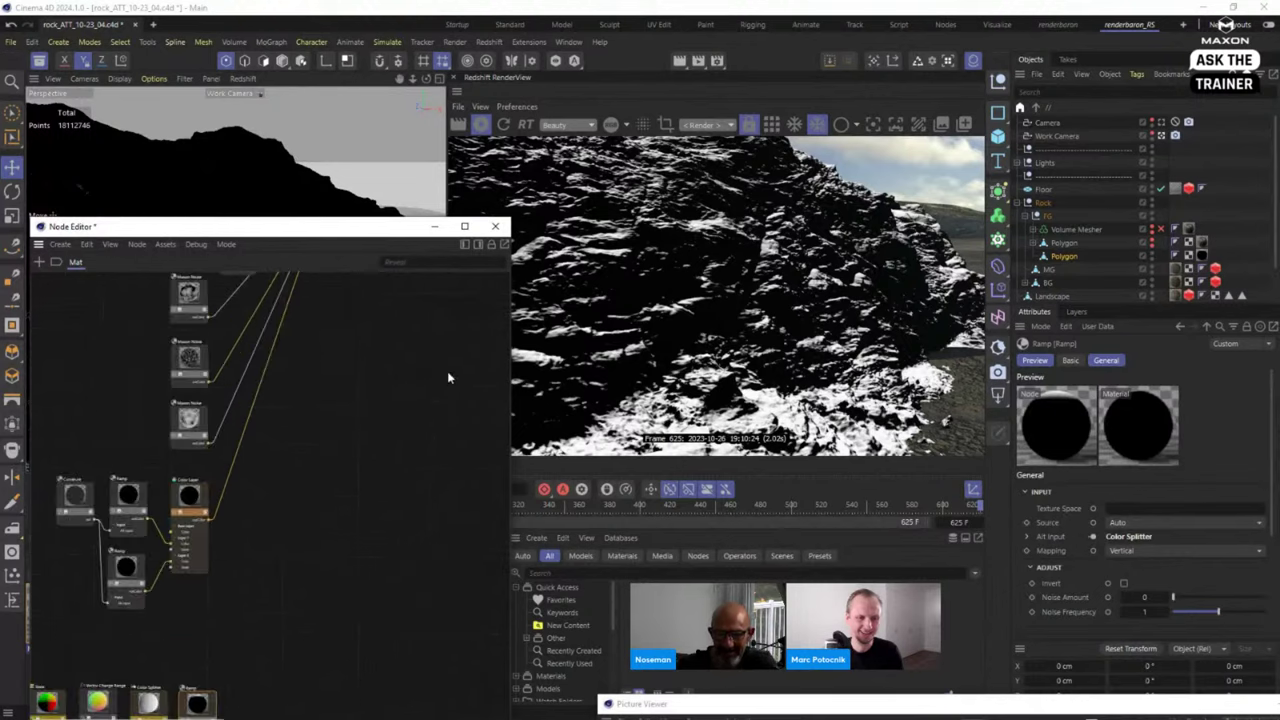
{"action": "scroll", "coordinate": [349, 390], "scroll_direction": "up", "scroll_amount": 2}
{"action": "scroll", "coordinate": [240, 531], "scroll_direction": "up", "scroll_amount": 2}
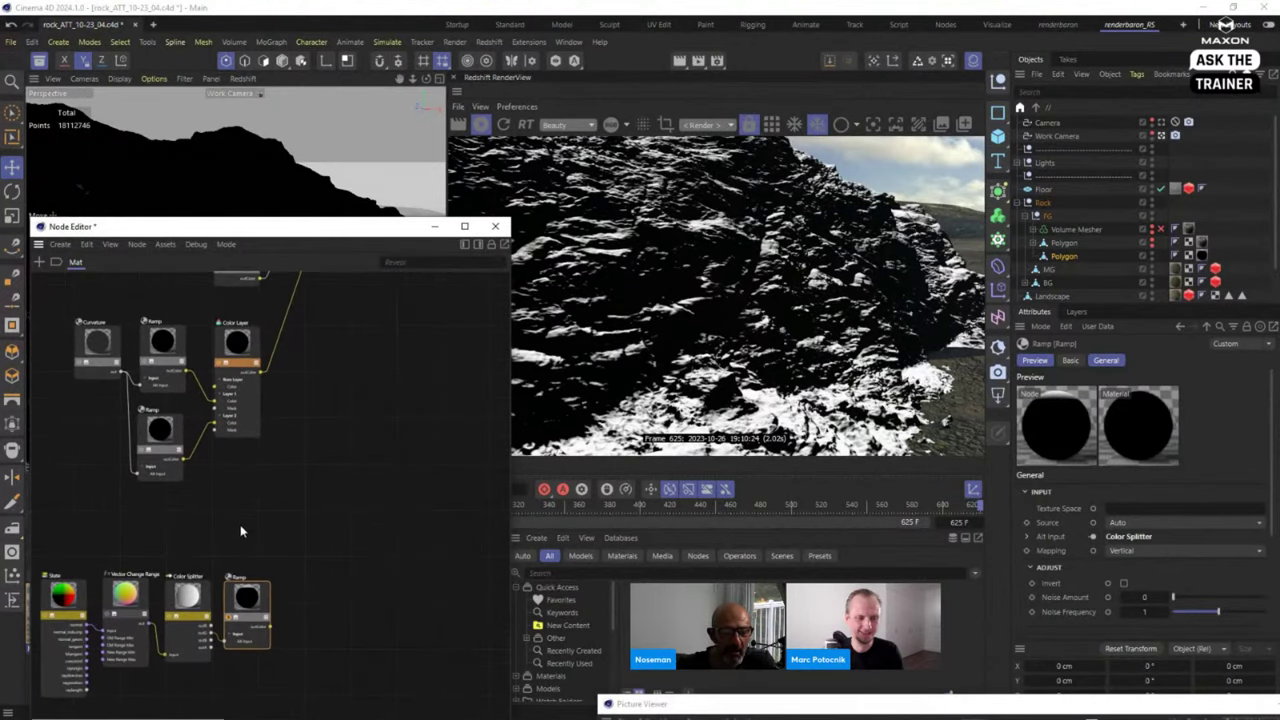
{"action": "middle_click_drag", "start_coordinate": [240, 531], "coordinate": [272, 499]}
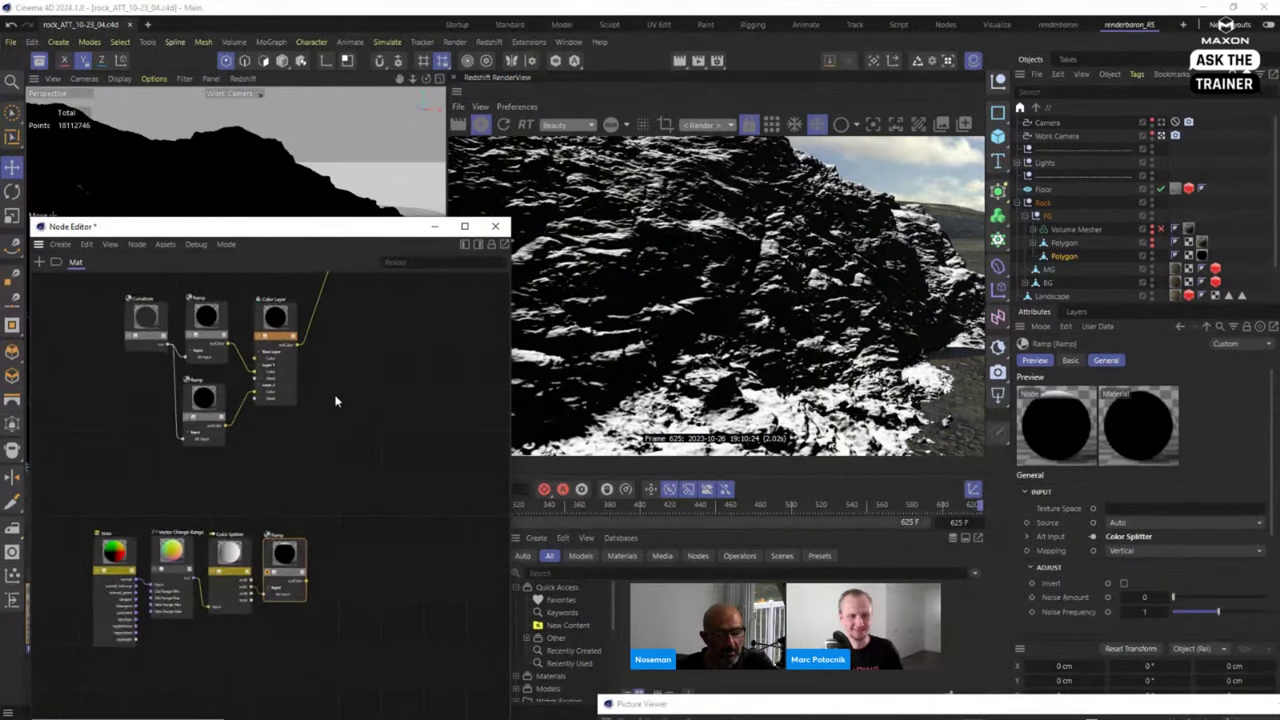
{"action": "scroll", "coordinate": [334, 395], "scroll_direction": "up", "scroll_amount": 3}
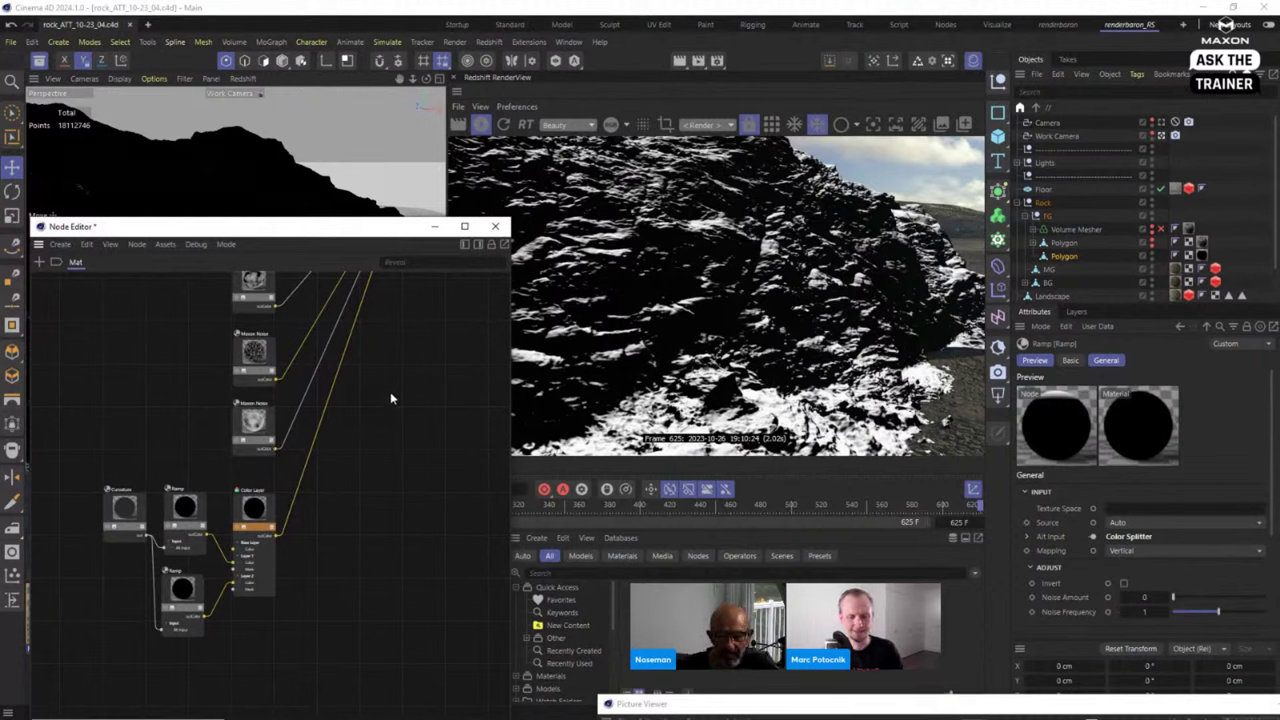
{"action": "scroll", "coordinate": [390, 395], "scroll_direction": "down", "scroll_amount": 4}
{"action": "scroll", "coordinate": [403, 437], "scroll_direction": "up", "scroll_amount": 4}
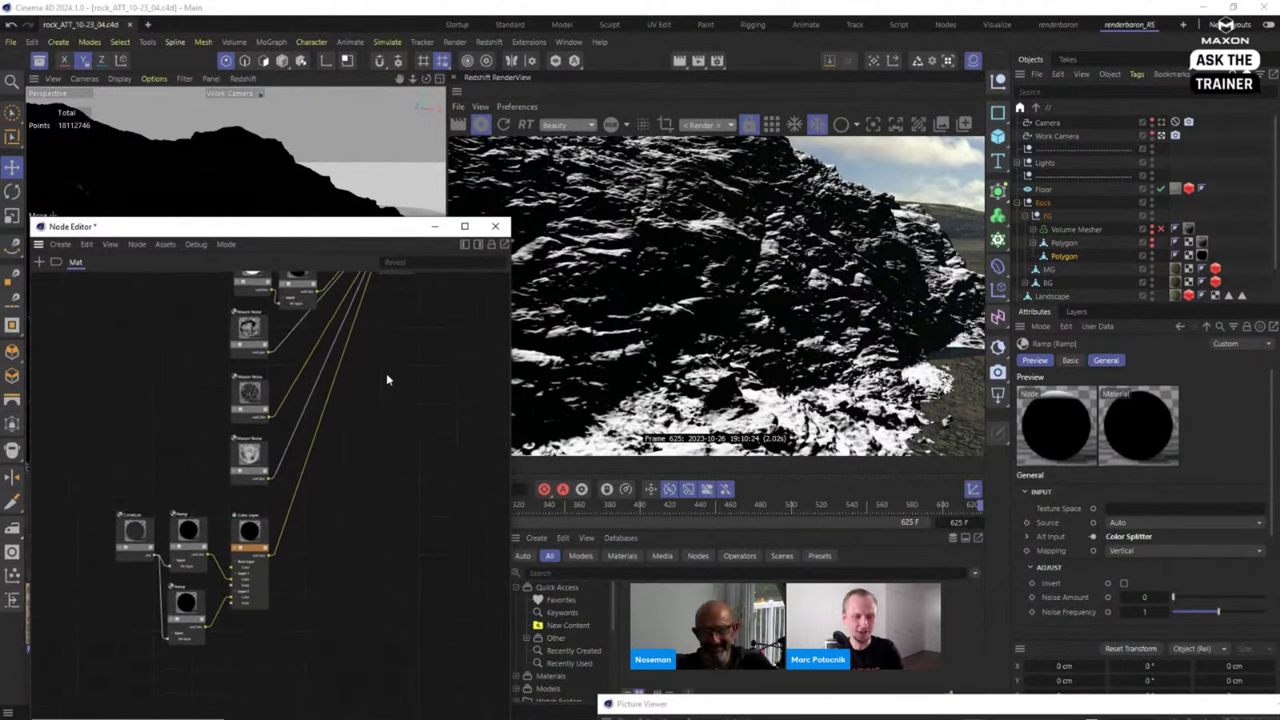
{"action": "scroll", "coordinate": [340, 514], "scroll_direction": "down", "scroll_amount": 6}
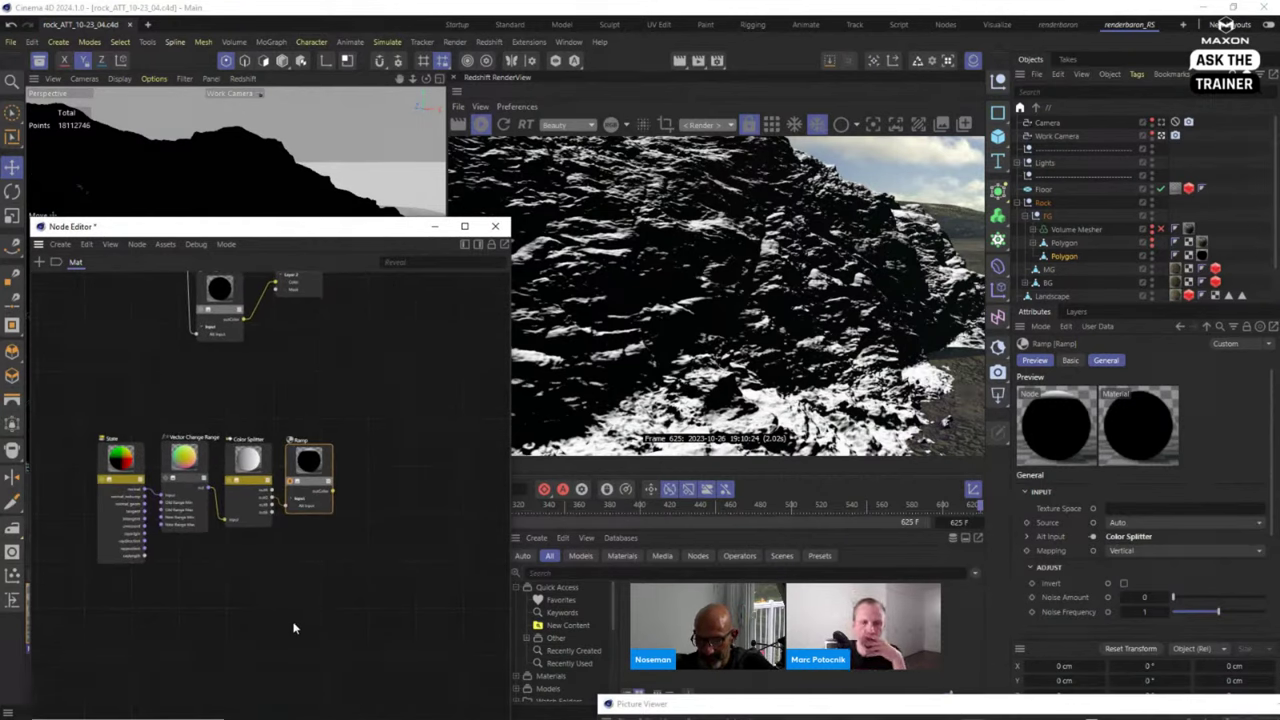
{"action": "scroll", "coordinate": [367, 407], "scroll_direction": "up", "scroll_amount": 5}
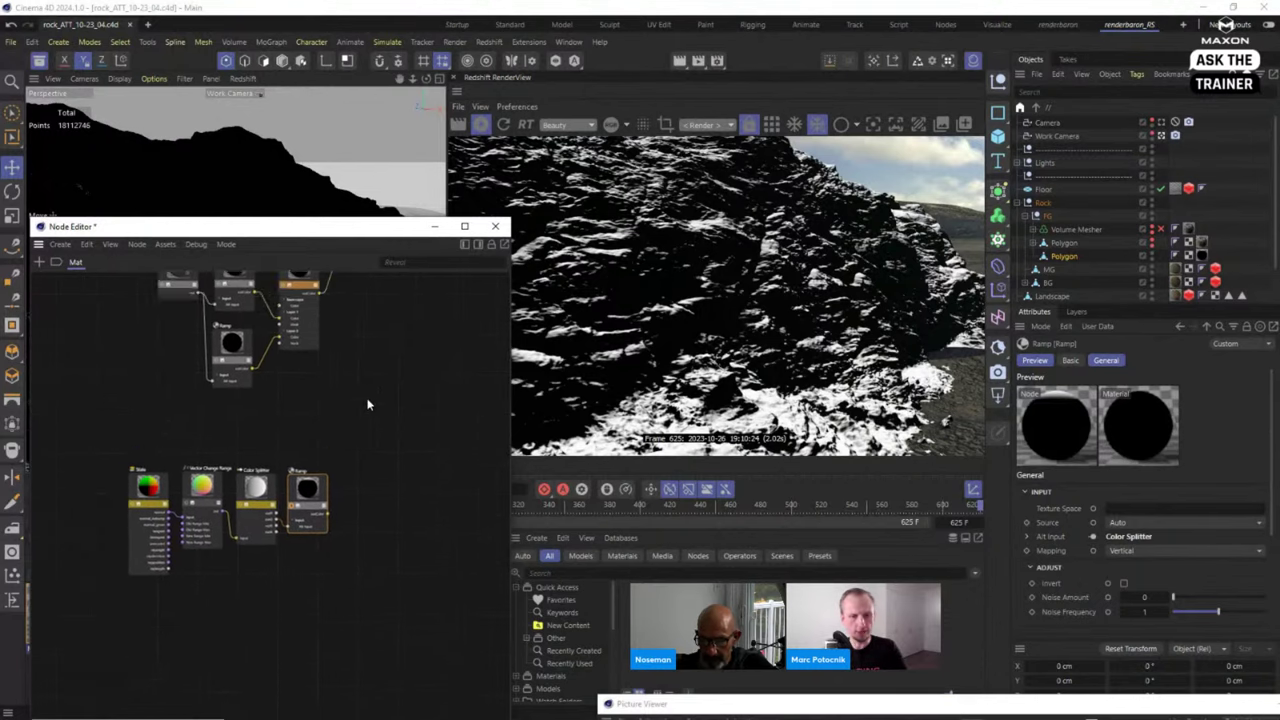
Select all four nodes of the State chain and shift them slightly closer beneath the Curvature branch.
{"action": "scroll", "coordinate": [353, 405], "scroll_direction": "up", "scroll_amount": 2}
{"action": "left_click_drag", "start_coordinate": [100, 598], "coordinate": [344, 688]}
{"action": "left_click_drag", "start_coordinate": [282, 624], "coordinate": [268, 604]}
{"action": "scroll", "coordinate": [304, 550], "scroll_direction": "up", "scroll_amount": 3}
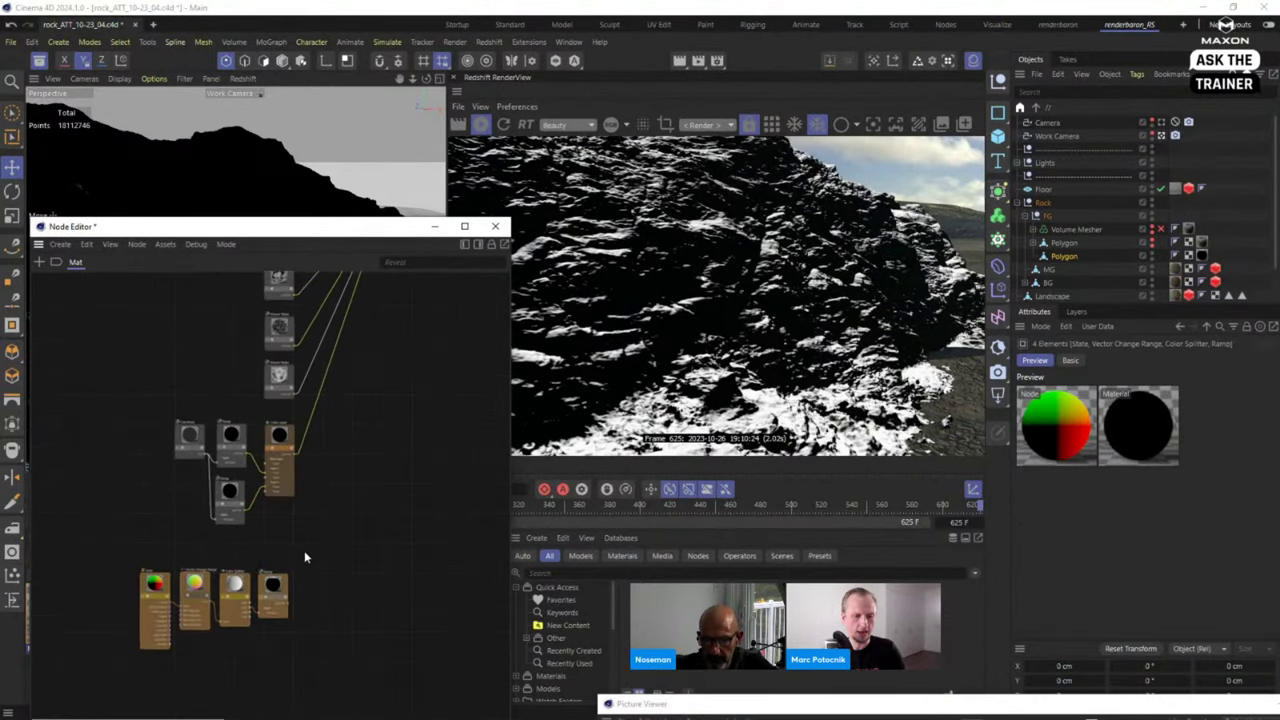
Select the main Color Layer node that collects the noises and move the Node Editor window higher on the screen.
{"action": "scroll", "coordinate": [353, 502], "scroll_direction": "up", "scroll_amount": 3}
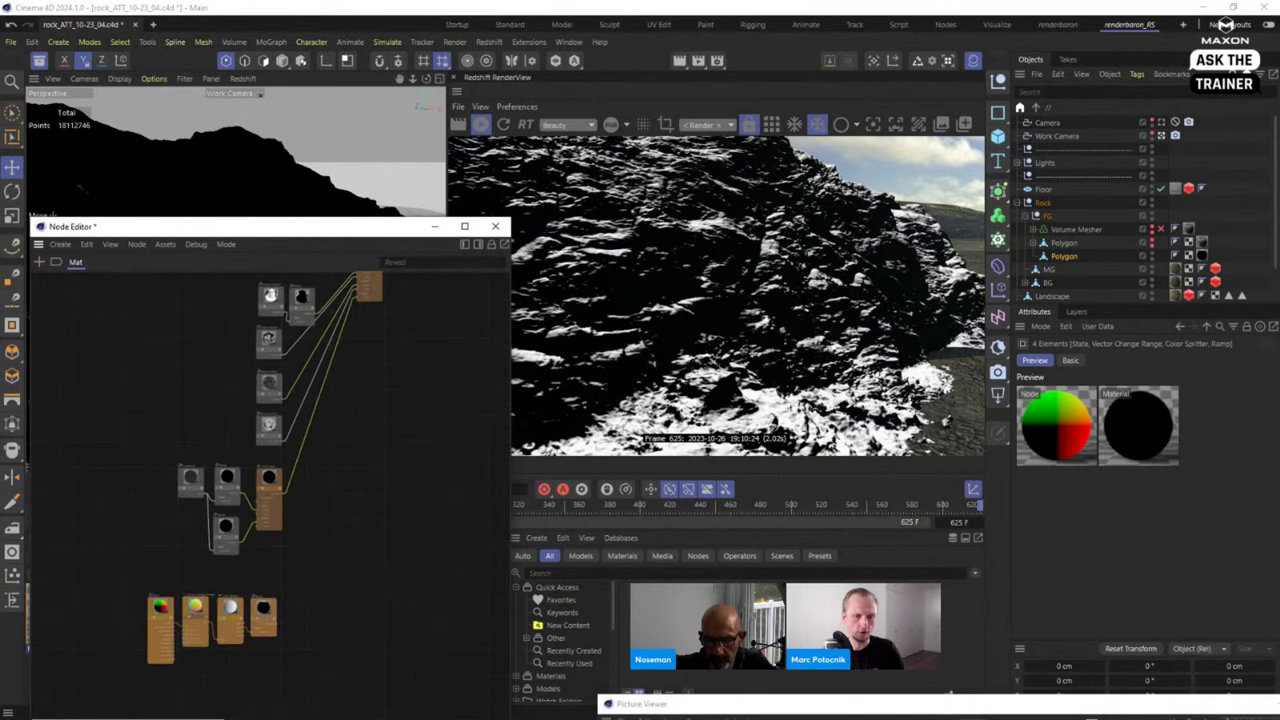
{"action": "left_click", "coordinate": [365, 372]}
{"action": "scroll", "coordinate": [365, 369], "scroll_direction": "up", "scroll_amount": 4}
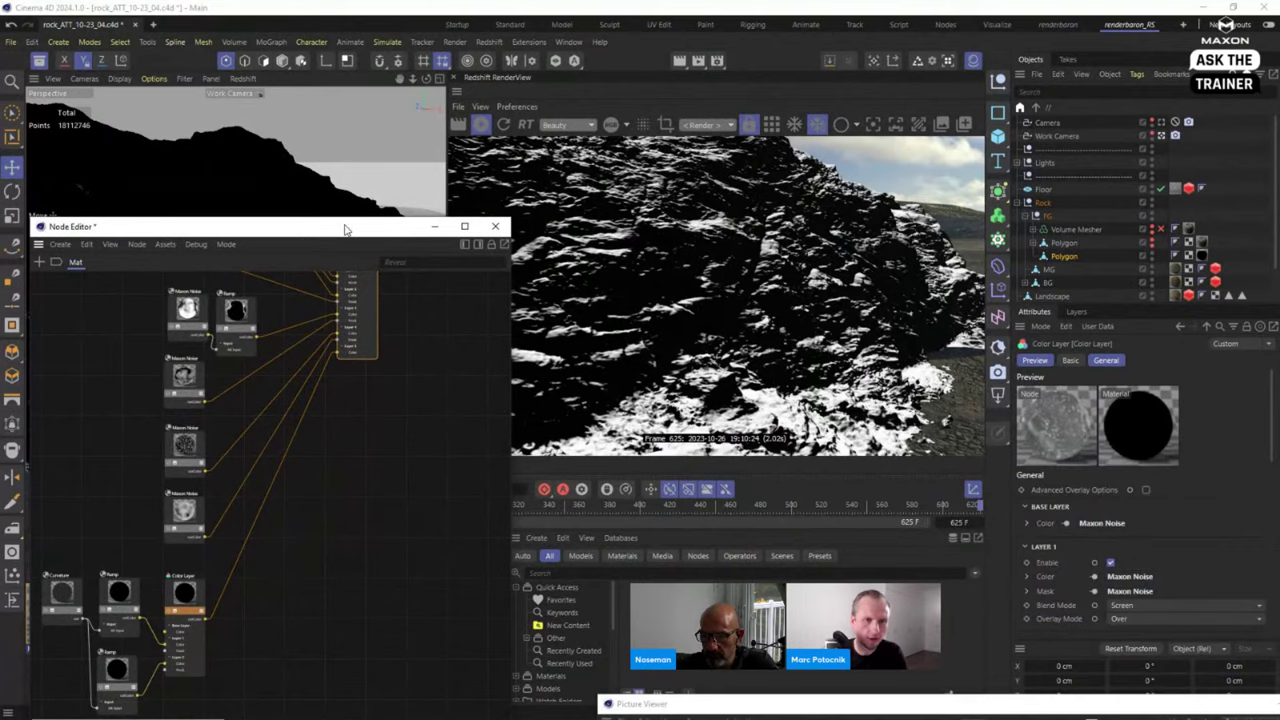
{"action": "left_click_drag", "start_coordinate": [344, 230], "coordinate": [350, 66]}
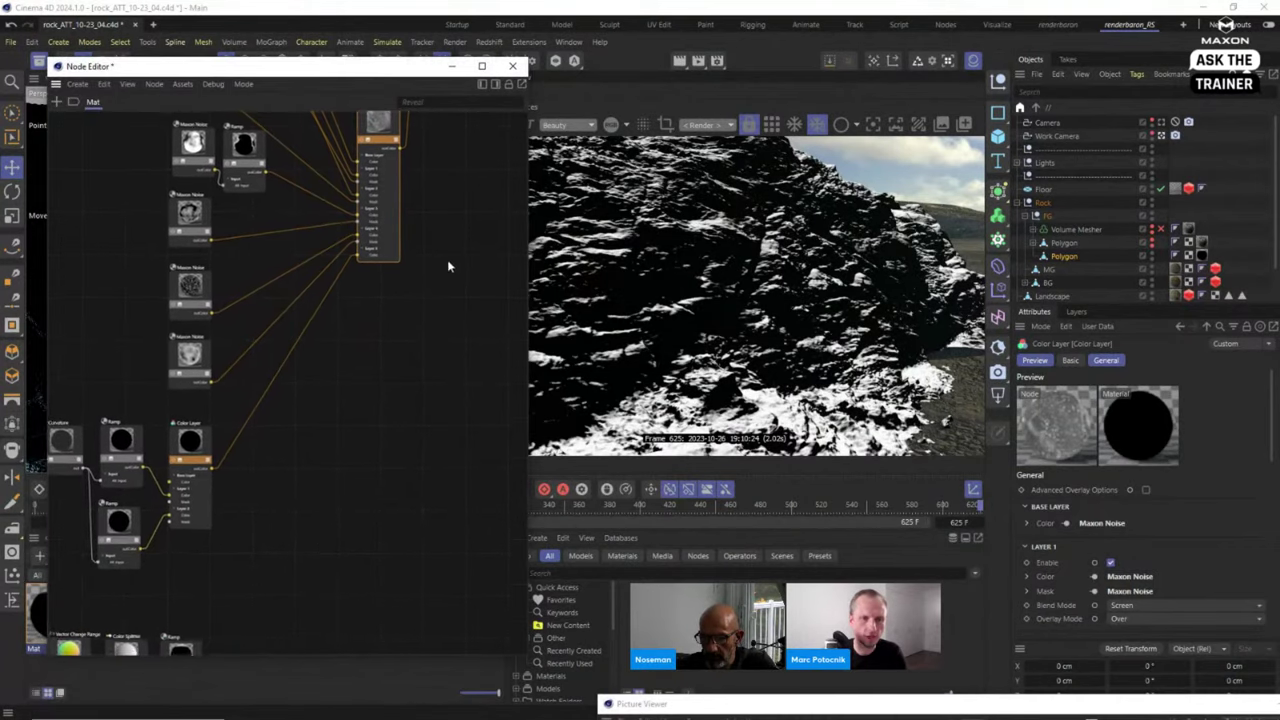
Select the four State chain nodes and place them directly beneath the Curvature branch.
{"action": "middle_click_drag", "start_coordinate": [142, 628], "coordinate": [222, 506]}
{"action": "left_click_drag", "start_coordinate": [346, 490], "coordinate": [108, 515]}
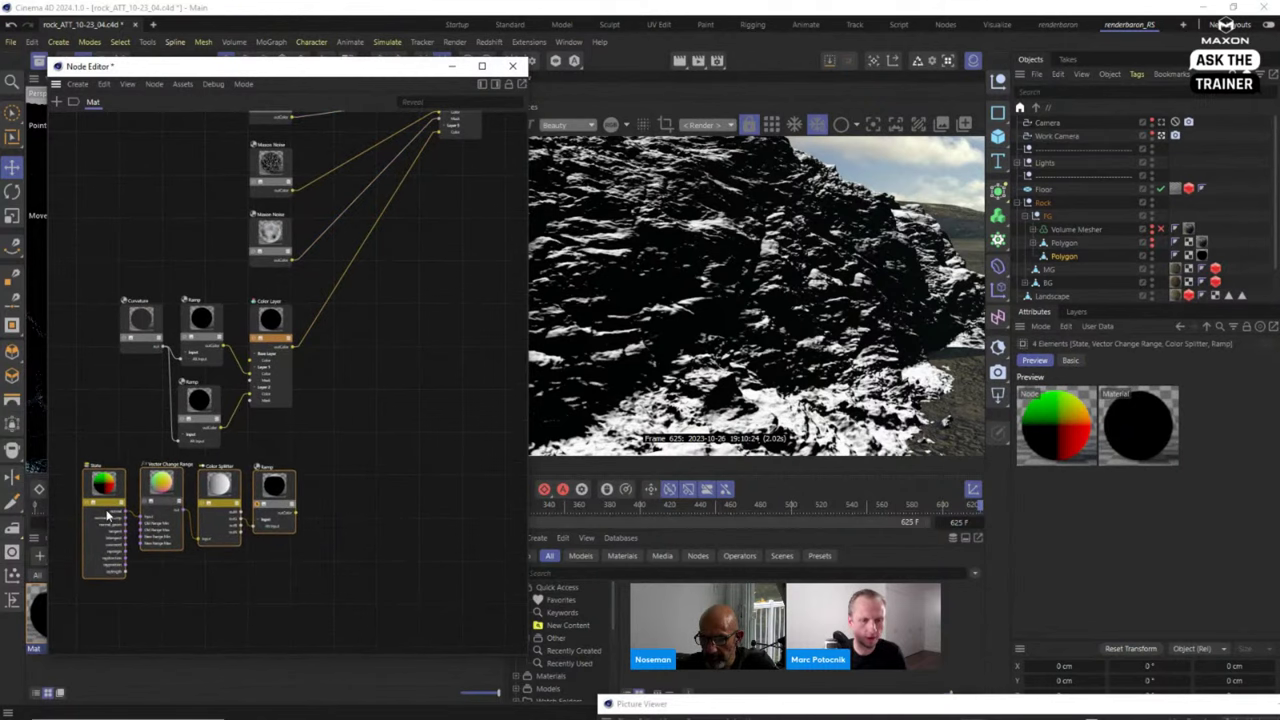
{"action": "key", "text": "h"}
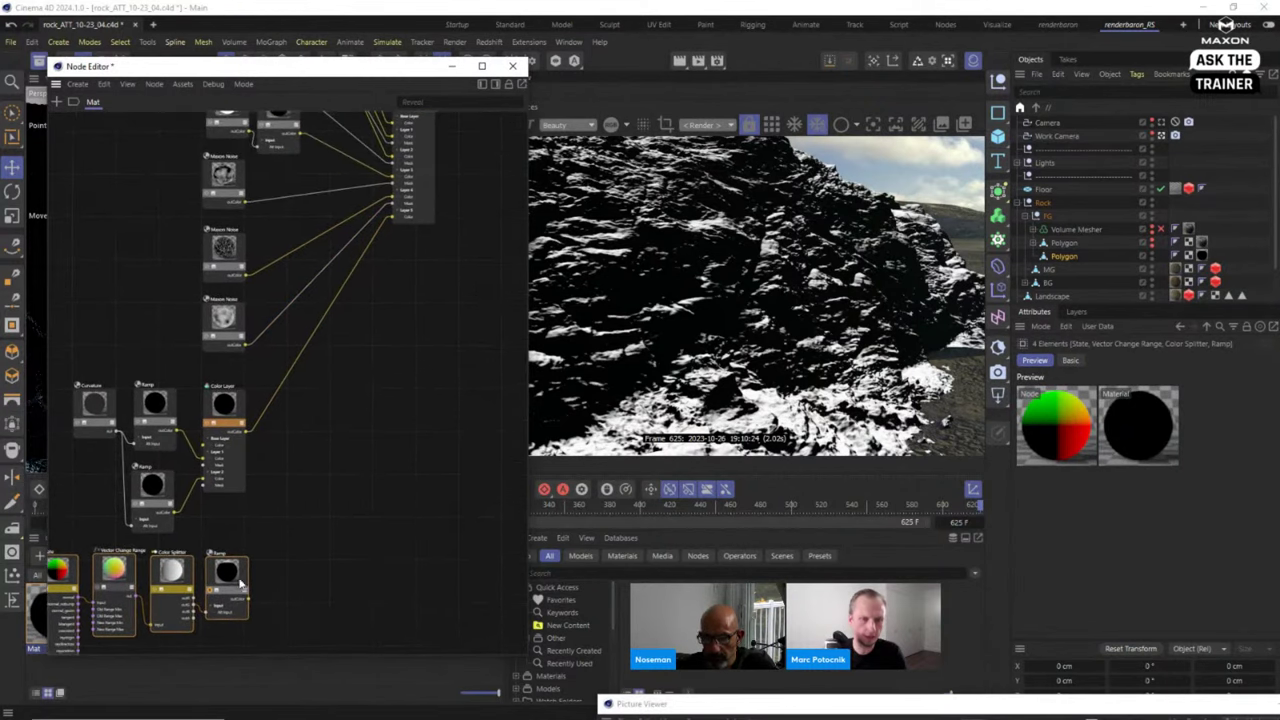
Connect the State chain's Ramp output to the Layer 6 Color input of the main Color Layer and shift the Node Editor window aside.
{"action": "left_click_drag", "start_coordinate": [240, 585], "coordinate": [427, 198]}
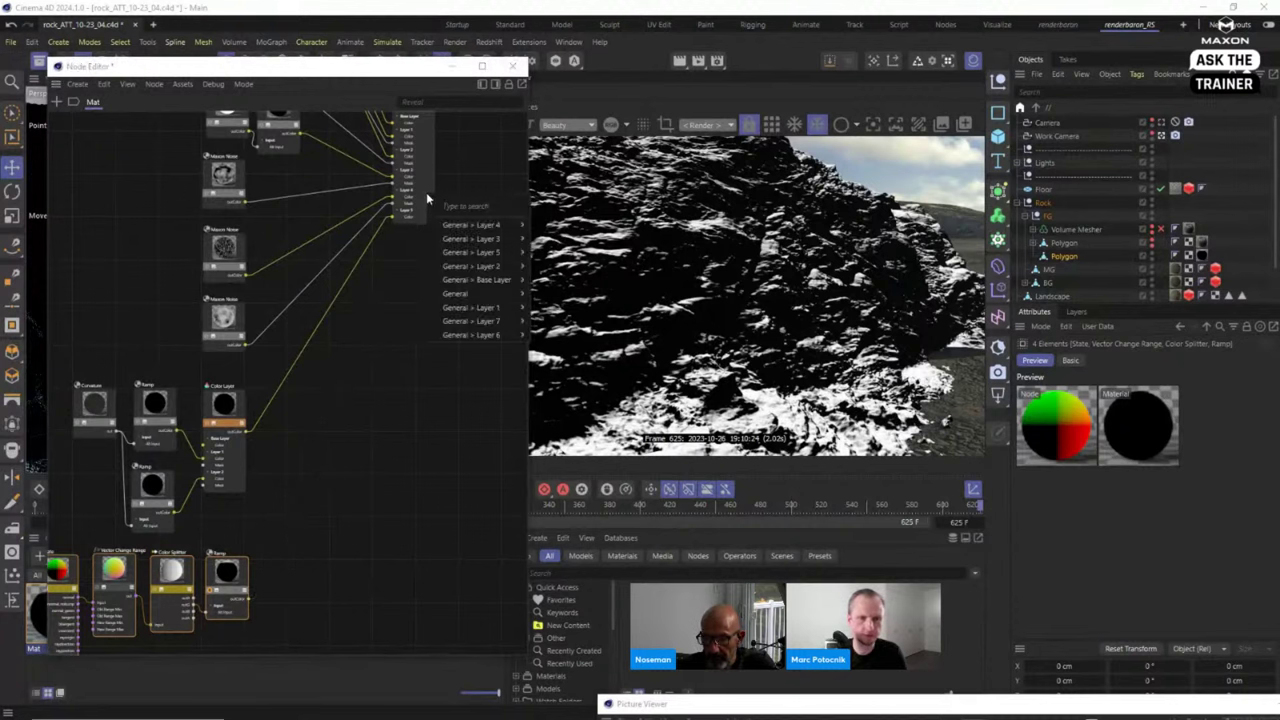
{"action": "mouse_move", "coordinate": [500, 335]}
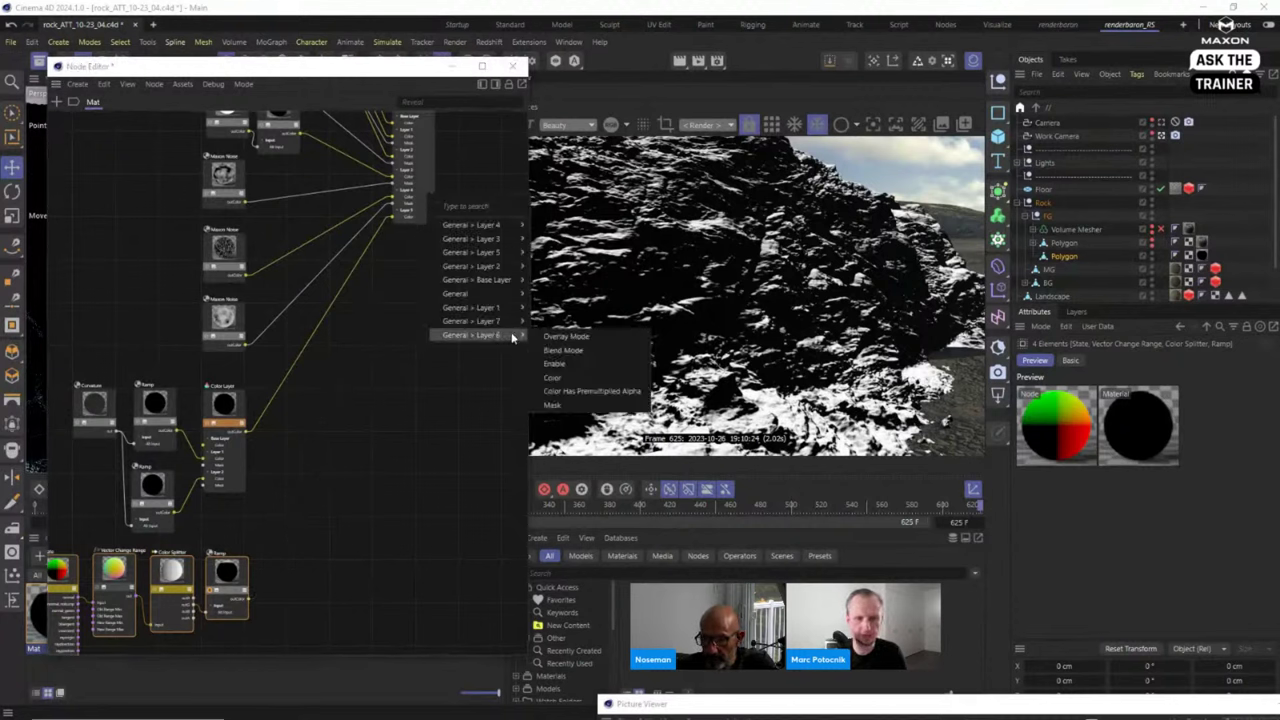
{"action": "left_click", "coordinate": [566, 382]}
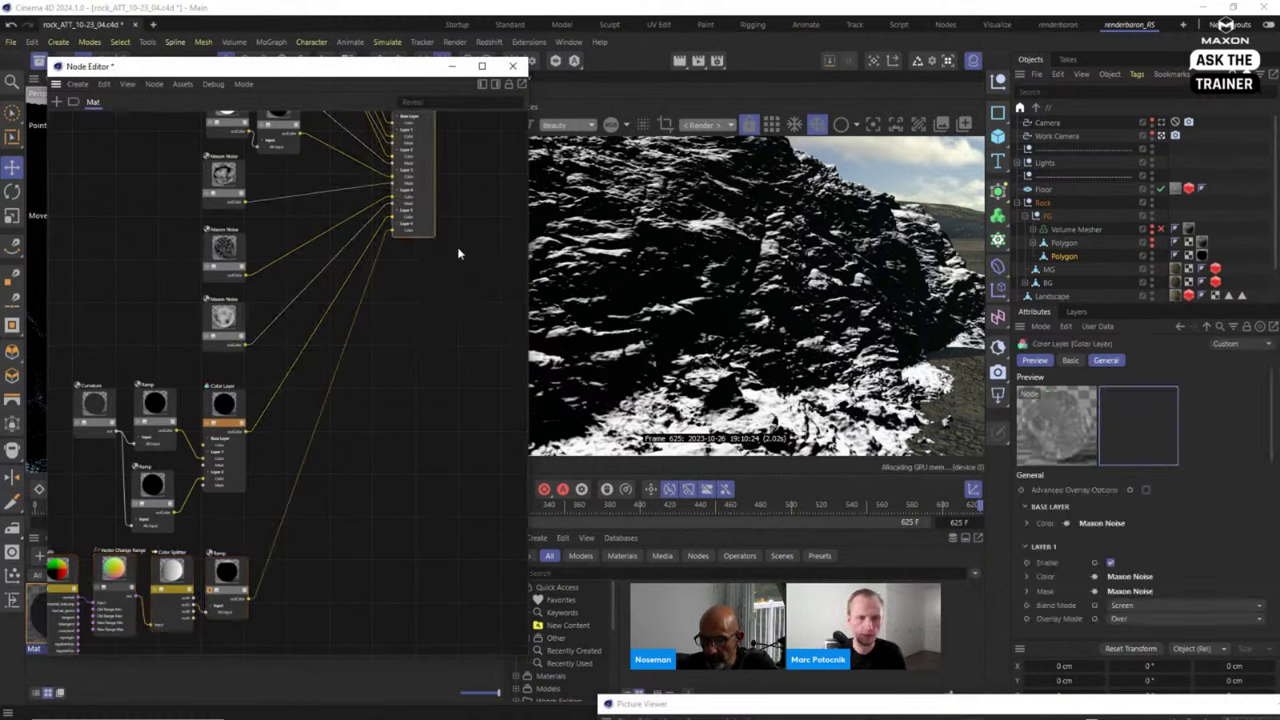
{"action": "middle_click_drag", "start_coordinate": [426, 118], "coordinate": [426, 172]}
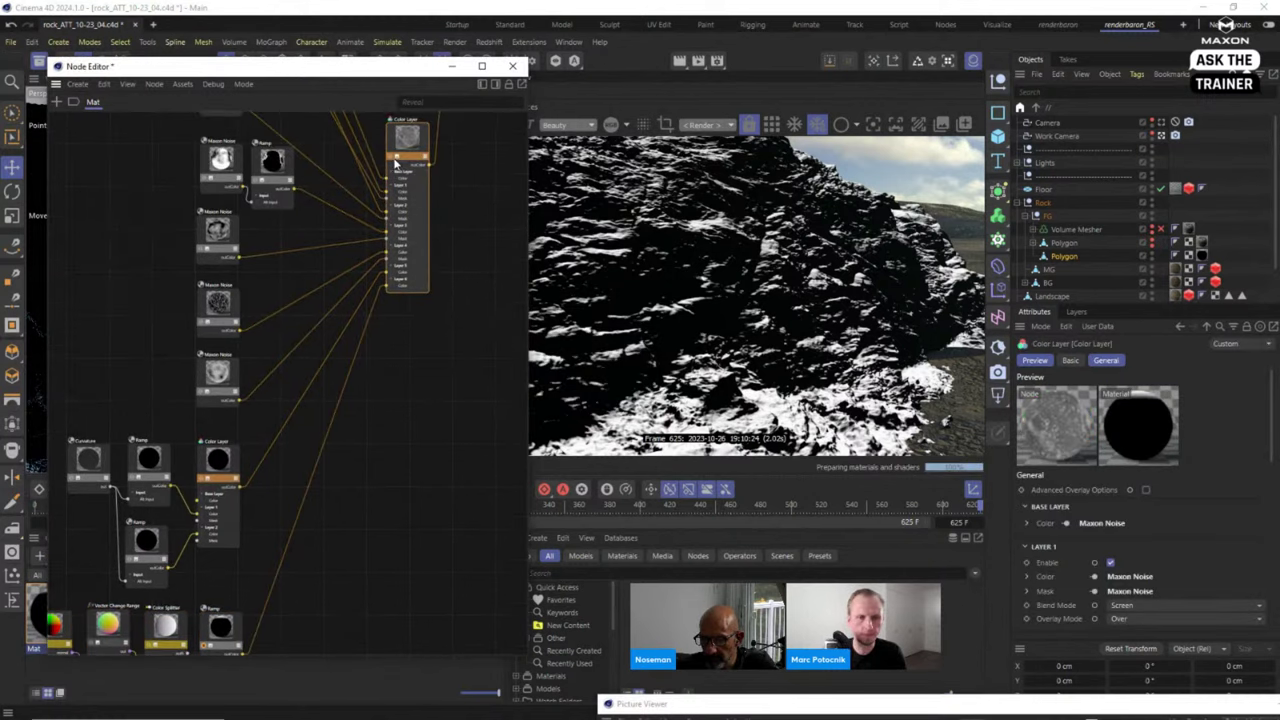
{"action": "left_click_drag", "start_coordinate": [403, 69], "coordinate": [350, 74]}
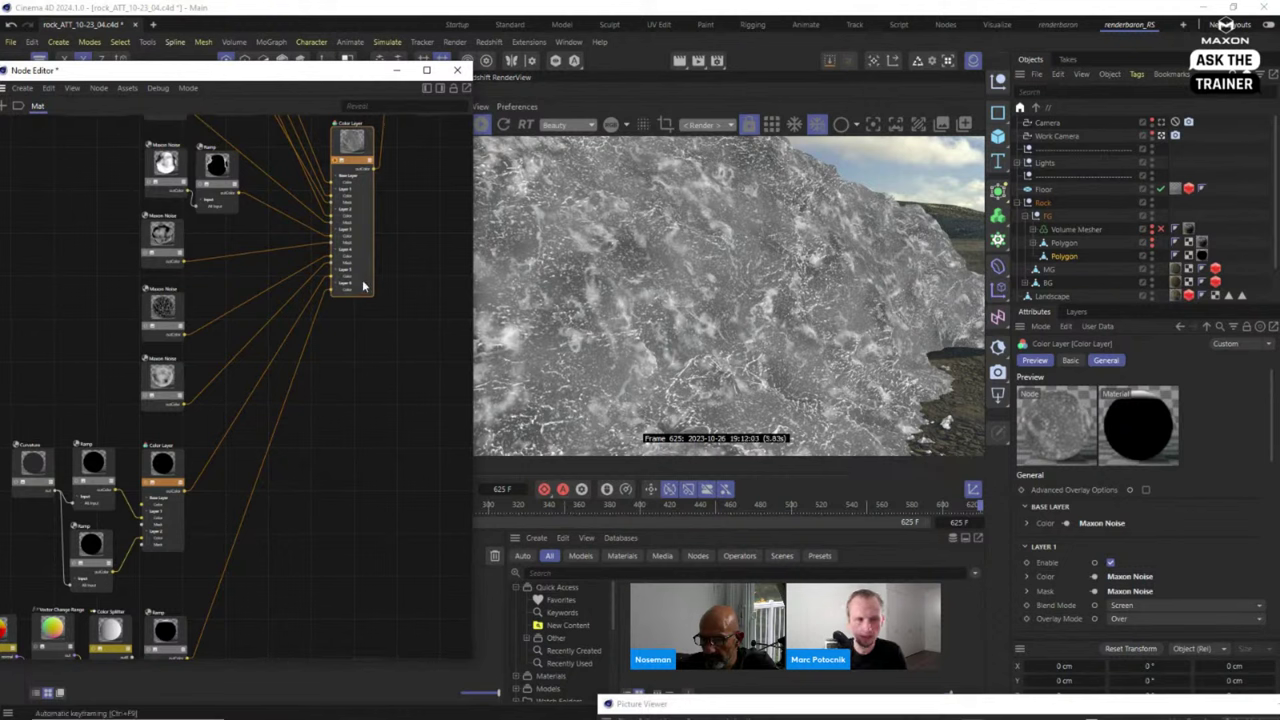
Enable Layer 6 of the main Color Layer with the Screen blend mode and lower its mask to about 0.334.
{"action": "scroll", "coordinate": [1270, 430], "scroll_direction": "down", "scroll_amount": 15}
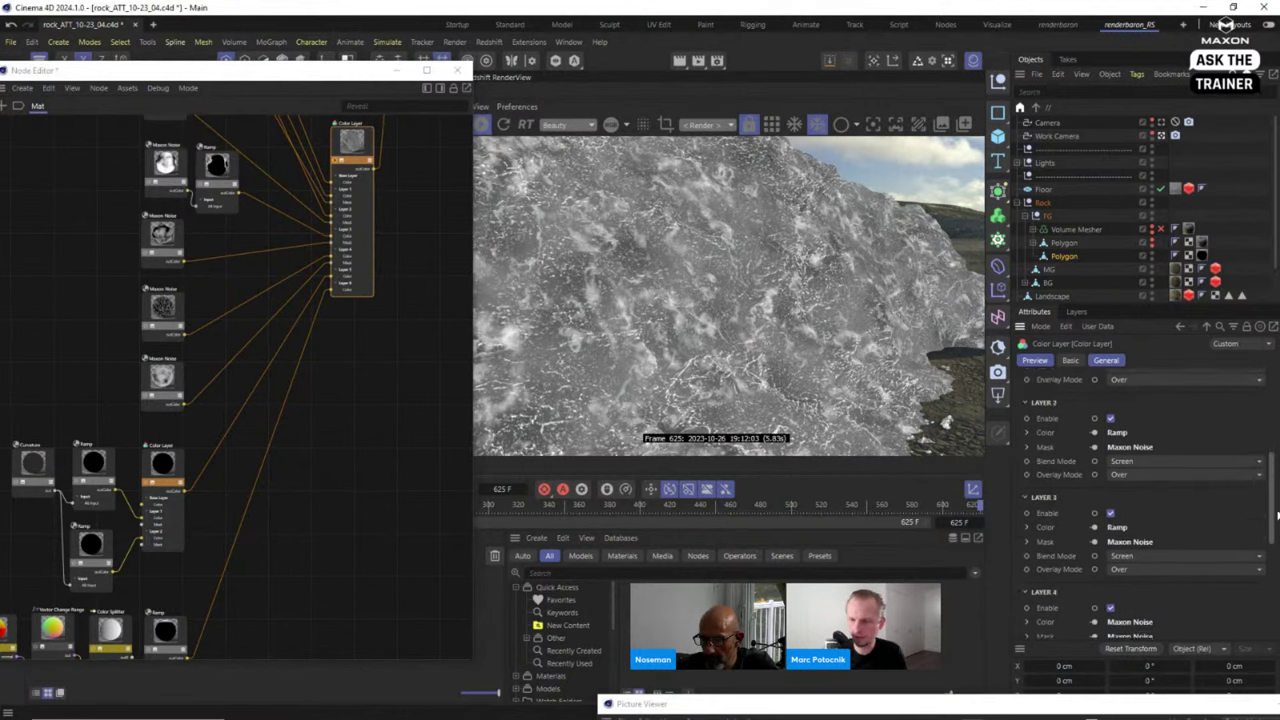
{"action": "left_click", "coordinate": [1110, 537]}
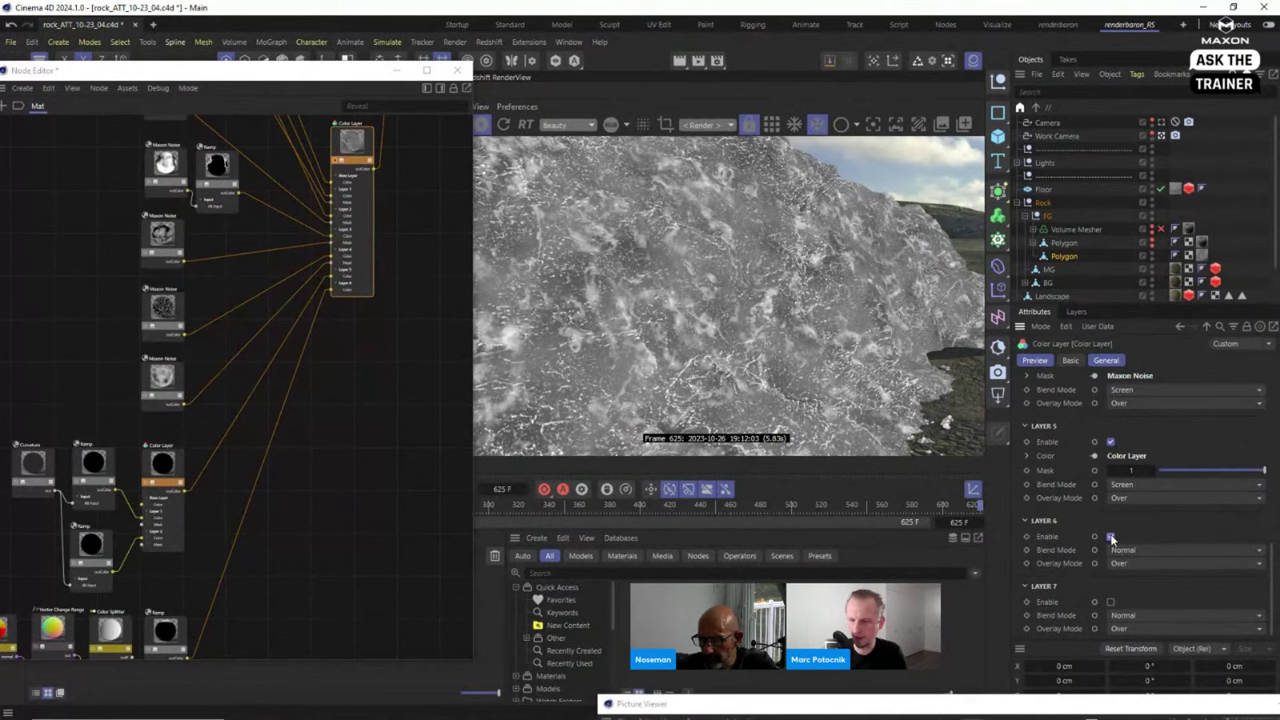
{"action": "left_click", "coordinate": [1140, 580]}
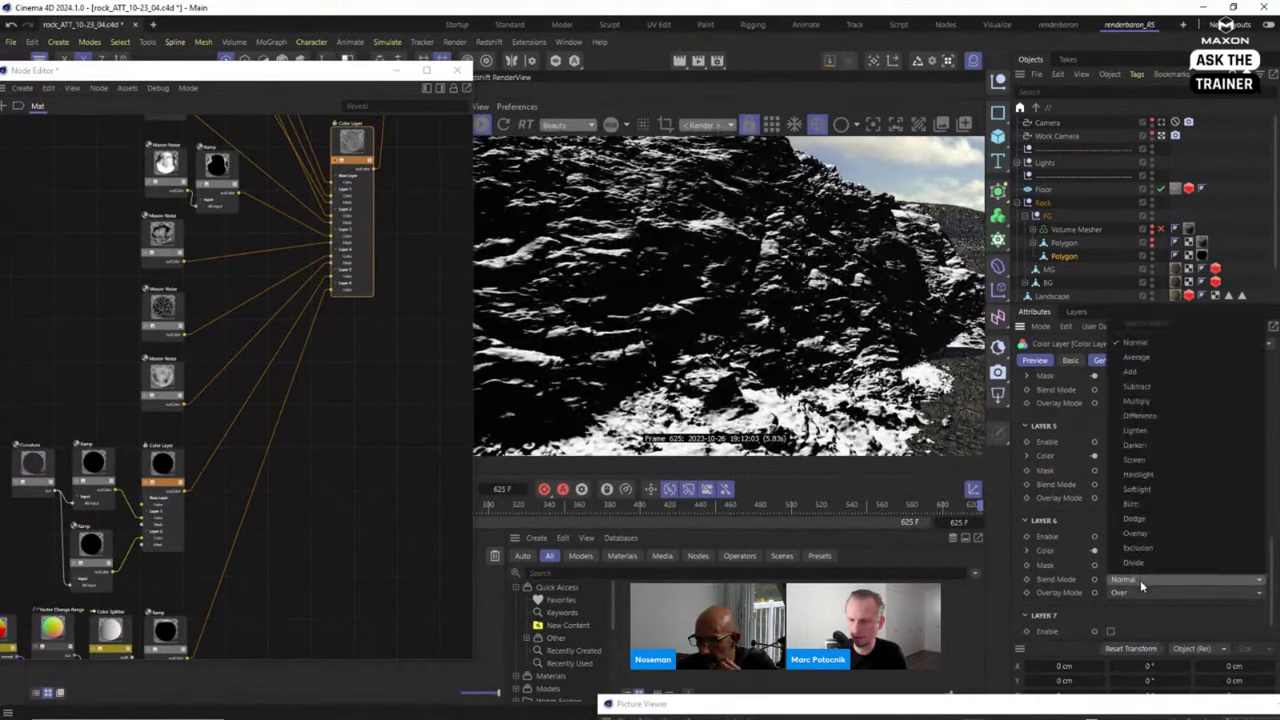
{"action": "left_click", "coordinate": [1153, 459]}
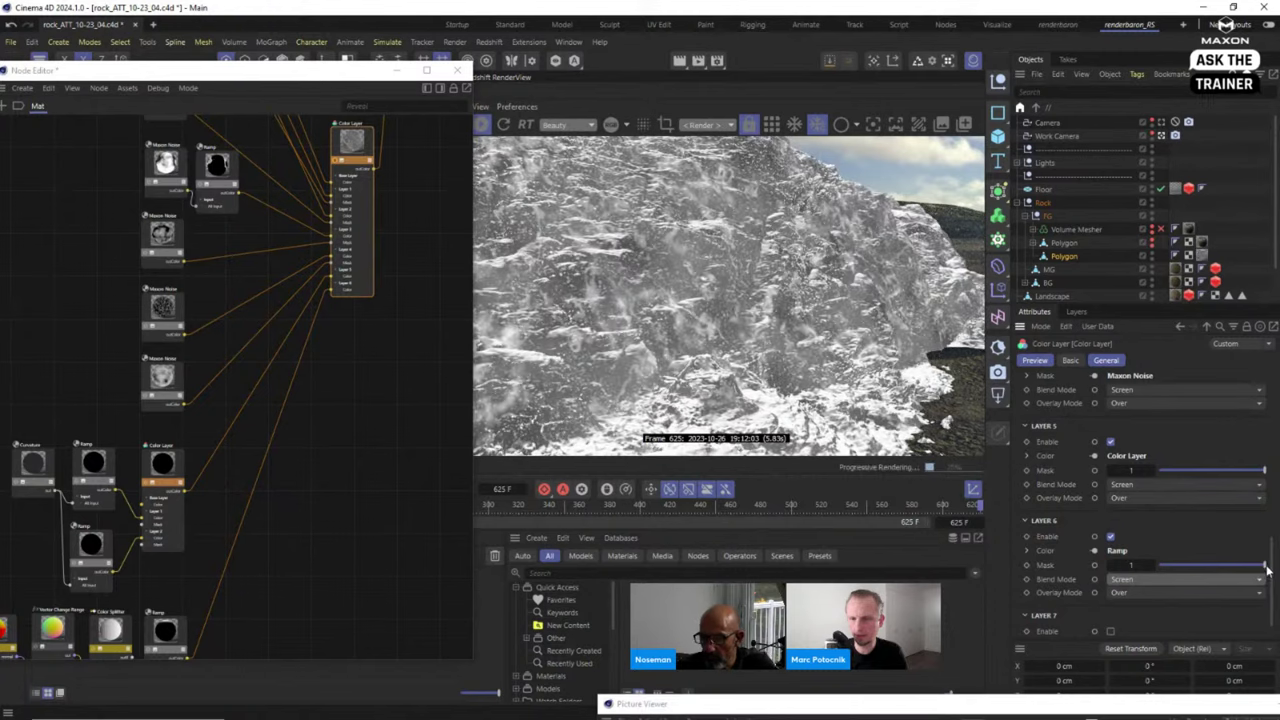
{"action": "left_click_drag", "start_coordinate": [1264, 567], "coordinate": [1198, 572]}
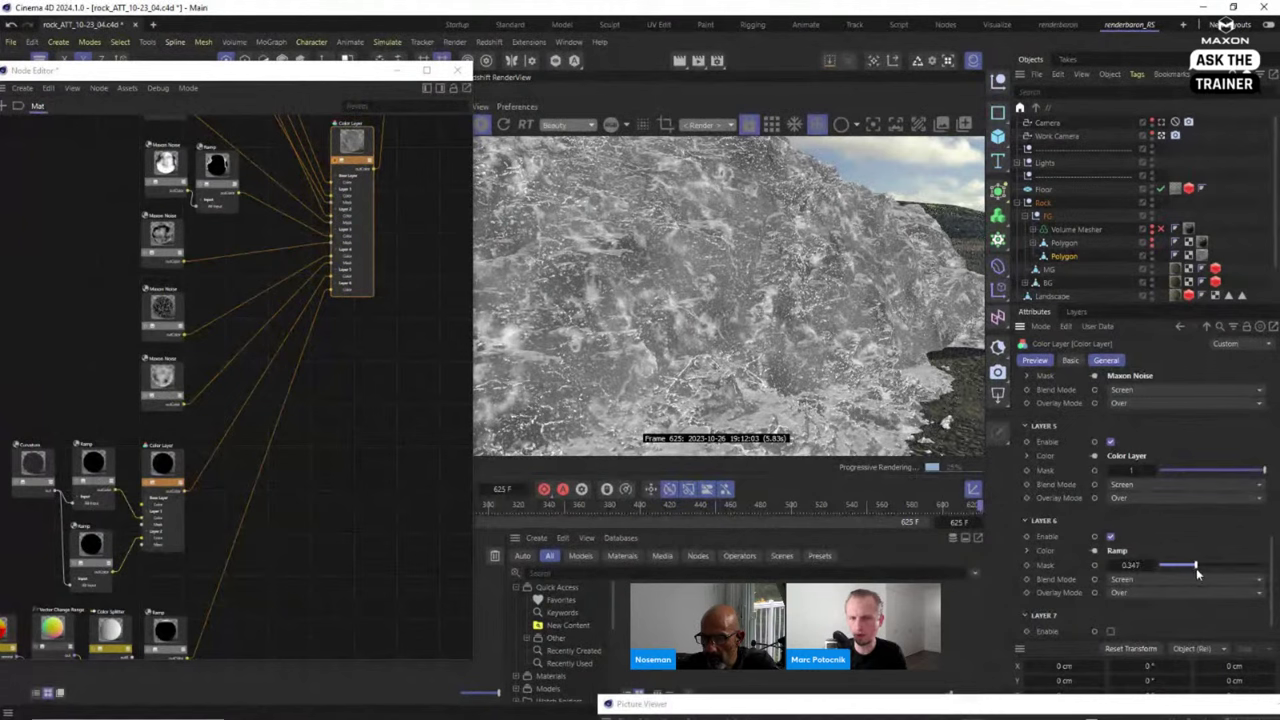
{"action": "mouse_move", "coordinate": [1197, 567]}
{"action": "left_mouse_down"}
{"action": "mouse_move", "coordinate": [1252, 568]}
{"action": "mouse_move", "coordinate": [1195, 567]}
{"action": "left_mouse_up"}
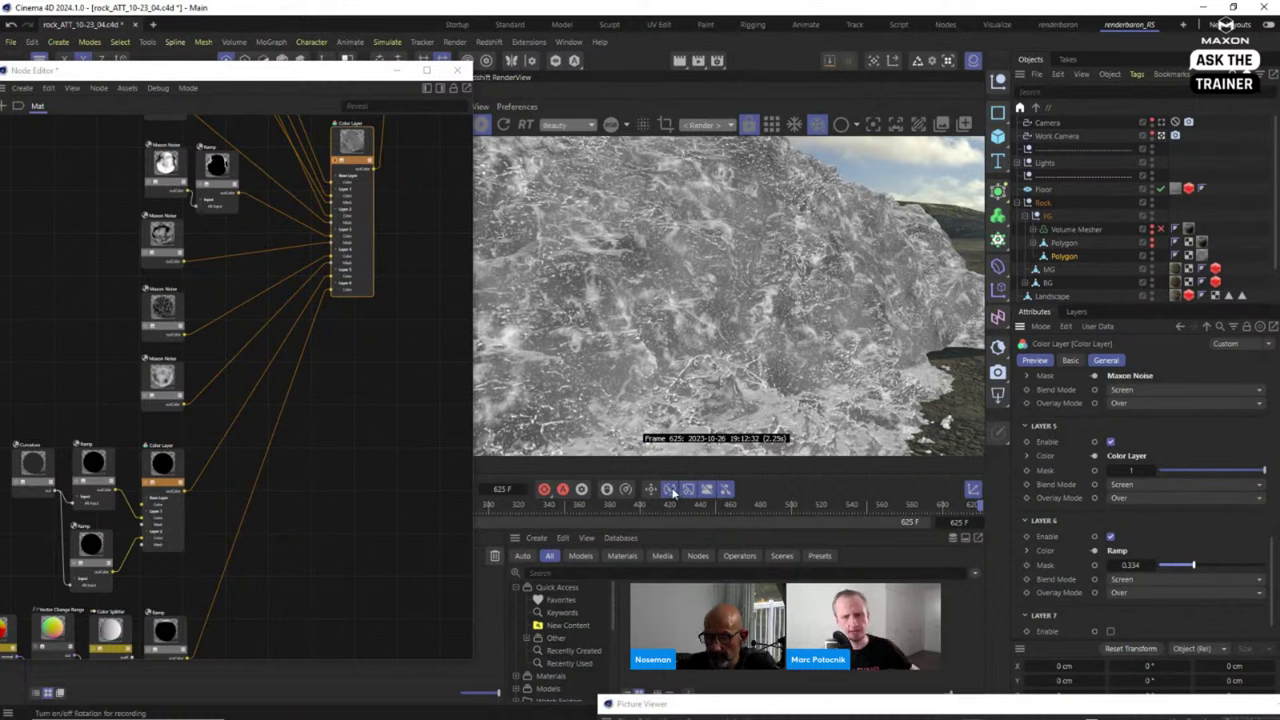
{"action": "left_click", "coordinate": [673, 491]}
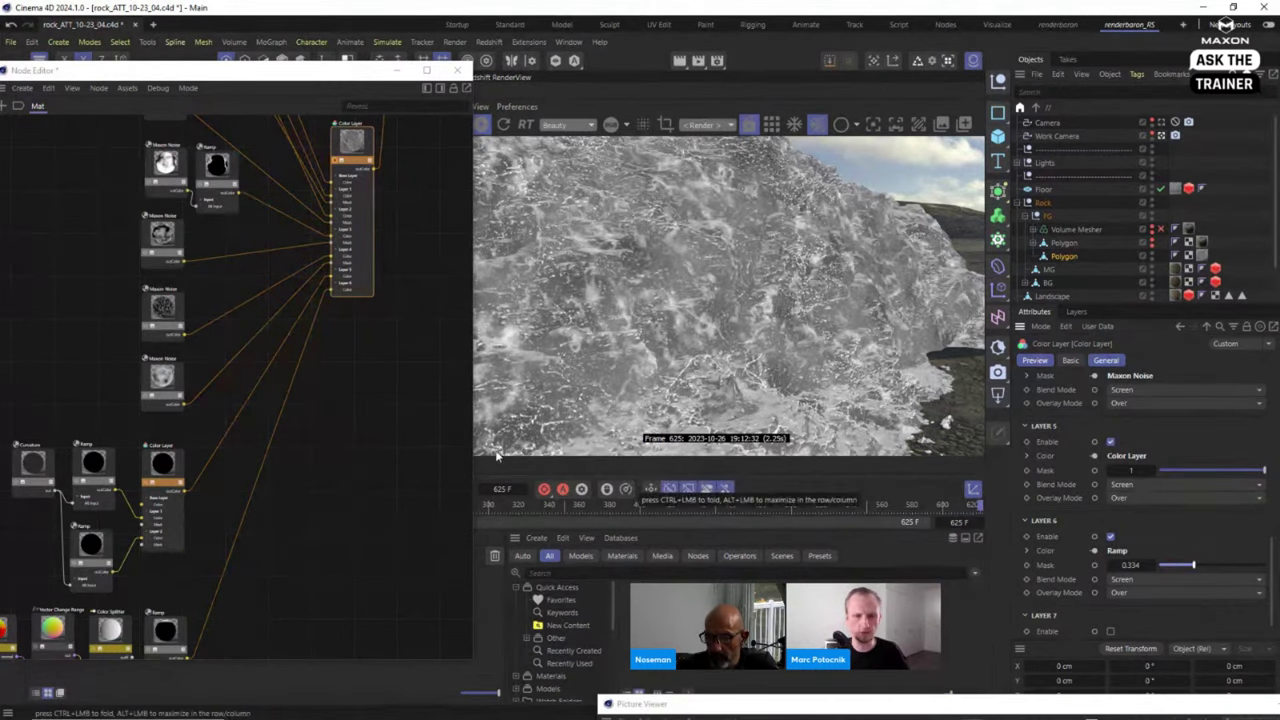
Add a Maxon Noise node and place it beside the Ramp at the end of the State chain.
{"action": "left_click", "coordinate": [285, 530]}
{"action": "scroll", "coordinate": [298, 518], "scroll_direction": "down", "scroll_amount": 3}
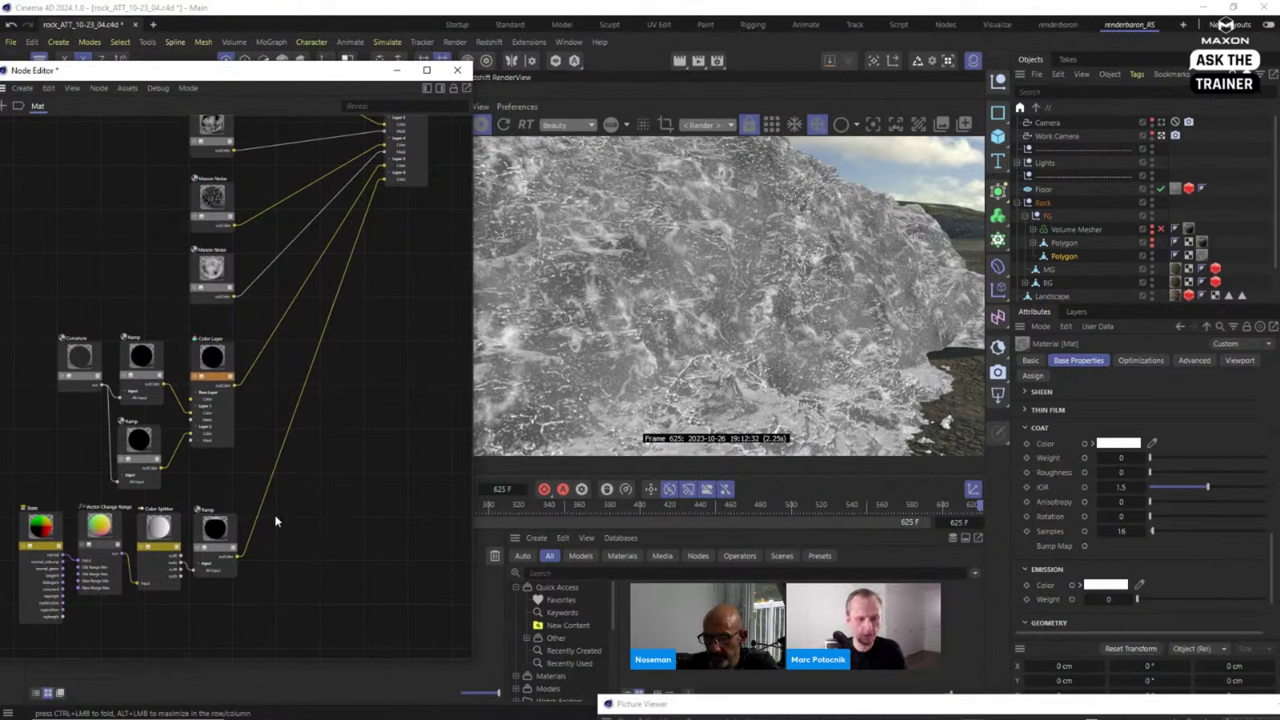
{"action": "key", "text": "Tab"}
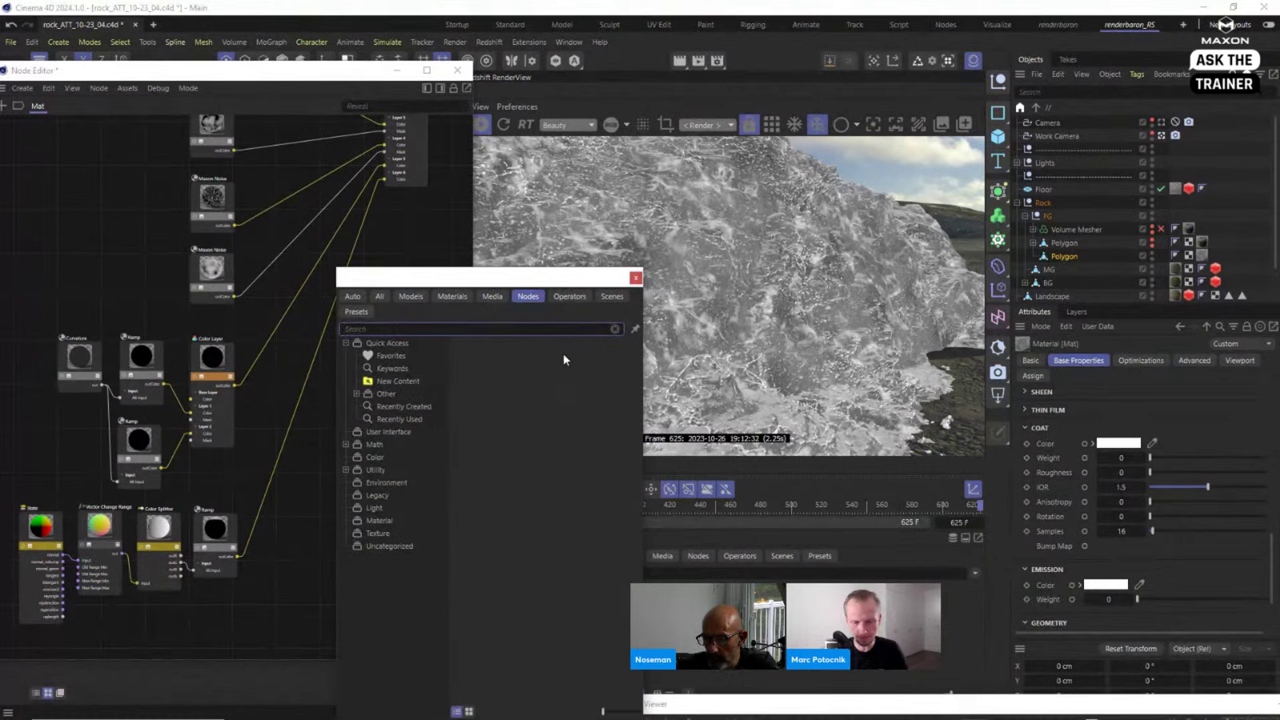
{"action": "type", "text": "m"}
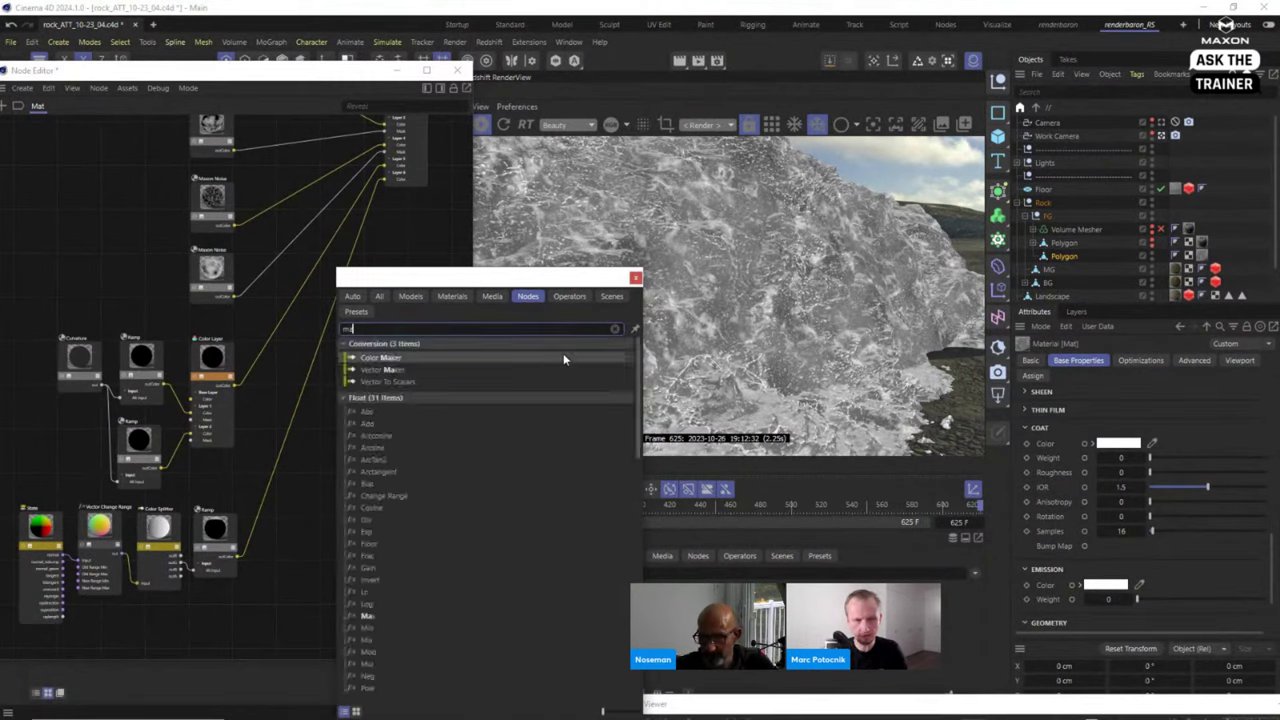
{"action": "type", "text": "ax"}
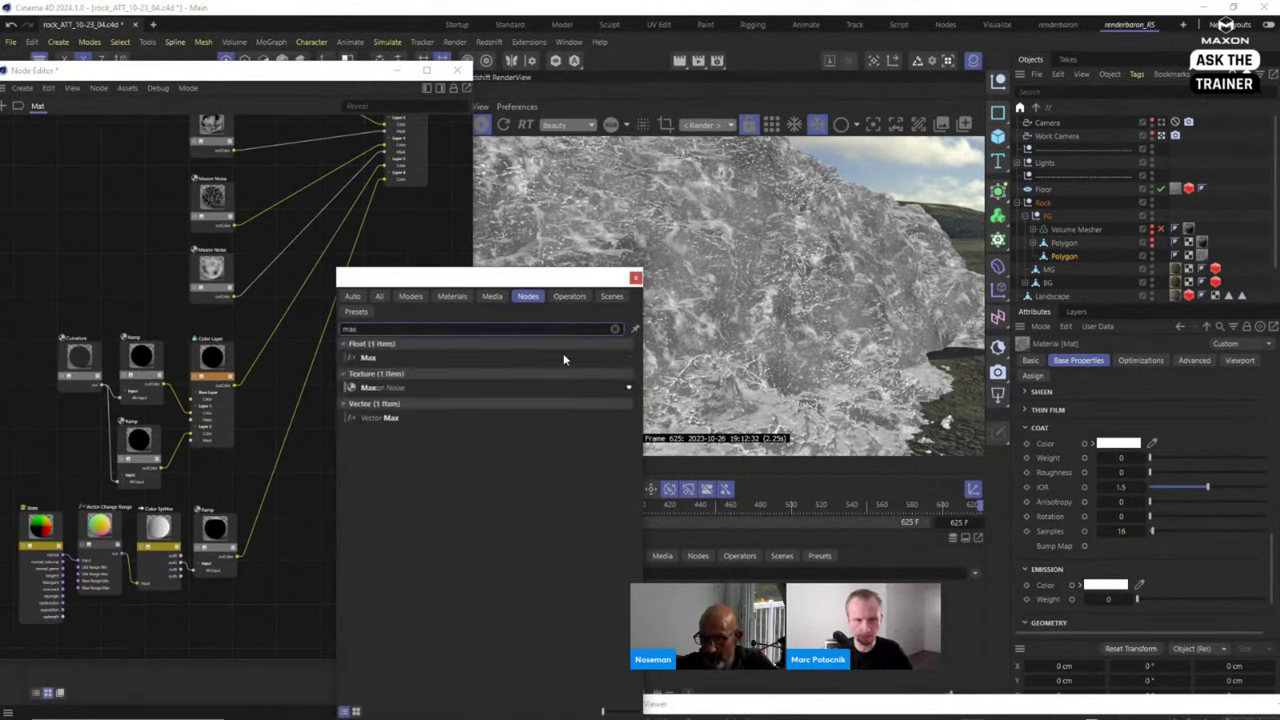
{"action": "double_click", "coordinate": [365, 388]}
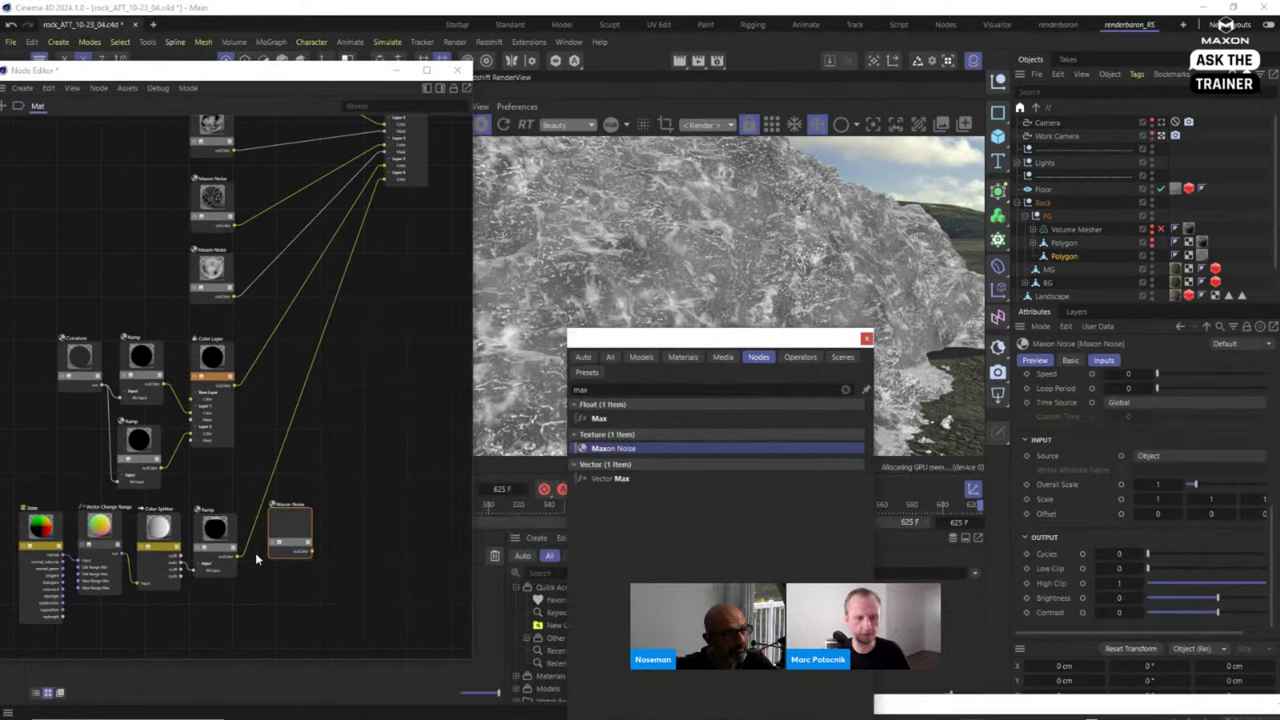
{"action": "left_click", "coordinate": [300, 514]}
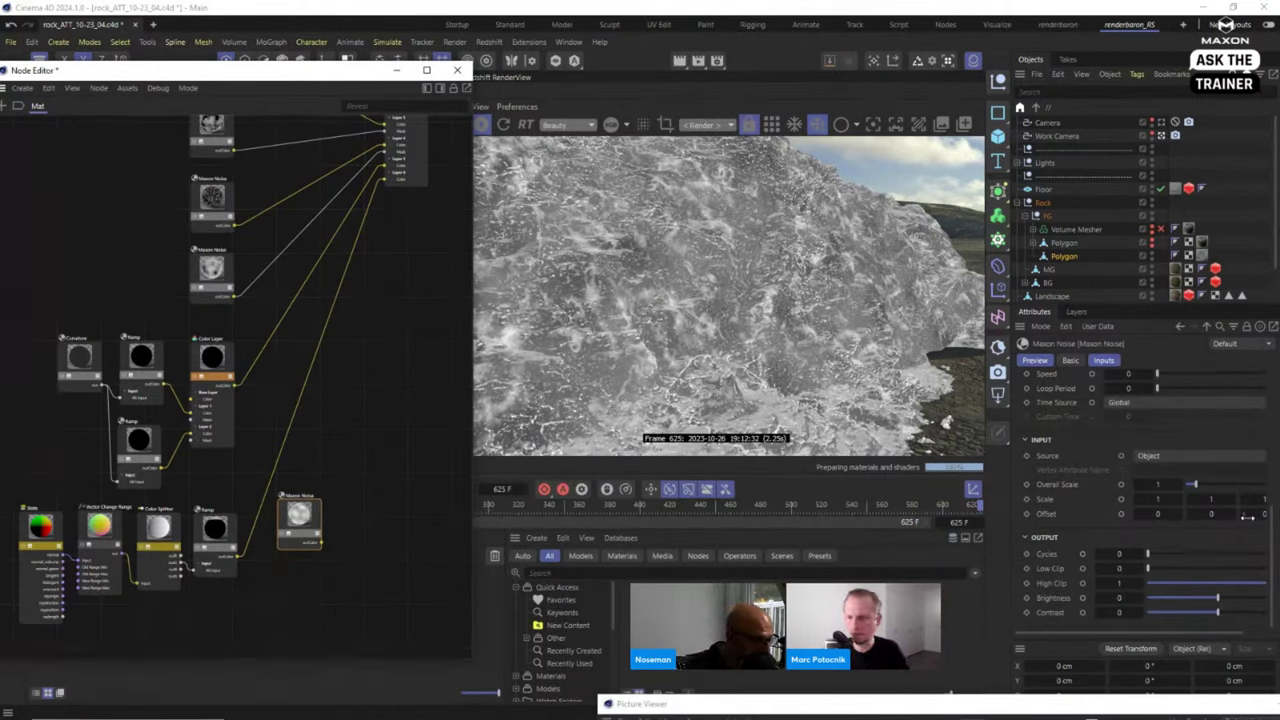
Set the new Maxon Noise's Color 1 to a very dark brown with hue about 28°, saturation 61% and value 4%.
{"action": "scroll", "coordinate": [1120, 595], "scroll_direction": "up", "scroll_amount": 5}
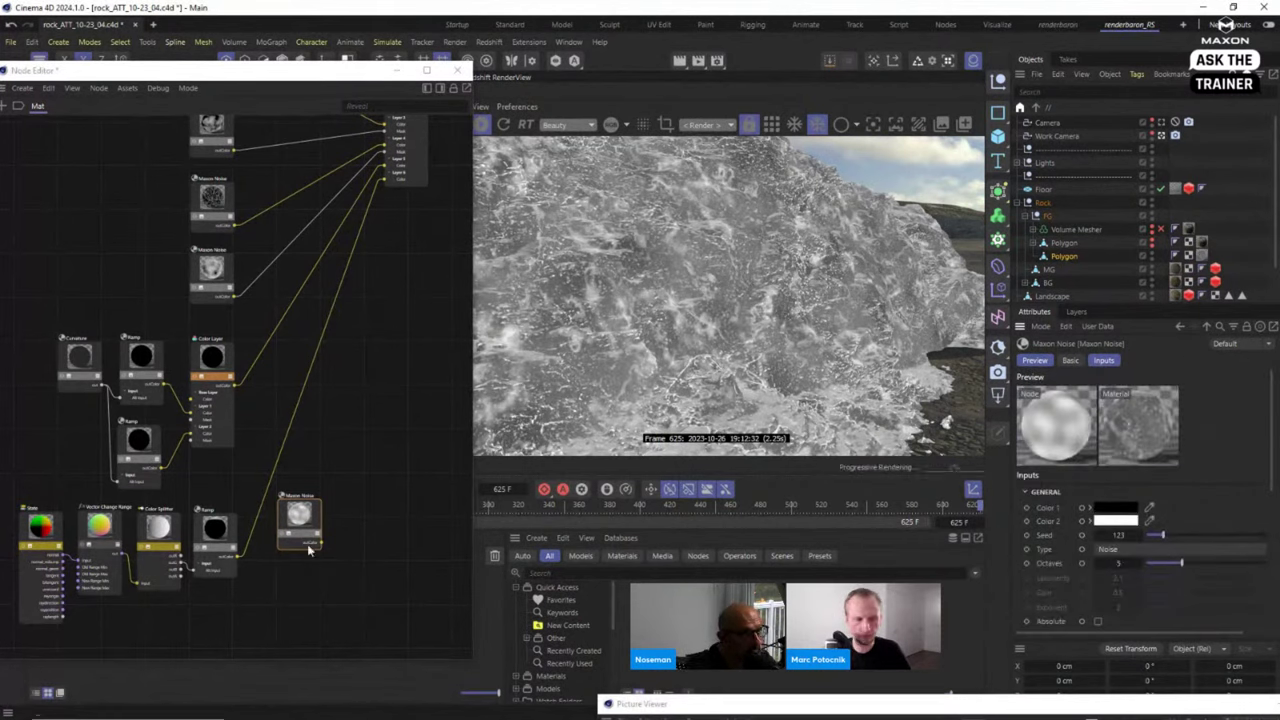
{"action": "left_click", "coordinate": [1115, 507]}
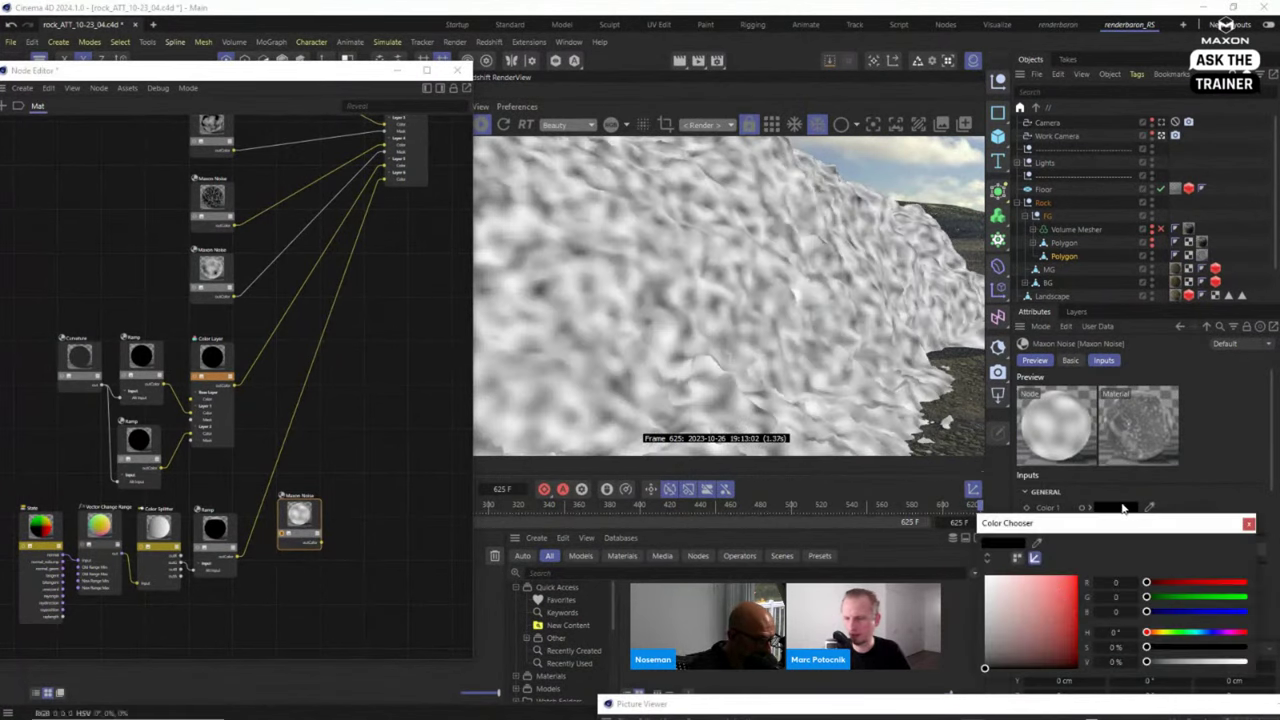
{"action": "left_click", "coordinate": [1060, 619]}
{"action": "left_click", "coordinate": [1148, 632]}
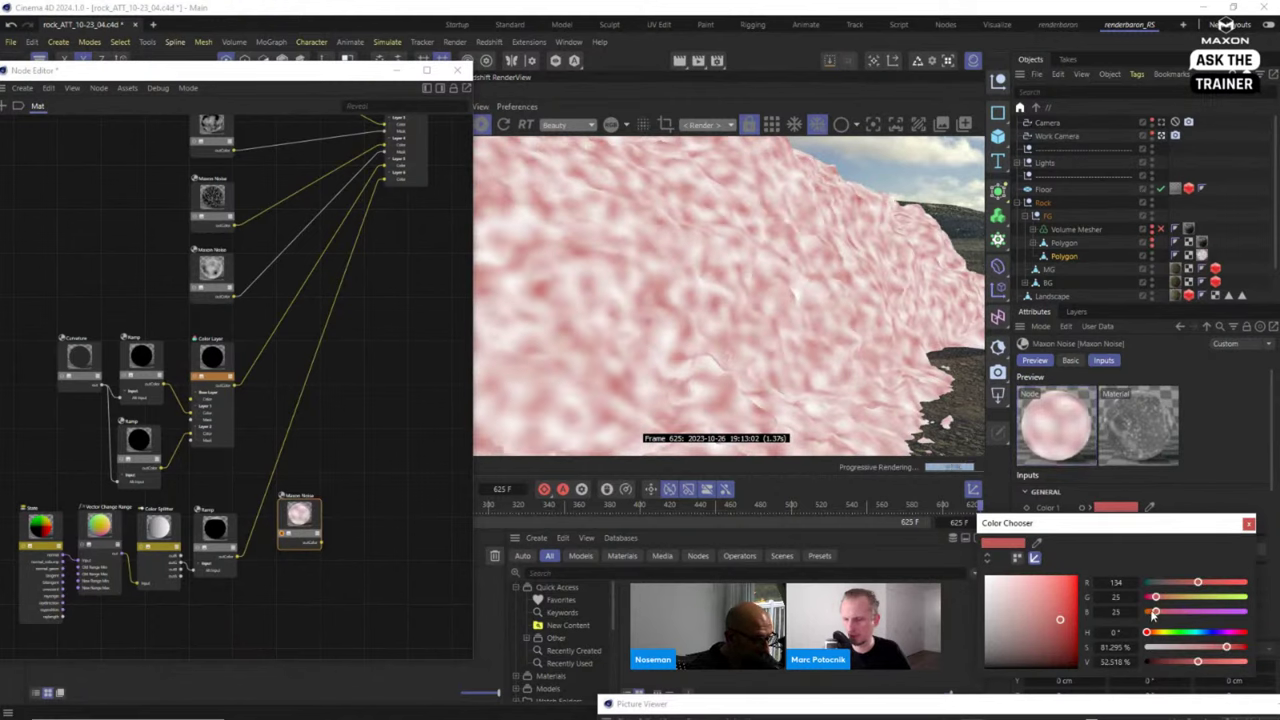
{"action": "left_click", "coordinate": [1238, 647]}
{"action": "left_click_drag", "start_coordinate": [1212, 662], "coordinate": [1164, 662]}
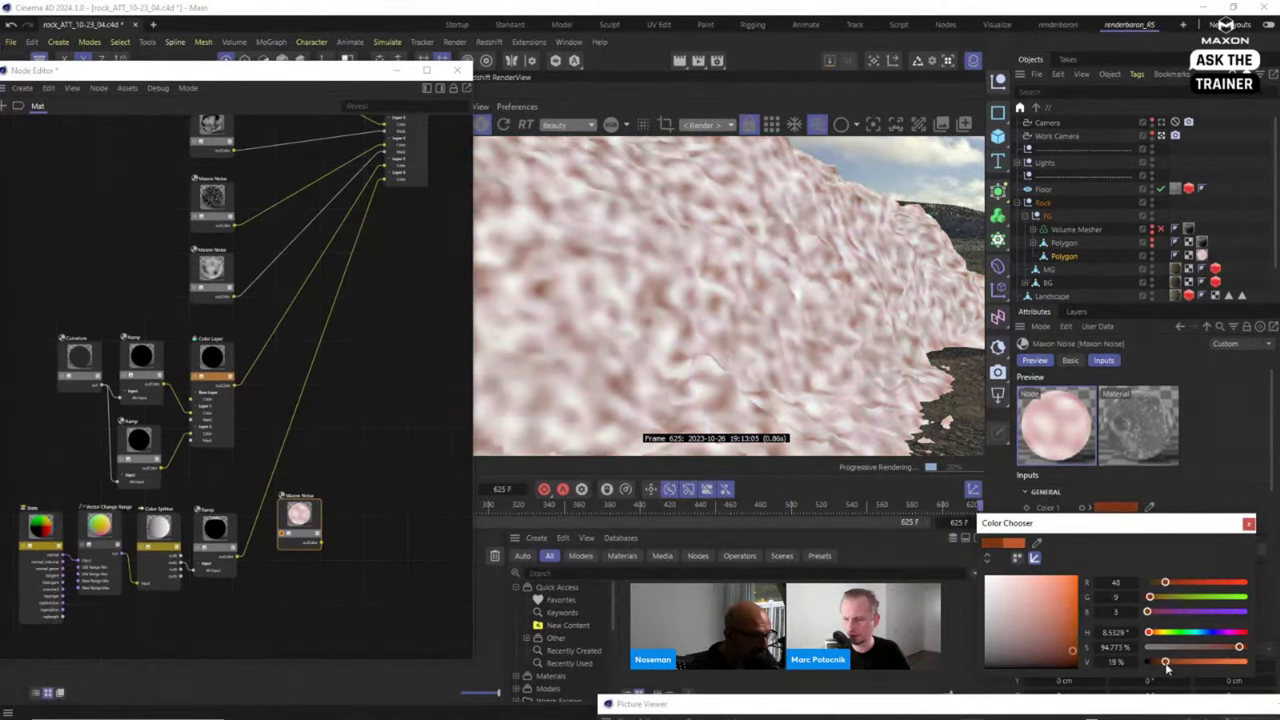
{"action": "left_click_drag", "start_coordinate": [1238, 647], "coordinate": [1200, 650]}
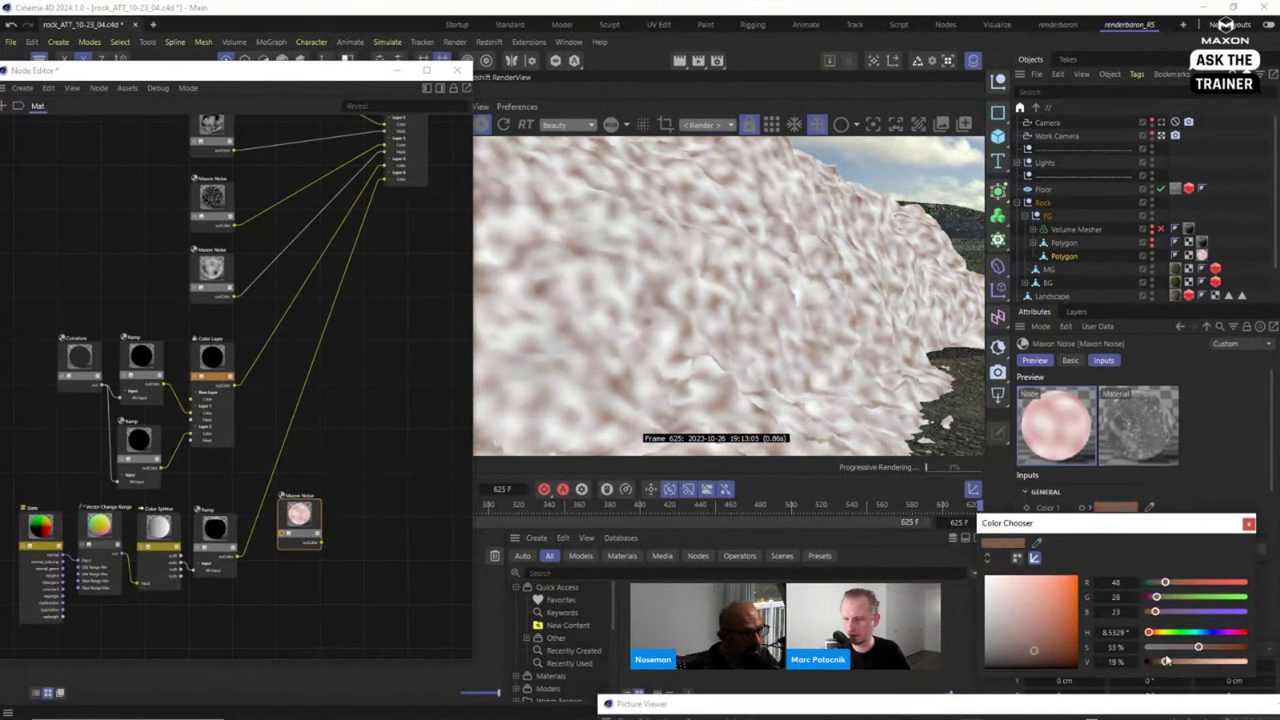
{"action": "left_click_drag", "start_coordinate": [1155, 612], "coordinate": [1152, 617]}
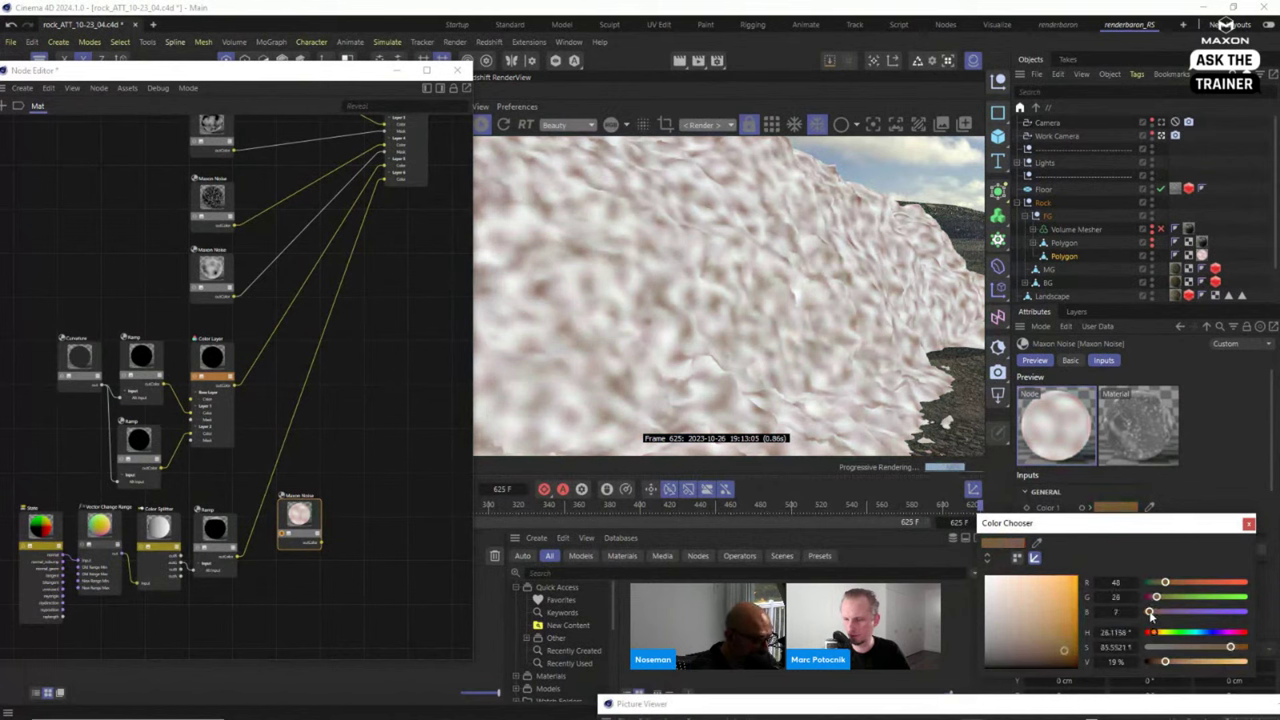
{"action": "left_click_drag", "start_coordinate": [1056, 651], "coordinate": [1070, 657]}
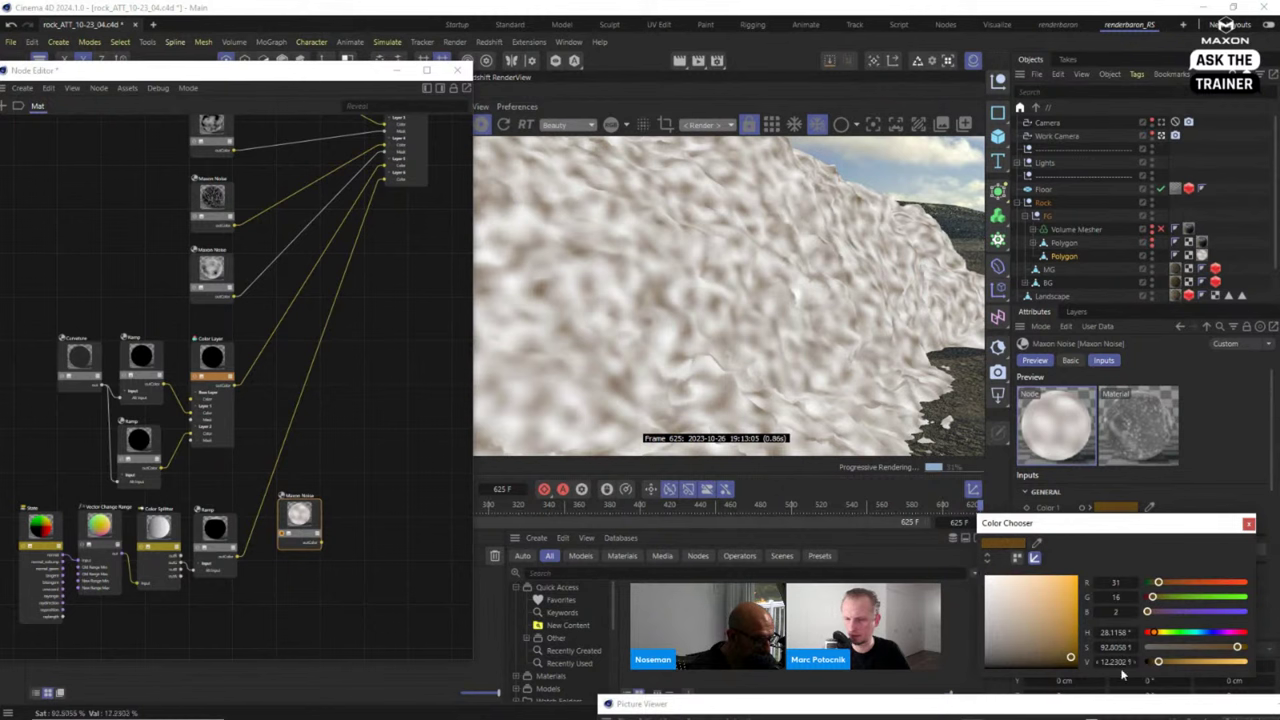
{"action": "left_click_drag", "start_coordinate": [1236, 648], "coordinate": [1151, 663]}
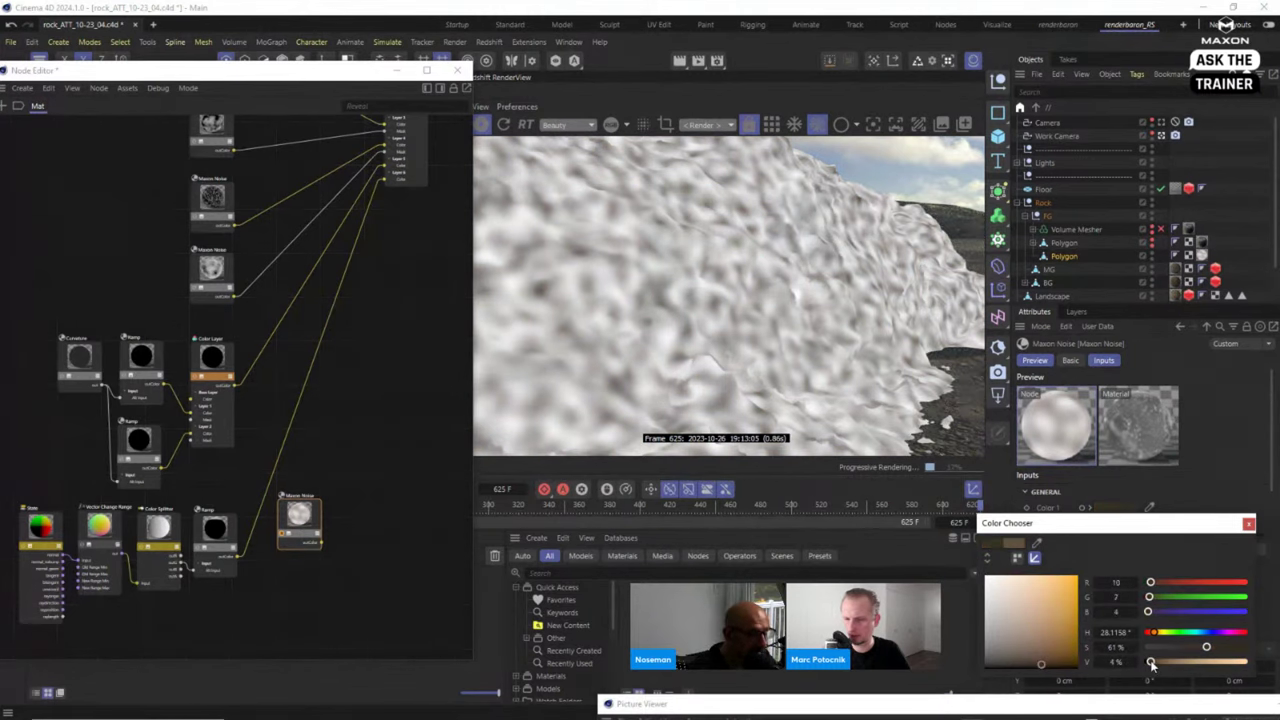
{"action": "left_click", "coordinate": [1248, 523]}
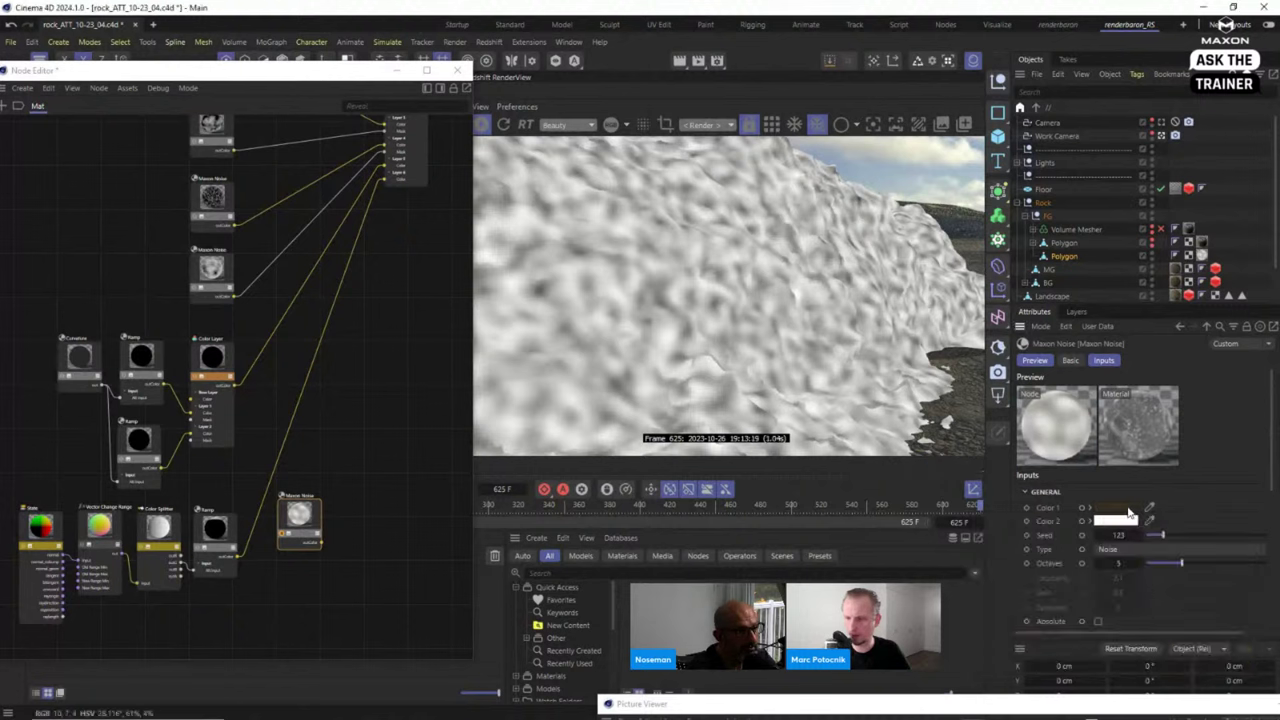
Copy Color 1 of the new noise to Color 2 and lighten it to brown with saturation 46% and value about 17%.
{"action": "right_click", "coordinate": [1130, 510]}
{"action": "left_click", "coordinate": [1155, 540]}
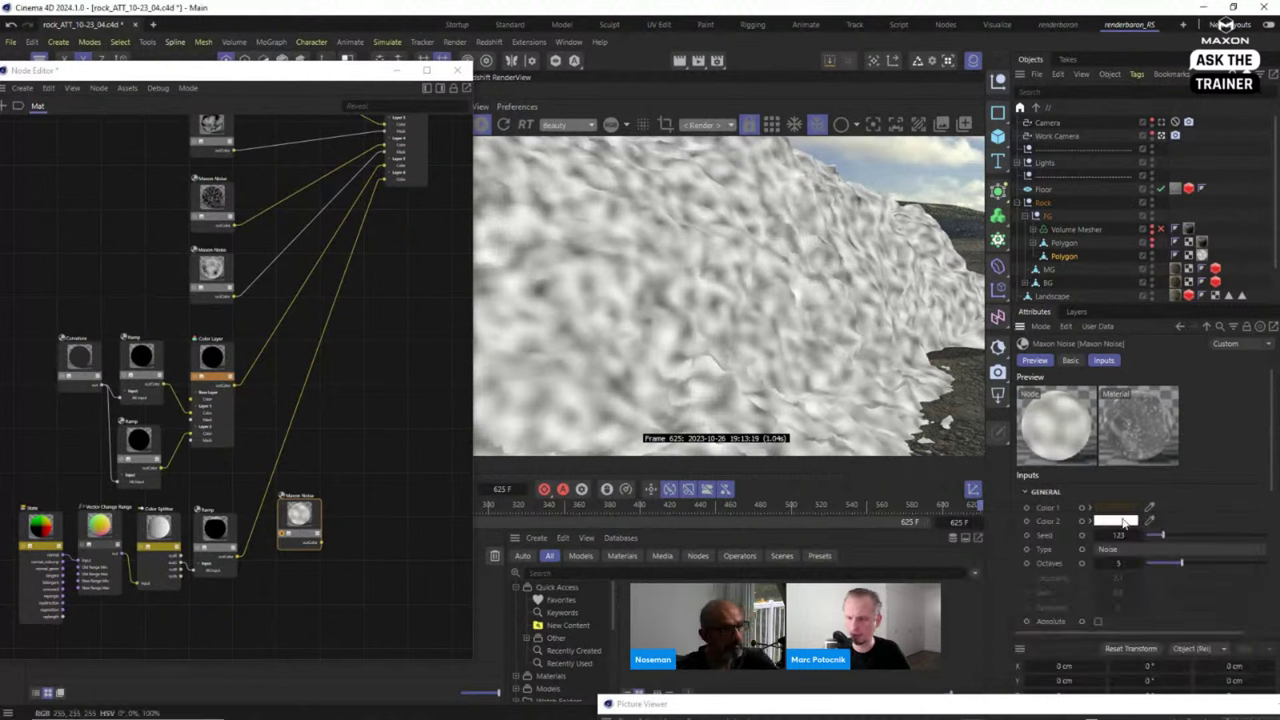
{"action": "right_click", "coordinate": [1126, 523]}
{"action": "left_click", "coordinate": [1163, 567]}
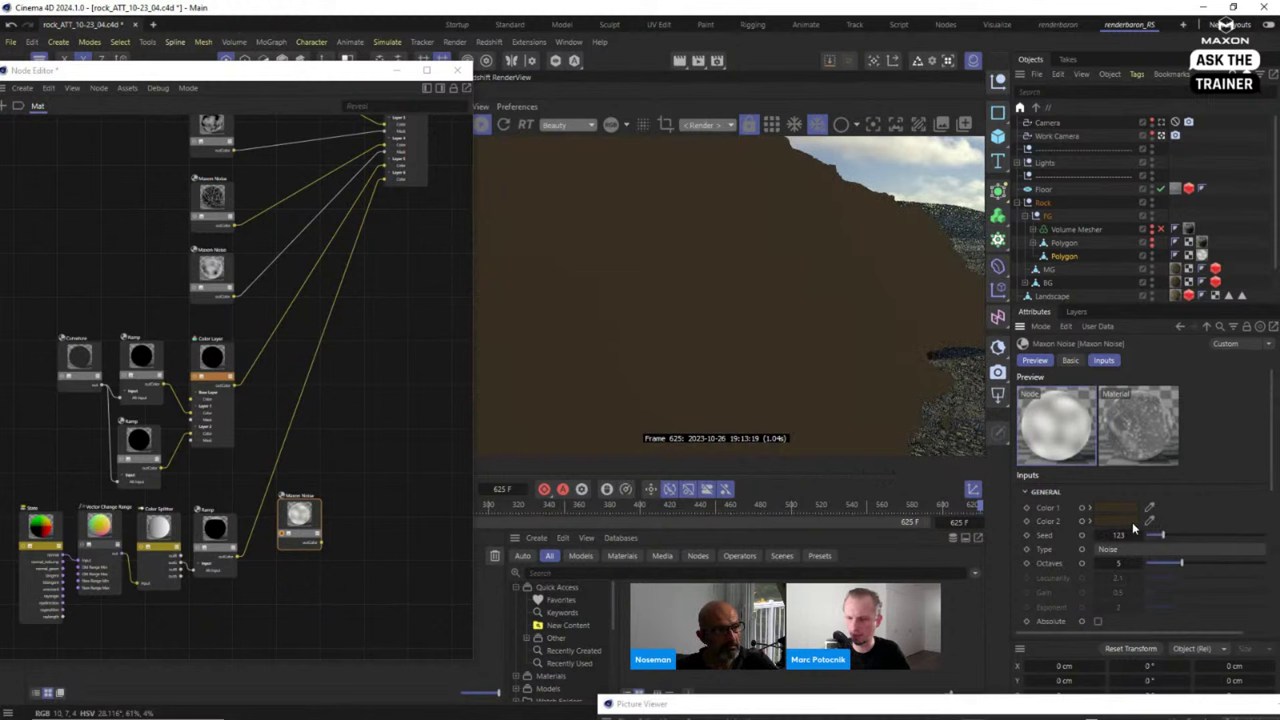
{"action": "left_click", "coordinate": [1132, 522]}
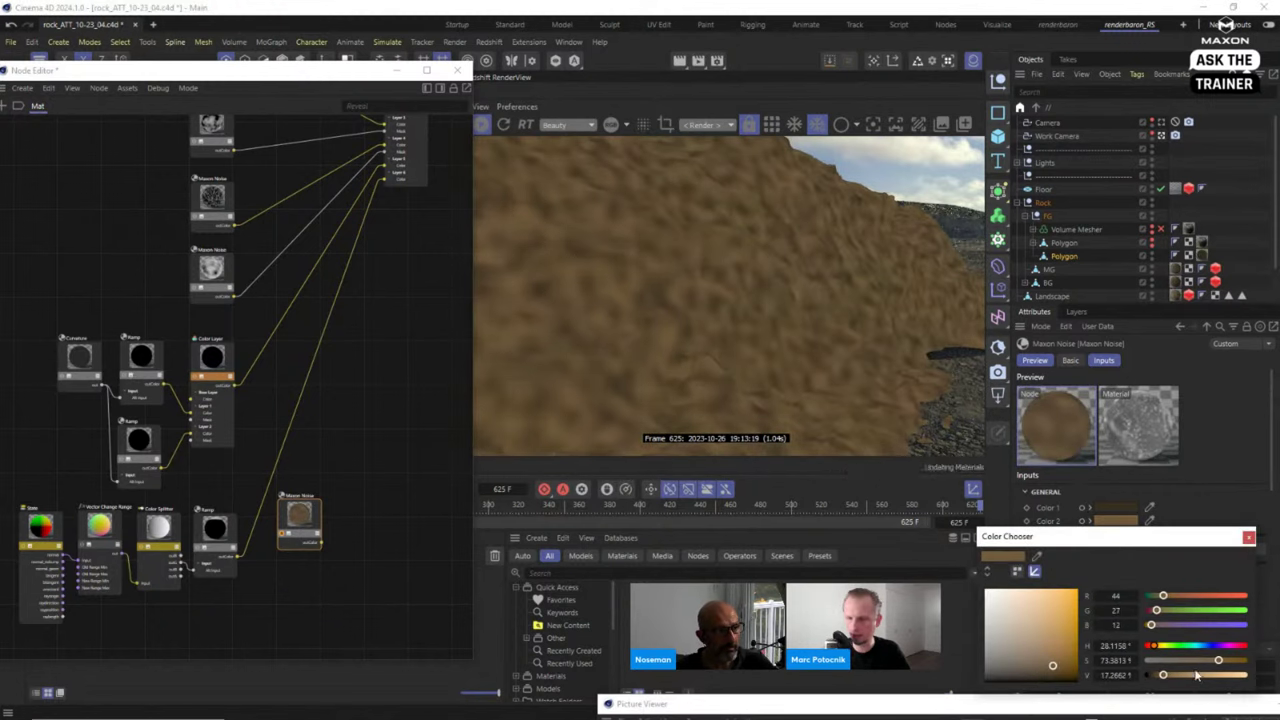
{"action": "left_click_drag", "start_coordinate": [1218, 661], "coordinate": [1192, 662]}
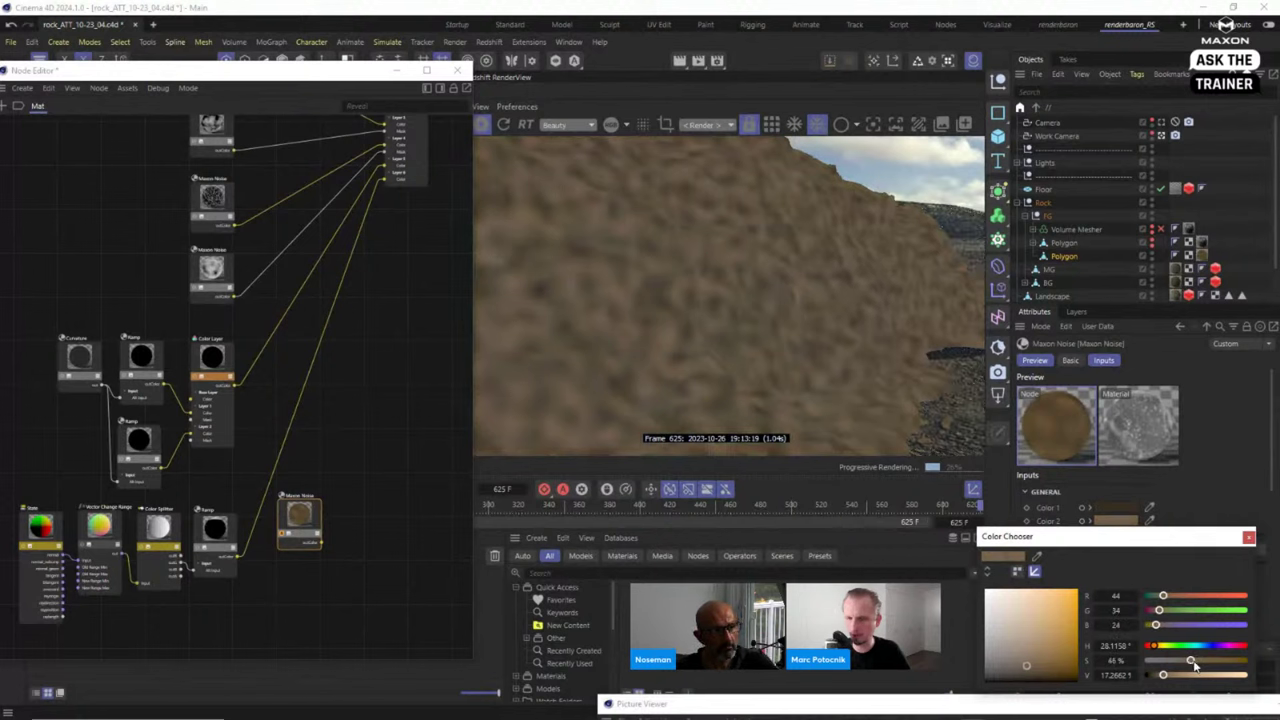
{"action": "left_click", "coordinate": [1248, 537]}
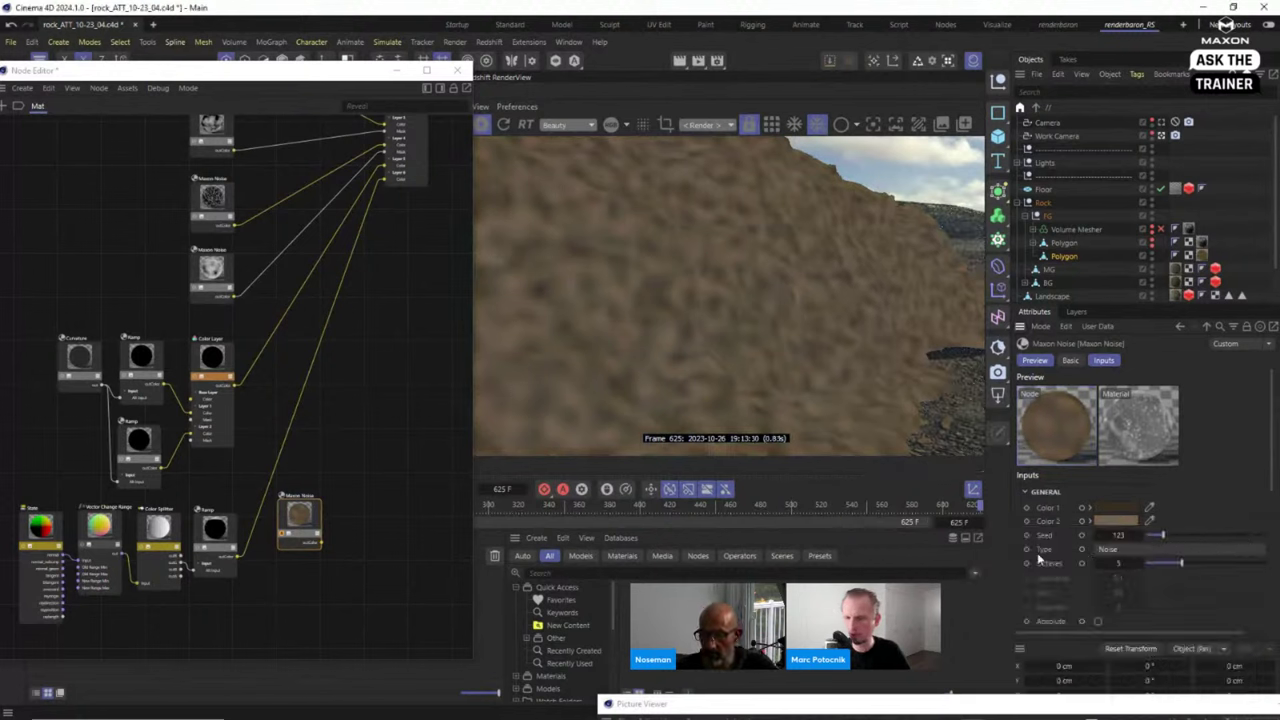
Change the new Maxon Noise's type to FBM.
{"action": "left_click", "coordinate": [1137, 550]}
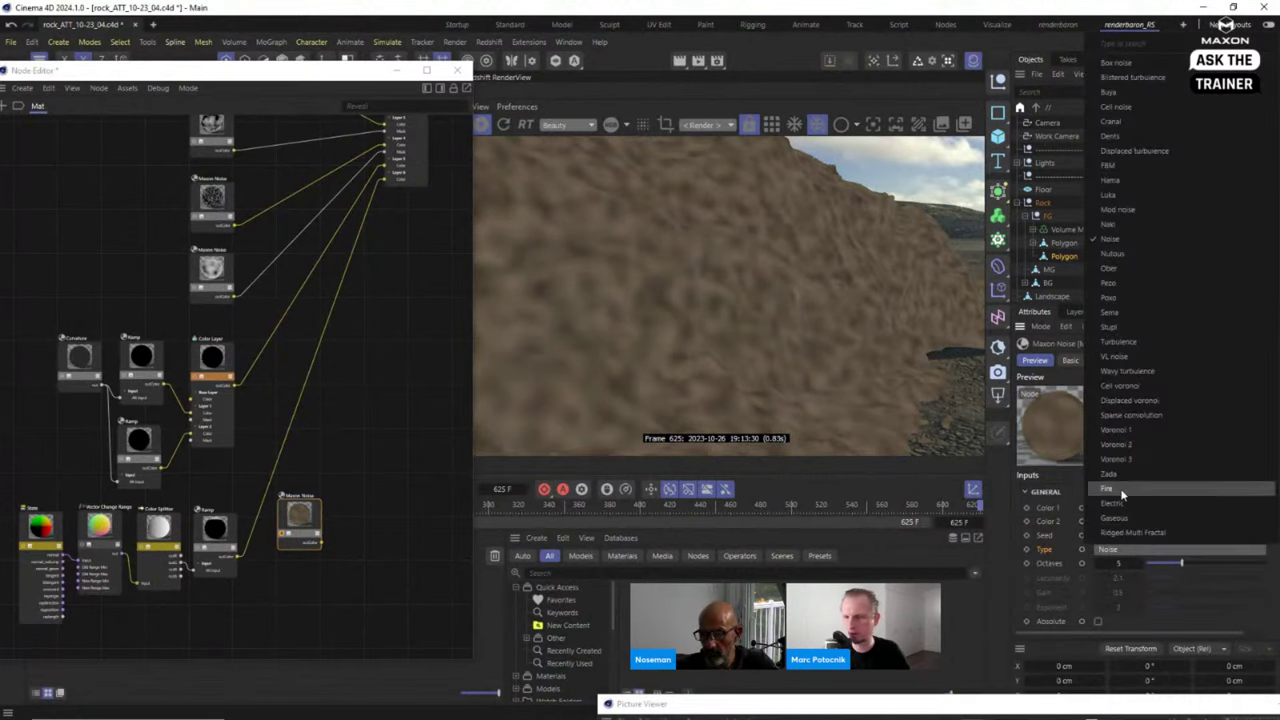
{"action": "left_click", "coordinate": [1135, 165]}
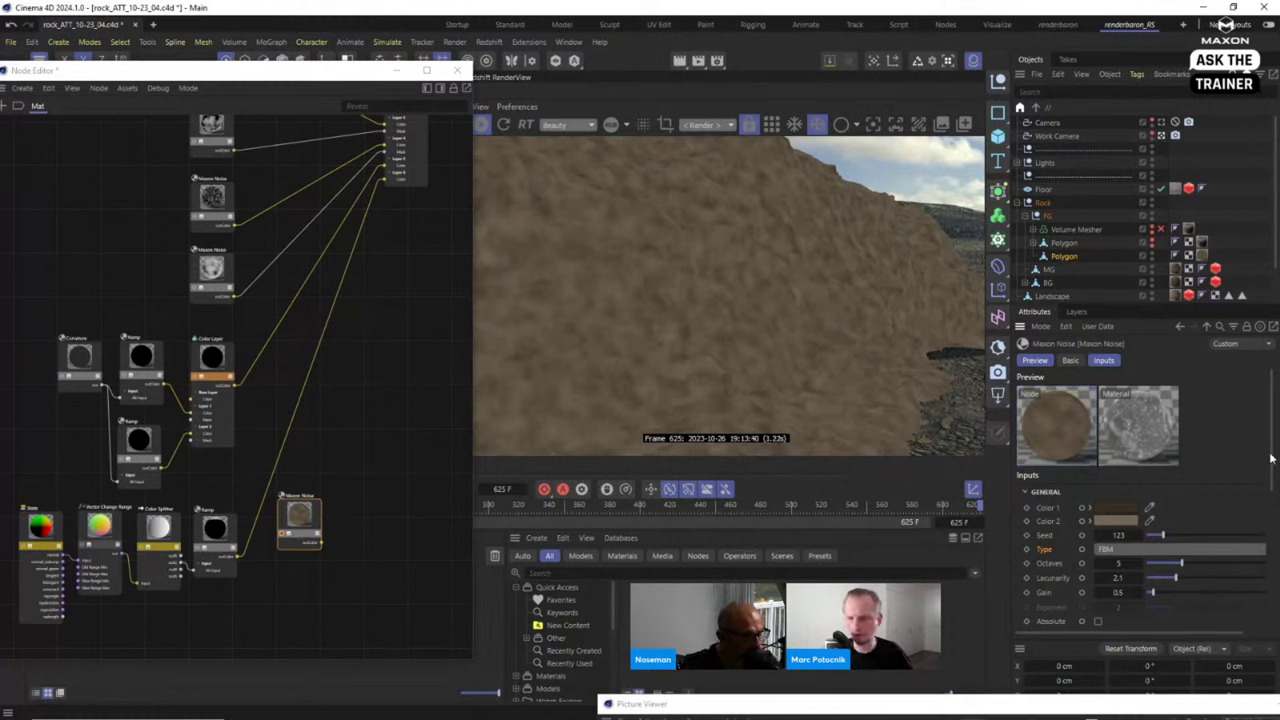
{"action": "scroll", "coordinate": [1271, 458], "scroll_direction": "down", "scroll_amount": 3}
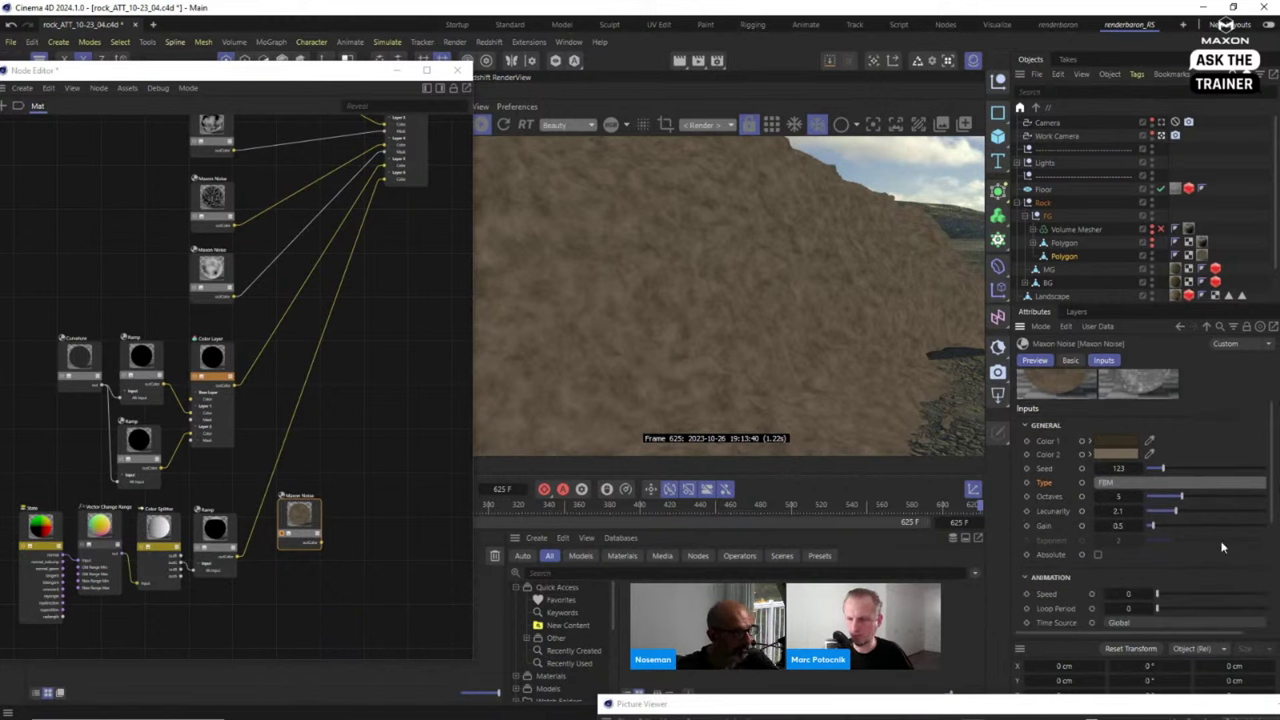
Set the new brown Maxon Noise's Overall Scale to 0.1.
{"action": "scroll", "coordinate": [1271, 482], "scroll_direction": "down", "scroll_amount": 7}
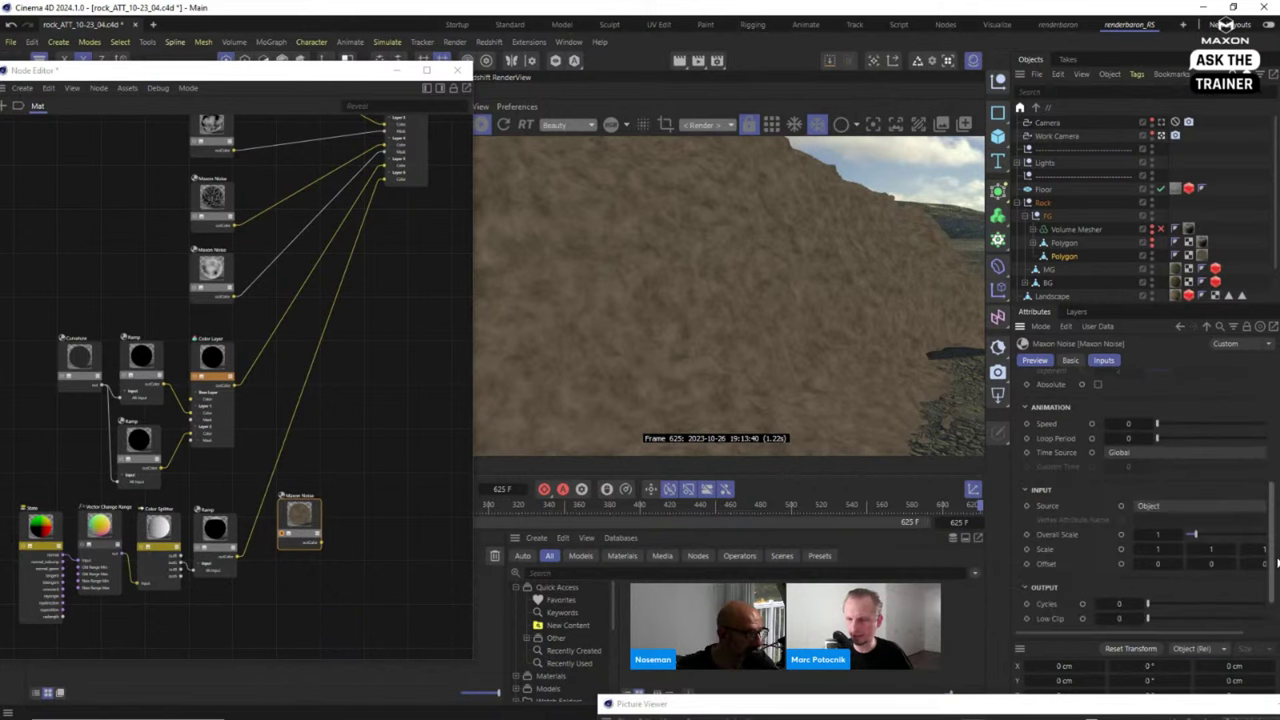
{"action": "left_click", "coordinate": [1160, 535]}
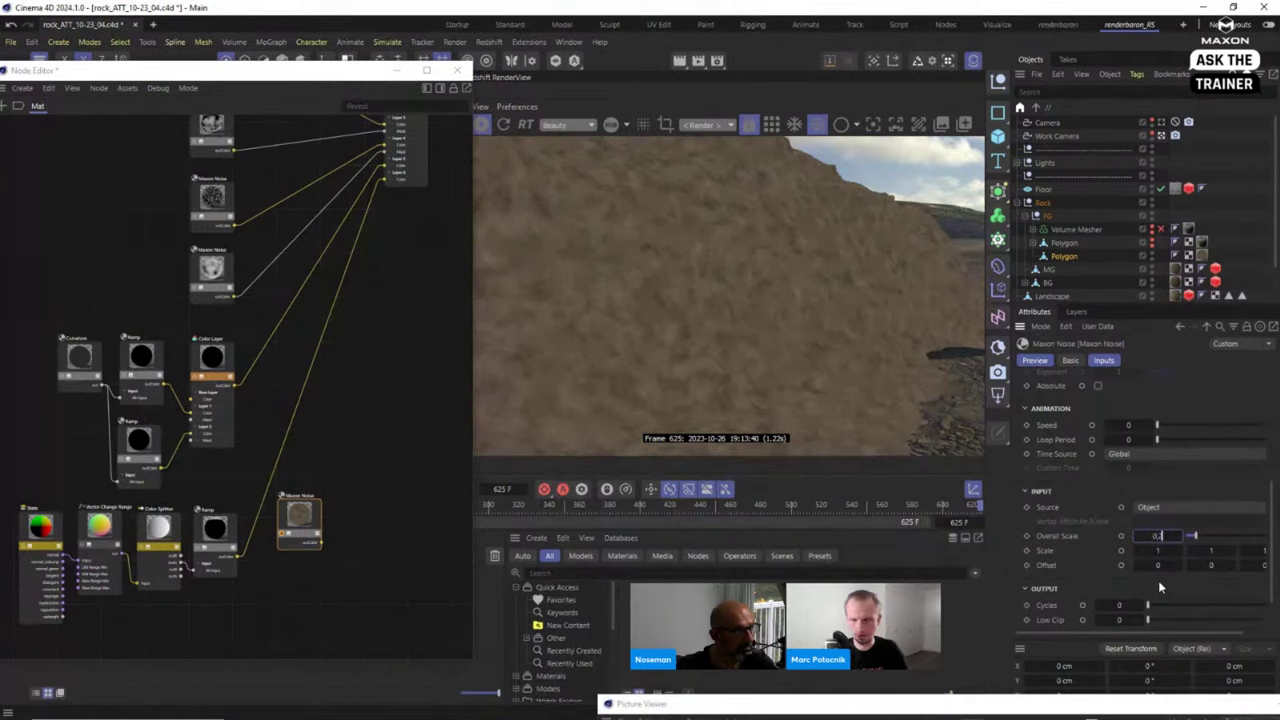
{"action": "key", "text": "Return"}
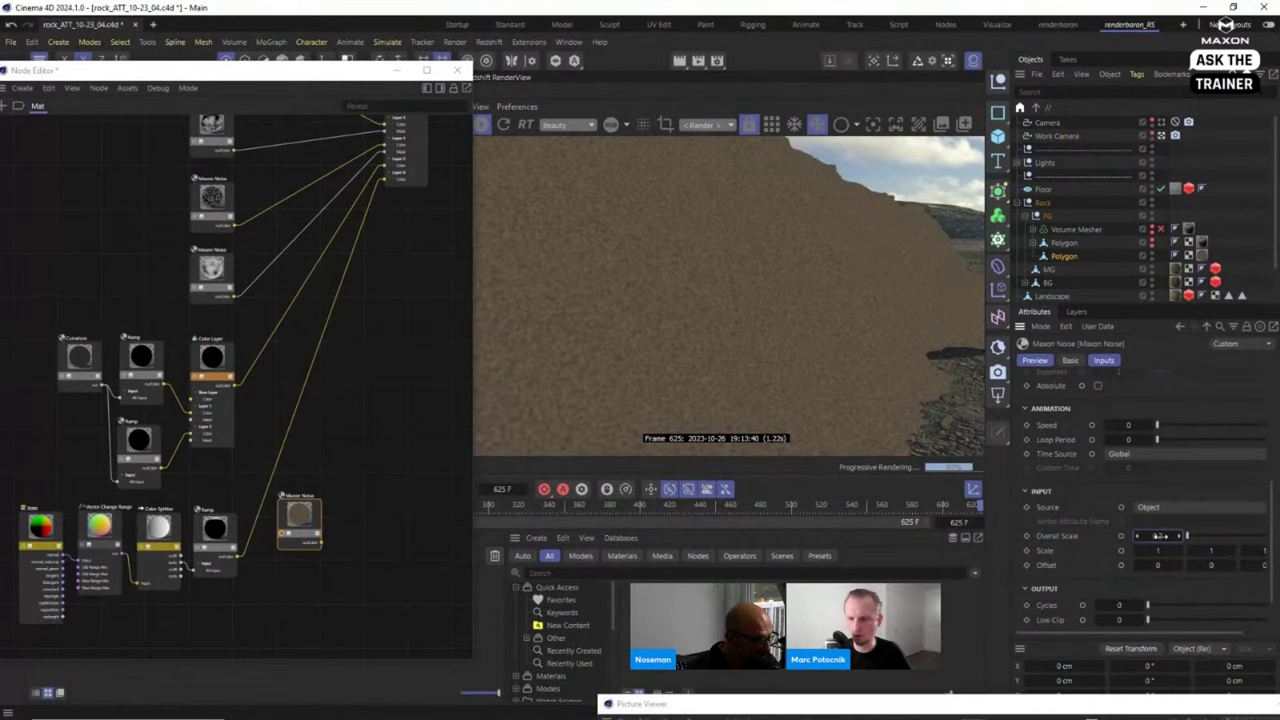
{"action": "key", "text": "Return"}
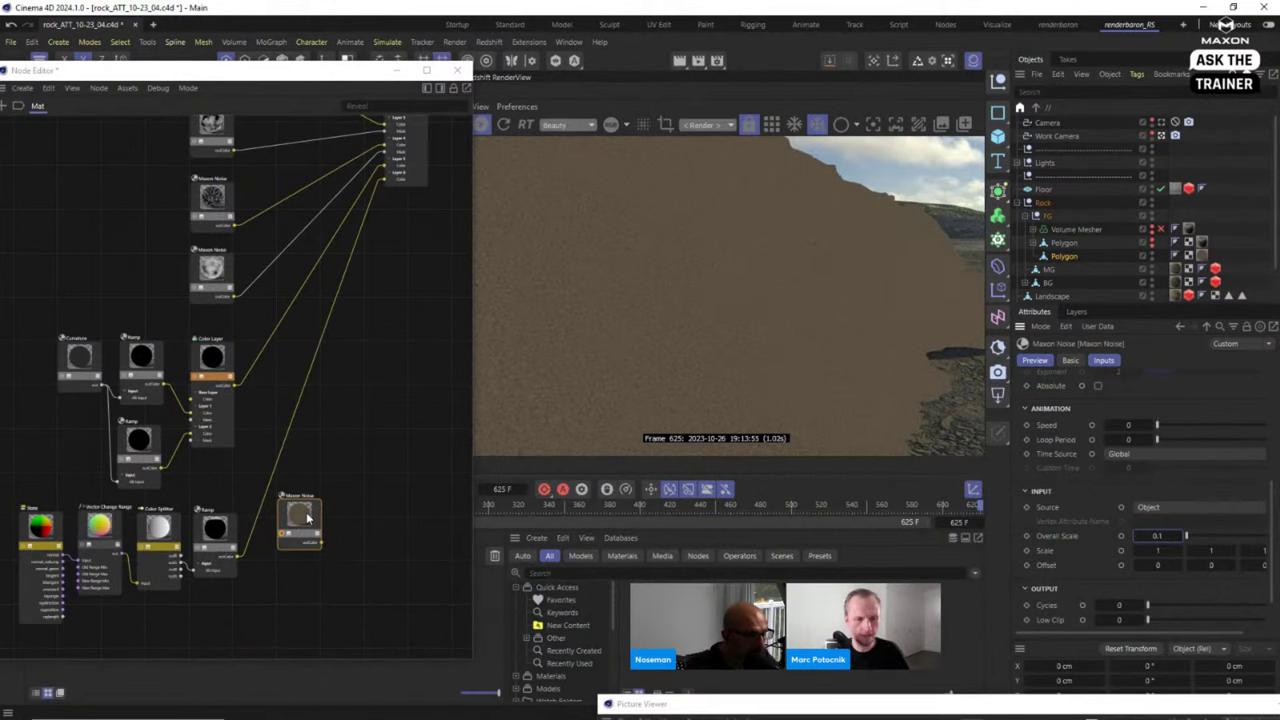
Move the State node chain down and place the brown Maxon Noise directly above its Ramp.
{"action": "left_click", "coordinate": [374, 490]}
{"action": "scroll", "coordinate": [365, 495], "scroll_direction": "down", "scroll_amount": 3}
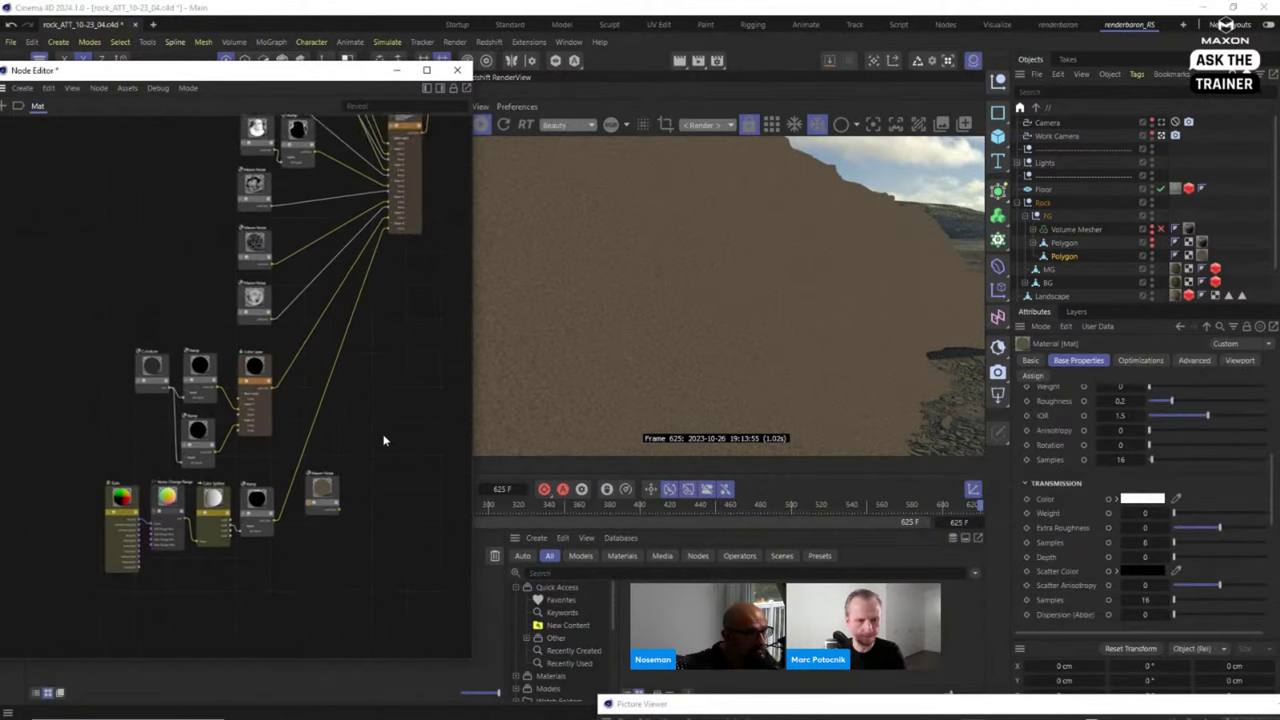
{"action": "left_click_drag", "start_coordinate": [73, 465], "coordinate": [261, 533]}
{"action": "left_click_drag", "start_coordinate": [220, 472], "coordinate": [220, 537]}
{"action": "left_click_drag", "start_coordinate": [333, 457], "coordinate": [262, 461]}
{"action": "scroll", "coordinate": [262, 461], "scroll_direction": "up", "scroll_amount": 2}
{"action": "scroll", "coordinate": [306, 422], "scroll_direction": "down", "scroll_amount": 1}
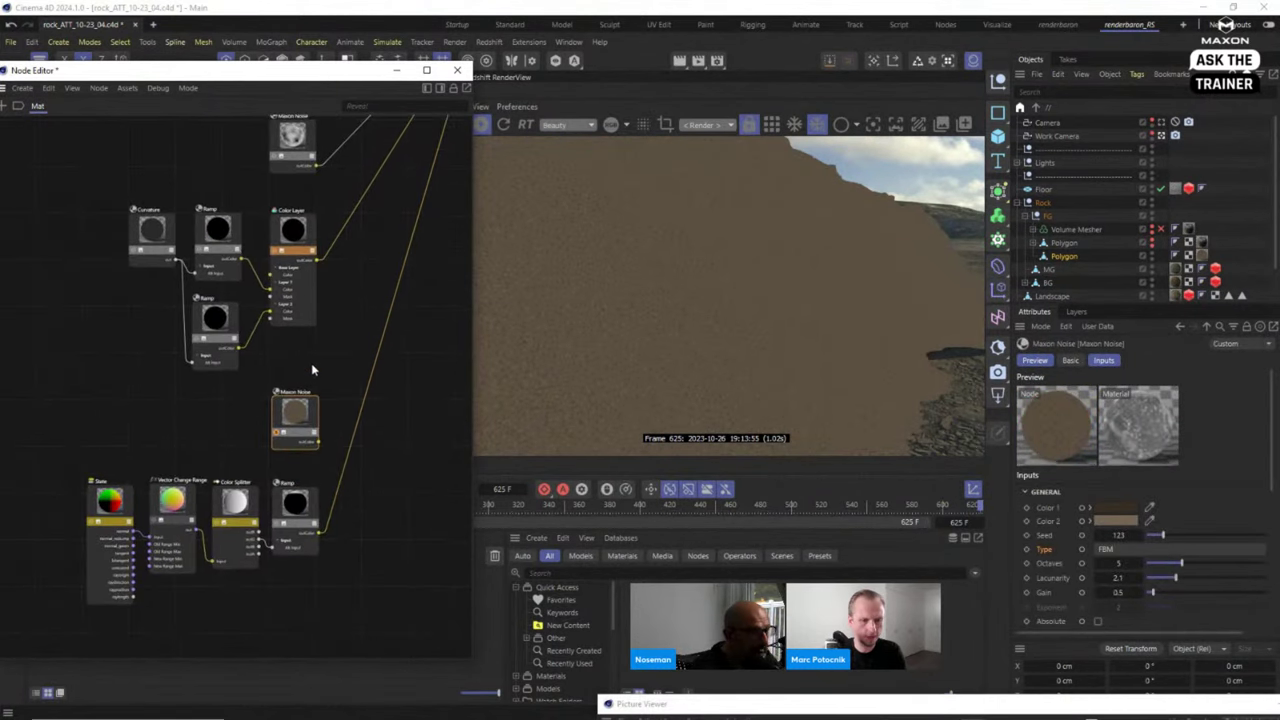
Connect the brown Maxon Noise's output to the Layer 7 Color input of the main Color Layer node.
{"action": "scroll", "coordinate": [280, 400], "scroll_direction": "down", "scroll_amount": 2}
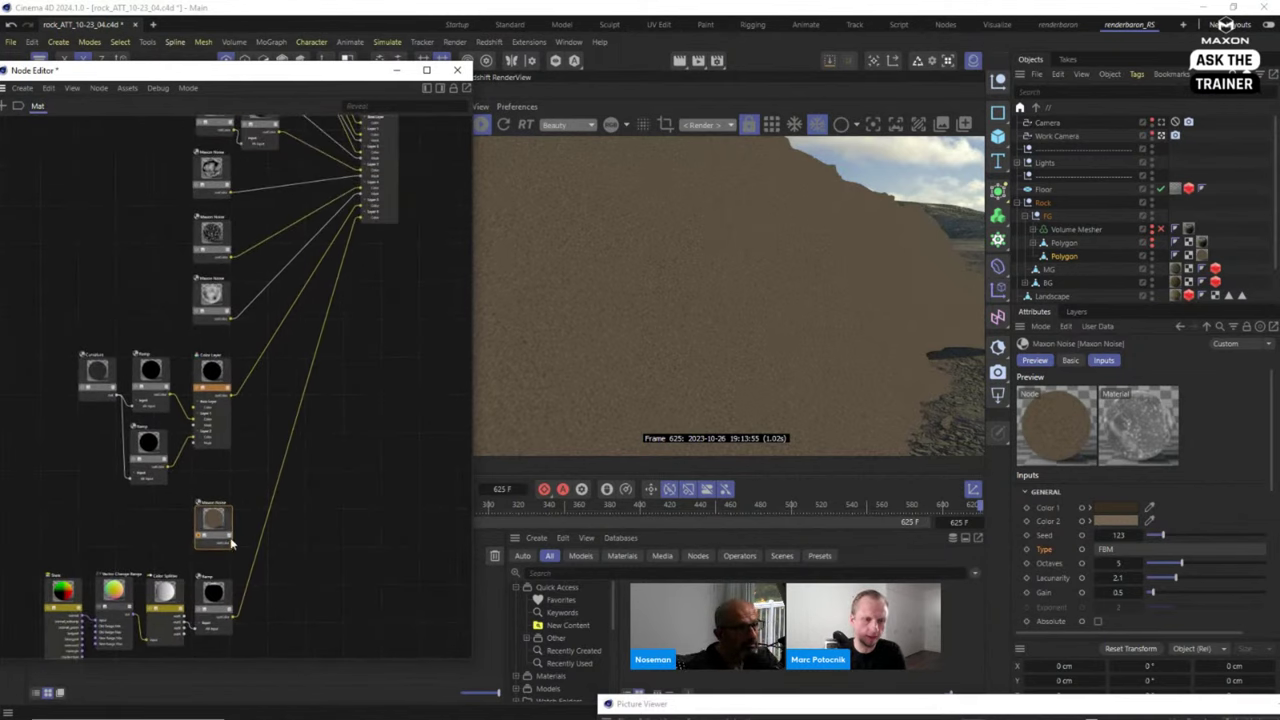
{"action": "left_click_drag", "start_coordinate": [235, 540], "coordinate": [401, 215]}
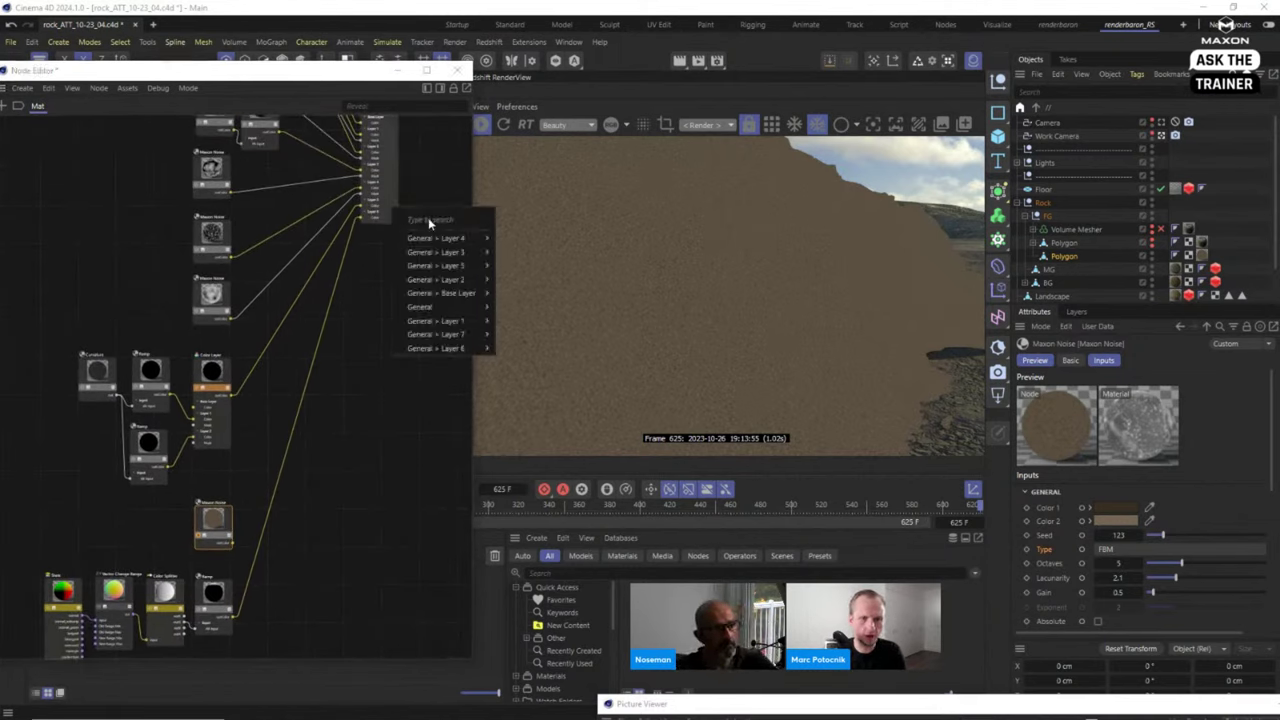
{"action": "mouse_move", "coordinate": [440, 320]}
{"action": "left_click", "coordinate": [515, 335]}
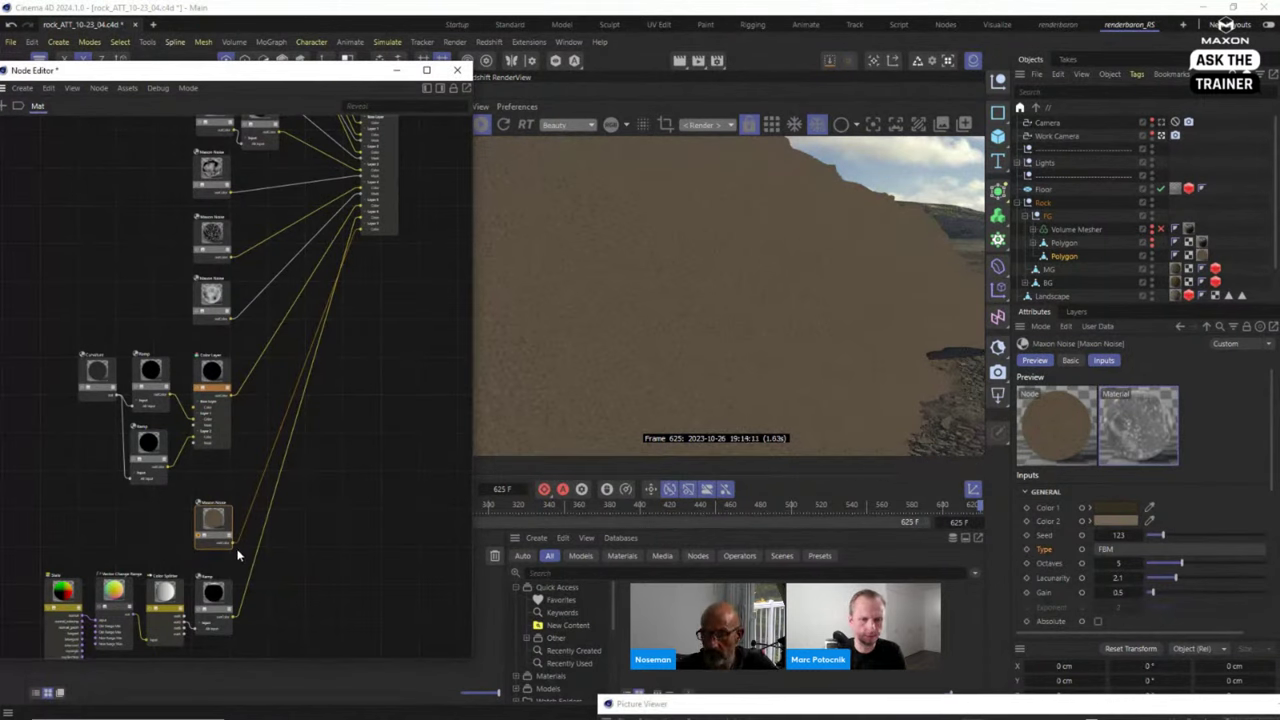
Stop previewing the brown noise on its own and enable Layer 7 in the main Color Layer.
{"action": "middle_click_drag", "start_coordinate": [383, 177], "coordinate": [378, 197]}
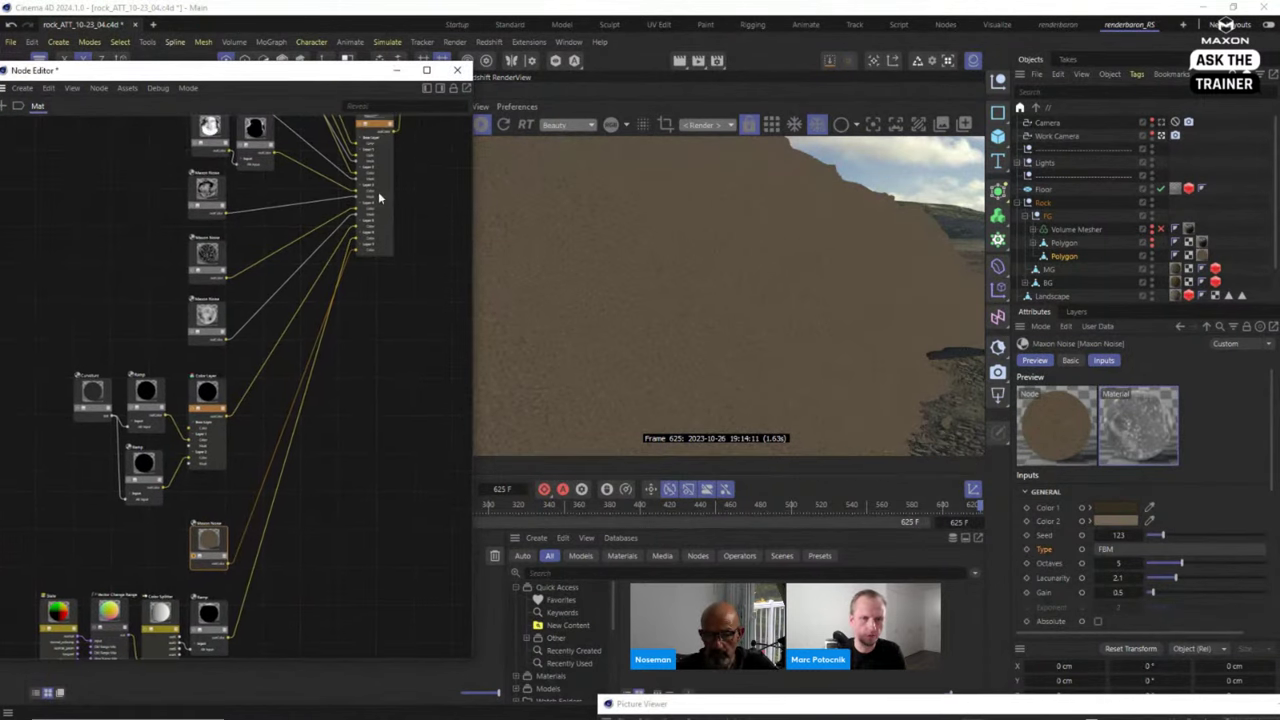
{"action": "left_click", "coordinate": [368, 366]}
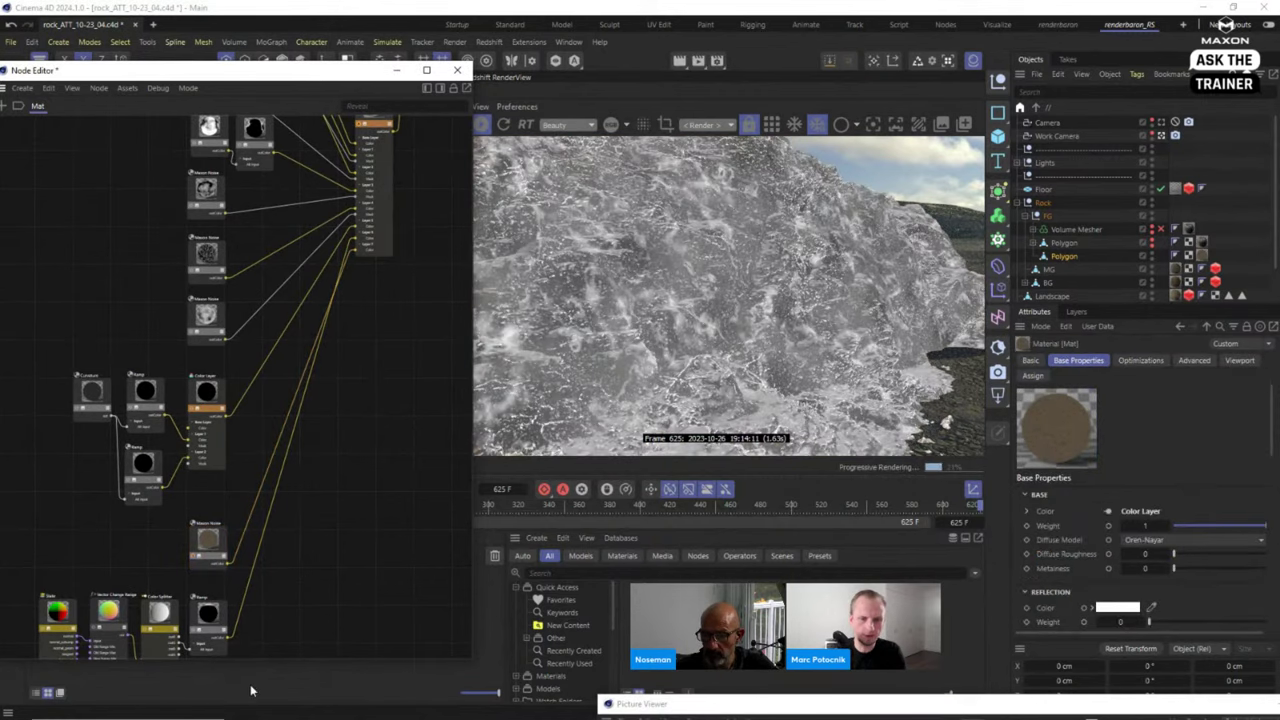
{"action": "left_click", "coordinate": [376, 203]}
{"action": "left_click_drag", "start_coordinate": [1273, 459], "coordinate": [1275, 537]}
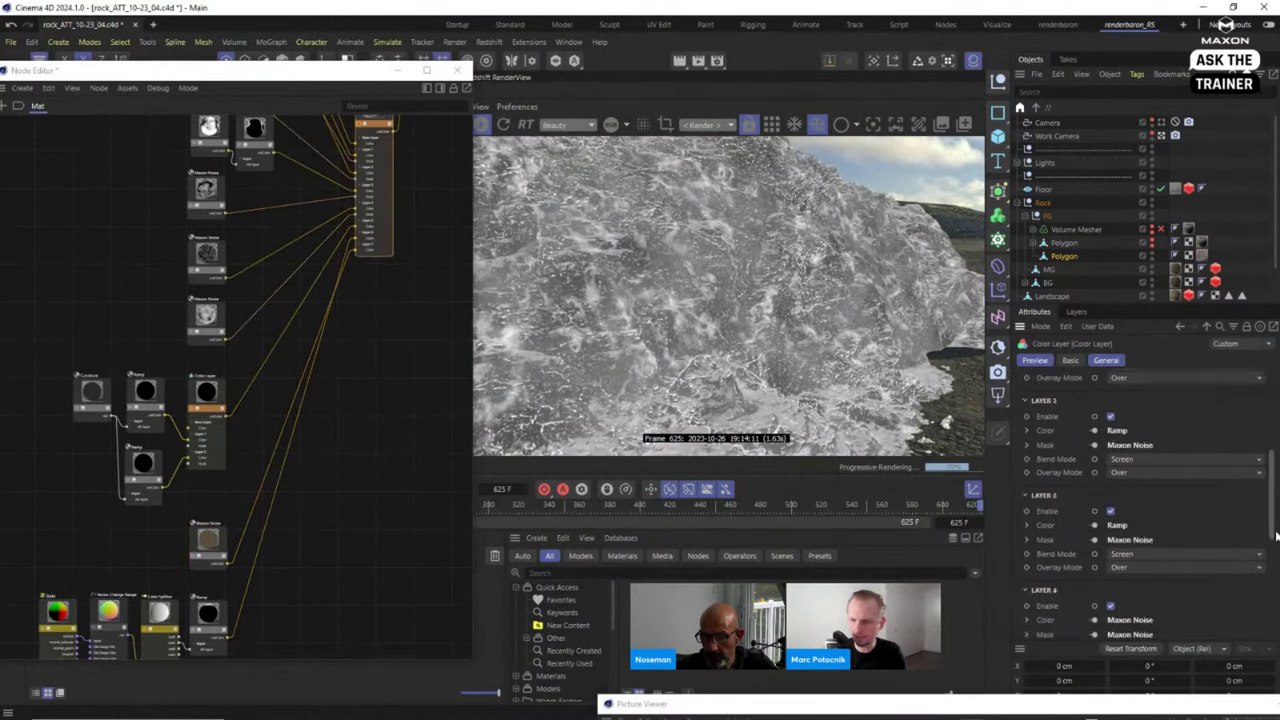
{"action": "scroll", "coordinate": [1196, 627], "scroll_direction": "down", "scroll_amount": 6}
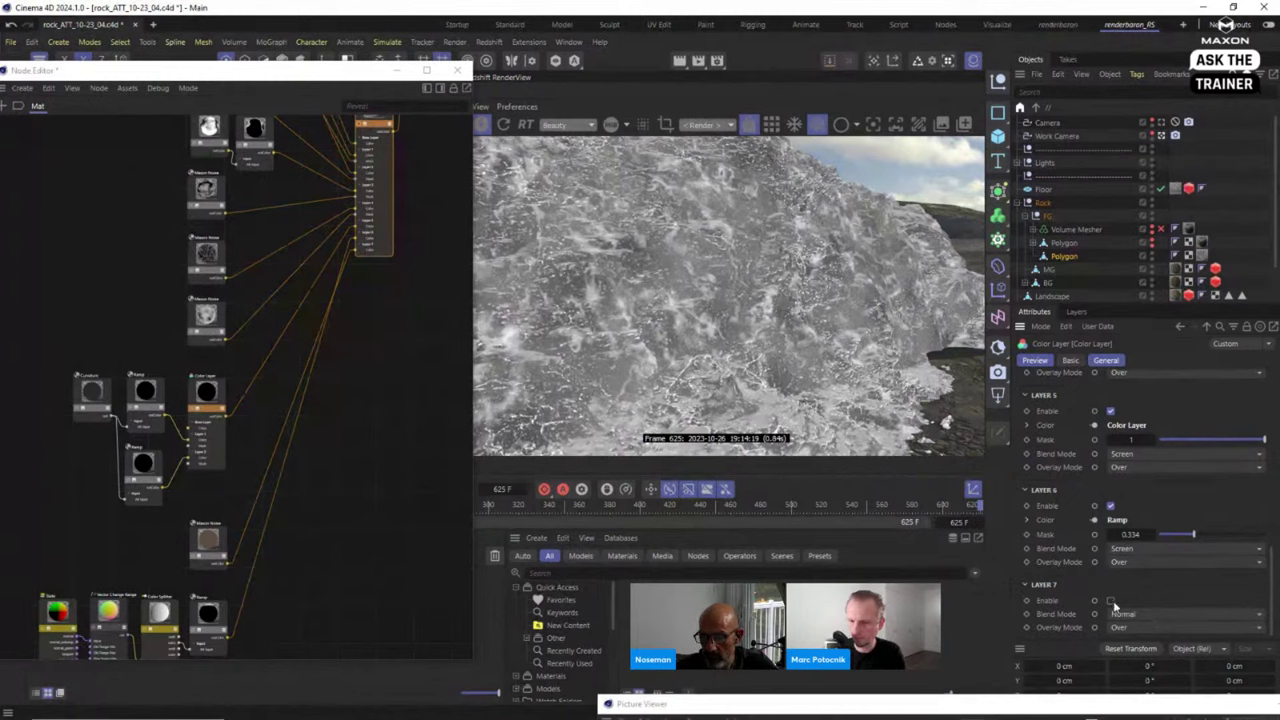
{"action": "left_click", "coordinate": [1110, 601]}
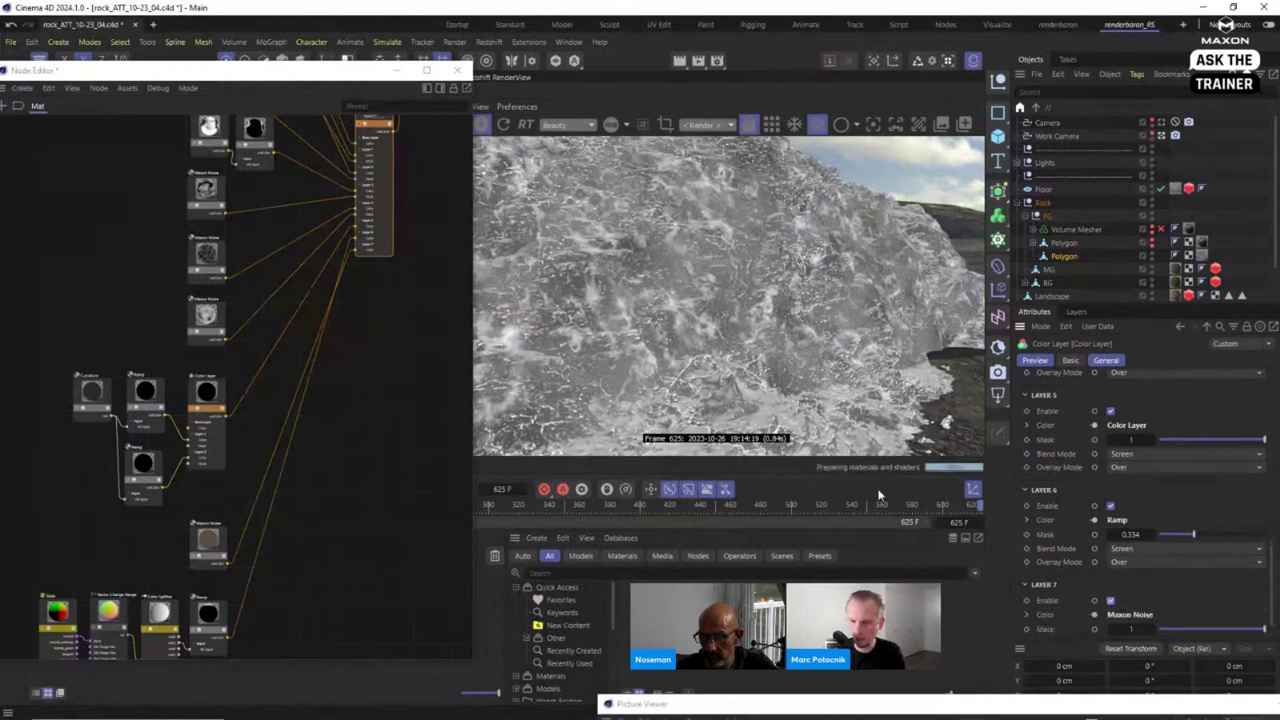
Connect the State chain's Ramp output to the Layer 7 Mask input of the main Color Layer.
{"action": "left_click", "coordinate": [230, 644]}
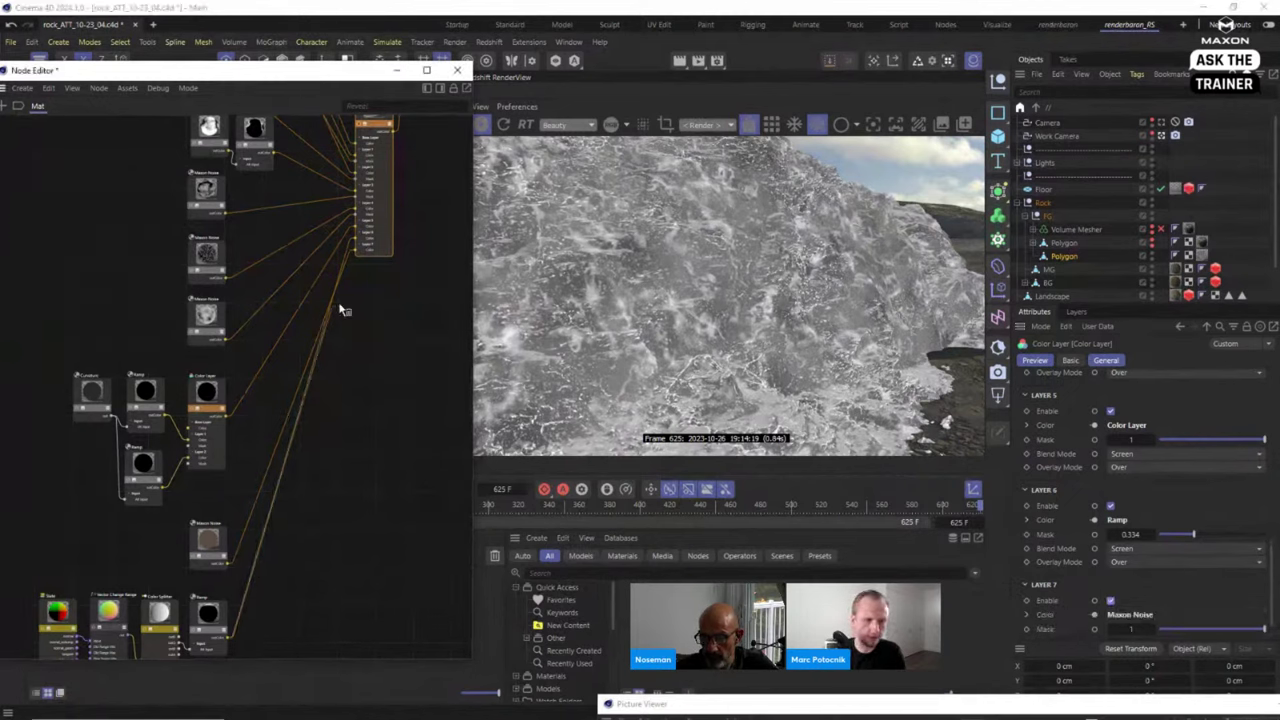
{"action": "left_click_drag", "start_coordinate": [340, 310], "coordinate": [392, 245]}
{"action": "mouse_move", "coordinate": [458, 374]}
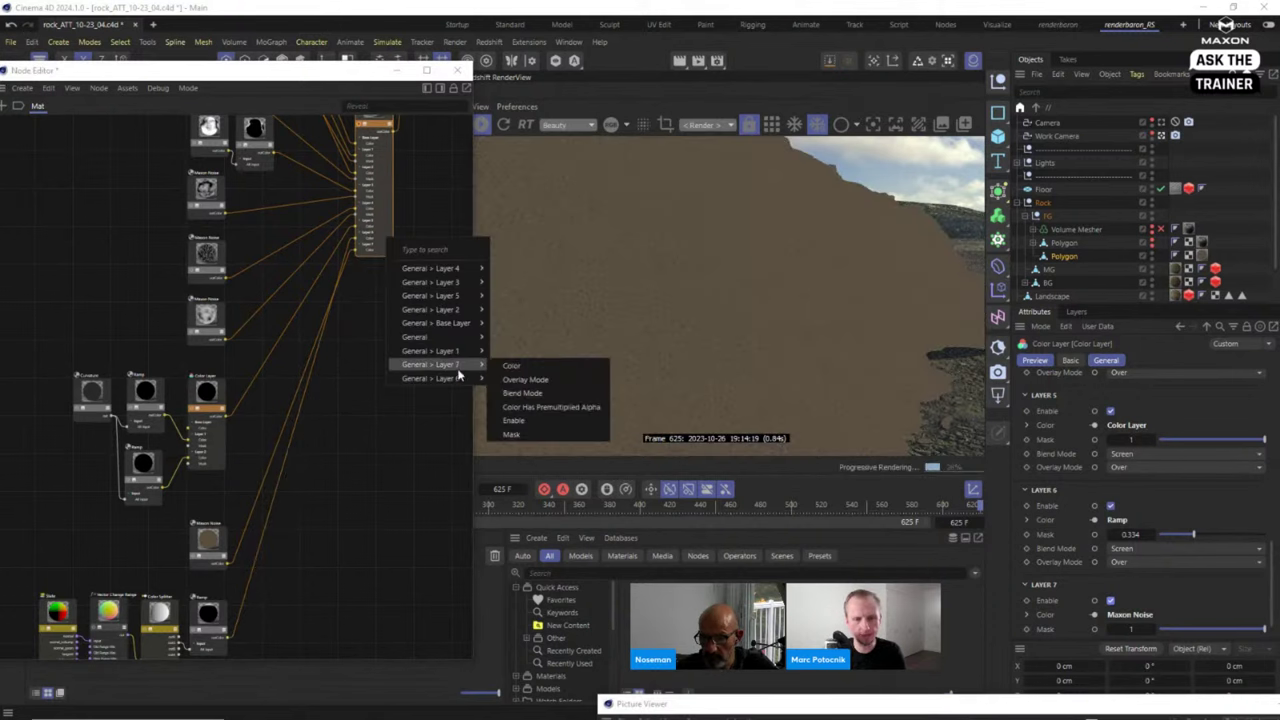
{"action": "left_click", "coordinate": [520, 433]}
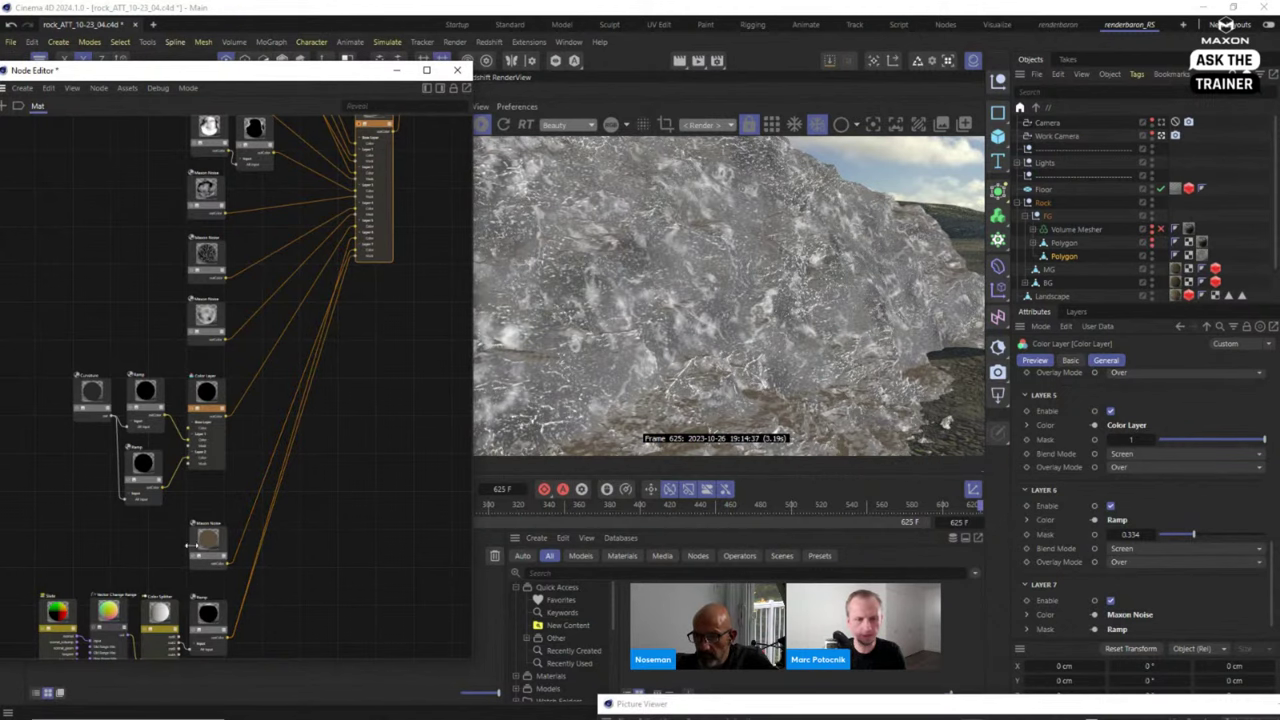
Switch the scene view from the Work Camera to Camera and move the Node Editor clear of the render.
{"action": "left_click", "coordinate": [212, 548]}
{"action": "middle_click_drag", "start_coordinate": [145, 600], "coordinate": [157, 548]}
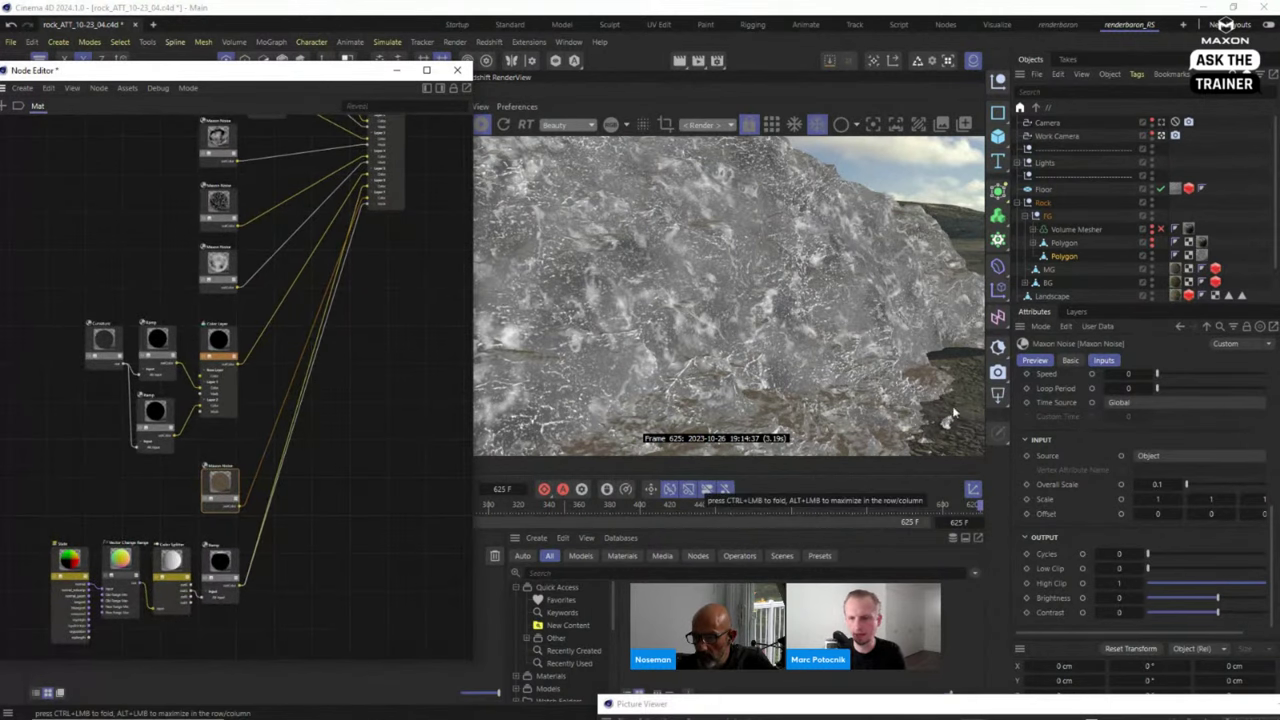
{"action": "left_click_drag", "start_coordinate": [423, 68], "coordinate": [438, 165]}
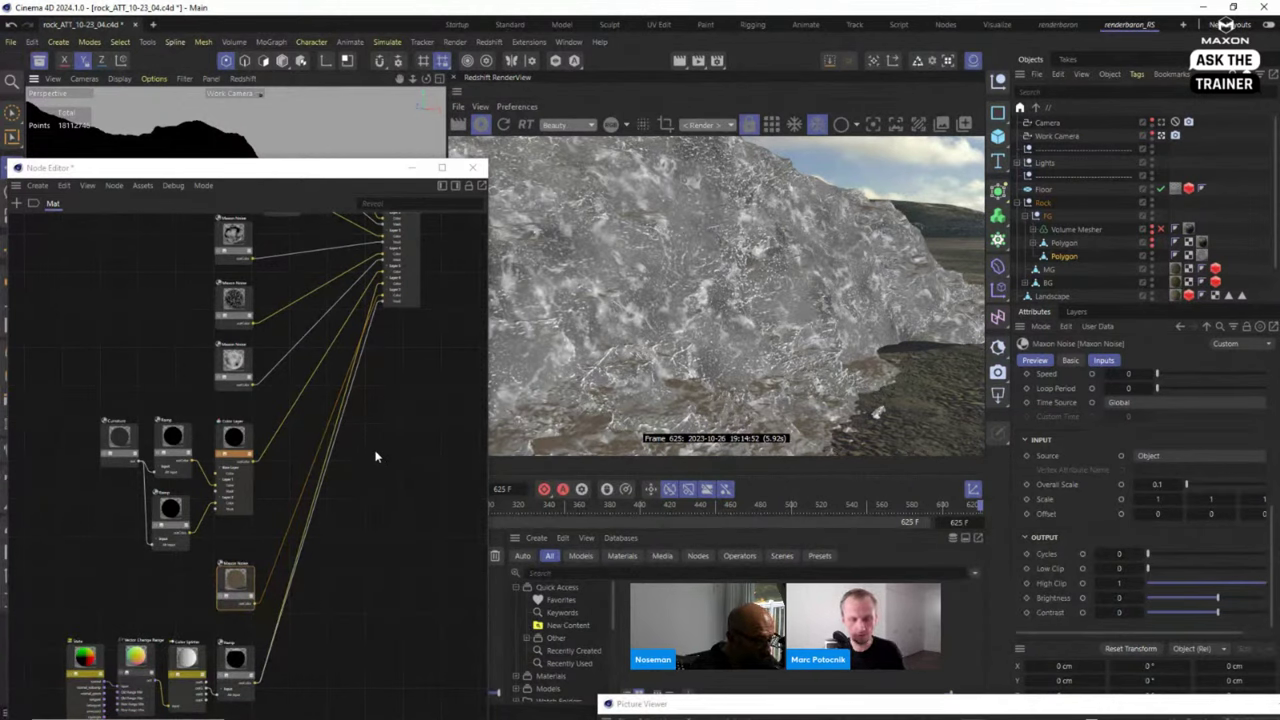
{"action": "scroll", "coordinate": [373, 444], "scroll_direction": "down", "scroll_amount": 3}
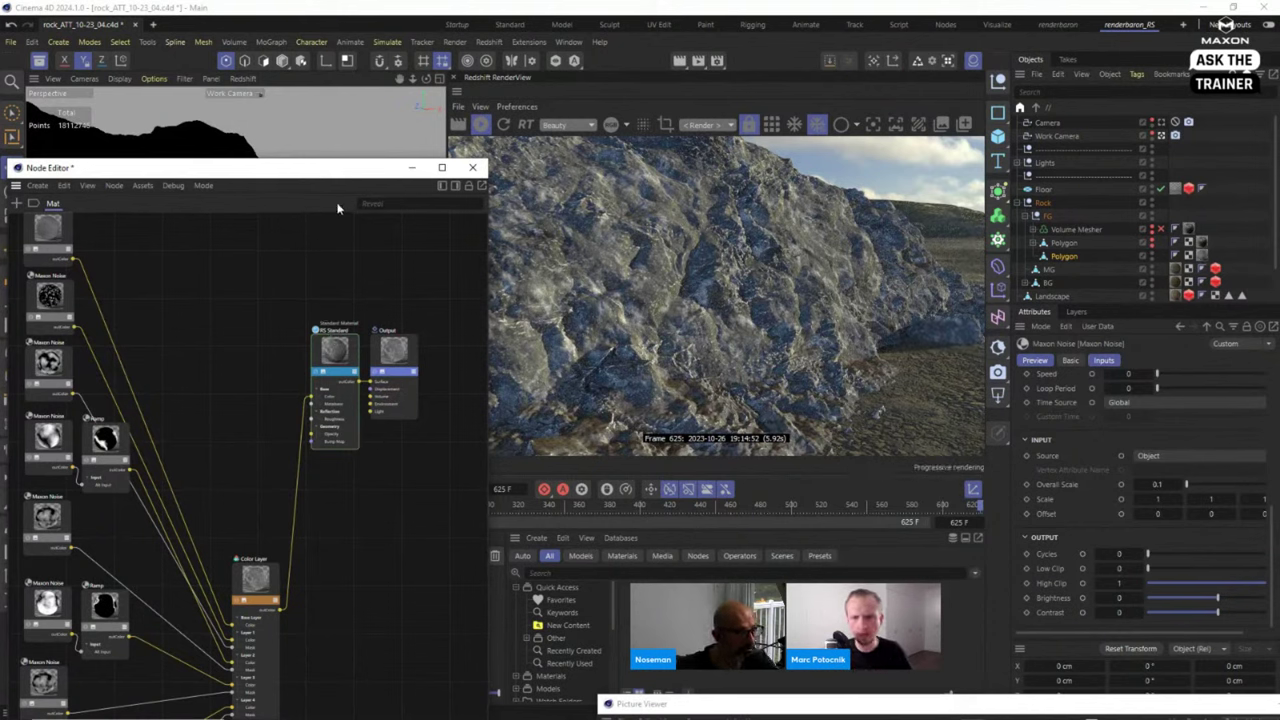
{"action": "left_click_drag", "start_coordinate": [327, 186], "coordinate": [334, 408]}
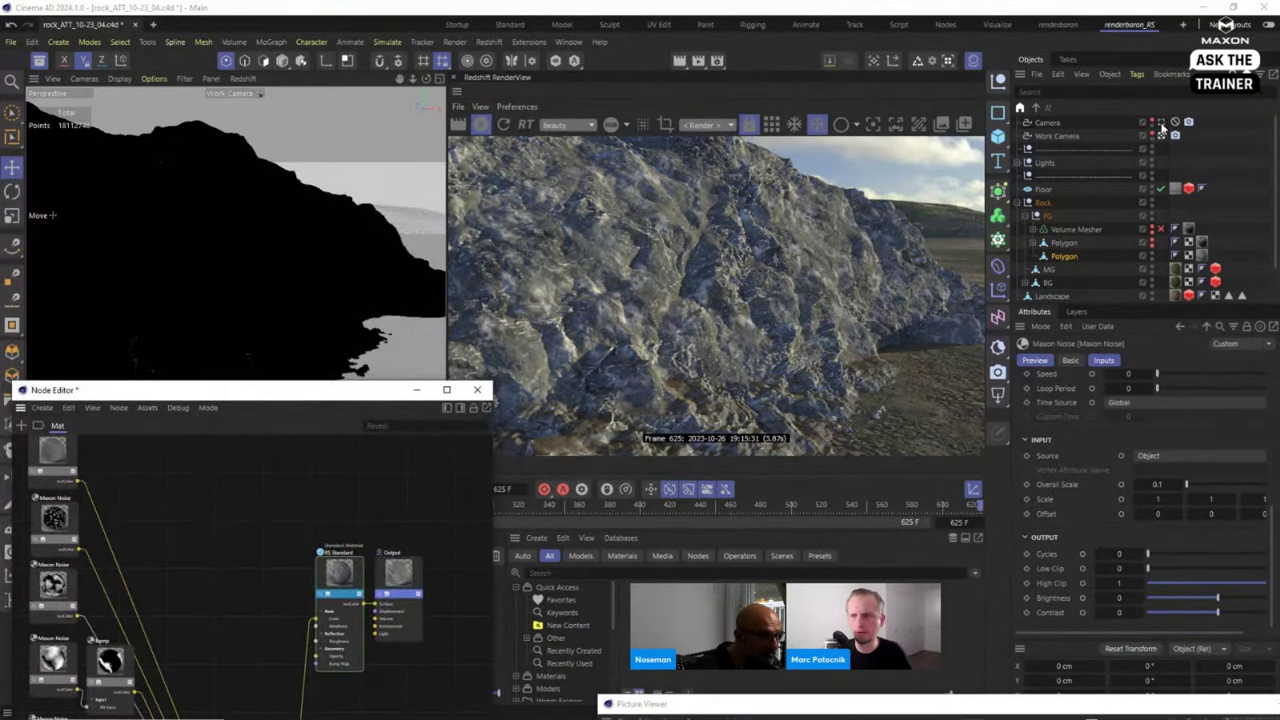
{"action": "left_click", "coordinate": [1160, 123]}
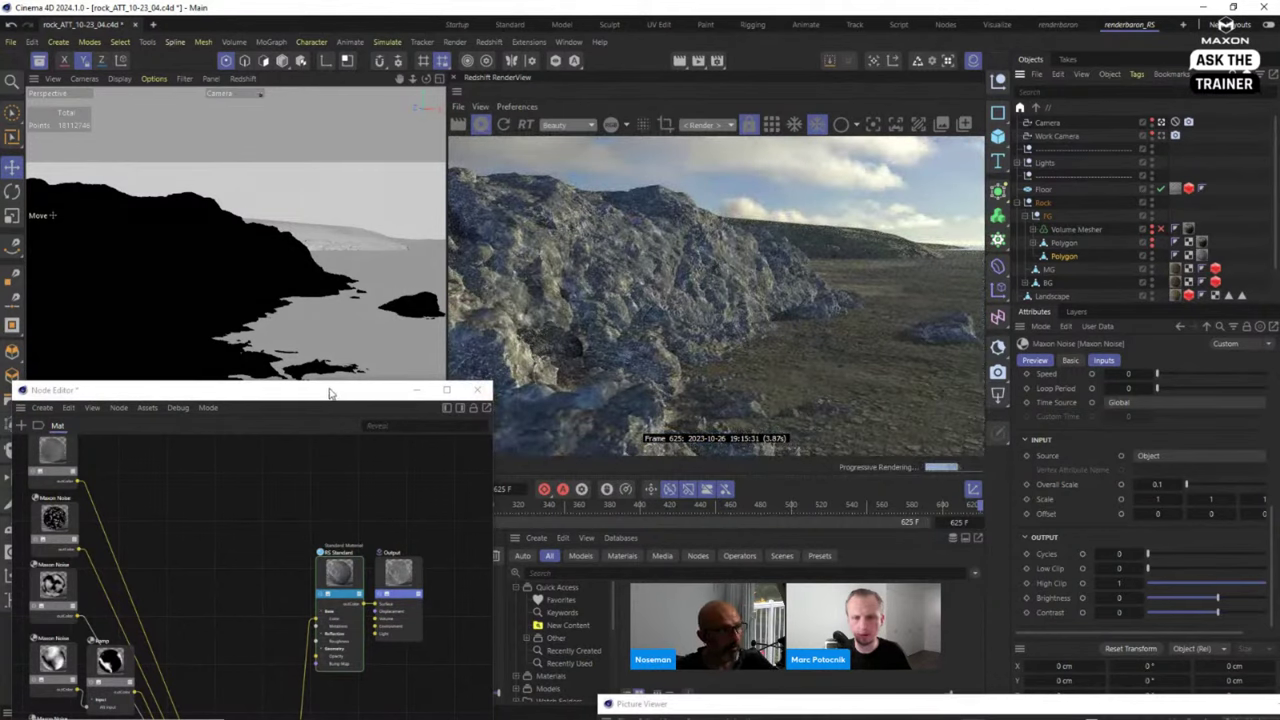
{"action": "left_click_drag", "start_coordinate": [330, 393], "coordinate": [533, 161]}
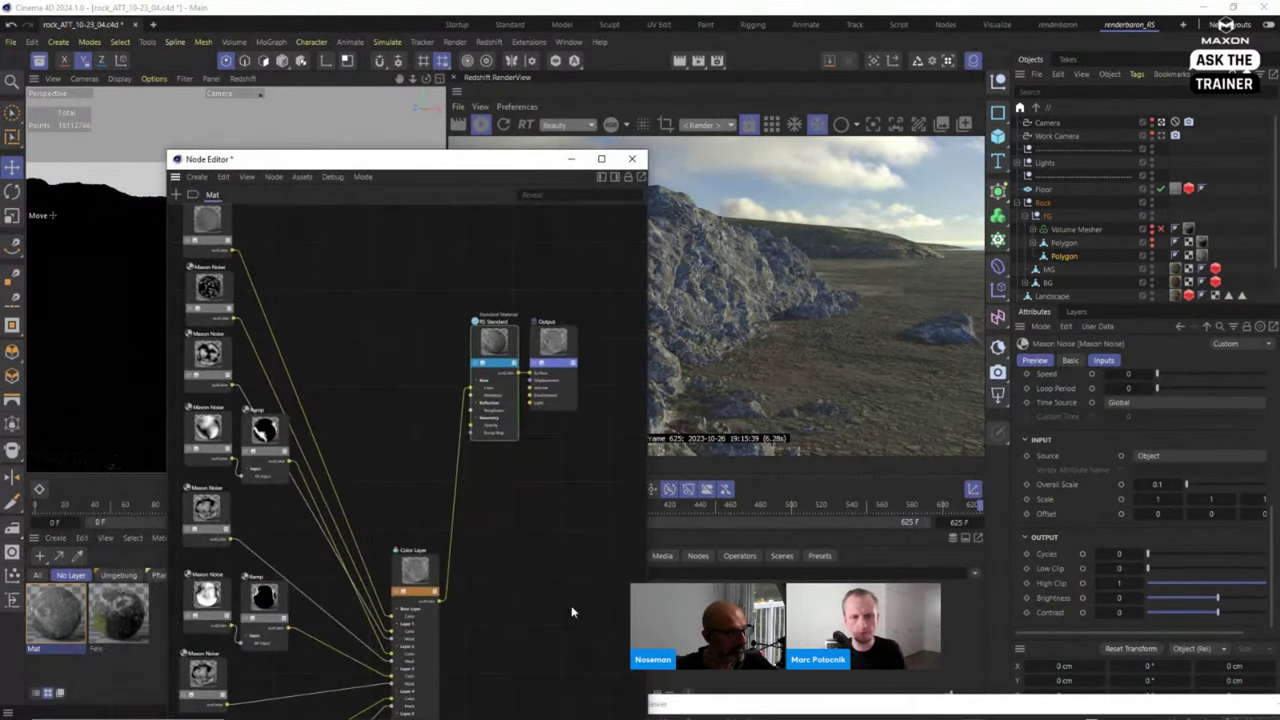
{"action": "left_click_drag", "start_coordinate": [431, 168], "coordinate": [251, 93]}
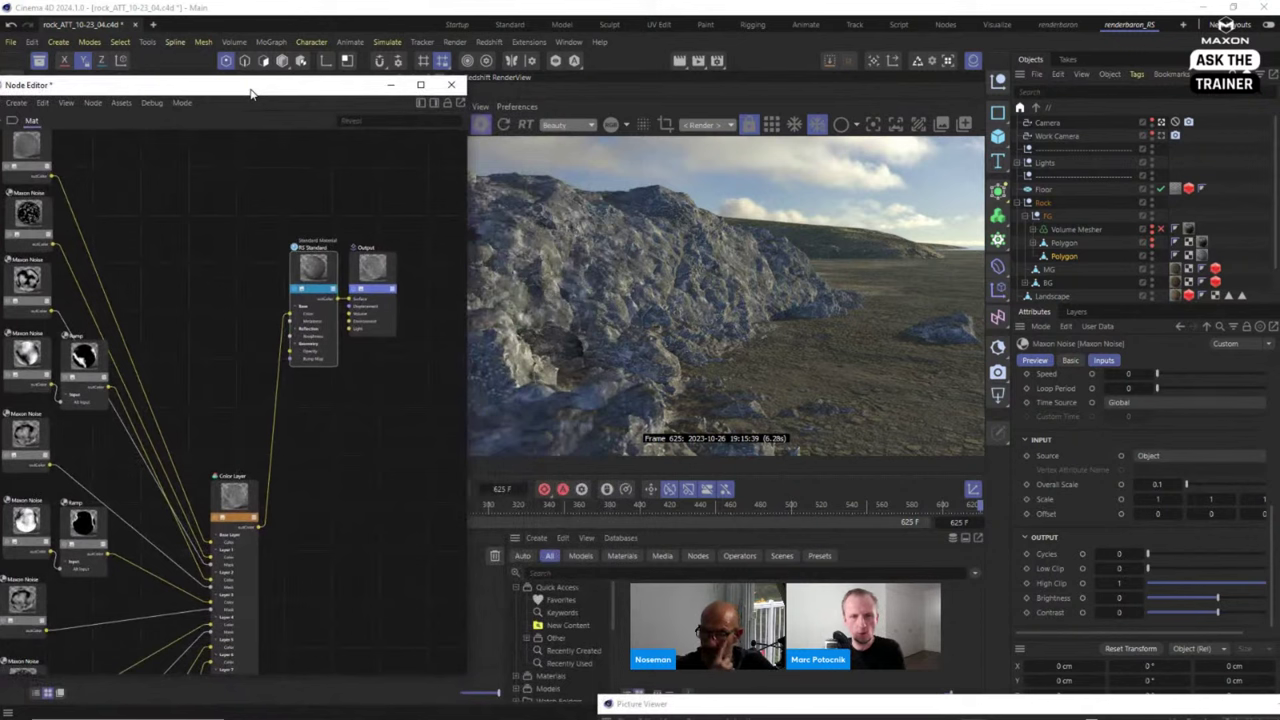
Move the RS Standard and Output nodes down beside the main Color Layer and show RS Standard's base properties.
{"action": "left_click_drag", "start_coordinate": [436, 260], "coordinate": [291, 405]}
{"action": "left_click_drag", "start_coordinate": [326, 278], "coordinate": [342, 485]}
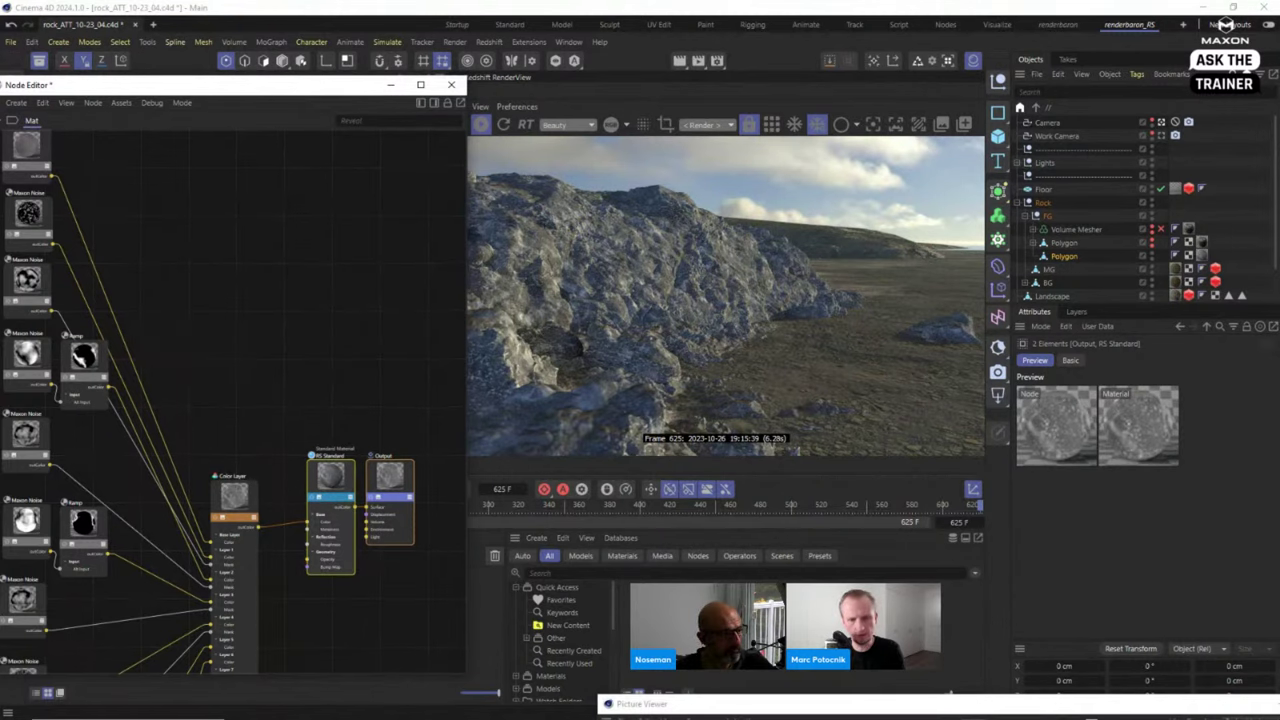
{"action": "scroll", "coordinate": [330, 485], "scroll_direction": "up", "scroll_amount": 3}
{"action": "middle_click_drag", "start_coordinate": [336, 500], "coordinate": [268, 438]}
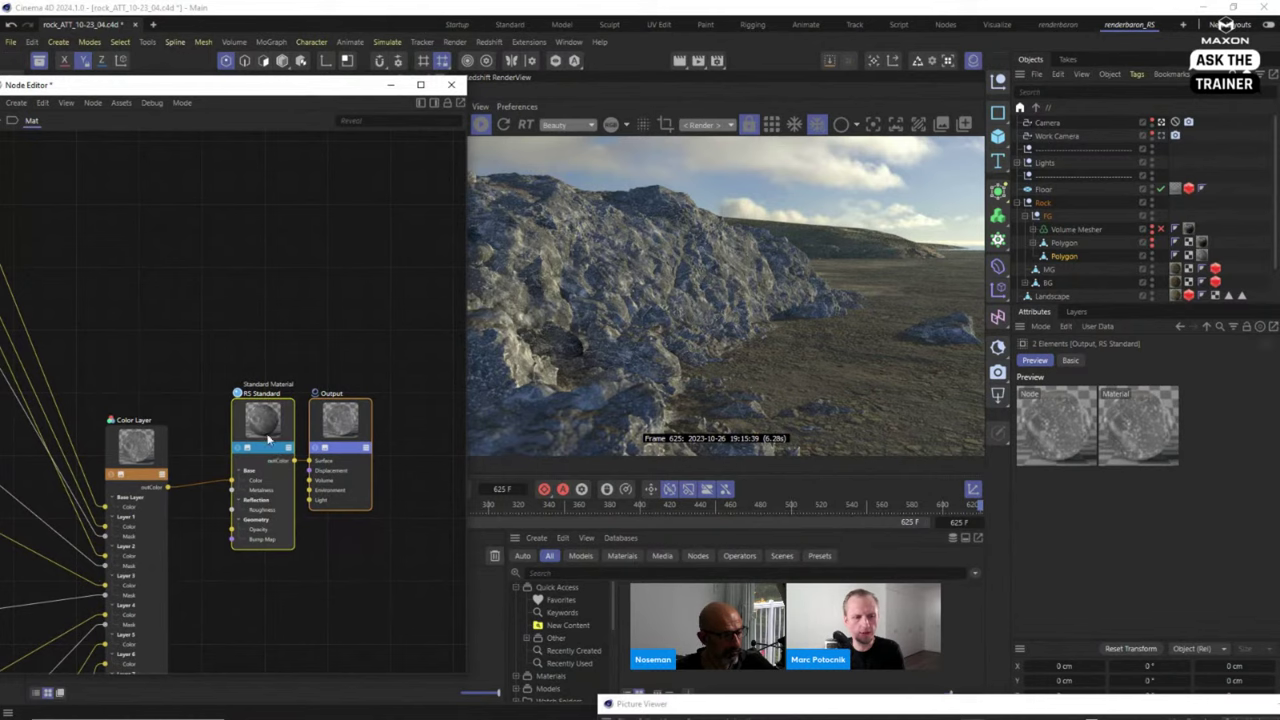
{"action": "scroll", "coordinate": [270, 435], "scroll_direction": "up", "scroll_amount": 5}
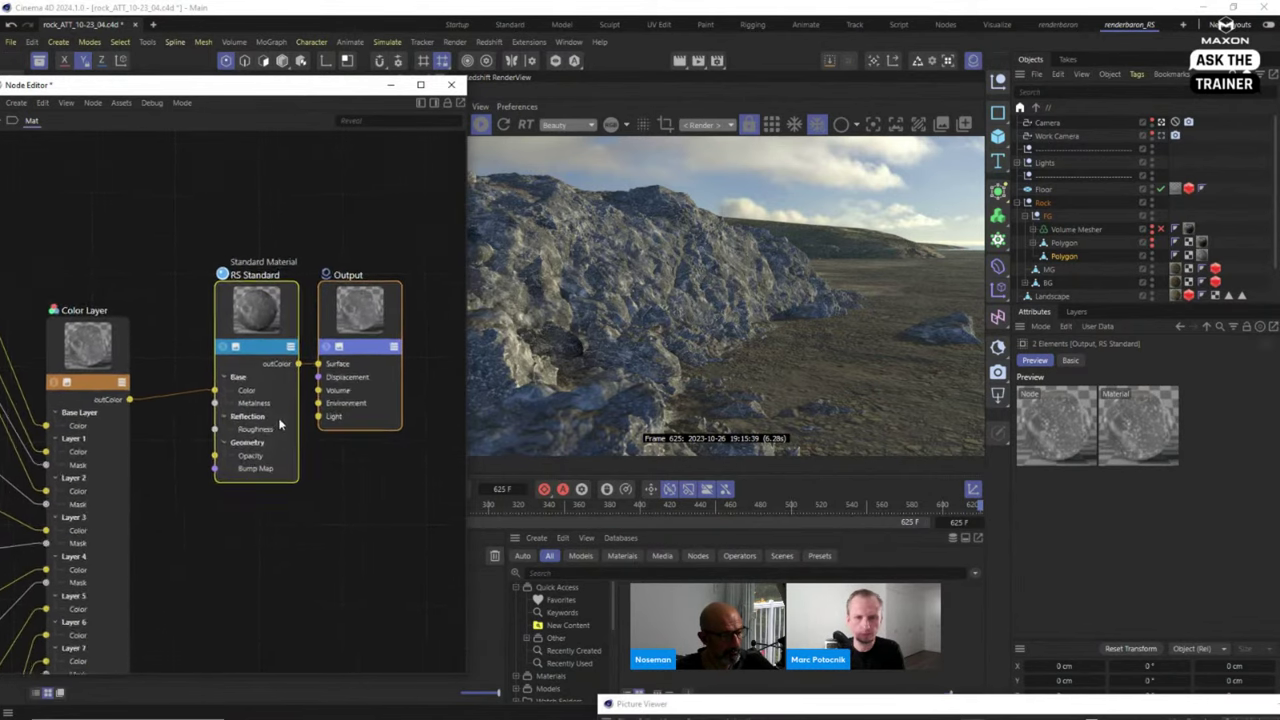
{"action": "scroll", "coordinate": [280, 425], "scroll_direction": "up", "scroll_amount": 2}
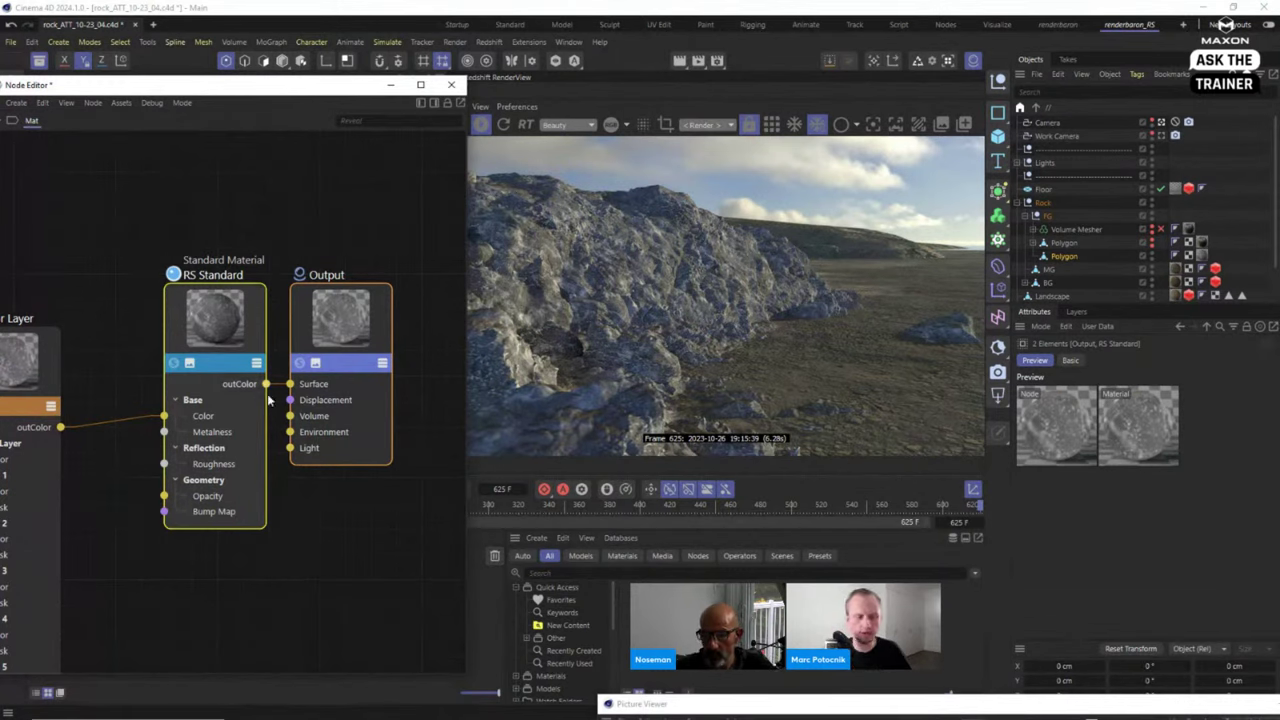
{"action": "left_click_drag", "start_coordinate": [268, 398], "coordinate": [260, 413]}
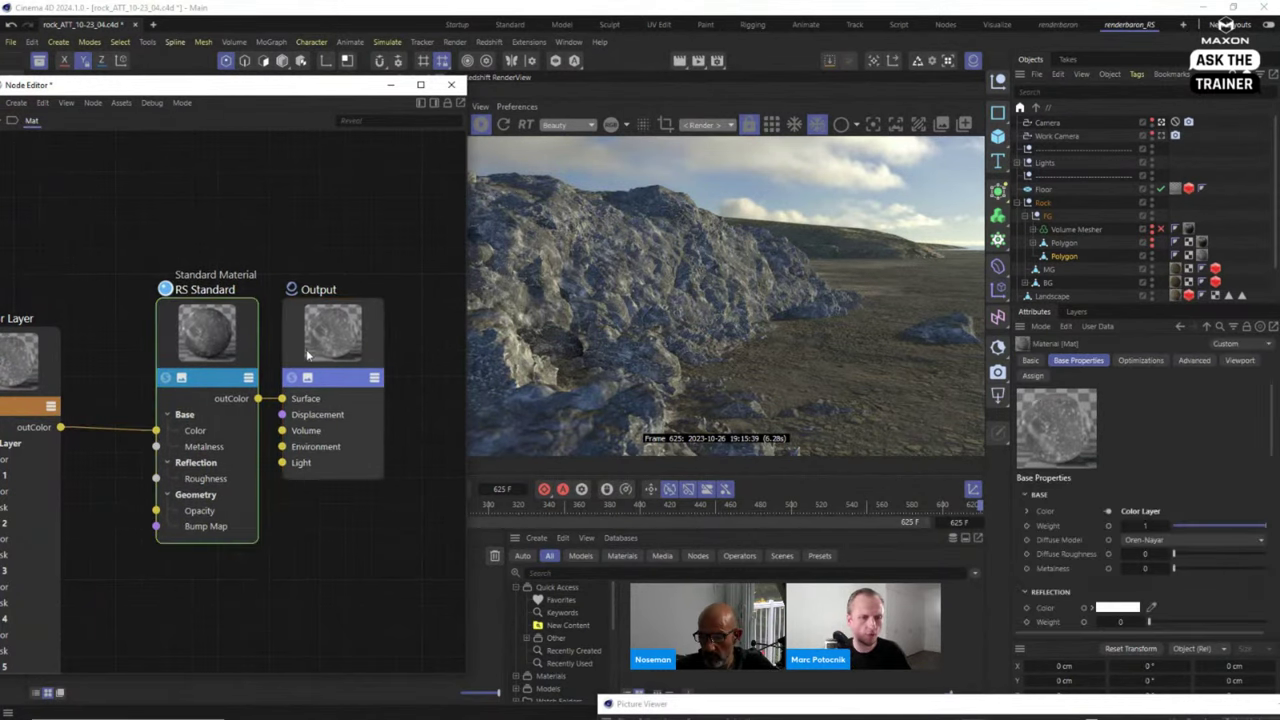
{"action": "left_click", "coordinate": [228, 335]}
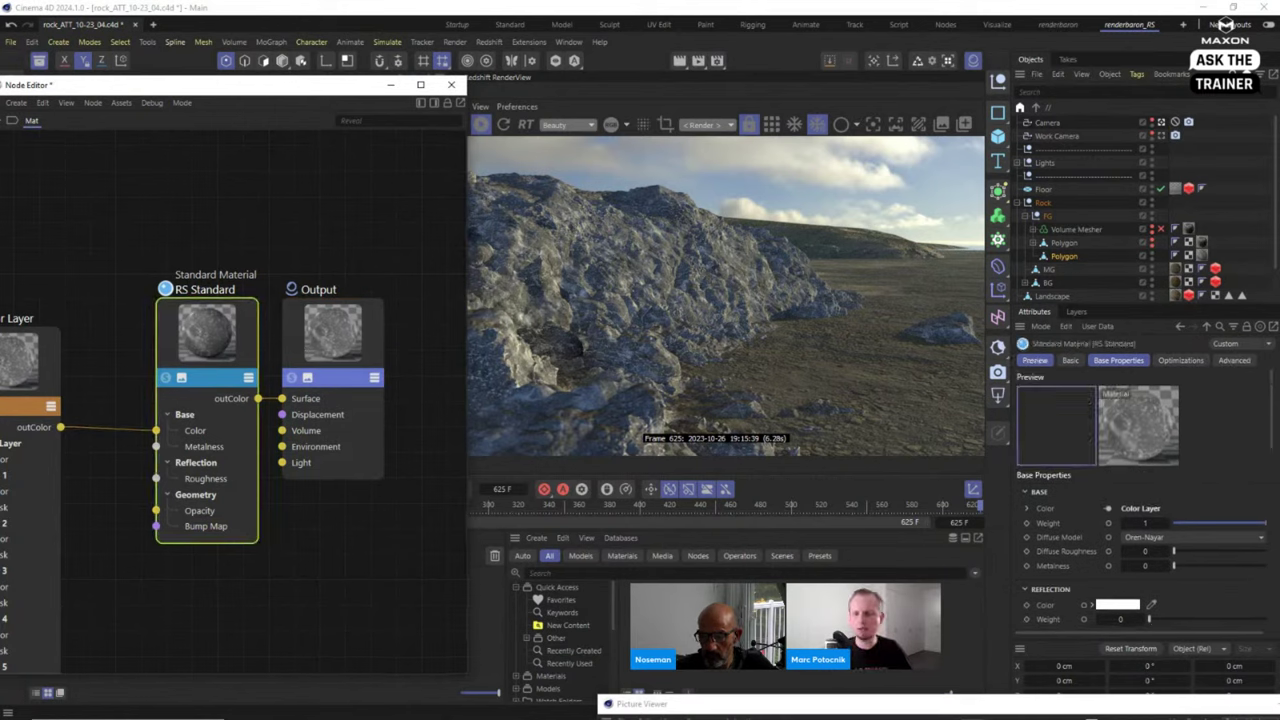
{"action": "left_click_drag", "start_coordinate": [1163, 304], "coordinate": [1163, 216]}
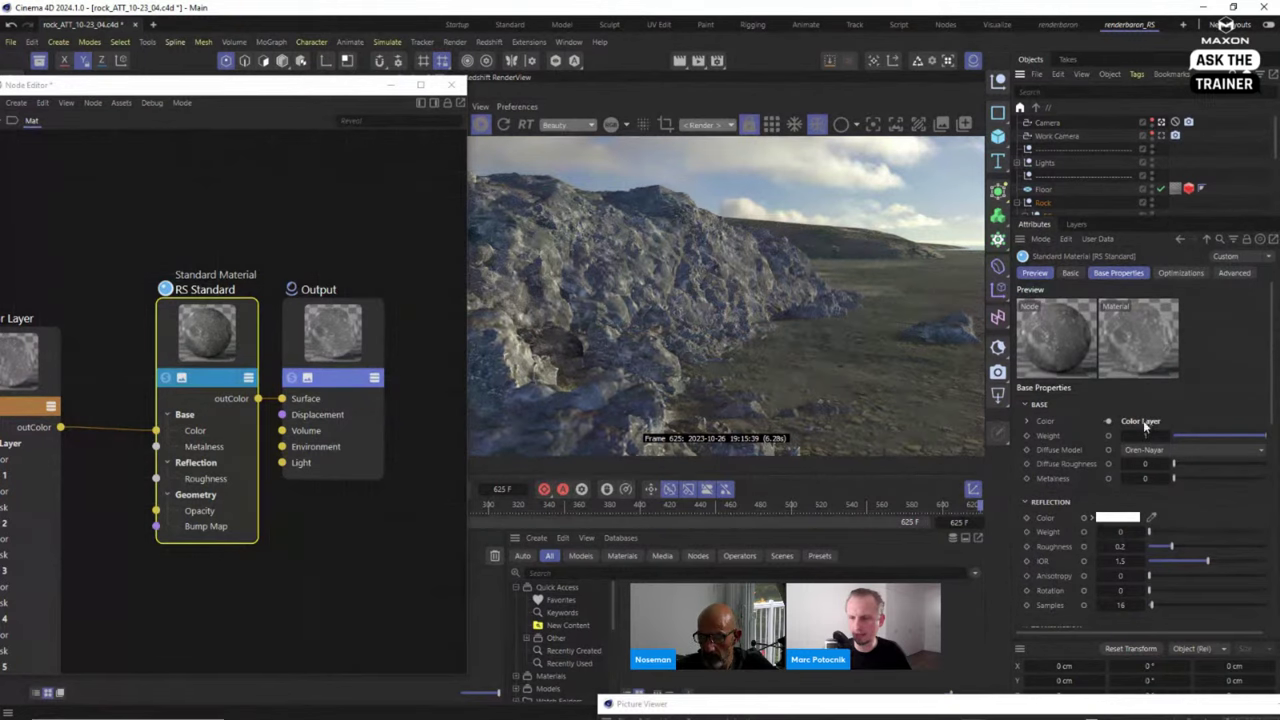
Try the RS Standard material's Diffuse Roughness at 1 and return it to 0.
{"action": "left_click", "coordinate": [1055, 450]}
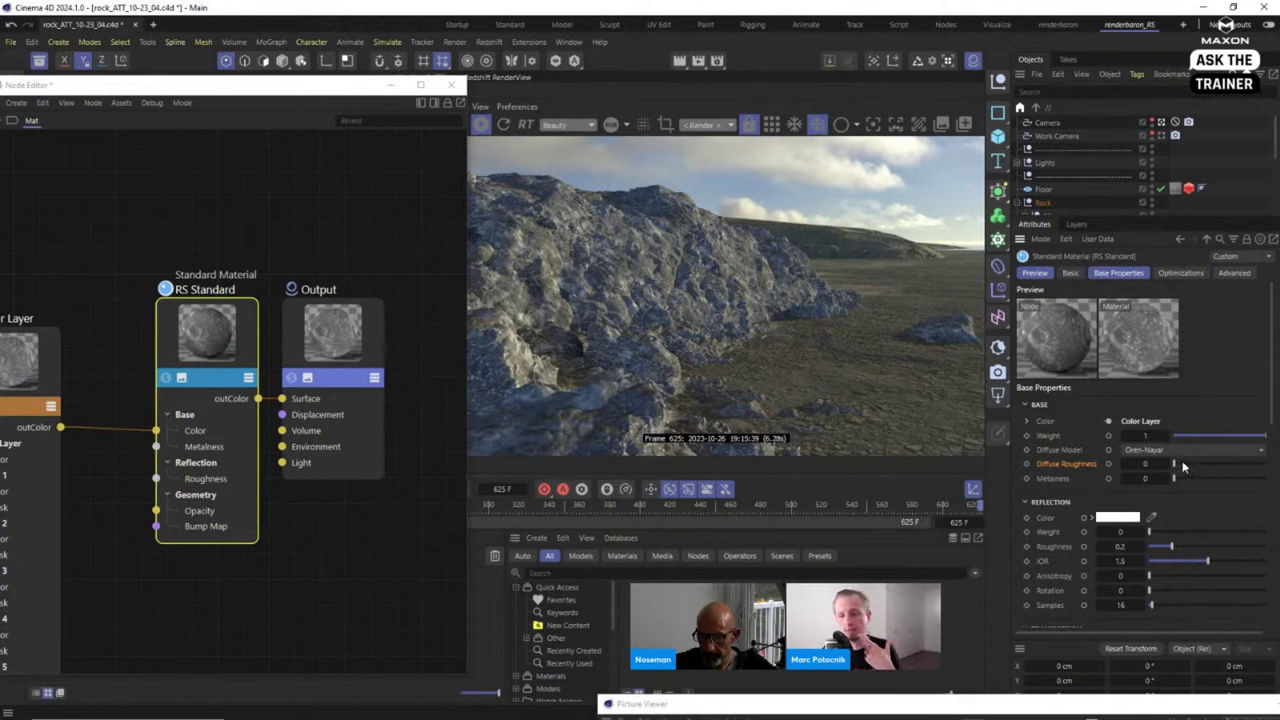
{"action": "left_click_drag", "start_coordinate": [1215, 466], "coordinate": [1272, 467]}
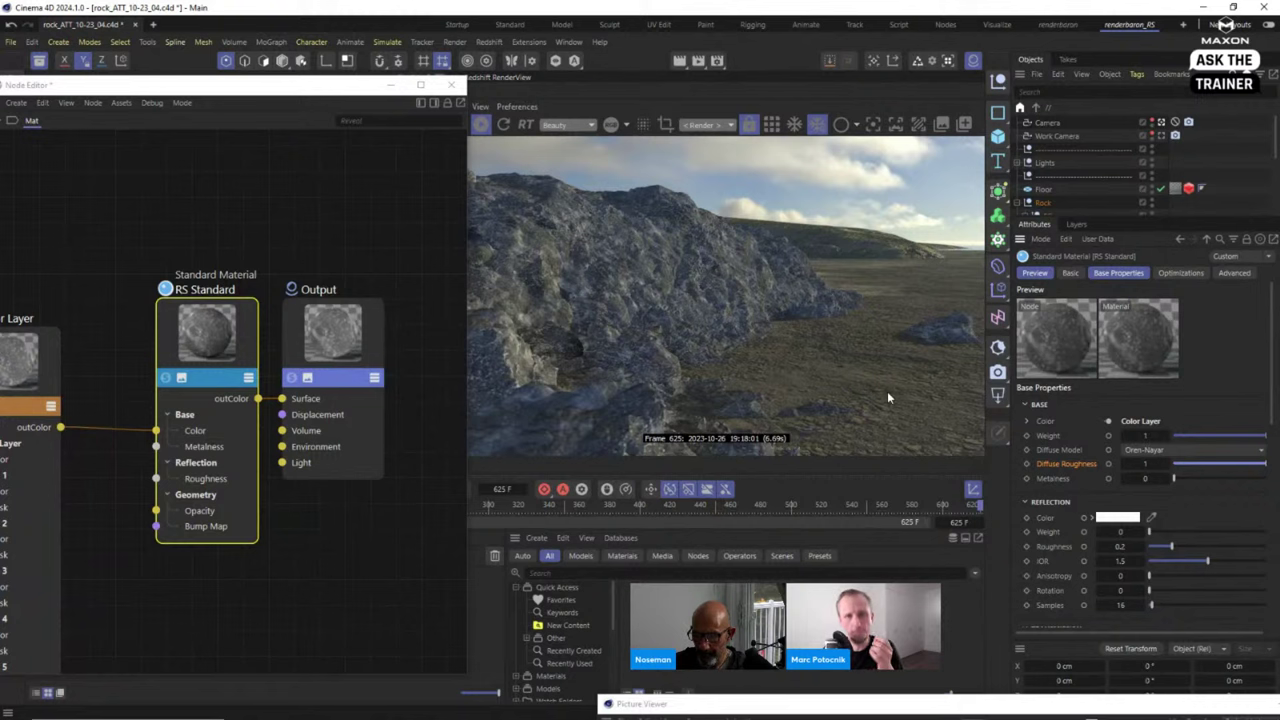
{"action": "left_click_drag", "start_coordinate": [1187, 468], "coordinate": [1160, 466]}
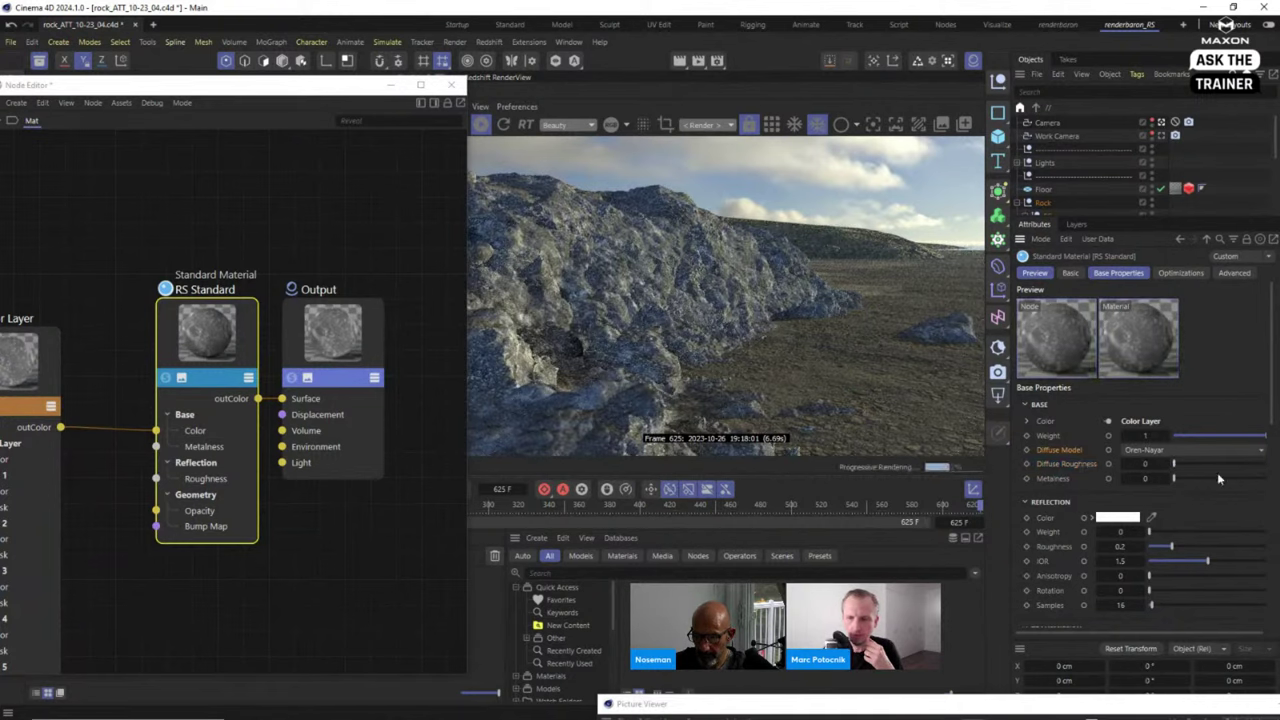
Set the RS Standard material's Diffuse Model to d'Eon Lambertian Spheres.
{"action": "left_click", "coordinate": [1189, 451]}
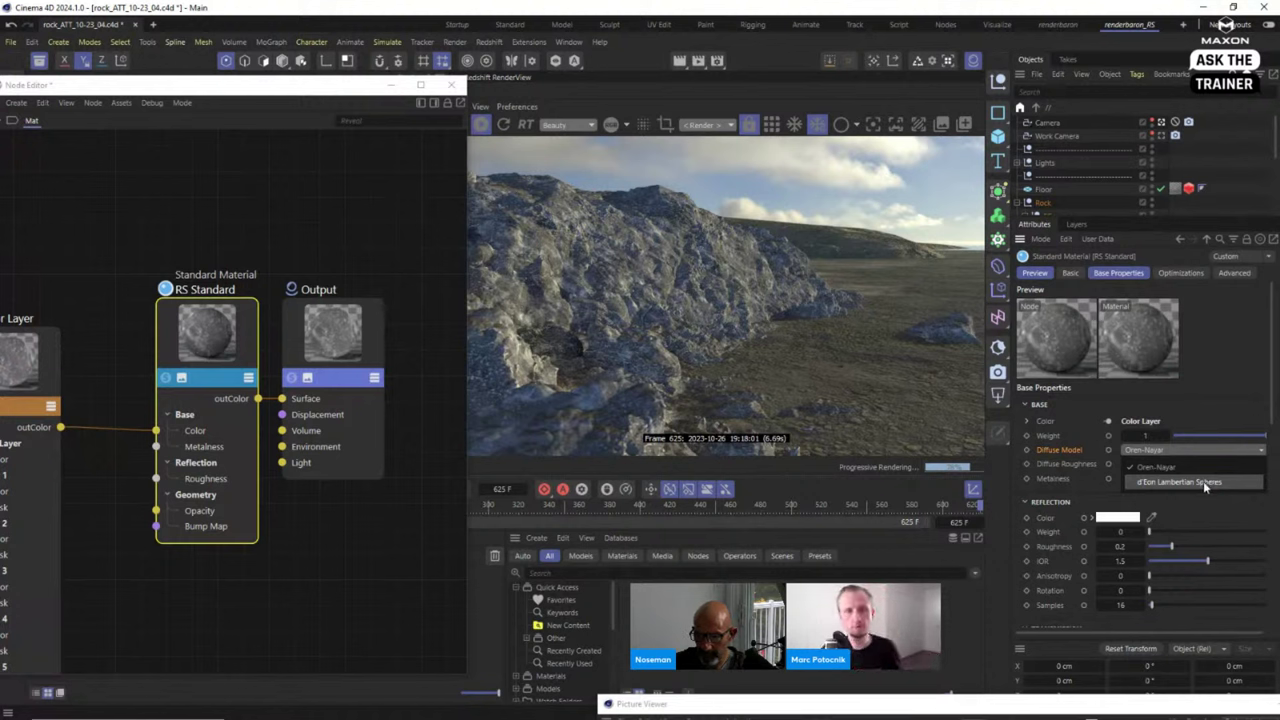
{"action": "left_click", "coordinate": [1203, 481]}
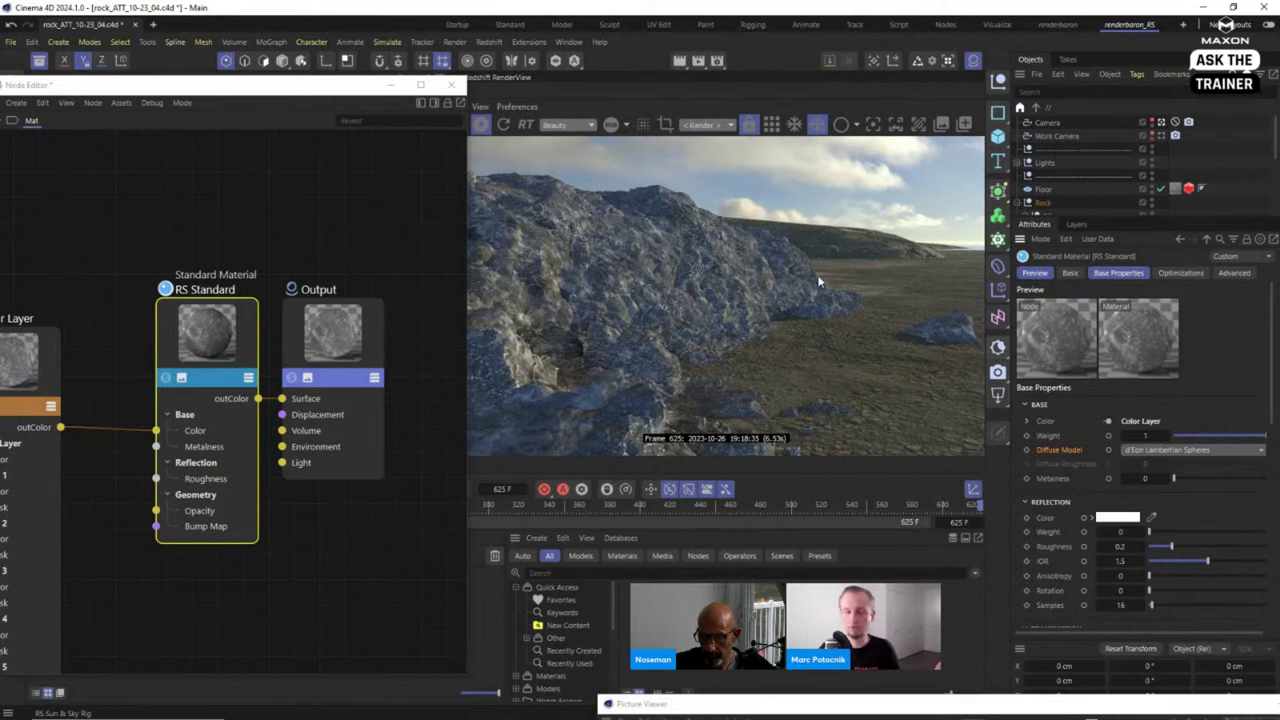
Add an AO texture node in the empty graph area below the State, Vector Change Range and Color Splitter chain.
{"action": "left_click_drag", "start_coordinate": [310, 84], "coordinate": [613, 99]}
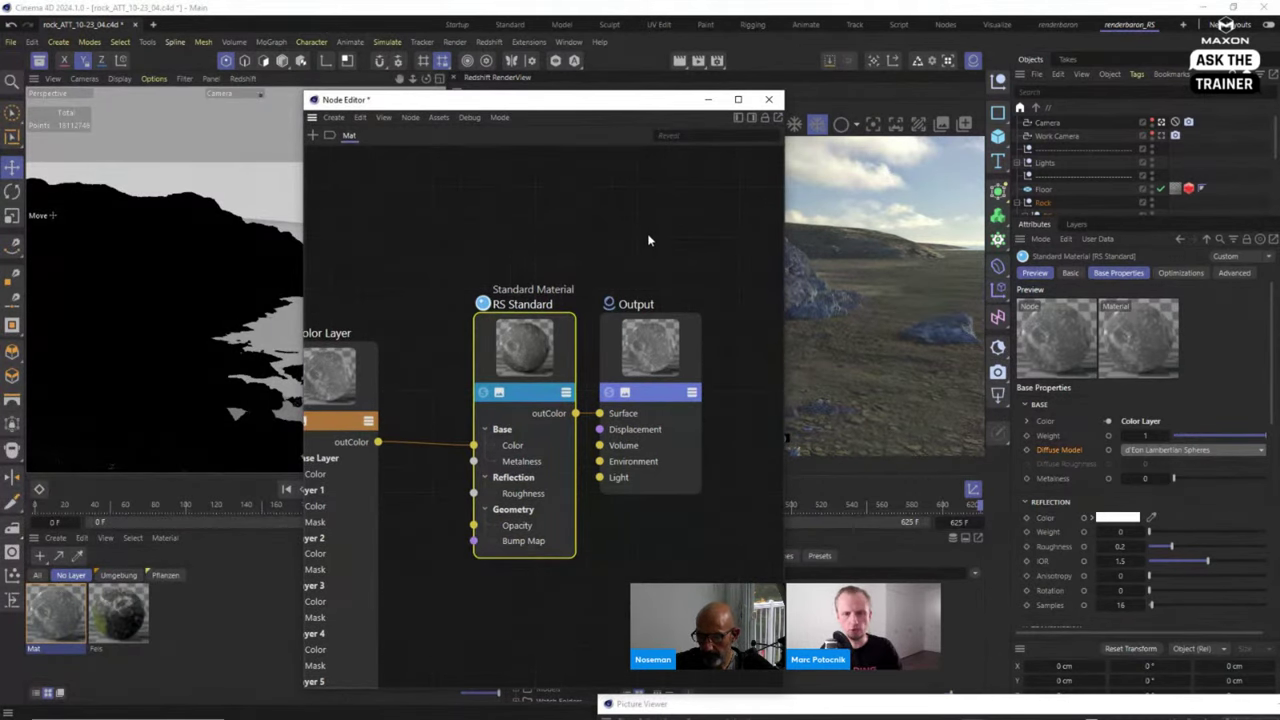
{"action": "scroll", "coordinate": [648, 240], "scroll_direction": "down", "scroll_amount": 5}
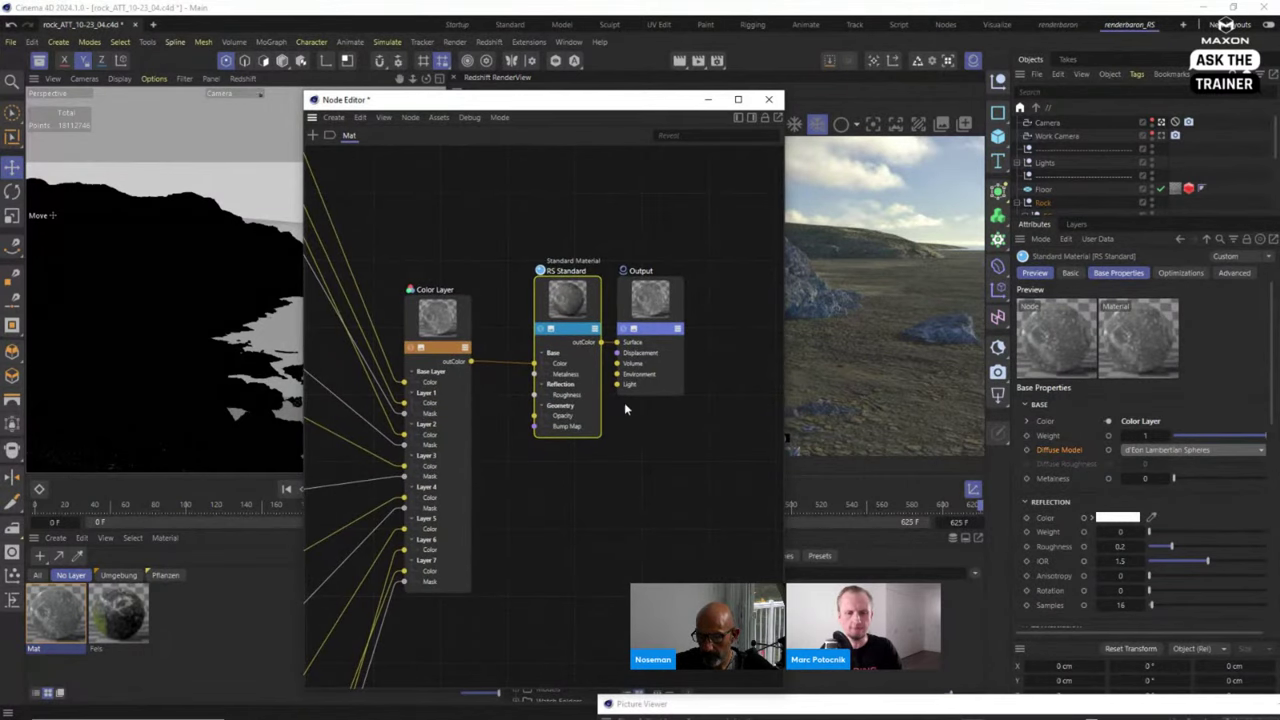
{"action": "scroll", "coordinate": [635, 487], "scroll_direction": "down", "scroll_amount": 4}
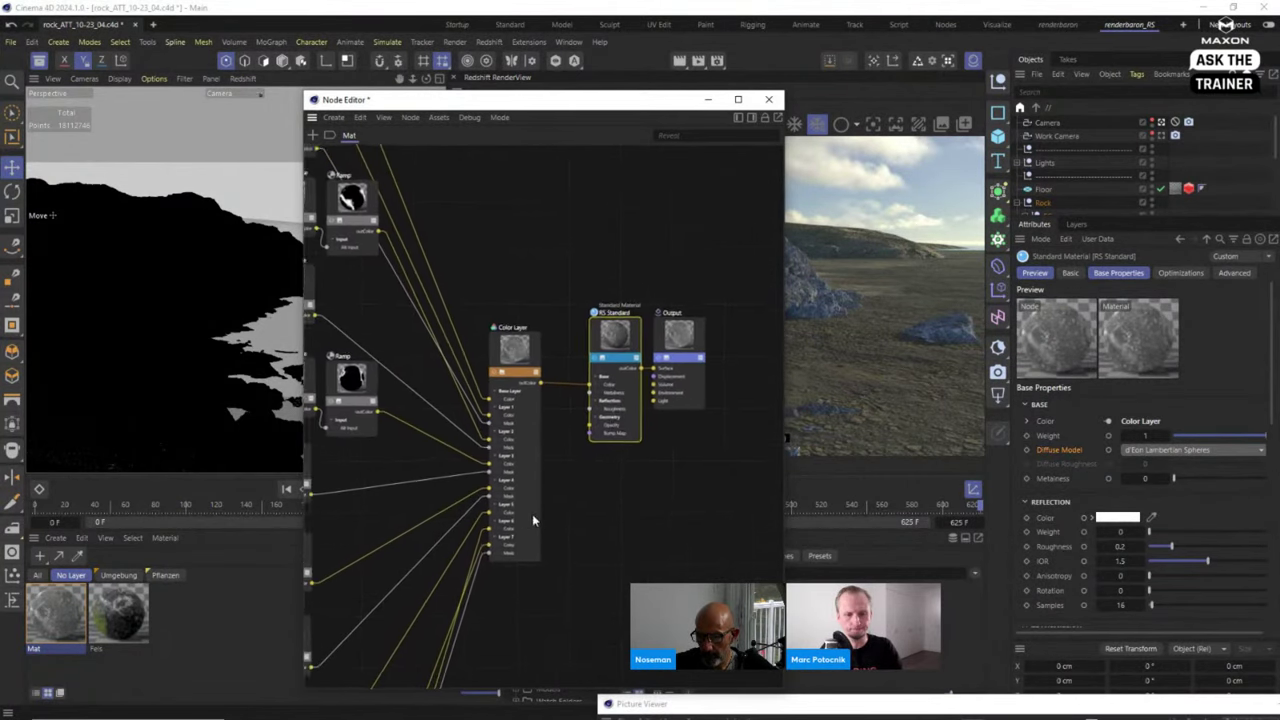
{"action": "scroll", "coordinate": [614, 518], "scroll_direction": "down", "scroll_amount": 5}
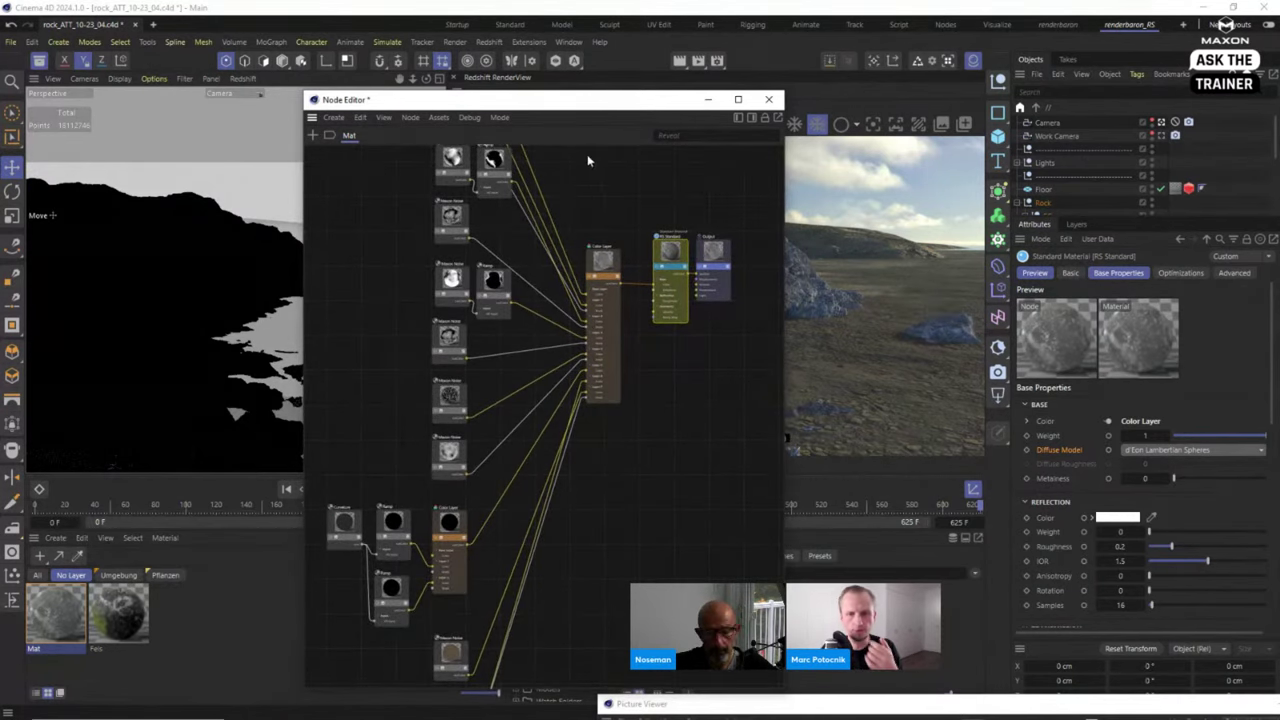
{"action": "left_click_drag", "start_coordinate": [562, 104], "coordinate": [288, 118]}
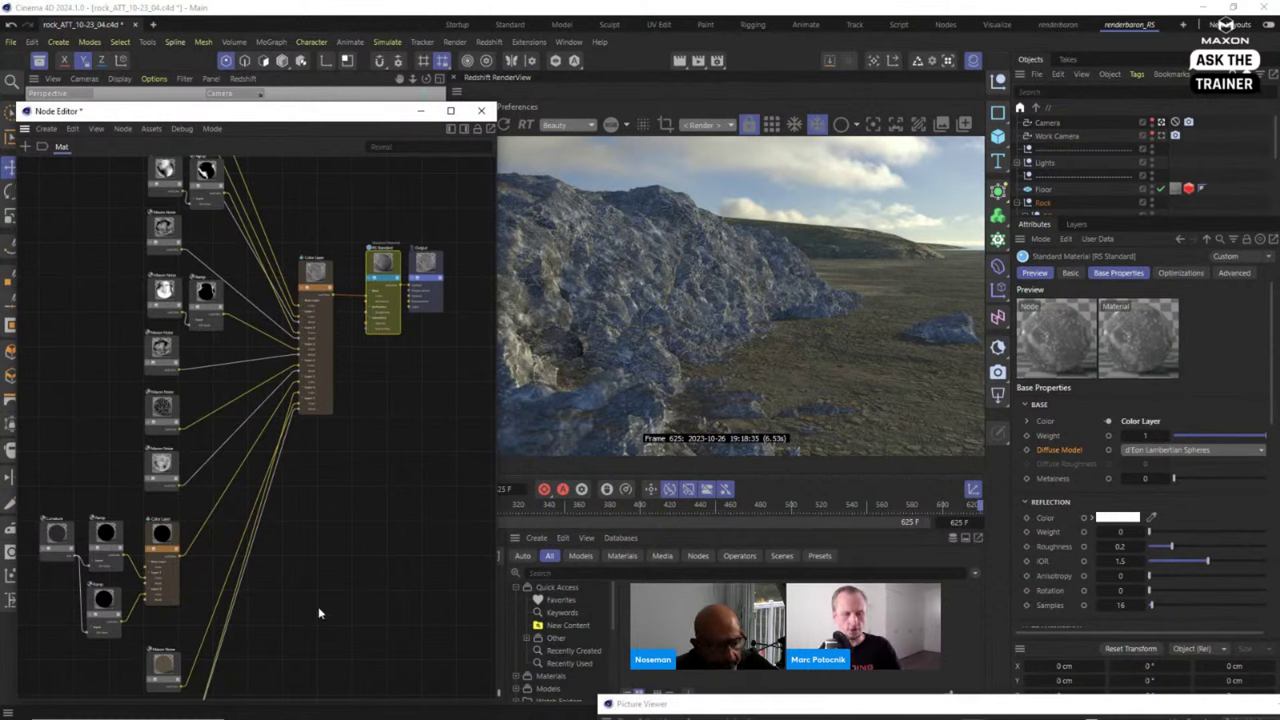
{"action": "middle_click_drag", "start_coordinate": [320, 603], "coordinate": [347, 436]}
{"action": "scroll", "coordinate": [347, 436], "scroll_direction": "up", "scroll_amount": 3}
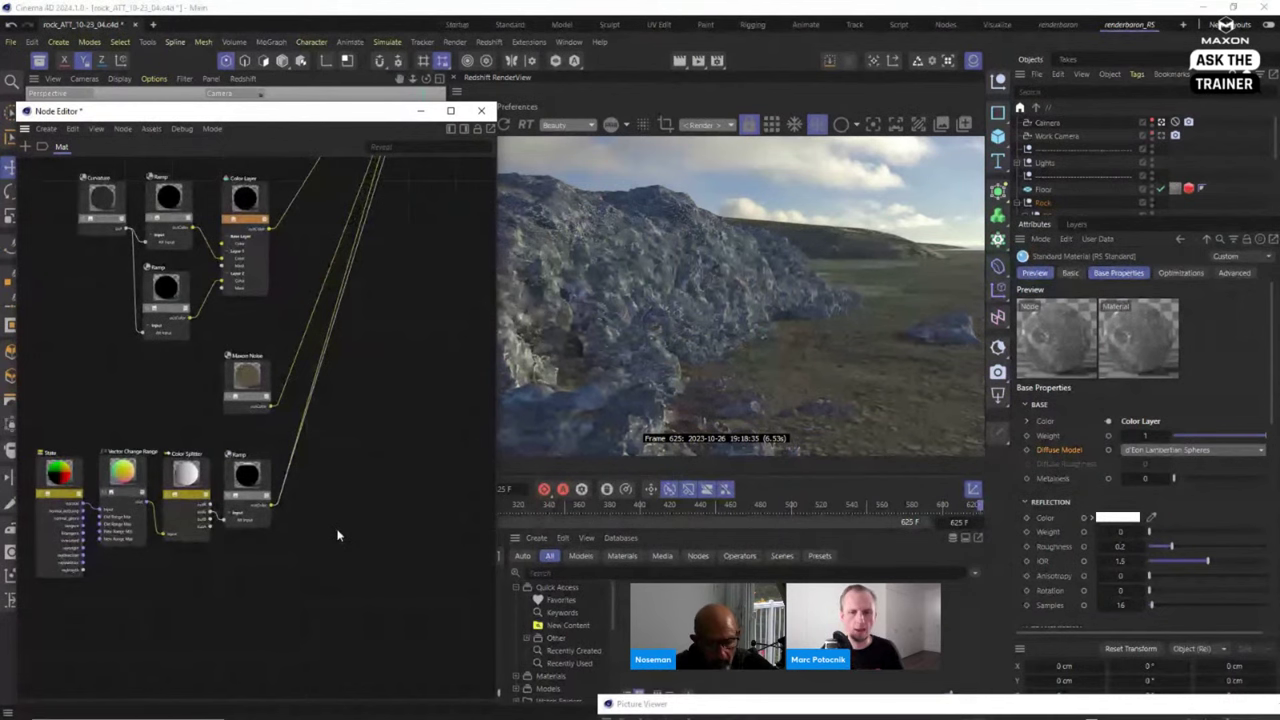
{"action": "scroll", "coordinate": [337, 535], "scroll_direction": "up", "scroll_amount": 2}
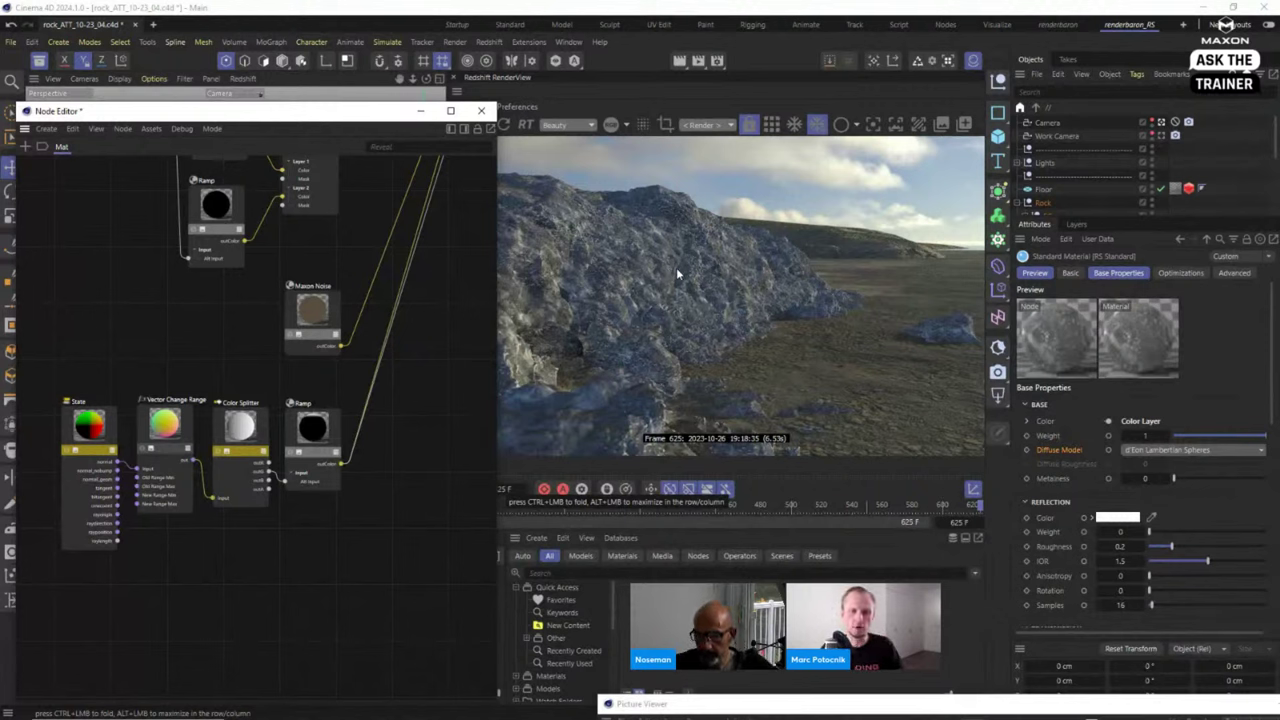
{"action": "left_click", "coordinate": [294, 588]}
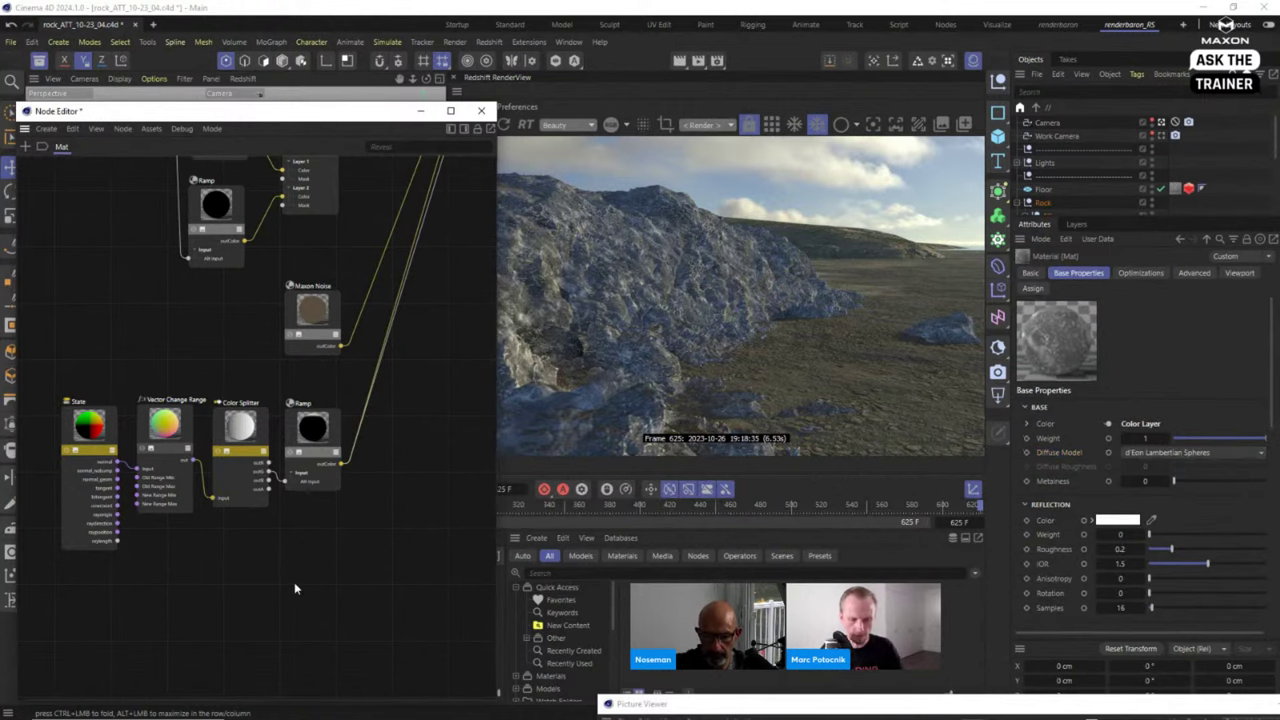
{"action": "double_click", "coordinate": [294, 588]}
{"action": "type", "text": "ao"}
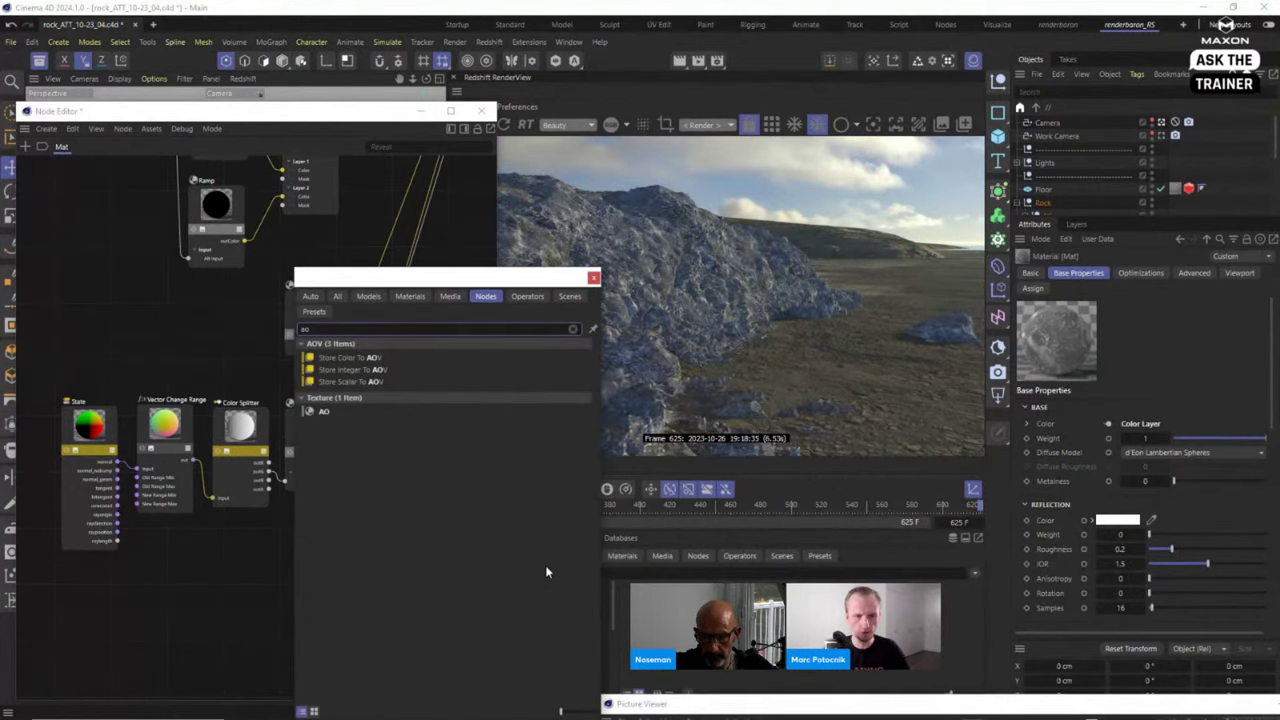
{"action": "left_click", "coordinate": [323, 411]}
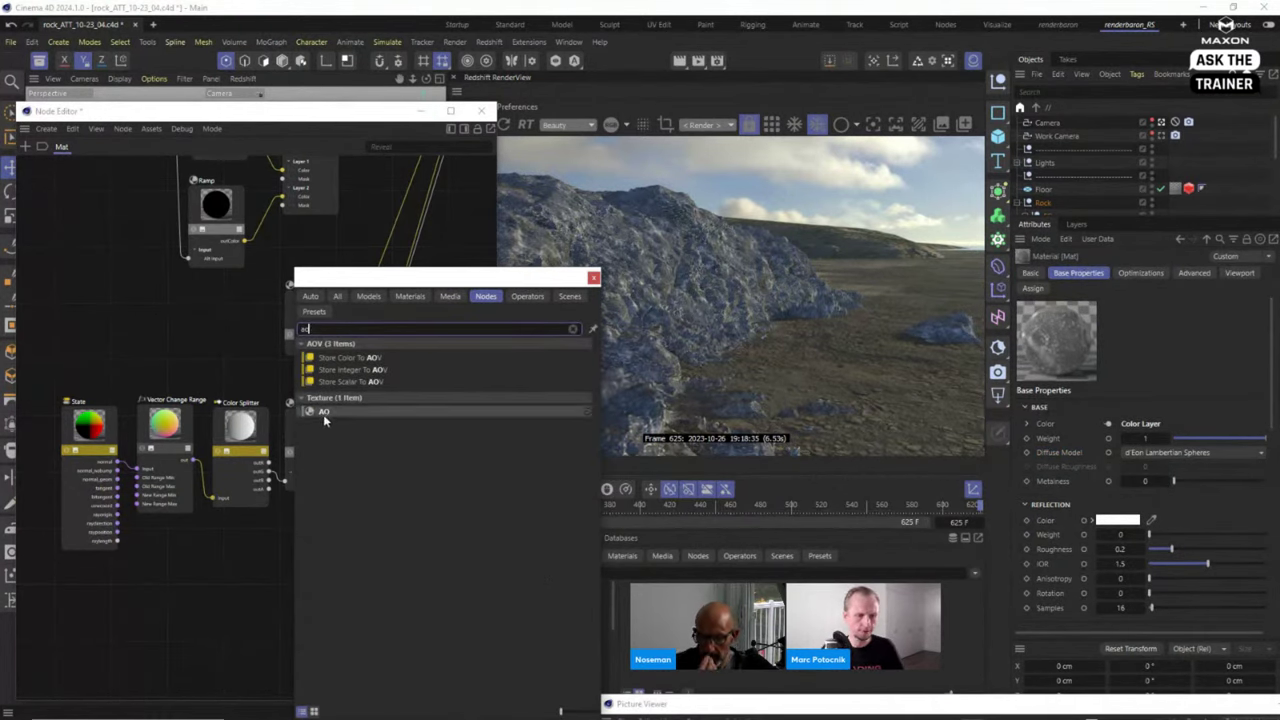
{"action": "key", "text": "Return"}
{"action": "left_click", "coordinate": [222, 598]}
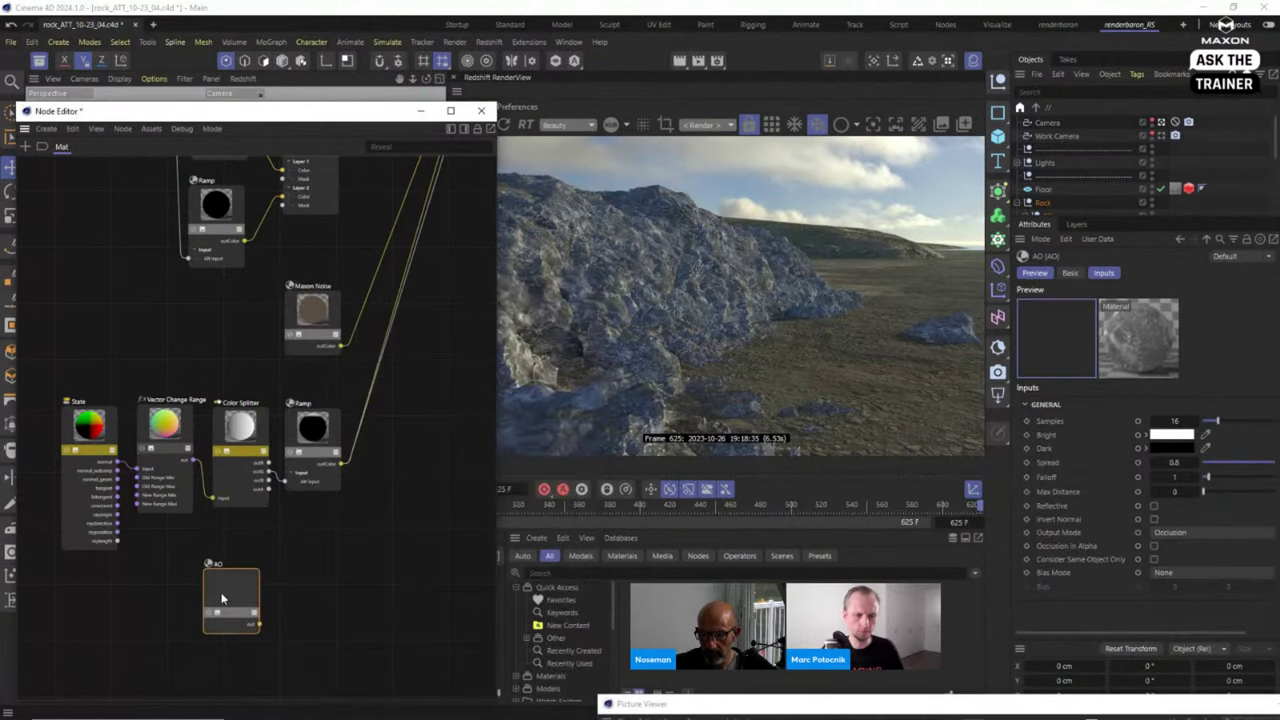
Reposition the AO node below the Color Splitter, solo its output on the rock and clear the Node Editor from the render.
{"action": "left_click_drag", "start_coordinate": [222, 598], "coordinate": [274, 593]}
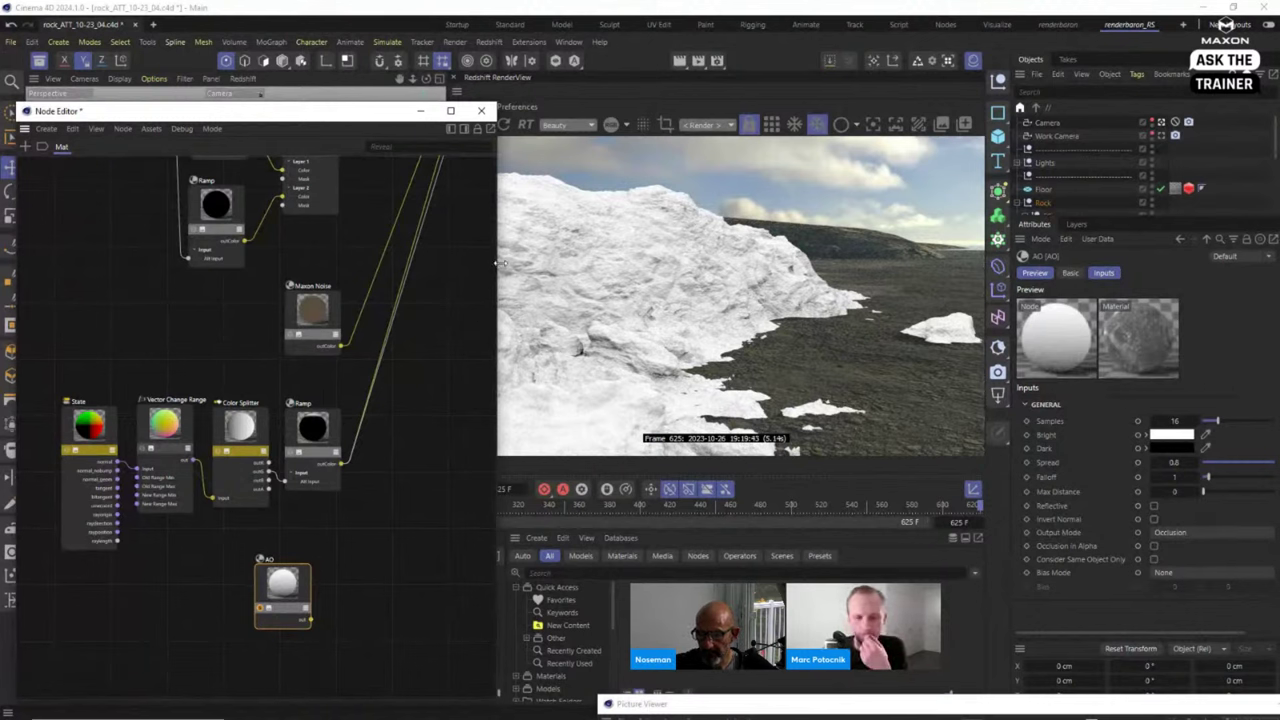
{"action": "left_click_drag", "start_coordinate": [338, 117], "coordinate": [289, 62]}
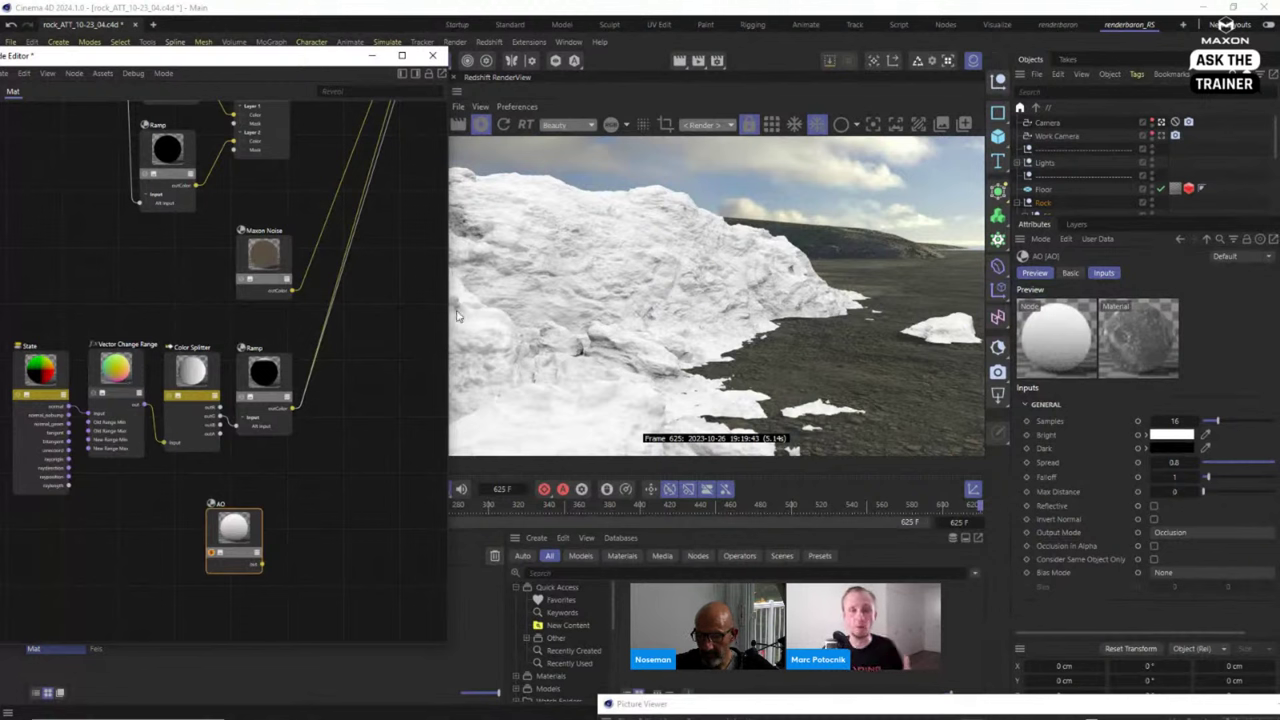
{"action": "left_click_drag", "start_coordinate": [233, 526], "coordinate": [249, 525]}
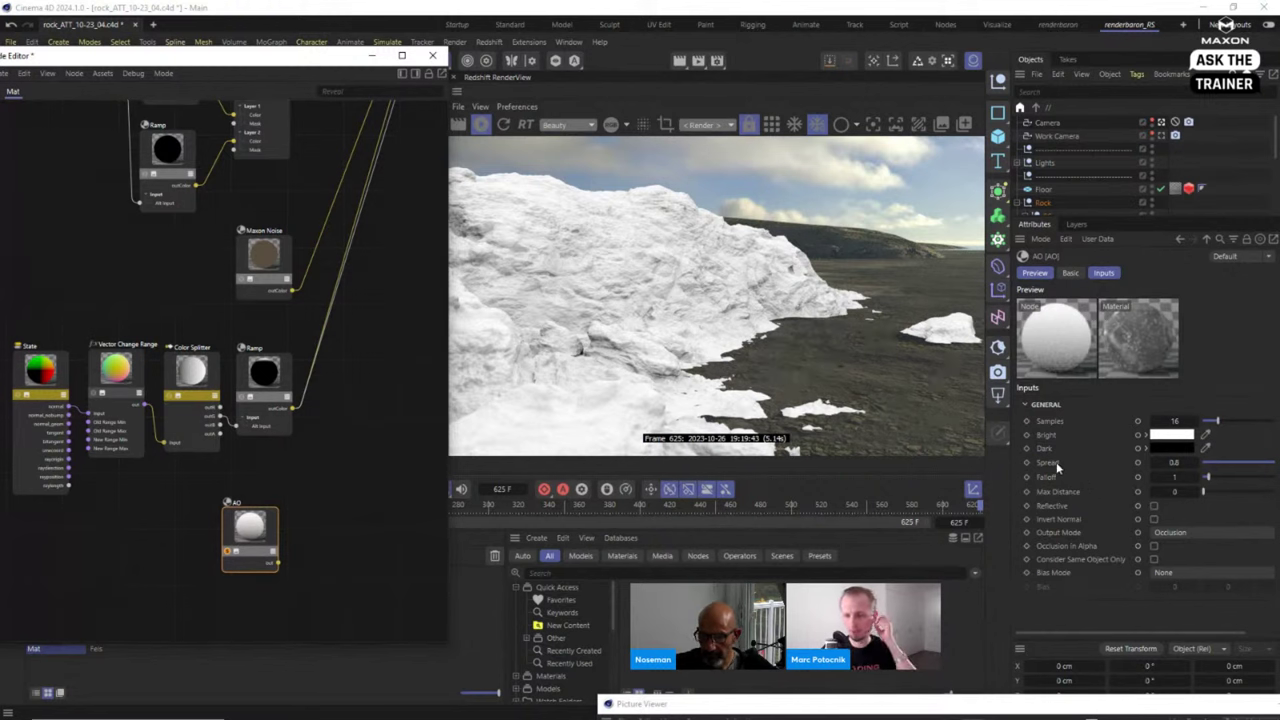
Try the AO node's Max Distance at 1.
{"action": "left_click", "coordinate": [1060, 492]}
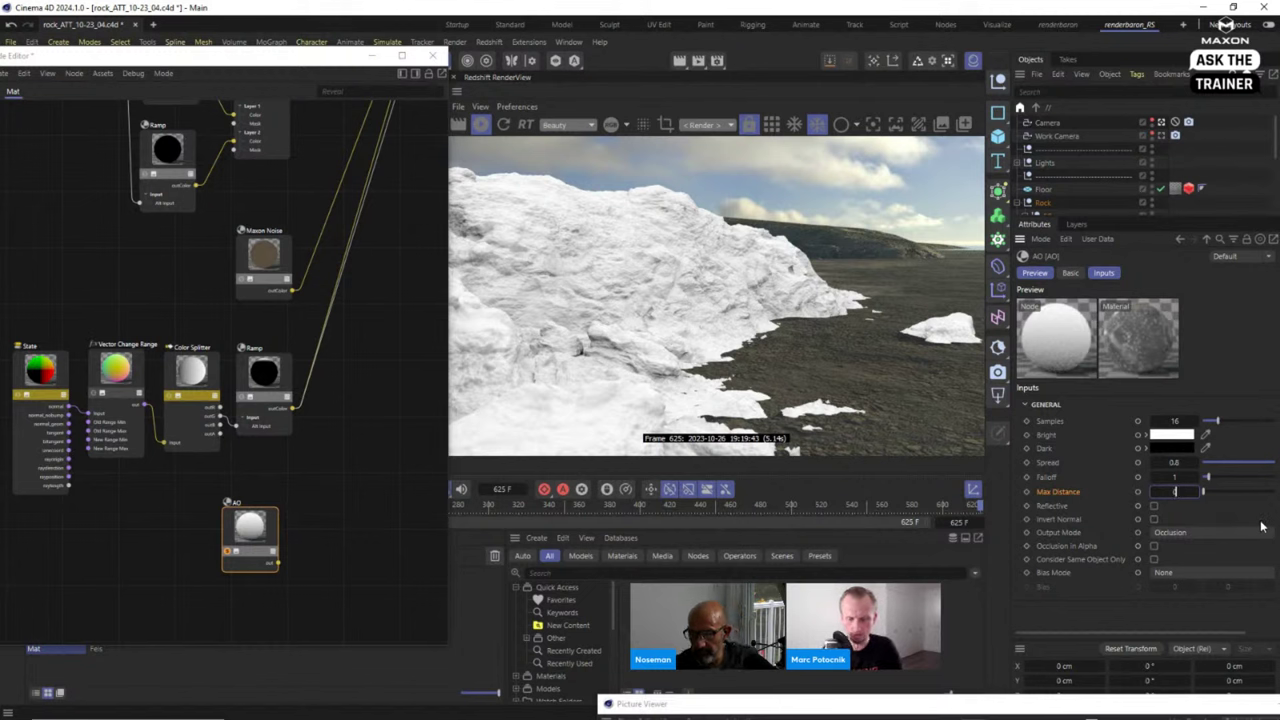
{"action": "key", "text": "Return"}
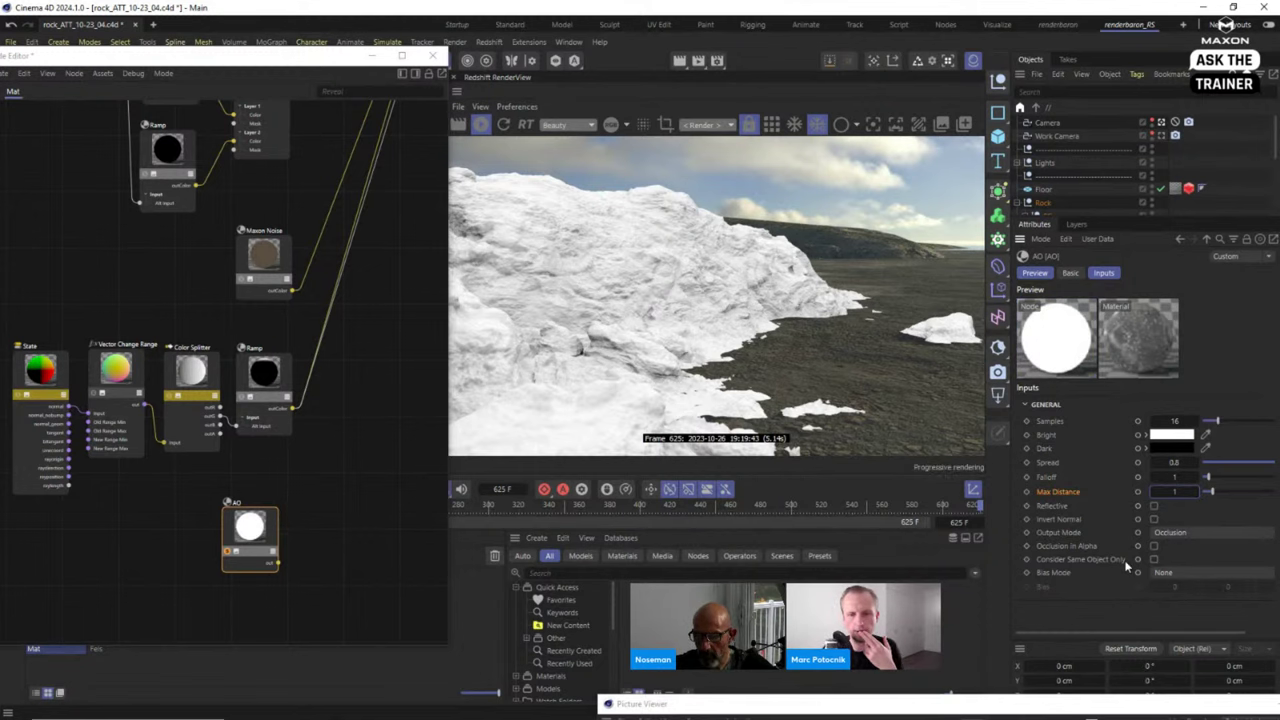
Switch the scene view to the Work Camera and set the AO node's Max Distance to 150.
{"action": "double_click", "coordinate": [230, 67]}
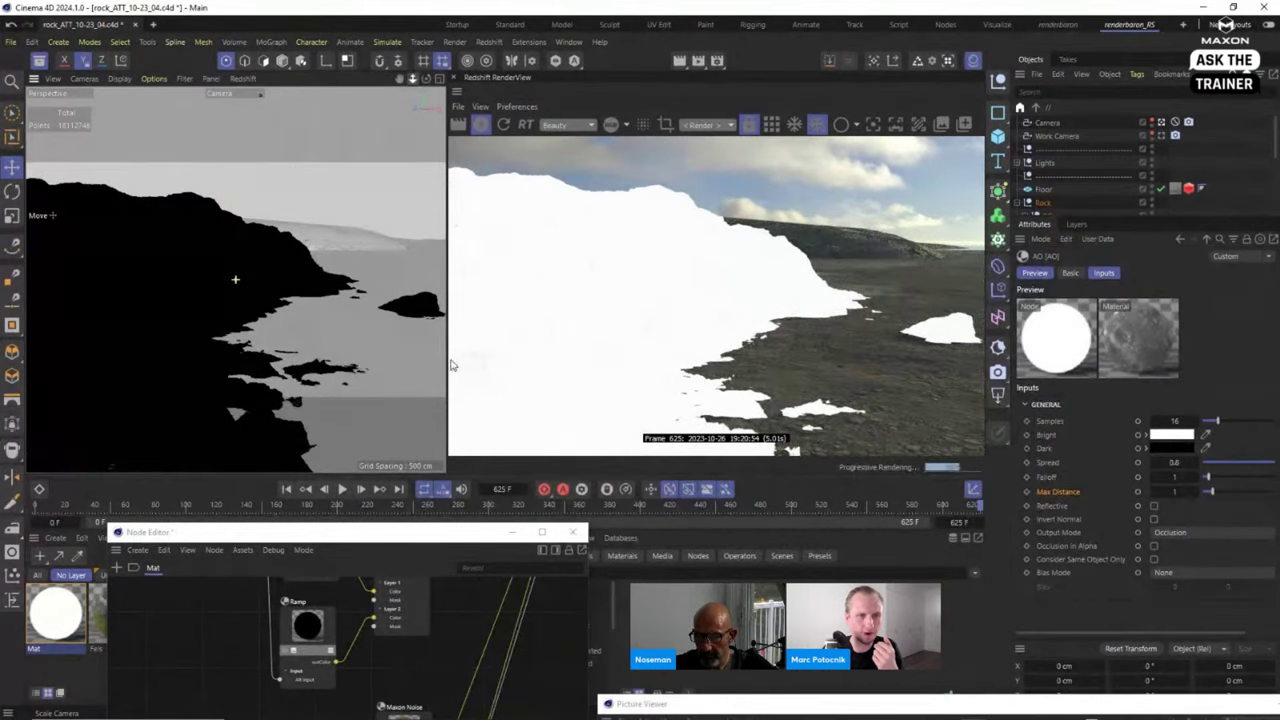
{"action": "left_click", "coordinate": [1175, 135]}
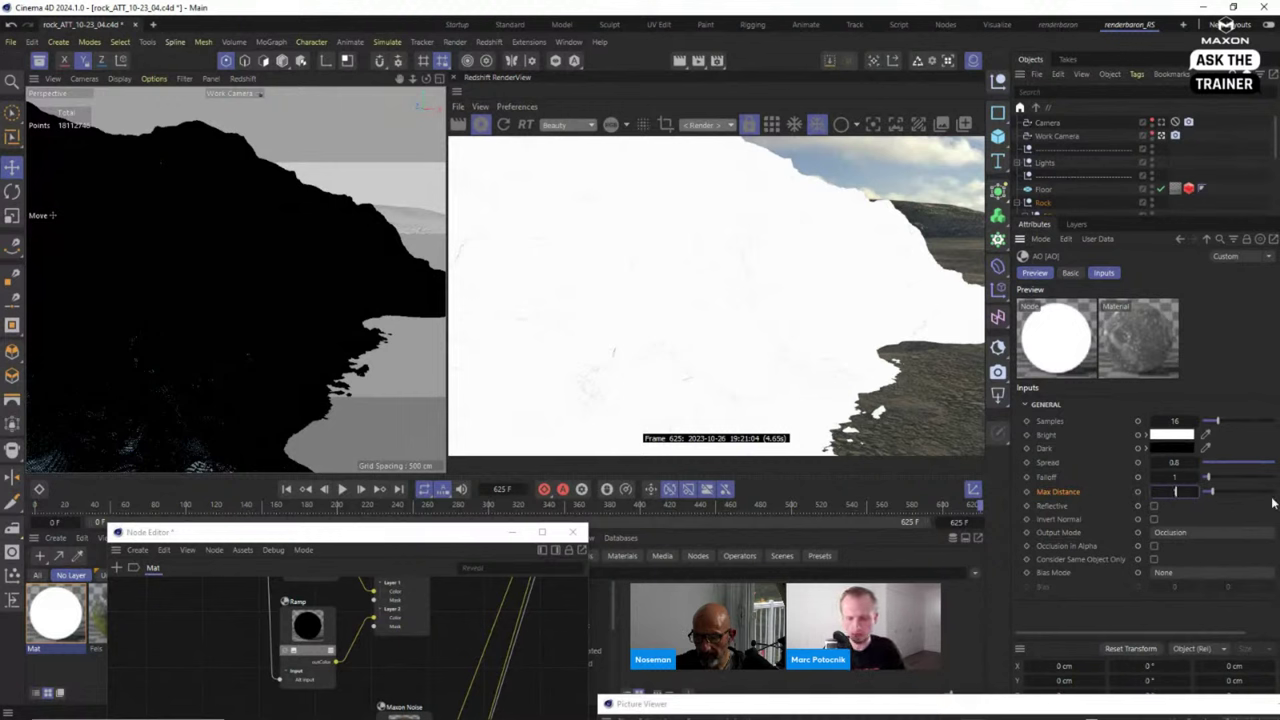
{"action": "key", "text": "Return"}
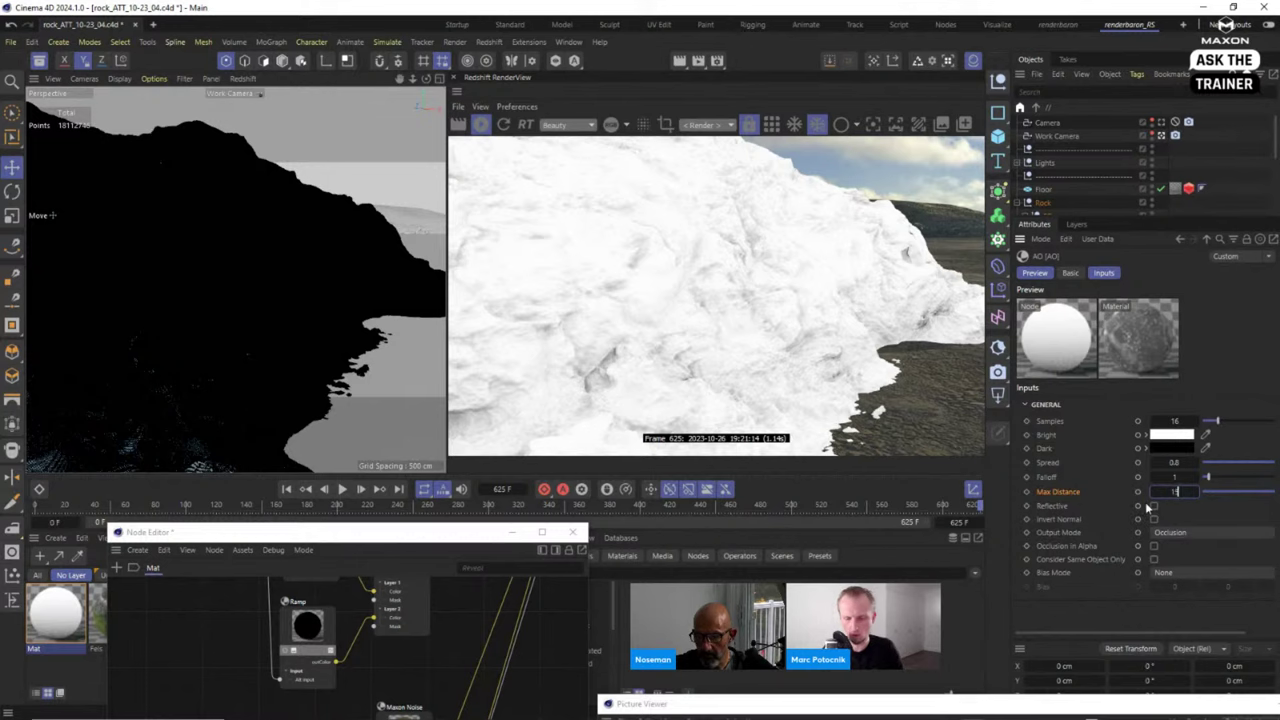
{"action": "left_click", "coordinate": [1152, 506]}
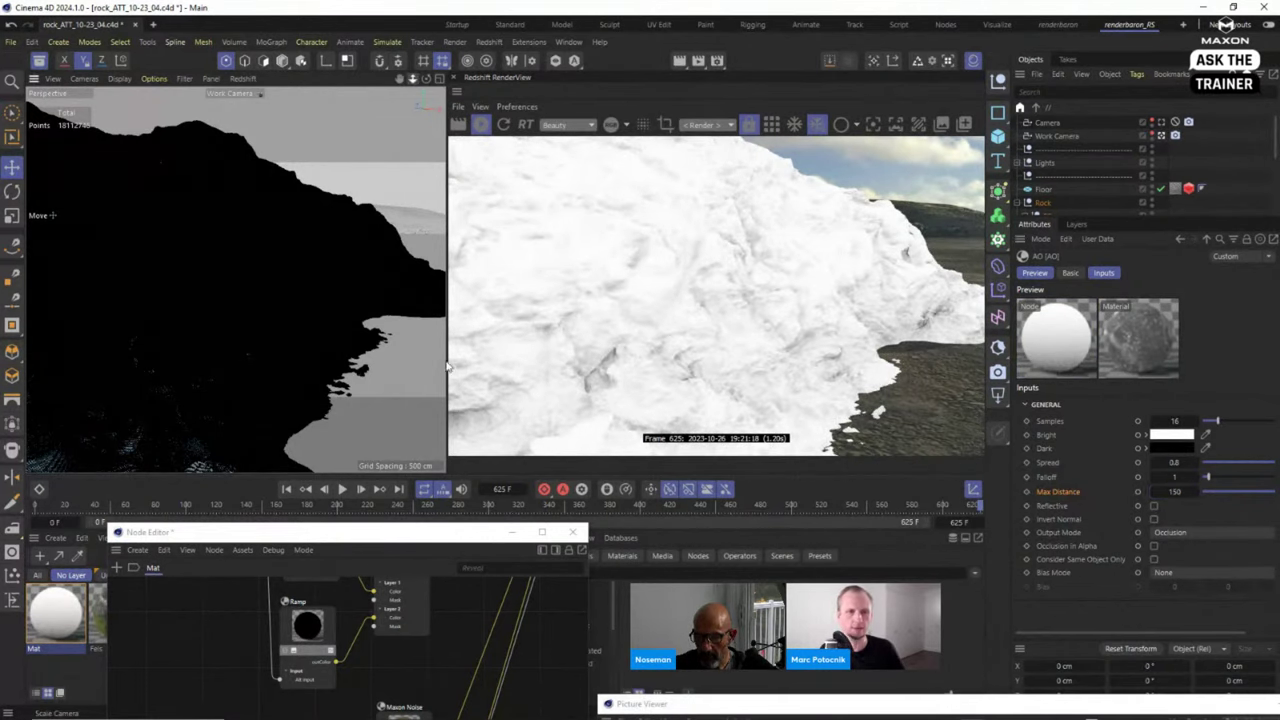
{"action": "left_click_drag", "start_coordinate": [413, 79], "coordinate": [501, 367]}
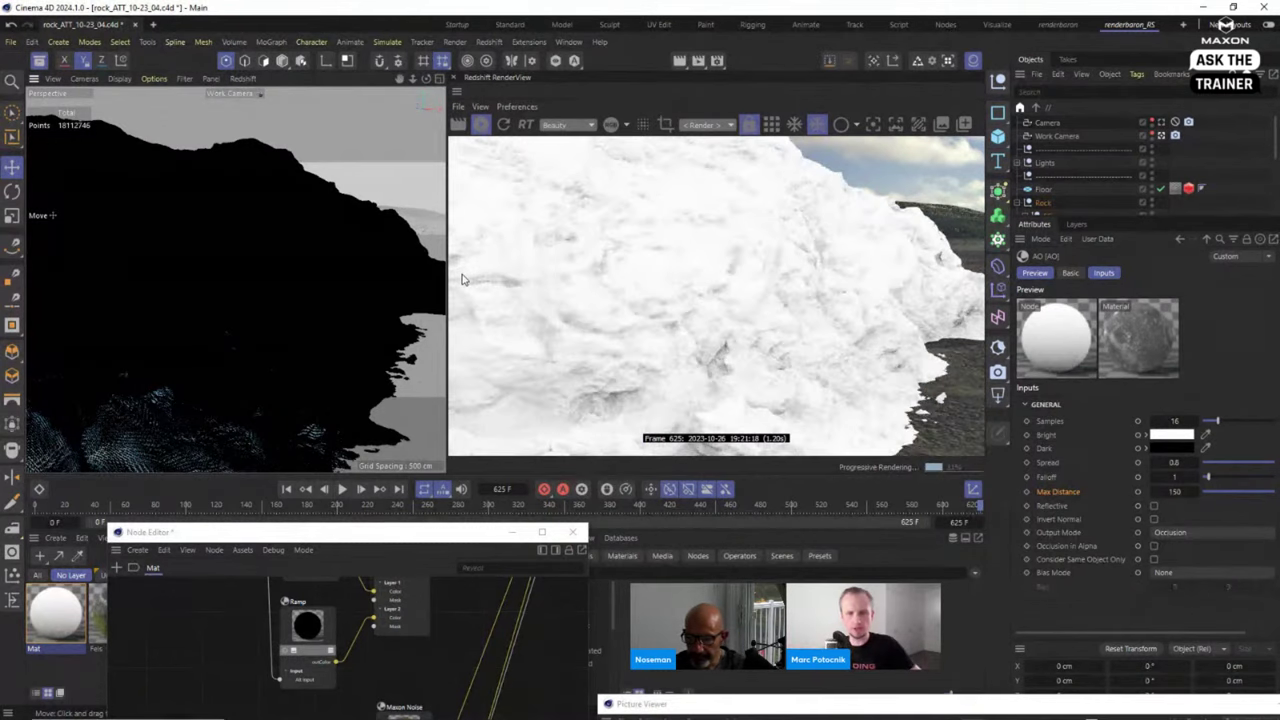
Shift the AO node over below the Color Splitter and add a Ramp node beside it.
{"action": "left_click_drag", "start_coordinate": [358, 536], "coordinate": [229, 180]}
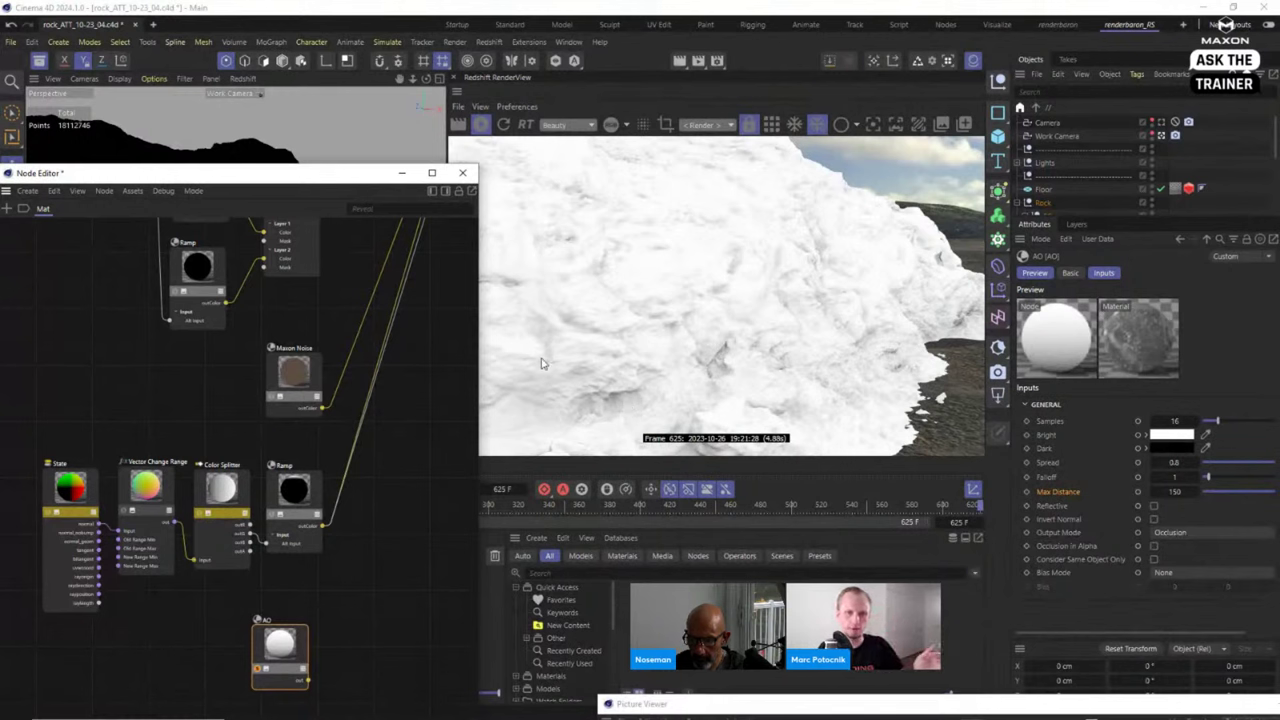
{"action": "left_click_drag", "start_coordinate": [288, 652], "coordinate": [207, 647]}
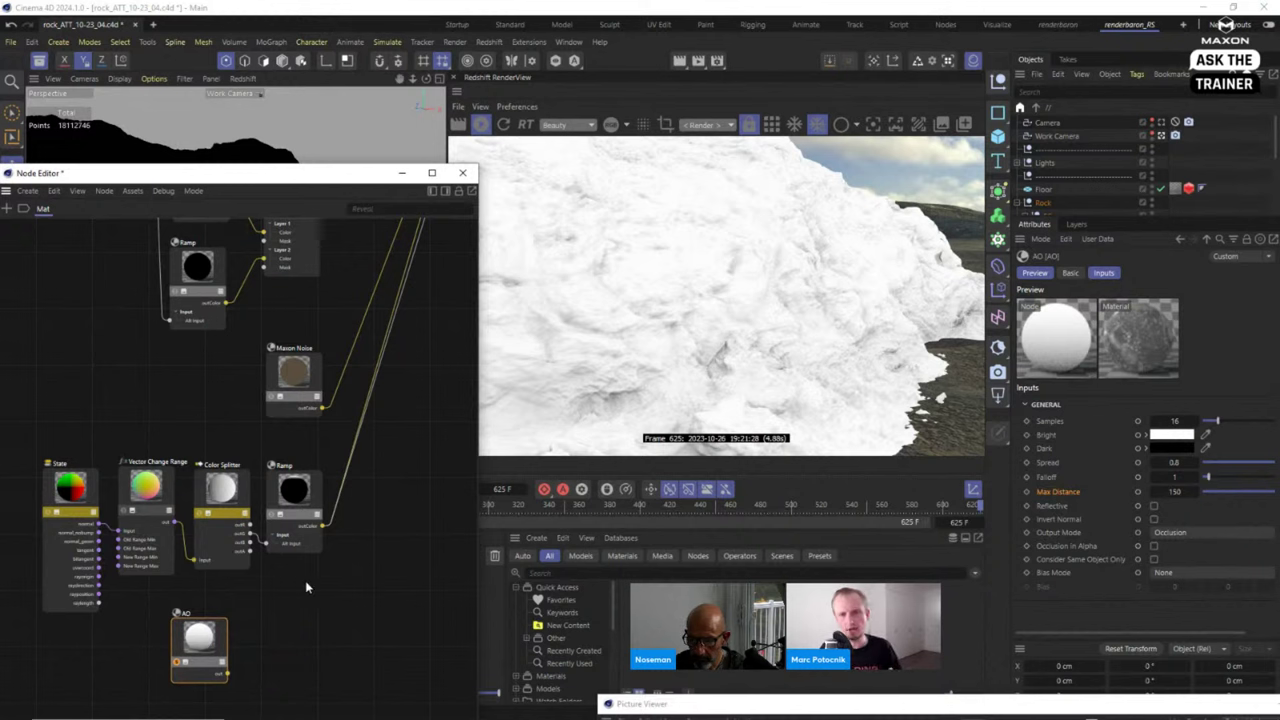
{"action": "left_click_drag", "start_coordinate": [320, 174], "coordinate": [400, 126]}
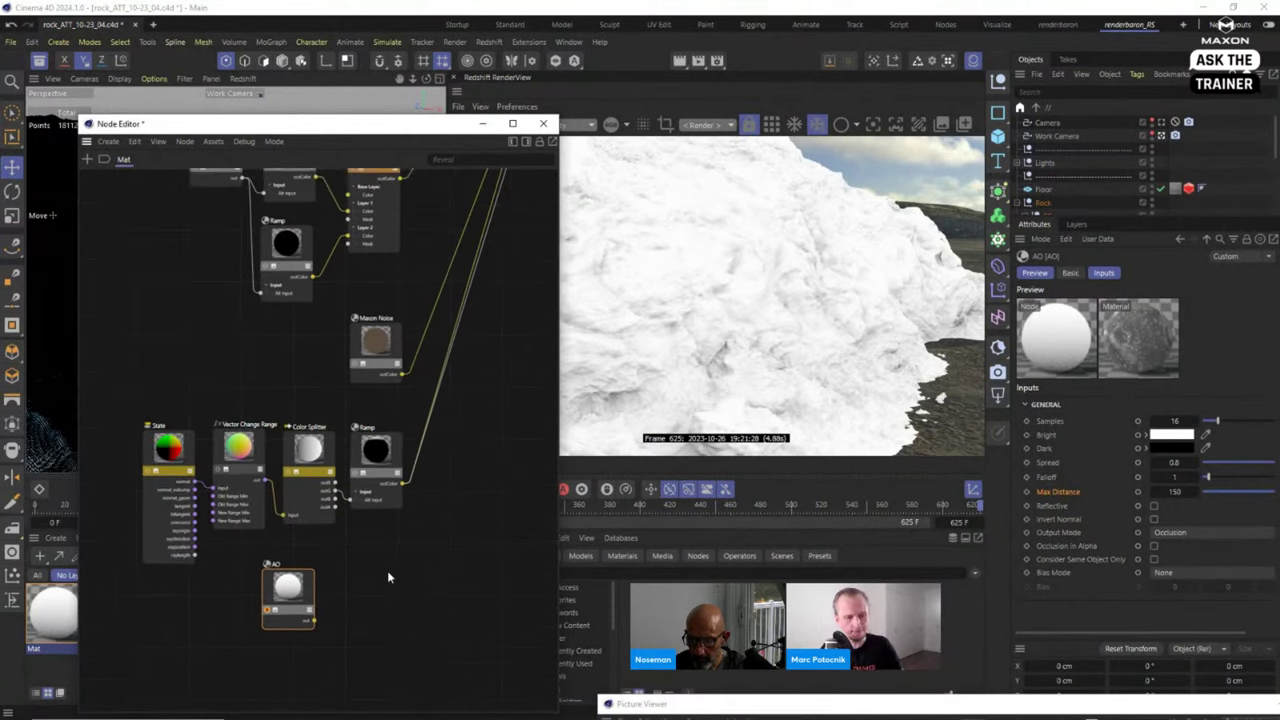
{"action": "middle_click_drag", "start_coordinate": [387, 570], "coordinate": [294, 563]}
{"action": "double_click", "coordinate": [318, 581]}
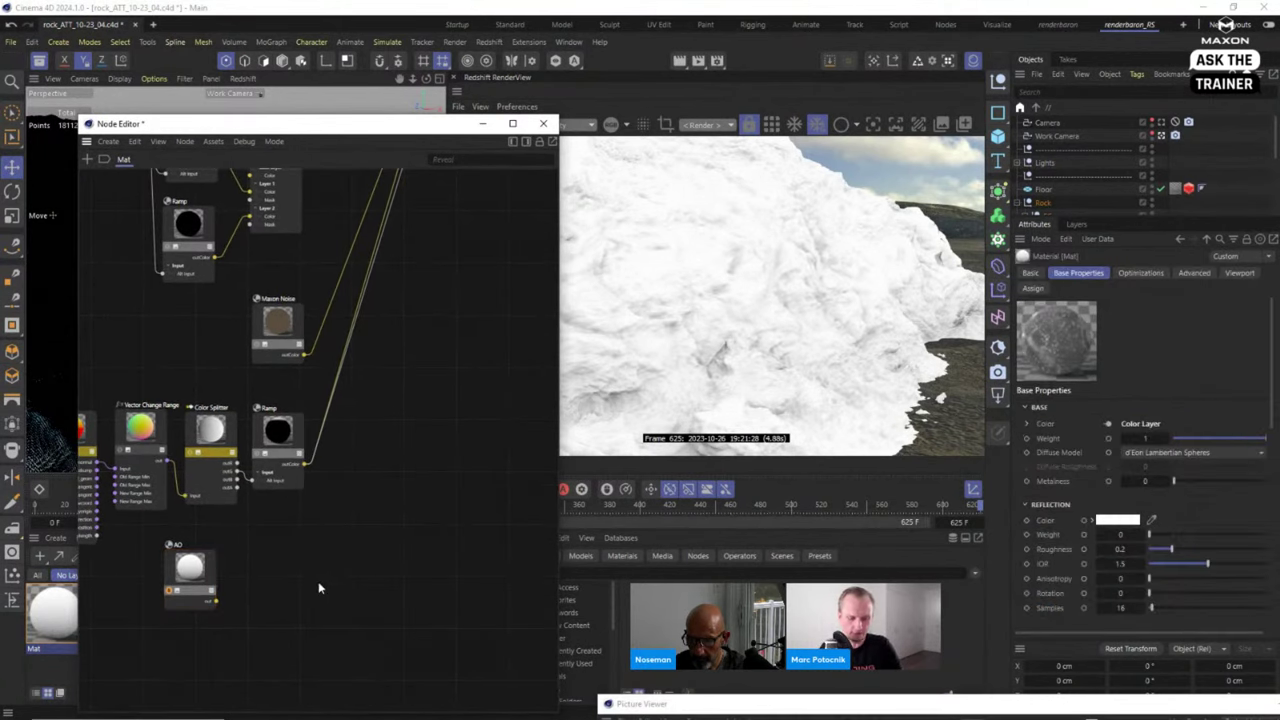
{"action": "type", "text": "ramp"}
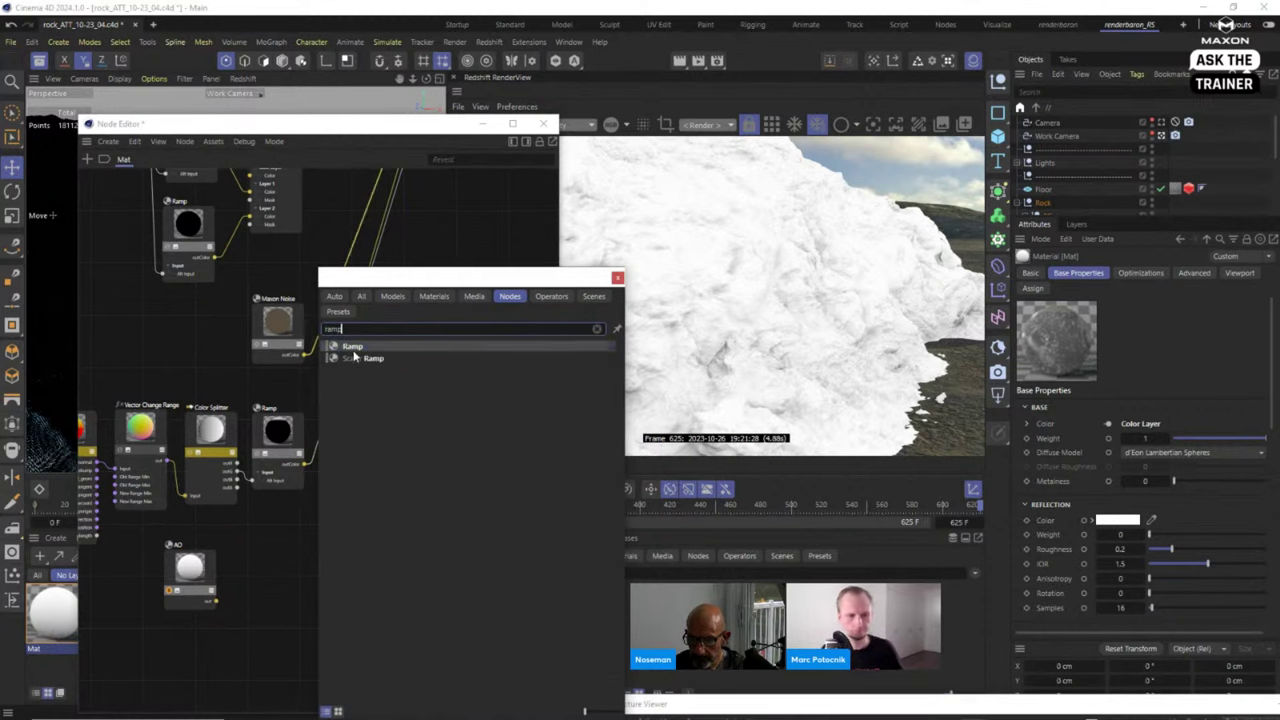
{"action": "left_click_drag", "start_coordinate": [353, 346], "coordinate": [272, 570]}
Connect the AO output to the new Ramp's Alt Input, align the two nodes and solo the Ramp in the render.
{"action": "left_click_drag", "start_coordinate": [220, 603], "coordinate": [282, 574]}
{"action": "mouse_move", "coordinate": [340, 595]}
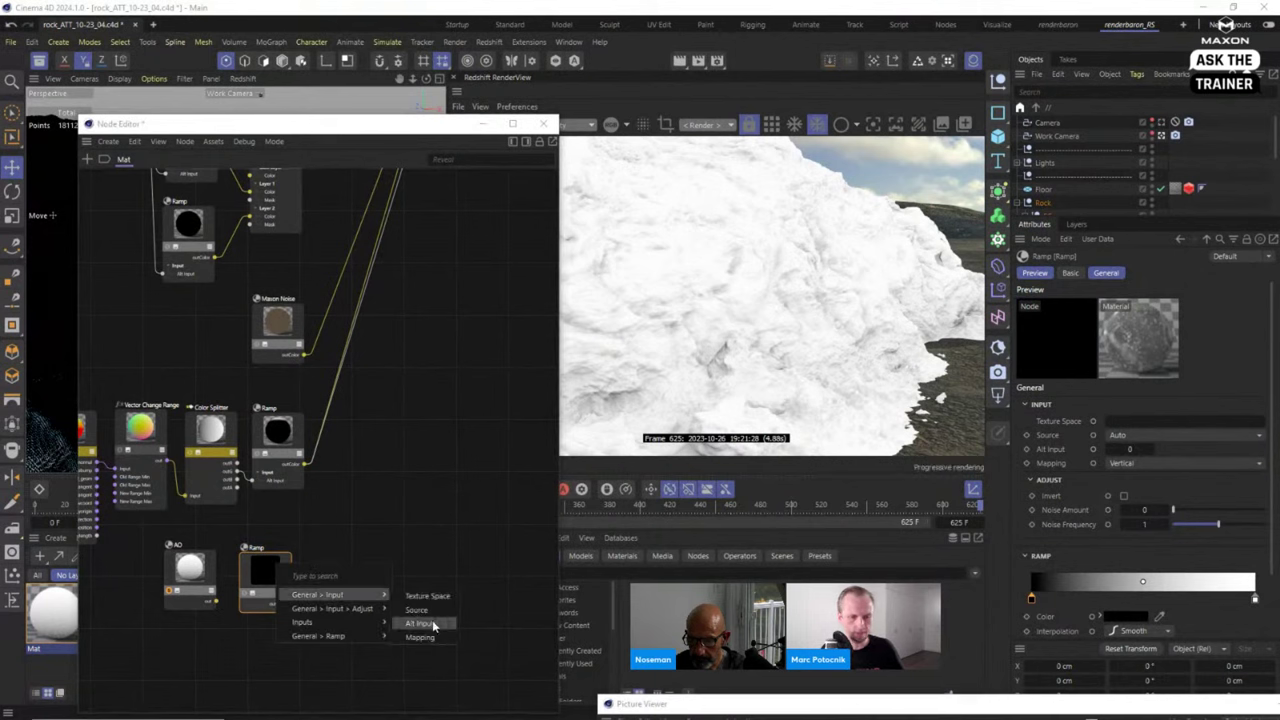
{"action": "left_click", "coordinate": [420, 623]}
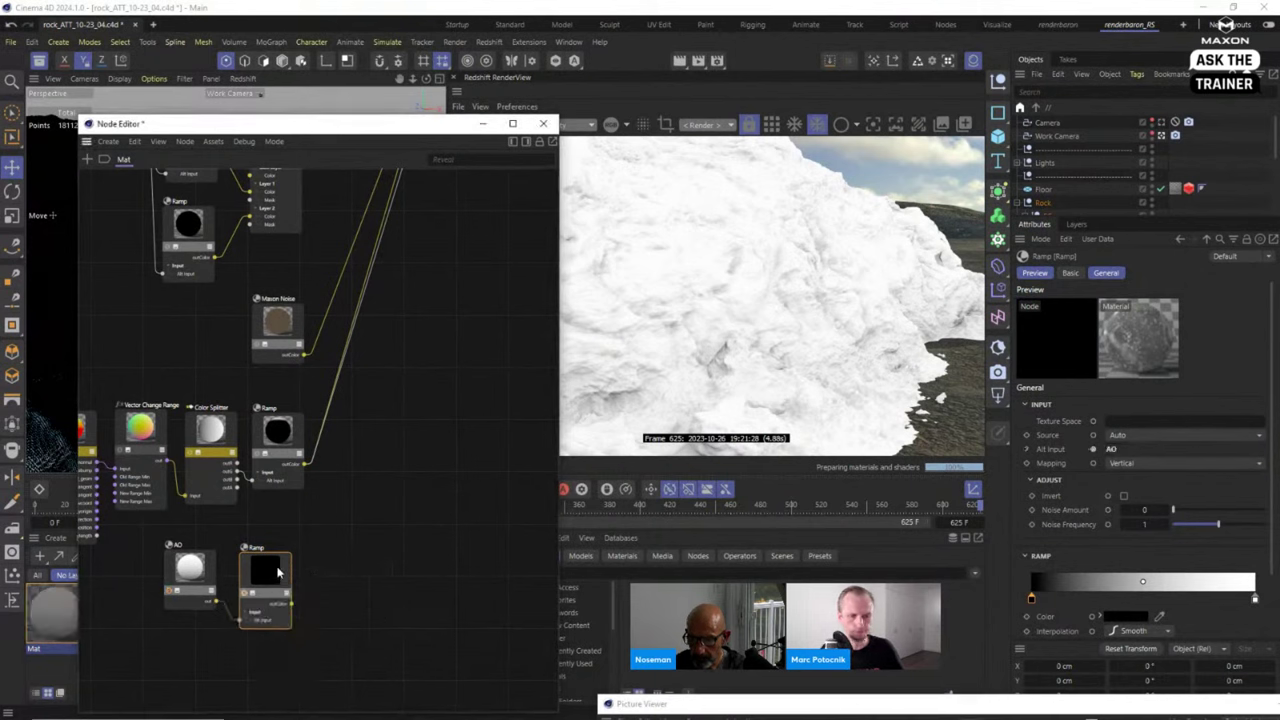
{"action": "left_click_drag", "start_coordinate": [265, 580], "coordinate": [269, 576]}
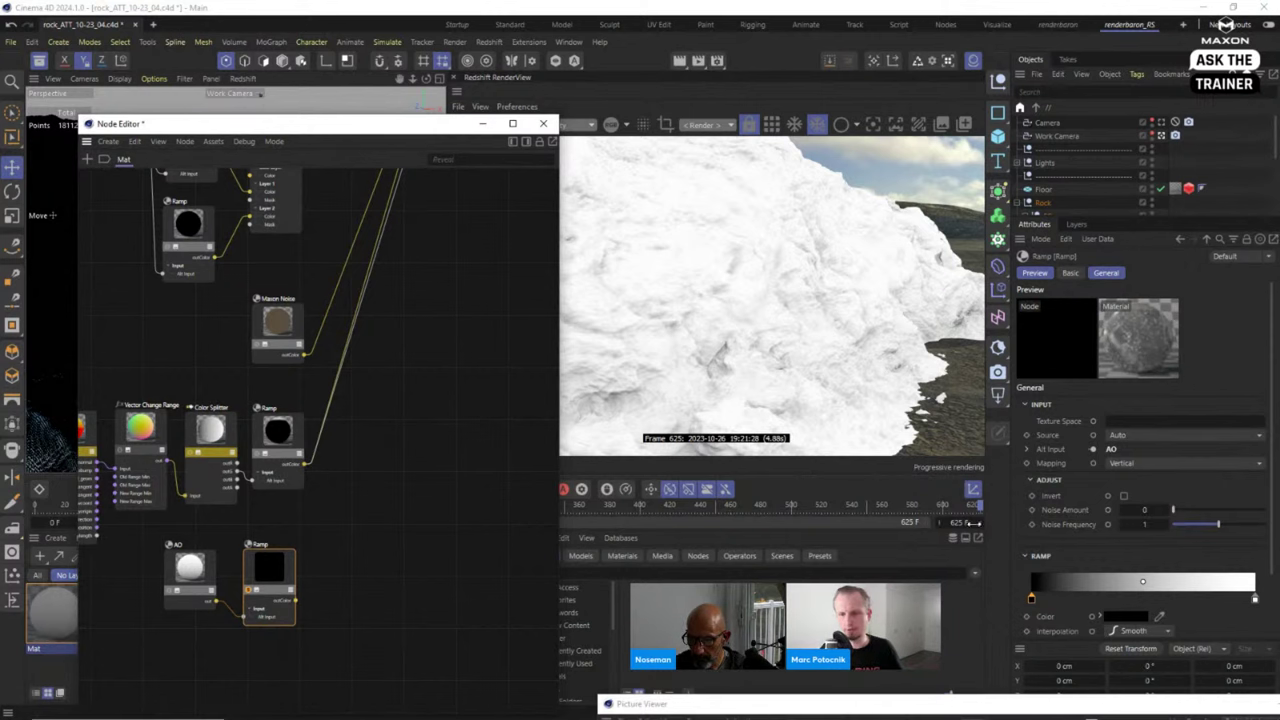
Move the Node Editor clear of the render and pull the AO Ramp's black and white knots inward from the gradient's ends.
{"action": "left_click_drag", "start_coordinate": [373, 135], "coordinate": [320, 88]}
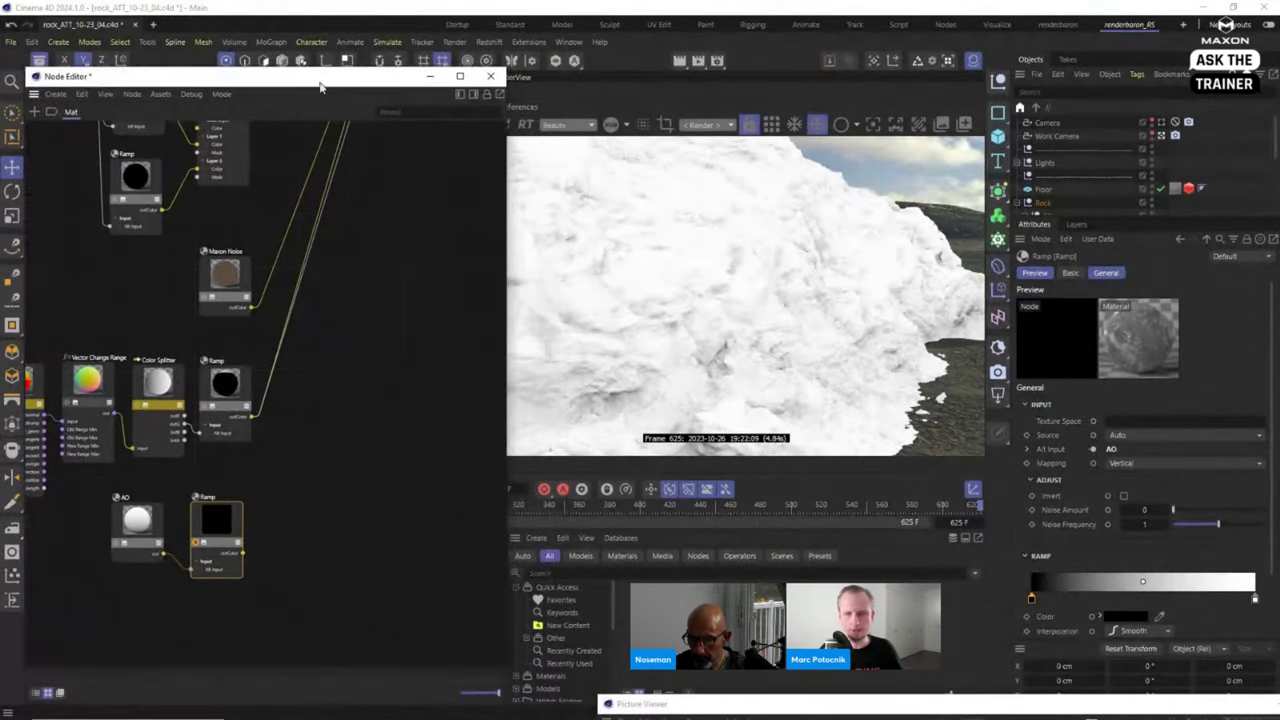
{"action": "left_click_drag", "start_coordinate": [1032, 600], "coordinate": [1140, 600]}
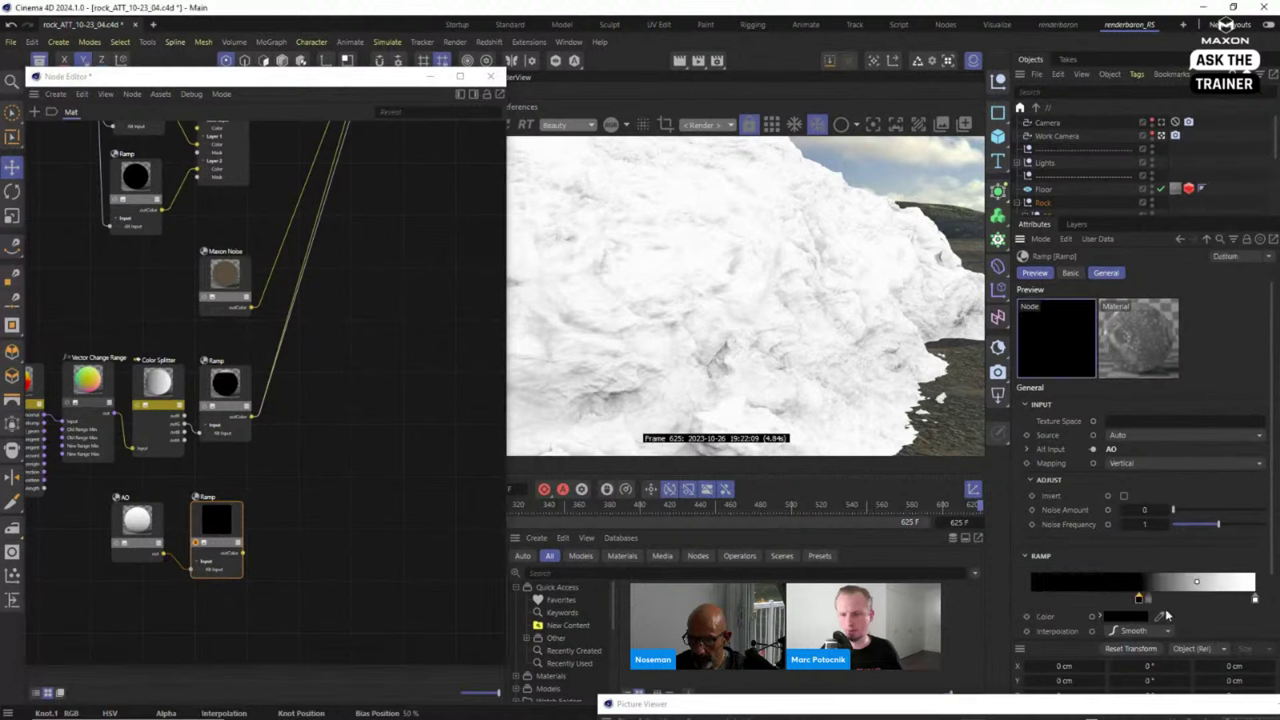
{"action": "left_click_drag", "start_coordinate": [1255, 599], "coordinate": [1178, 601]}
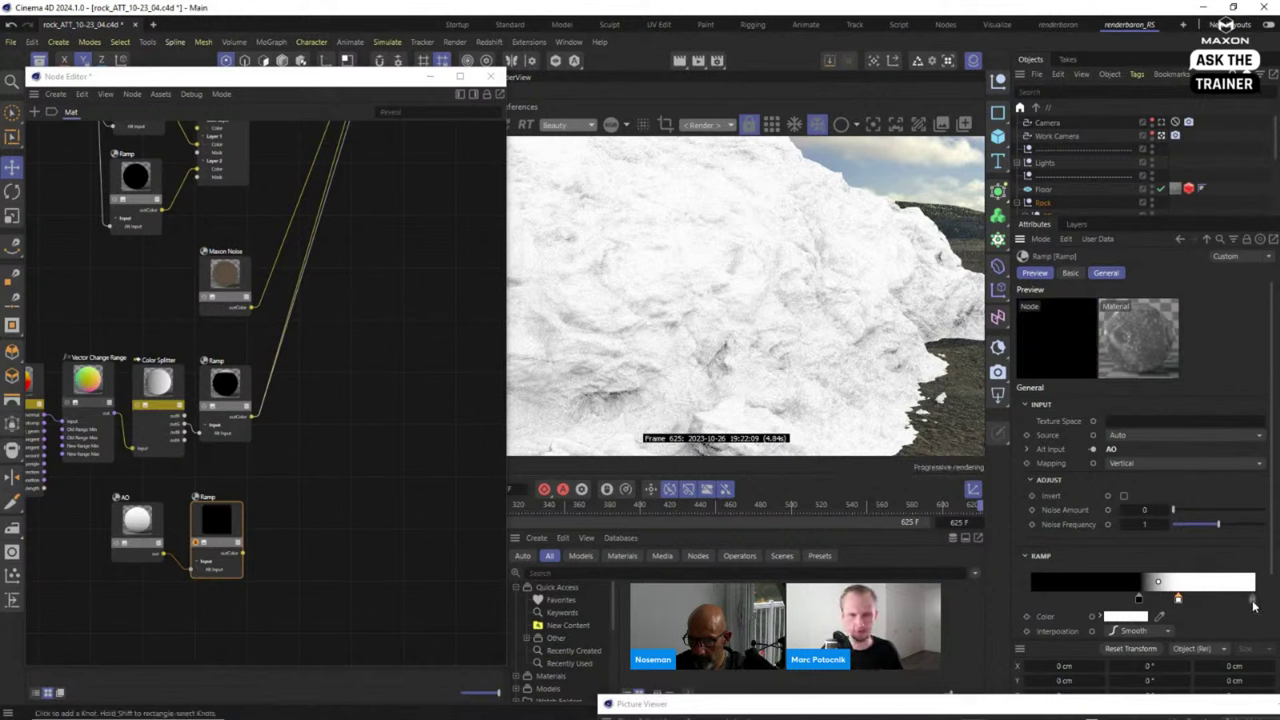
{"action": "left_click", "coordinate": [1138, 599]}
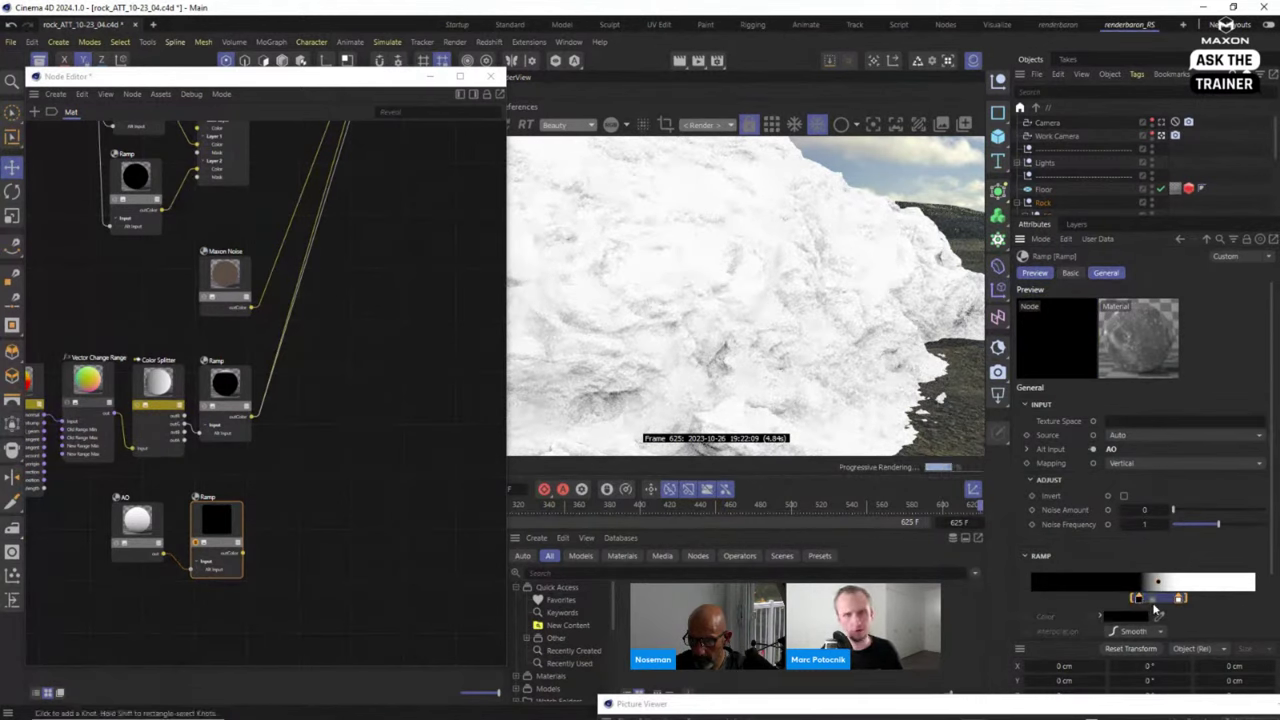
{"action": "left_click_drag", "start_coordinate": [1138, 604], "coordinate": [1077, 598]}
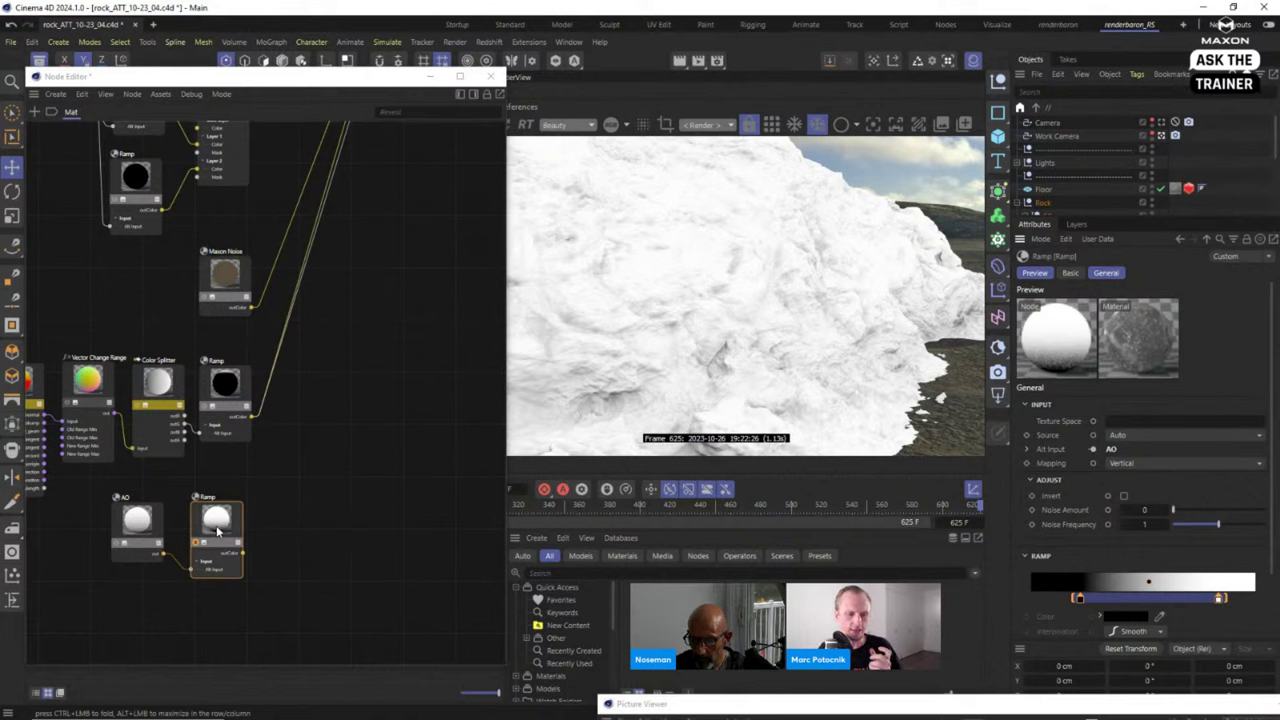
{"action": "left_click_drag", "start_coordinate": [148, 522], "coordinate": [211, 530]}
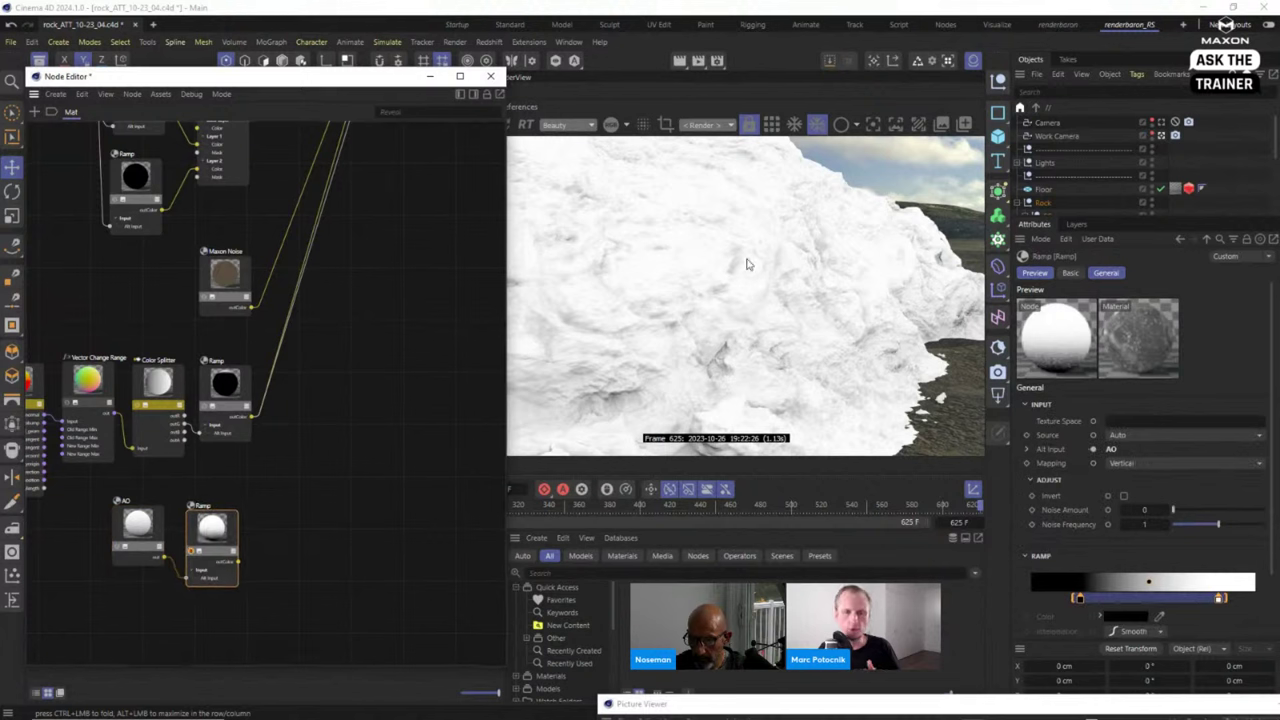
Turn on bucket rendering in the Redshift RenderView.
{"action": "left_click", "coordinate": [772, 125]}
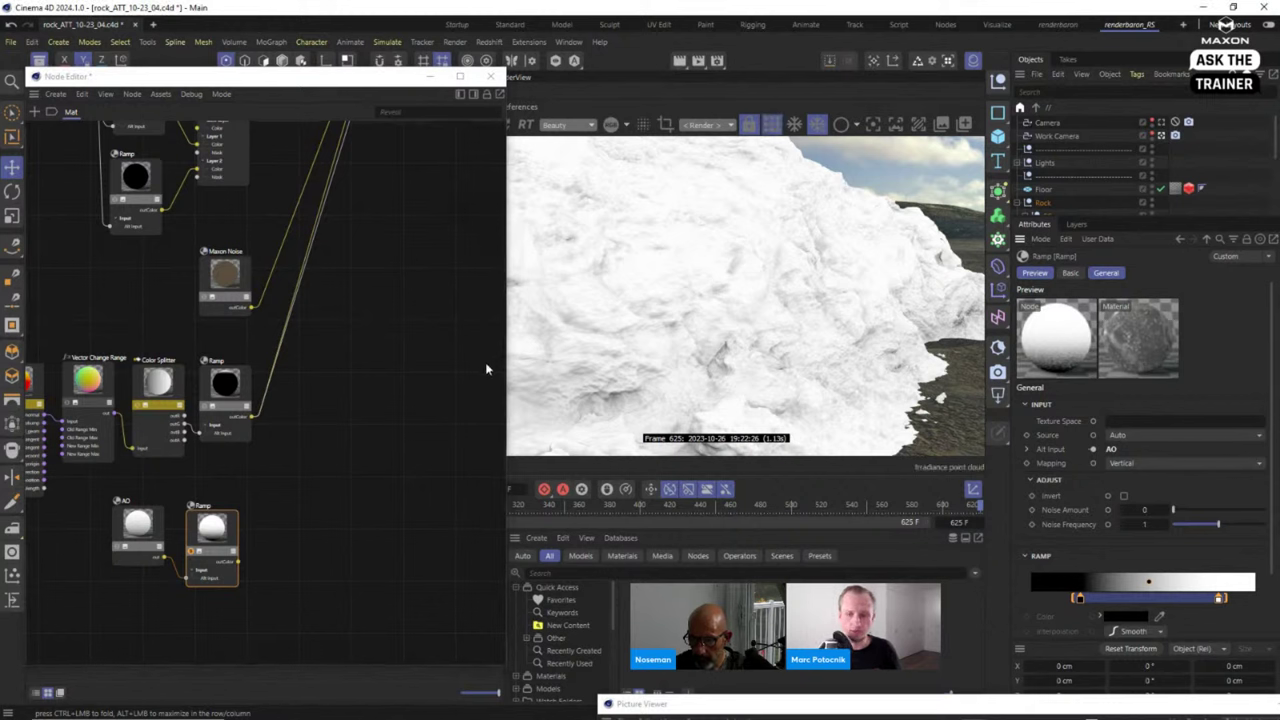
{"action": "left_click", "coordinate": [772, 125]}
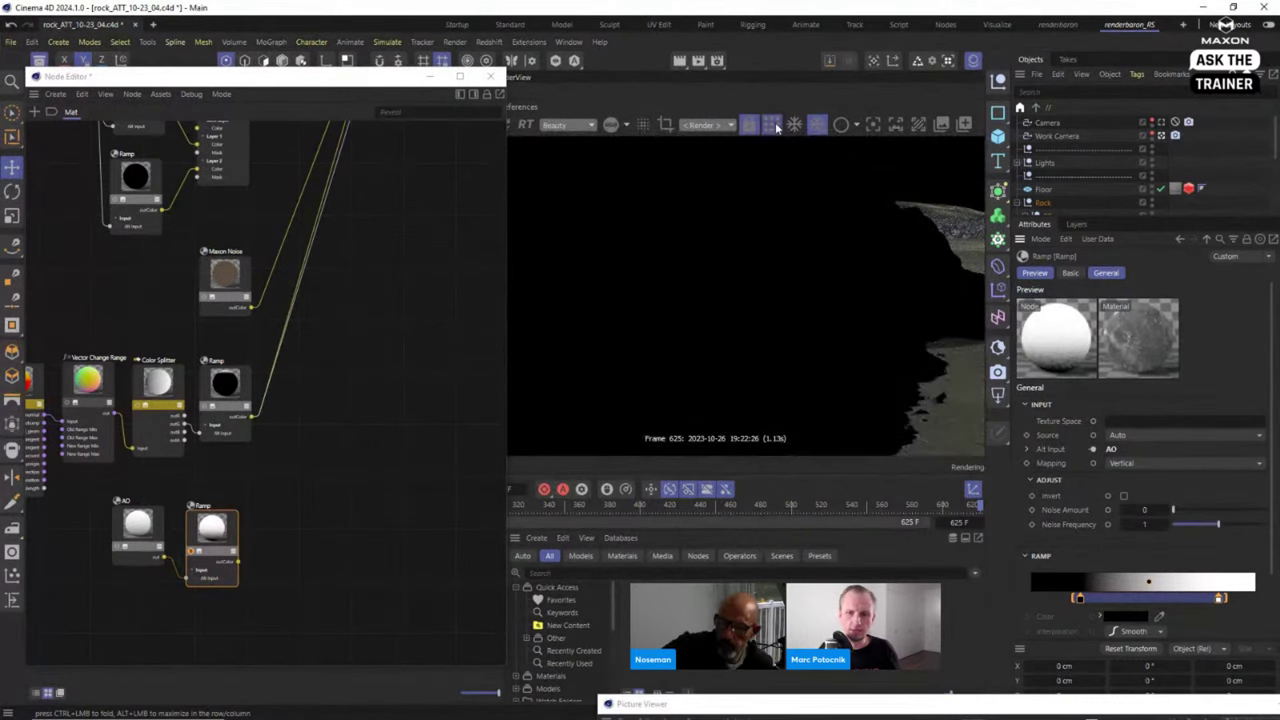
{"action": "left_click", "coordinate": [772, 125]}
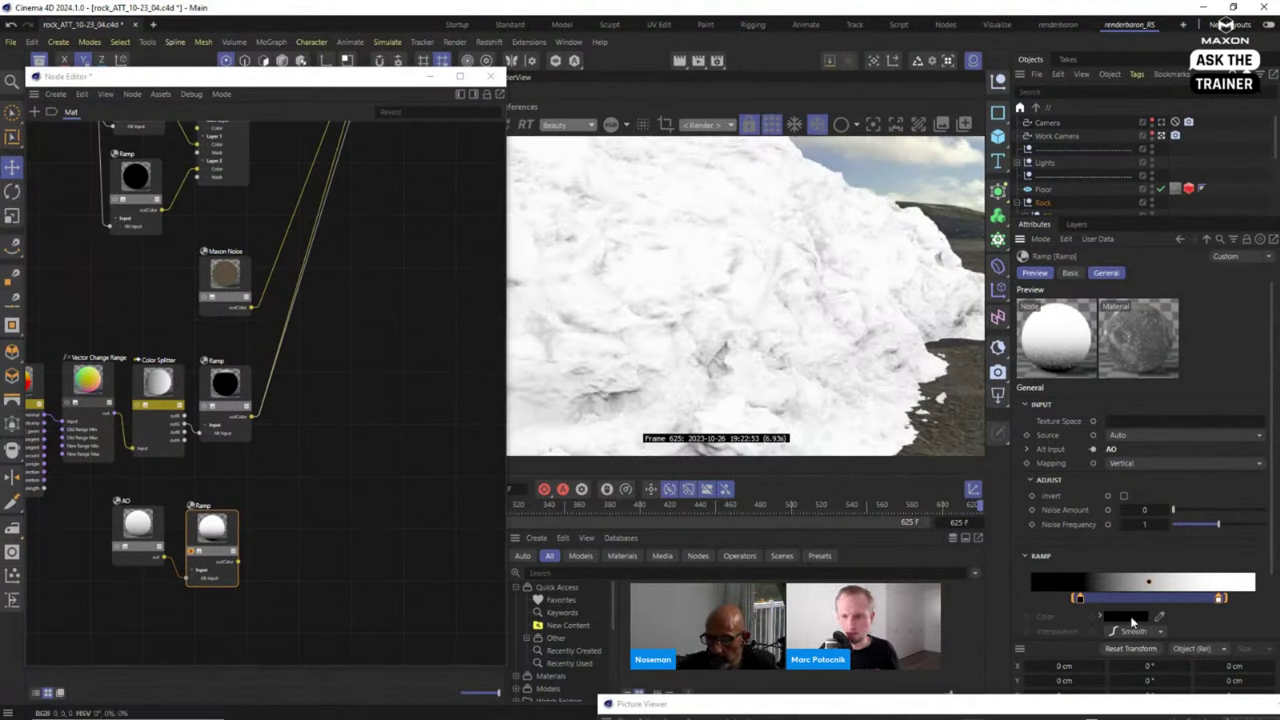
Bring the AO Ramp's black and white knots close together about two thirds along the gradient for a hard transition.
{"action": "left_click_drag", "start_coordinate": [1077, 598], "coordinate": [1196, 598]}
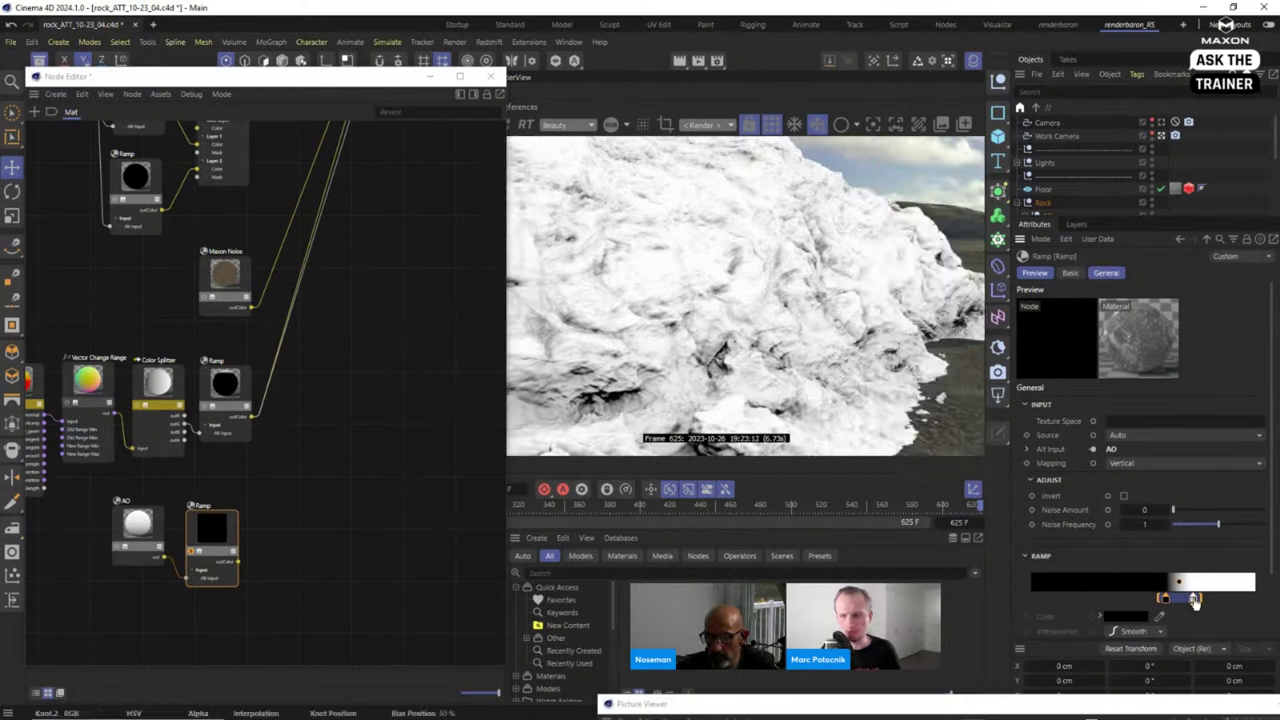
{"action": "left_click_drag", "start_coordinate": [1193, 597], "coordinate": [1152, 598]}
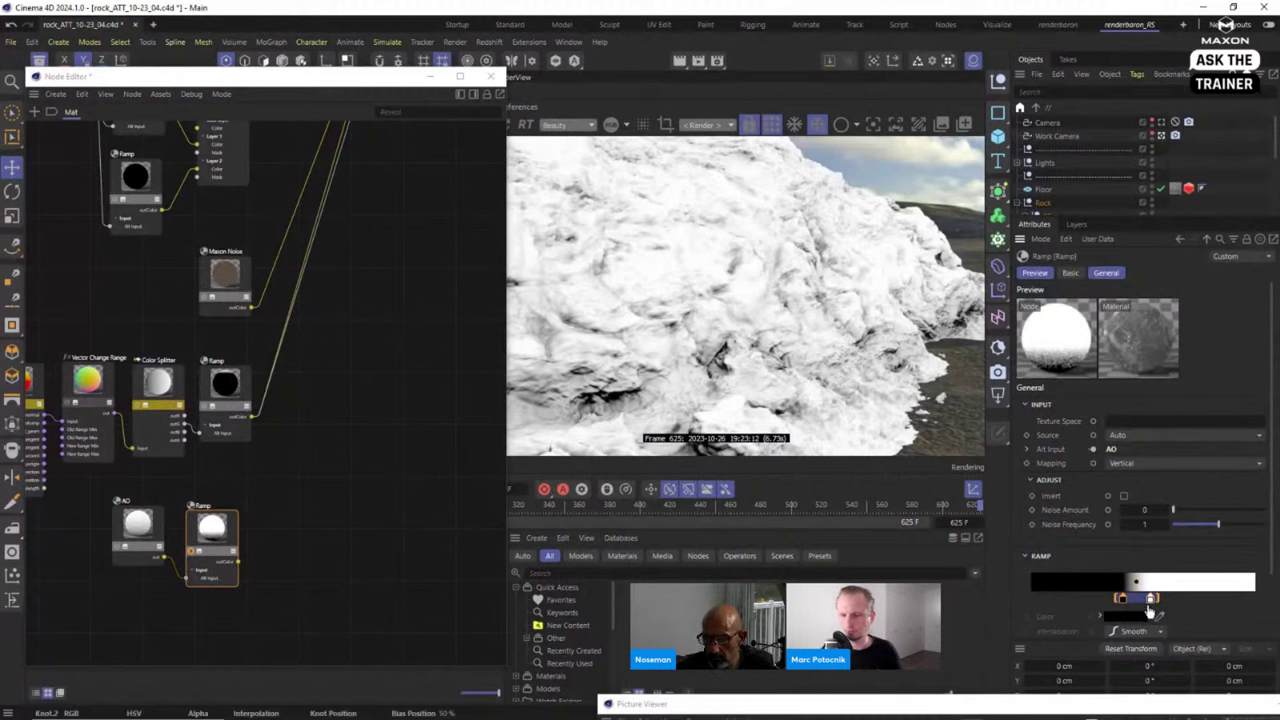
{"action": "left_click_drag", "start_coordinate": [1151, 599], "coordinate": [1147, 599]}
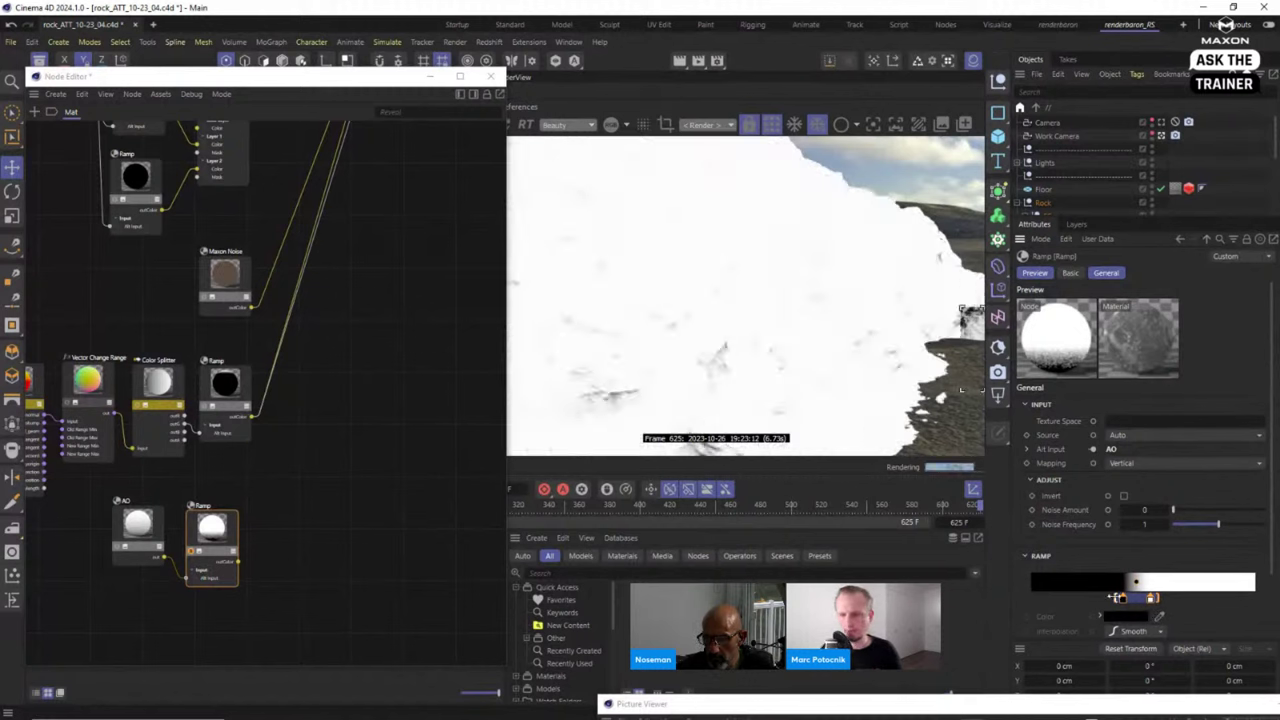
{"action": "left_click", "coordinate": [1120, 598]}
{"action": "left_click_drag", "start_coordinate": [1121, 599], "coordinate": [1186, 603]}
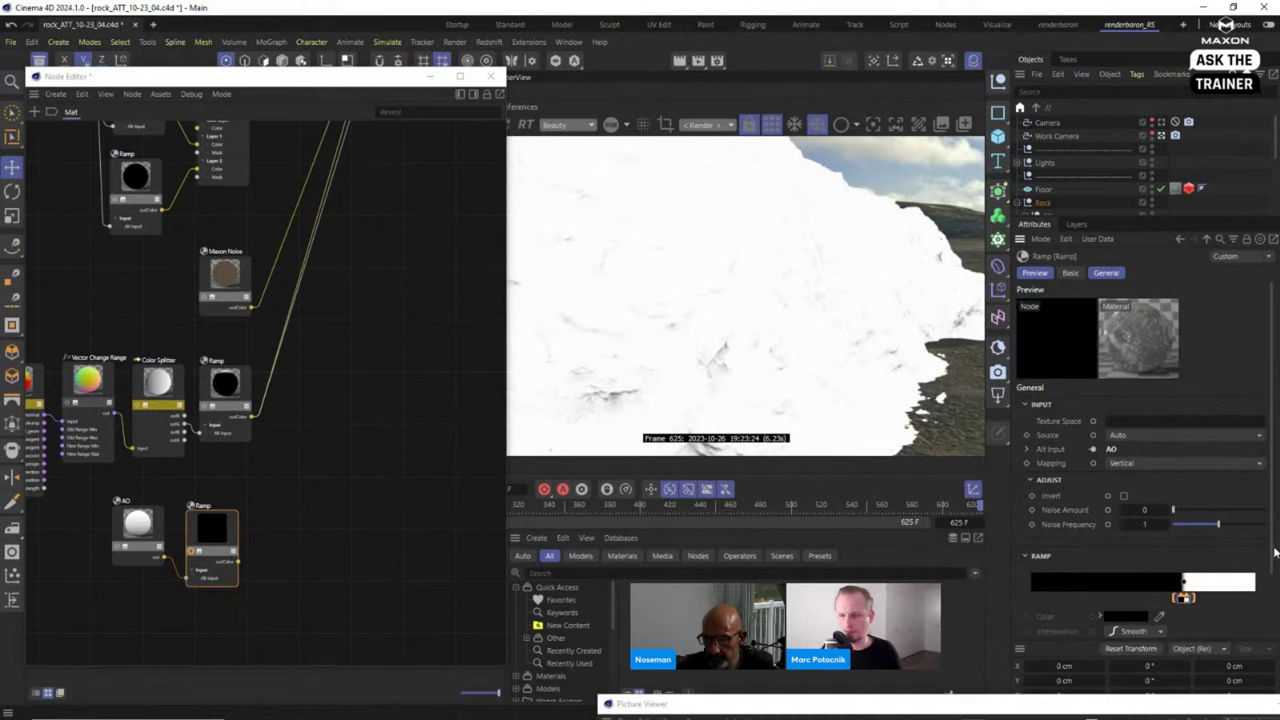
Set the AO Ramp knots' interpolation to Step and shift both knots to just past the gradient's middle.
{"action": "scroll", "coordinate": [1275, 596], "scroll_direction": "down", "scroll_amount": 2}
{"action": "scroll", "coordinate": [1275, 596], "scroll_direction": "down", "scroll_amount": 1}
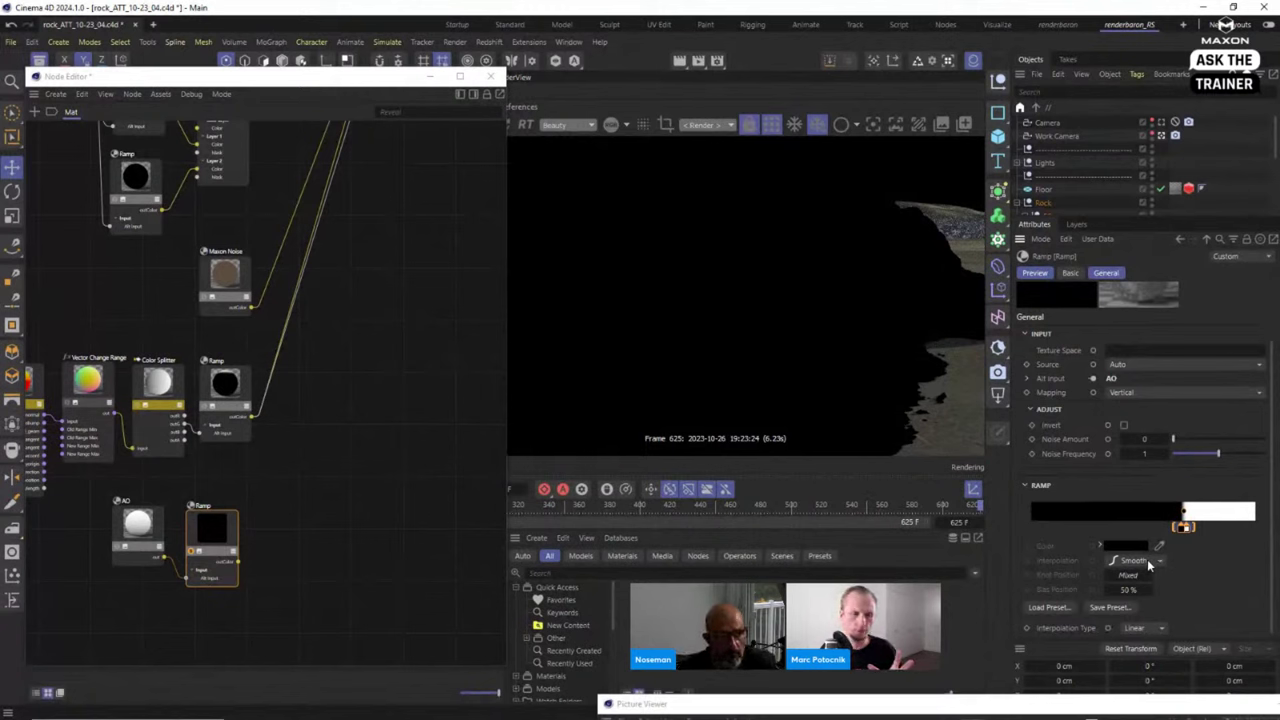
{"action": "left_click", "coordinate": [1146, 563]}
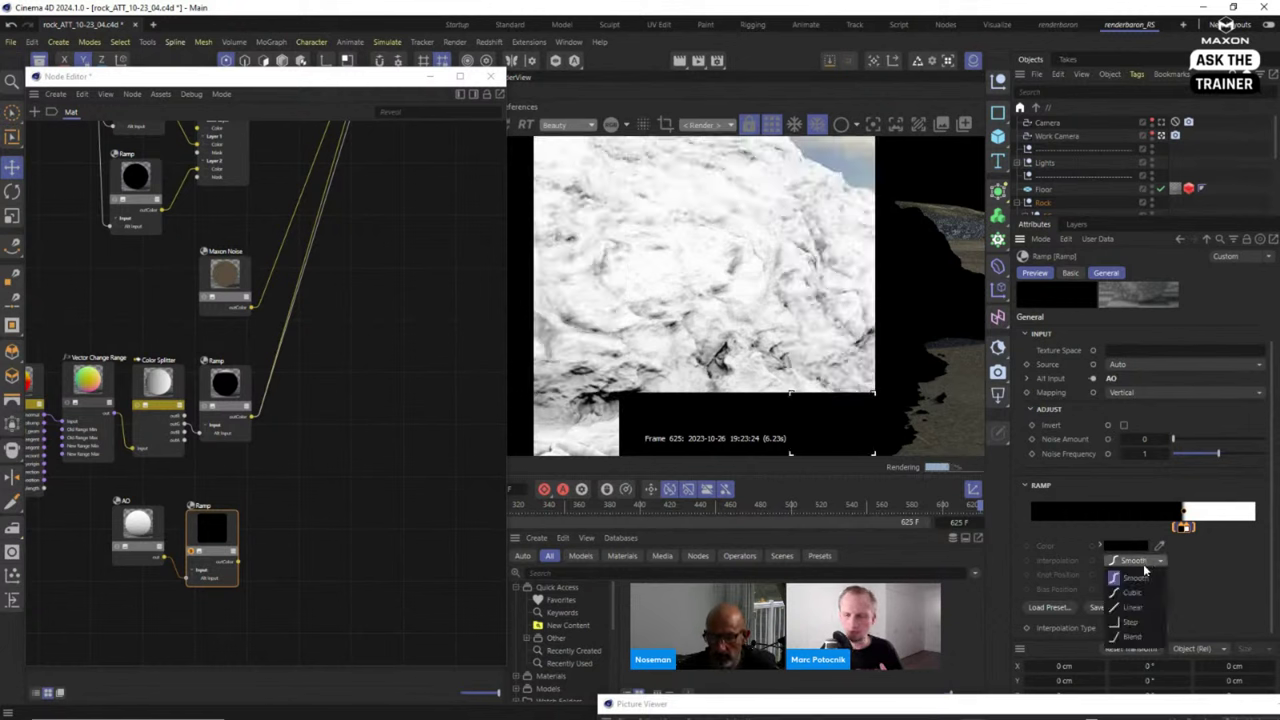
{"action": "left_click", "coordinate": [1140, 622]}
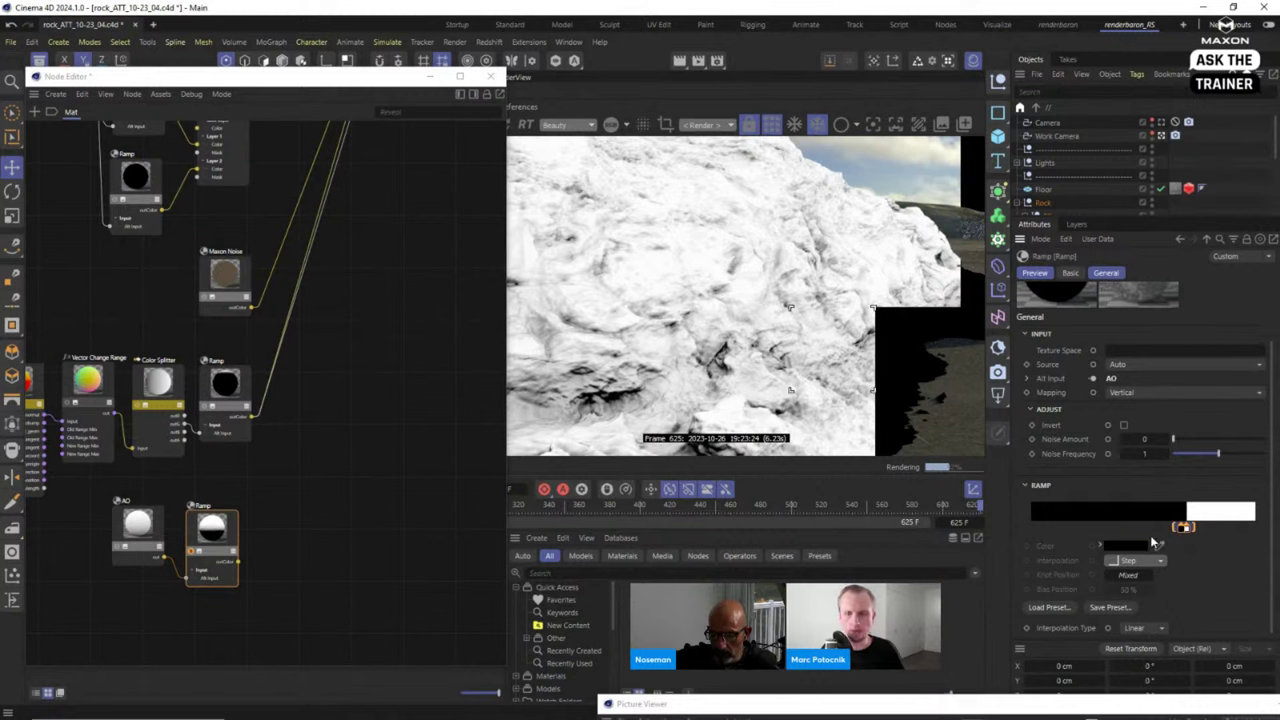
{"action": "left_click_drag", "start_coordinate": [1187, 528], "coordinate": [1147, 530]}
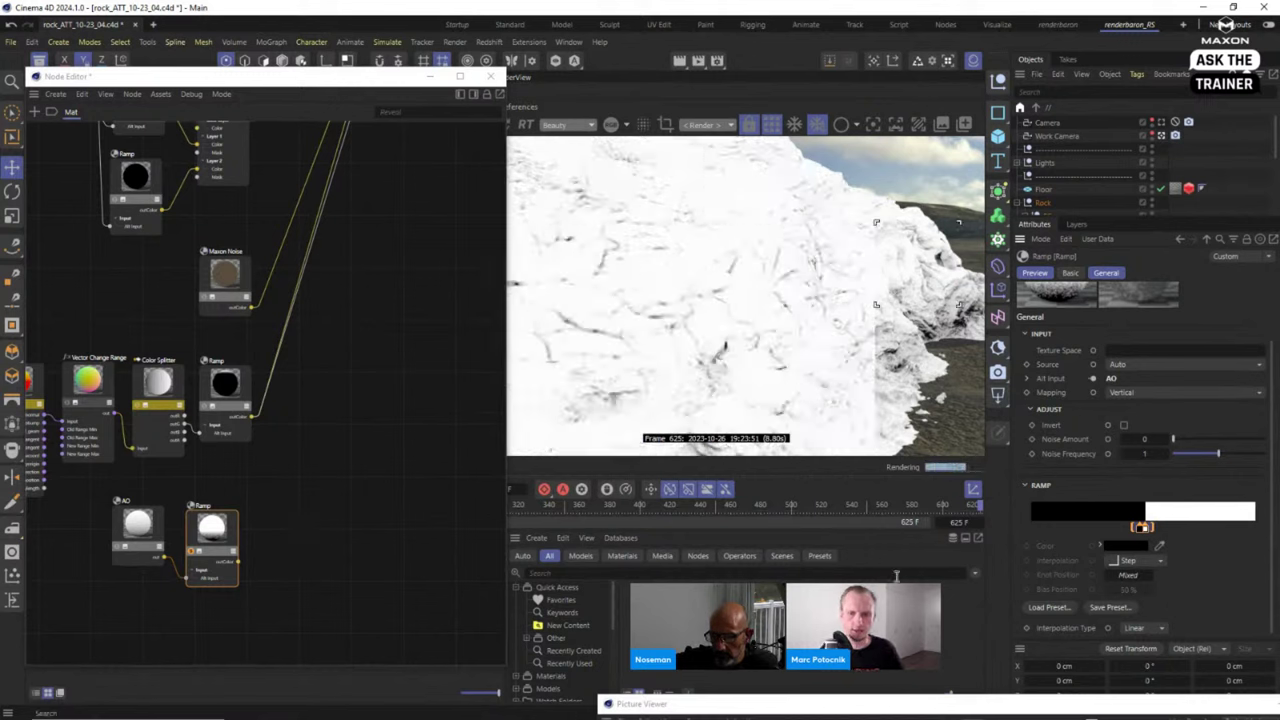
{"action": "left_click_drag", "start_coordinate": [1141, 527], "coordinate": [1154, 528]}
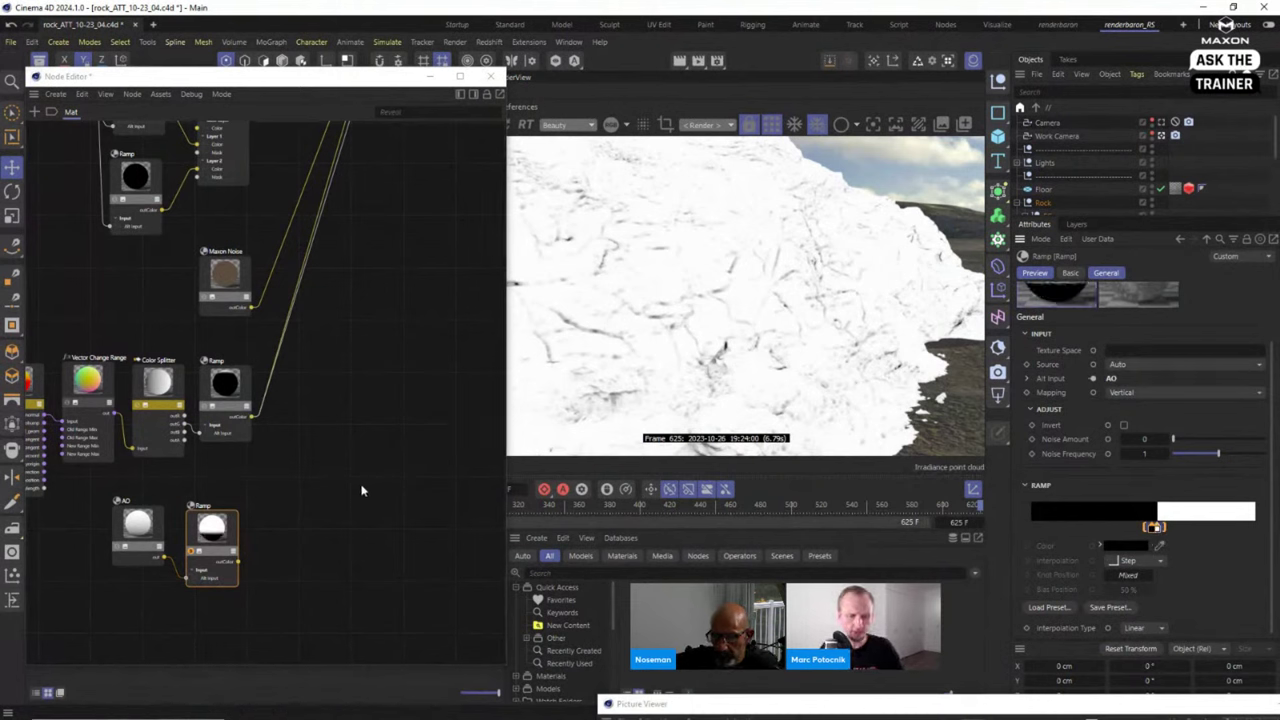
Follow the node graph from the AO Ramp up to the main Color Layer and examine its layer inputs.
{"action": "middle_click_drag", "start_coordinate": [322, 415], "coordinate": [314, 429]}
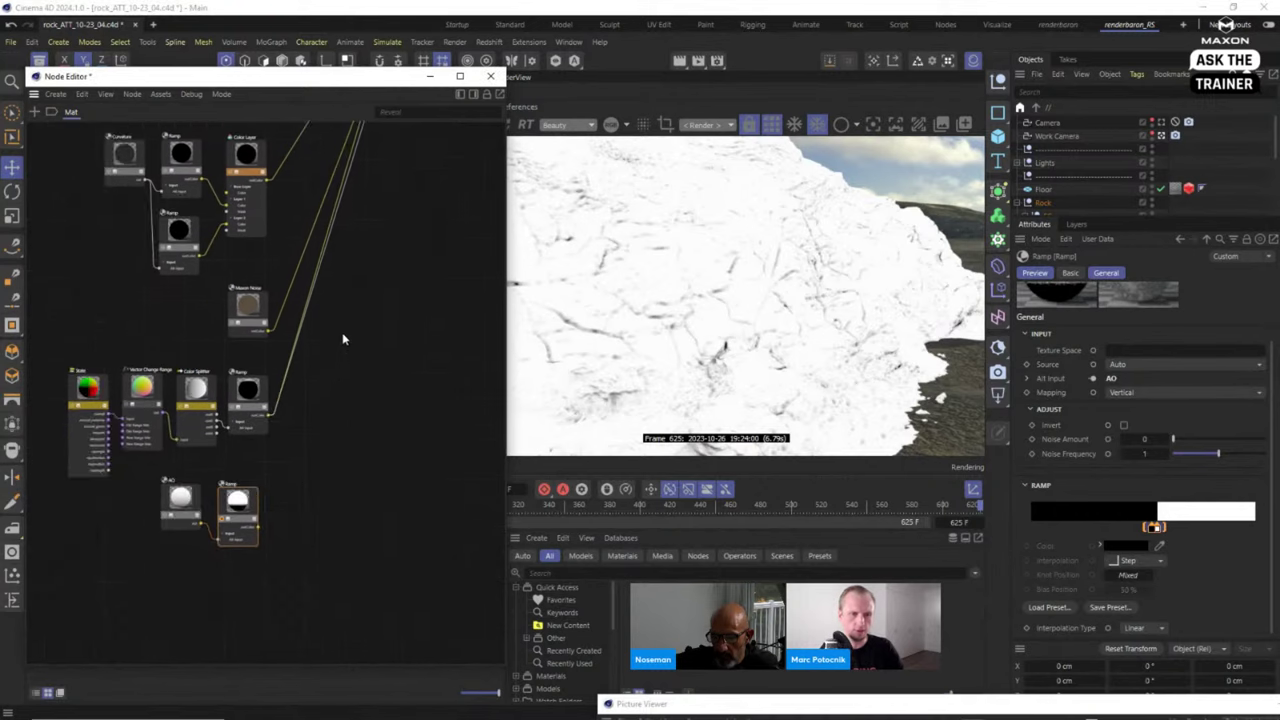
{"action": "middle_click_drag", "start_coordinate": [342, 332], "coordinate": [317, 568]}
{"action": "scroll", "coordinate": [404, 268], "scroll_direction": "up", "scroll_amount": 3}
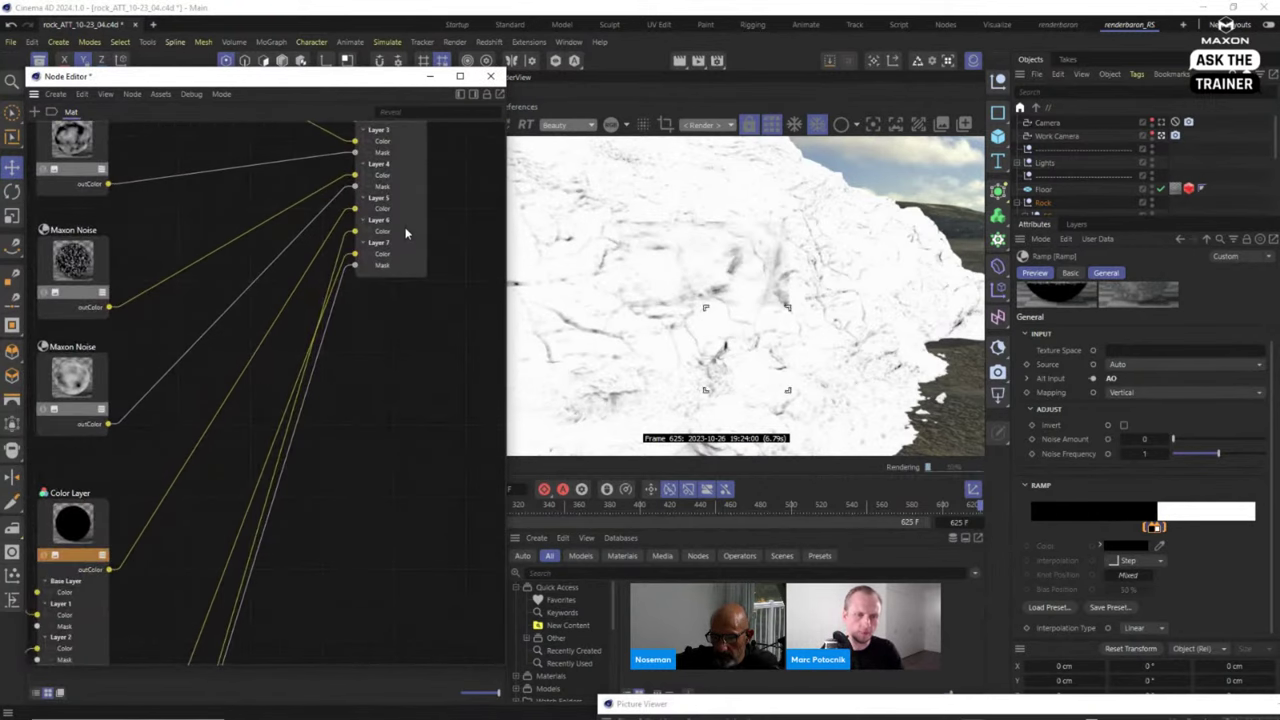
{"action": "scroll", "coordinate": [409, 234], "scroll_direction": "down", "scroll_amount": 2}
{"action": "scroll", "coordinate": [398, 258], "scroll_direction": "down", "scroll_amount": 2}
{"action": "scroll", "coordinate": [408, 260], "scroll_direction": "up", "scroll_amount": 2}
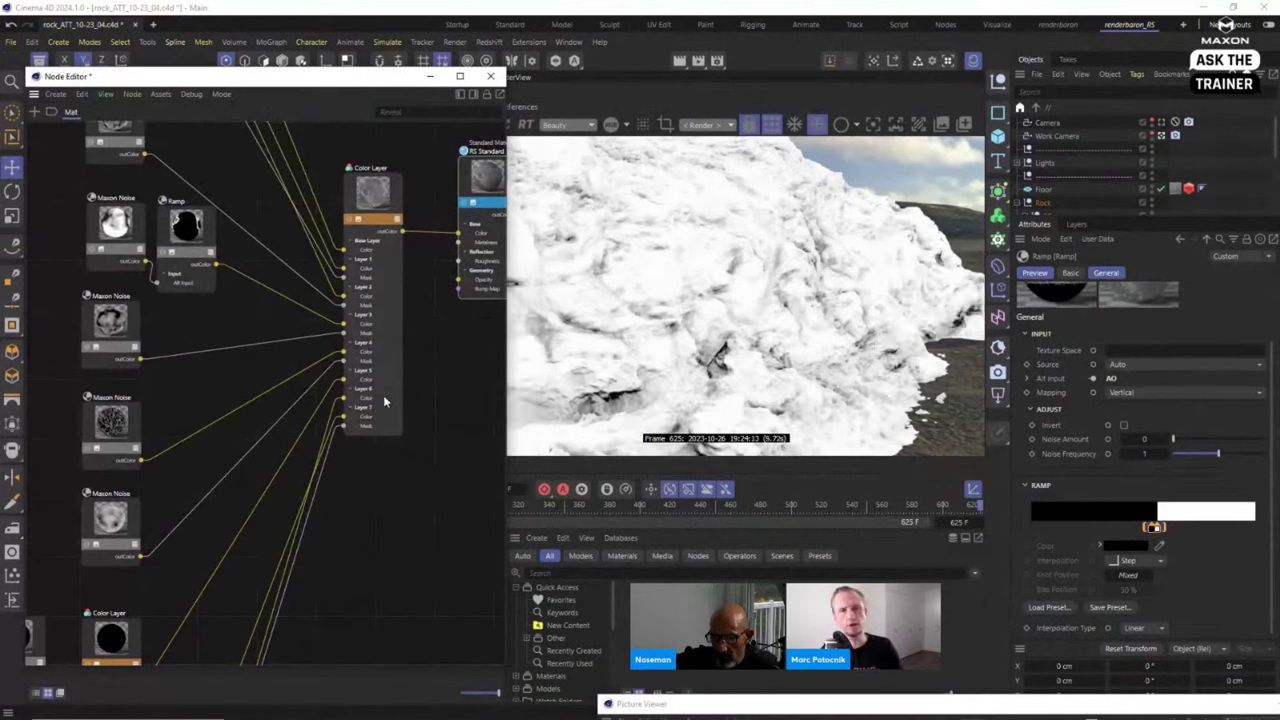
{"action": "scroll", "coordinate": [380, 405], "scroll_direction": "down", "scroll_amount": 1}
{"action": "middle_click_drag", "start_coordinate": [379, 407], "coordinate": [269, 425]}
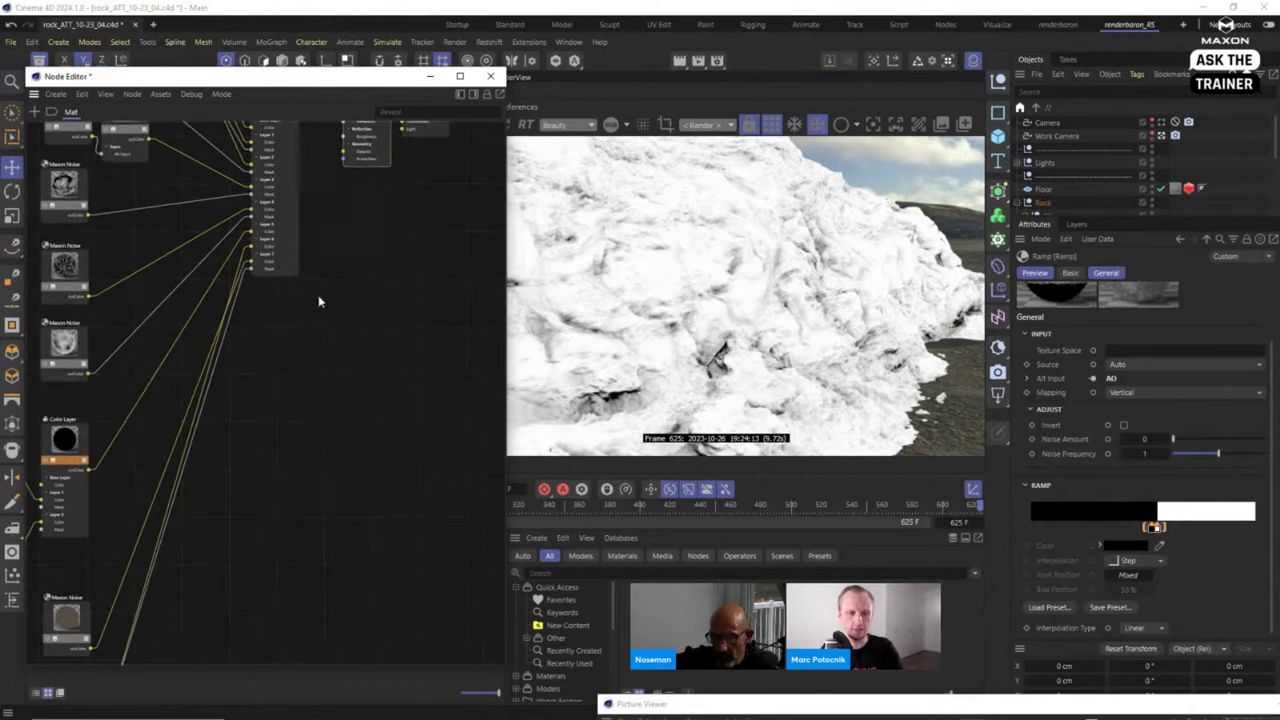
{"action": "double_click", "coordinate": [359, 384]}
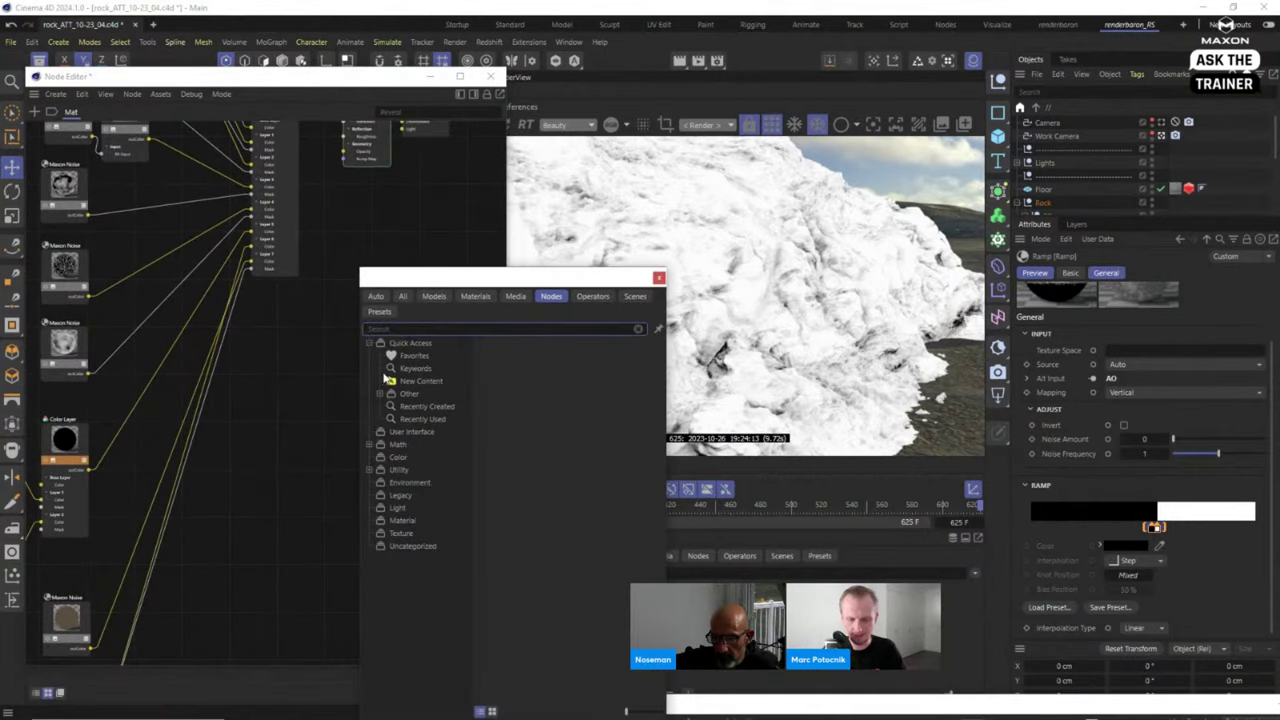
{"action": "type", "text": "lay"}
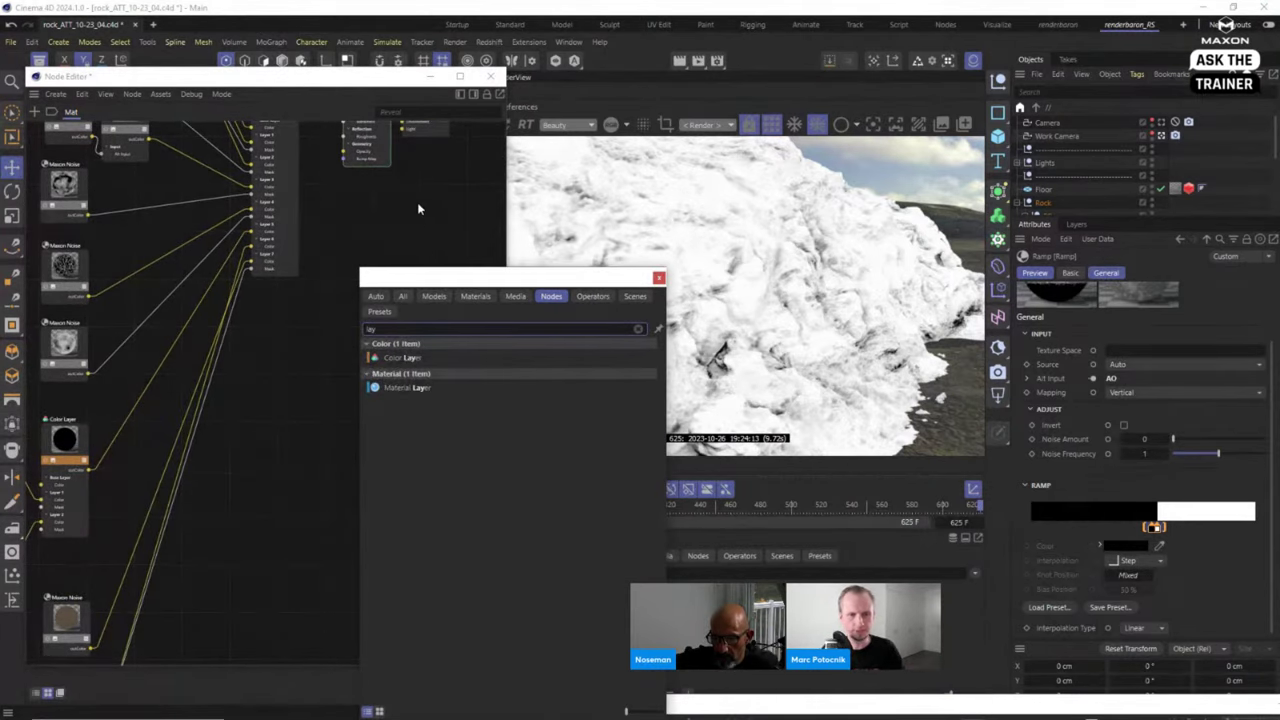
{"action": "key", "text": "Return"}
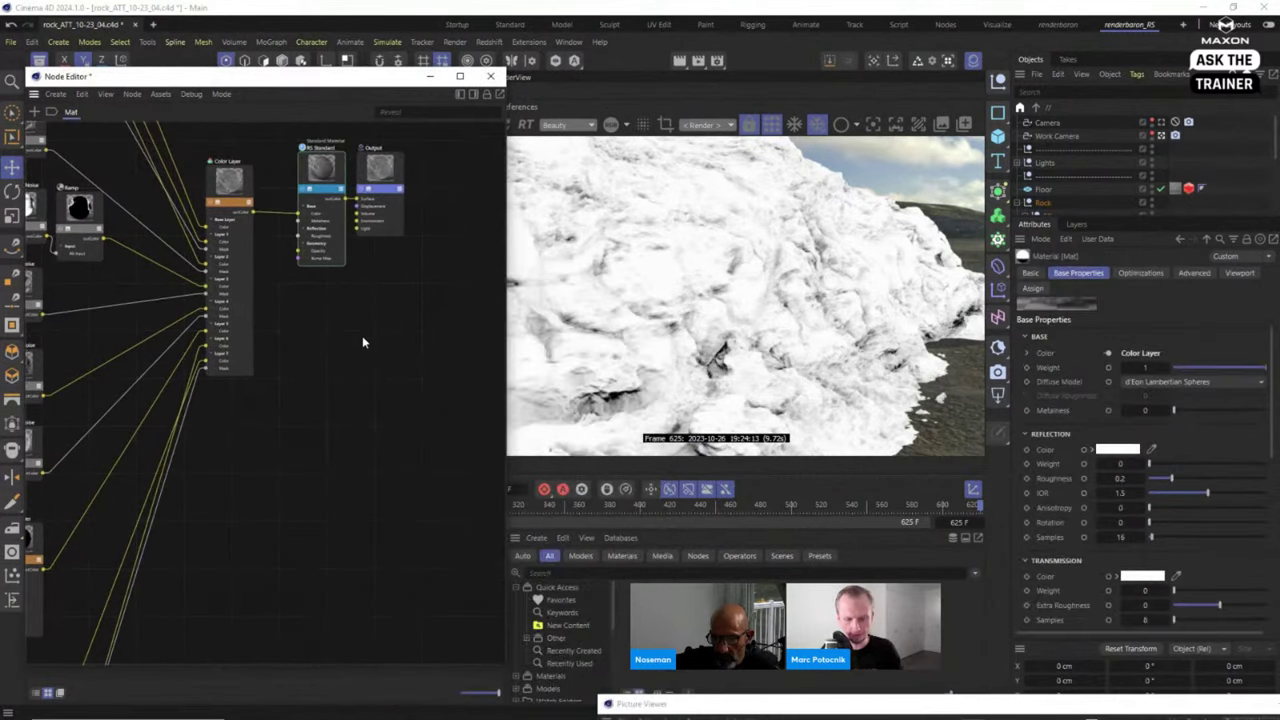
Insert a second Color Layer node into the connection between the main Color Layer and RS Standard, and space the nodes apart.
{"action": "double_click", "coordinate": [363, 342]}
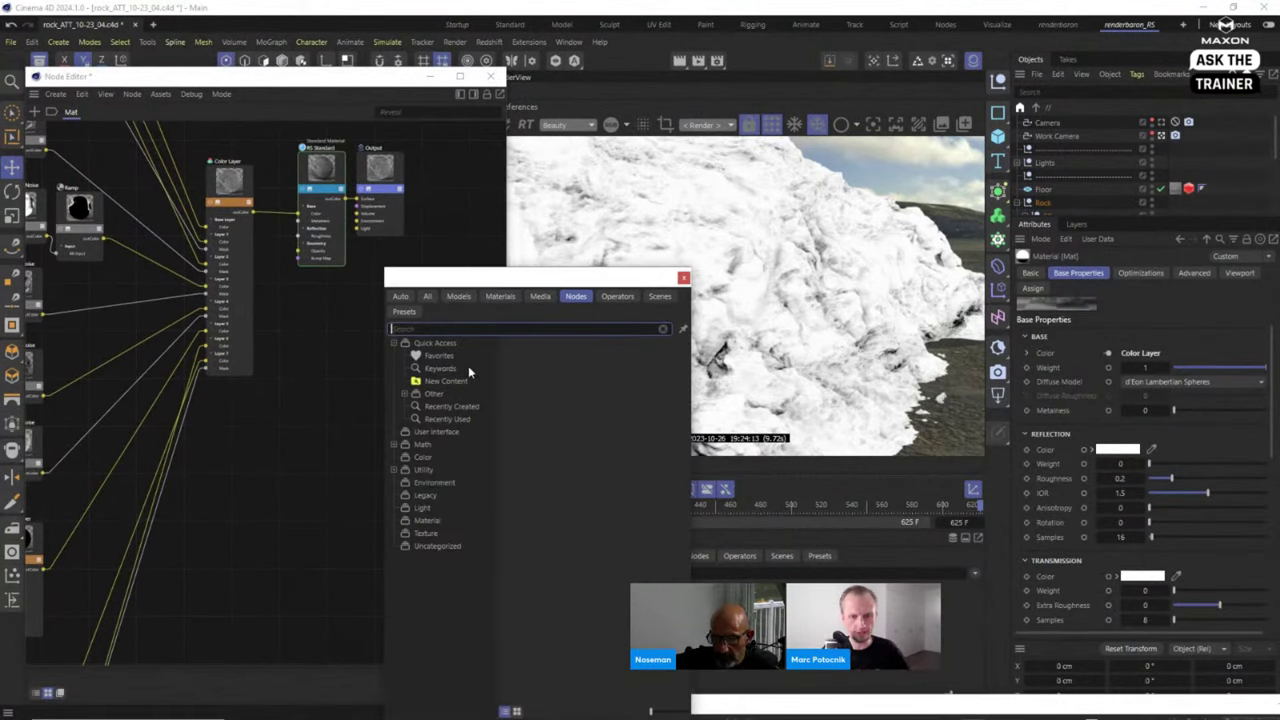
{"action": "type", "text": "lay"}
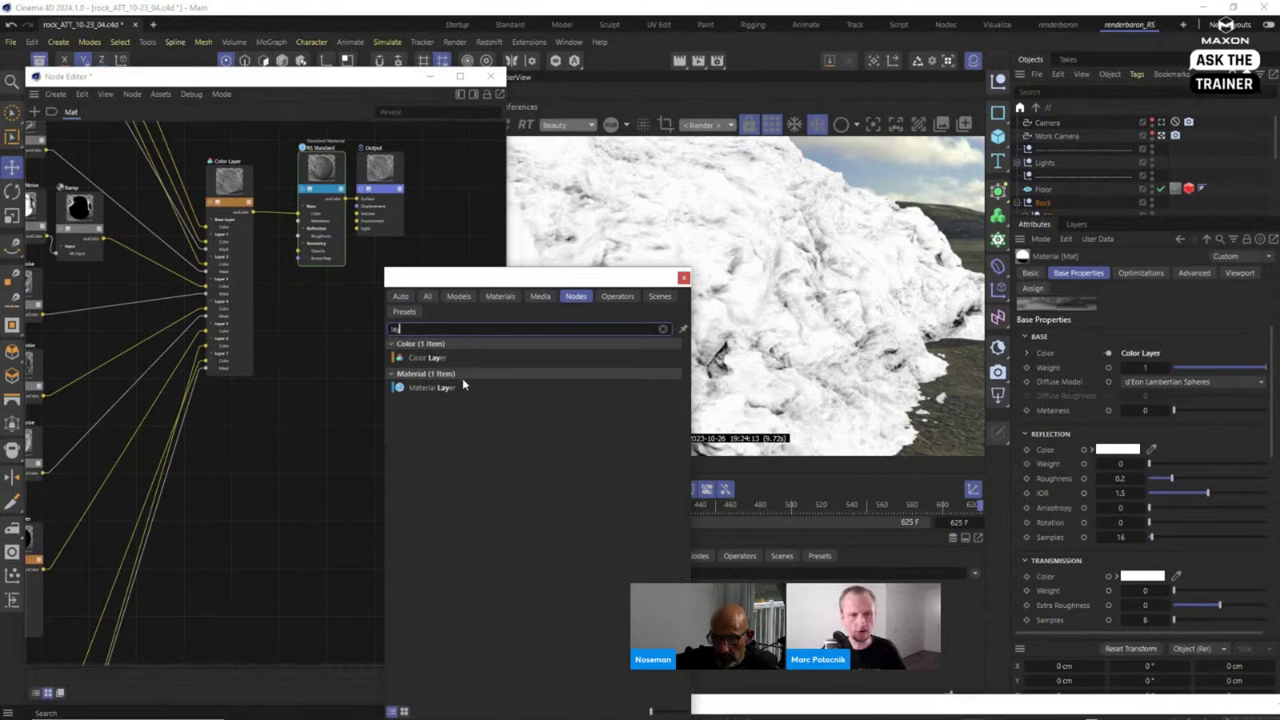
{"action": "left_click_drag", "start_coordinate": [440, 357], "coordinate": [383, 352]}
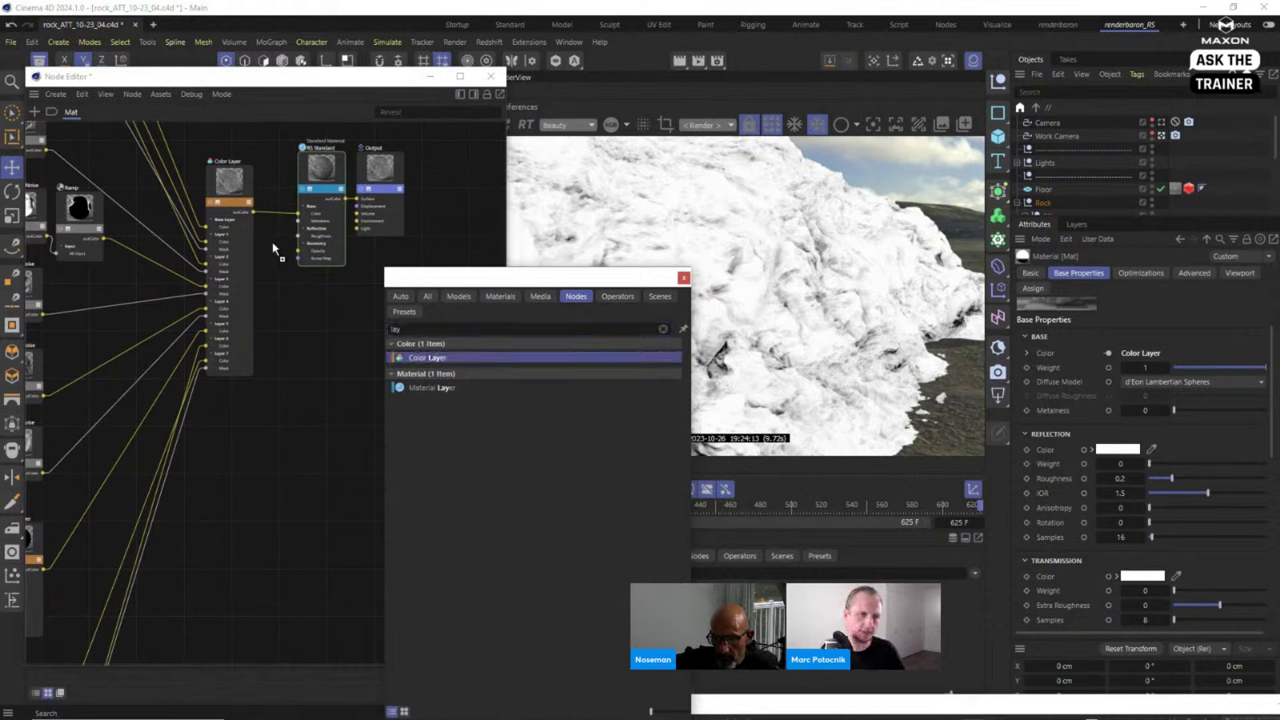
{"action": "left_click_drag", "start_coordinate": [280, 222], "coordinate": [278, 220]}
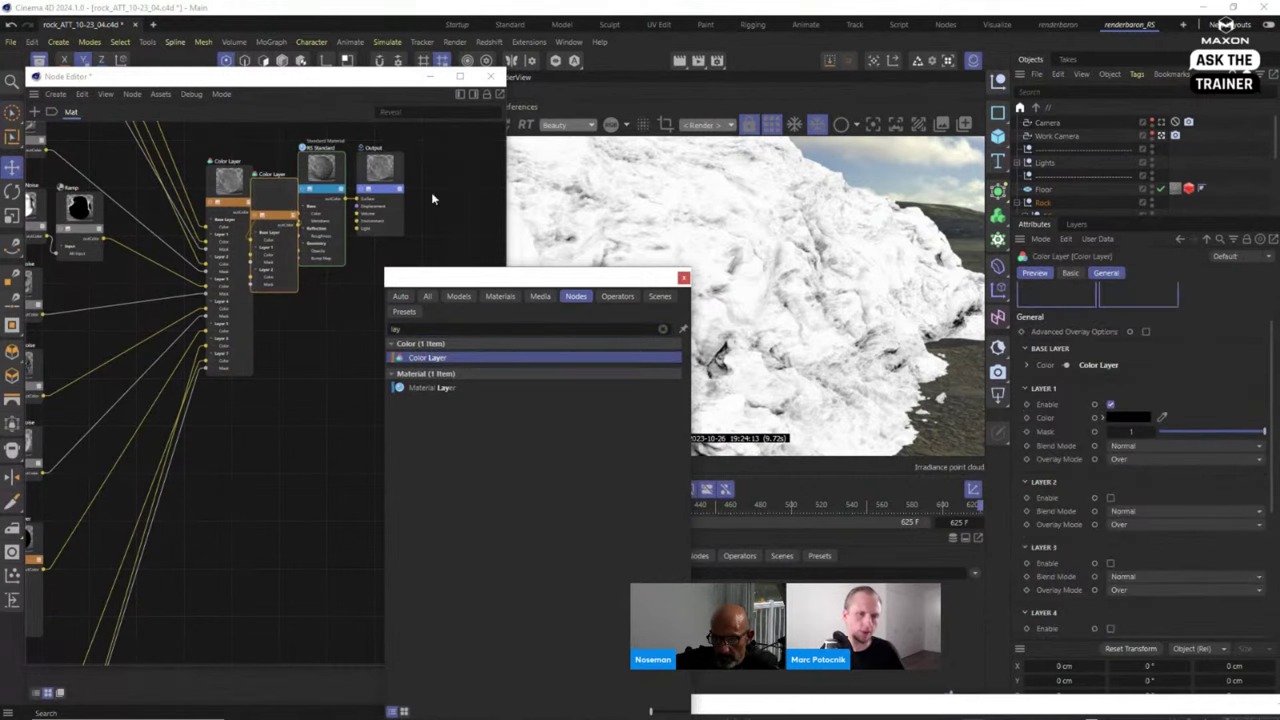
{"action": "left_click", "coordinate": [375, 248]}
{"action": "left_click_drag", "start_coordinate": [322, 150], "coordinate": [455, 195]}
{"action": "left_click_drag", "start_coordinate": [291, 186], "coordinate": [311, 173]}
Connect the AO Ramp to the new Color Layer's Layer 1 Color and set that layer's Blend Mode to Multiply.
{"action": "scroll", "coordinate": [313, 370], "scroll_direction": "down", "scroll_amount": 5}
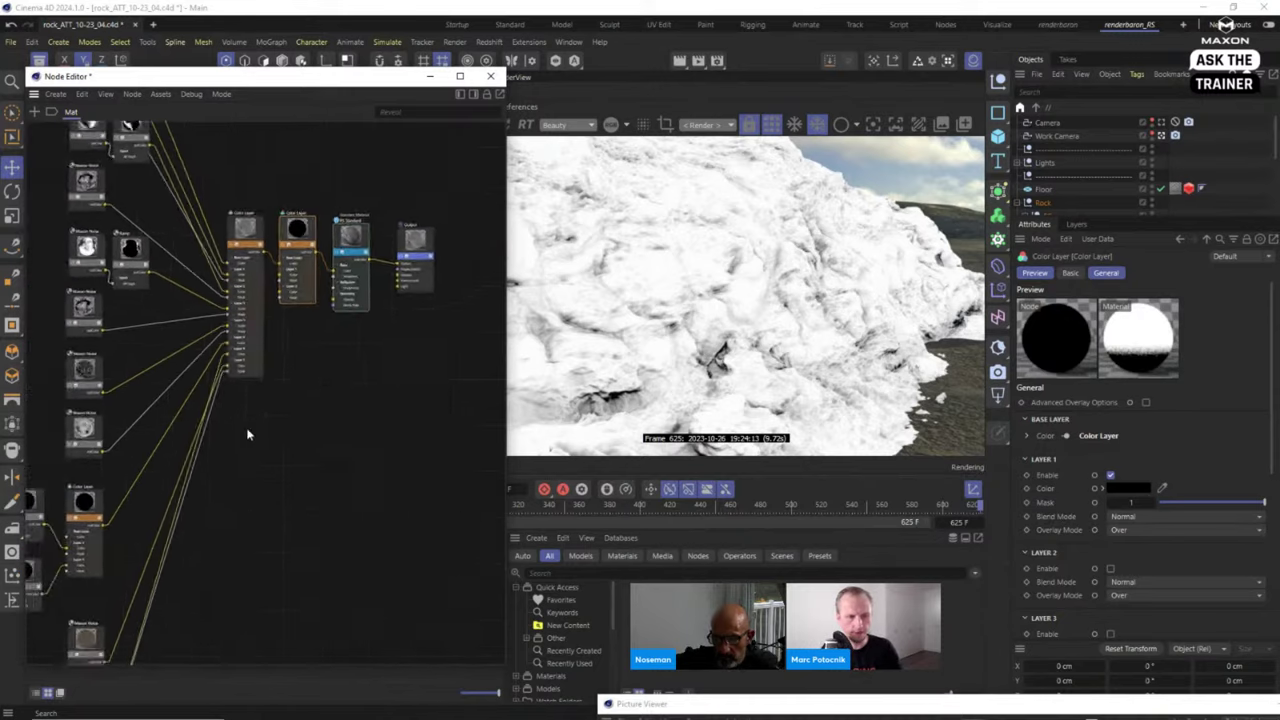
{"action": "middle_click_drag", "start_coordinate": [224, 481], "coordinate": [193, 566]}
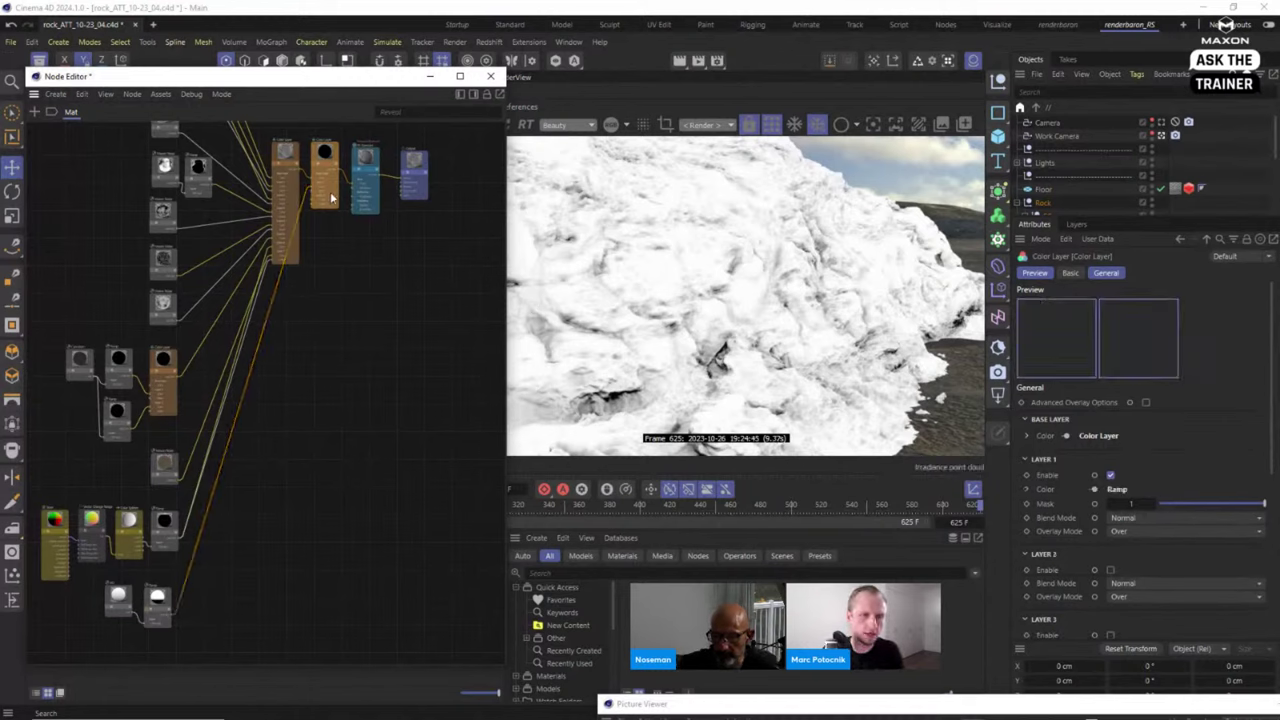
{"action": "scroll", "coordinate": [313, 192], "scroll_direction": "up", "scroll_amount": 5}
{"action": "middle_click_drag", "start_coordinate": [353, 180], "coordinate": [343, 256]}
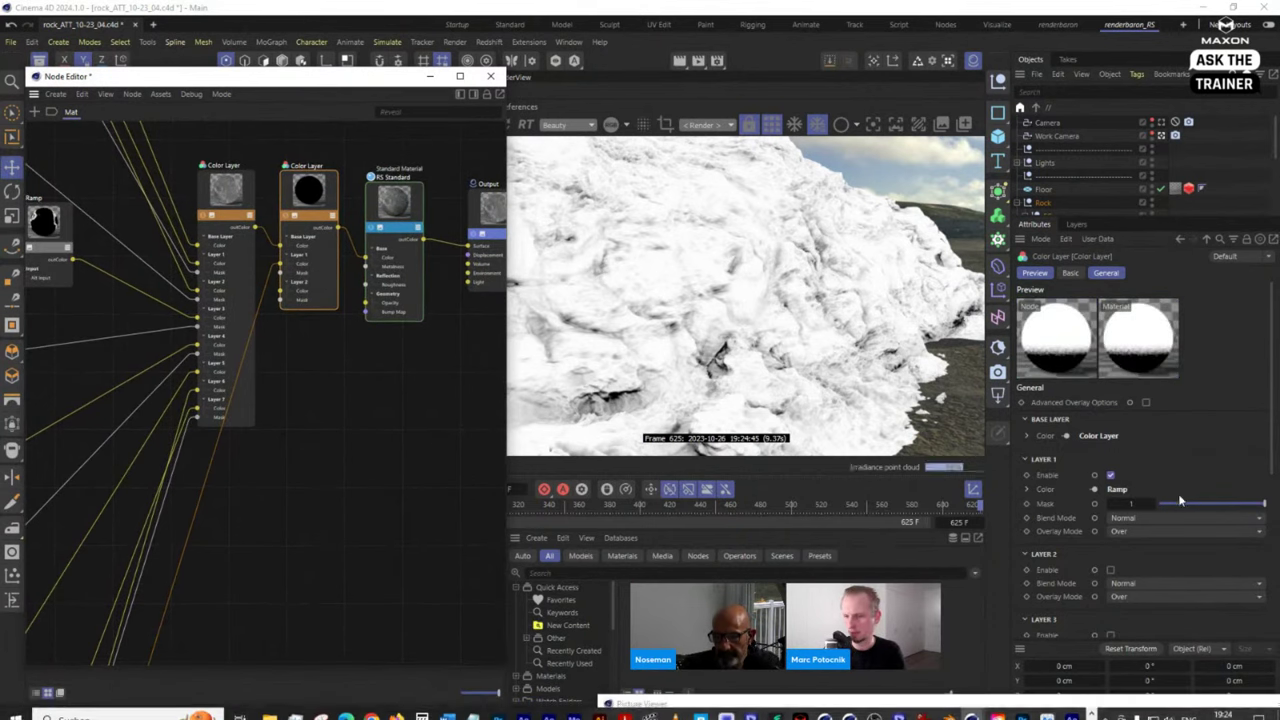
{"action": "left_click", "coordinate": [1149, 518]}
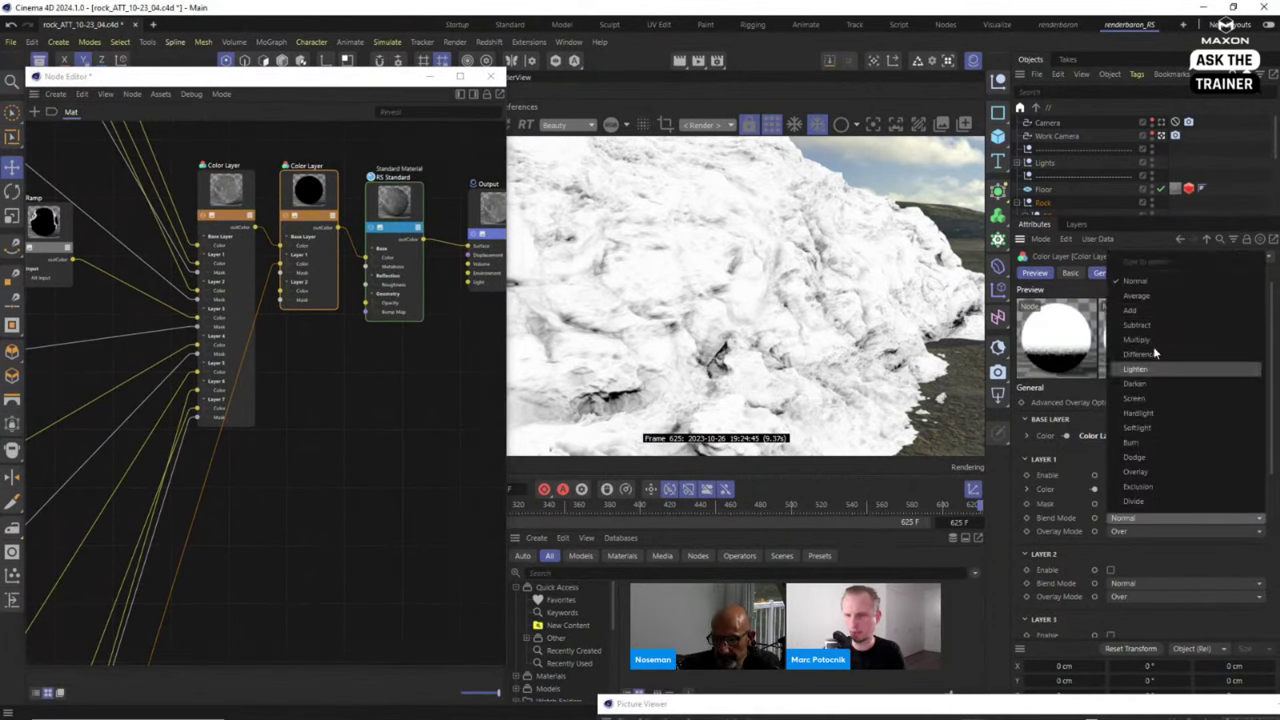
{"action": "left_click", "coordinate": [1155, 341]}
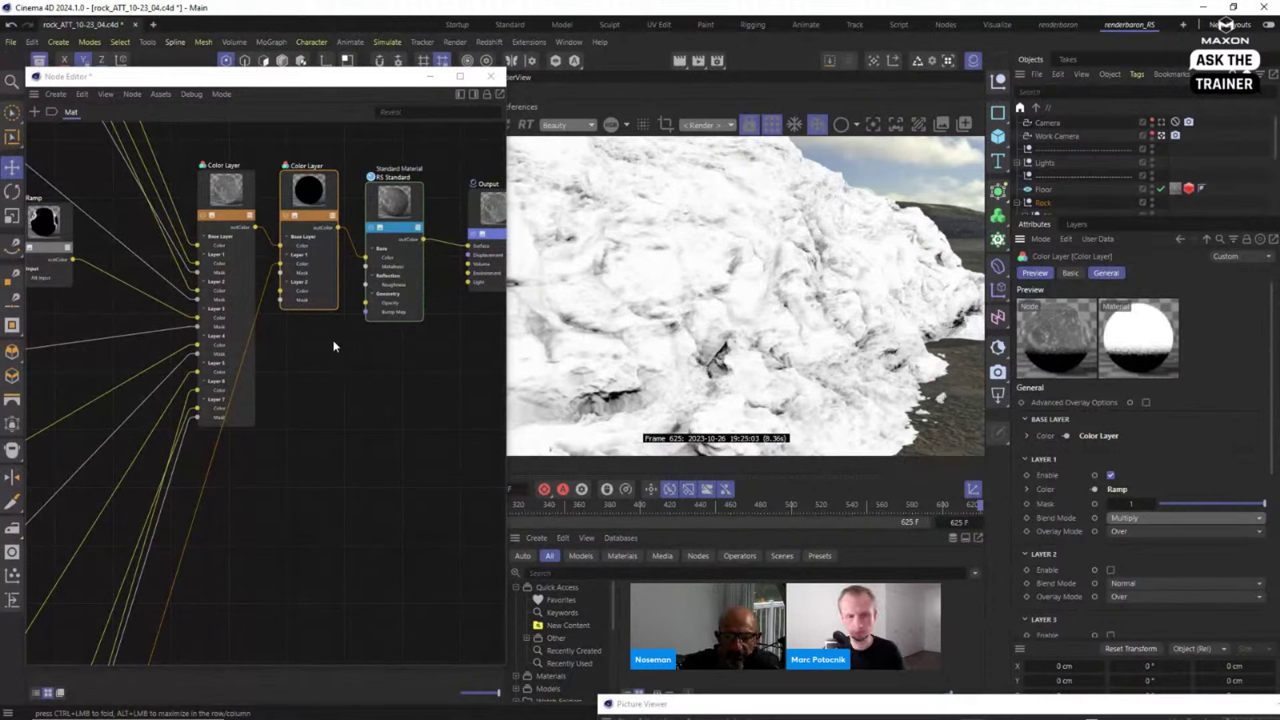
{"action": "left_click", "coordinate": [326, 284]}
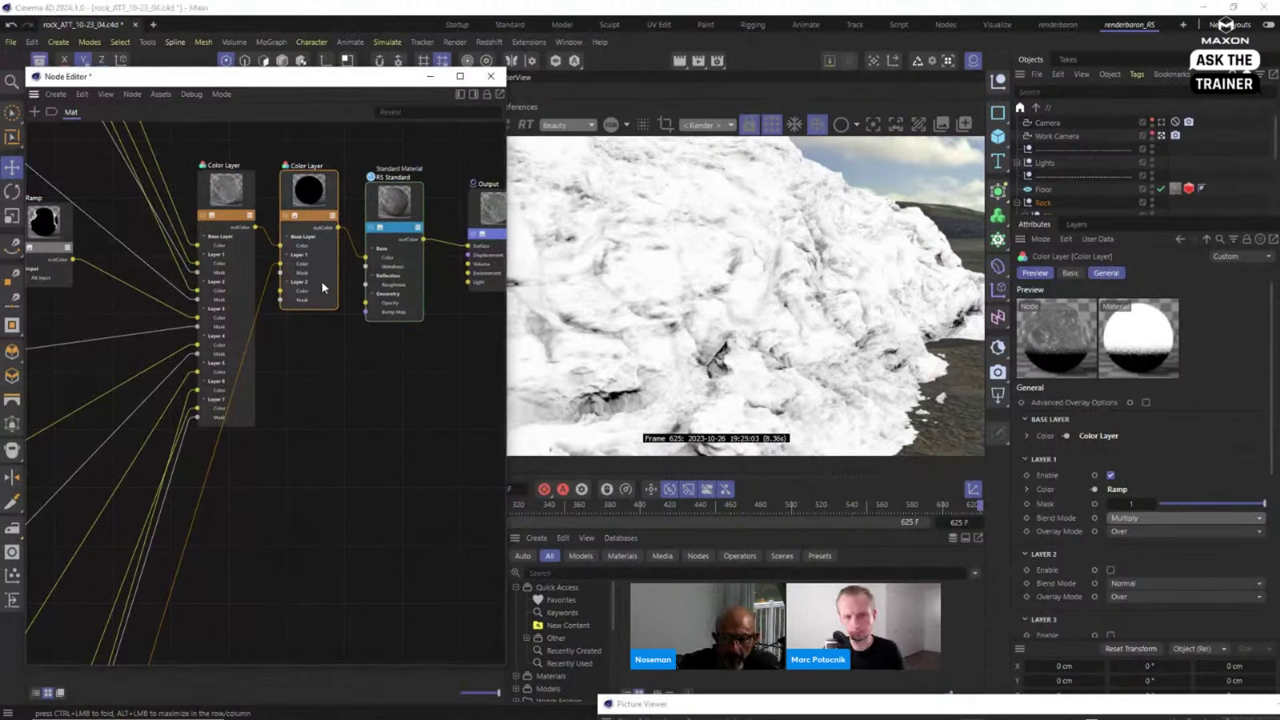
Turn off the solo preview of the AO Ramp so that the complete rock material renders.
{"action": "scroll", "coordinate": [326, 362], "scroll_direction": "down", "scroll_amount": 3}
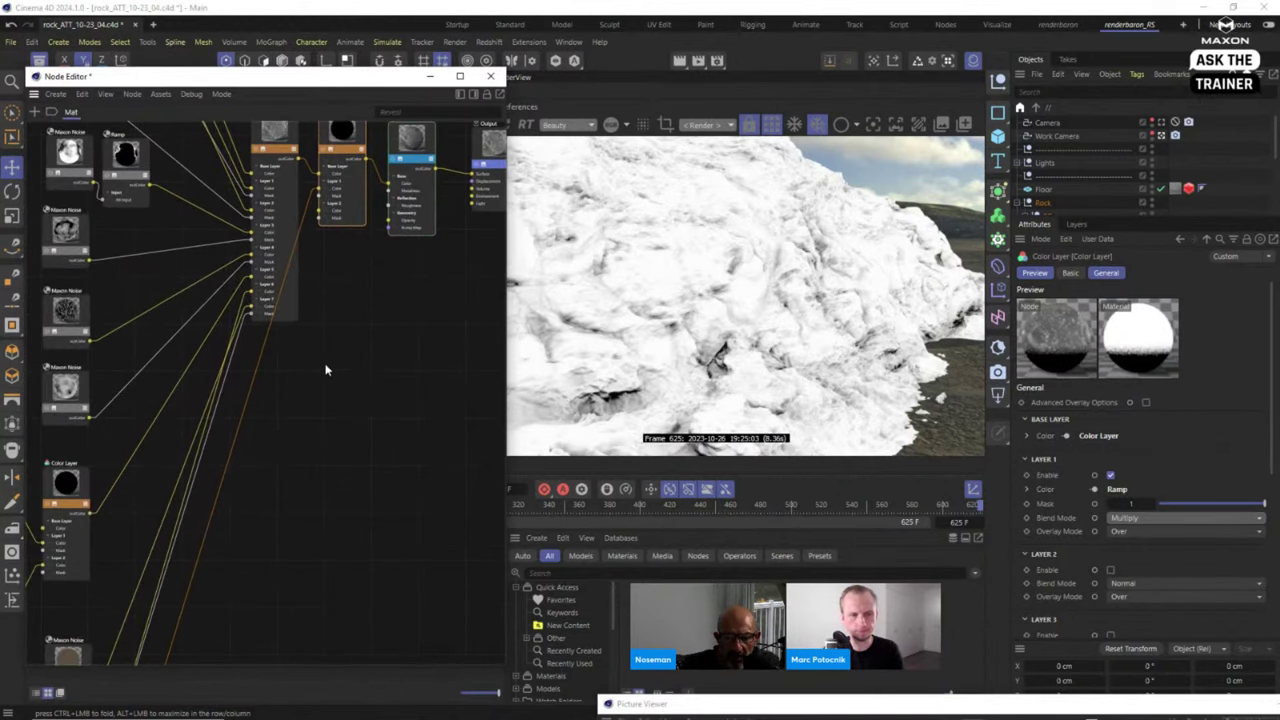
{"action": "scroll", "coordinate": [332, 340], "scroll_direction": "up", "scroll_amount": 1}
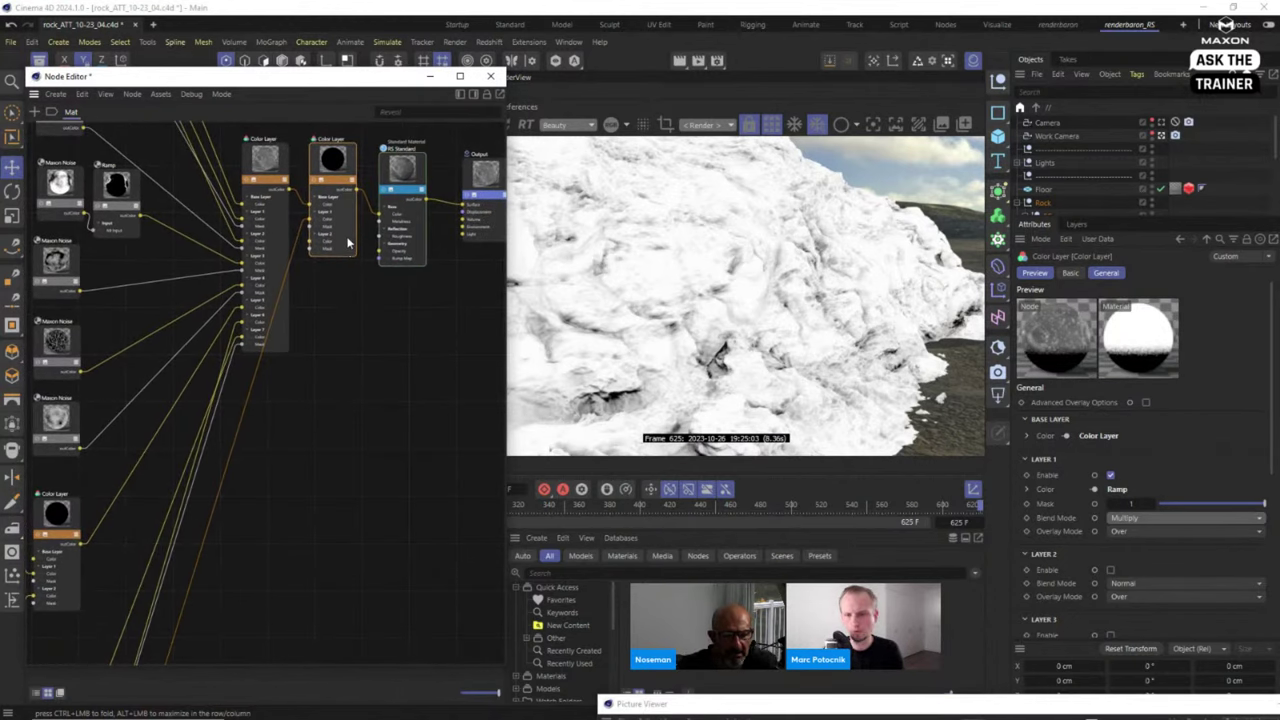
{"action": "scroll", "coordinate": [270, 580], "scroll_direction": "down", "scroll_amount": 5}
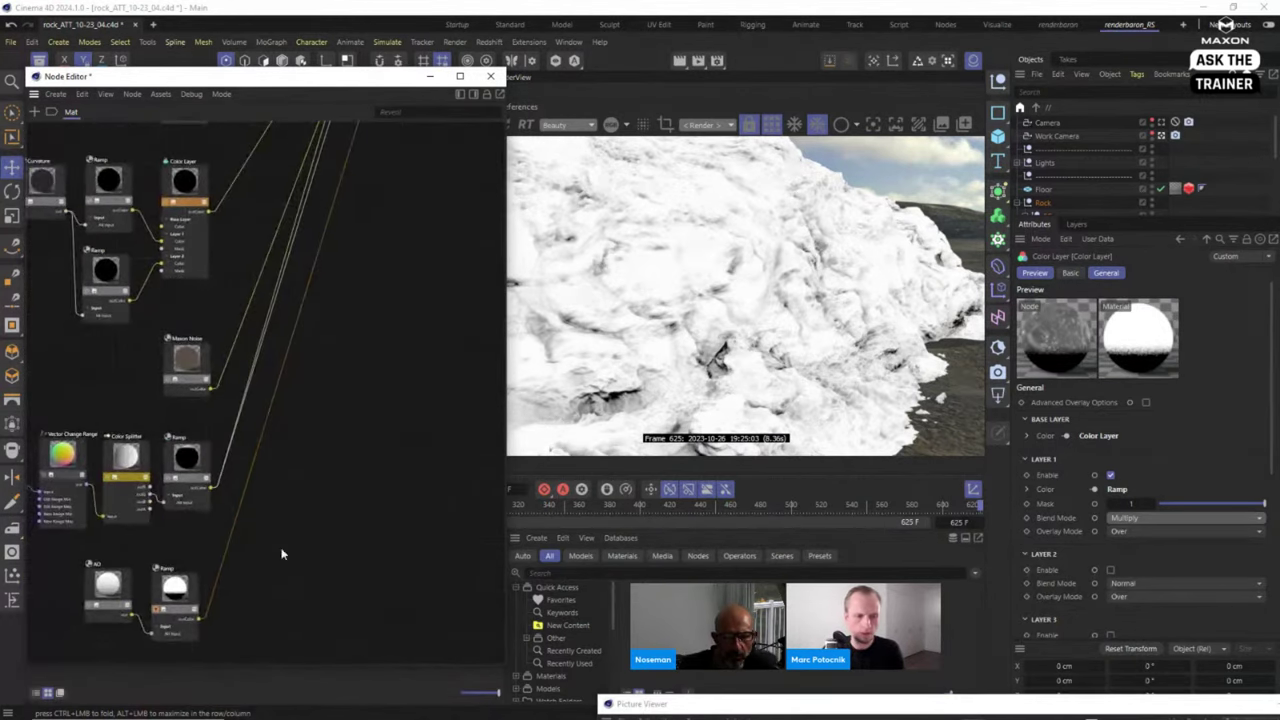
{"action": "left_click", "coordinate": [166, 616]}
{"action": "middle_click_drag", "start_coordinate": [420, 278], "coordinate": [346, 543]}
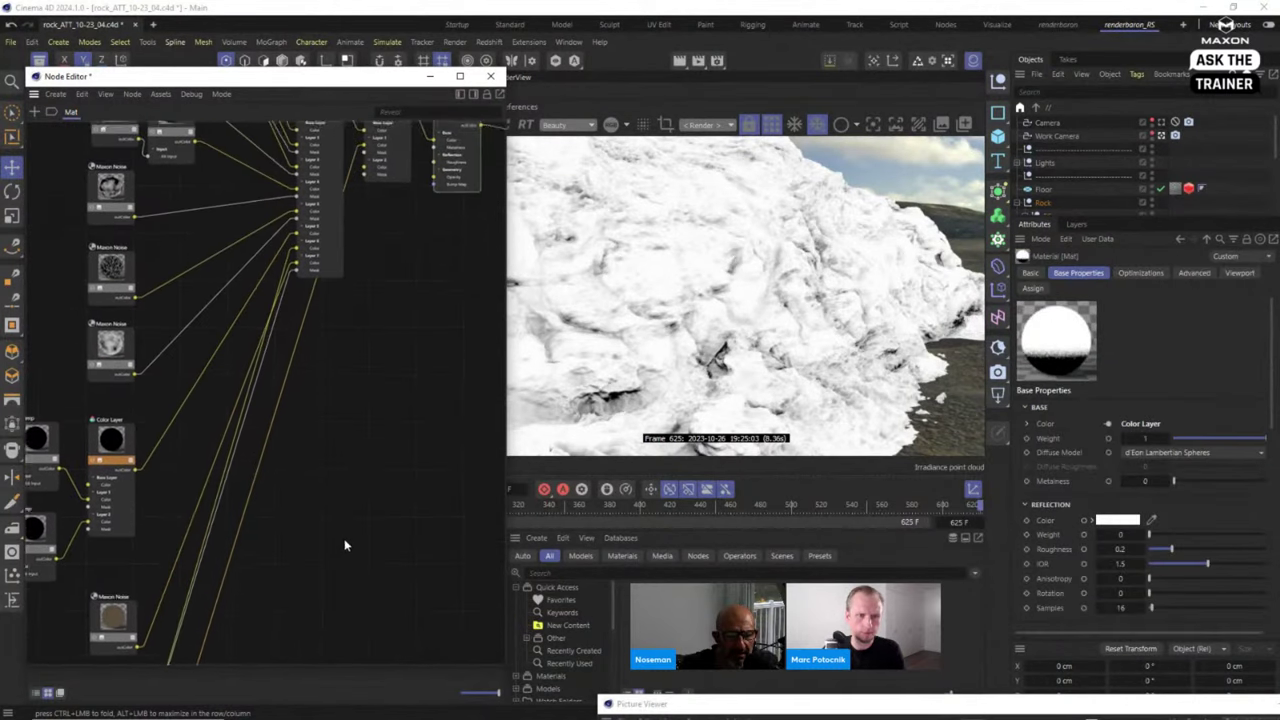
{"action": "scroll", "coordinate": [418, 282], "scroll_direction": "up", "scroll_amount": 2}
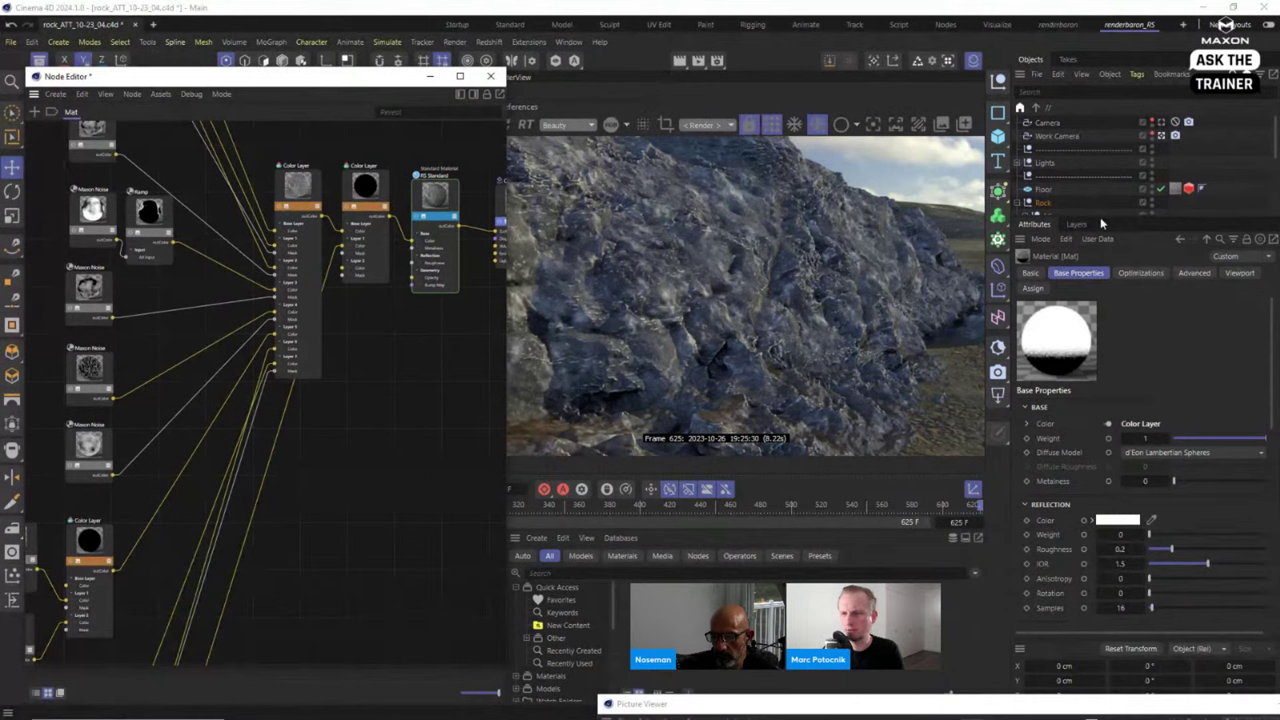
Set the intensity of the blue infinite light Fill Himmel in the Lights group to 0.5.
{"action": "left_click_drag", "start_coordinate": [1100, 214], "coordinate": [1100, 335]}
{"action": "left_click", "coordinate": [1027, 162]}
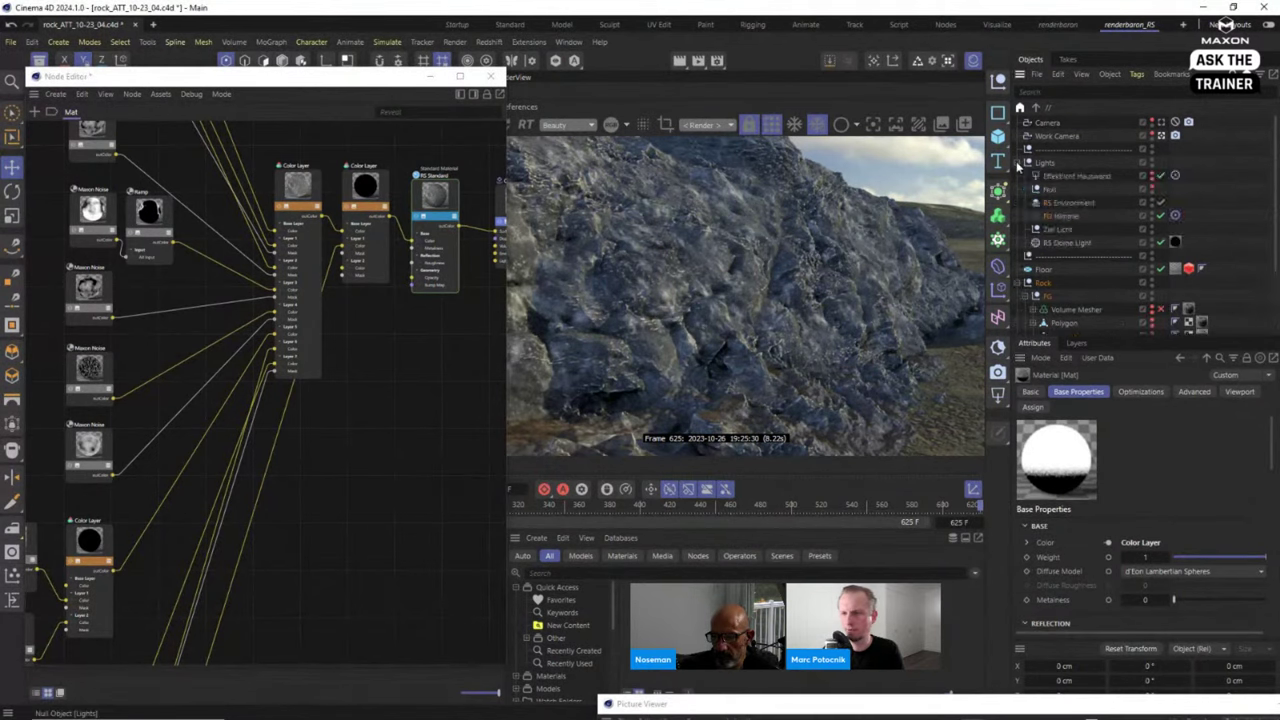
{"action": "left_click", "coordinate": [1060, 216]}
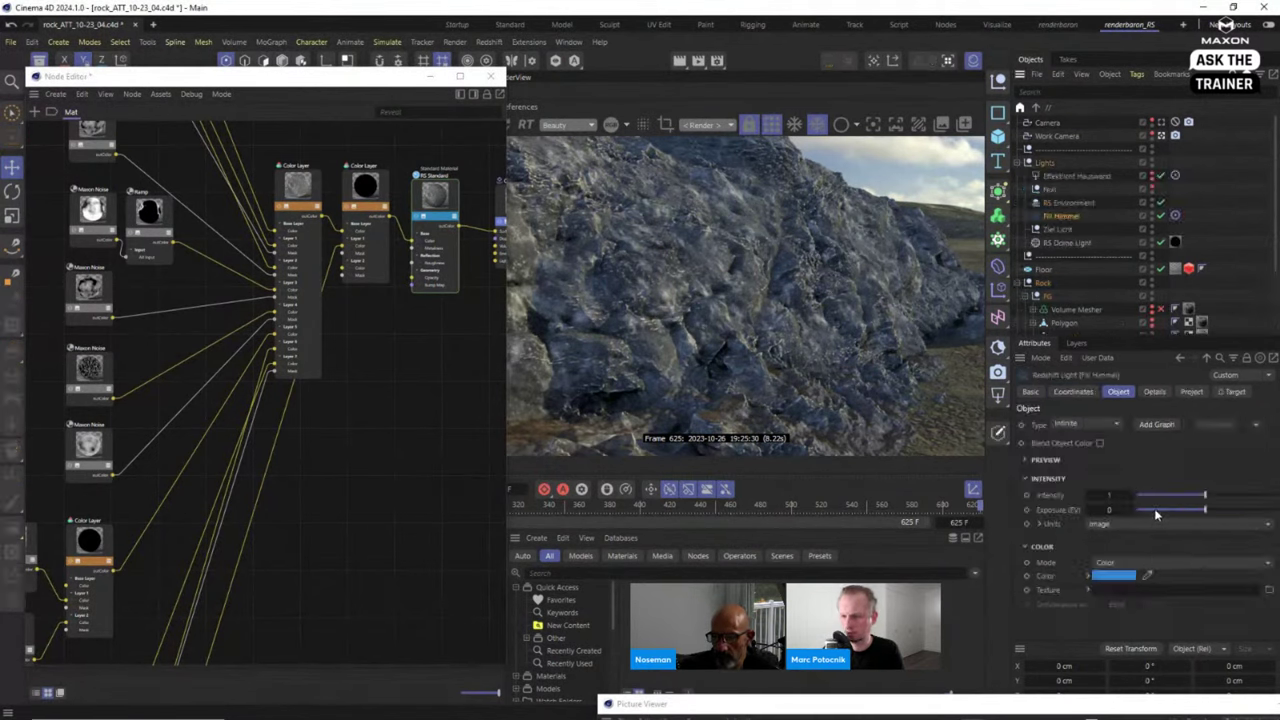
{"action": "double_click", "coordinate": [1109, 495]}
{"action": "type", "text": "0.5"}
{"action": "key", "text": "Return"}
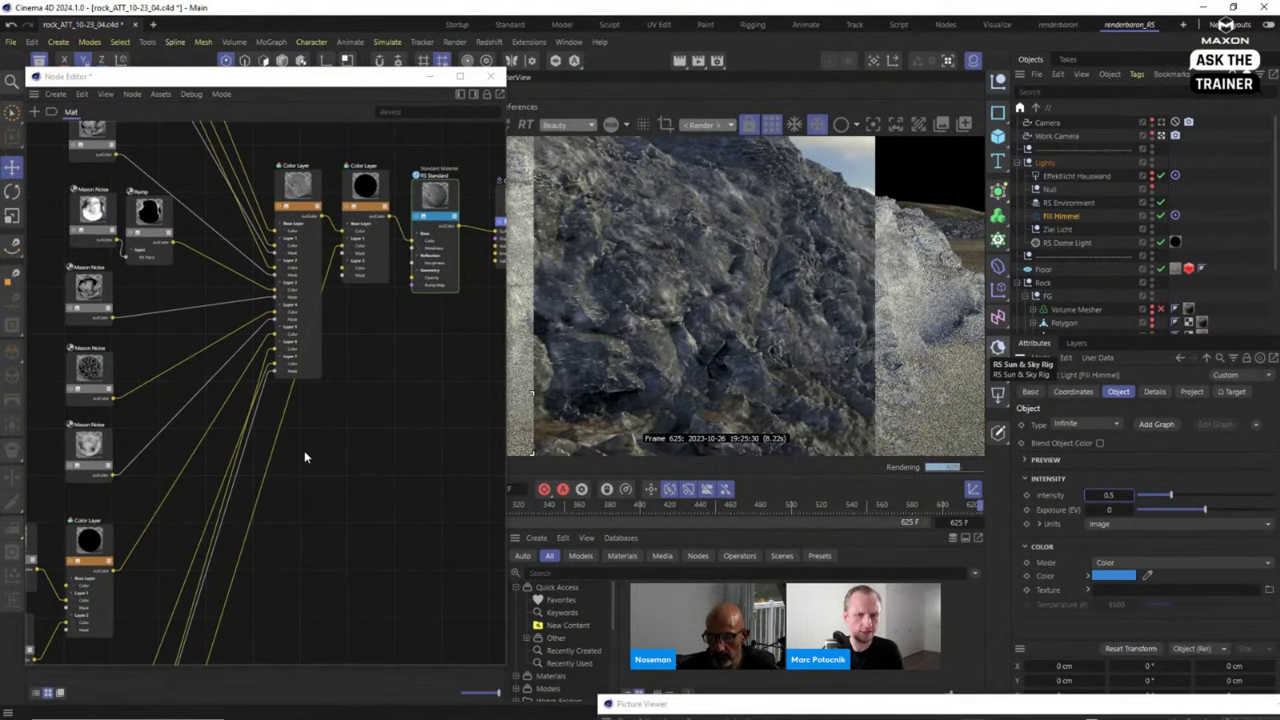
Add a rerouter to the wire from the AO Ramp to the second Color Layer and place it well below the Color Layers, clear of the other wires.
{"action": "middle_click_drag", "start_coordinate": [291, 465], "coordinate": [325, 406]}
{"action": "scroll", "coordinate": [304, 468], "scroll_direction": "down", "scroll_amount": 3}
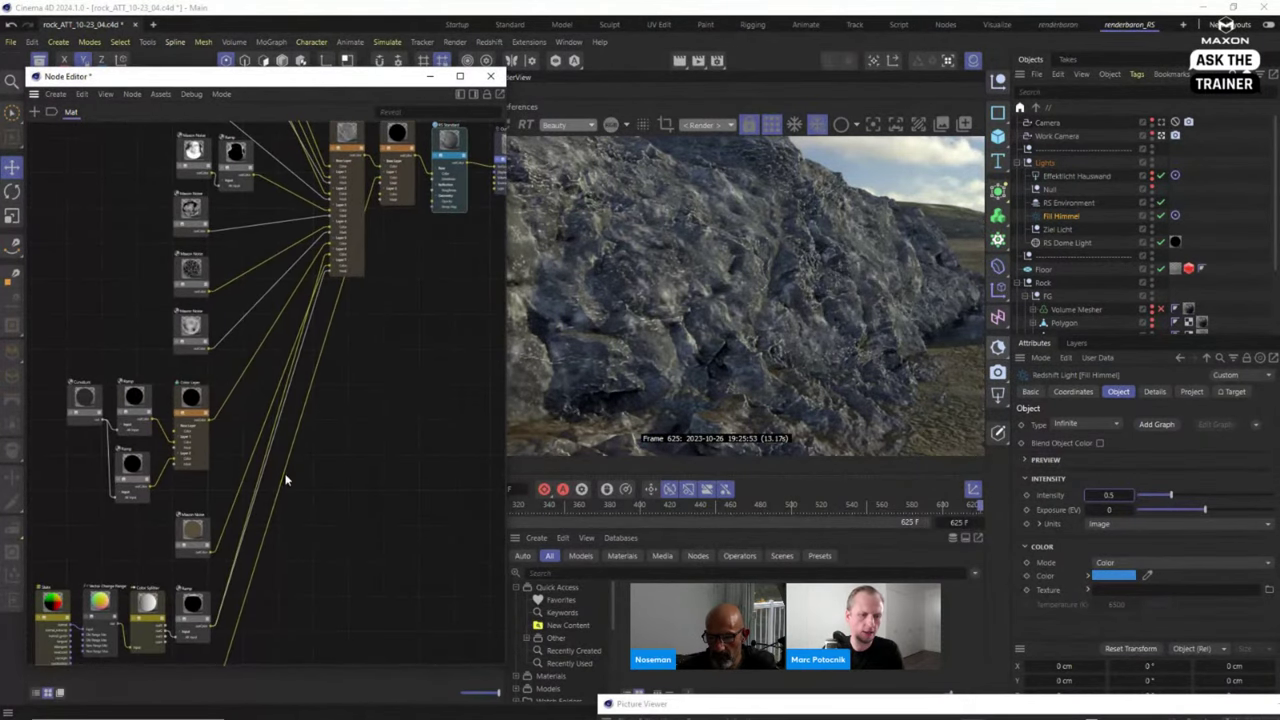
{"action": "scroll", "coordinate": [344, 349], "scroll_direction": "down", "scroll_amount": 4}
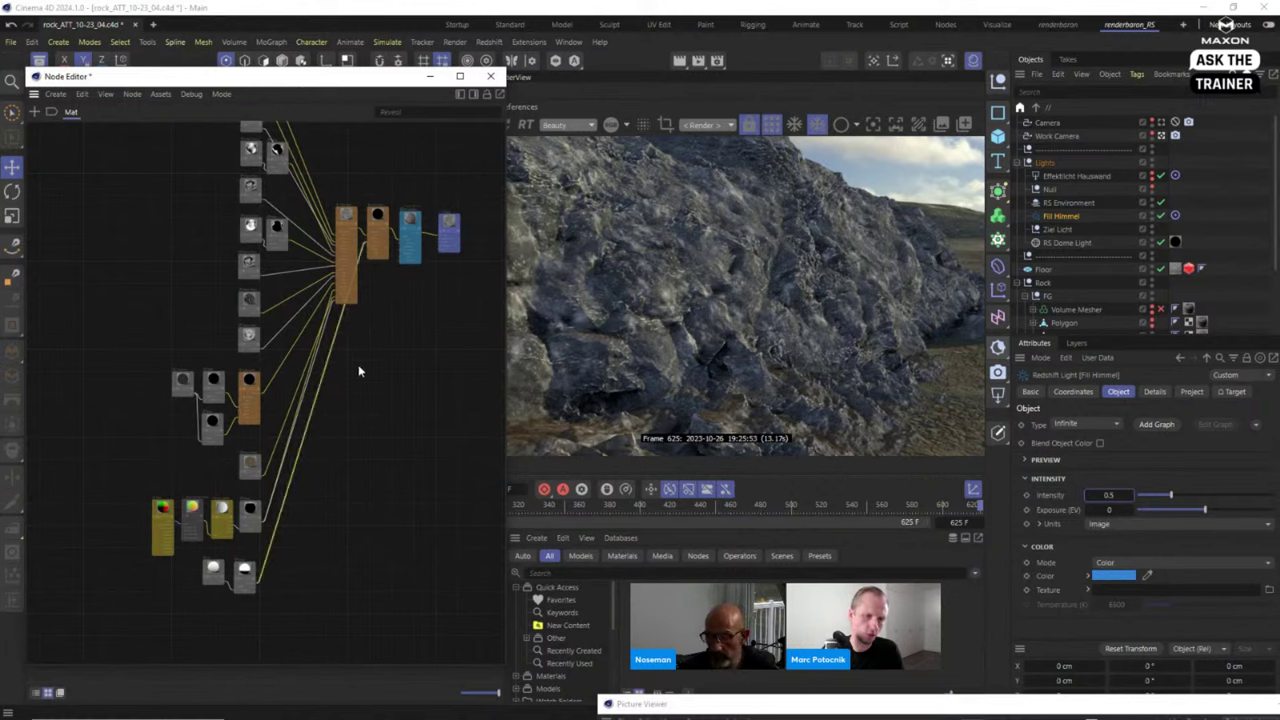
{"action": "scroll", "coordinate": [360, 350], "scroll_direction": "up", "scroll_amount": 4}
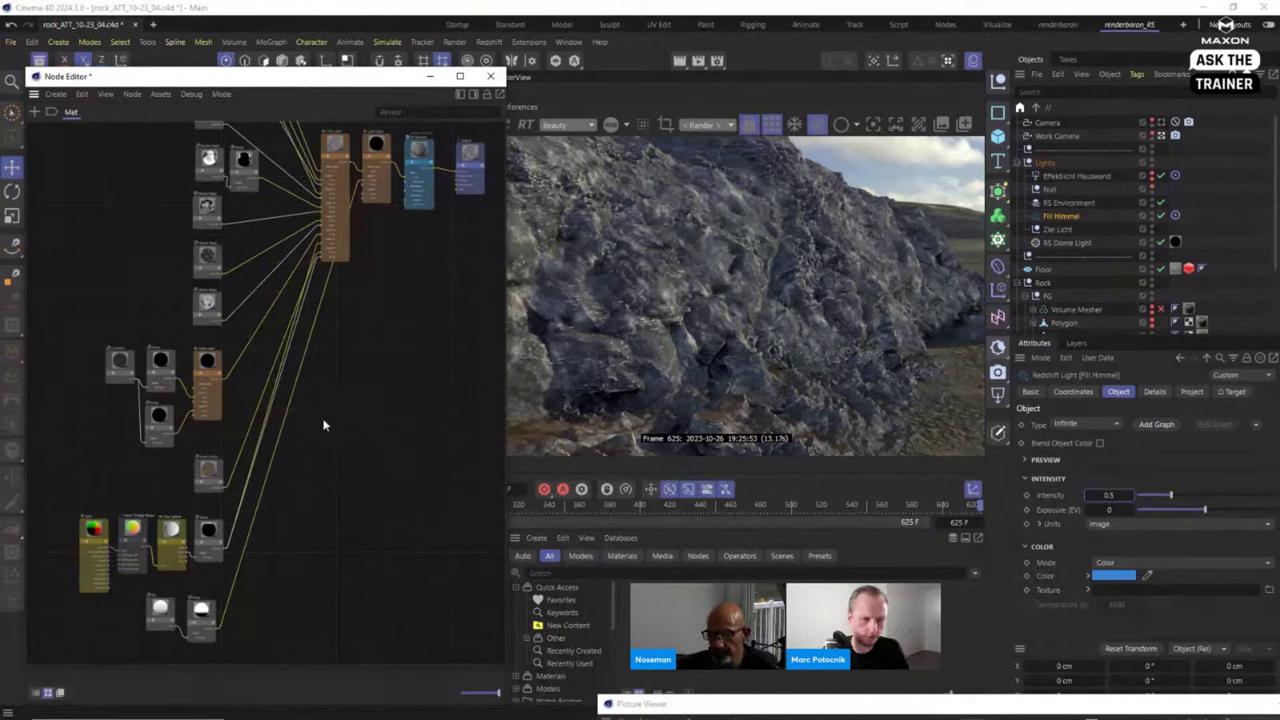
{"action": "right_click", "coordinate": [310, 346]}
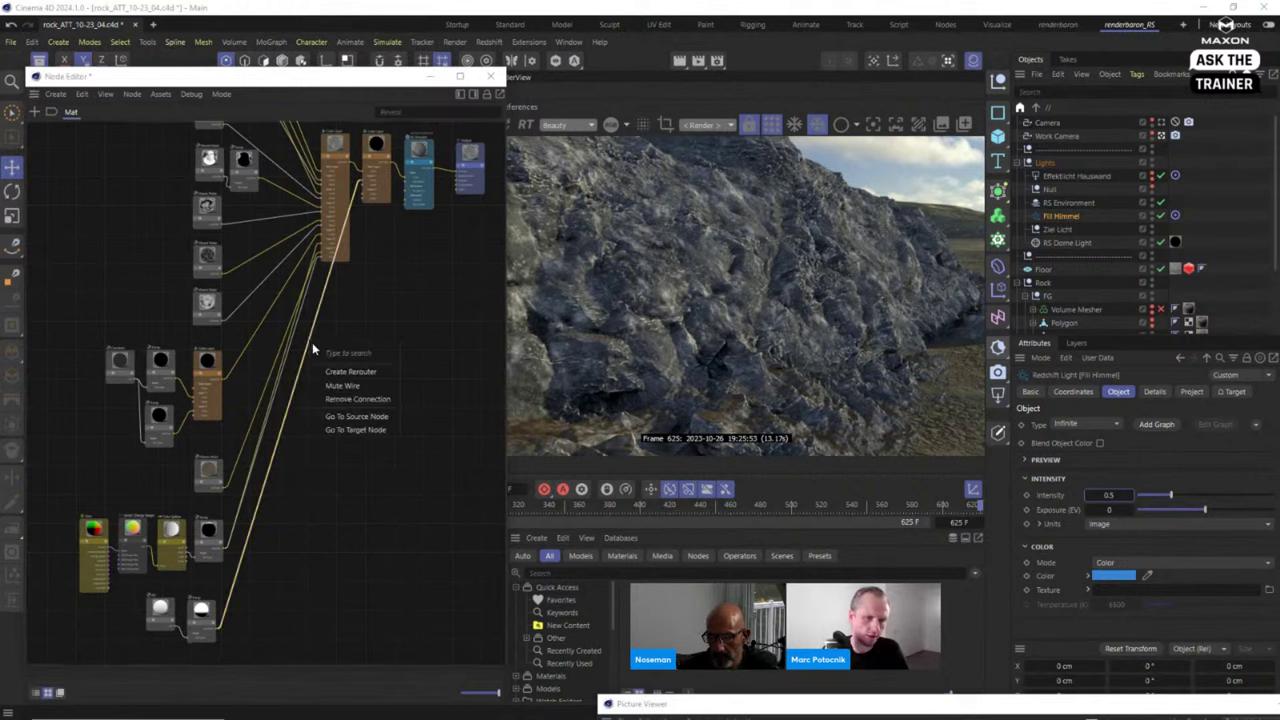
{"action": "left_click", "coordinate": [349, 372]}
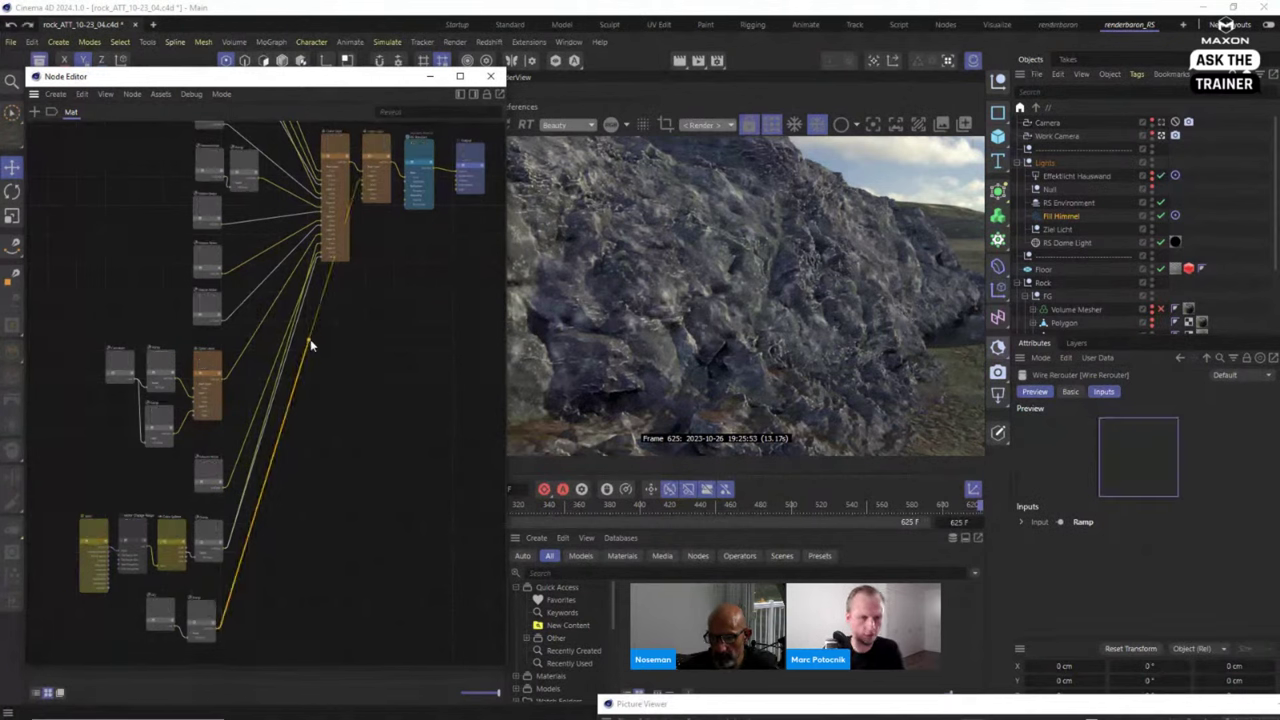
{"action": "left_click_drag", "start_coordinate": [310, 345], "coordinate": [350, 547]}
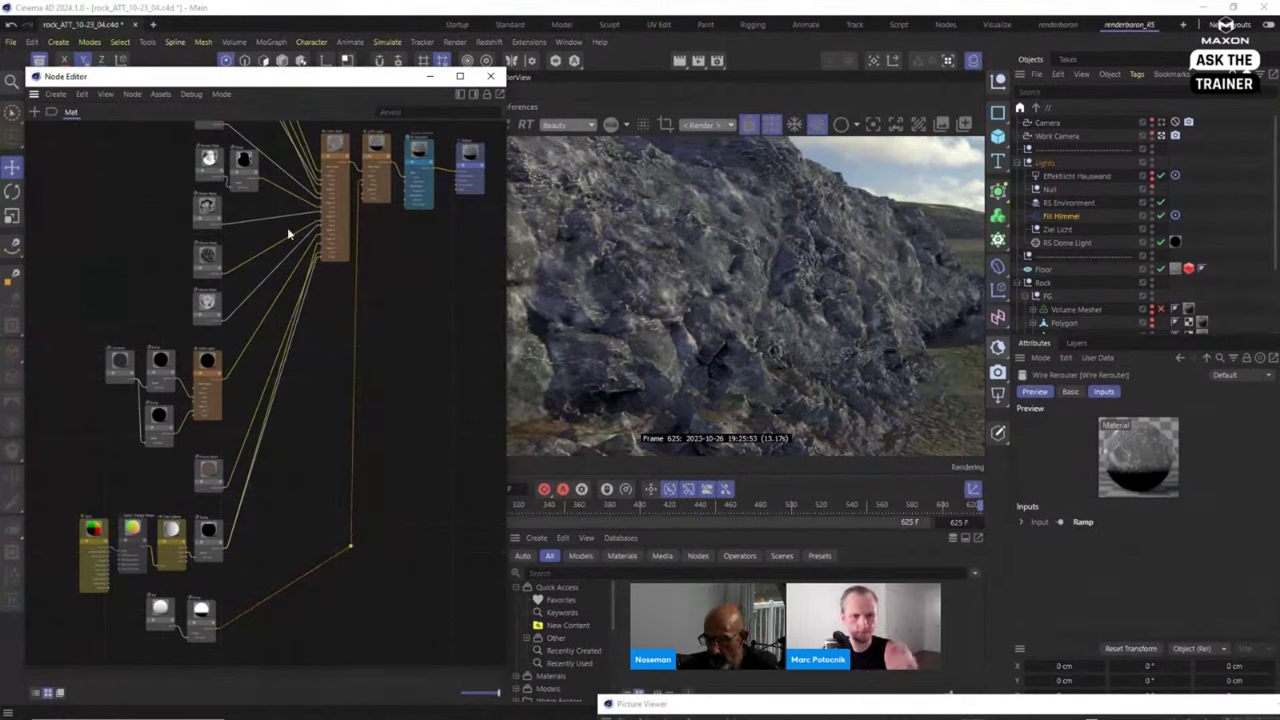
{"action": "scroll", "coordinate": [356, 337], "scroll_direction": "up", "scroll_amount": 5}
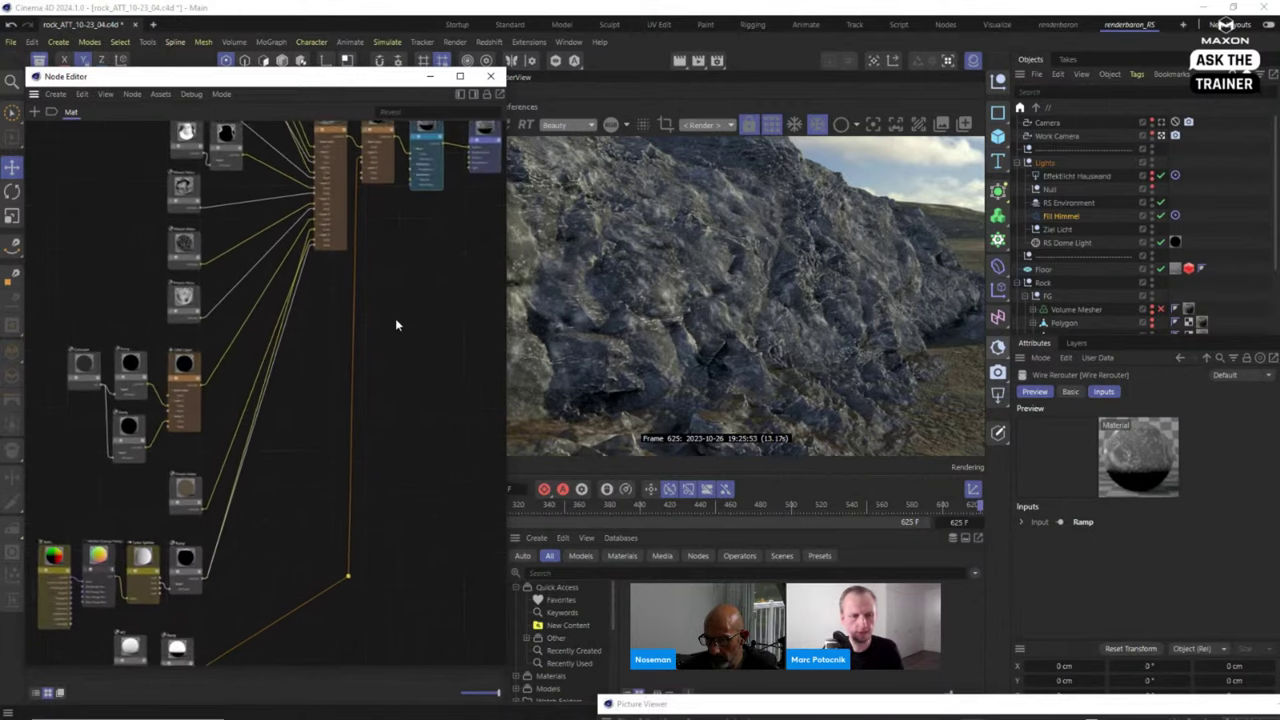
{"action": "scroll", "coordinate": [306, 380], "scroll_direction": "up", "scroll_amount": 2}
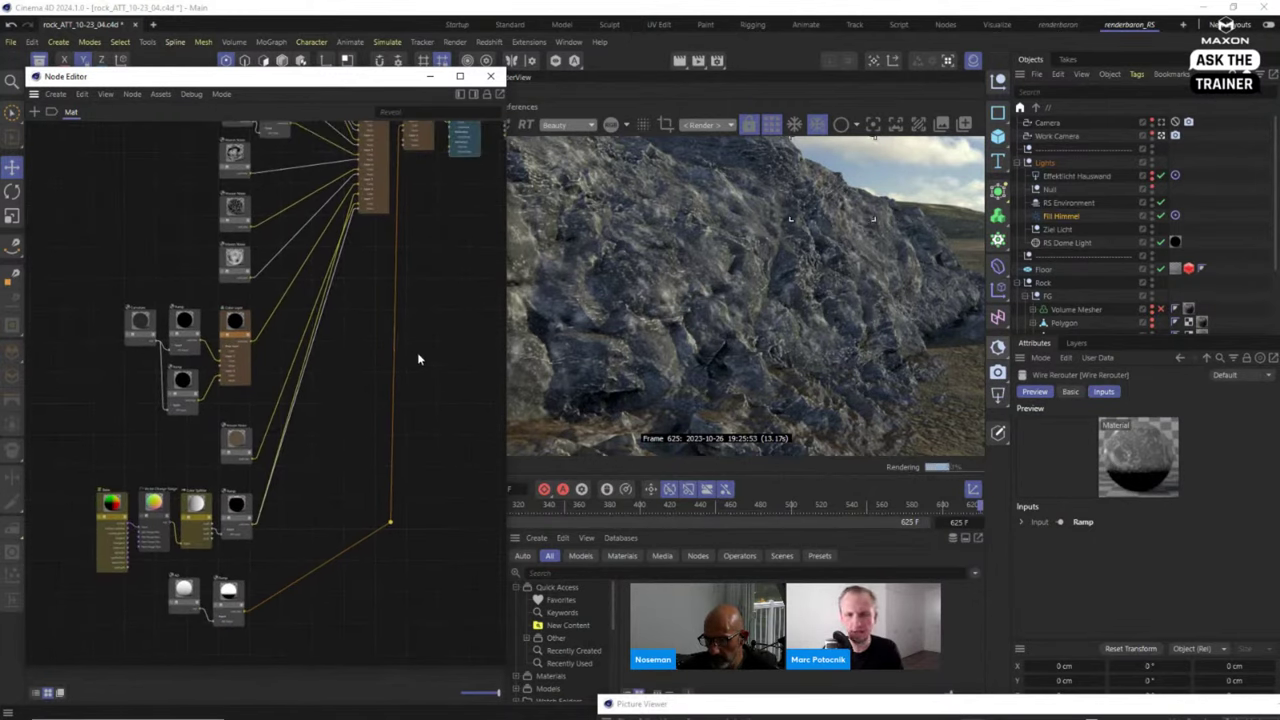
{"action": "key", "text": "h"}
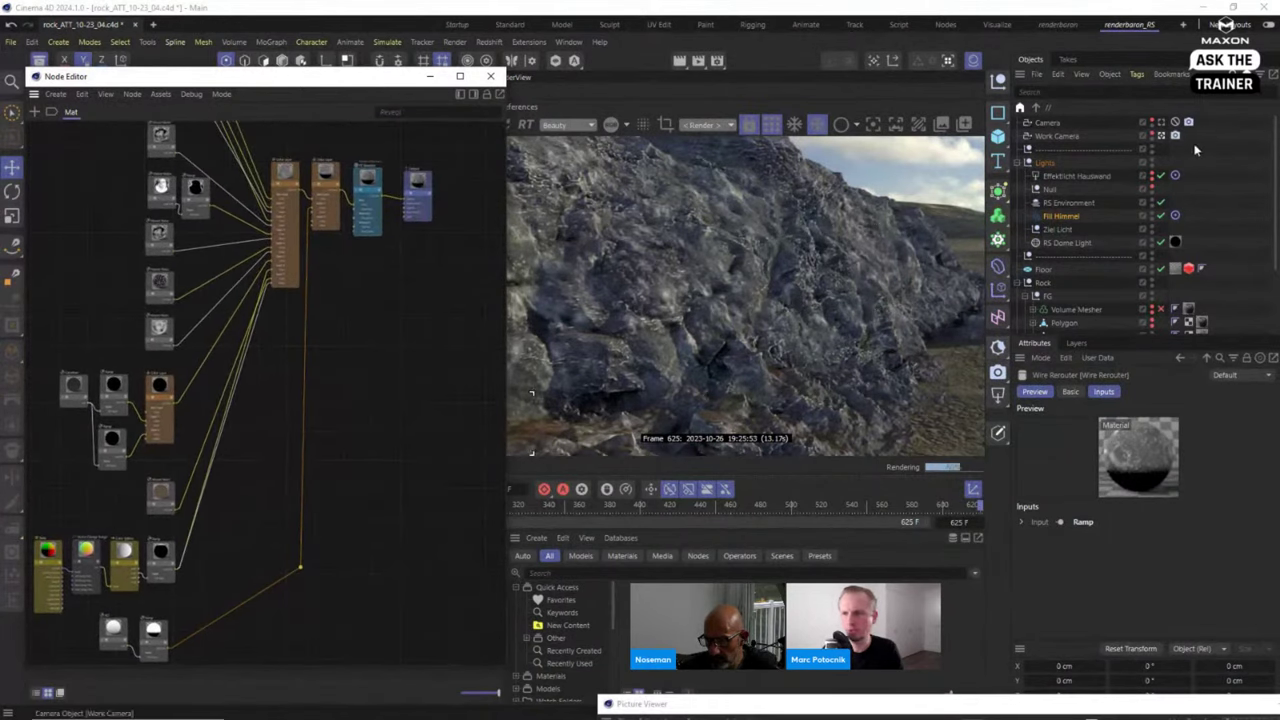
Switch the active view from the Work Camera to the main Camera and uncover the render preview.
{"action": "left_click", "coordinate": [1161, 123]}
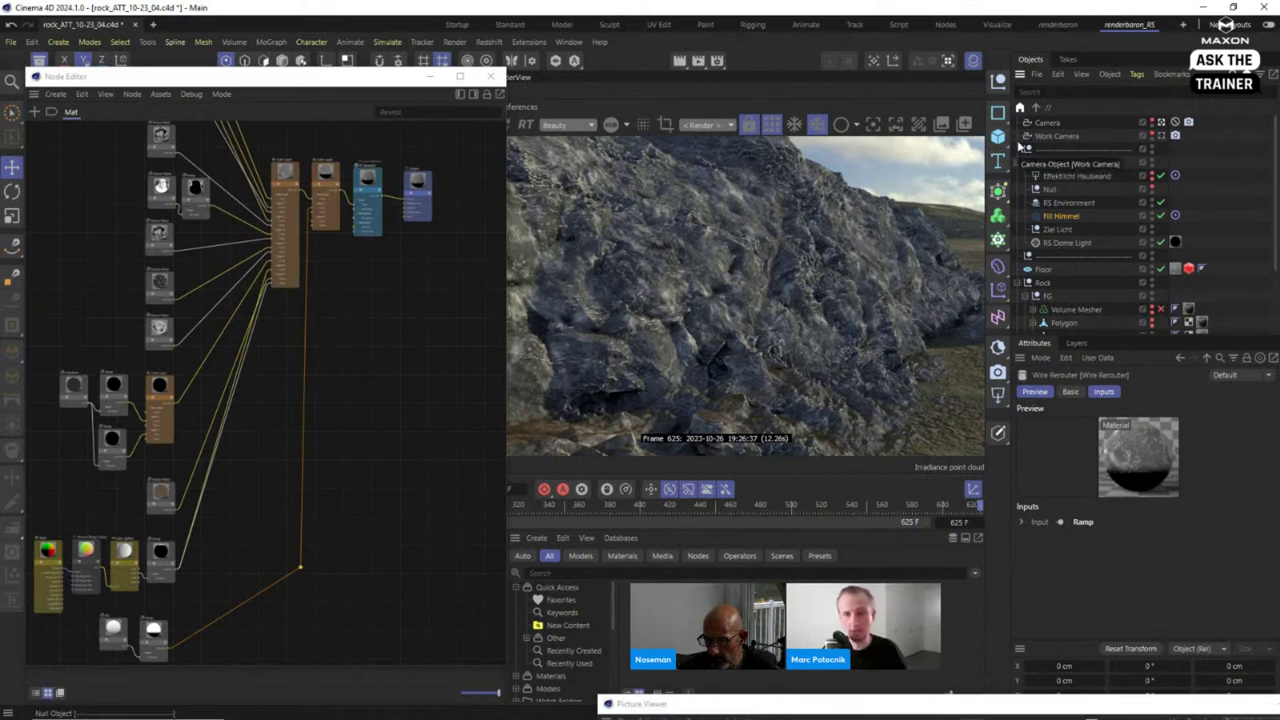
{"action": "left_click_drag", "start_coordinate": [381, 83], "coordinate": [245, 148]}
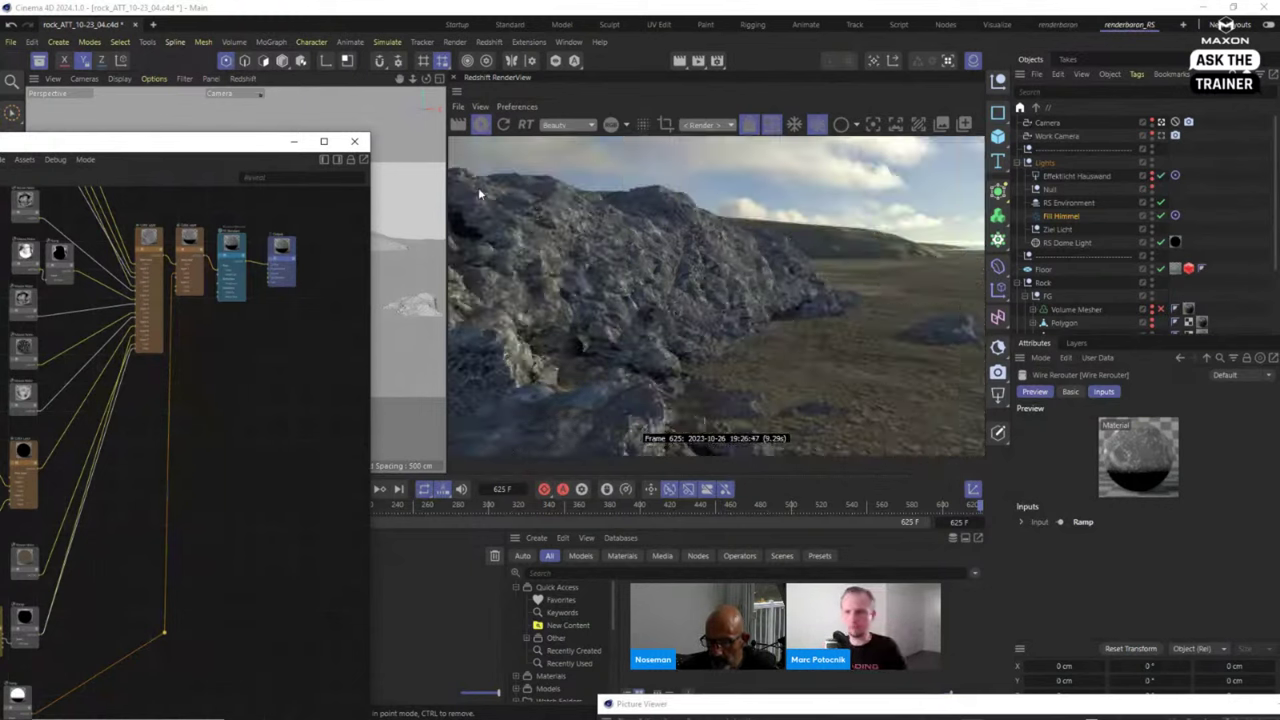
Disable the Fill Himmel light and switch the render preview from bucket to progressive rendering.
{"action": "left_click", "coordinate": [1161, 216]}
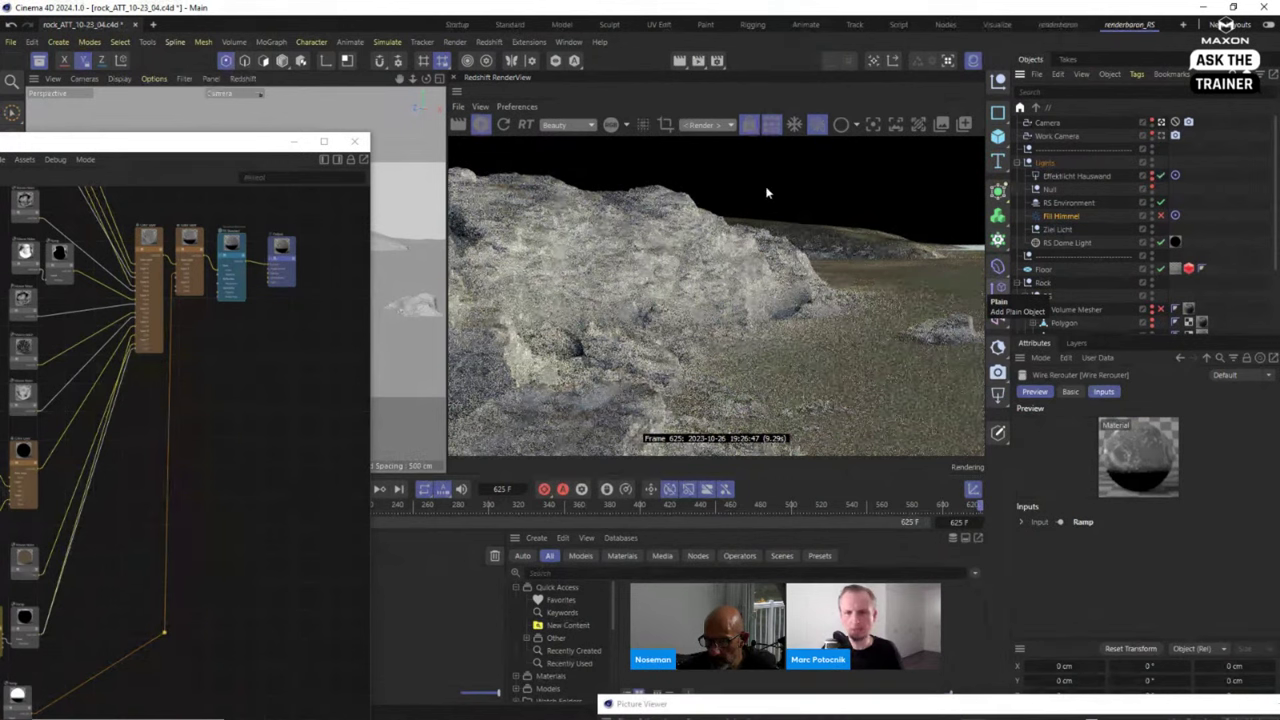
{"action": "left_click", "coordinate": [771, 125]}
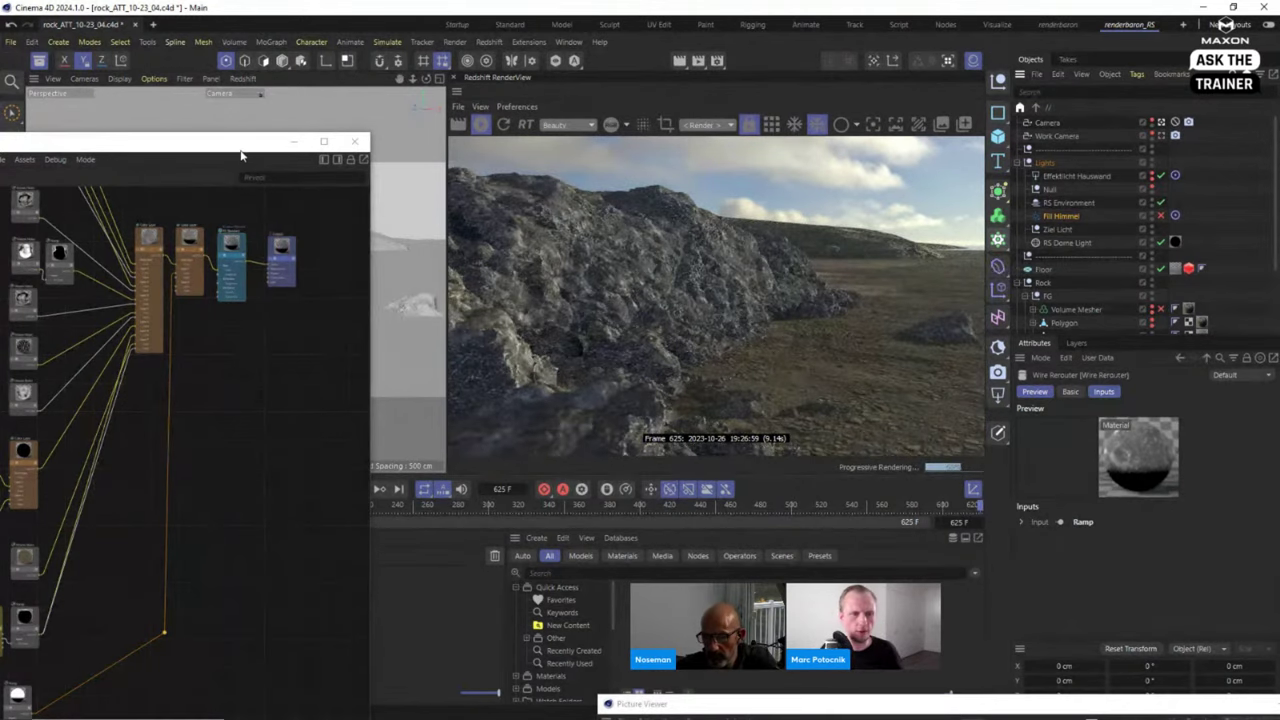
{"action": "left_click_drag", "start_coordinate": [240, 155], "coordinate": [347, 65]}
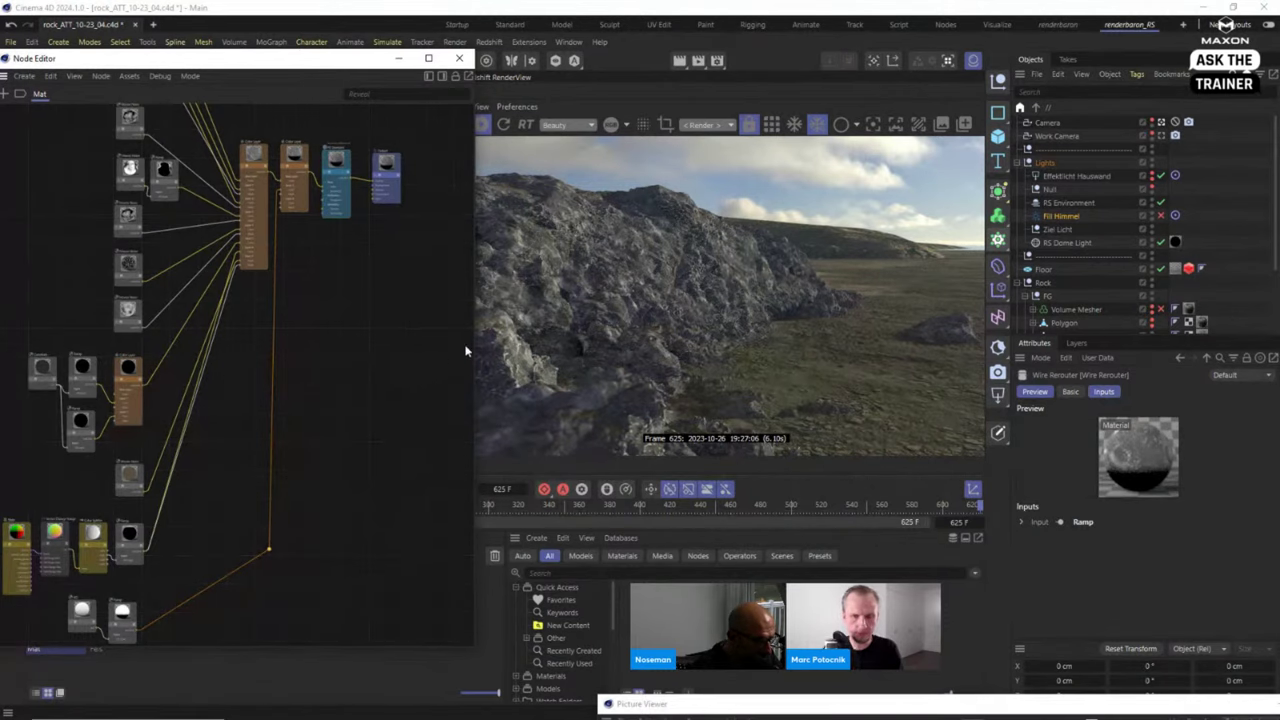
Select the RS Standard node in the Mat material and set its Reflection Weight to 1.
{"action": "scroll", "coordinate": [393, 297], "scroll_direction": "up", "scroll_amount": 2}
{"action": "scroll", "coordinate": [320, 261], "scroll_direction": "up", "scroll_amount": 4}
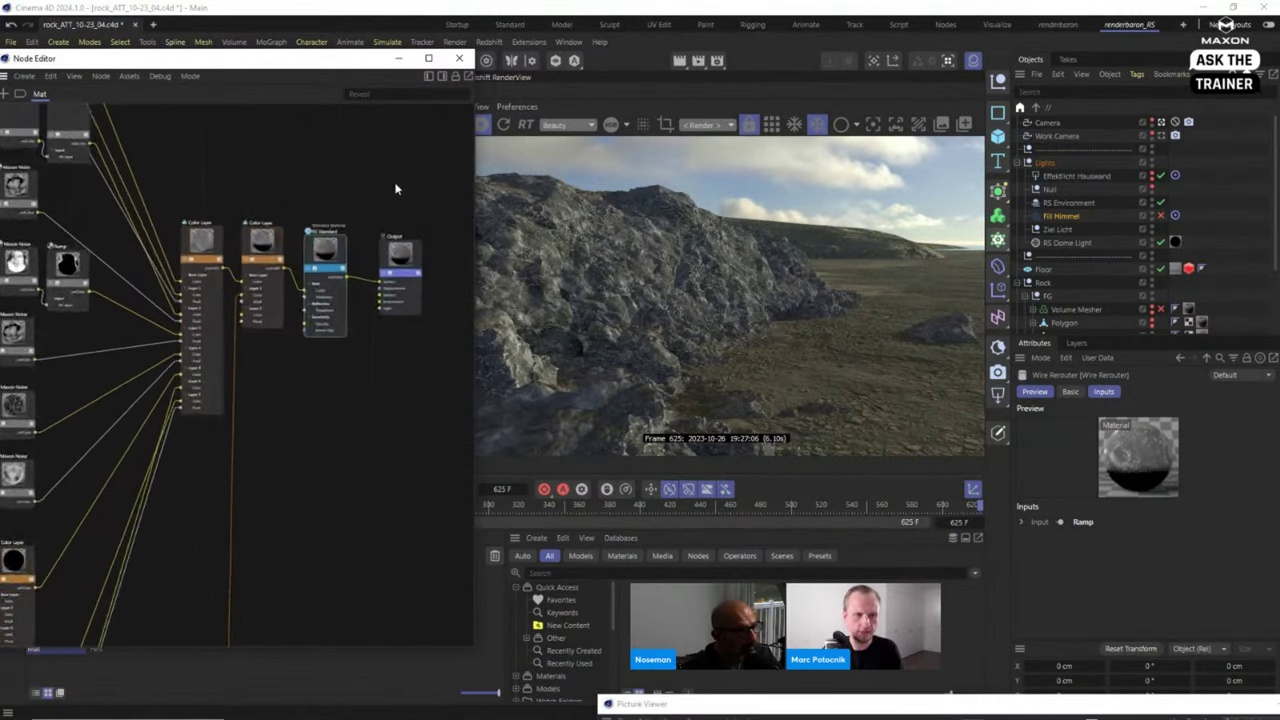
{"action": "left_click_drag", "start_coordinate": [342, 254], "coordinate": [342, 243]}
{"action": "scroll", "coordinate": [336, 294], "scroll_direction": "up", "scroll_amount": 1}
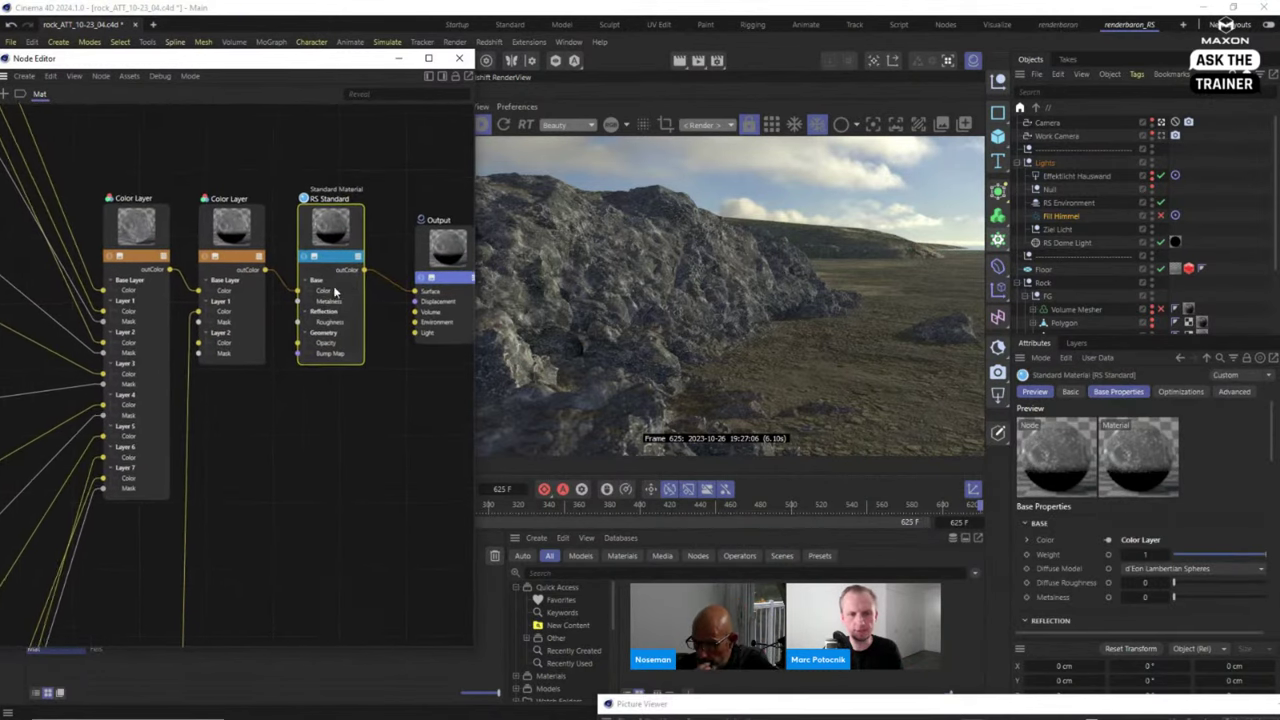
{"action": "middle_click_drag", "start_coordinate": [336, 294], "coordinate": [256, 297]}
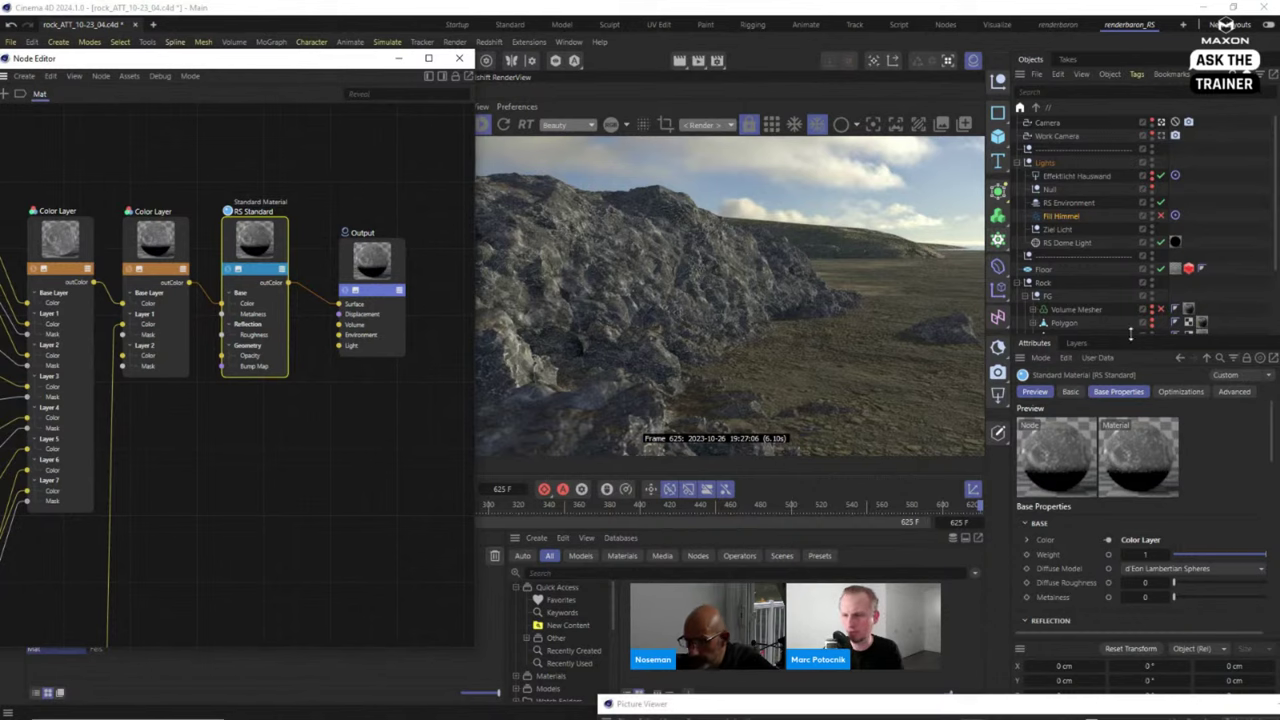
{"action": "left_click_drag", "start_coordinate": [1131, 336], "coordinate": [1143, 196]}
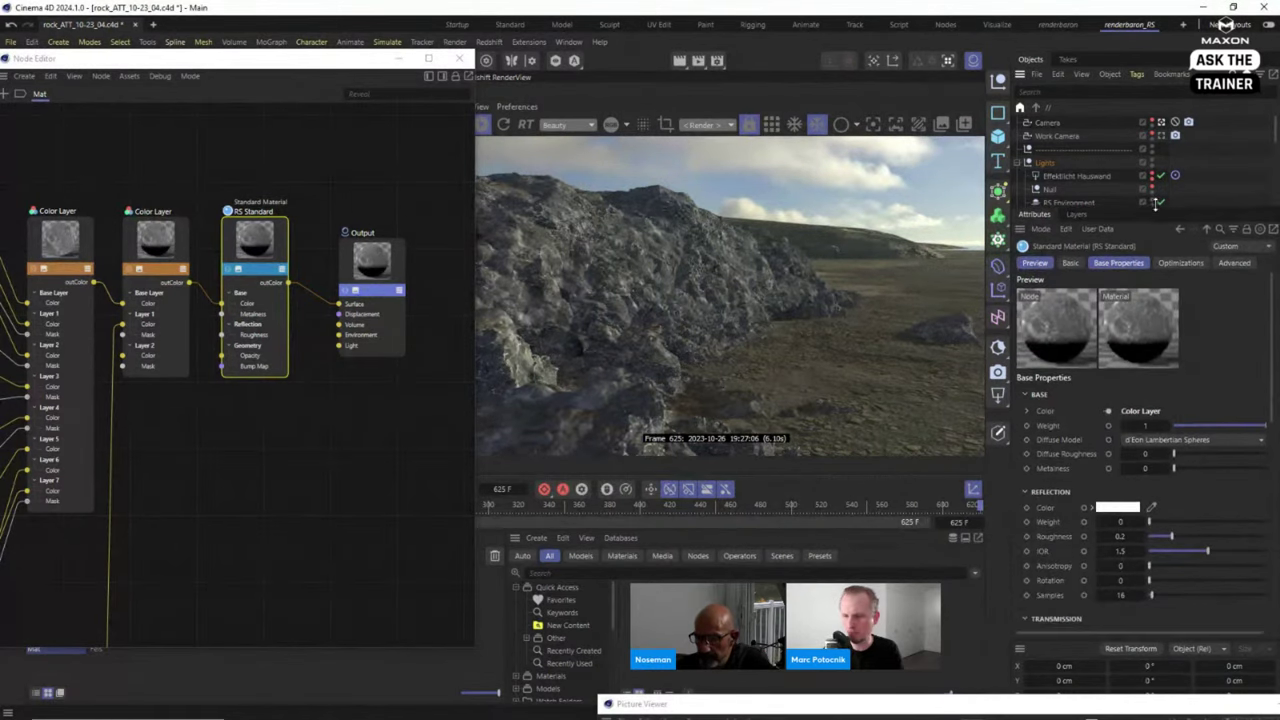
{"action": "left_click", "coordinate": [1050, 522]}
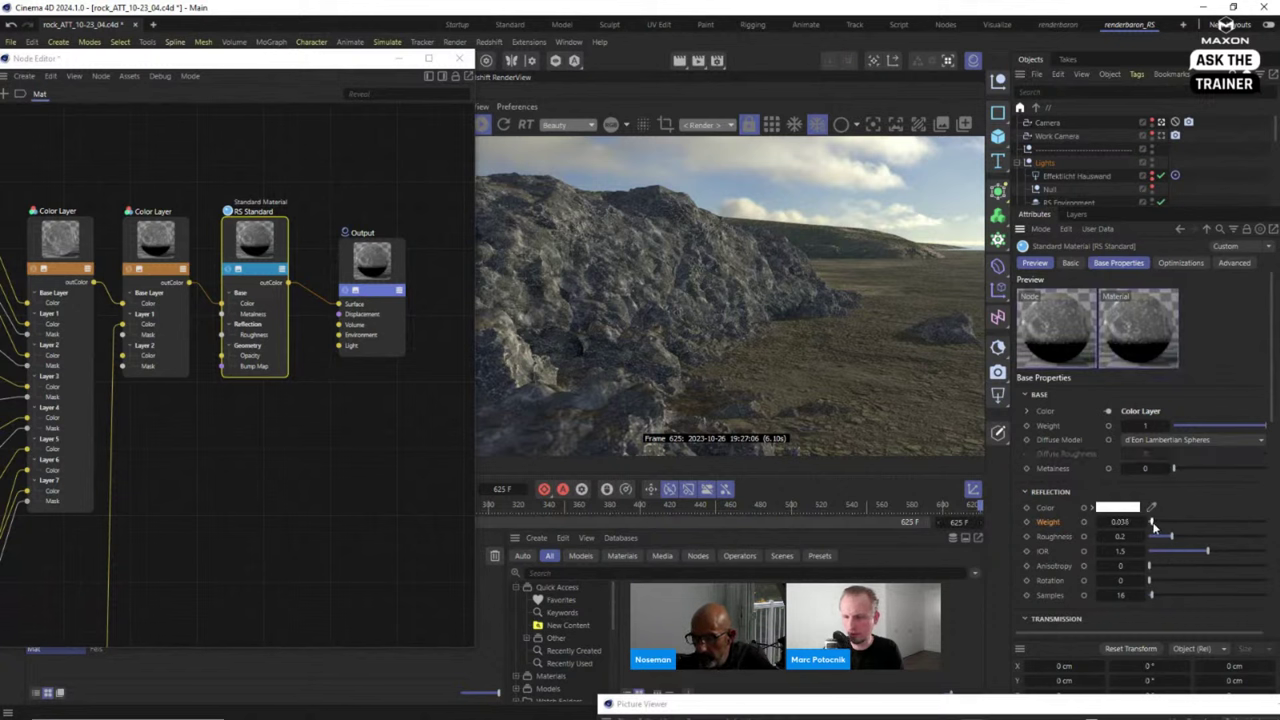
{"action": "left_click_drag", "start_coordinate": [1152, 522], "coordinate": [1274, 535]}
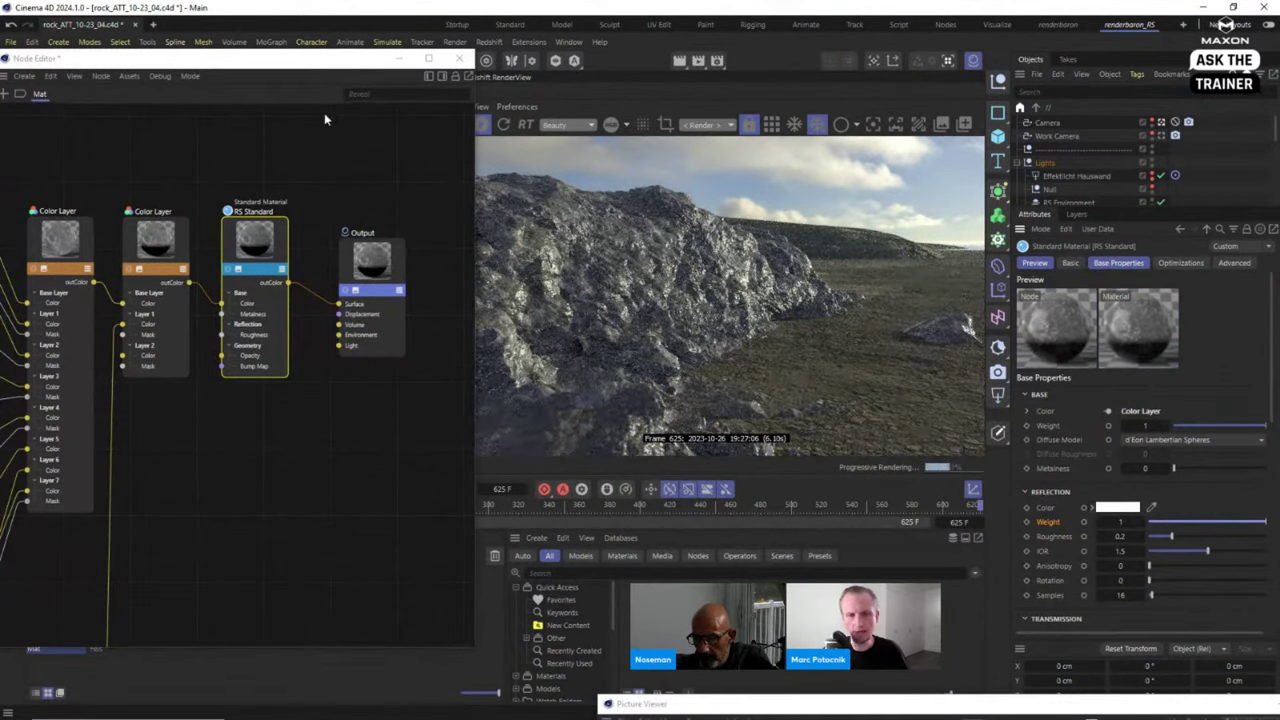
Try a Reflection Roughness of 0.466 on the RS Standard node with the render preview uncovered.
{"action": "left_click_drag", "start_coordinate": [300, 60], "coordinate": [320, 394]}
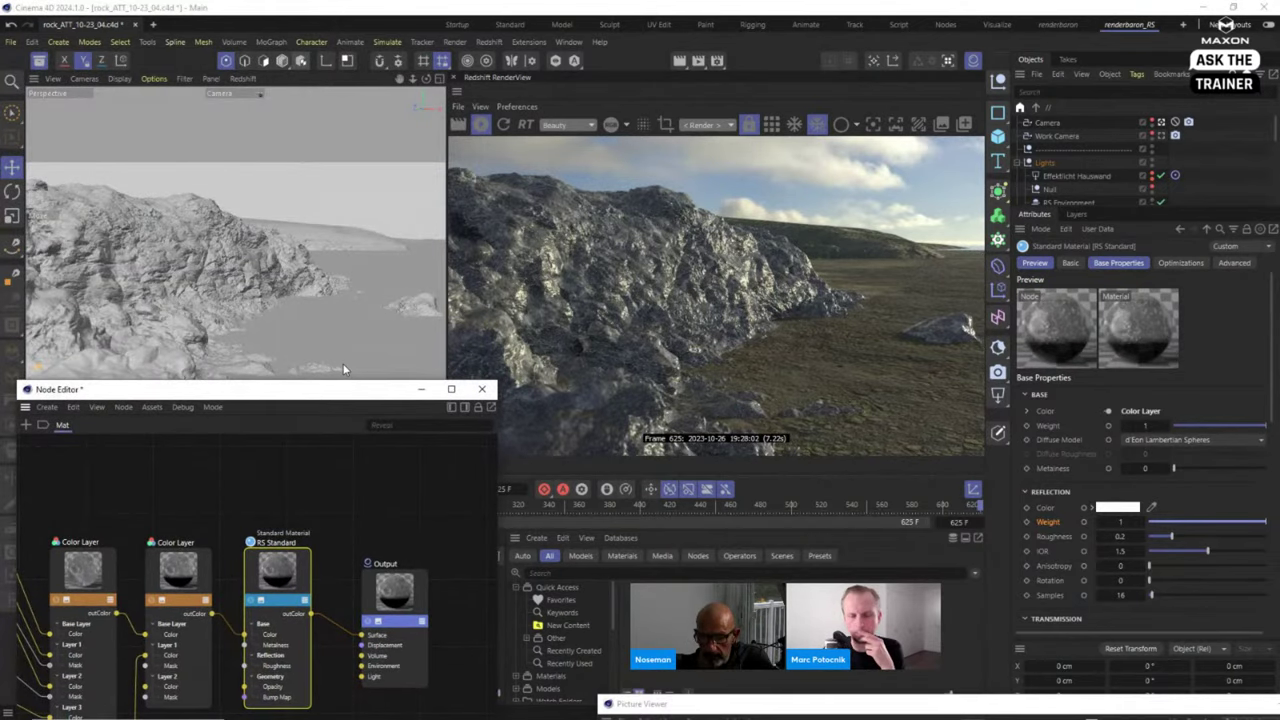
{"action": "left_click", "coordinate": [1048, 538]}
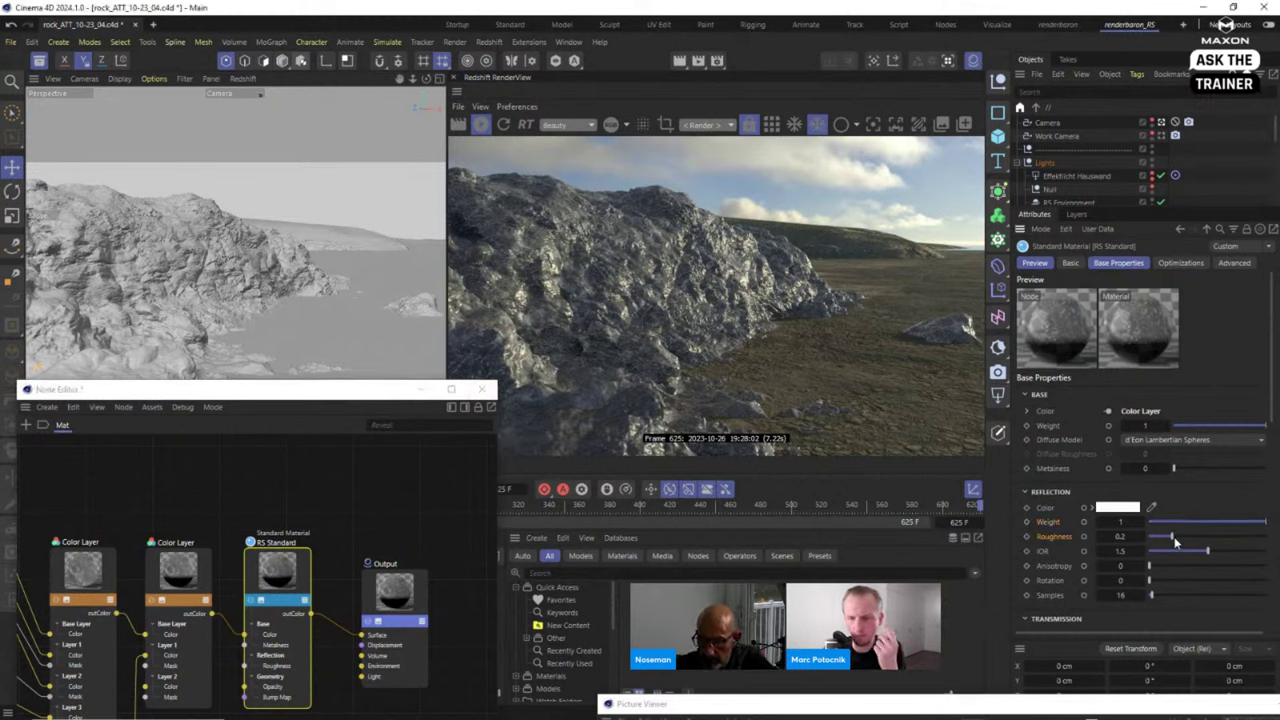
{"action": "left_click_drag", "start_coordinate": [1175, 541], "coordinate": [1205, 540]}
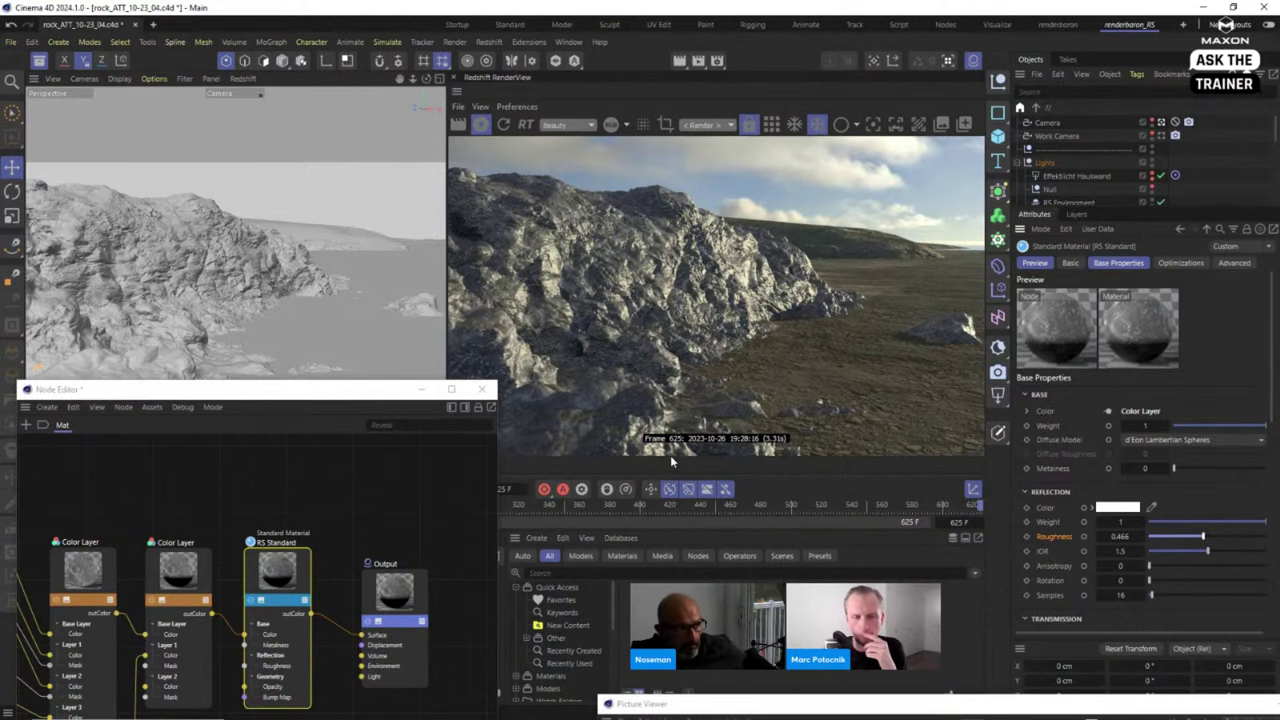
Test higher and lower Reflection Roughness values on the RS Standard node and settle on 0.478.
{"action": "left_click_drag", "start_coordinate": [317, 390], "coordinate": [547, 212]}
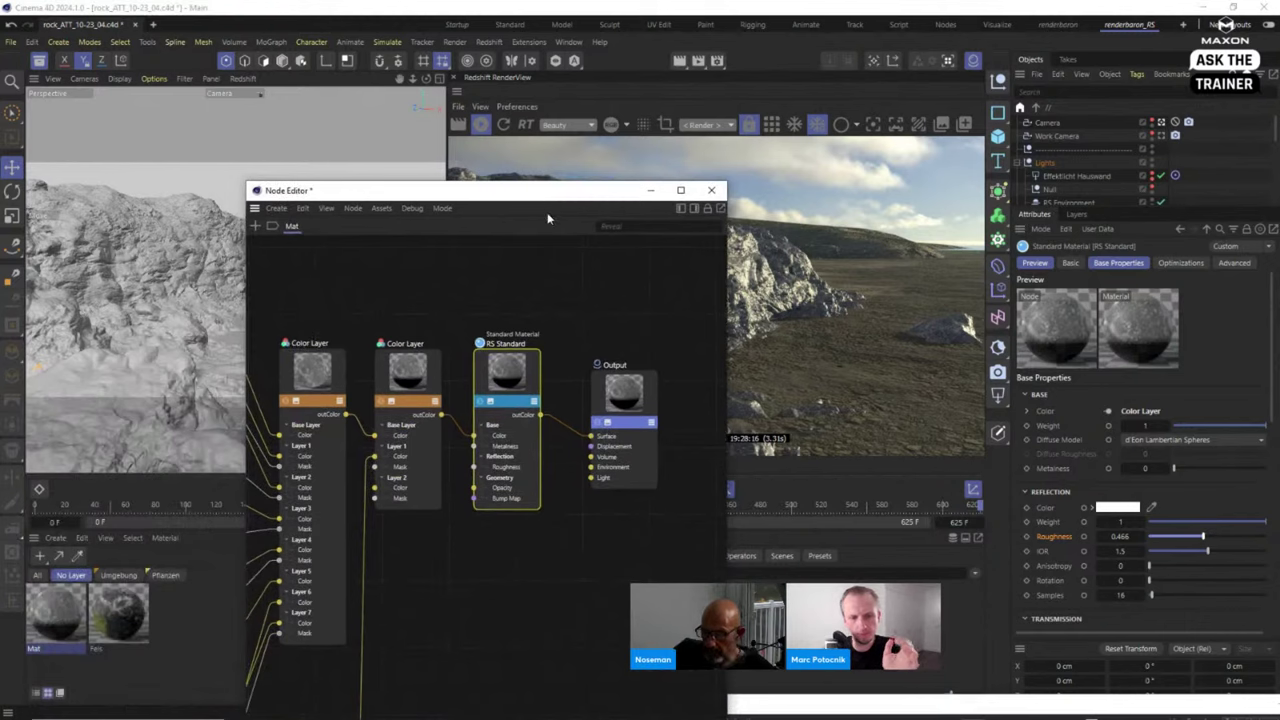
{"action": "scroll", "coordinate": [567, 281], "scroll_direction": "down", "scroll_amount": 1}
{"action": "middle_click_drag", "start_coordinate": [341, 283], "coordinate": [464, 286]}
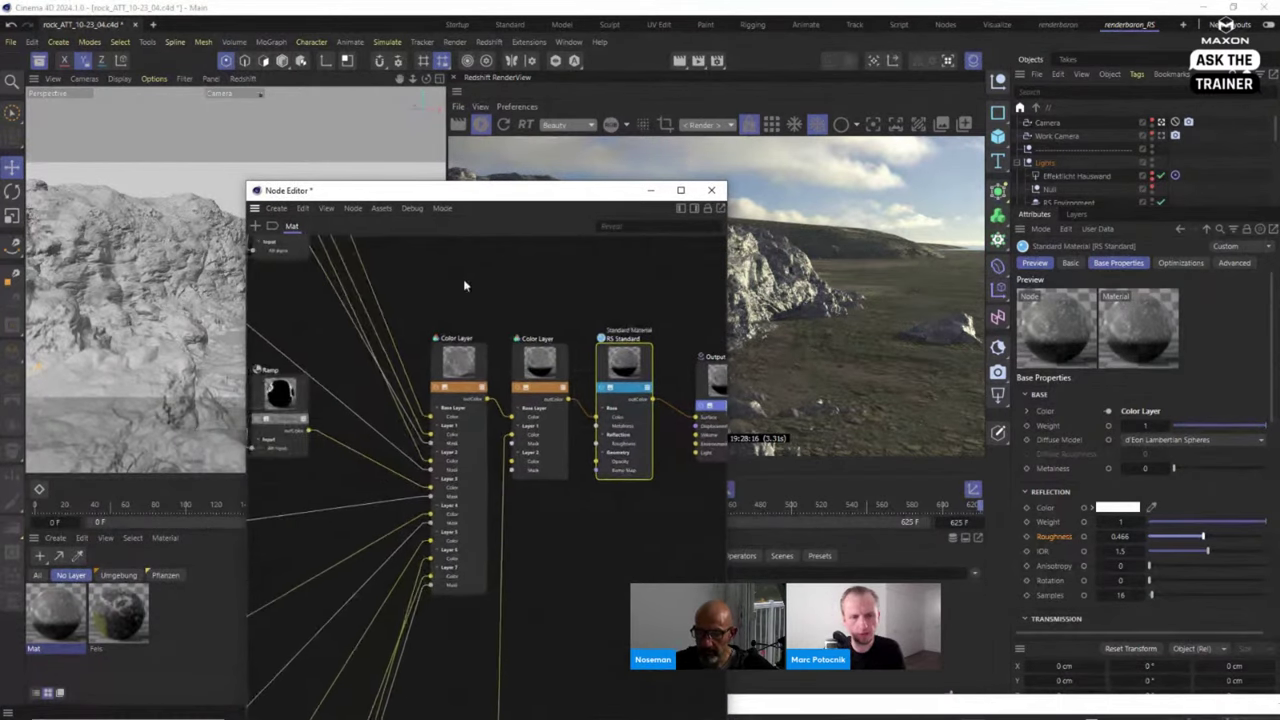
{"action": "scroll", "coordinate": [464, 286], "scroll_direction": "down", "scroll_amount": 2}
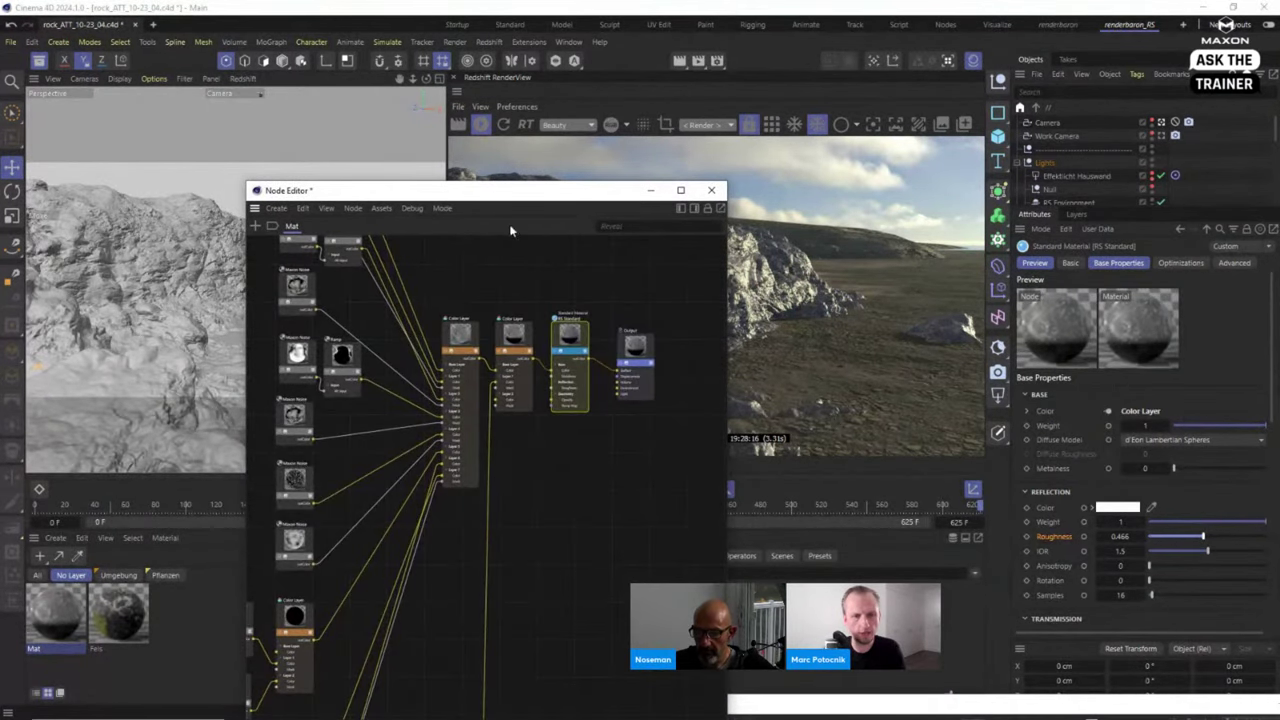
{"action": "left_click_drag", "start_coordinate": [497, 191], "coordinate": [237, 112]}
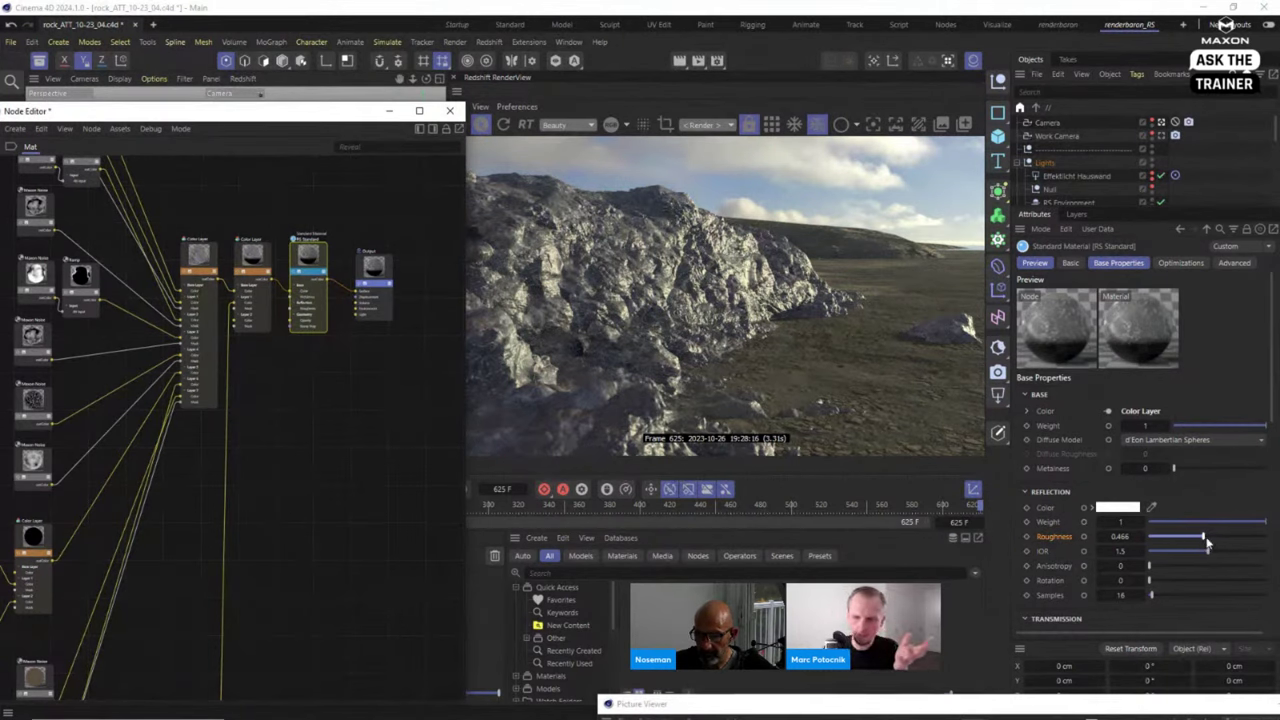
{"action": "left_click_drag", "start_coordinate": [1207, 543], "coordinate": [1244, 540]}
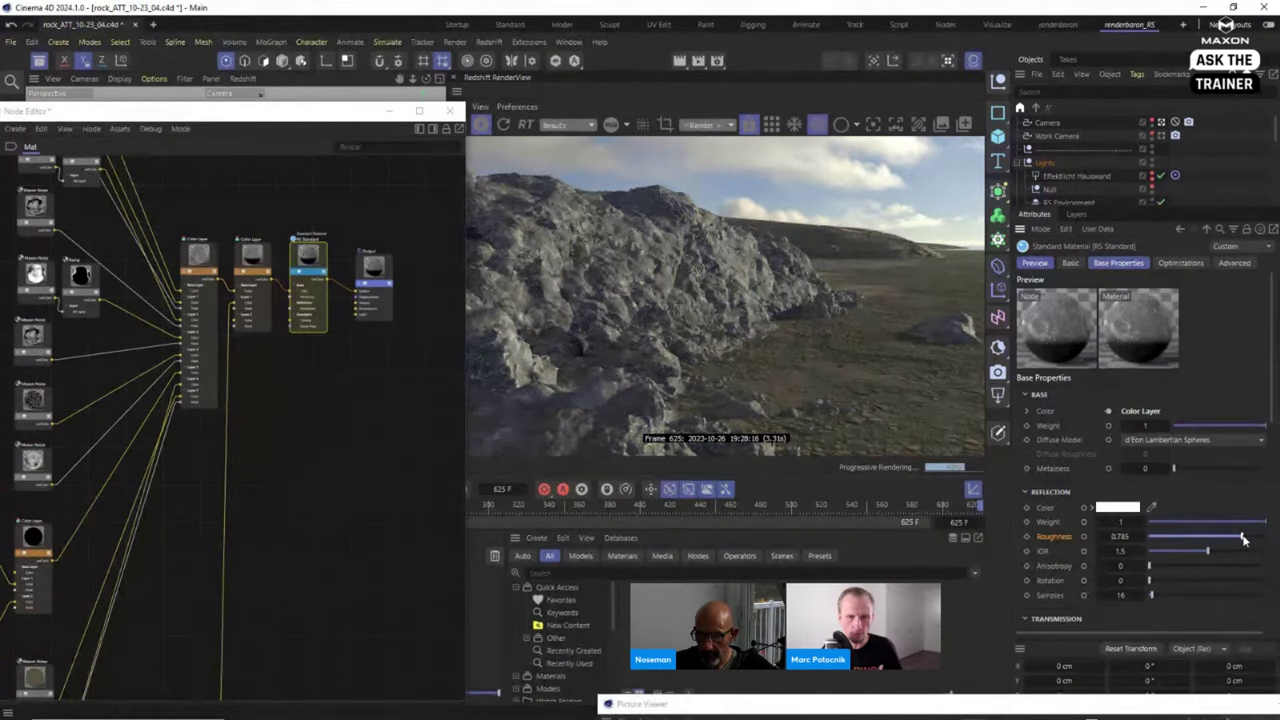
{"action": "left_click_drag", "start_coordinate": [1243, 539], "coordinate": [1183, 539]}
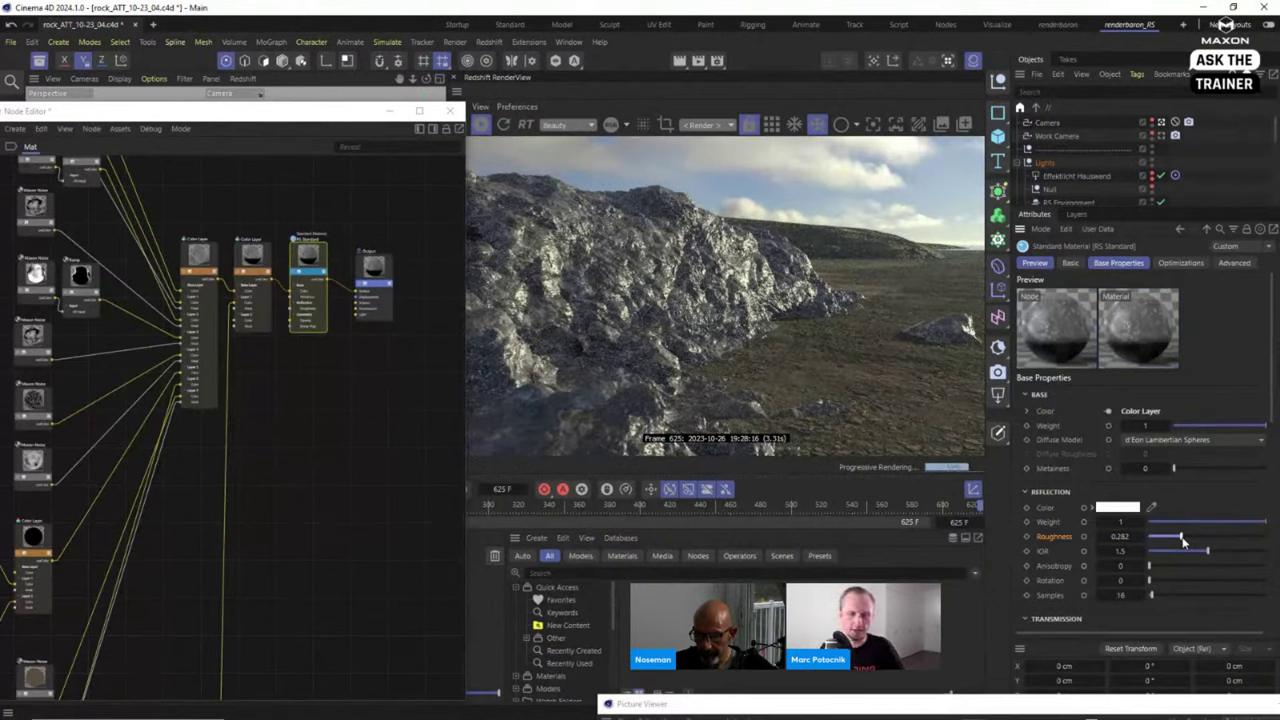
{"action": "left_click_drag", "start_coordinate": [1183, 539], "coordinate": [1192, 539]}
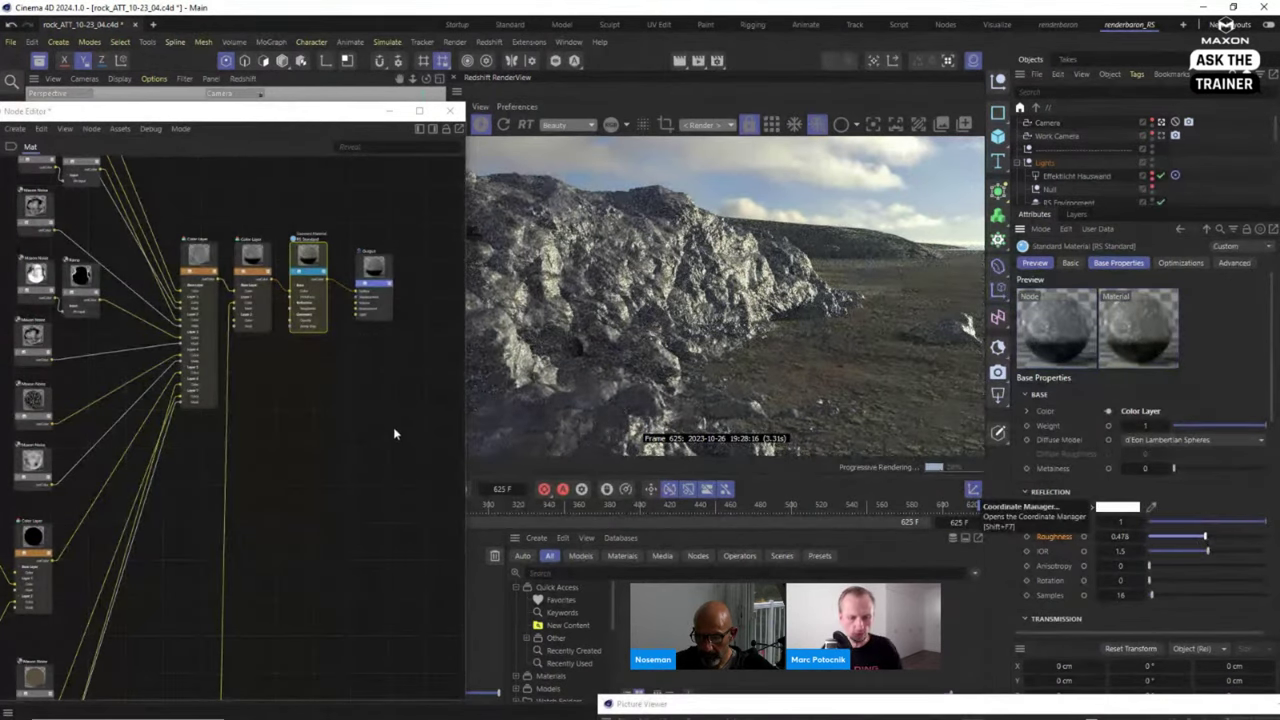
Search the node library for "ramp" and add a Ramp node to the graph below the Color Layer nodes.
{"action": "left_click", "coordinate": [355, 516]}
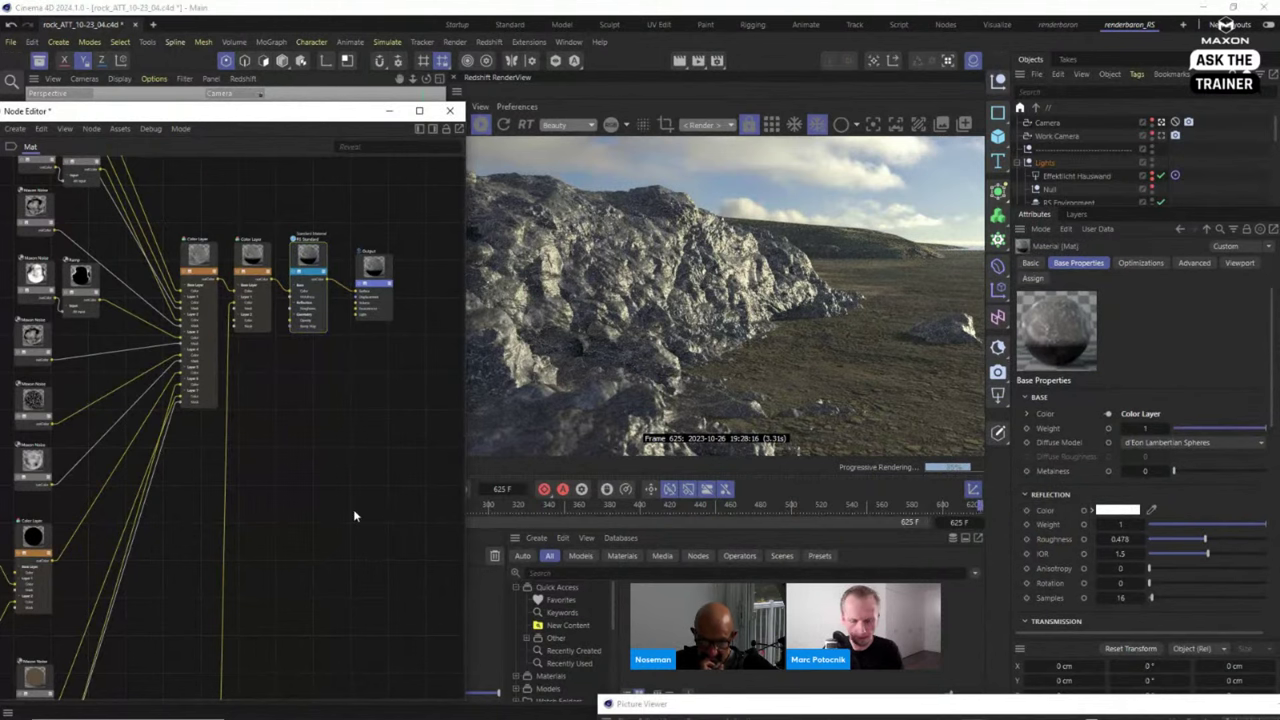
{"action": "double_click", "coordinate": [355, 516]}
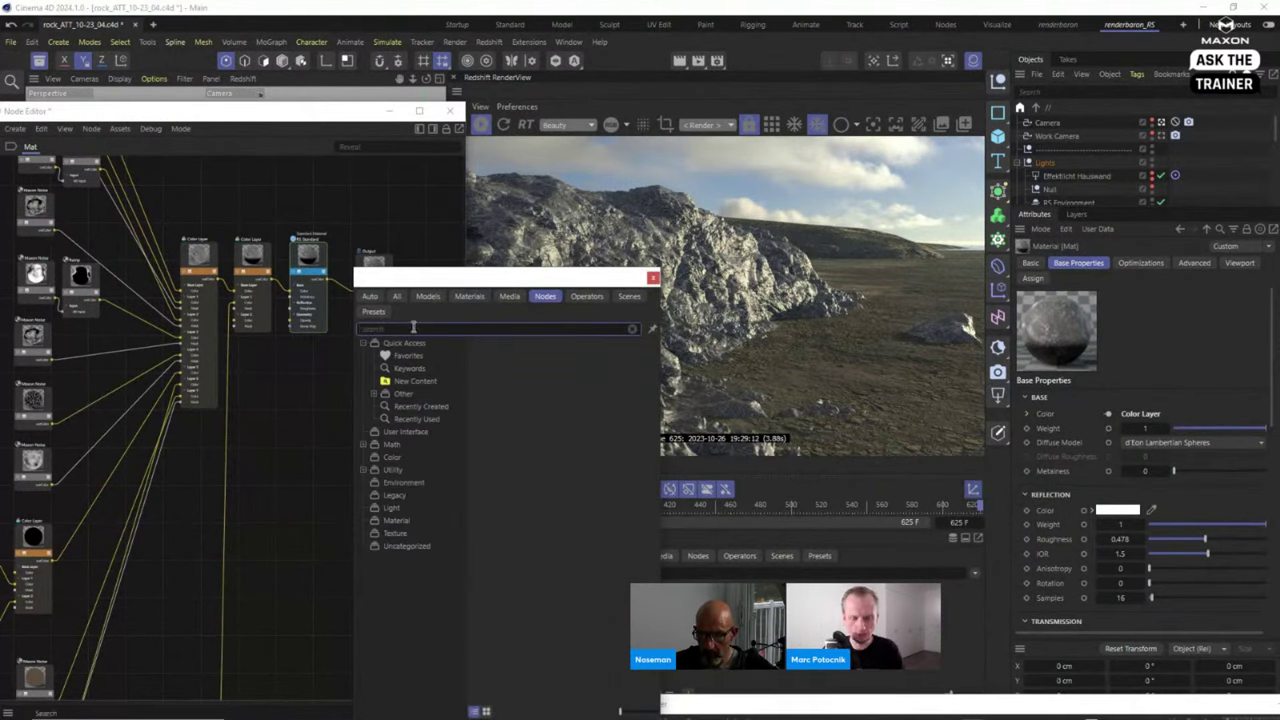
{"action": "type", "text": "ramp"}
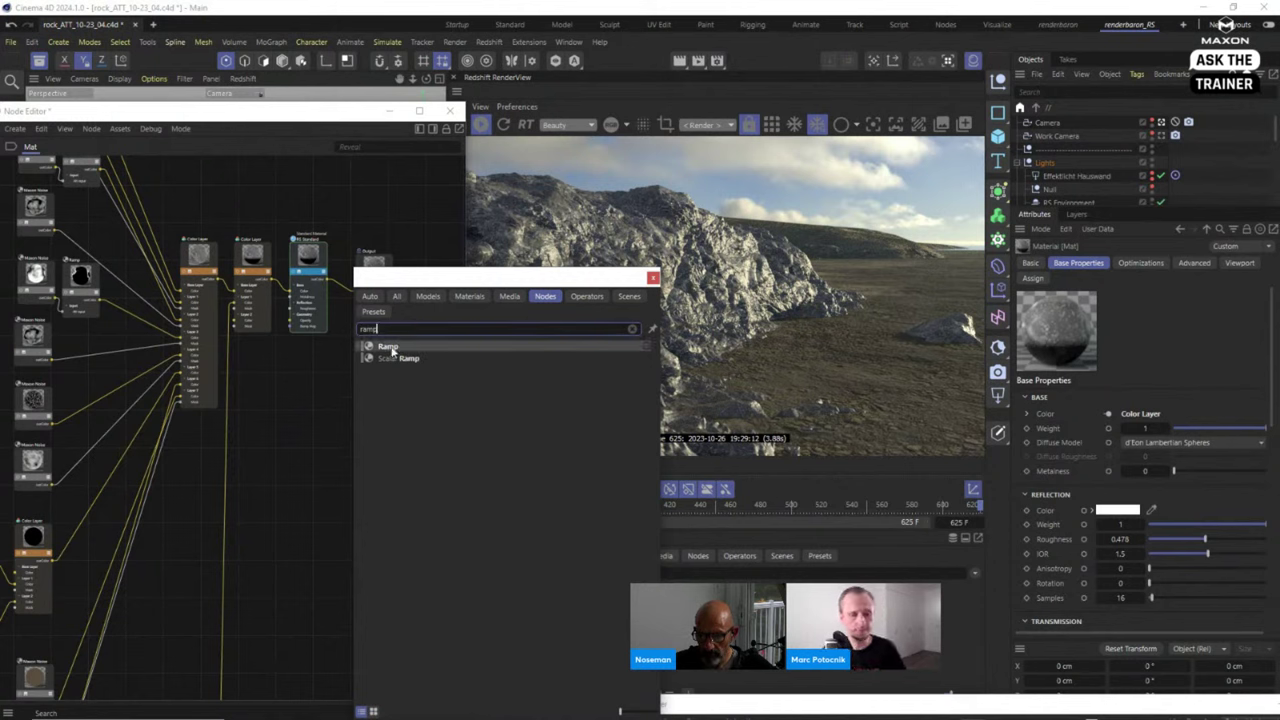
{"action": "left_click_drag", "start_coordinate": [390, 347], "coordinate": [265, 462]}
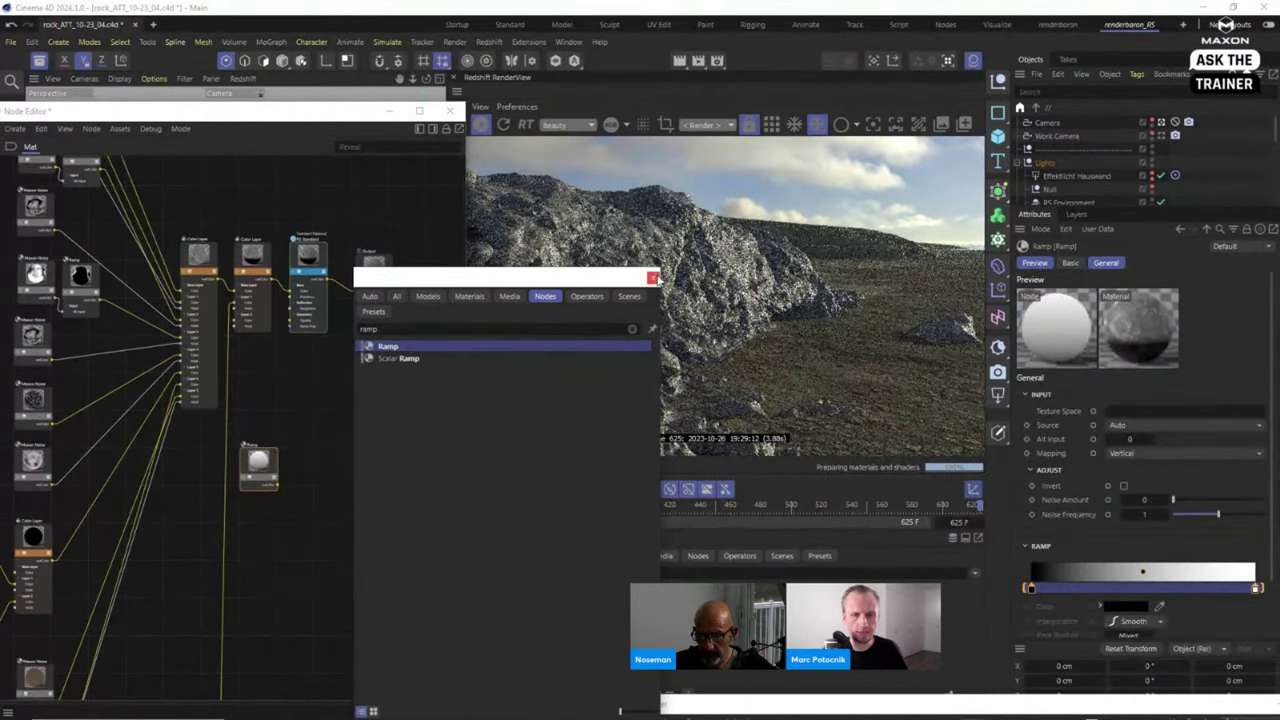
{"action": "left_click", "coordinate": [653, 277]}
{"action": "left_click", "coordinate": [280, 398]}
Stop the live rendering in the Redshift RenderView.
{"action": "scroll", "coordinate": [300, 396], "scroll_direction": "up", "scroll_amount": 5}
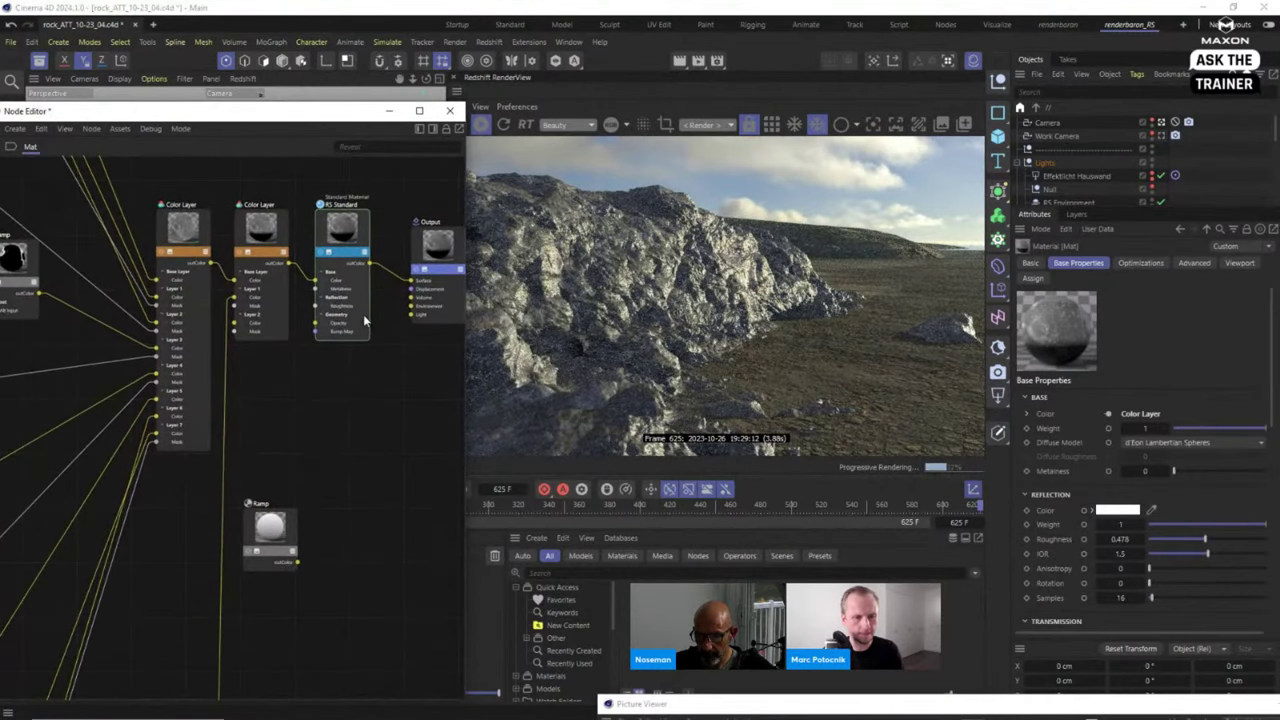
{"action": "scroll", "coordinate": [363, 310], "scroll_direction": "down", "scroll_amount": 3}
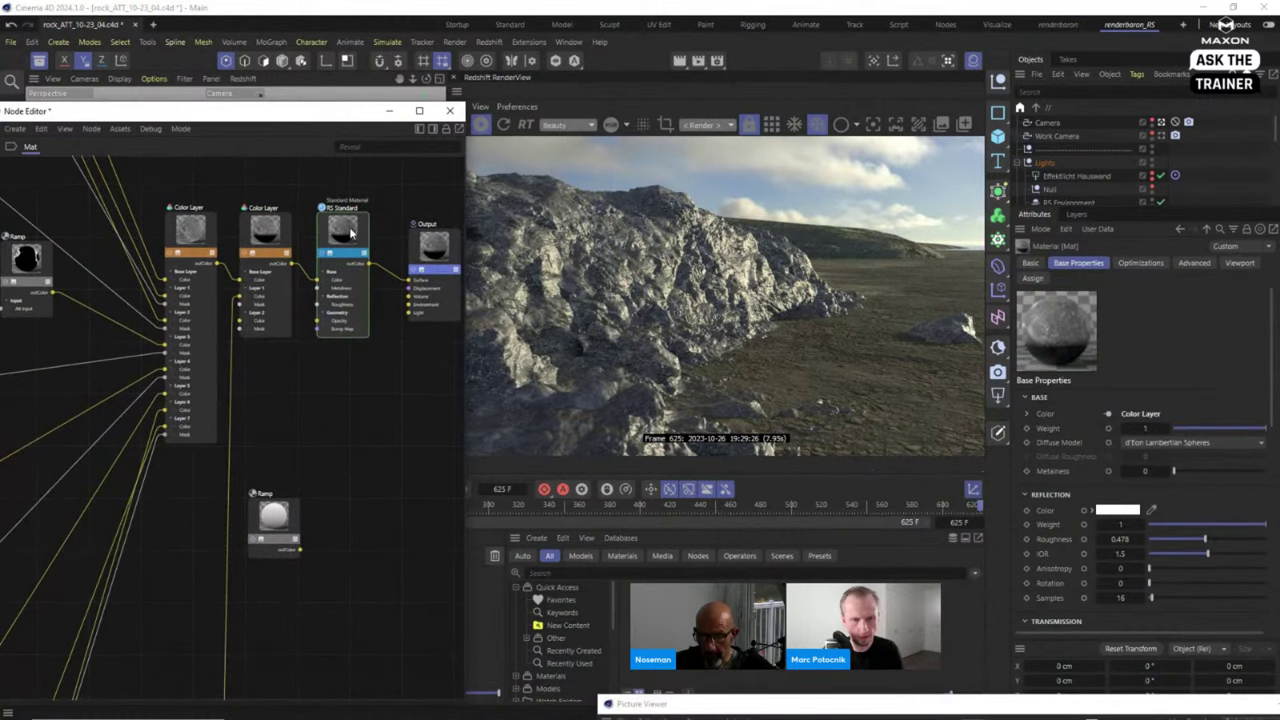
{"action": "scroll", "coordinate": [440, 252], "scroll_direction": "down", "scroll_amount": 3}
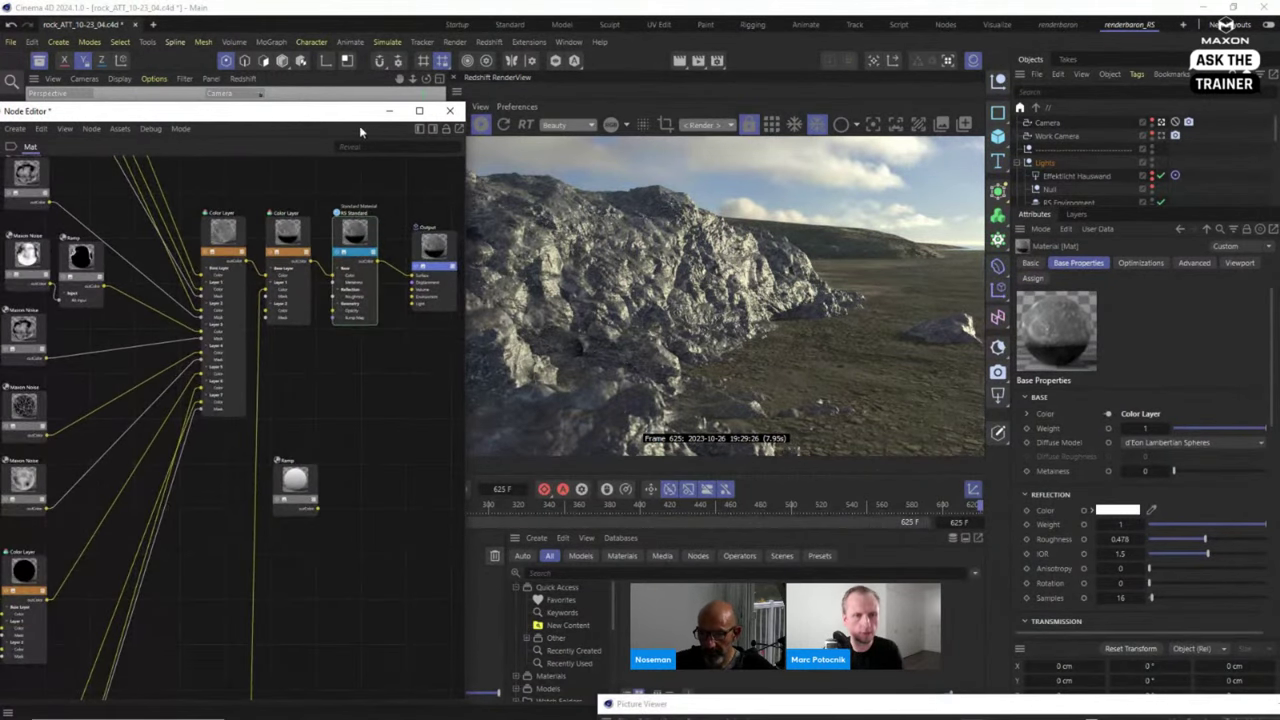
{"action": "left_click_drag", "start_coordinate": [360, 111], "coordinate": [537, 98]}
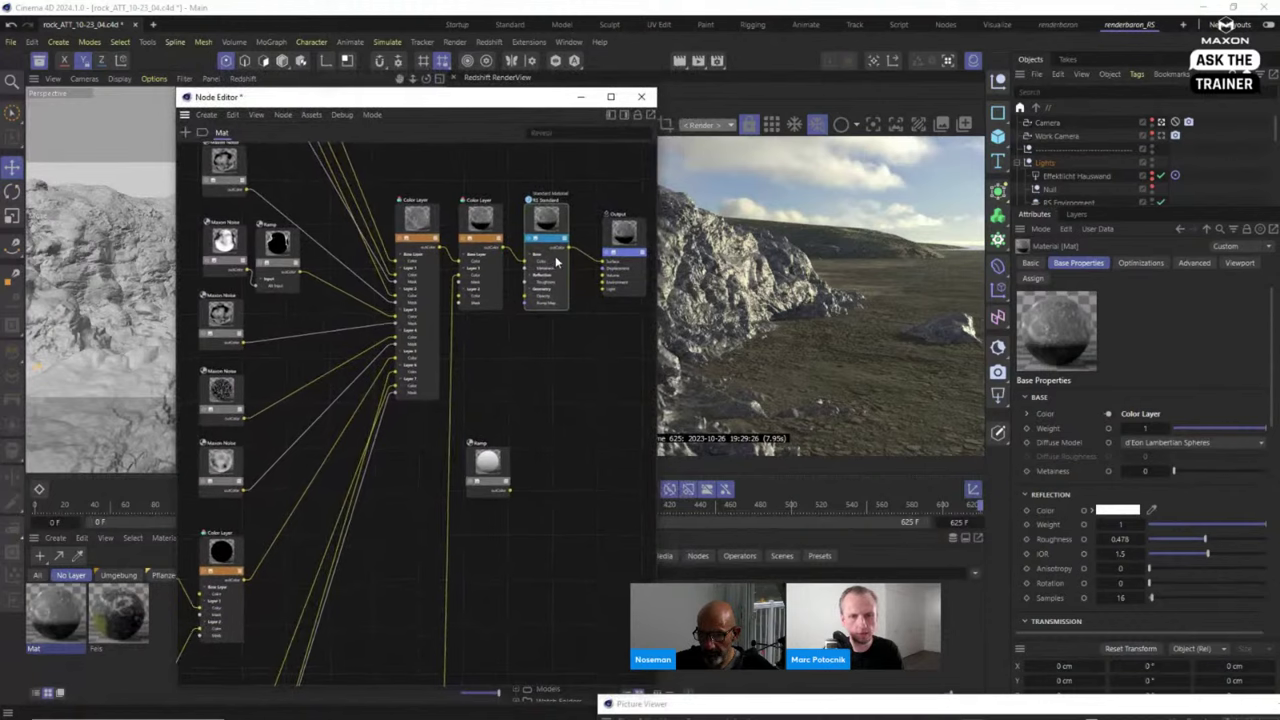
{"action": "scroll", "coordinate": [516, 453], "scroll_direction": "up", "scroll_amount": 3}
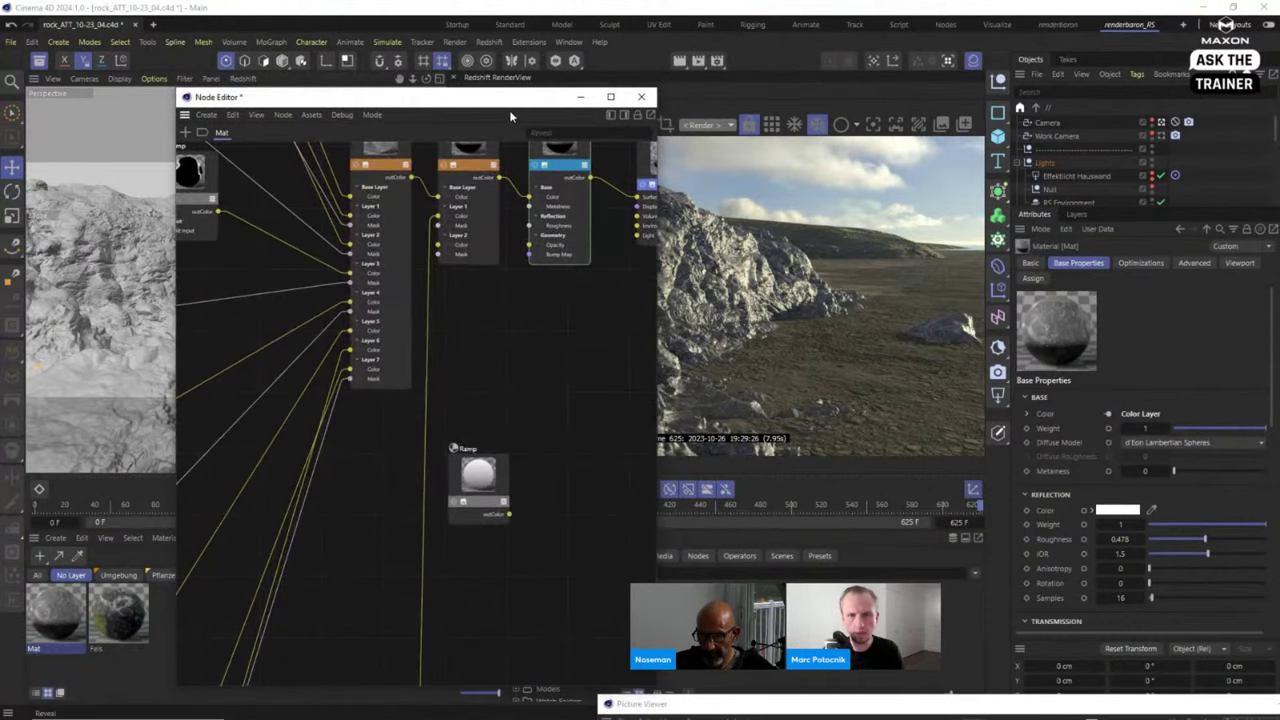
{"action": "left_click_drag", "start_coordinate": [458, 112], "coordinate": [242, 186]}
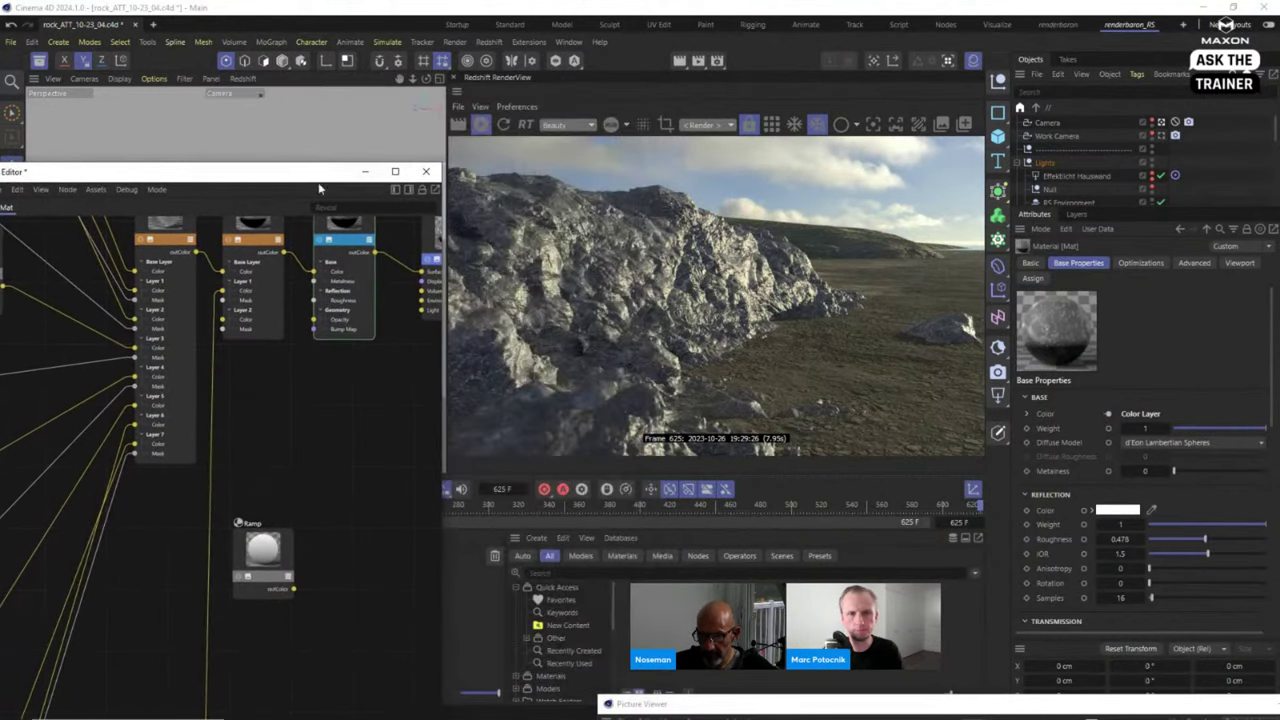
{"action": "left_click", "coordinate": [480, 125]}
Select the RS Standard node and shift it slightly upward between the Color Layer and Output nodes.
{"action": "left_click", "coordinate": [365, 287]}
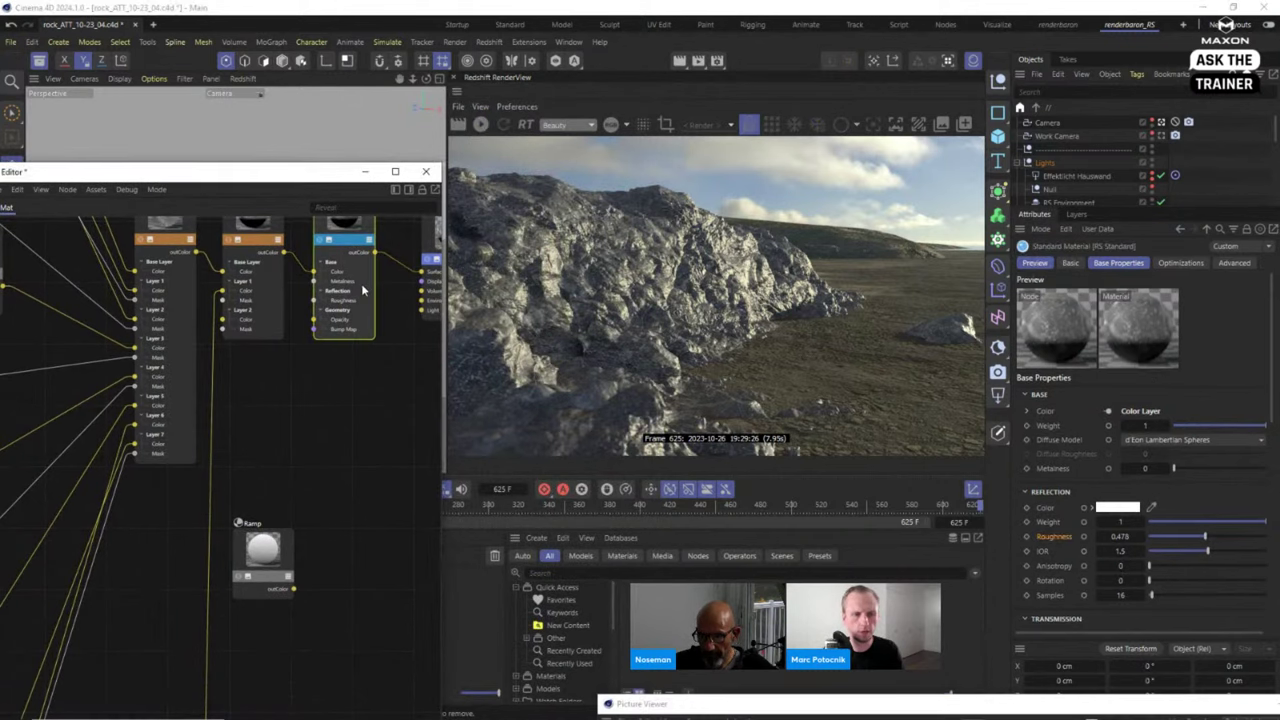
{"action": "scroll", "coordinate": [361, 298], "scroll_direction": "down", "scroll_amount": 1}
{"action": "middle_click_drag", "start_coordinate": [361, 298], "coordinate": [327, 357]}
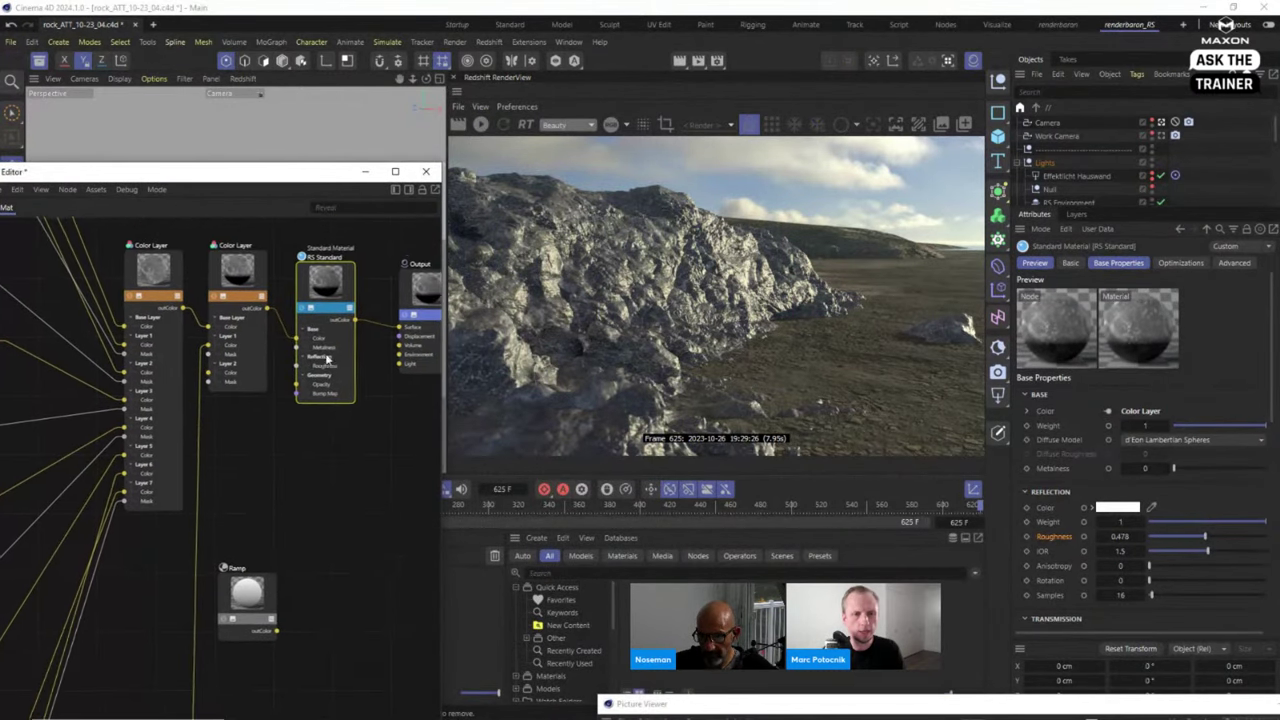
{"action": "left_click_drag", "start_coordinate": [328, 358], "coordinate": [347, 364]}
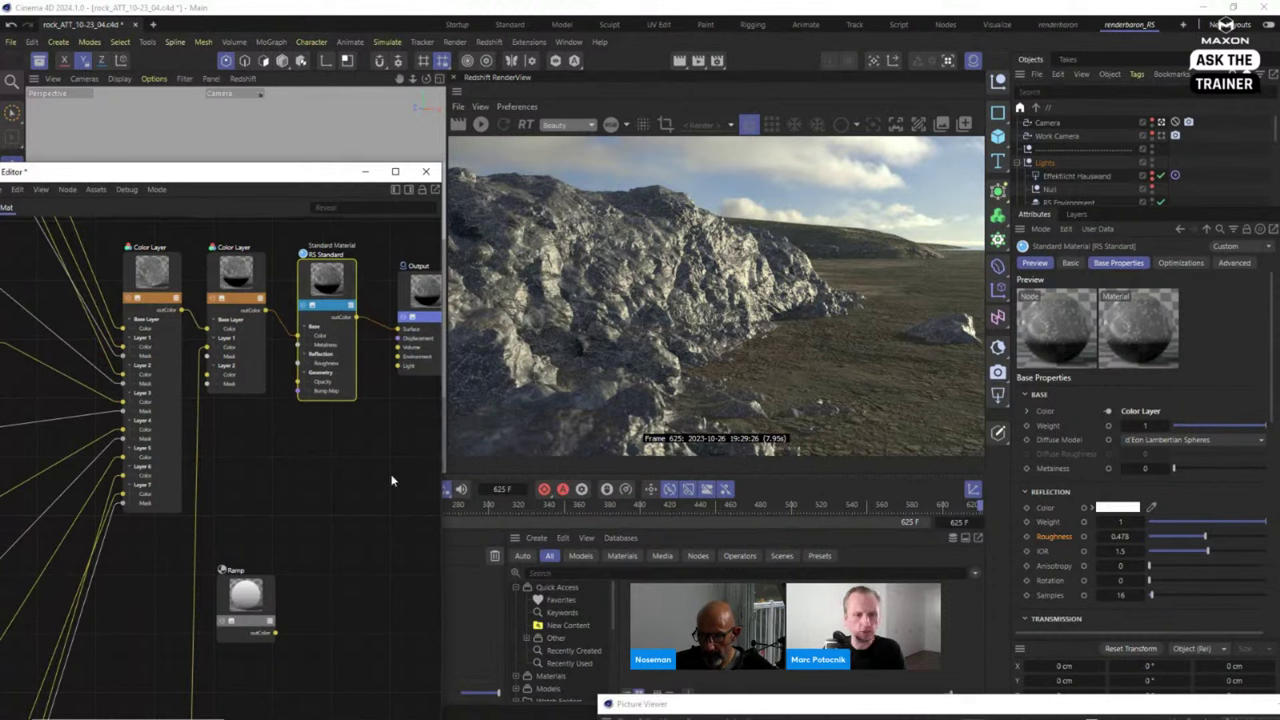
{"action": "left_click_drag", "start_coordinate": [337, 304], "coordinate": [335, 299]}
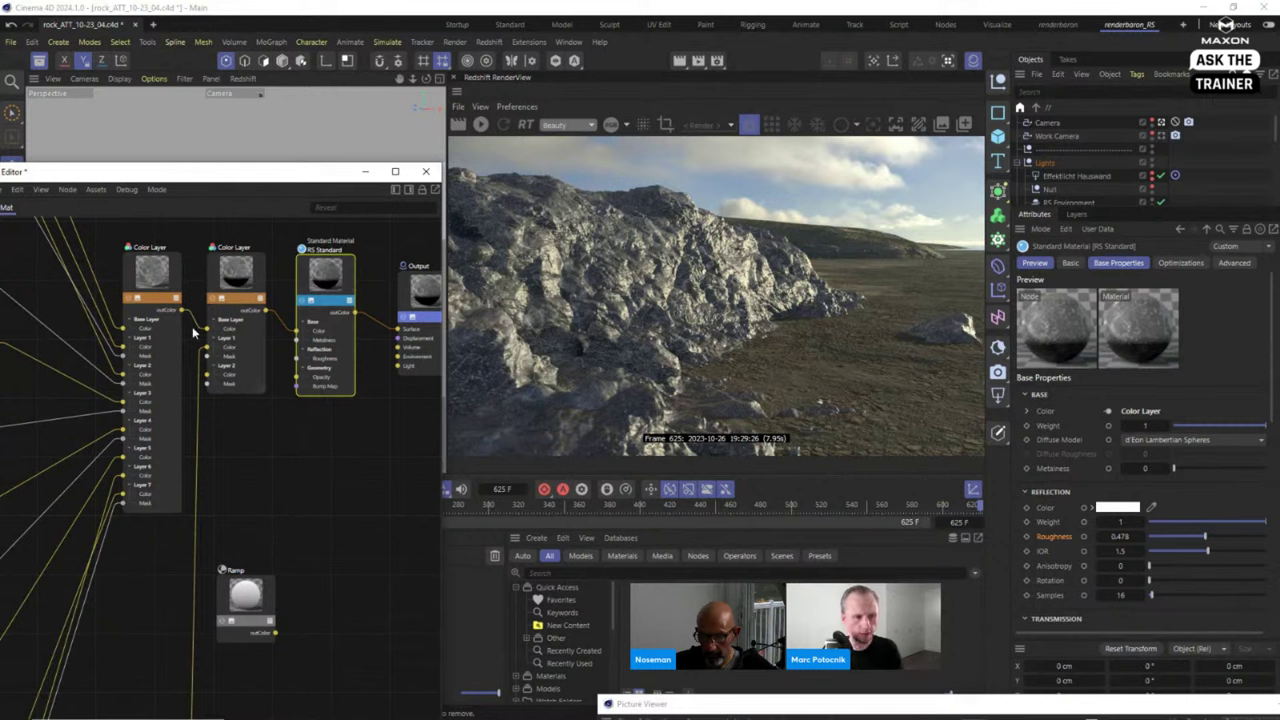
Connect the second Color Layer's outColor to the Ramp node's Alt Input and place the Ramp below the RS Standard node.
{"action": "scroll", "coordinate": [237, 341], "scroll_direction": "down", "scroll_amount": 1}
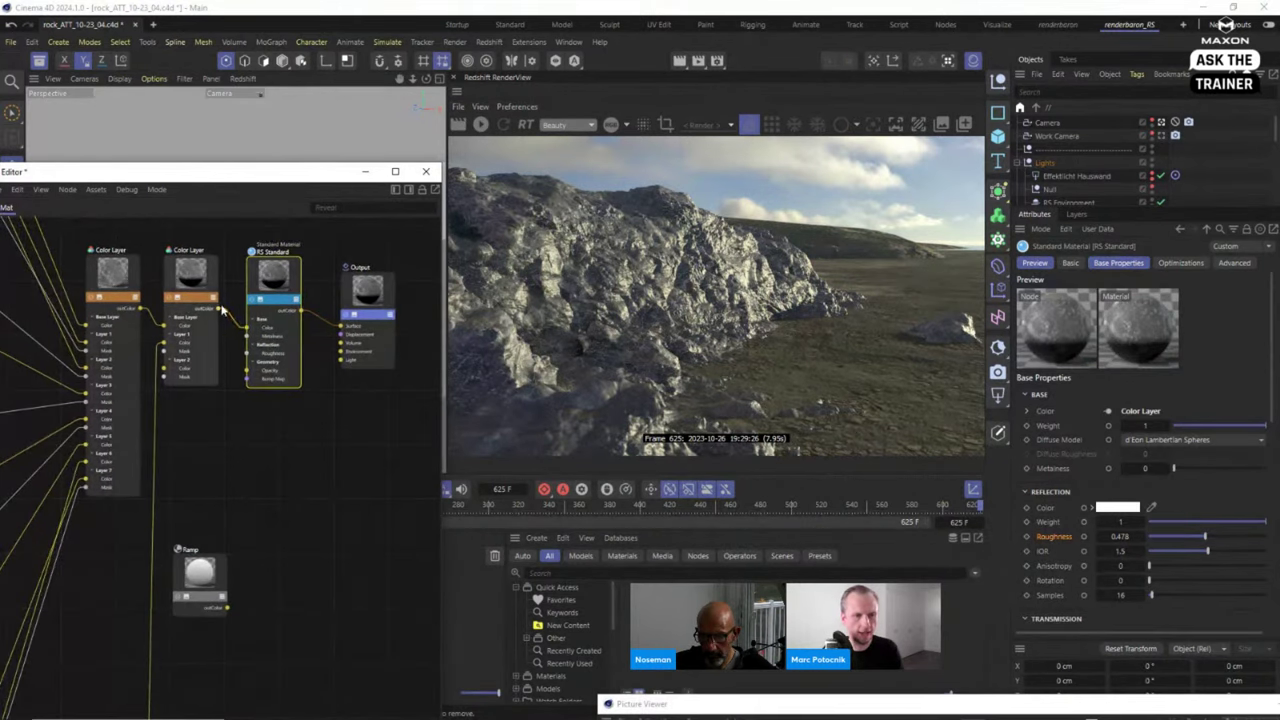
{"action": "left_click_drag", "start_coordinate": [220, 336], "coordinate": [207, 582]}
{"action": "mouse_move", "coordinate": [263, 607]}
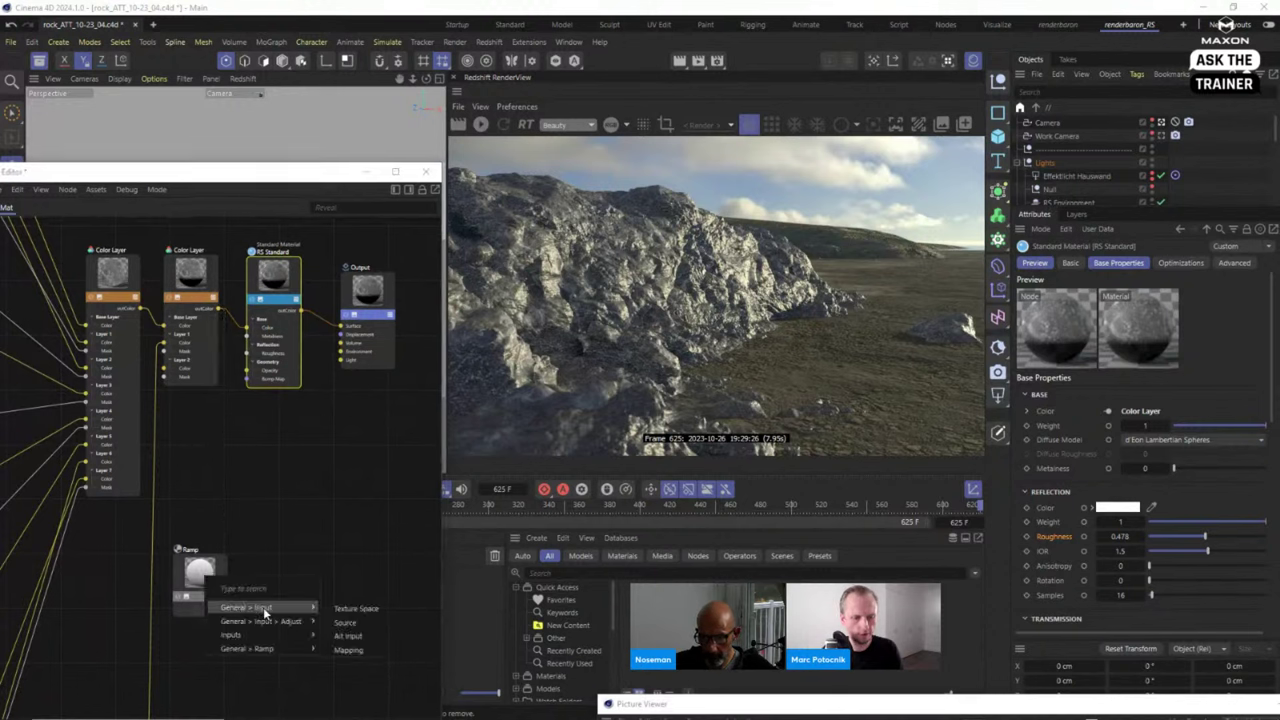
{"action": "left_click", "coordinate": [352, 635]}
{"action": "left_click_drag", "start_coordinate": [203, 578], "coordinate": [262, 496]}
Move the RS Standard and Output nodes together farther away from the Color Layer nodes, leaving space above the Ramp.
{"action": "scroll", "coordinate": [374, 366], "scroll_direction": "down", "scroll_amount": 1}
{"action": "middle_click_drag", "start_coordinate": [374, 366], "coordinate": [250, 378]}
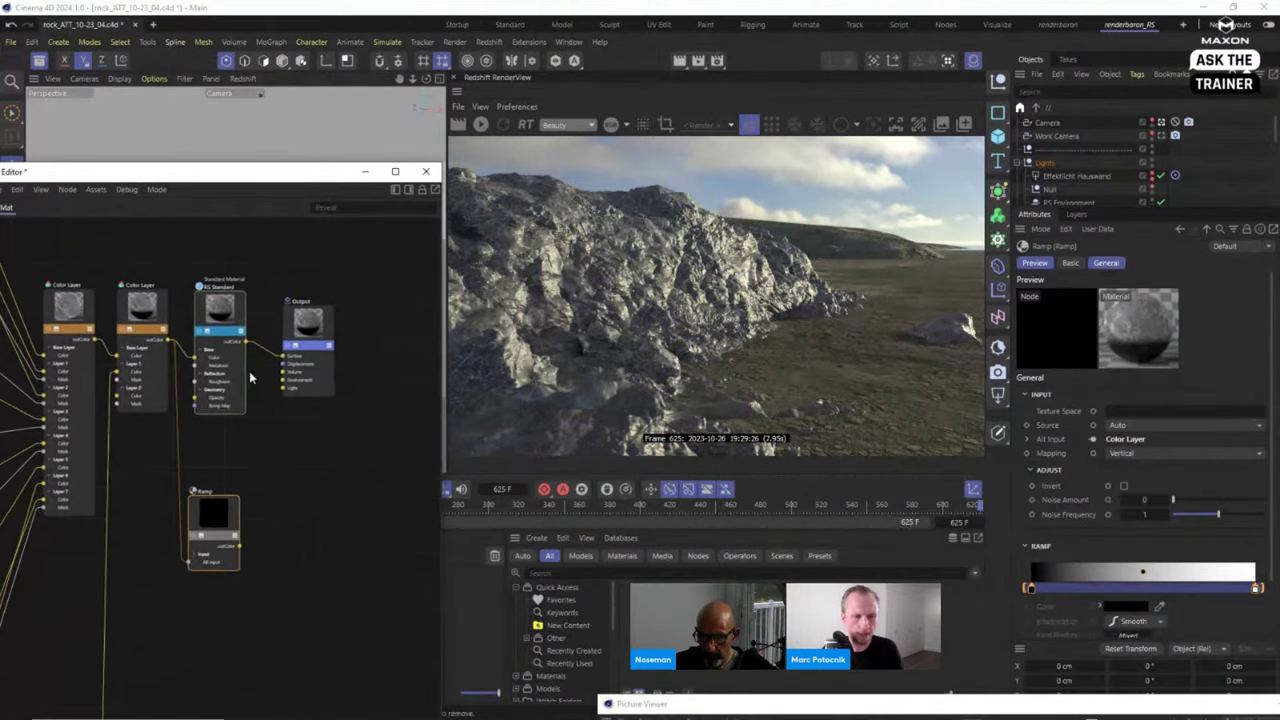
{"action": "left_click_drag", "start_coordinate": [375, 400], "coordinate": [290, 367]}
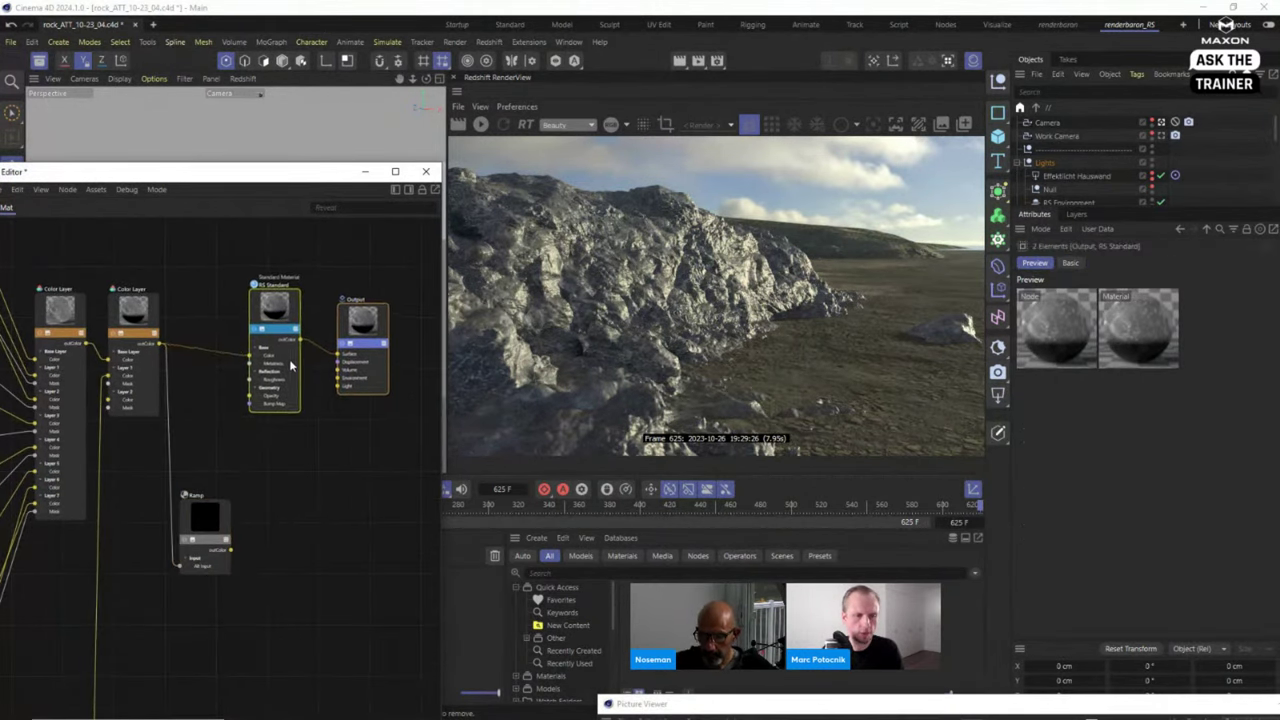
{"action": "scroll", "coordinate": [139, 320], "scroll_direction": "up", "scroll_amount": 1}
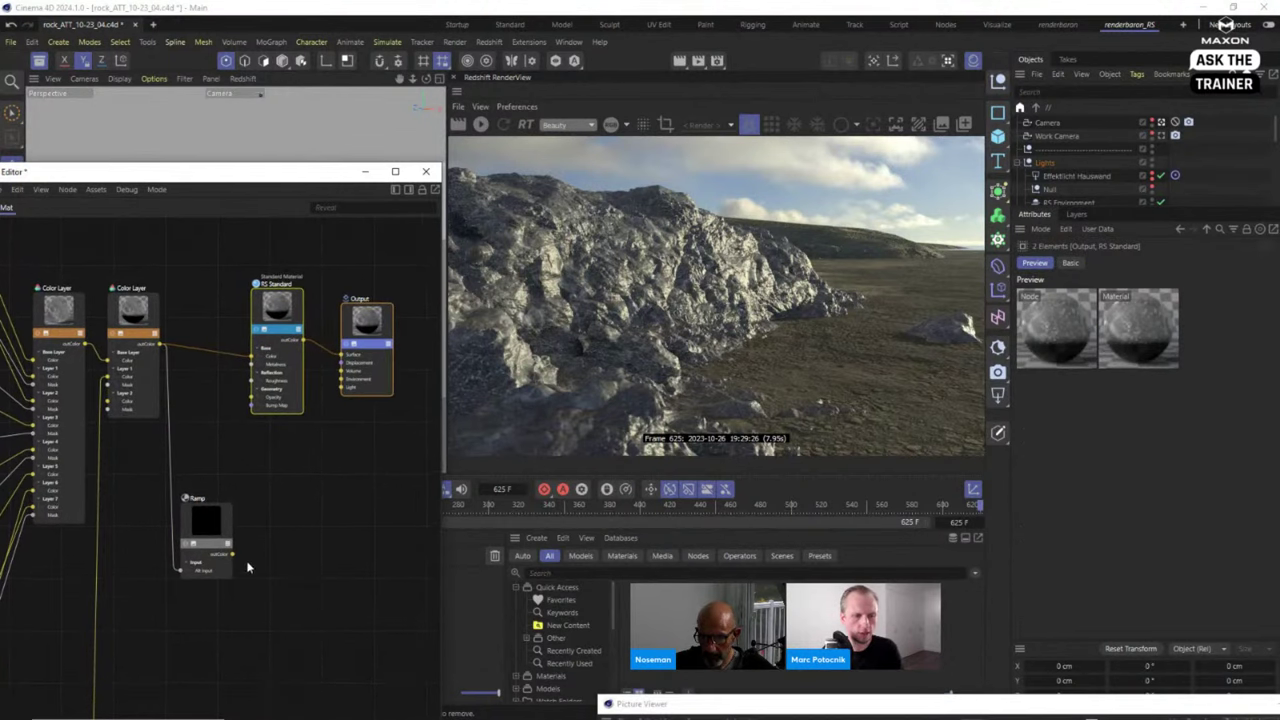
{"action": "left_click", "coordinate": [203, 520]}
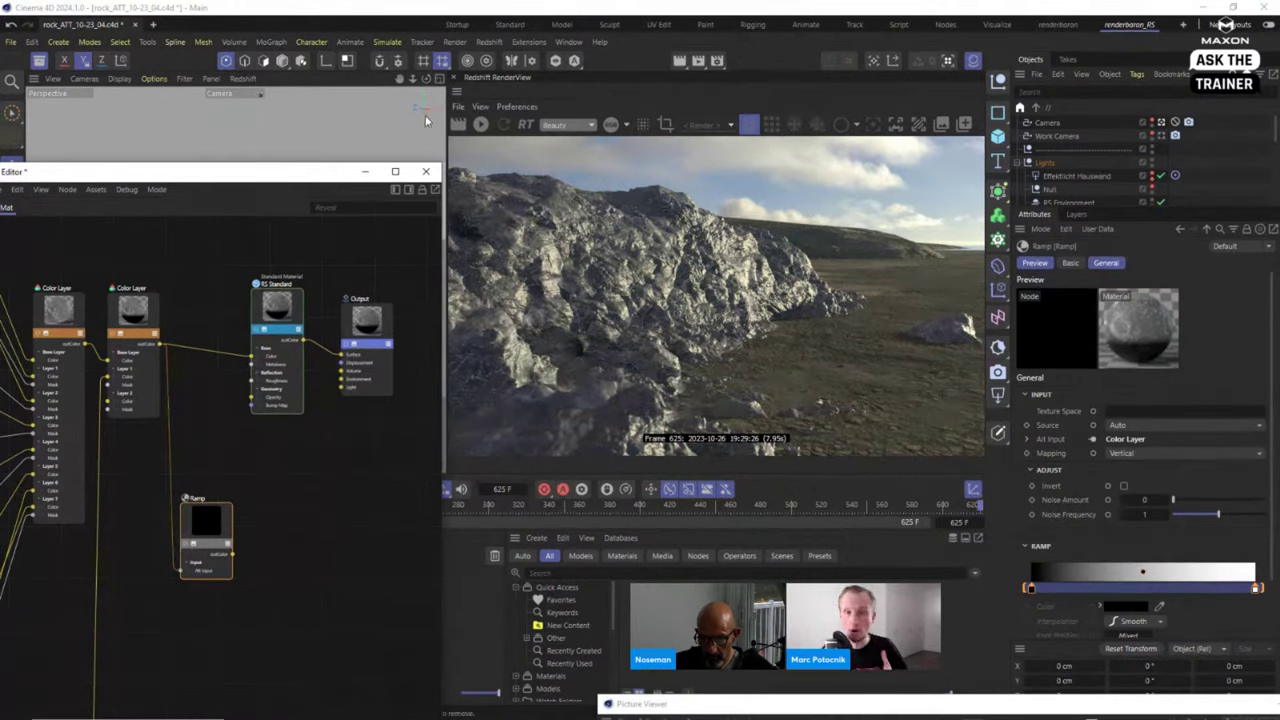
{"action": "left_click", "coordinate": [276, 322]}
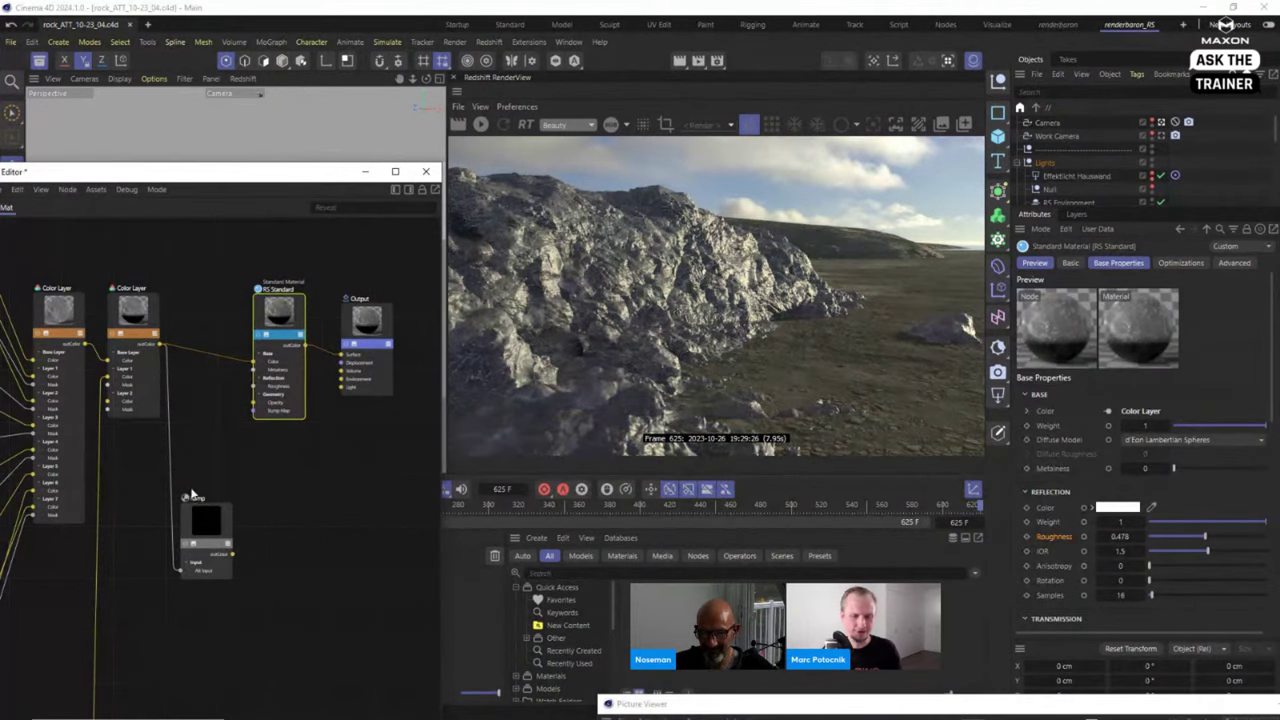
{"action": "scroll", "coordinate": [217, 493], "scroll_direction": "up", "scroll_amount": 2}
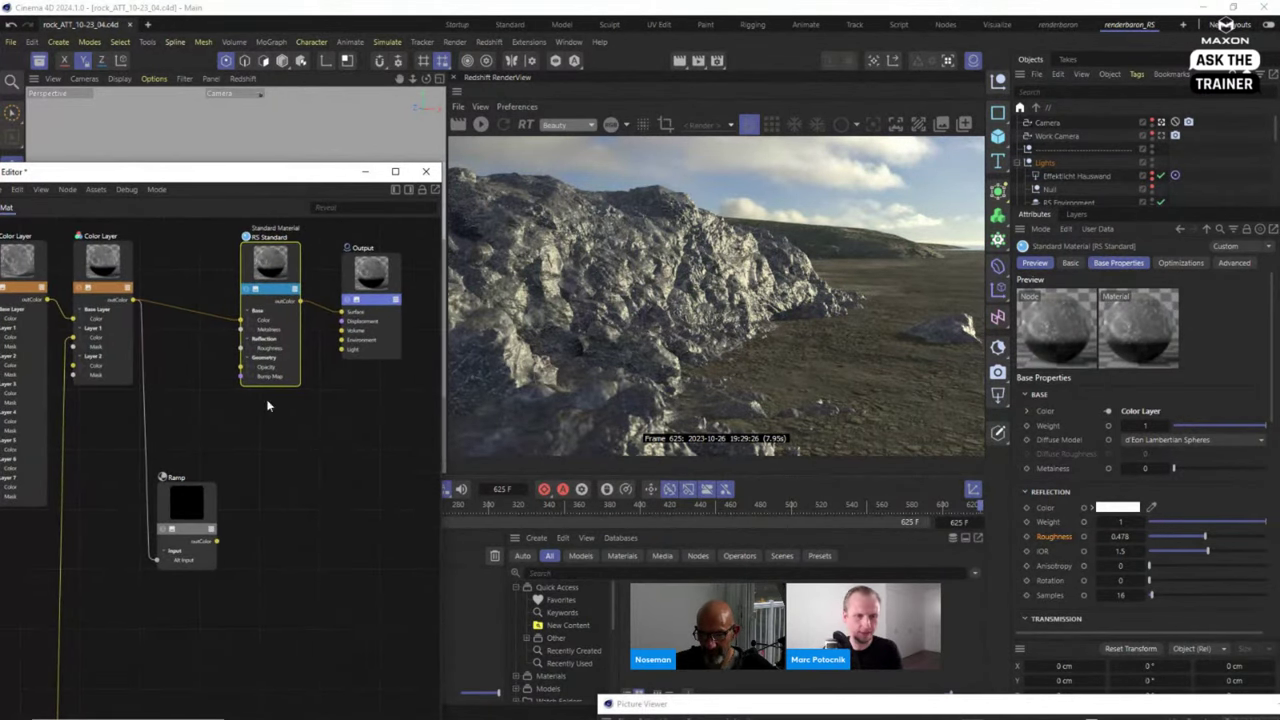
Restart live rendering in the Redshift RenderView, shift the node editor window up slightly, and select the second Color Layer node.
{"action": "left_click", "coordinate": [481, 127]}
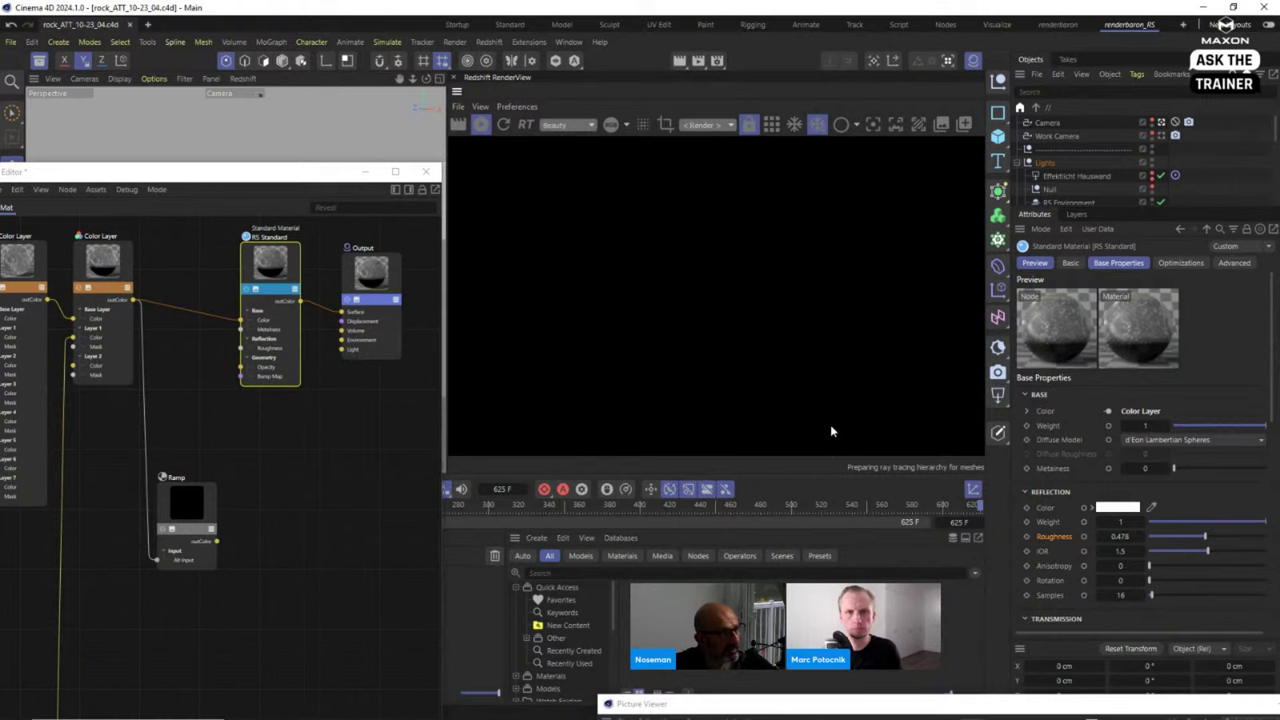
{"action": "mouse_move", "coordinate": [297, 179]}
{"action": "left_mouse_down"}
{"action": "mouse_move", "coordinate": [310, 168]}
{"action": "mouse_move", "coordinate": [296, 158]}
{"action": "left_mouse_up"}
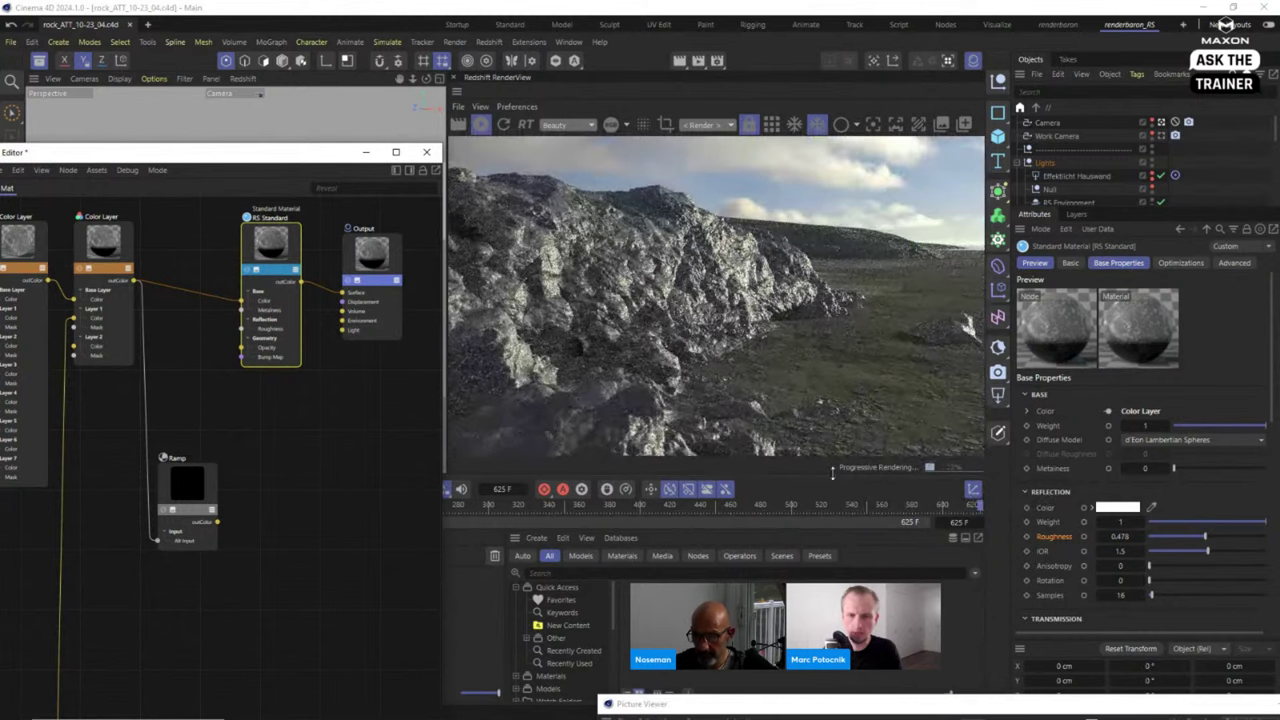
{"action": "middle_click_drag", "start_coordinate": [260, 434], "coordinate": [343, 458]}
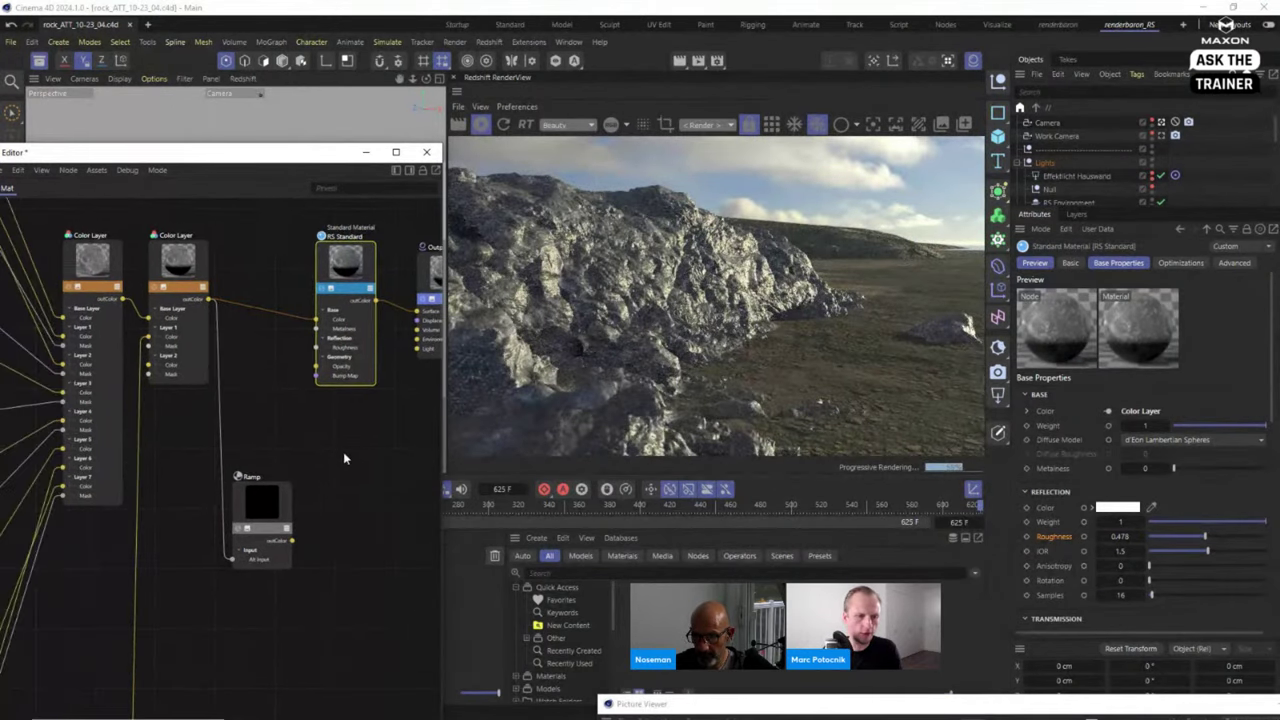
{"action": "left_click", "coordinate": [187, 276]}
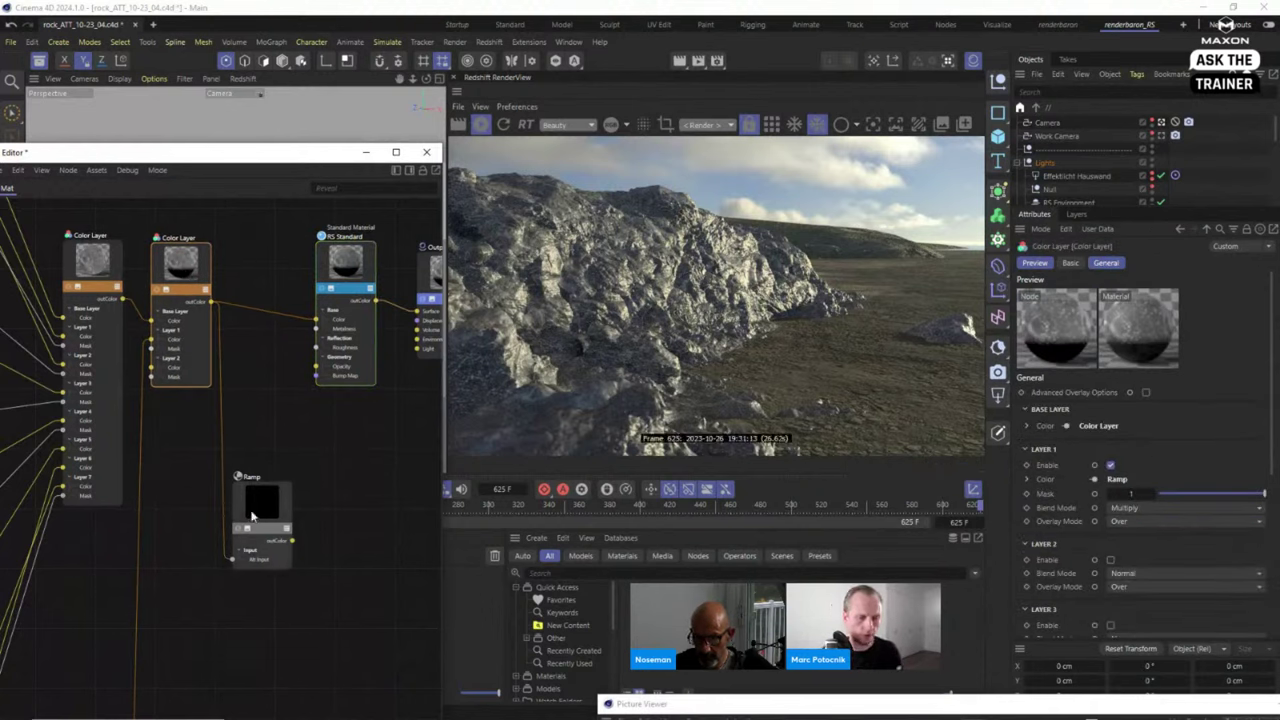
Solo the Ramp node in the render, move it up closer to the Color Layer, and check its gradient's end knots.
{"action": "left_click_drag", "start_coordinate": [259, 508], "coordinate": [257, 471]}
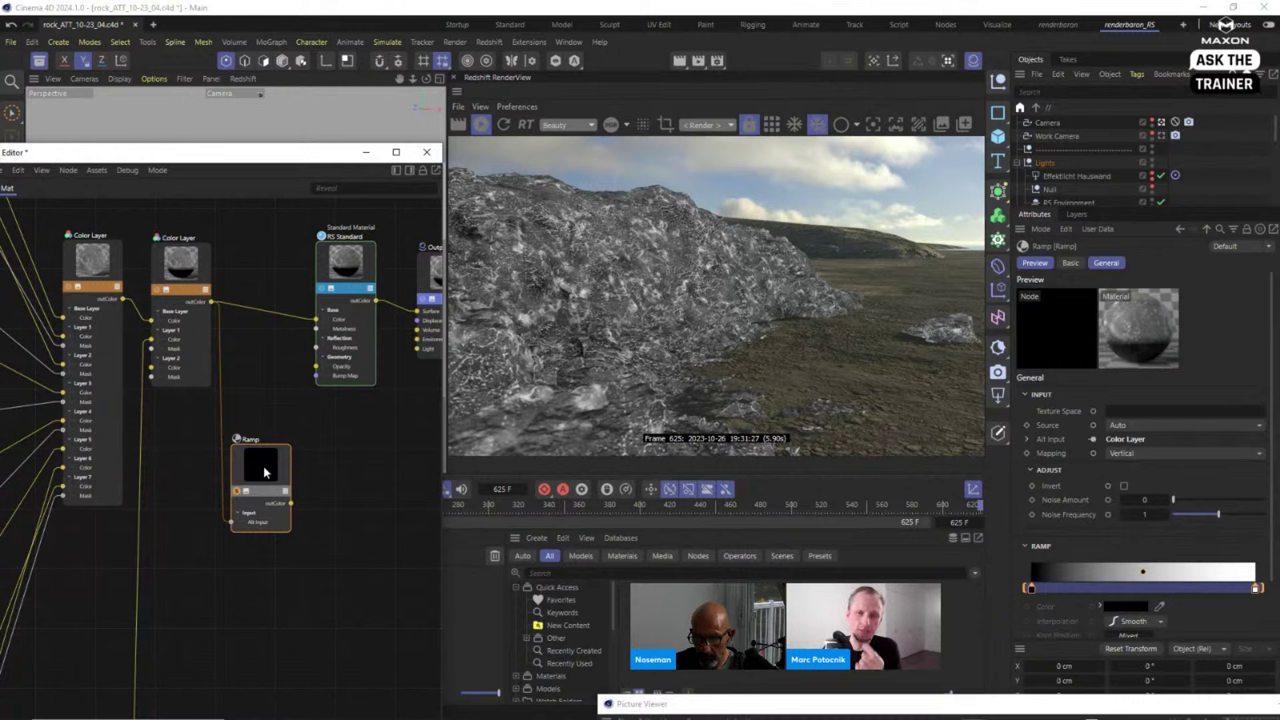
{"action": "left_click_drag", "start_coordinate": [265, 472], "coordinate": [266, 445]}
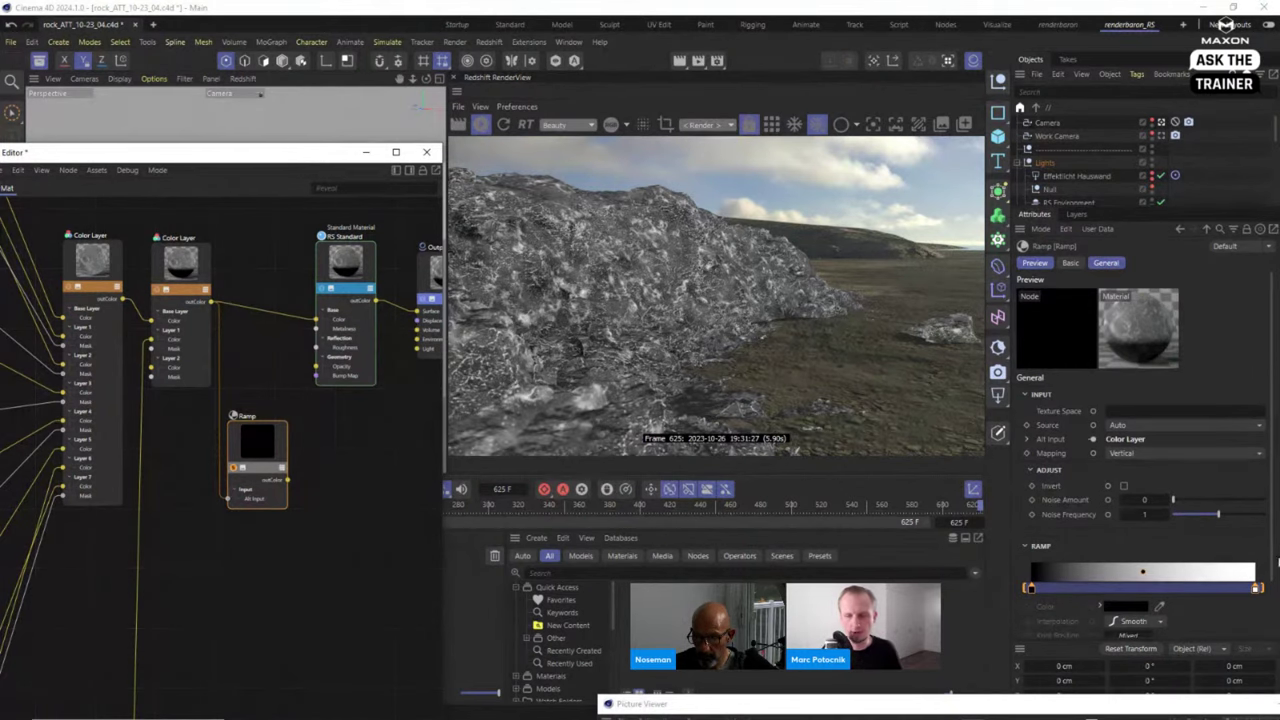
{"action": "left_click", "coordinate": [1256, 589]}
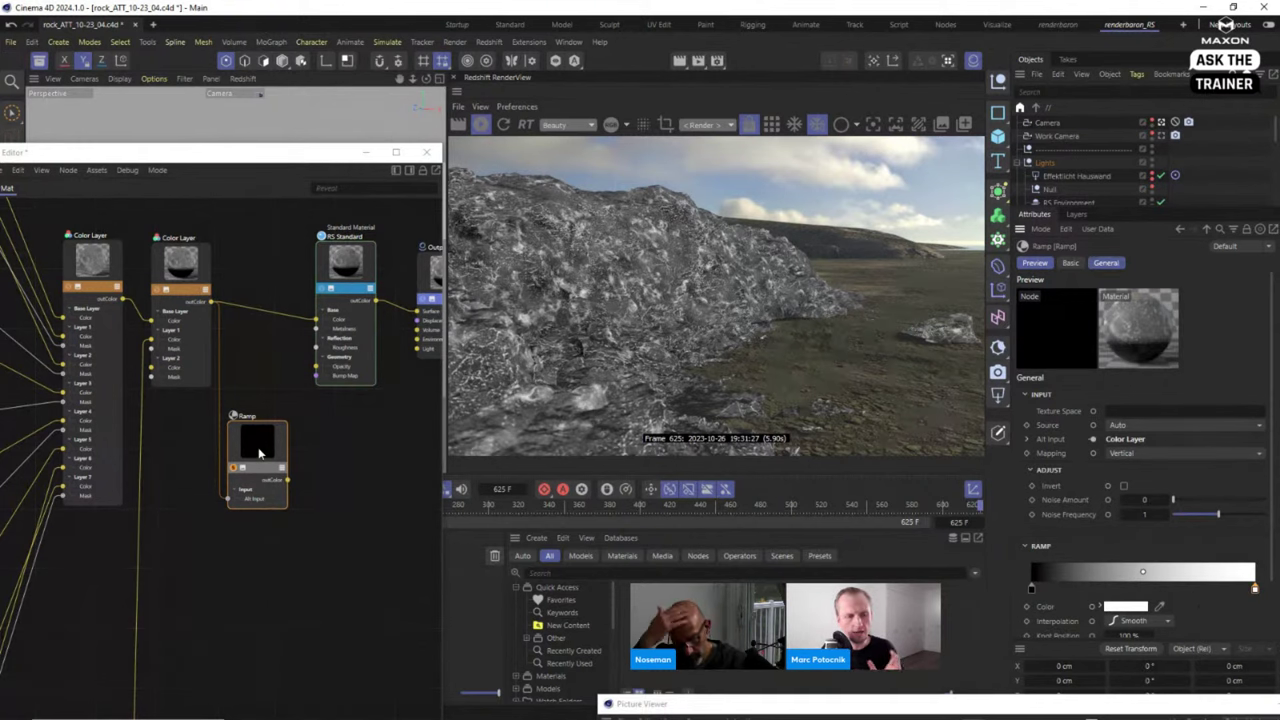
{"action": "left_click", "coordinate": [1032, 588]}
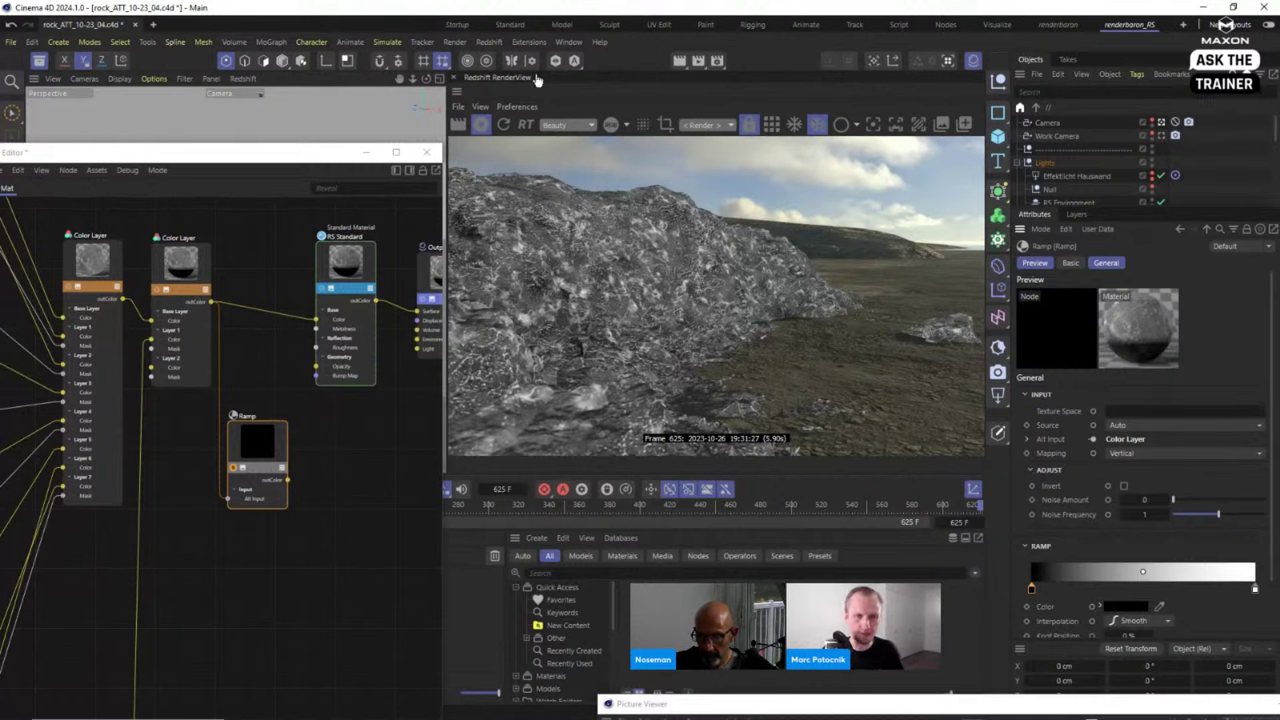
{"action": "mouse_move", "coordinate": [253, 456]}
{"action": "left_mouse_down"}
{"action": "mouse_move", "coordinate": [245, 428]}
{"action": "mouse_move", "coordinate": [254, 436]}
{"action": "left_mouse_up"}
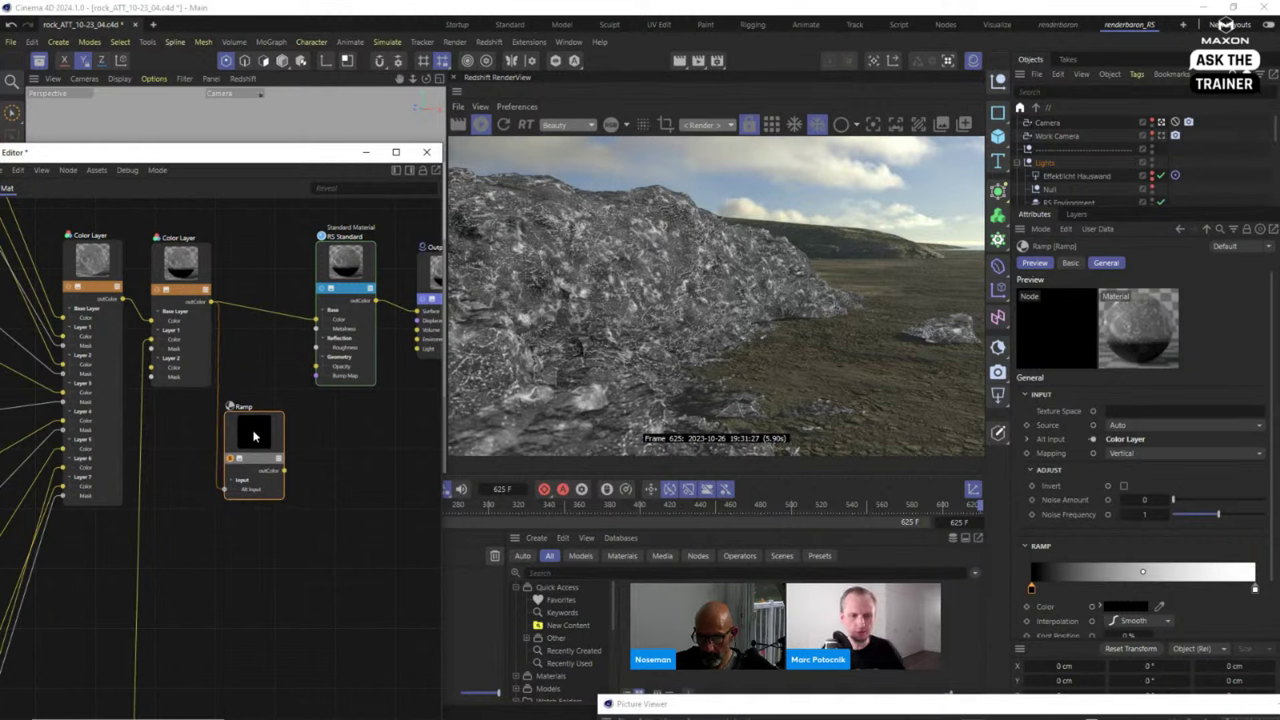
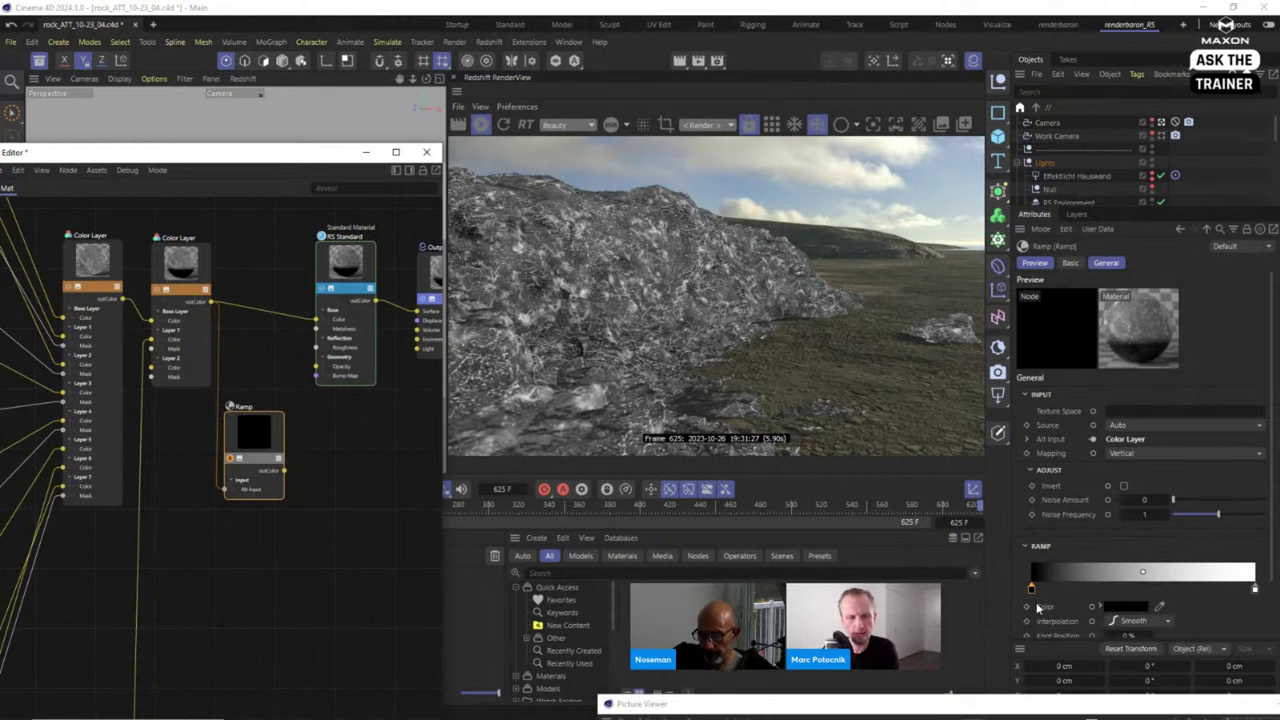
Invert the Ramp node's gradient so that it runs from white to black.
{"action": "right_click", "coordinate": [1108, 577]}
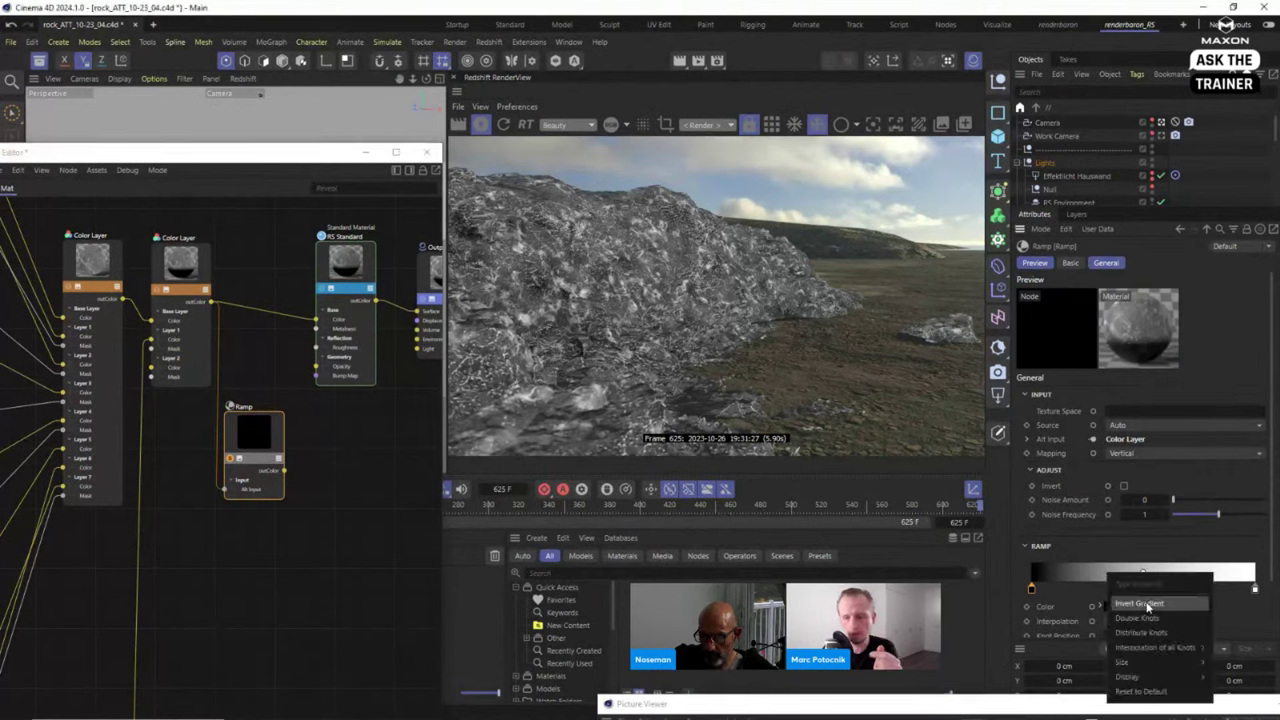
{"action": "left_click", "coordinate": [1150, 605]}
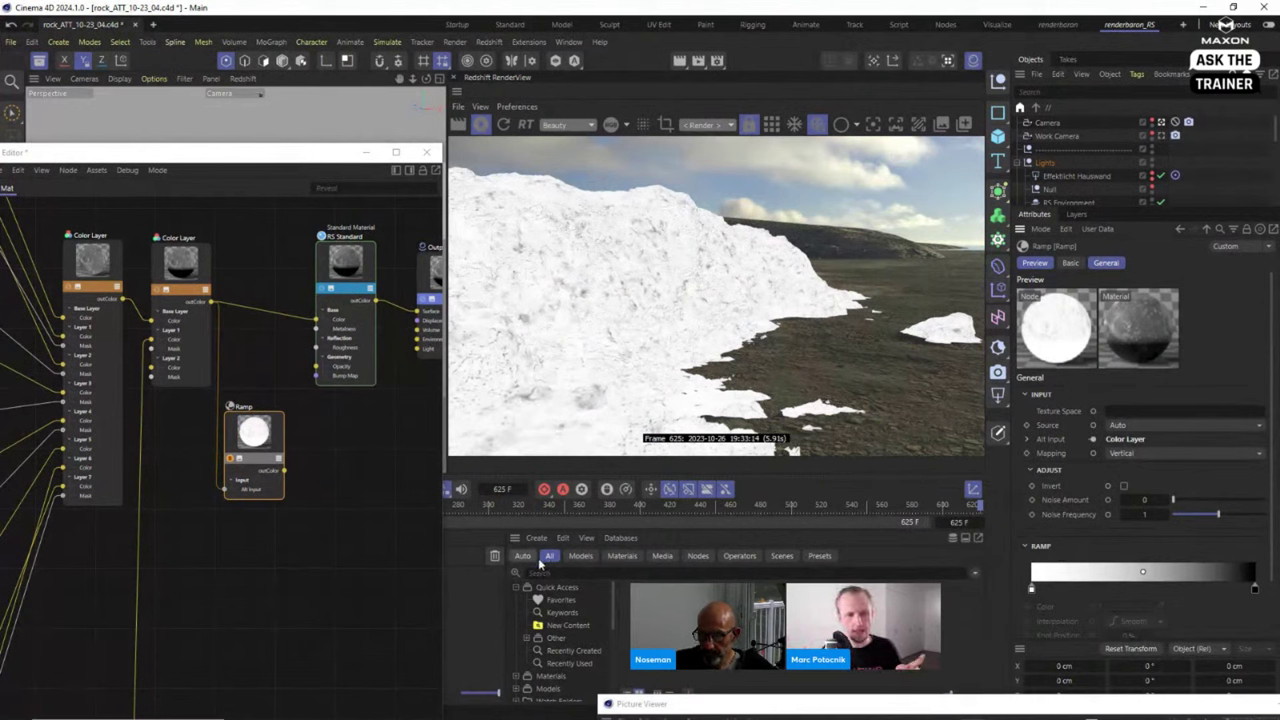
{"action": "left_click", "coordinate": [258, 432]}
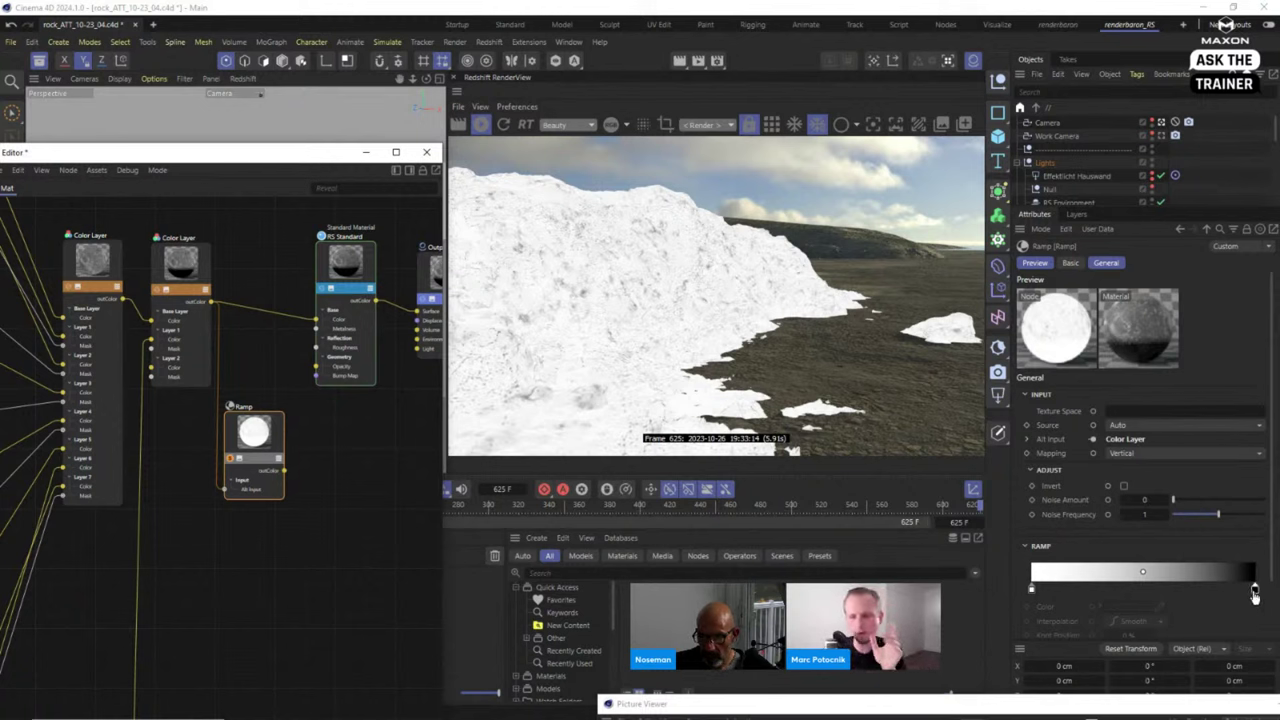
Edit the gradient's white start knot, turn off linear colour values, and set its brightness (V) to 70%.
{"action": "double_click", "coordinate": [1032, 590]}
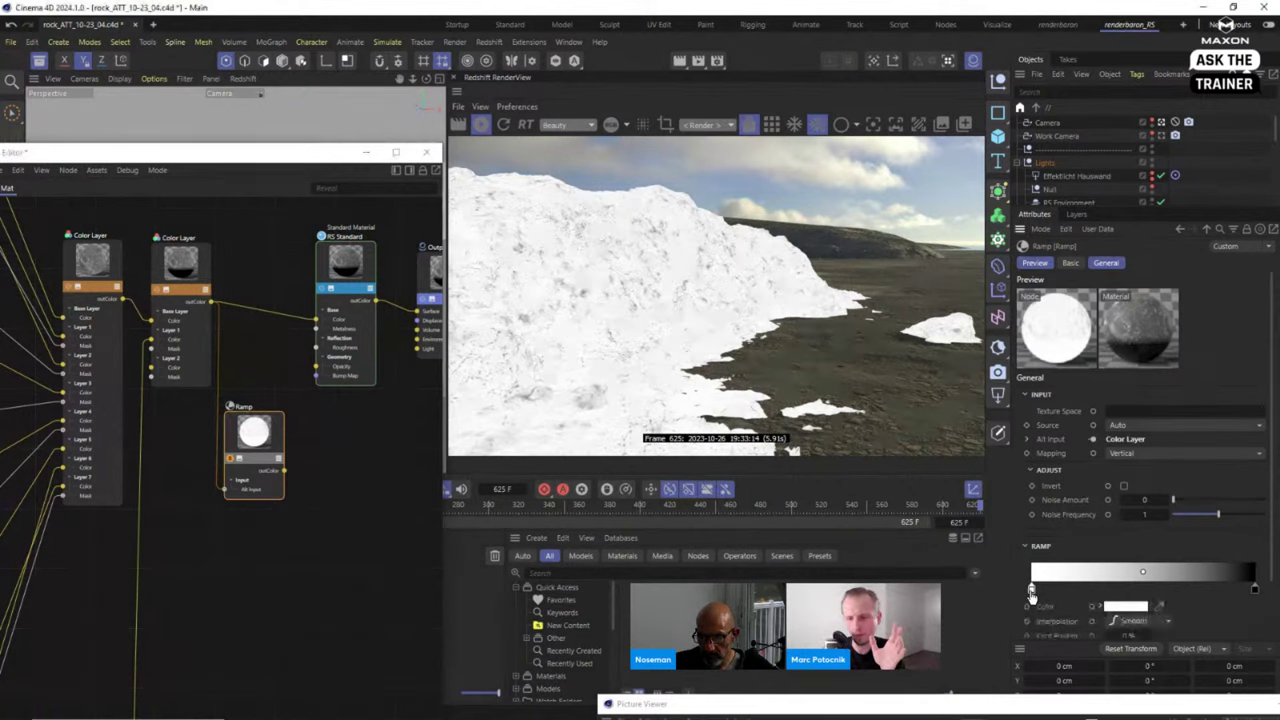
{"action": "left_click_drag", "start_coordinate": [998, 527], "coordinate": [921, 410]}
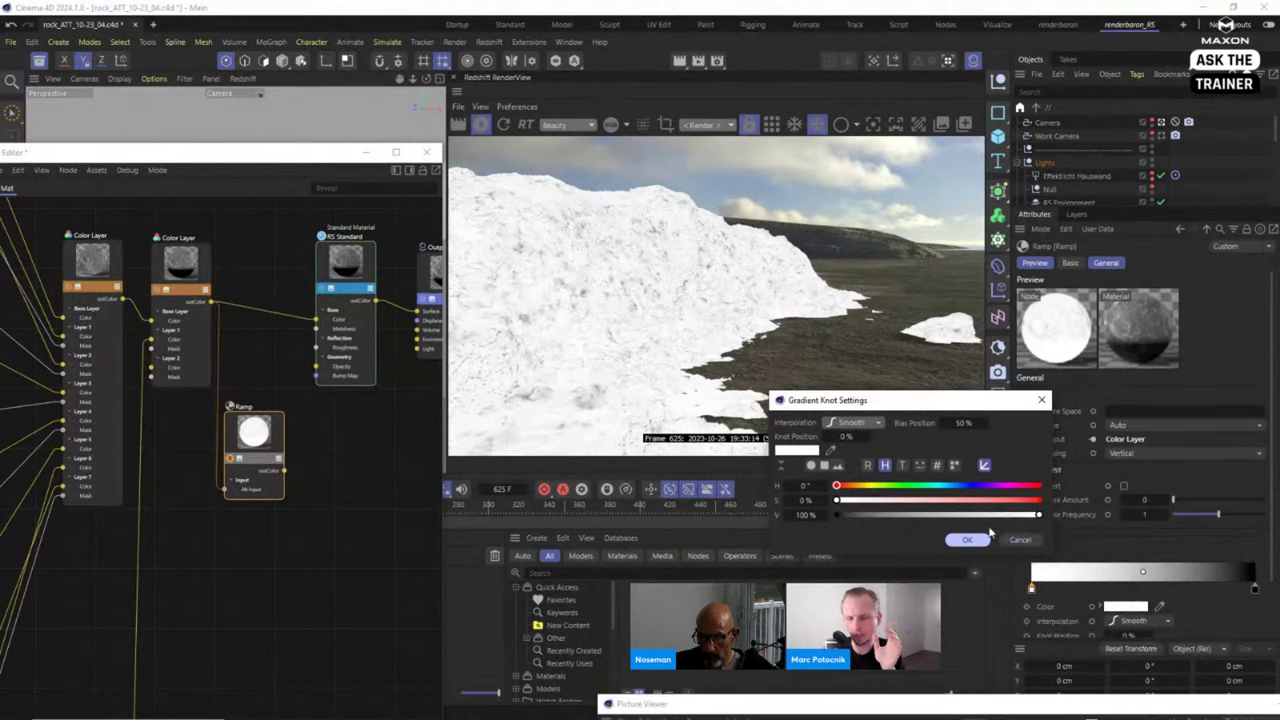
{"action": "left_click", "coordinate": [950, 516]}
{"action": "mouse_move", "coordinate": [950, 516]}
{"action": "left_mouse_down"}
{"action": "mouse_move", "coordinate": [938, 516]}
{"action": "mouse_move", "coordinate": [962, 508]}
{"action": "left_mouse_up"}
{"action": "left_click", "coordinate": [987, 467]}
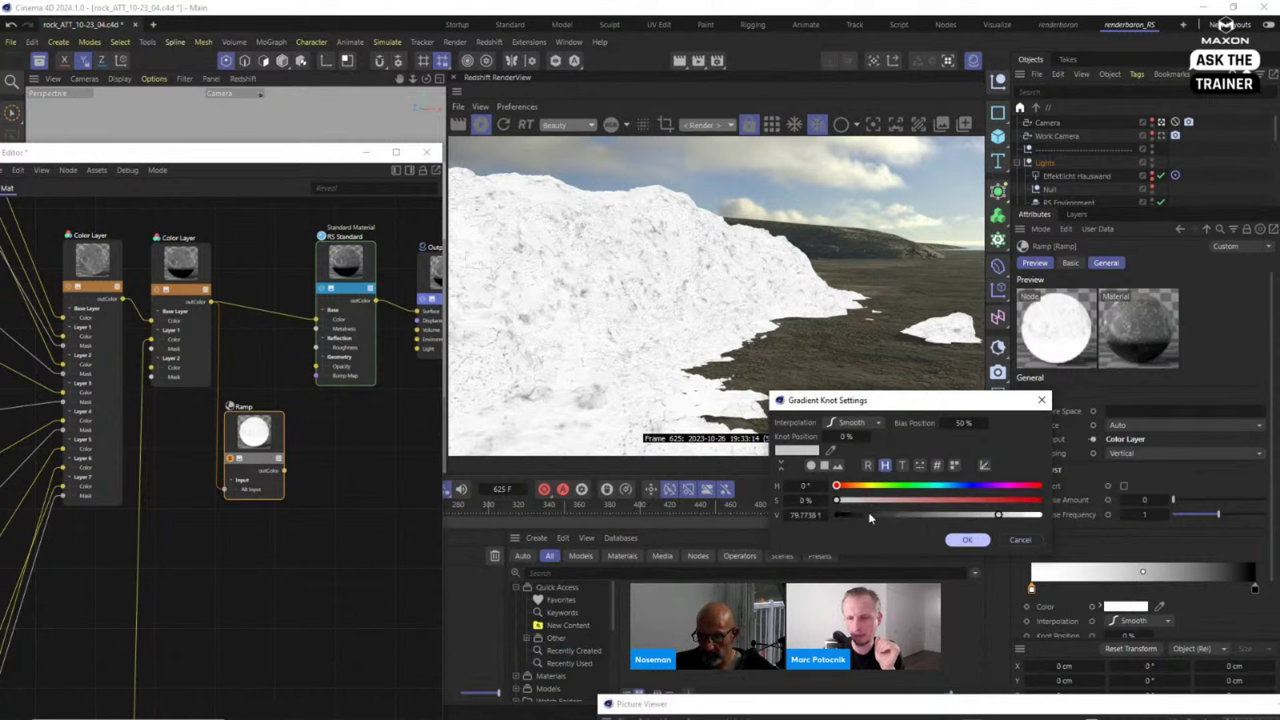
{"action": "left_click_drag", "start_coordinate": [997, 516], "coordinate": [981, 520]}
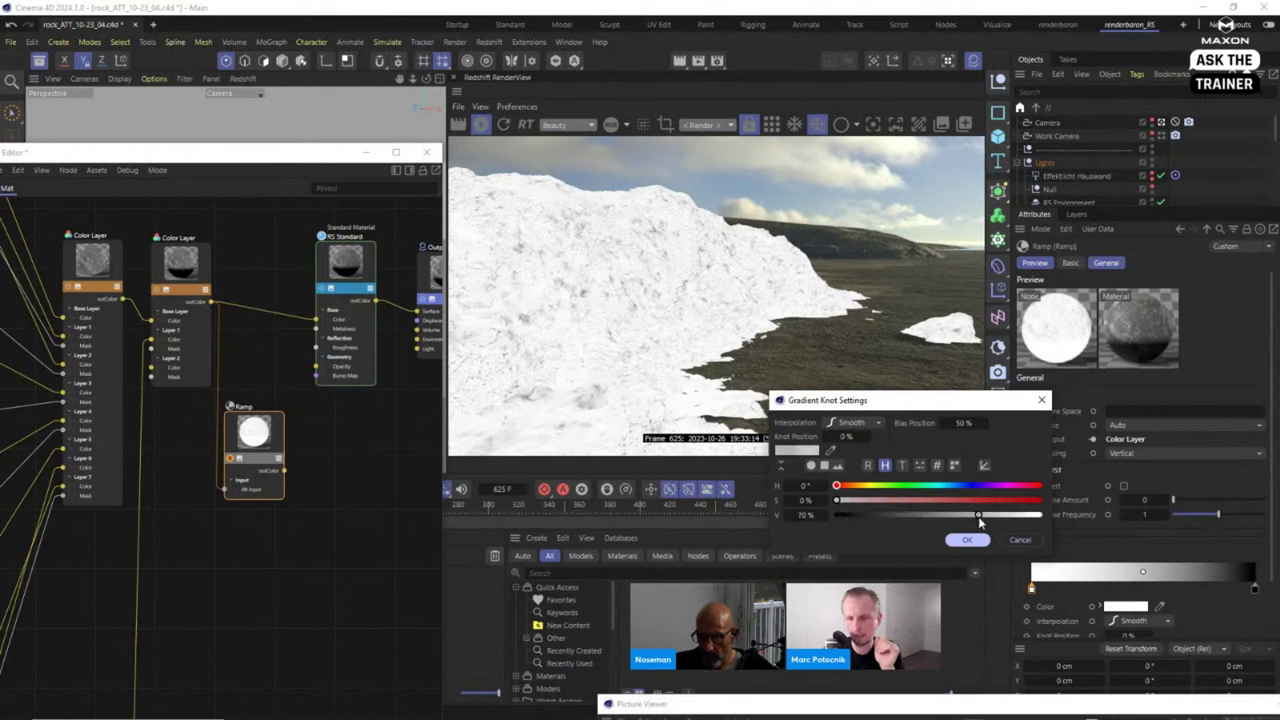
{"action": "double_click", "coordinate": [806, 515]}
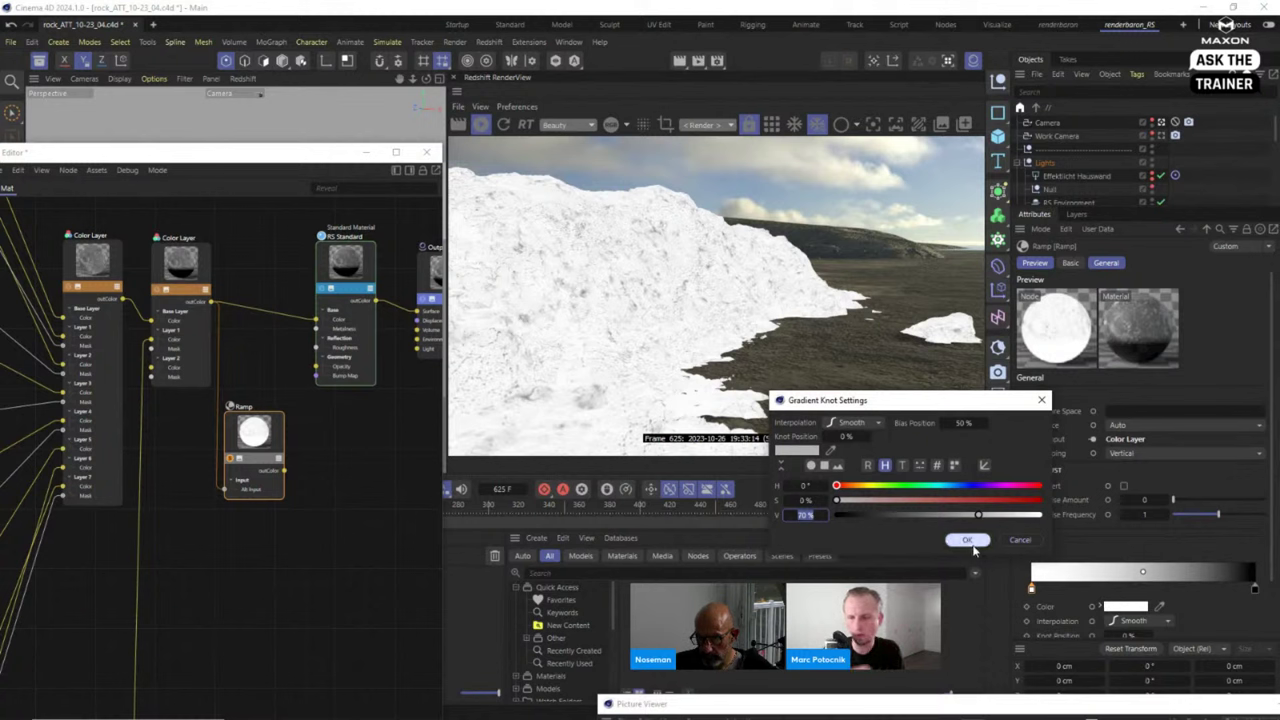
Toggle linear colour values on and off to compare the start knot's brightness readings, and confirm the knot at V 70%.
{"action": "left_click", "coordinate": [985, 466]}
{"action": "left_click", "coordinate": [987, 470]}
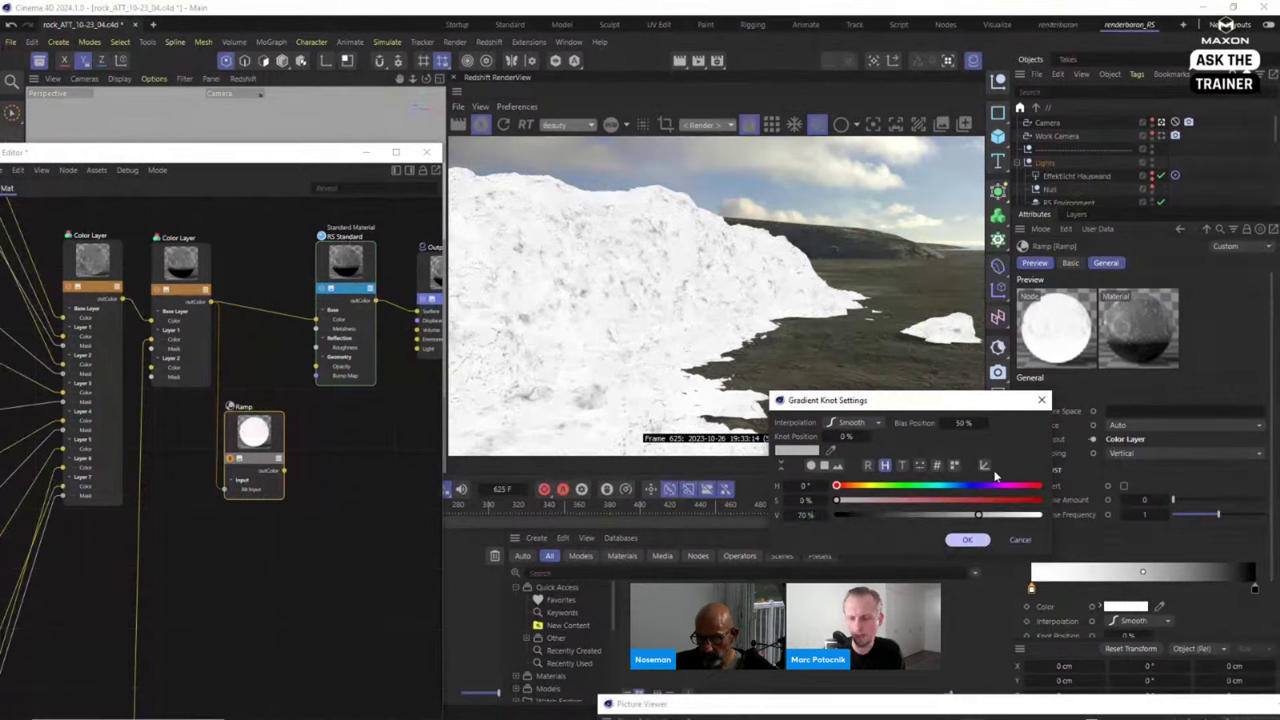
{"action": "left_click_drag", "start_coordinate": [968, 407], "coordinate": [944, 369]}
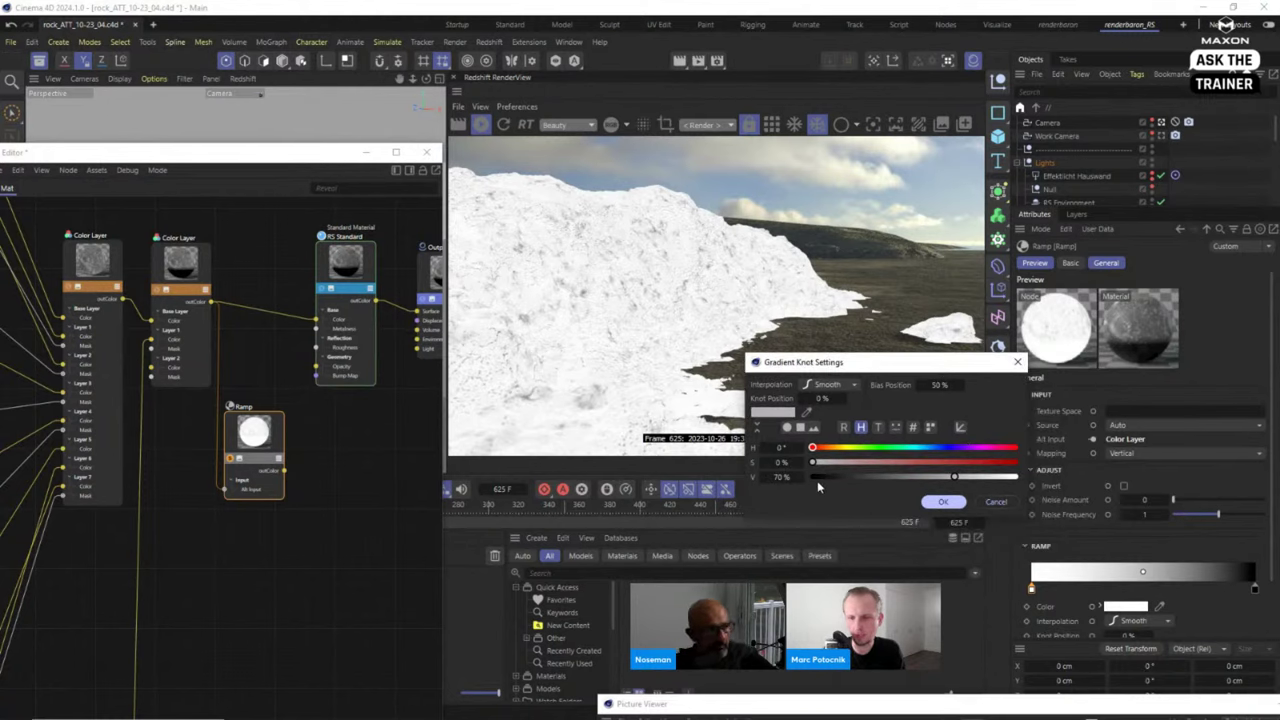
{"action": "left_click", "coordinate": [960, 429]}
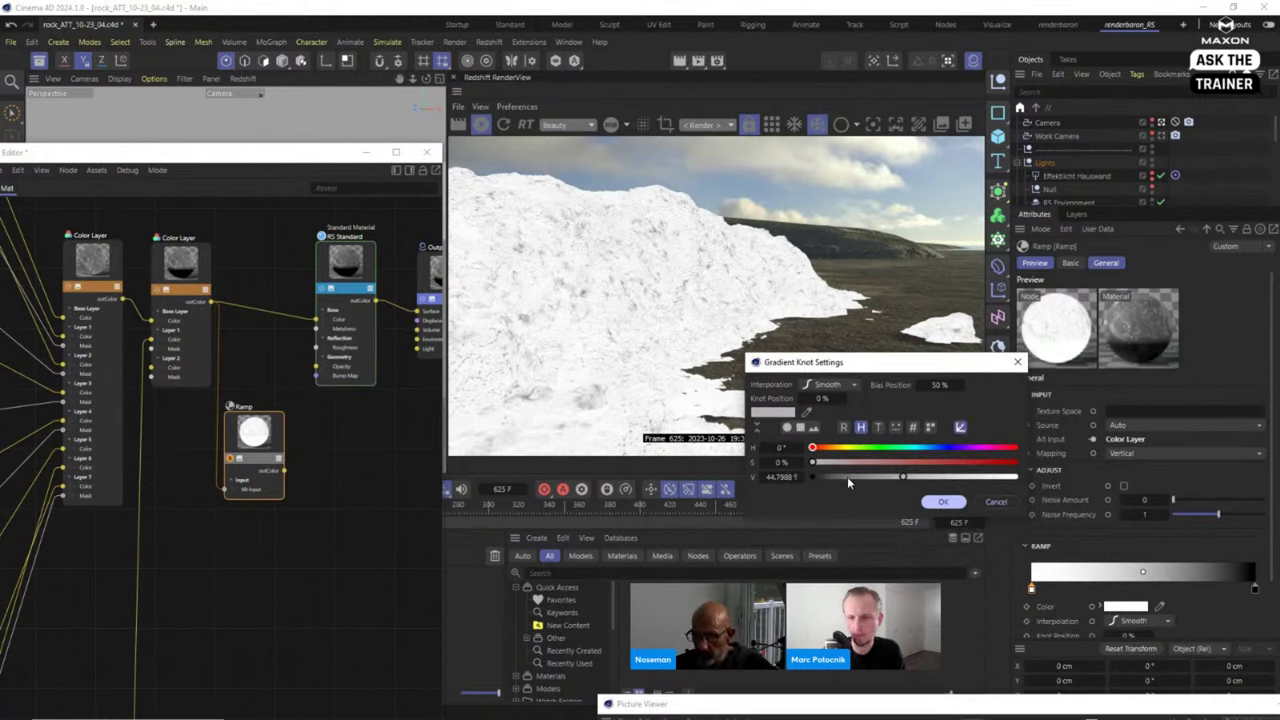
{"action": "left_click", "coordinate": [961, 430]}
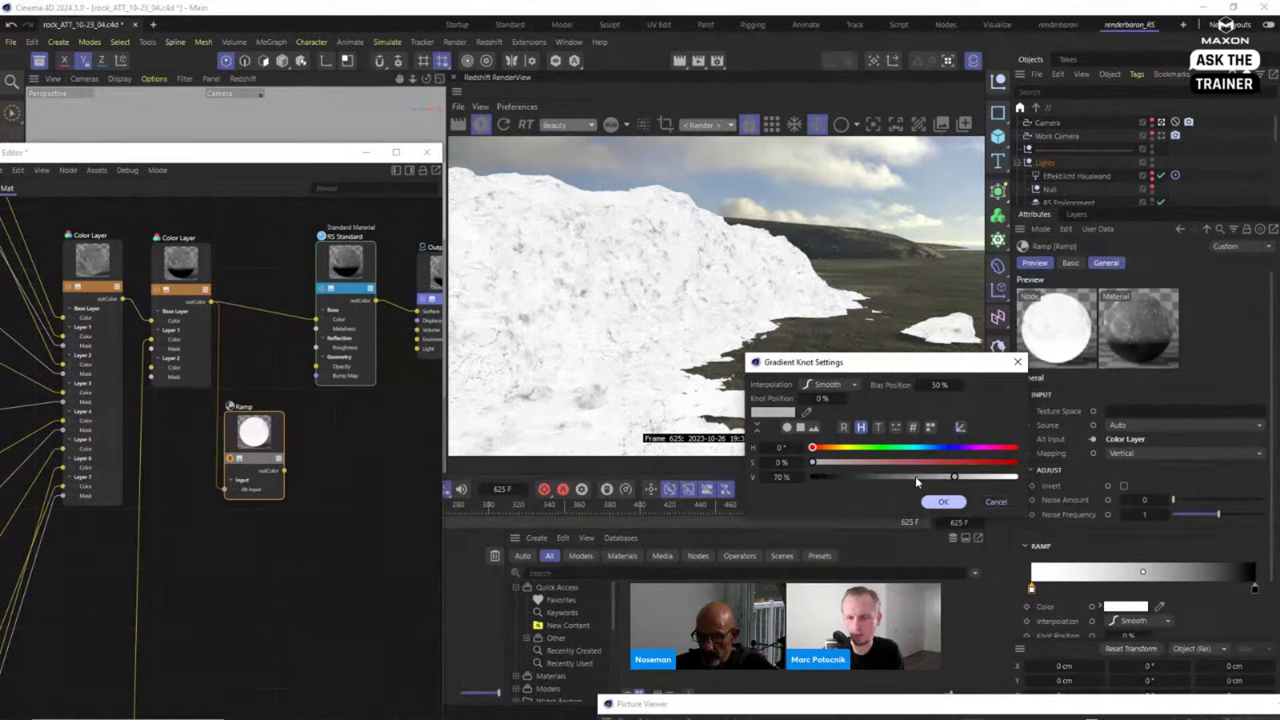
{"action": "left_click", "coordinate": [782, 477]}
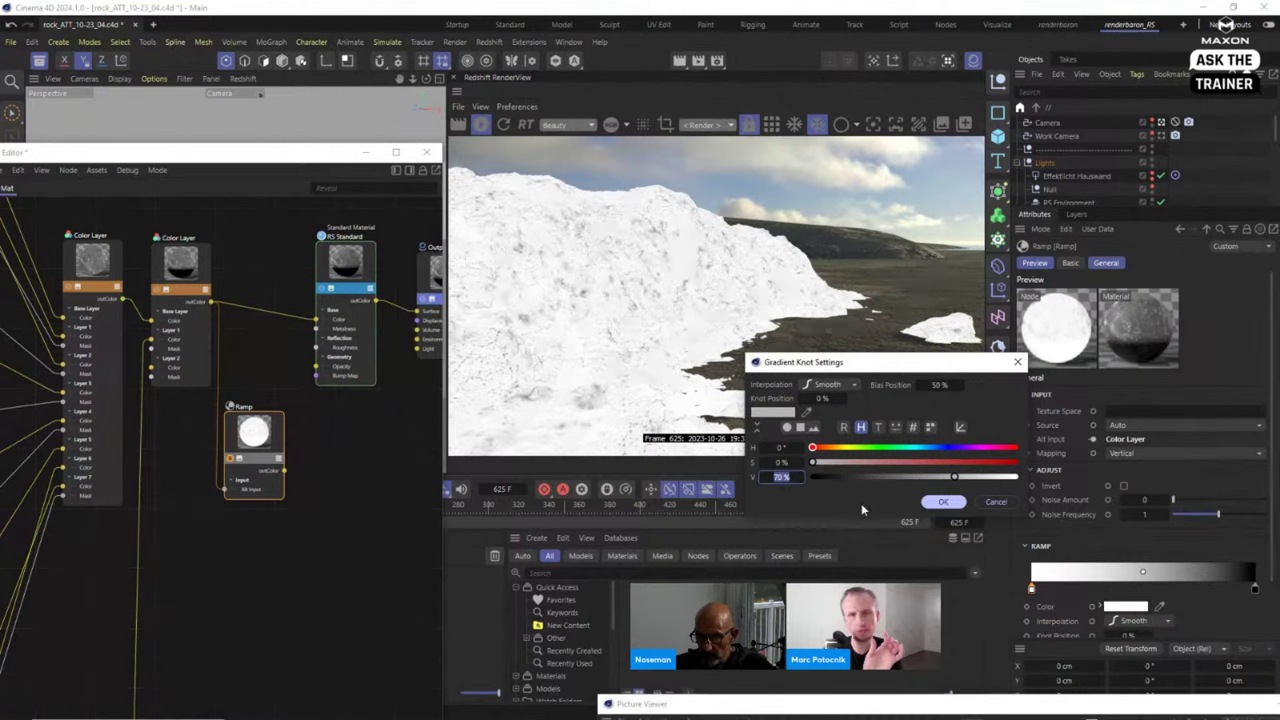
{"action": "left_click", "coordinate": [946, 502]}
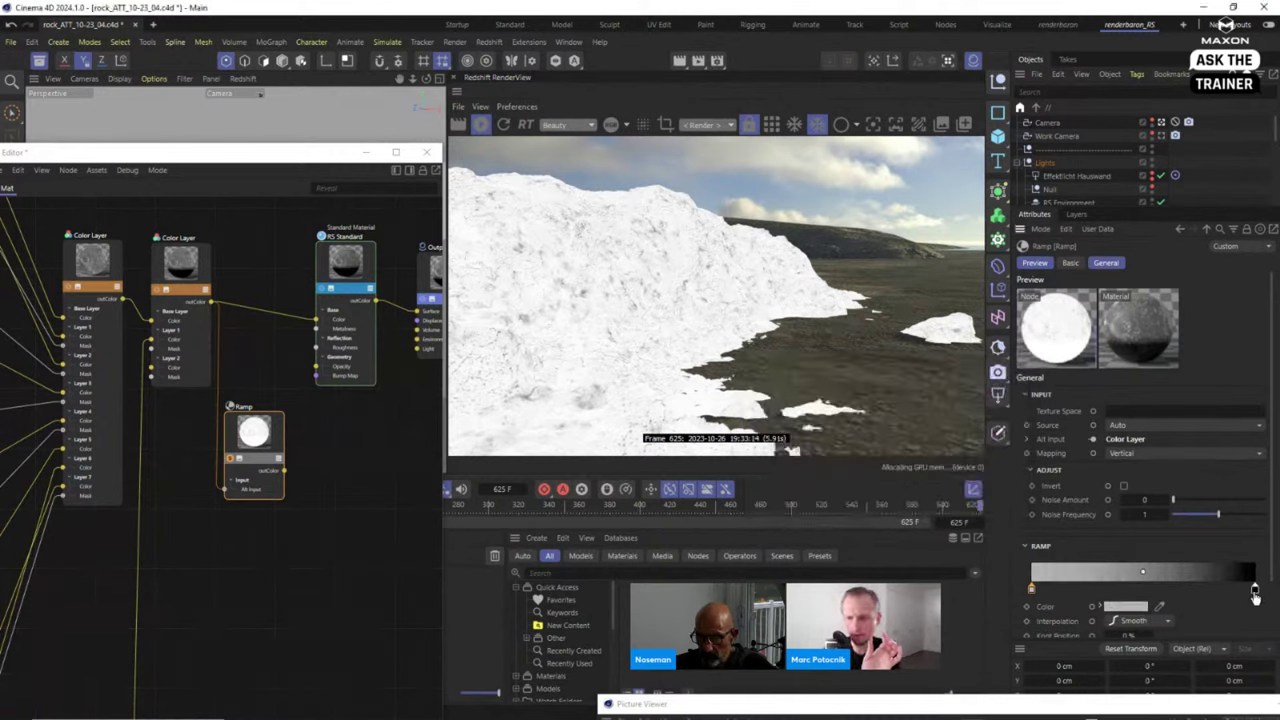
Set the brightness (V) of the gradient's black end knot to 50% with linear colour values off, and recheck the knot.
{"action": "double_click", "coordinate": [1255, 589]}
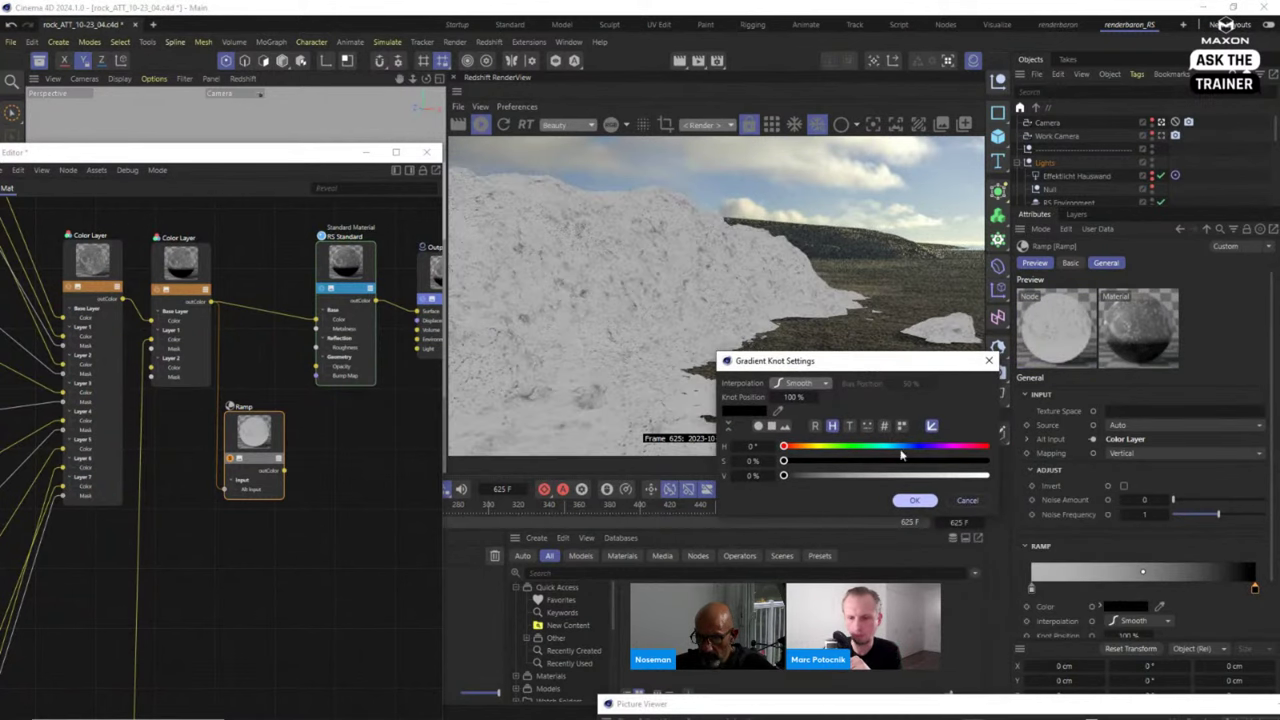
{"action": "left_click", "coordinate": [932, 427]}
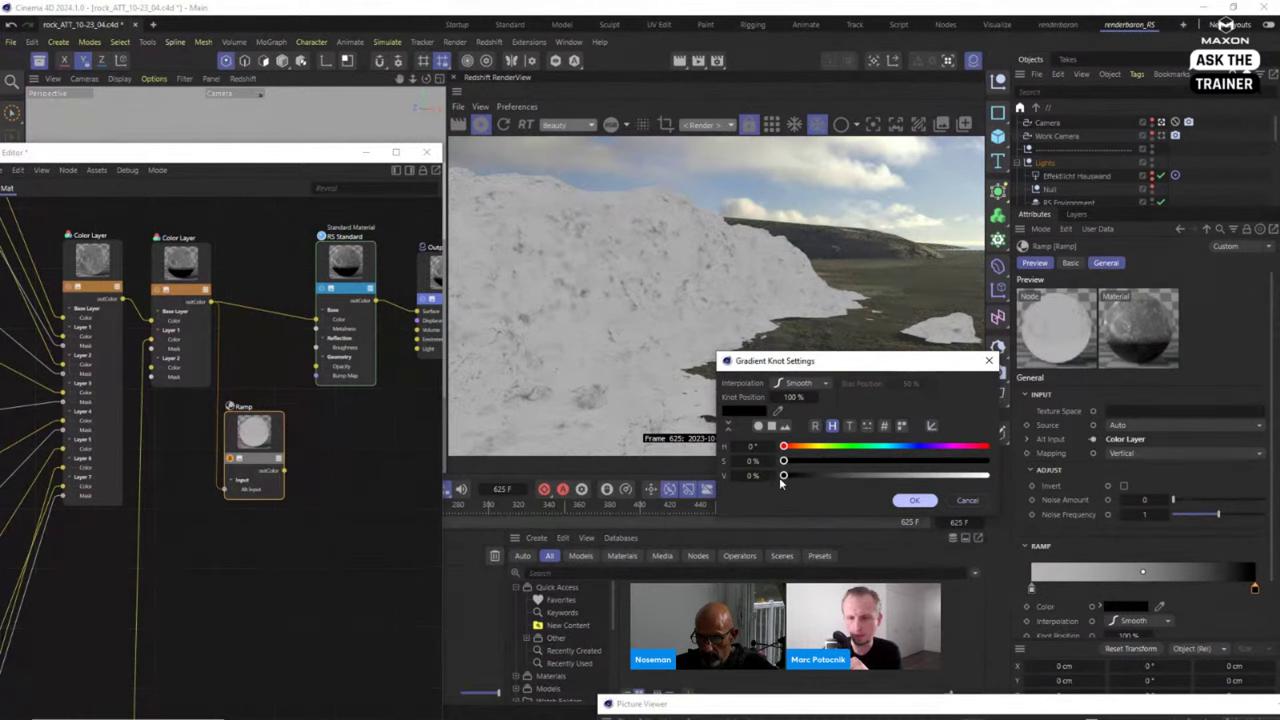
{"action": "key", "text": "BackSpace"}
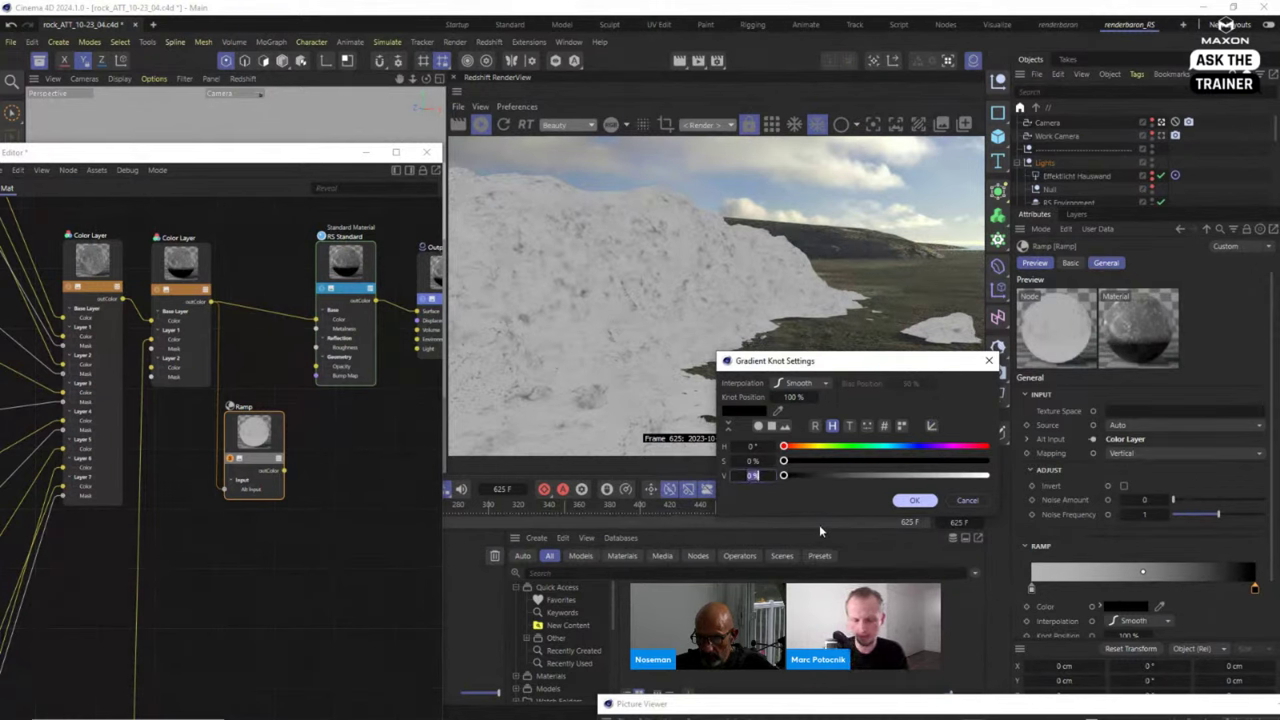
{"action": "type", "text": "50"}
{"action": "key", "text": "Return"}
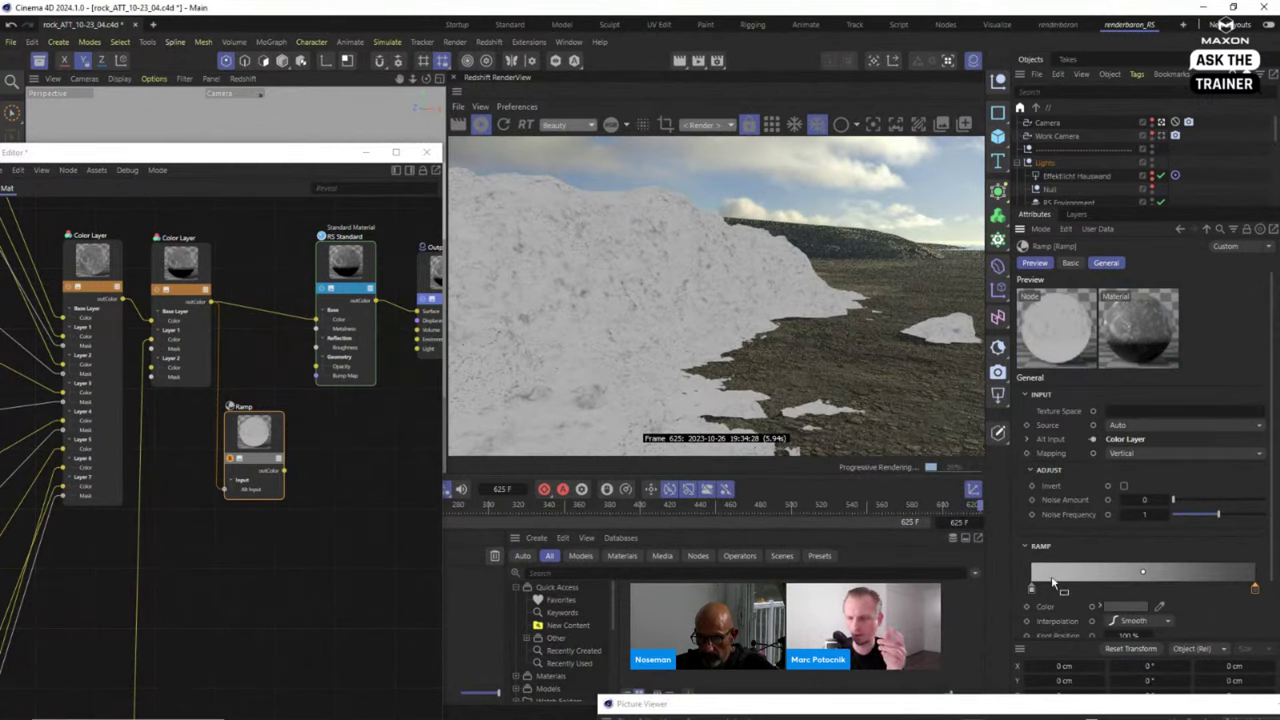
{"action": "double_click", "coordinate": [1255, 590]}
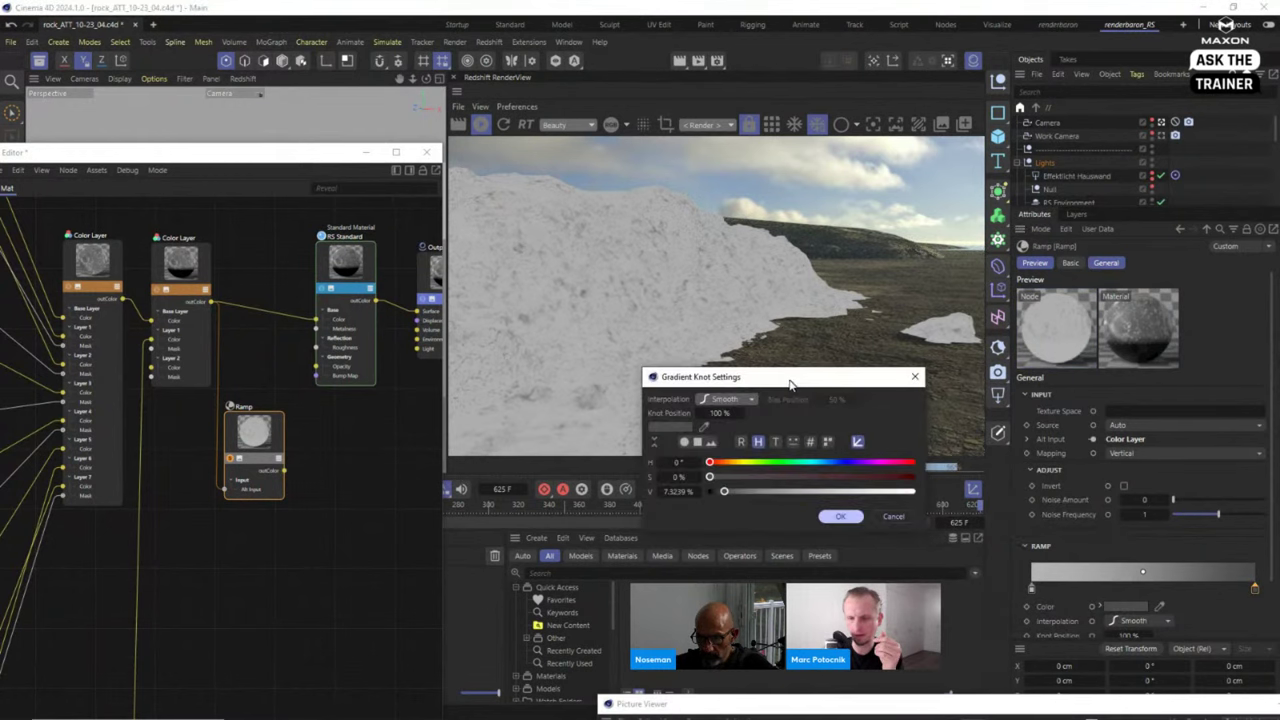
{"action": "left_click", "coordinate": [855, 443]}
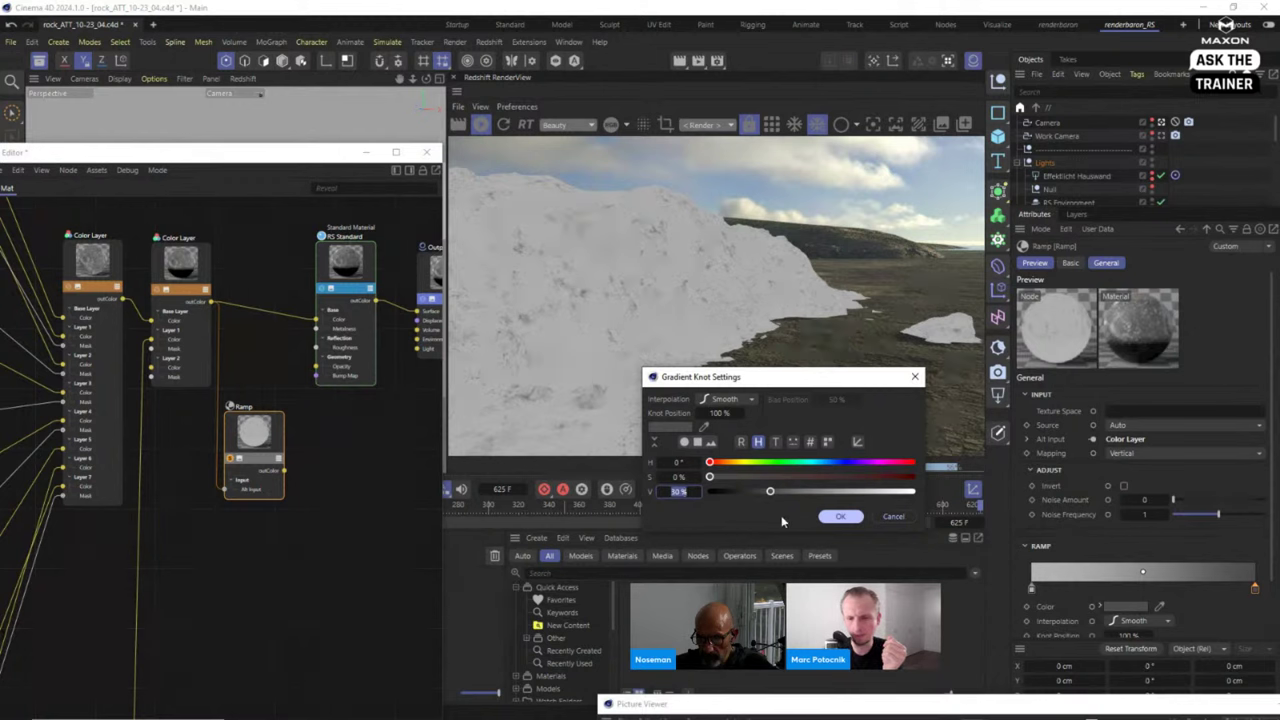
{"action": "left_click", "coordinate": [838, 516]}
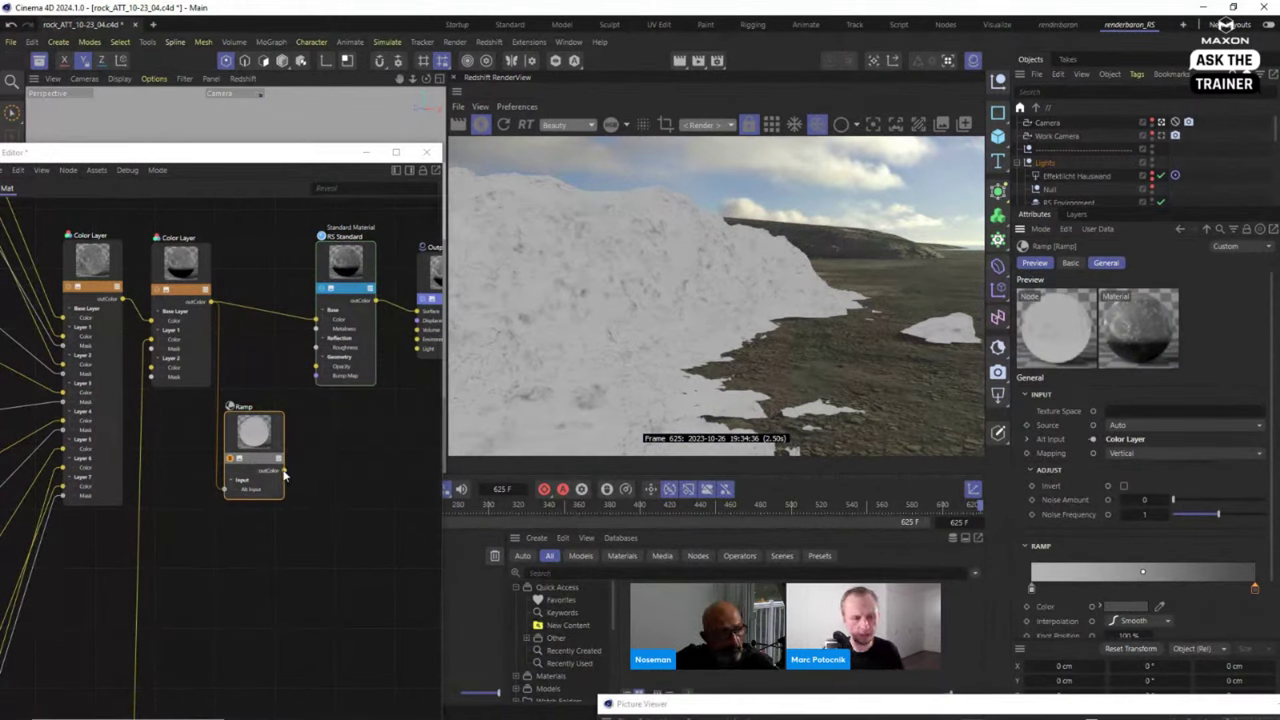
Connect the Ramp's outColor to the RS Standard's Reflection Roughness and view the rock through the Work Camera.
{"action": "left_click_drag", "start_coordinate": [285, 470], "coordinate": [315, 367]}
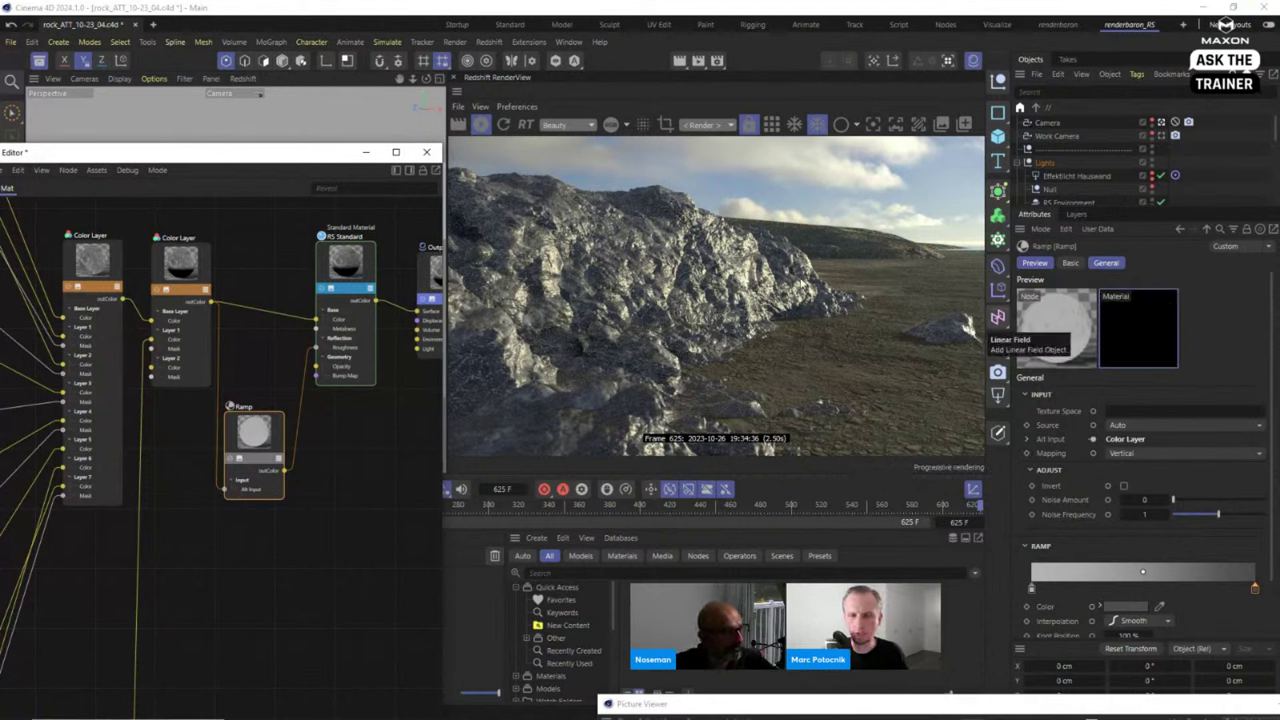
{"action": "left_click", "coordinate": [1160, 138]}
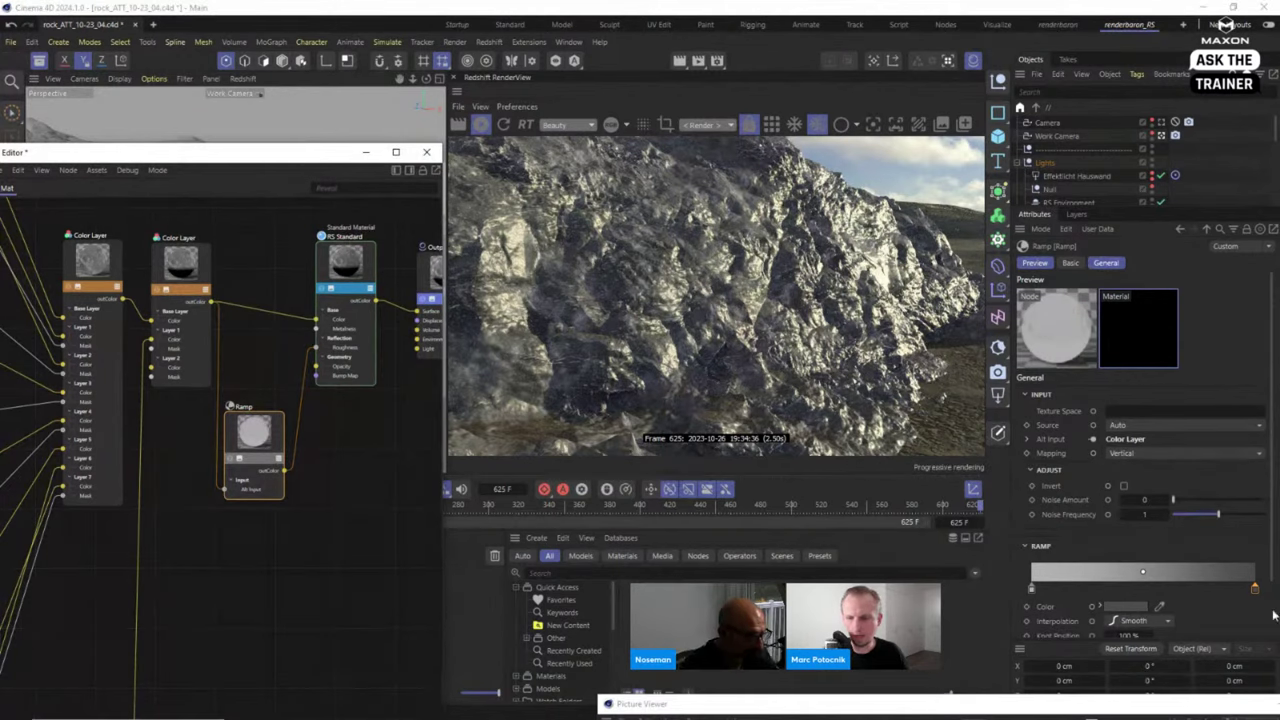
Edit the gradient's start knot and raise its brightness to a lighter grey.
{"action": "left_click", "coordinate": [1031, 588]}
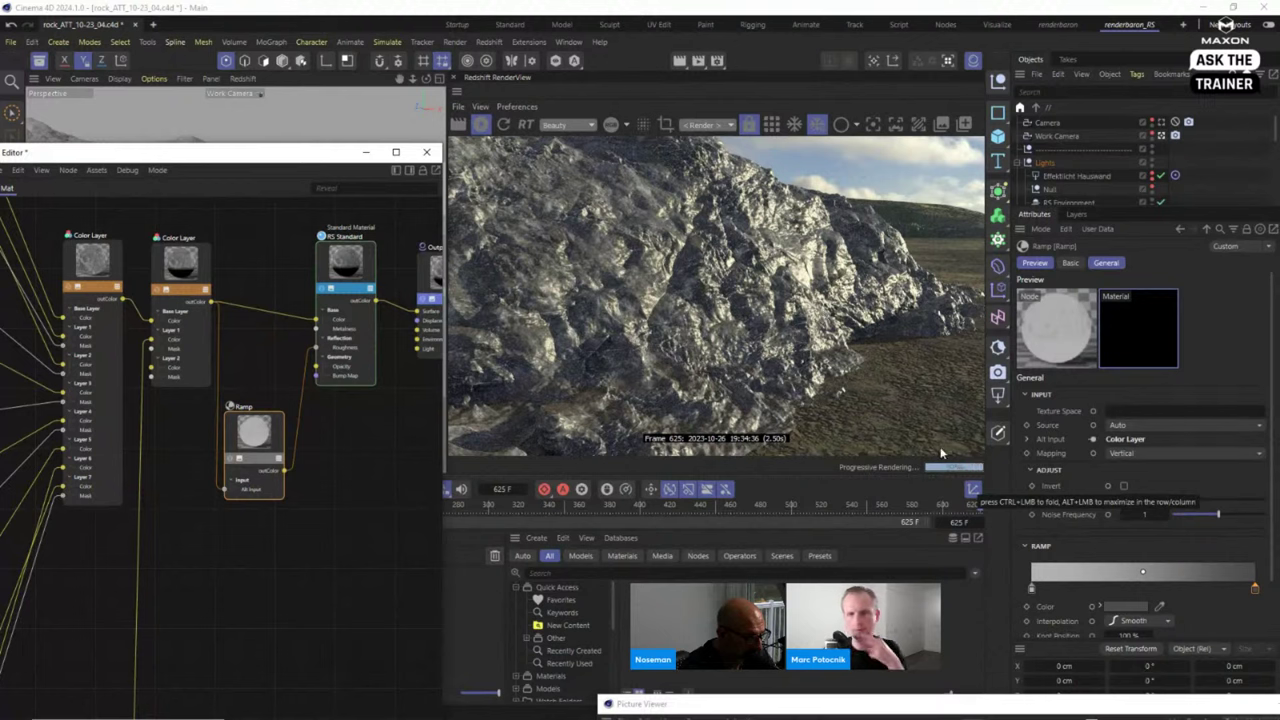
{"action": "double_click", "coordinate": [1032, 588]}
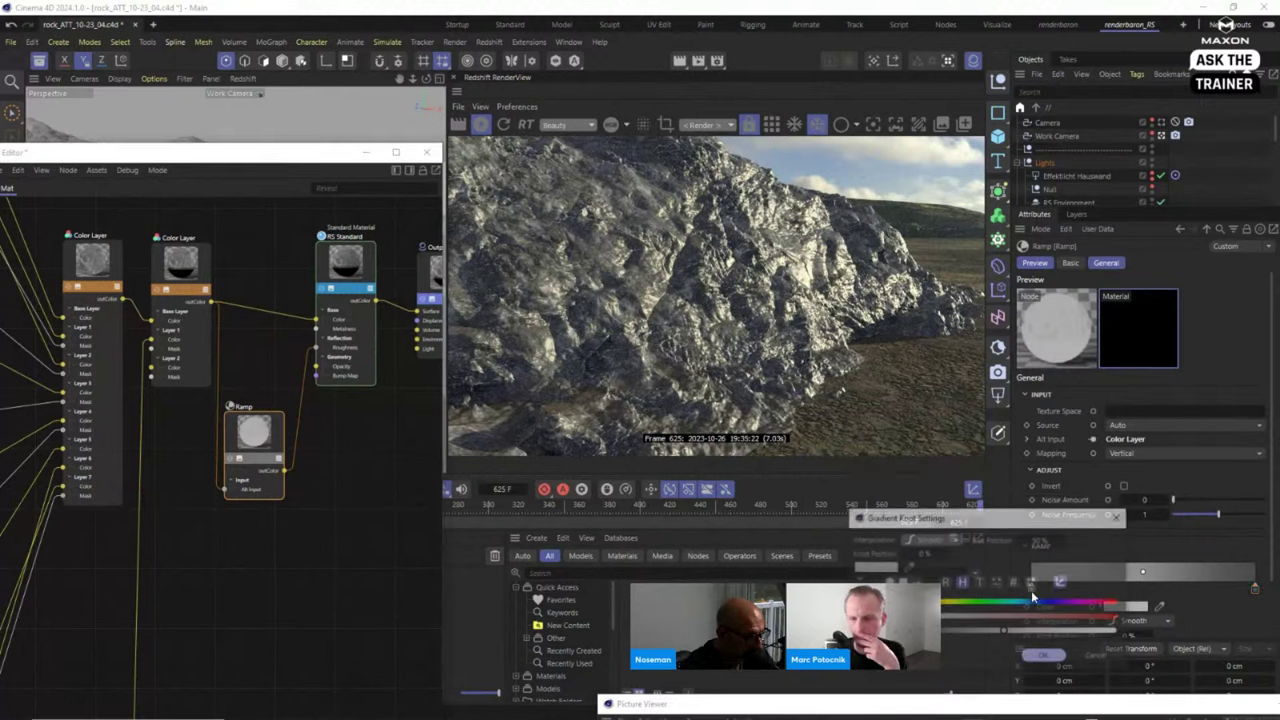
{"action": "left_click", "coordinate": [1049, 658]}
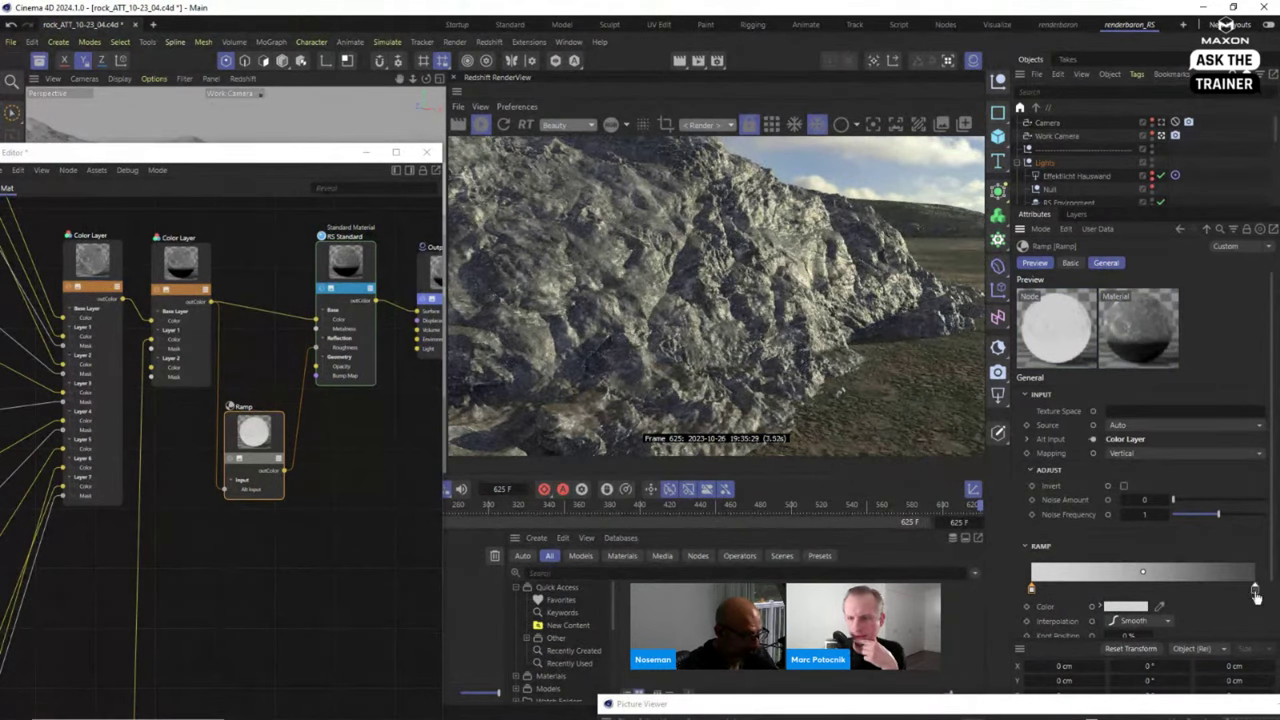
{"action": "mouse_move", "coordinate": [1255, 595]}
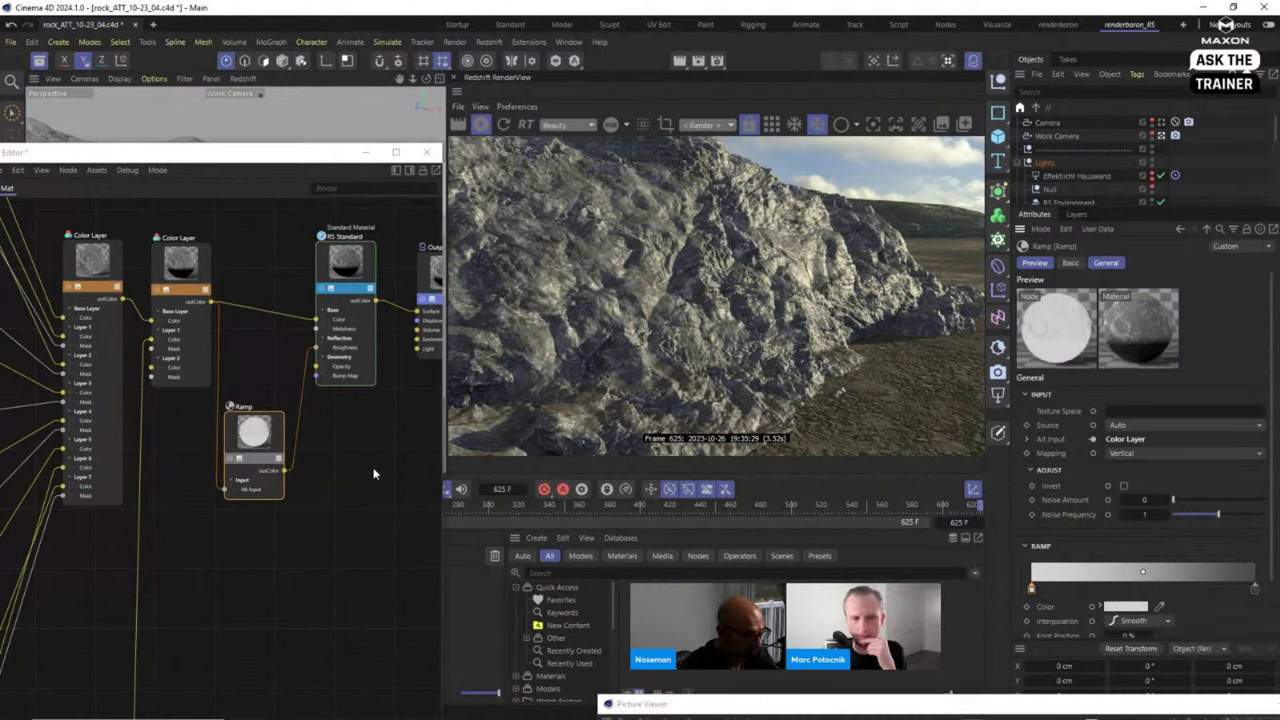
Find the Ramp node fed by the AO node and move it up below the roughness Ramp, near the material.
{"action": "scroll", "coordinate": [350, 453], "scroll_direction": "down", "scroll_amount": 6}
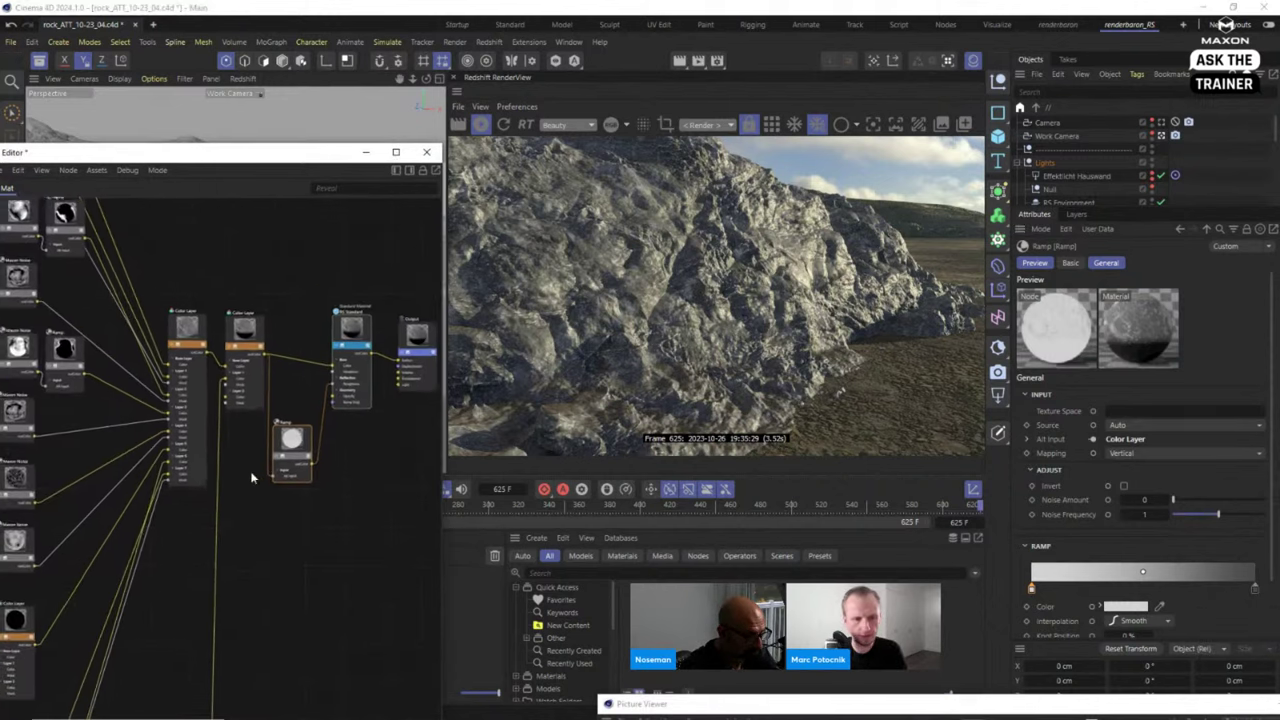
{"action": "left_click_drag", "start_coordinate": [303, 160], "coordinate": [387, 105]}
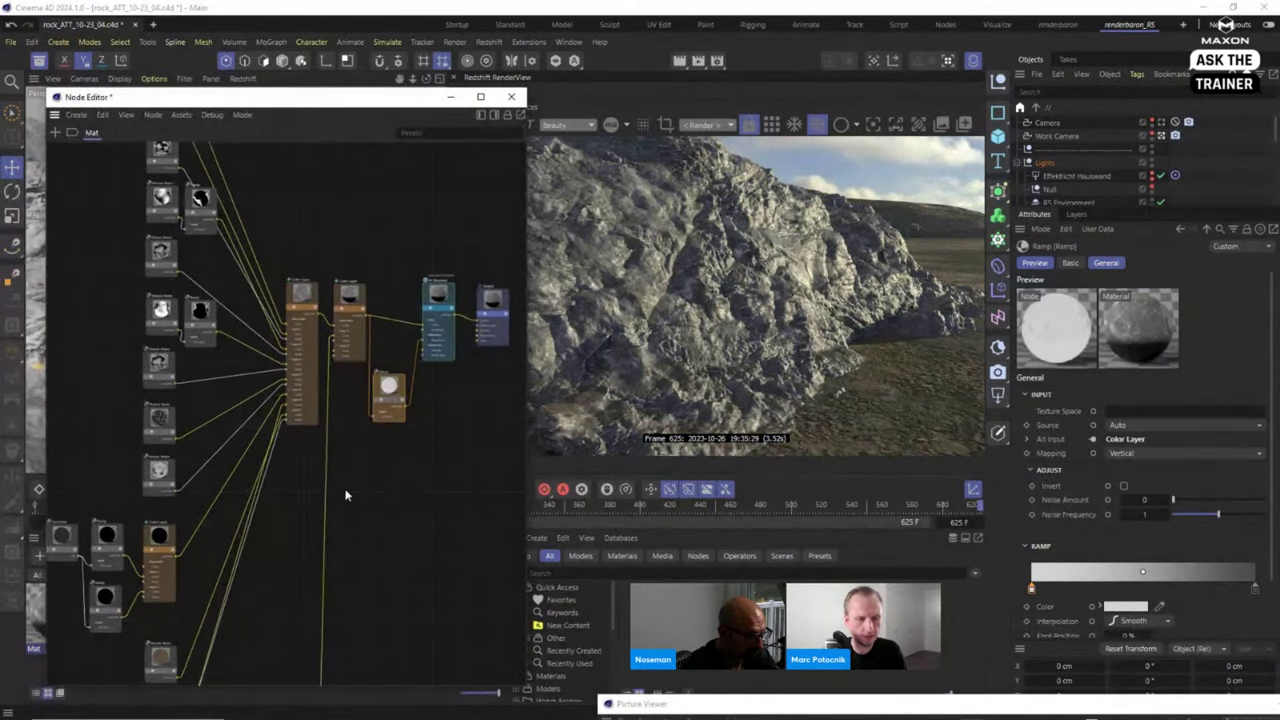
{"action": "middle_click_drag", "start_coordinate": [349, 494], "coordinate": [423, 210]}
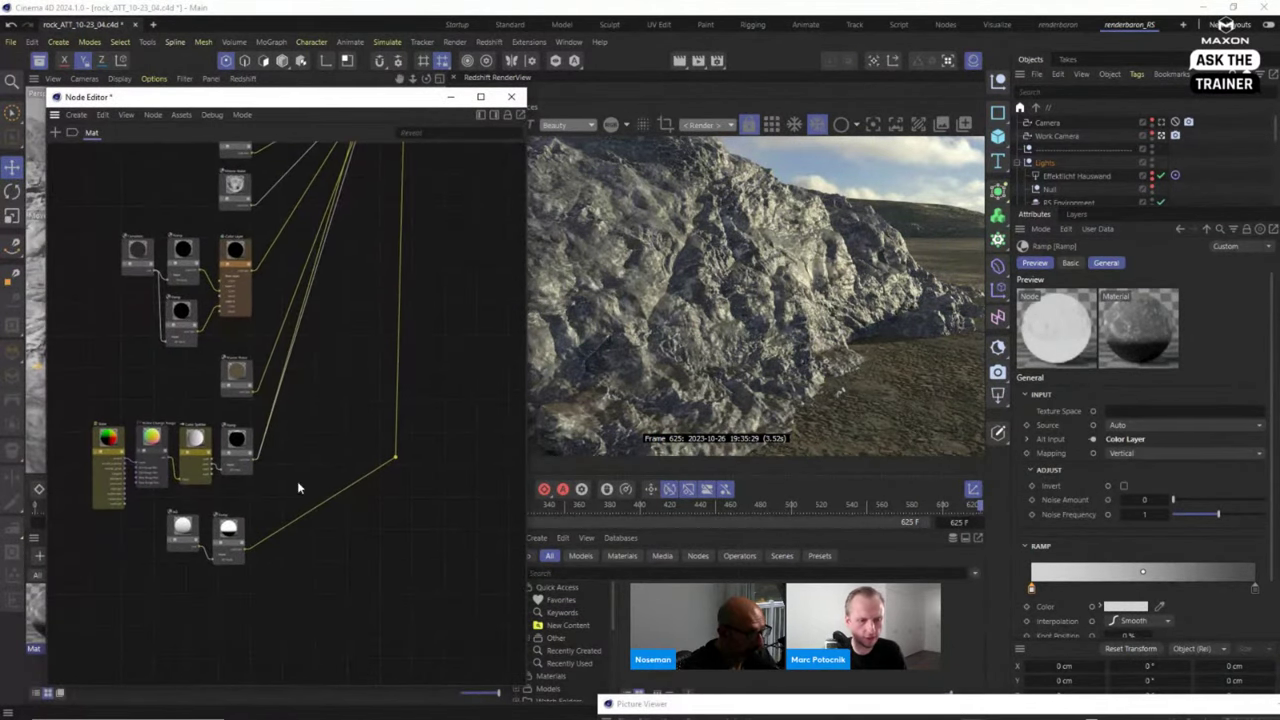
{"action": "left_click", "coordinate": [231, 535]}
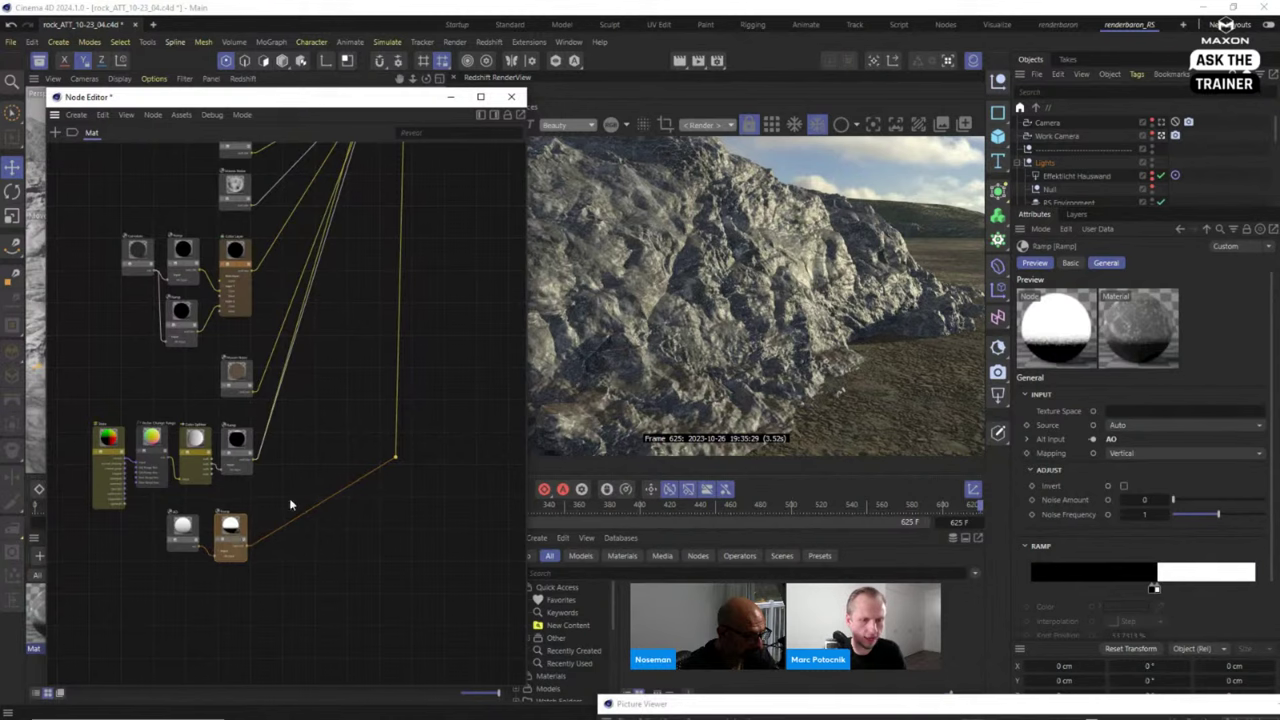
{"action": "scroll", "coordinate": [429, 420], "scroll_direction": "down", "scroll_amount": 3}
{"action": "middle_click_drag", "start_coordinate": [436, 372], "coordinate": [324, 446]}
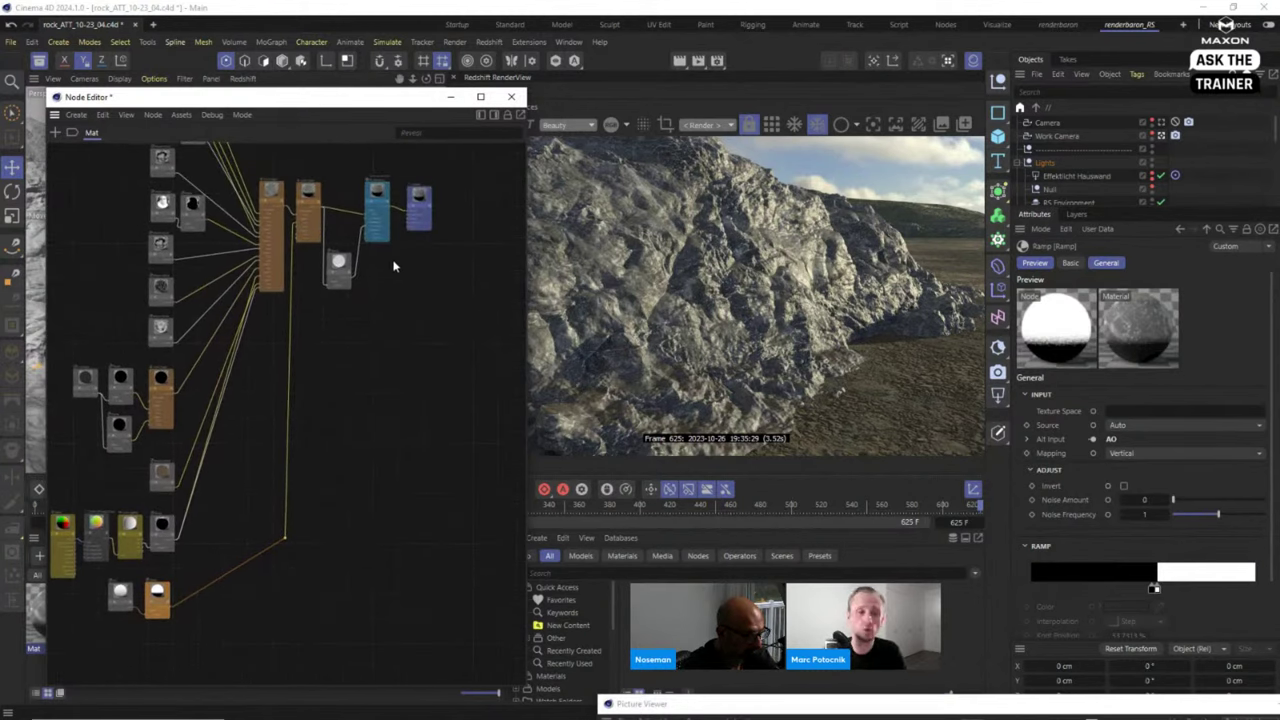
{"action": "scroll", "coordinate": [420, 257], "scroll_direction": "up", "scroll_amount": 2}
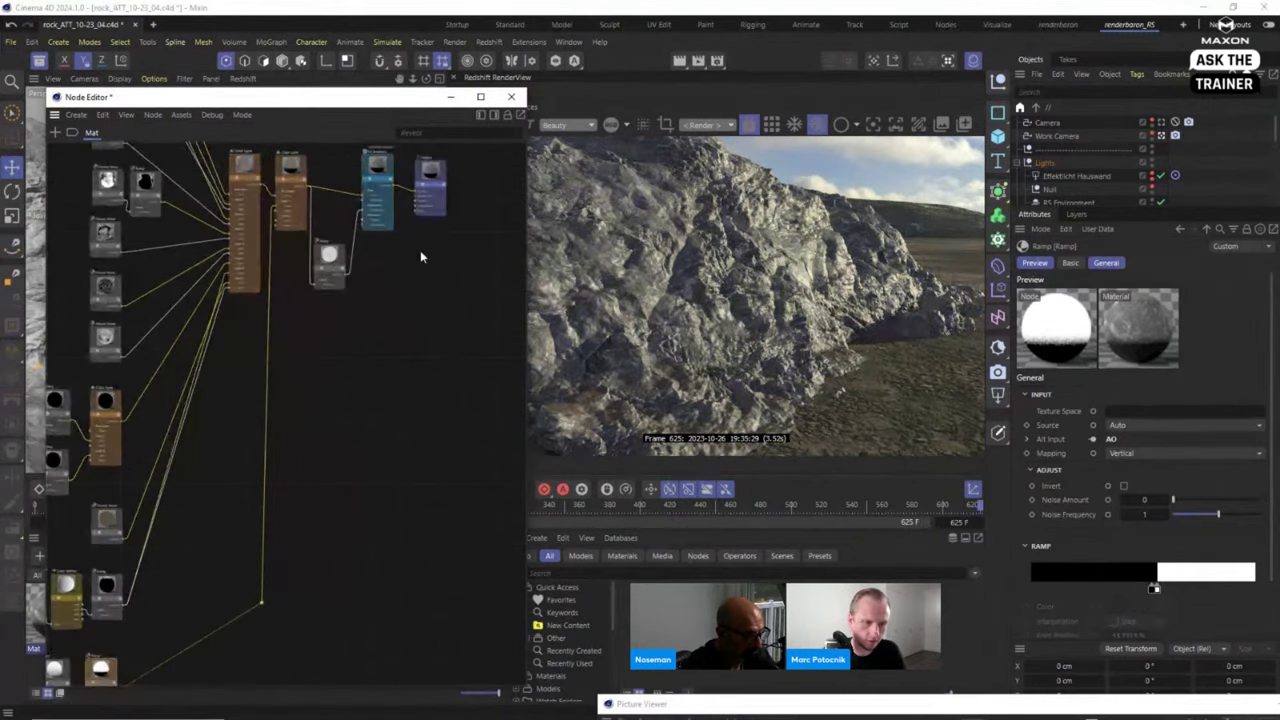
{"action": "left_click_drag", "start_coordinate": [285, 545], "coordinate": [355, 345]}
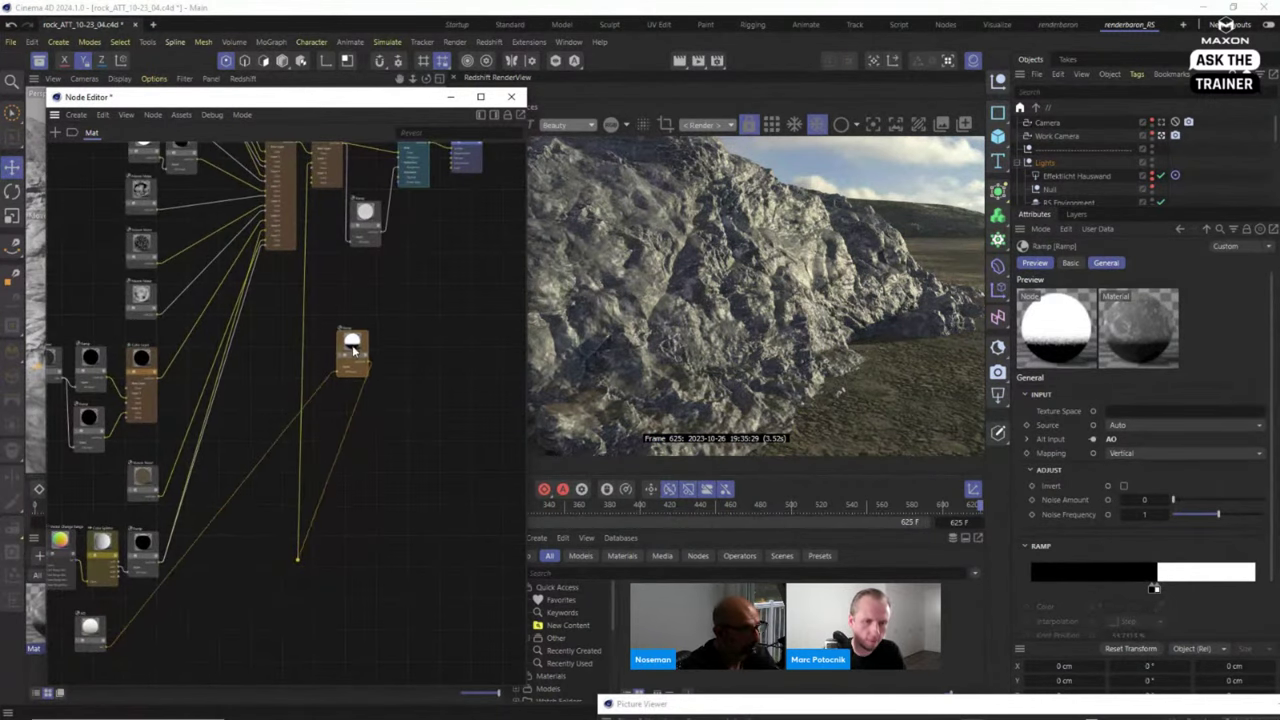
{"action": "scroll", "coordinate": [398, 323], "scroll_direction": "up", "scroll_amount": 1}
{"action": "middle_click_drag", "start_coordinate": [440, 240], "coordinate": [398, 323]}
{"action": "scroll", "coordinate": [395, 324], "scroll_direction": "up", "scroll_amount": 2}
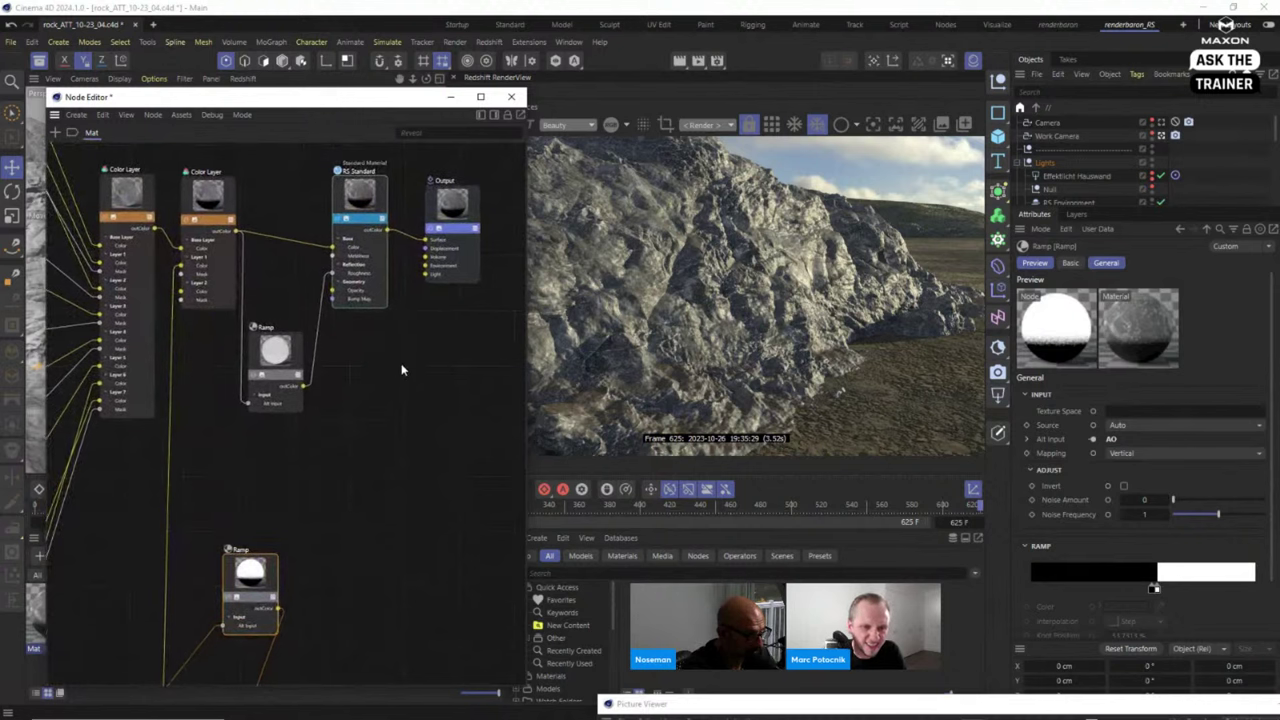
{"action": "middle_click_drag", "start_coordinate": [334, 628], "coordinate": [331, 643]}
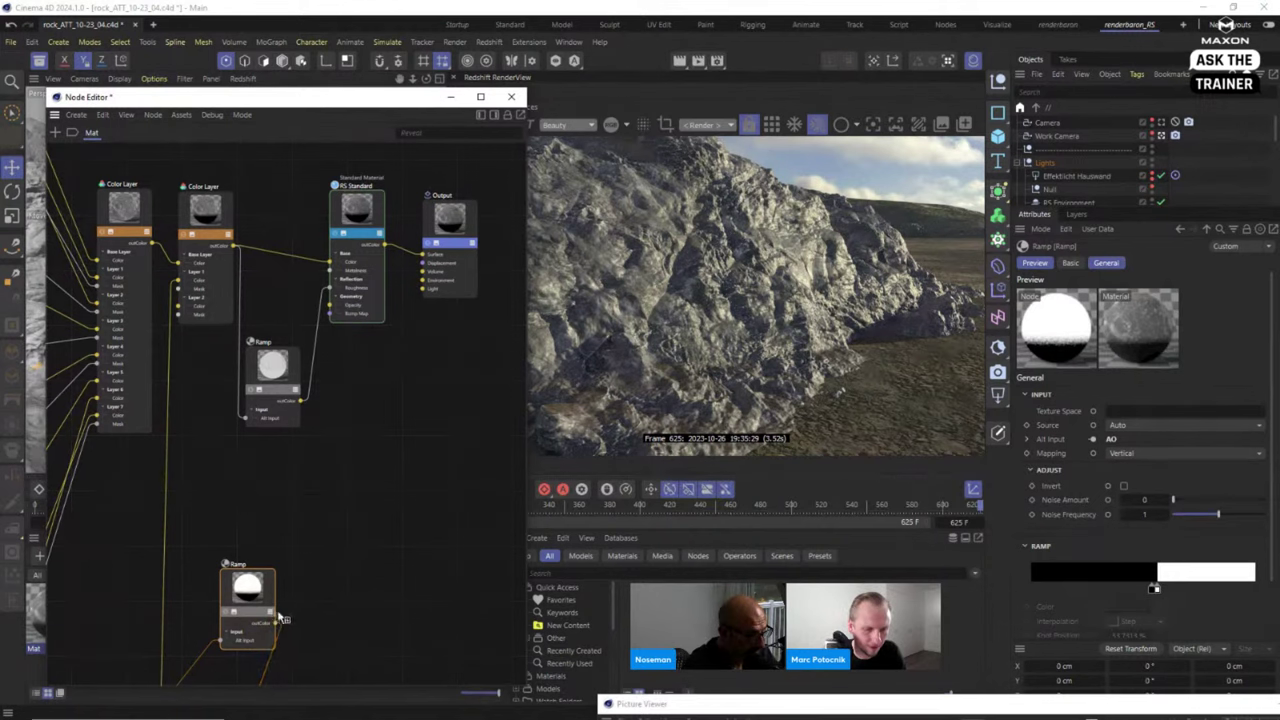
Connect the AO Ramp's outColor to the RS Standard's Reflection Weight.
{"action": "left_click_drag", "start_coordinate": [283, 619], "coordinate": [376, 263]}
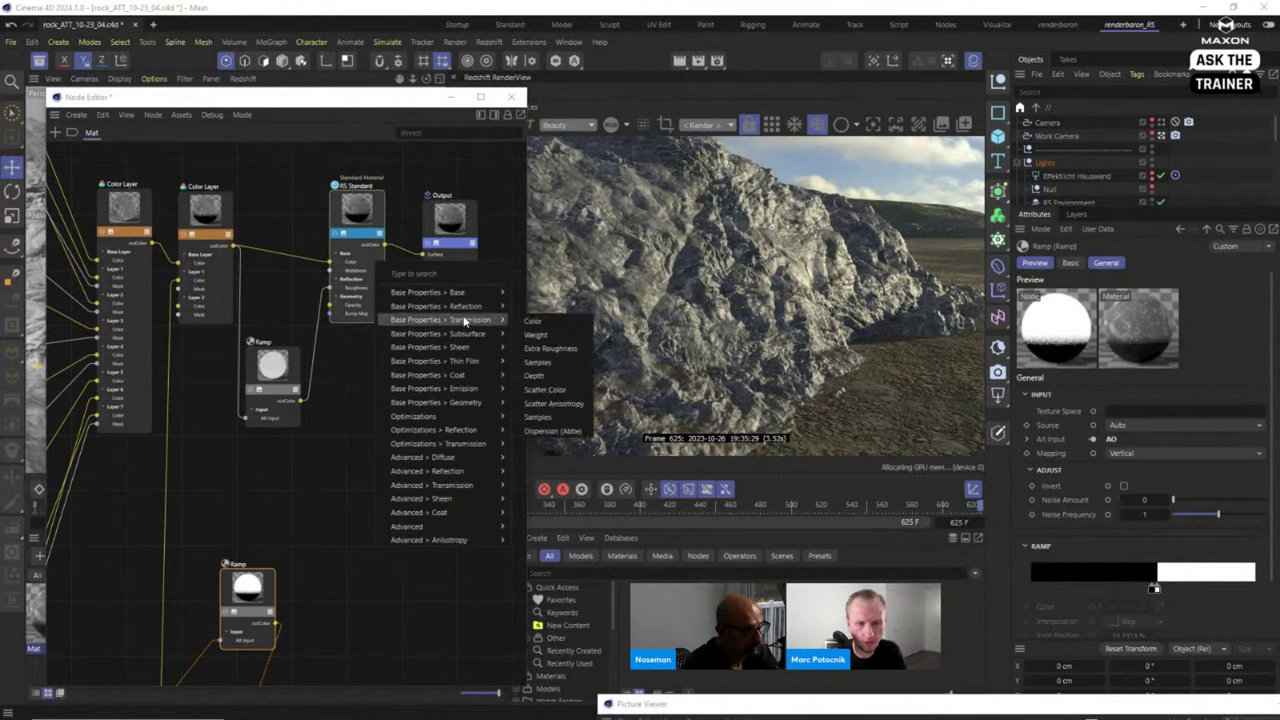
{"action": "left_click", "coordinate": [537, 321]}
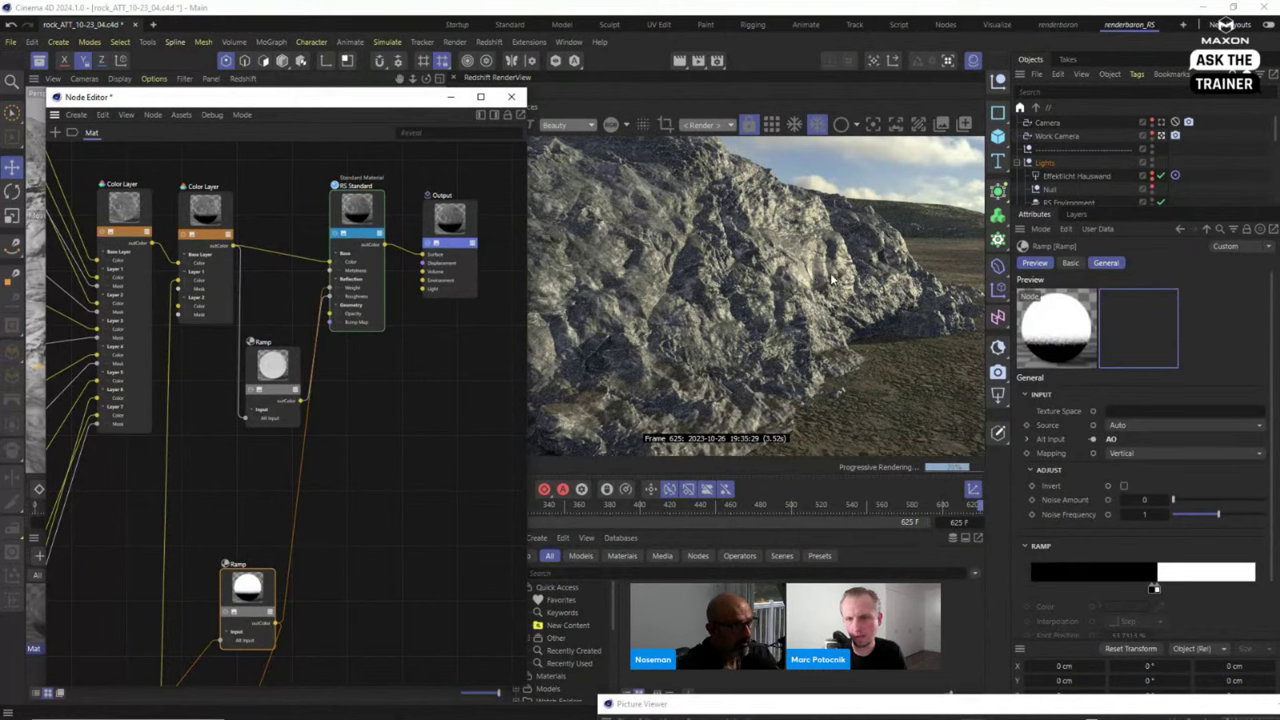
{"action": "left_click", "coordinate": [378, 537]}
Move the AO Ramp back down beside the AO node, keeping its connections.
{"action": "scroll", "coordinate": [353, 536], "scroll_direction": "down", "scroll_amount": 2}
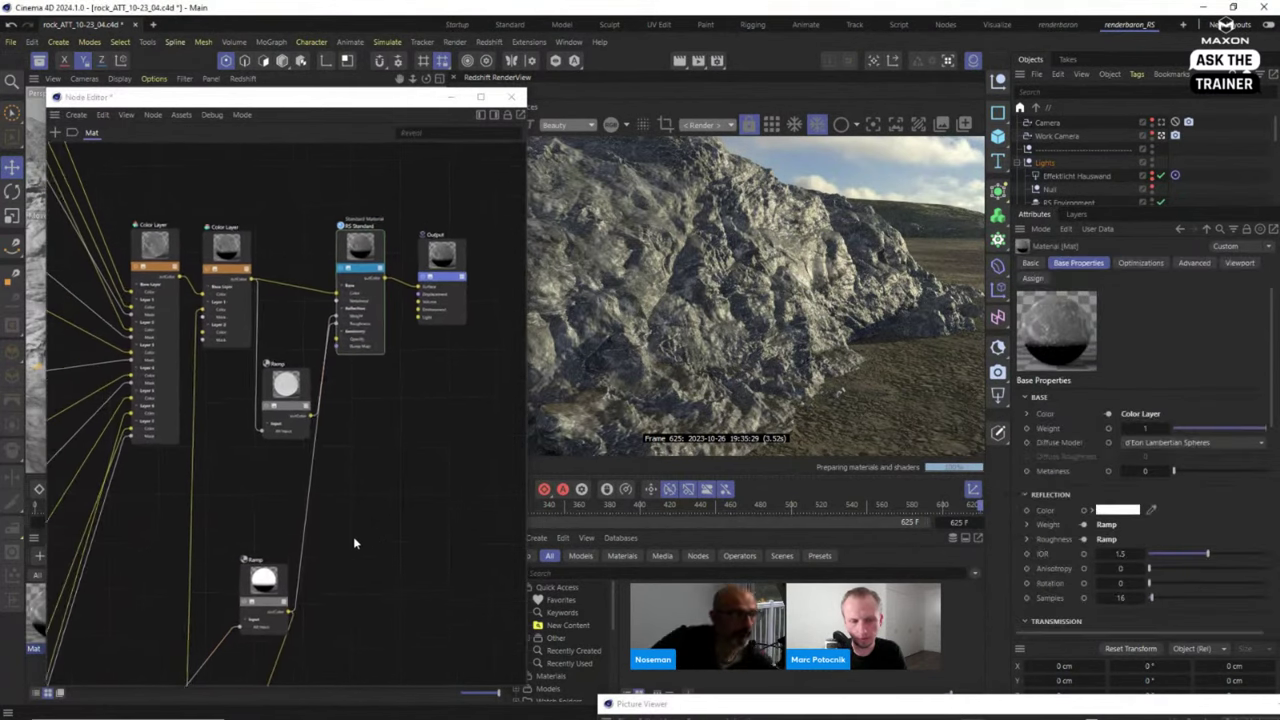
{"action": "scroll", "coordinate": [353, 536], "scroll_direction": "up", "scroll_amount": 3}
{"action": "scroll", "coordinate": [378, 526], "scroll_direction": "down", "scroll_amount": 2}
{"action": "scroll", "coordinate": [388, 558], "scroll_direction": "down", "scroll_amount": 3}
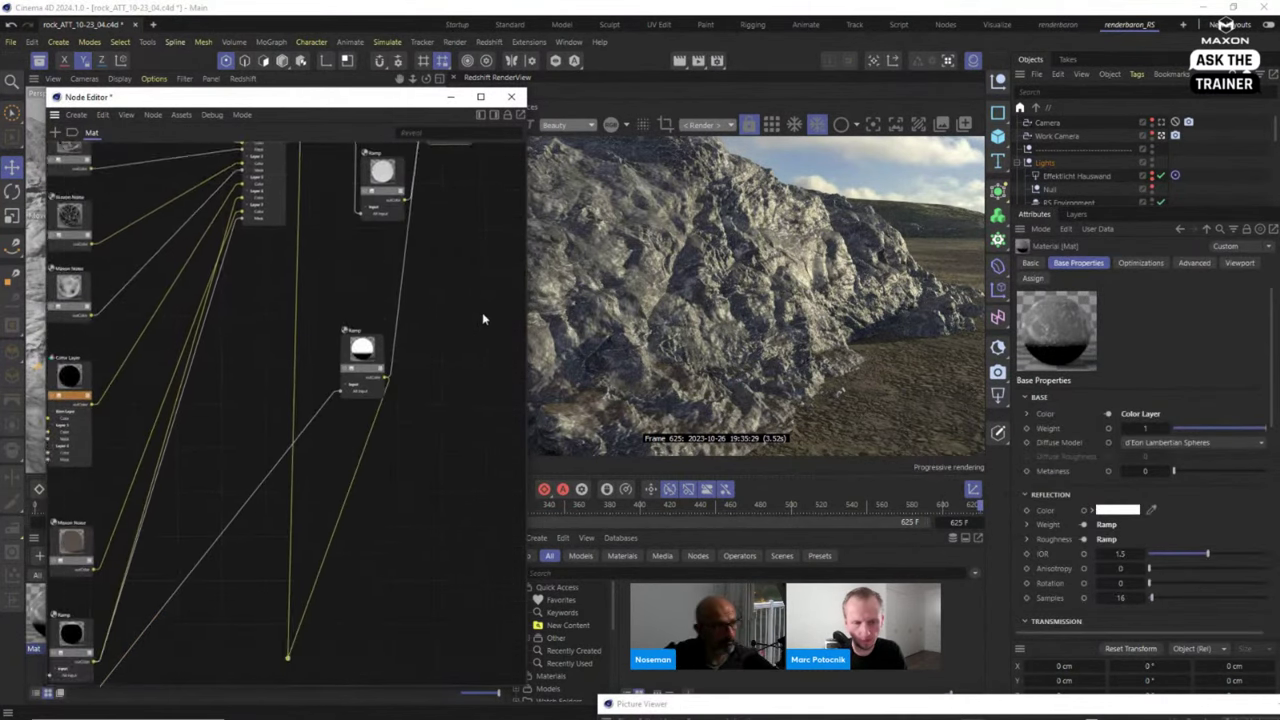
{"action": "left_click", "coordinate": [318, 484]}
{"action": "left_click_drag", "start_coordinate": [318, 484], "coordinate": [210, 657]}
Create a rerouter on the wire from the AO Ramp to the material and place it level with the existing rerouter.
{"action": "right_click", "coordinate": [360, 345]}
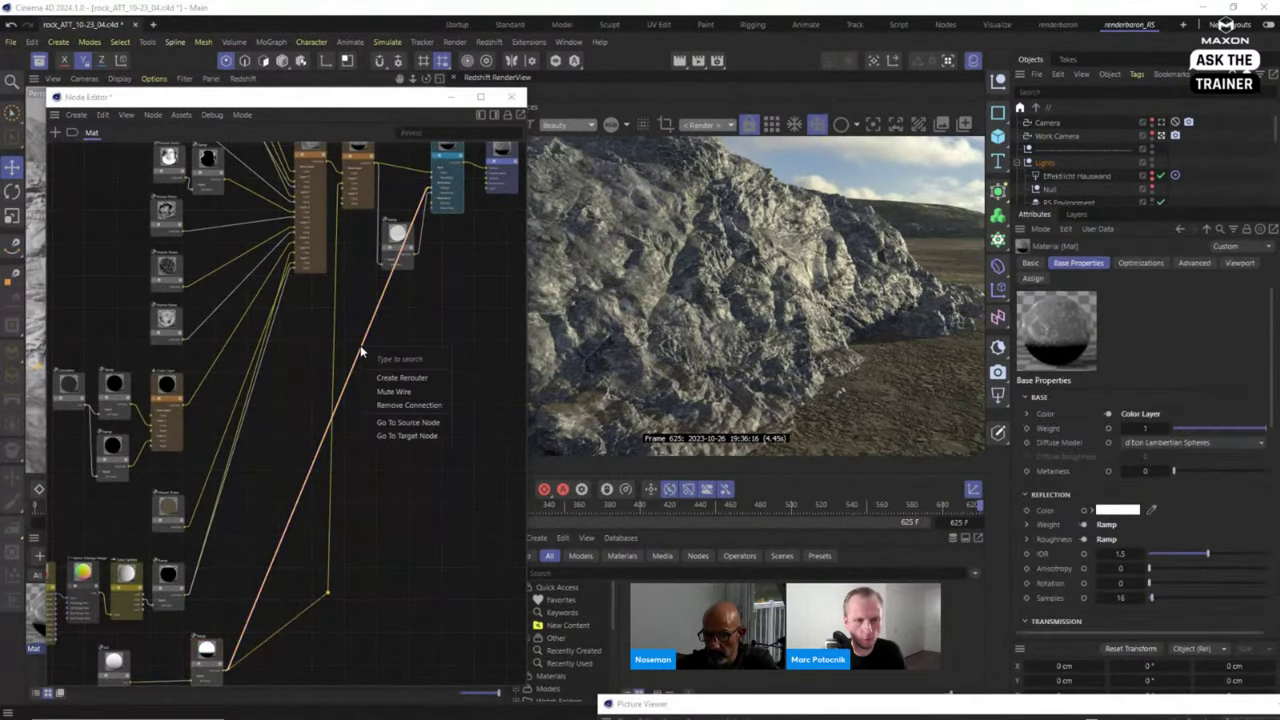
{"action": "left_click", "coordinate": [371, 377]}
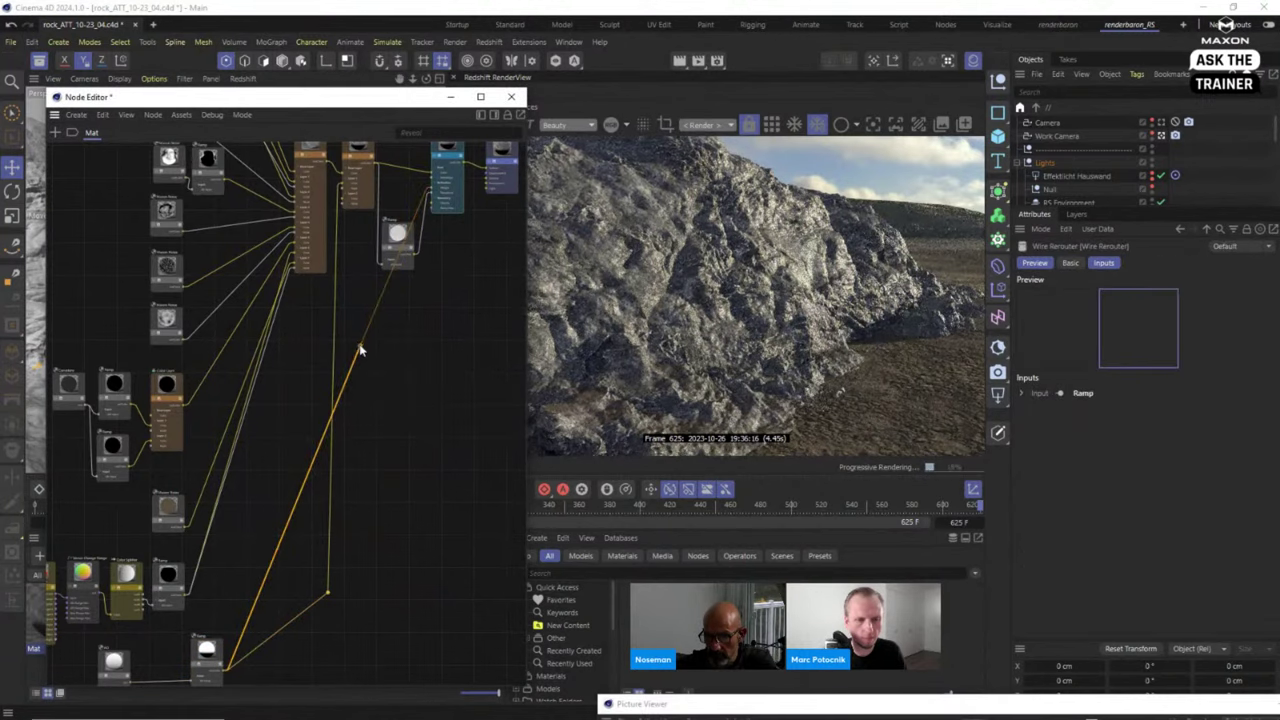
{"action": "left_click_drag", "start_coordinate": [360, 345], "coordinate": [410, 593]}
Check the settings of the Color Layer feeding the roughness Ramp and adjust that Ramp's position below the material's wires.
{"action": "mouse_move", "coordinate": [412, 247]}
{"action": "left_mouse_down"}
{"action": "mouse_move", "coordinate": [408, 200]}
{"action": "mouse_move", "coordinate": [418, 298]}
{"action": "mouse_move", "coordinate": [396, 282]}
{"action": "mouse_move", "coordinate": [409, 245]}
{"action": "left_mouse_up"}
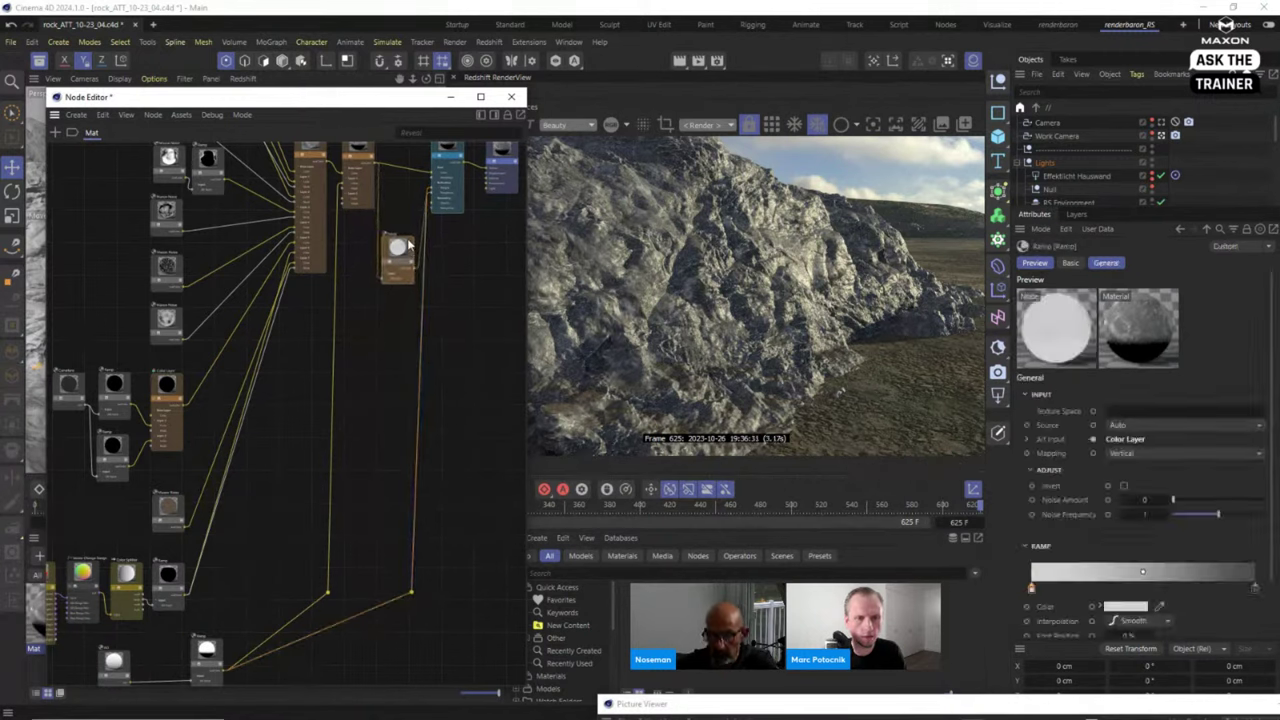
{"action": "scroll", "coordinate": [408, 244], "scroll_direction": "up", "scroll_amount": 3}
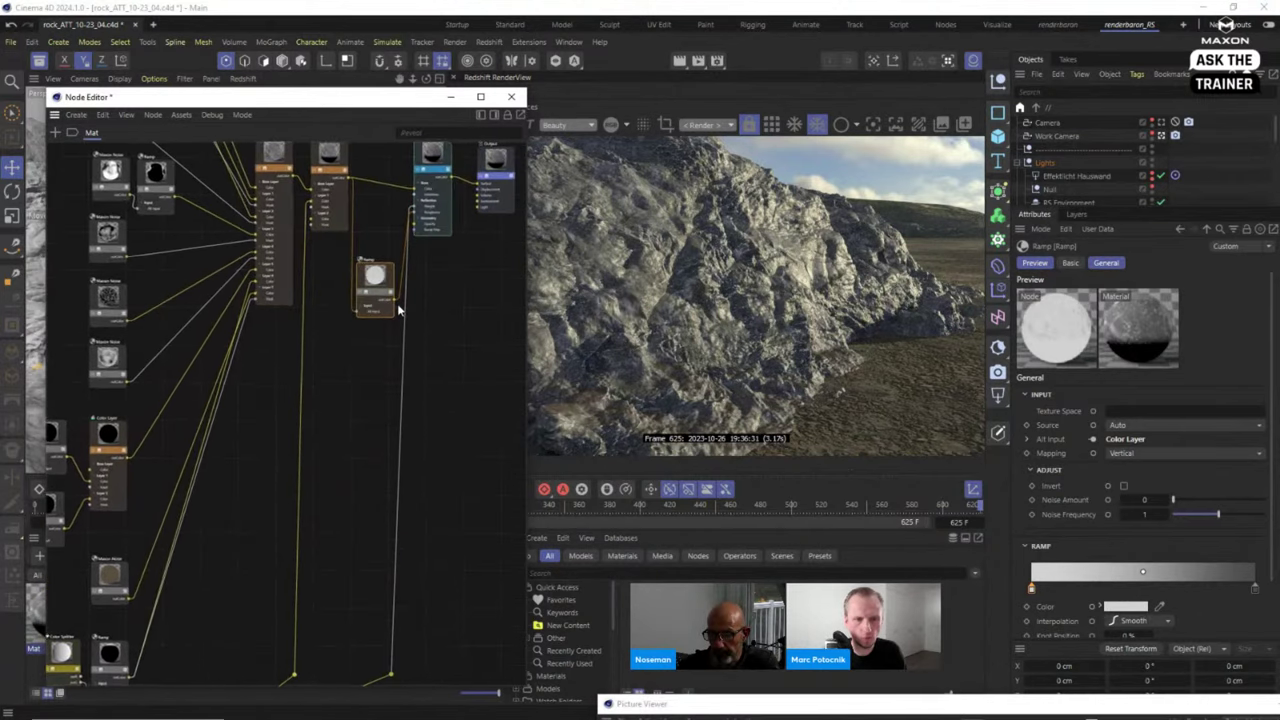
{"action": "scroll", "coordinate": [437, 263], "scroll_direction": "down", "scroll_amount": 2}
{"action": "scroll", "coordinate": [443, 337], "scroll_direction": "up", "scroll_amount": 4}
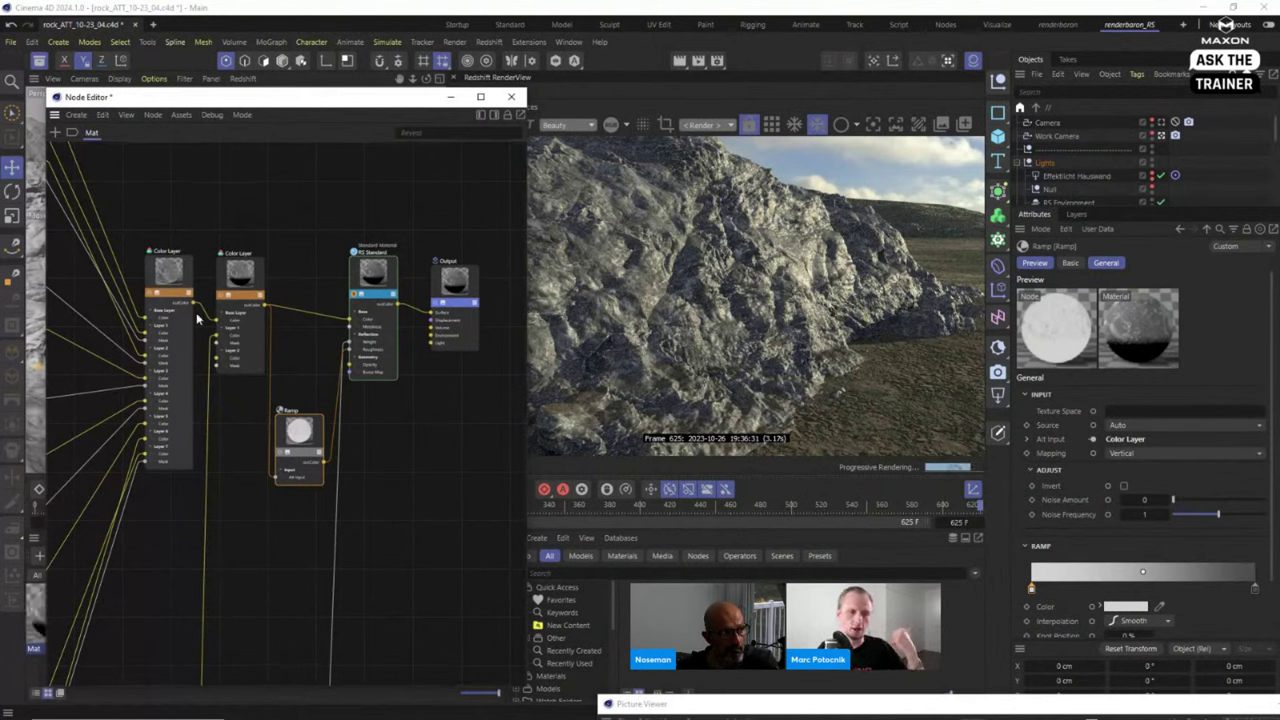
{"action": "left_click", "coordinate": [234, 291]}
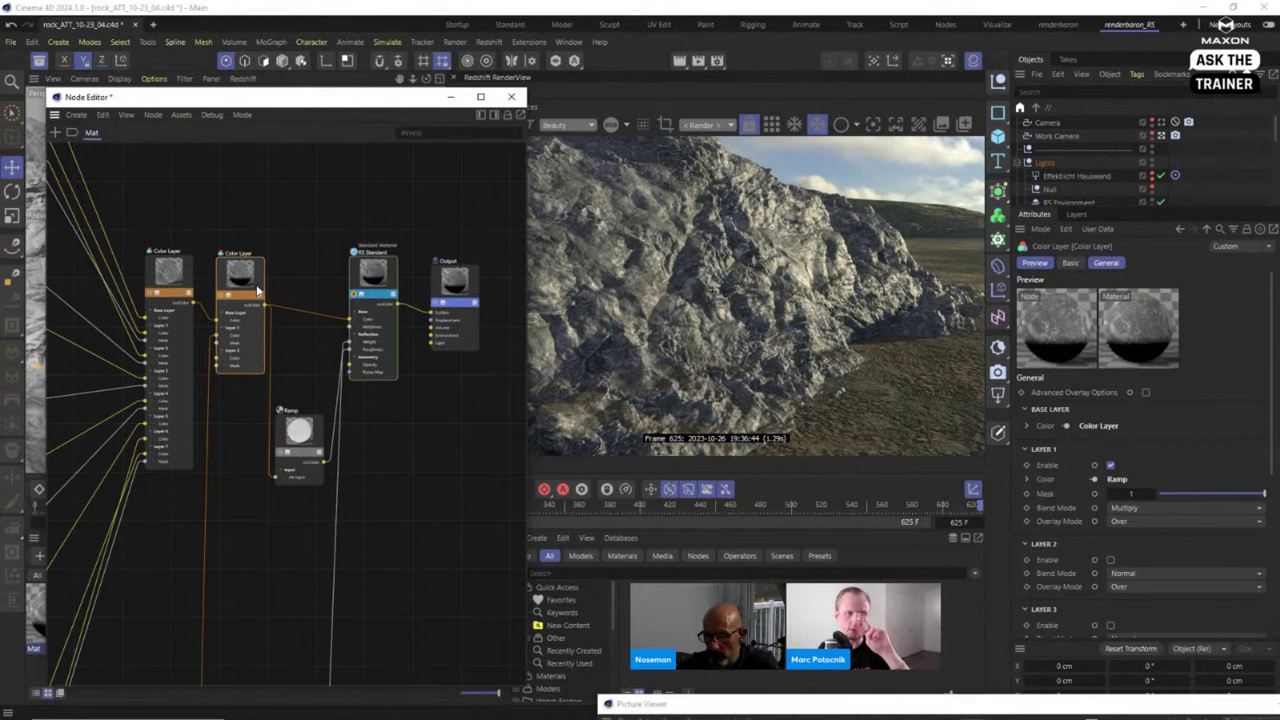
{"action": "left_click_drag", "start_coordinate": [296, 440], "coordinate": [297, 426]}
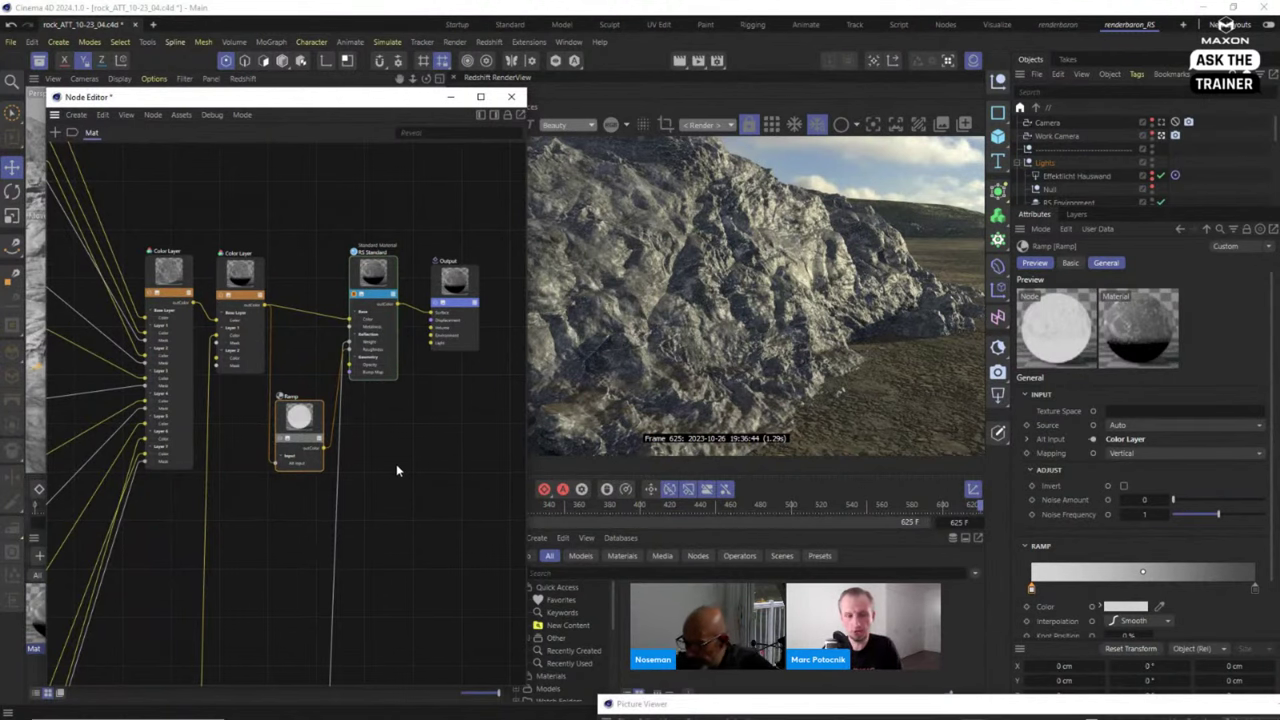
Inspect the AO Ramp's gradient and trace its wire up to the material's reflection weight input.
{"action": "middle_click_drag", "start_coordinate": [383, 479], "coordinate": [258, 549]}
{"action": "left_click", "coordinate": [258, 549]}
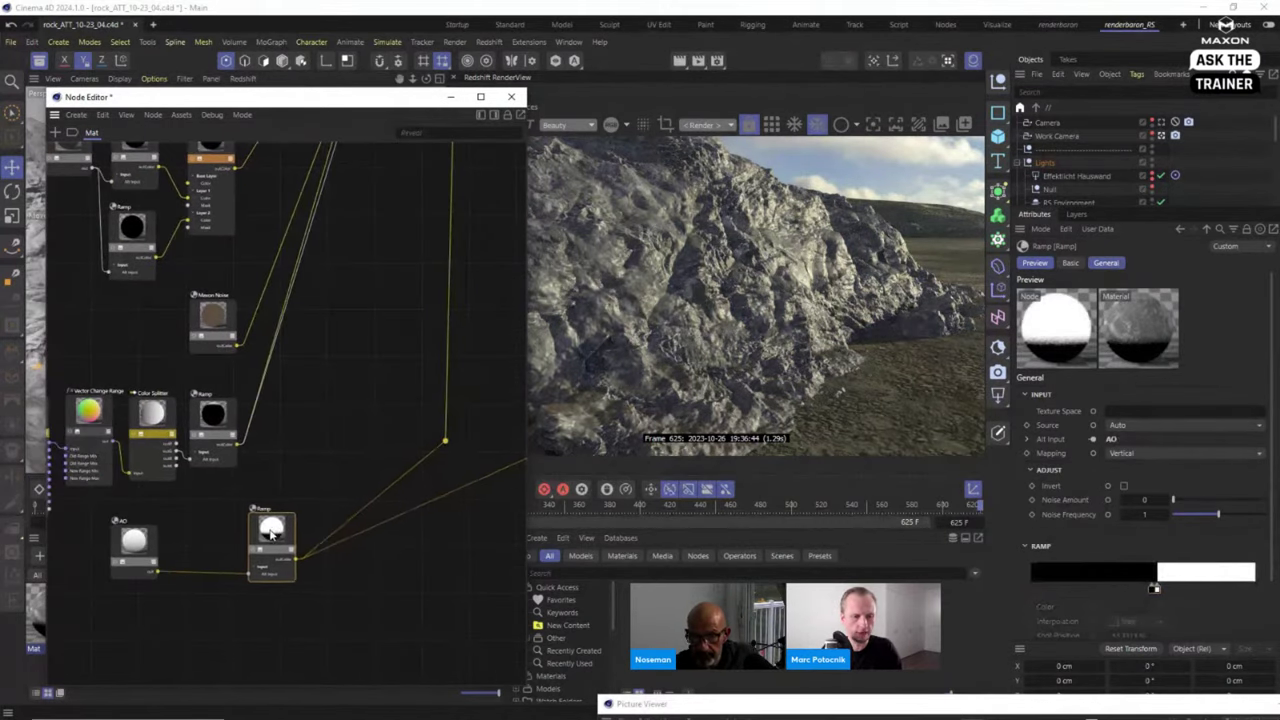
{"action": "middle_click_drag", "start_coordinate": [259, 534], "coordinate": [316, 221]}
{"action": "scroll", "coordinate": [316, 221], "scroll_direction": "up", "scroll_amount": 5}
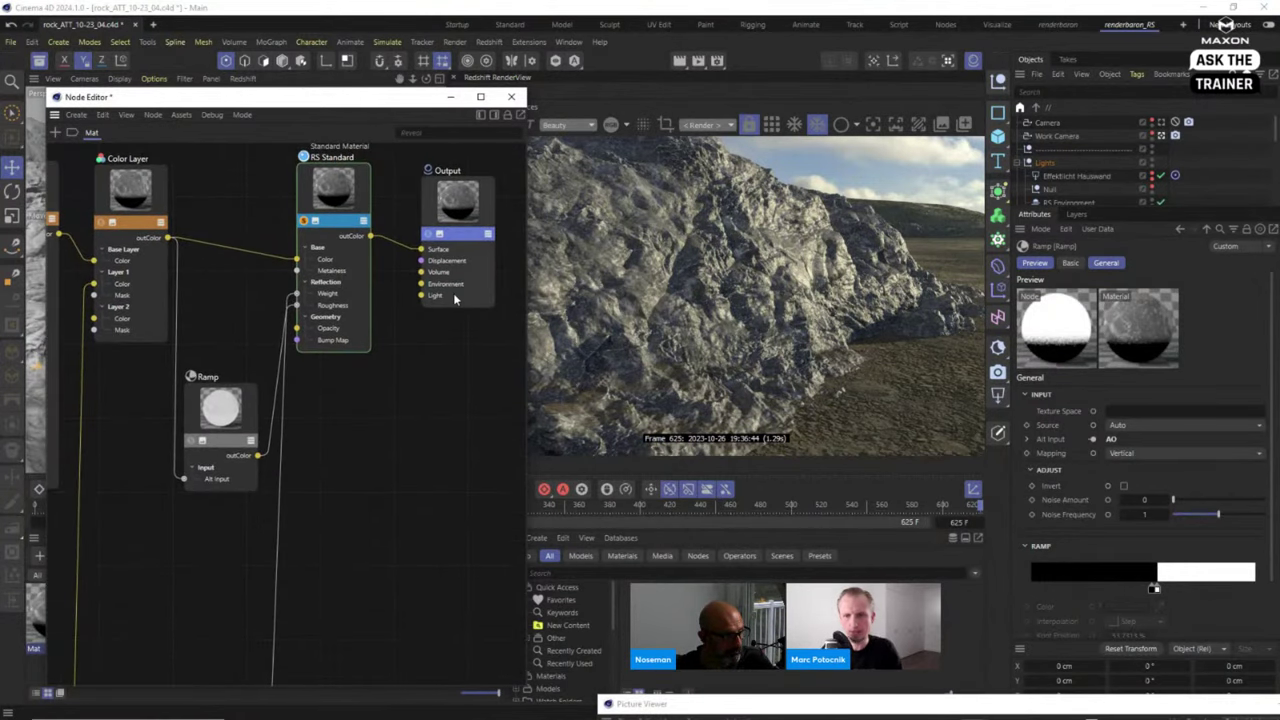
Brighten the starting knot of the Ramp that drives the rock material's reflection roughness slightly.
{"action": "left_click", "coordinate": [354, 293]}
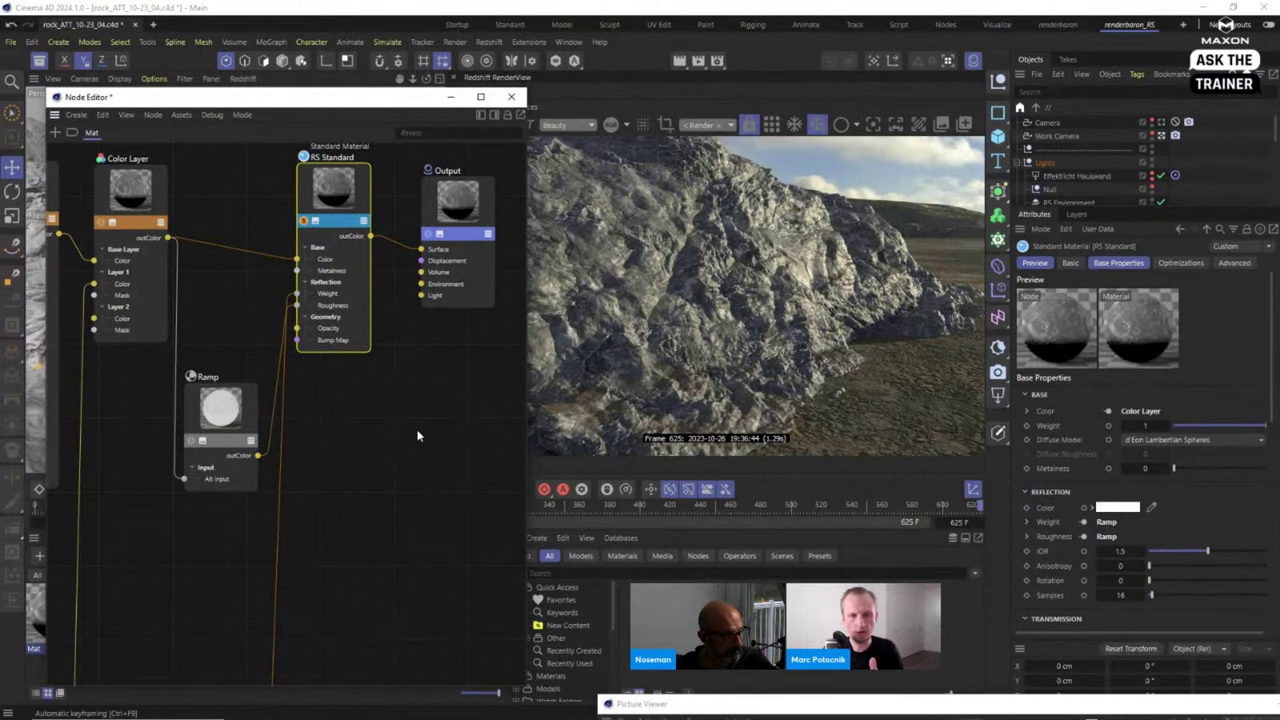
{"action": "scroll", "coordinate": [350, 448], "scroll_direction": "down", "scroll_amount": 5}
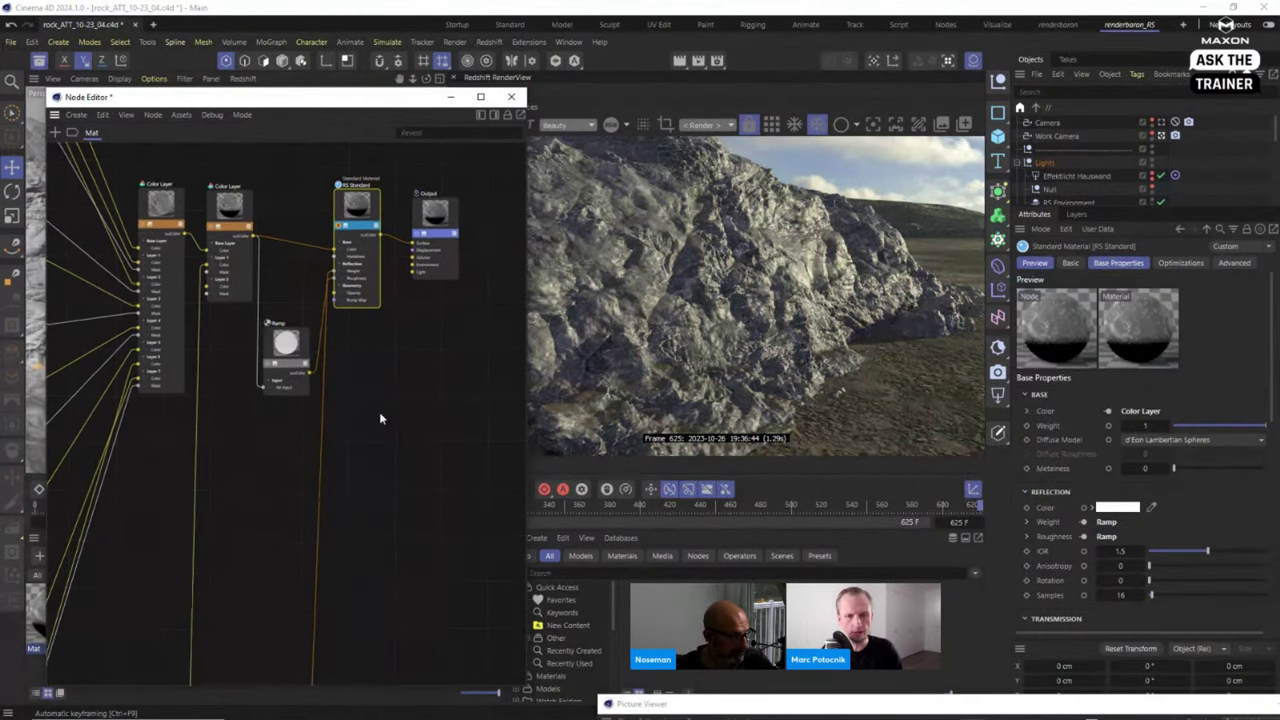
{"action": "left_click", "coordinate": [286, 342]}
{"action": "double_click", "coordinate": [1031, 588]}
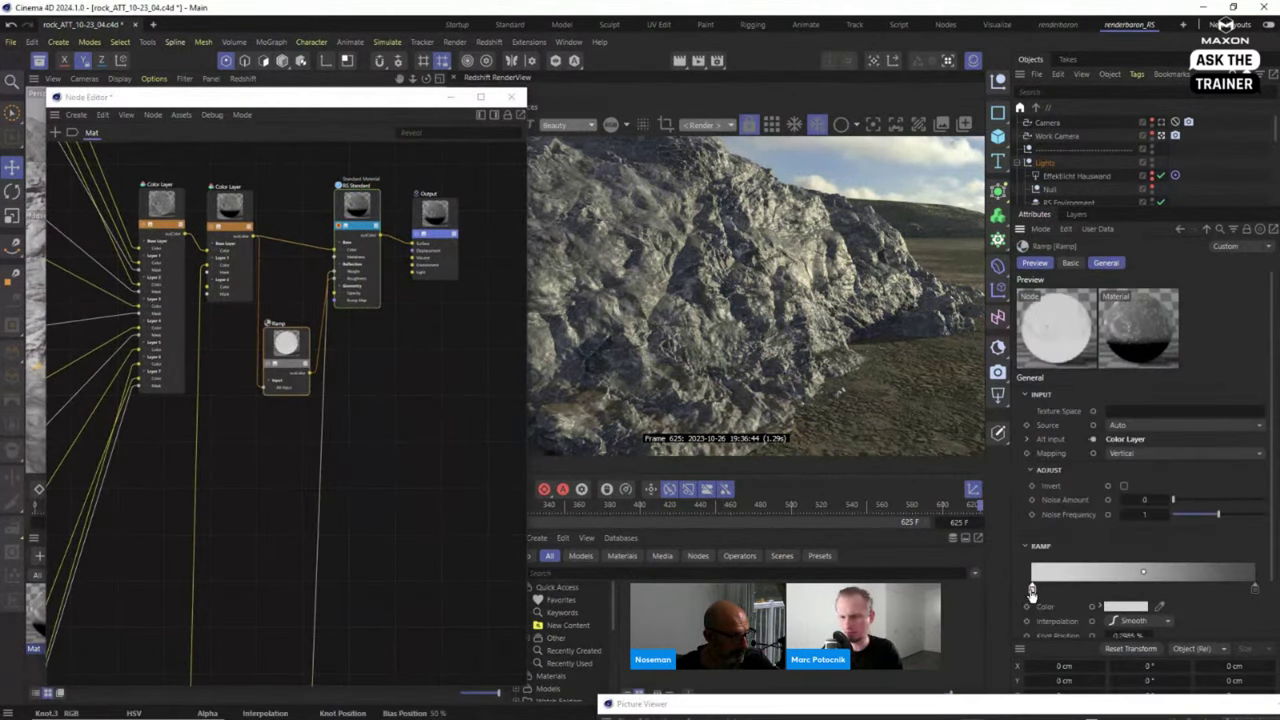
{"action": "left_click_drag", "start_coordinate": [1073, 636], "coordinate": [1090, 632]}
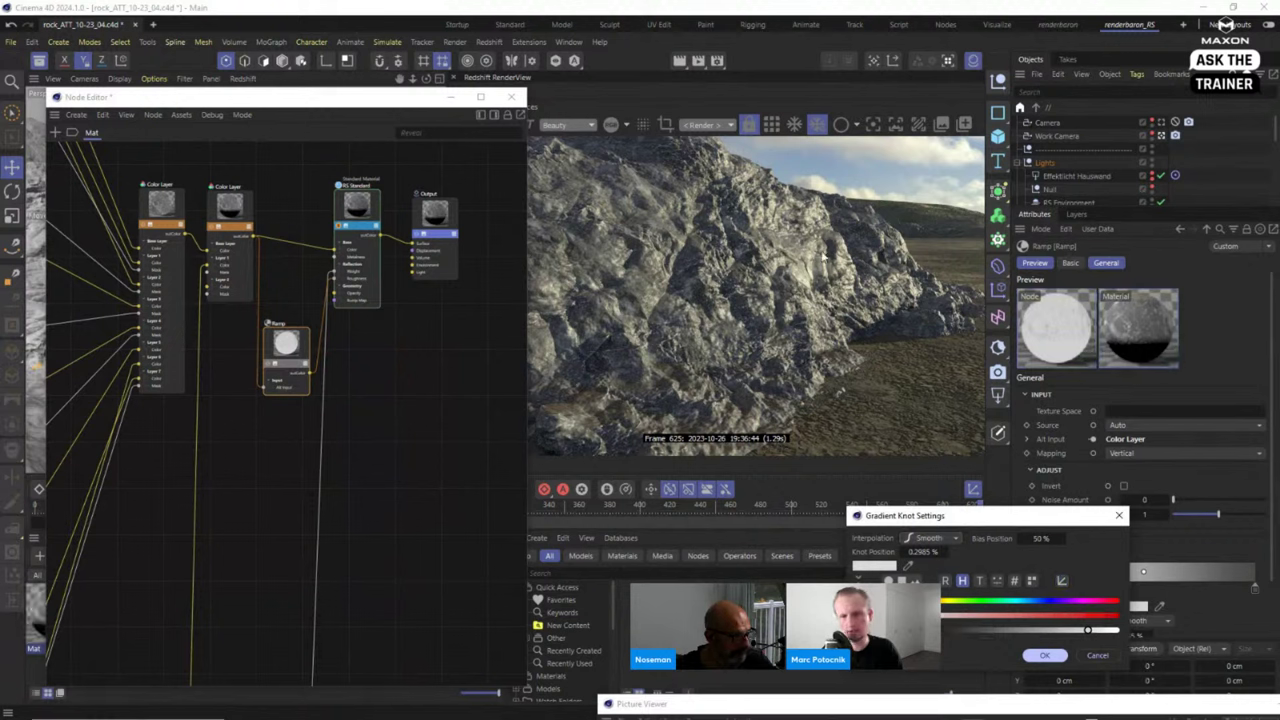
{"action": "left_click", "coordinate": [1045, 656]}
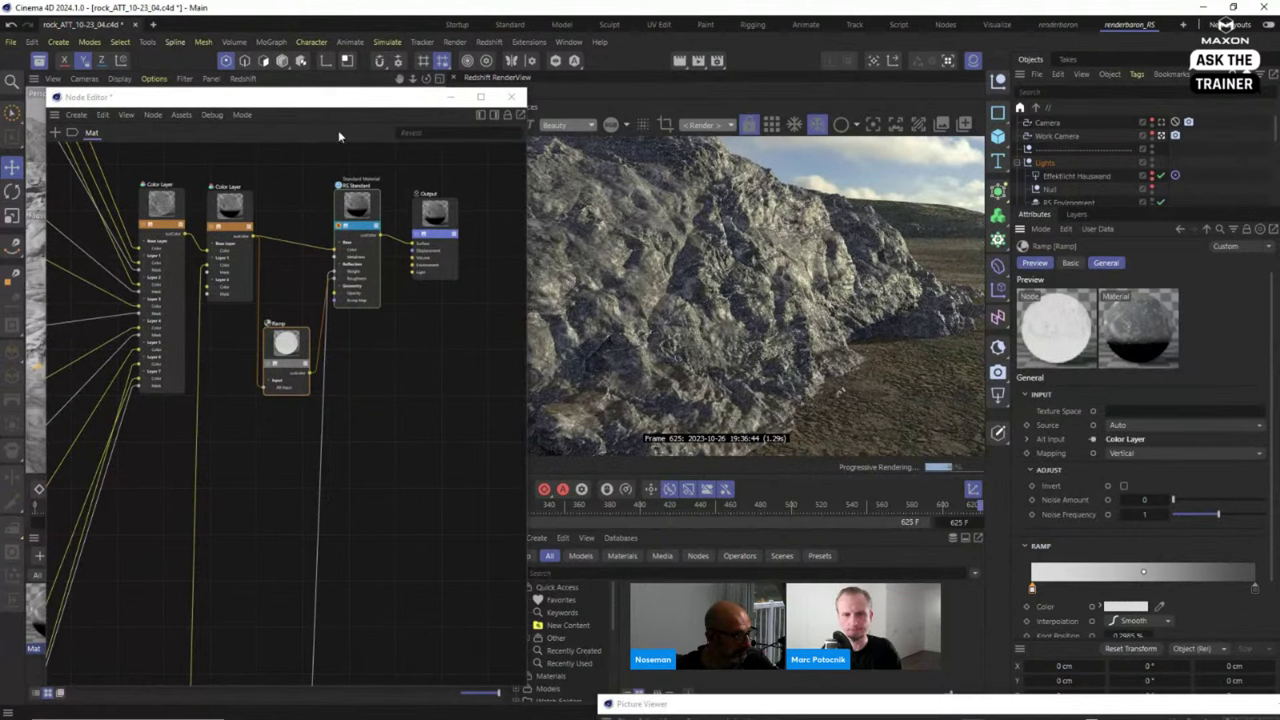
Switch the render view from the Work Camera to the scene's Camera and save the scene.
{"action": "left_click_drag", "start_coordinate": [330, 97], "coordinate": [273, 248]}
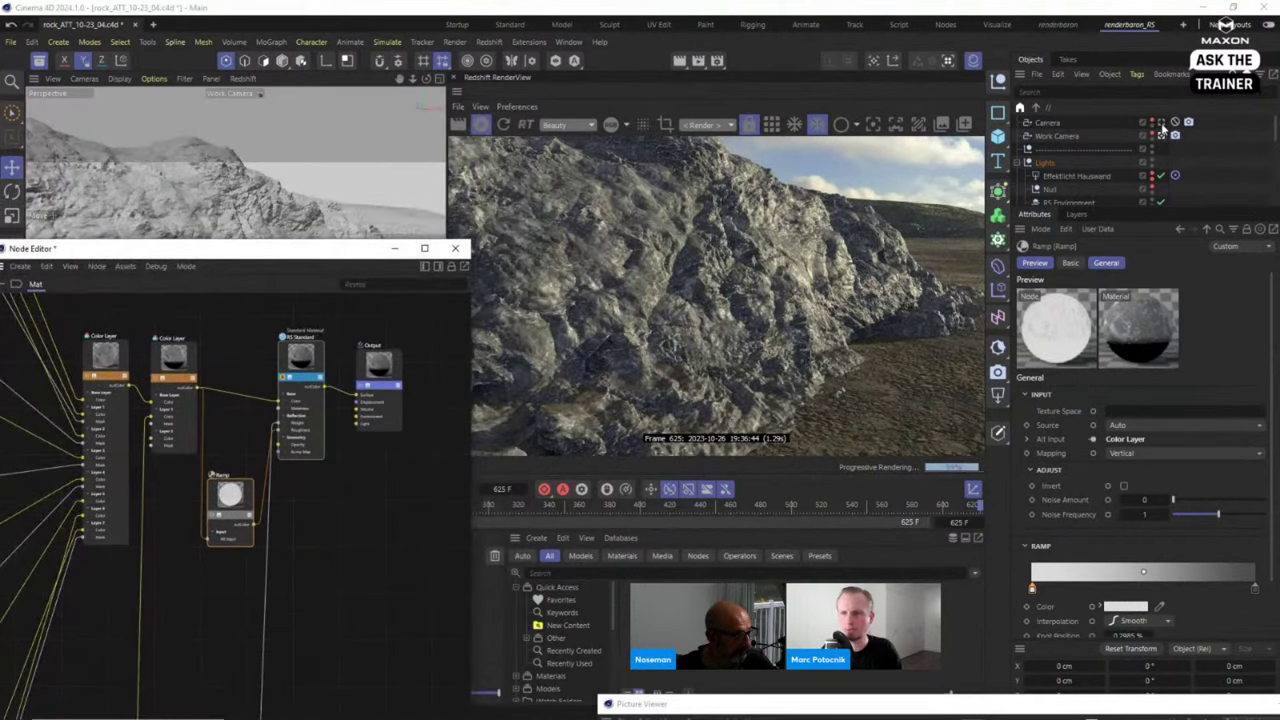
{"action": "left_click", "coordinate": [1162, 123]}
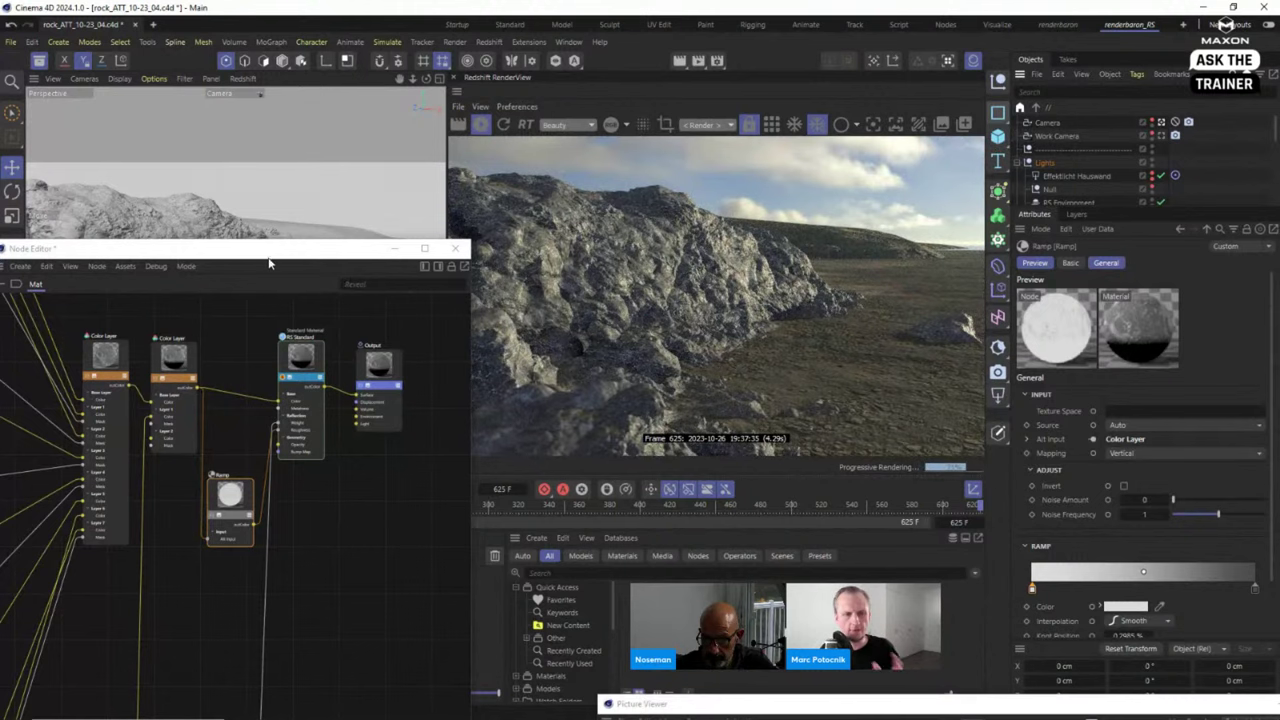
{"action": "left_click_drag", "start_coordinate": [268, 263], "coordinate": [348, 440]}
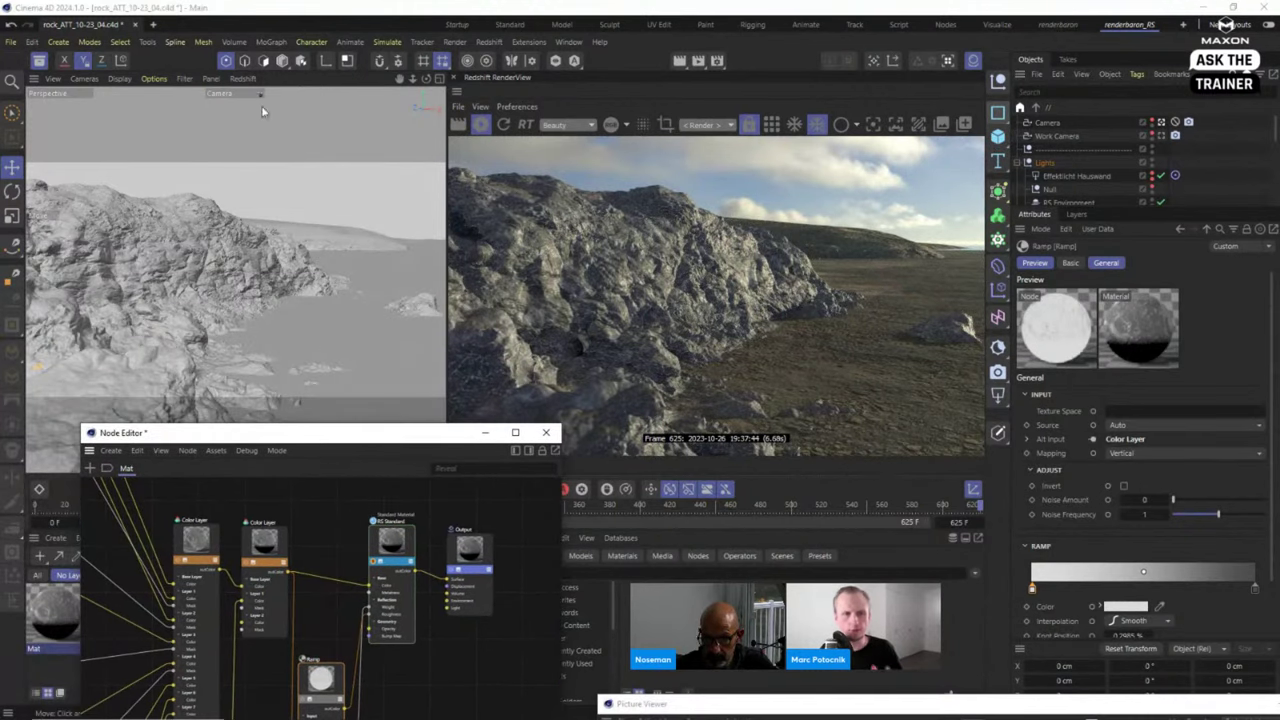
{"action": "left_click", "coordinate": [303, 104]}
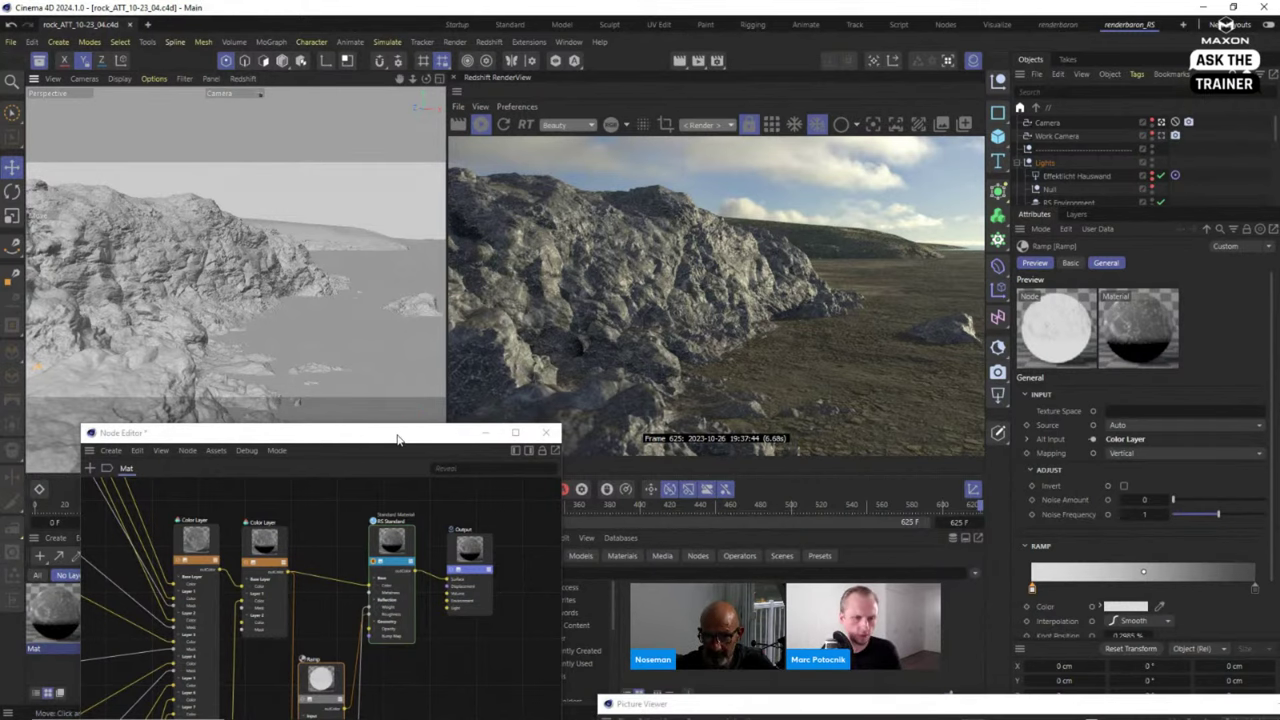
Solo the Ramp fed by the Turbulence Maxon Noise in the upper noise column to preview its mask on the rock.
{"action": "left_click_drag", "start_coordinate": [403, 431], "coordinate": [533, 188]}
{"action": "key", "text": "h"}
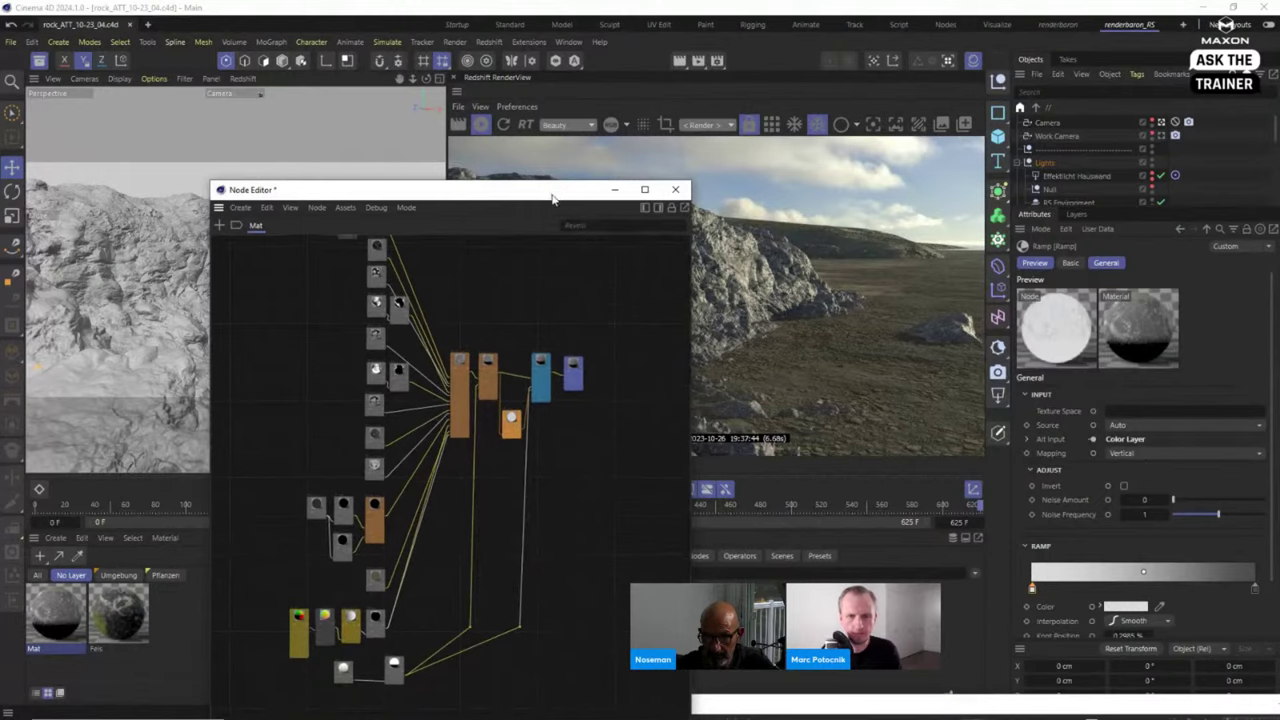
{"action": "left_click_drag", "start_coordinate": [553, 197], "coordinate": [286, 80]}
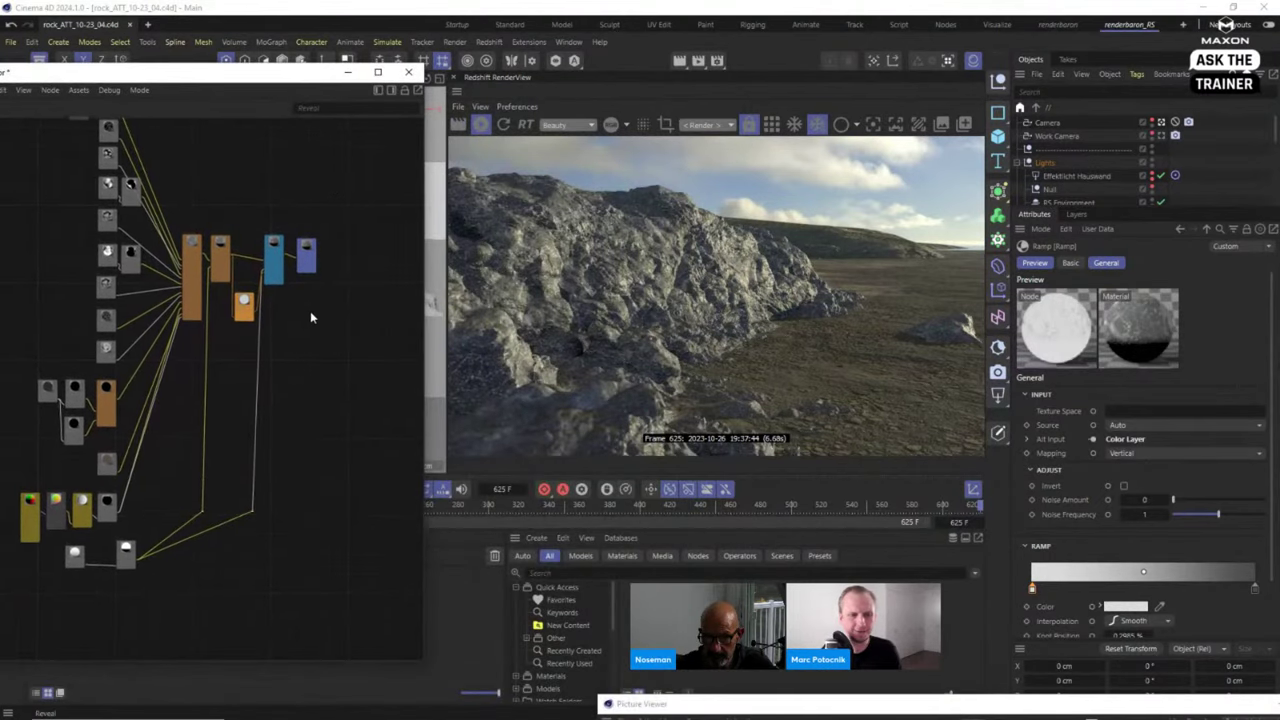
{"action": "scroll", "coordinate": [330, 300], "scroll_direction": "up", "scroll_amount": 3}
{"action": "middle_click_drag", "start_coordinate": [270, 427], "coordinate": [299, 370]}
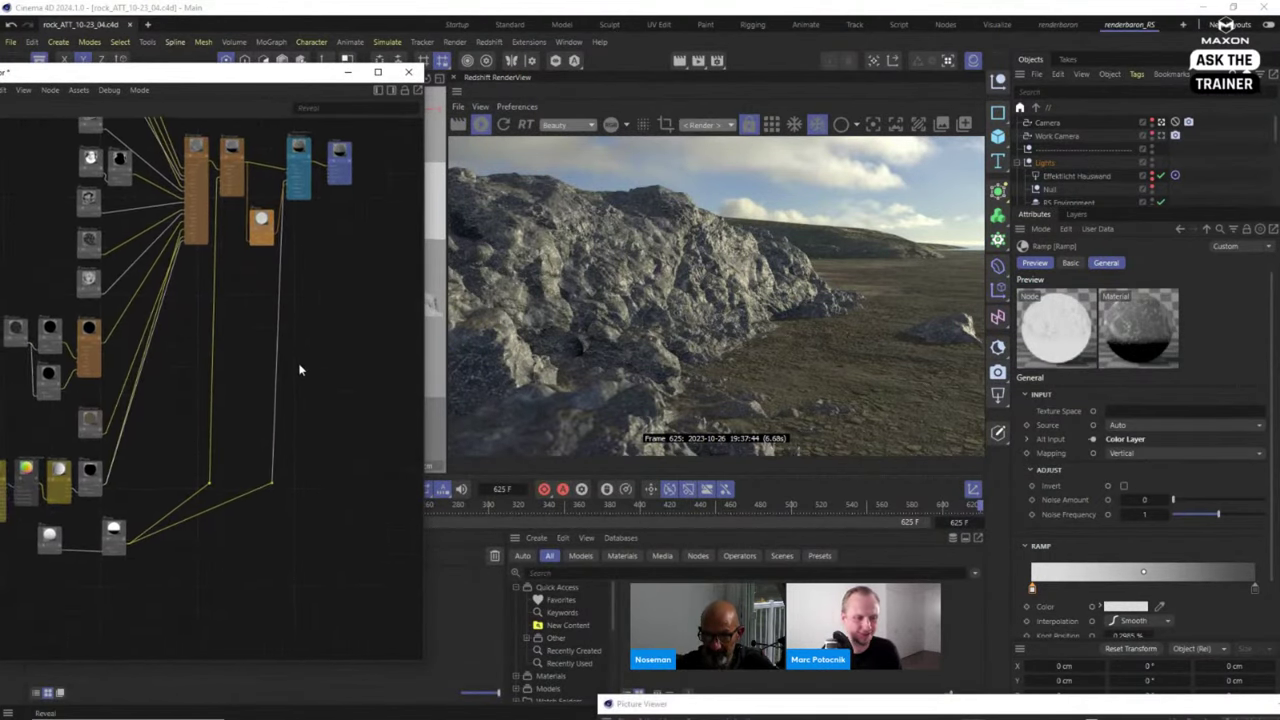
{"action": "scroll", "coordinate": [300, 320], "scroll_direction": "up", "scroll_amount": 1}
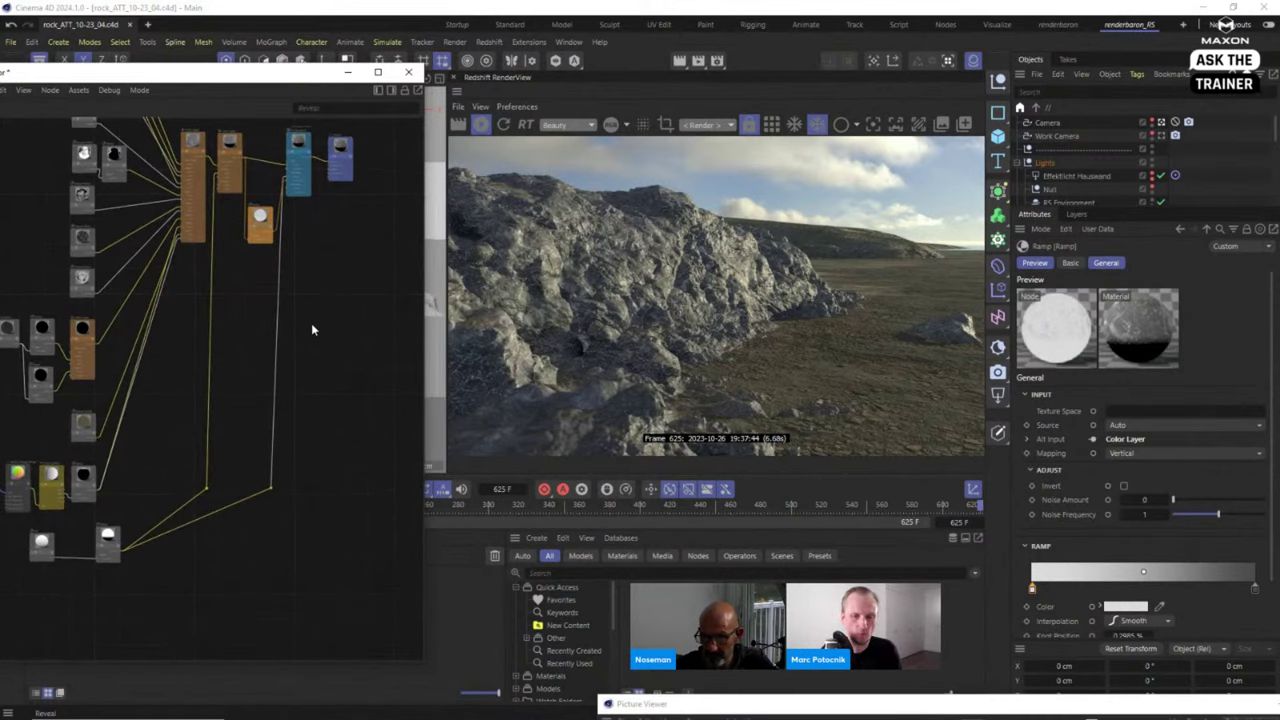
{"action": "middle_click_drag", "start_coordinate": [312, 330], "coordinate": [330, 565]}
{"action": "scroll", "coordinate": [140, 265], "scroll_direction": "up", "scroll_amount": 4}
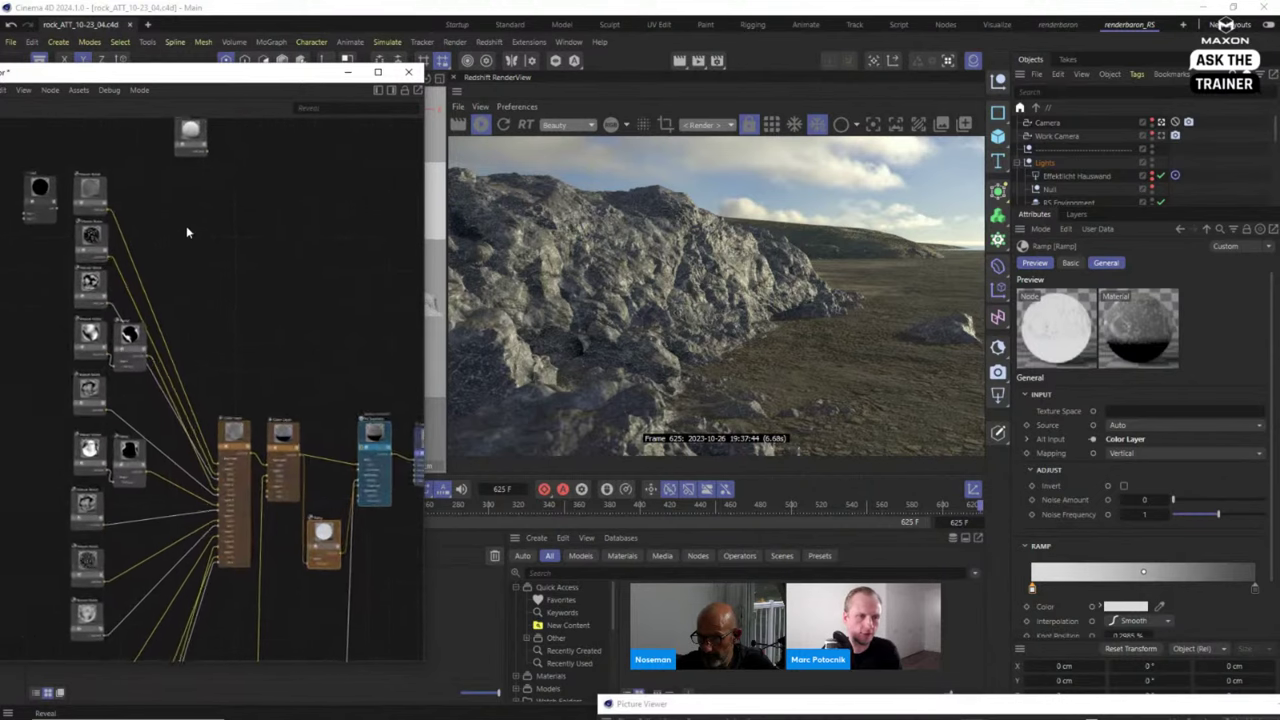
{"action": "scroll", "coordinate": [165, 230], "scroll_direction": "up", "scroll_amount": 3}
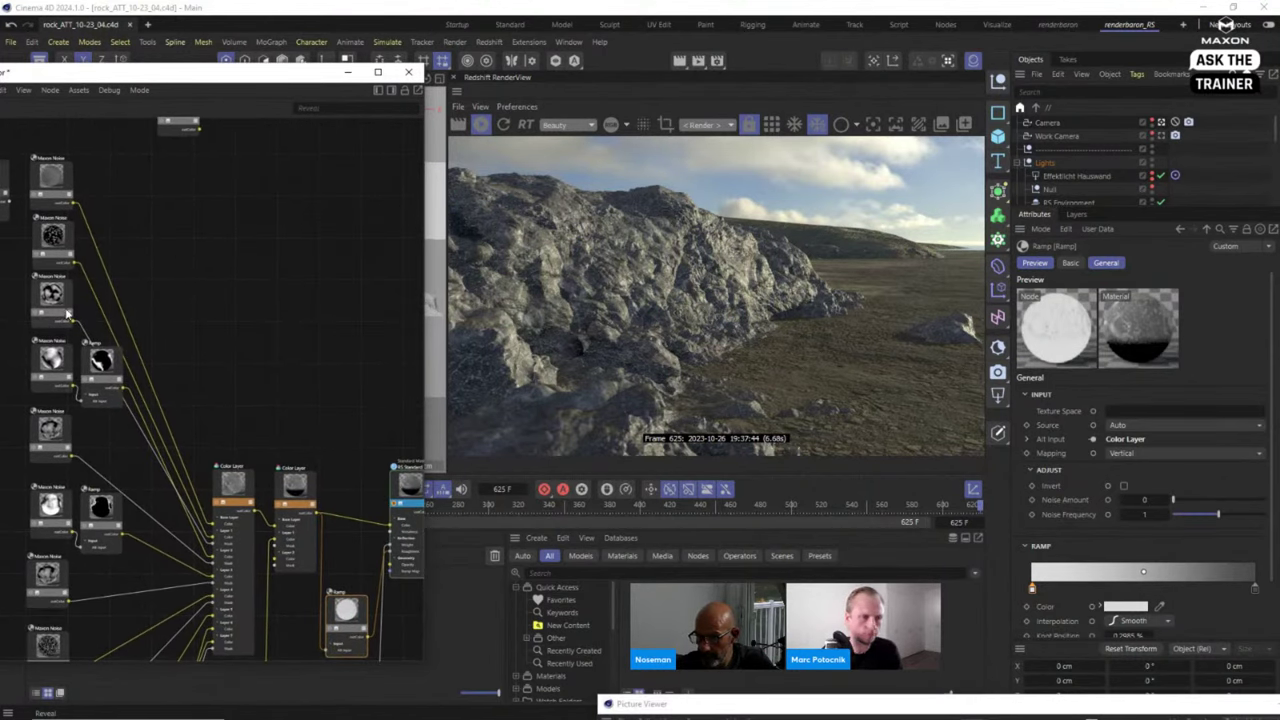
{"action": "left_click", "coordinate": [62, 370]}
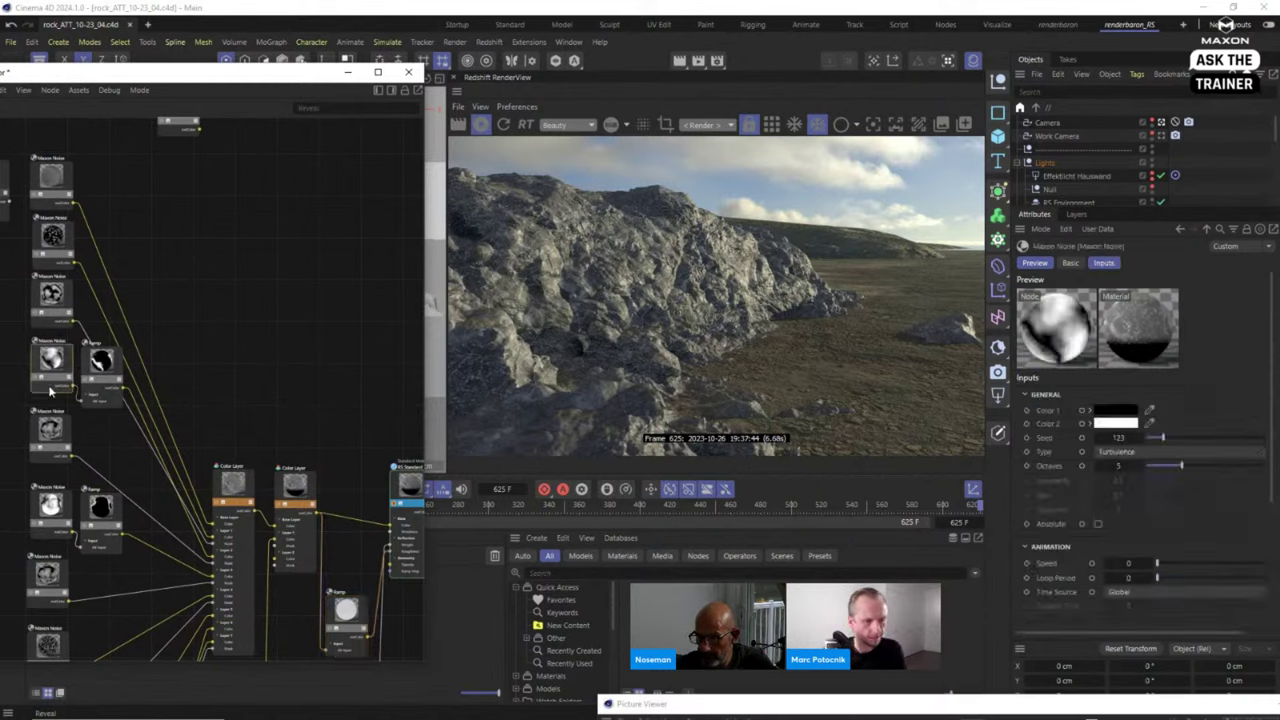
{"action": "left_click", "coordinate": [88, 385]}
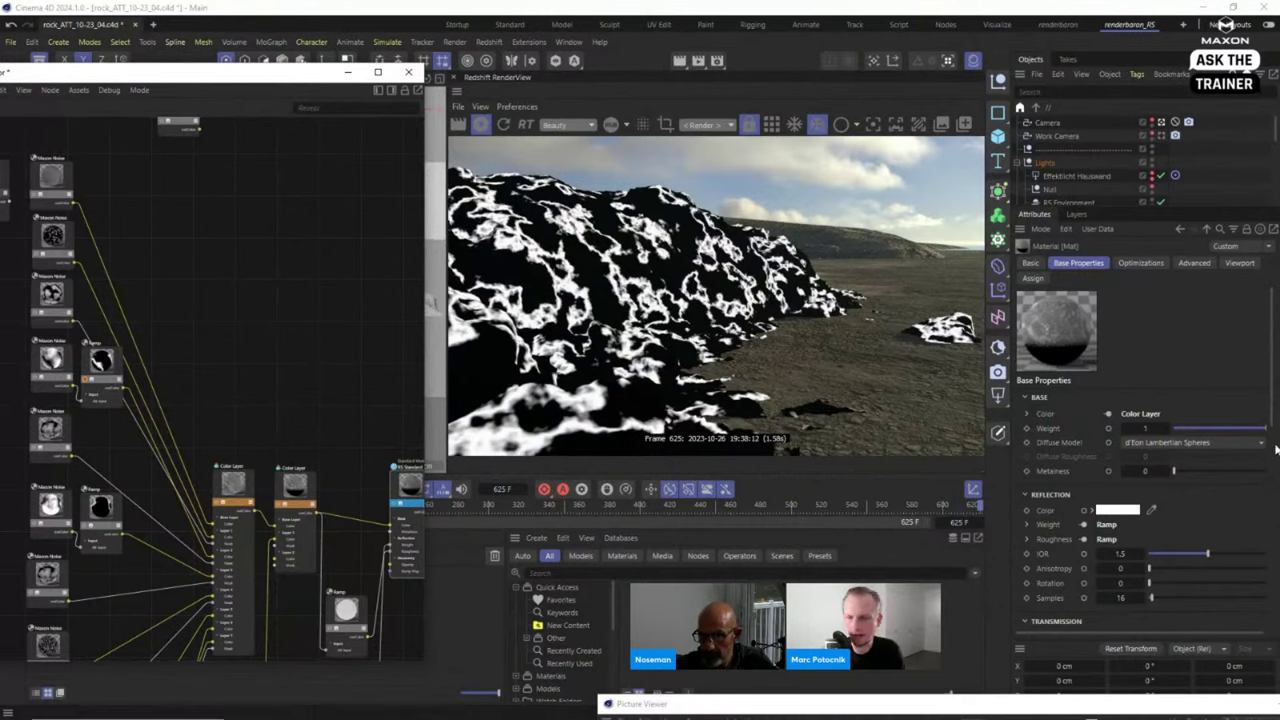
Look through the material's base properties and check the input and output settings of the Turbulence Maxon Noise.
{"action": "scroll", "coordinate": [1274, 417], "scroll_direction": "down", "scroll_amount": 10}
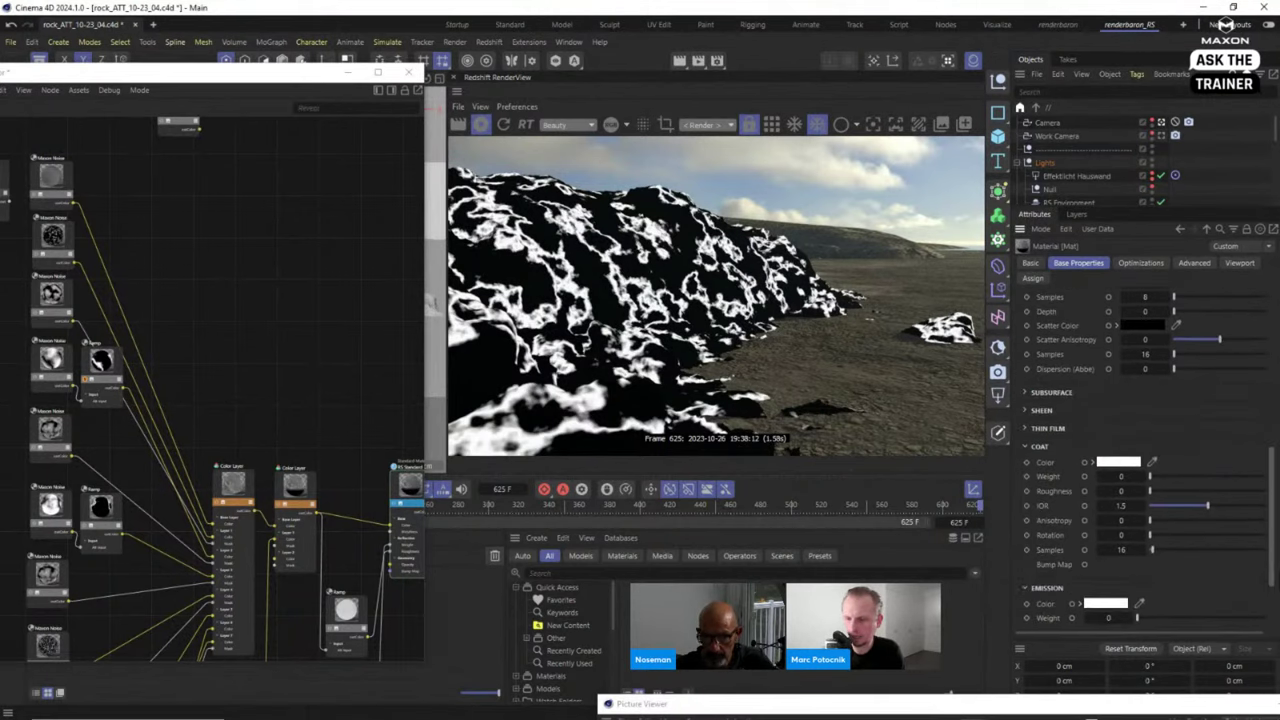
{"action": "scroll", "coordinate": [1270, 450], "scroll_direction": "up", "scroll_amount": 2}
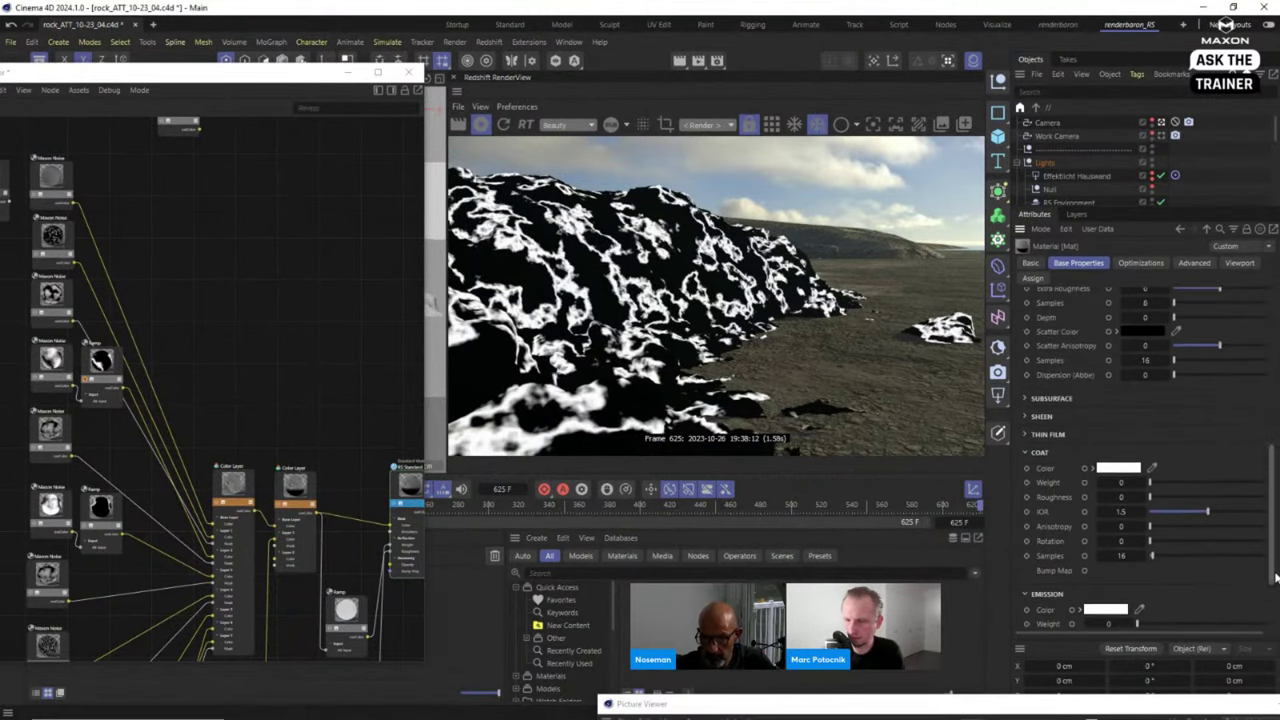
{"action": "left_click", "coordinate": [57, 366]}
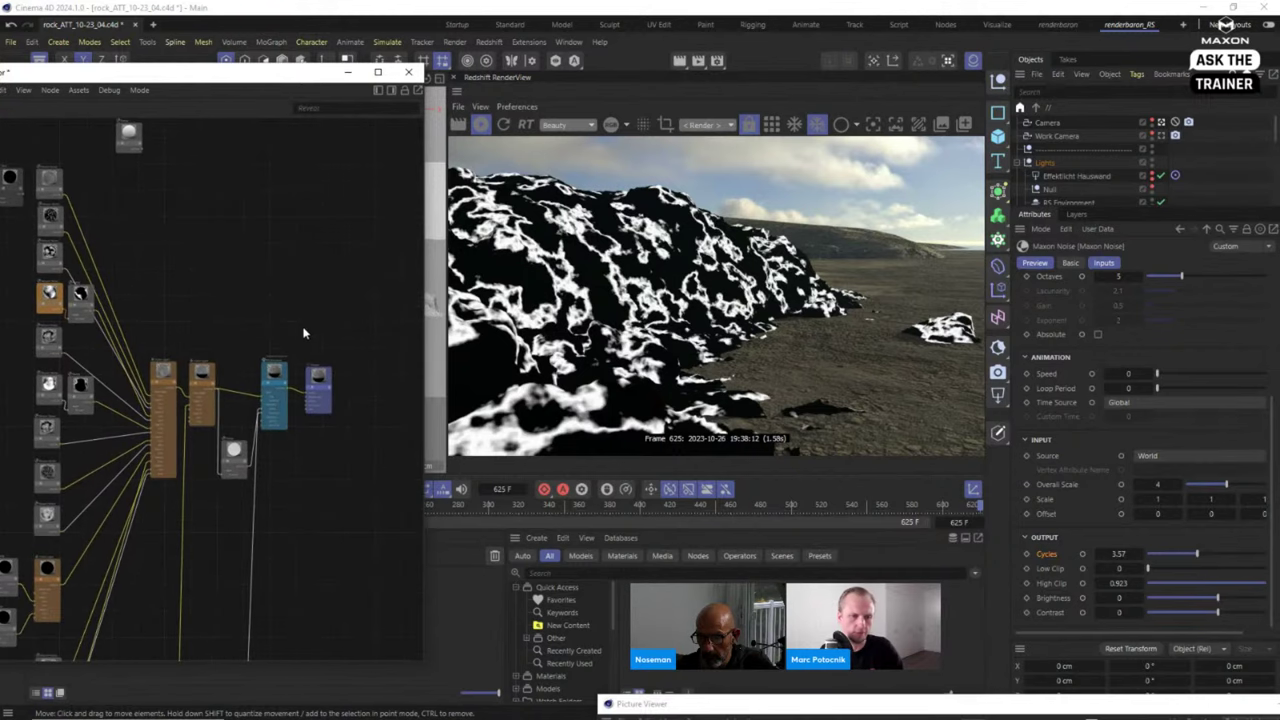
Add a new Color Layer node in the empty area above the RS Standard material.
{"action": "double_click", "coordinate": [267, 256]}
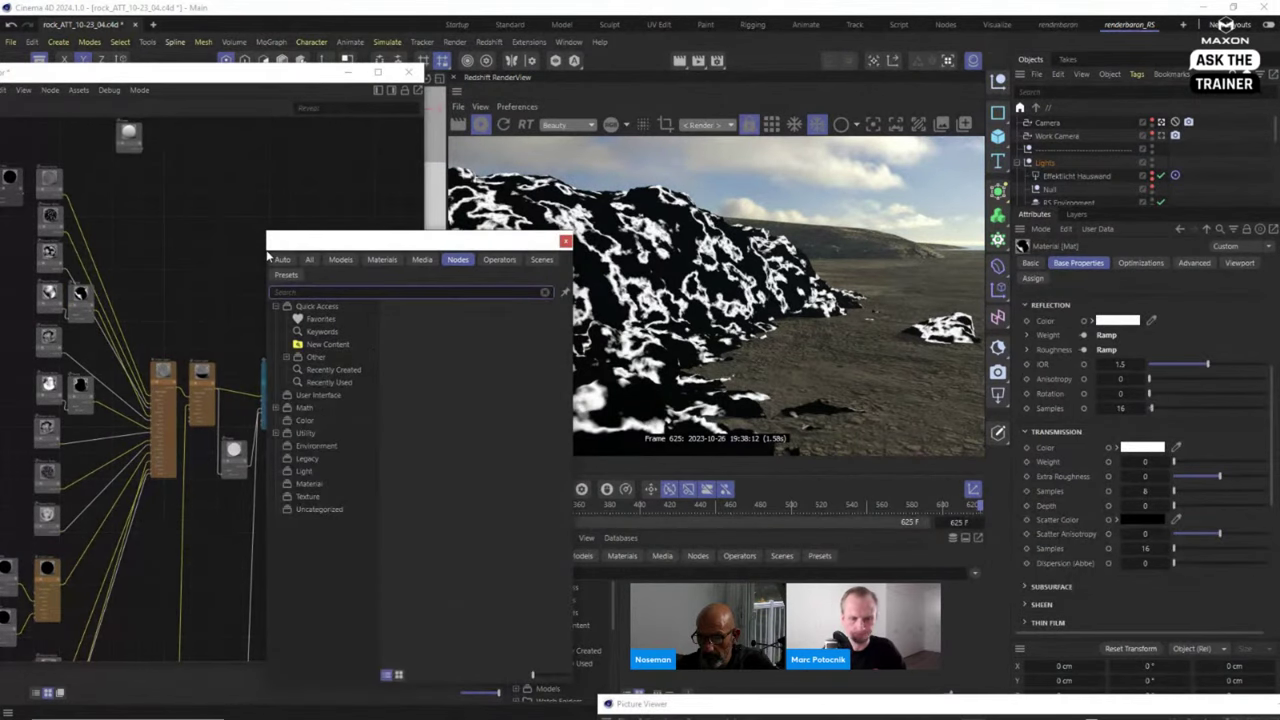
{"action": "type", "text": "lay"}
{"action": "double_click", "coordinate": [318, 320]}
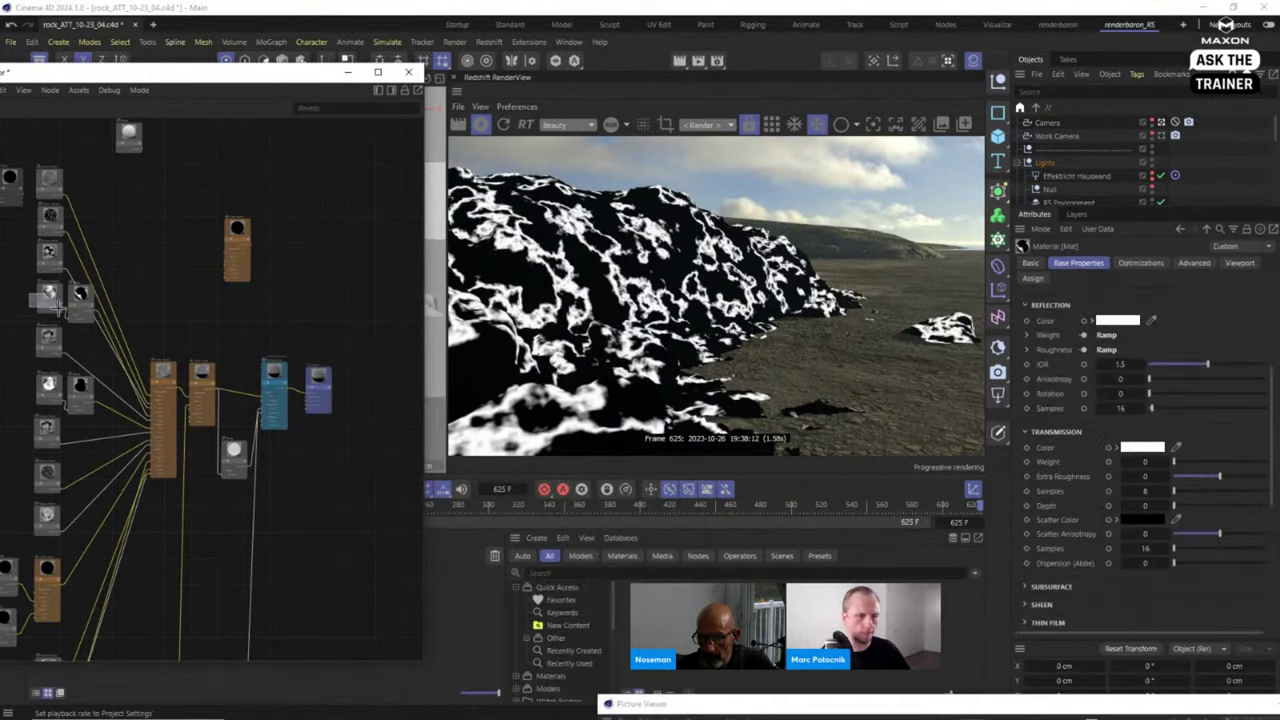
Duplicate the Turbulence Maxon Noise with its Ramp beside the new Color Layer and connect the copied Ramp to Layer 1's color.
{"action": "left_click_drag", "start_coordinate": [60, 318], "coordinate": [83, 303]}
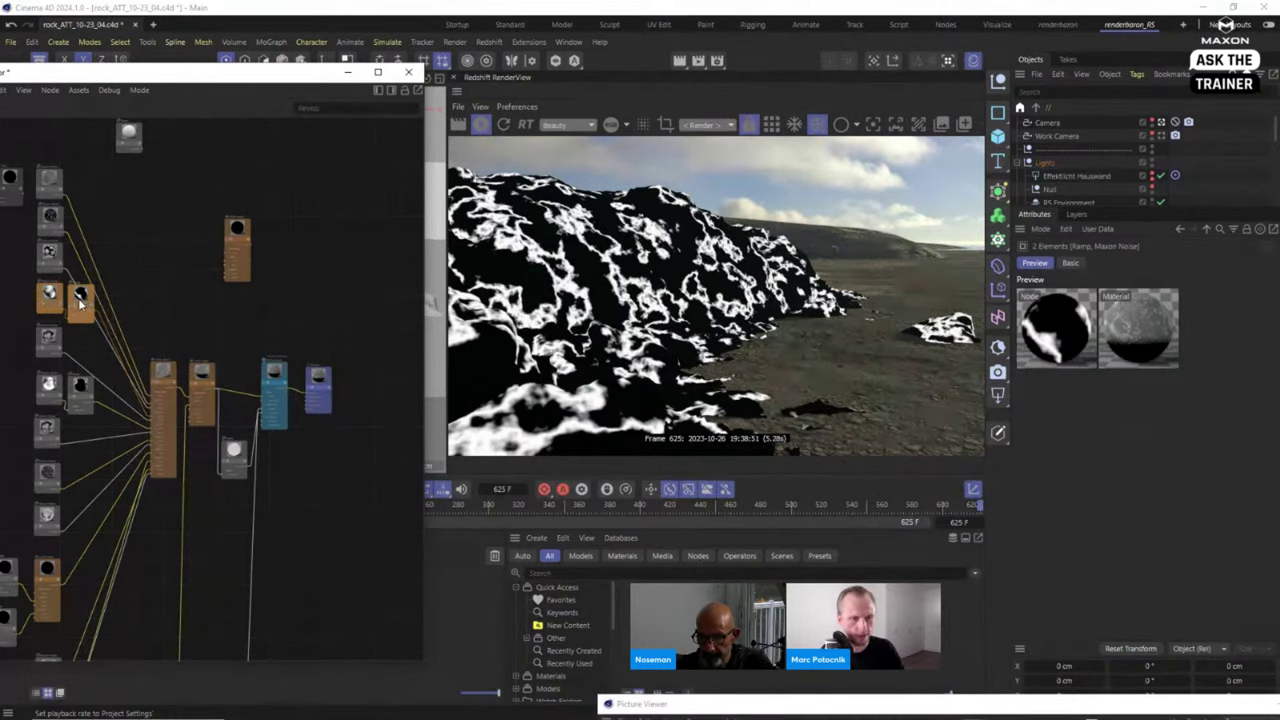
{"action": "left_click_drag", "start_coordinate": [78, 298], "coordinate": [195, 232], "text": "ctrl"}
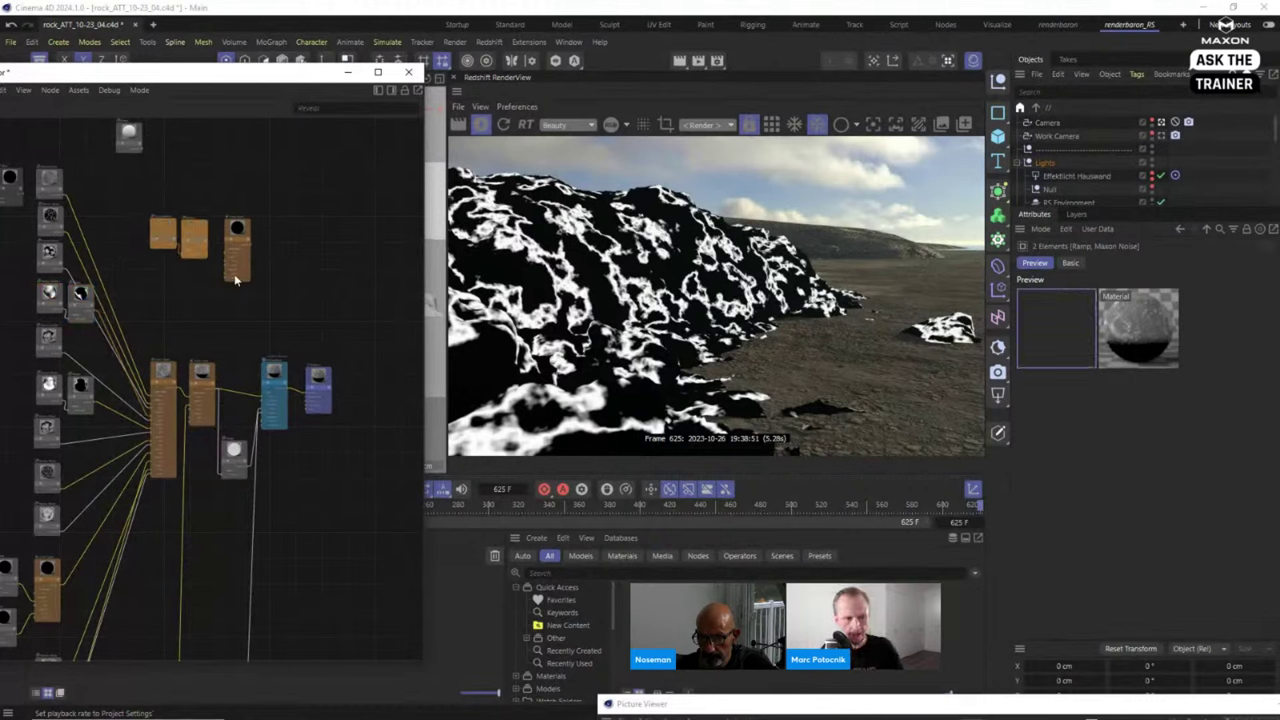
{"action": "scroll", "coordinate": [192, 238], "scroll_direction": "up", "scroll_amount": 5}
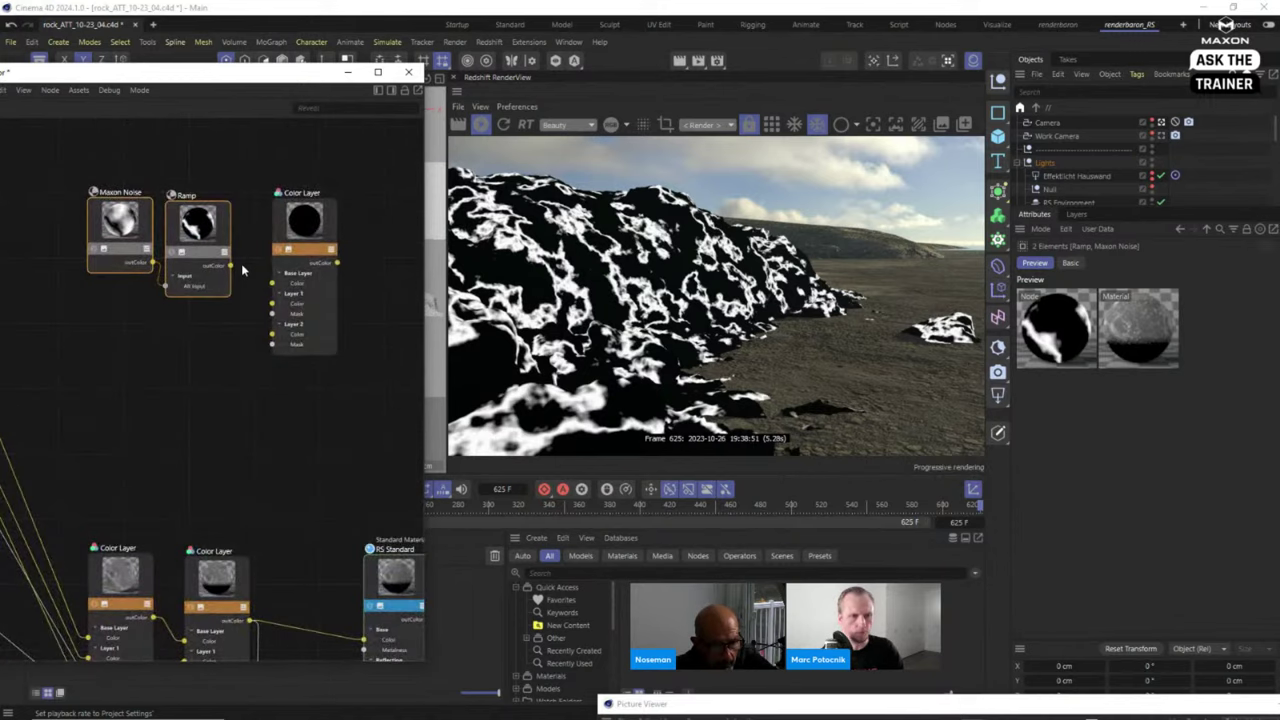
{"action": "left_click_drag", "start_coordinate": [270, 311], "coordinate": [272, 303]}
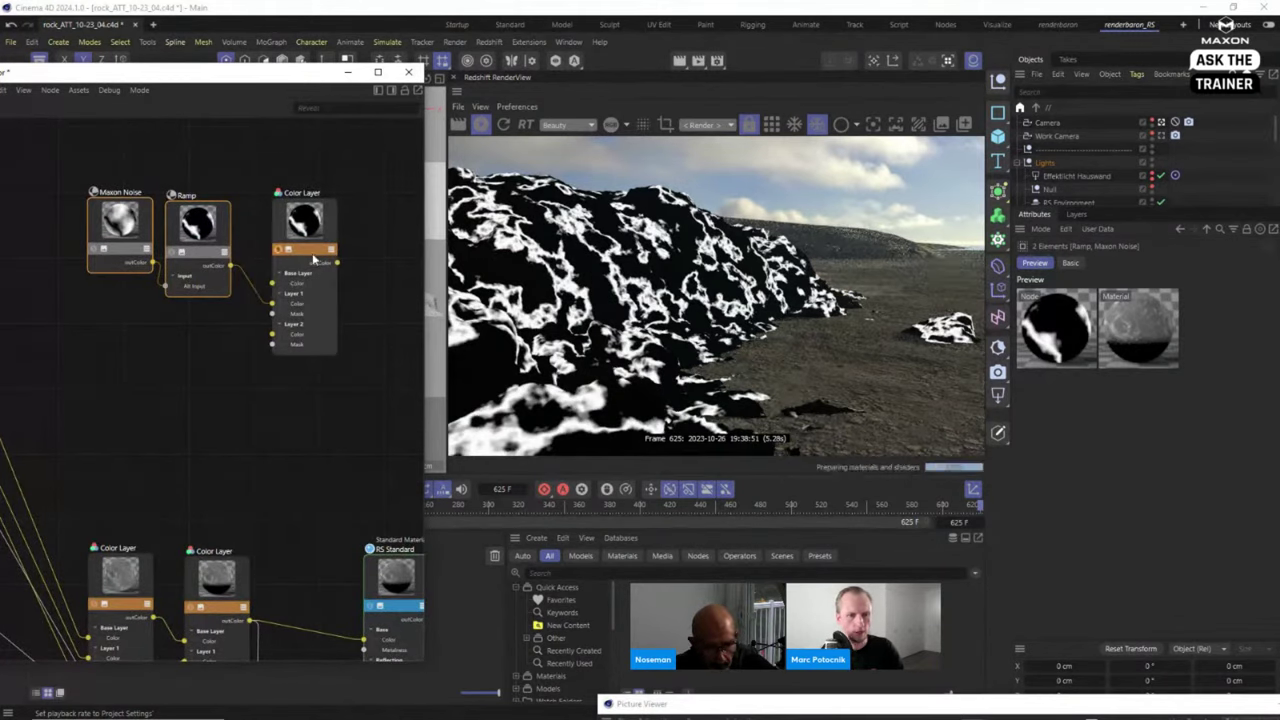
Shift both knots of the copied Ramp together toward the gradient's dark end, placing the white knot at about 31%.
{"action": "left_click", "coordinate": [105, 217]}
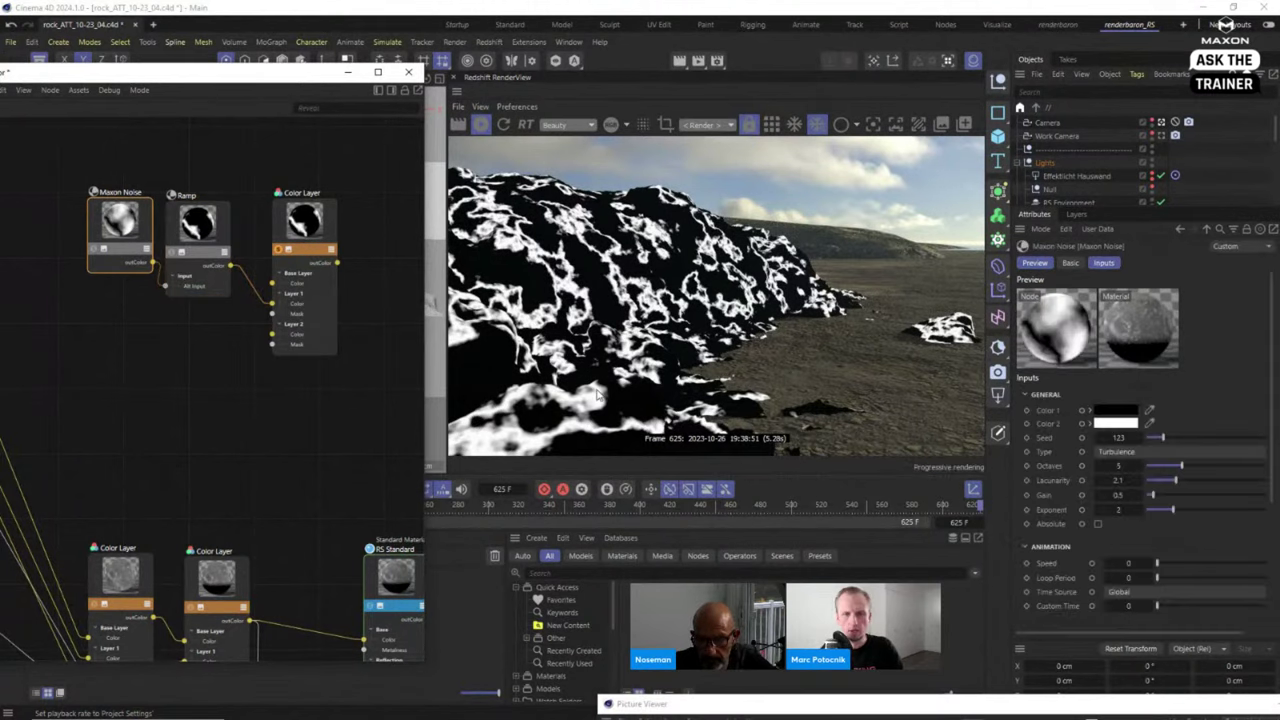
{"action": "left_click", "coordinate": [190, 228]}
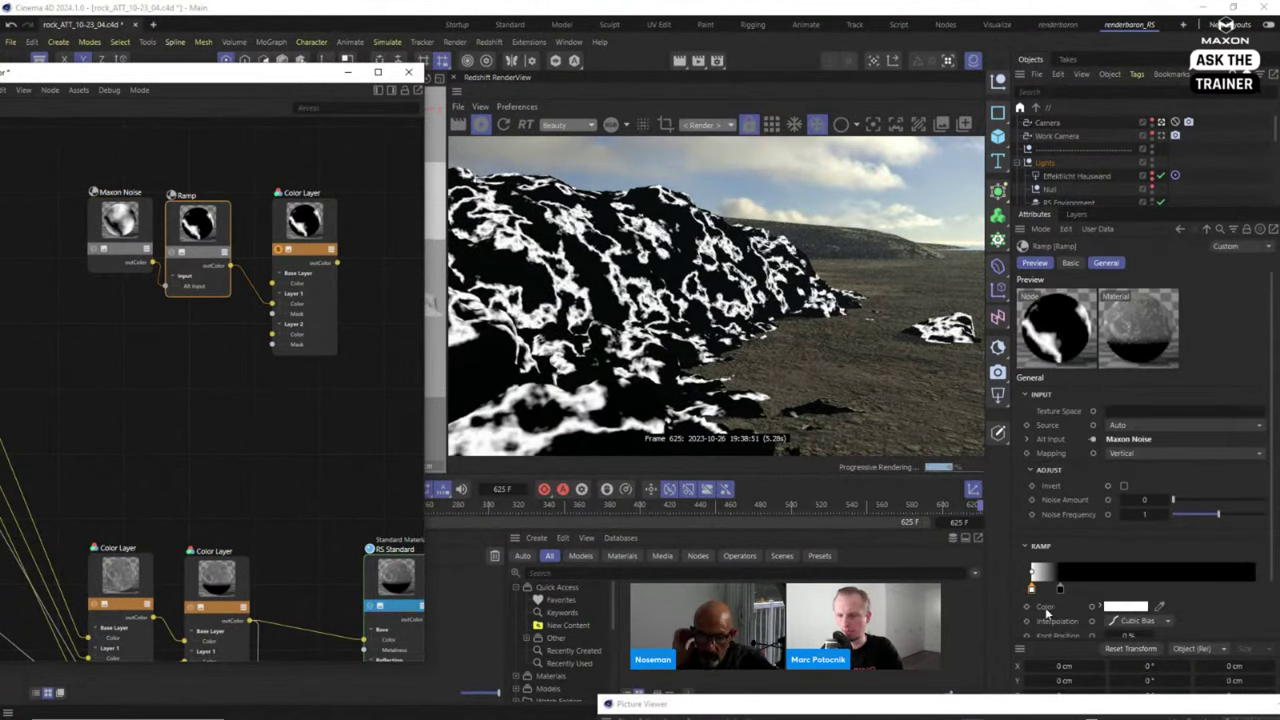
{"action": "left_click_drag", "start_coordinate": [1086, 602], "coordinate": [1032, 590]}
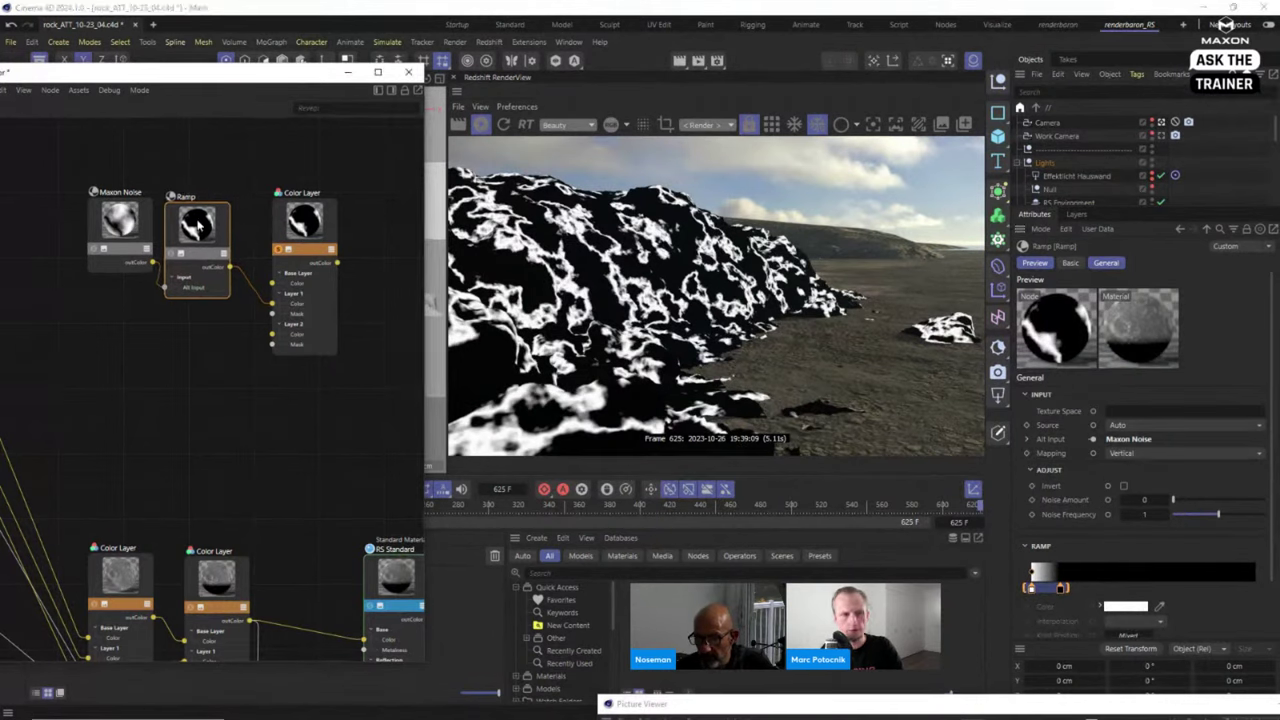
{"action": "left_click_drag", "start_coordinate": [1029, 589], "coordinate": [1088, 603]}
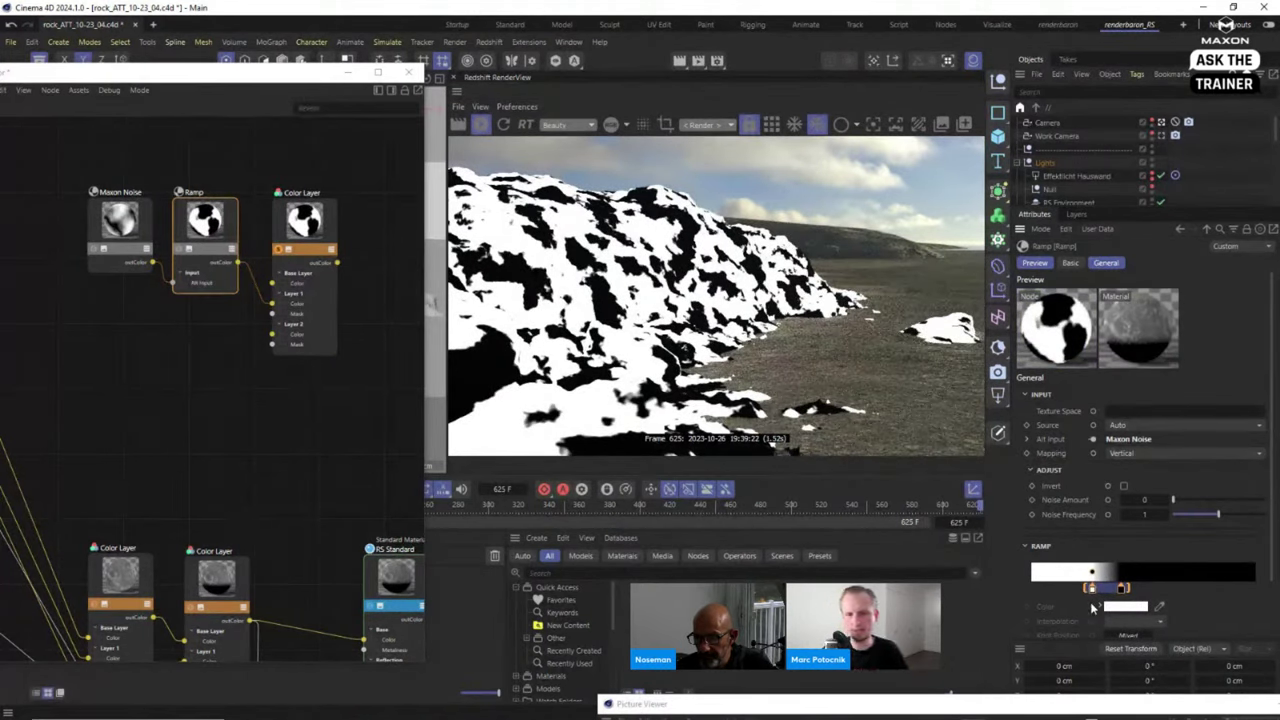
{"action": "left_click_drag", "start_coordinate": [1093, 592], "coordinate": [1104, 594]}
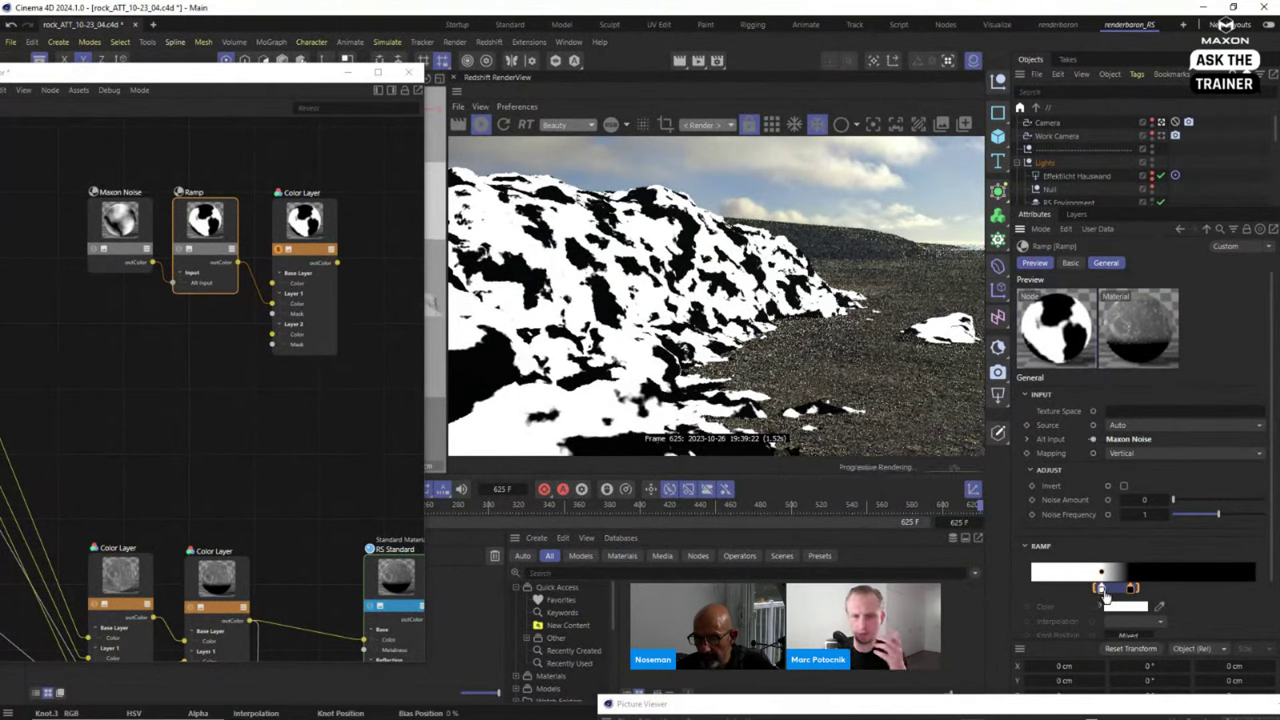
{"action": "mouse_move", "coordinate": [1104, 597]}
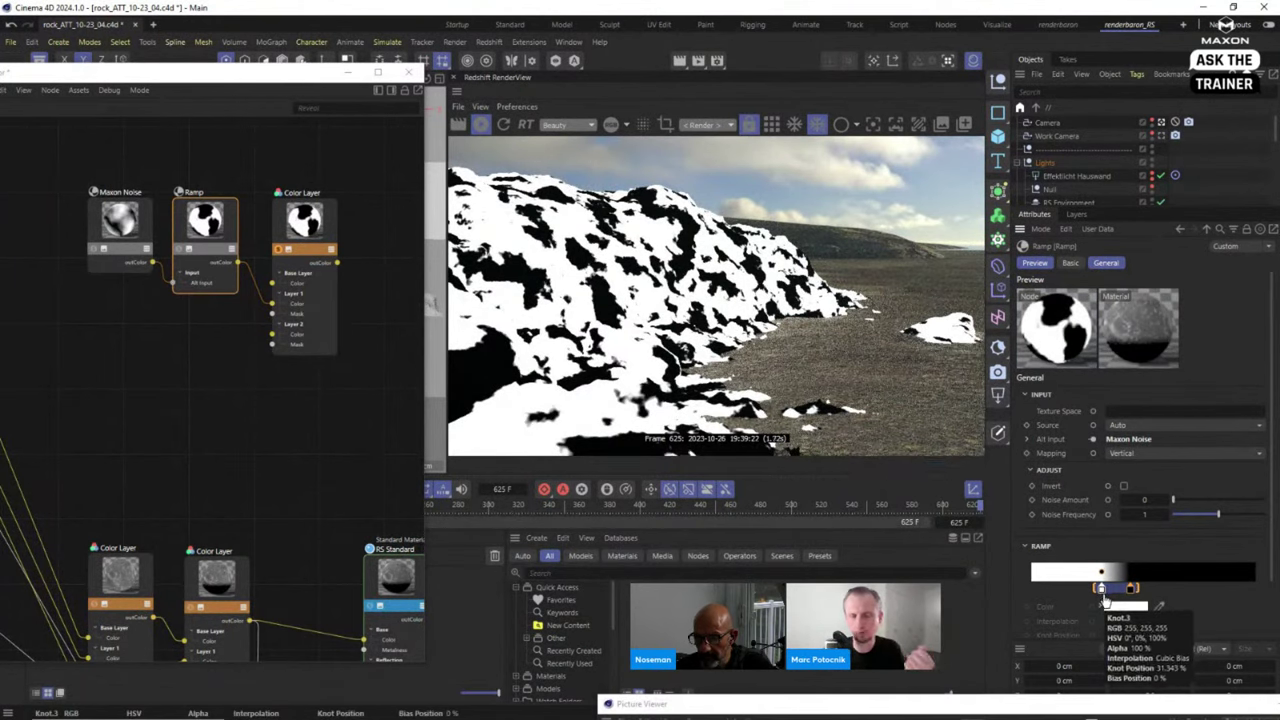
{"action": "mouse_move", "coordinate": [1104, 597]}
{"action": "left_mouse_down"}
{"action": "mouse_move", "coordinate": [1114, 604]}
{"action": "mouse_move", "coordinate": [1057, 592]}
{"action": "mouse_move", "coordinate": [1081, 588]}
{"action": "mouse_move", "coordinate": [1050, 596]}
{"action": "mouse_move", "coordinate": [1102, 596]}
{"action": "left_mouse_up"}
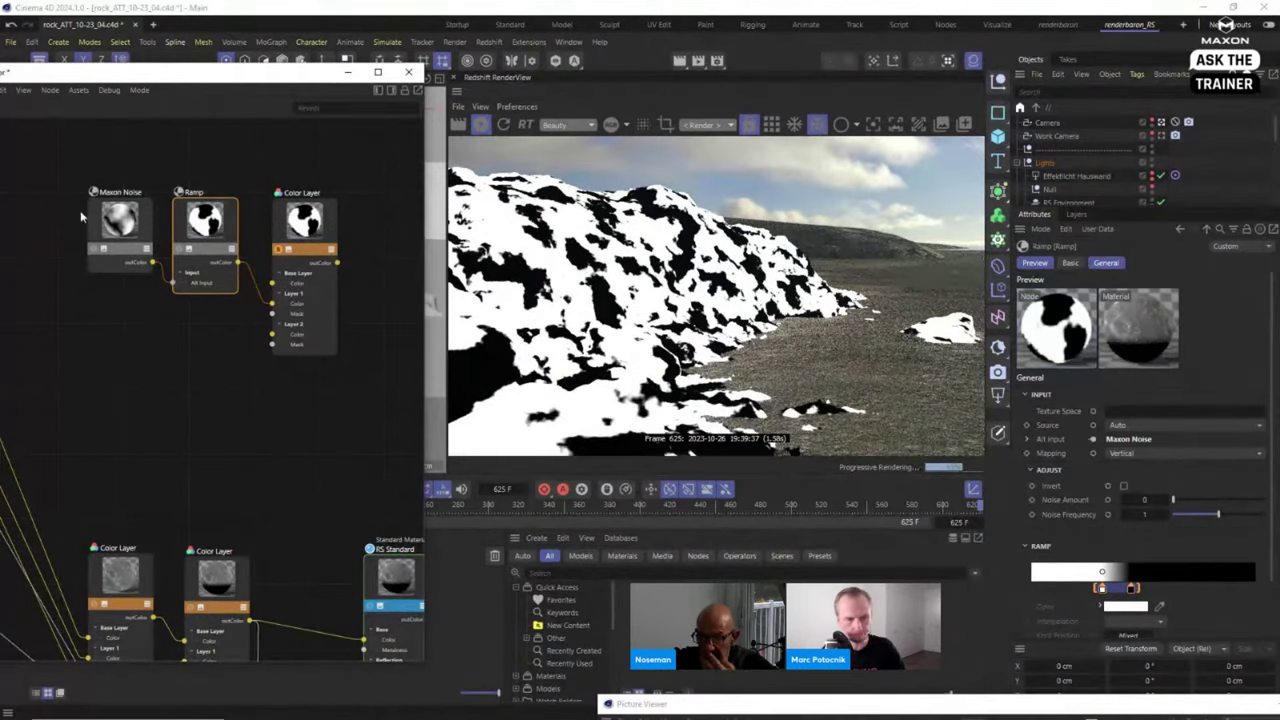
Duplicate the Maxon Noise and its adjusted Ramp directly below the originals, leaving the copied Ramp's output unconnected.
{"action": "left_click_drag", "start_coordinate": [80, 210], "coordinate": [206, 350]}
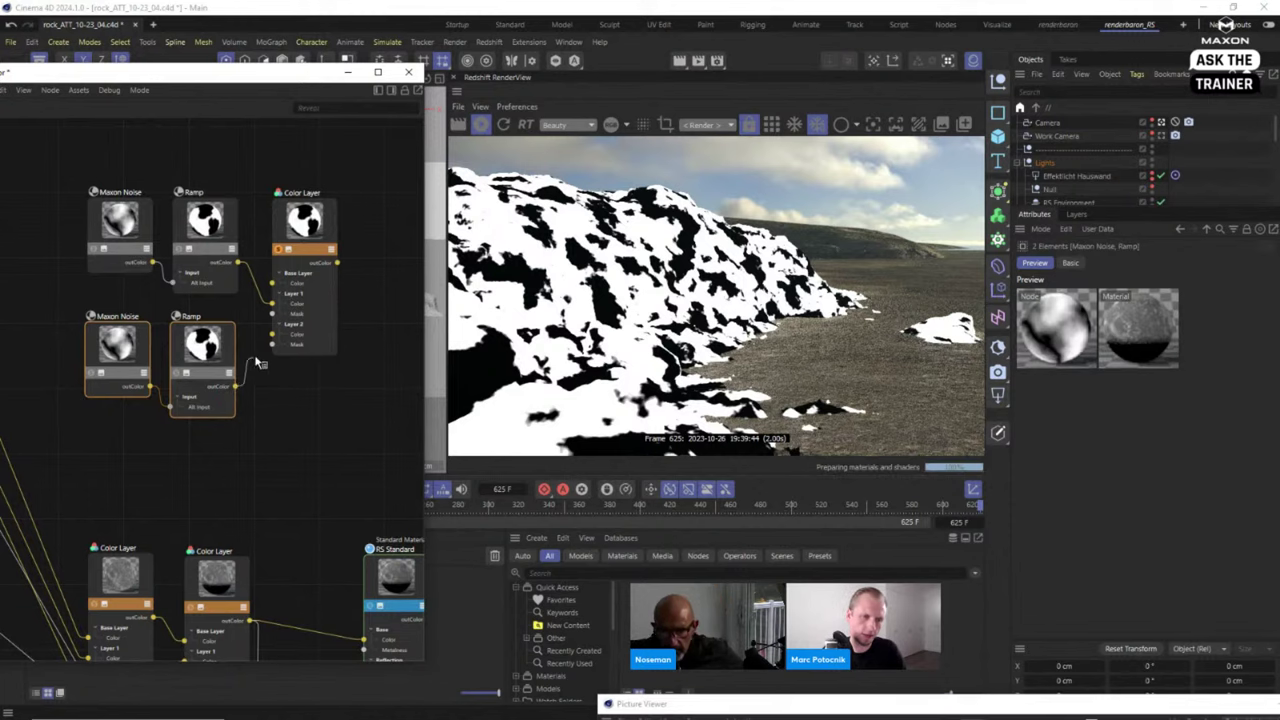
{"action": "right_click", "coordinate": [251, 378]}
{"action": "left_click", "coordinate": [203, 345]}
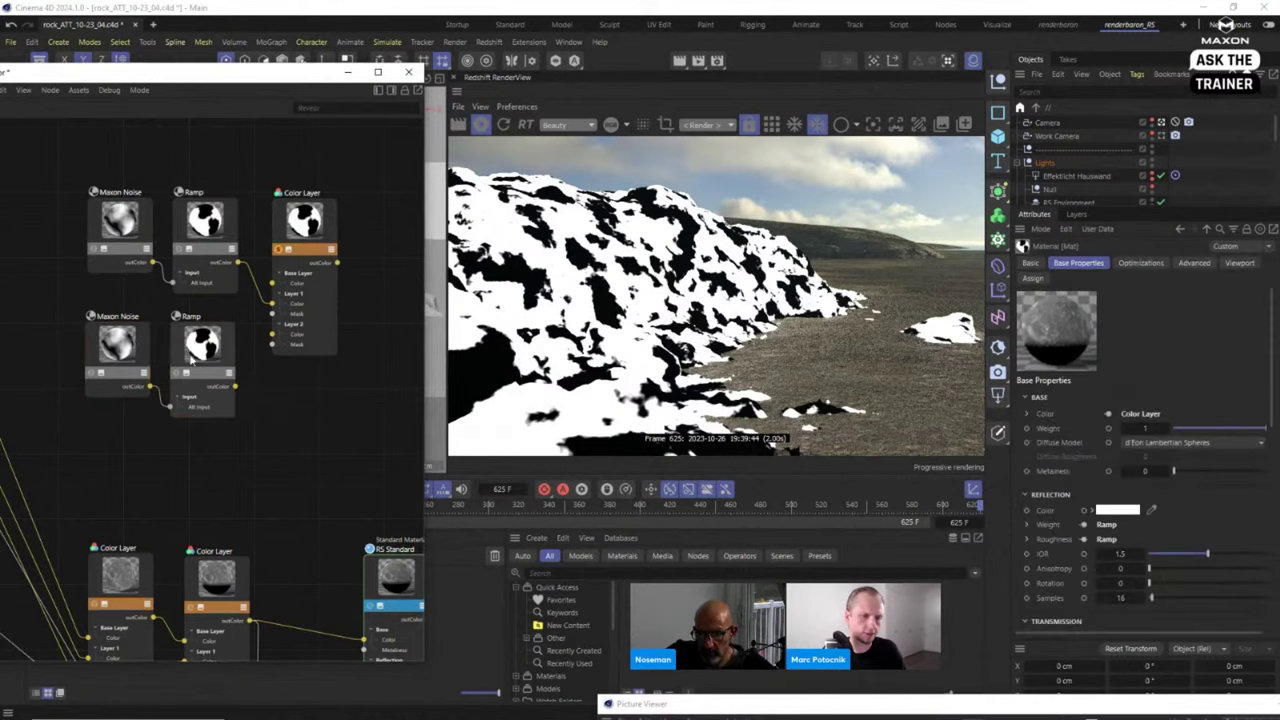
Set the second Maxon Noise's Seed to 391 and shift both knots of its Ramp toward the gradient's white end.
{"action": "left_click", "coordinate": [119, 352]}
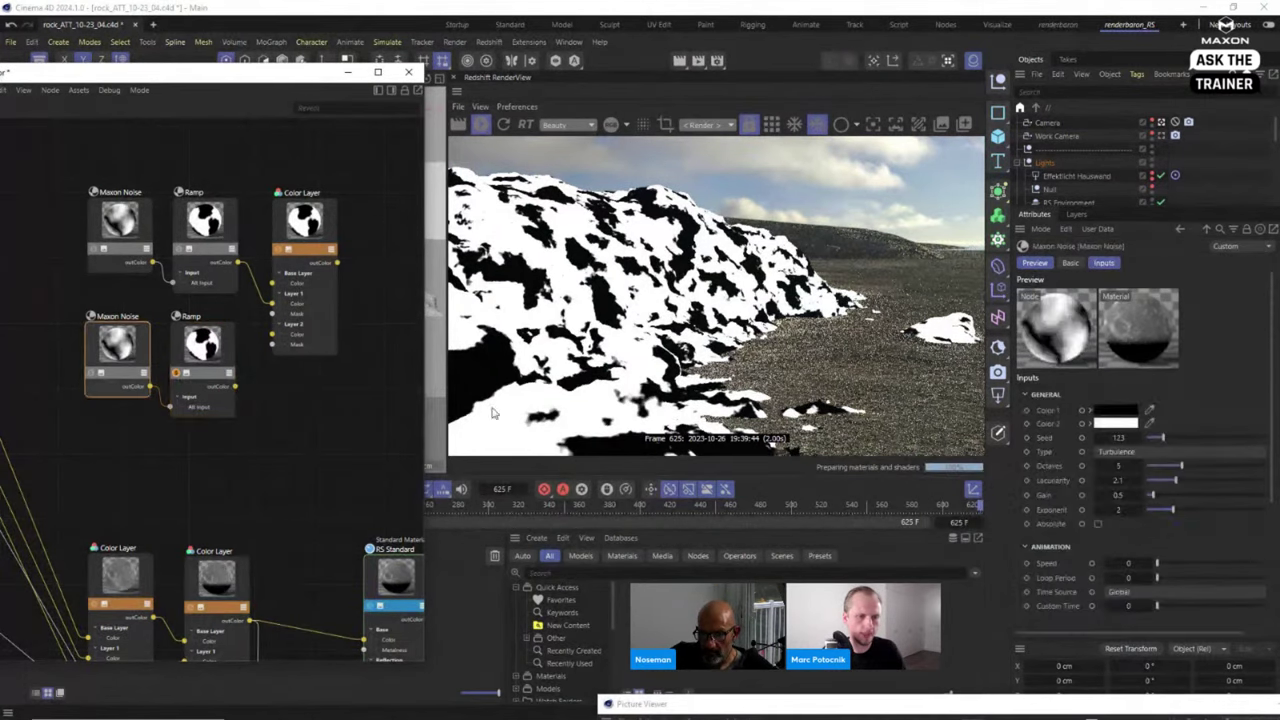
{"action": "left_click_drag", "start_coordinate": [1160, 437], "coordinate": [1201, 437]}
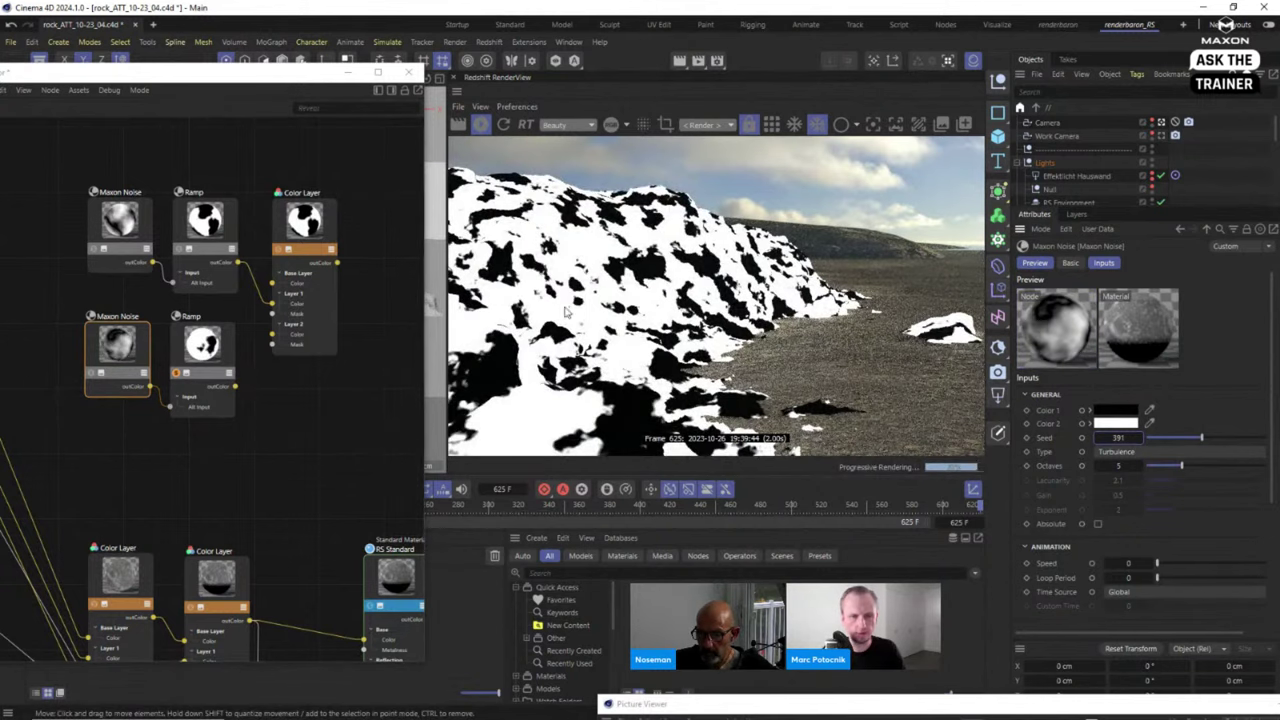
{"action": "left_click", "coordinate": [206, 345]}
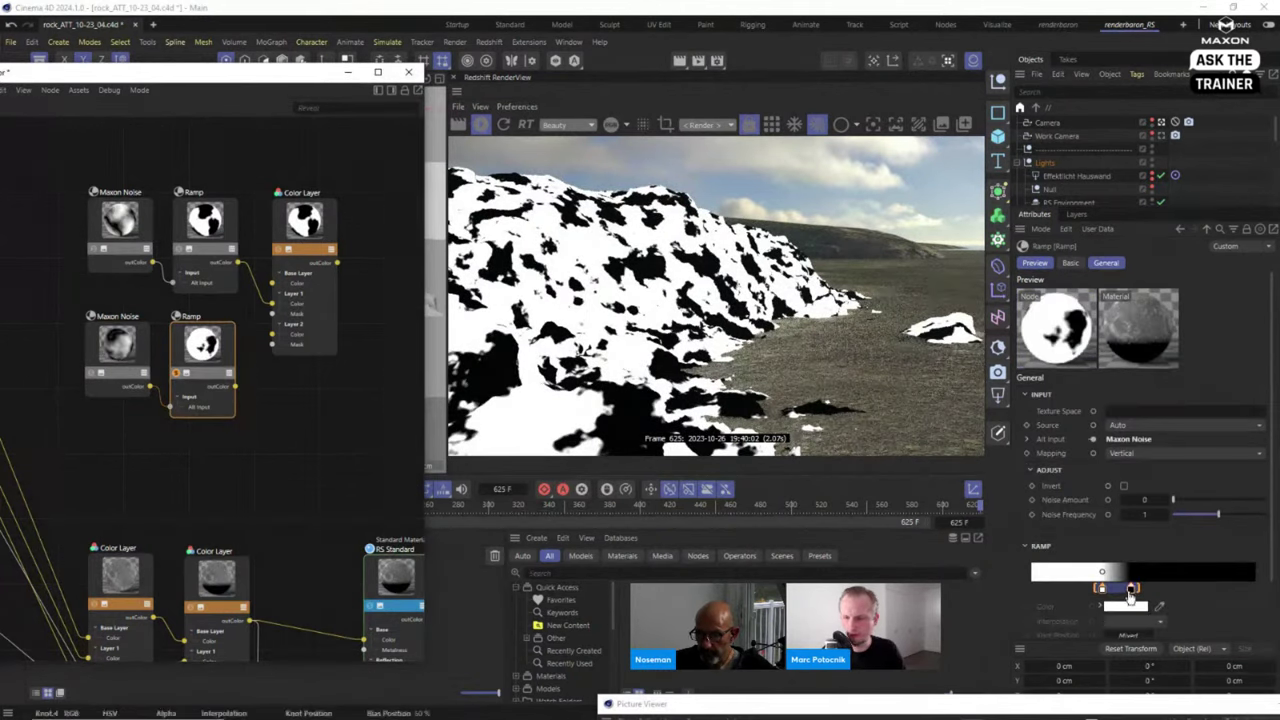
{"action": "mouse_move", "coordinate": [1130, 590]}
{"action": "left_mouse_down"}
{"action": "mouse_move", "coordinate": [1156, 591]}
{"action": "mouse_move", "coordinate": [1107, 592]}
{"action": "left_mouse_up"}
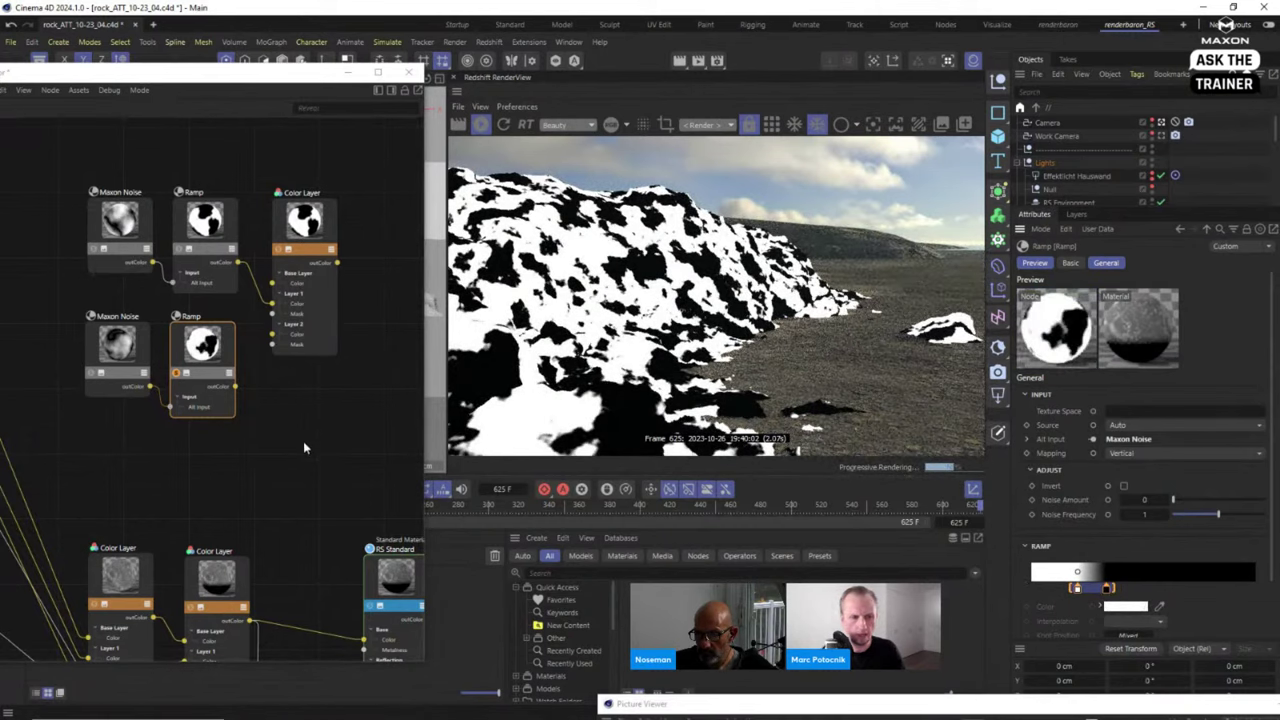
Duplicate the second Maxon Noise and Ramp pair directly below it and set the copied noise's Seed to 613.
{"action": "middle_click_drag", "start_coordinate": [309, 426], "coordinate": [314, 385]}
{"action": "left_click_drag", "start_coordinate": [63, 378], "coordinate": [207, 430]}
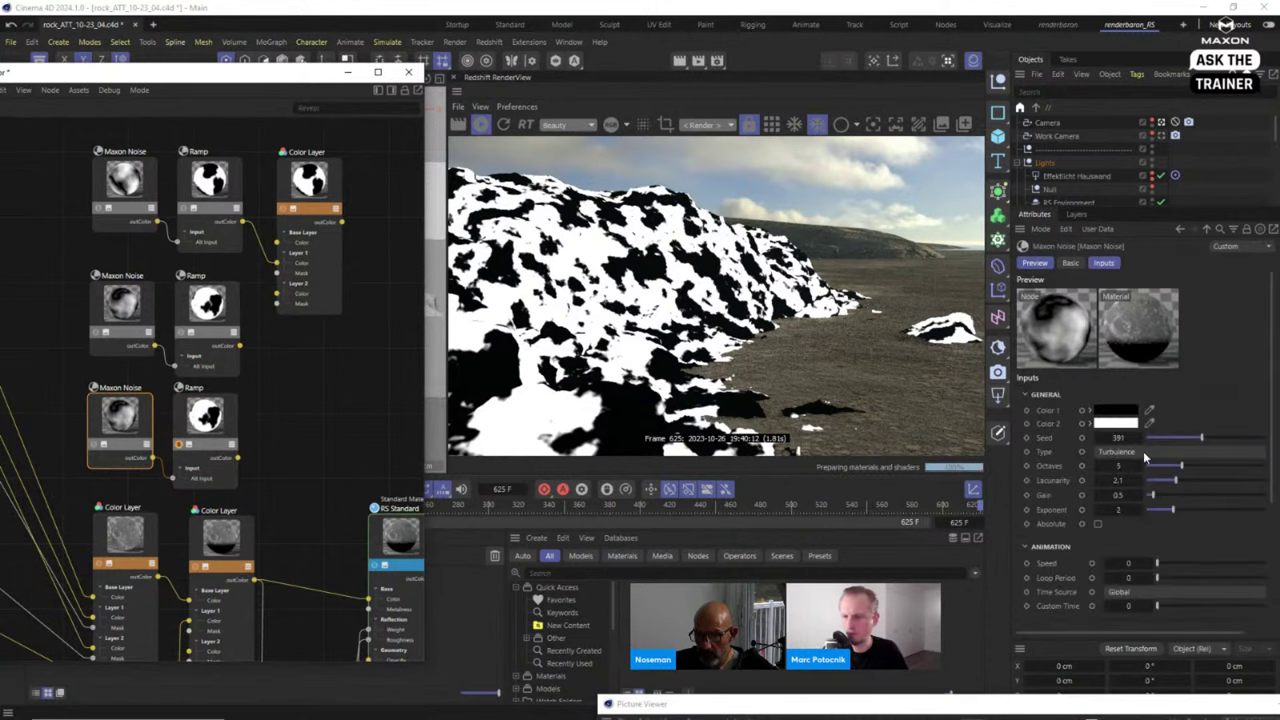
{"action": "left_click", "coordinate": [1127, 437]}
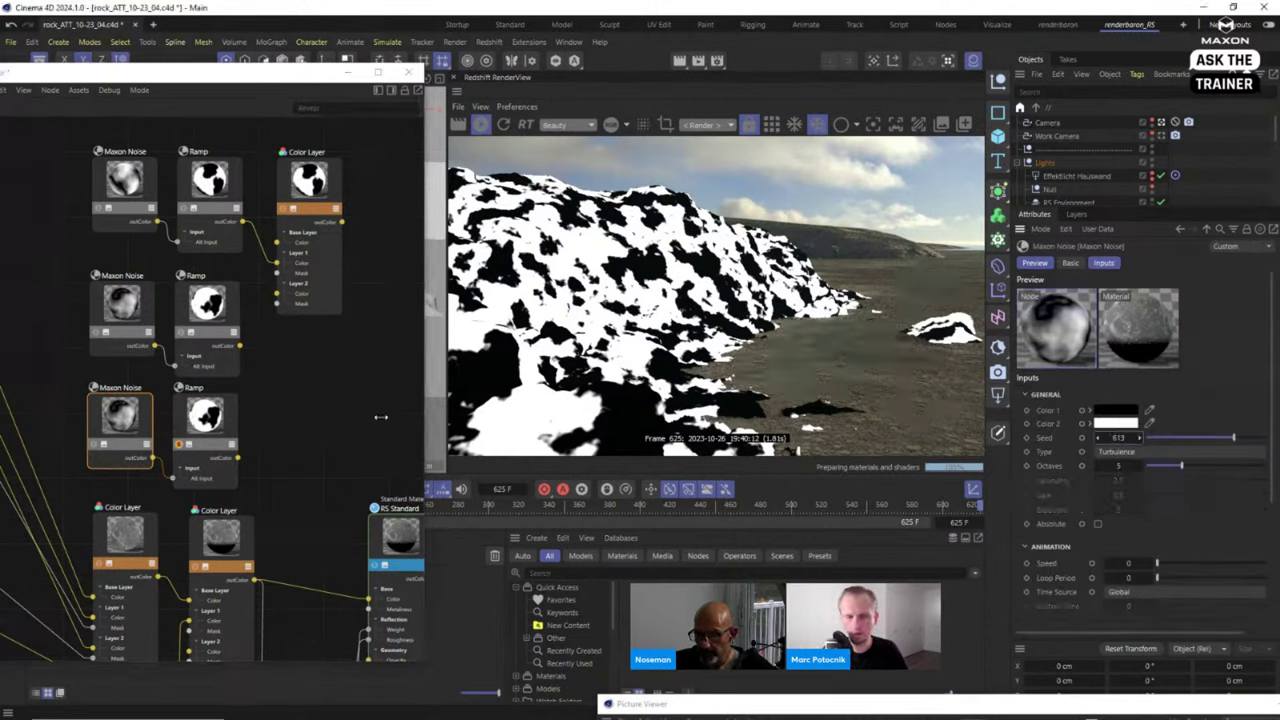
Set the third Maxon Noise's Overall Scale to 6 and shift both knots of its Ramp further toward the gradient's white end.
{"action": "scroll", "coordinate": [1276, 594], "scroll_direction": "down", "scroll_amount": 5}
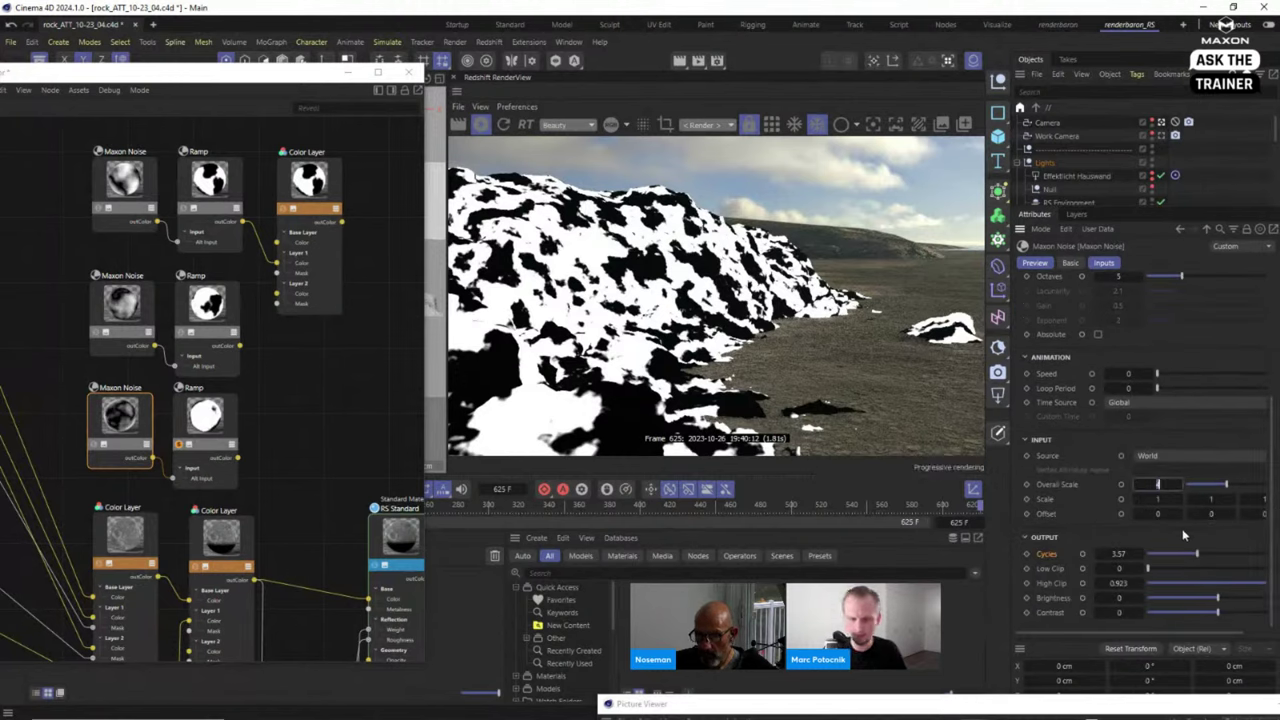
{"action": "type", "text": "6"}
{"action": "key", "text": "Return"}
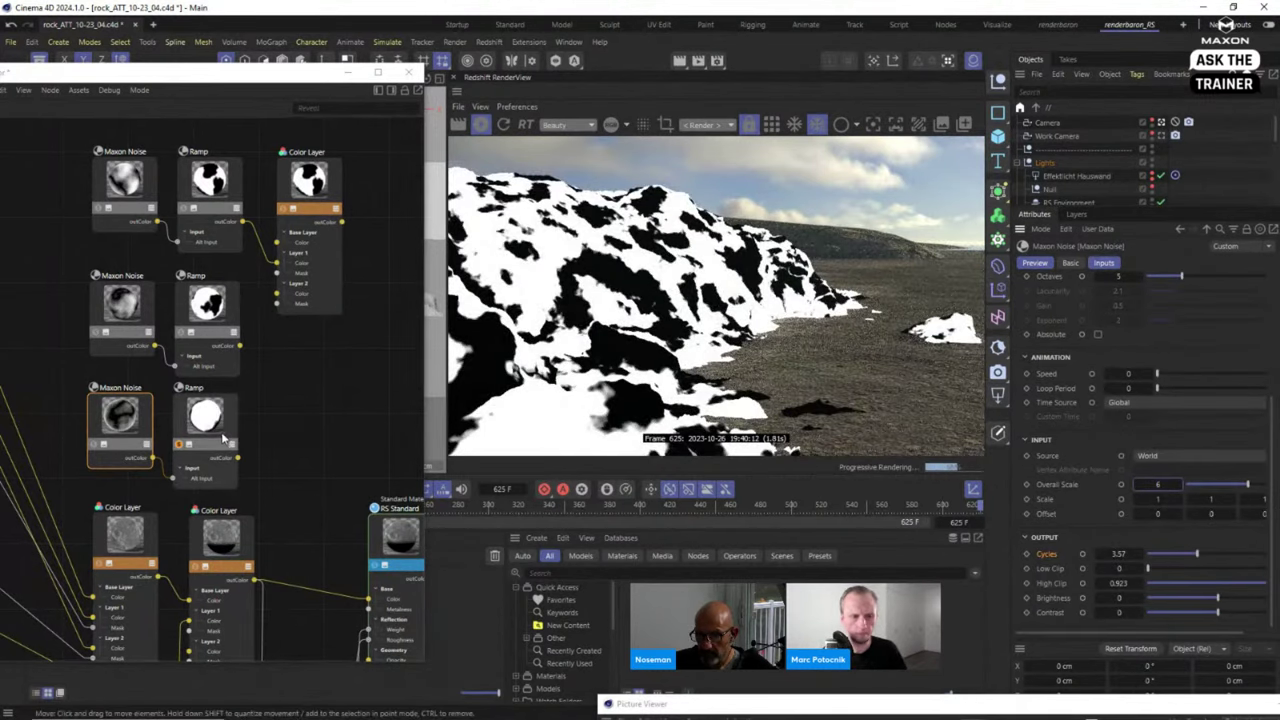
{"action": "left_click", "coordinate": [210, 420]}
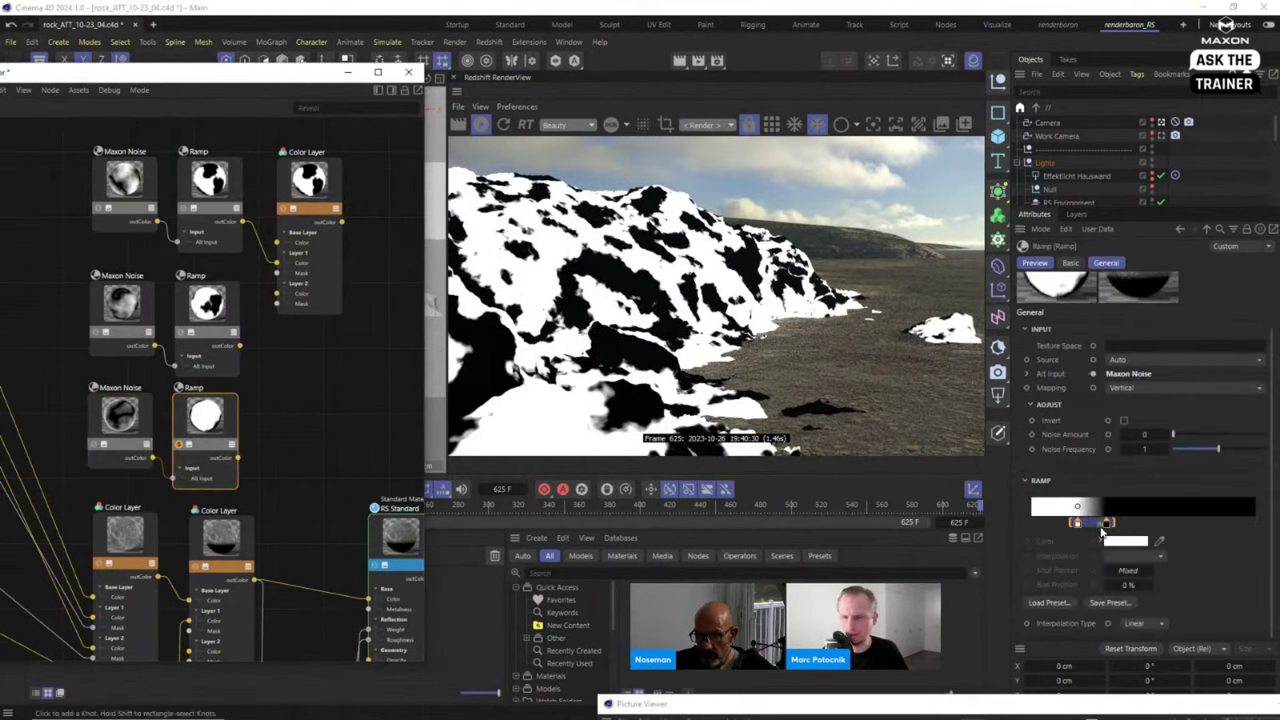
{"action": "left_click_drag", "start_coordinate": [1108, 532], "coordinate": [1075, 530]}
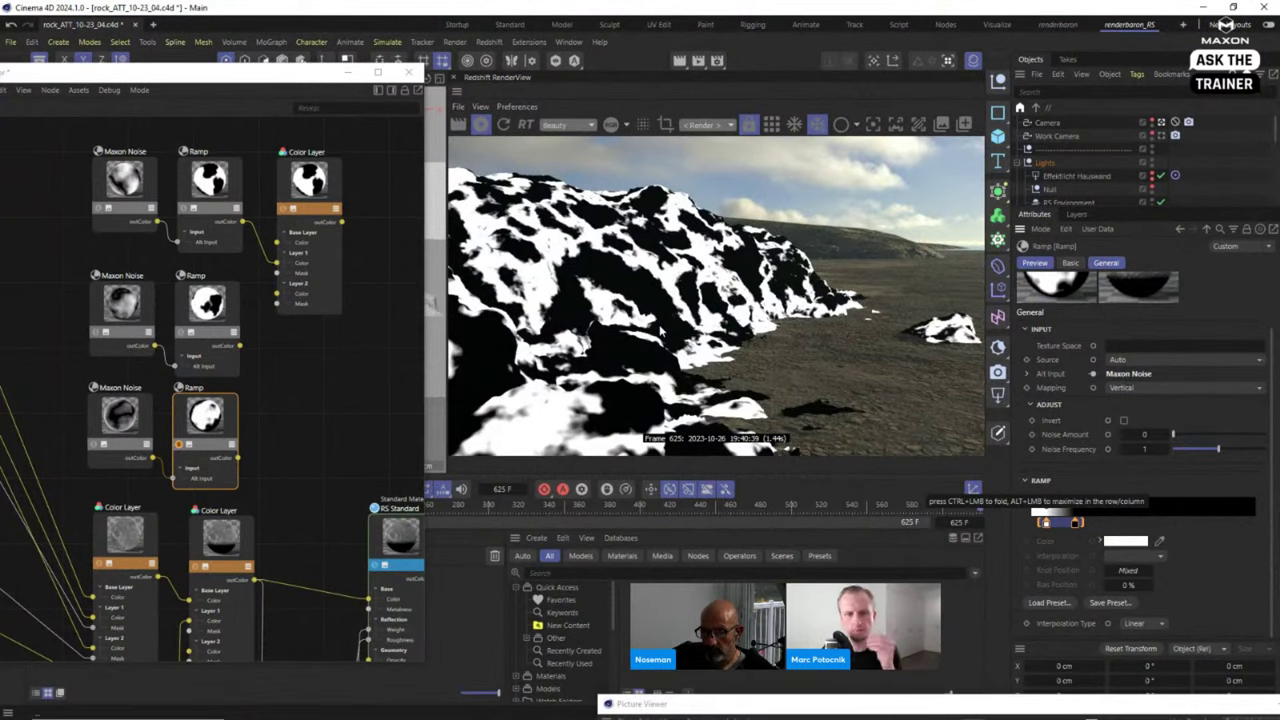
Move the three noise-and-Ramp pairs and their Color Layer below the main graph, and shift the RS Standard and Output nodes away from the main graph.
{"action": "scroll", "coordinate": [308, 362], "scroll_direction": "down", "scroll_amount": 6}
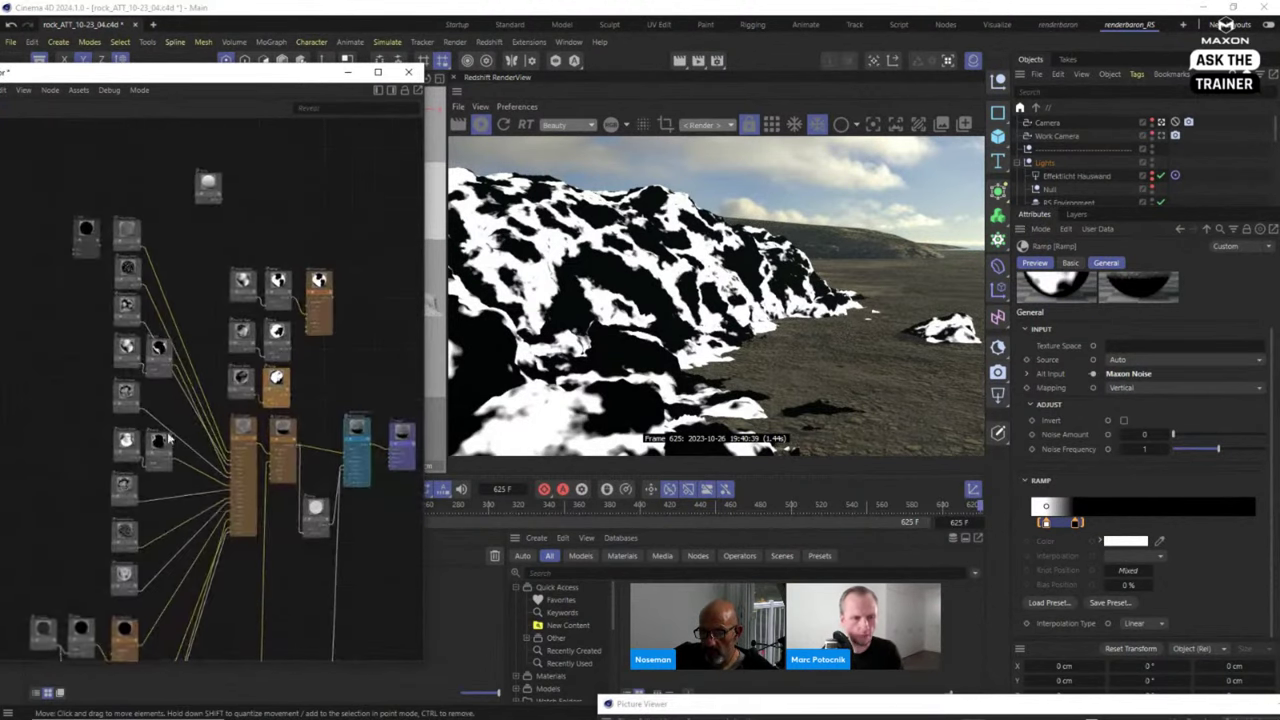
{"action": "scroll", "coordinate": [347, 294], "scroll_direction": "down", "scroll_amount": 3}
{"action": "left_click_drag", "start_coordinate": [349, 205], "coordinate": [387, 554]}
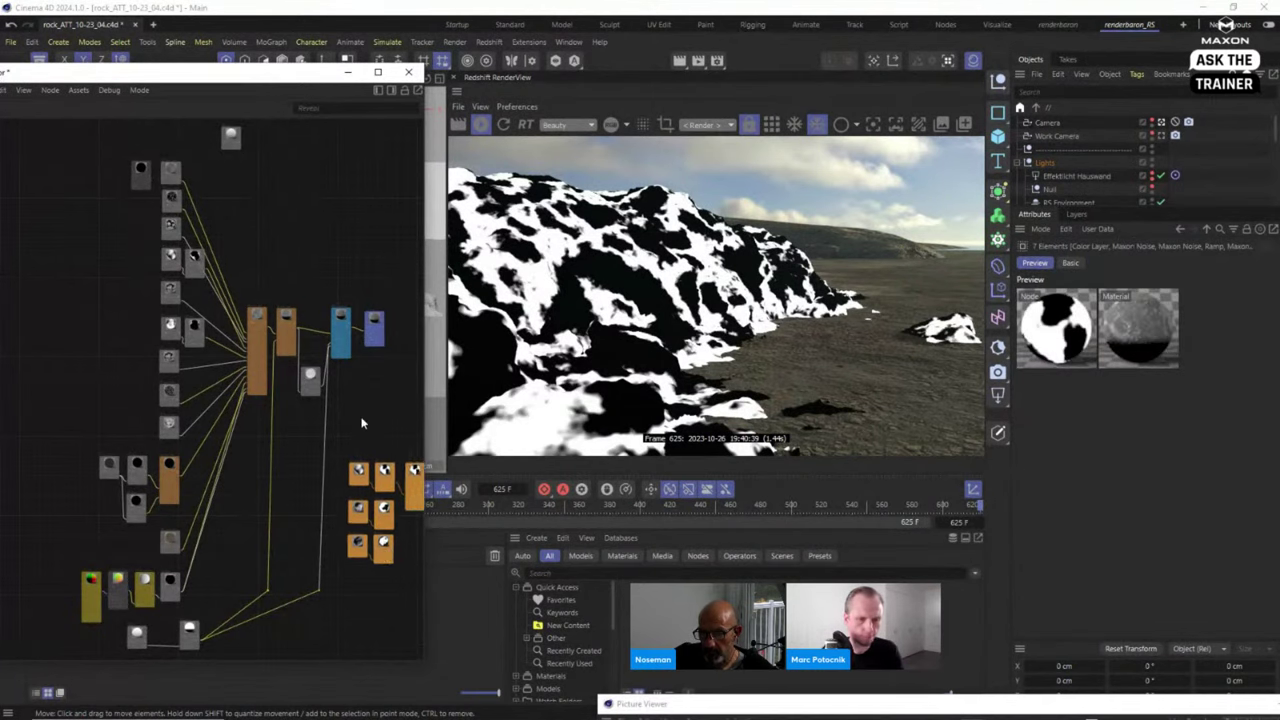
{"action": "middle_click_drag", "start_coordinate": [361, 417], "coordinate": [285, 262]}
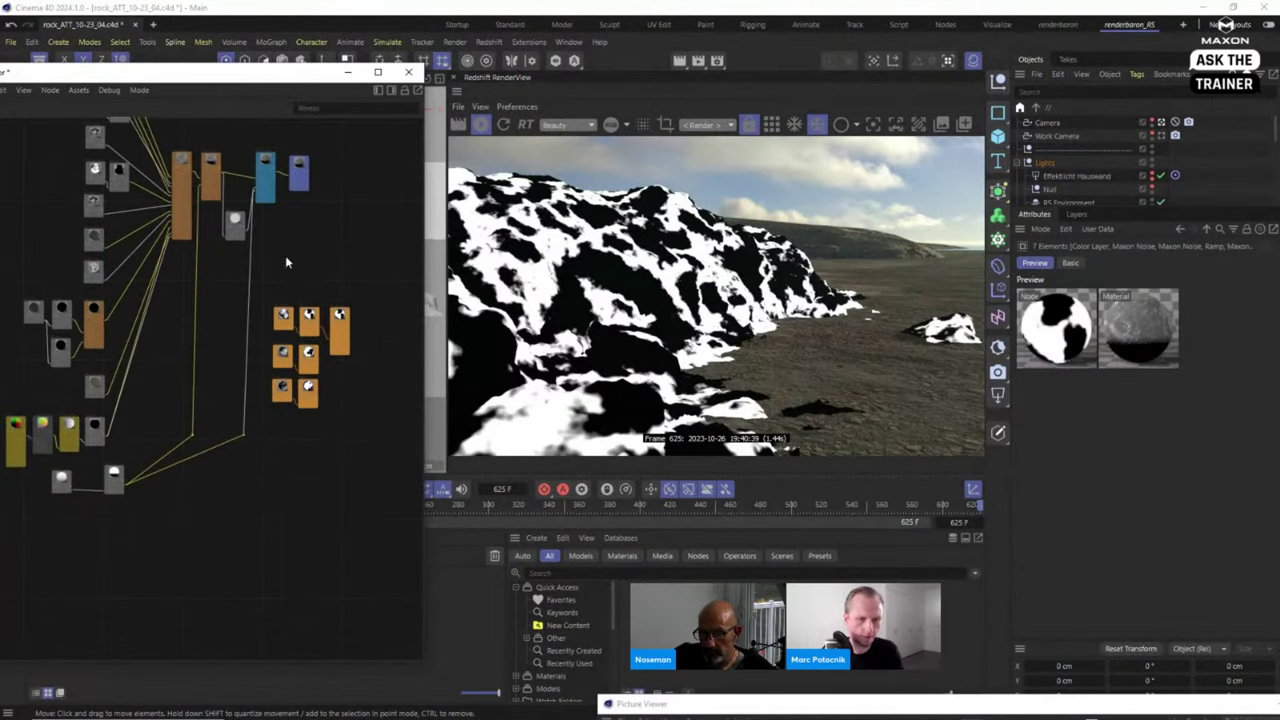
{"action": "left_click", "coordinate": [312, 403]}
{"action": "left_click_drag", "start_coordinate": [370, 282], "coordinate": [272, 444]}
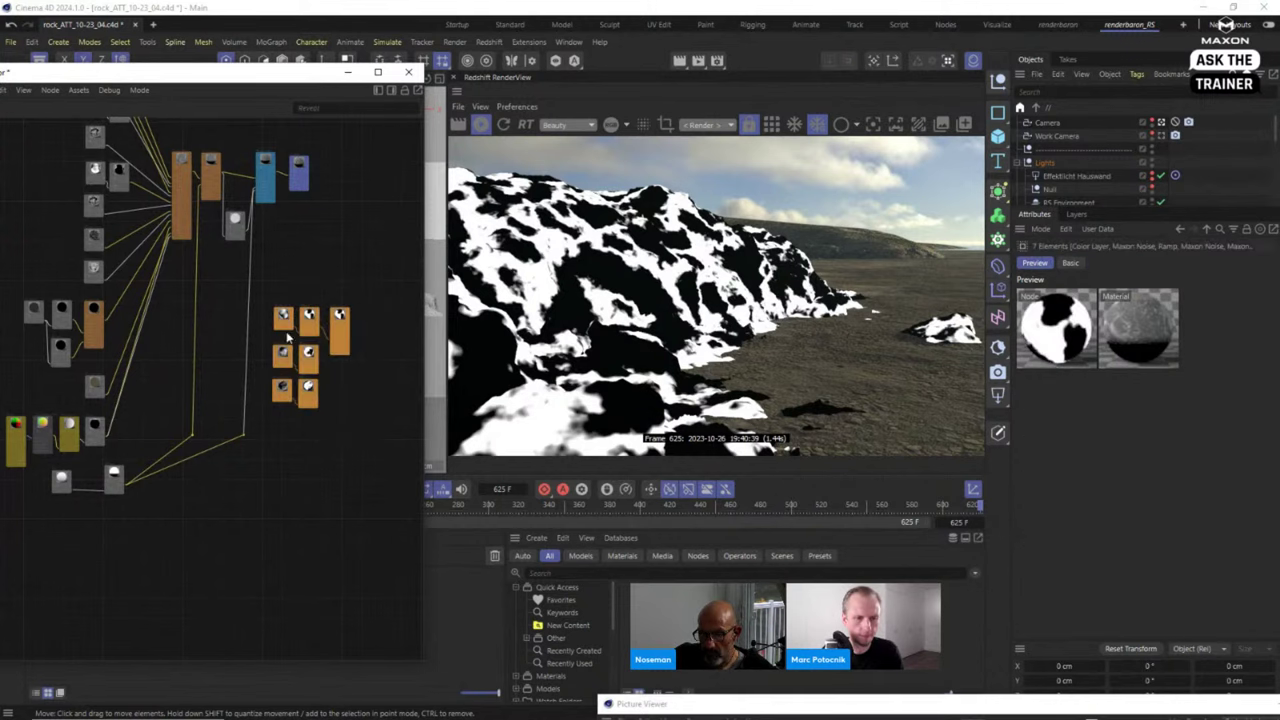
{"action": "left_click_drag", "start_coordinate": [279, 326], "coordinate": [224, 498]}
{"action": "scroll", "coordinate": [333, 287], "scroll_direction": "up", "scroll_amount": 2}
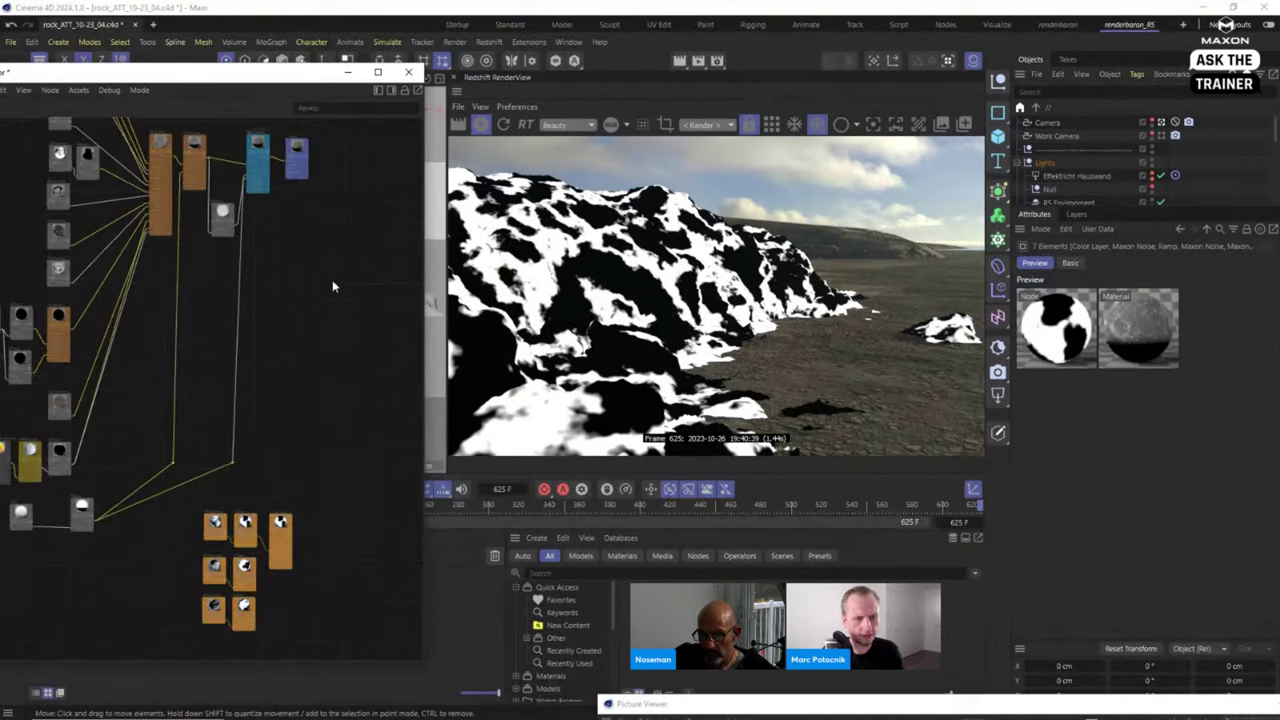
{"action": "left_click_drag", "start_coordinate": [342, 145], "coordinate": [300, 246]}
{"action": "scroll", "coordinate": [277, 515], "scroll_direction": "up", "scroll_amount": 1}
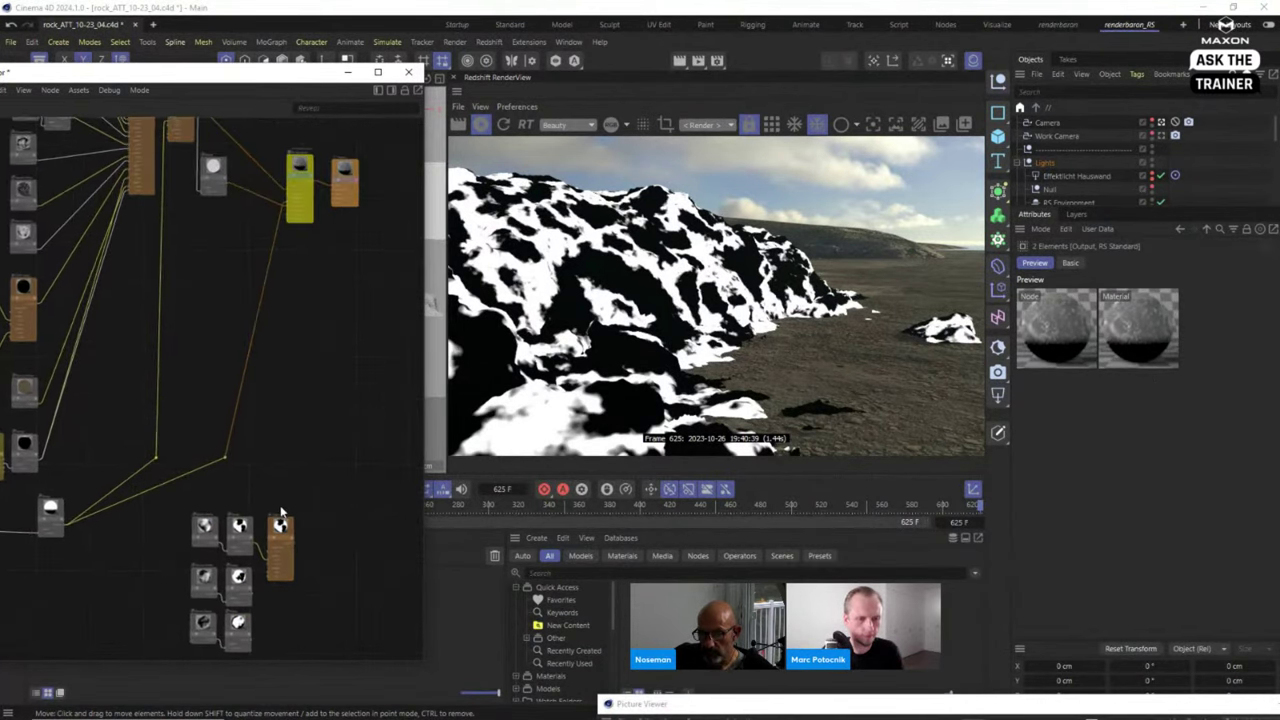
Connect the second Ramp to the new Color Layer's Layer 2 Color and the third Ramp to its Layer 3 Color.
{"action": "middle_click_drag", "start_coordinate": [275, 584], "coordinate": [272, 474]}
{"action": "scroll", "coordinate": [275, 465], "scroll_direction": "up", "scroll_amount": 2}
{"action": "scroll", "coordinate": [300, 420], "scroll_direction": "up", "scroll_amount": 2}
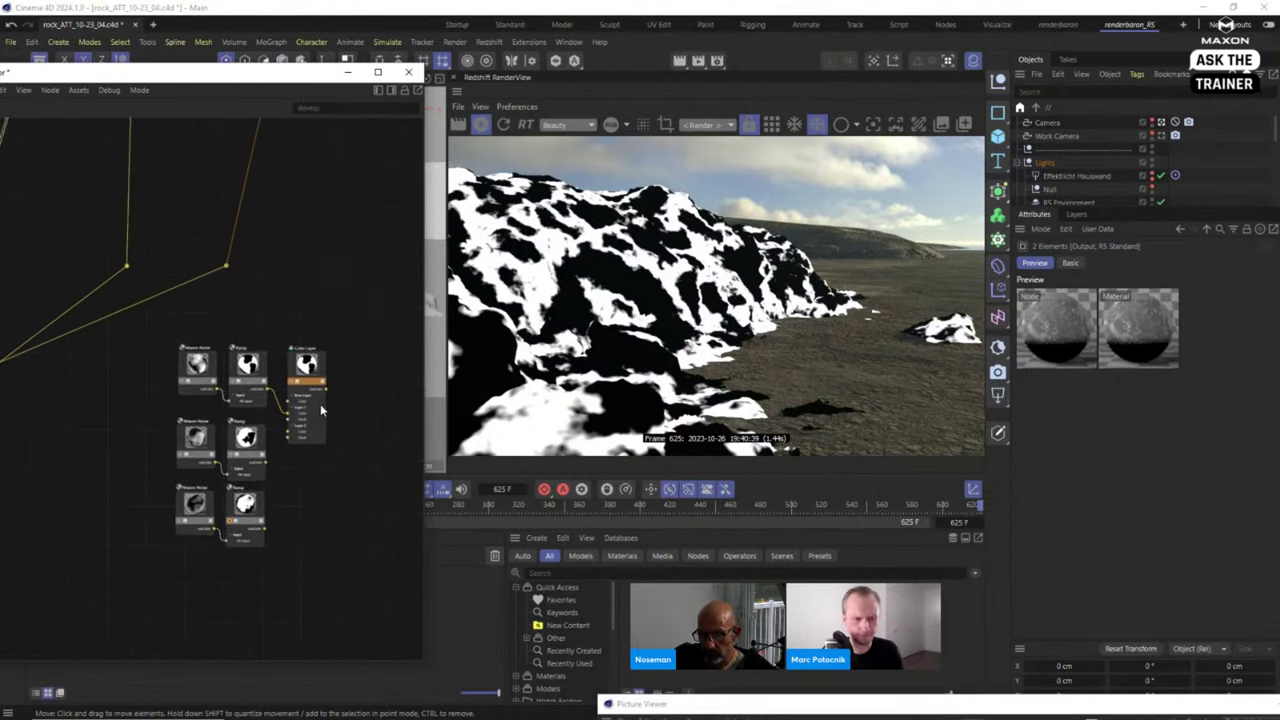
{"action": "scroll", "coordinate": [300, 408], "scroll_direction": "up", "scroll_amount": 2}
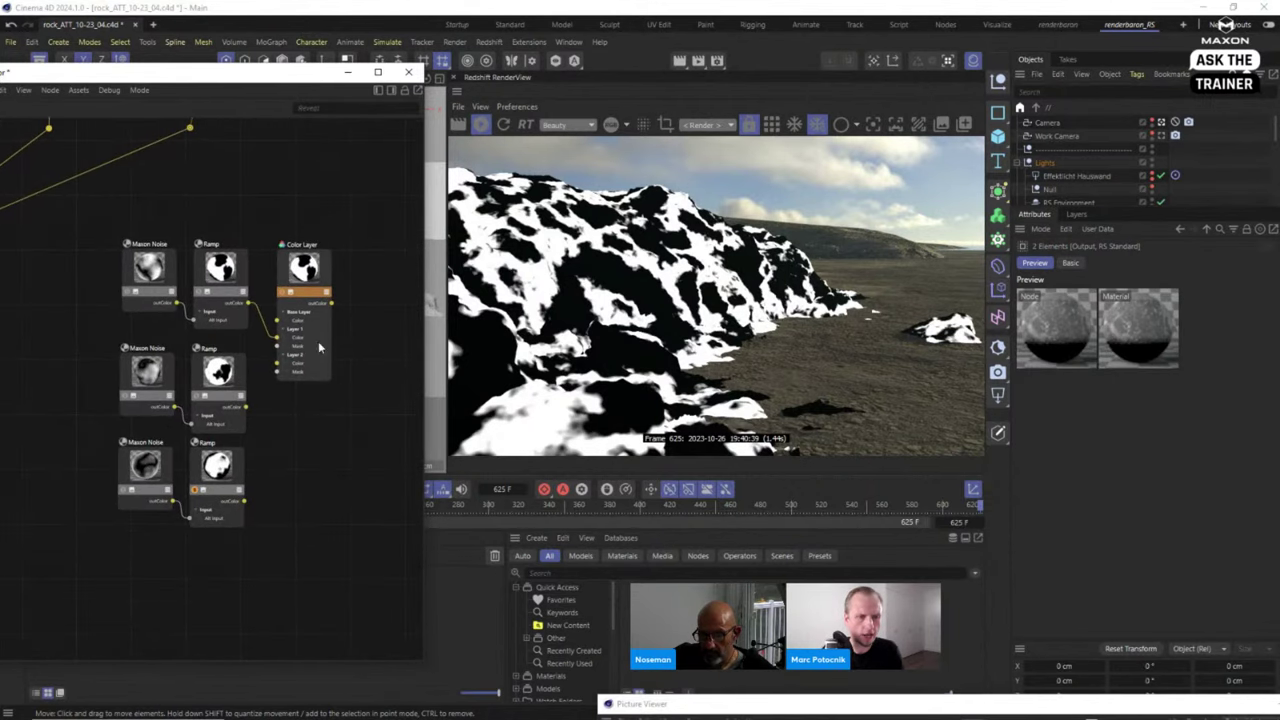
{"action": "left_click", "coordinate": [318, 341]}
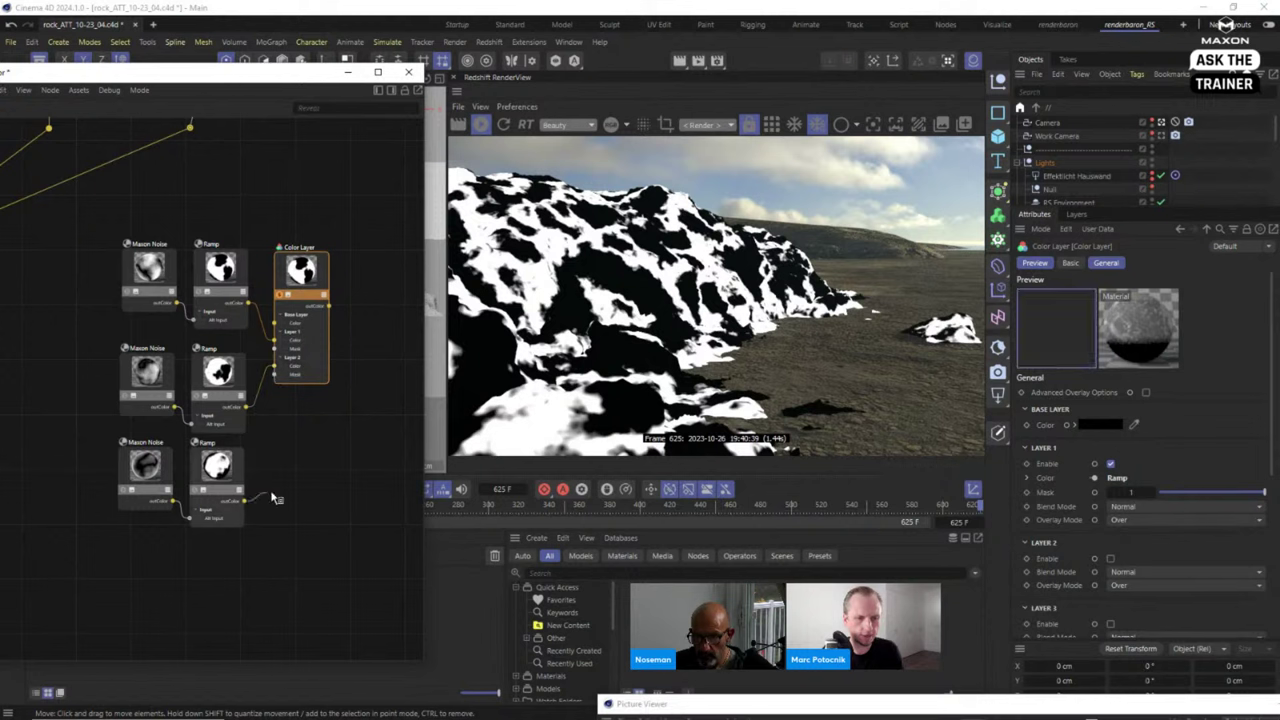
{"action": "left_click_drag", "start_coordinate": [246, 508], "coordinate": [332, 356]}
{"action": "mouse_move", "coordinate": [375, 402]}
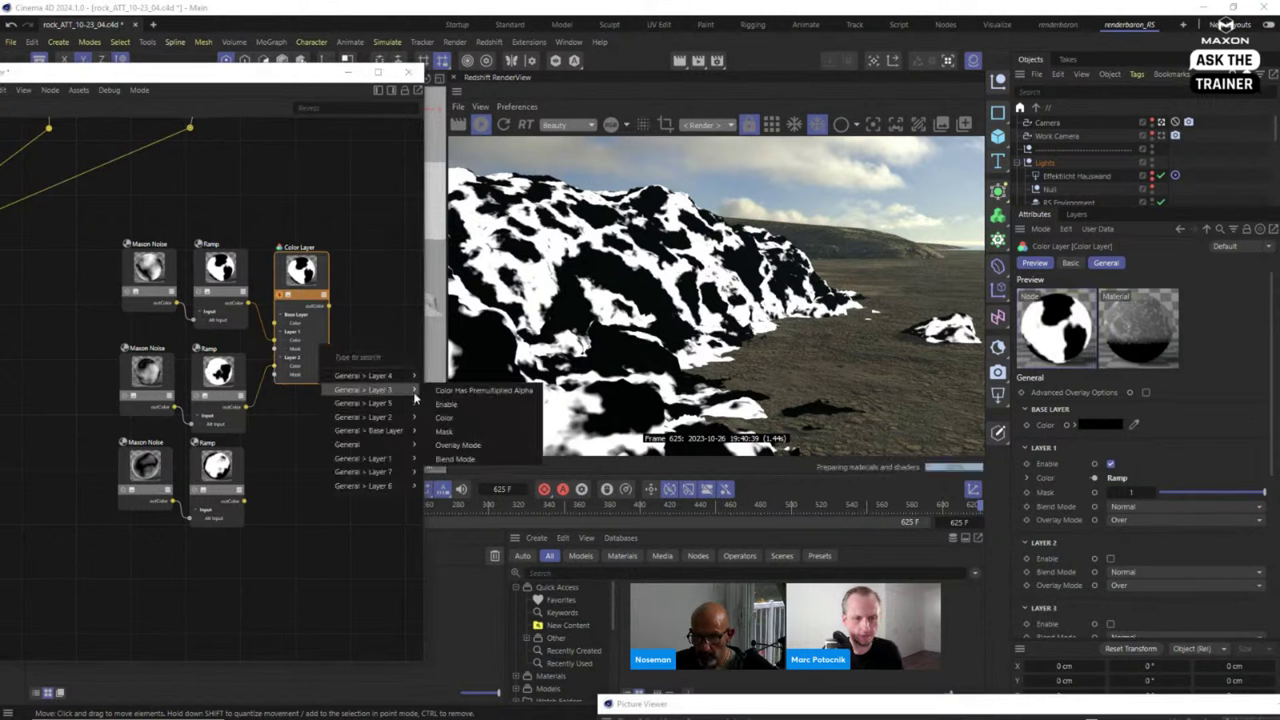
{"action": "left_click", "coordinate": [462, 422]}
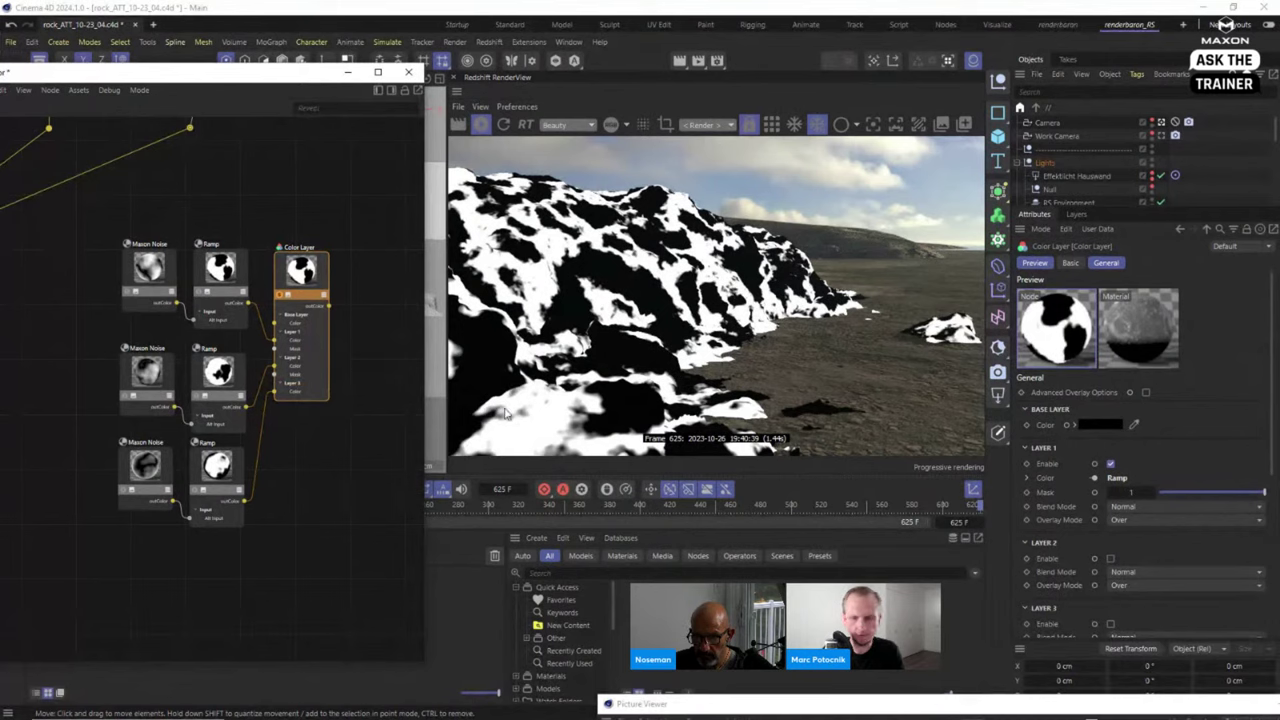
Enable Layers 2 and 3 of the new Color Layer and set both Blend Modes to Screen.
{"action": "scroll", "coordinate": [1232, 503], "scroll_direction": "down", "scroll_amount": 3}
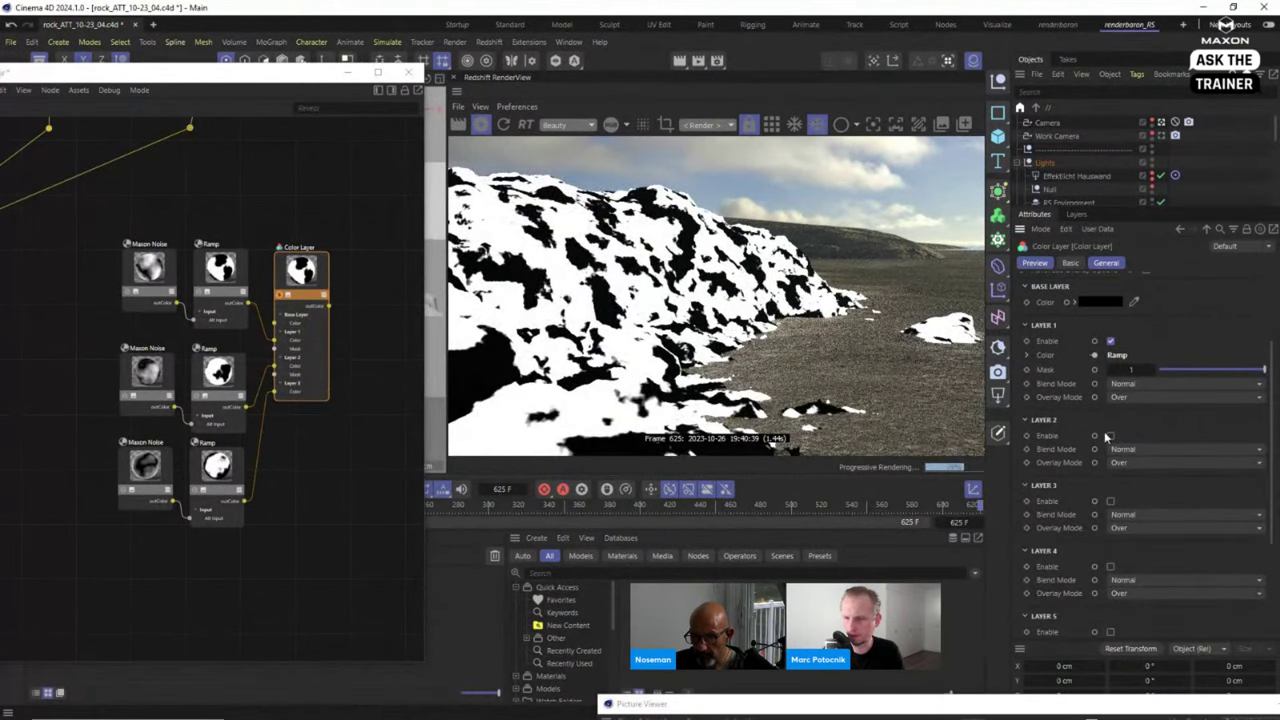
{"action": "left_click", "coordinate": [1110, 436]}
{"action": "left_click", "coordinate": [1110, 530]}
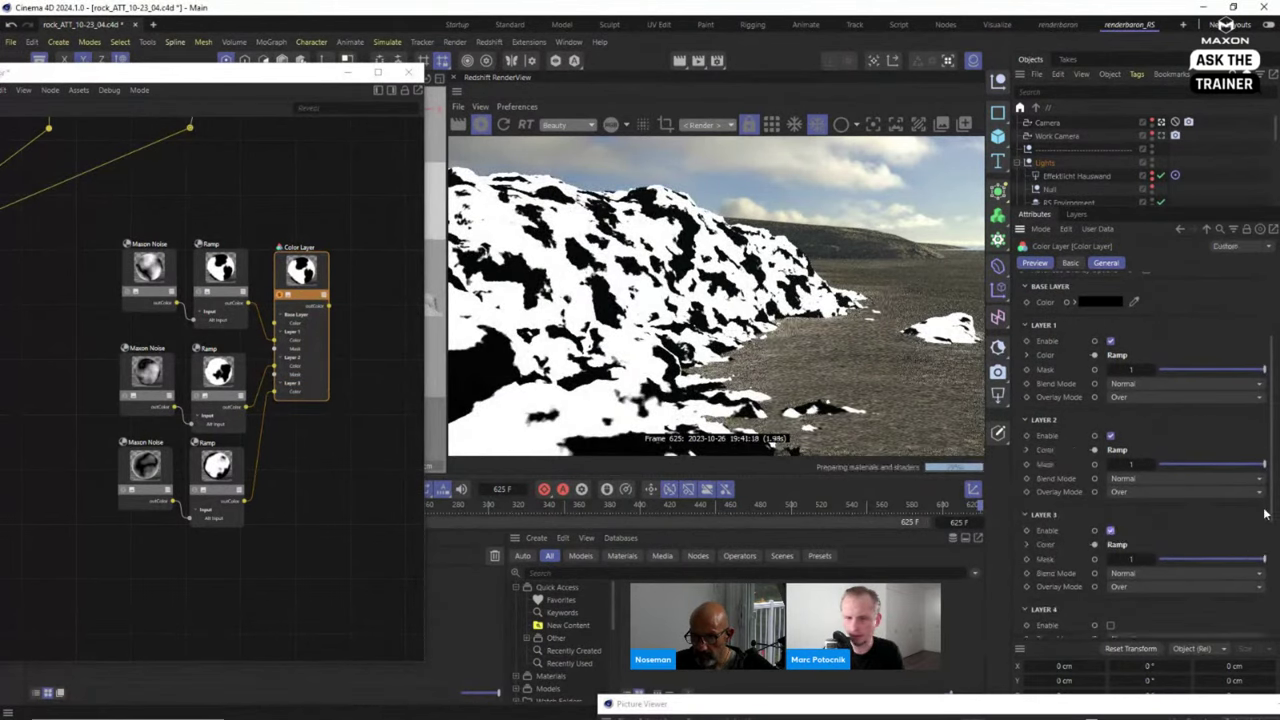
{"action": "left_click", "coordinate": [1164, 576]}
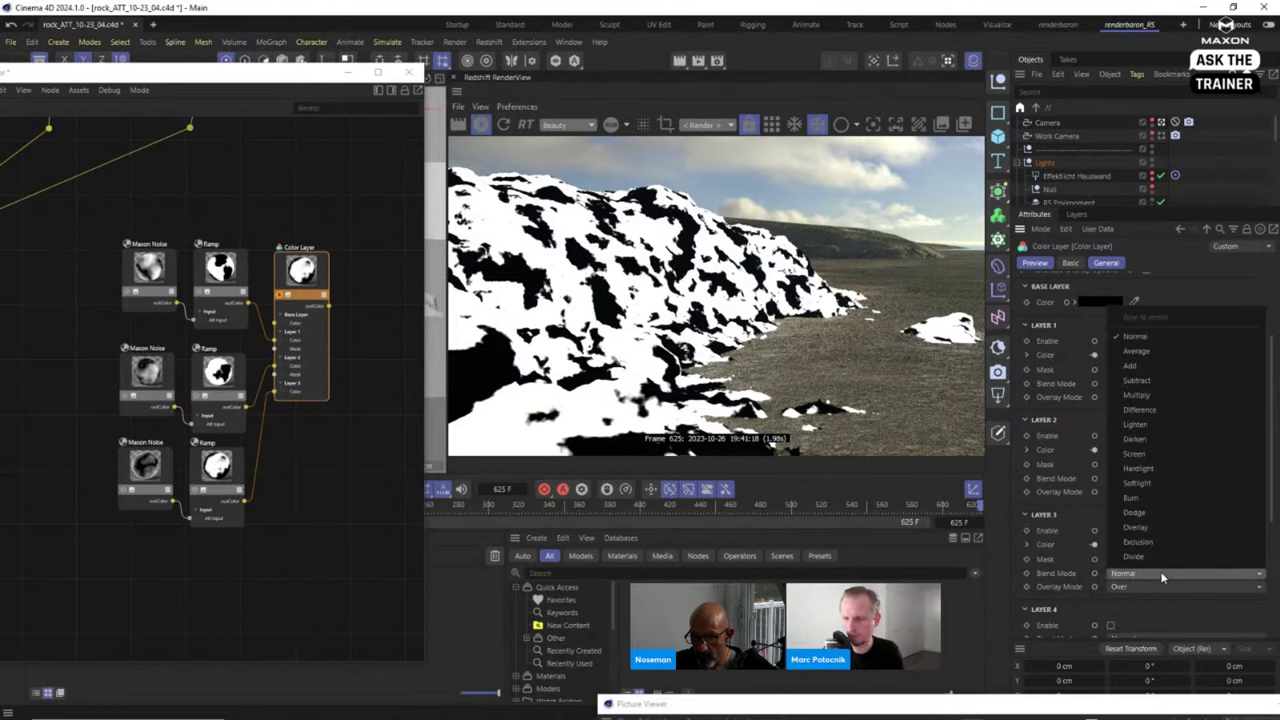
{"action": "left_click", "coordinate": [1161, 456]}
{"action": "left_click", "coordinate": [1165, 479]}
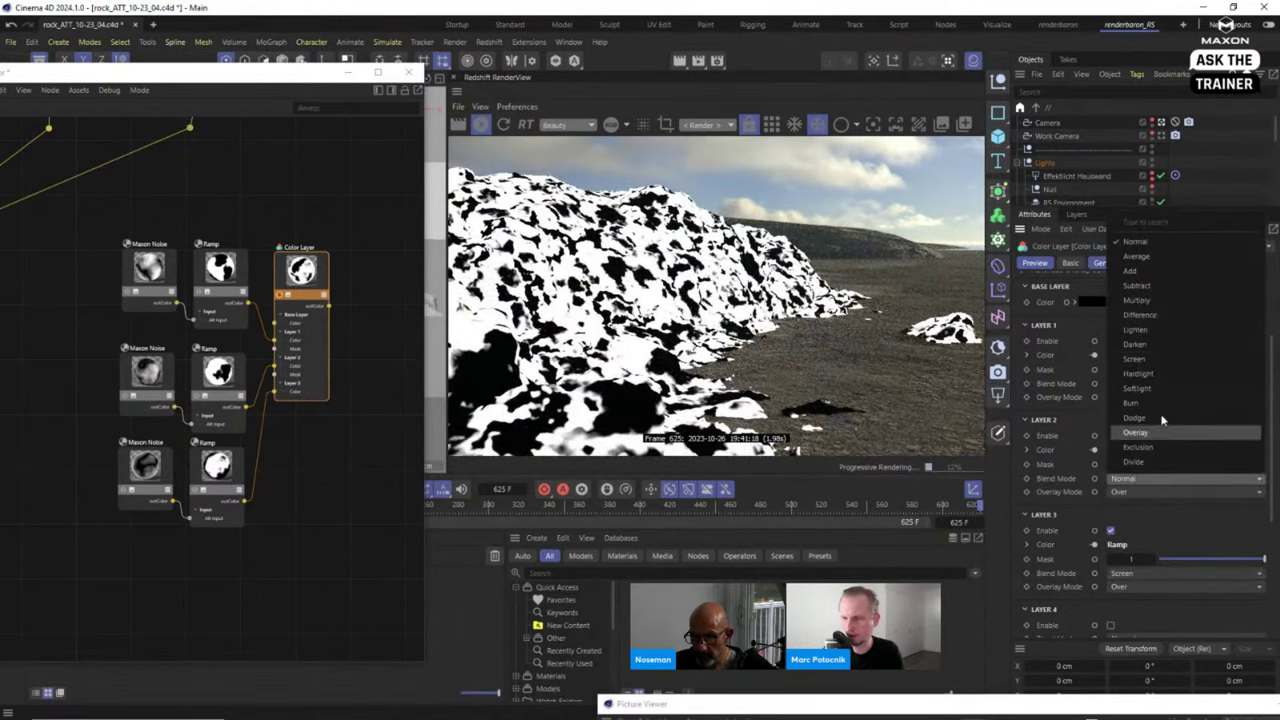
{"action": "left_click", "coordinate": [1163, 359]}
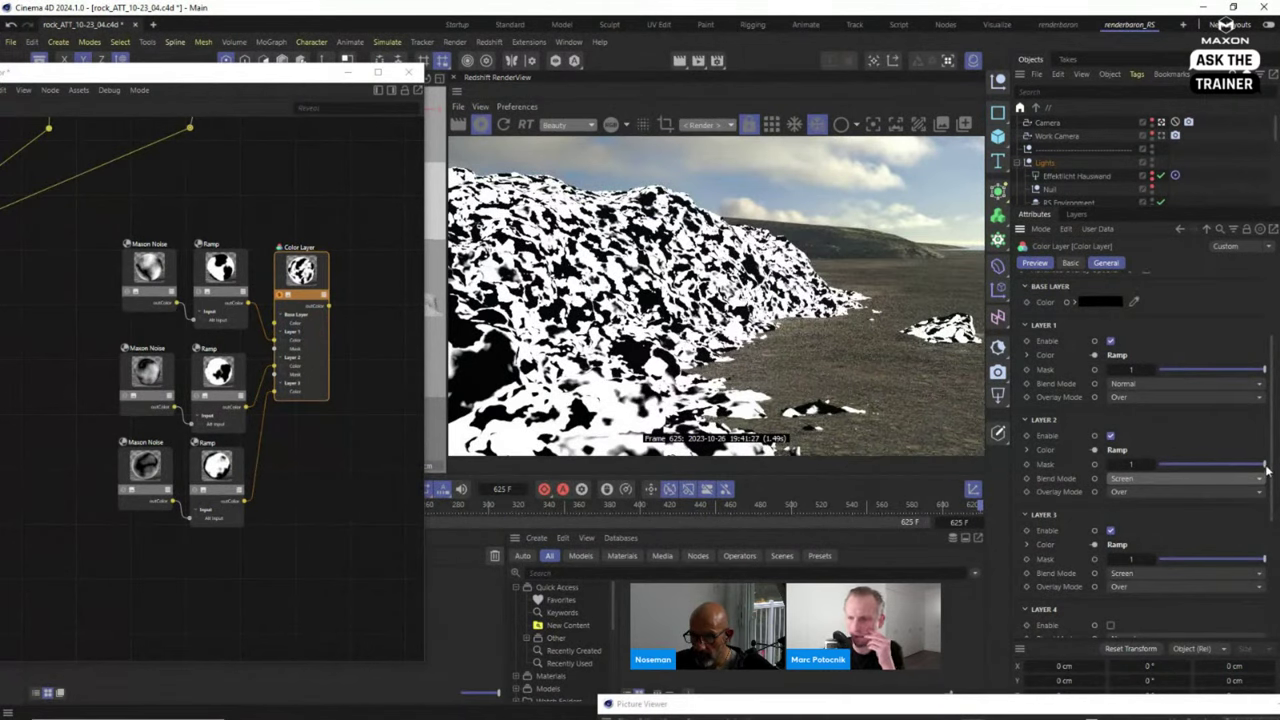
Reduce the Color Layer's masks to 0.128 for Layer 2 and 0.097 for Layer 3, and nudge the node slightly away from the Ramps.
{"action": "left_click_drag", "start_coordinate": [1264, 468], "coordinate": [1224, 467]}
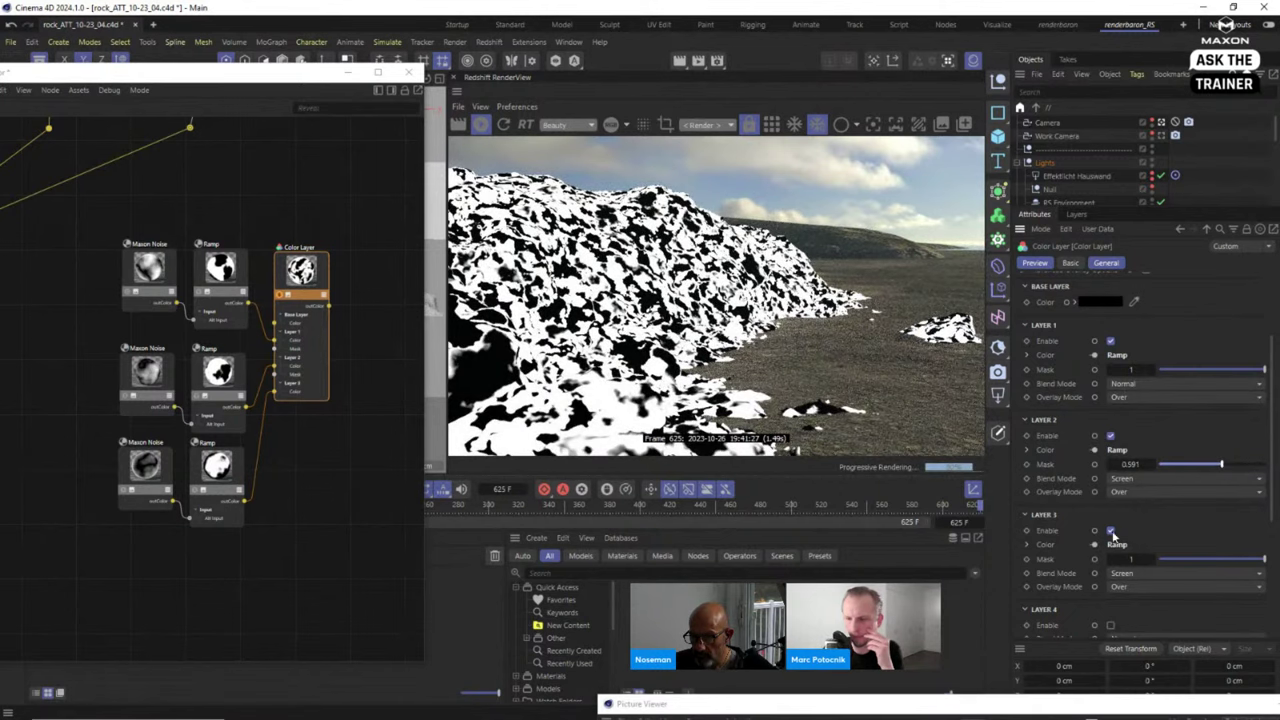
{"action": "left_click_drag", "start_coordinate": [1205, 565], "coordinate": [1171, 564]}
{"action": "left_click_drag", "start_coordinate": [1183, 468], "coordinate": [1173, 467]}
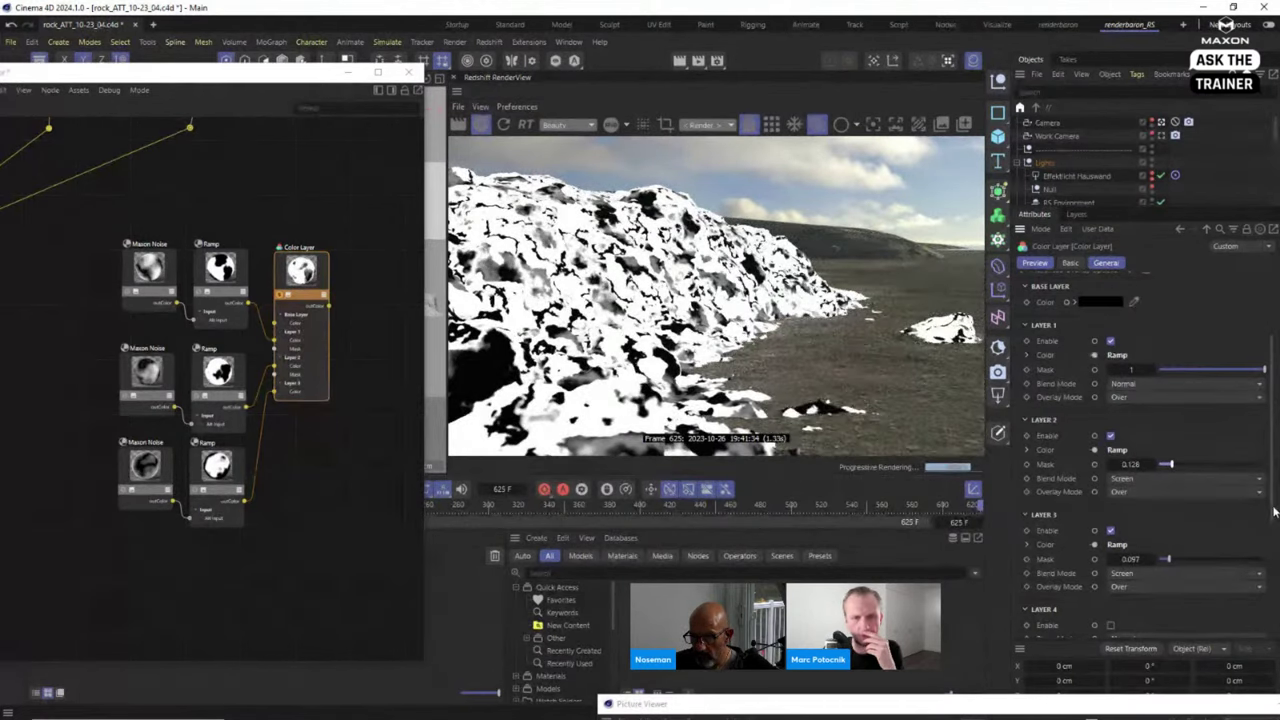
{"action": "left_click_drag", "start_coordinate": [318, 374], "coordinate": [339, 391]}
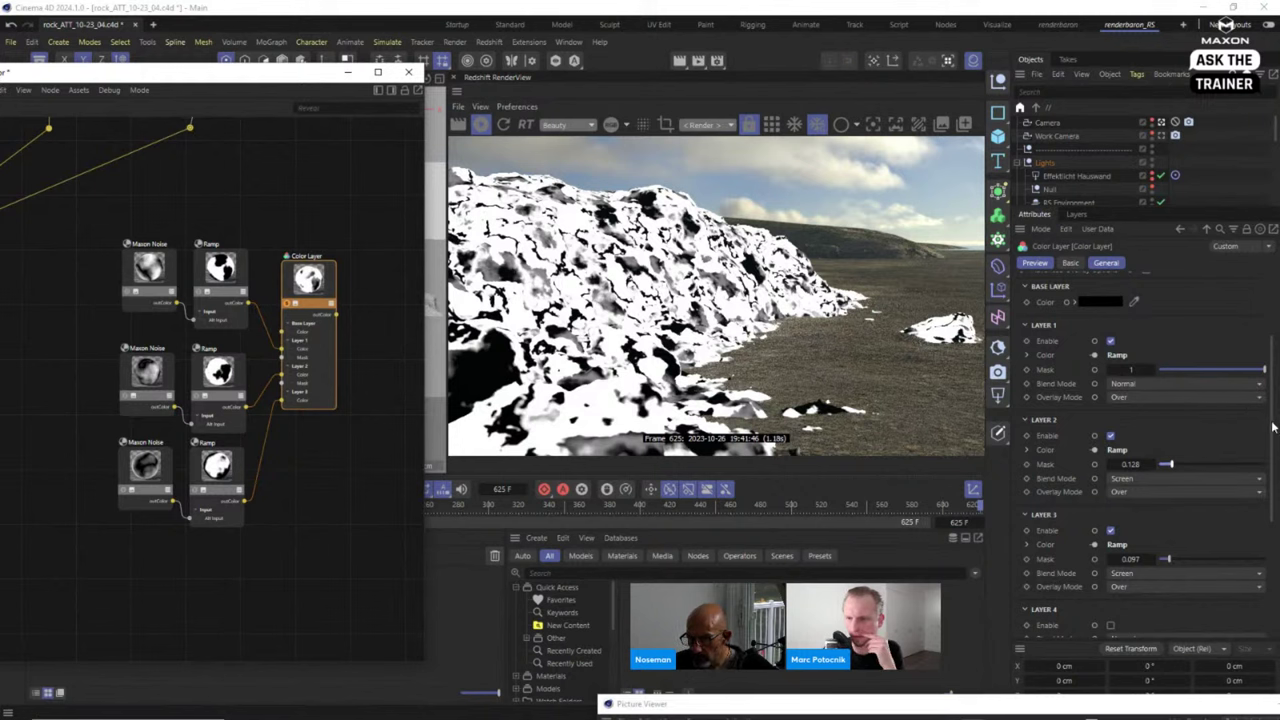
Disable Layers 2 and 3 of the Color Layer so only Layer 1 contributes.
{"action": "scroll", "coordinate": [1260, 427], "scroll_direction": "up", "scroll_amount": 3}
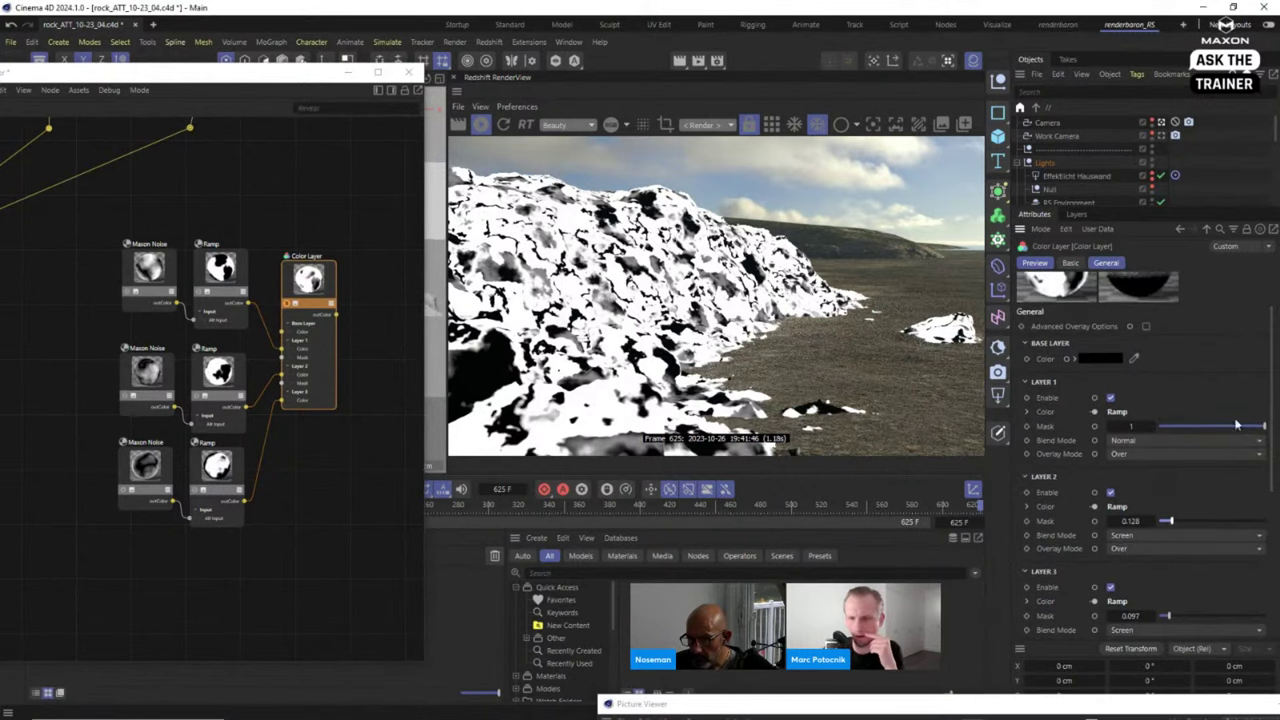
{"action": "left_click", "coordinate": [1110, 493]}
{"action": "left_click", "coordinate": [1110, 558]}
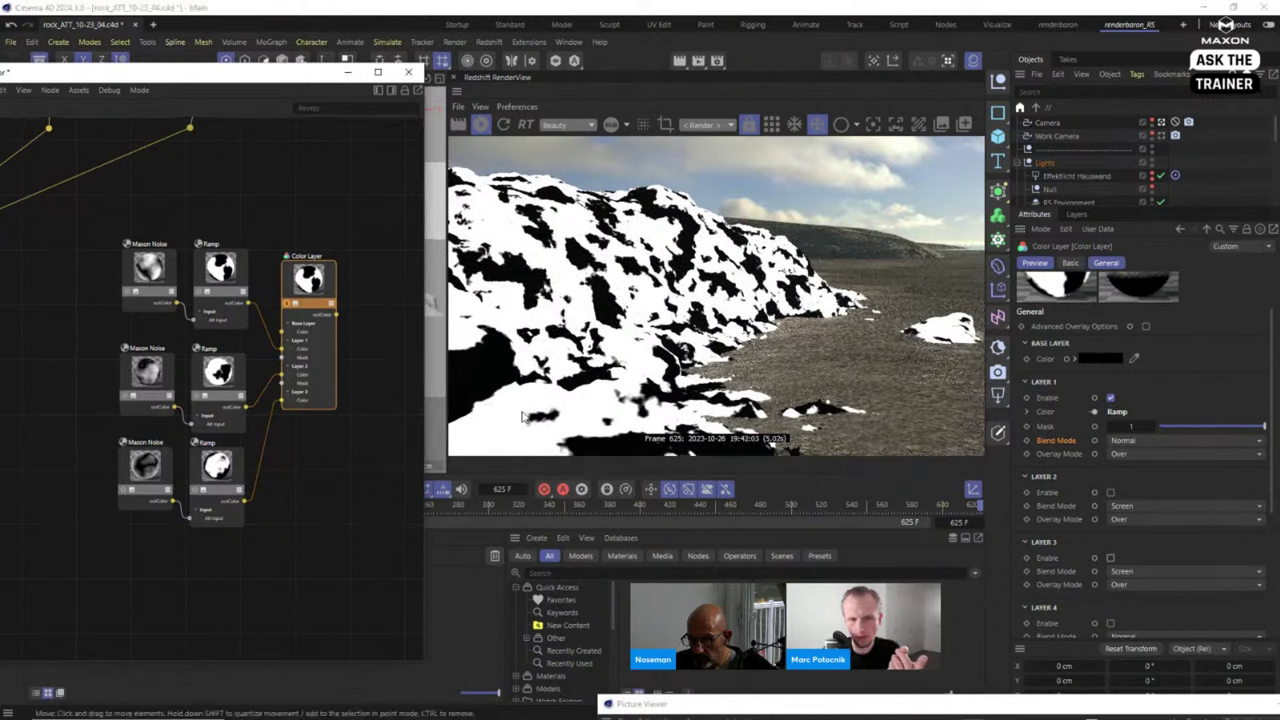
Re-enable Layer 2 with its Blend Mode set to Multiply and its Mask raised to 0.316.
{"action": "left_click", "coordinate": [1110, 492]}
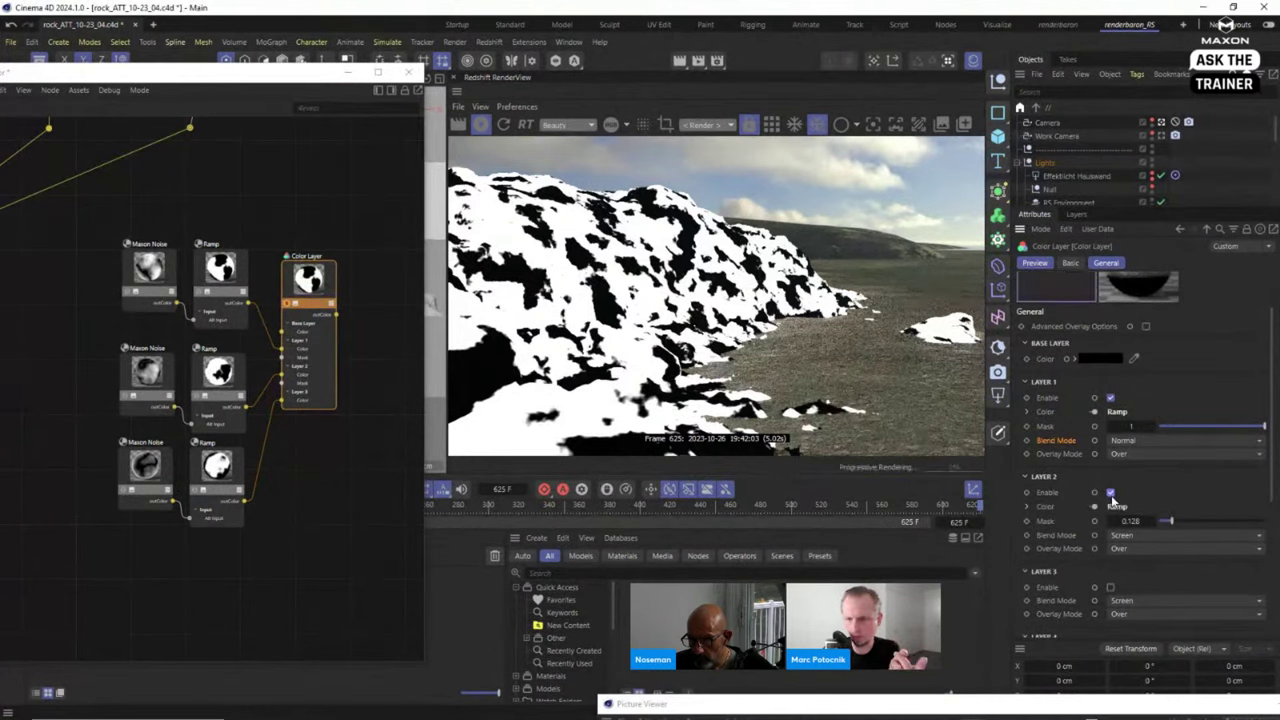
{"action": "left_click", "coordinate": [1166, 537]}
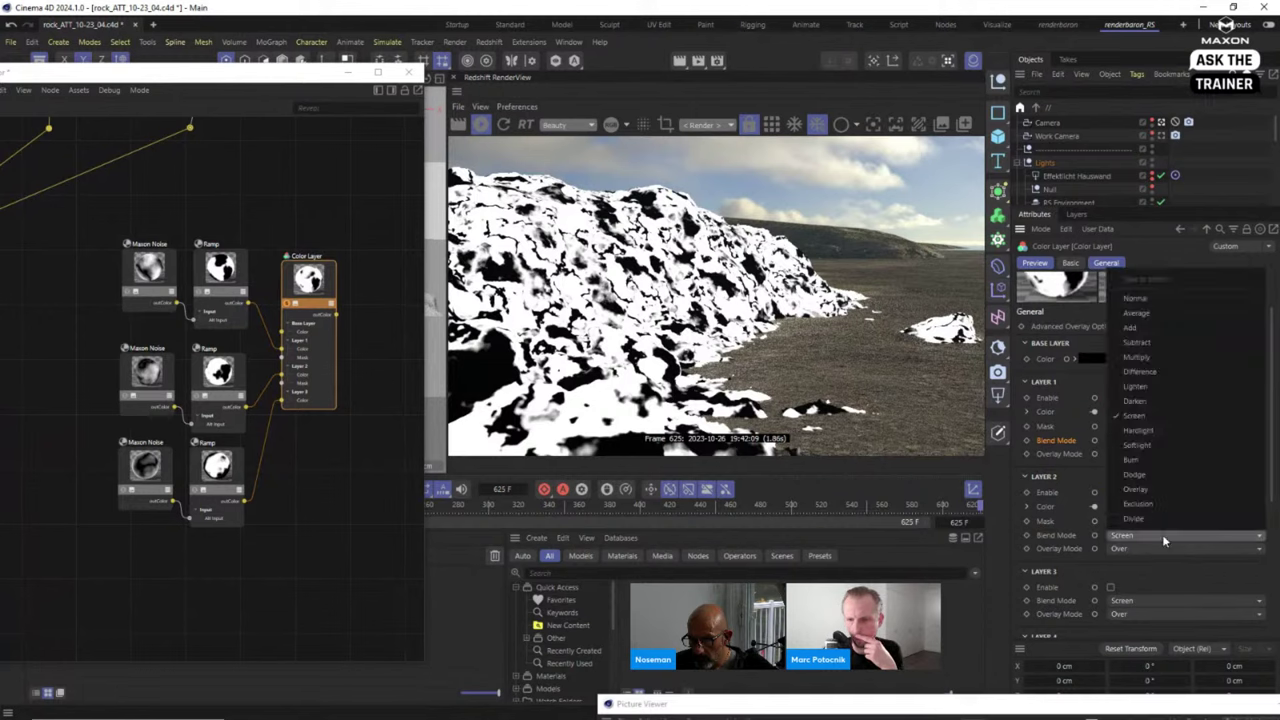
{"action": "left_click", "coordinate": [1166, 367]}
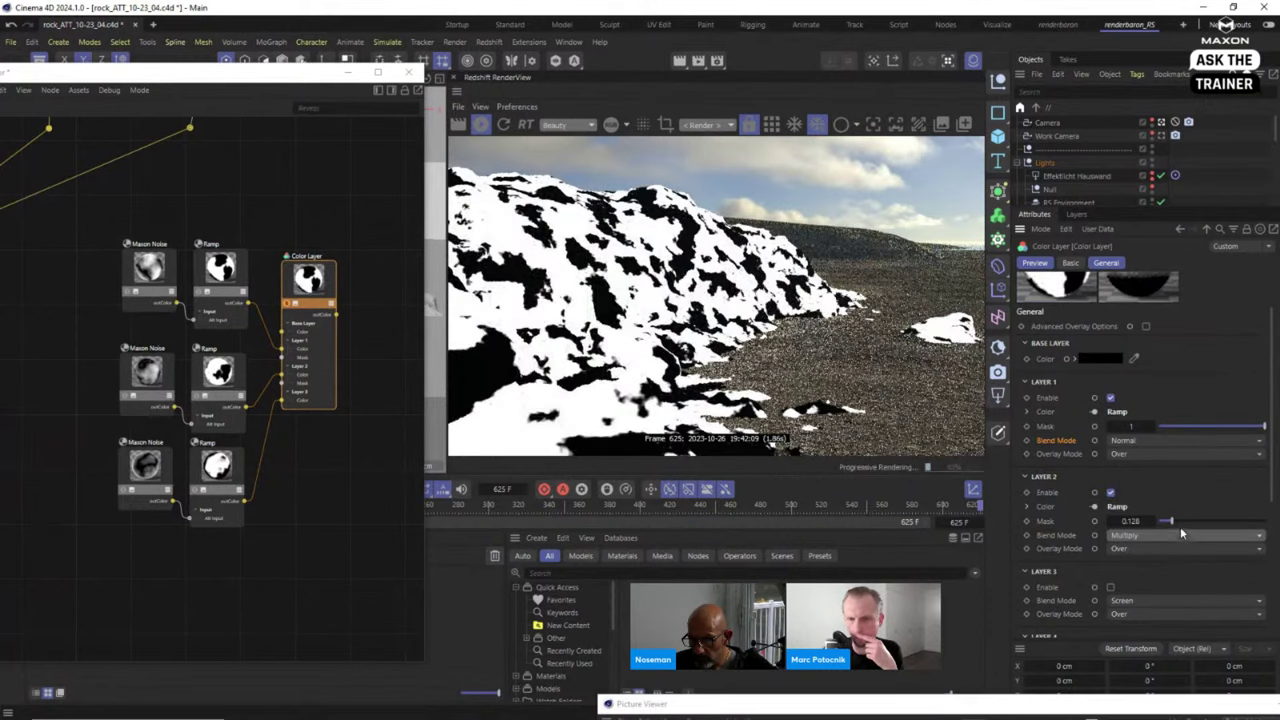
{"action": "mouse_move", "coordinate": [1180, 522]}
{"action": "left_mouse_down"}
{"action": "mouse_move", "coordinate": [1227, 527]}
{"action": "mouse_move", "coordinate": [1192, 523]}
{"action": "left_mouse_up"}
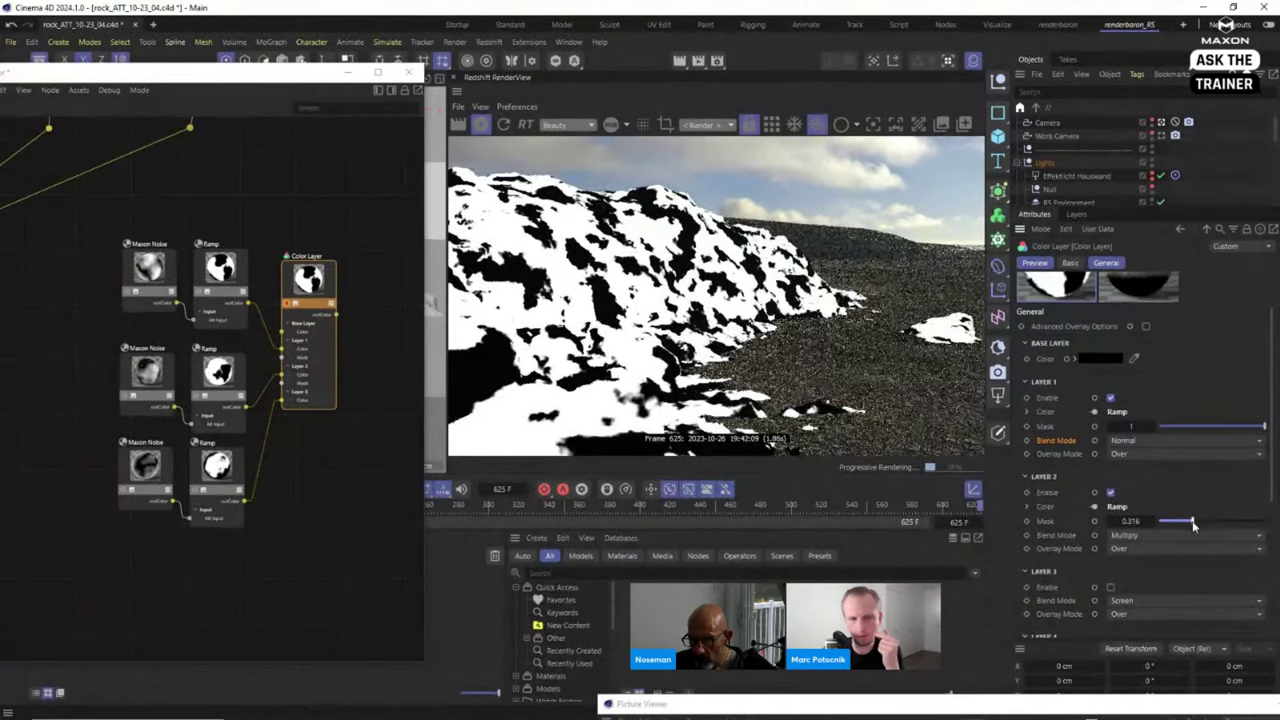
Try Screen blending on Layer 2 of the Color Layer, settle on Normal, and lower its Mask to 0.078.
{"action": "left_click", "coordinate": [1186, 538]}
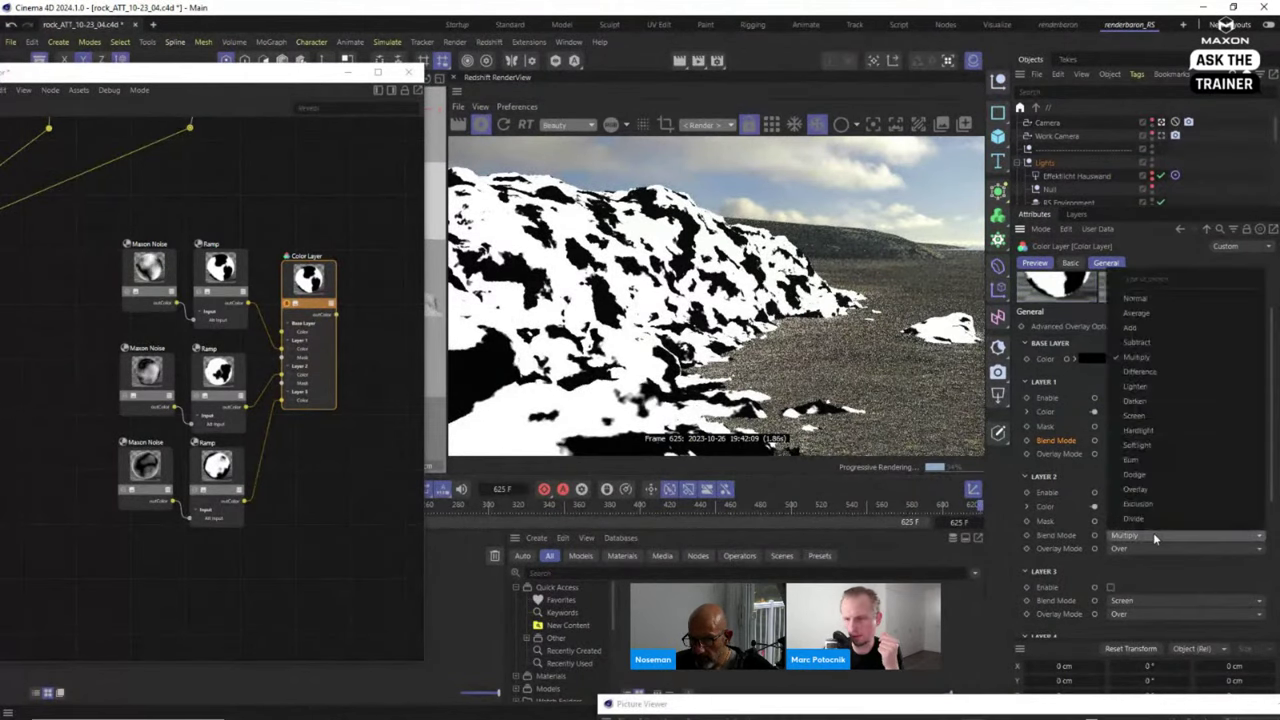
{"action": "left_click", "coordinate": [1162, 418]}
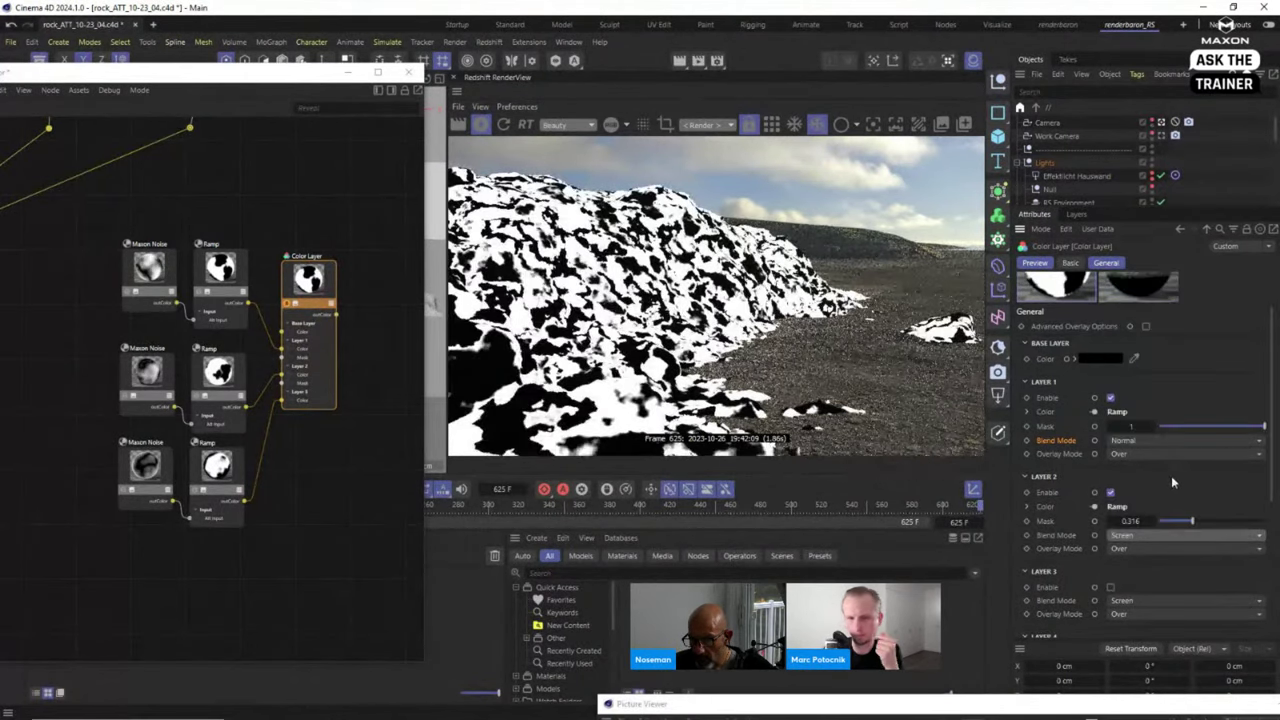
{"action": "left_click", "coordinate": [1140, 536]}
{"action": "left_click", "coordinate": [1135, 298]}
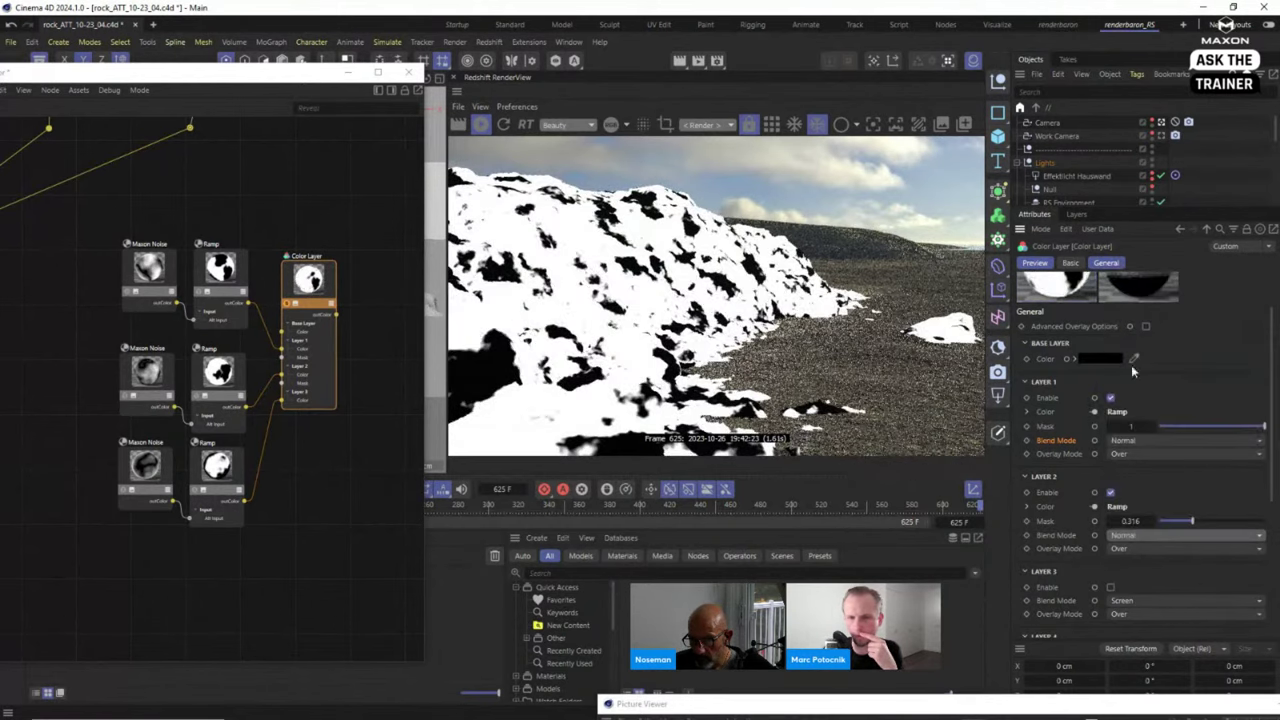
{"action": "left_click", "coordinate": [1177, 522]}
{"action": "left_click_drag", "start_coordinate": [1177, 522], "coordinate": [1167, 520]}
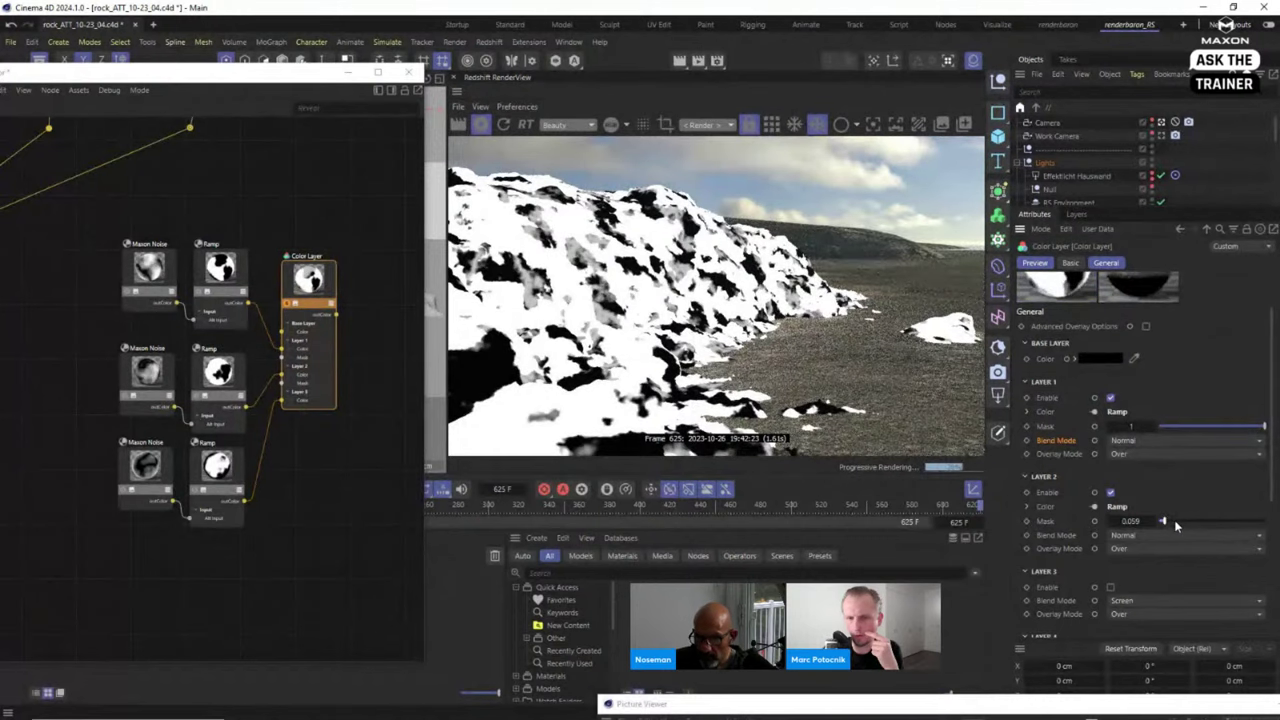
{"action": "left_click", "coordinate": [1167, 520]}
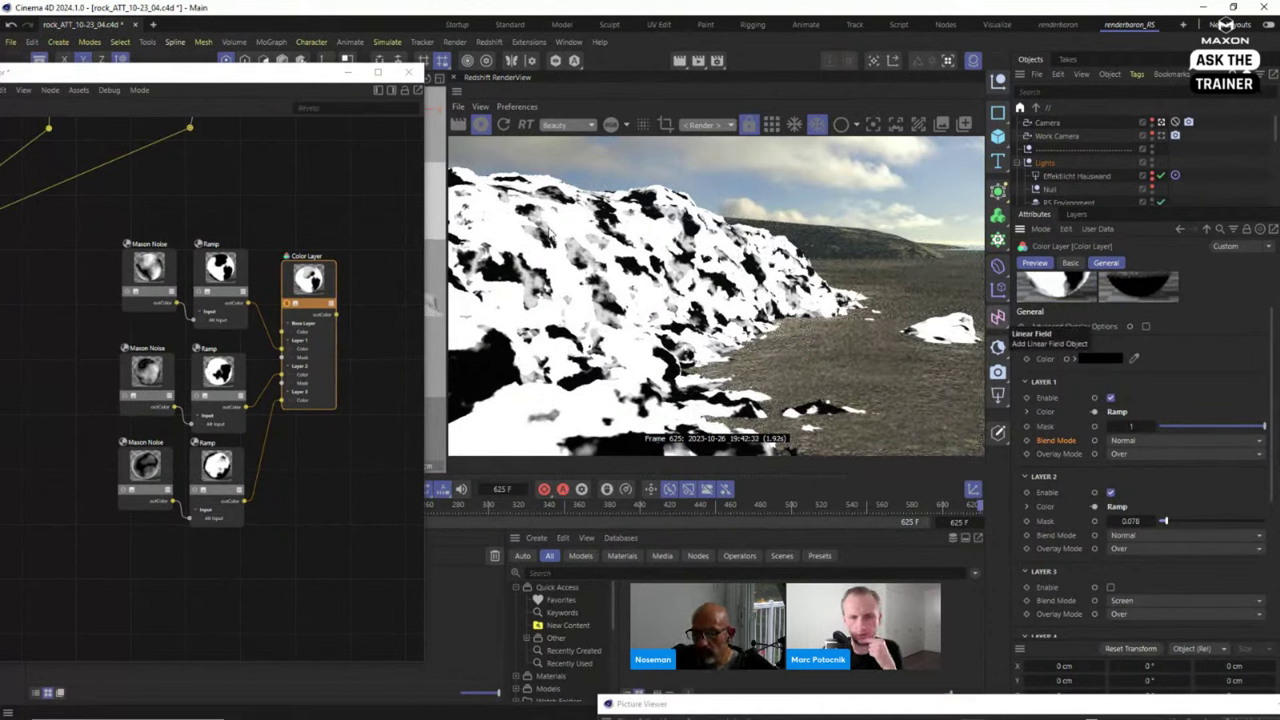
Reduce the Mask of Layer 1 in the Color Layer to 0.053.
{"action": "left_click", "coordinate": [1257, 430]}
{"action": "left_click_drag", "start_coordinate": [1235, 430], "coordinate": [1190, 430]}
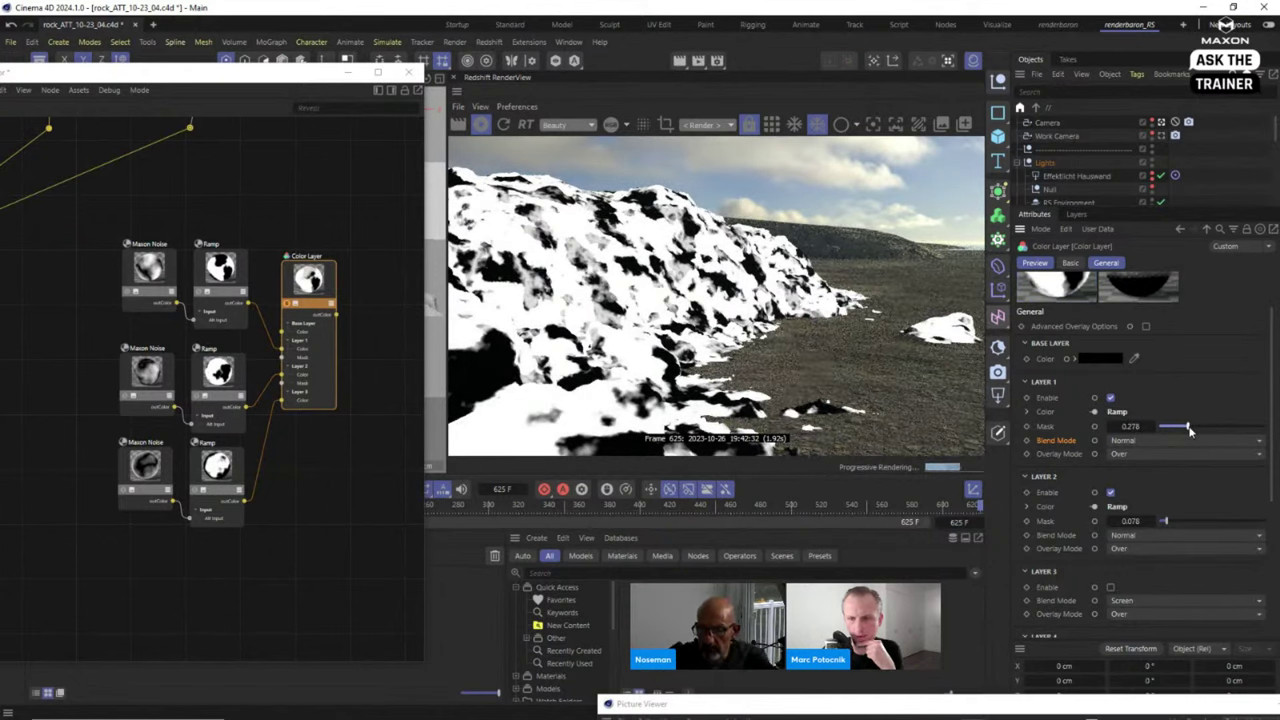
{"action": "left_click_drag", "start_coordinate": [1173, 428], "coordinate": [1165, 428]}
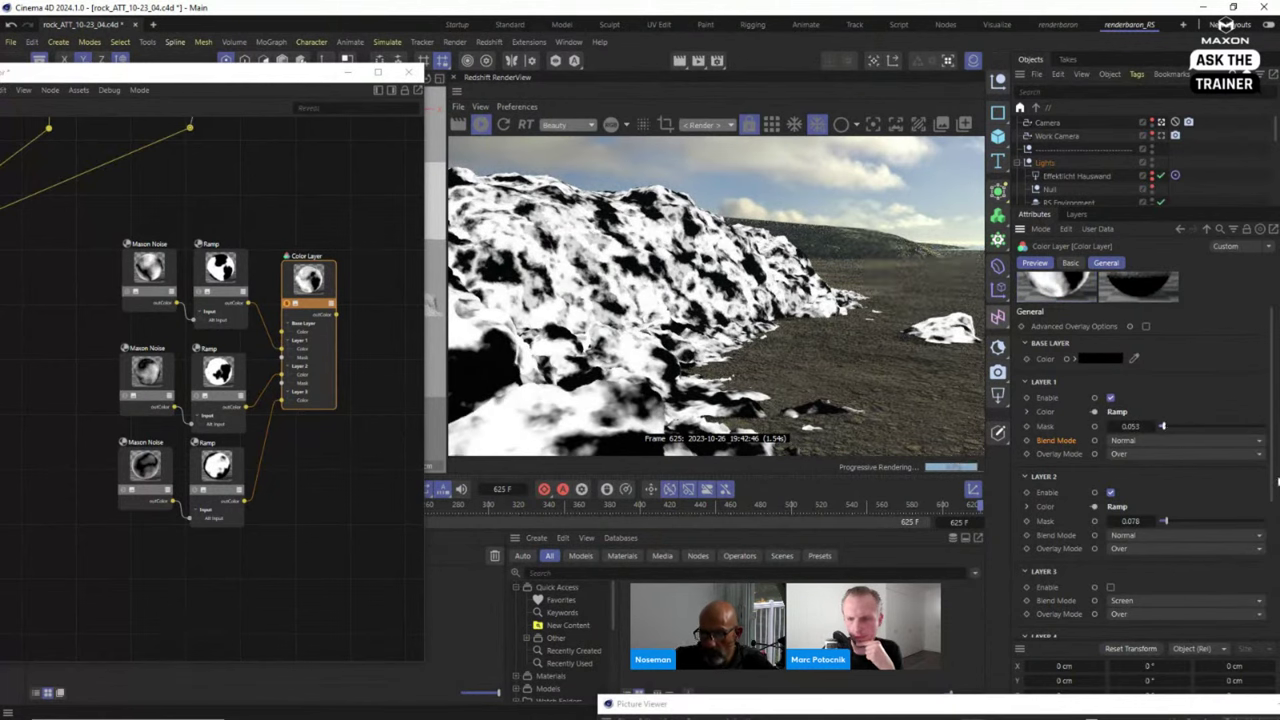
Enable Layer 3 of the Color Layer with its Mask lowered to 0.034, and nudge the node slightly upward.
{"action": "scroll", "coordinate": [1143, 501], "scroll_direction": "down", "scroll_amount": 3}
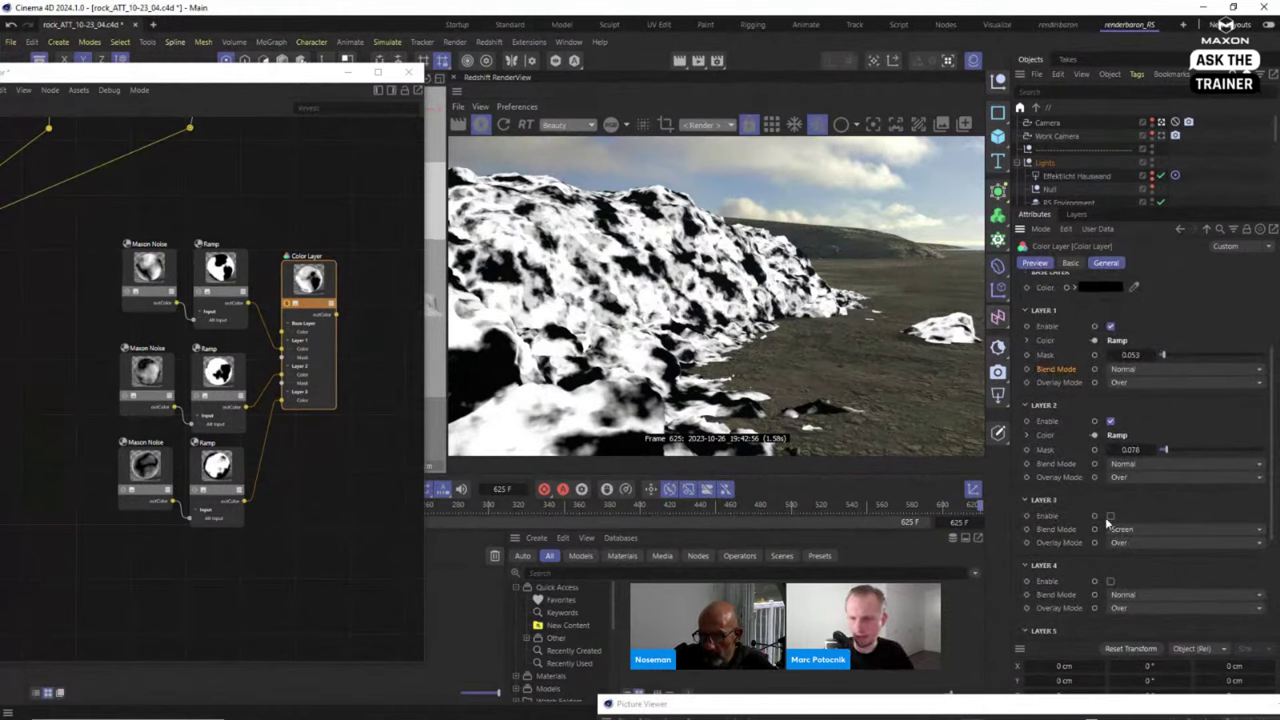
{"action": "left_click", "coordinate": [1111, 516]}
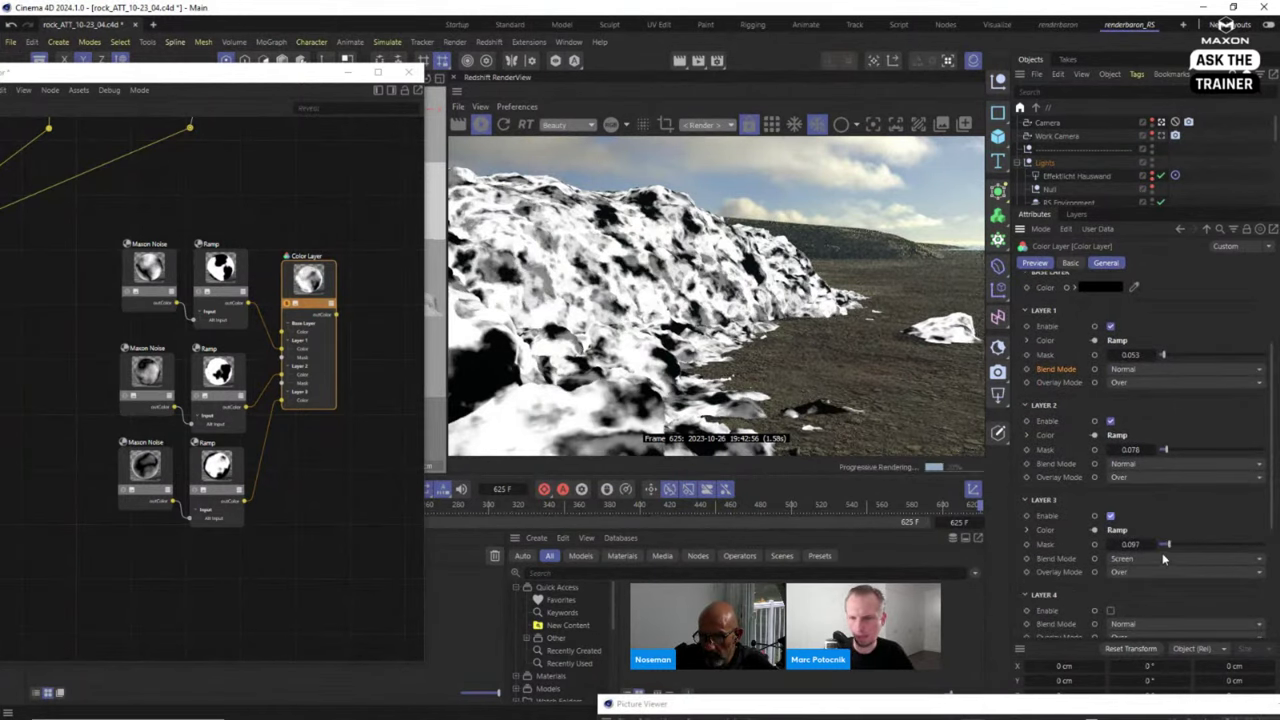
{"action": "left_click_drag", "start_coordinate": [1168, 548], "coordinate": [1162, 548]}
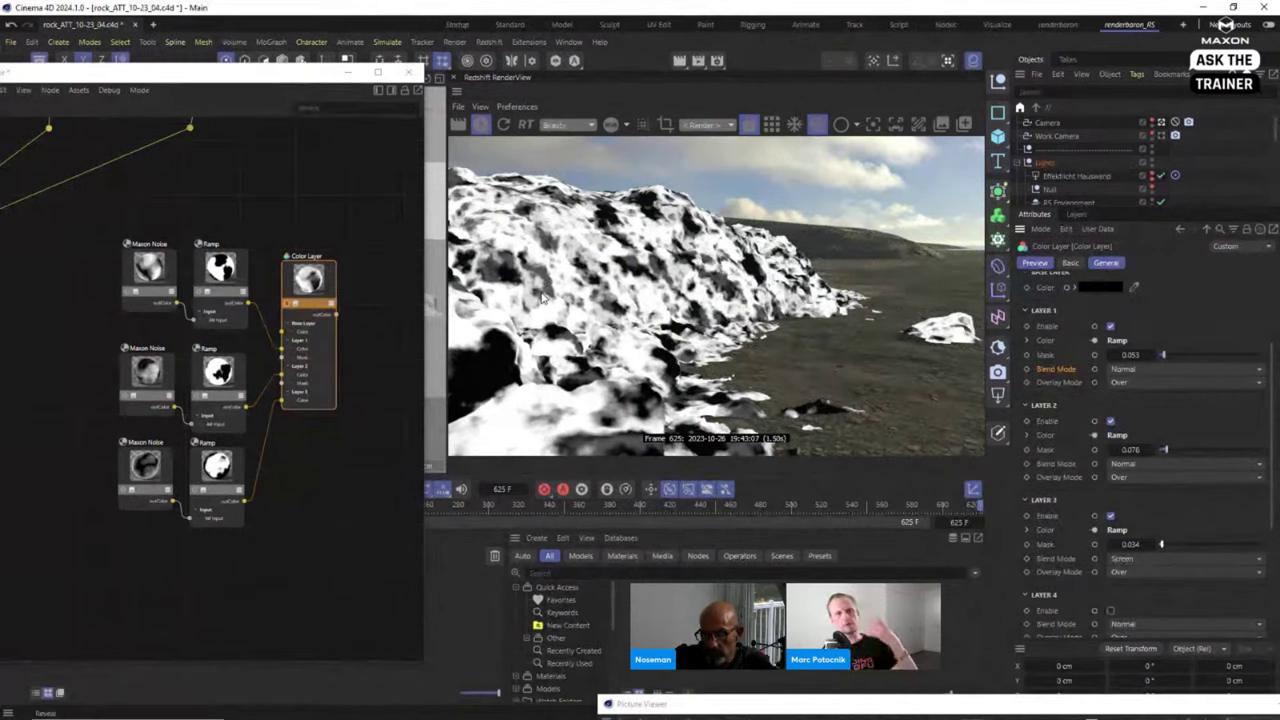
{"action": "left_click_drag", "start_coordinate": [306, 296], "coordinate": [306, 289]}
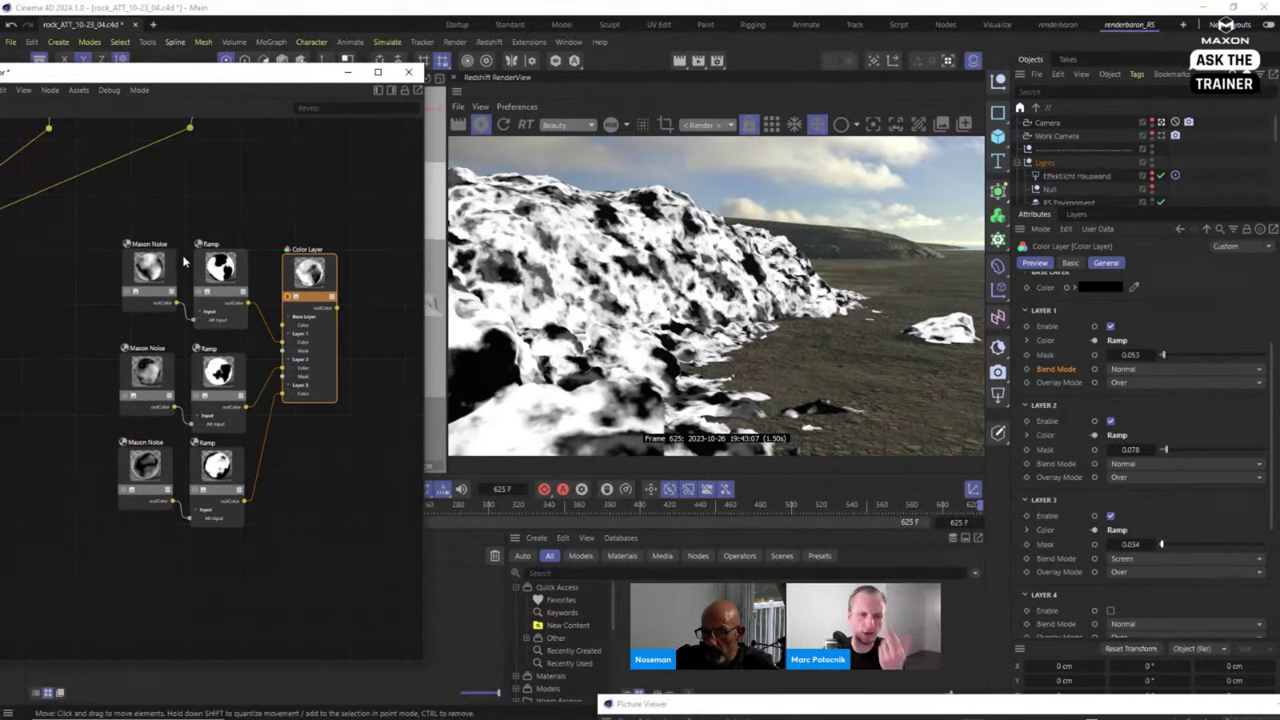
Reposition the white knots of all three Ramps for harder transitions, placing the first at 40.8955 % and the third at 16.7164 %.
{"action": "left_click", "coordinate": [214, 282]}
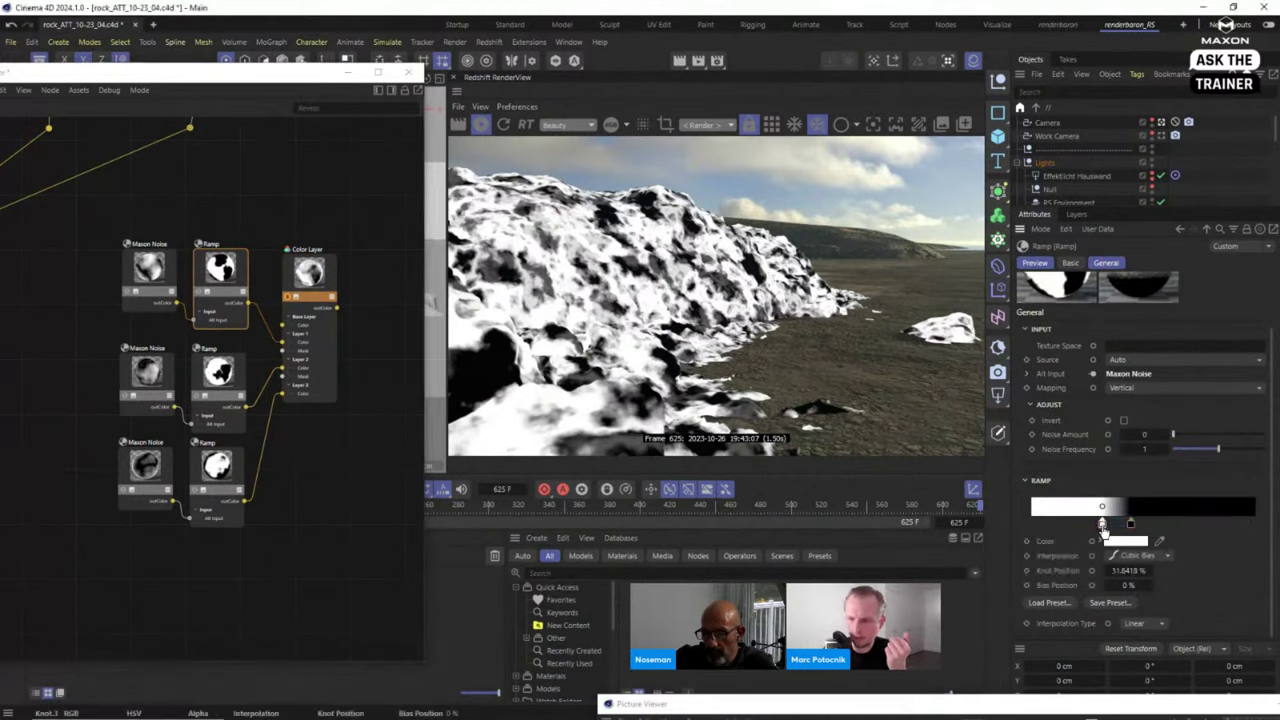
{"action": "left_click_drag", "start_coordinate": [1102, 526], "coordinate": [1124, 530]}
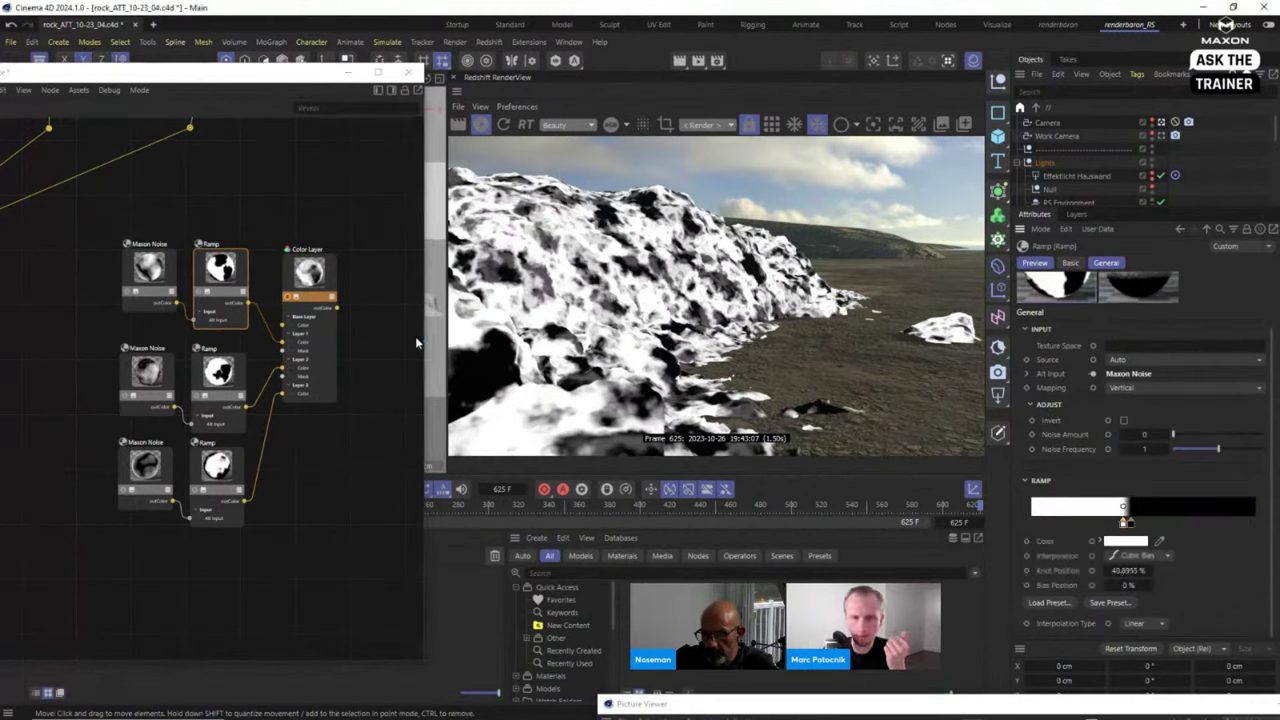
{"action": "left_click", "coordinate": [231, 378]}
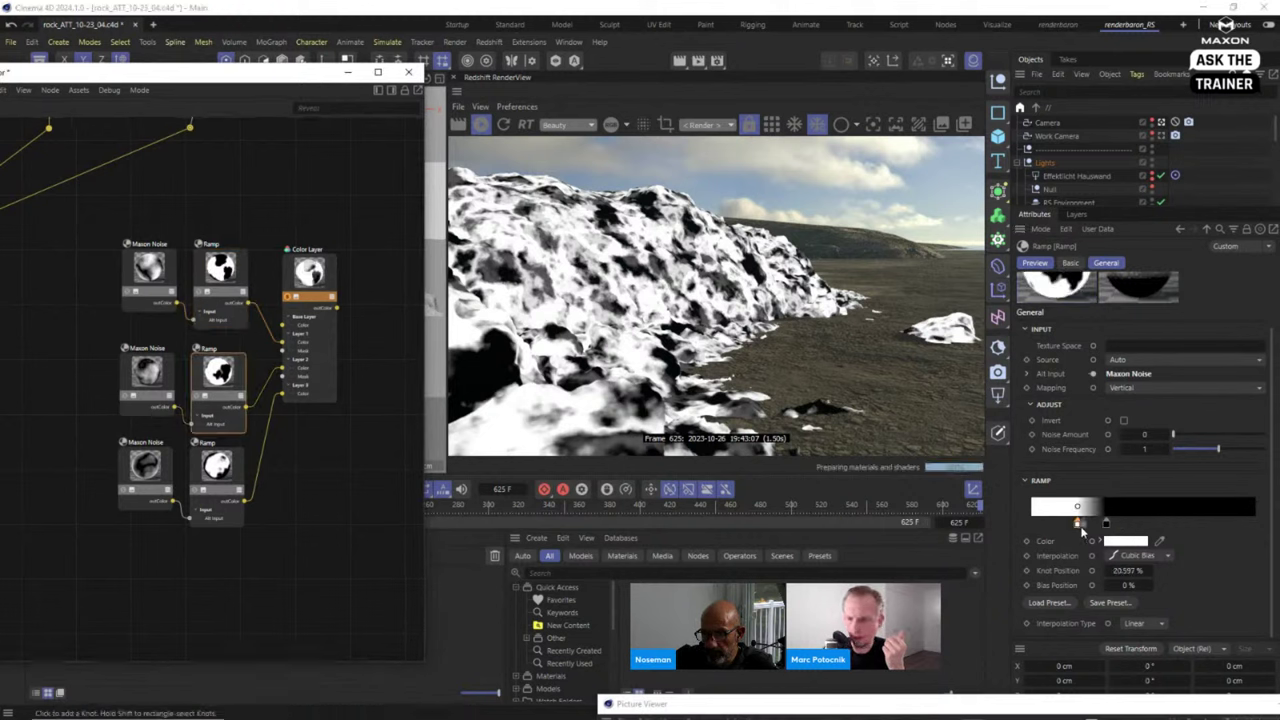
{"action": "mouse_move", "coordinate": [1080, 526]}
{"action": "left_mouse_down"}
{"action": "mouse_move", "coordinate": [1098, 530]}
{"action": "mouse_move", "coordinate": [1042, 528]}
{"action": "mouse_move", "coordinate": [1065, 530]}
{"action": "left_mouse_up"}
{"action": "left_click", "coordinate": [217, 468]}
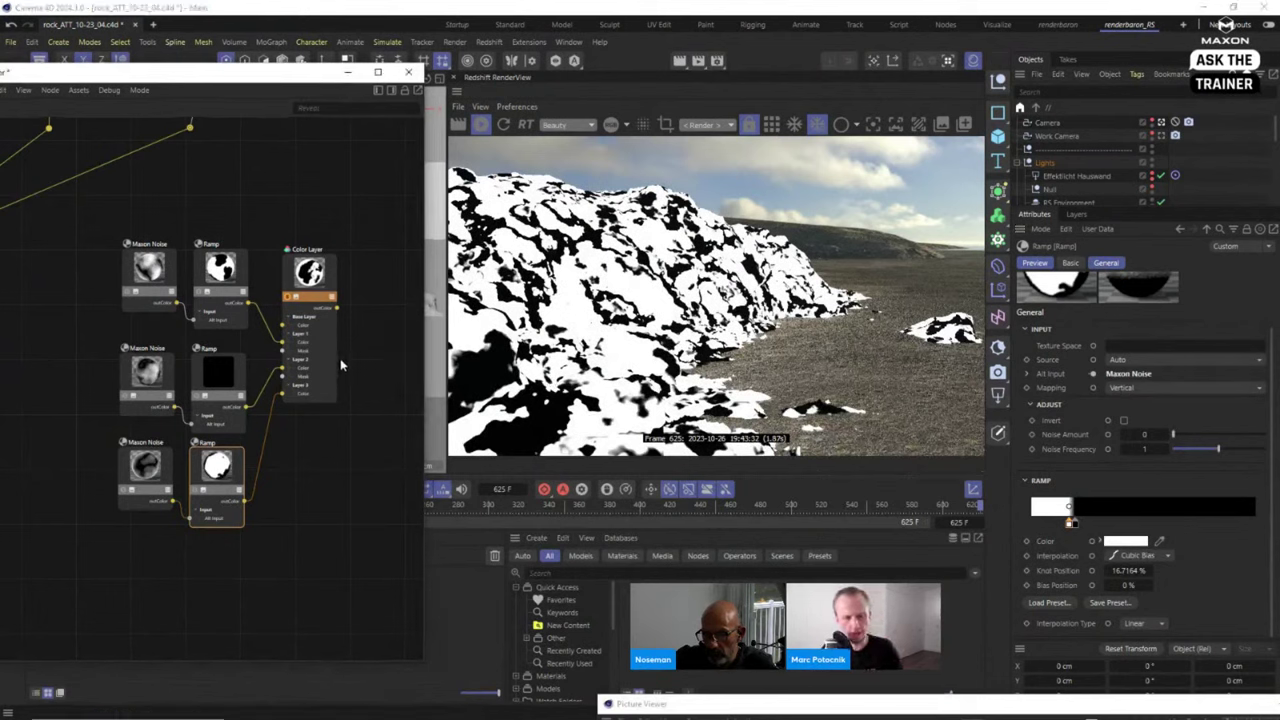
Disable Layer 3 of the Color Layer and switch Layer 2 off and back on to compare its contribution.
{"action": "scroll", "coordinate": [343, 349], "scroll_direction": "down", "scroll_amount": 3}
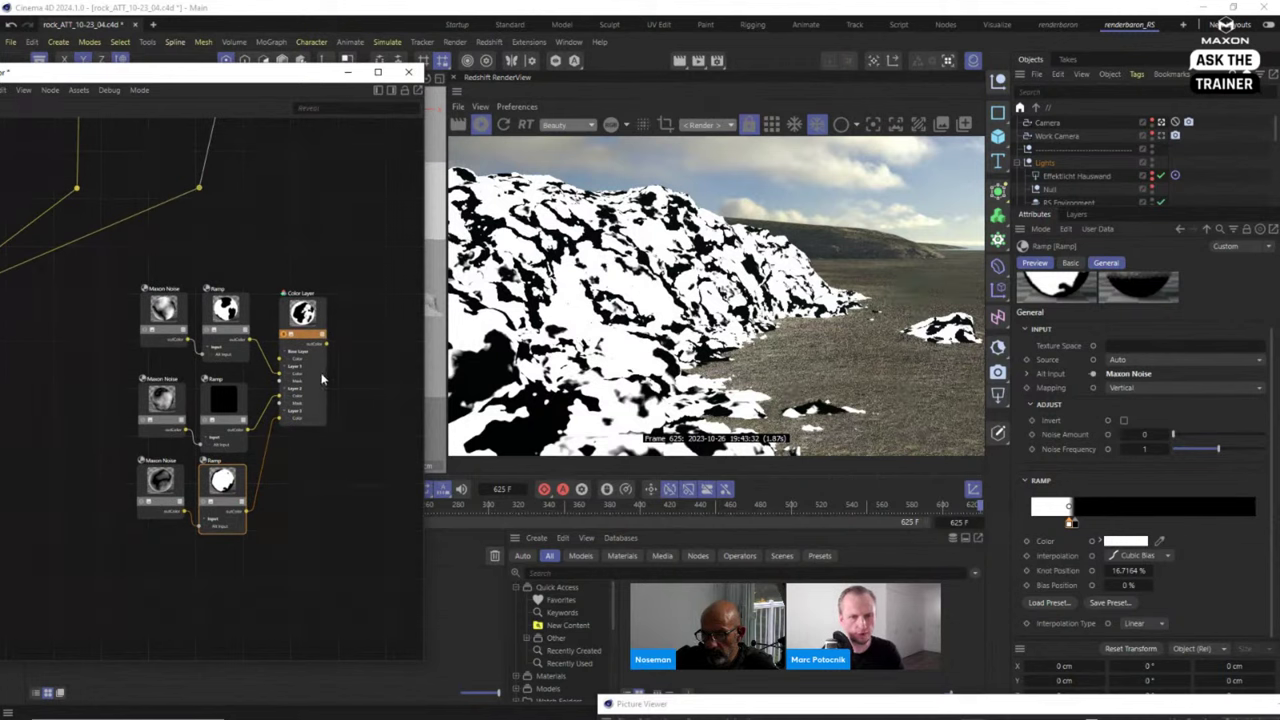
{"action": "left_click", "coordinate": [310, 422]}
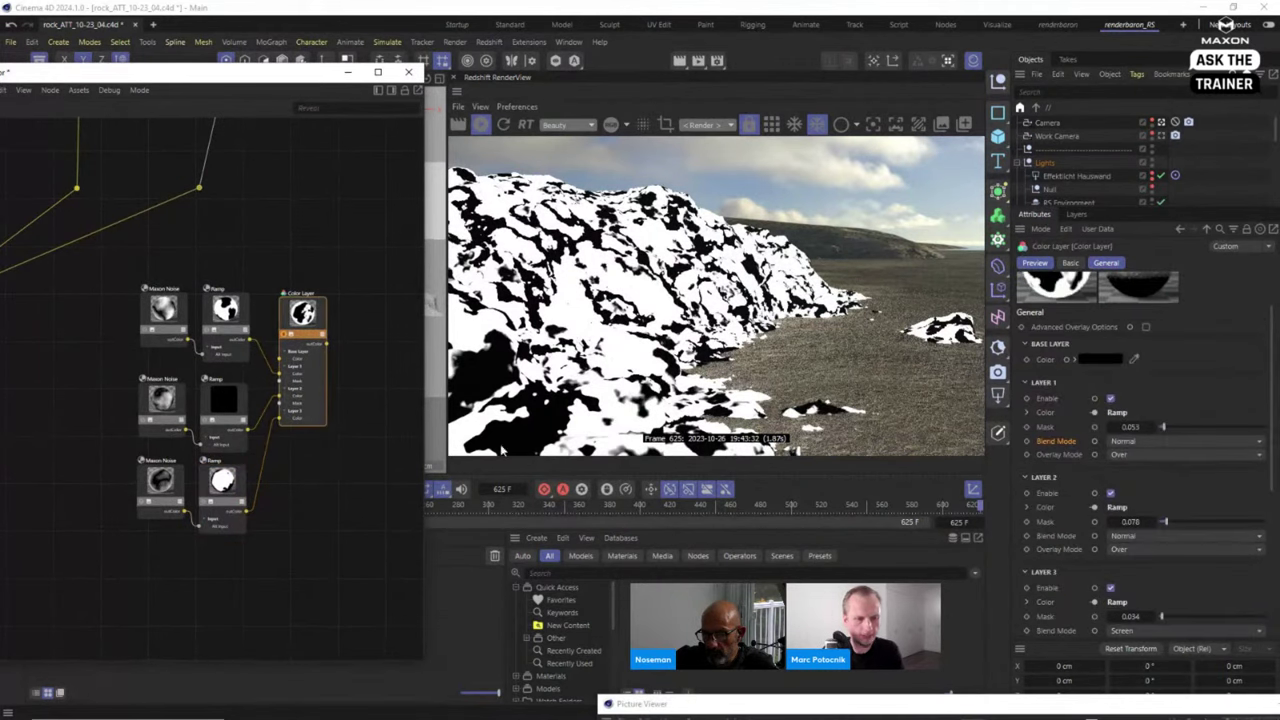
{"action": "left_click", "coordinate": [1110, 589]}
{"action": "left_click", "coordinate": [1110, 493]}
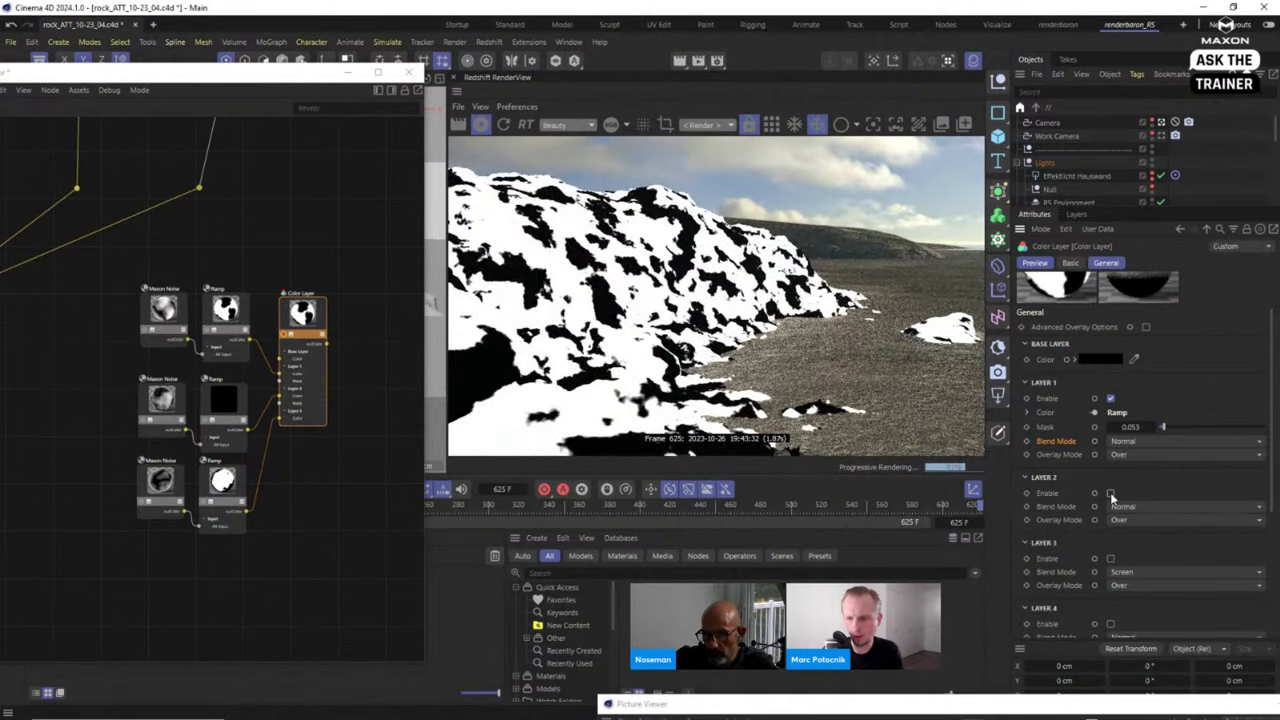
{"action": "left_click", "coordinate": [1110, 493]}
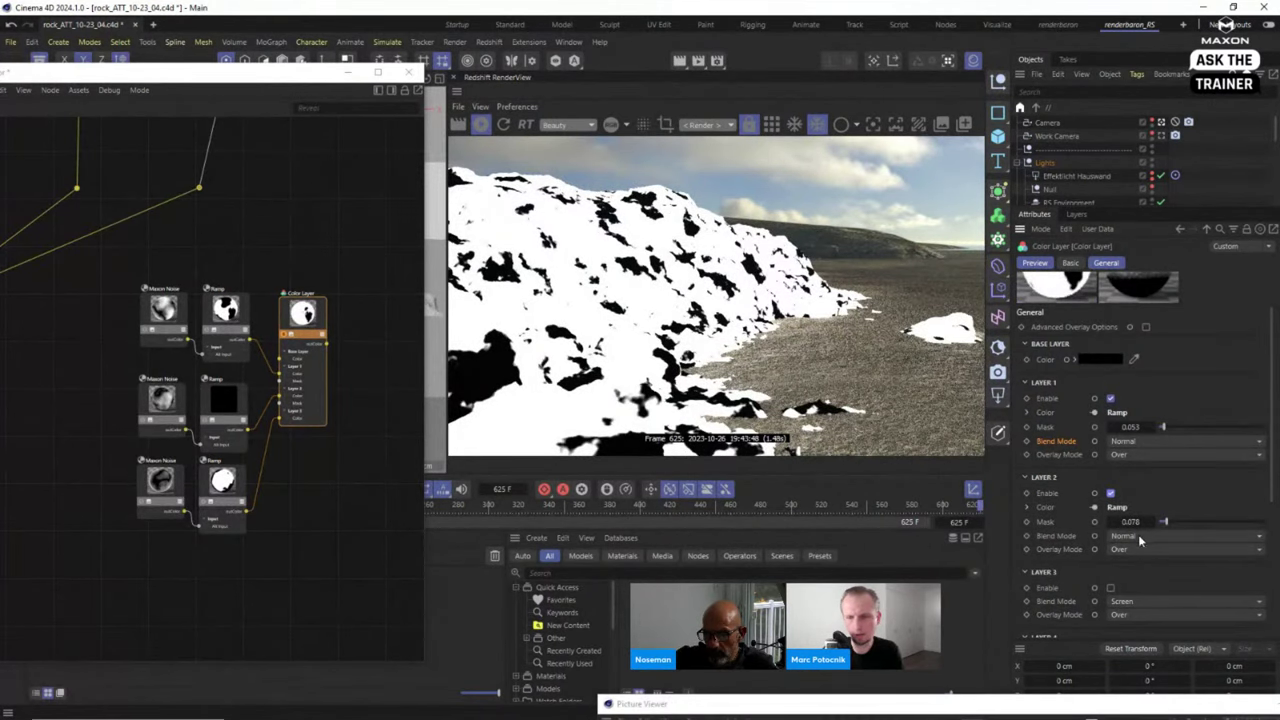
Re-enable Layer 3 with its Mask raised to 0.072, and raise Layer 2's Mask to 0.166.
{"action": "left_click", "coordinate": [1110, 588]}
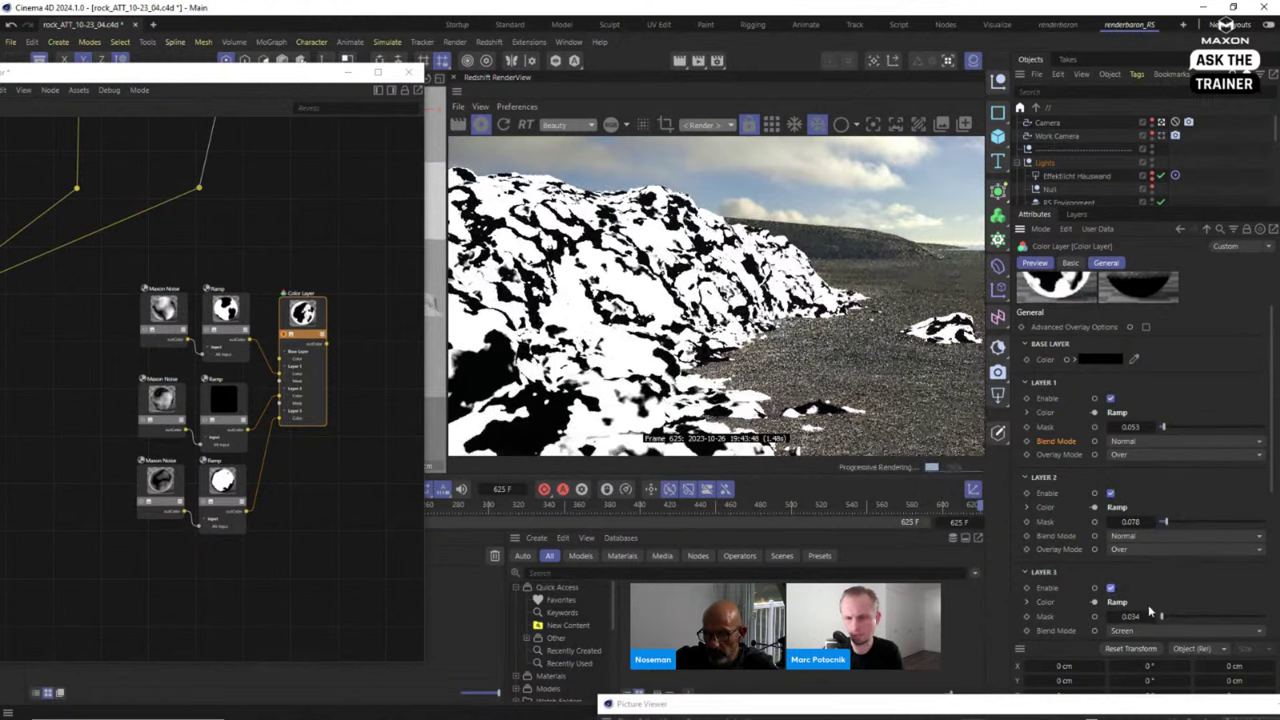
{"action": "left_click_drag", "start_coordinate": [1167, 616], "coordinate": [1172, 616]}
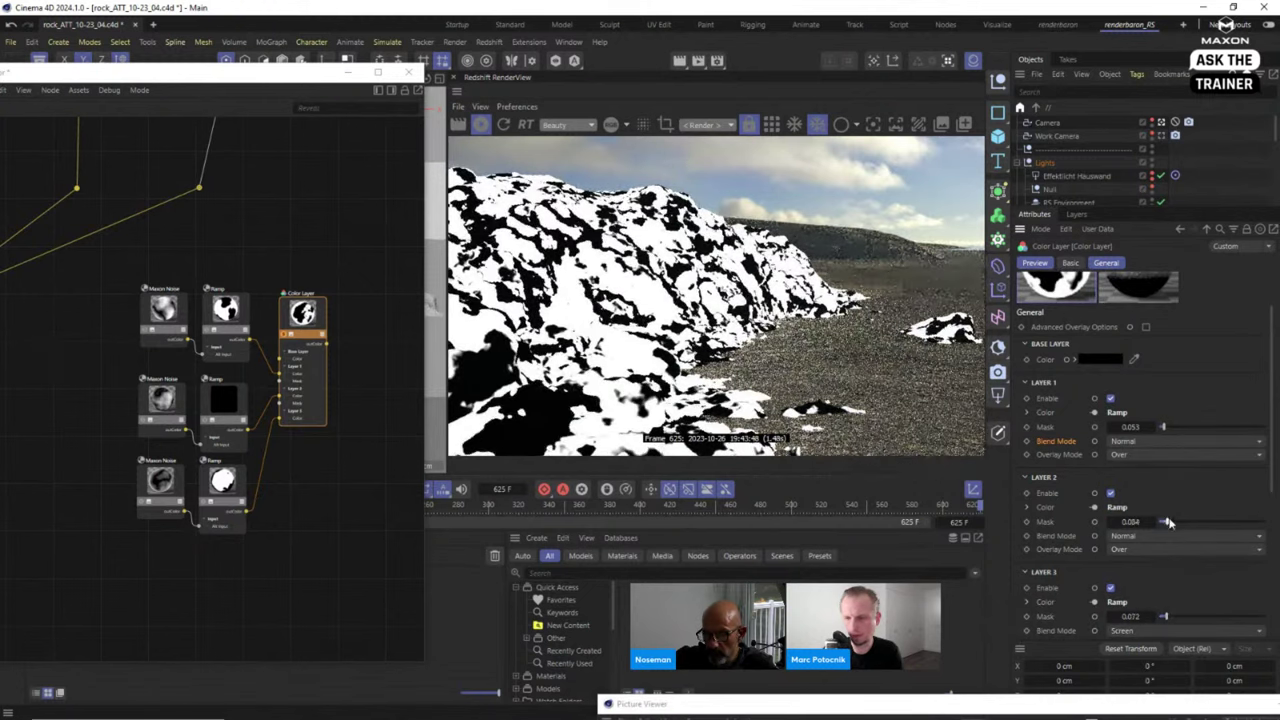
{"action": "left_click_drag", "start_coordinate": [1164, 522], "coordinate": [1178, 524]}
Try Normal as Layer 3's Blend Mode and return it to Screen.
{"action": "left_click", "coordinate": [1185, 630]}
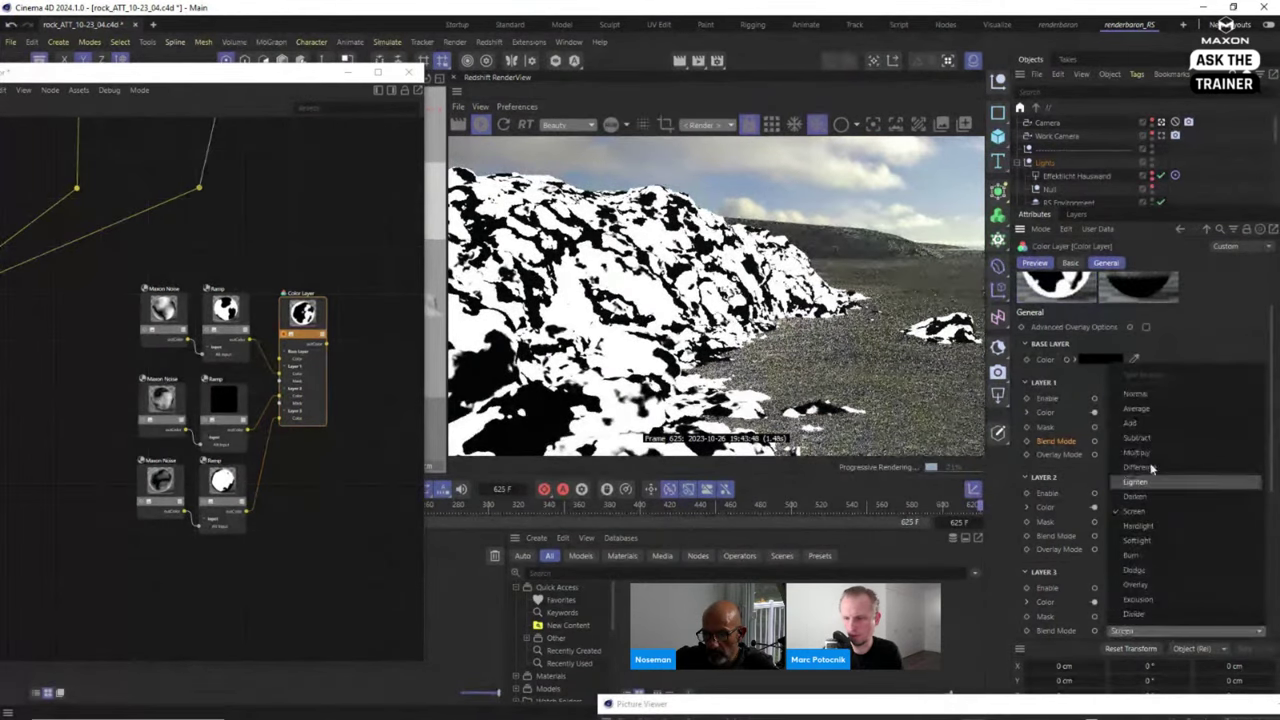
{"action": "left_click", "coordinate": [1142, 398]}
{"action": "left_click", "coordinate": [1150, 629]}
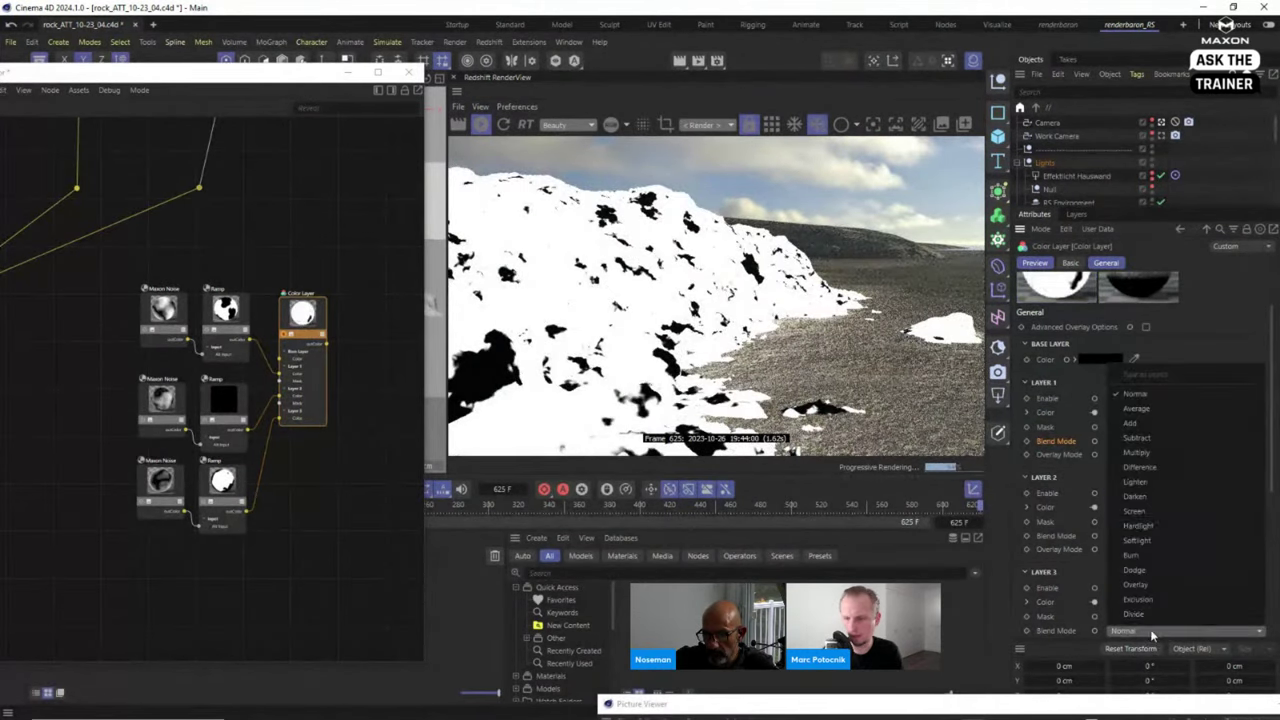
{"action": "left_click", "coordinate": [1150, 511]}
Set Layer 2's Blend Mode to Screen and fine-tune its Mask to 0.153.
{"action": "left_click", "coordinate": [1143, 536]}
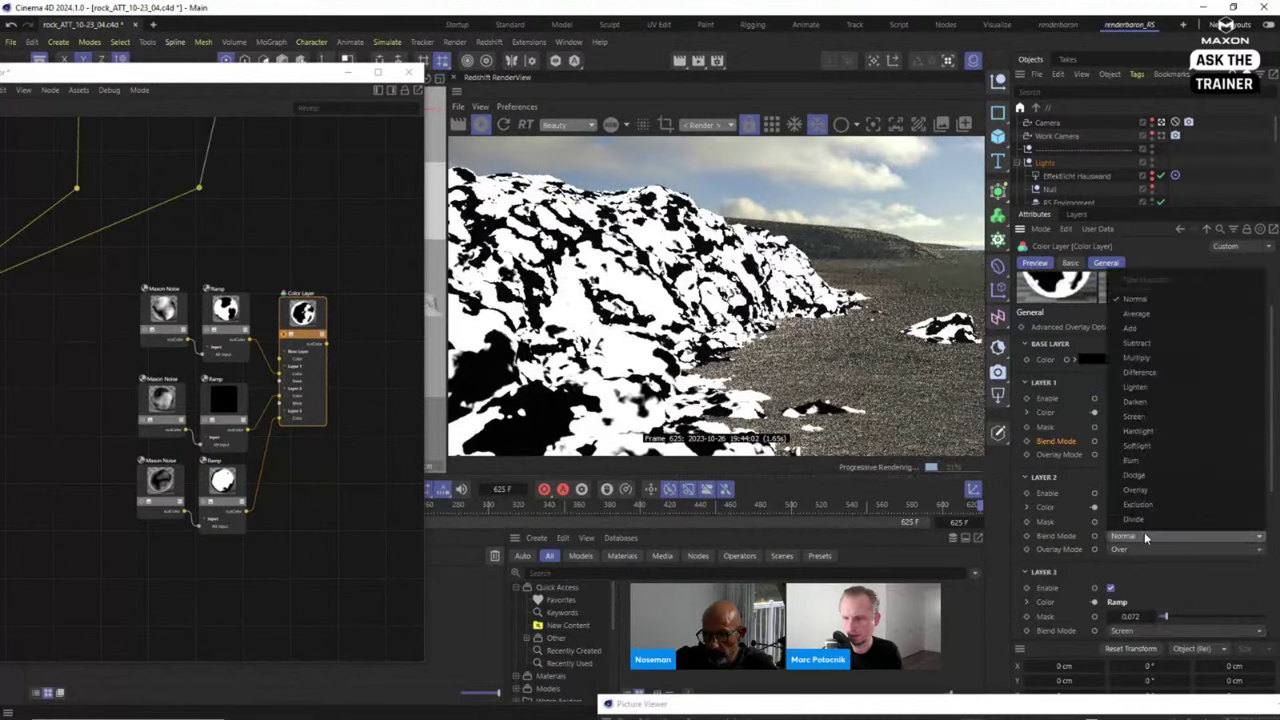
{"action": "left_click", "coordinate": [1138, 416]}
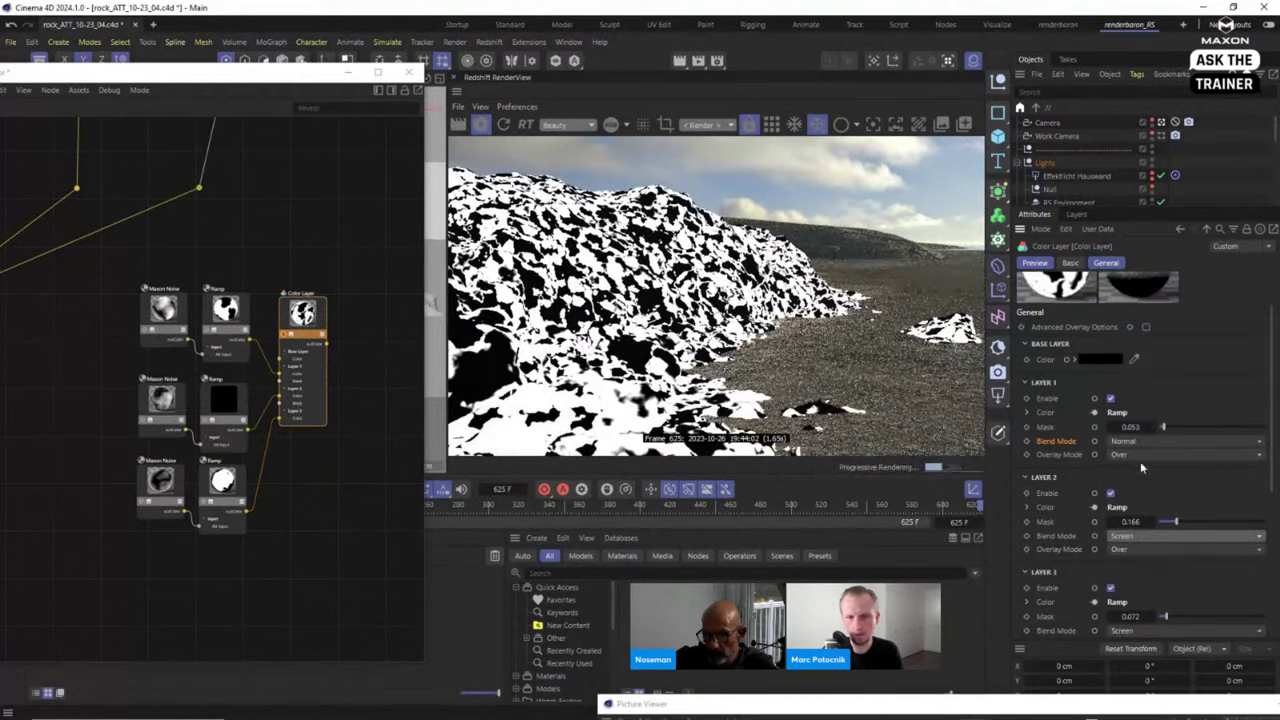
{"action": "mouse_move", "coordinate": [1176, 521]}
{"action": "left_mouse_down"}
{"action": "mouse_move", "coordinate": [1165, 523]}
{"action": "mouse_move", "coordinate": [1176, 525]}
{"action": "left_mouse_up"}
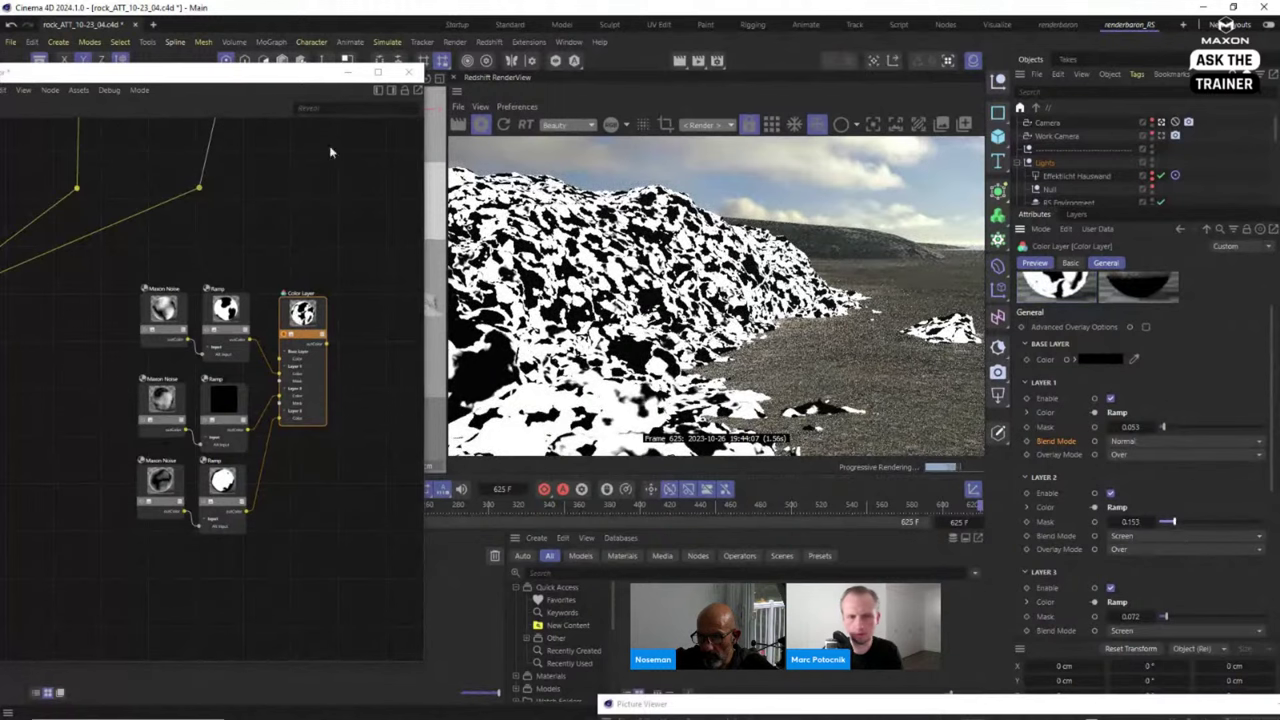
Add a Bump Map node beside the Color Layer.
{"action": "scroll", "coordinate": [352, 308], "scroll_direction": "down", "scroll_amount": 1}
{"action": "scroll", "coordinate": [346, 208], "scroll_direction": "up", "scroll_amount": 2}
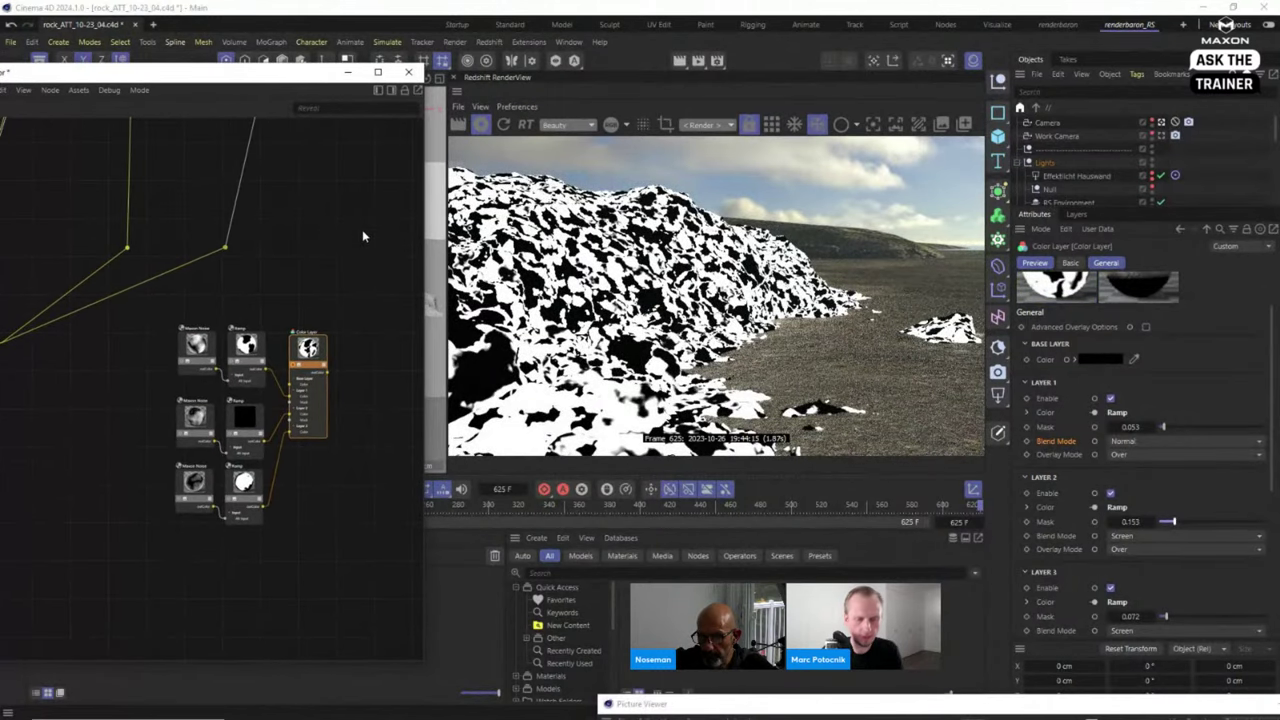
{"action": "left_click", "coordinate": [362, 236]}
{"action": "key", "text": "Tab"}
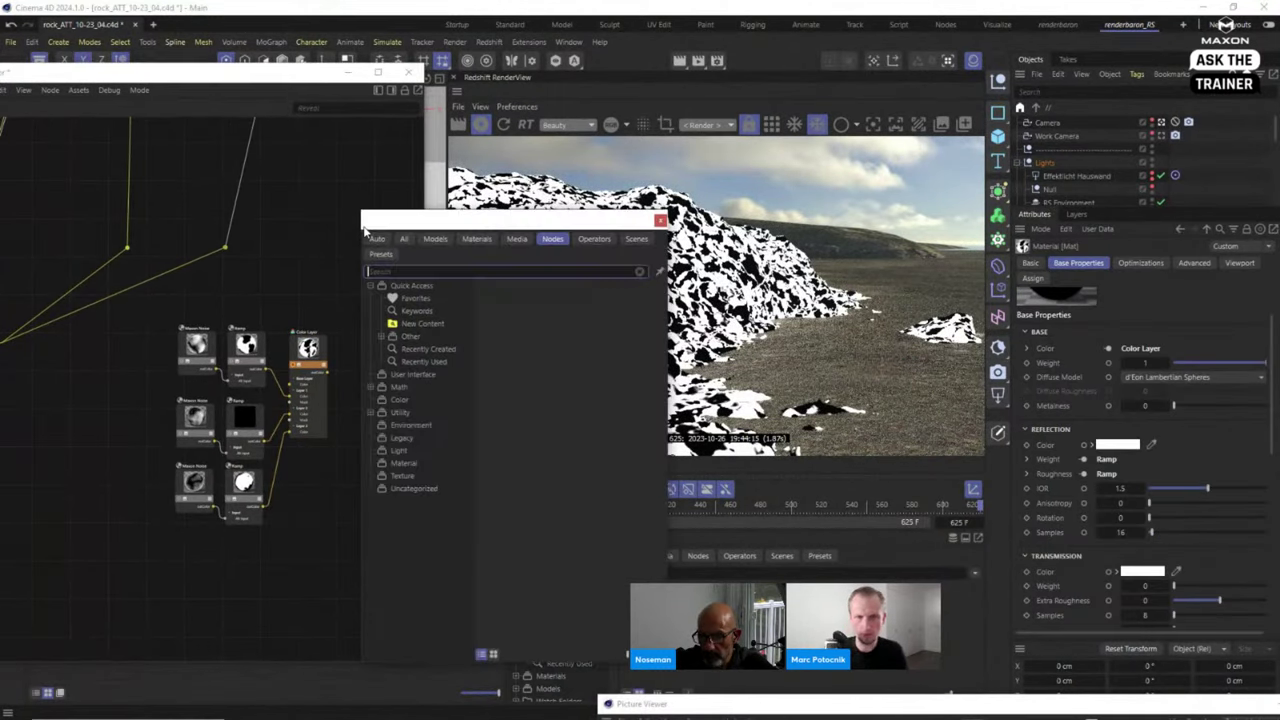
{"action": "type", "text": "bump"}
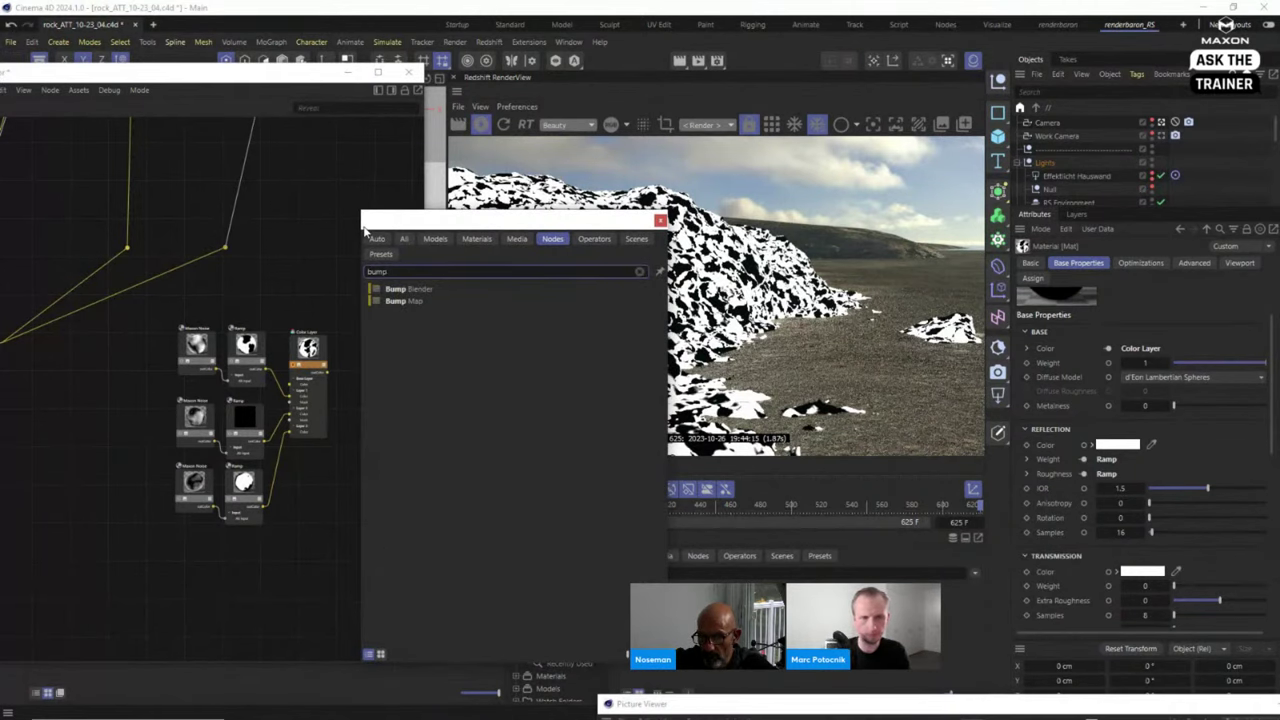
{"action": "left_click_drag", "start_coordinate": [404, 310], "coordinate": [366, 341]}
Connect the Color Layer's output to the Bump Map's Input and end the Color Layer's solo preview in the render.
{"action": "key", "text": "h"}
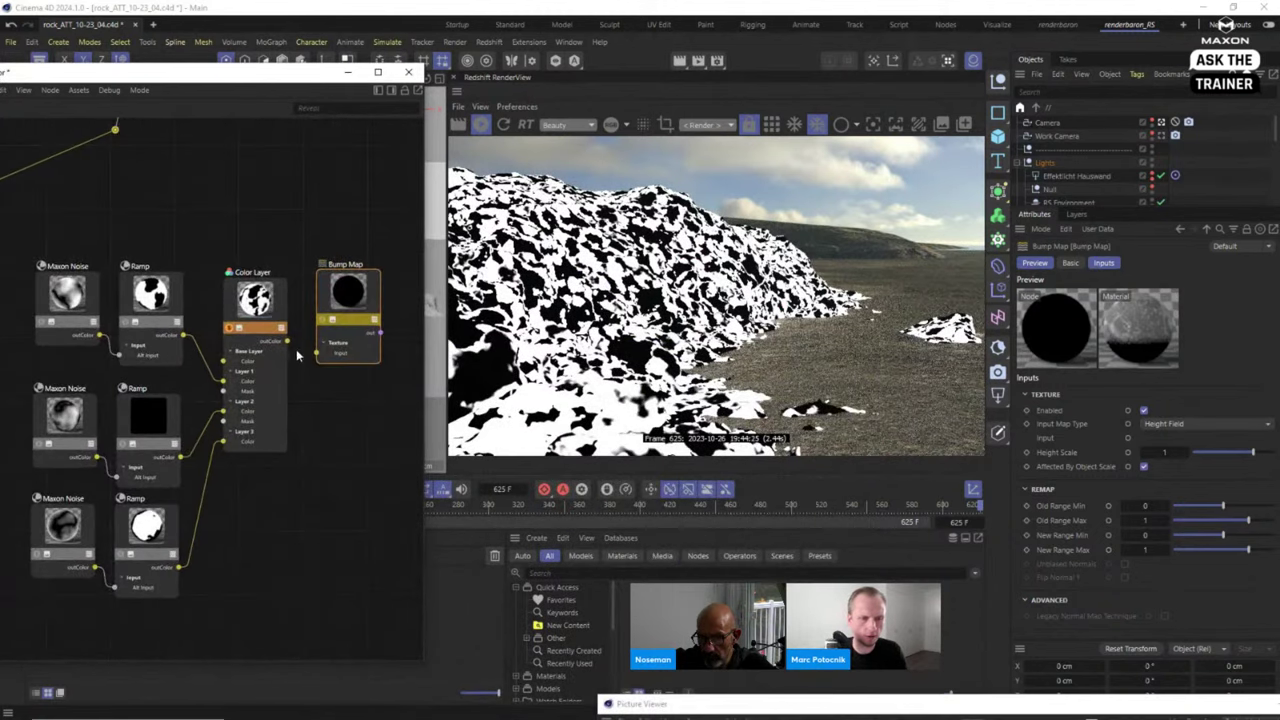
{"action": "left_click_drag", "start_coordinate": [308, 369], "coordinate": [318, 358]}
{"action": "scroll", "coordinate": [305, 325], "scroll_direction": "down", "scroll_amount": 2}
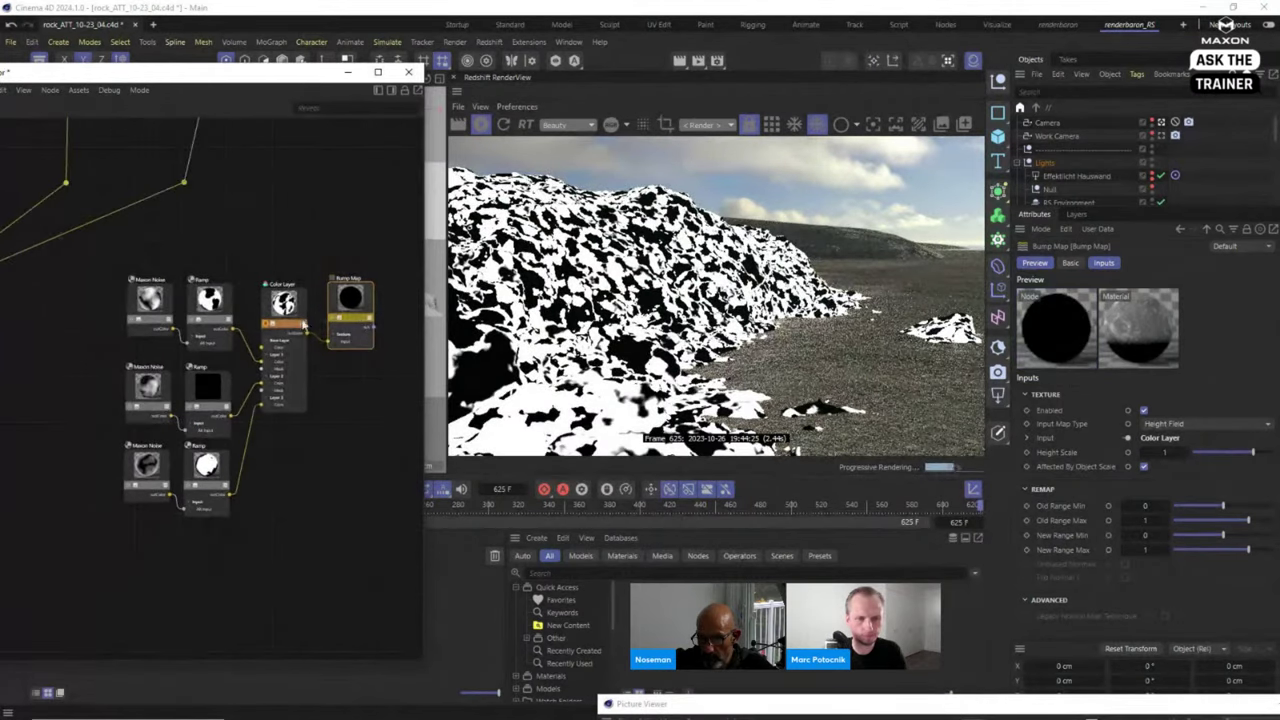
{"action": "left_click", "coordinate": [330, 255]}
{"action": "scroll", "coordinate": [330, 255], "scroll_direction": "down", "scroll_amount": 3}
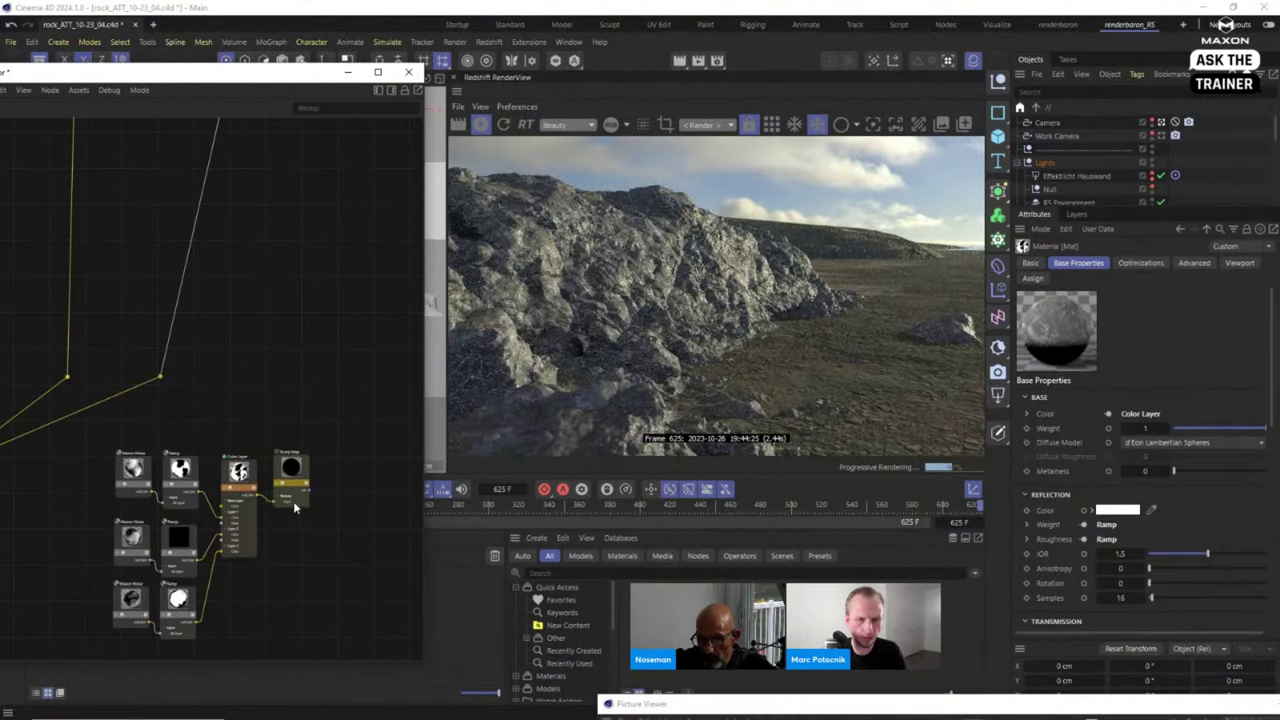
{"action": "left_click", "coordinate": [292, 492]}
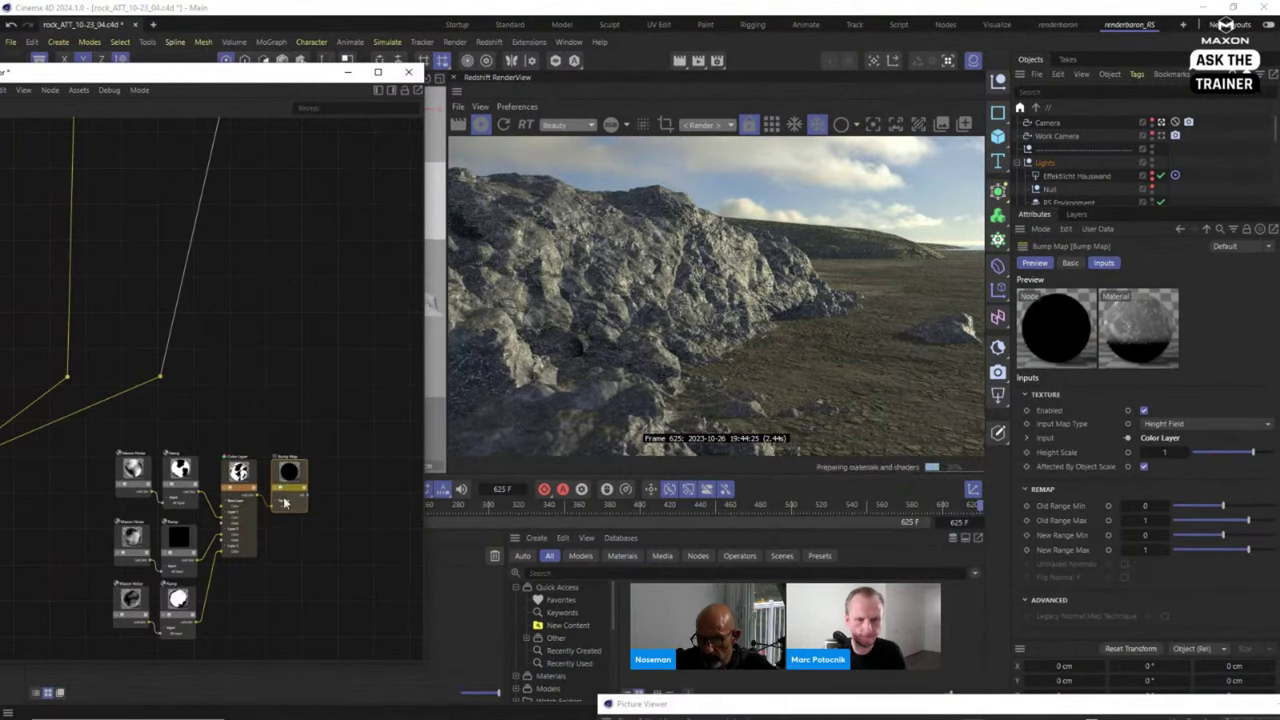
{"action": "scroll", "coordinate": [308, 441], "scroll_direction": "down", "scroll_amount": 3}
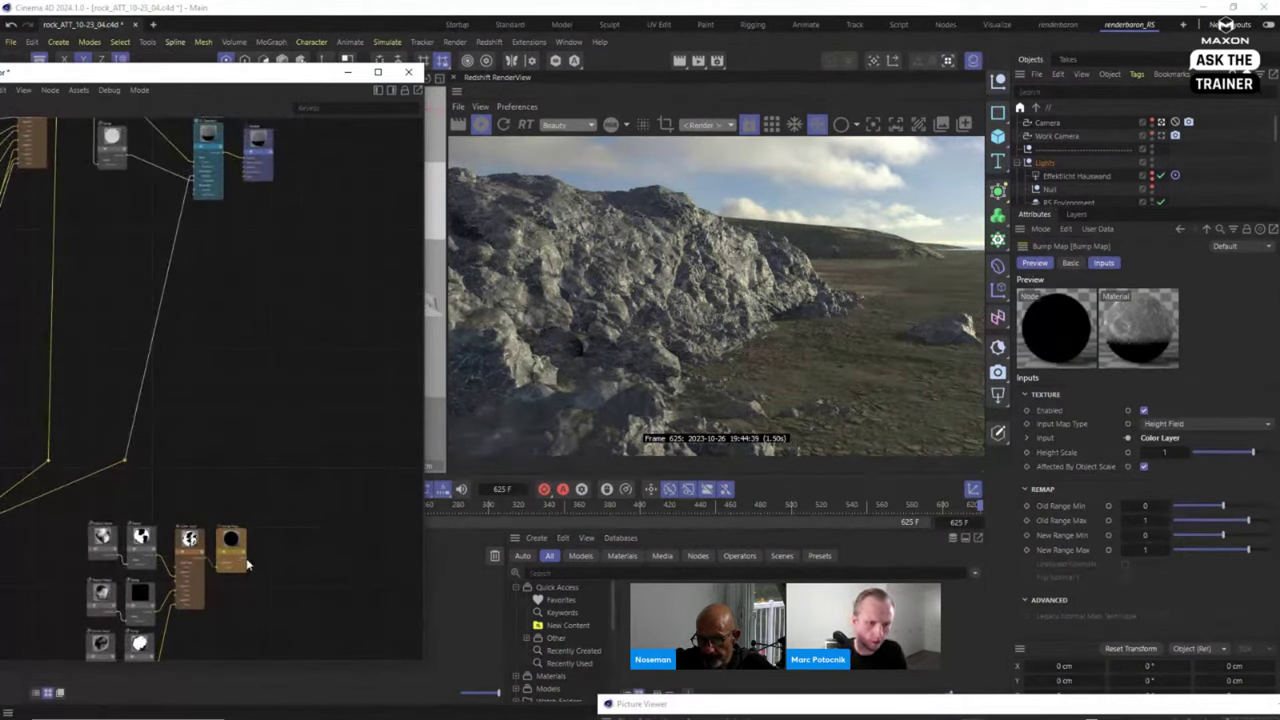
{"action": "left_click", "coordinate": [218, 190]}
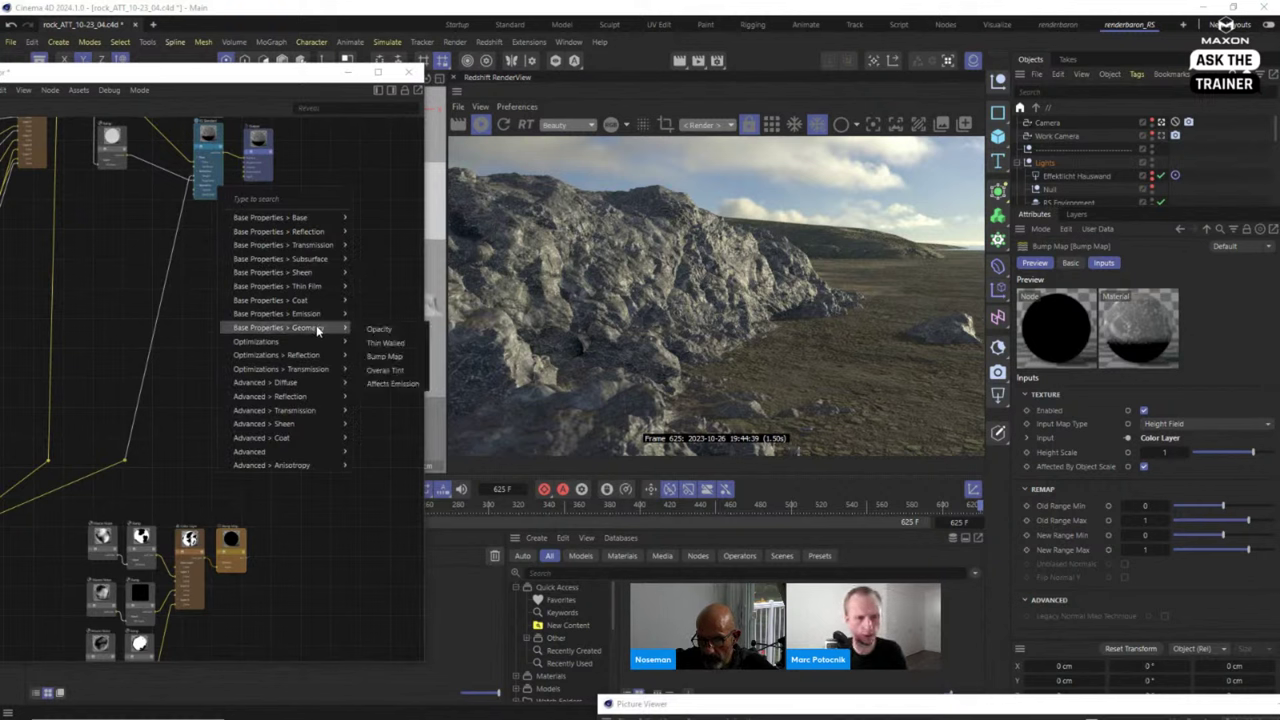
{"action": "mouse_move", "coordinate": [305, 220]}
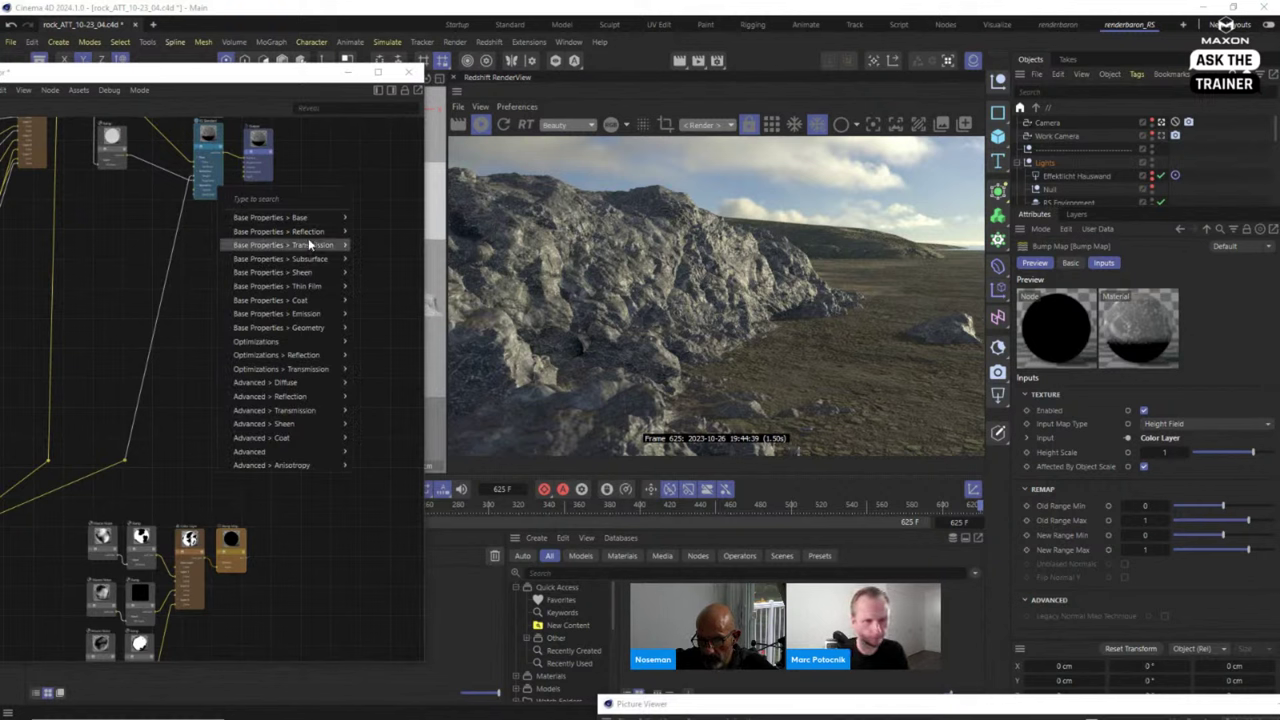
{"action": "mouse_move", "coordinate": [318, 372]}
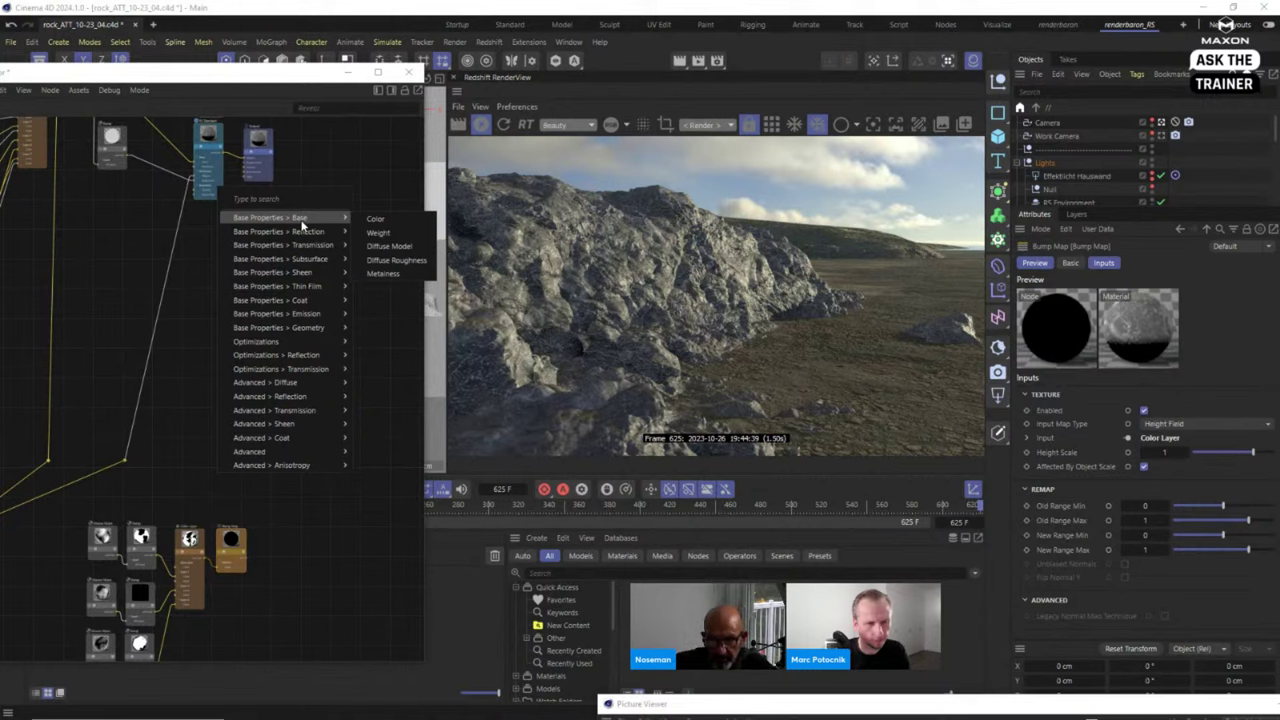
{"action": "left_click", "coordinate": [192, 258]}
{"action": "left_click", "coordinate": [211, 188]}
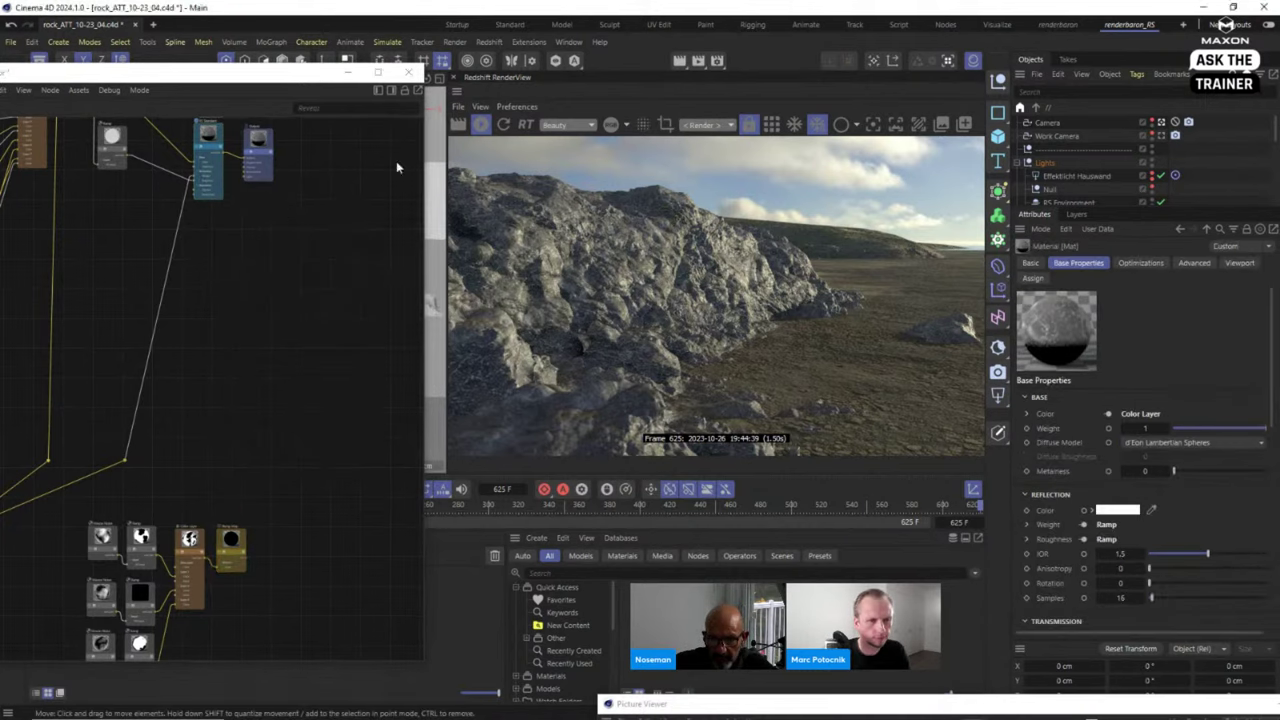
Connect the Bump Map node's output to the rock material's Bump Map input under Base Properties > Geometry.
{"action": "scroll", "coordinate": [205, 188], "scroll_direction": "up", "scroll_amount": 5}
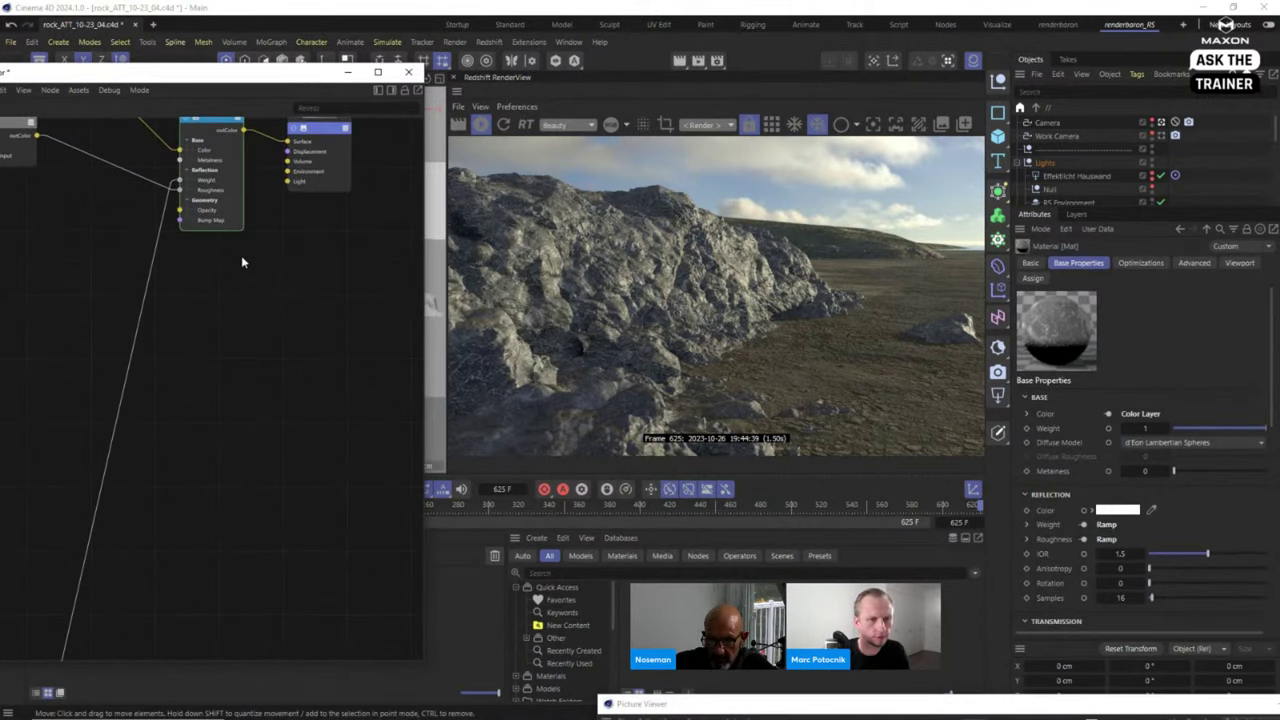
{"action": "scroll", "coordinate": [231, 210], "scroll_direction": "down", "scroll_amount": 5}
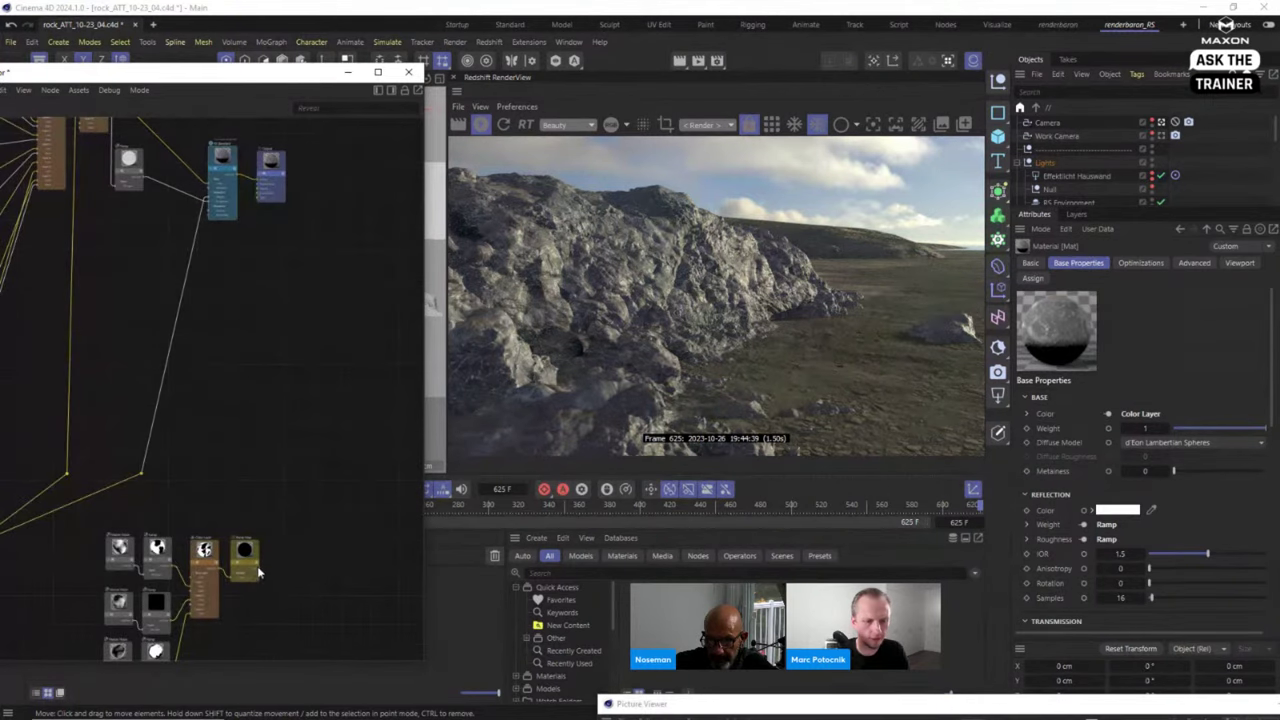
{"action": "left_click", "coordinate": [238, 211]}
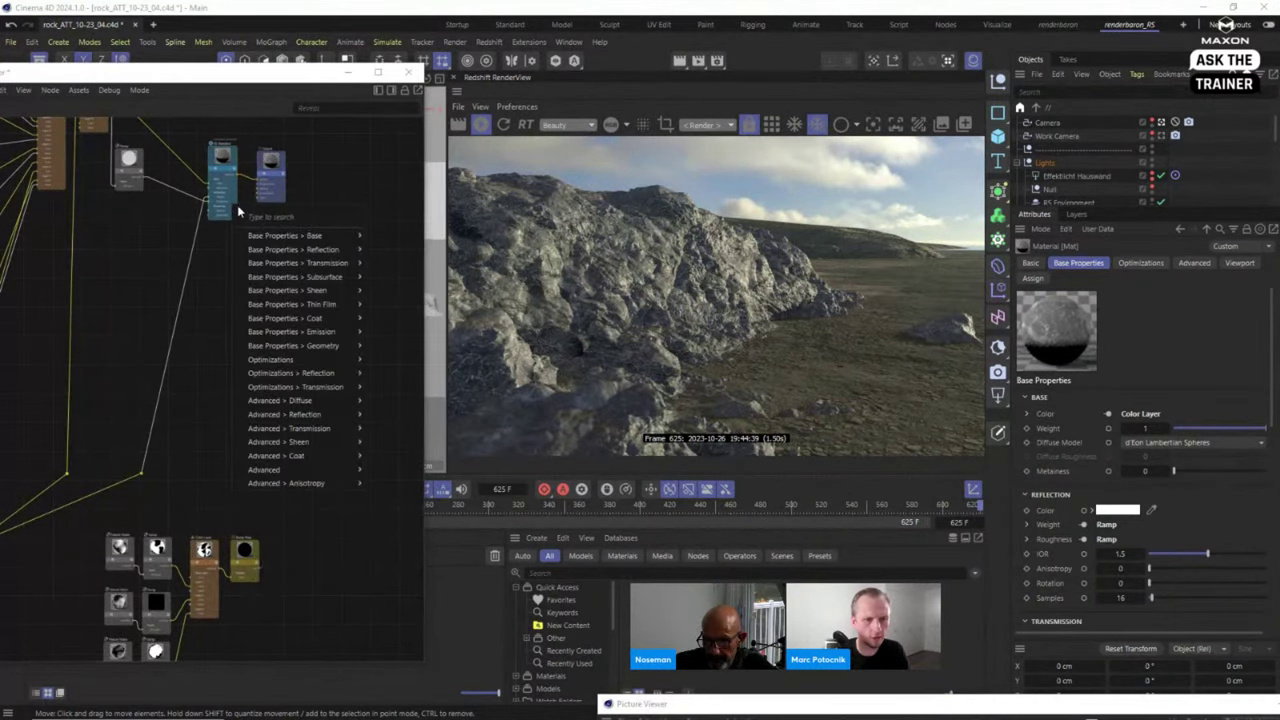
{"action": "mouse_move", "coordinate": [335, 345]}
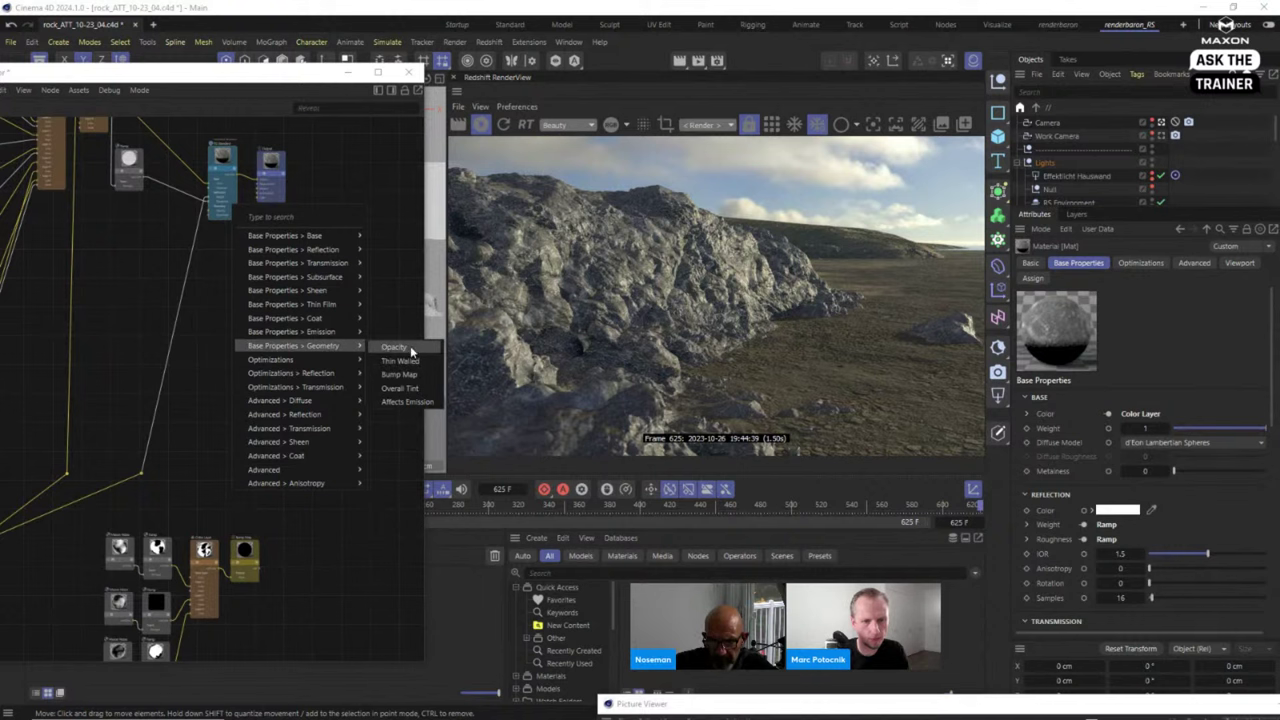
{"action": "left_click", "coordinate": [408, 374]}
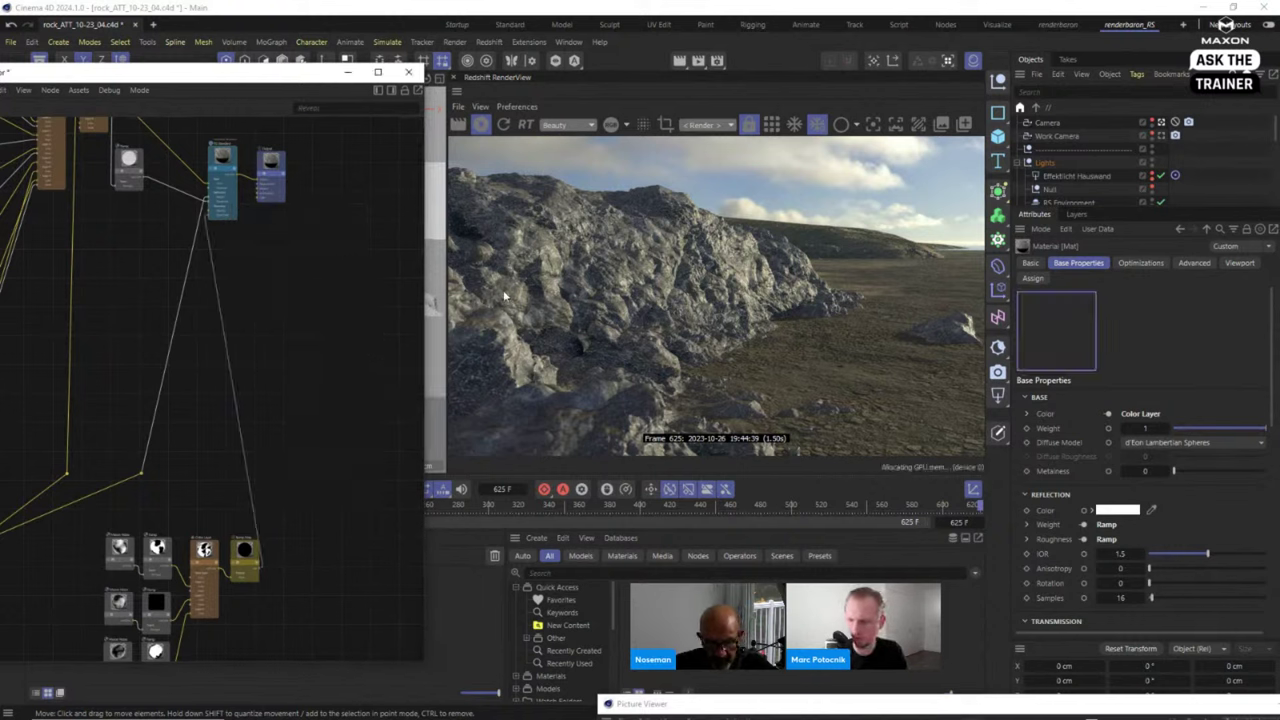
Set the Bump Map node's Height Scale to 0.1.
{"action": "scroll", "coordinate": [294, 274], "scroll_direction": "up", "scroll_amount": 2}
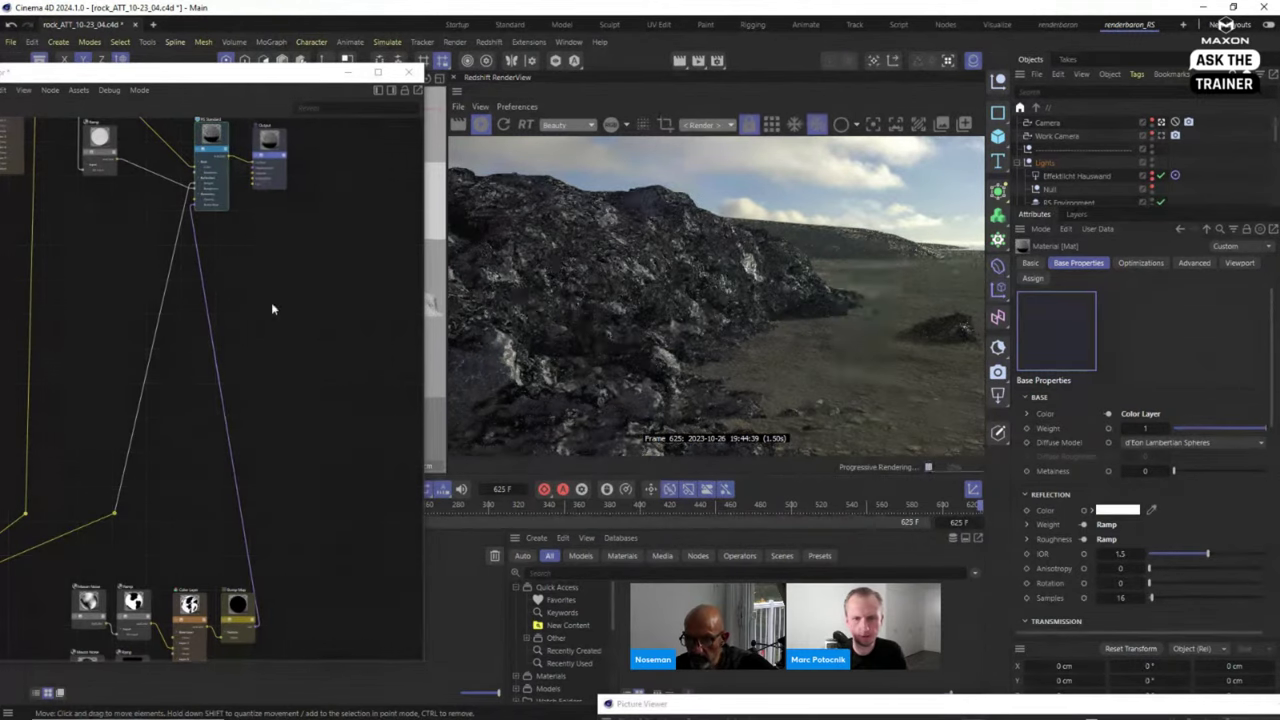
{"action": "scroll", "coordinate": [300, 250], "scroll_direction": "up", "scroll_amount": 2}
{"action": "middle_click_drag", "start_coordinate": [274, 271], "coordinate": [297, 129]}
{"action": "scroll", "coordinate": [262, 375], "scroll_direction": "up", "scroll_amount": 2}
{"action": "scroll", "coordinate": [295, 455], "scroll_direction": "down", "scroll_amount": 1}
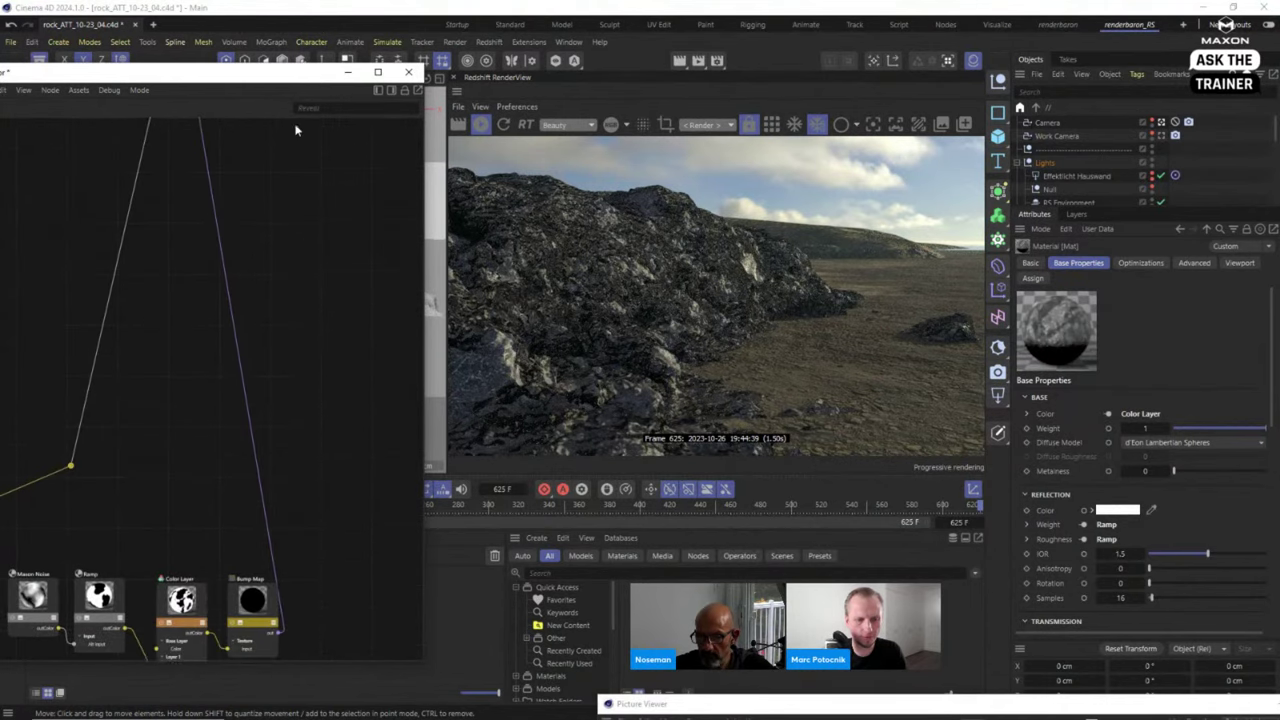
{"action": "left_click", "coordinate": [255, 598]}
{"action": "middle_click_drag", "start_coordinate": [268, 598], "coordinate": [278, 365]}
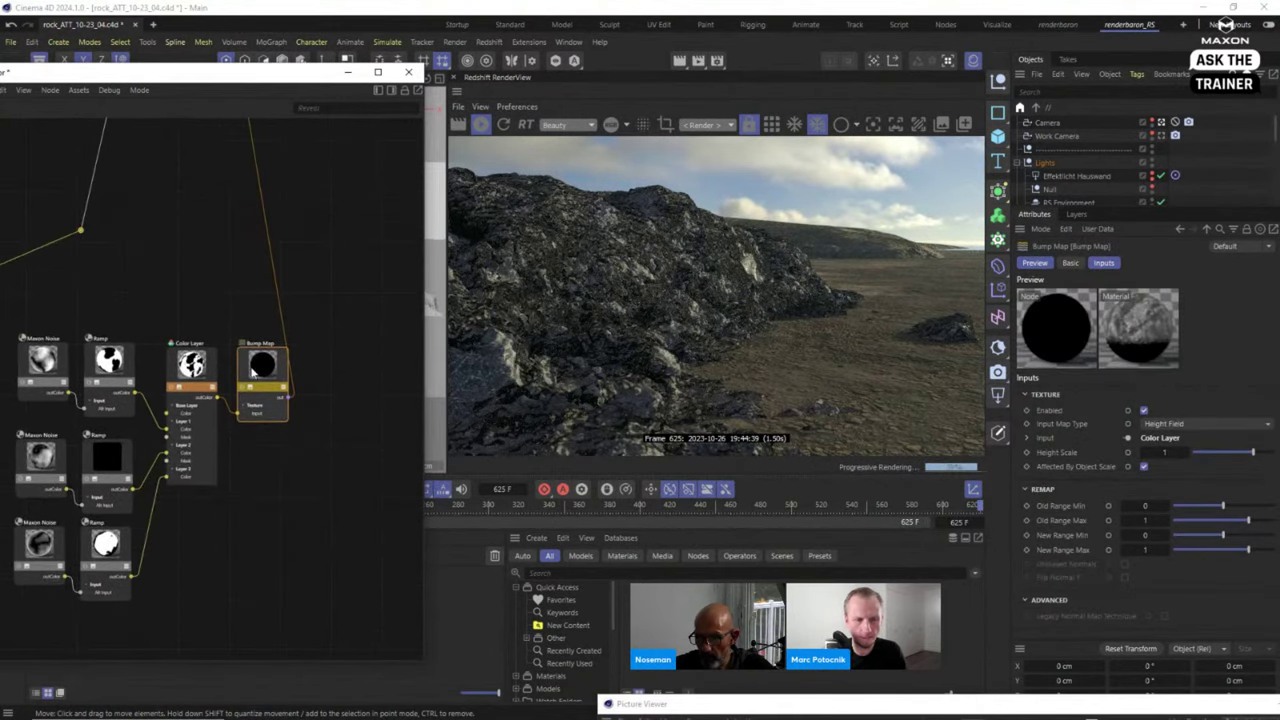
{"action": "left_click", "coordinate": [1166, 451]}
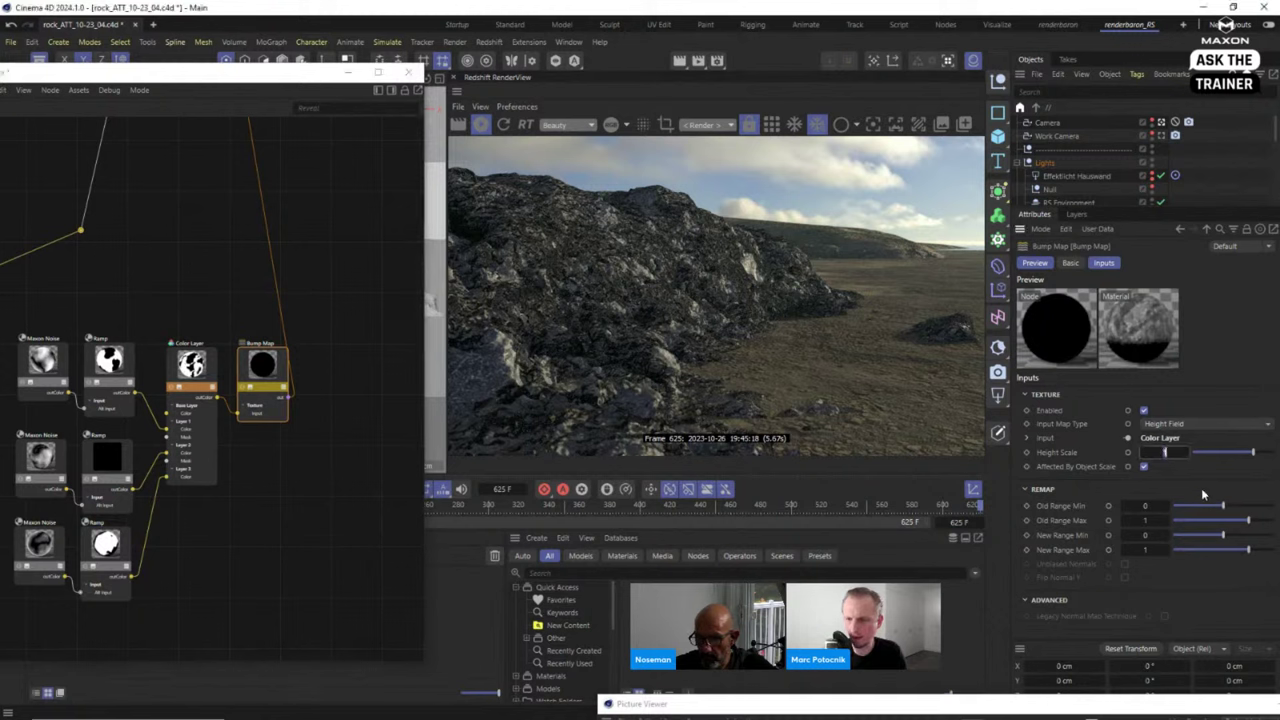
{"action": "left_click", "coordinate": [1054, 455]}
{"action": "left_click", "coordinate": [1166, 452]}
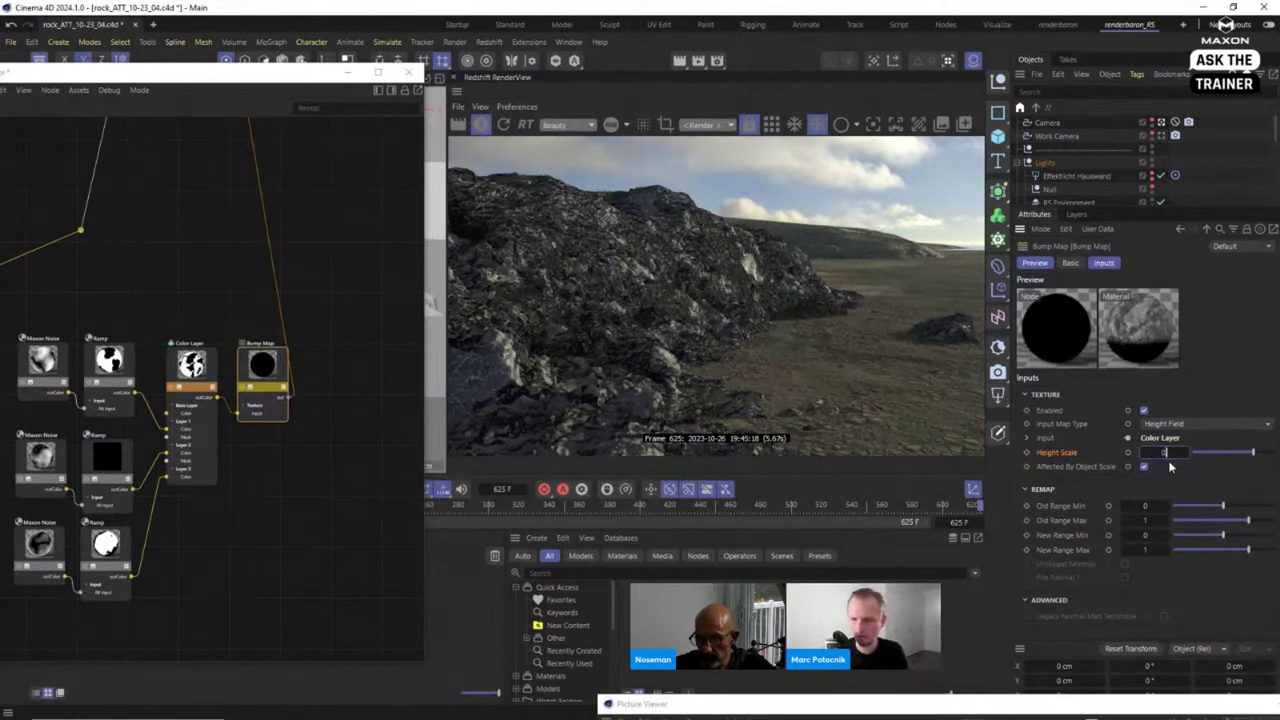
{"action": "key", "text": "Return"}
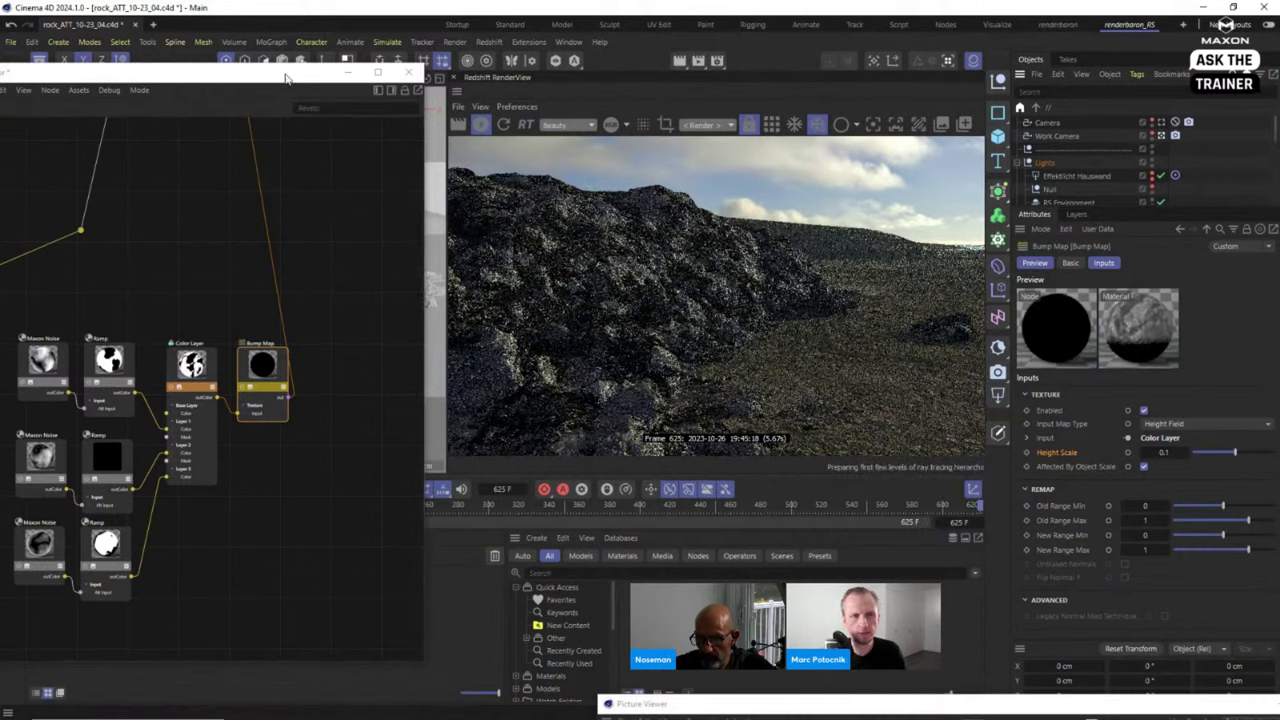
Move the Node Editor down to uncover the viewport and reduce the Bump Map's Height Scale to 0.02.
{"action": "left_click_drag", "start_coordinate": [285, 78], "coordinate": [290, 419]}
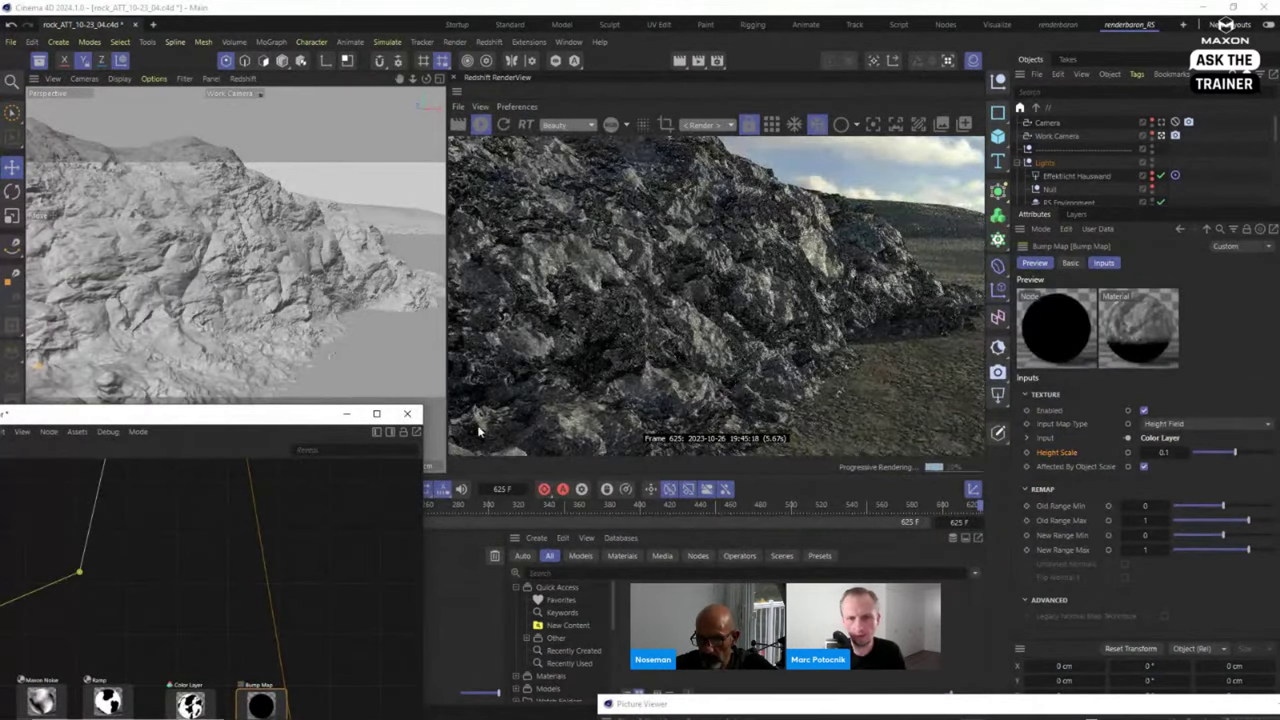
{"action": "left_click_drag", "start_coordinate": [285, 421], "coordinate": [342, 268]}
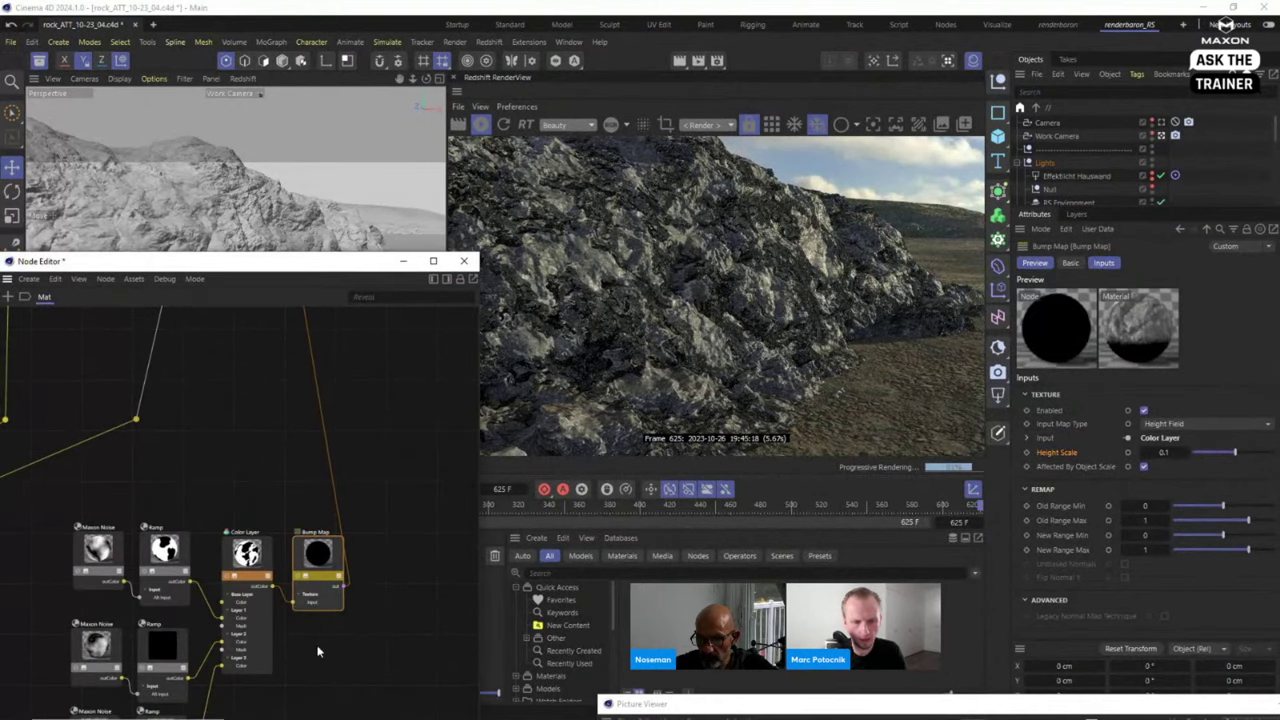
{"action": "left_click", "coordinate": [1162, 452]}
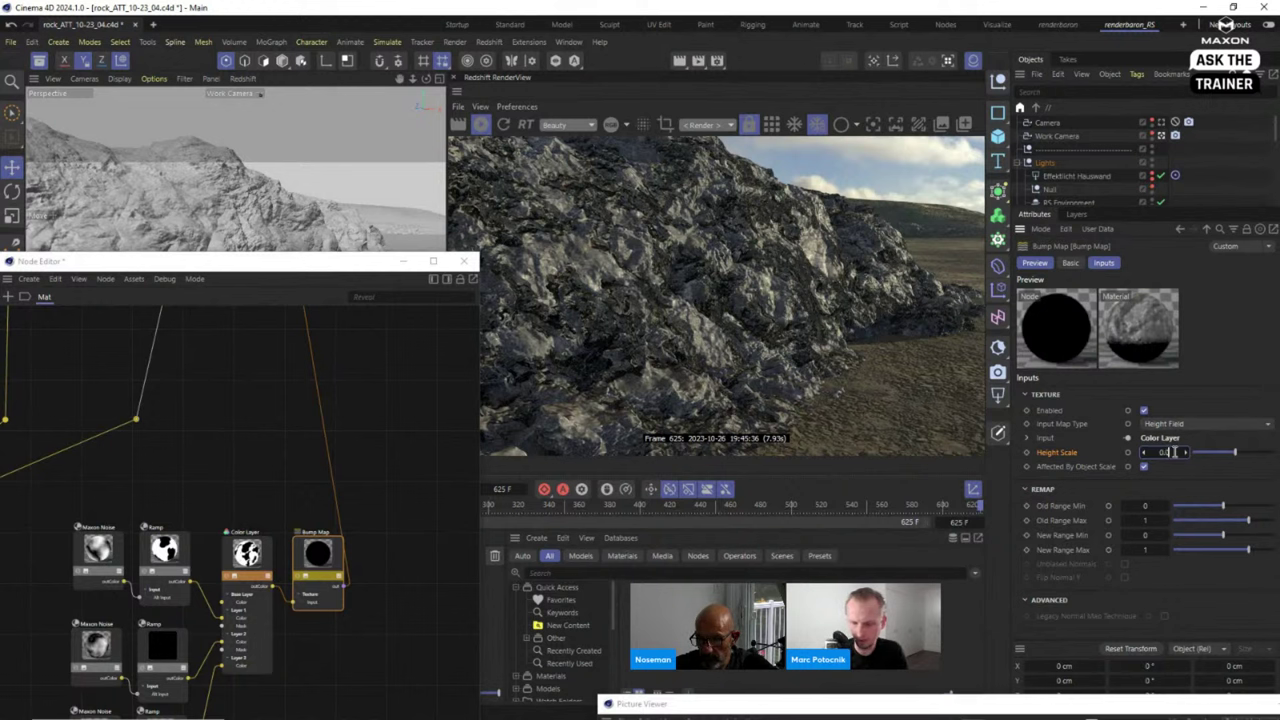
{"action": "key", "text": "Return"}
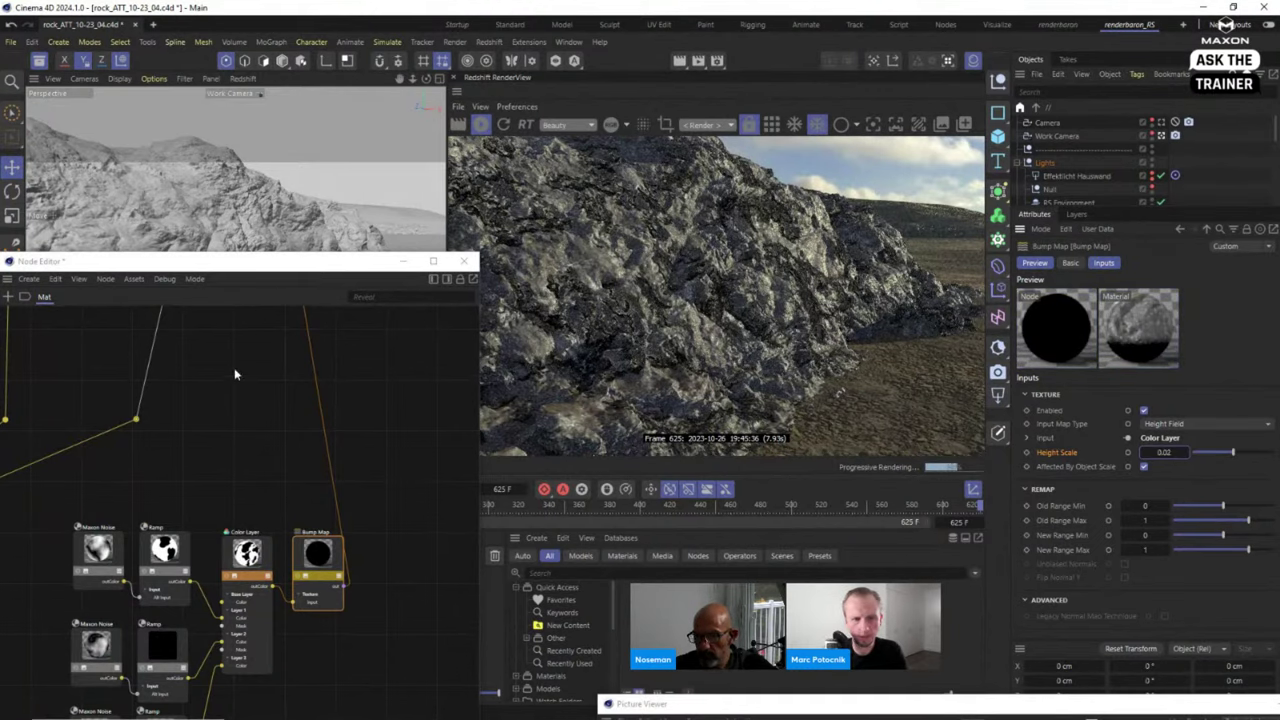
Feed the uppermost Maxon Noise directly into the Bump Map's Input in place of the Color Layer.
{"action": "middle_click_drag", "start_coordinate": [280, 513], "coordinate": [308, 457]}
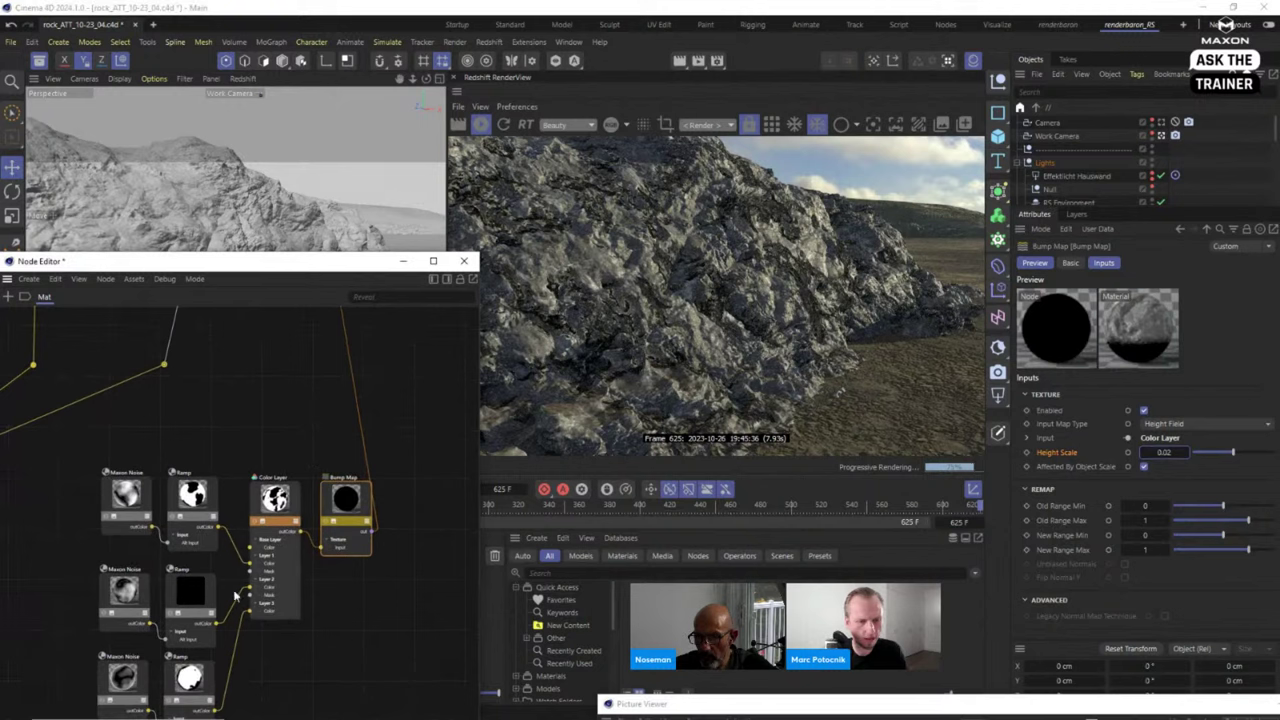
{"action": "middle_click_drag", "start_coordinate": [243, 681], "coordinate": [243, 657]}
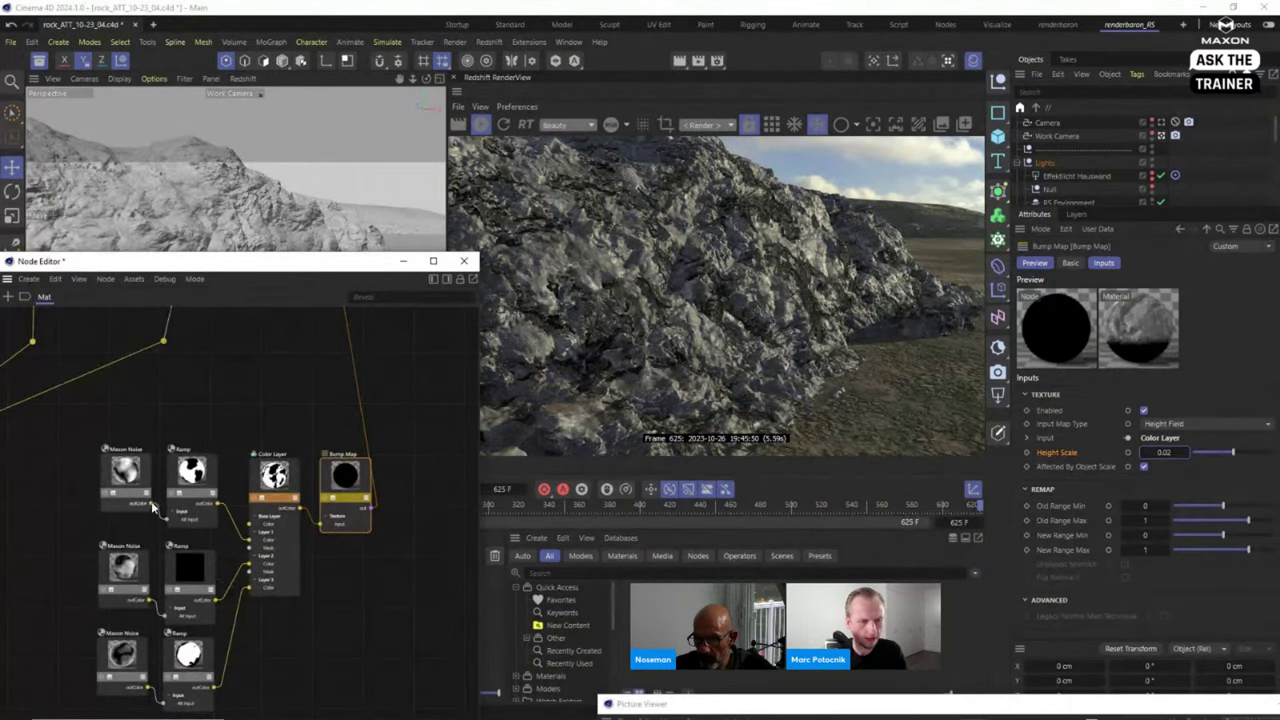
{"action": "left_click_drag", "start_coordinate": [152, 500], "coordinate": [321, 531]}
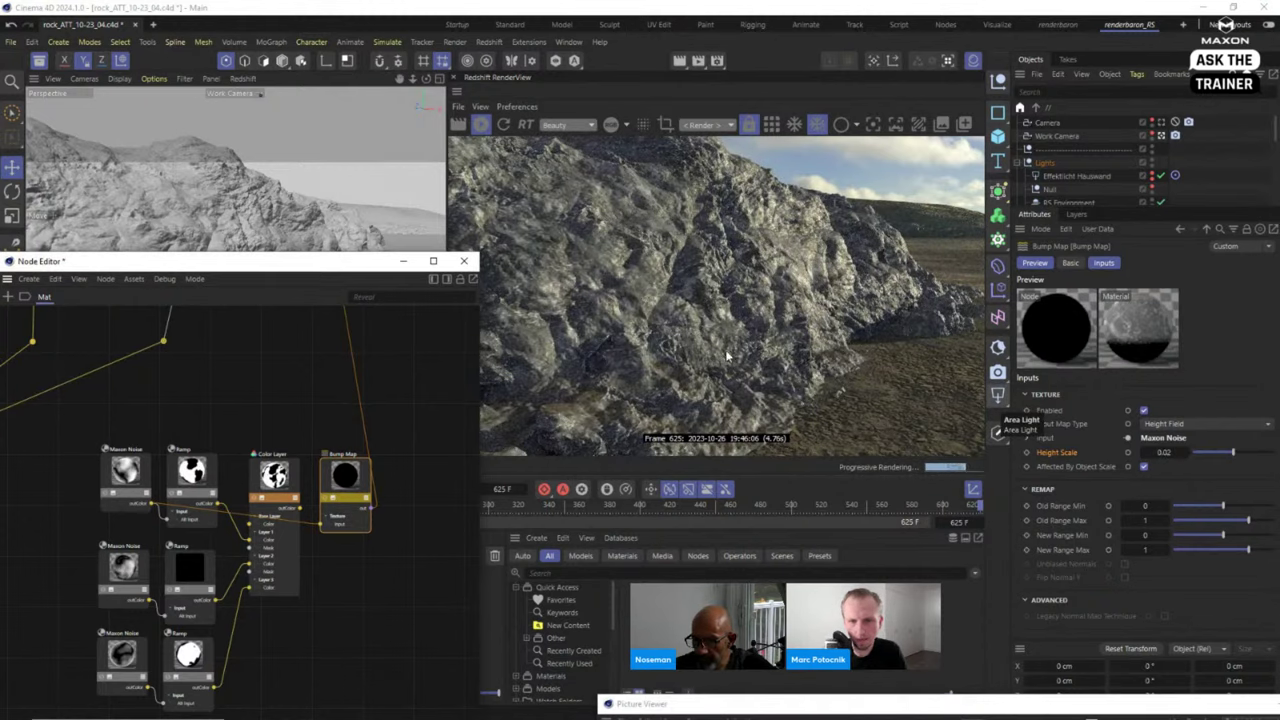
Try a Height Scale of 0.1 on the Bump Map and raise it to 0.3.
{"action": "left_click", "coordinate": [1177, 452]}
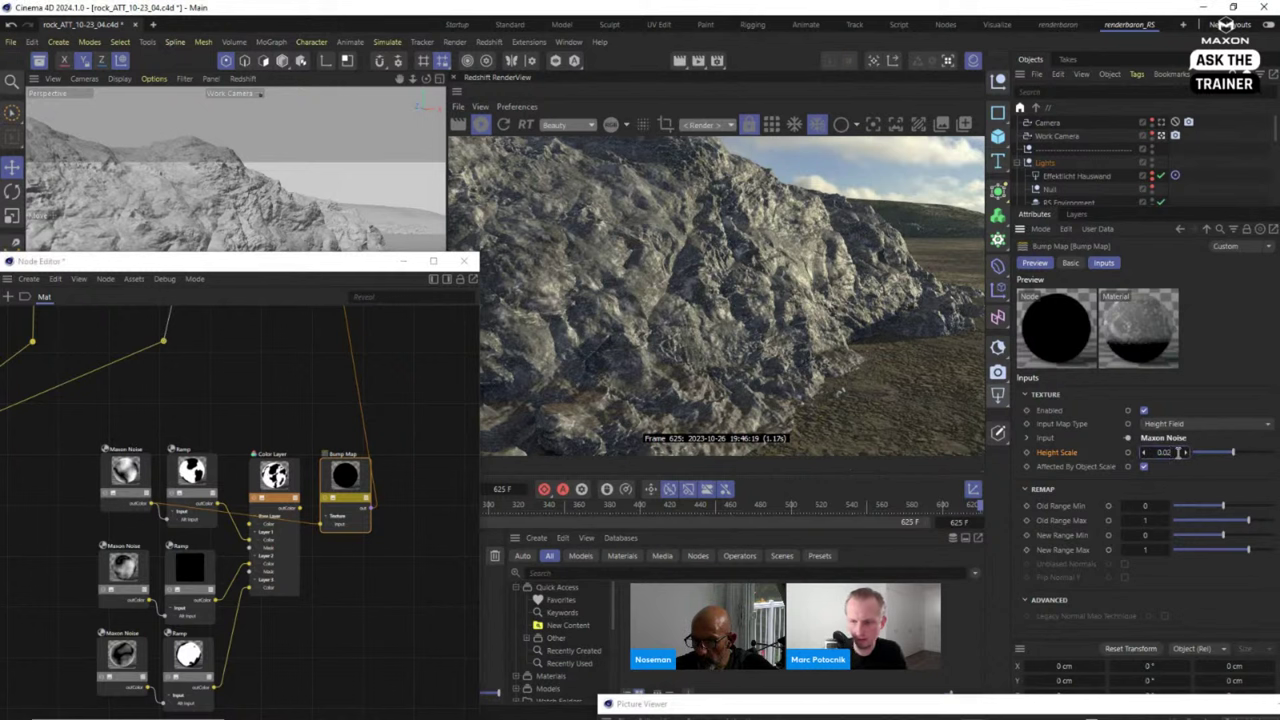
{"action": "type", "text": "0"}
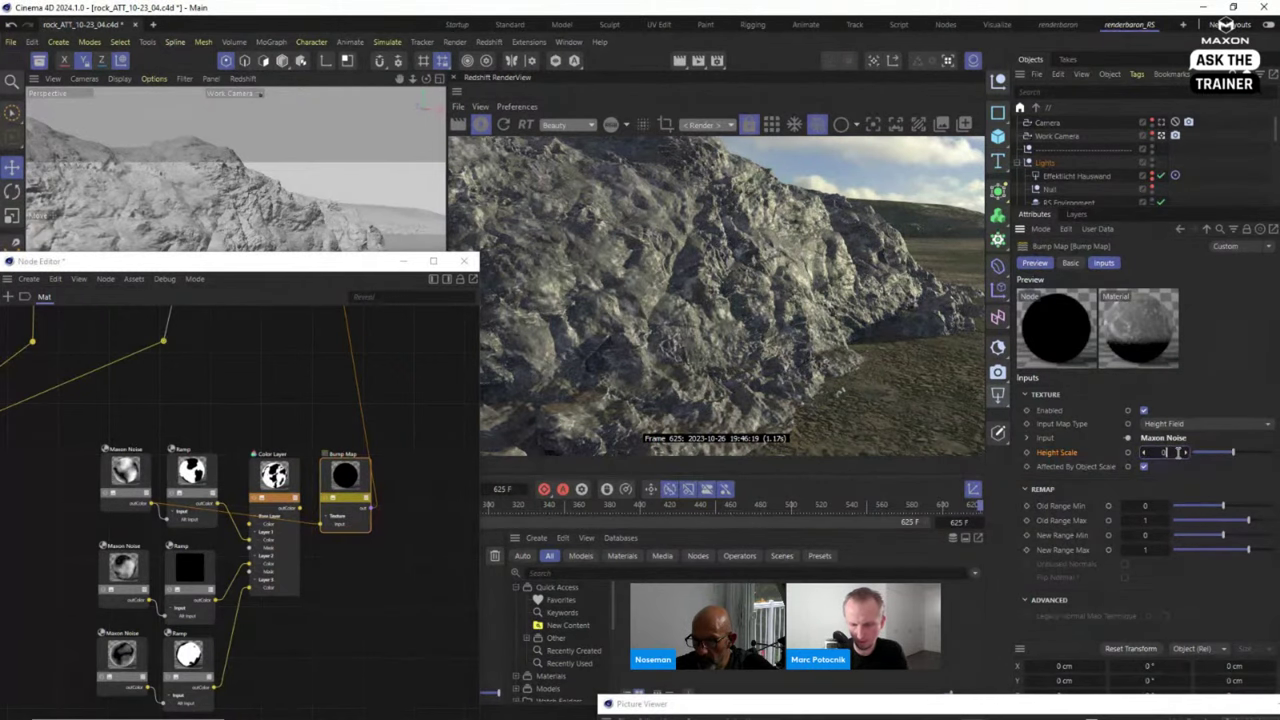
{"action": "type", "text": ".1"}
{"action": "key", "text": "Return"}
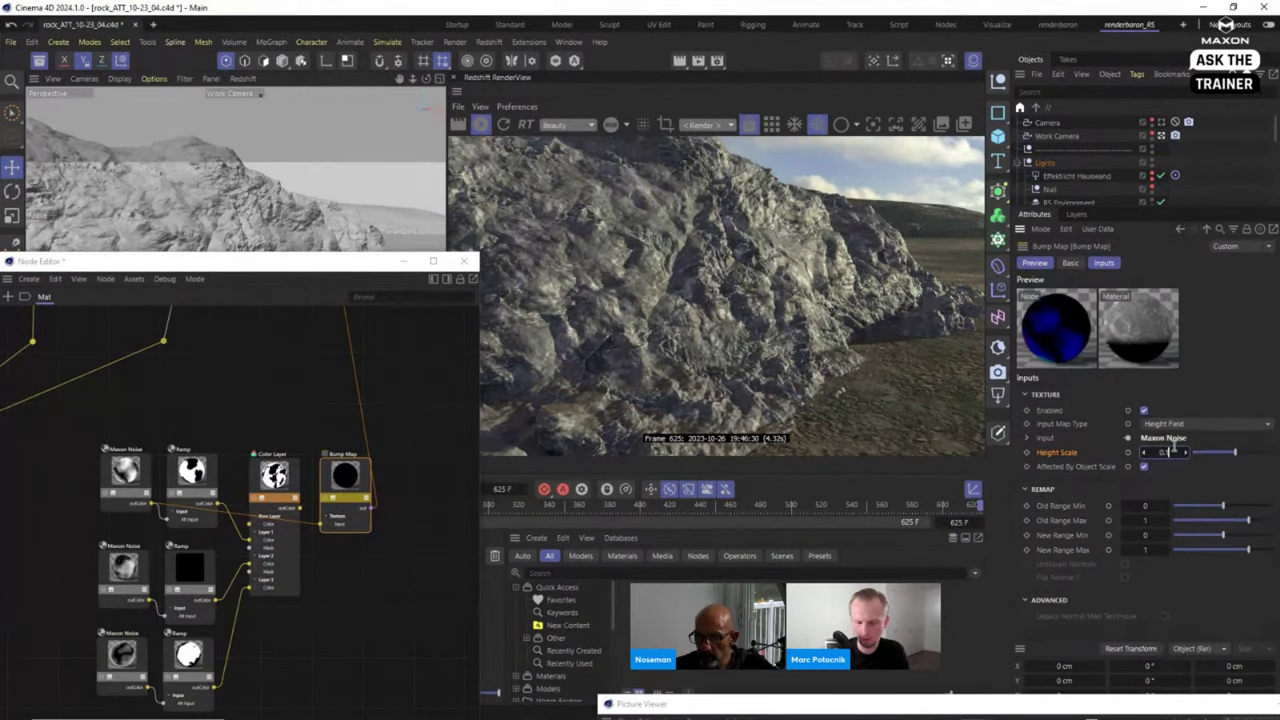
{"action": "key", "text": "Return"}
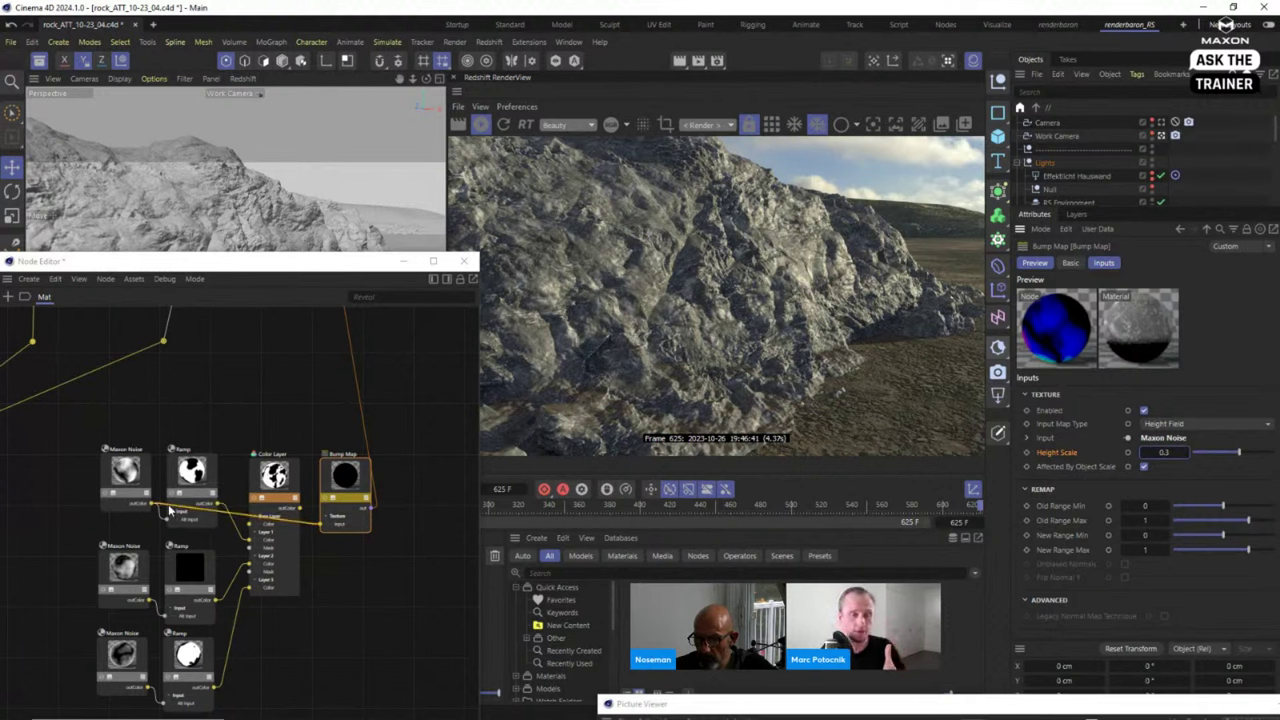
Reconnect the Color Layer's output to the Bump Map's Input, then clear the RenderView's frame buffer and restart the interactive render.
{"action": "left_click_drag", "start_coordinate": [170, 511], "coordinate": [284, 503]}
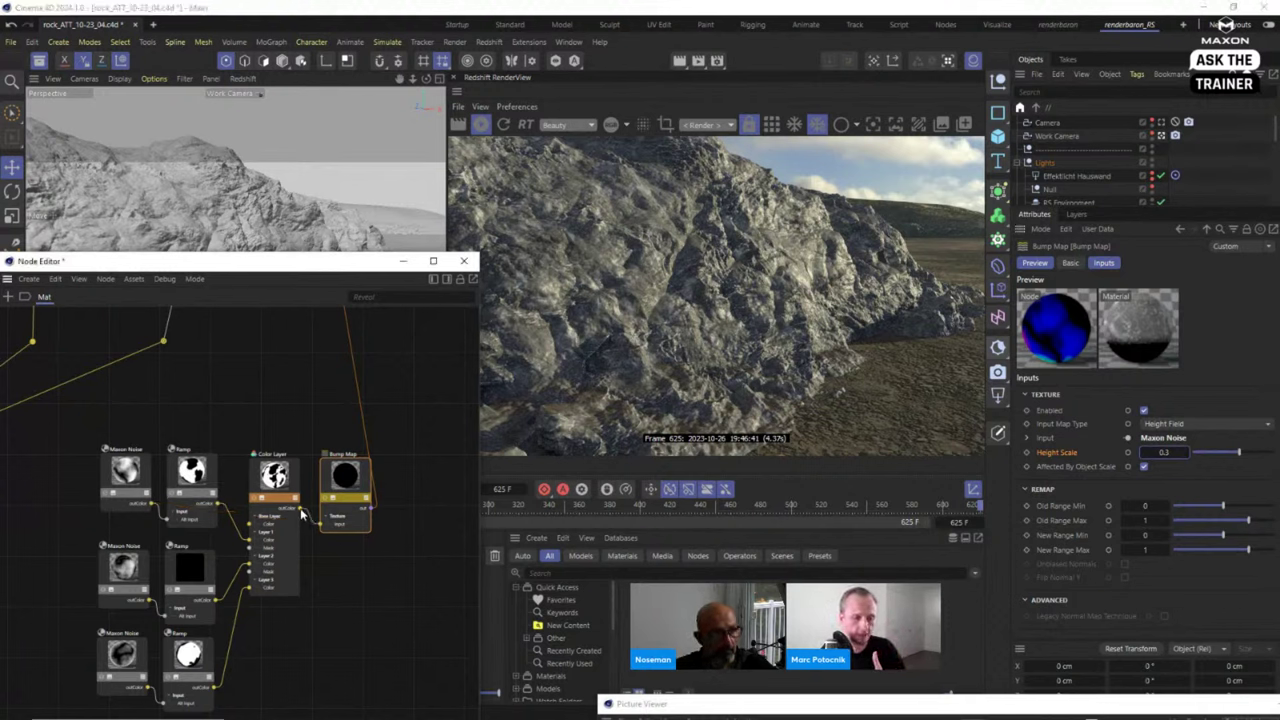
{"action": "left_click", "coordinate": [275, 479]}
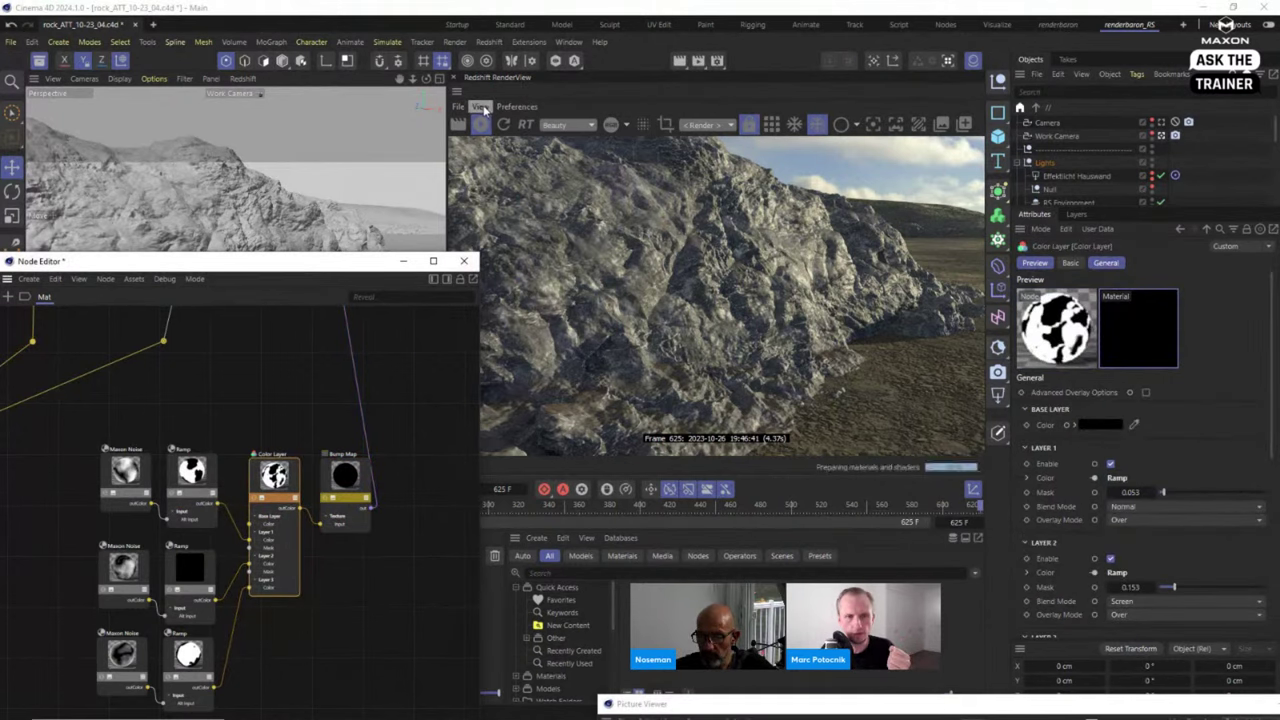
{"action": "left_click", "coordinate": [481, 107]}
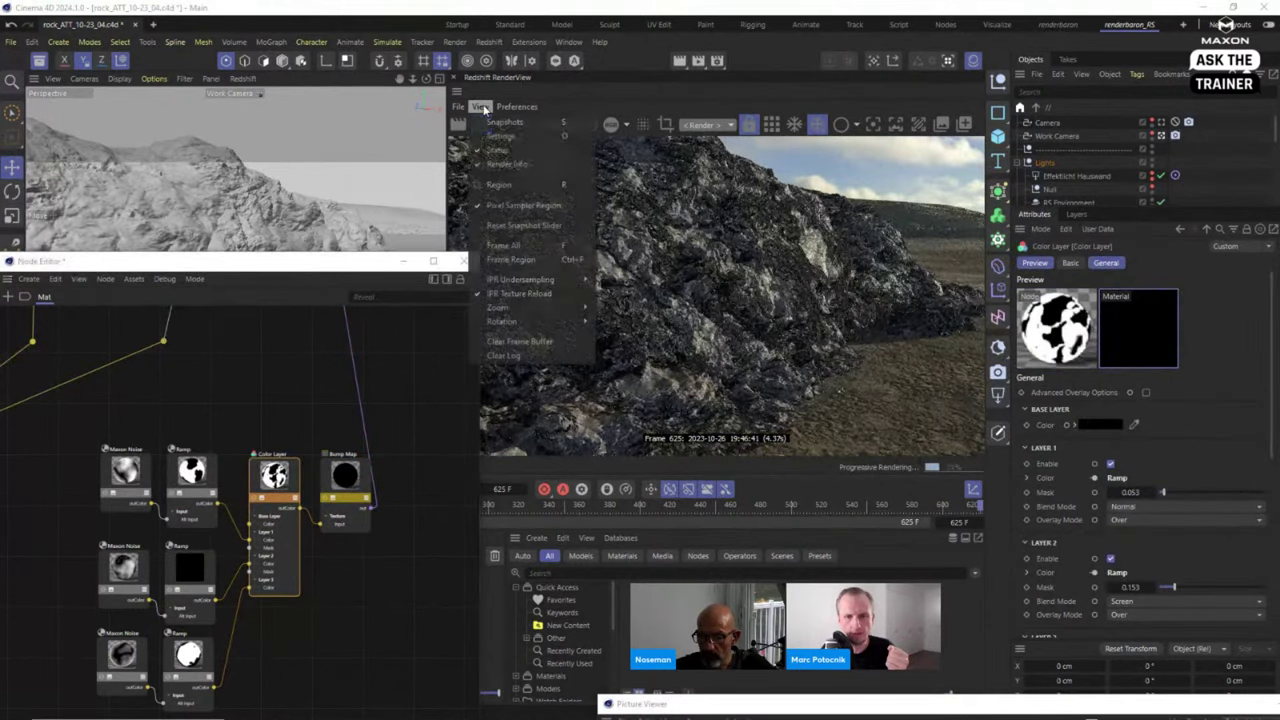
{"action": "left_click", "coordinate": [520, 342]}
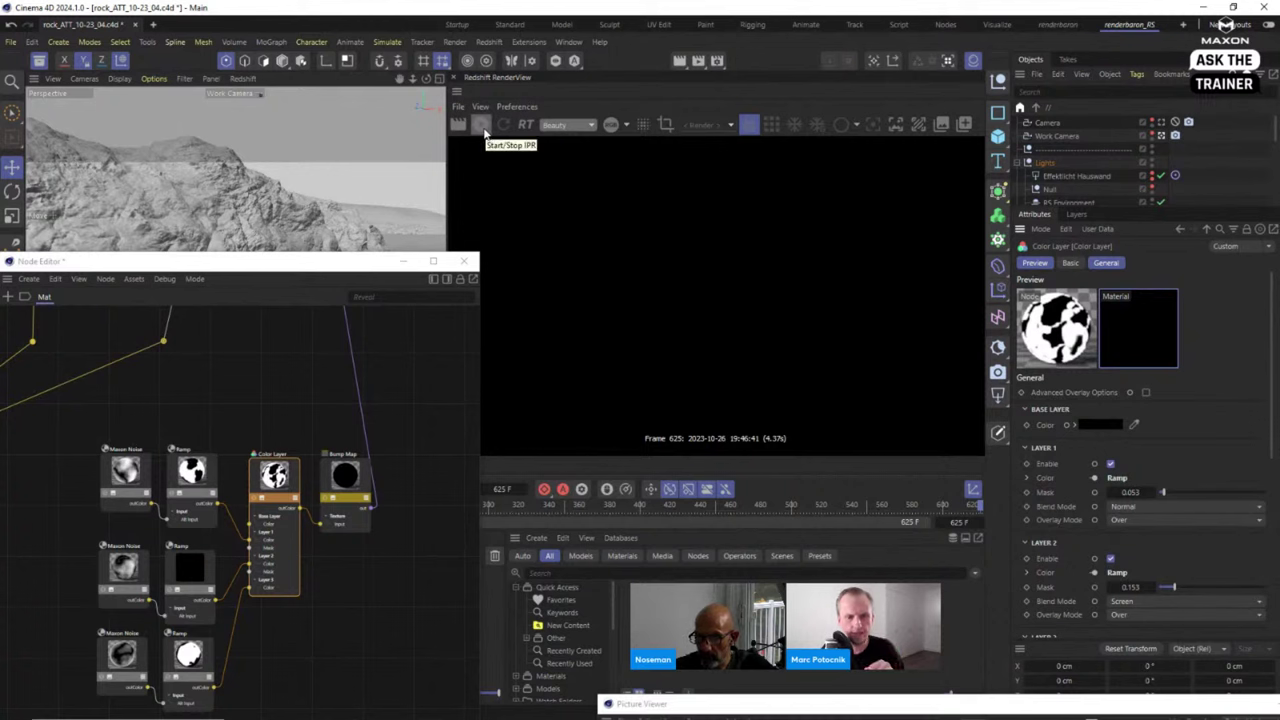
{"action": "left_click", "coordinate": [481, 126]}
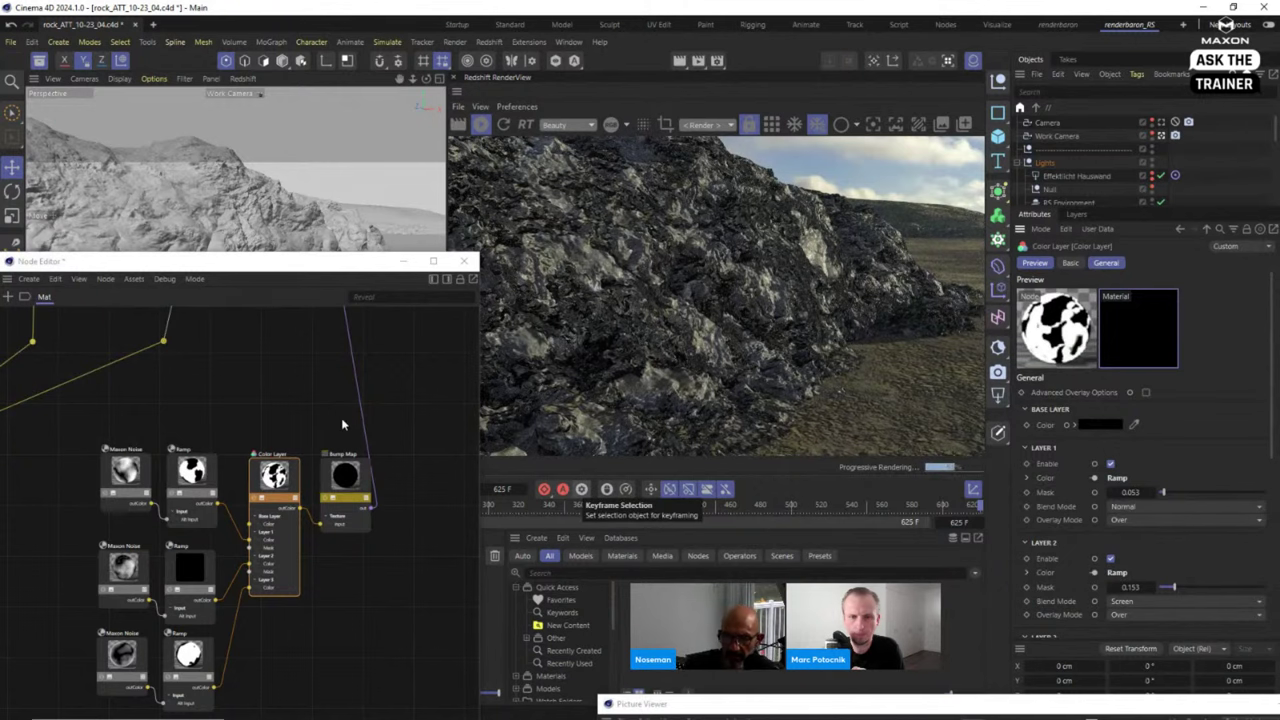
Connect the uppermost Maxon Noise's output to the Bump Map's Input again, replacing the Color Layer.
{"action": "left_click_drag", "start_coordinate": [165, 521], "coordinate": [325, 528]}
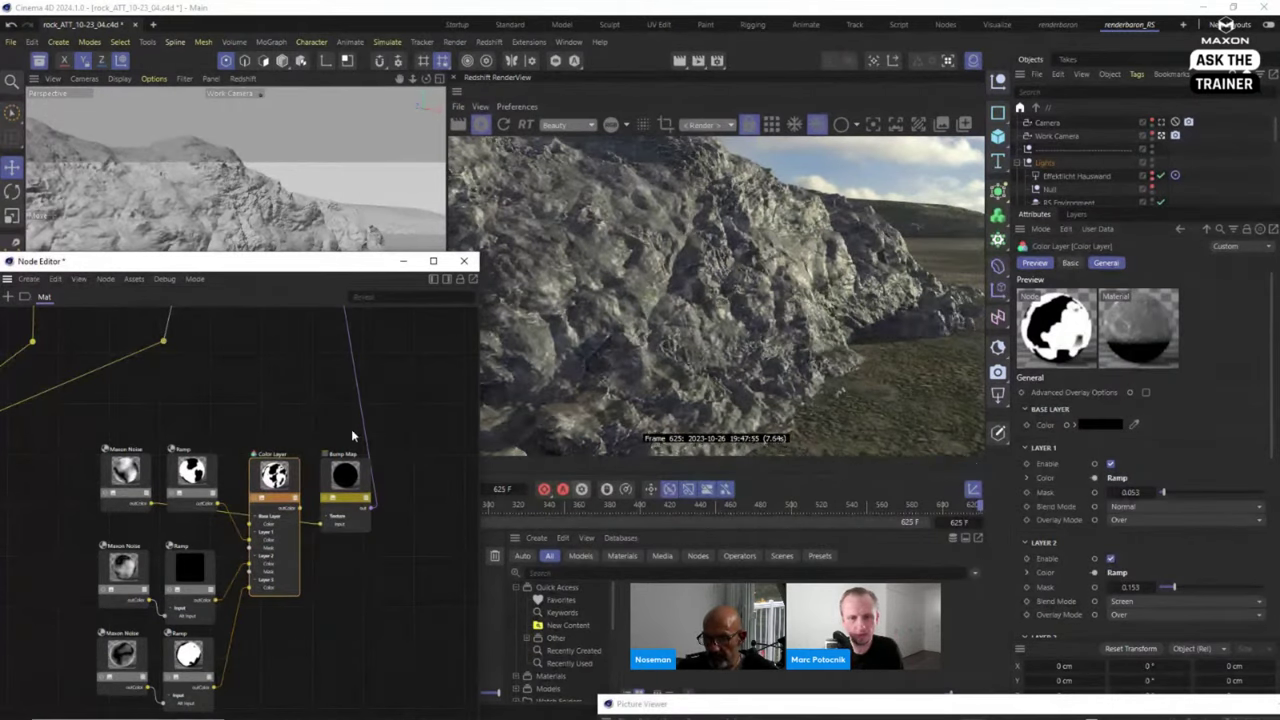
Examine the material's node graph, from the bump noise nodes to the Curvature, Ramp and Color Layer branches feeding the main Color Layer.
{"action": "left_click_drag", "start_coordinate": [310, 262], "coordinate": [317, 87]}
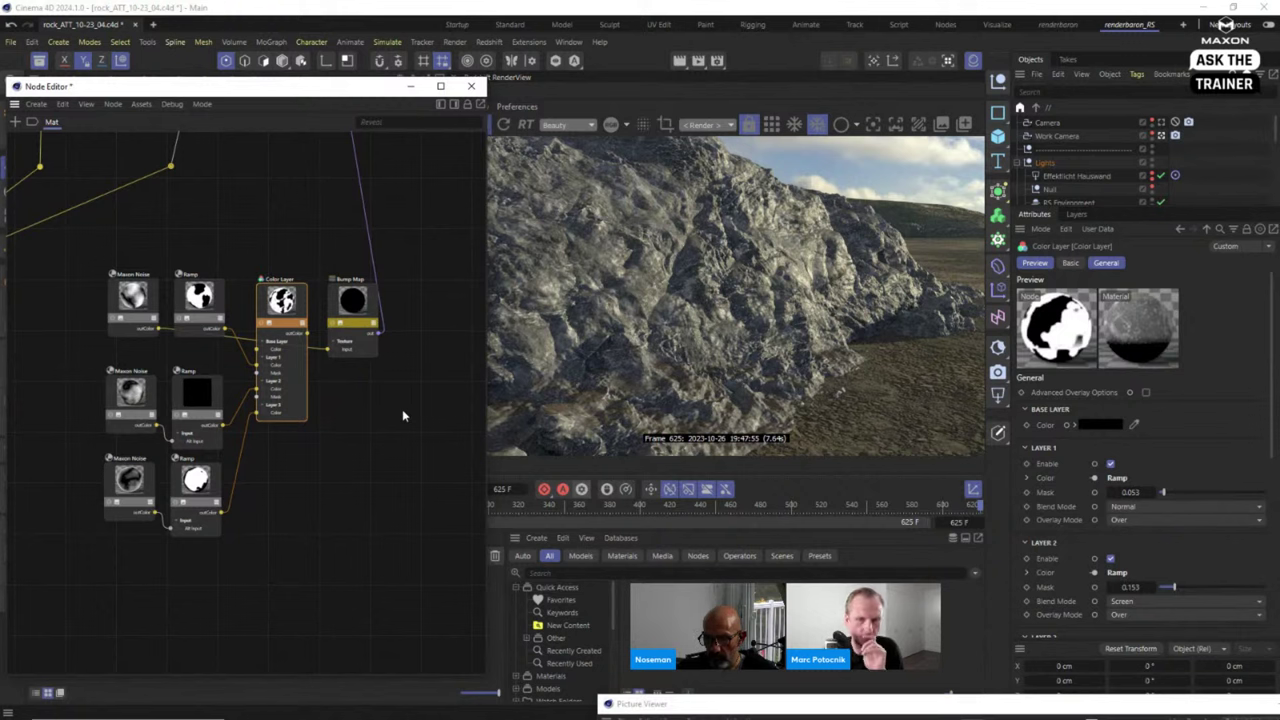
{"action": "scroll", "coordinate": [360, 412], "scroll_direction": "down", "scroll_amount": 1}
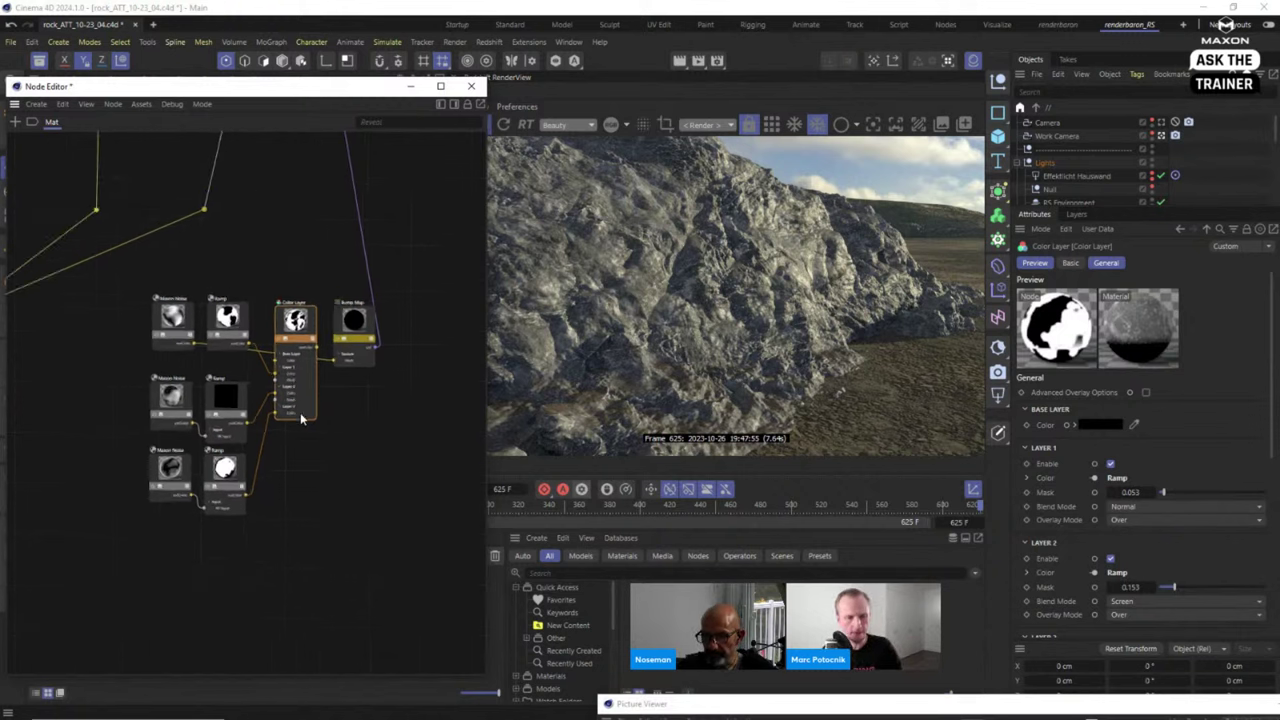
{"action": "scroll", "coordinate": [300, 418], "scroll_direction": "down", "scroll_amount": 3}
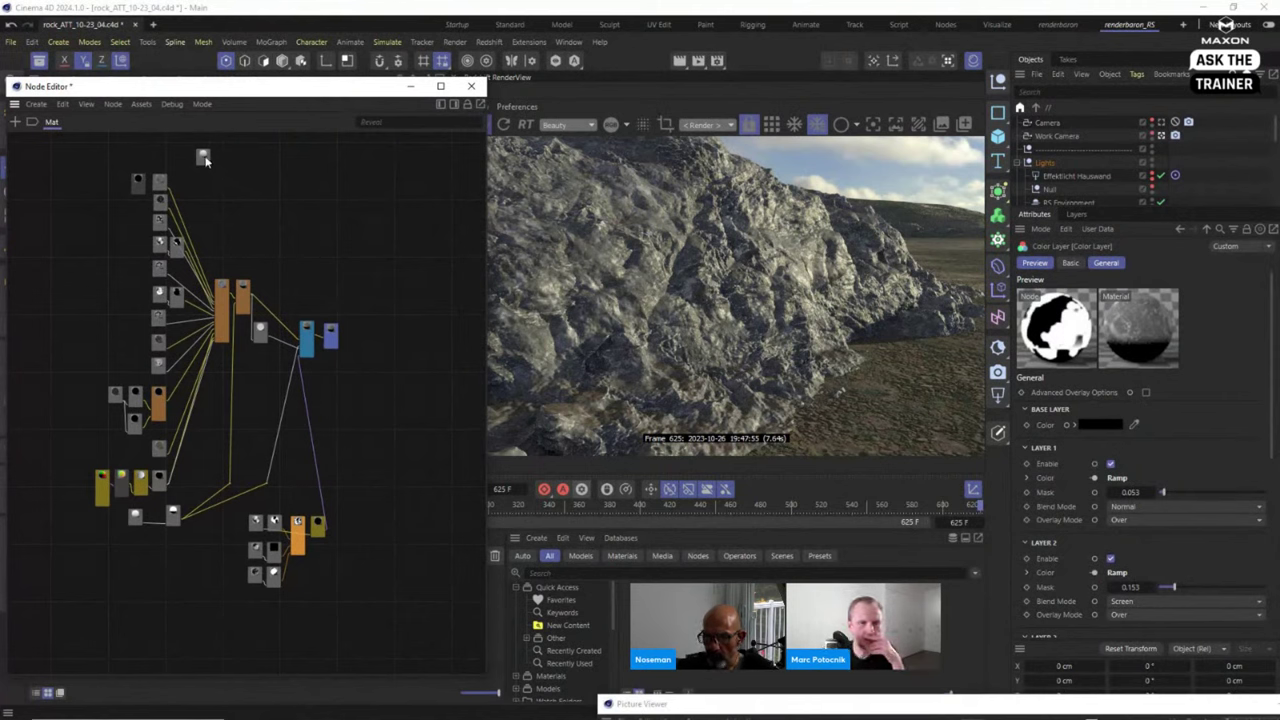
{"action": "scroll", "coordinate": [213, 225], "scroll_direction": "up", "scroll_amount": 5}
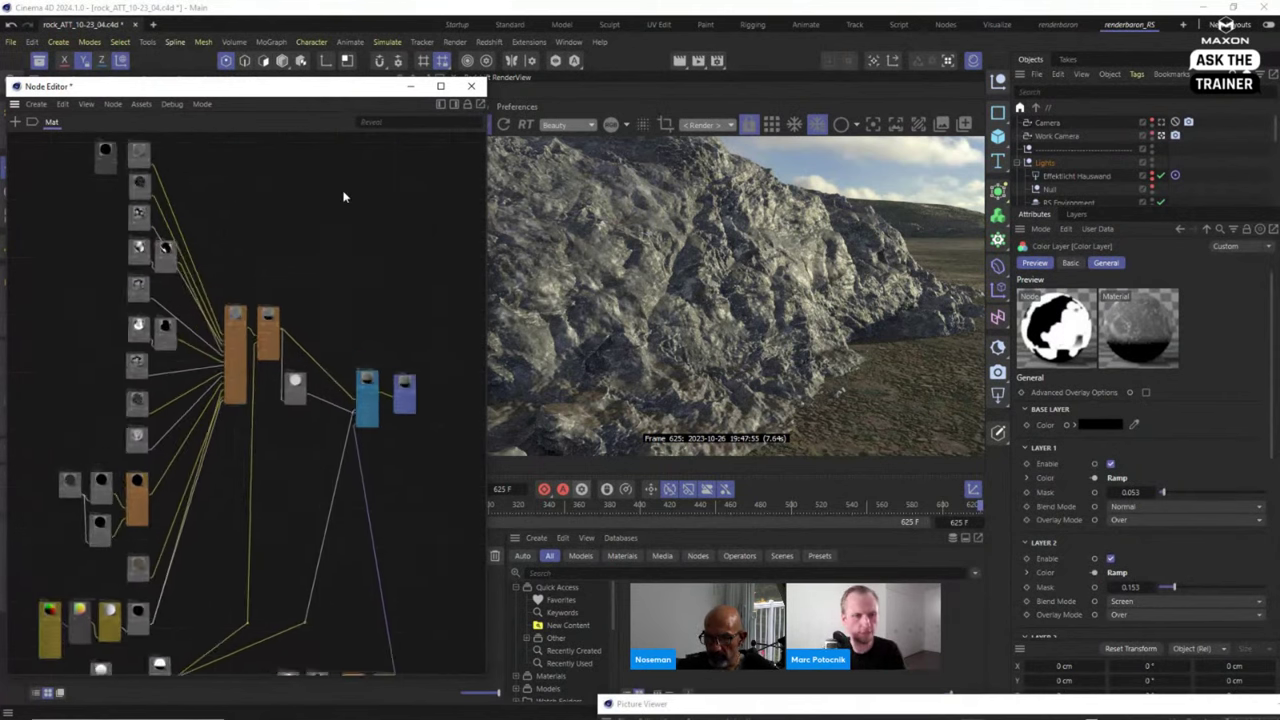
{"action": "scroll", "coordinate": [198, 535], "scroll_direction": "up", "scroll_amount": 3}
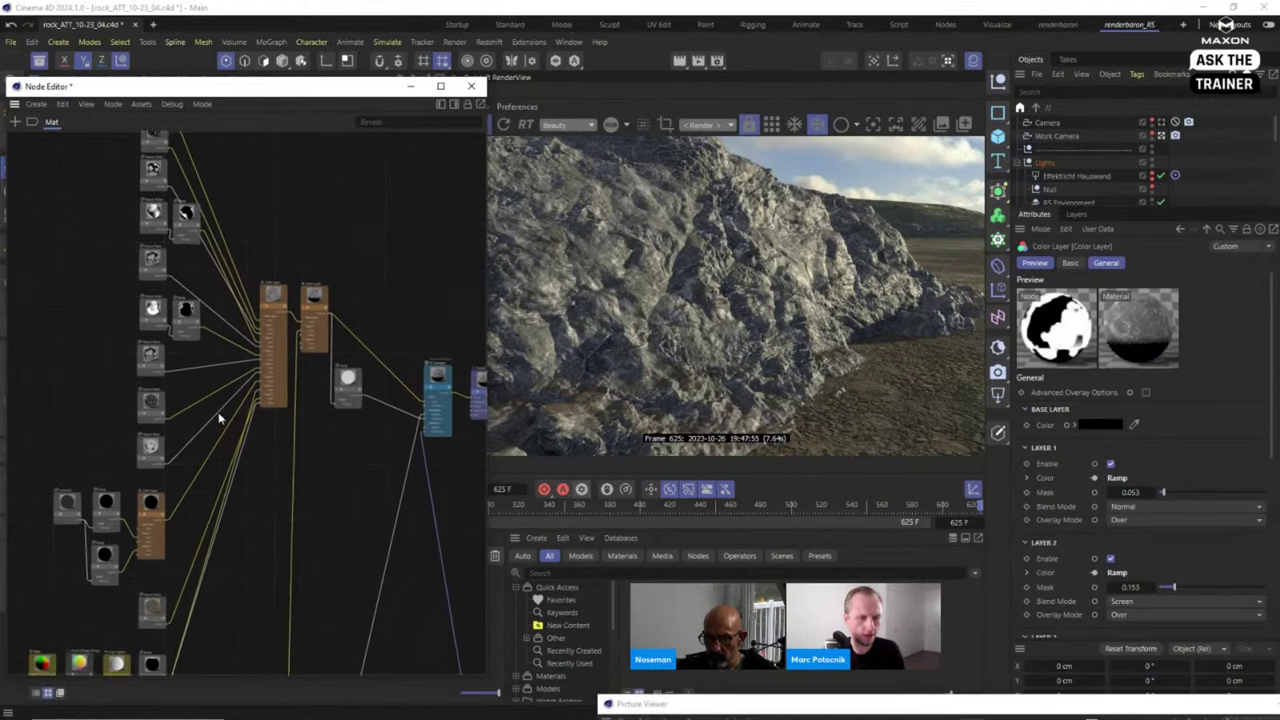
{"action": "scroll", "coordinate": [150, 445], "scroll_direction": "up", "scroll_amount": 4}
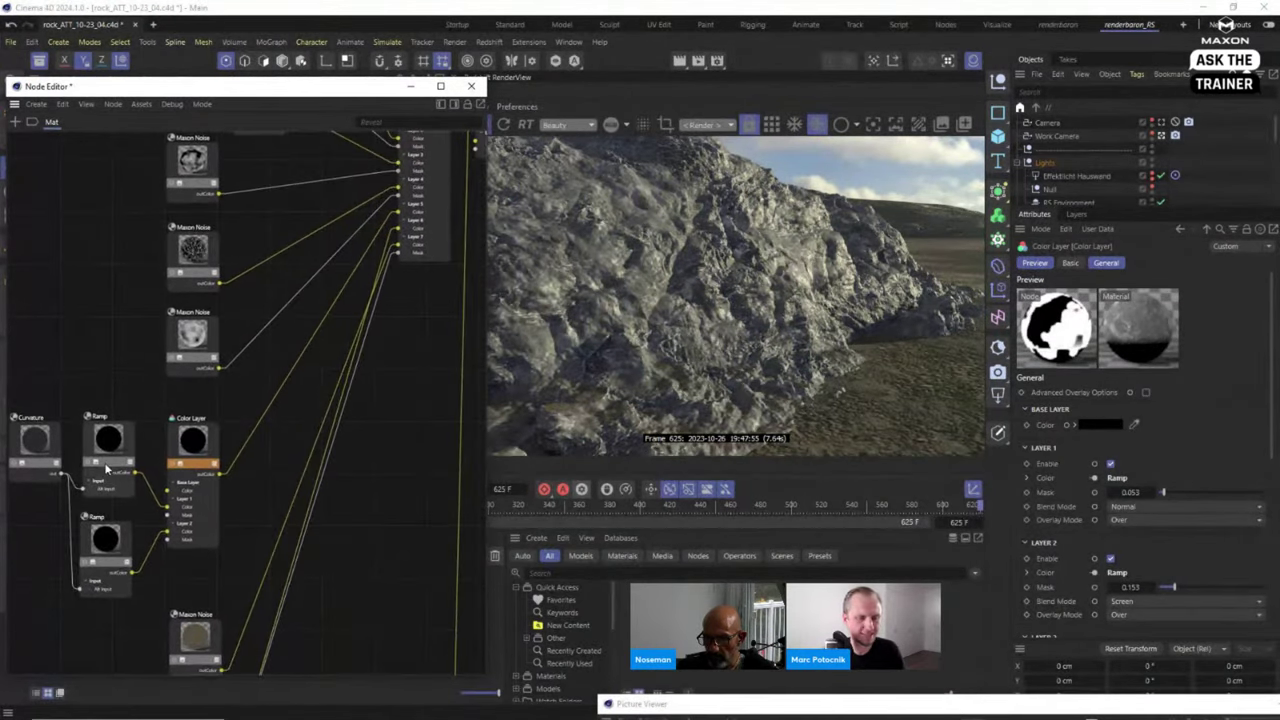
{"action": "middle_click_drag", "start_coordinate": [160, 447], "coordinate": [248, 400]}
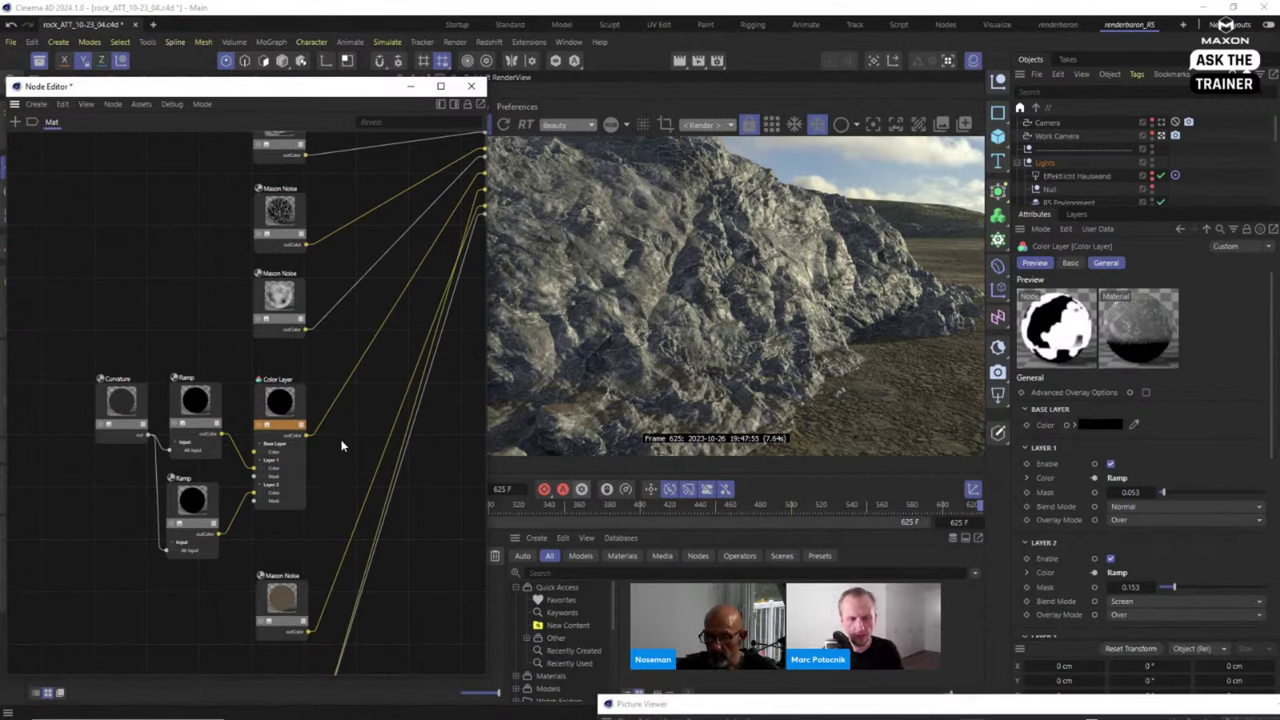
{"action": "middle_click_drag", "start_coordinate": [343, 443], "coordinate": [323, 363]}
{"action": "scroll", "coordinate": [336, 432], "scroll_direction": "down", "scroll_amount": 2}
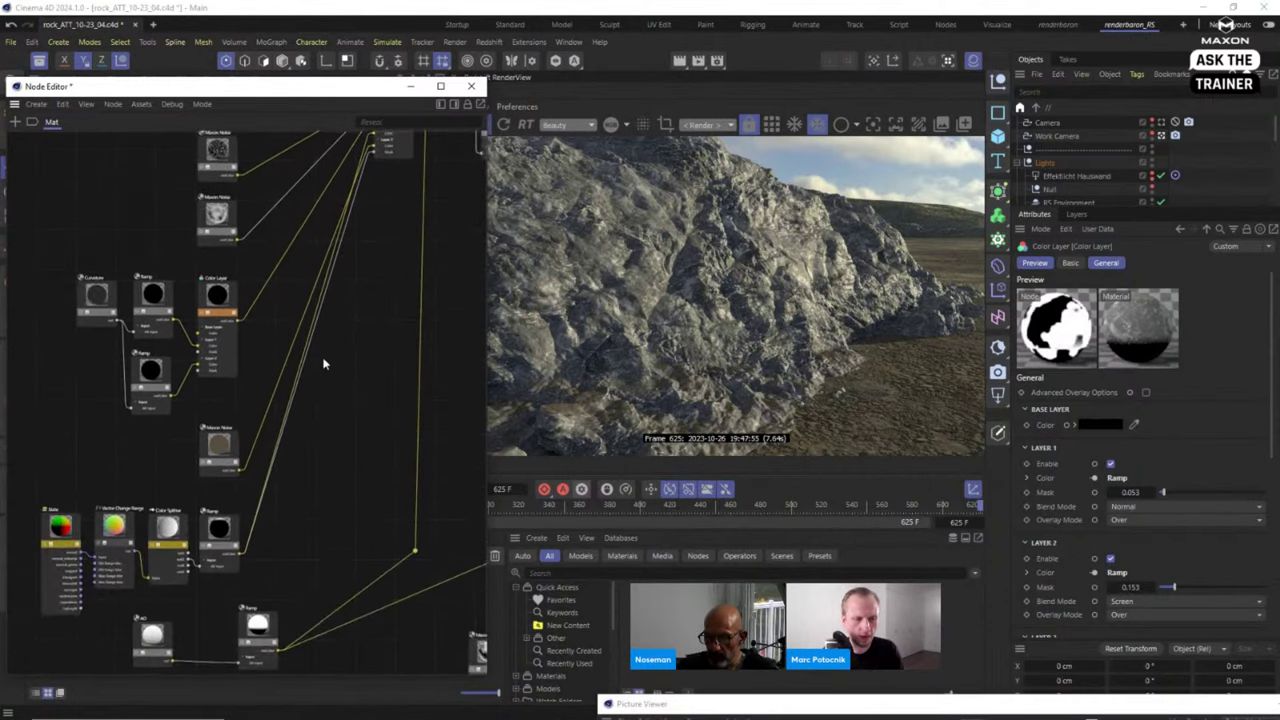
{"action": "scroll", "coordinate": [280, 510], "scroll_direction": "down", "scroll_amount": 1}
{"action": "scroll", "coordinate": [285, 515], "scroll_direction": "down", "scroll_amount": 1}
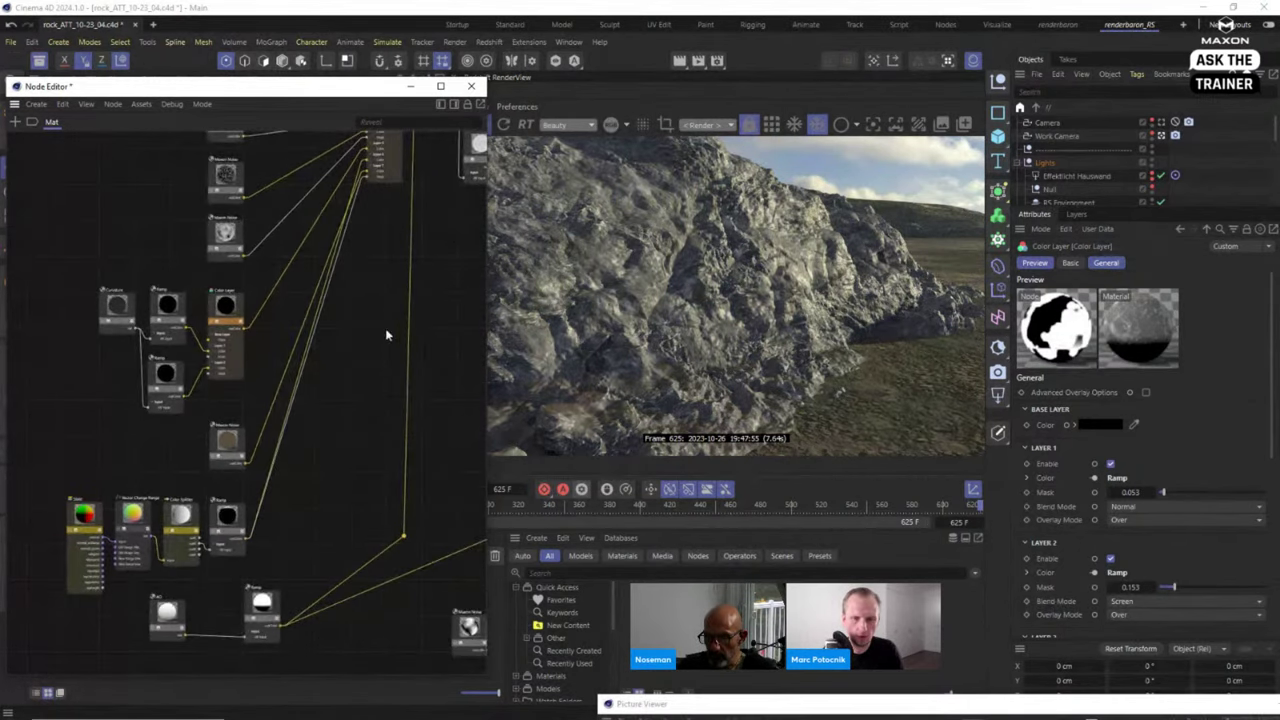
{"action": "middle_click_drag", "start_coordinate": [399, 390], "coordinate": [335, 420]}
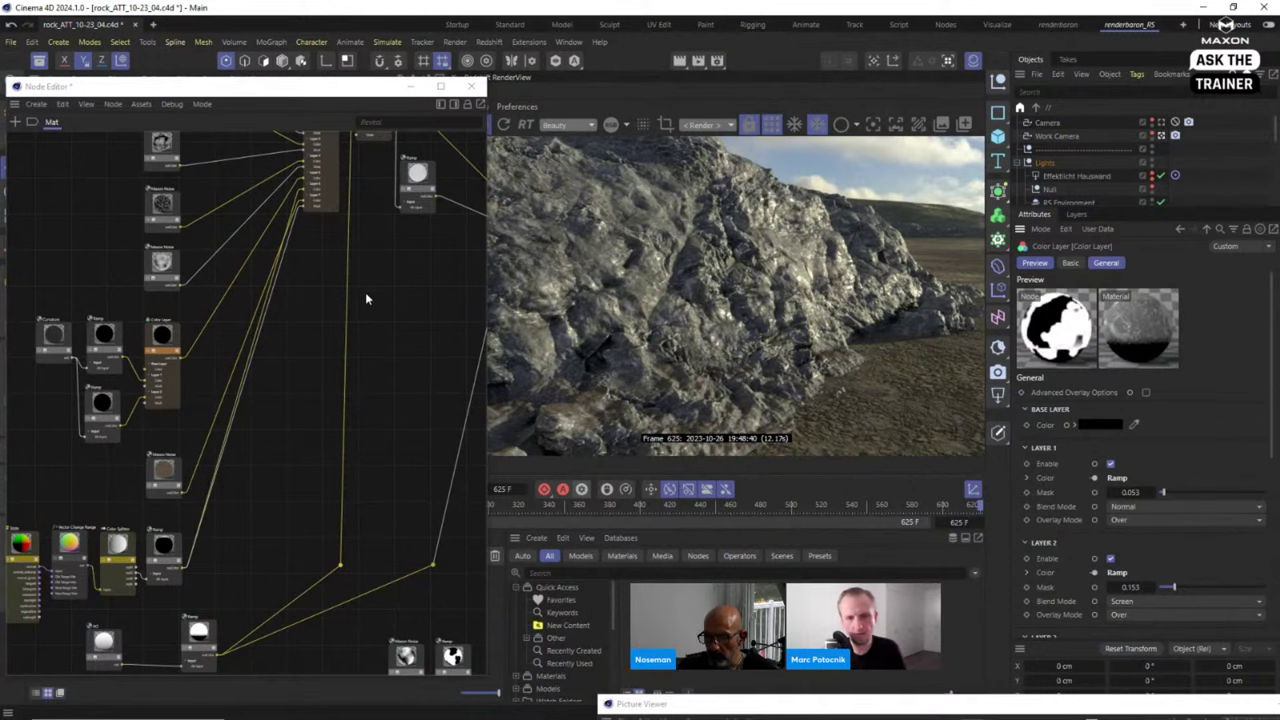
Delete the stray unconnected node above the material's node graph.
{"action": "scroll", "coordinate": [431, 289], "scroll_direction": "up", "scroll_amount": 4}
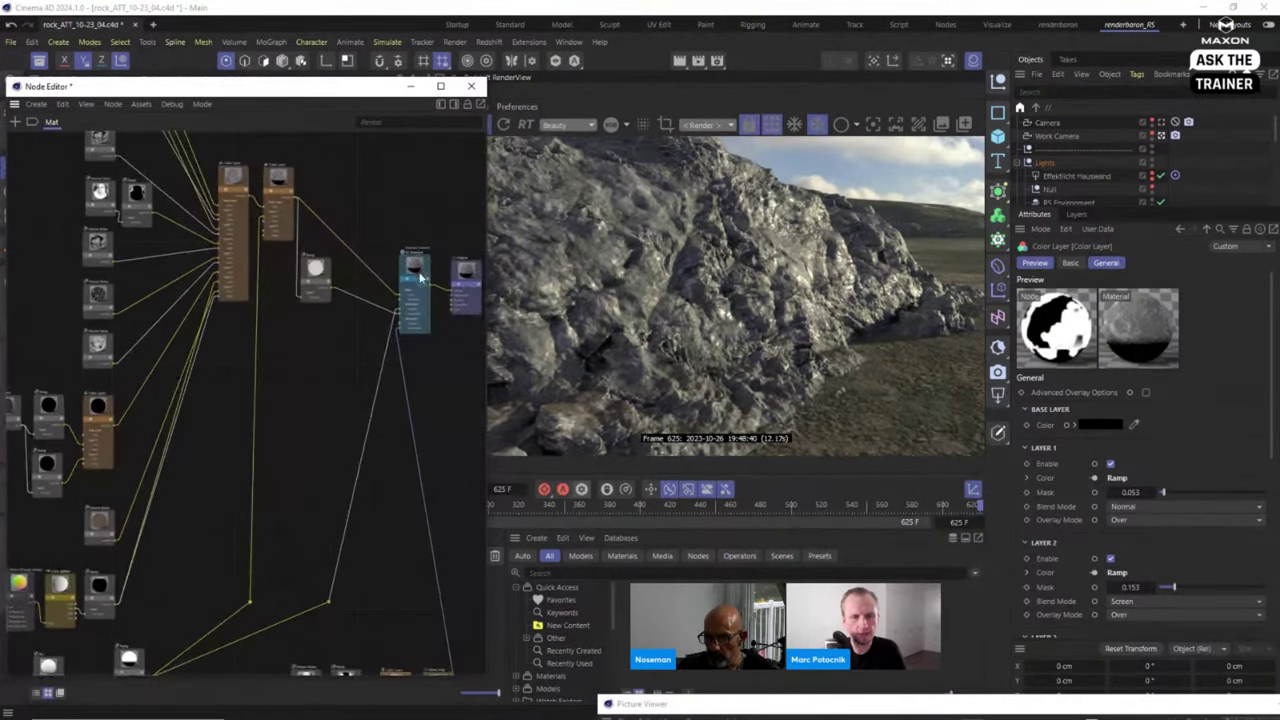
{"action": "scroll", "coordinate": [438, 322], "scroll_direction": "down", "scroll_amount": 2}
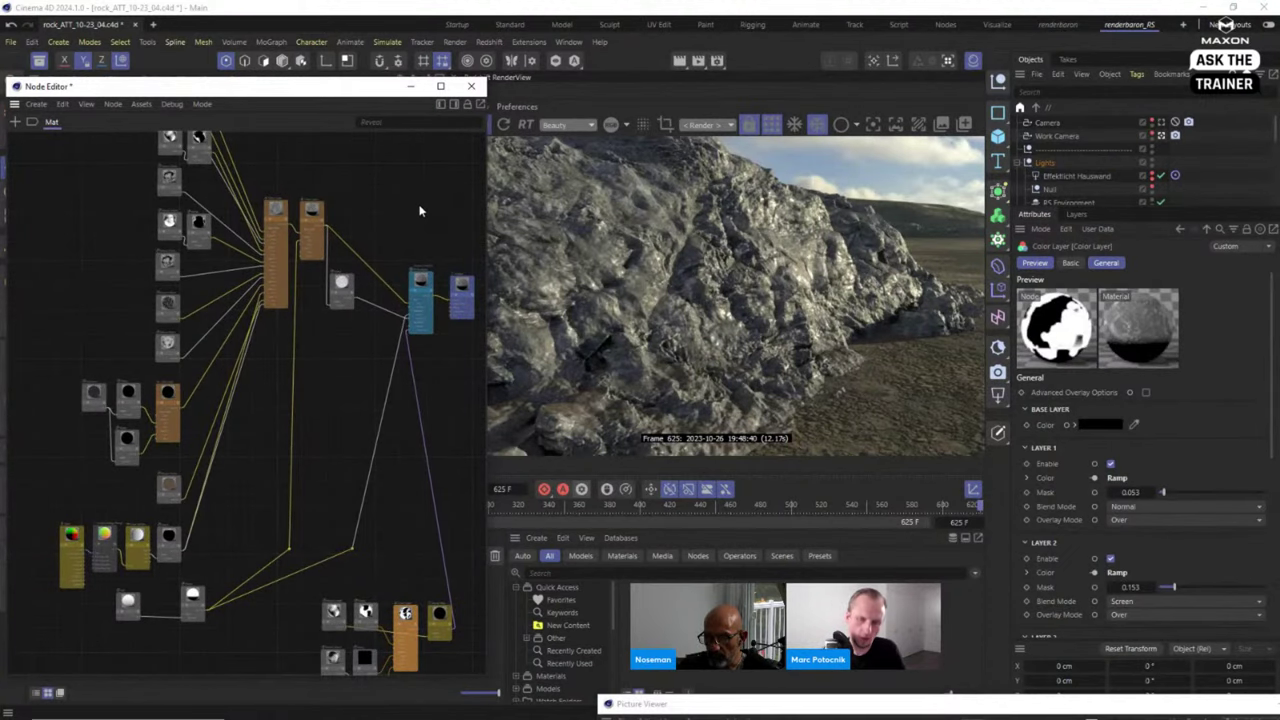
{"action": "scroll", "coordinate": [403, 234], "scroll_direction": "down", "scroll_amount": 1}
{"action": "middle_click_drag", "start_coordinate": [403, 234], "coordinate": [368, 364]}
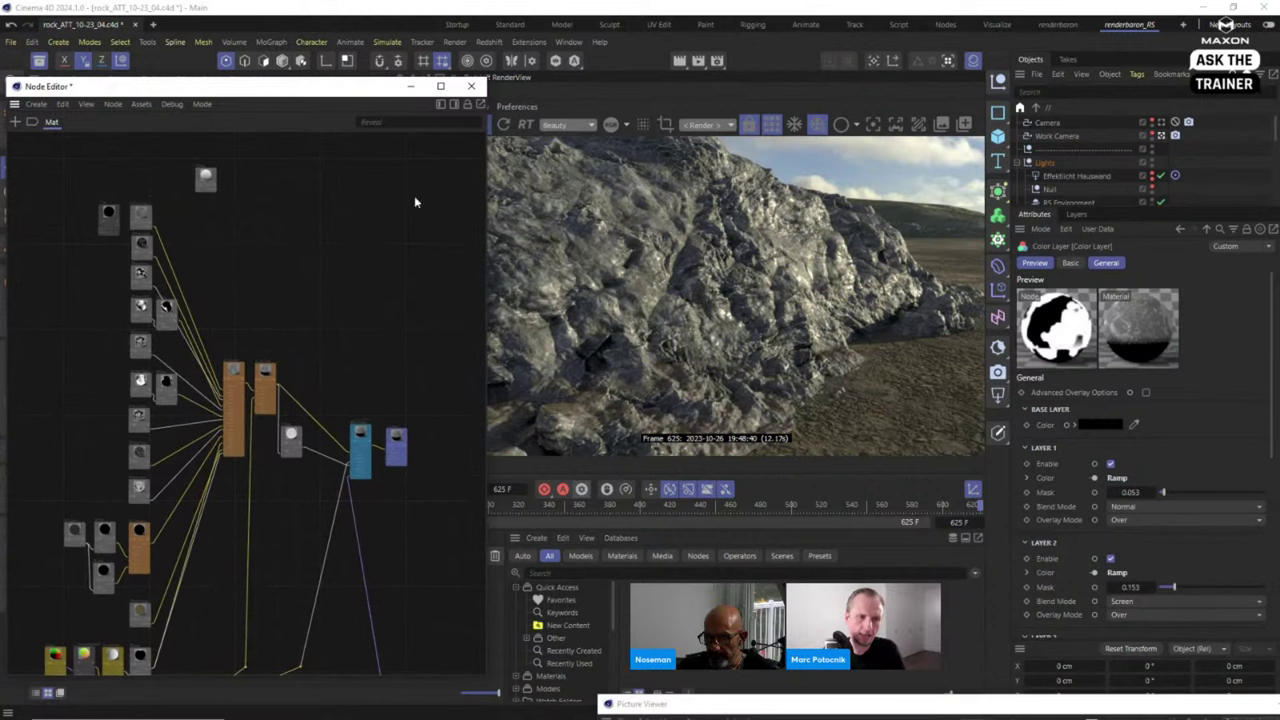
{"action": "key", "text": "Delete"}
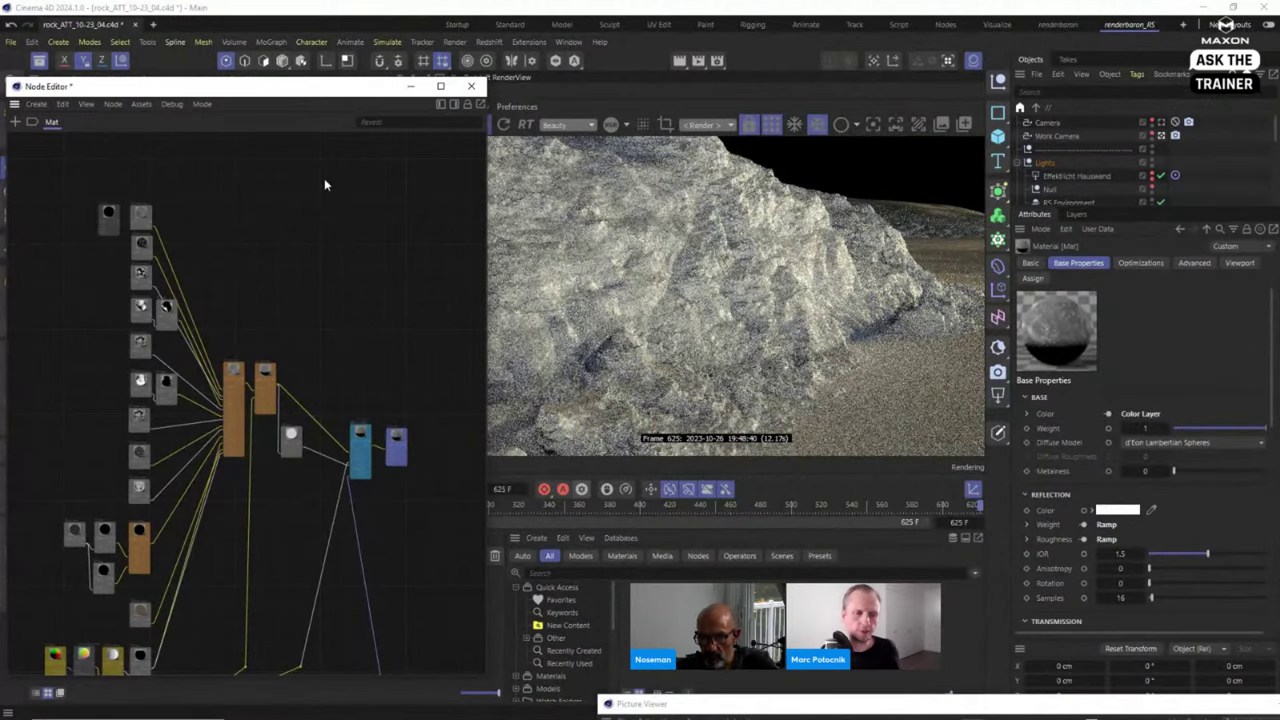
Find the Scaffold node in the node library and add it to the empty area above the Color Layer nodes.
{"action": "left_click_drag", "start_coordinate": [297, 85], "coordinate": [345, 85]}
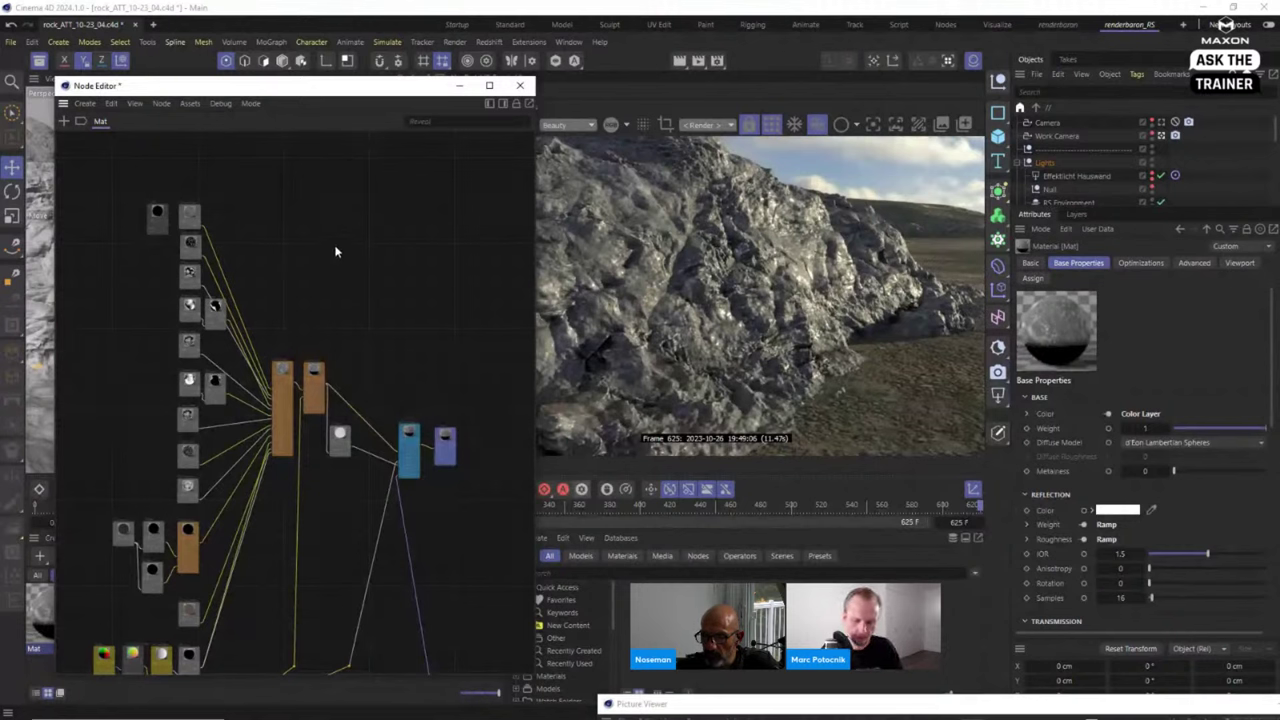
{"action": "key", "text": "shift+c"}
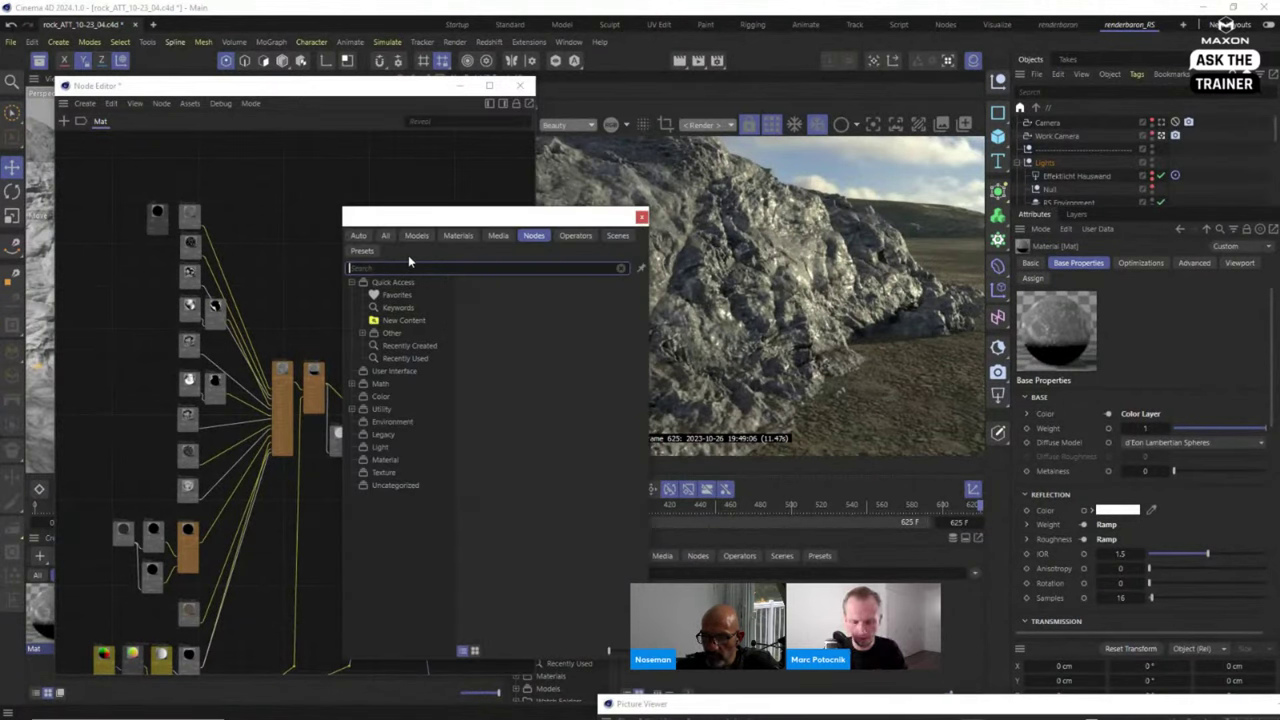
{"action": "type", "text": "scaffo"}
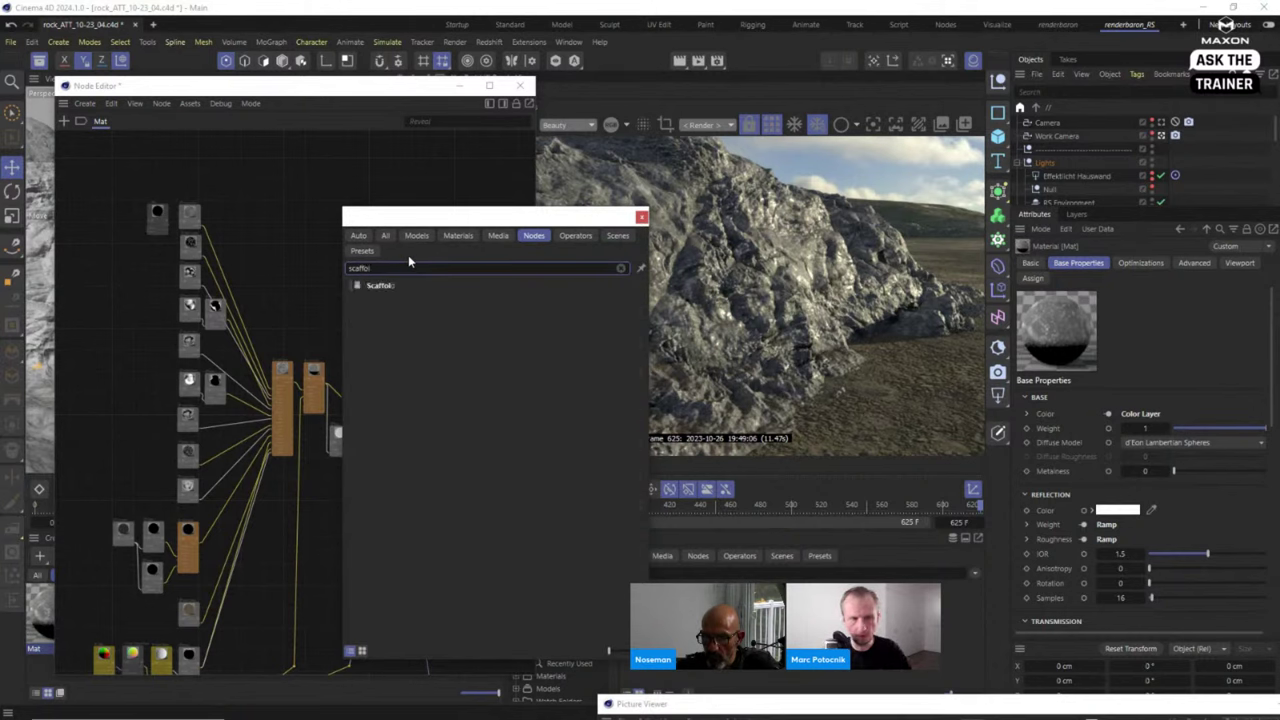
{"action": "type", "text": "l"}
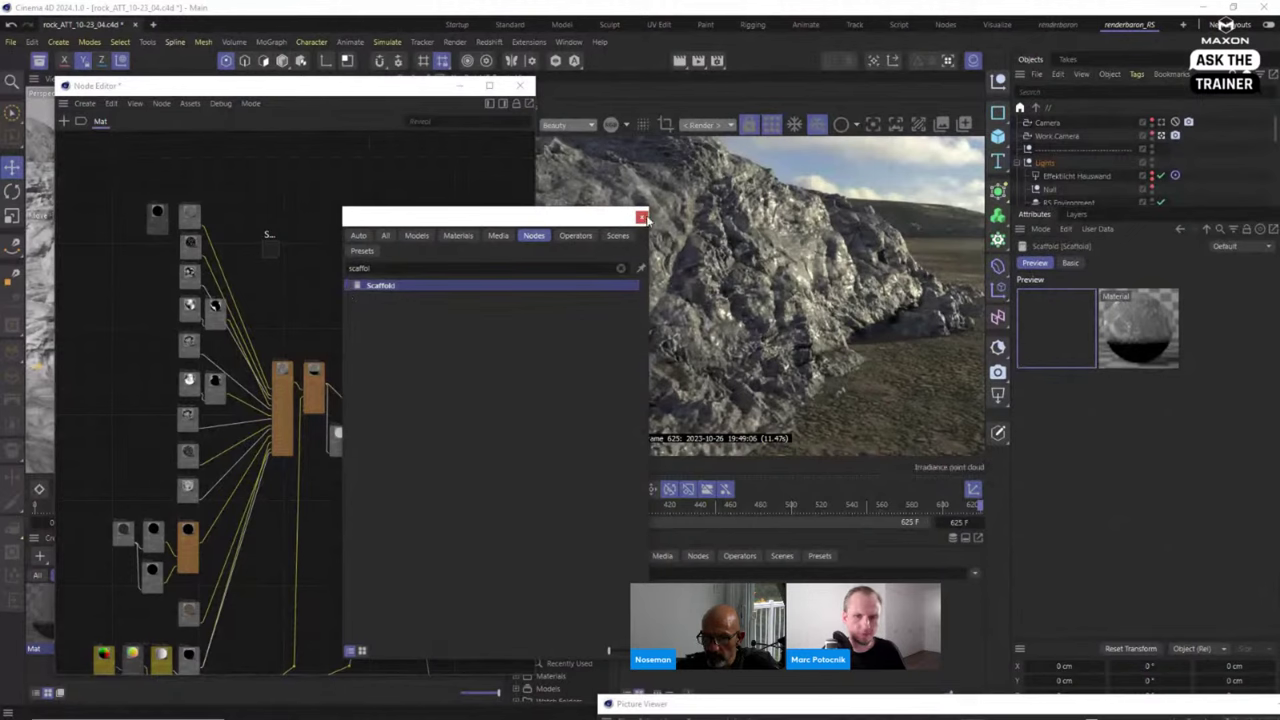
{"action": "key", "text": "Return"}
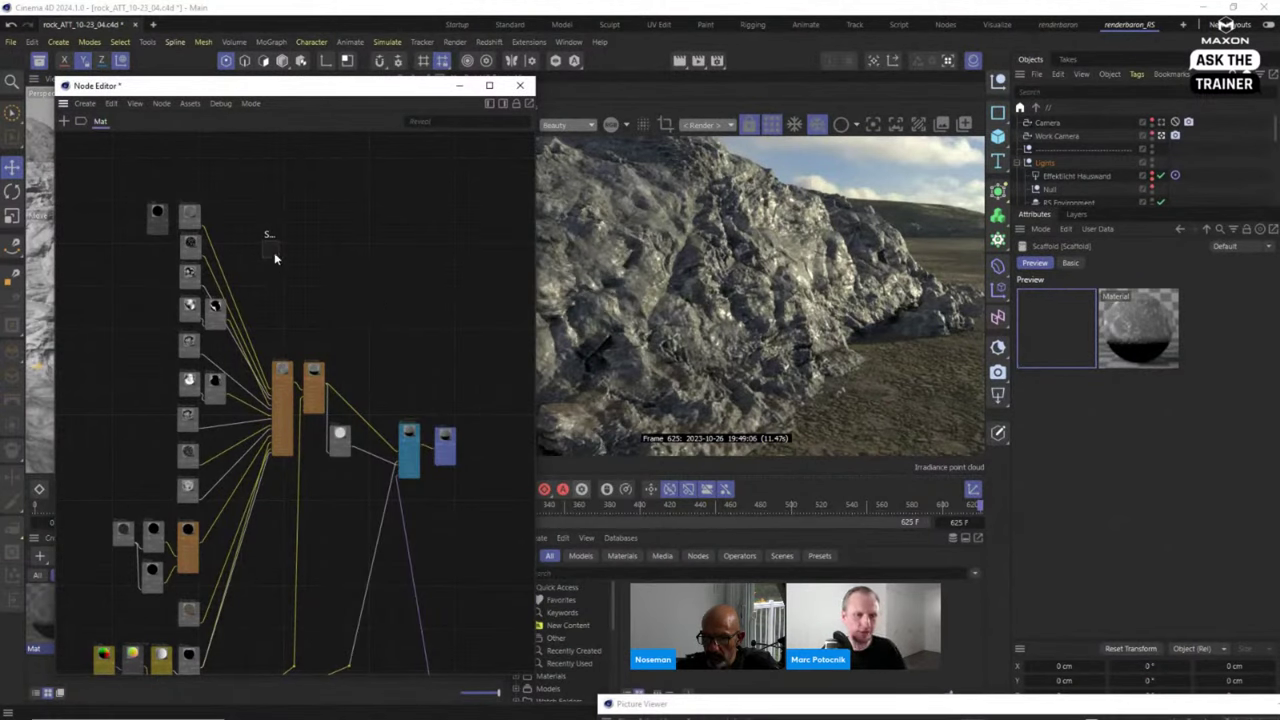
{"action": "left_click_drag", "start_coordinate": [275, 258], "coordinate": [290, 268]}
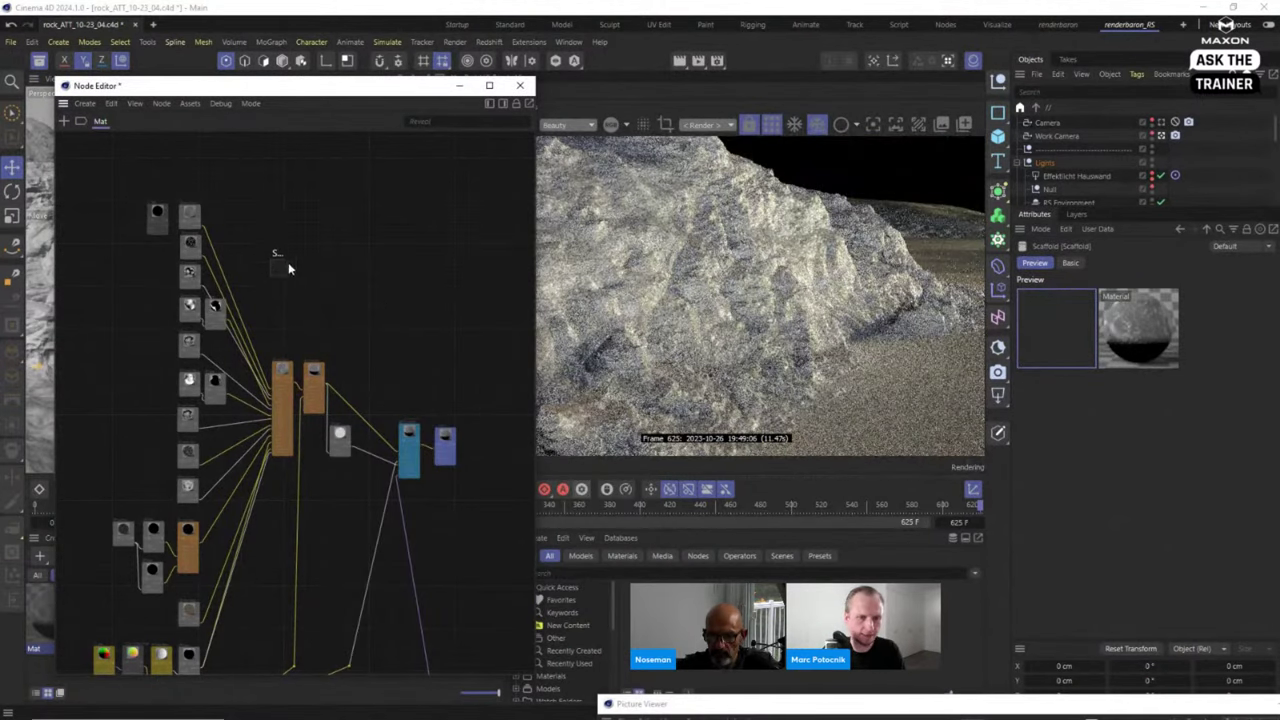
{"action": "scroll", "coordinate": [290, 262], "scroll_direction": "up", "scroll_amount": 4}
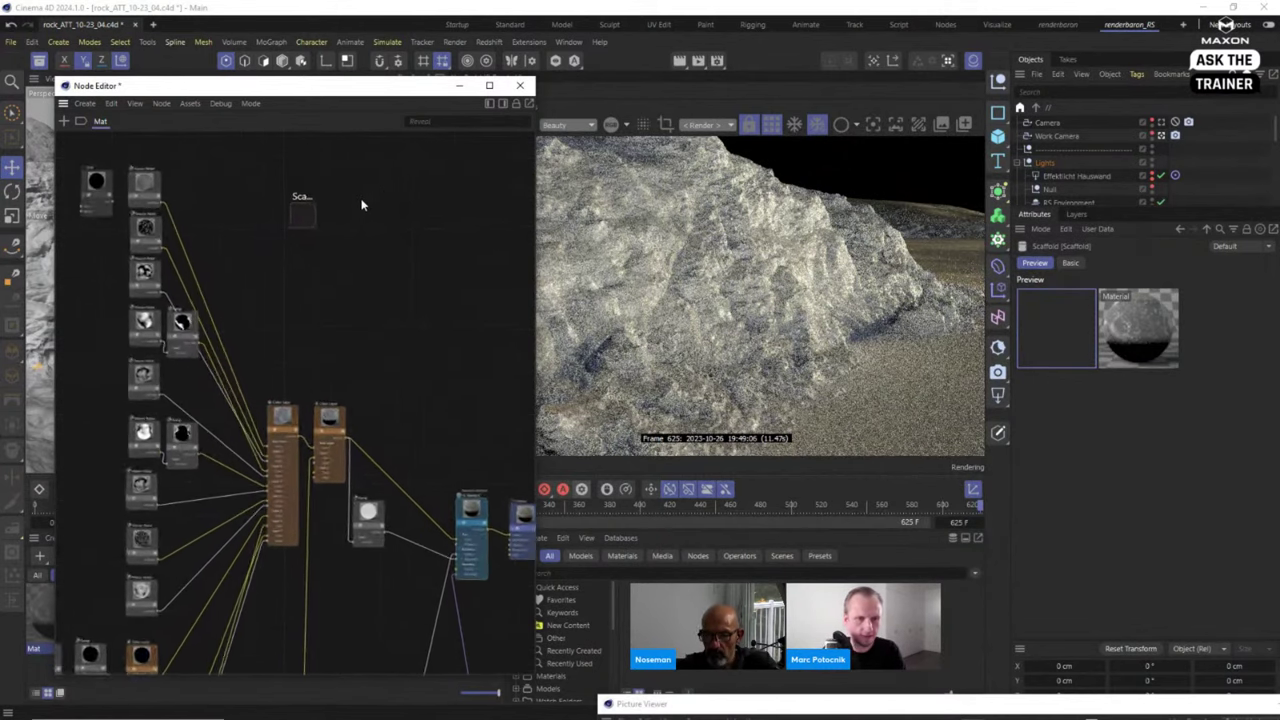
{"action": "scroll", "coordinate": [362, 205], "scroll_direction": "up", "scroll_amount": 5}
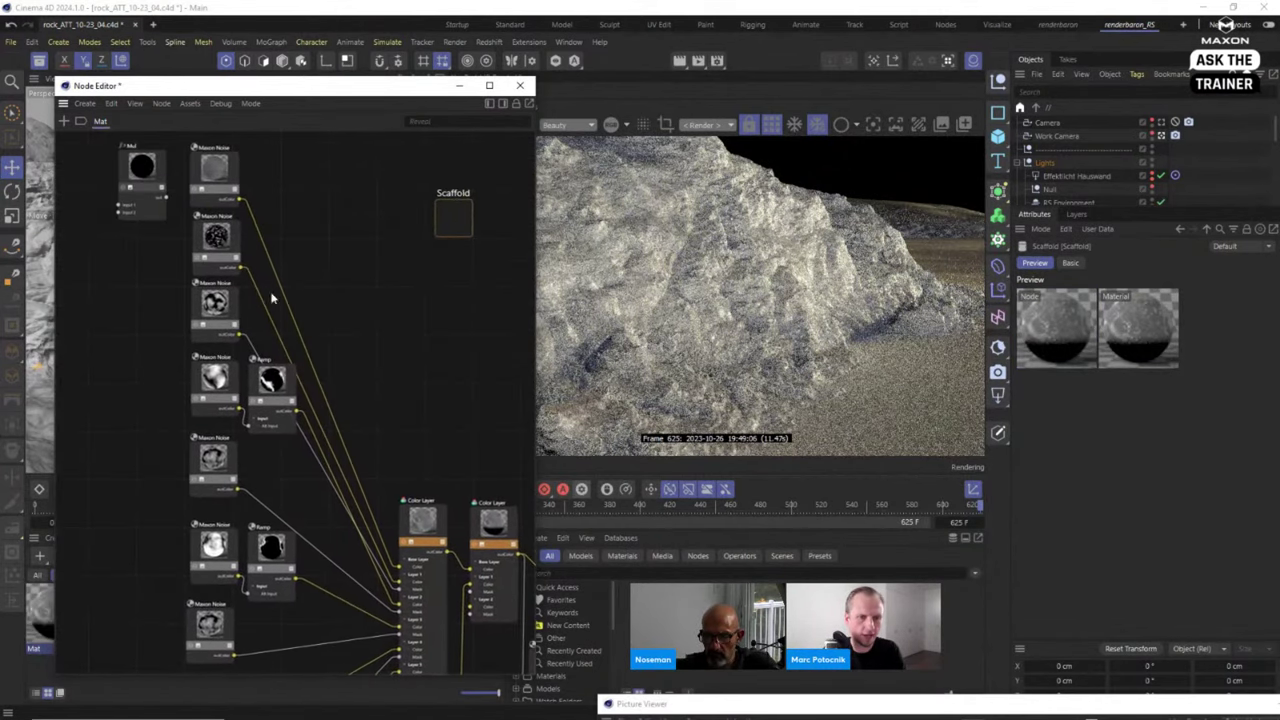
{"action": "scroll", "coordinate": [272, 297], "scroll_direction": "down", "scroll_amount": 3}
{"action": "left_click", "coordinate": [88, 170]}
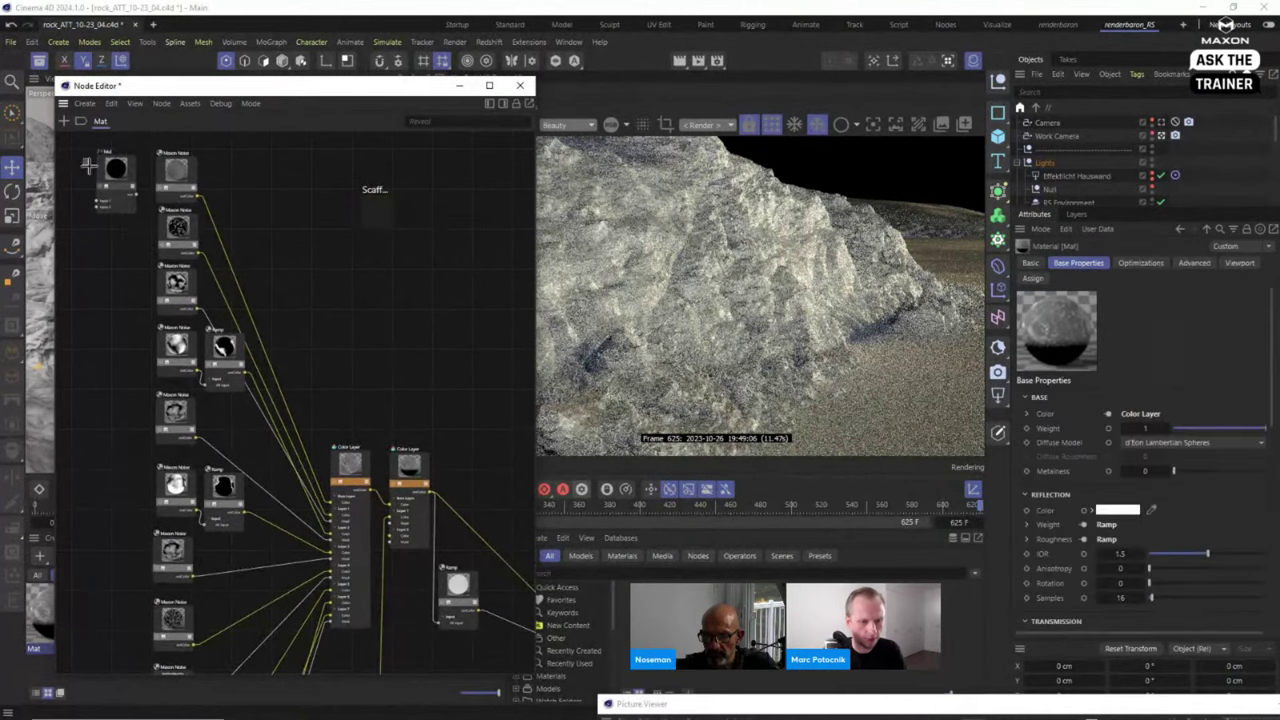
{"action": "left_click_drag", "start_coordinate": [88, 168], "coordinate": [247, 409]}
{"action": "scroll", "coordinate": [301, 383], "scroll_direction": "down", "scroll_amount": 3}
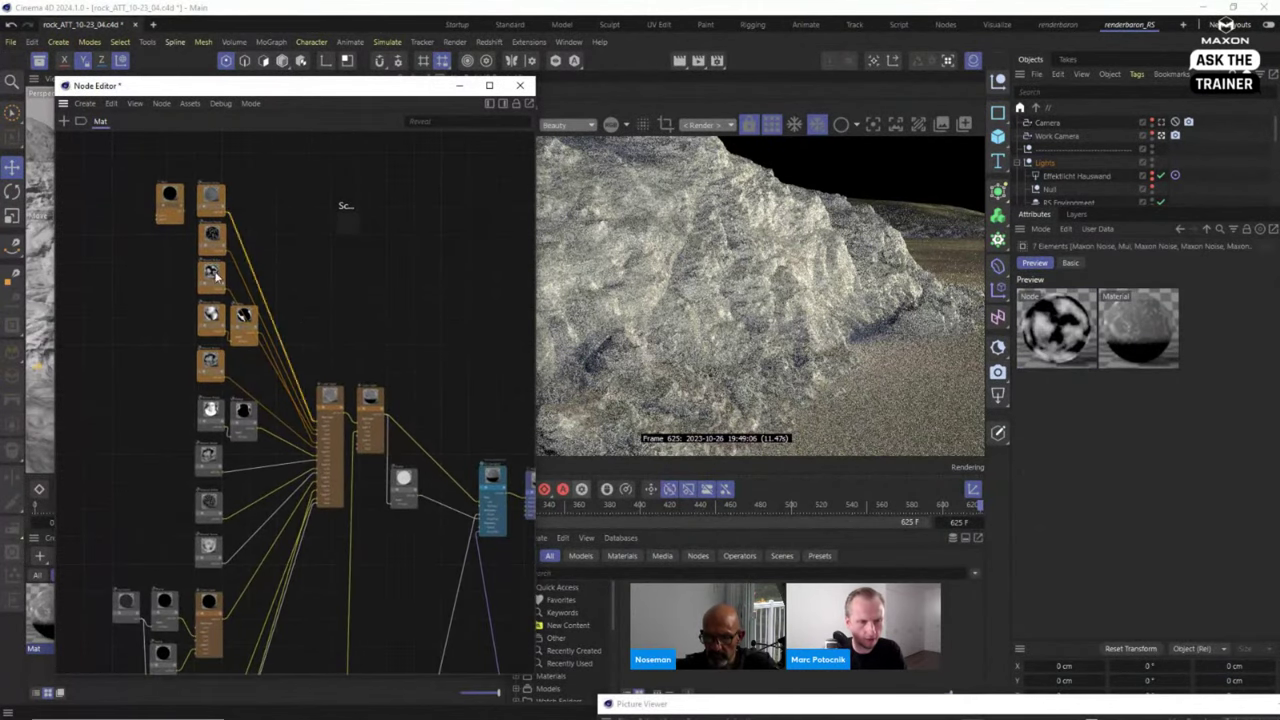
{"action": "left_click_drag", "start_coordinate": [120, 172], "coordinate": [301, 490]}
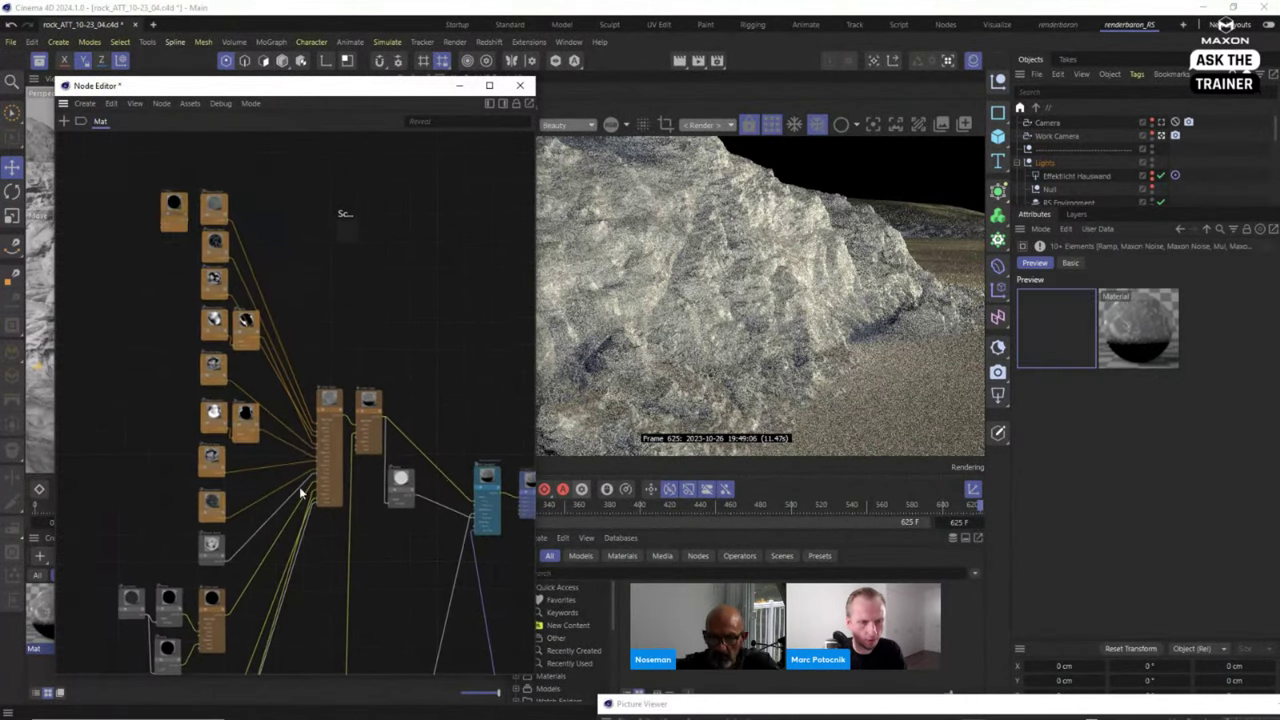
{"action": "scroll", "coordinate": [301, 490], "scroll_direction": "down", "scroll_amount": 3}
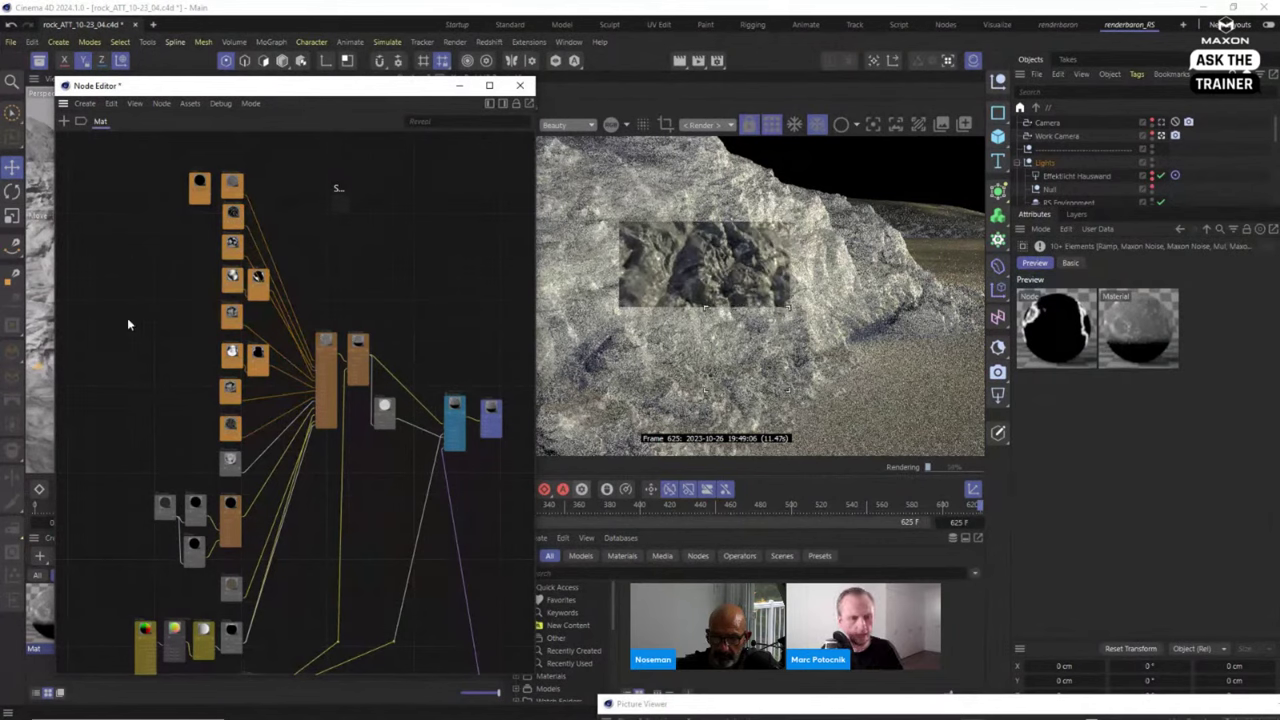
{"action": "left_click_drag", "start_coordinate": [105, 160], "coordinate": [314, 565]}
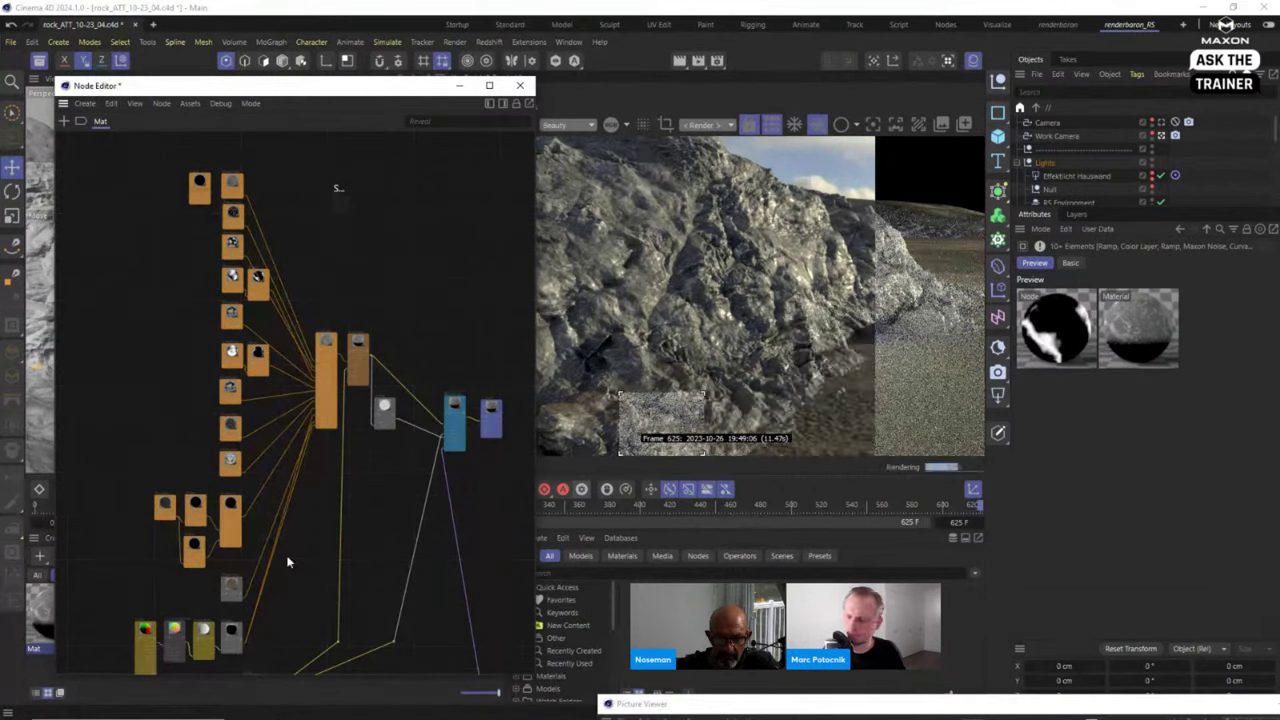
{"action": "right_click", "coordinate": [252, 203]}
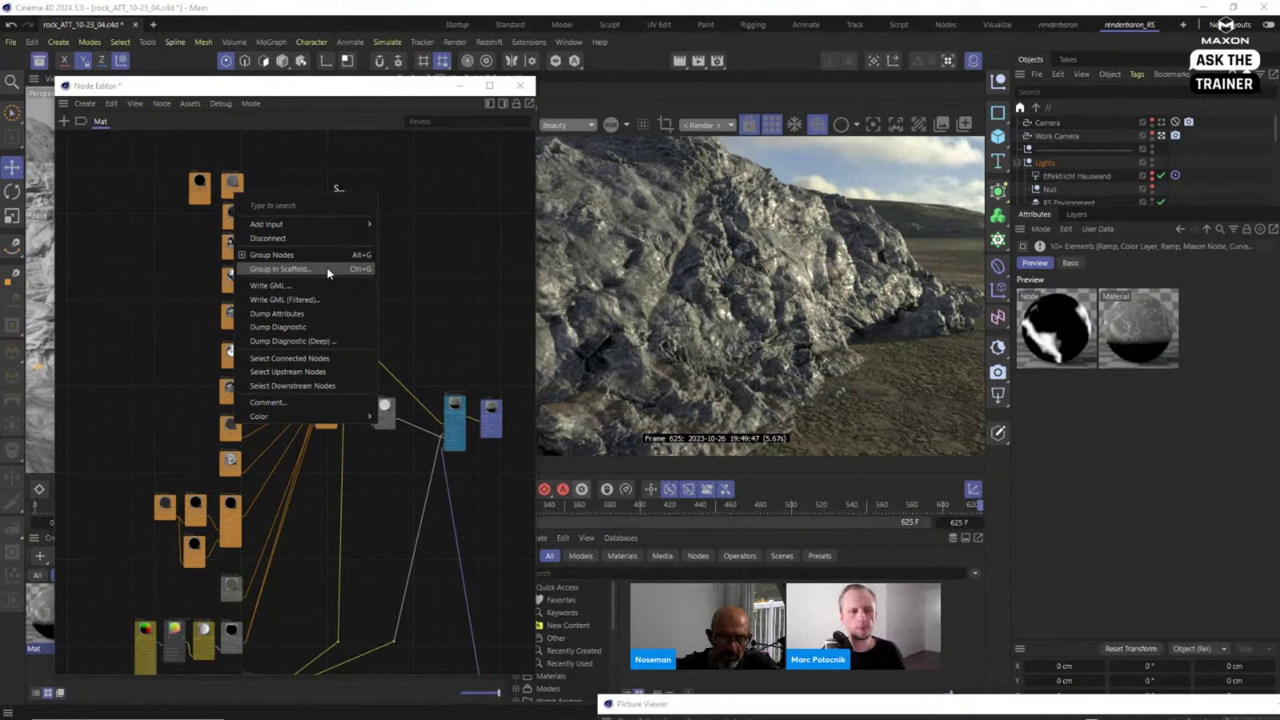
{"action": "left_click", "coordinate": [380, 222]}
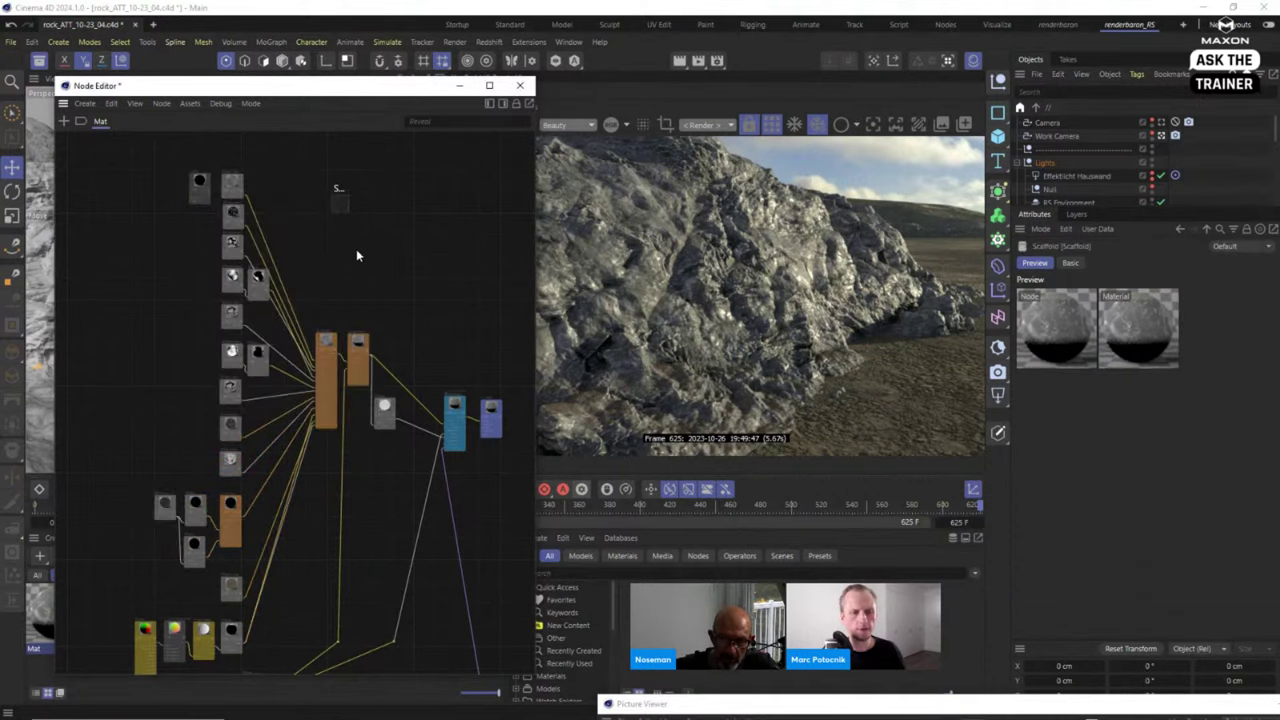
Select the noise, Ramp, Curvature, AO and Color Layer nodes that build the base color and move them together into the Scaffold.
{"action": "left_click_drag", "start_coordinate": [160, 162], "coordinate": [342, 566]}
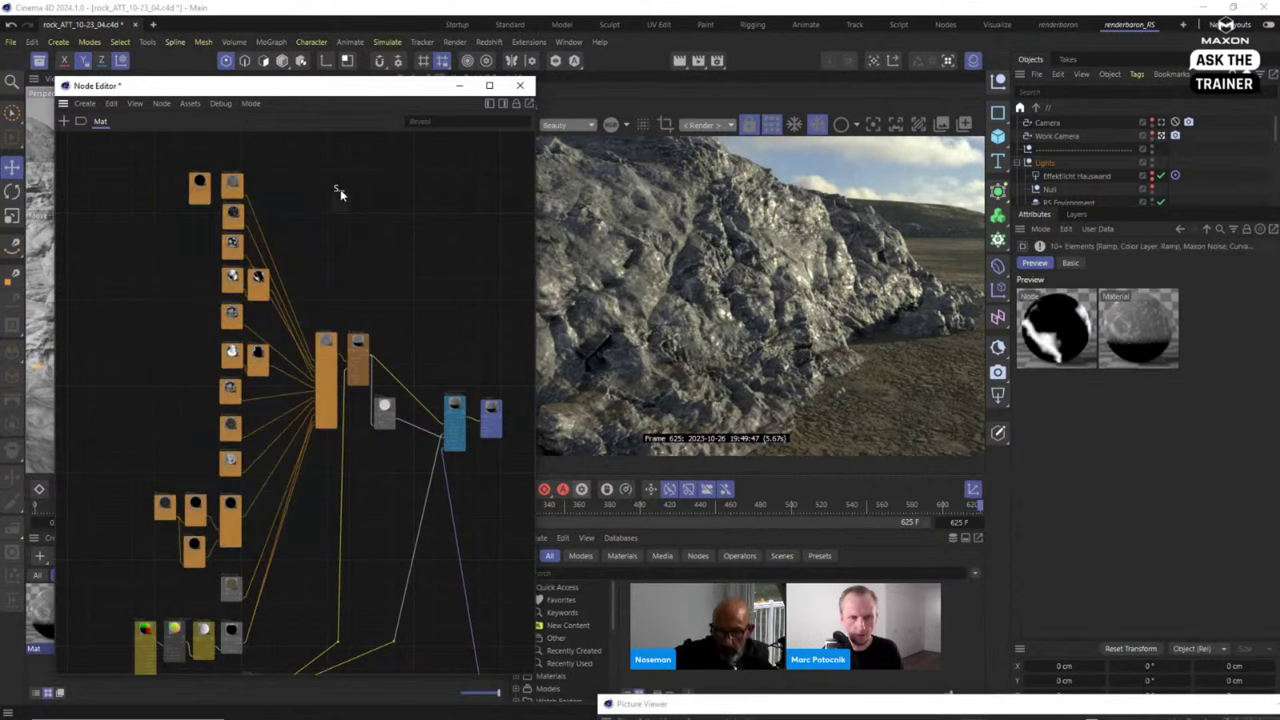
{"action": "scroll", "coordinate": [431, 281], "scroll_direction": "down", "scroll_amount": 2}
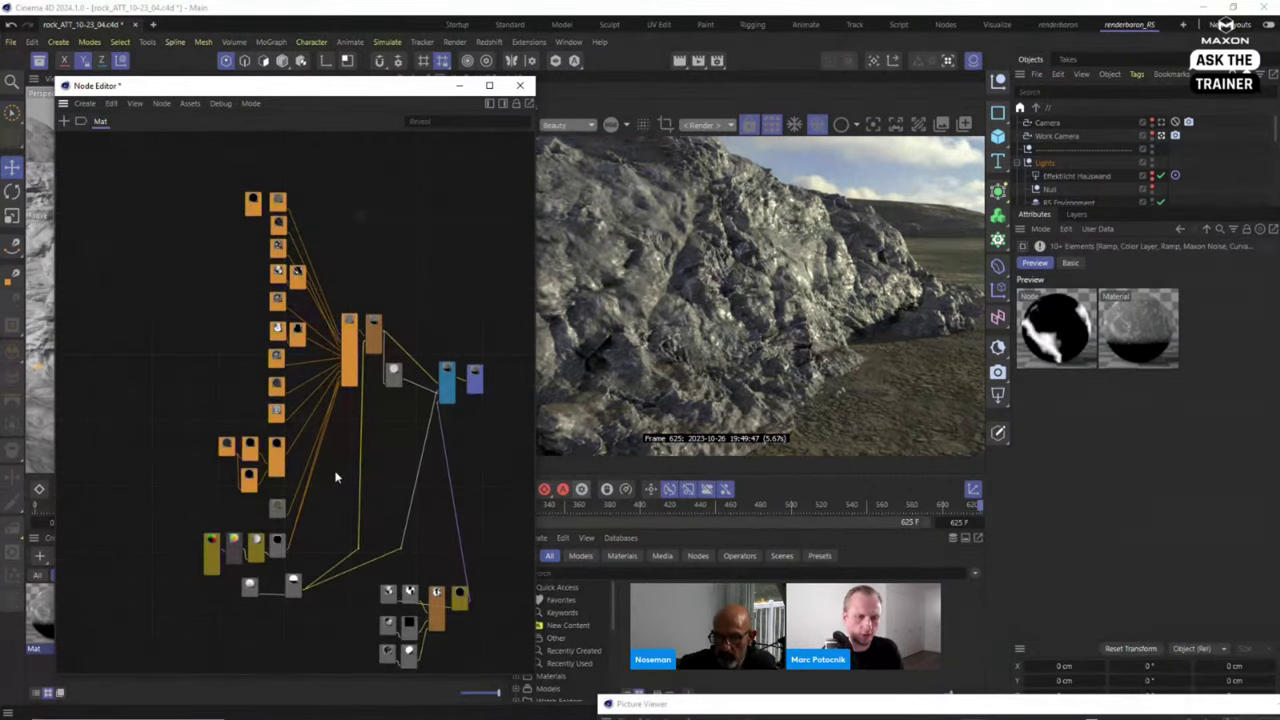
{"action": "left_click_drag", "start_coordinate": [172, 559], "coordinate": [280, 388]}
{"action": "left_click", "coordinate": [154, 616]}
{"action": "left_click_drag", "start_coordinate": [283, 337], "coordinate": [386, 178]}
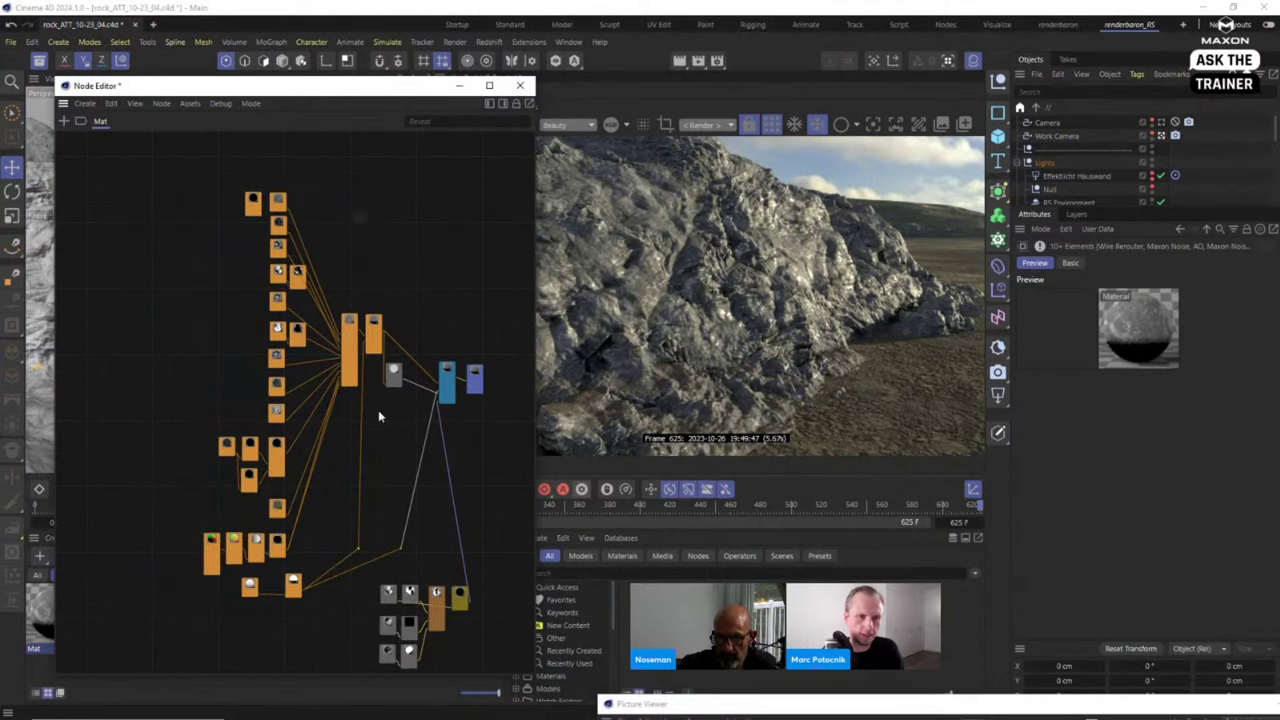
{"action": "left_click_drag", "start_coordinate": [376, 345], "coordinate": [358, 217]}
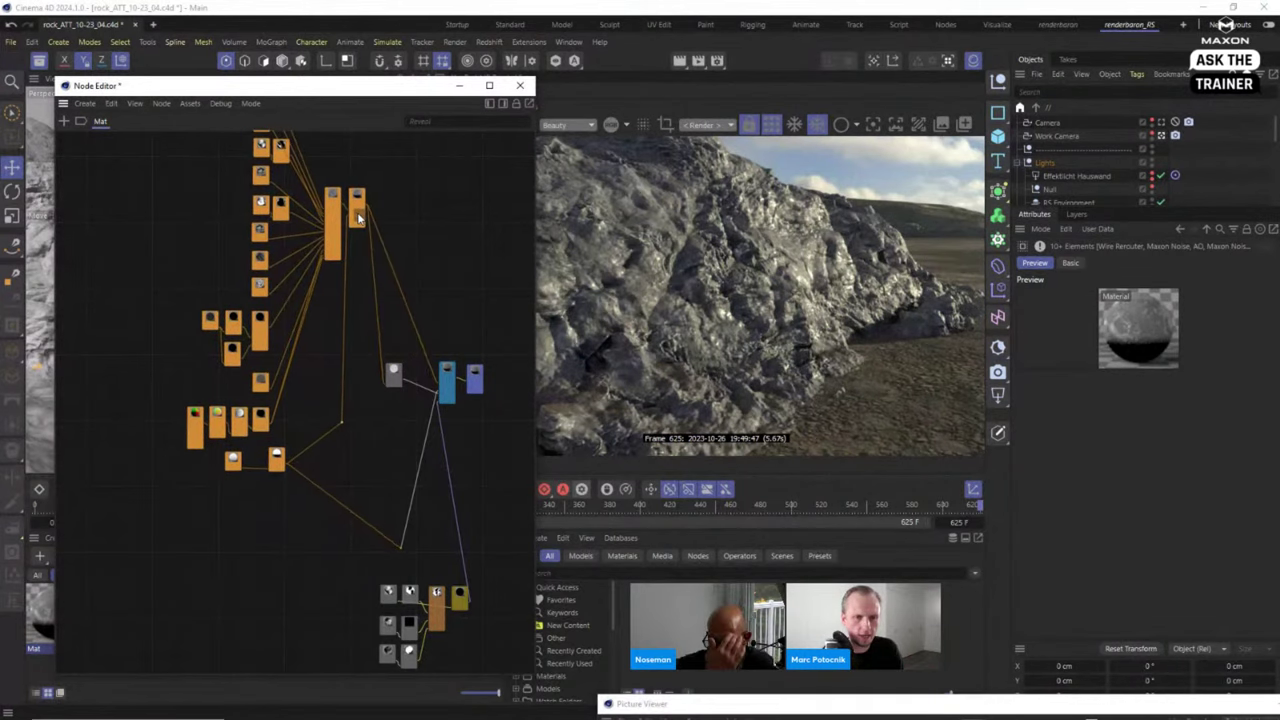
{"action": "middle_click_drag", "start_coordinate": [347, 303], "coordinate": [337, 366]}
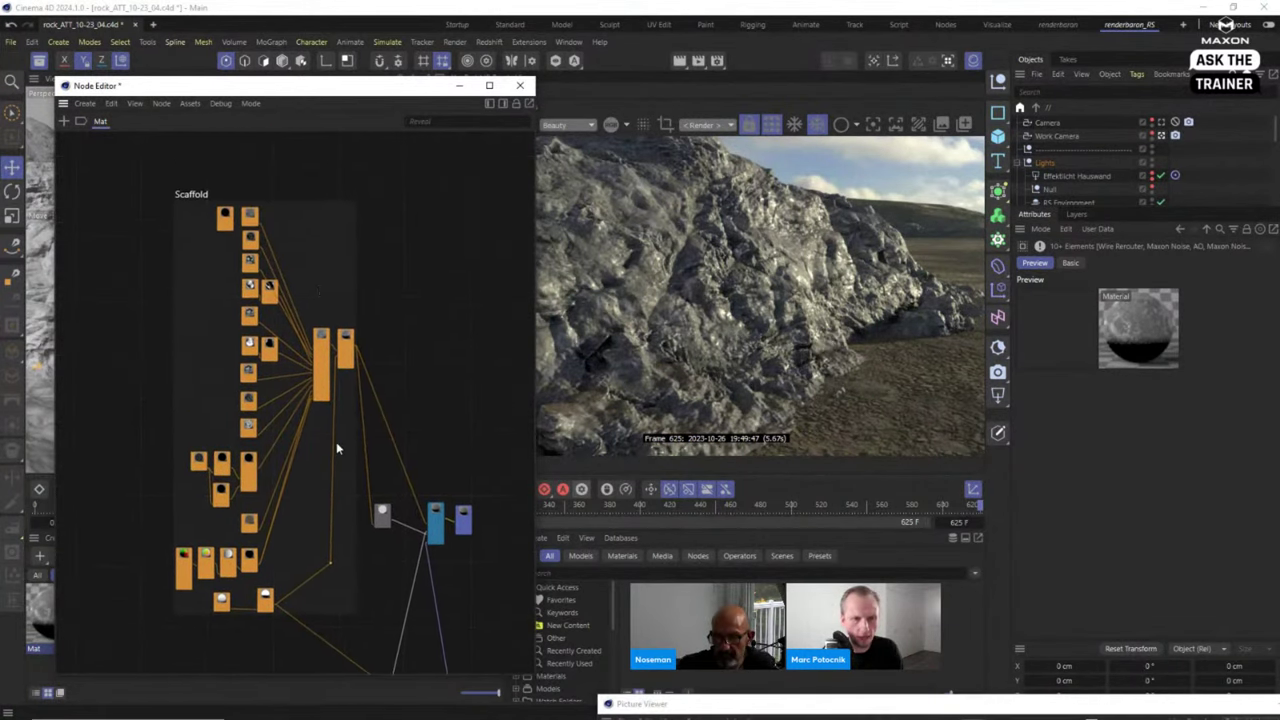
{"action": "left_click", "coordinate": [202, 322]}
{"action": "scroll", "coordinate": [200, 315], "scroll_direction": "up", "scroll_amount": 3}
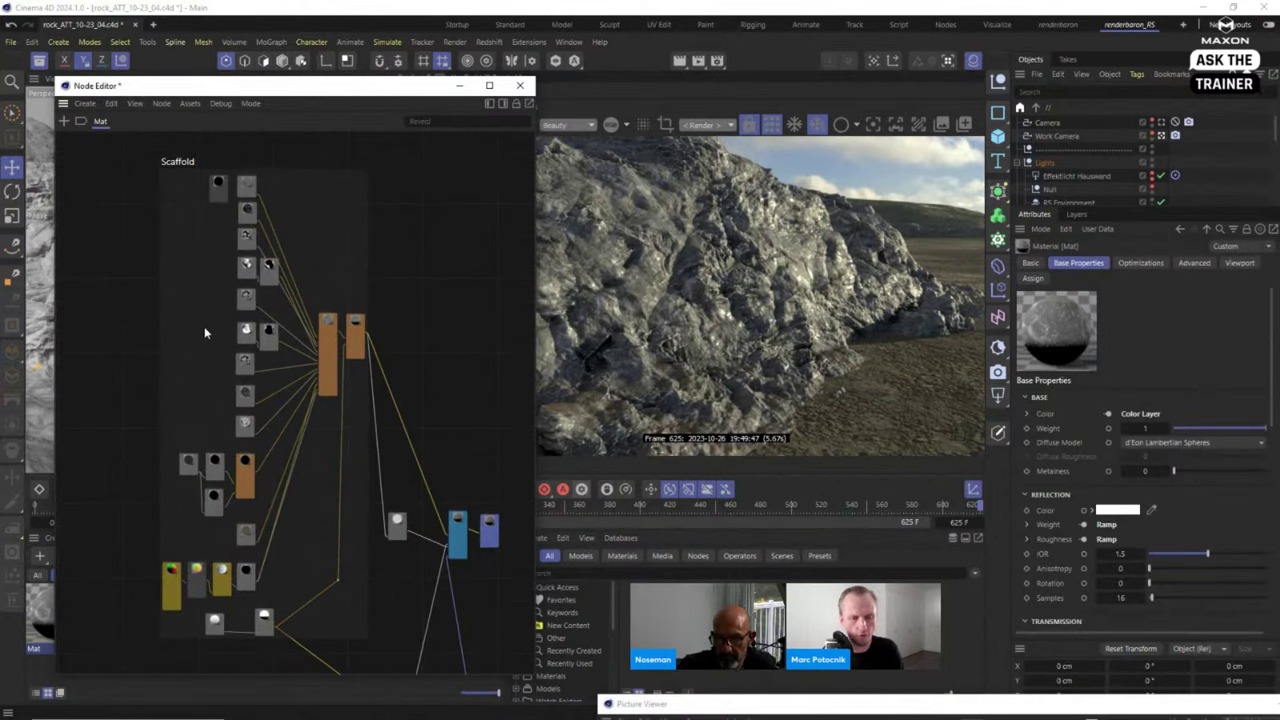
Rename the Scaffold around the base color nodes as Albedo.
{"action": "double_click", "coordinate": [178, 161]}
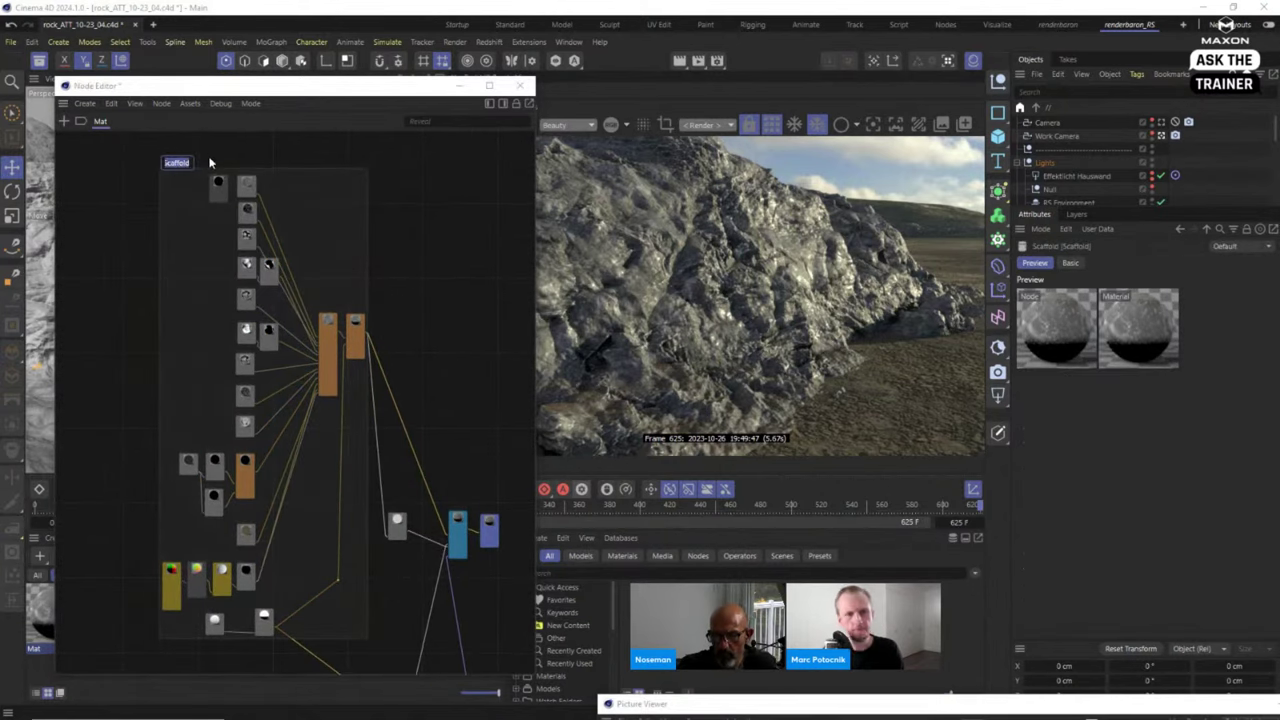
{"action": "key", "text": "End"}
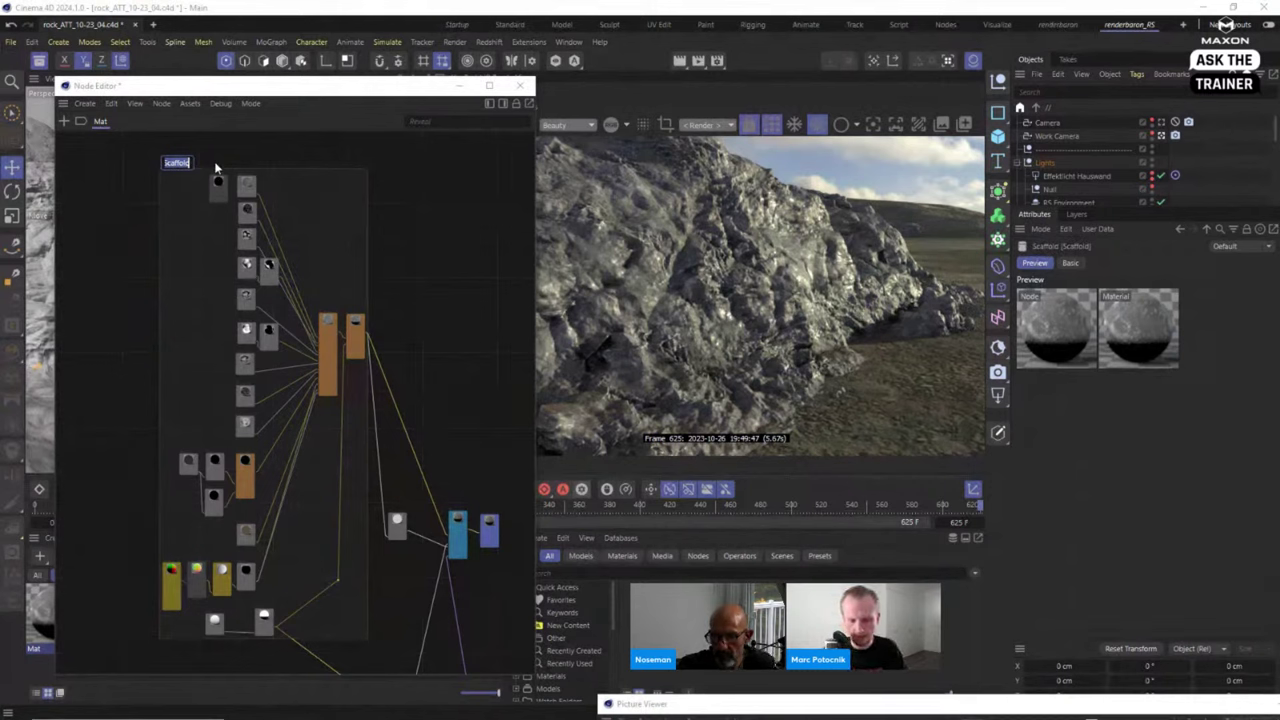
{"action": "type", "text": "Albedo"}
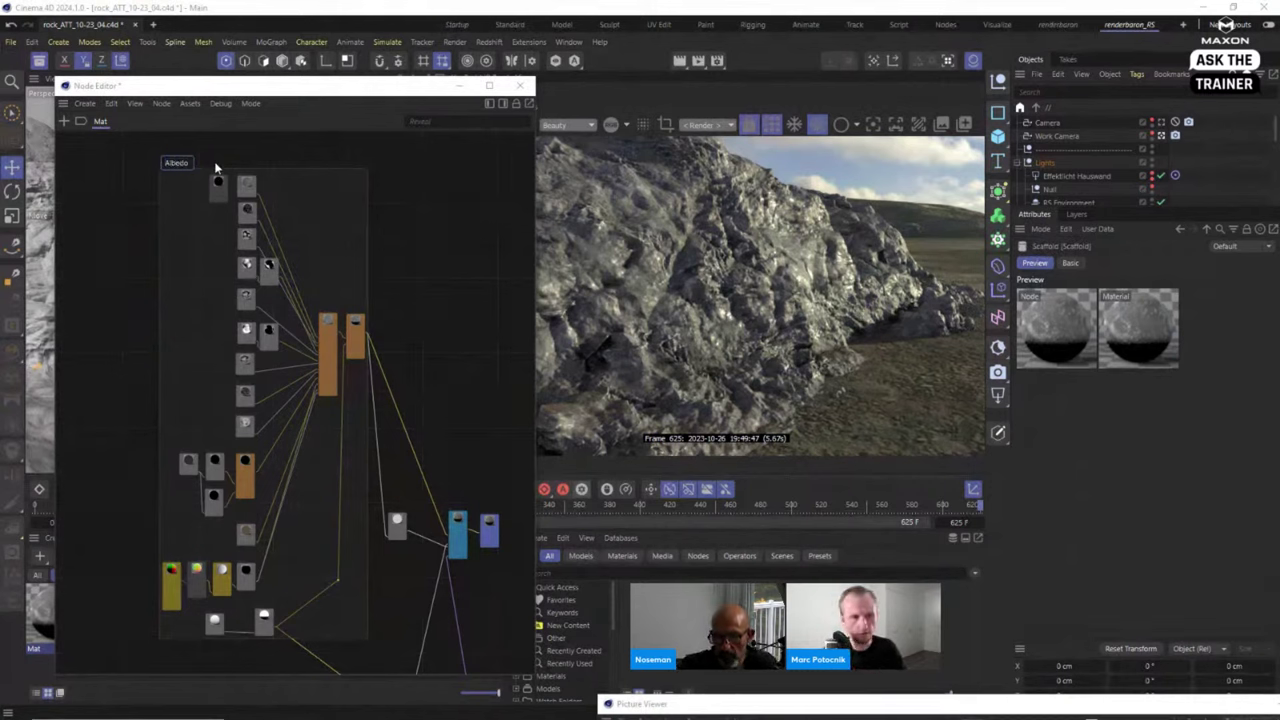
{"action": "key", "text": "Return"}
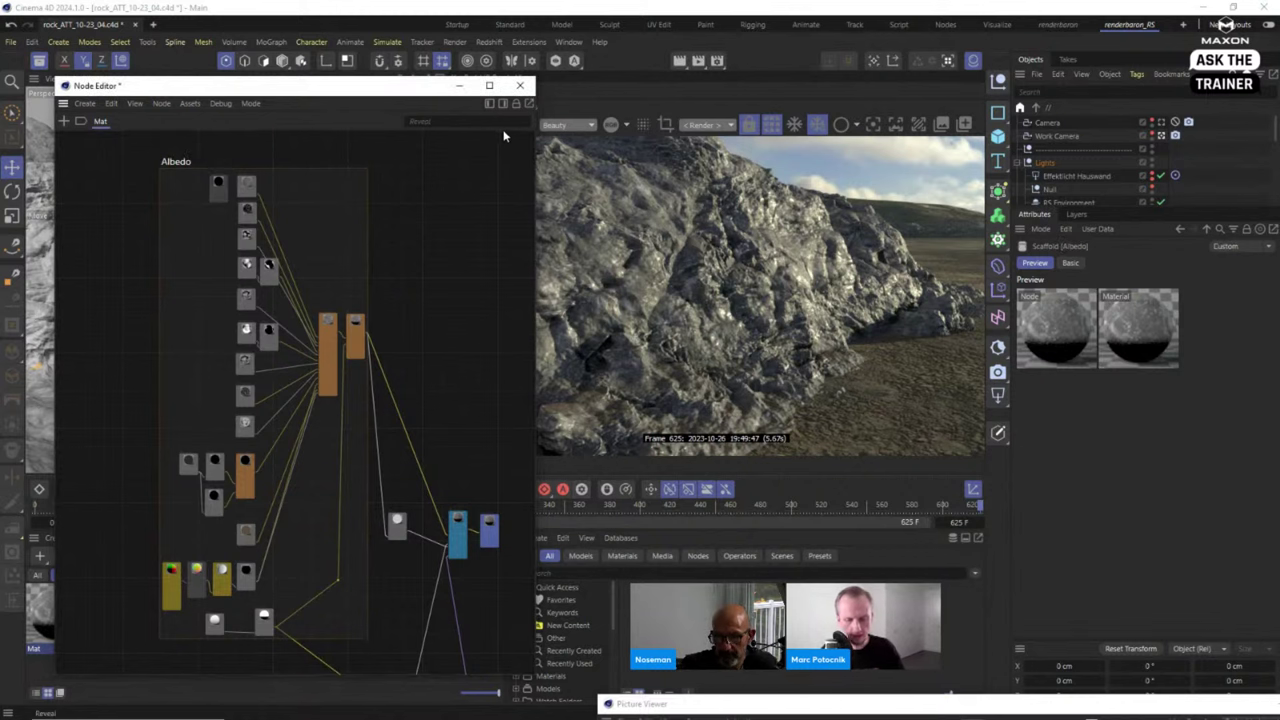
Undo back to the ungrouped base color nodes and group the selected nodes directly in a new Scaffold.
{"action": "key", "text": "ctrl+z"}
{"action": "key", "text": "ctrl+z"}
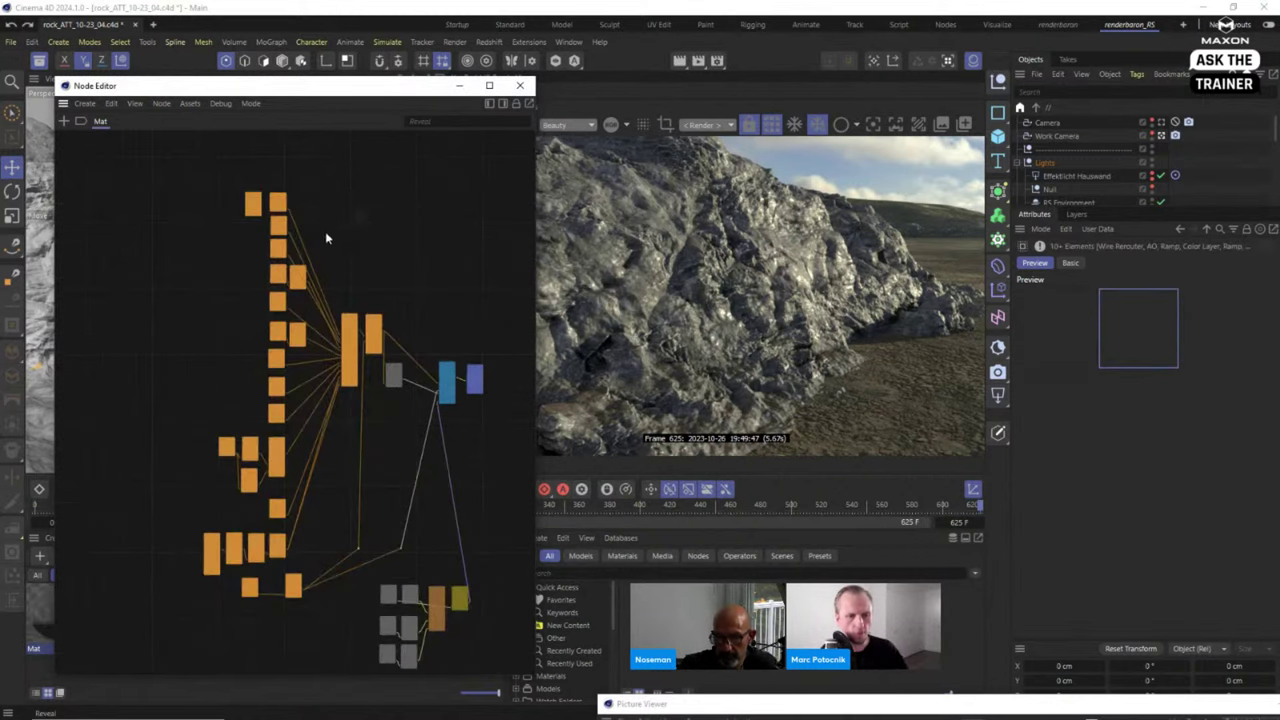
{"action": "right_click", "coordinate": [280, 207]}
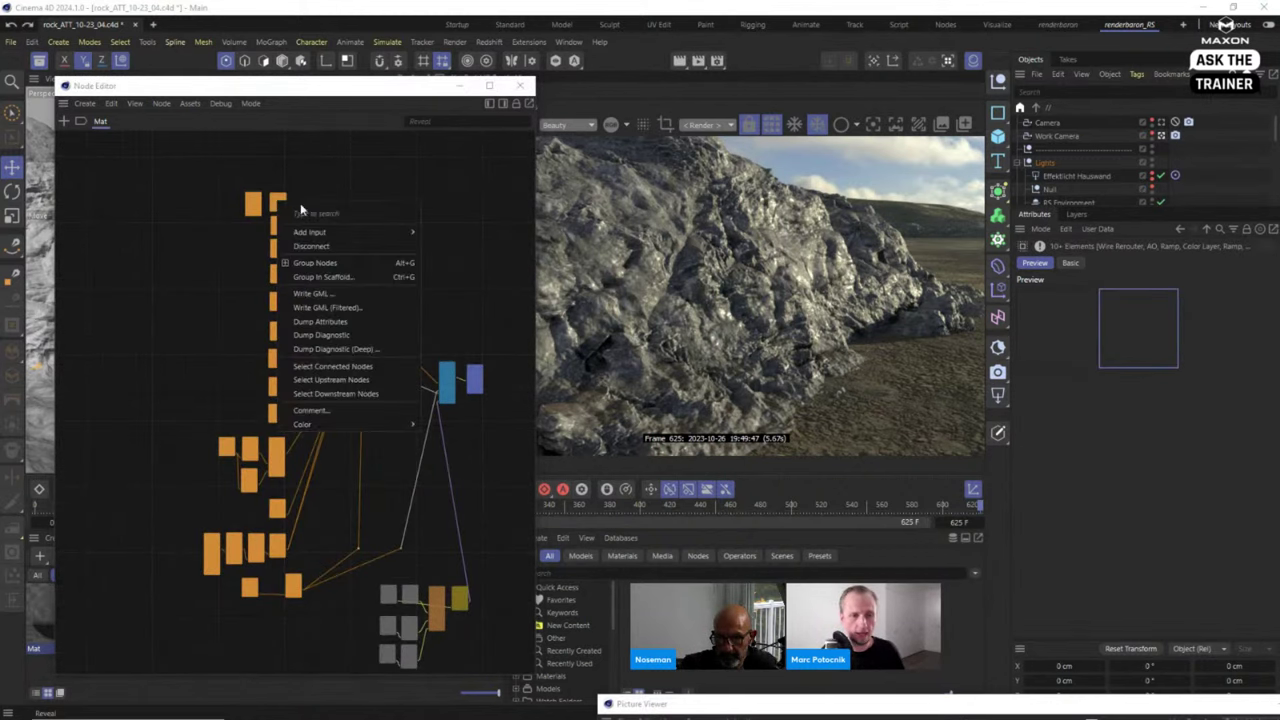
{"action": "left_click", "coordinate": [404, 278]}
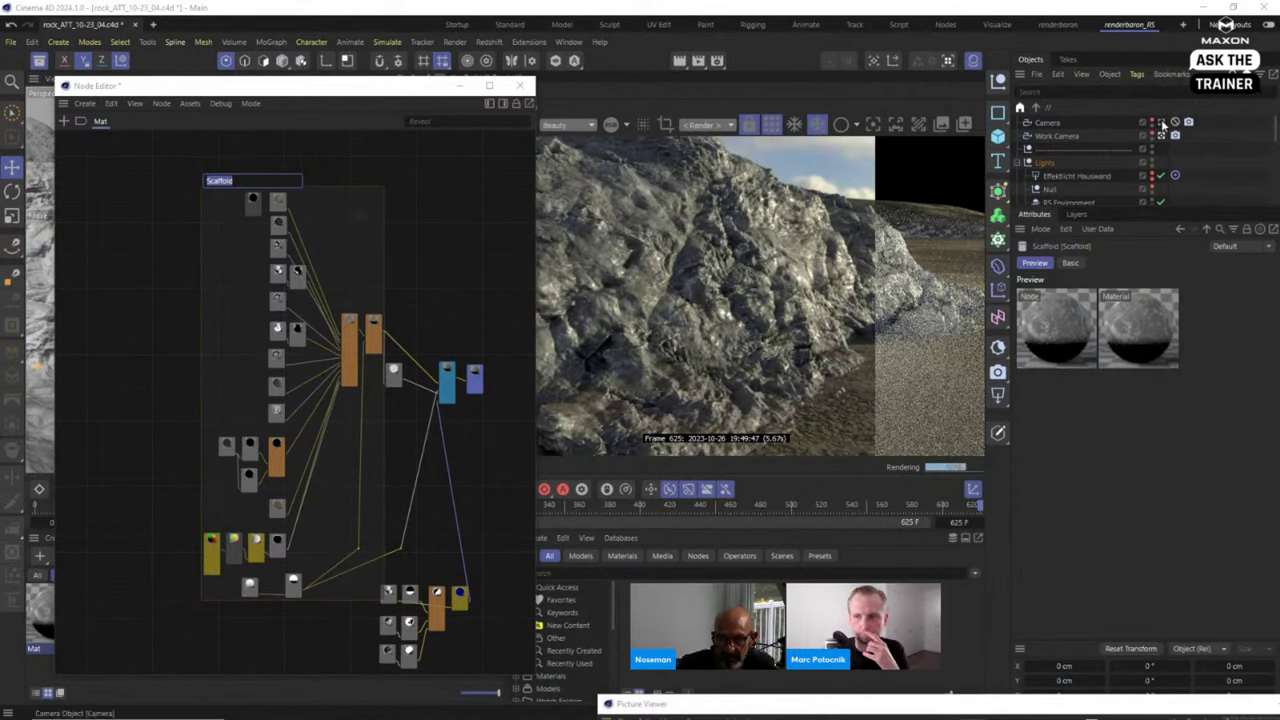
{"action": "key", "text": "Return"}
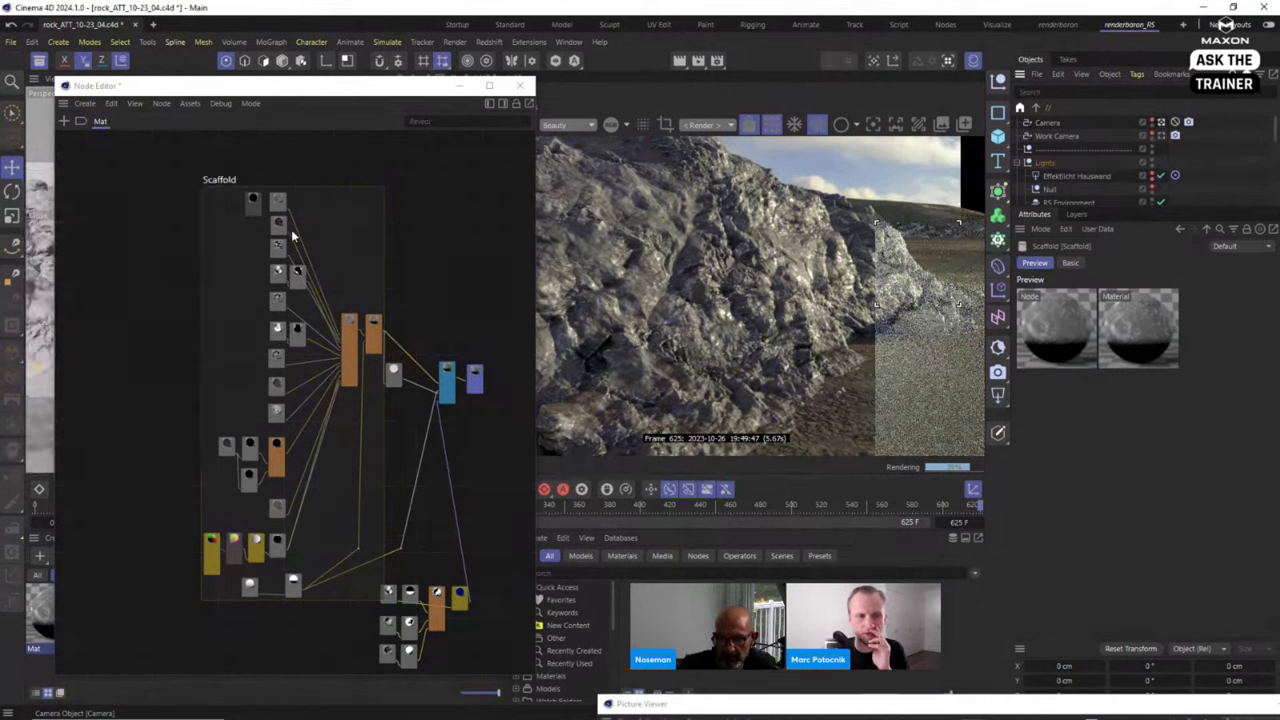
Rename the new Scaffold around the base color nodes as Albedo.
{"action": "double_click", "coordinate": [221, 180]}
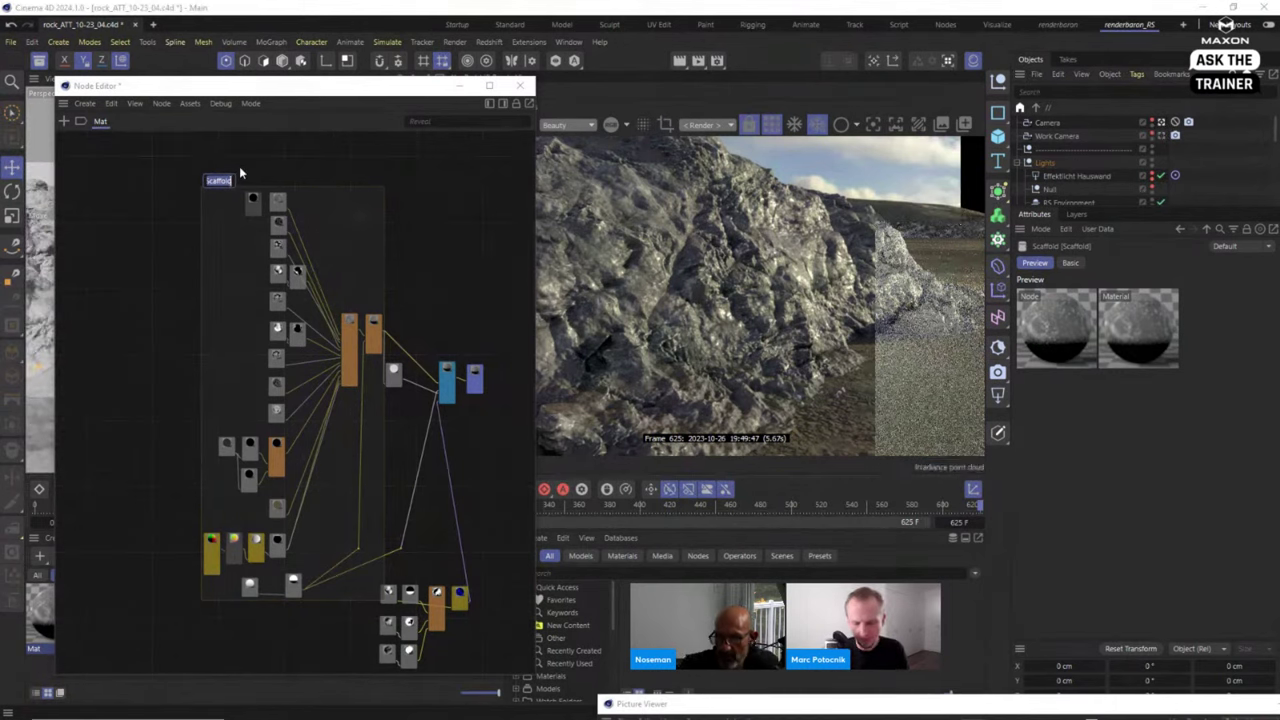
{"action": "key", "text": "Return"}
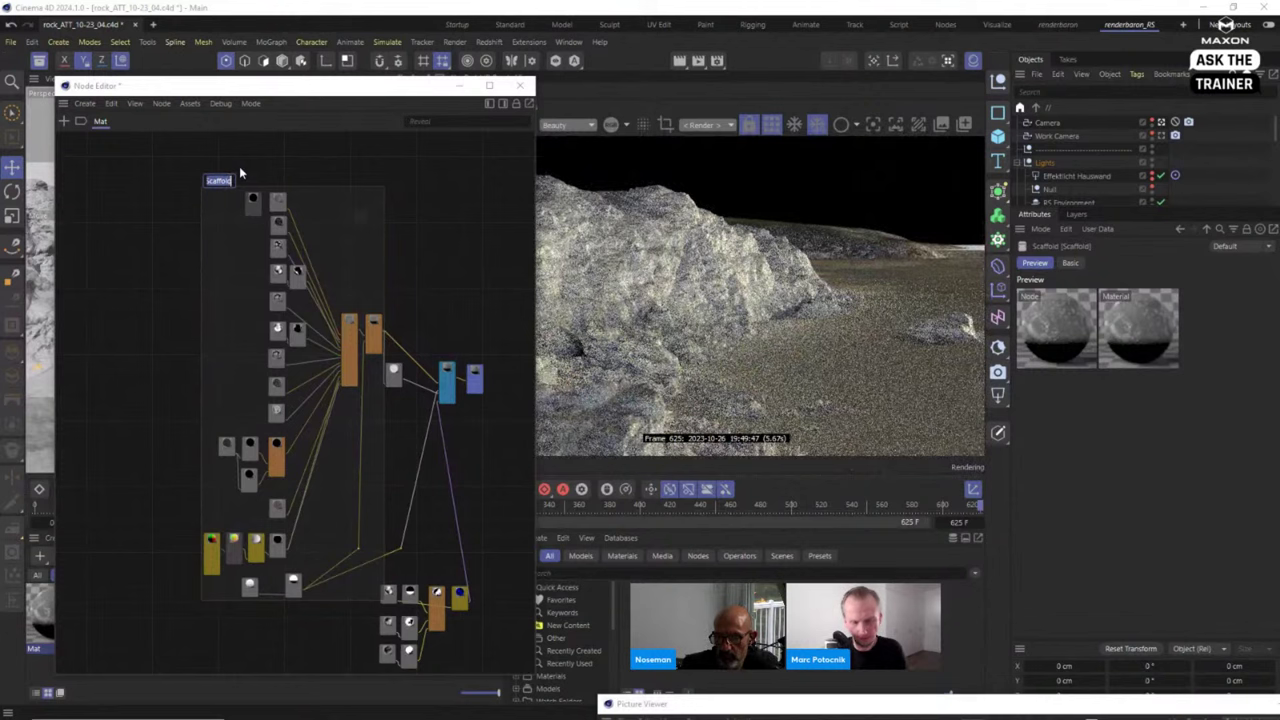
{"action": "type", "text": "A"}
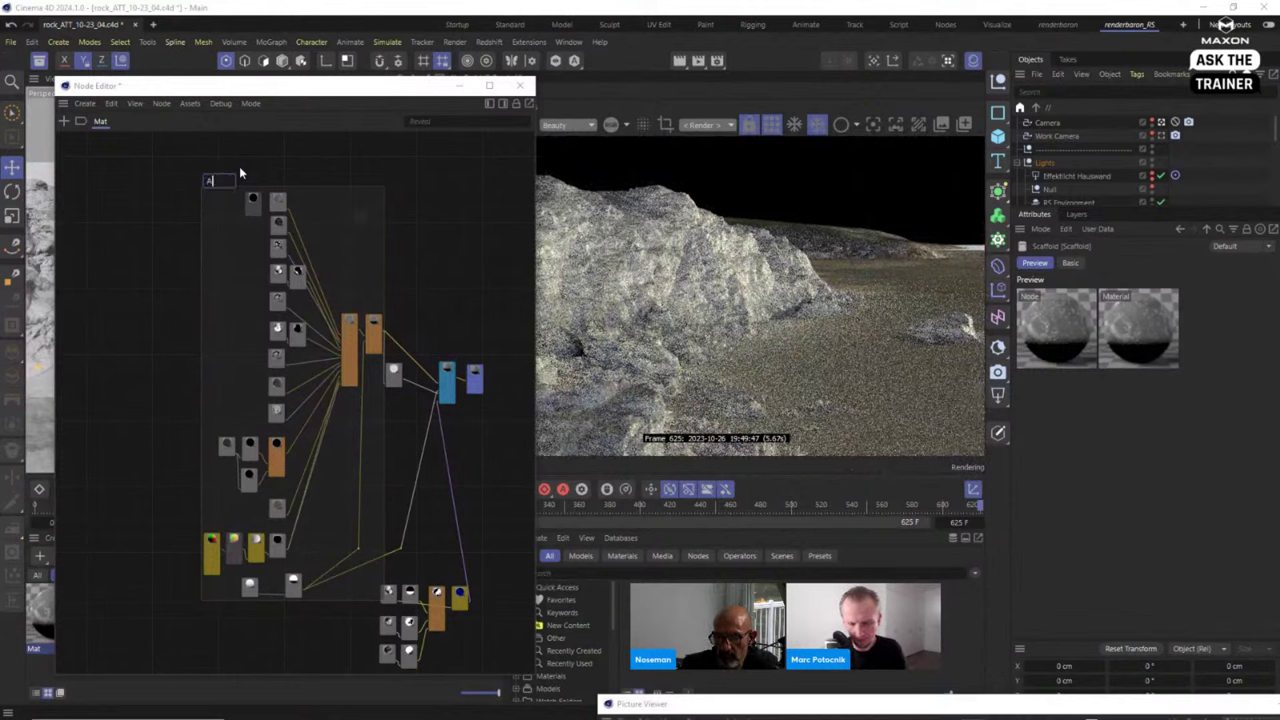
{"action": "type", "text": "lbedo"}
{"action": "key", "text": "Return"}
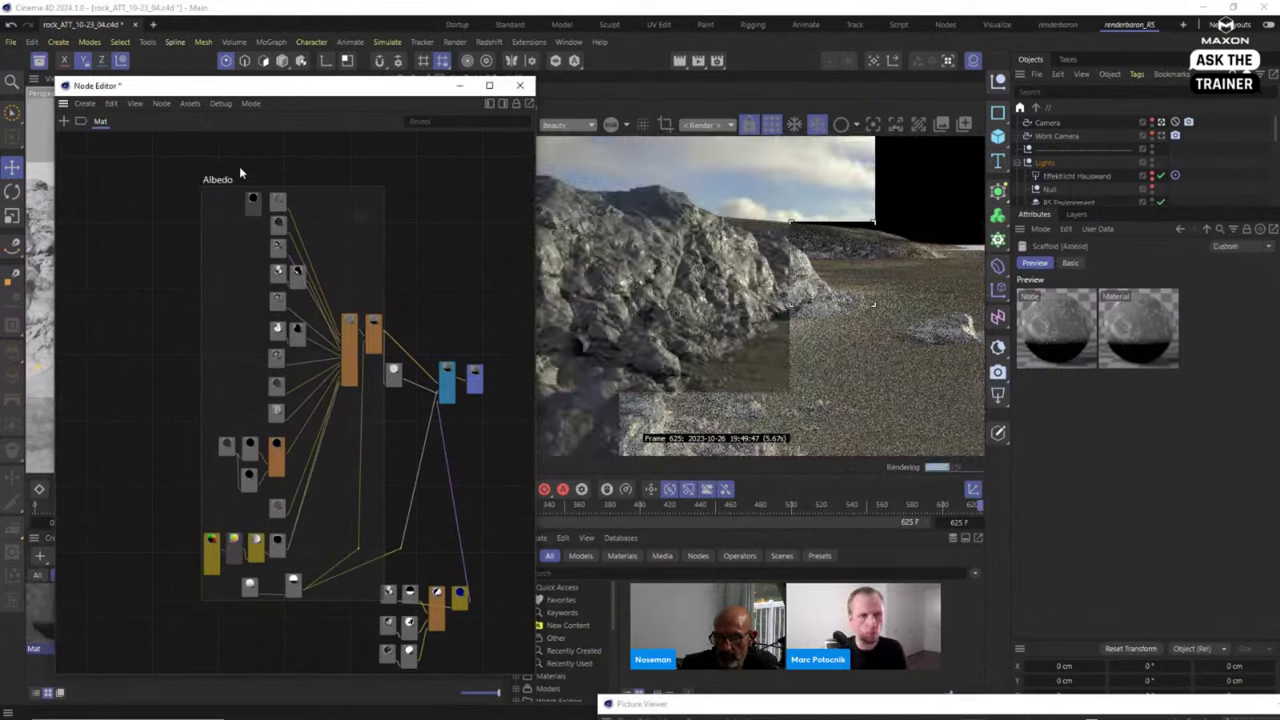
Nudge the tall Color Layer node inside the Albedo Scaffold and move the whole Scaffold farther from the material node.
{"action": "mouse_move", "coordinate": [352, 368]}
{"action": "left_mouse_down"}
{"action": "mouse_move", "coordinate": [337, 364]}
{"action": "mouse_move", "coordinate": [348, 364]}
{"action": "left_mouse_up"}
{"action": "left_click", "coordinate": [278, 200]}
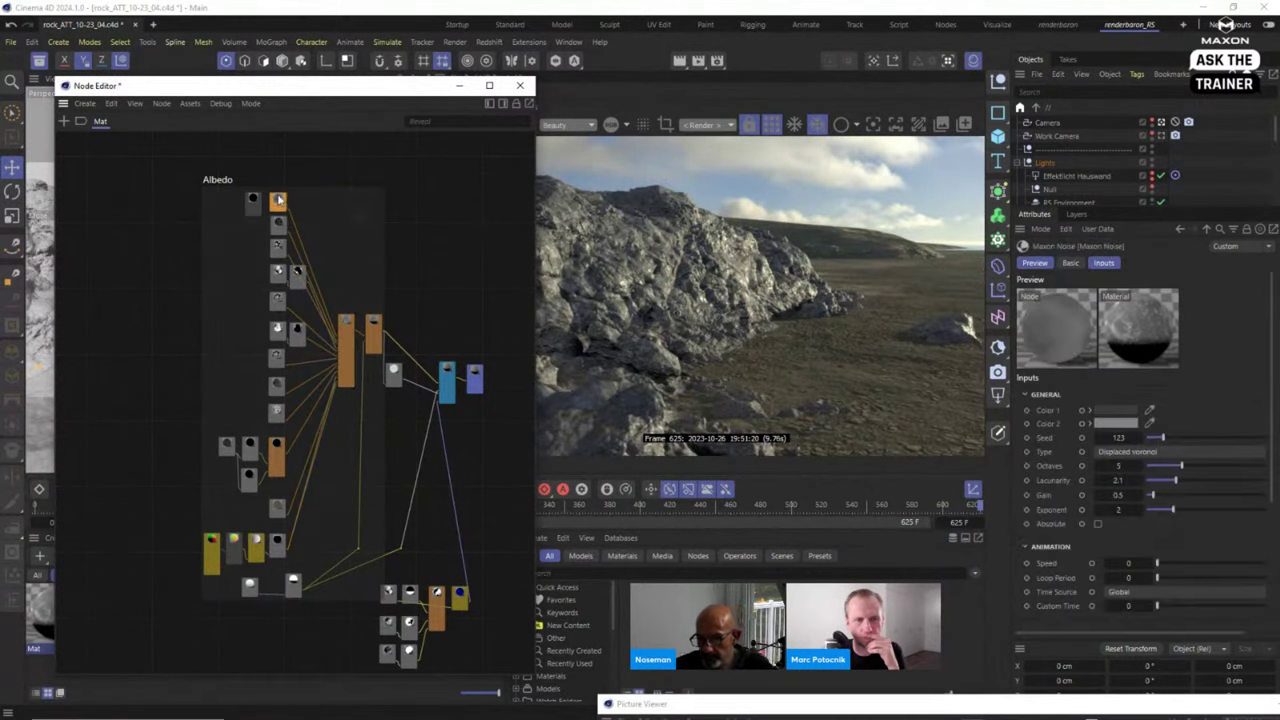
{"action": "left_click_drag", "start_coordinate": [226, 181], "coordinate": [174, 194]}
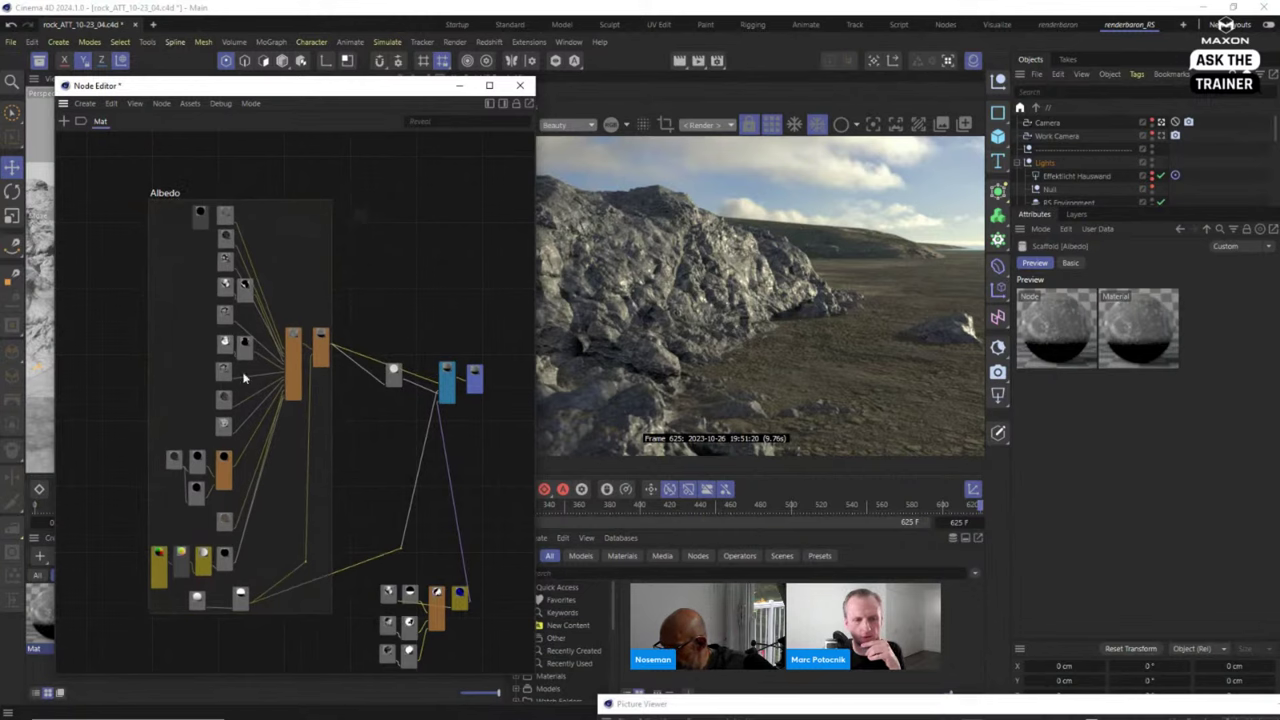
Select the bump branch's Maxon Noise, Ramp, Color Layer and Bump Map nodes, collapse them into one Group node and reposition it.
{"action": "scroll", "coordinate": [393, 565], "scroll_direction": "up", "scroll_amount": 5}
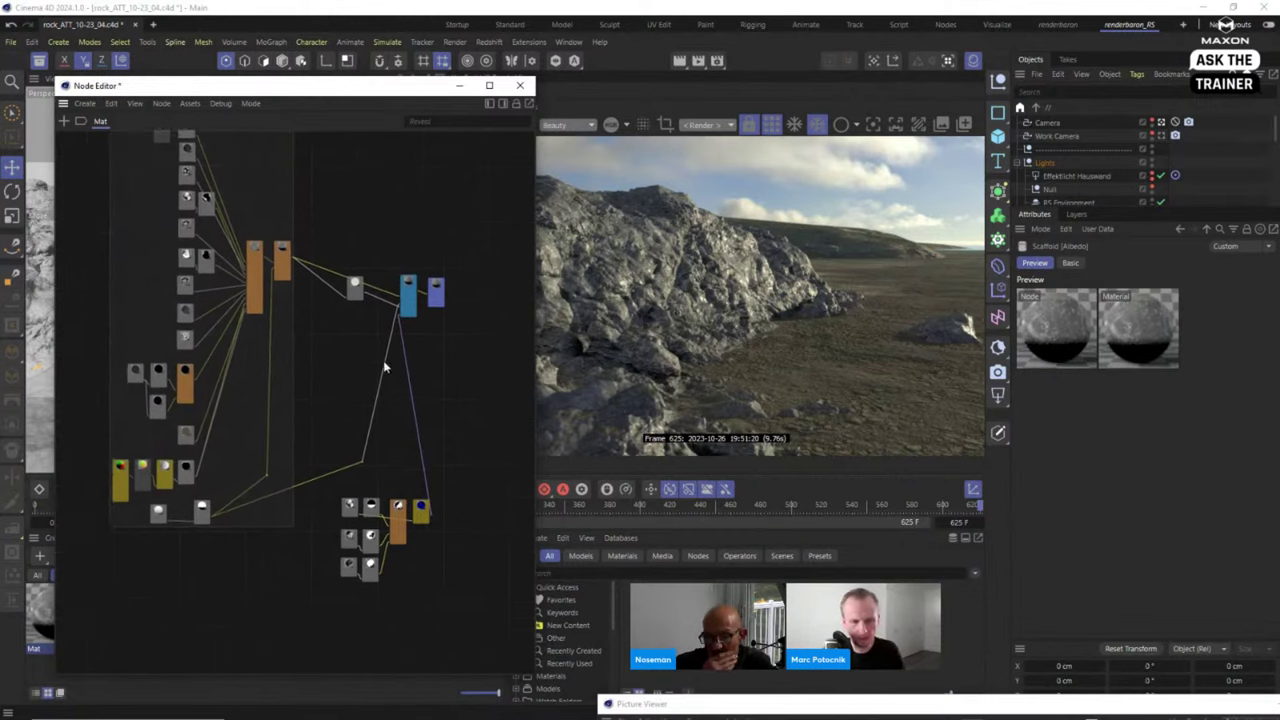
{"action": "middle_click_drag", "start_coordinate": [393, 565], "coordinate": [306, 480]}
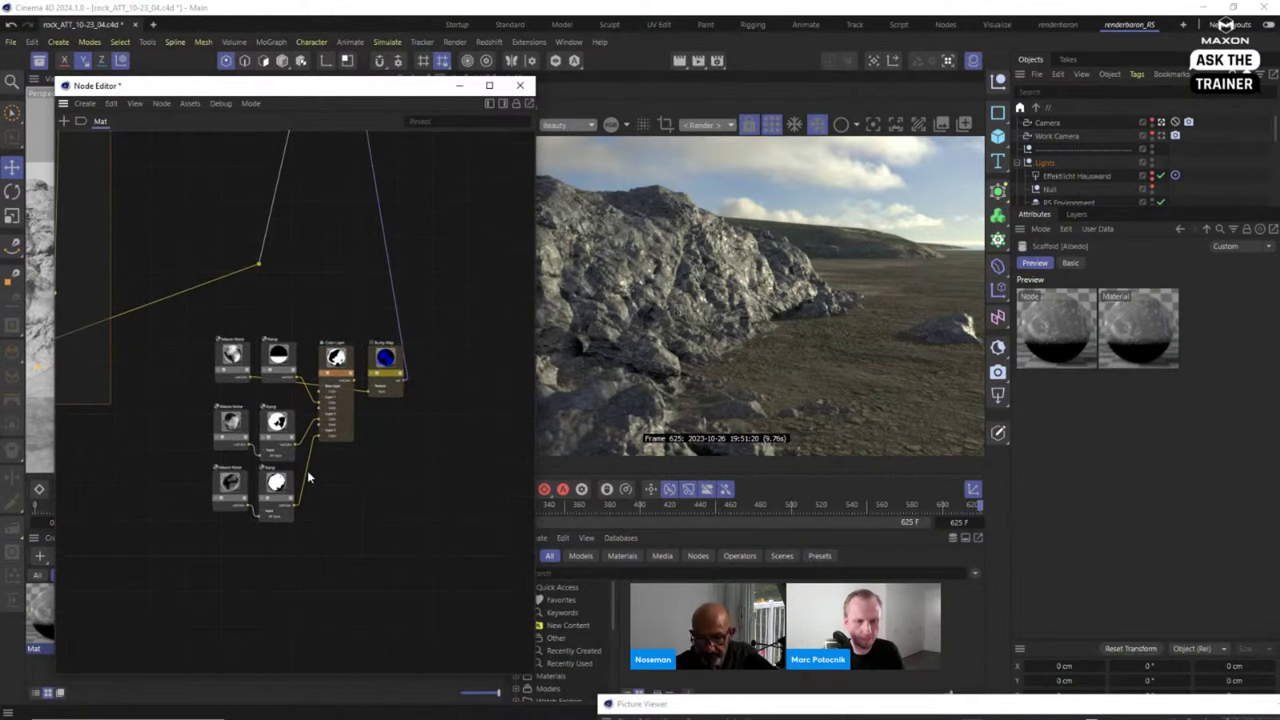
{"action": "left_click_drag", "start_coordinate": [193, 323], "coordinate": [474, 573]}
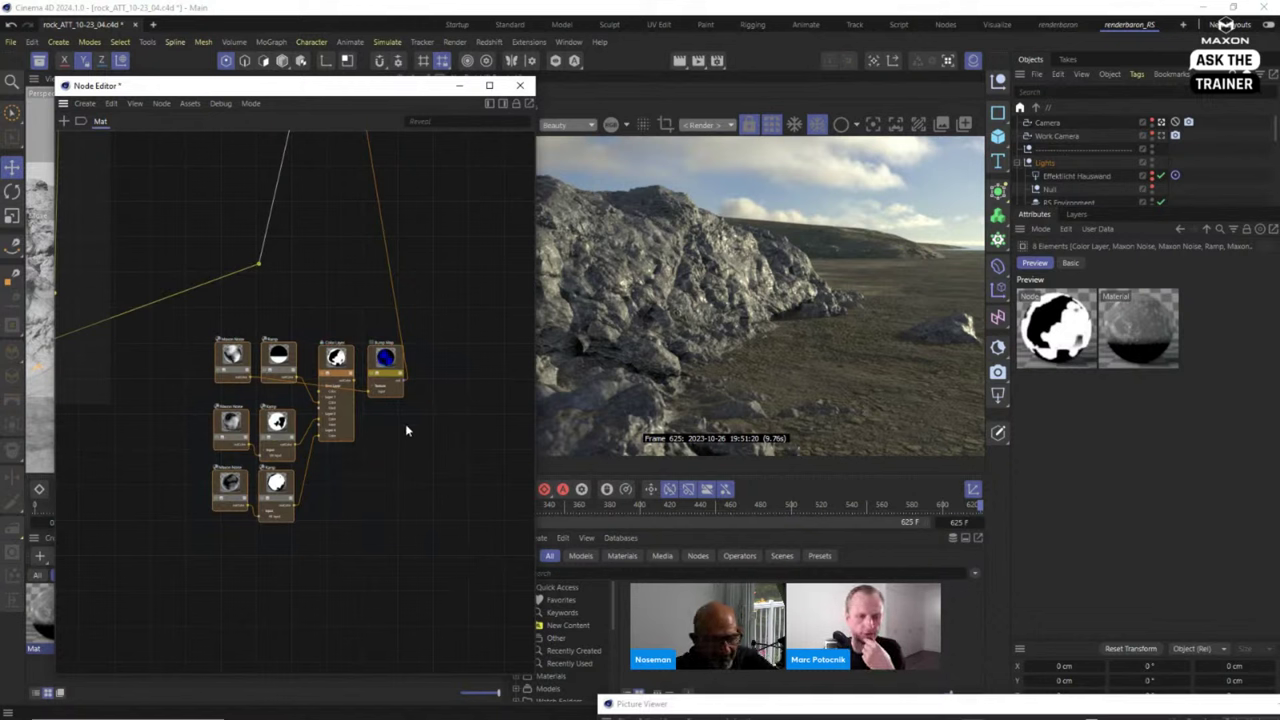
{"action": "right_click", "coordinate": [350, 424]}
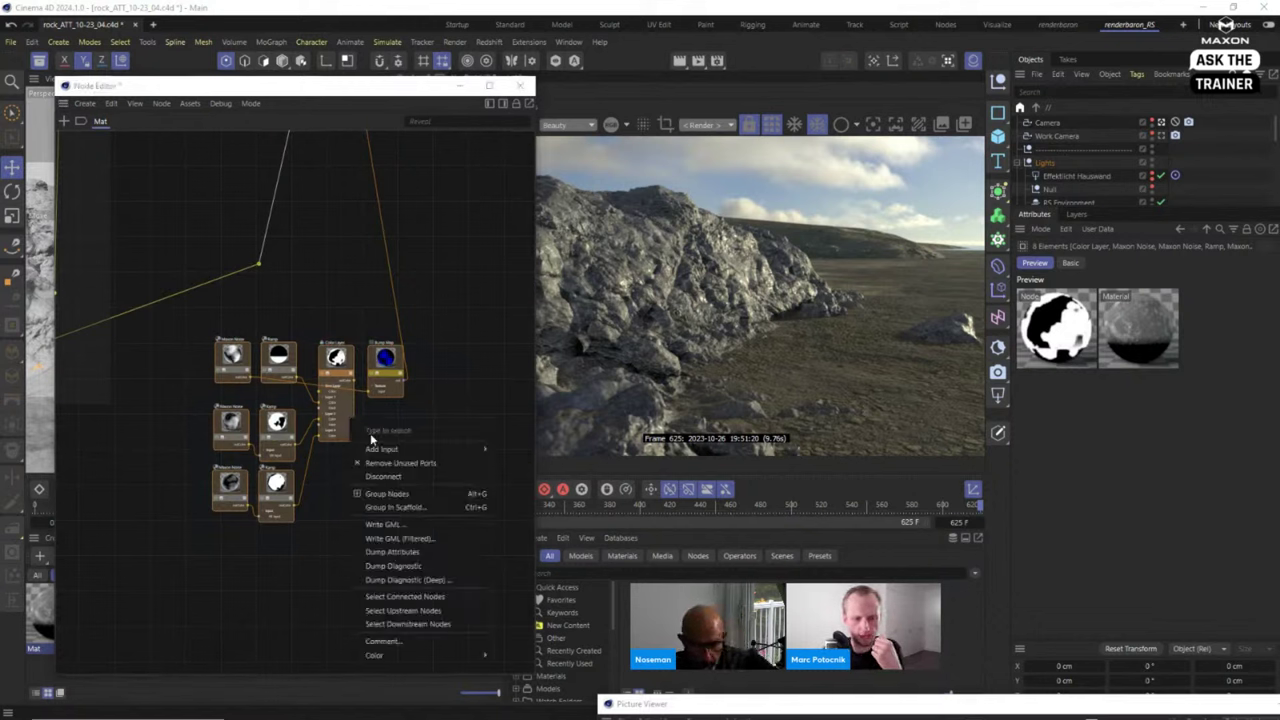
{"action": "left_click", "coordinate": [420, 494]}
{"action": "left_click_drag", "start_coordinate": [363, 421], "coordinate": [295, 390]}
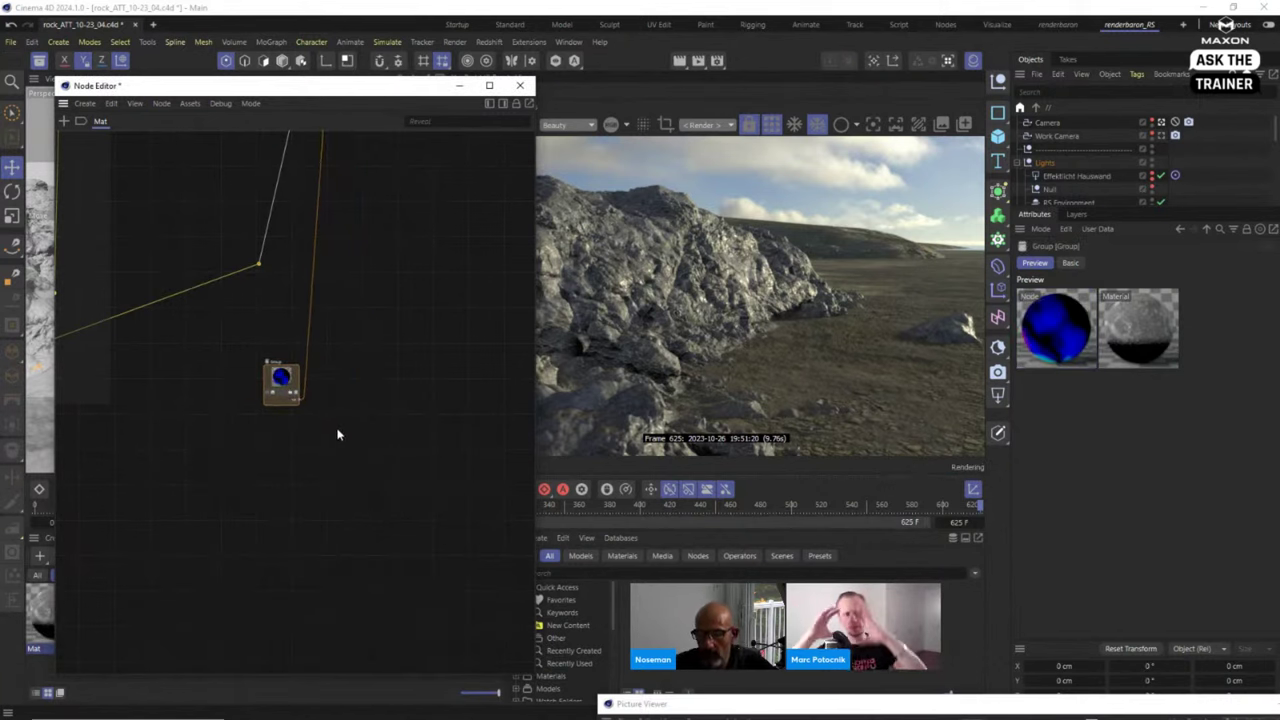
Look inside the bump Group node at its noise, Ramp, Color Layer and Bump Map nodes, and return to the material graph.
{"action": "double_click", "coordinate": [283, 383]}
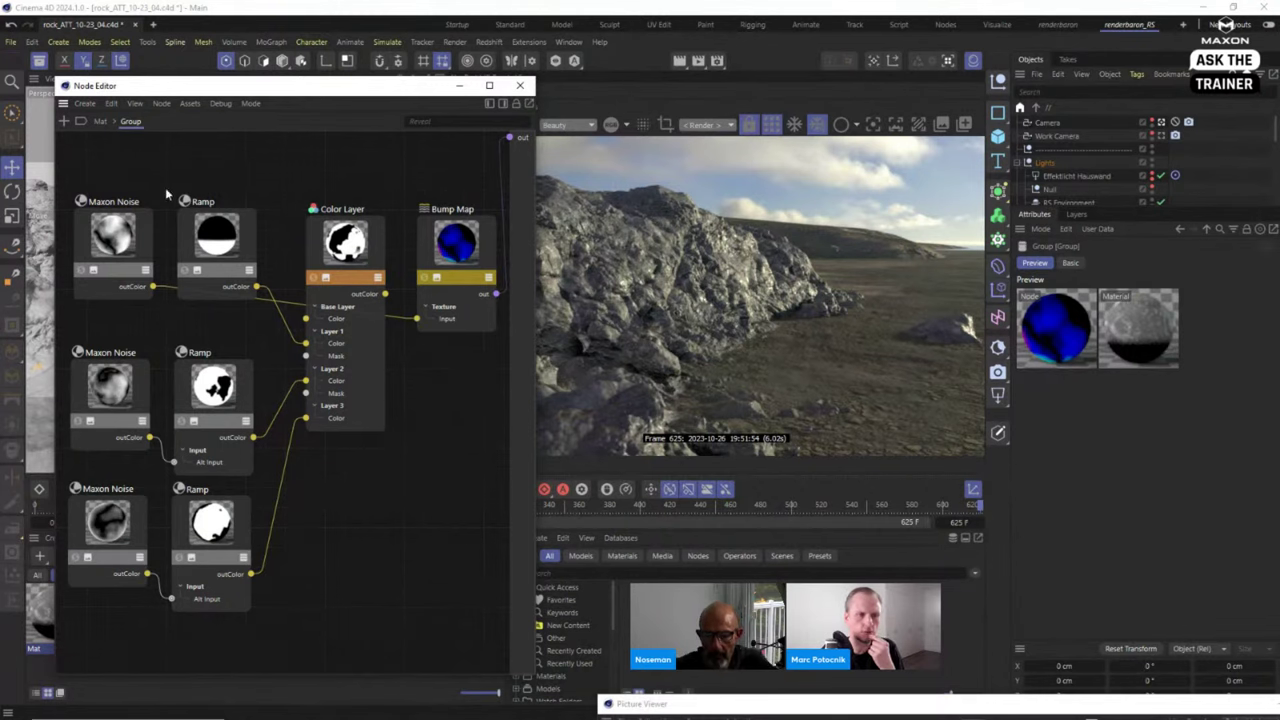
{"action": "left_click", "coordinate": [101, 122]}
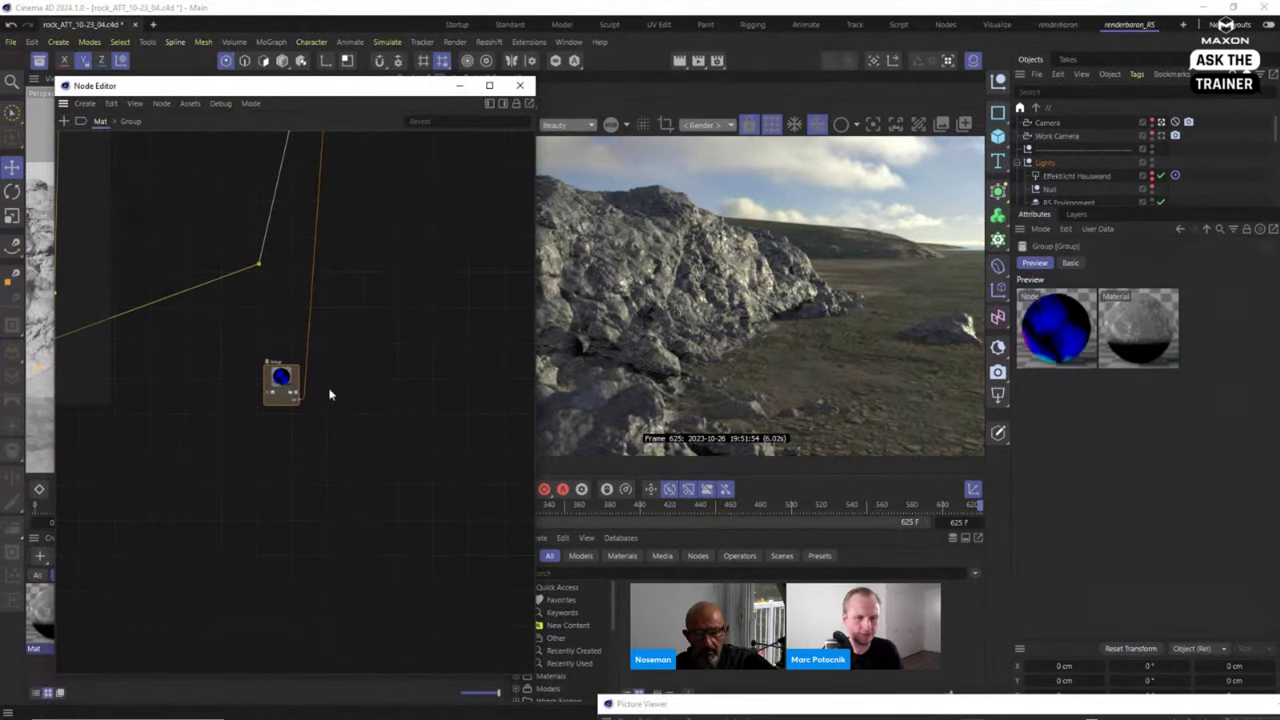
{"action": "scroll", "coordinate": [374, 389], "scroll_direction": "down", "scroll_amount": 5}
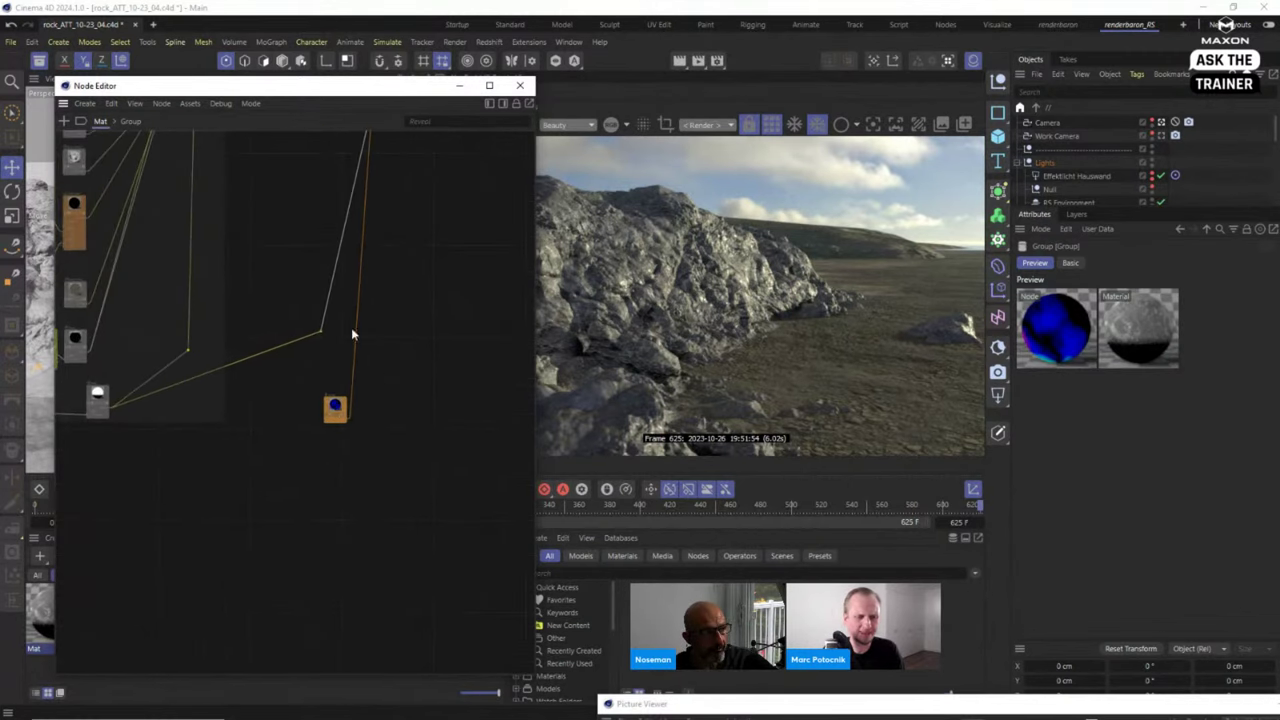
{"action": "scroll", "coordinate": [346, 354], "scroll_direction": "down", "scroll_amount": 2}
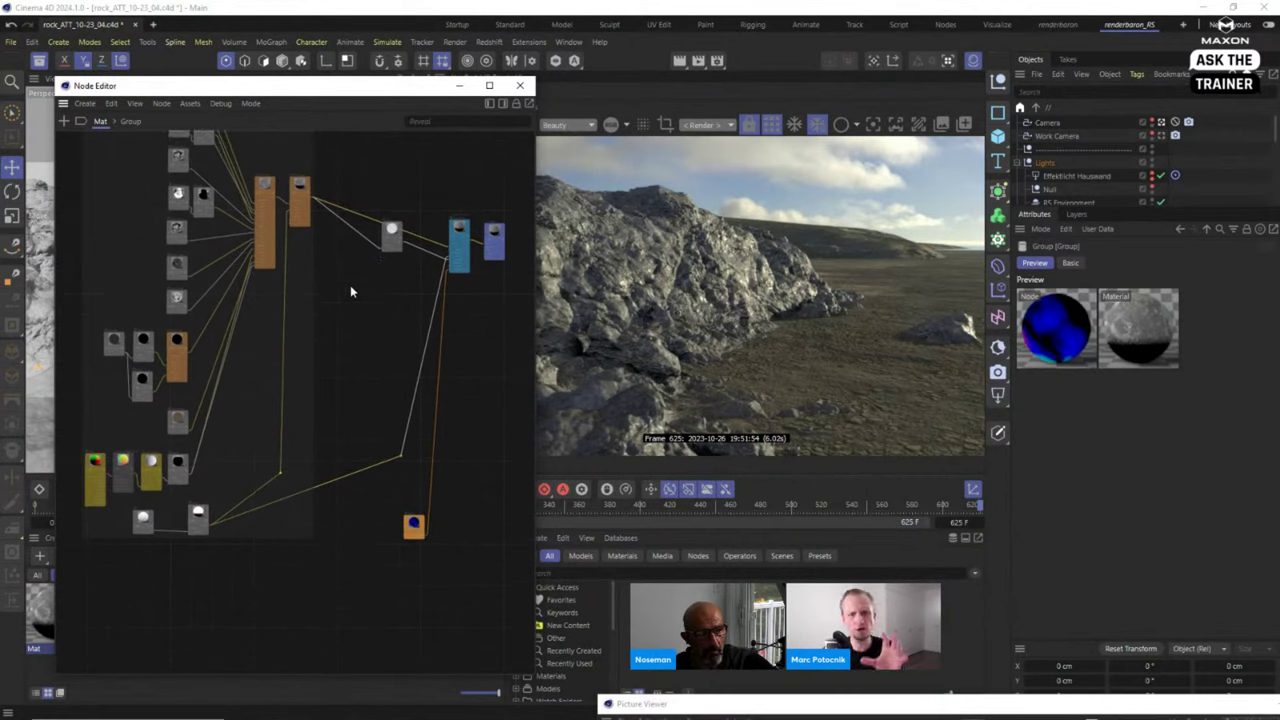
Ungroup the bump Group node and move its released nodes back below the Albedo Scaffold.
{"action": "left_click_drag", "start_coordinate": [416, 529], "coordinate": [400, 537]}
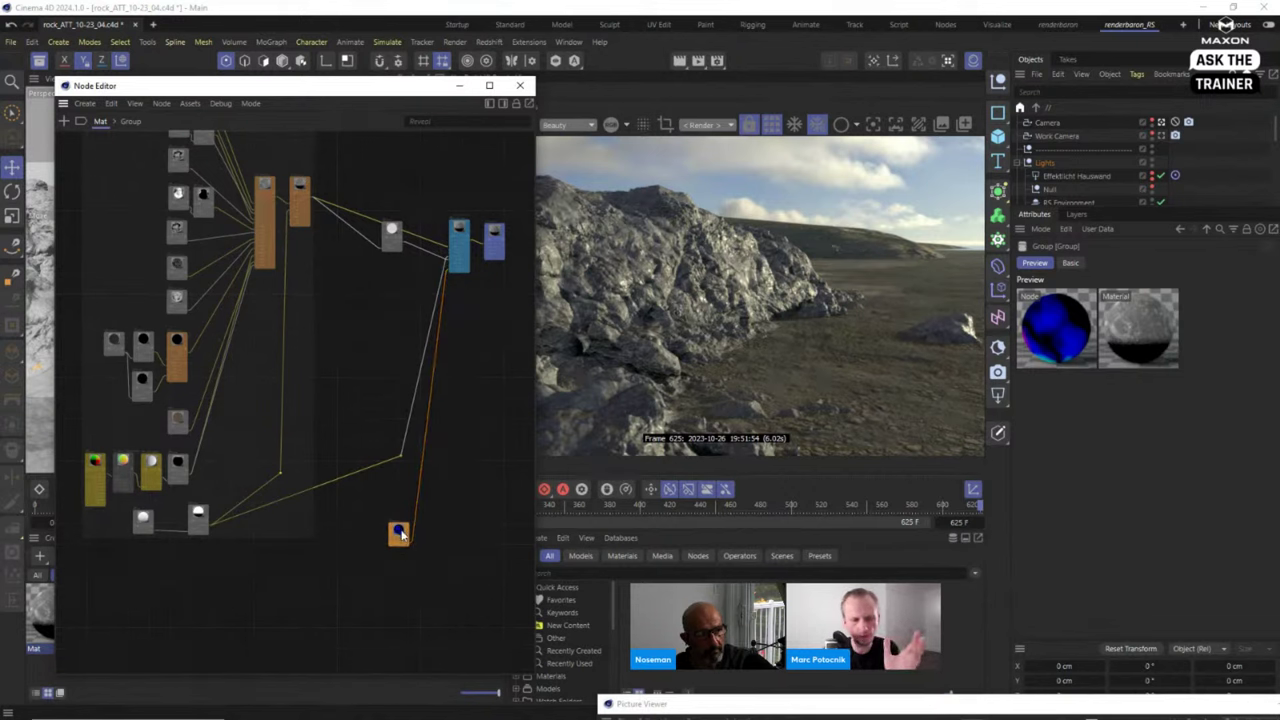
{"action": "right_click", "coordinate": [400, 534]}
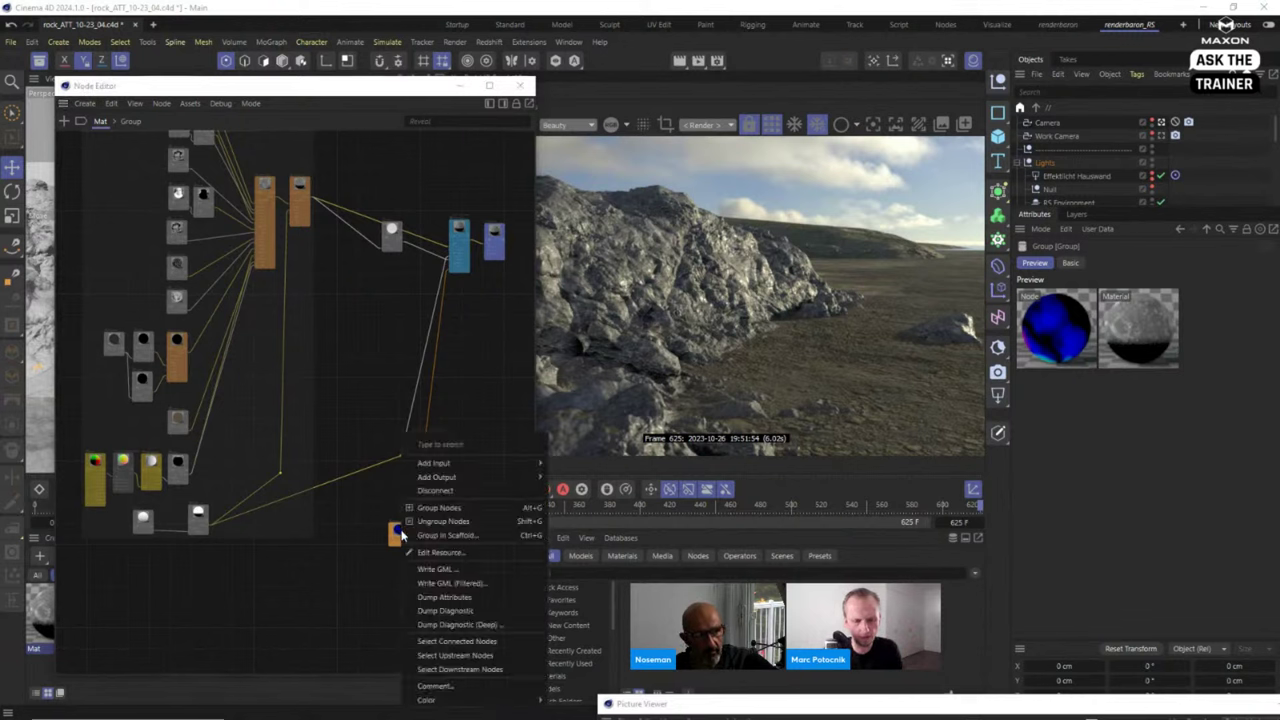
{"action": "left_click", "coordinate": [474, 522]}
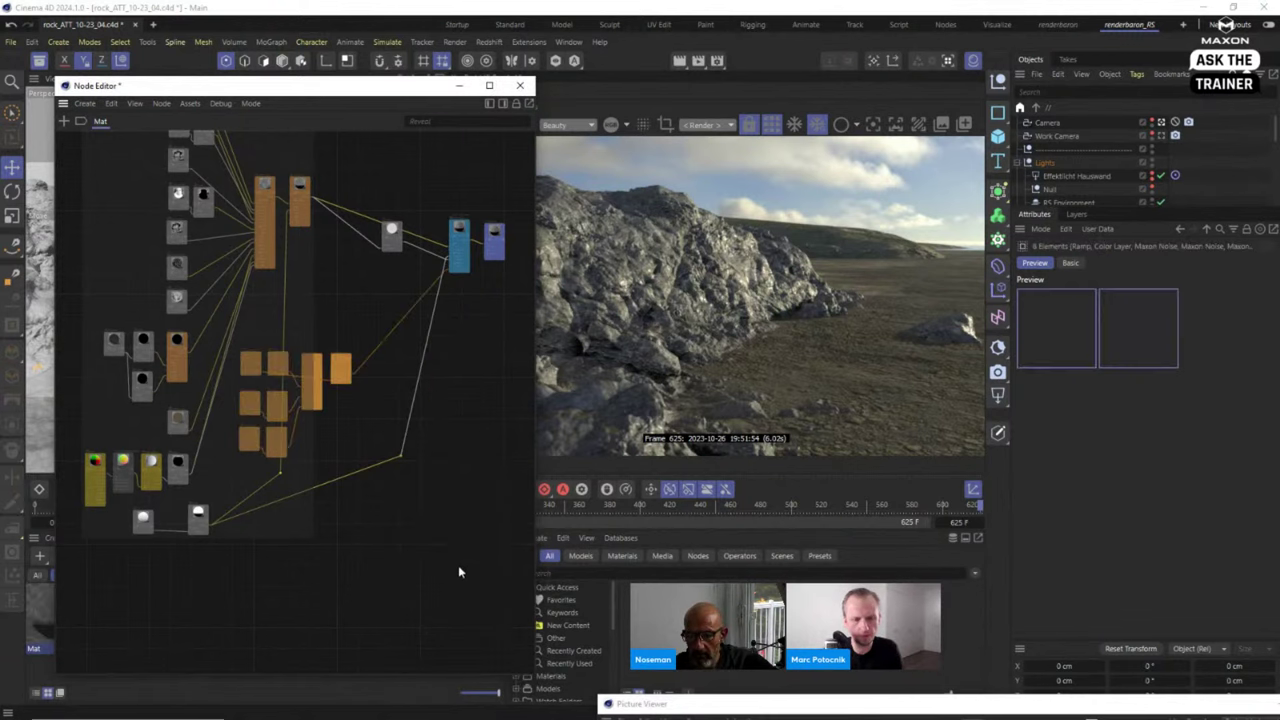
{"action": "left_click_drag", "start_coordinate": [340, 369], "coordinate": [416, 565]}
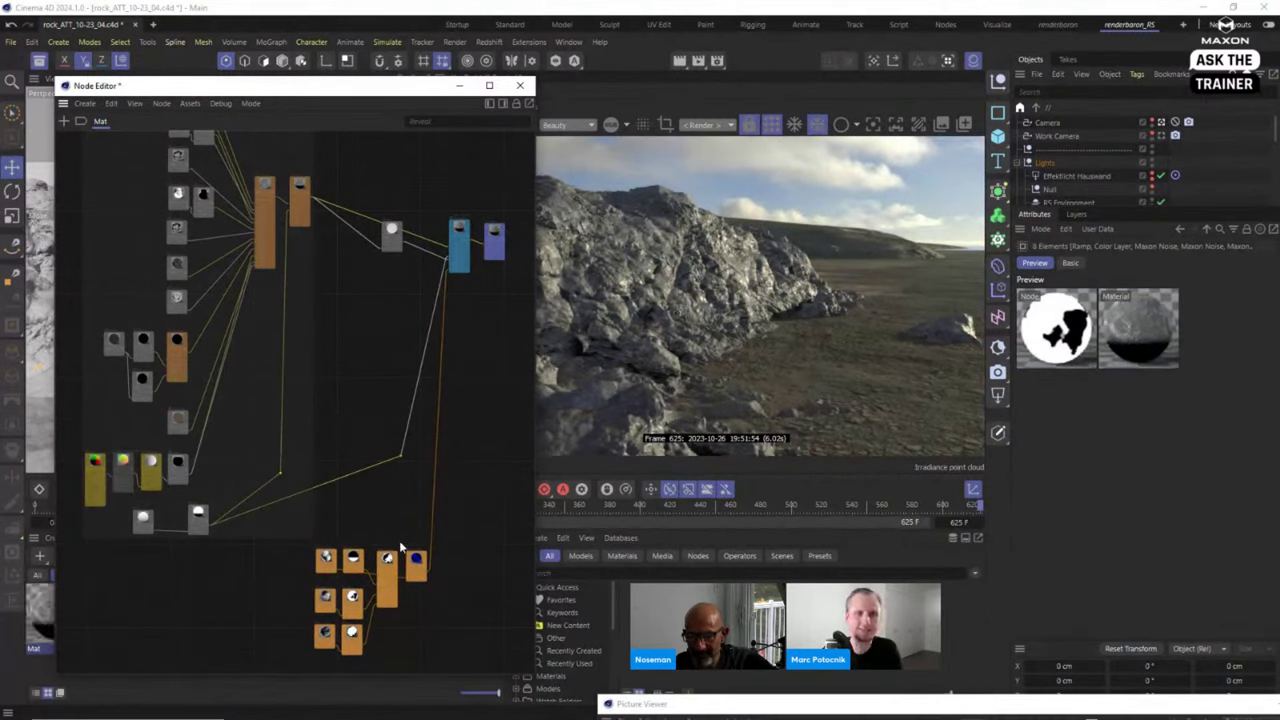
Group the selected bump nodes in a Scaffold named Bump and move it slightly farther below the Albedo Scaffold.
{"action": "scroll", "coordinate": [385, 600], "scroll_direction": "up", "scroll_amount": 3}
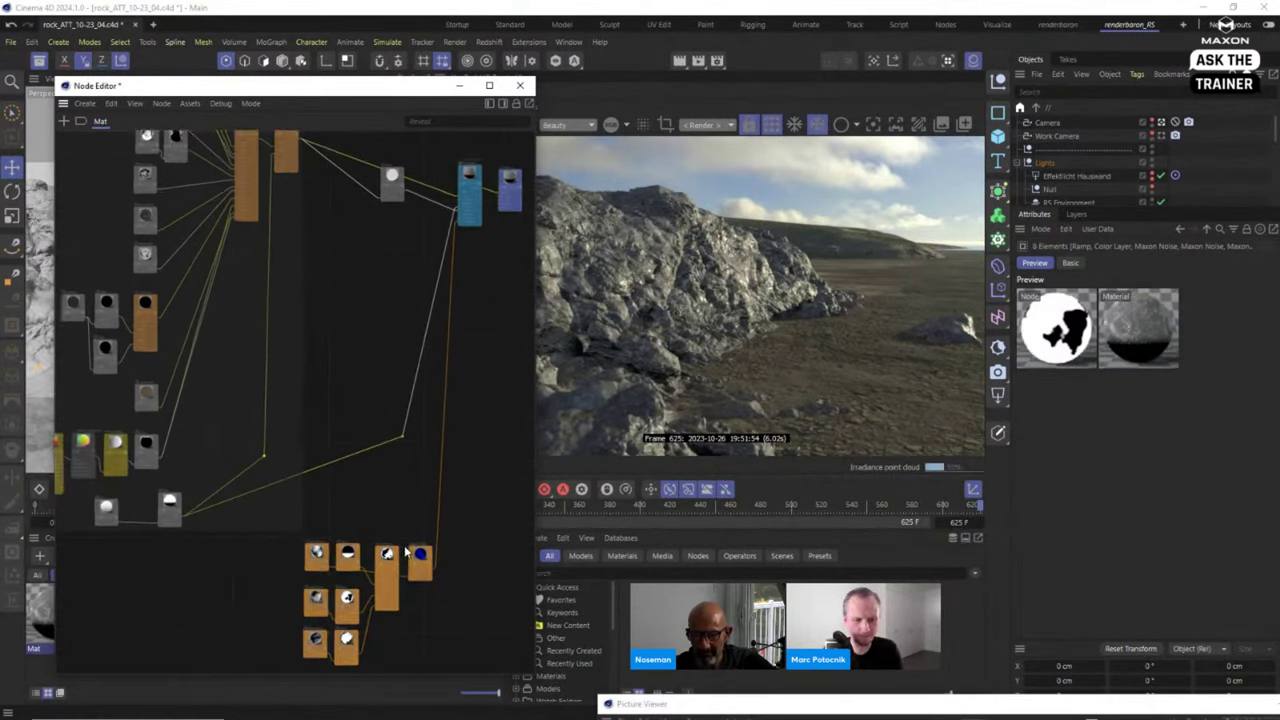
{"action": "right_click", "coordinate": [374, 471]}
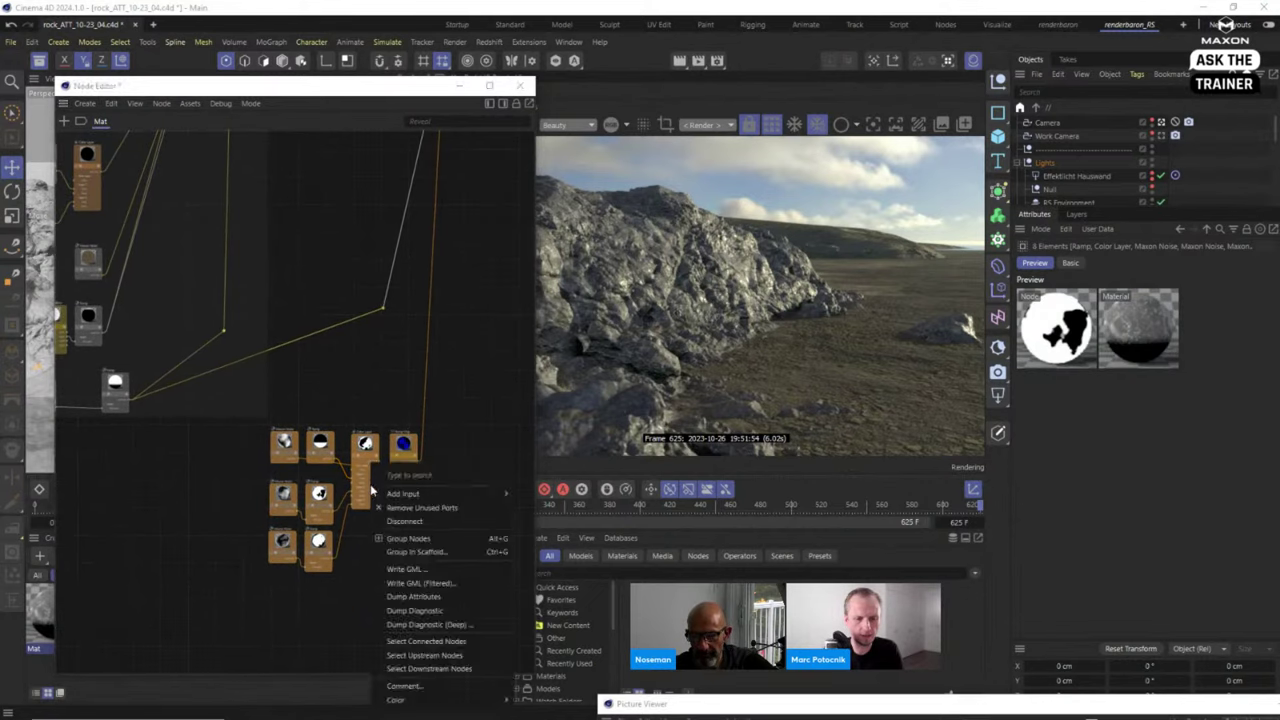
{"action": "left_click", "coordinate": [438, 556]}
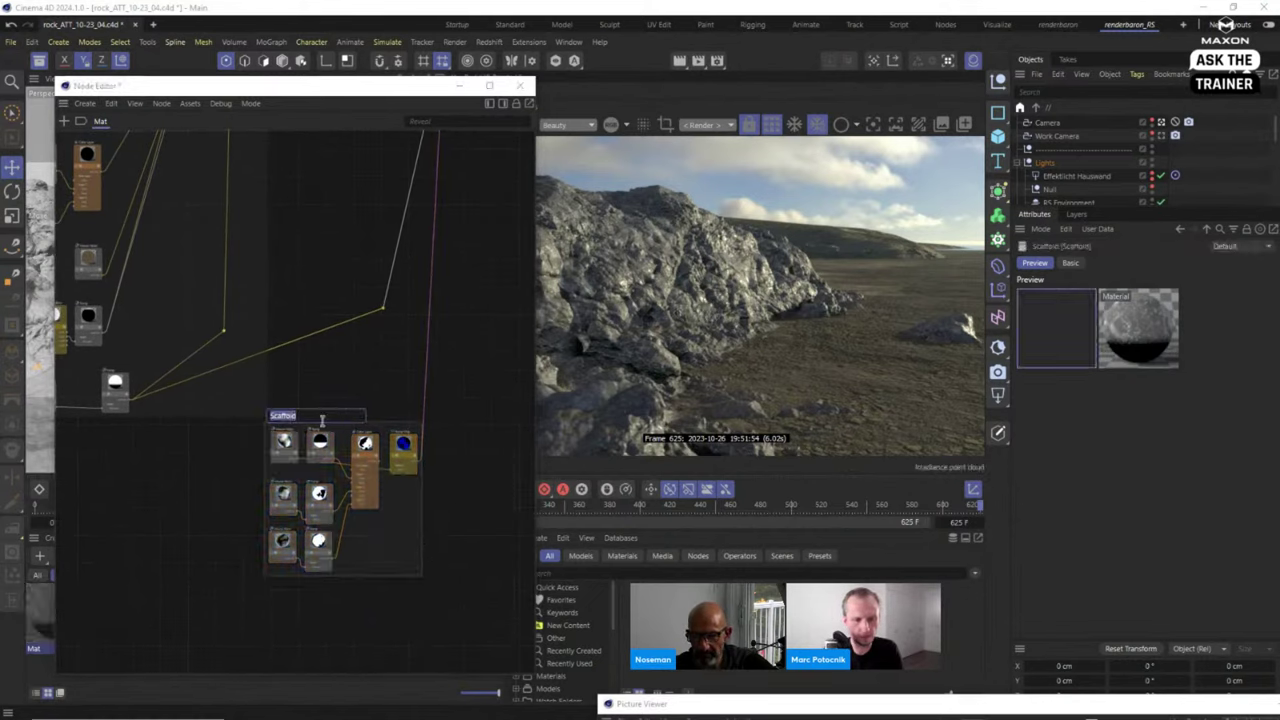
{"action": "type", "text": "Bump"}
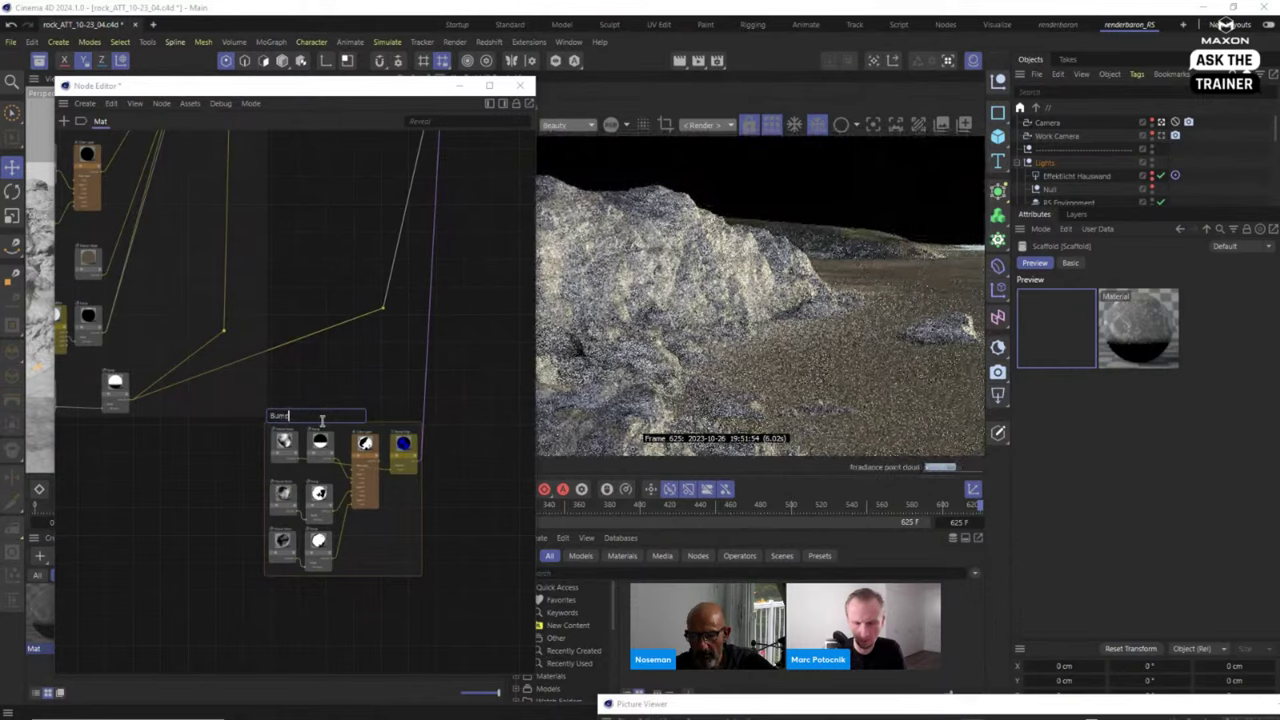
{"action": "key", "text": "Return"}
{"action": "left_click_drag", "start_coordinate": [322, 425], "coordinate": [336, 468]}
Shift the Ramp node between the Albedo Scaffold and the material node slightly and clear its selection.
{"action": "scroll", "coordinate": [323, 430], "scroll_direction": "down", "scroll_amount": 2}
{"action": "scroll", "coordinate": [323, 430], "scroll_direction": "down", "scroll_amount": 3}
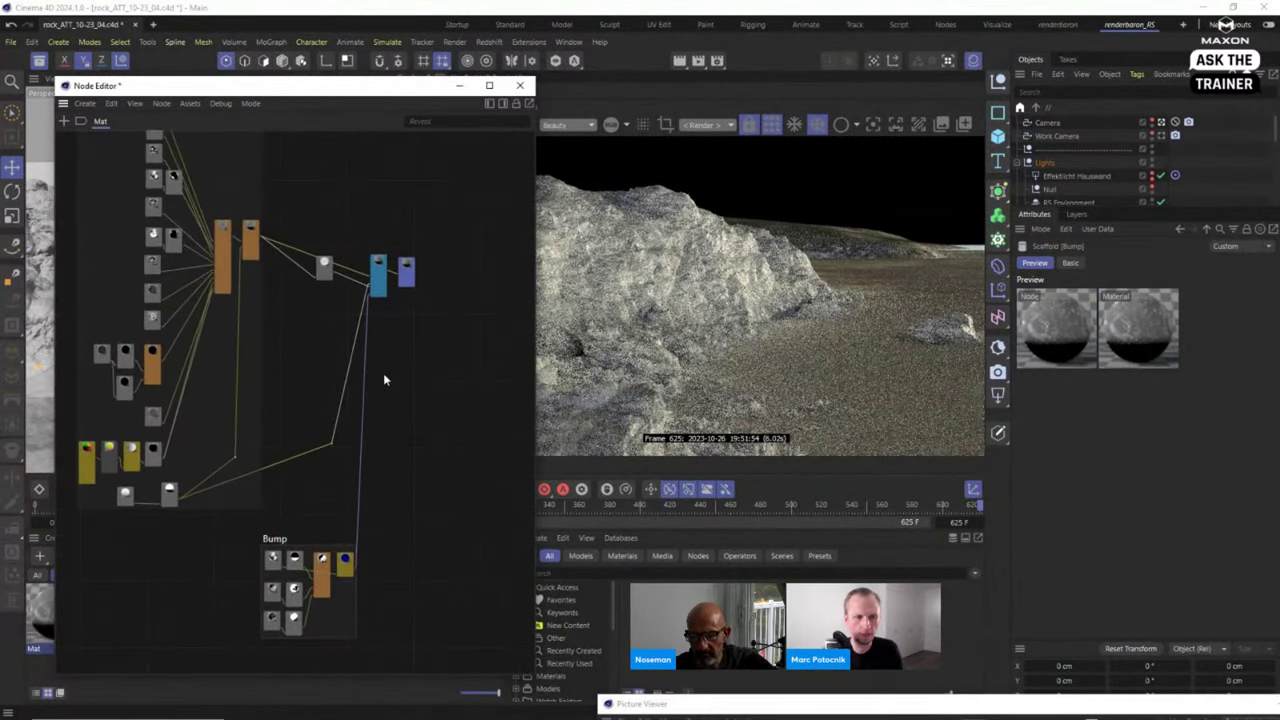
{"action": "left_click_drag", "start_coordinate": [326, 268], "coordinate": [322, 283]}
{"action": "scroll", "coordinate": [325, 331], "scroll_direction": "down", "scroll_amount": 2}
{"action": "key", "text": "h"}
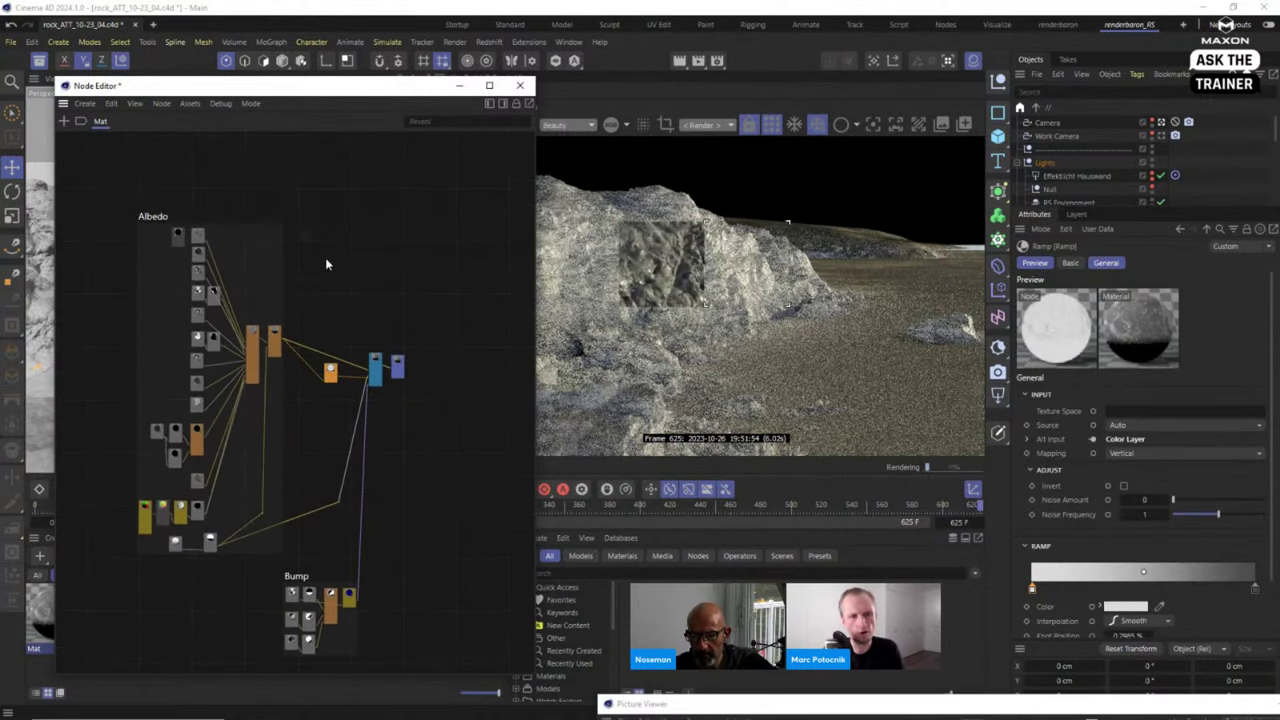
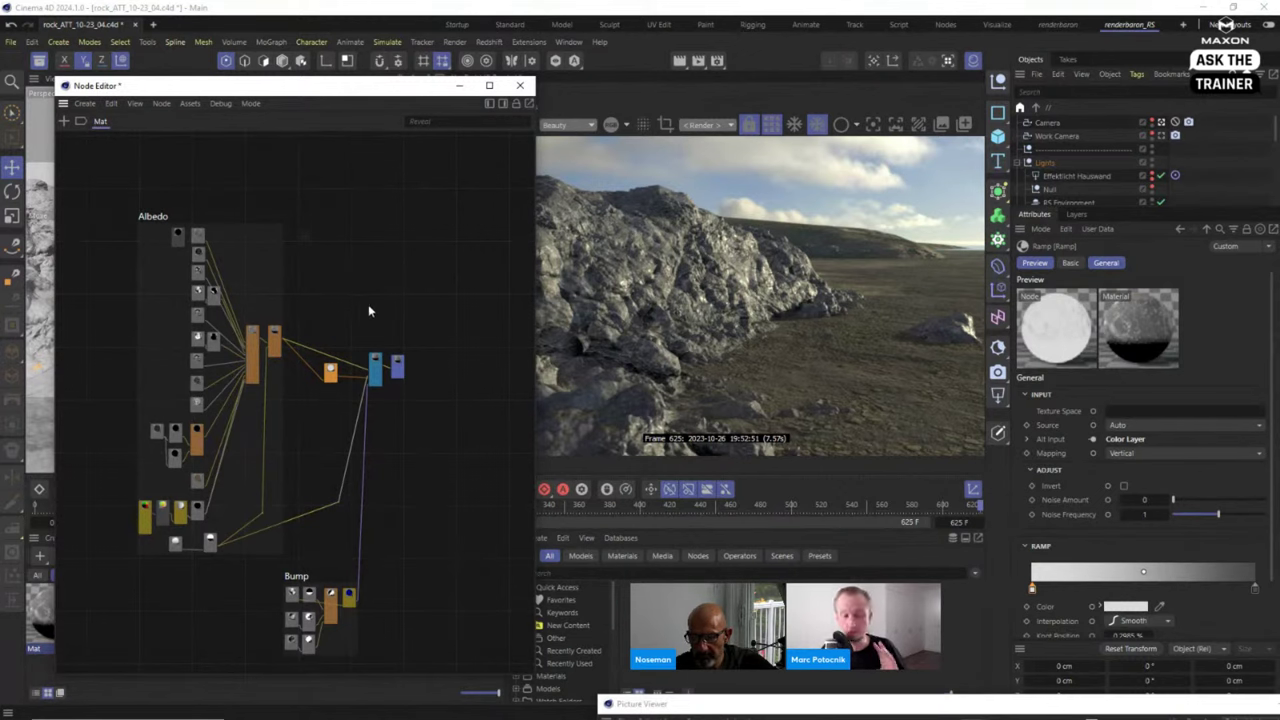
{"action": "left_click", "coordinate": [258, 214]}
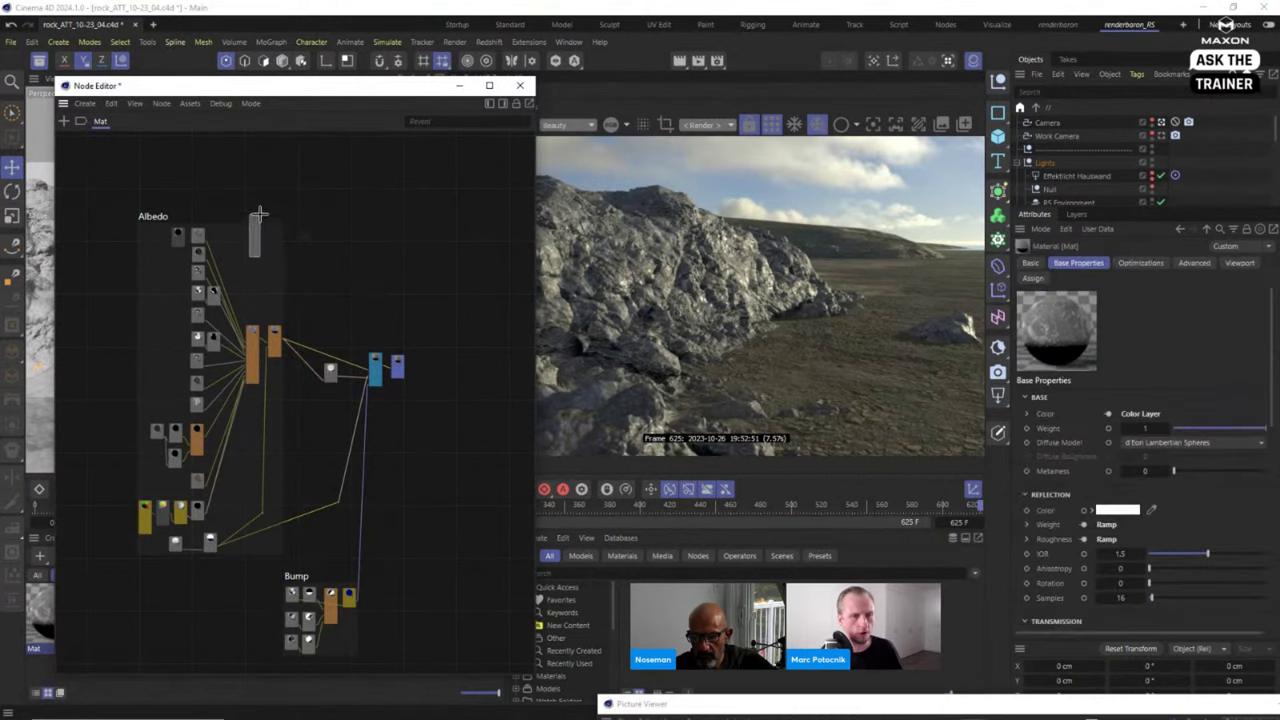
Move the Albedo Scaffold with its nodes slightly down toward the Bump Scaffold.
{"action": "left_click_drag", "start_coordinate": [166, 219], "coordinate": [175, 240]}
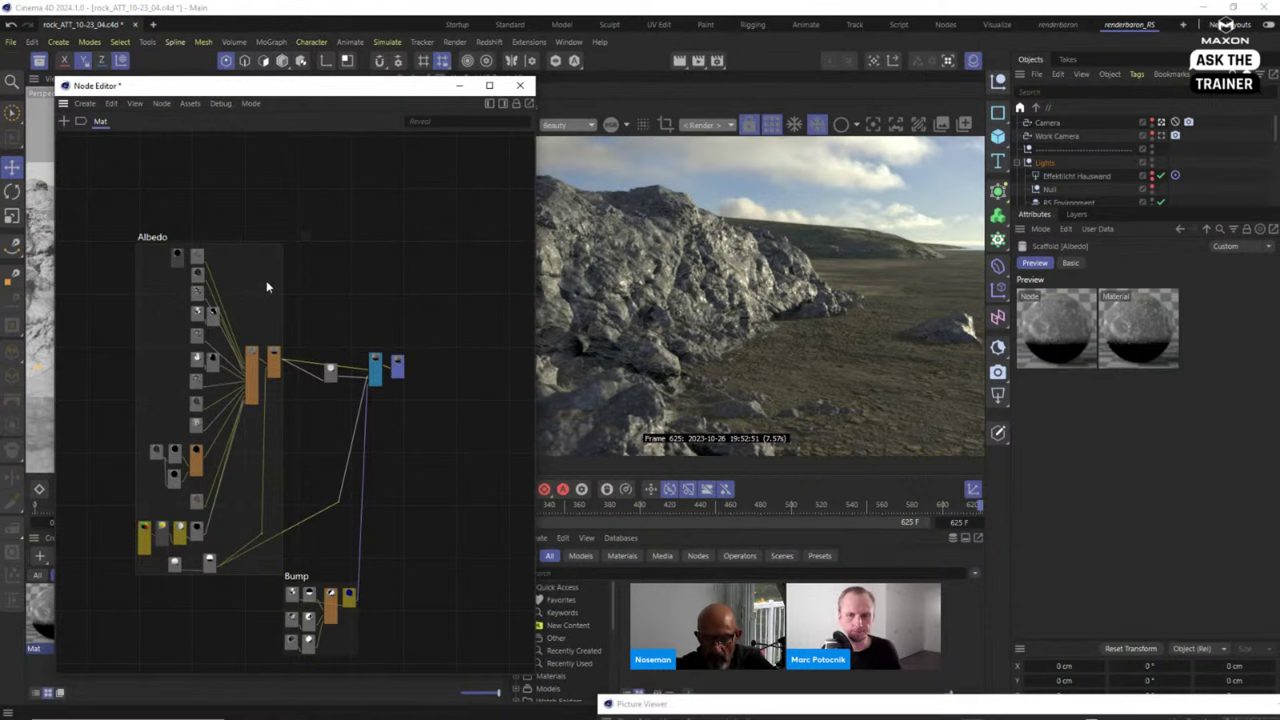
{"action": "left_click_drag", "start_coordinate": [356, 91], "coordinate": [371, 100]}
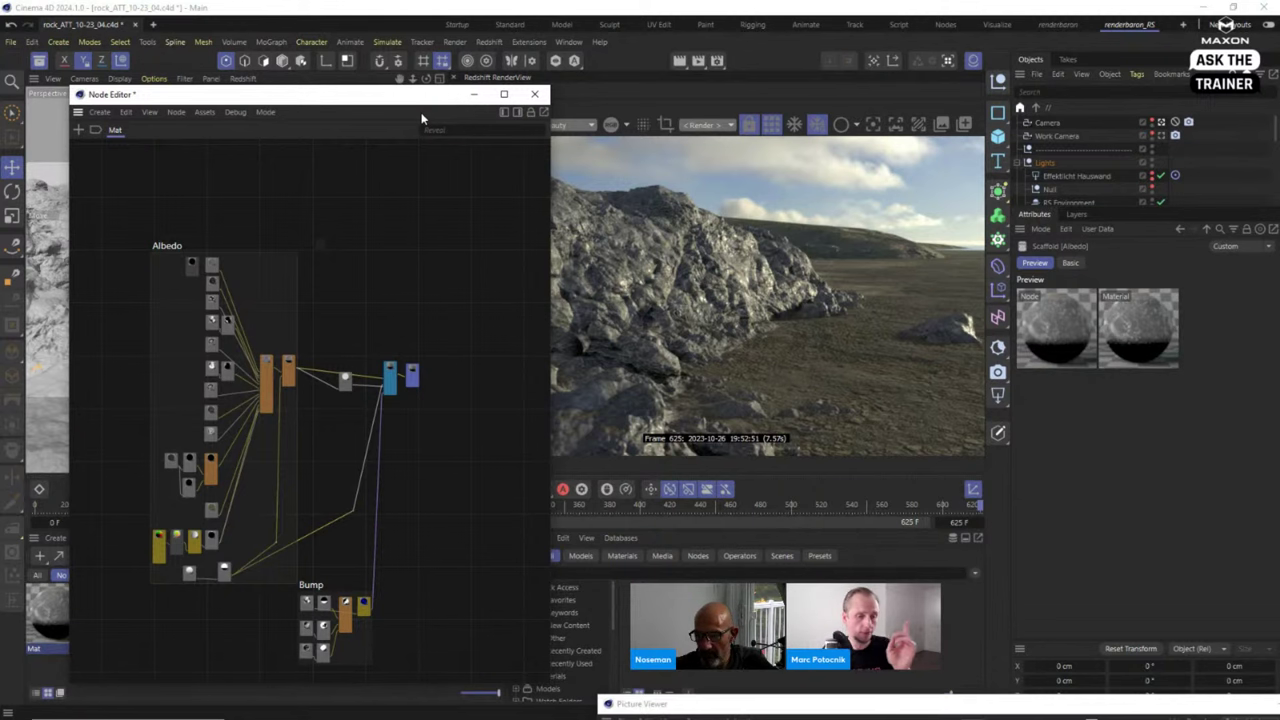
{"action": "key", "text": "h"}
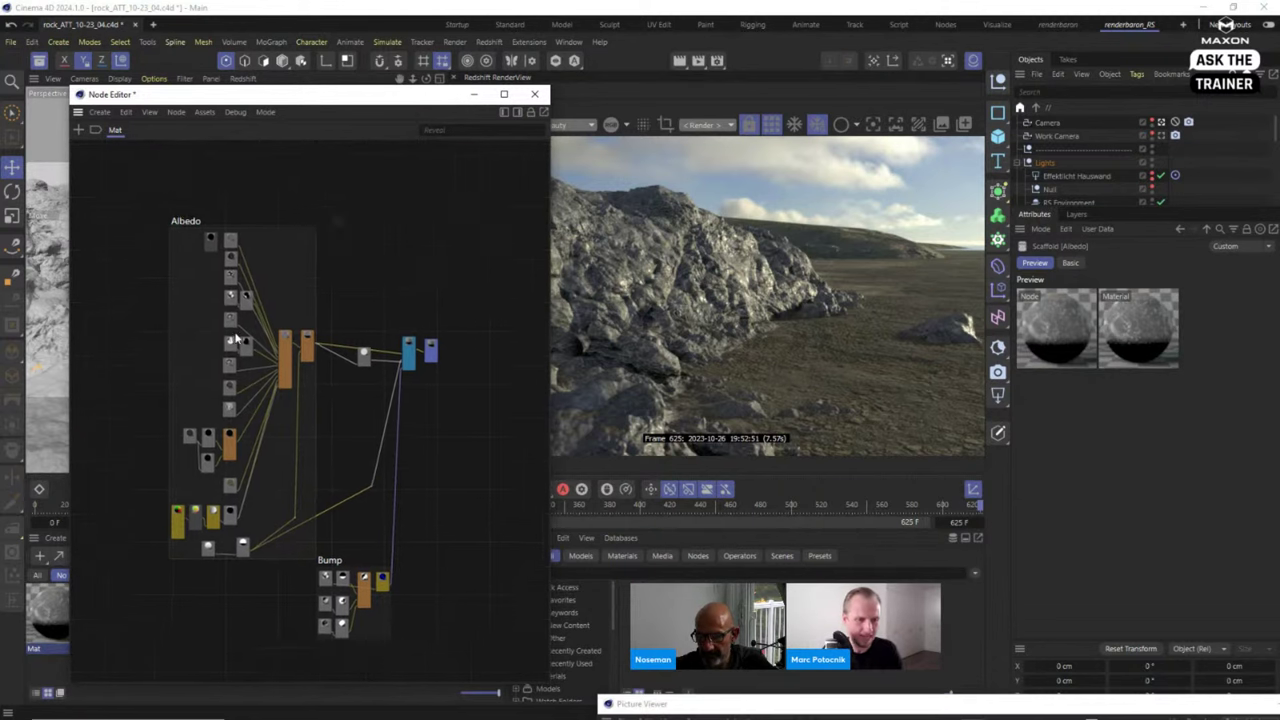
Find the Note asset by searching for note and add one to the graph beside the Albedo Scaffold.
{"action": "scroll", "coordinate": [398, 217], "scroll_direction": "up", "scroll_amount": 2}
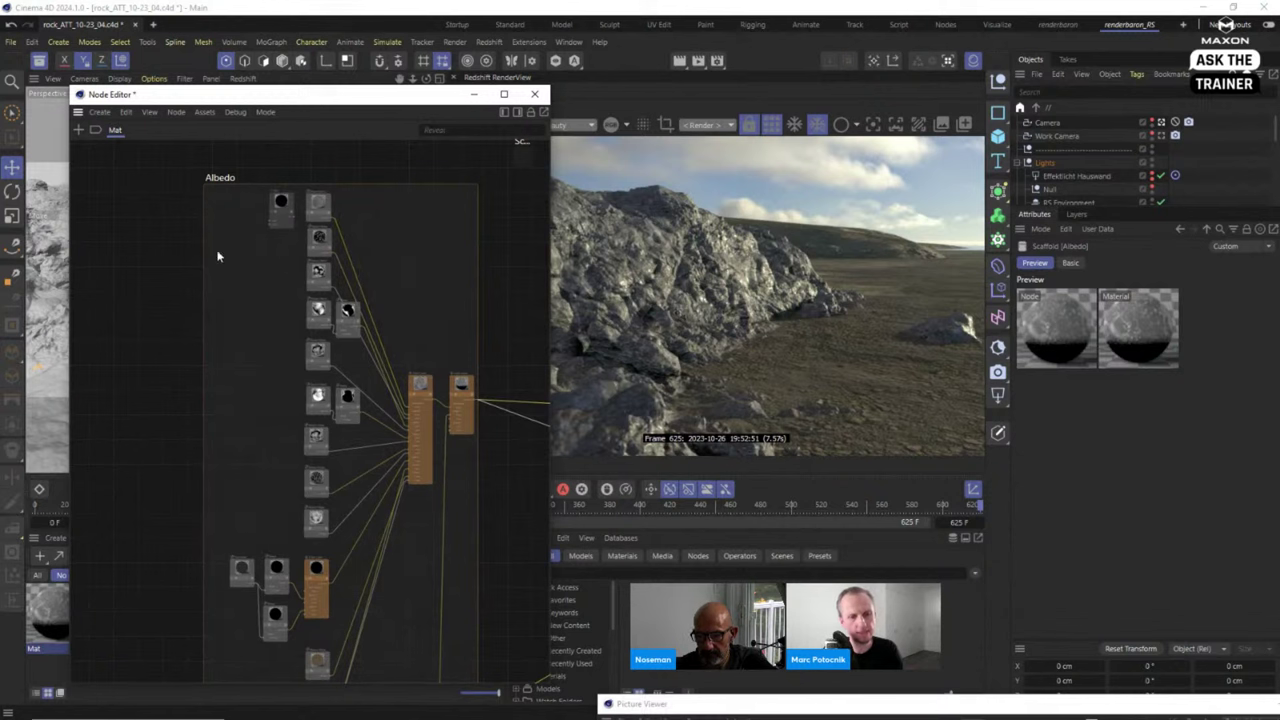
{"action": "right_click", "coordinate": [170, 222]}
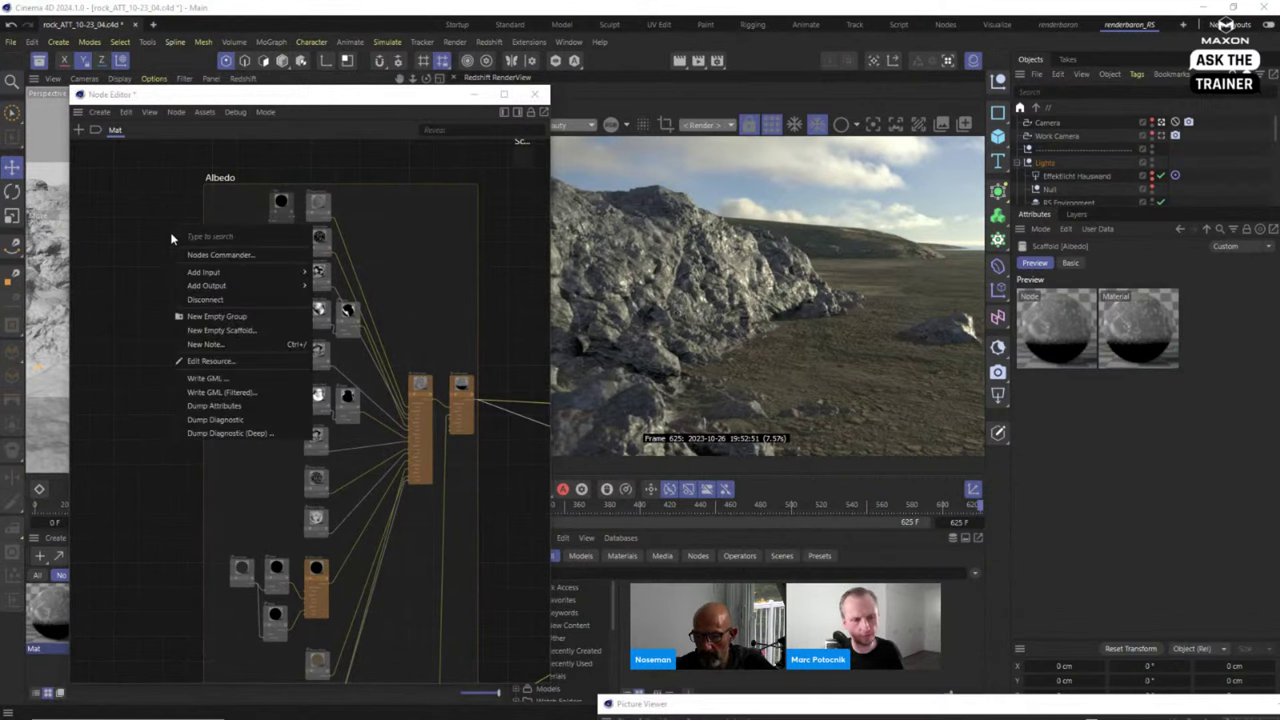
{"action": "left_click", "coordinate": [129, 223]}
{"action": "double_click", "coordinate": [153, 234]}
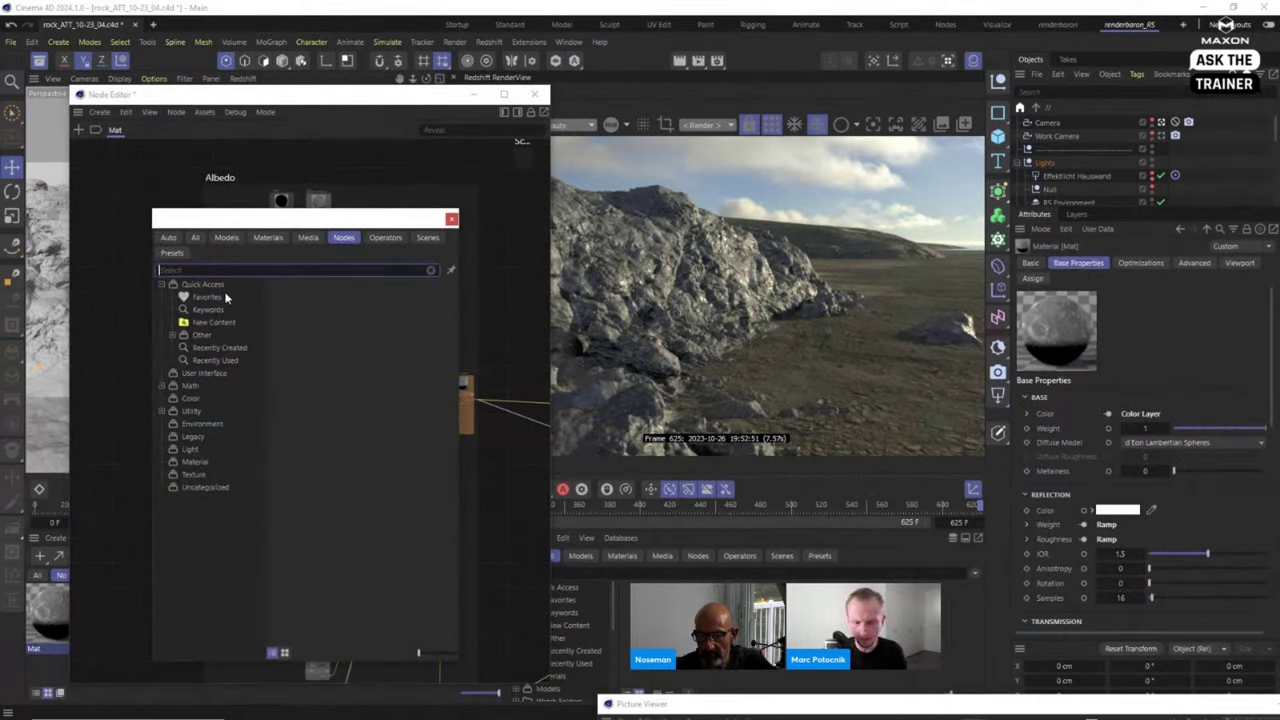
{"action": "type", "text": "note"}
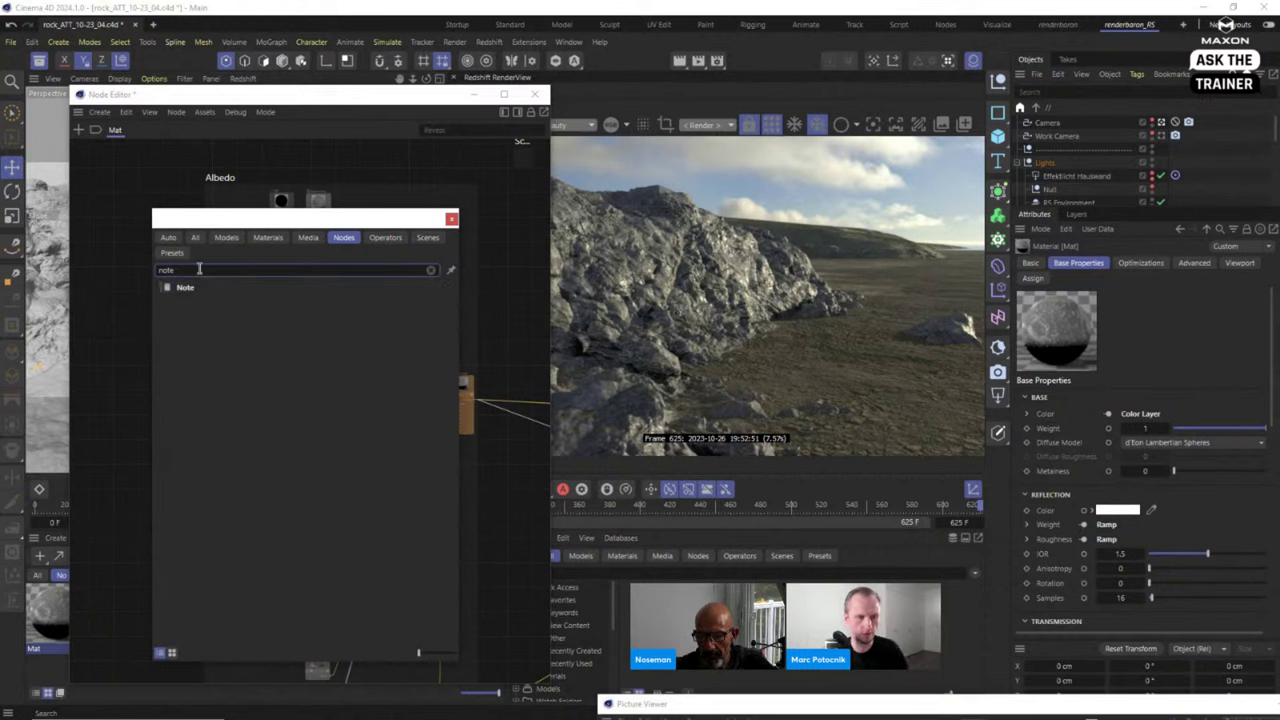
{"action": "double_click", "coordinate": [184, 288]}
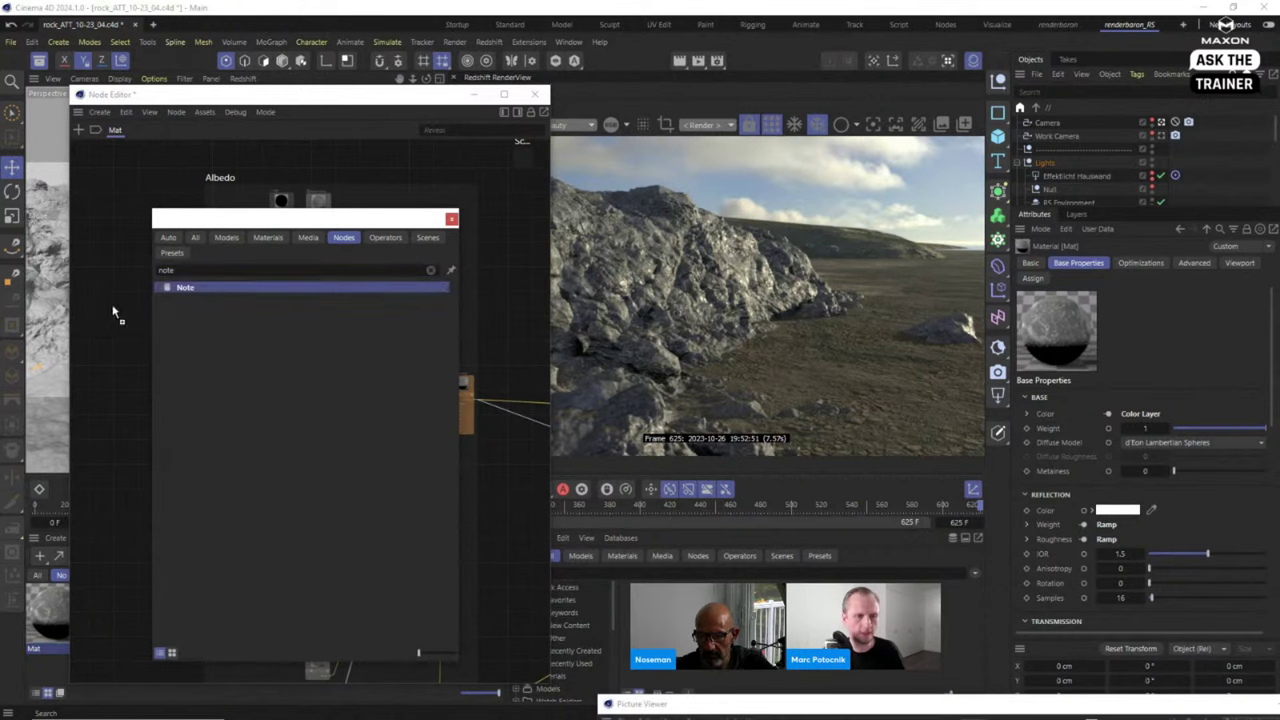
{"action": "left_click", "coordinate": [451, 219]}
Move the new note into the Albedo Scaffold, just below its title.
{"action": "scroll", "coordinate": [137, 329], "scroll_direction": "up", "scroll_amount": 3}
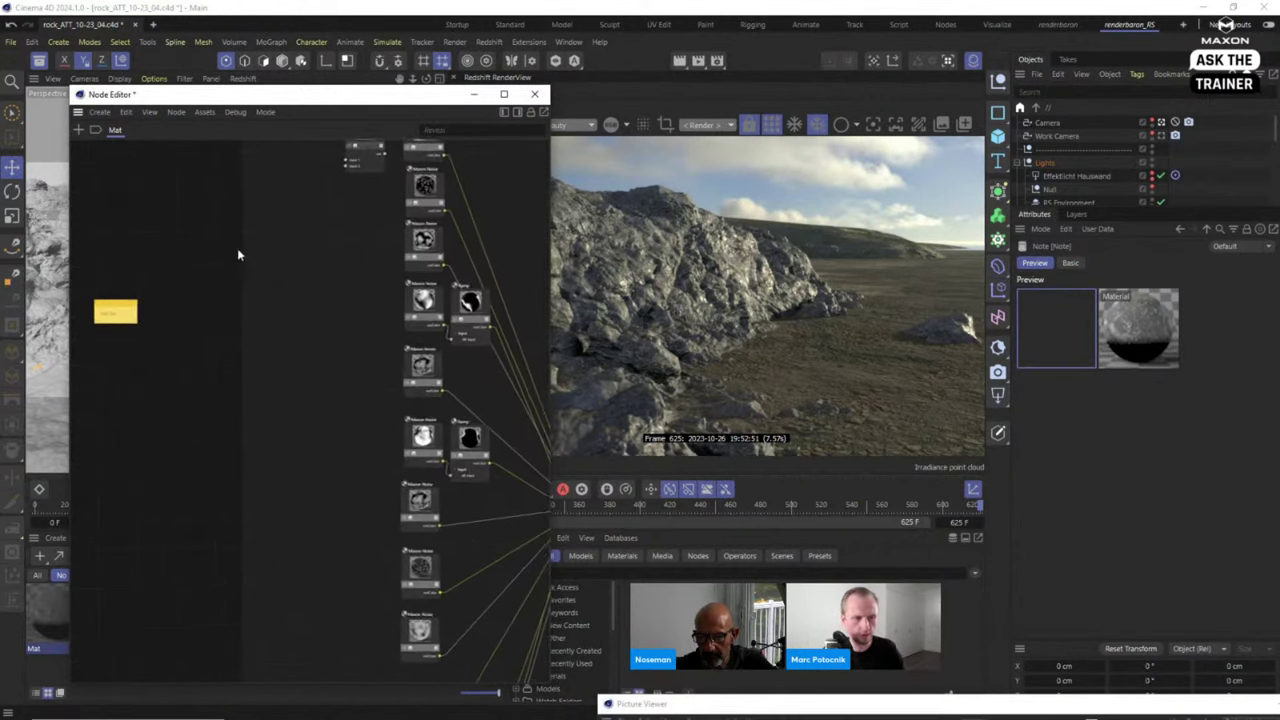
{"action": "left_click_drag", "start_coordinate": [125, 308], "coordinate": [240, 238]}
{"action": "left_click", "coordinate": [263, 271]}
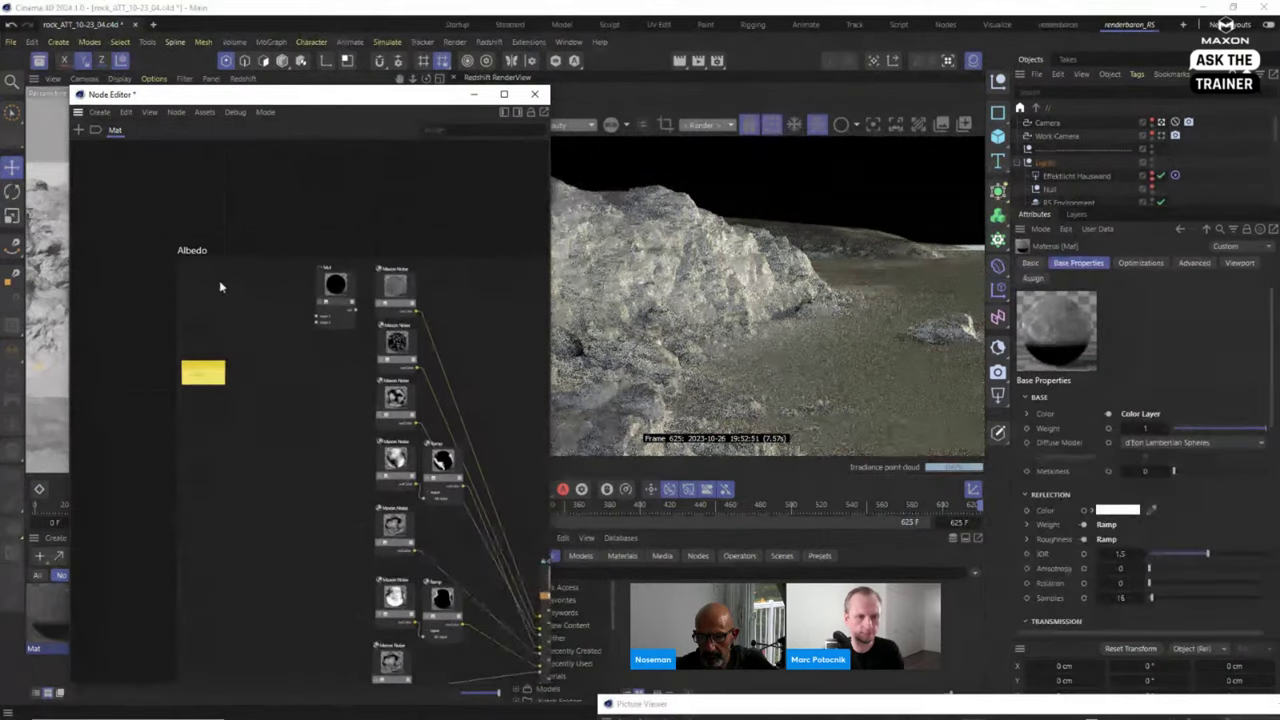
{"action": "left_click_drag", "start_coordinate": [209, 369], "coordinate": [212, 291]}
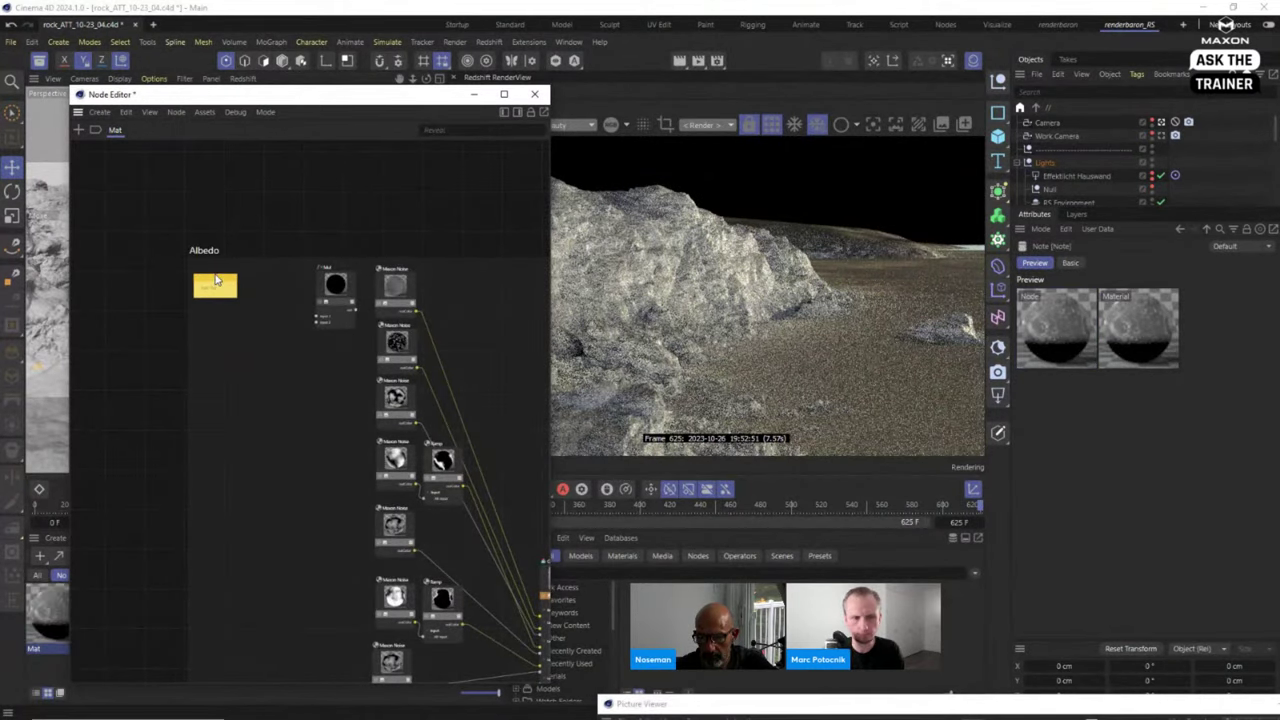
{"action": "double_click", "coordinate": [213, 281]}
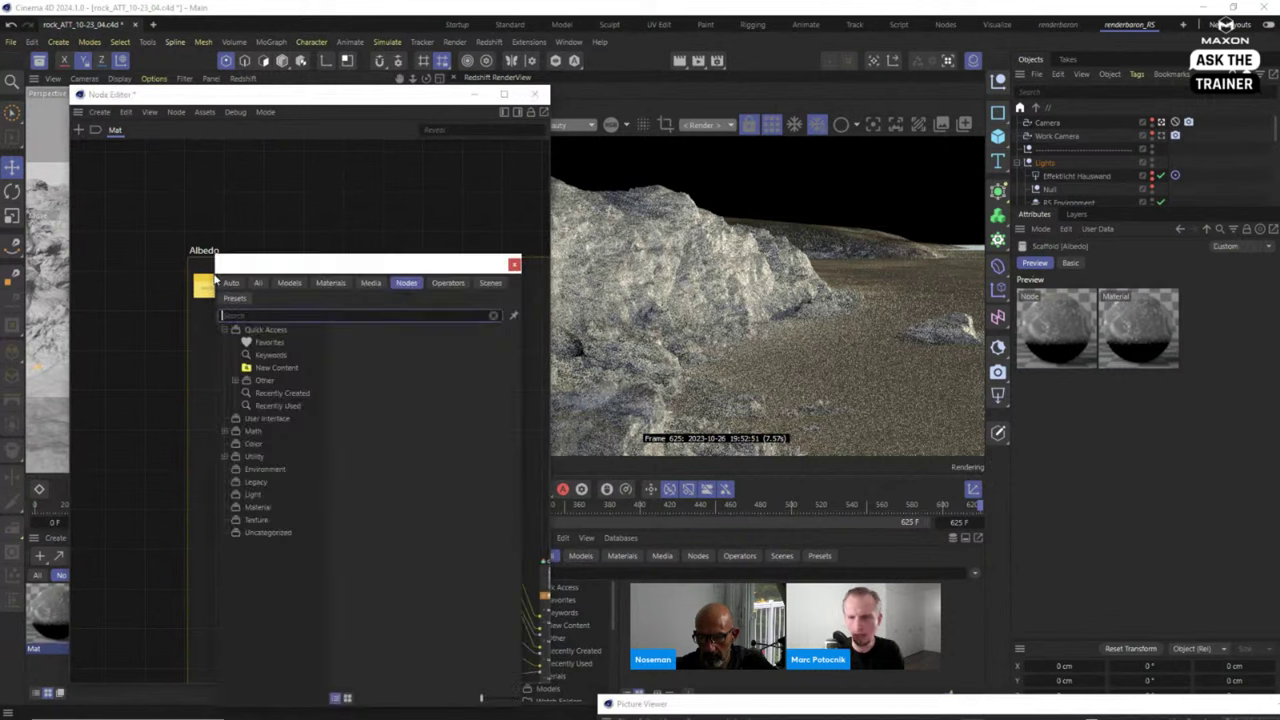
{"action": "left_click", "coordinate": [514, 265]}
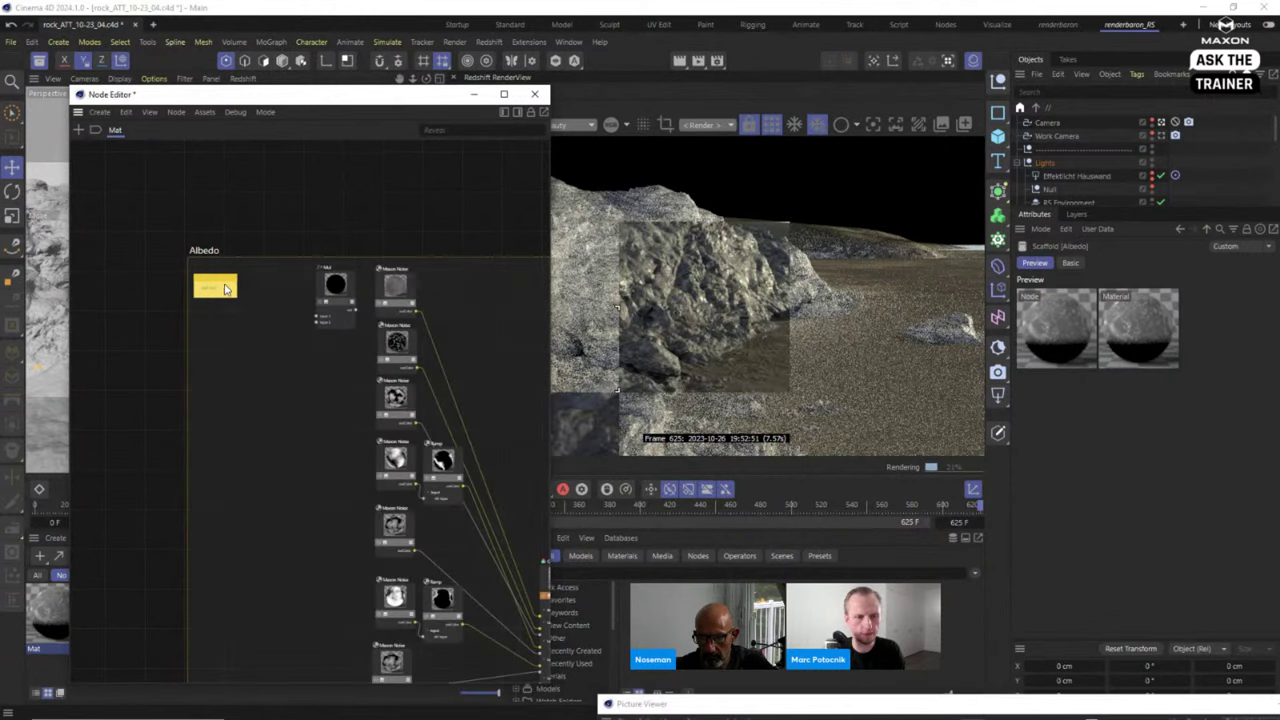
{"action": "left_click", "coordinate": [225, 290]}
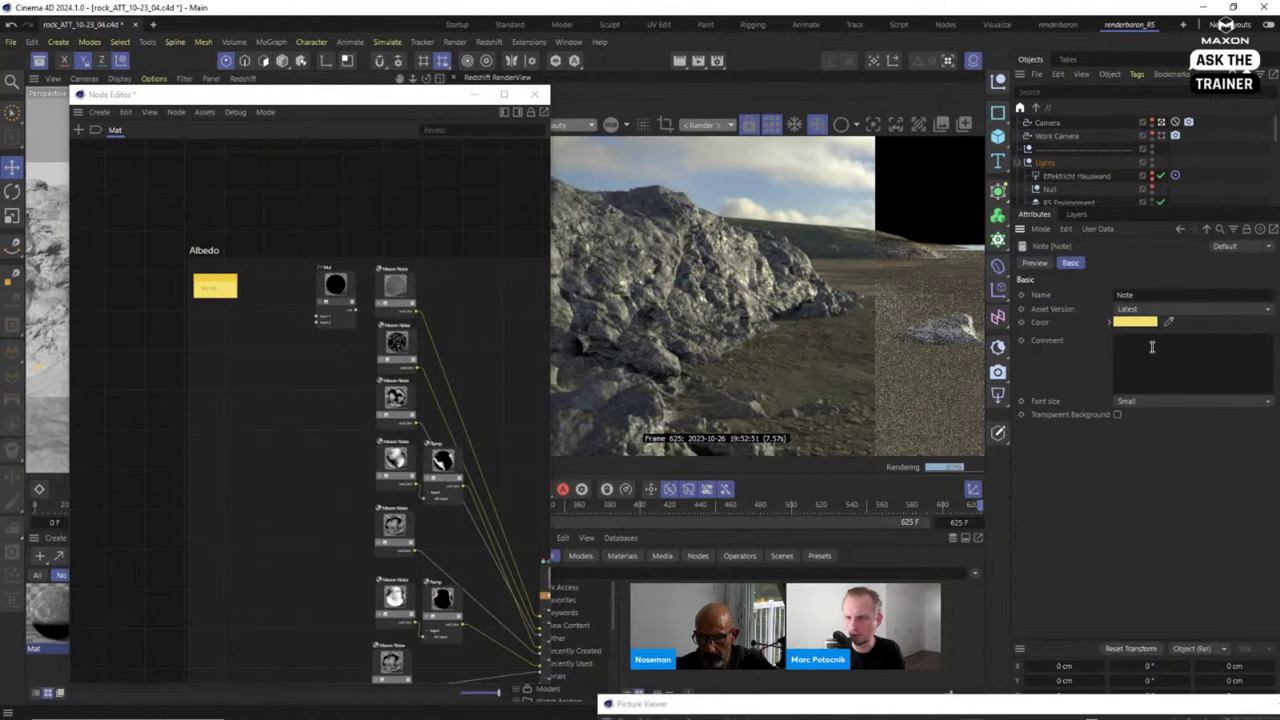
{"action": "left_click", "coordinate": [1155, 340]}
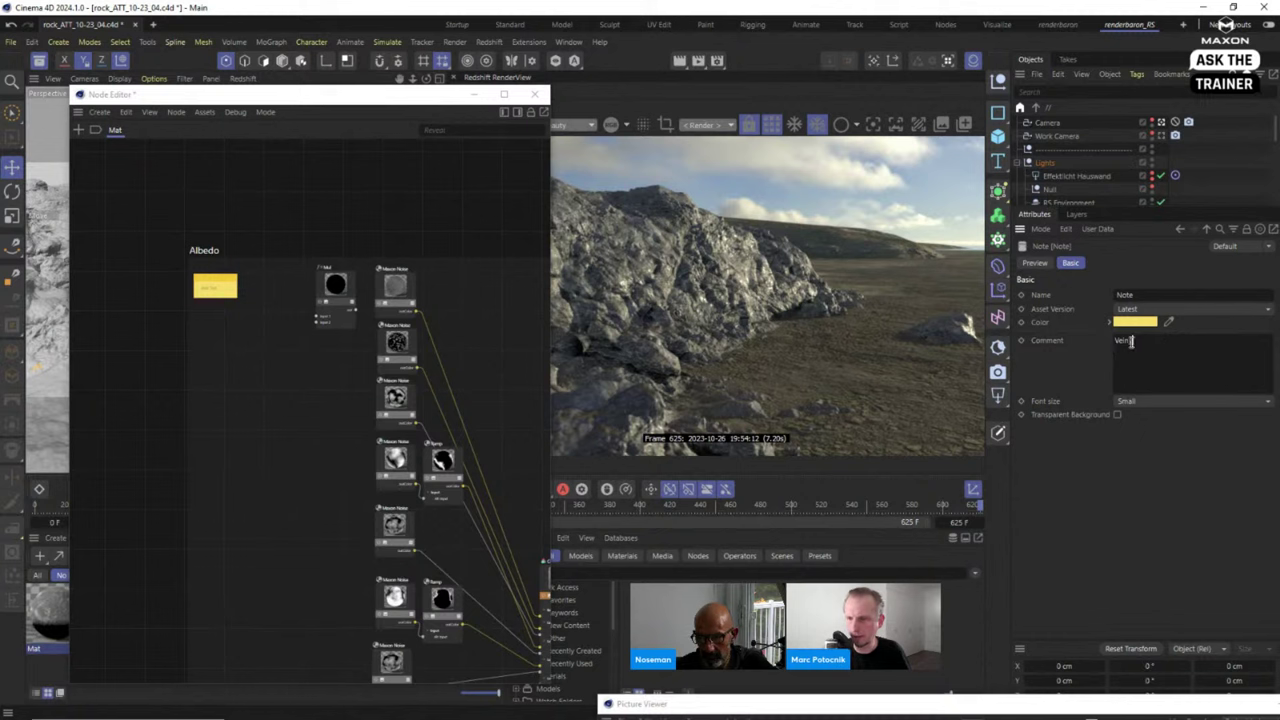
{"action": "double_click", "coordinate": [1128, 341]}
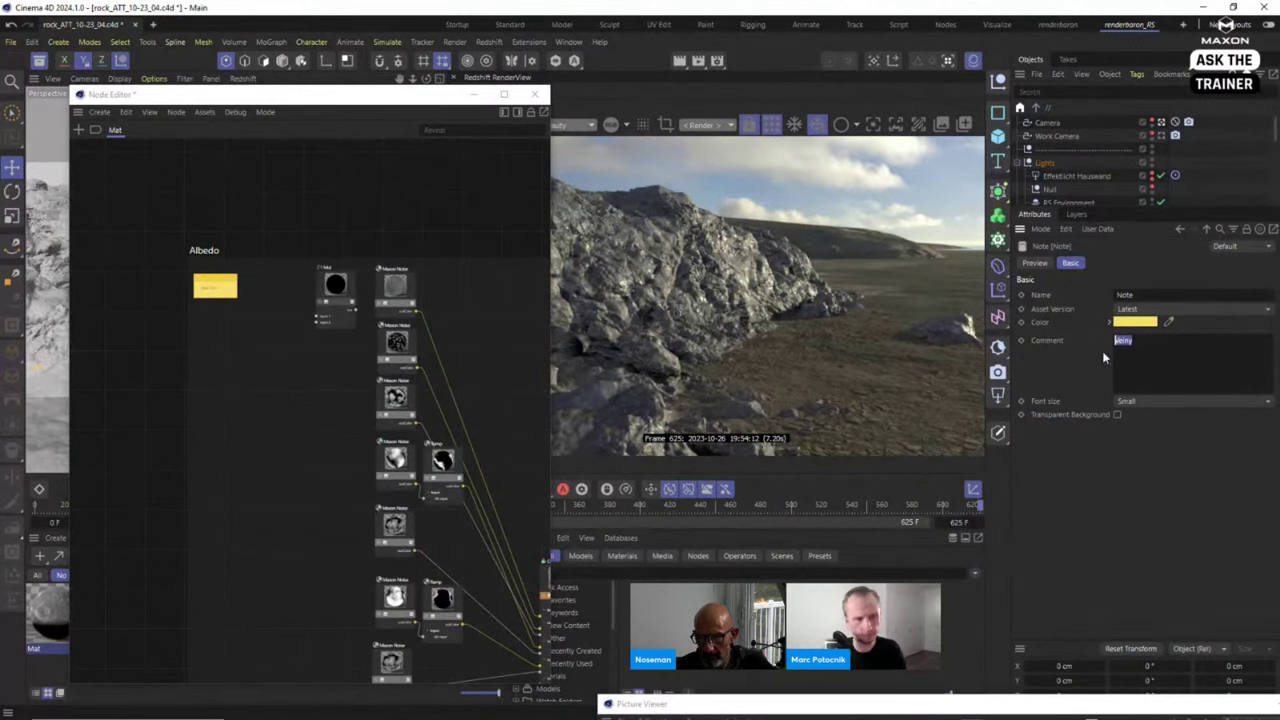
{"action": "key", "text": "BackSpace"}
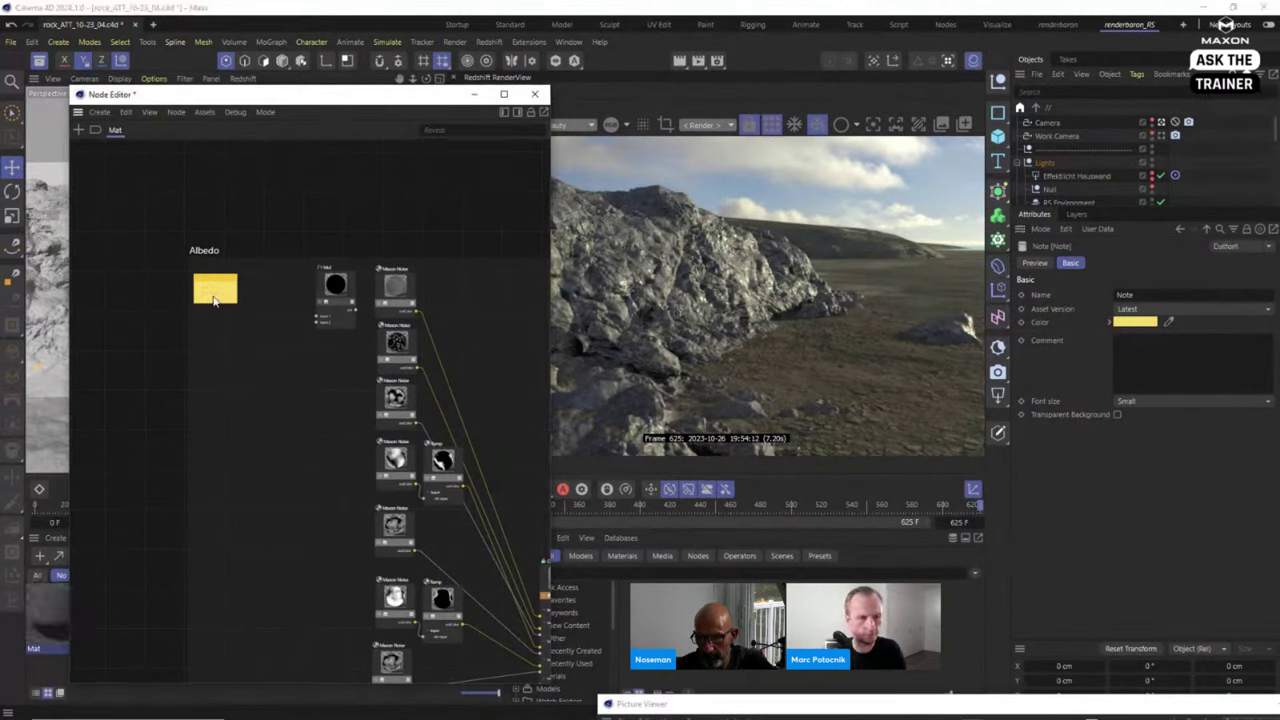
Write Veiny as the note's text directly in the node graph.
{"action": "double_click", "coordinate": [215, 288]}
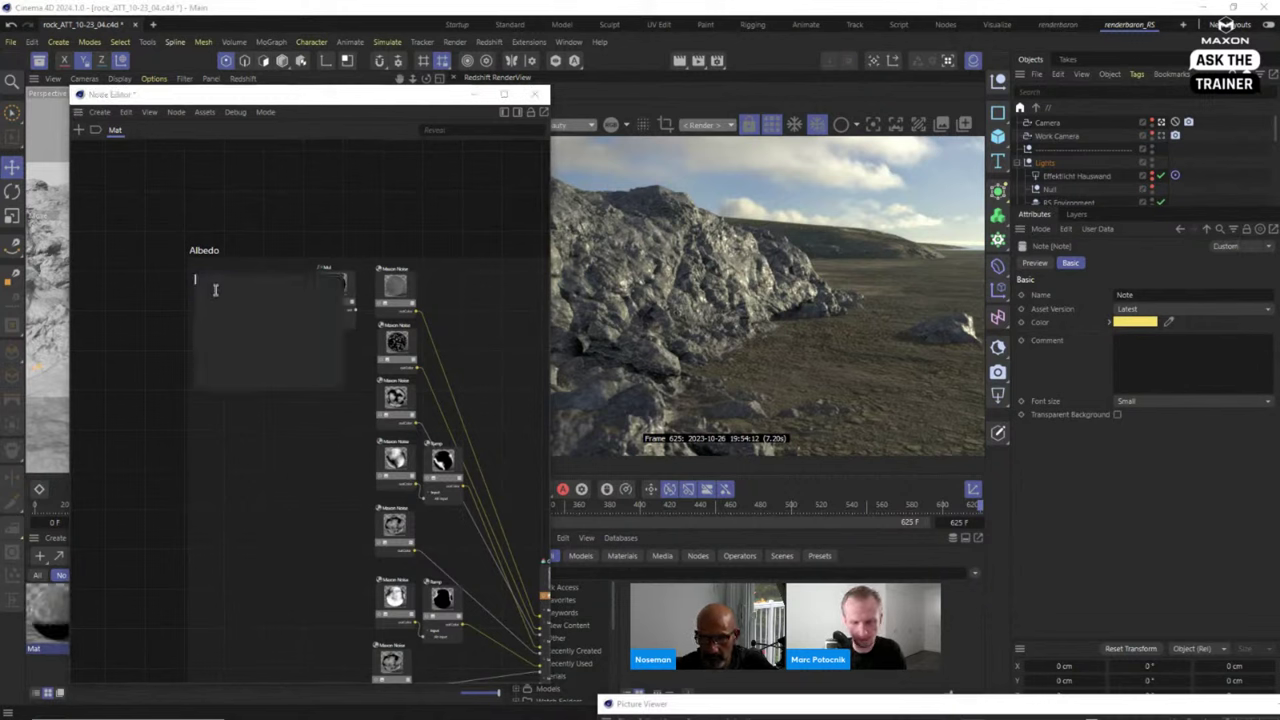
{"action": "type", "text": "Veiny"}
{"action": "left_click", "coordinate": [250, 438]}
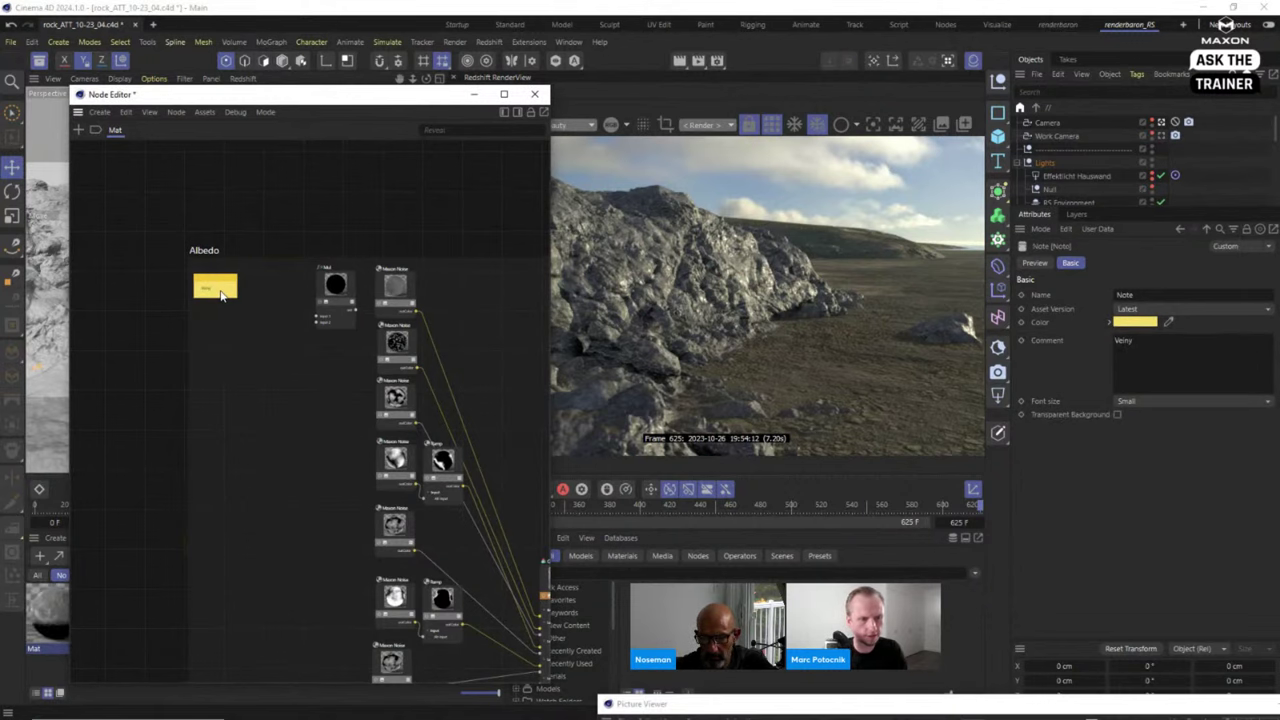
Move the Veiny note down through the Albedo Scaffold to beside the second-to-last Maxon Noise node in the long noise column.
{"action": "scroll", "coordinate": [220, 292], "scroll_direction": "up", "scroll_amount": 3}
{"action": "left_click", "coordinate": [427, 458]}
{"action": "scroll", "coordinate": [424, 454], "scroll_direction": "down", "scroll_amount": 1}
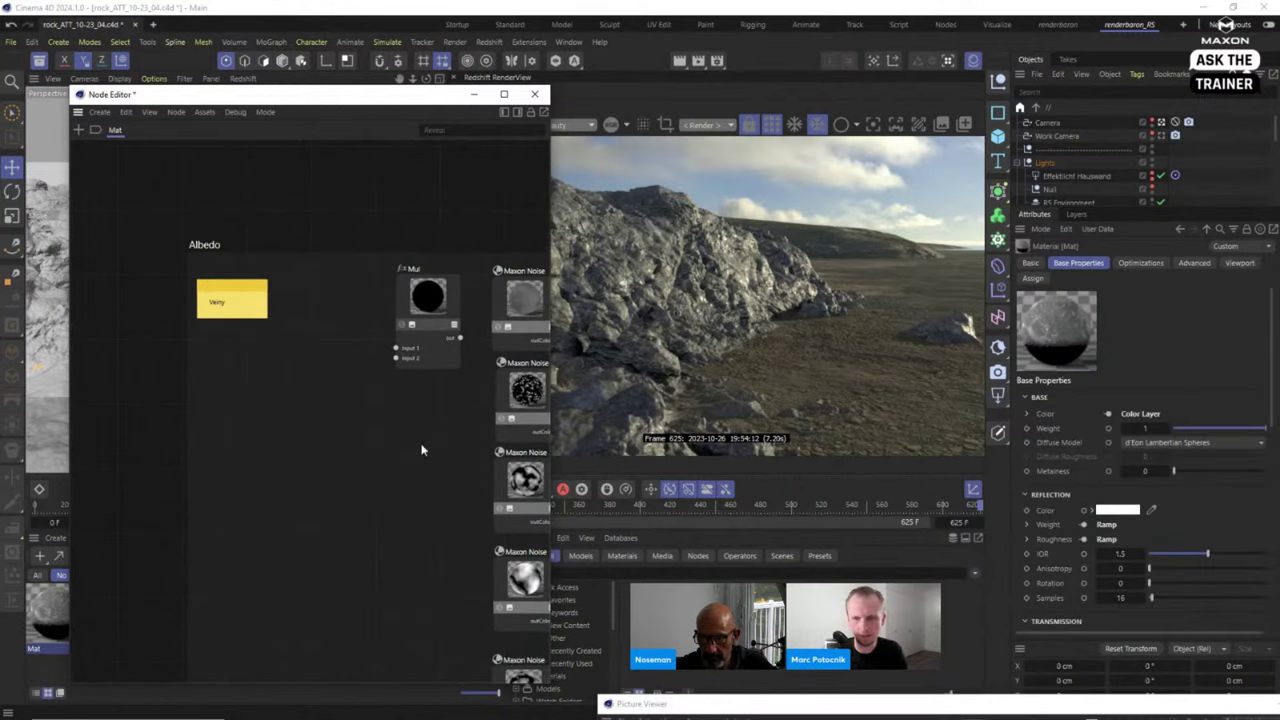
{"action": "left_click_drag", "start_coordinate": [257, 320], "coordinate": [339, 531]}
{"action": "left_click", "coordinate": [411, 534]}
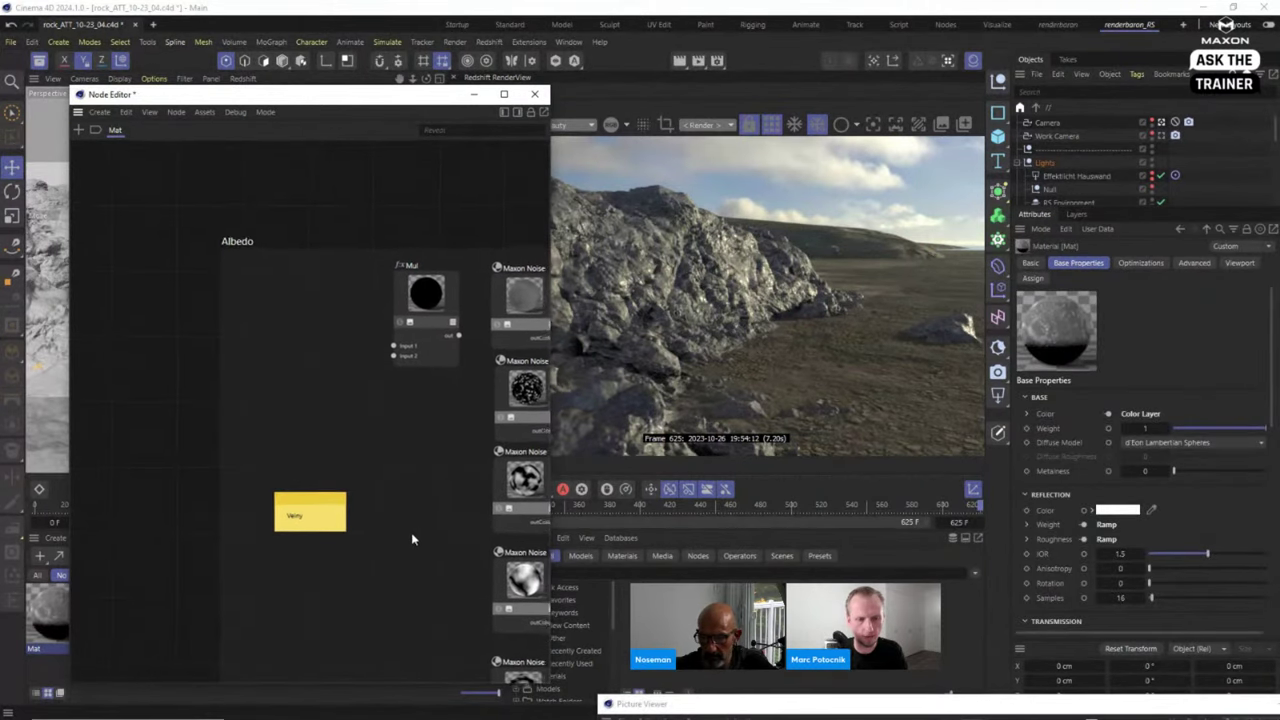
{"action": "middle_click_drag", "start_coordinate": [411, 534], "coordinate": [273, 272]}
{"action": "left_click_drag", "start_coordinate": [180, 237], "coordinate": [281, 456]}
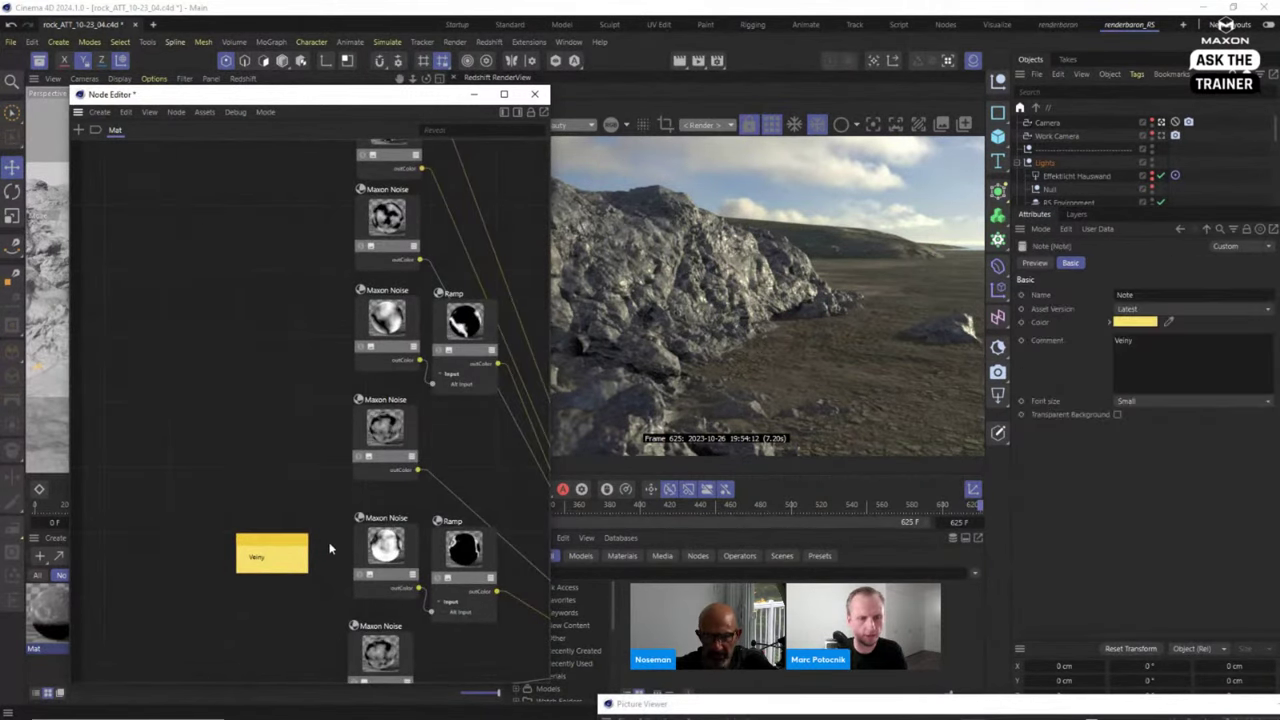
{"action": "left_click", "coordinate": [316, 537]}
{"action": "middle_click_drag", "start_coordinate": [316, 537], "coordinate": [233, 343]}
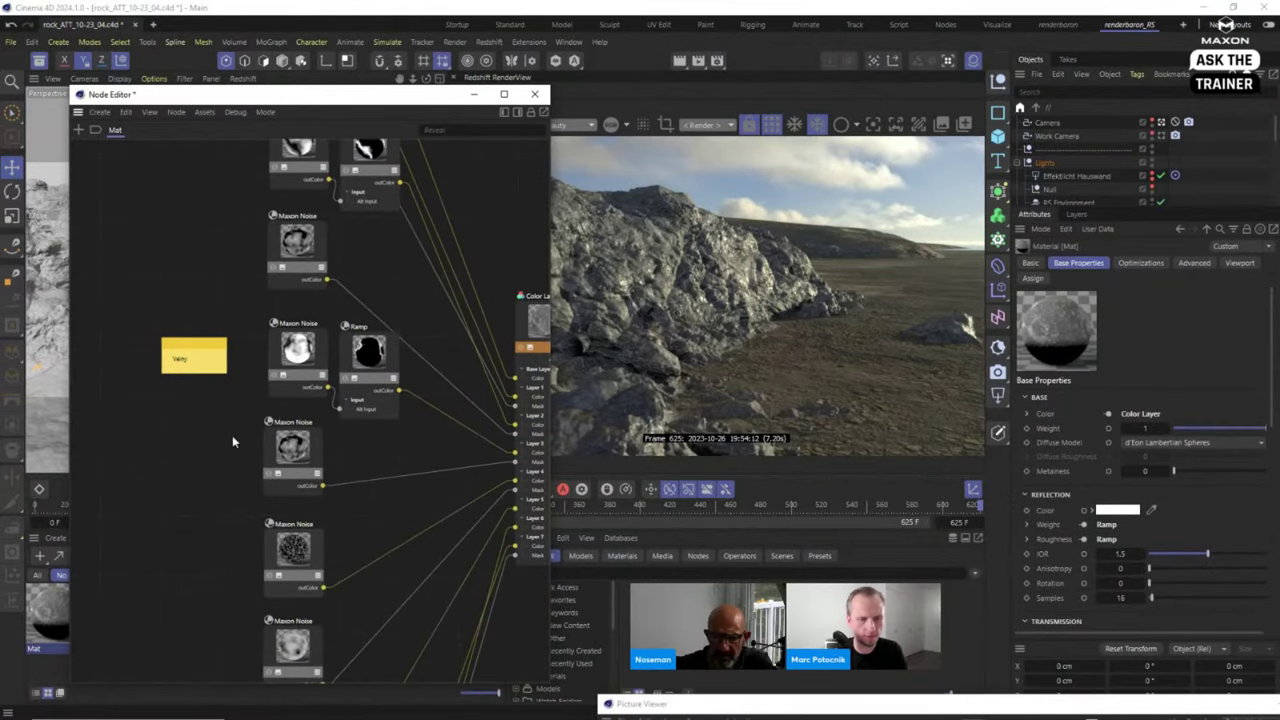
{"action": "left_click", "coordinate": [202, 343]}
{"action": "left_click_drag", "start_coordinate": [202, 343], "coordinate": [194, 537]}
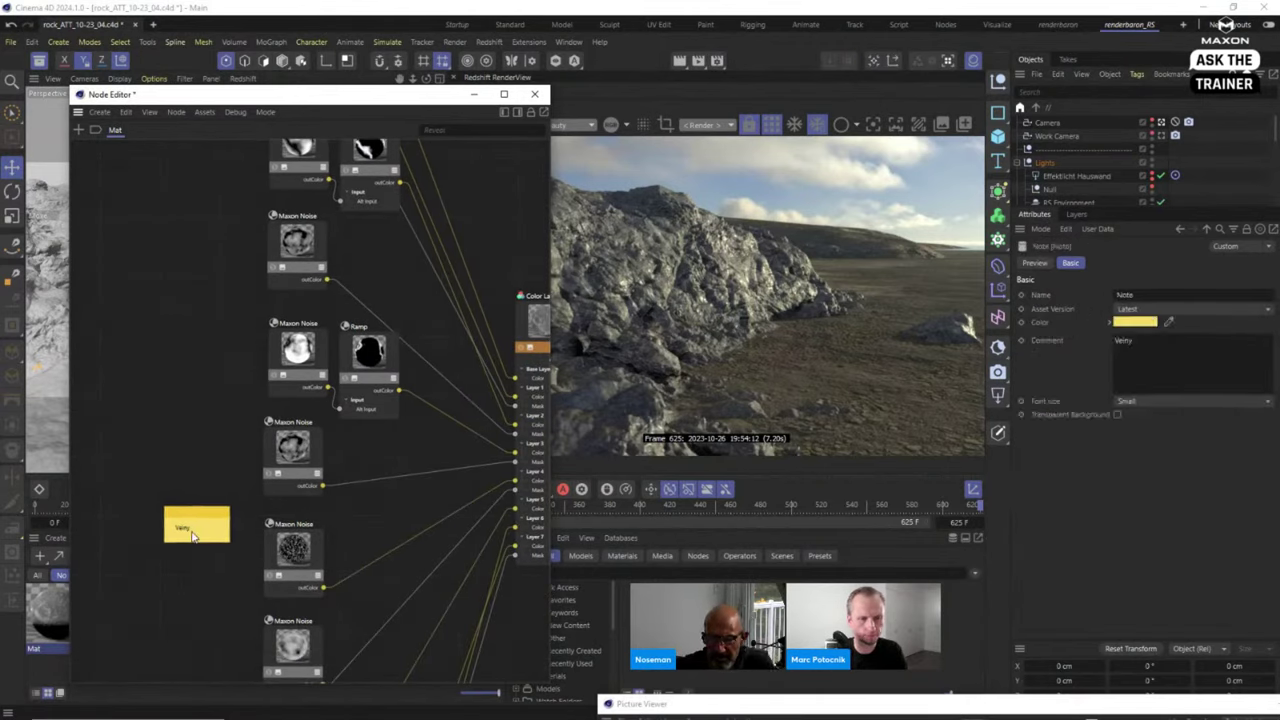
Try the Huge and Large font sizes on the Veiny note.
{"action": "left_click", "coordinate": [1182, 402]}
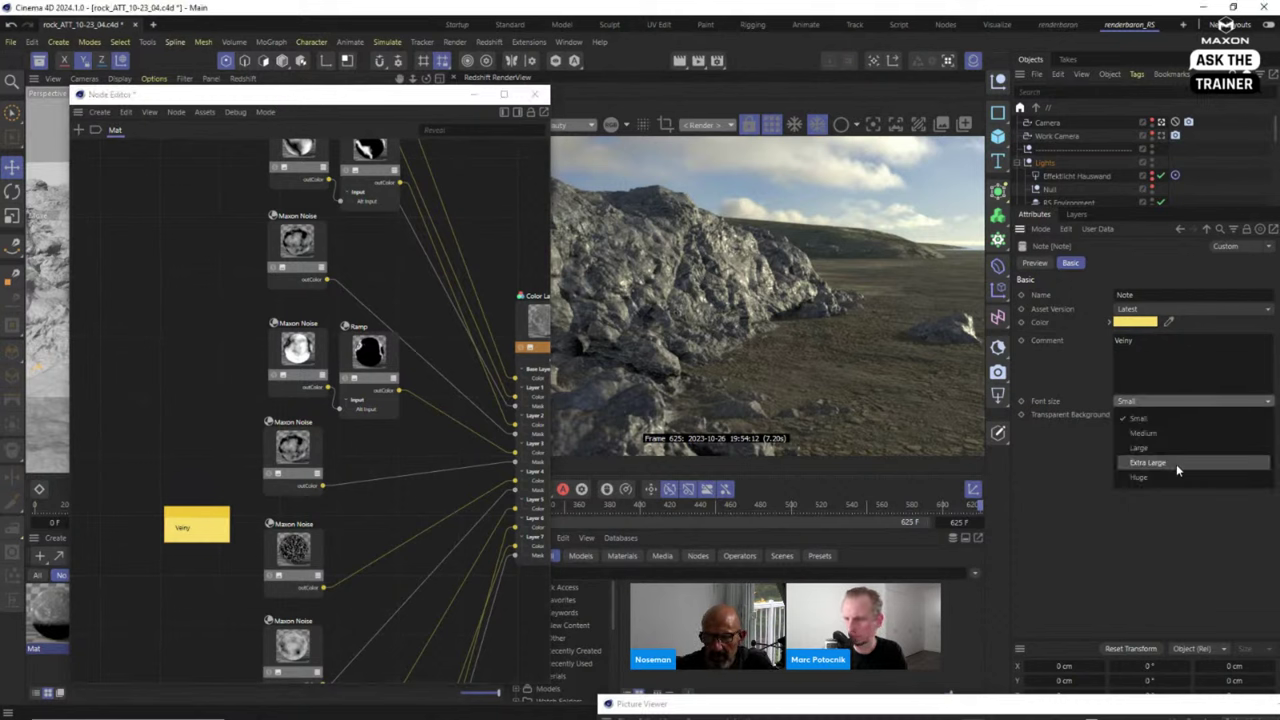
{"action": "left_click", "coordinate": [1176, 480]}
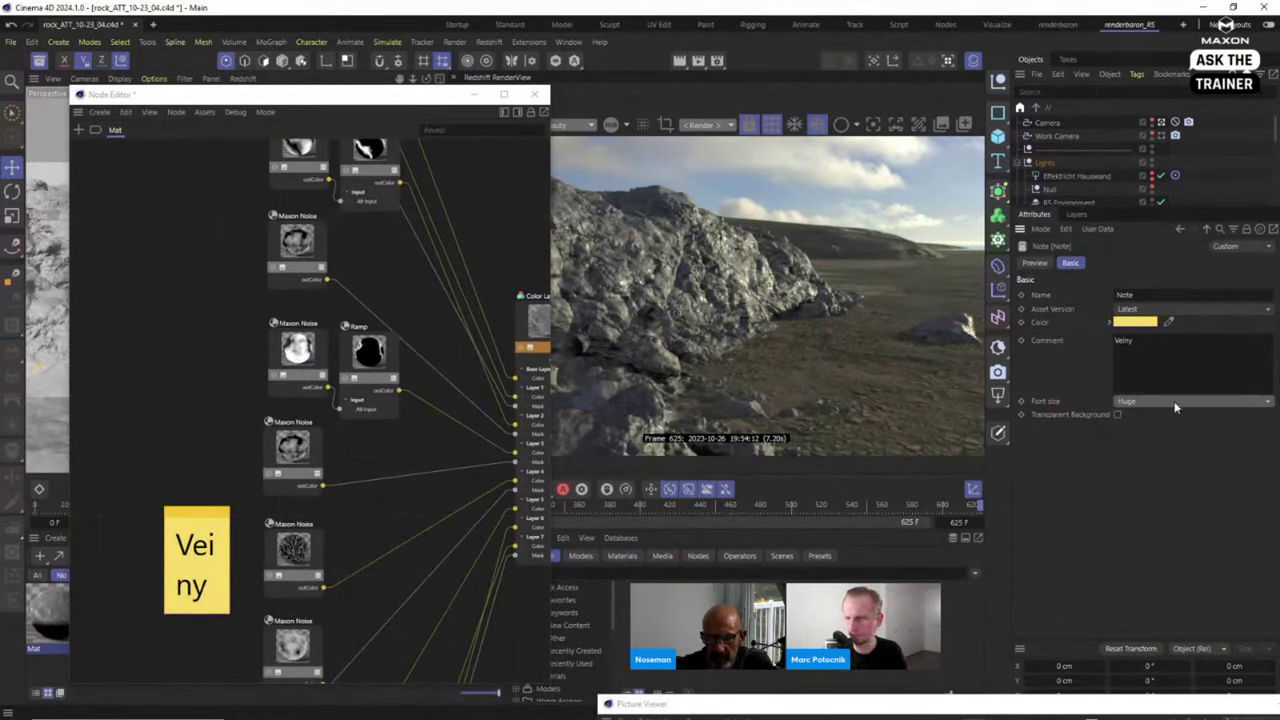
{"action": "left_click", "coordinate": [1176, 403]}
{"action": "left_click", "coordinate": [1176, 445]}
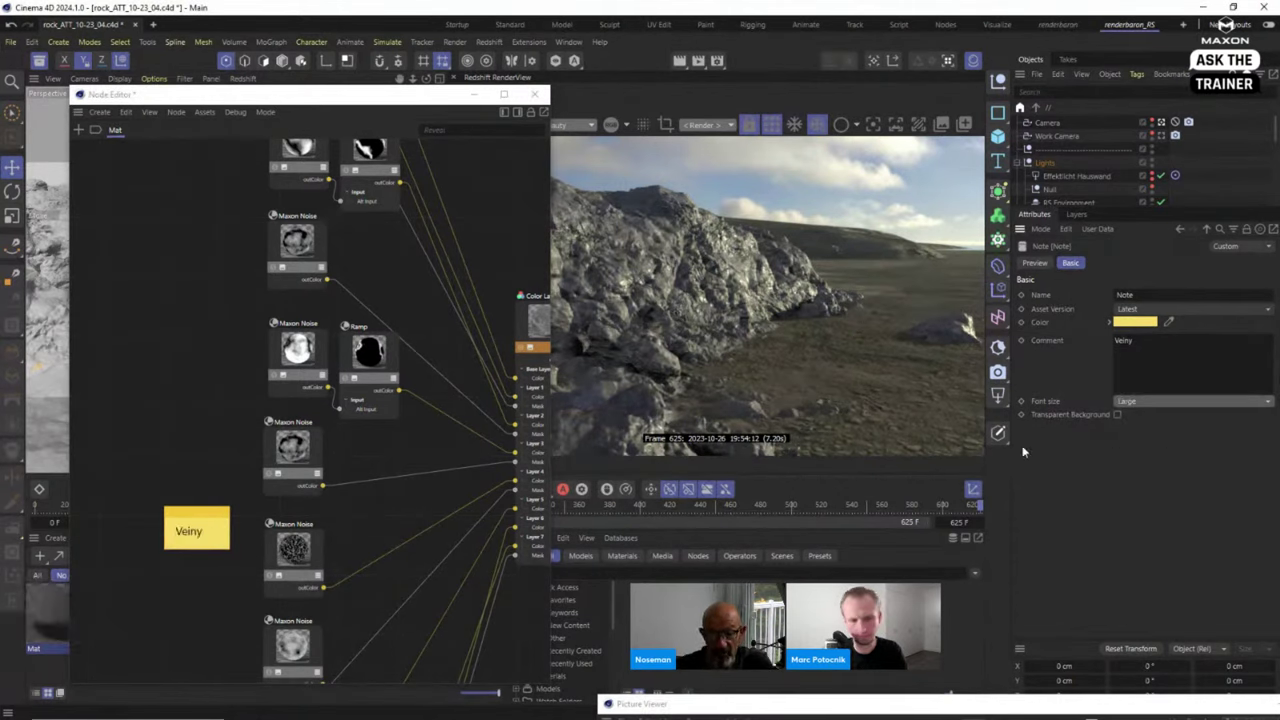
Set the Veiny note's font size to Extra Large and widen the note so its text fits on one line.
{"action": "left_click", "coordinate": [1147, 401]}
{"action": "left_click", "coordinate": [1154, 462]}
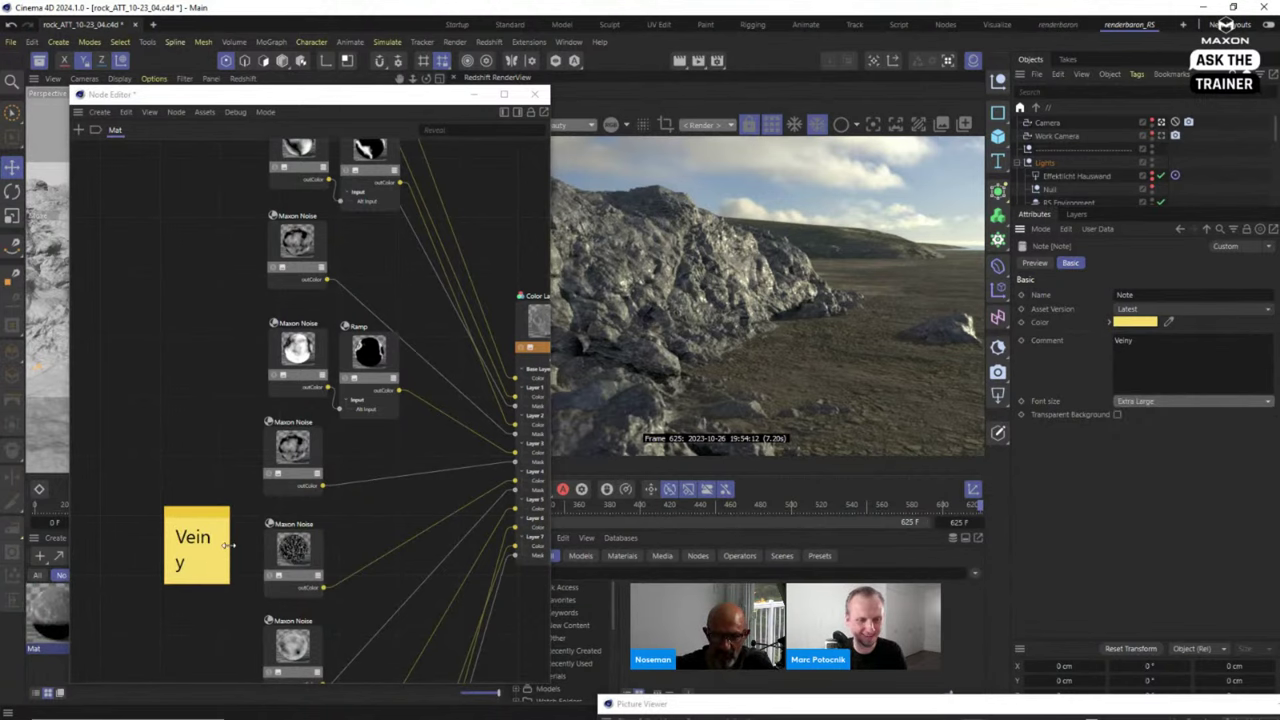
{"action": "left_click_drag", "start_coordinate": [229, 545], "coordinate": [255, 540]}
{"action": "left_click", "coordinate": [343, 510]}
Examine the annotated Albedo Scaffold from overview and close up, including its connections to the material nodes.
{"action": "scroll", "coordinate": [343, 510], "scroll_direction": "down", "scroll_amount": 3}
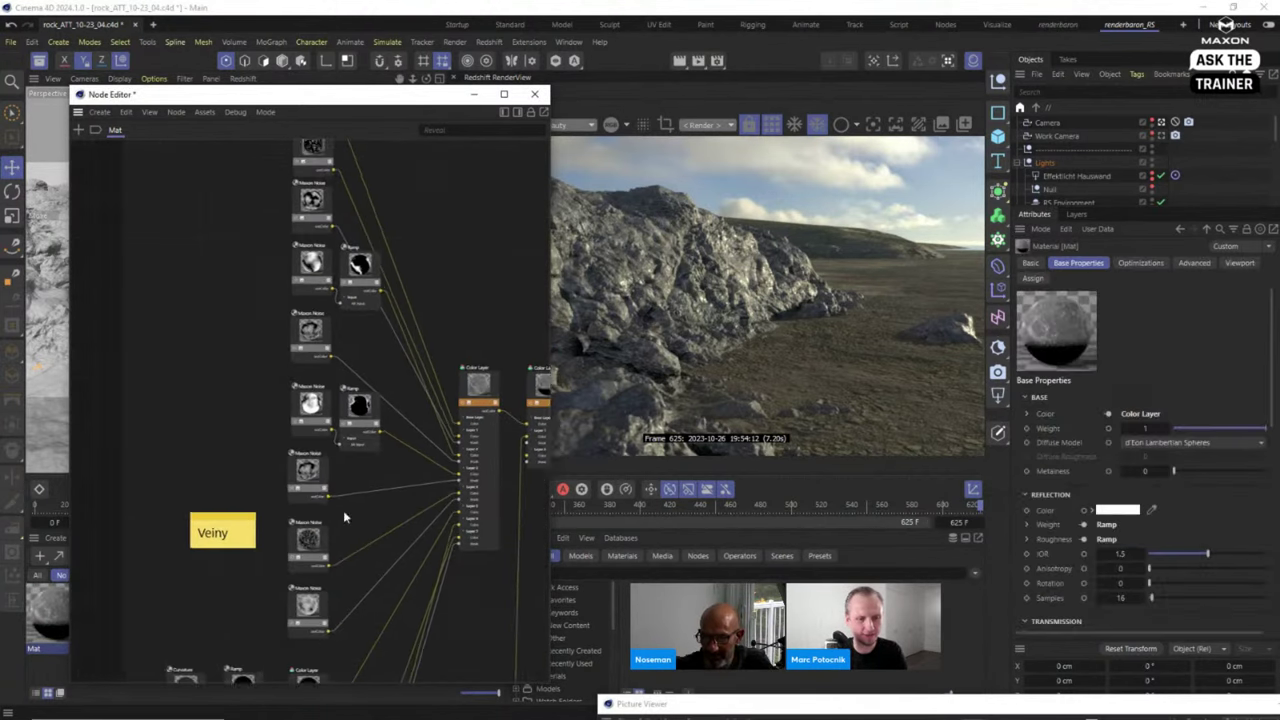
{"action": "scroll", "coordinate": [266, 501], "scroll_direction": "down", "scroll_amount": 4}
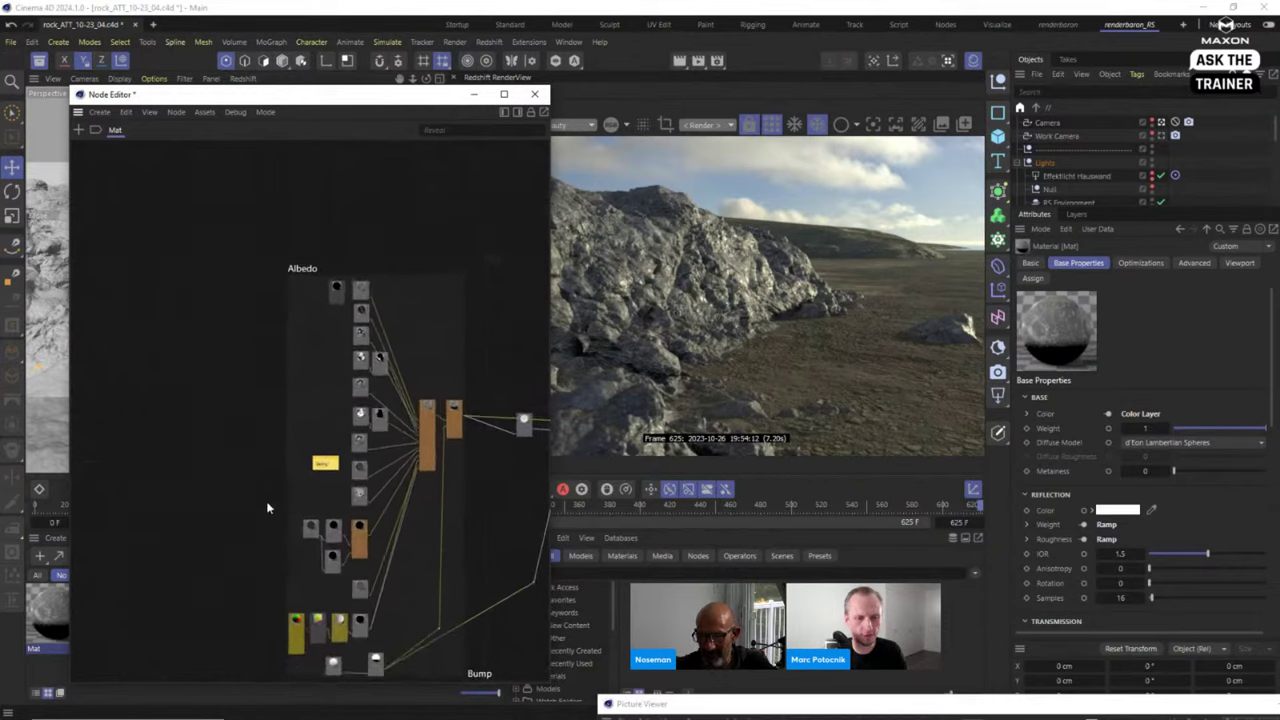
{"action": "scroll", "coordinate": [266, 501], "scroll_direction": "up", "scroll_amount": 2}
{"action": "scroll", "coordinate": [253, 523], "scroll_direction": "down", "scroll_amount": 2}
{"action": "scroll", "coordinate": [335, 437], "scroll_direction": "up", "scroll_amount": 5}
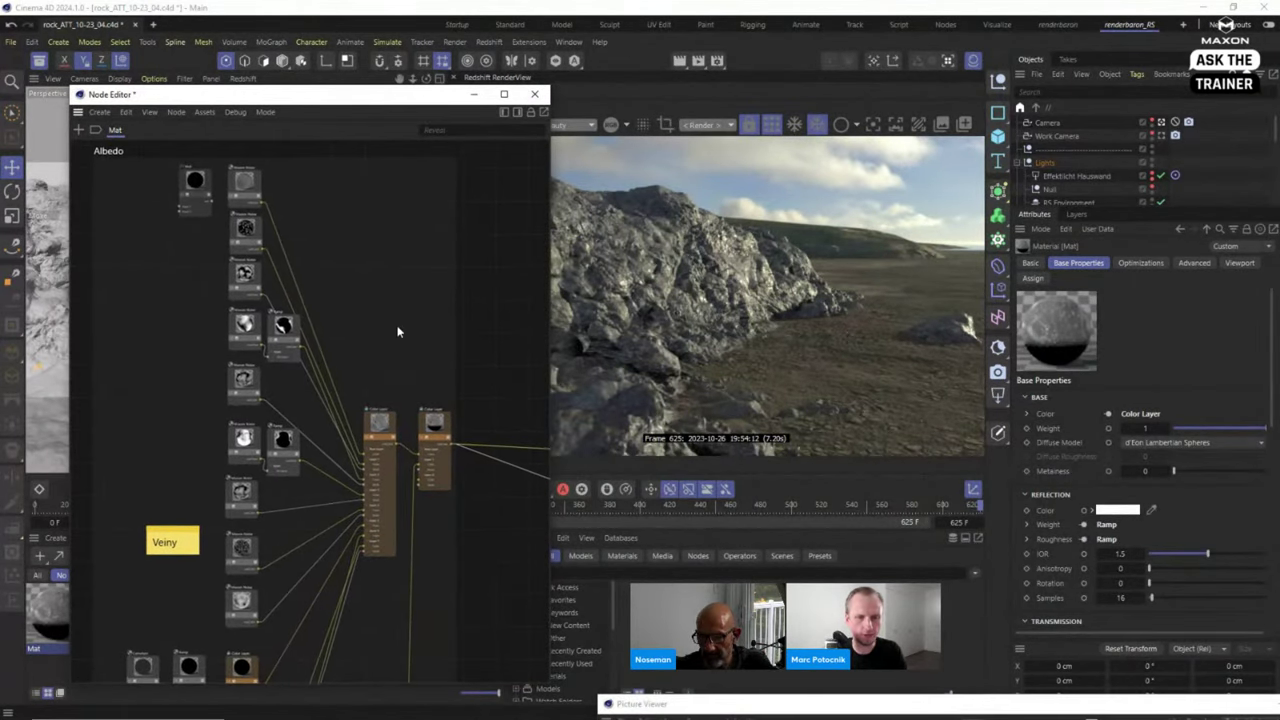
{"action": "middle_click_drag", "start_coordinate": [397, 331], "coordinate": [320, 334]}
{"action": "scroll", "coordinate": [375, 351], "scroll_direction": "down", "scroll_amount": 1}
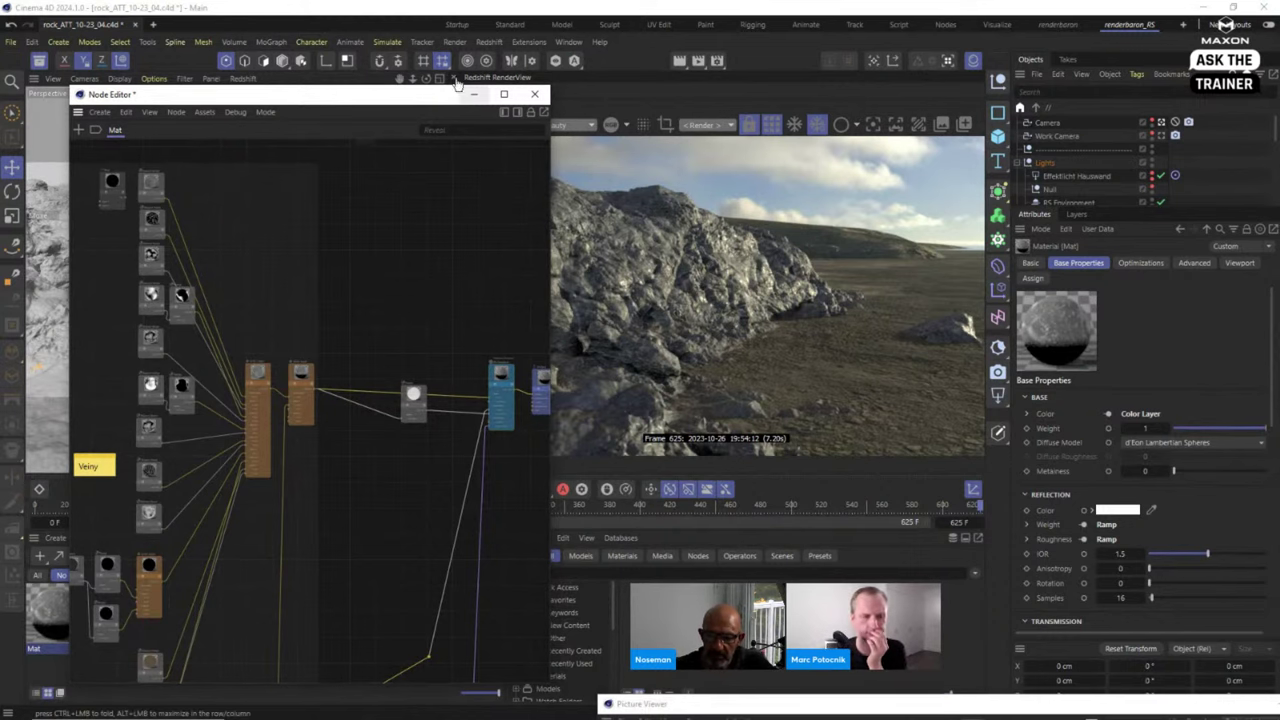
Switch to the Fels material and bring its node graph into full view in the Node Editor window.
{"action": "left_click_drag", "start_coordinate": [450, 94], "coordinate": [822, 563]}
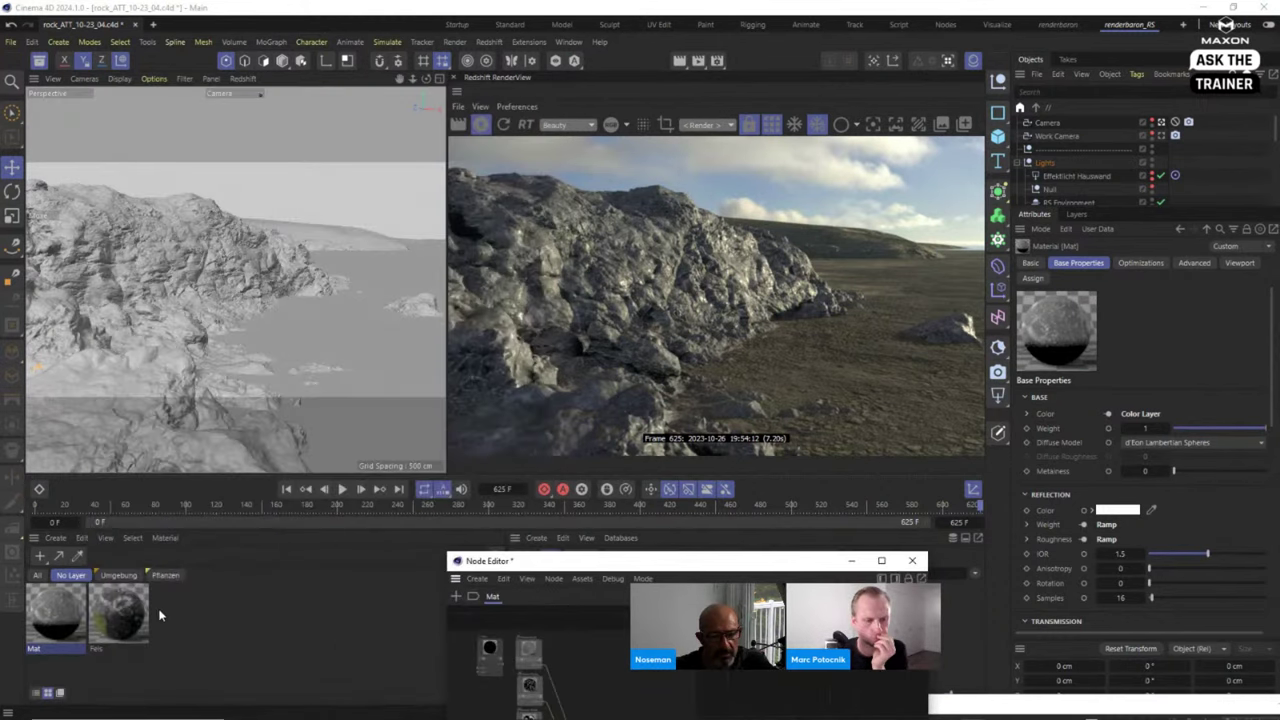
{"action": "left_click", "coordinate": [119, 620]}
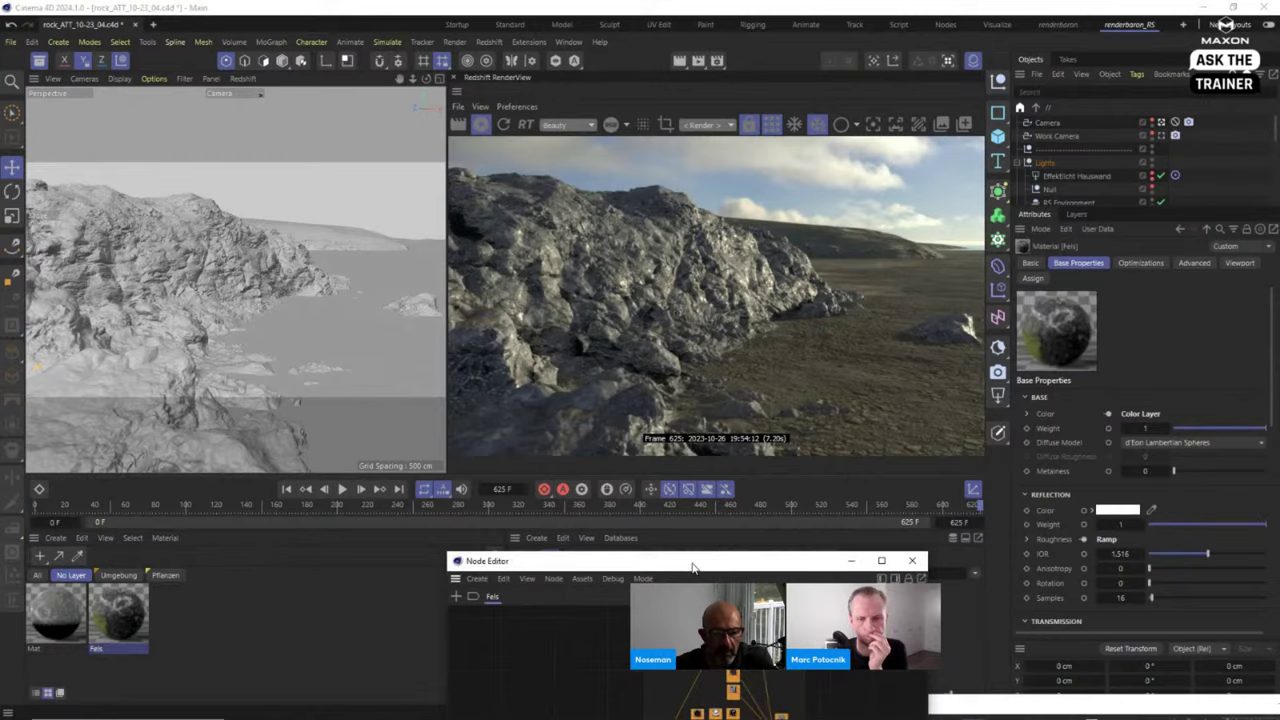
{"action": "left_click_drag", "start_coordinate": [692, 567], "coordinate": [400, 56]}
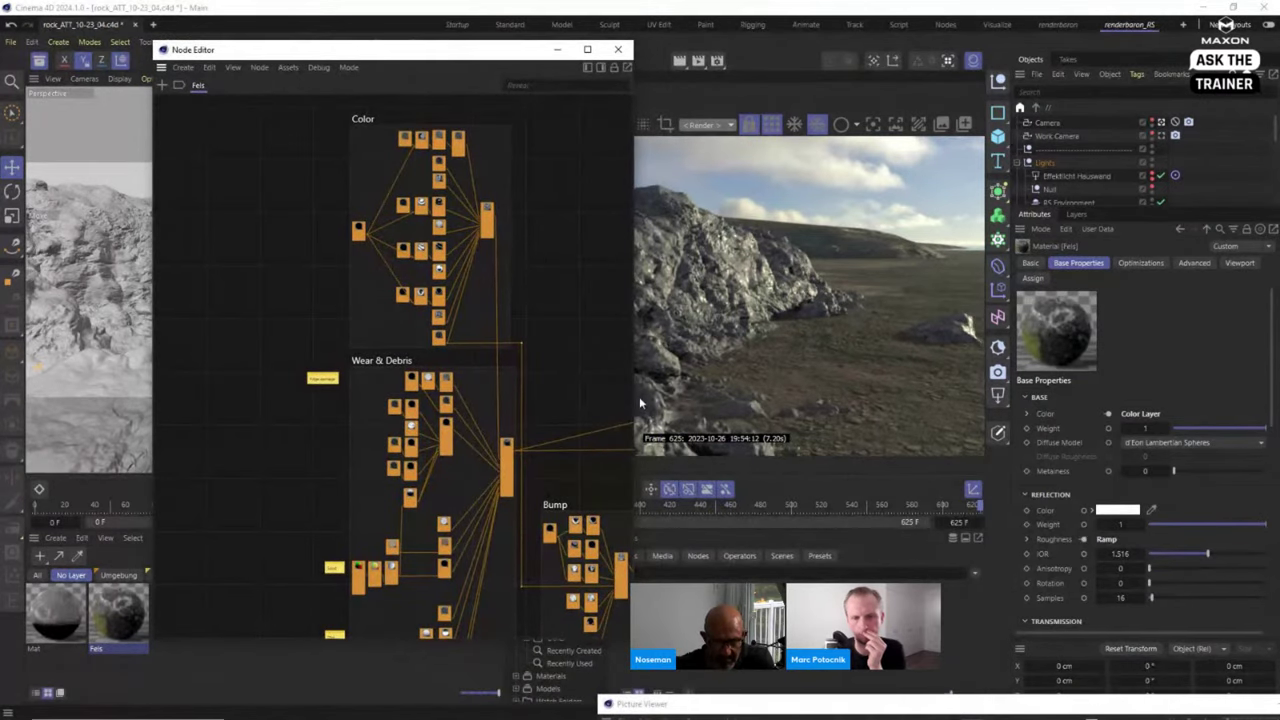
Widen the Node Editor until the Fels output nodes show, move it aside, and bring the Rock group into view in the object list.
{"action": "left_click_drag", "start_coordinate": [634, 399], "coordinate": [820, 405]}
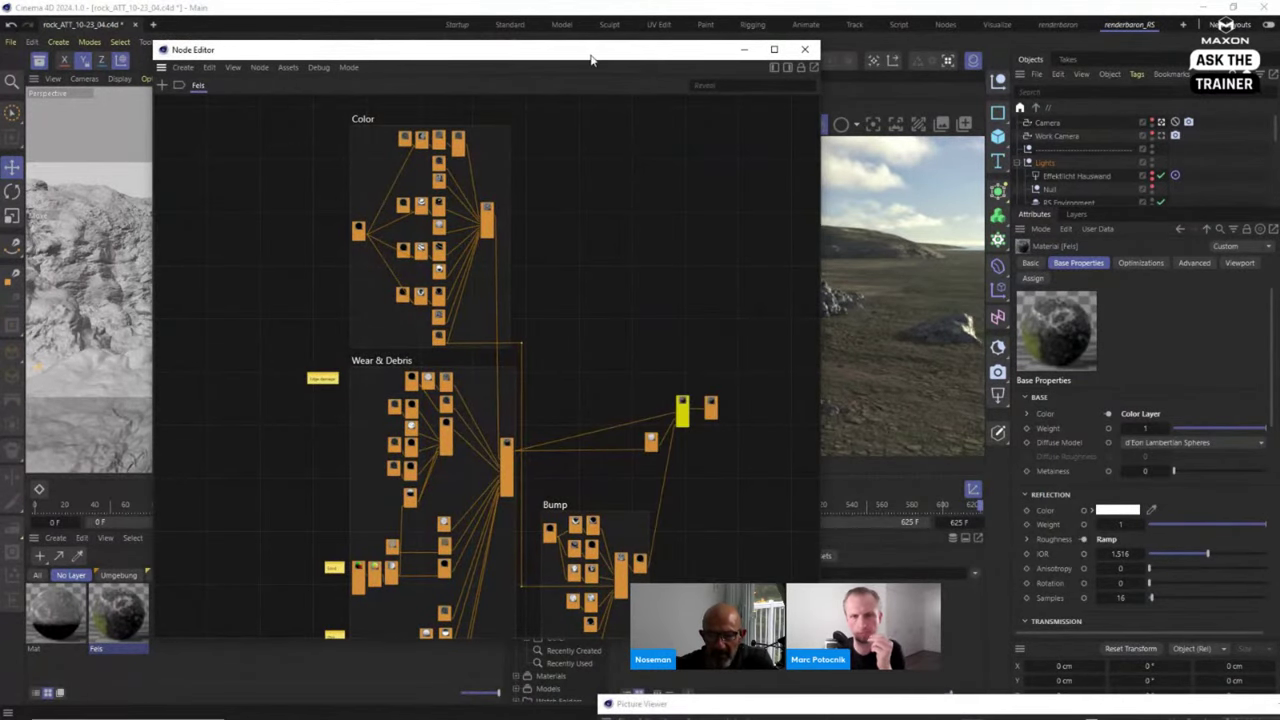
{"action": "left_click_drag", "start_coordinate": [590, 60], "coordinate": [475, 57]}
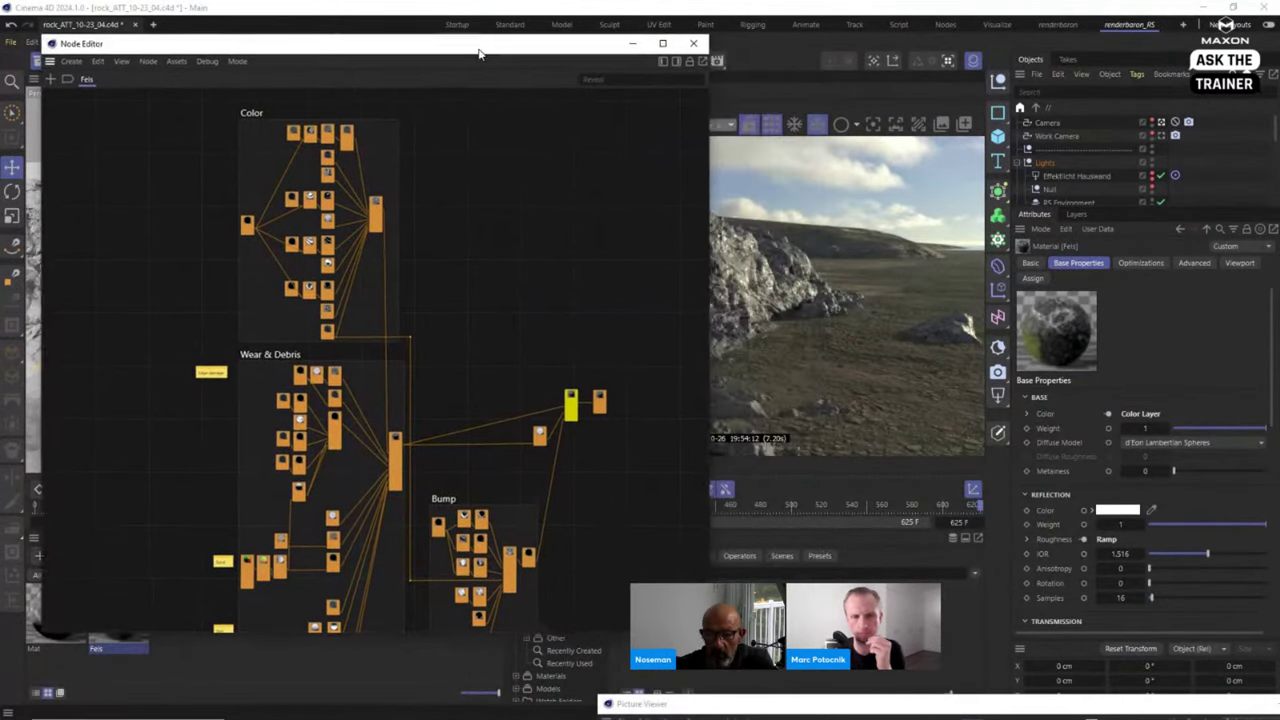
{"action": "left_click", "coordinate": [115, 651]}
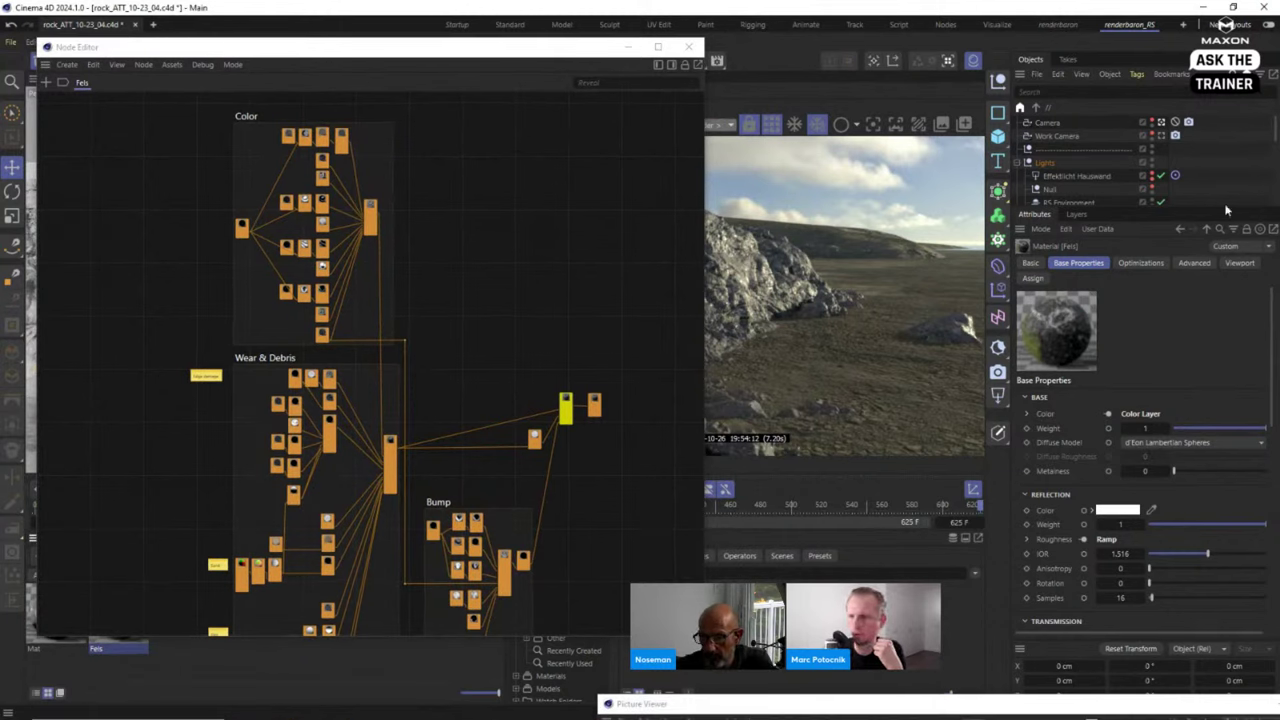
{"action": "scroll", "coordinate": [1226, 205], "scroll_direction": "down", "scroll_amount": 3}
{"action": "scroll", "coordinate": [1274, 186], "scroll_direction": "down", "scroll_amount": 2}
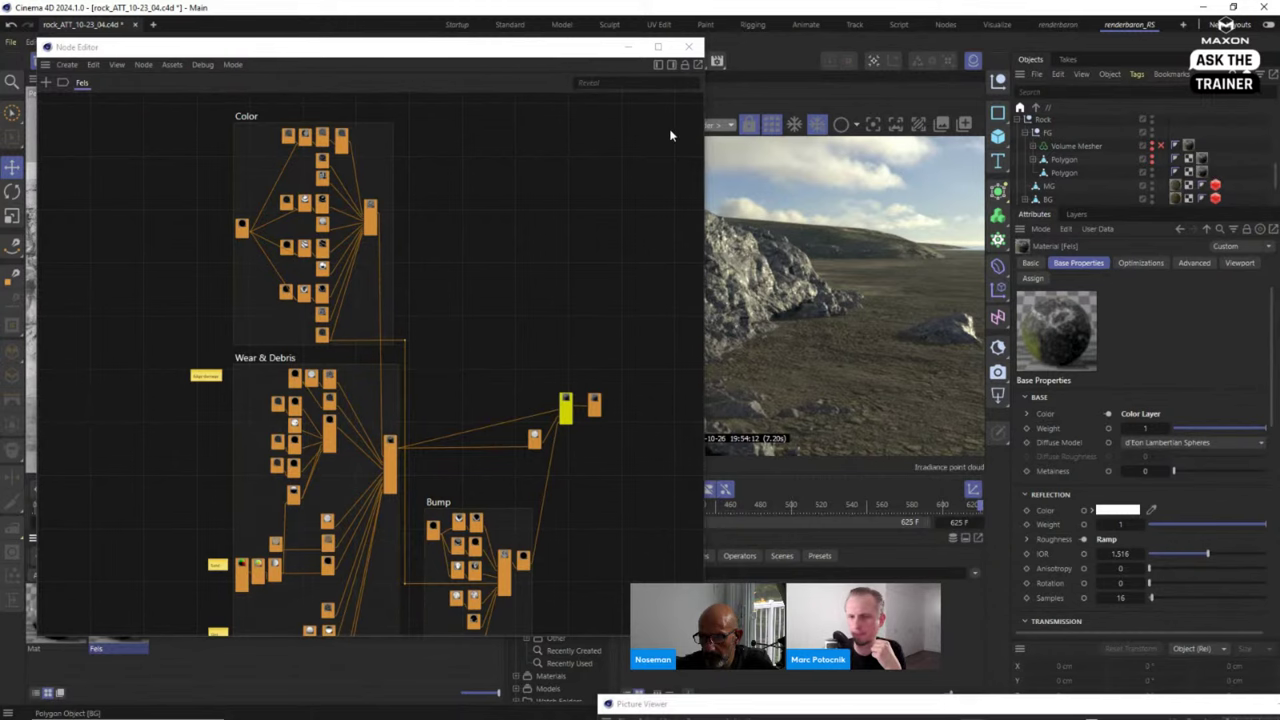
Move the Node Editor window out of the way so the viewport and the full render view are uncovered.
{"action": "left_click_drag", "start_coordinate": [448, 54], "coordinate": [253, 56]}
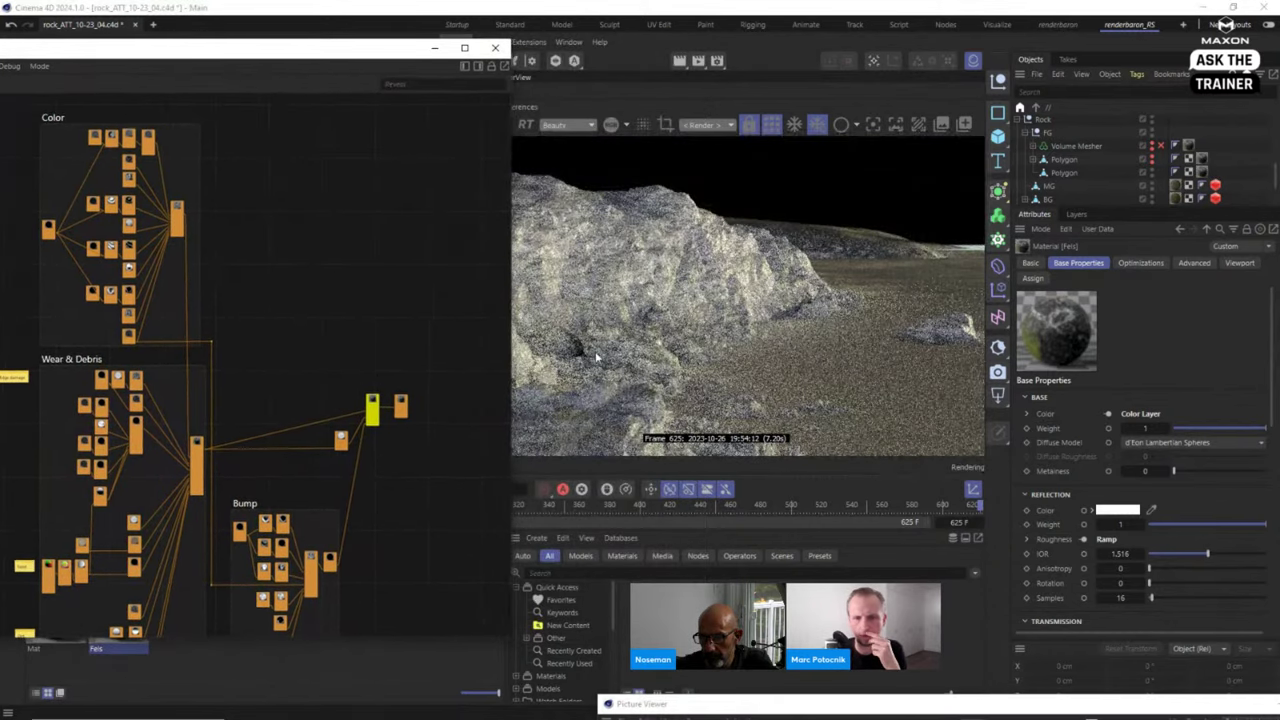
{"action": "left_click_drag", "start_coordinate": [324, 55], "coordinate": [300, 41]}
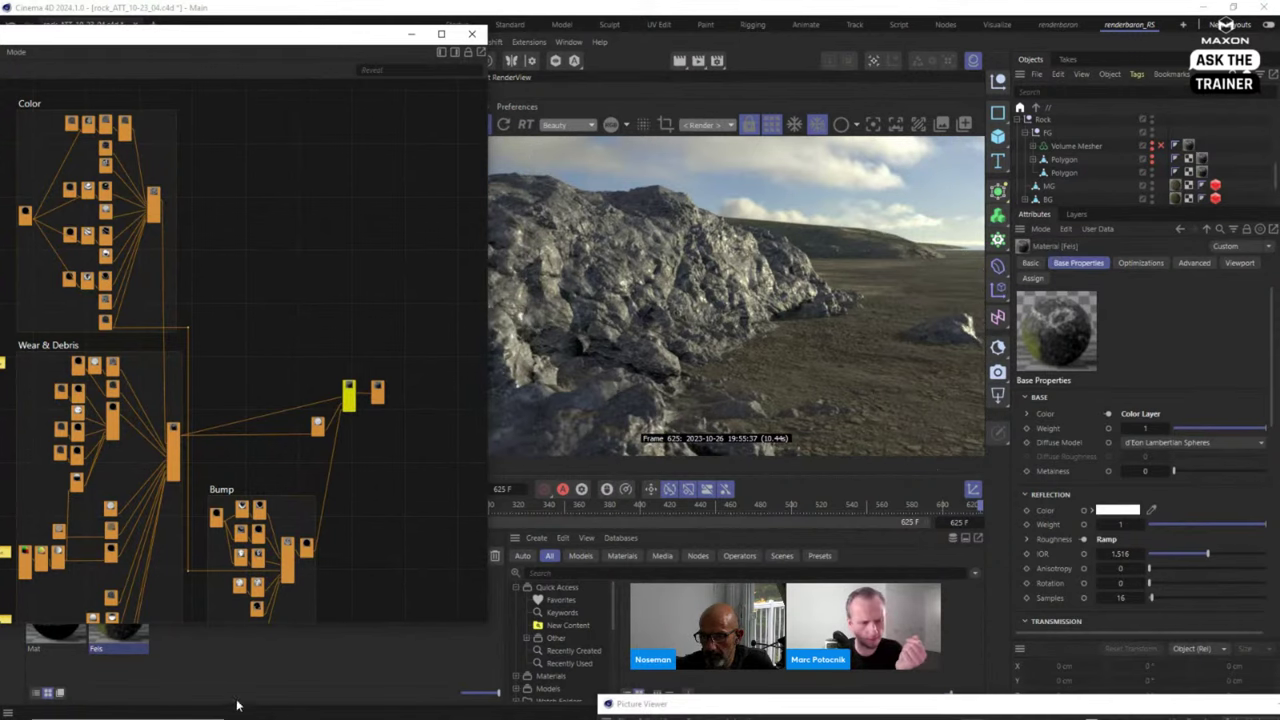
{"action": "left_click_drag", "start_coordinate": [300, 33], "coordinate": [597, 622]}
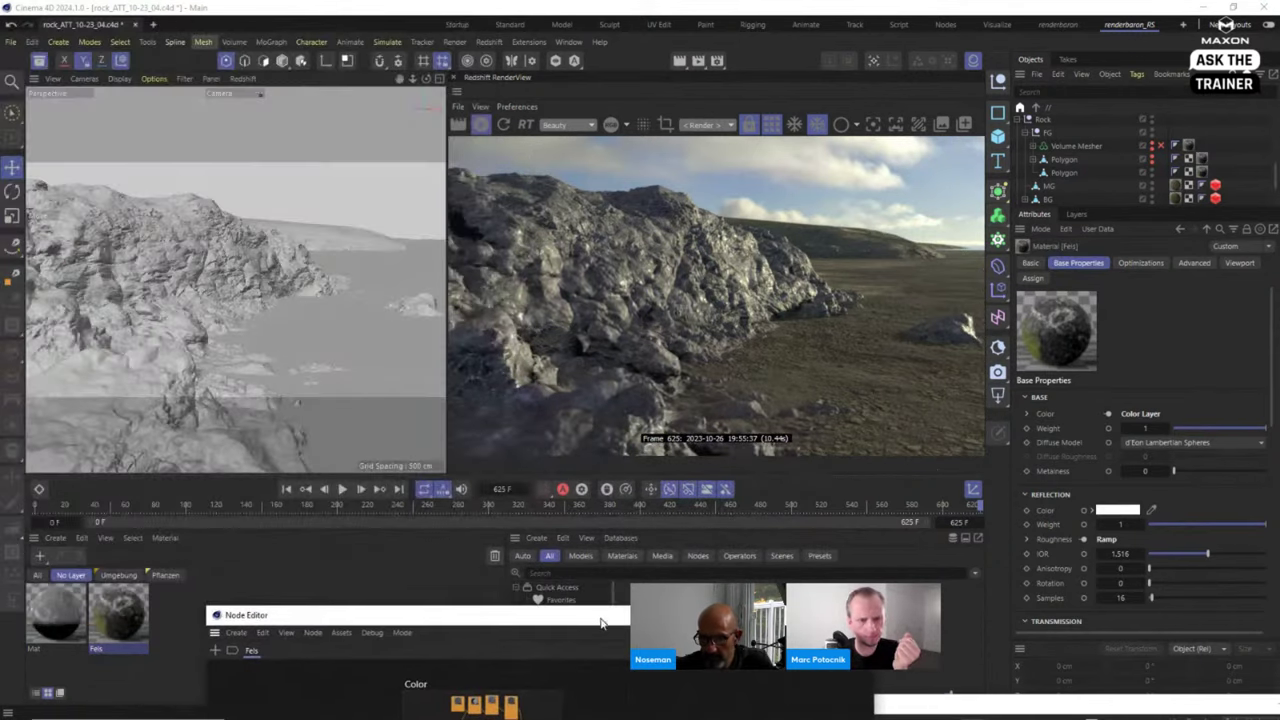
Enlarge the object list to show the whole Rock hierarchy and reselect the Fels material.
{"action": "left_click", "coordinate": [170, 621]}
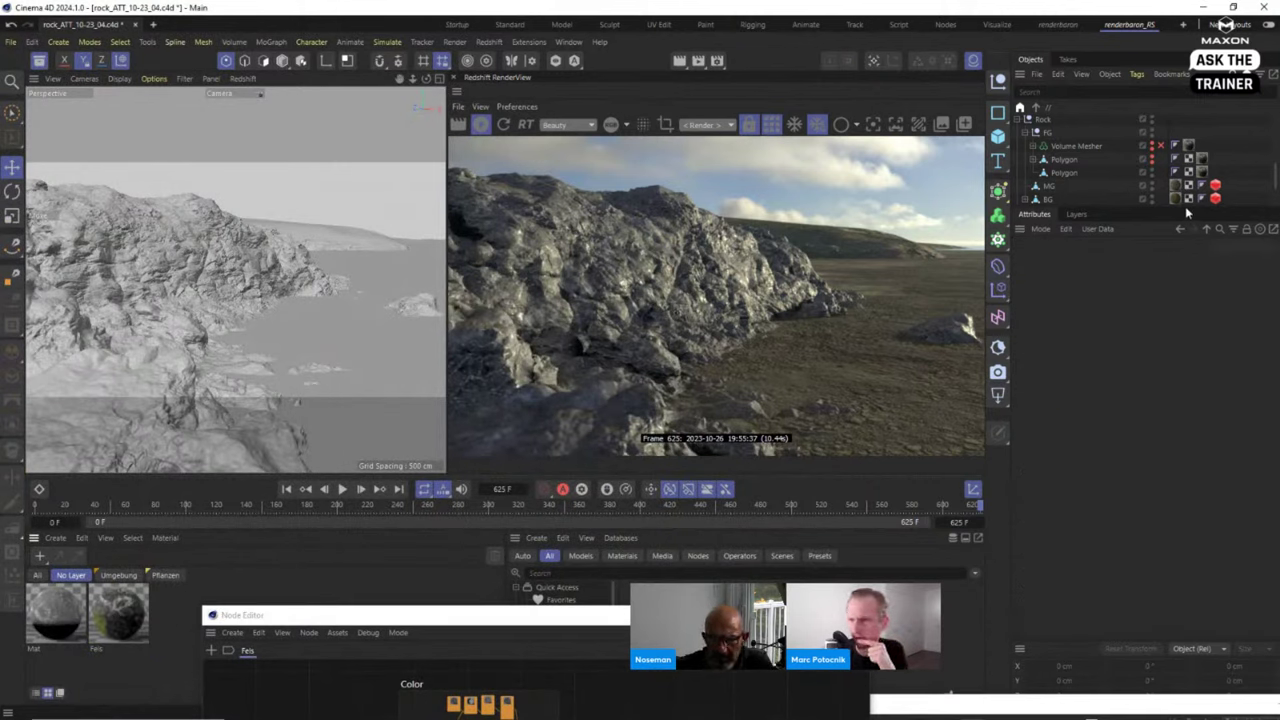
{"action": "left_click_drag", "start_coordinate": [1187, 212], "coordinate": [1187, 378]}
{"action": "left_click", "coordinate": [126, 621]}
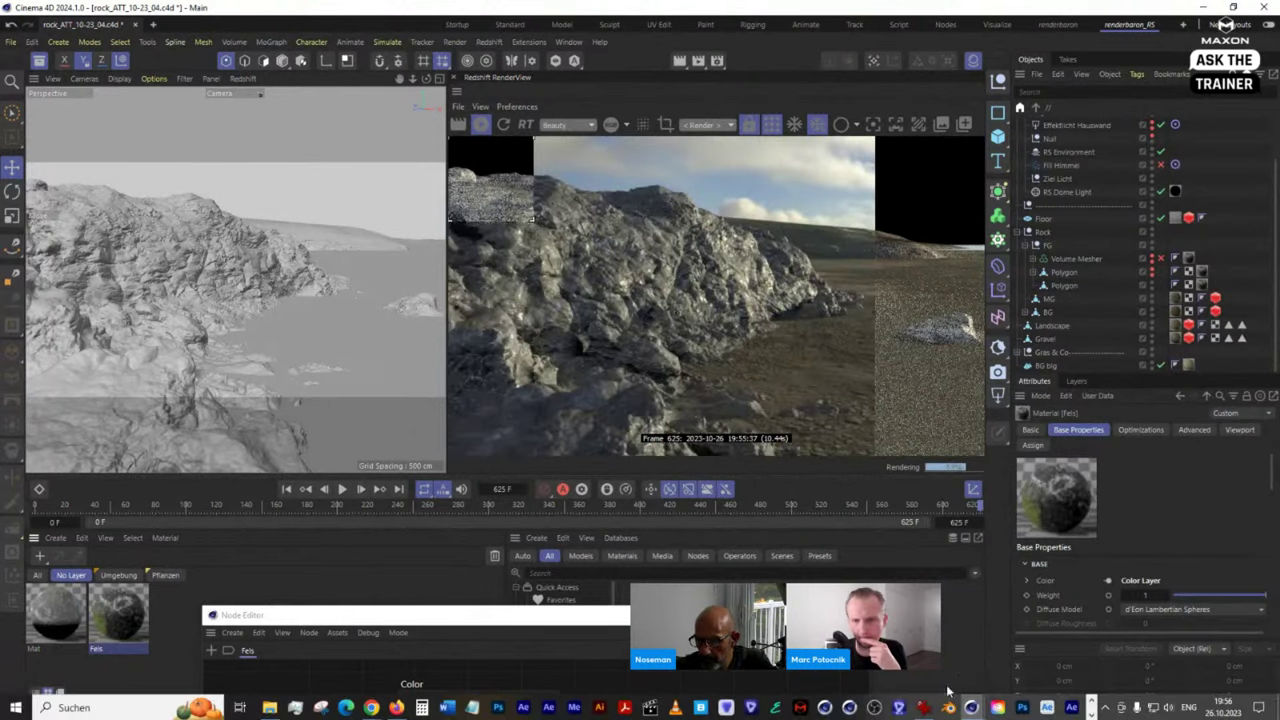
Switch to IrfanView to view the finished image titelbild_ep12.jpg, and return to Cinema 4D.
{"action": "mouse_move", "coordinate": [924, 708]}
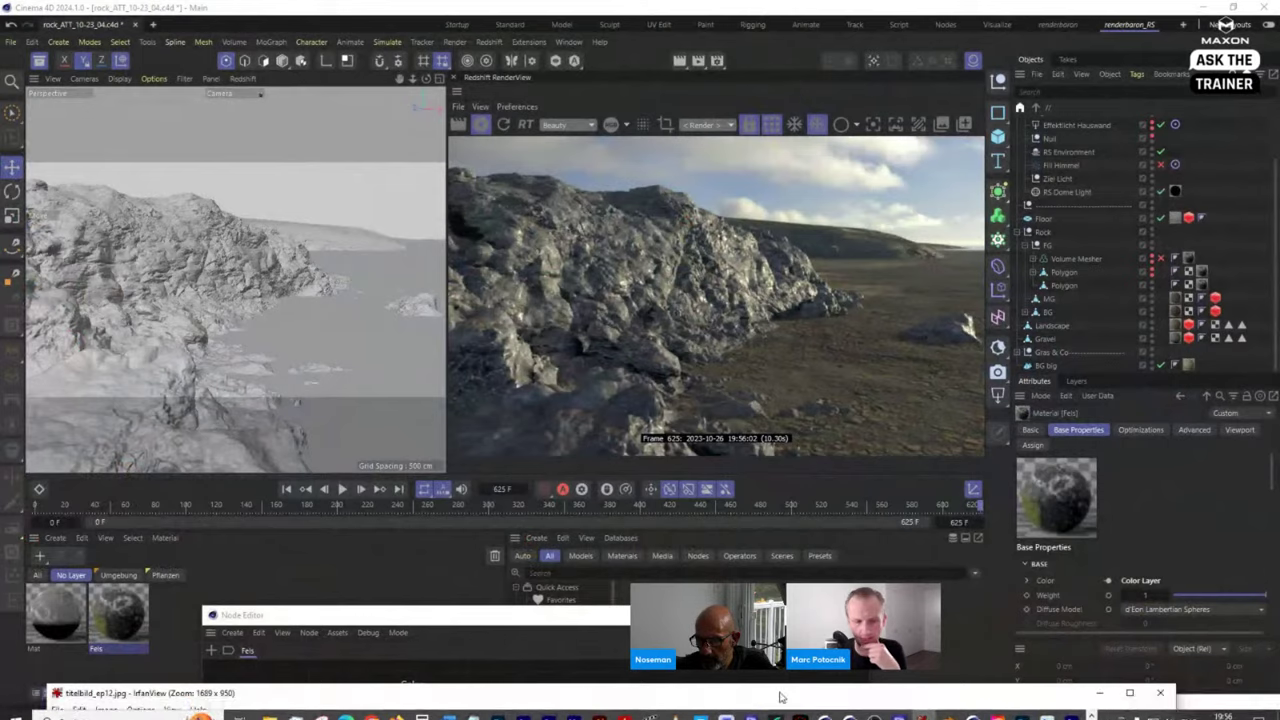
{"action": "left_click_drag", "start_coordinate": [780, 694], "coordinate": [771, 14]}
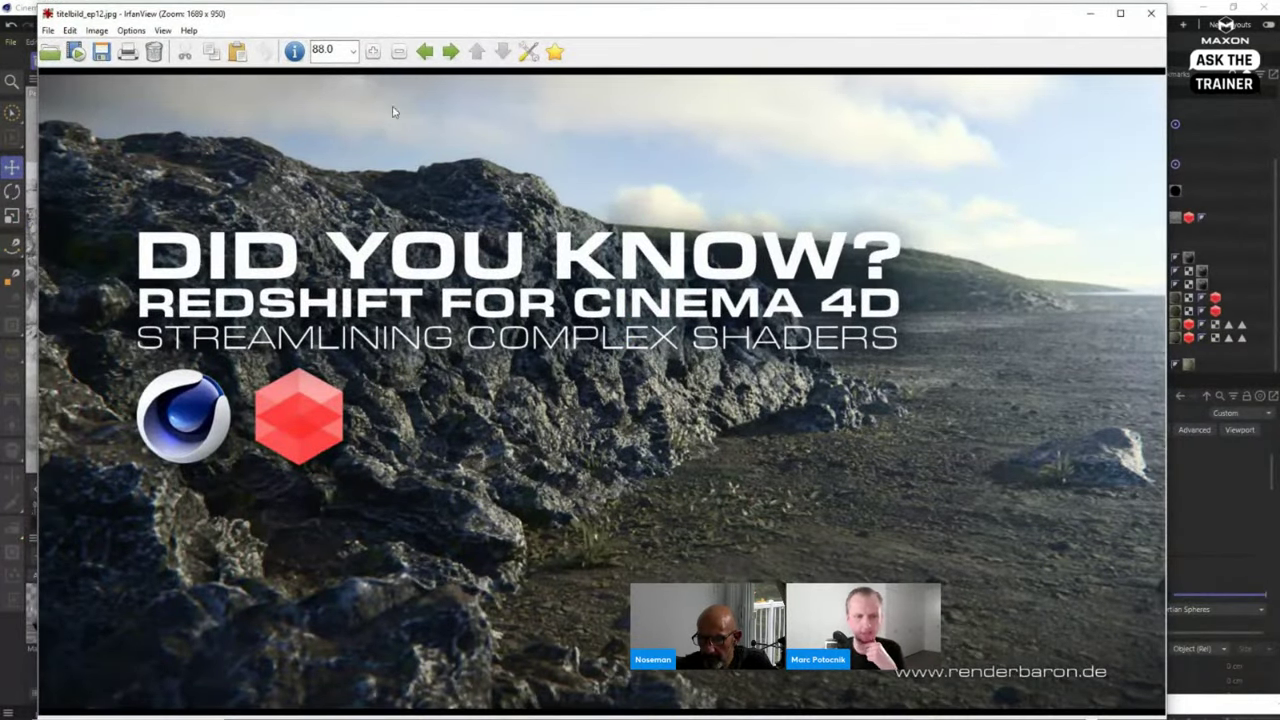
{"action": "left_click_drag", "start_coordinate": [408, 16], "coordinate": [778, 17]}
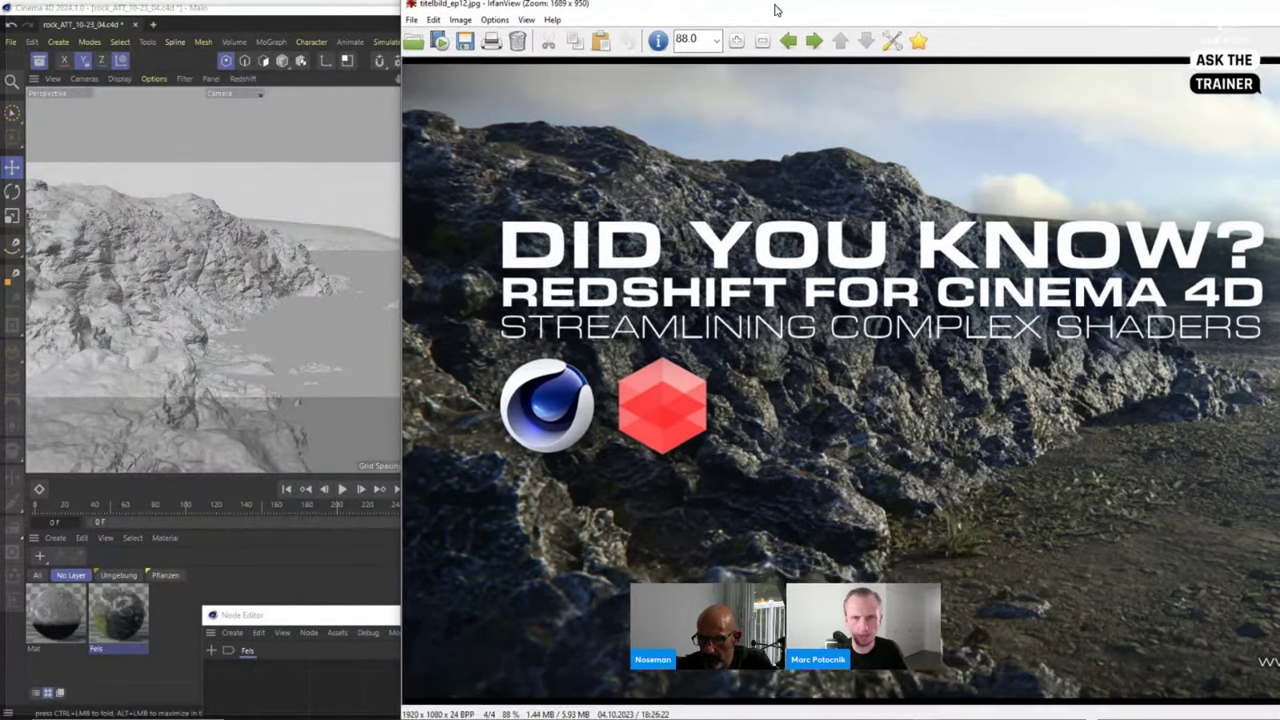
{"action": "double_click", "coordinate": [778, 17]}
{"action": "left_click", "coordinate": [1235, 7]}
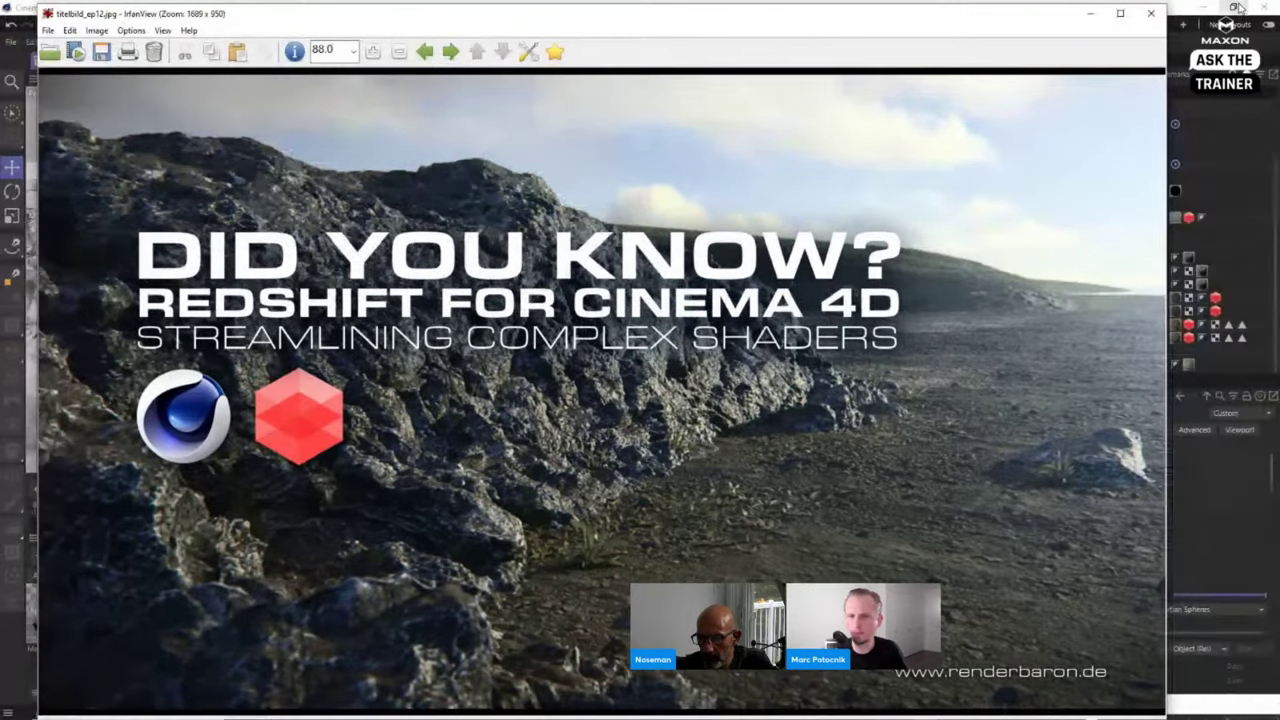
{"action": "left_click", "coordinate": [1221, 526]}
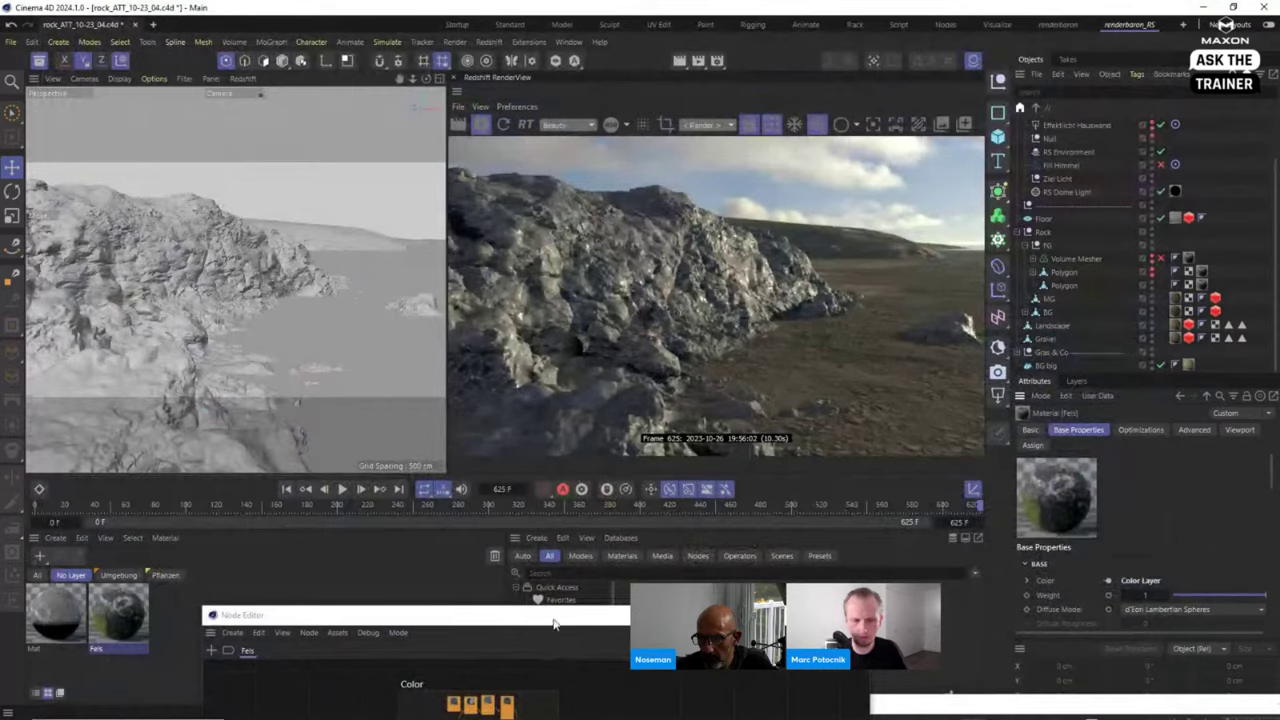
Bring the Fels node graph back up and place the IrfanView title image beside it for comparison.
{"action": "left_click_drag", "start_coordinate": [553, 624], "coordinate": [337, 48]}
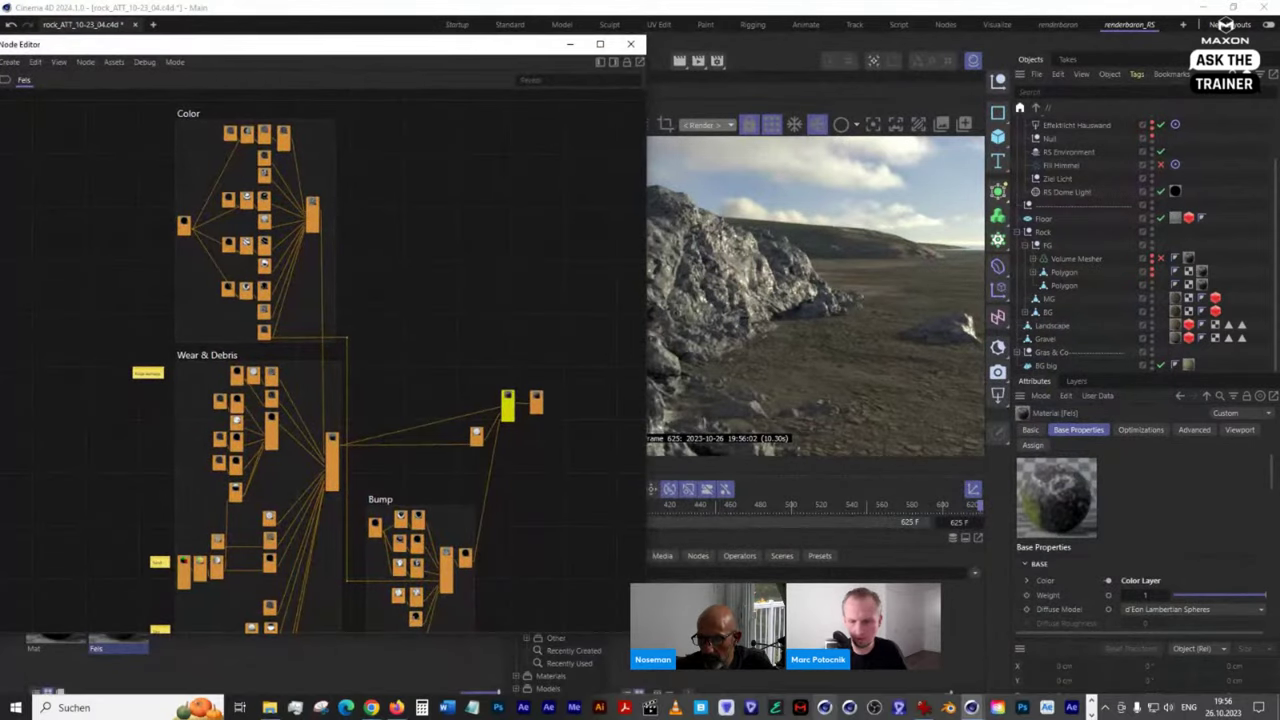
{"action": "left_click", "coordinate": [924, 708]}
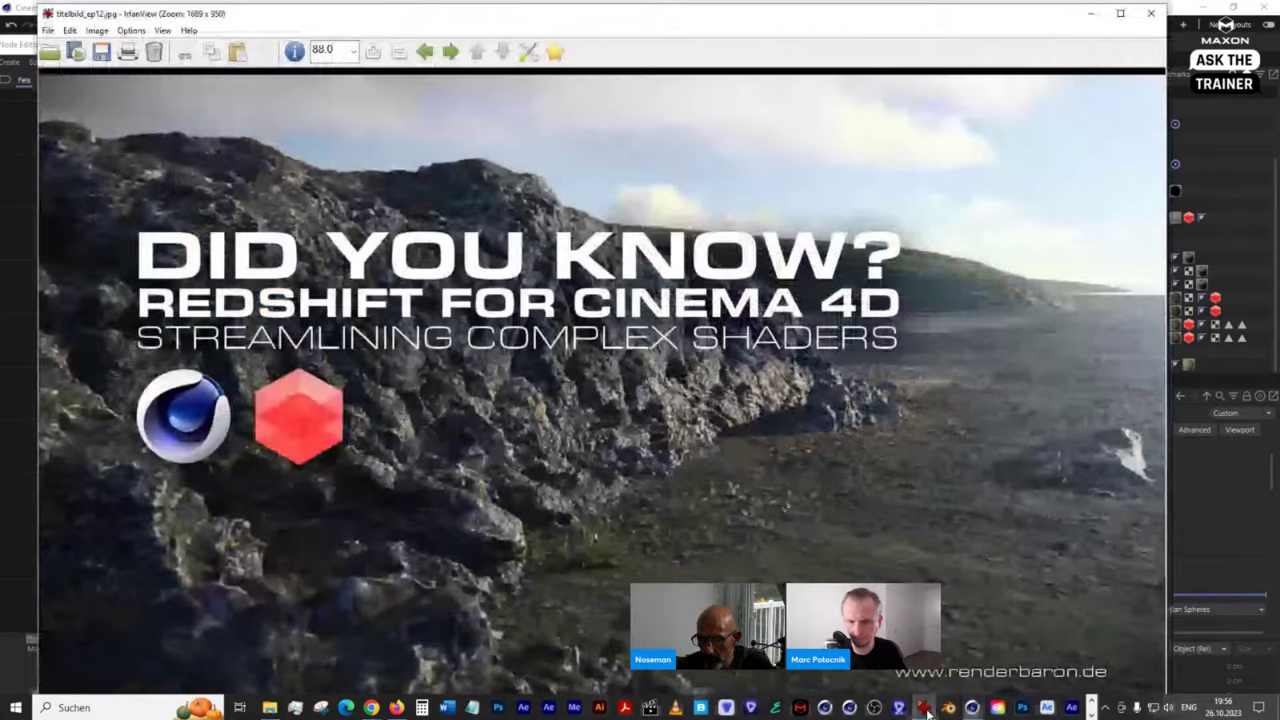
{"action": "left_click_drag", "start_coordinate": [302, 20], "coordinate": [720, 23]}
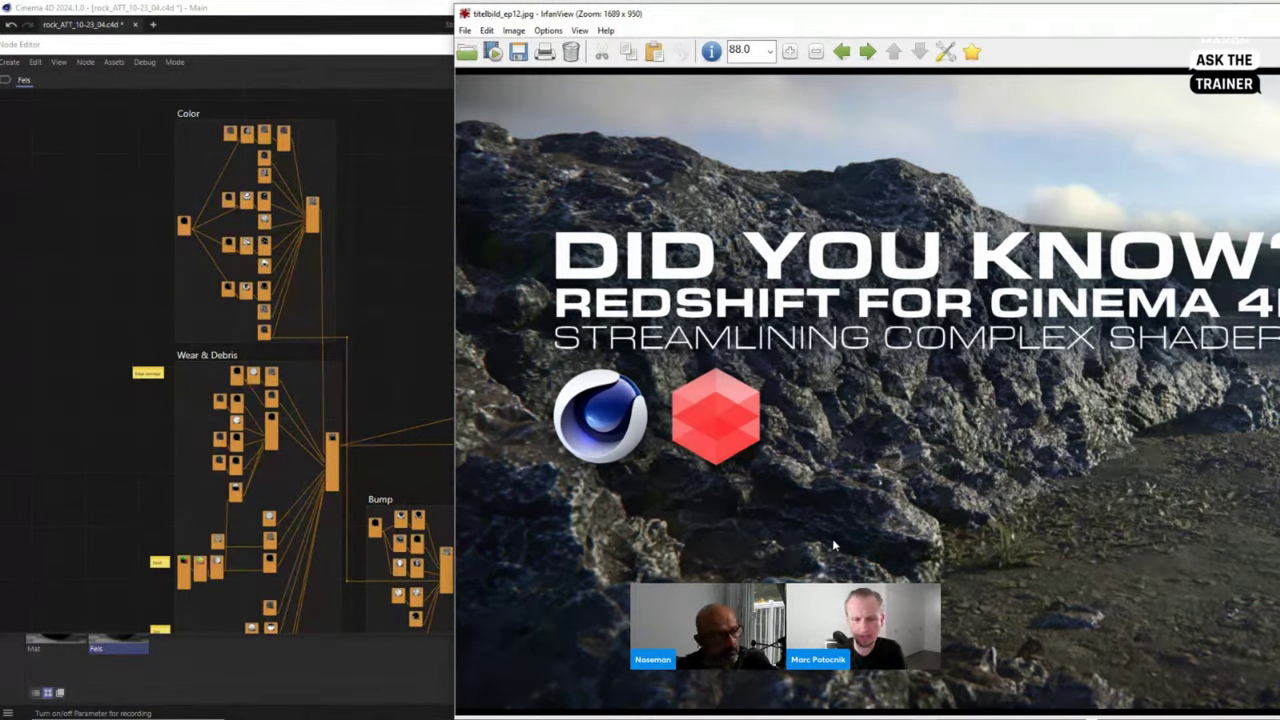
{"action": "left_click_drag", "start_coordinate": [727, 17], "coordinate": [697, 27]}
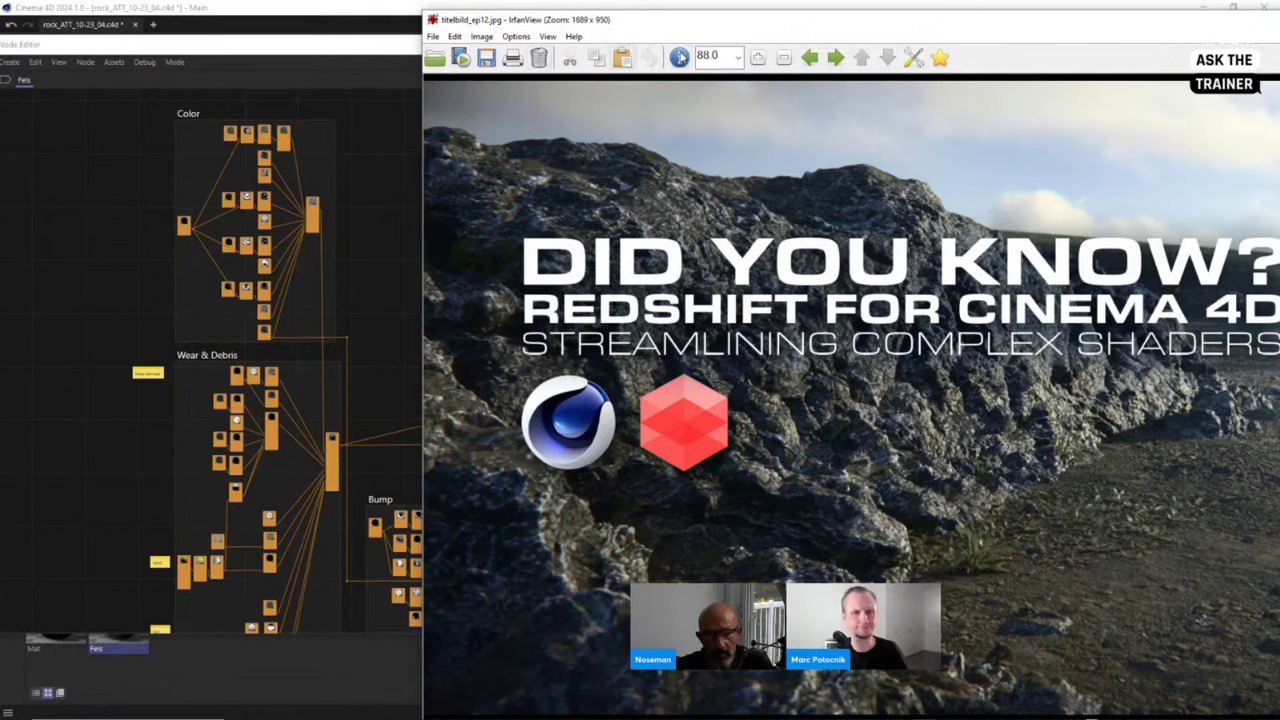
Return to Cinema 4D and resize the Node Editor so the complete Fels graph fits beside the render view.
{"action": "left_click_drag", "start_coordinate": [370, 55], "coordinate": [346, 50]}
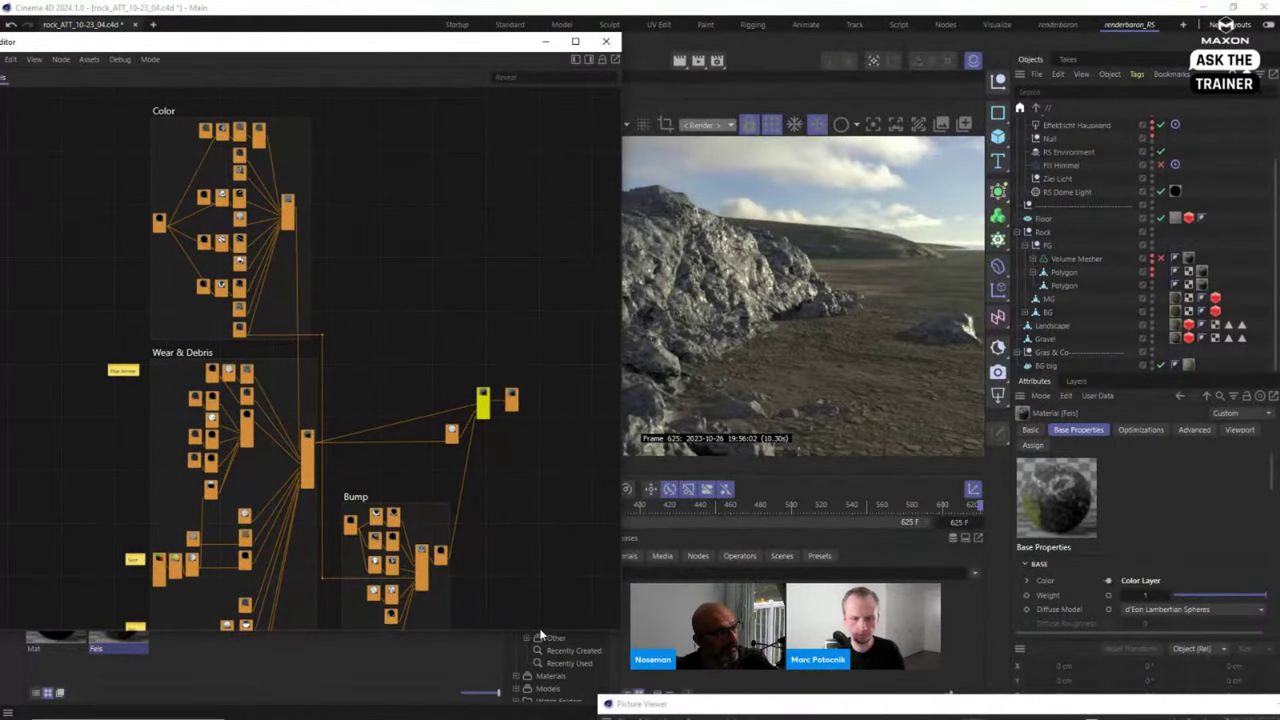
{"action": "left_click_drag", "start_coordinate": [540, 632], "coordinate": [535, 702]}
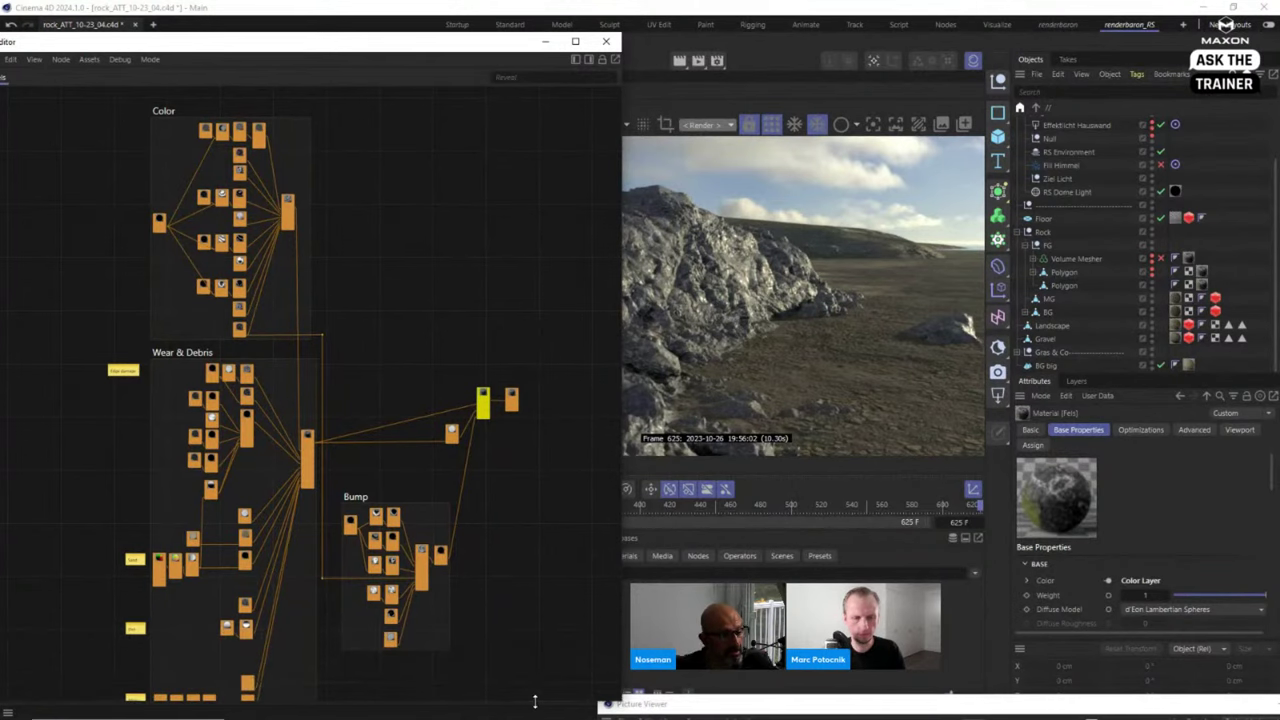
{"action": "scroll", "coordinate": [513, 466], "scroll_direction": "down", "scroll_amount": 3}
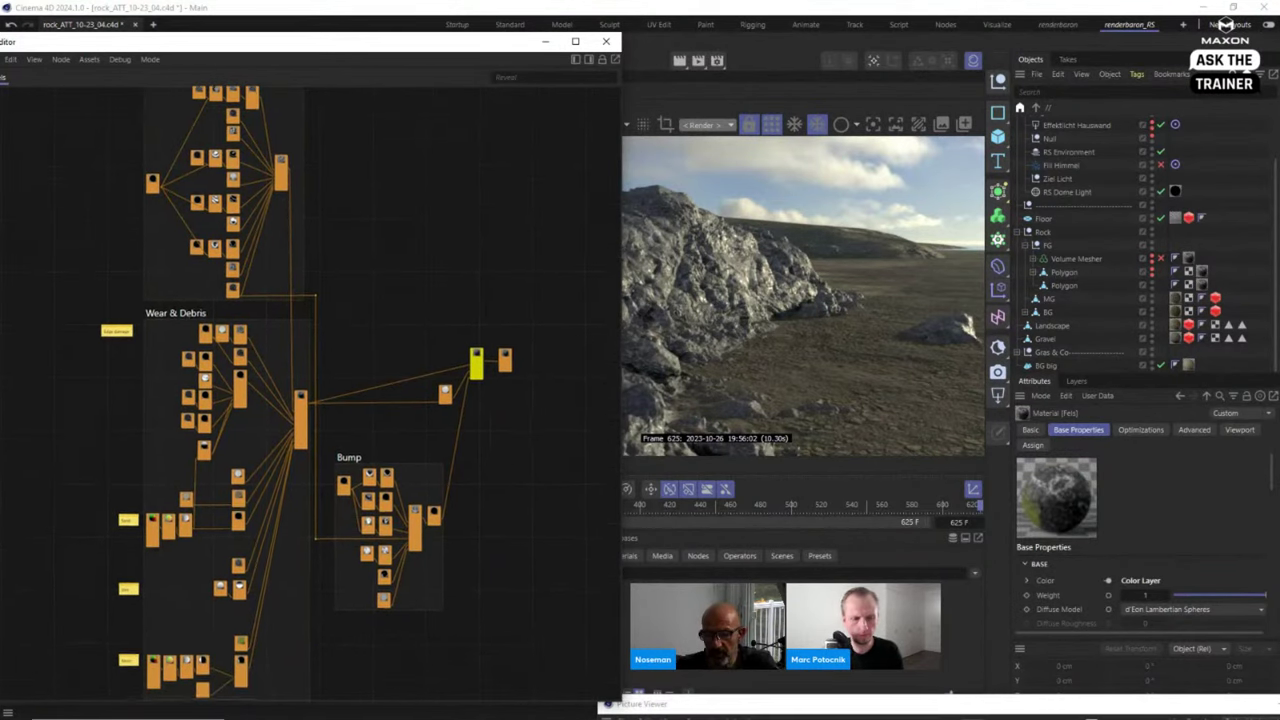
{"action": "middle_click_drag", "start_coordinate": [511, 463], "coordinate": [448, 462]}
{"action": "left_click_drag", "start_coordinate": [621, 451], "coordinate": [474, 454]}
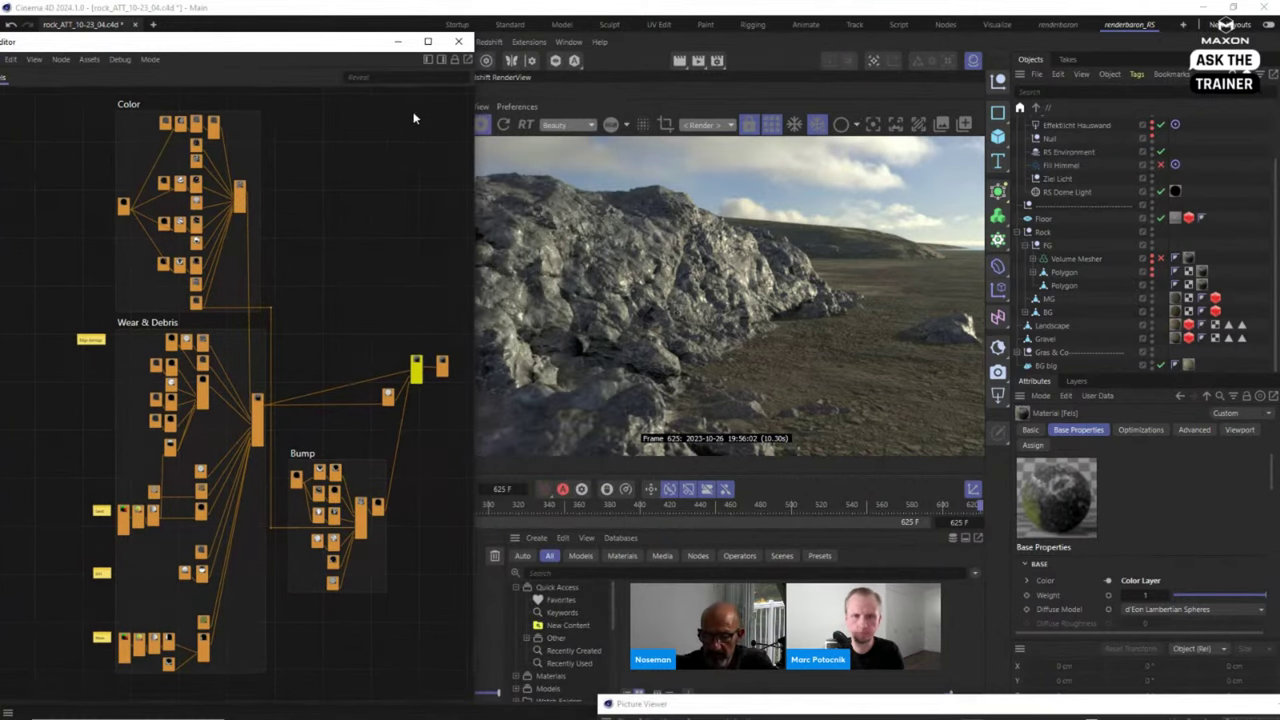
Switch to IrfanView again and compare the title image with the complete Fels node graph.
{"action": "mouse_move", "coordinate": [795, 708]}
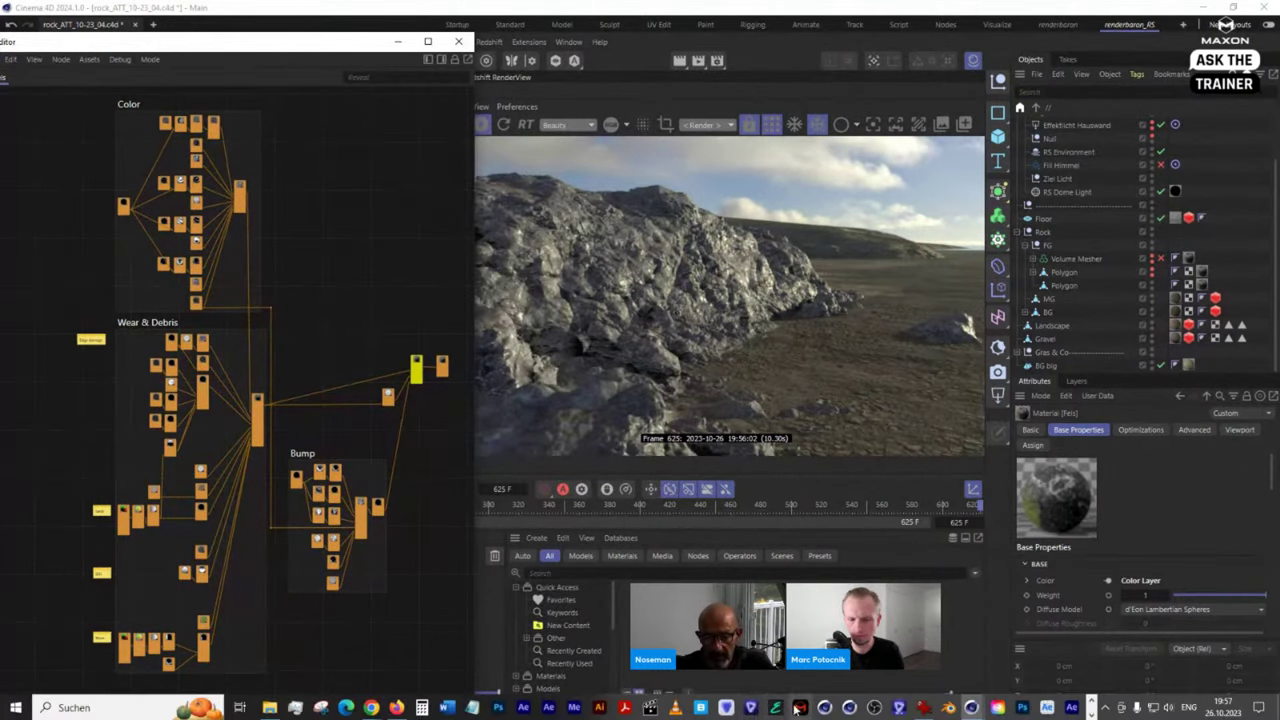
{"action": "left_click", "coordinate": [924, 708]}
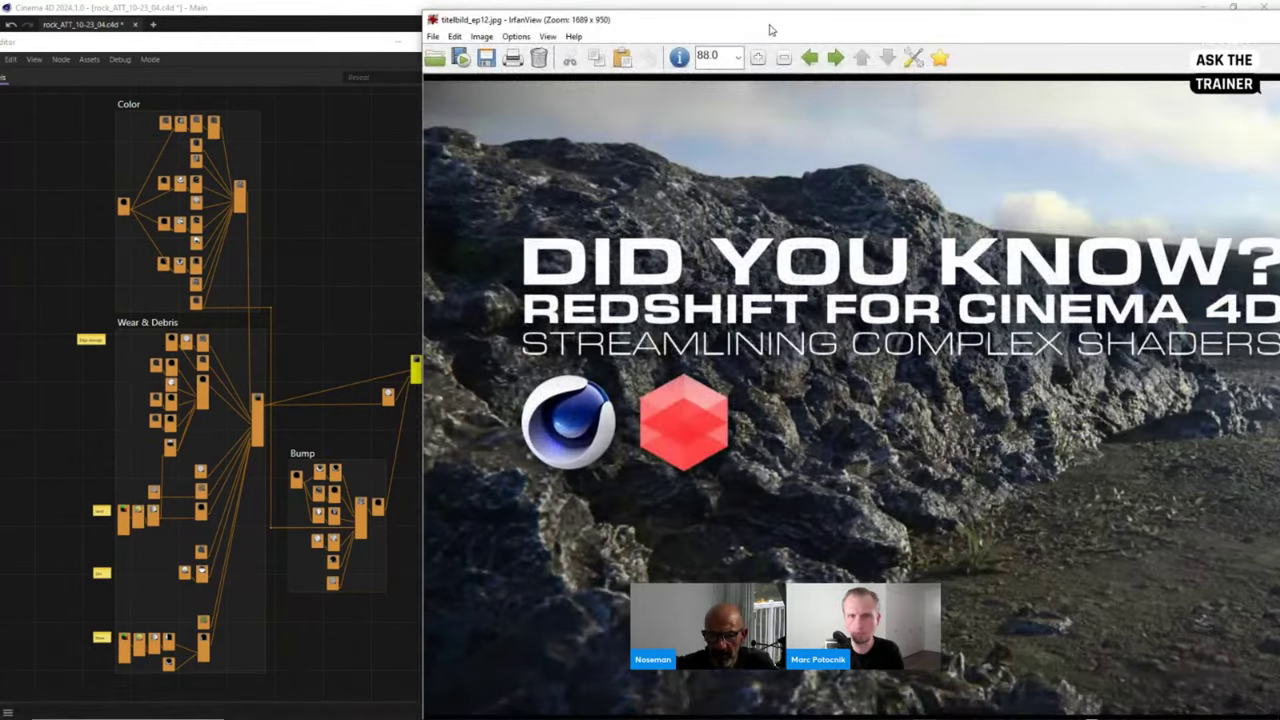
{"action": "mouse_move", "coordinate": [772, 28]}
{"action": "left_mouse_down"}
{"action": "mouse_move", "coordinate": [675, 28]}
{"action": "mouse_move", "coordinate": [789, 29]}
{"action": "left_mouse_up"}
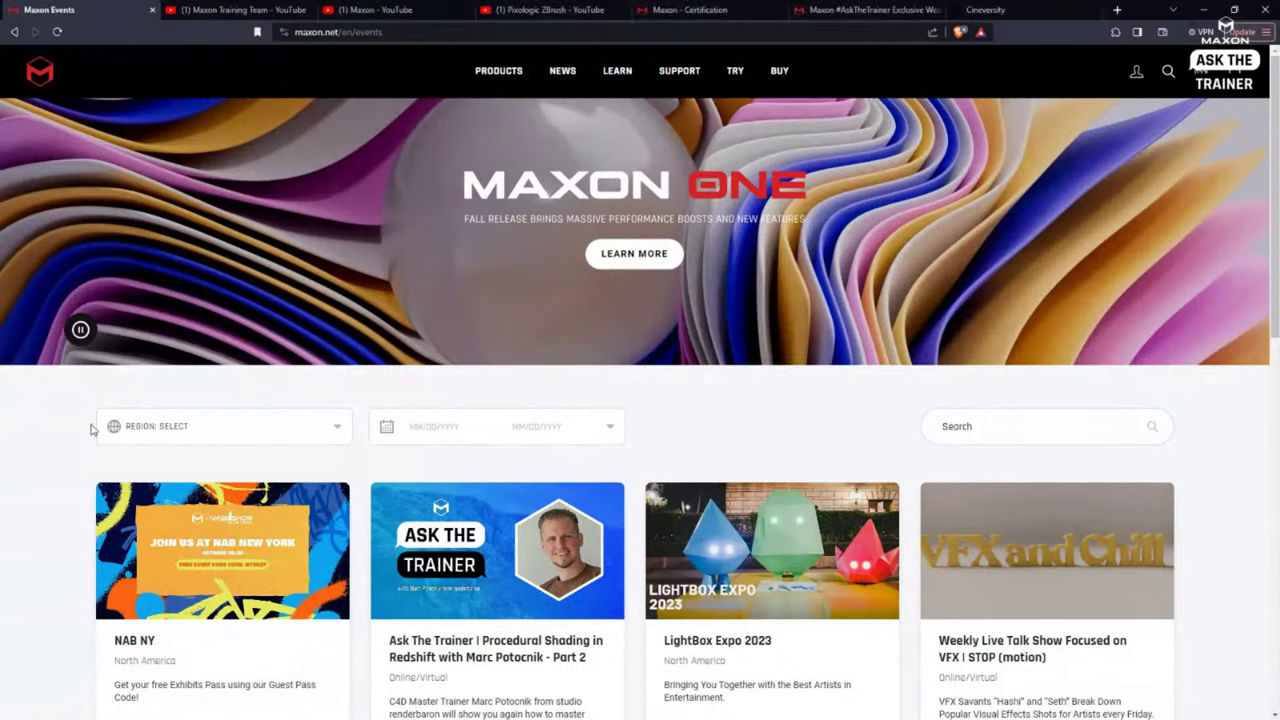
Browse the upcoming events on the Maxon Events page in the web browser and return to its start.
{"action": "scroll", "coordinate": [533, 513], "scroll_direction": "down", "scroll_amount": 2}
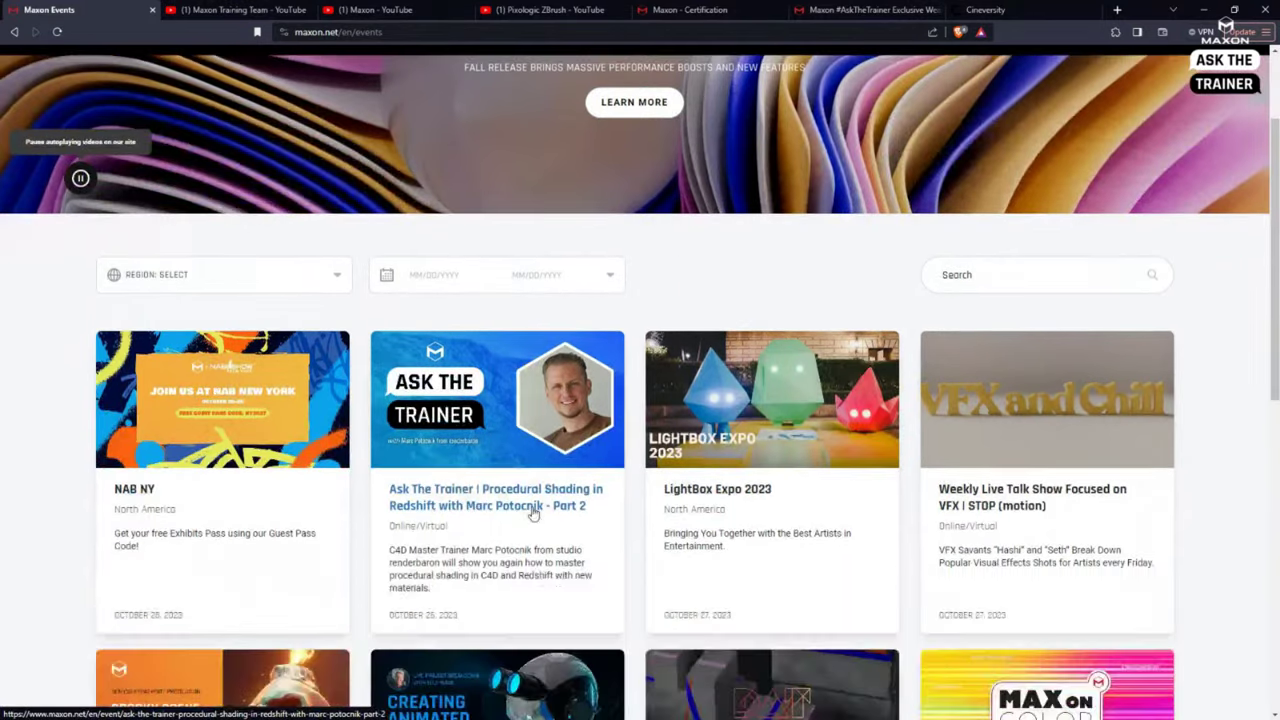
{"action": "scroll", "coordinate": [533, 513], "scroll_direction": "down", "scroll_amount": 2}
{"action": "scroll", "coordinate": [536, 514], "scroll_direction": "down", "scroll_amount": 3}
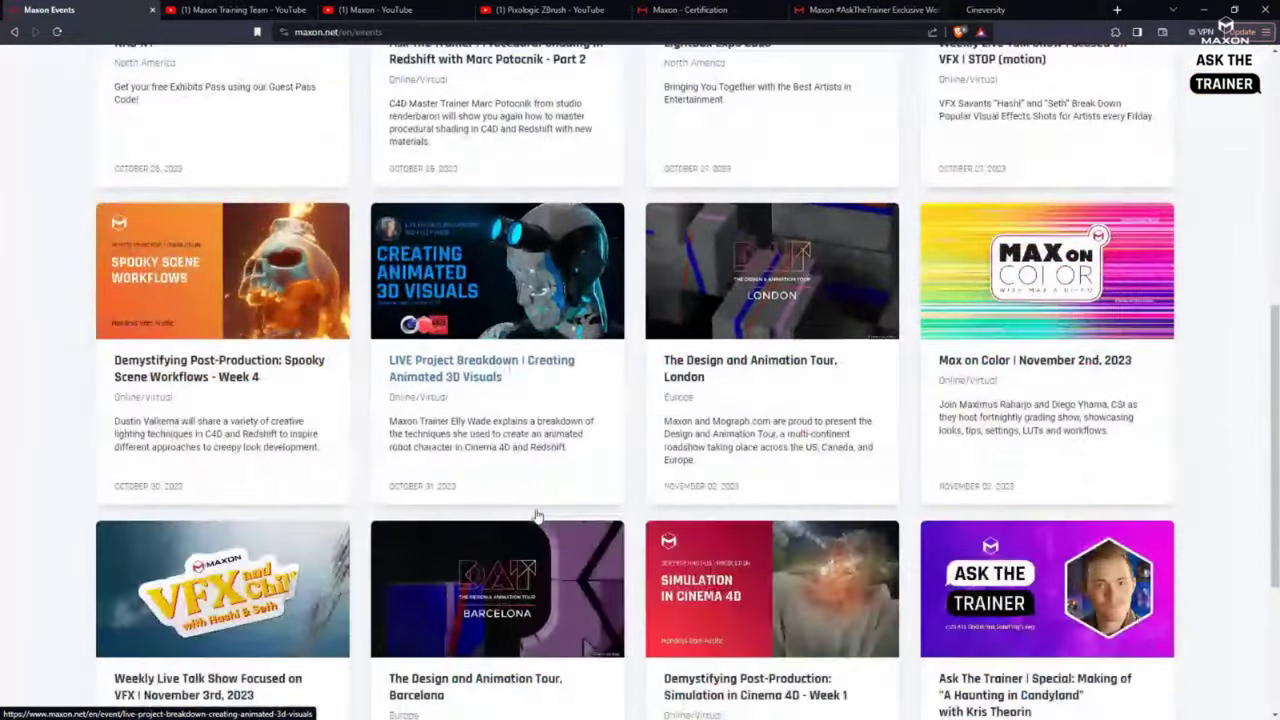
{"action": "scroll", "coordinate": [536, 514], "scroll_direction": "down", "scroll_amount": 1}
{"action": "scroll", "coordinate": [535, 514], "scroll_direction": "up", "scroll_amount": 7}
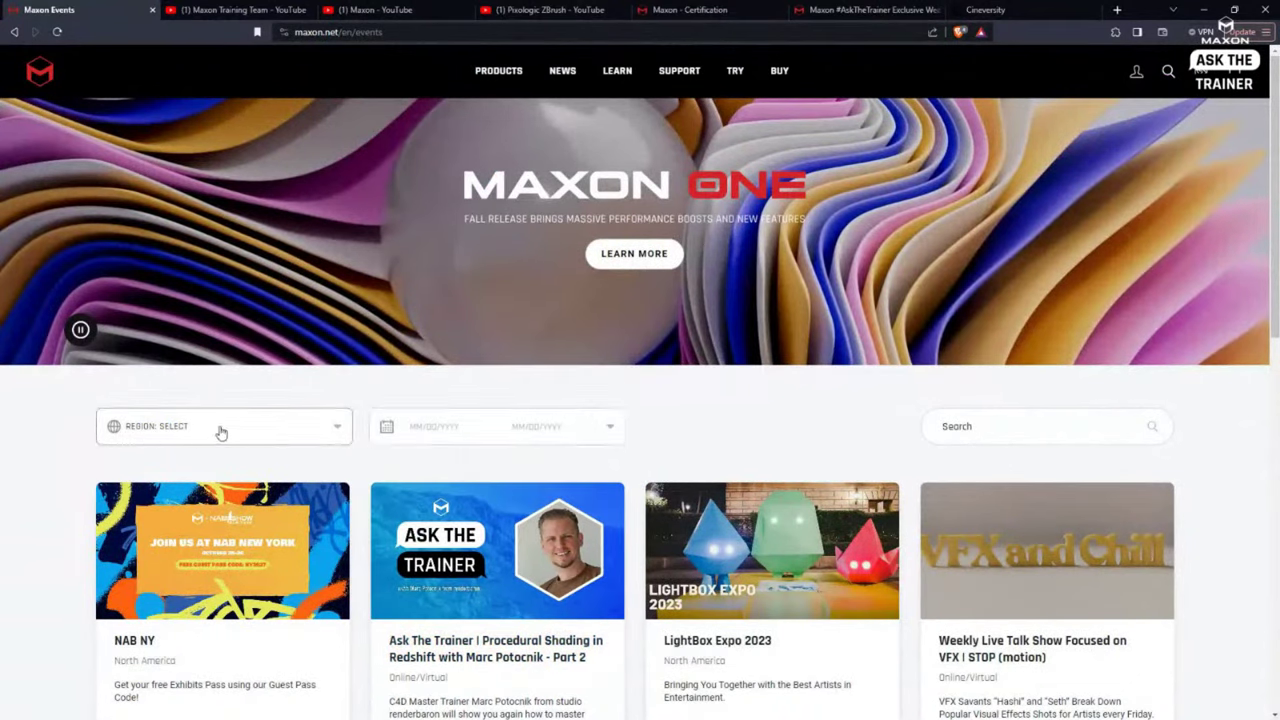
Look through the Maxon Training Team, Maxon and Pixologic ZBrush YouTube channels, and open Maxon's Certification page.
{"action": "left_click", "coordinate": [216, 10]}
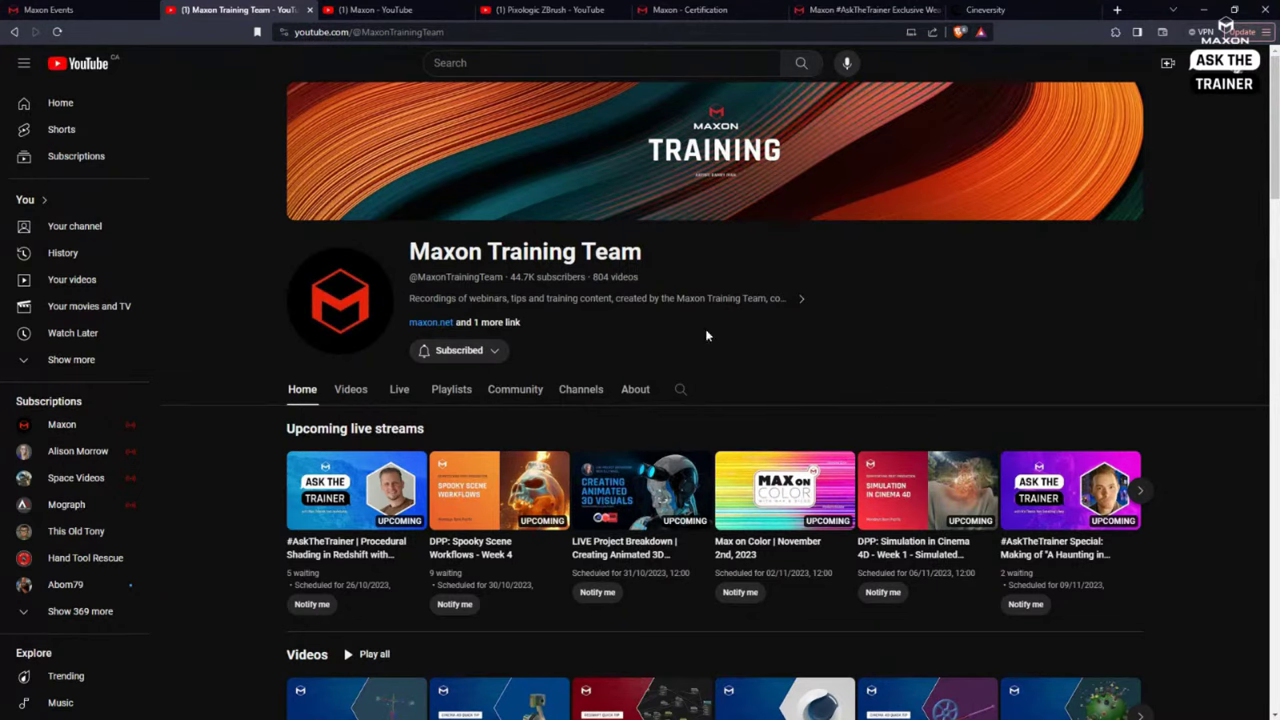
{"action": "left_click", "coordinate": [375, 12]}
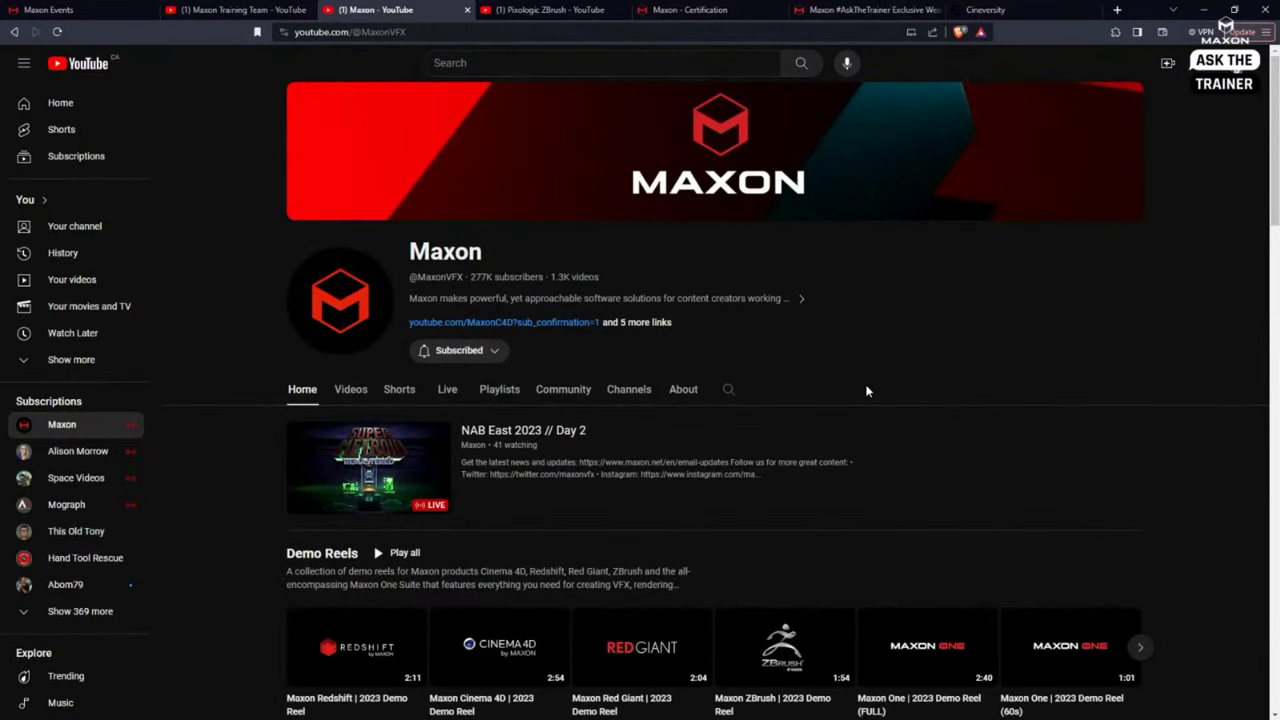
{"action": "left_click", "coordinate": [258, 13]}
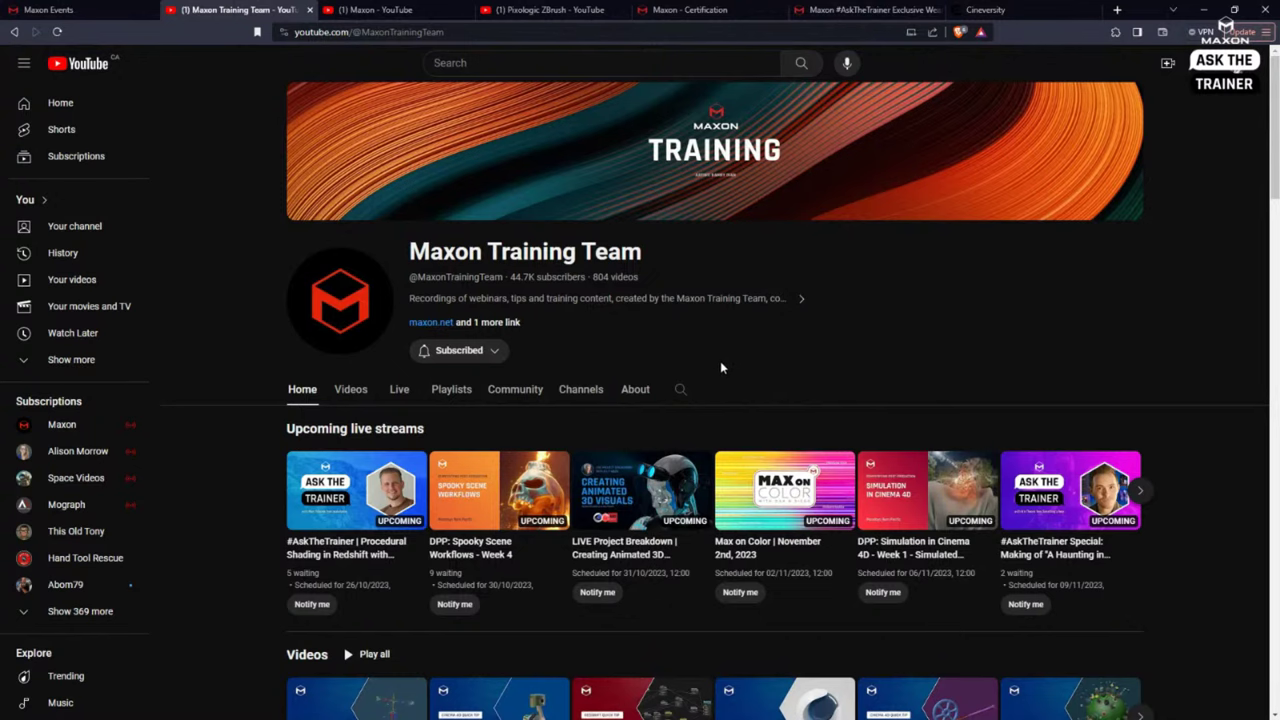
{"action": "left_click", "coordinate": [524, 12]}
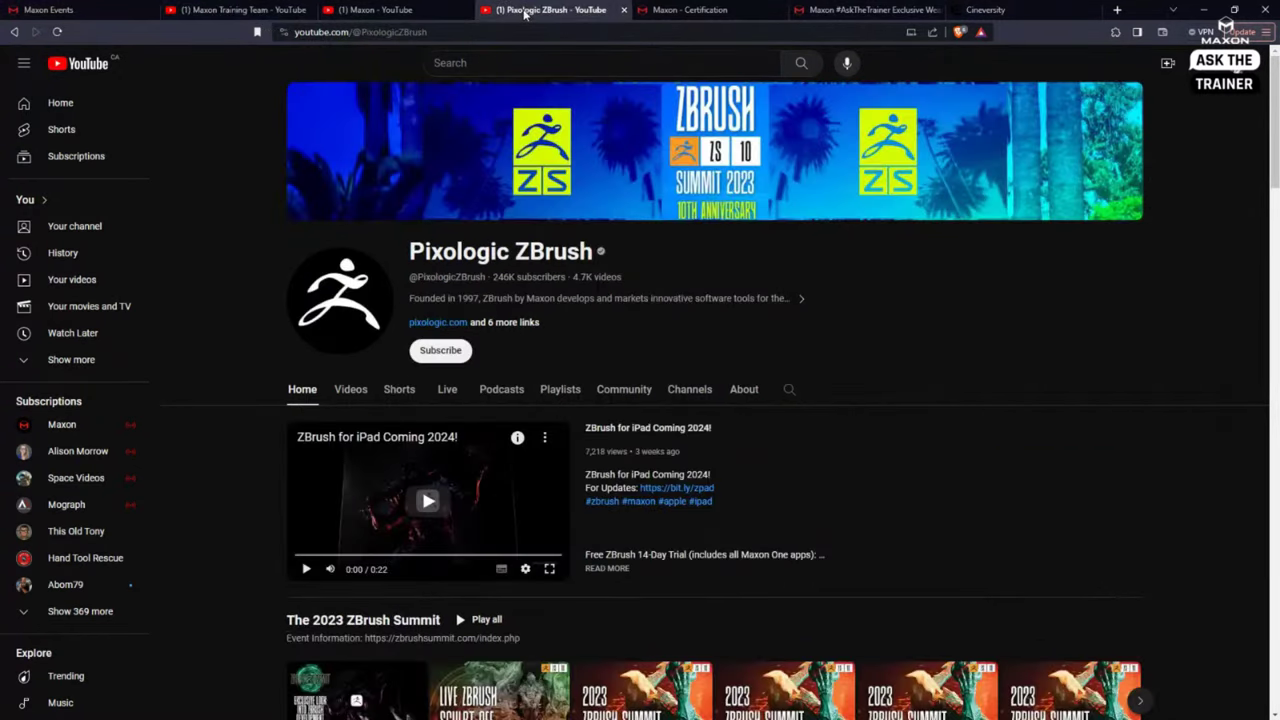
{"action": "scroll", "coordinate": [945, 385], "scroll_direction": "down", "scroll_amount": 1}
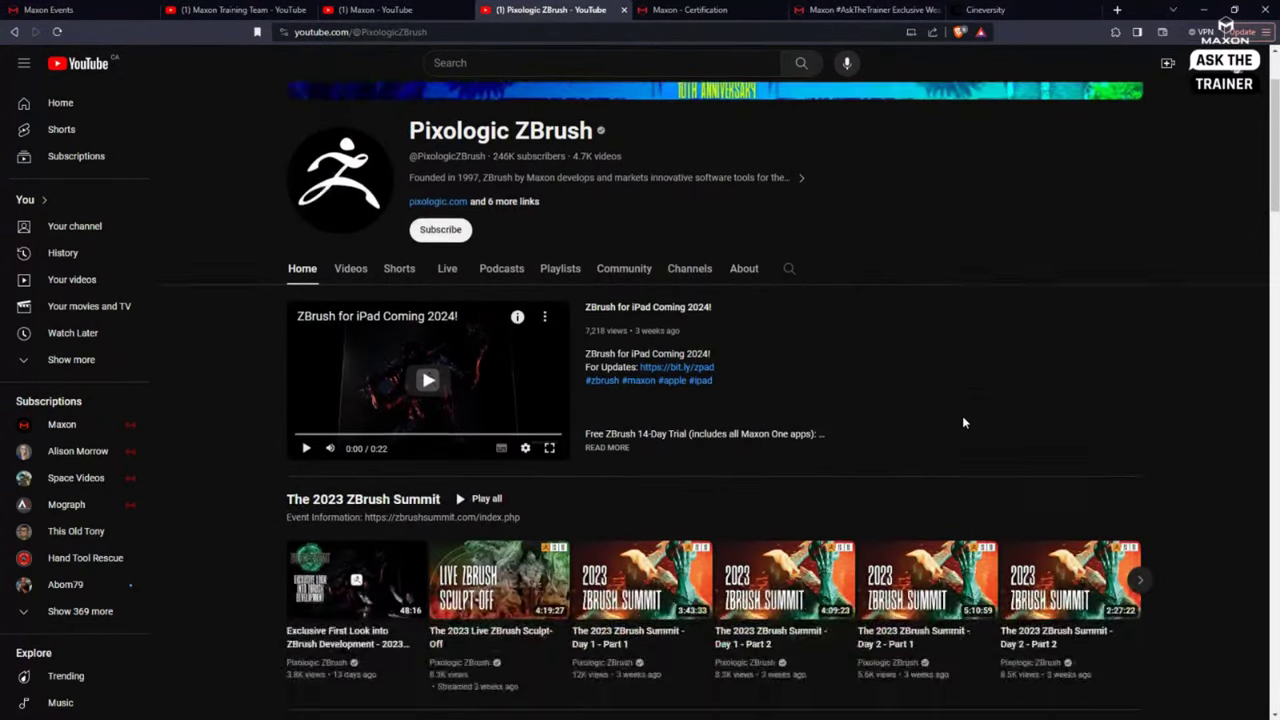
{"action": "scroll", "coordinate": [960, 411], "scroll_direction": "up", "scroll_amount": 1}
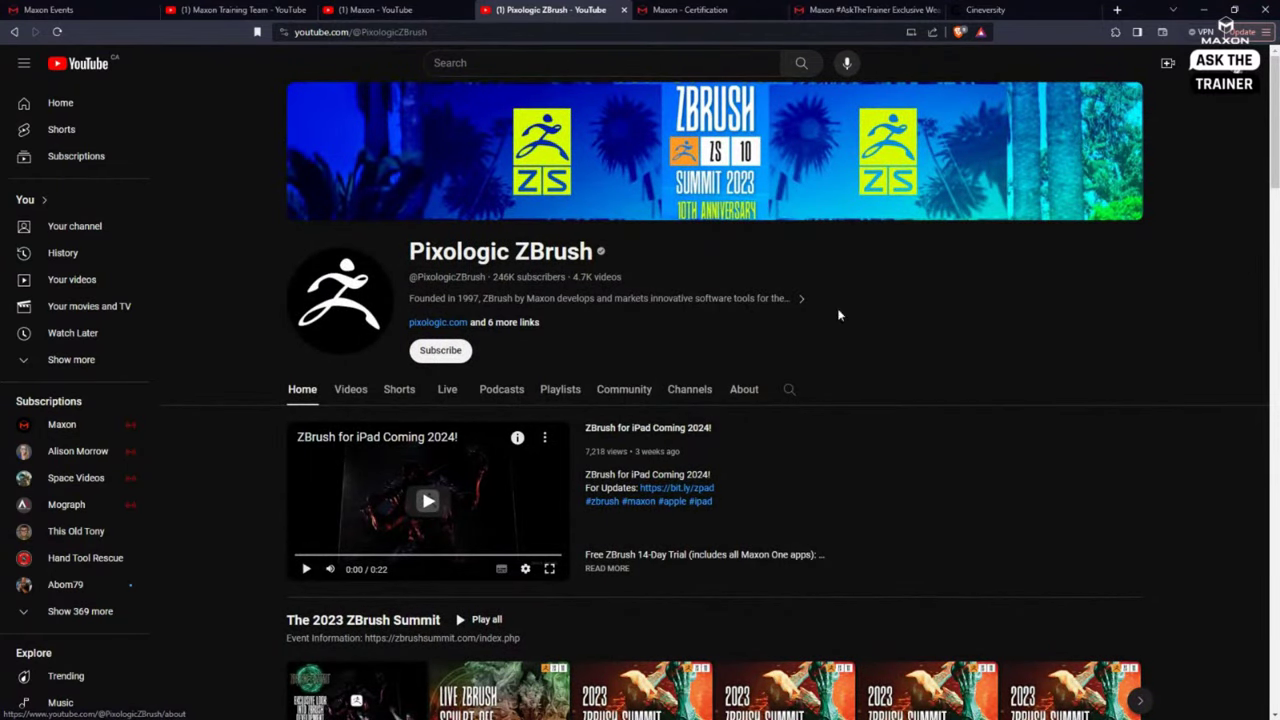
{"action": "left_click", "coordinate": [666, 14]}
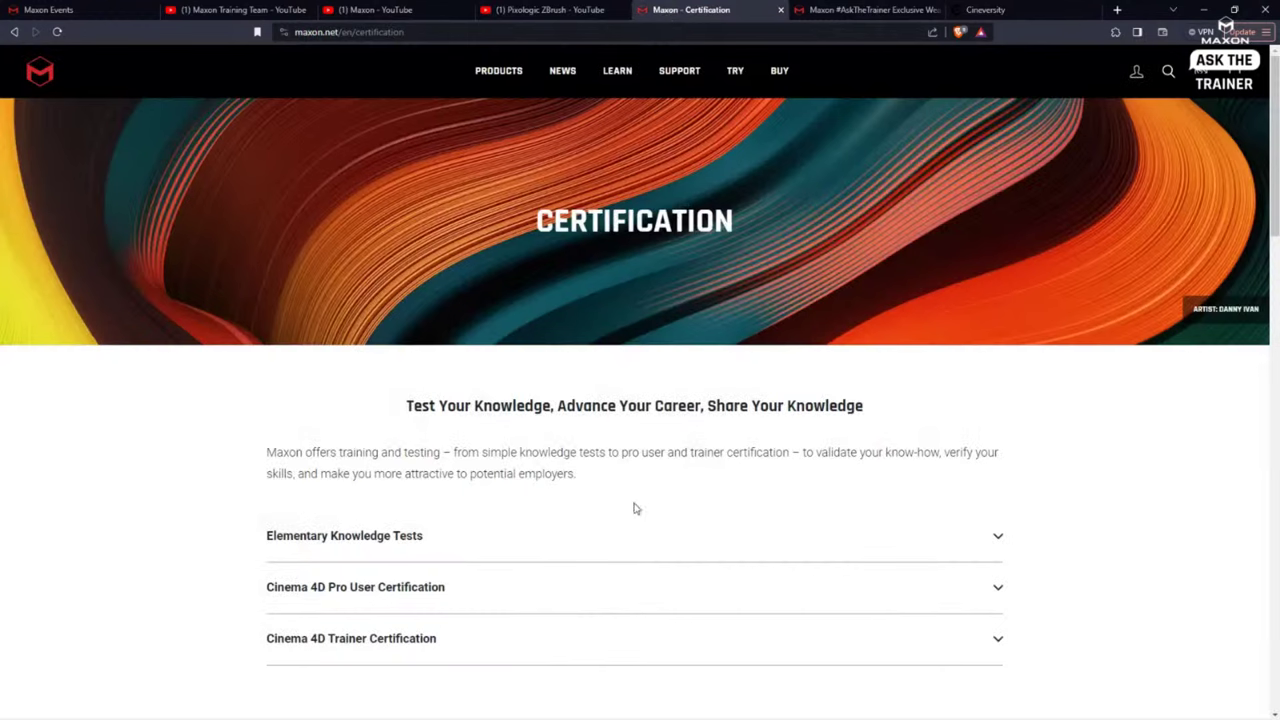
Review the Cinema 4D Pro User Certification and Elementary Knowledge Tests details, collapse the latter and return to the start of the page.
{"action": "scroll", "coordinate": [646, 520], "scroll_direction": "down", "scroll_amount": 2}
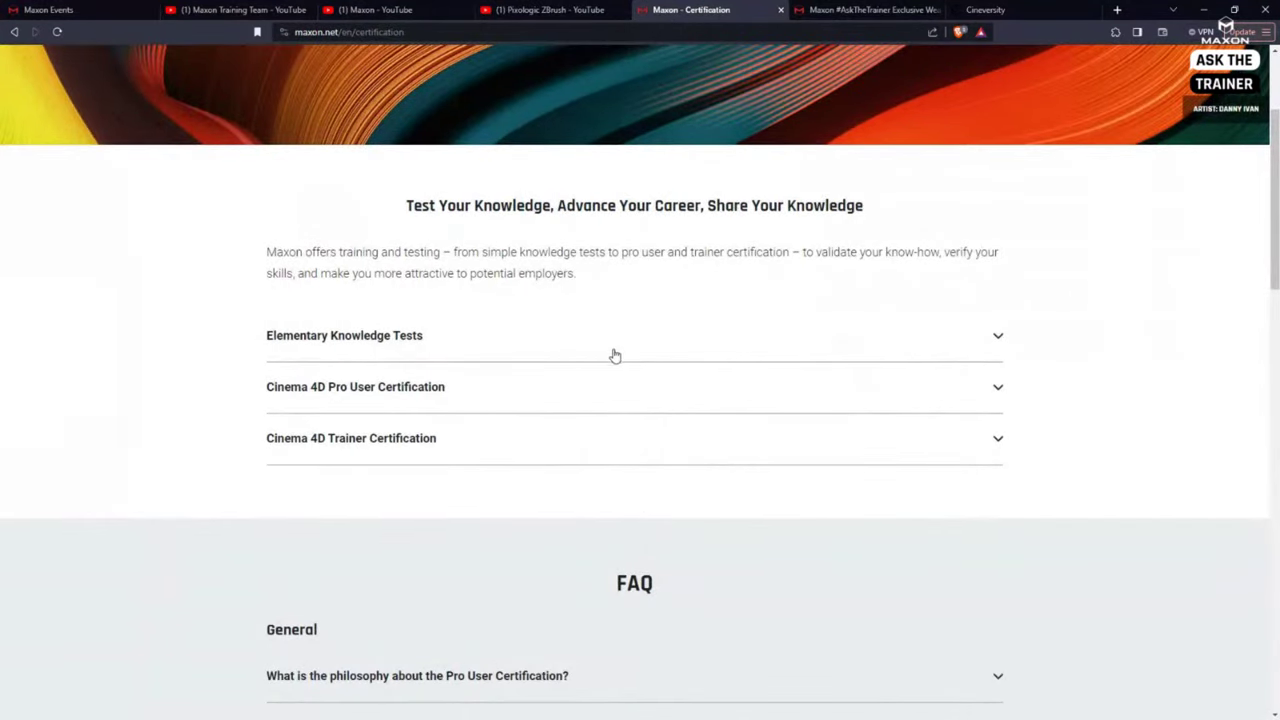
{"action": "left_click", "coordinate": [408, 390]}
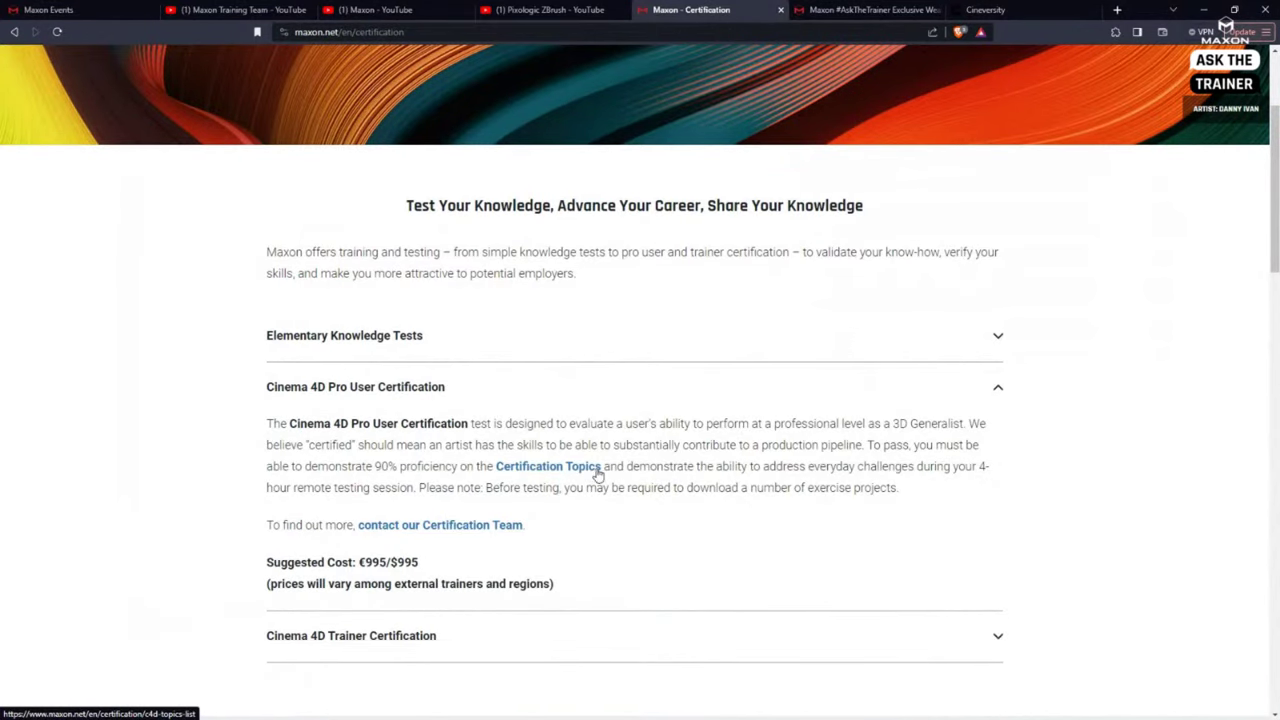
{"action": "scroll", "coordinate": [600, 470], "scroll_direction": "down", "scroll_amount": 2}
{"action": "scroll", "coordinate": [614, 474], "scroll_direction": "up", "scroll_amount": 1}
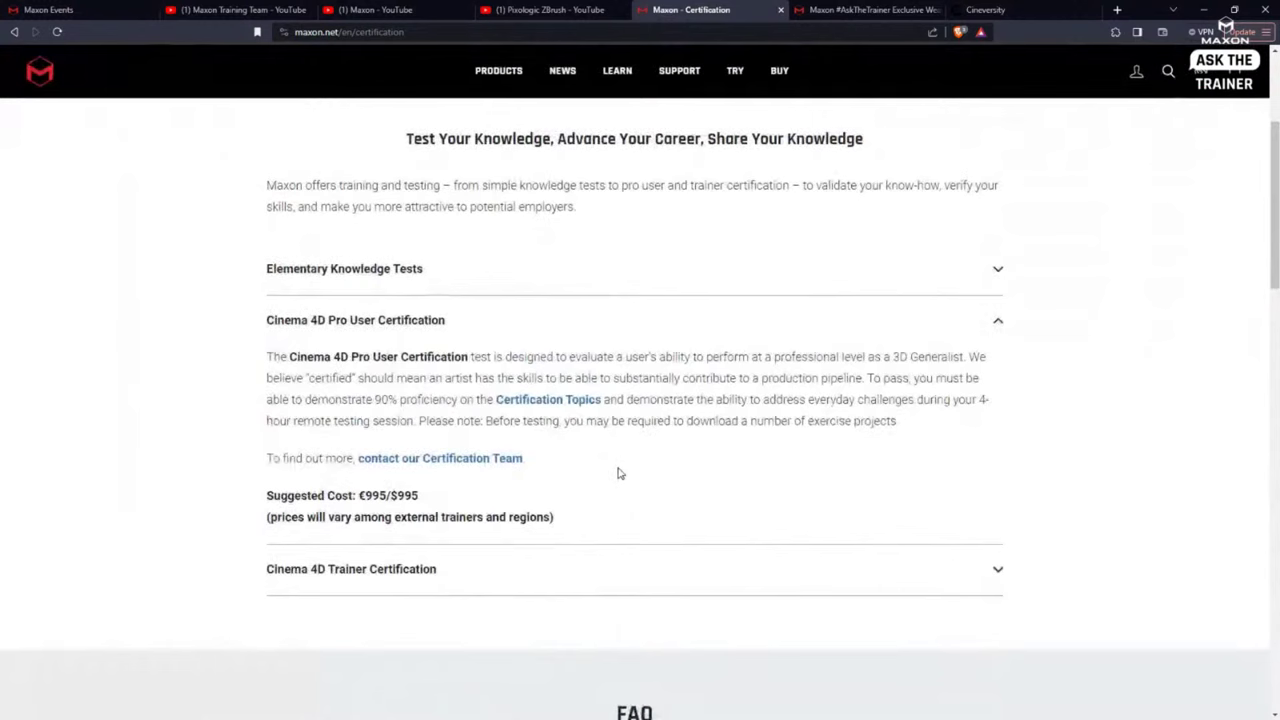
{"action": "left_click", "coordinate": [385, 272]}
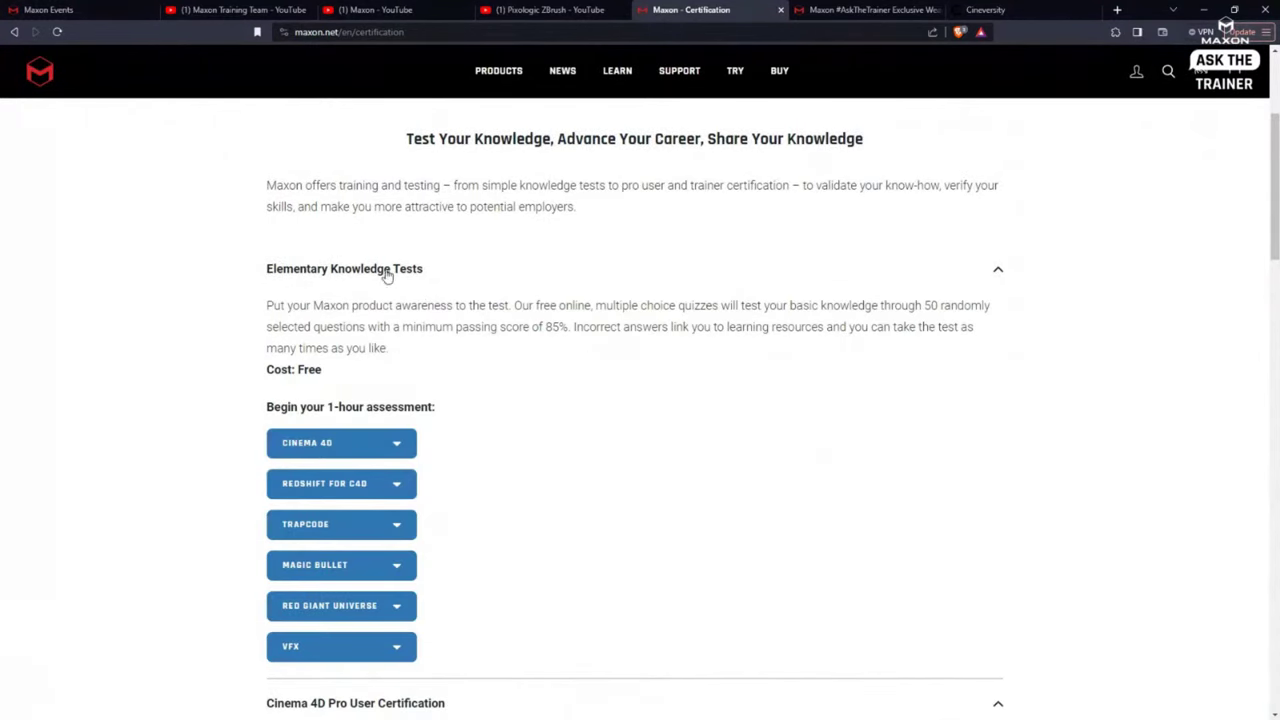
{"action": "left_click", "coordinate": [386, 272]}
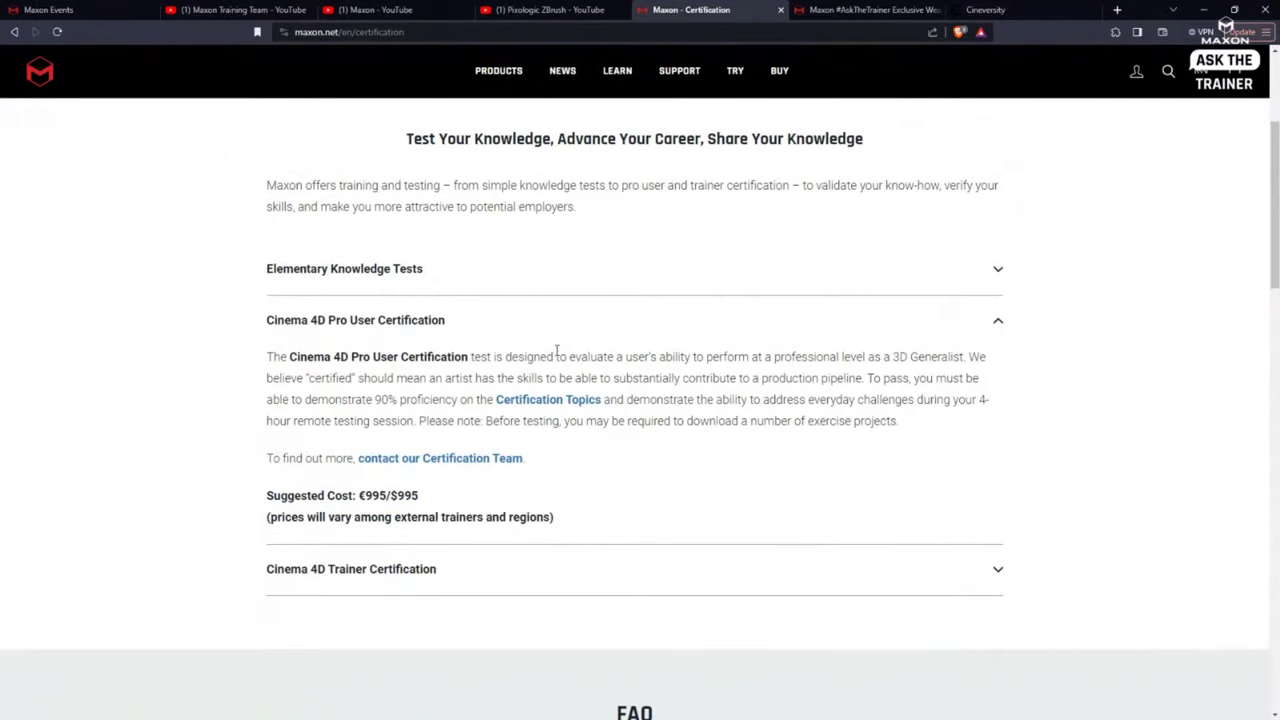
{"action": "scroll", "coordinate": [654, 428], "scroll_direction": "up", "scroll_amount": 3}
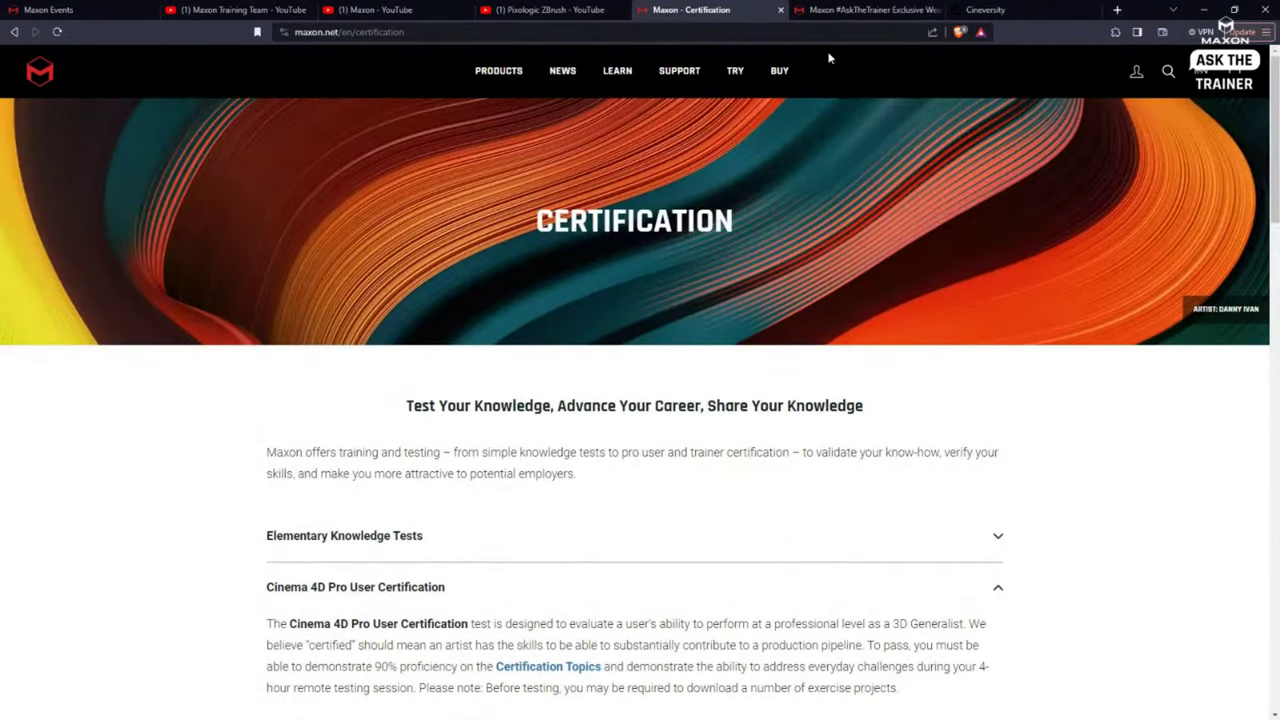
Show the Maxon #AskTheTrainer merch store page, then open the Cineversity site and highlight its web address.
{"action": "left_click", "coordinate": [828, 14]}
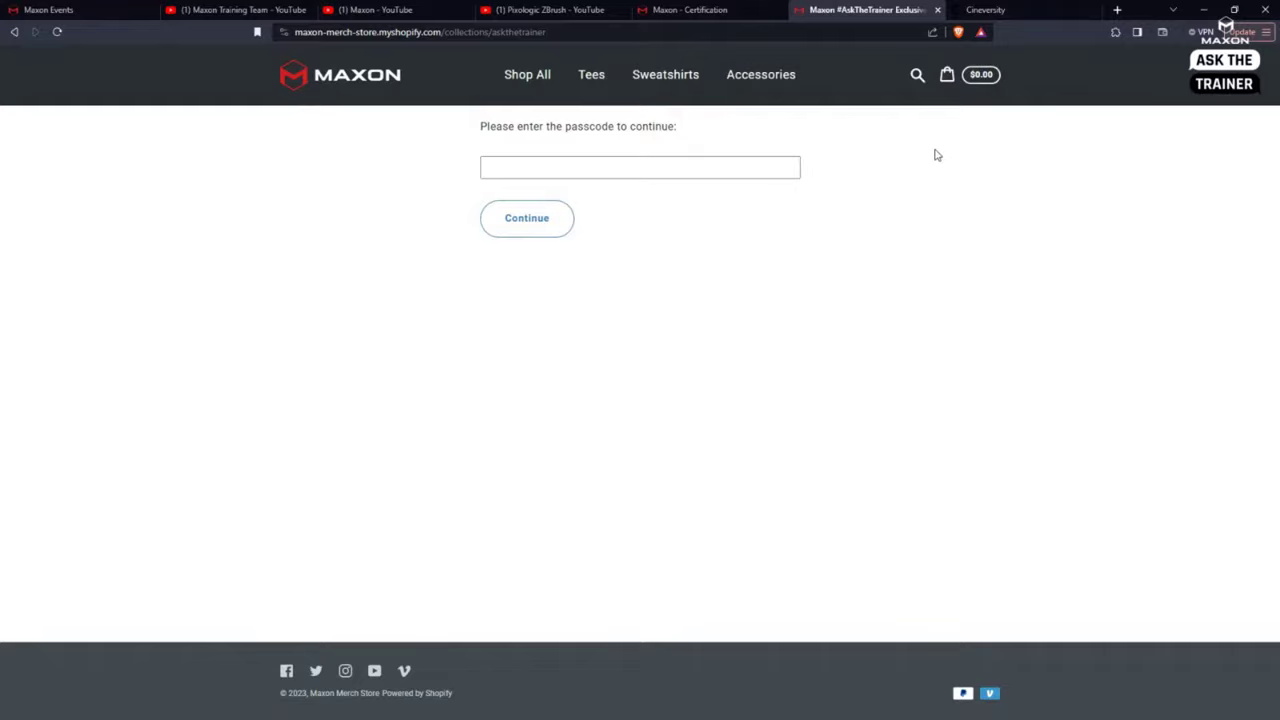
{"action": "left_click", "coordinate": [994, 9]}
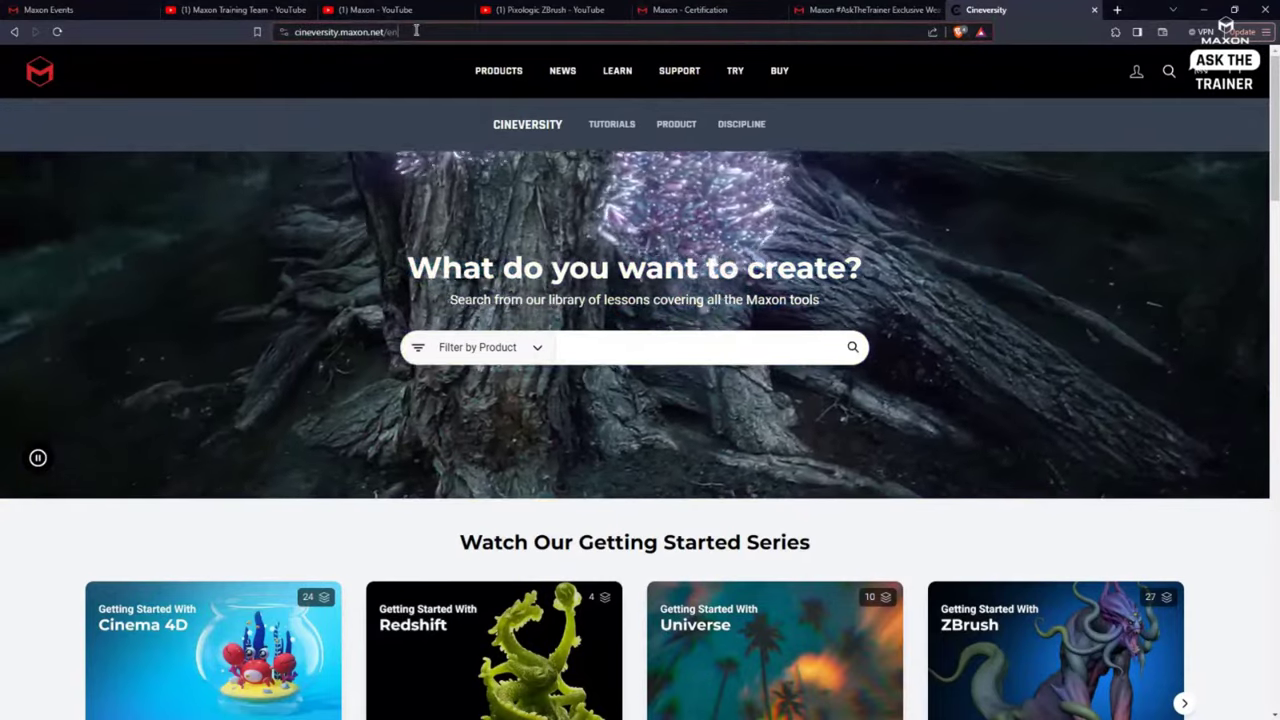
{"action": "left_click", "coordinate": [424, 31]}
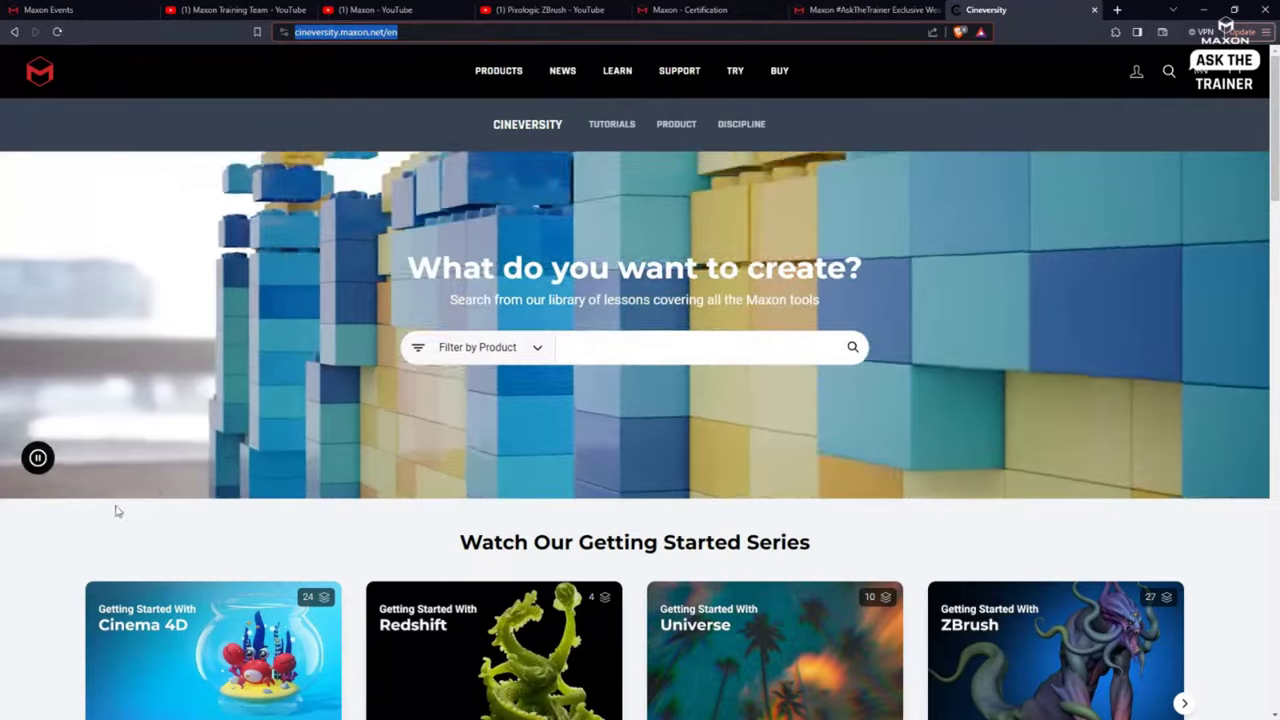
{"action": "left_click", "coordinate": [50, 549]}
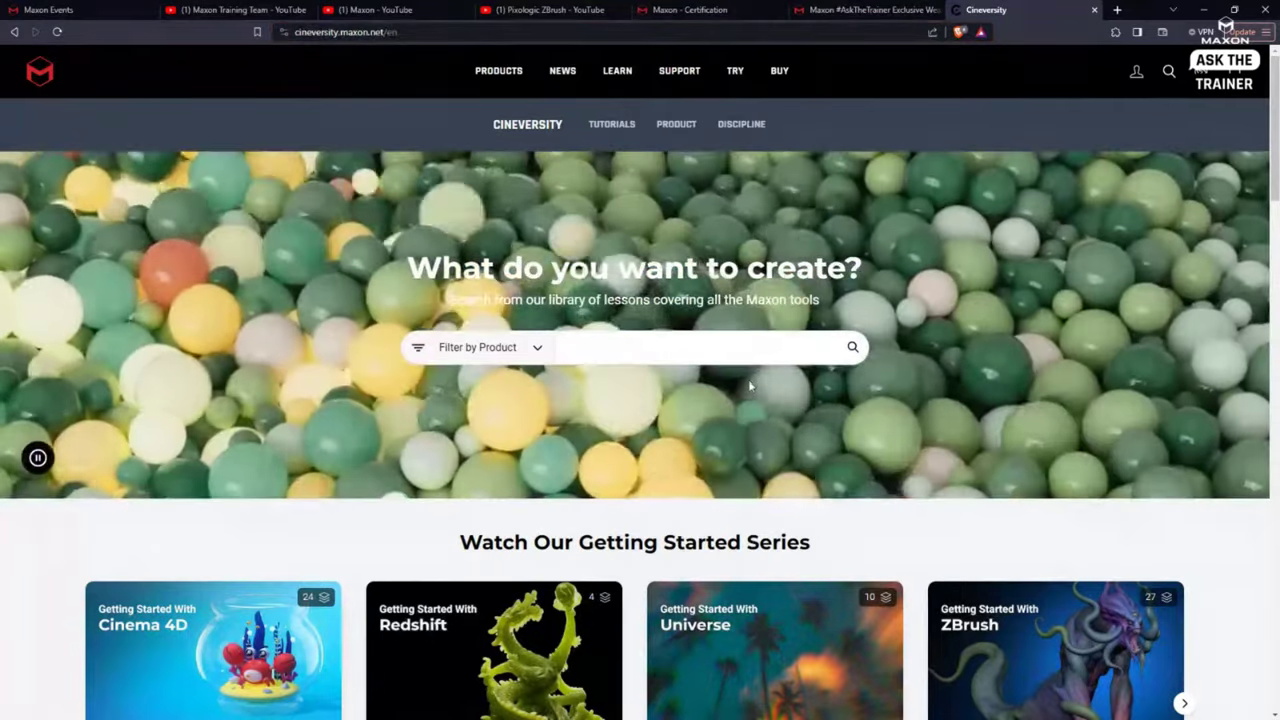